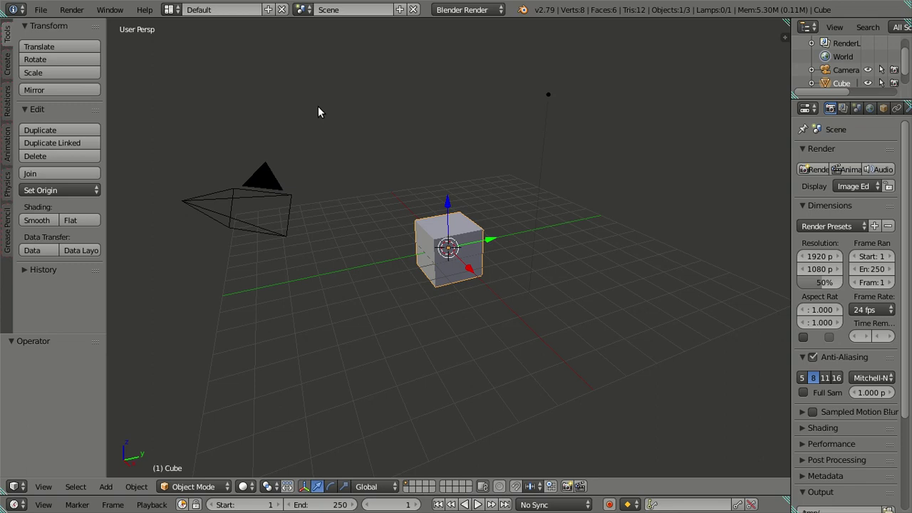
# Step: Switch to orthographic view, hide the camera, and delete the default cube and lamp
pyautogui.press('t')
pyautogui.press('KP_5')
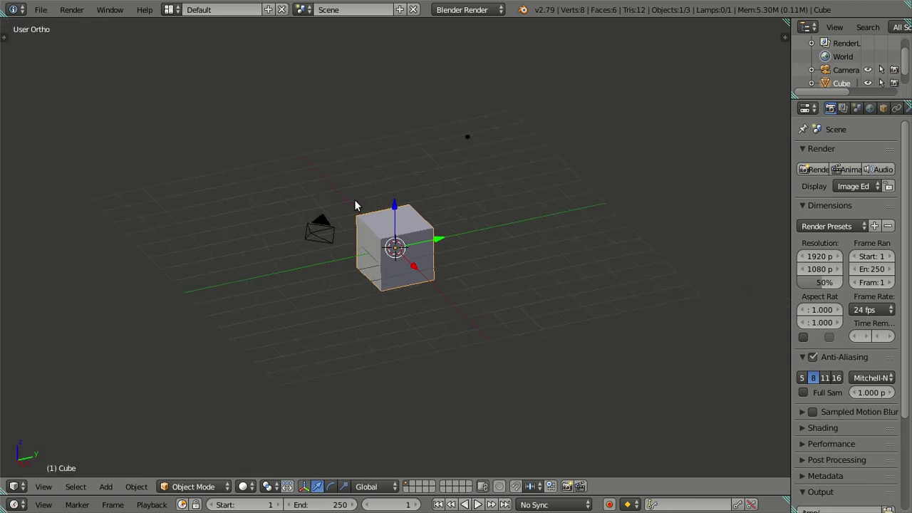
pyautogui.rightClick(320, 228)
pyautogui.press('h')
pyautogui.press('a')
pyautogui.press('x')
pyautogui.click(517, 169)
# Step: Set the render engine to Cycles and view the scene from the top
pyautogui.click(466, 9)
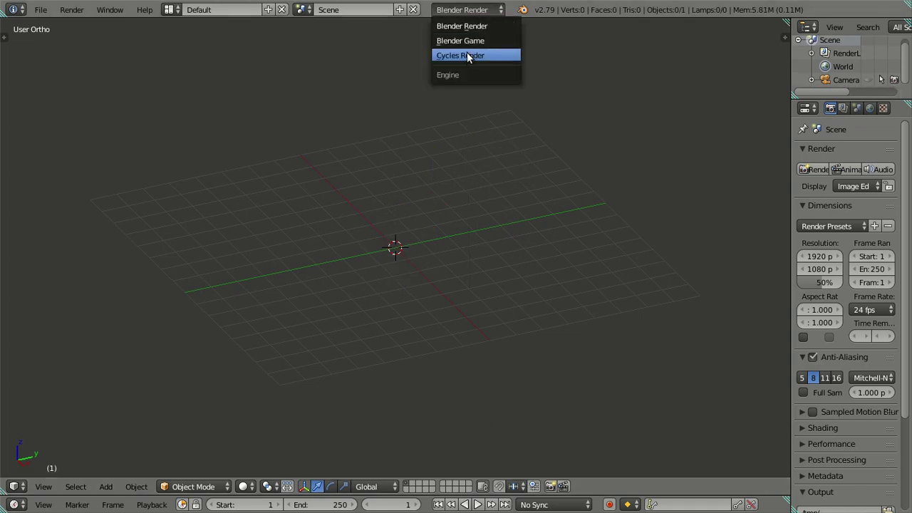
pyautogui.click(467, 54)
pyautogui.press('KP_7')
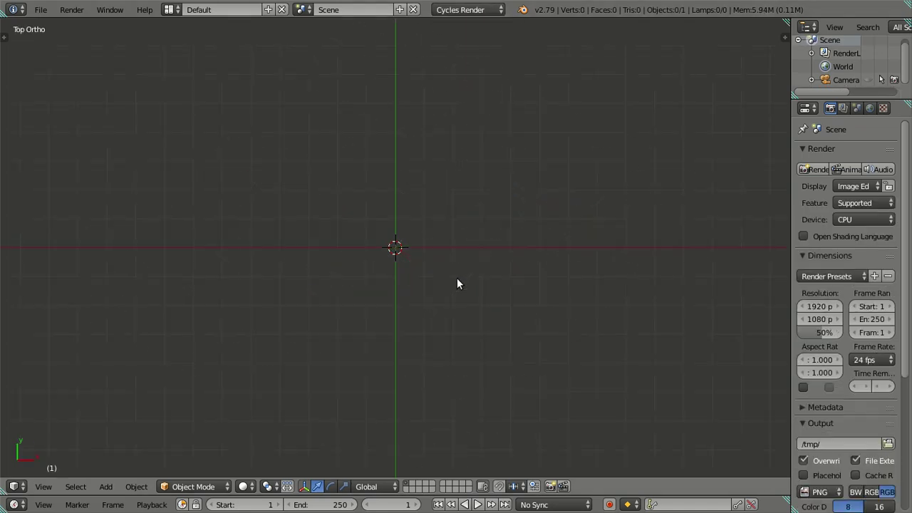
# Step: Enable Background Images in the view properties sidebar
pyautogui.press('n')
pyautogui.scroll(-2, 716, 412)
pyautogui.scroll(-1, 713, 416)
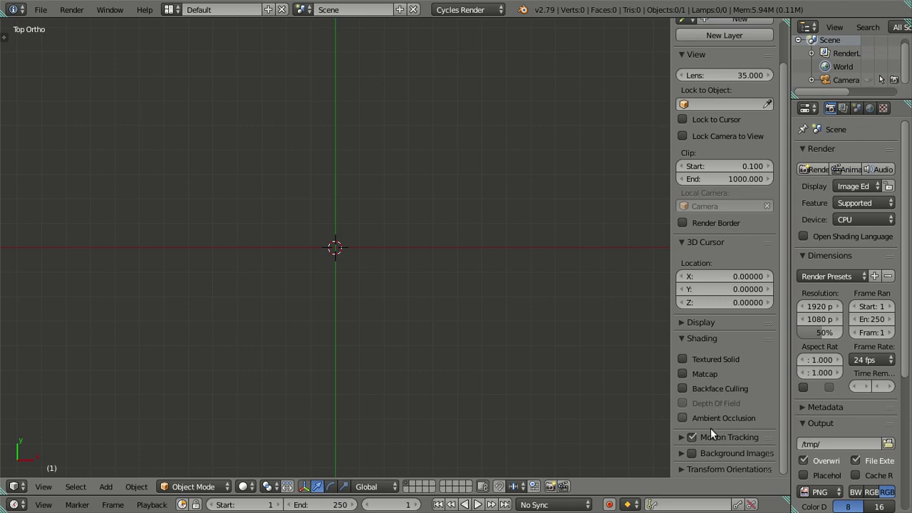
pyautogui.click(682, 451)
pyautogui.scroll(-1, 681, 448)
pyautogui.scroll(-3, 705, 410)
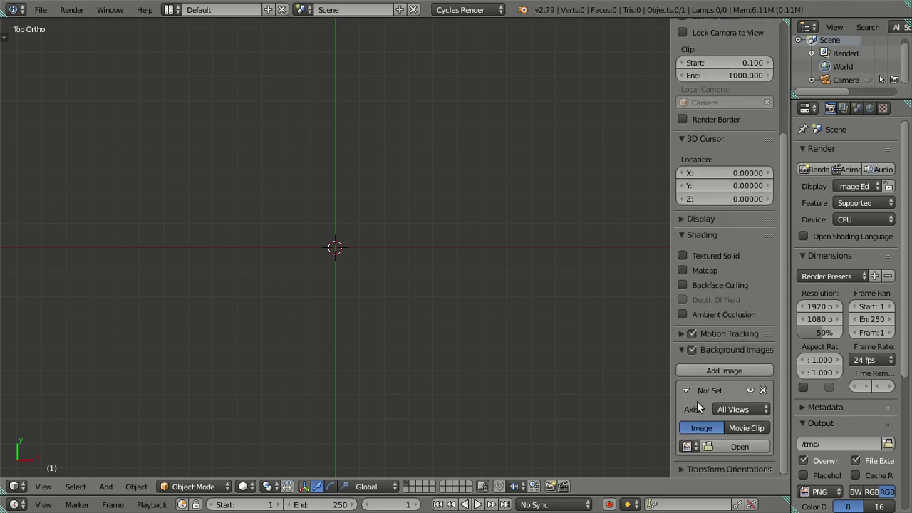
# Step: Load oreo-clip-art-oreo.jpg from the Desktop as a Top-axis background image
pyautogui.click(730, 409)
pyautogui.click(645, 396)
pyautogui.click(734, 446)
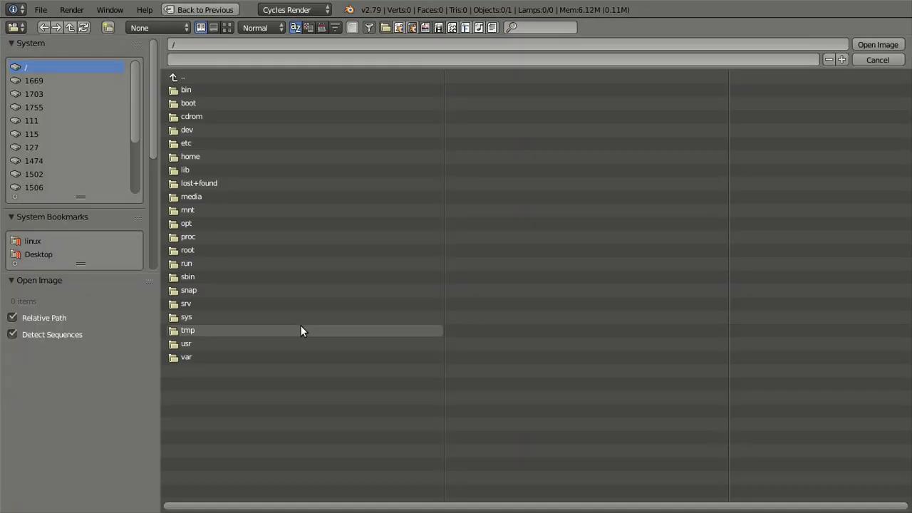
pyautogui.click(36, 254)
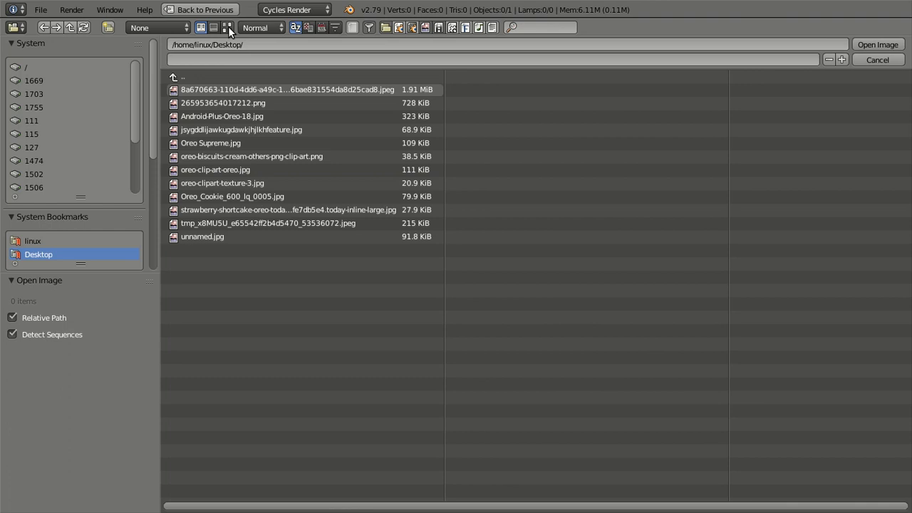
pyautogui.click(227, 27)
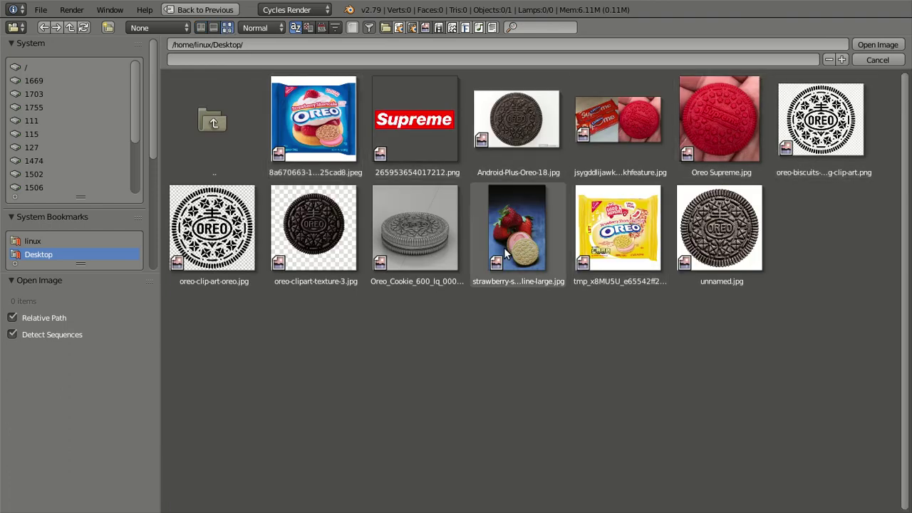
pyautogui.click(242, 253)
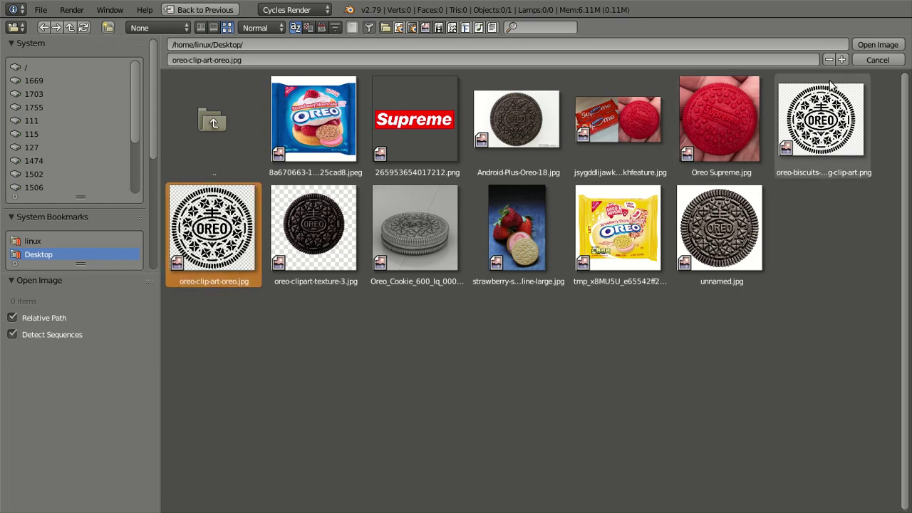
pyautogui.click(869, 42)
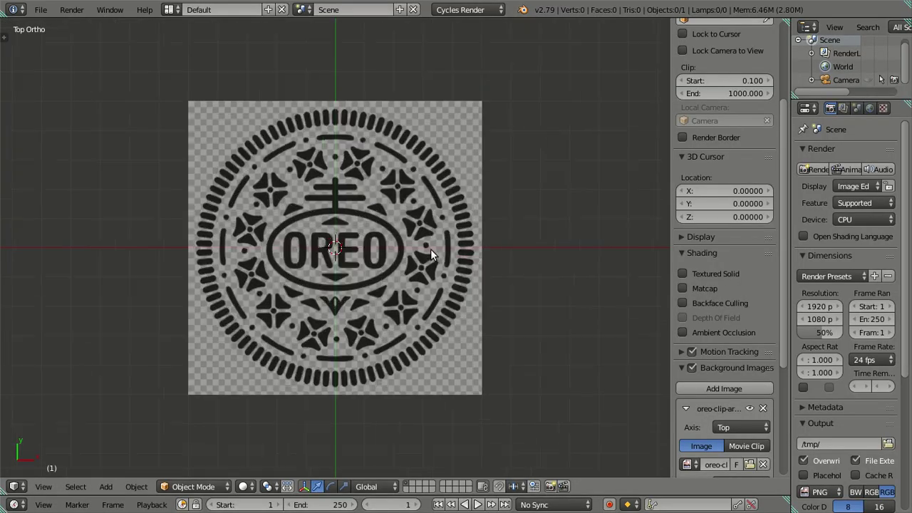
# Step: Centre the clip-art in view, collapse its entry, and add a second background image slot
pyautogui.scroll(5, 430, 248)
pyautogui.keyDown('shift'); pyautogui.moveTo(383, 193); pyautogui.dragTo(424, 378, button='middle'); pyautogui.keyUp('shift')
pyautogui.scroll(-3, 431, 306)
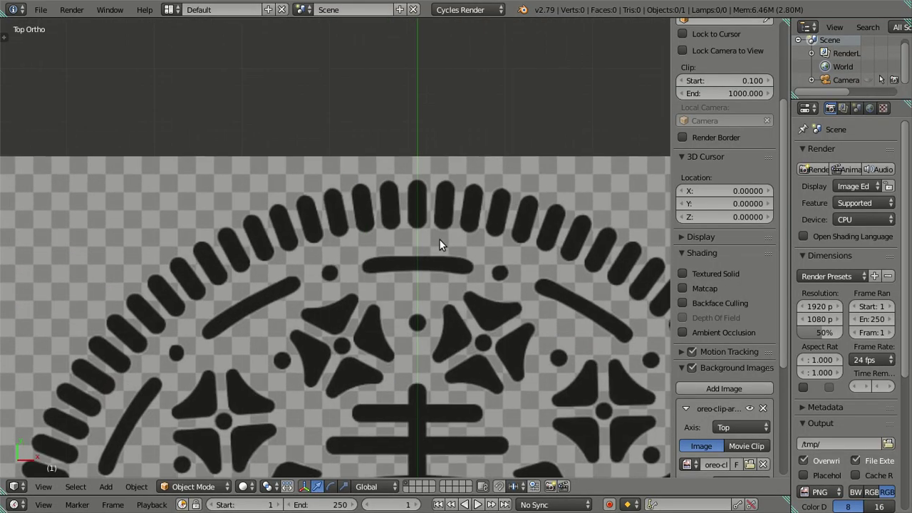
pyautogui.scroll(3, 448, 150)
pyautogui.scroll(-4, 447, 159)
pyautogui.scroll(-4, 438, 210)
pyautogui.keyDown('shift'); pyautogui.moveTo(437, 216); pyautogui.dragTo(416, 169, button='middle'); pyautogui.keyUp('shift')
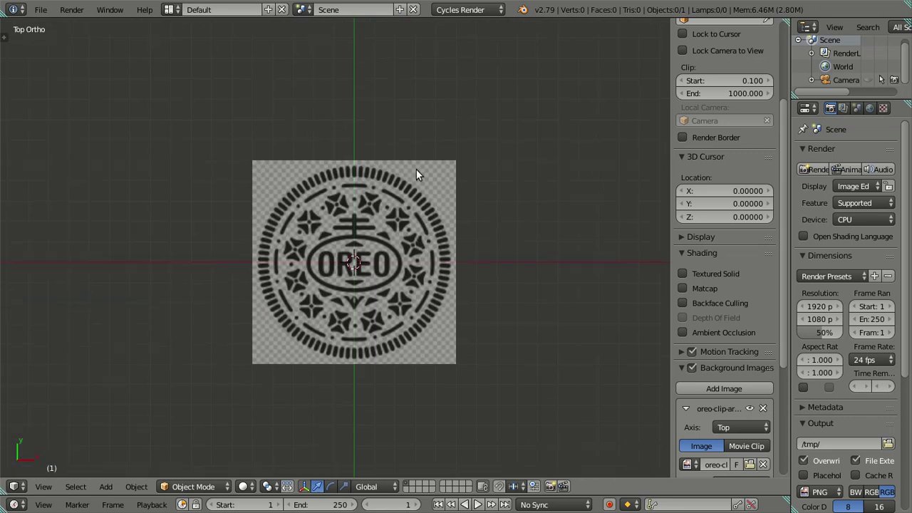
pyautogui.scroll(2, 416, 168)
pyautogui.scroll(-2, 730, 350)
pyautogui.scroll(-3, 731, 350)
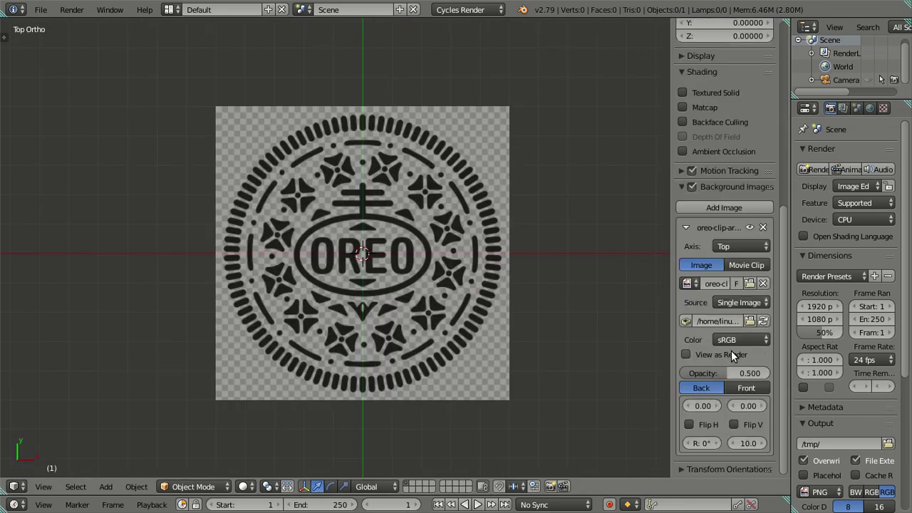
pyautogui.click(685, 228)
pyautogui.click(710, 208)
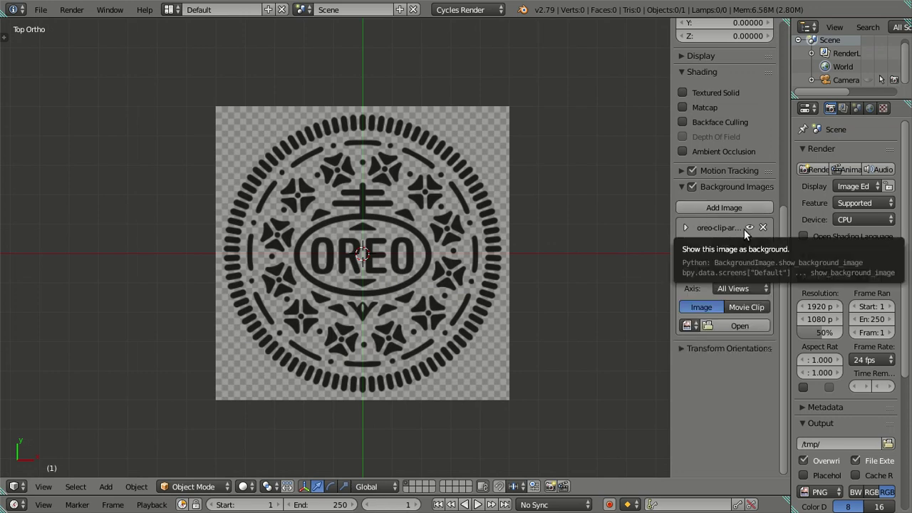
pyautogui.click(742, 288)
# Step: Load Oreo Supreme.jpg from the Desktop as a Top-axis background image
pyautogui.click(679, 274)
pyautogui.click(749, 322)
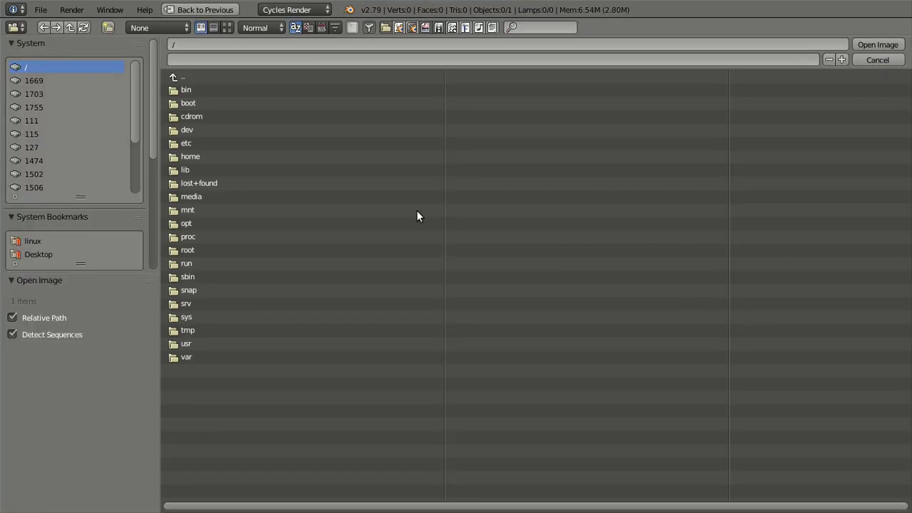
pyautogui.click(46, 253)
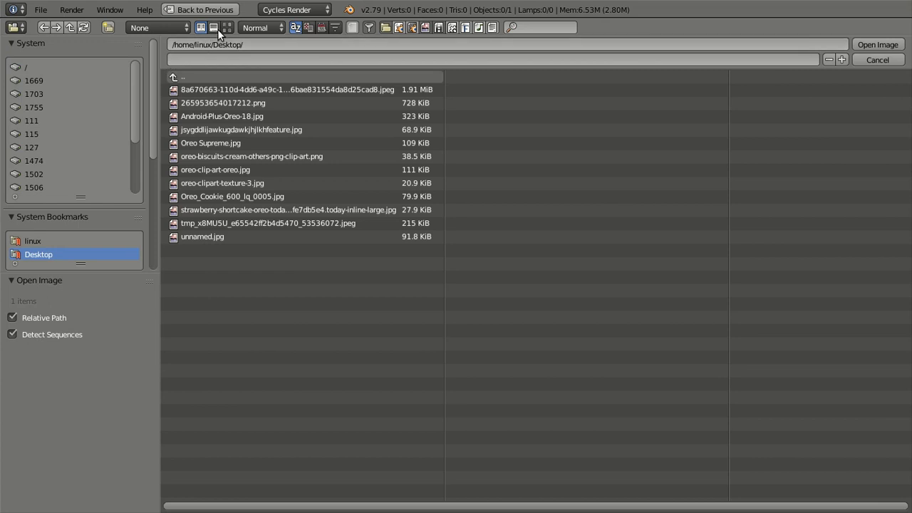
pyautogui.click(226, 28)
pyautogui.click(719, 119)
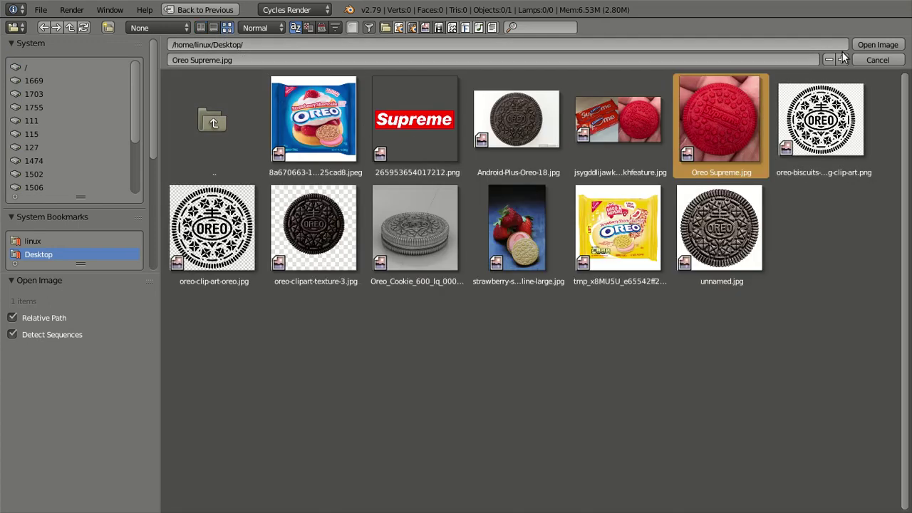
pyautogui.click(876, 44)
pyautogui.scroll(3, 553, 289)
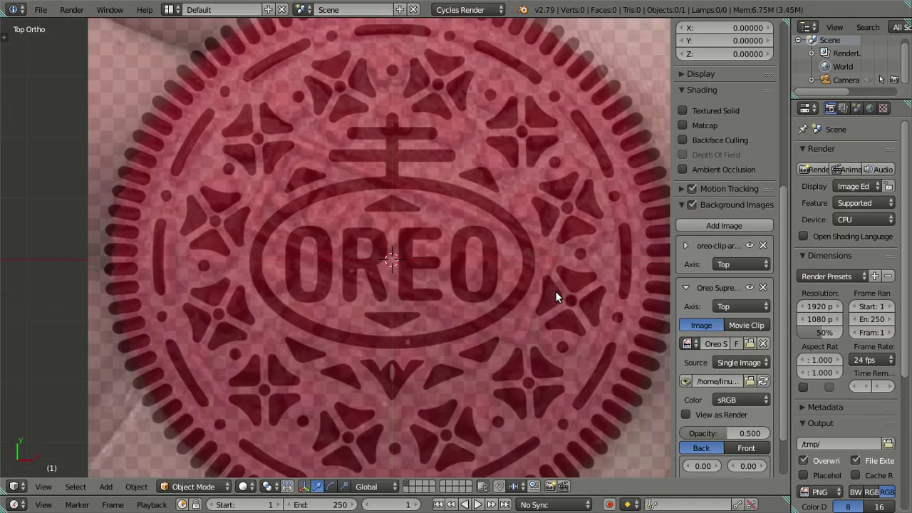
pyautogui.scroll(2, 470, 285)
pyautogui.scroll(2, 379, 285)
pyautogui.scroll(3, 372, 292)
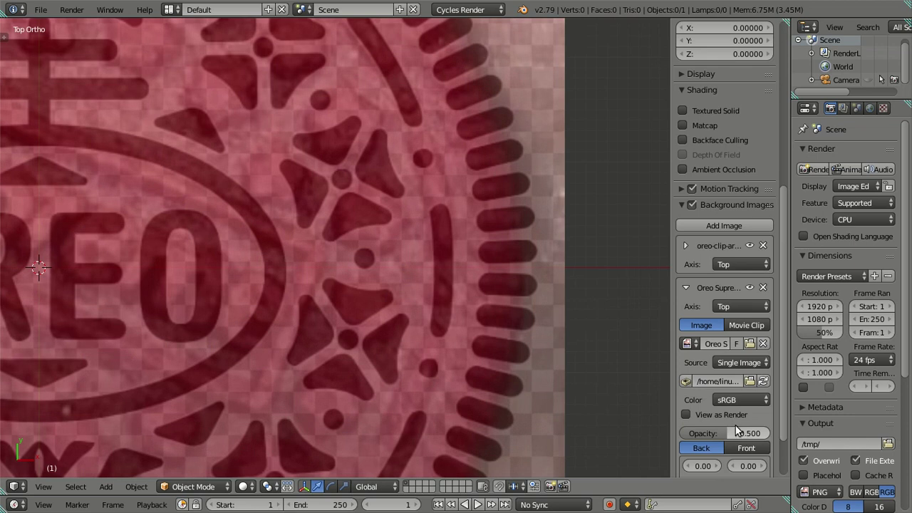
pyautogui.scroll(-2, 735, 426)
# Step: Raise the Oreo Supreme photo's size to 10.3 and centre it in view
pyautogui.click(762, 443)
pyautogui.click(762, 443)
pyautogui.click(763, 443)
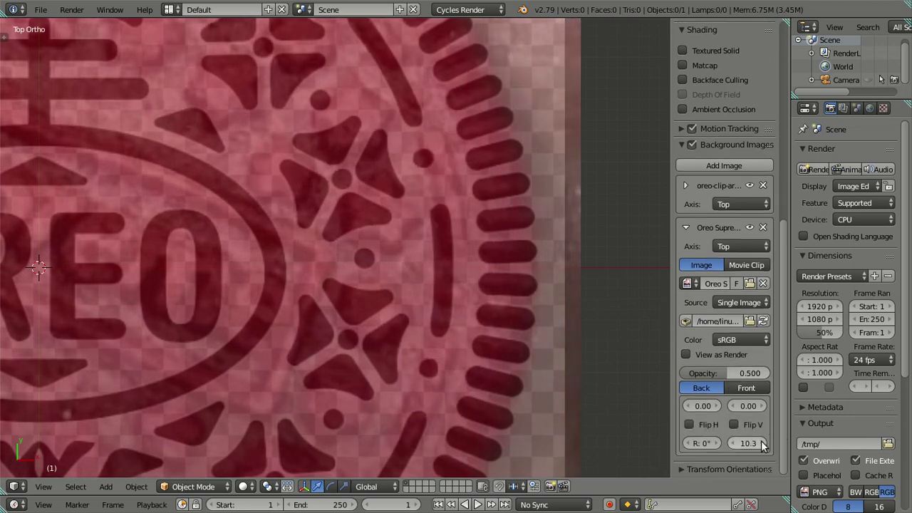
pyautogui.scroll(-8, 514, 353)
pyautogui.scroll(-2, 459, 308)
pyautogui.keyDown('shift'); pyautogui.moveTo(376, 277); pyautogui.dragTo(470, 272, button='middle'); pyautogui.keyUp('shift')
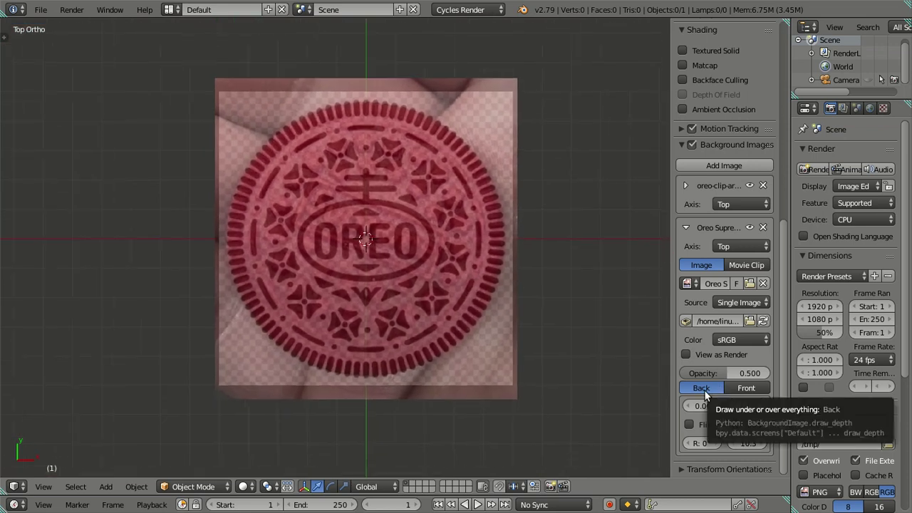
# Step: Hide the clip-art reference so only the Oreo photo is visible
pyautogui.click(684, 186)
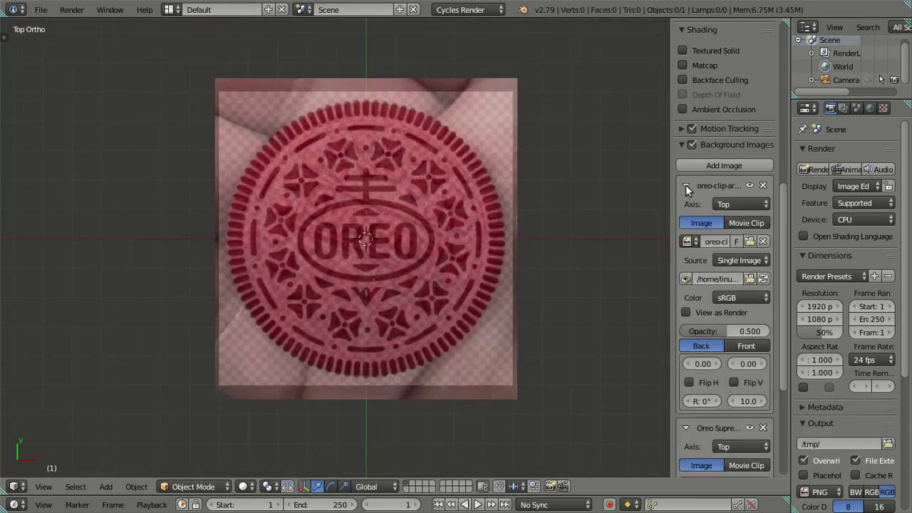
pyautogui.click(685, 185)
pyautogui.click(685, 185)
pyautogui.click(685, 186)
pyautogui.click(749, 185)
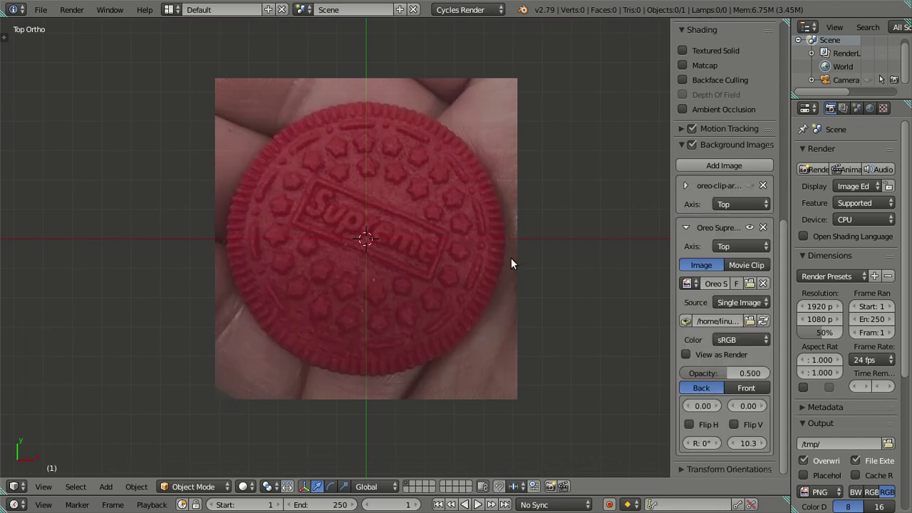
pyautogui.scroll(3, 510, 257)
pyautogui.scroll(-1, 510, 259)
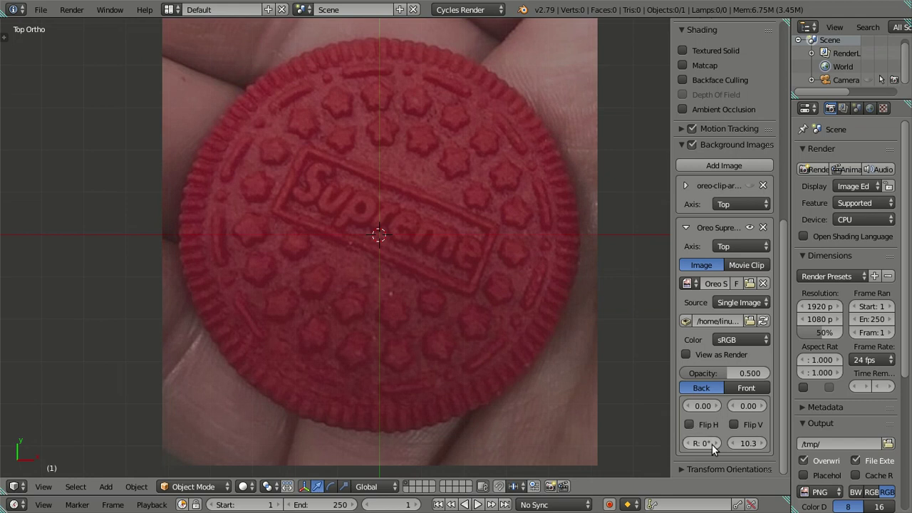
# Step: Rotate the Oreo photo to about -21.5° to straighten the Supreme lettering
pyautogui.moveTo(711, 444)
pyautogui.mouseDown()
pyautogui.moveTo(726, 444)
pyautogui.moveTo(690, 444)
pyautogui.mouseUp()
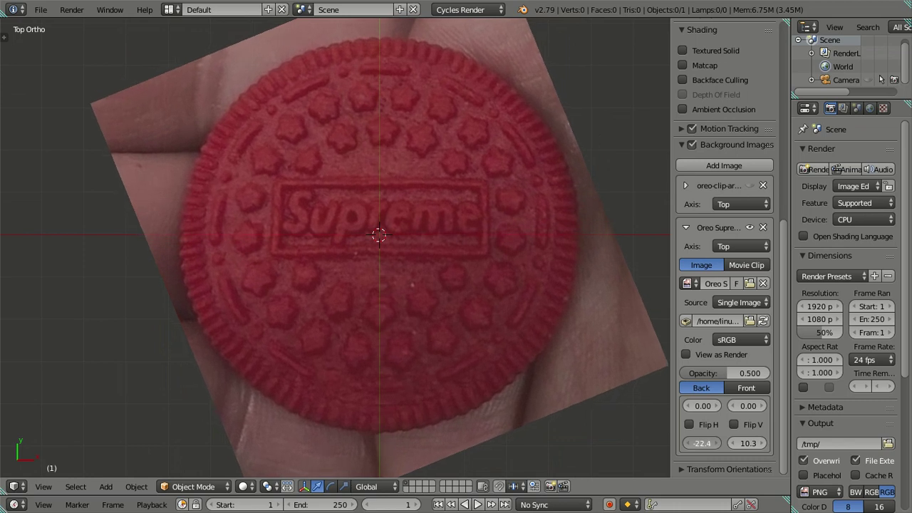
pyautogui.moveTo(690, 443); pyautogui.dragTo(693, 443)
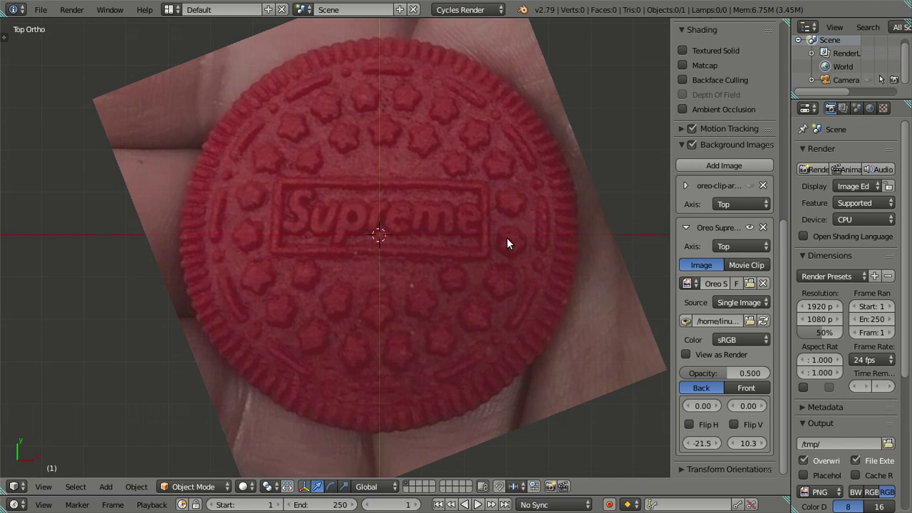
pyautogui.scroll(4, 506, 237)
pyautogui.keyDown('shift'); pyautogui.moveTo(502, 224); pyautogui.dragTo(338, 289, button='middle'); pyautogui.keyUp('shift')
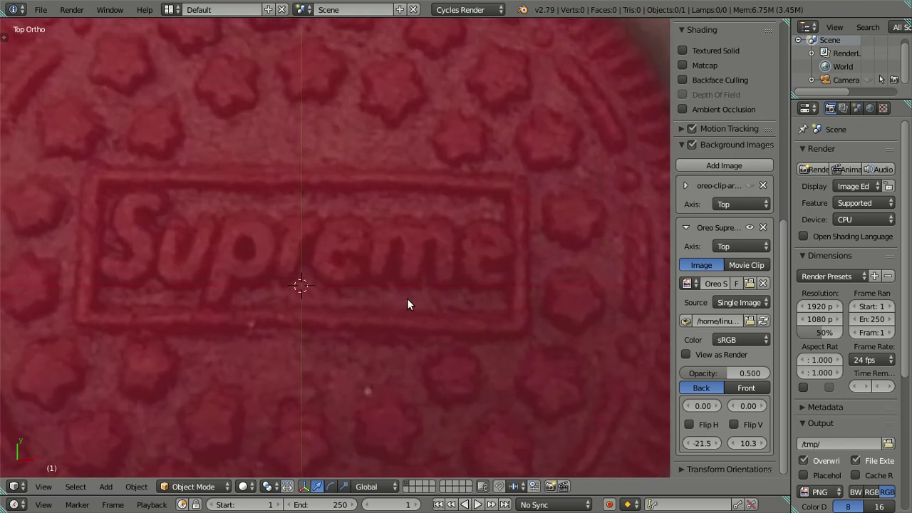
pyautogui.click(686, 444)
pyautogui.click(716, 444)
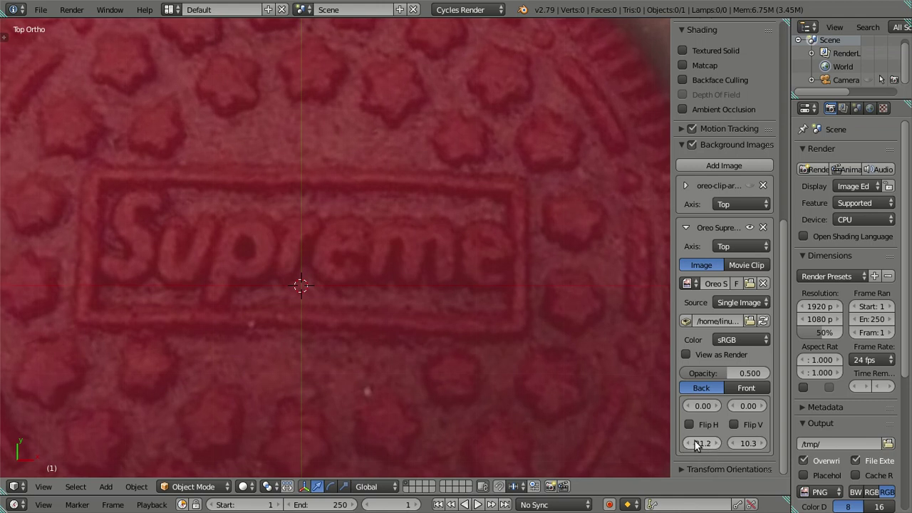
pyautogui.click(688, 444)
pyautogui.scroll(-4, 253, 334)
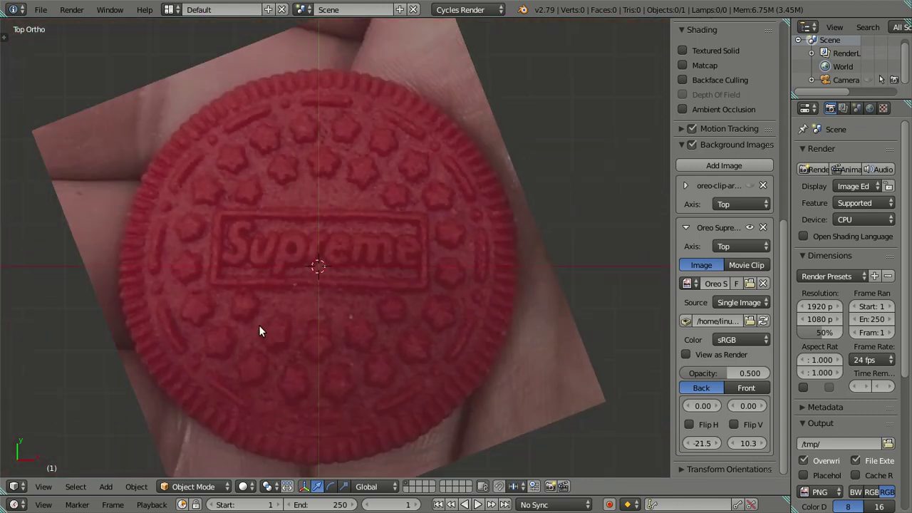
# Step: Nudge the Oreo photo left to about -22.3, then add another background image slot
pyautogui.click(686, 443)
pyautogui.click(686, 443)
pyautogui.click(687, 443)
pyautogui.click(686, 443)
pyautogui.click(686, 443)
pyautogui.click(687, 443)
pyautogui.click(687, 443)
pyautogui.click(686, 443)
pyautogui.click(686, 443)
pyautogui.click(687, 443)
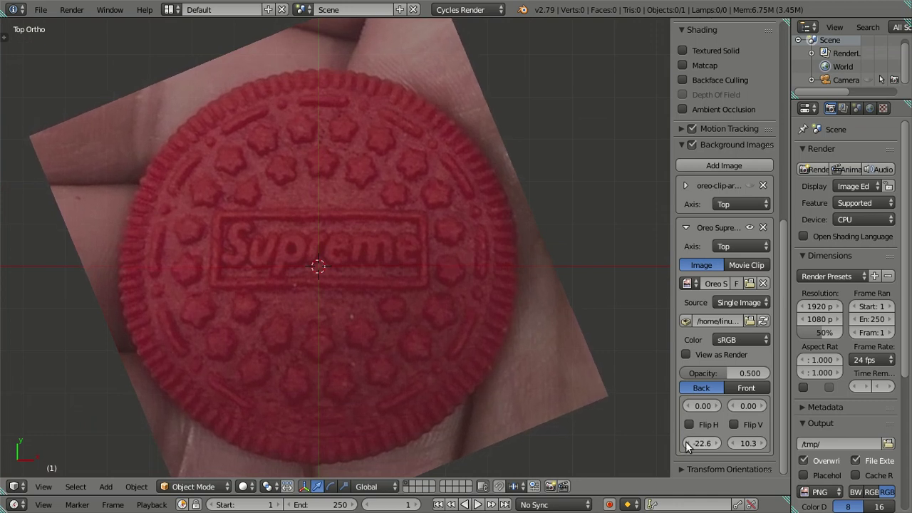
pyautogui.click(686, 443)
pyautogui.click(687, 443)
pyautogui.click(687, 443)
pyautogui.click(686, 443)
pyautogui.click(687, 443)
pyautogui.click(686, 443)
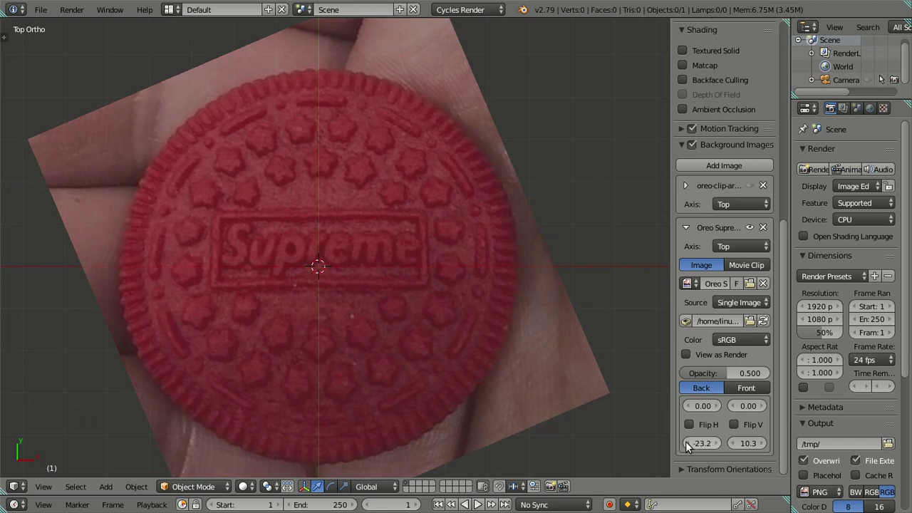
pyautogui.click(686, 443)
pyautogui.click(686, 443)
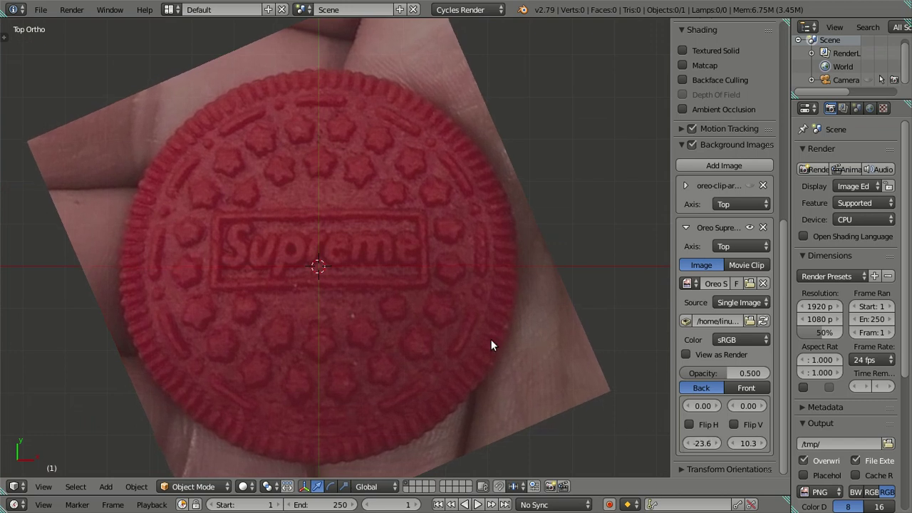
pyautogui.scroll(4, 490, 339)
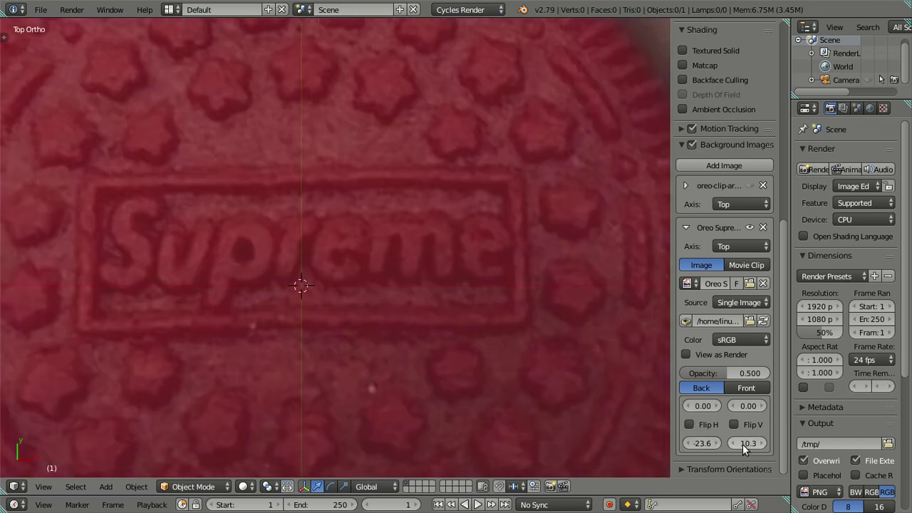
pyautogui.moveTo(715, 443); pyautogui.dragTo(715, 442)
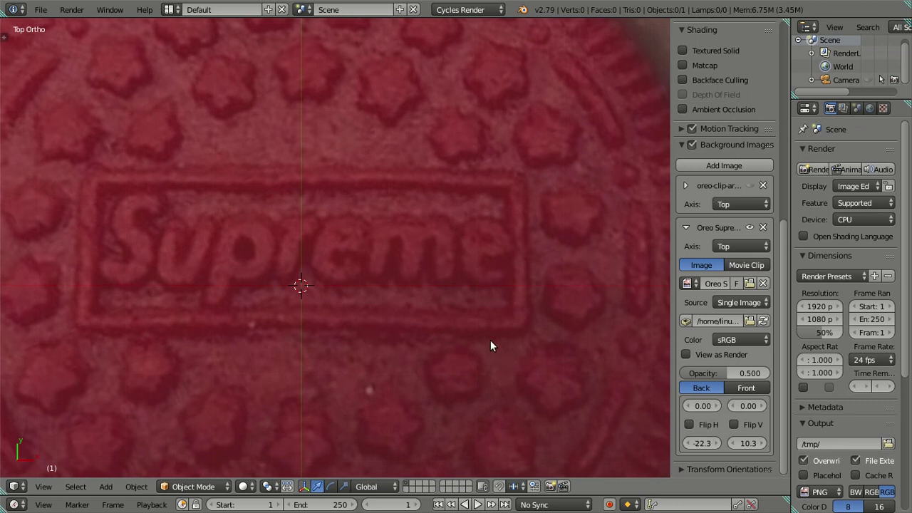
pyautogui.scroll(-4, 472, 326)
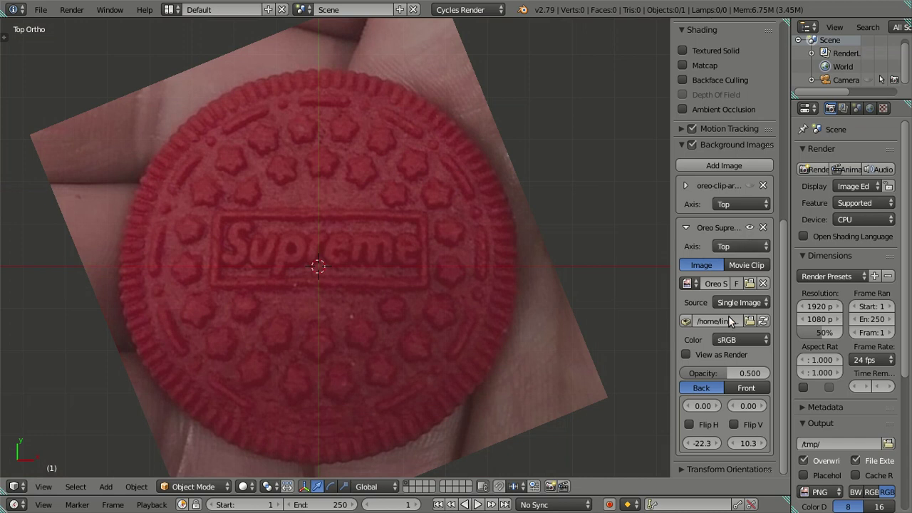
pyautogui.click(688, 225)
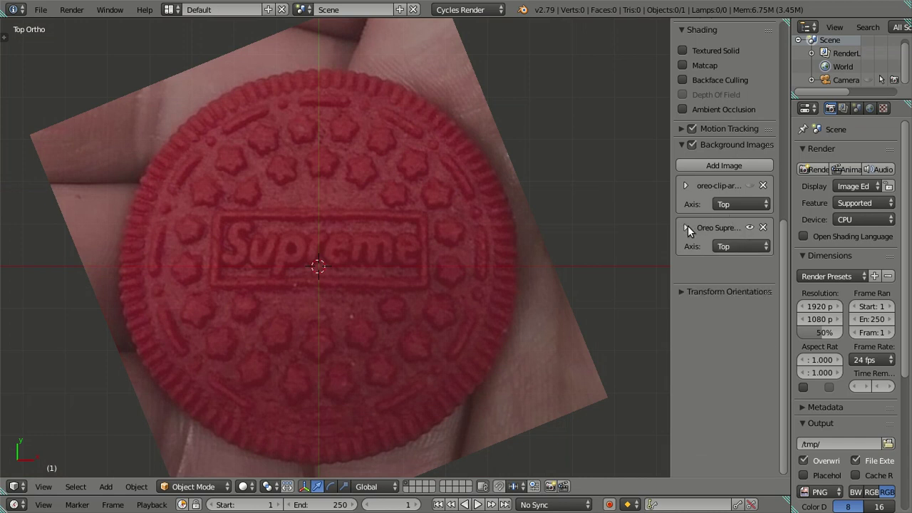
pyautogui.click(707, 167)
# Step: Load the red Supreme logo PNG from the Desktop as a Top-axis reference
pyautogui.click(734, 285)
pyautogui.click(644, 273)
pyautogui.click(718, 324)
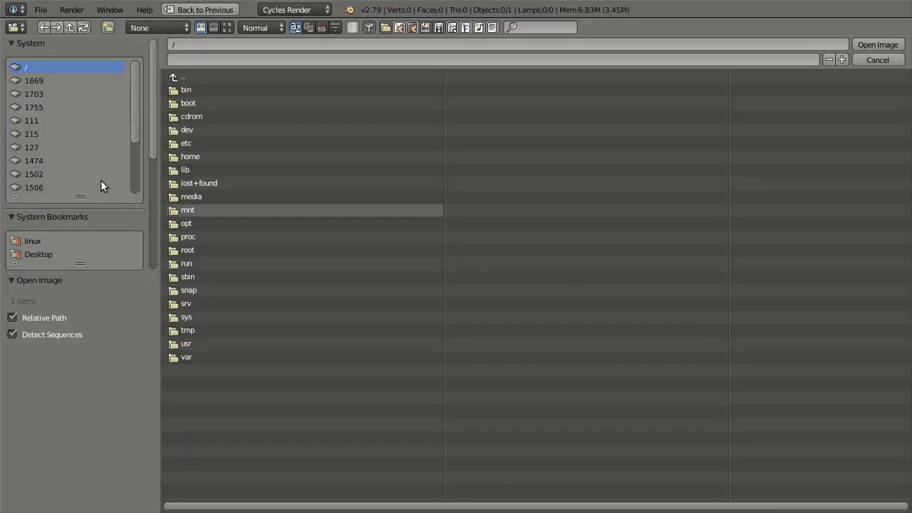
pyautogui.click(29, 255)
pyautogui.click(228, 28)
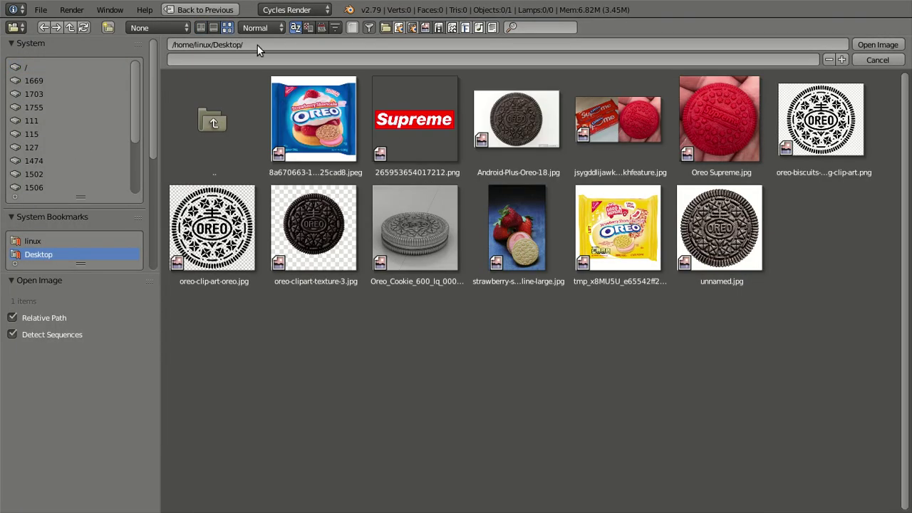
pyautogui.click(436, 131)
pyautogui.click(858, 45)
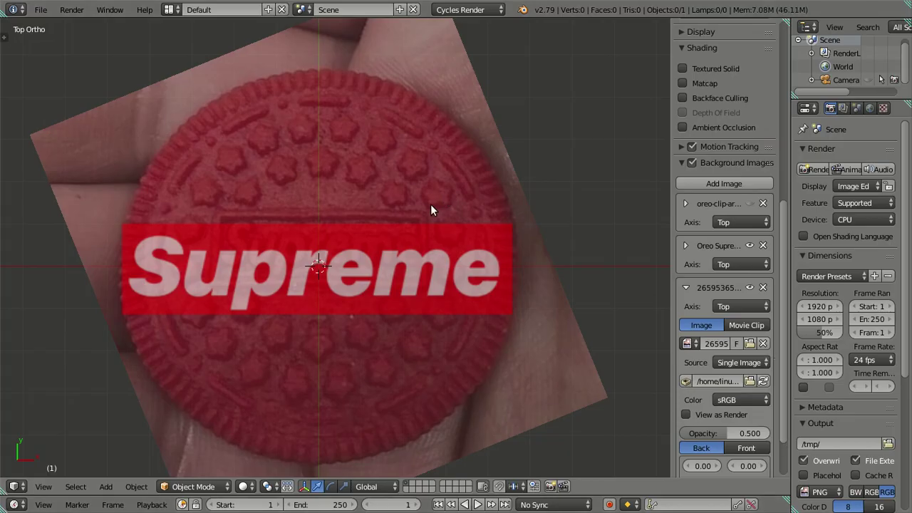
pyautogui.scroll(2, 411, 240)
pyautogui.scroll(-2, 724, 414)
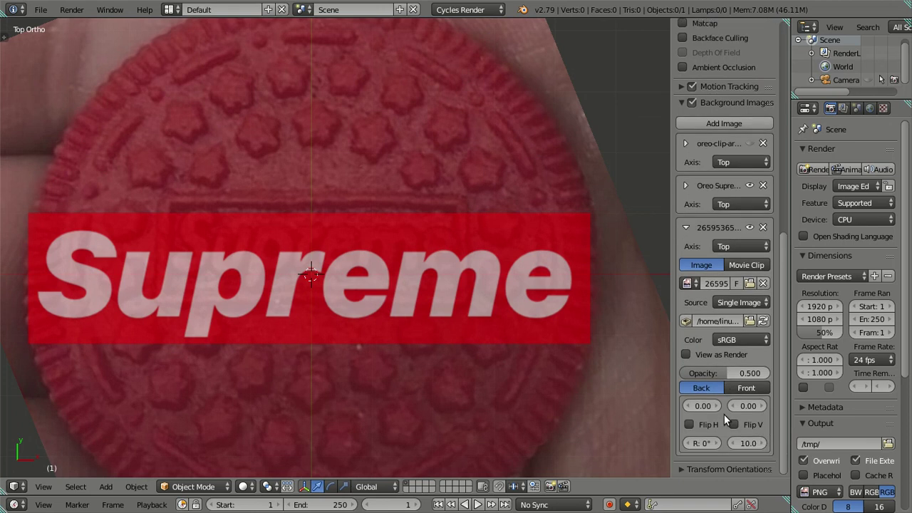
# Step: Move the Supreme logo to Y offset 0.50, fade it to about 0.201 opacity, size 5.30
pyautogui.click(760, 404)
pyautogui.click(763, 403)
pyautogui.click(764, 403)
pyautogui.click(764, 403)
pyautogui.click(763, 403)
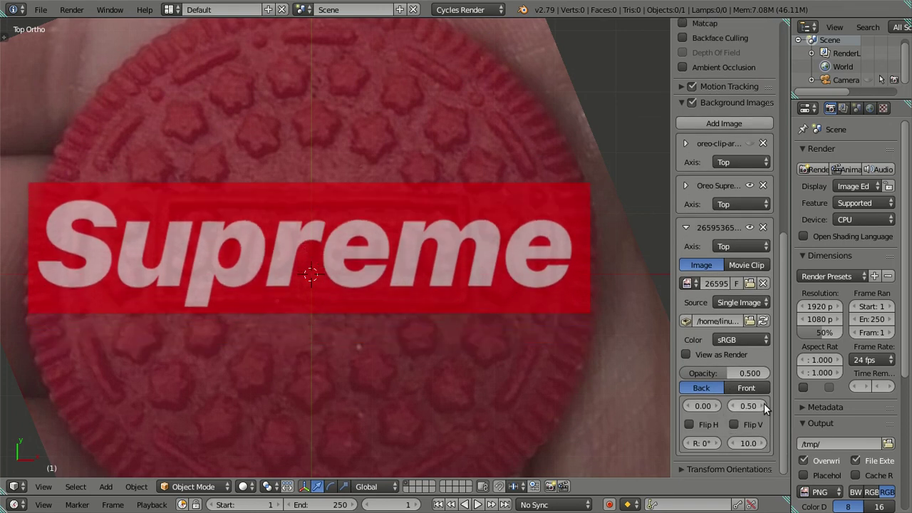
pyautogui.moveTo(748, 443); pyautogui.dragTo(690, 443)
pyautogui.moveTo(733, 372); pyautogui.dragTo(699, 372)
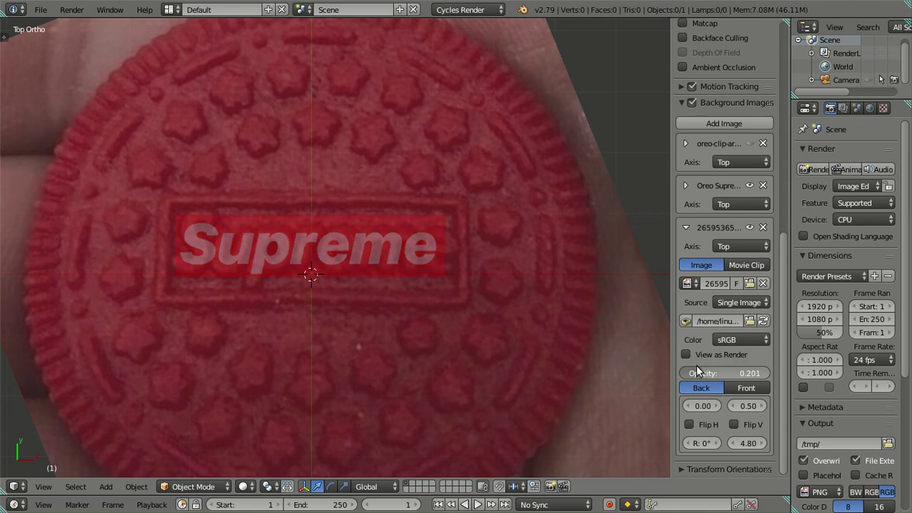
pyautogui.scroll(3, 354, 221)
pyautogui.moveTo(748, 443); pyautogui.dragTo(763, 447)
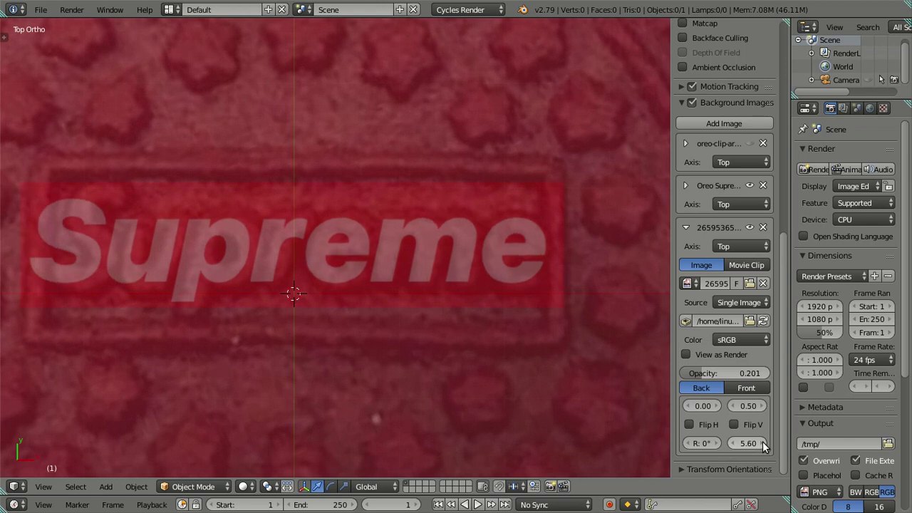
pyautogui.click(732, 443)
pyautogui.click(733, 443)
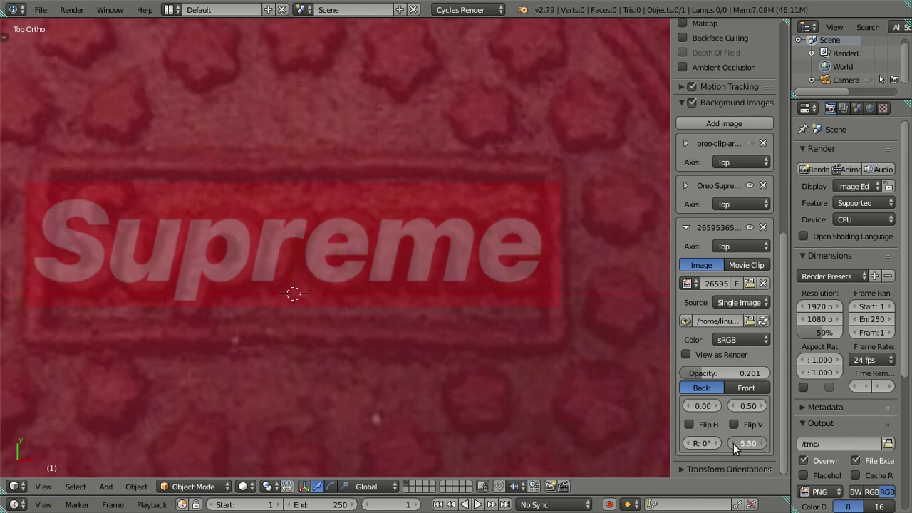
pyautogui.click(732, 443)
# Step: Fine-tune the logo's horizontal position and size against the cookie's Supreme box
pyautogui.click(715, 405)
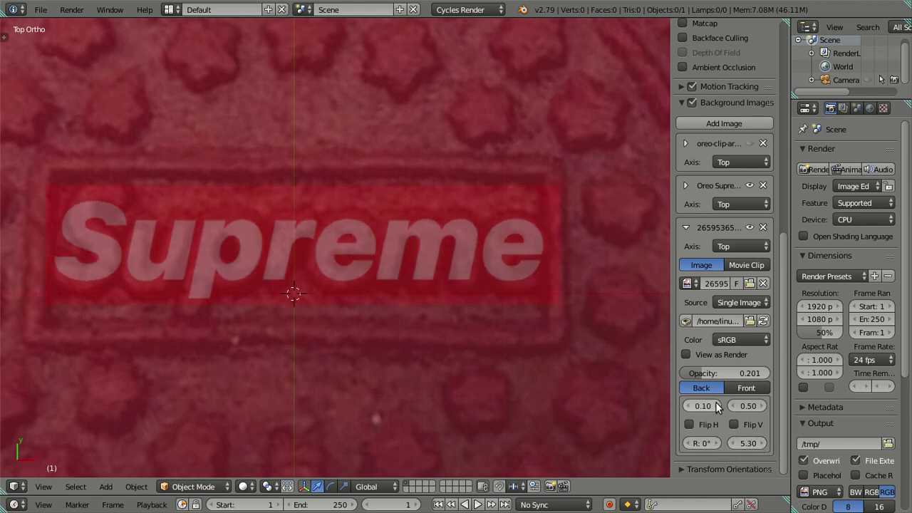
pyautogui.click(763, 445)
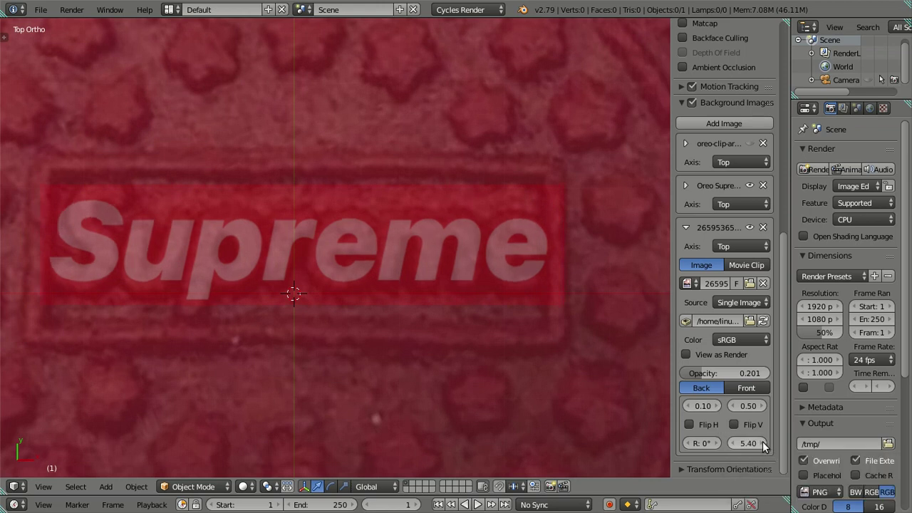
pyautogui.click(732, 444)
pyautogui.click(733, 443)
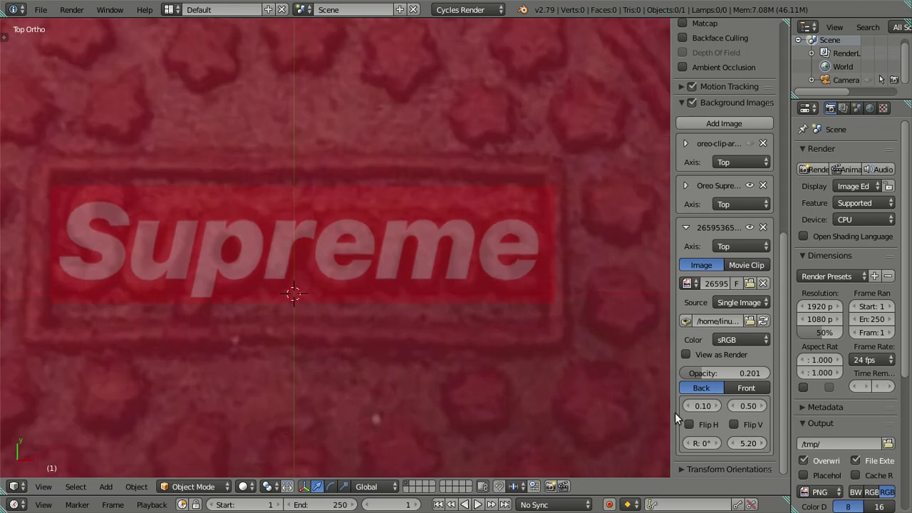
pyautogui.click(762, 443)
pyautogui.click(713, 406)
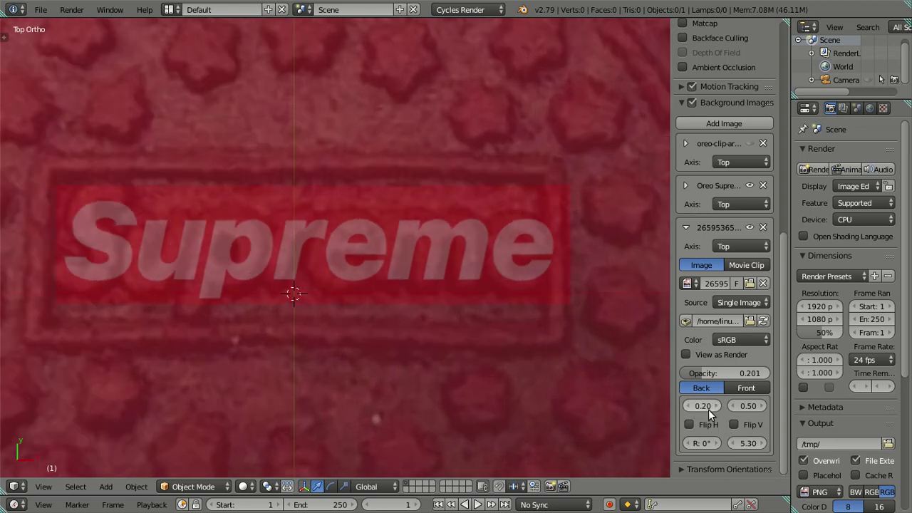
pyautogui.moveTo(712, 406); pyautogui.dragTo(712, 407)
# Step: Enter exact X offsets, settling on 0.10, and keep the logo size at 5.30
pyautogui.click(711, 407)
pyautogui.write('0.15')
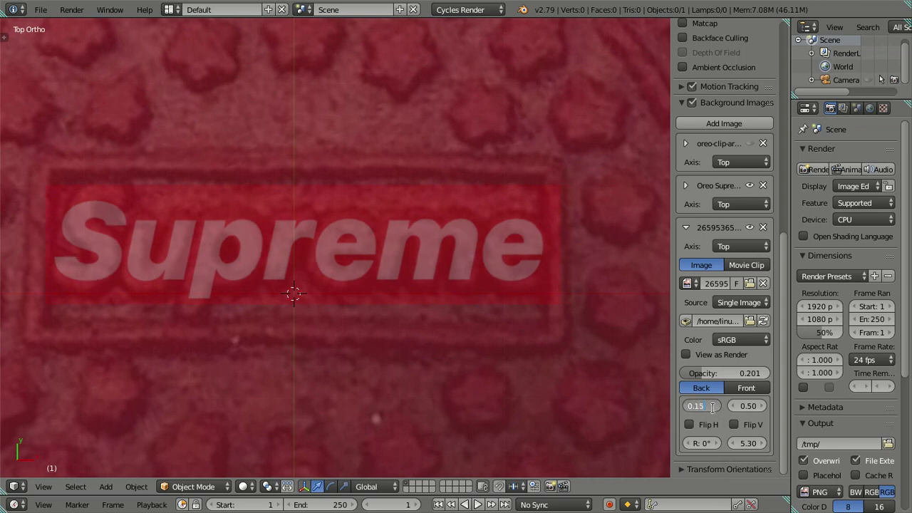
pyautogui.press('Return')
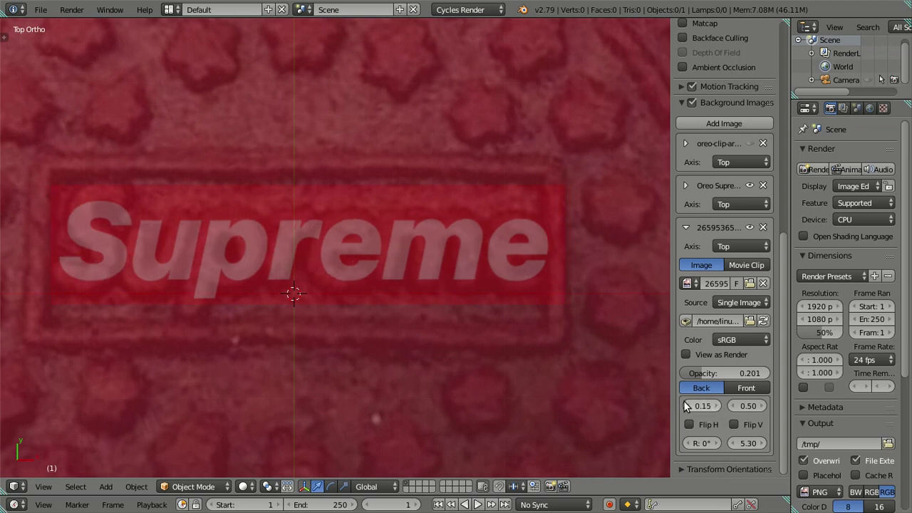
pyautogui.click(712, 406)
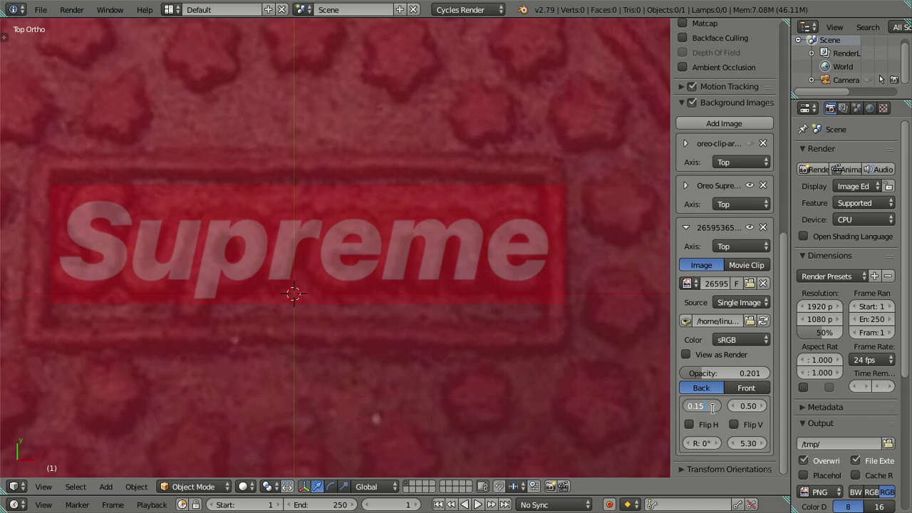
pyautogui.write('0.12')
pyautogui.press('Return')
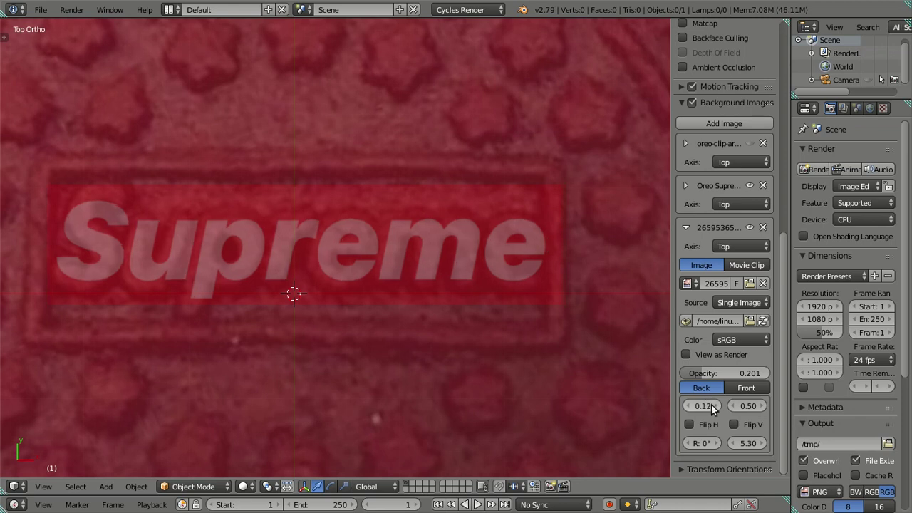
pyautogui.click(706, 405)
pyautogui.press('BackSpace')
pyautogui.write('0')
pyautogui.press('Return')
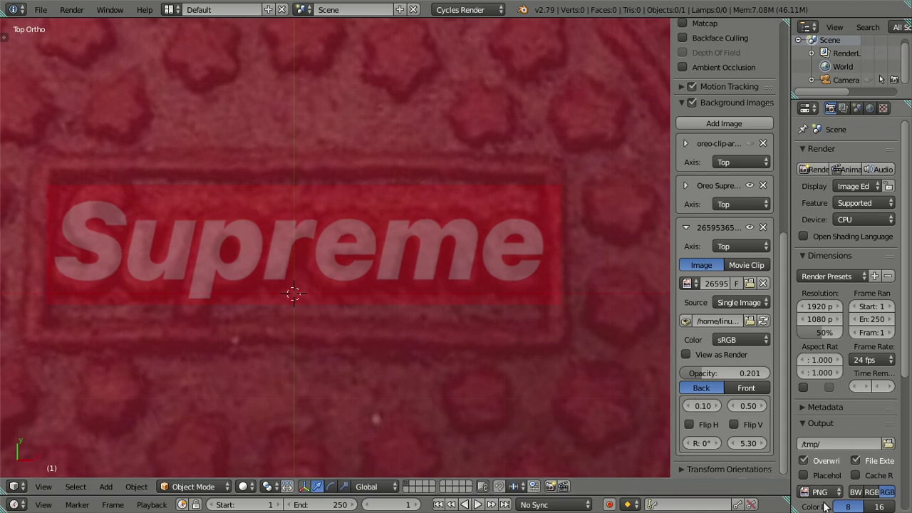
pyautogui.click(763, 443)
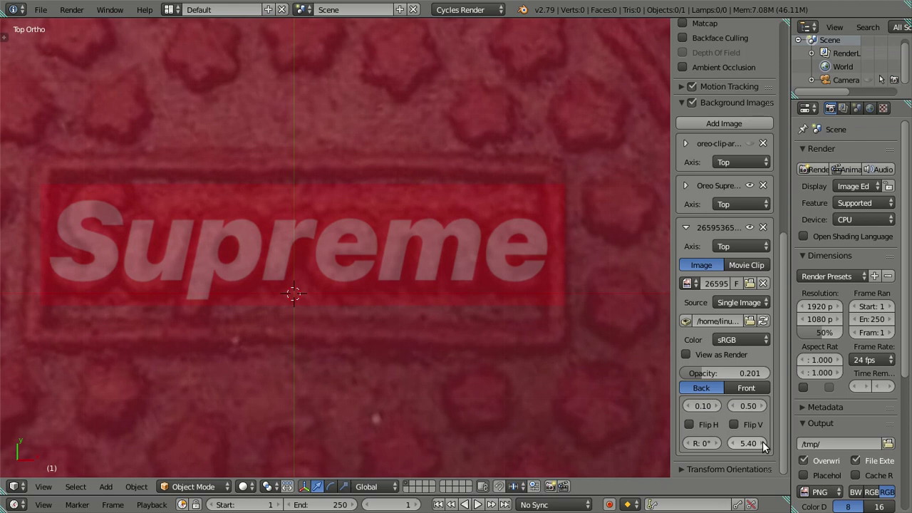
pyautogui.click(732, 443)
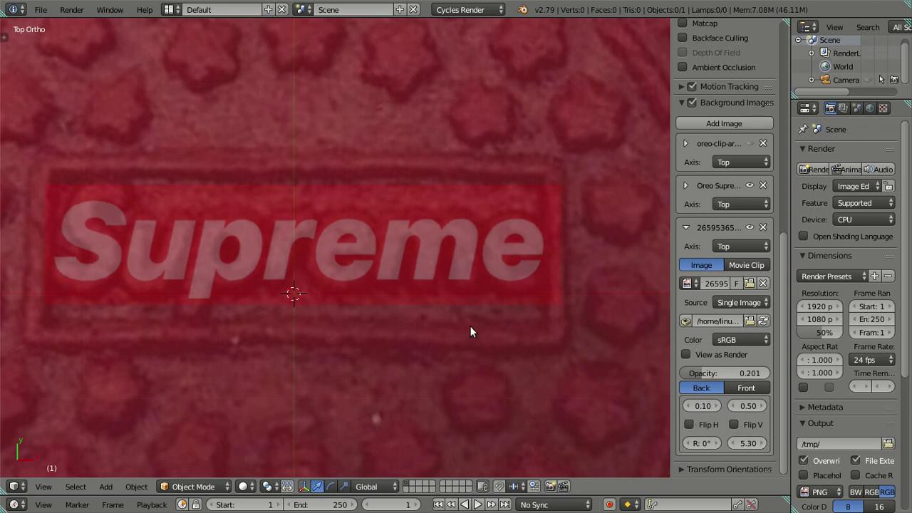
# Step: Show the Oreo clip-art reference and raise its opacity to fully opaque
pyautogui.click(685, 227)
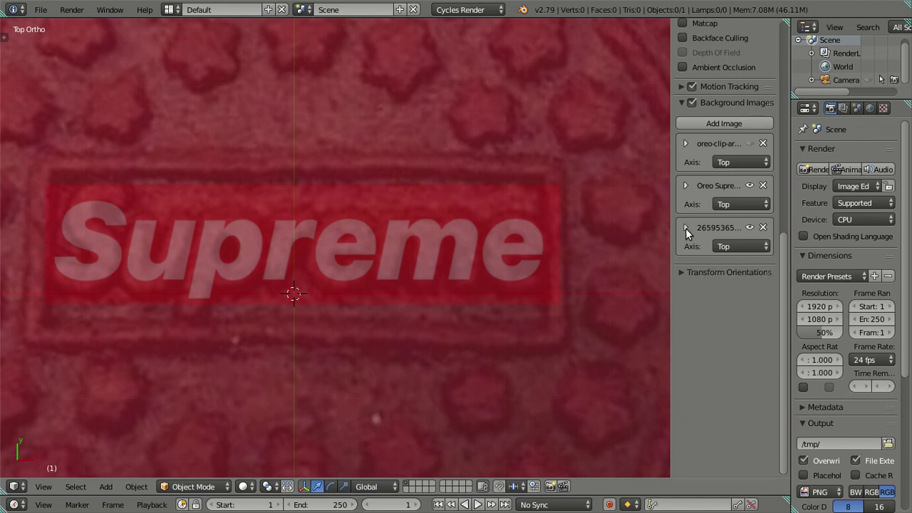
pyautogui.click(749, 144)
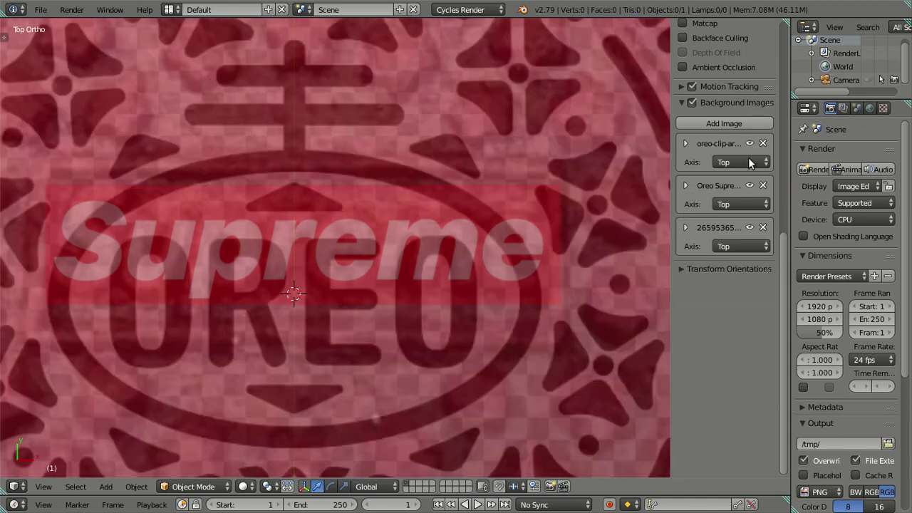
pyautogui.click(748, 185)
pyautogui.click(748, 227)
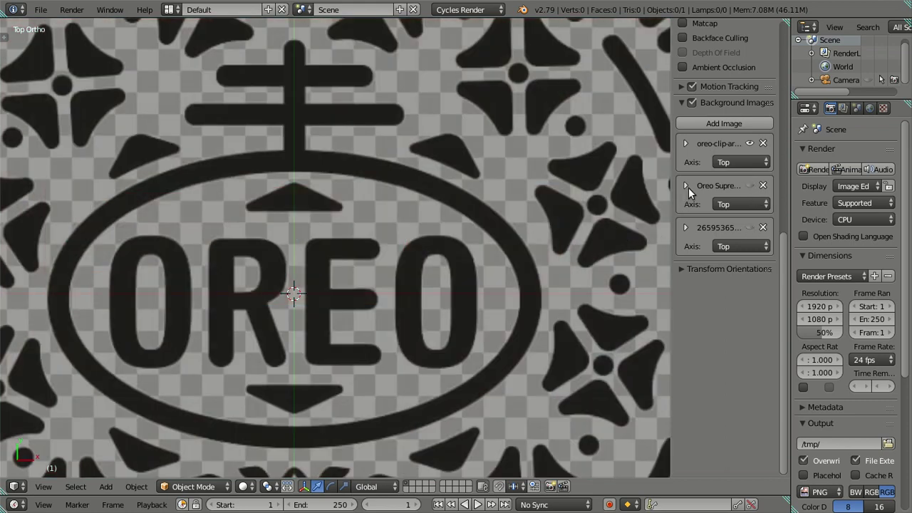
pyautogui.click(688, 144)
pyautogui.moveTo(728, 286); pyautogui.dragTo(768, 287)
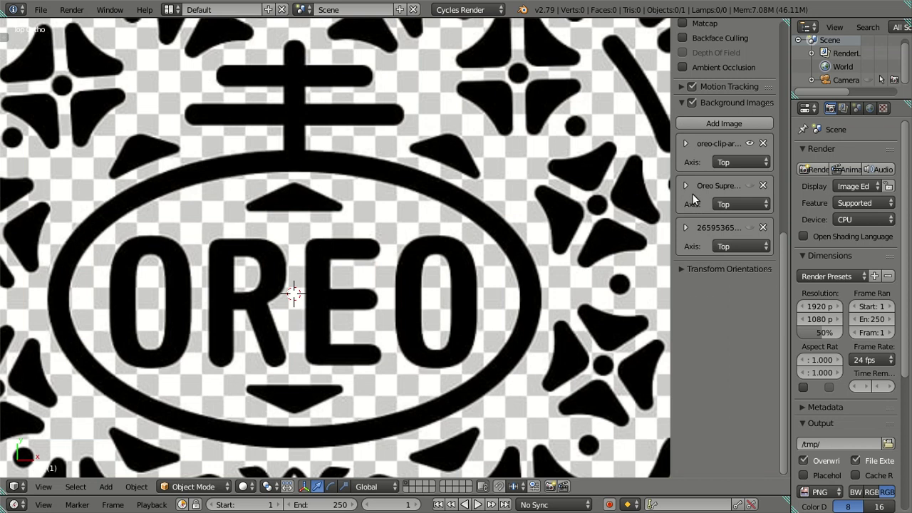
# Step: Set the Oreo Supreme photo opacity to 1.000 and lower the Supreme logo's opacity
pyautogui.click(686, 185)
pyautogui.moveTo(722, 320); pyautogui.dragTo(756, 297)
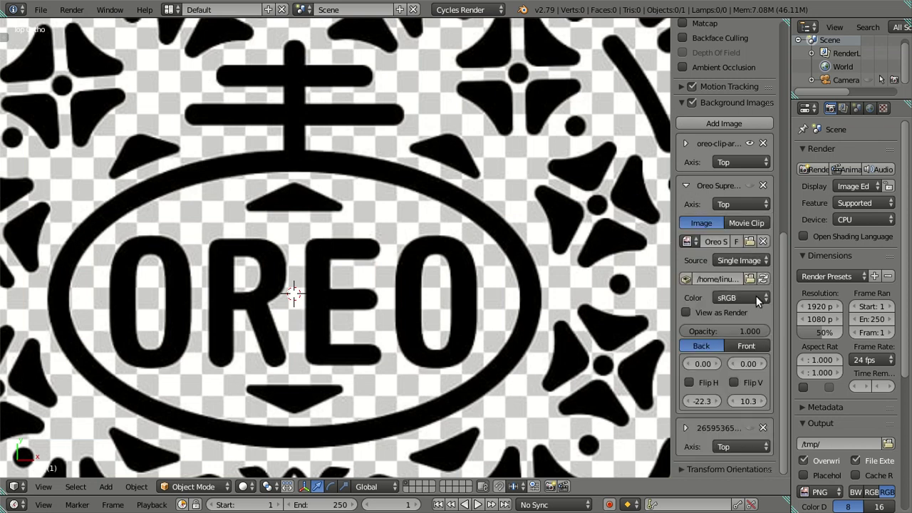
pyautogui.click(683, 187)
pyautogui.click(684, 227)
pyautogui.moveTo(721, 372); pyautogui.dragTo(687, 372)
pyautogui.click(685, 227)
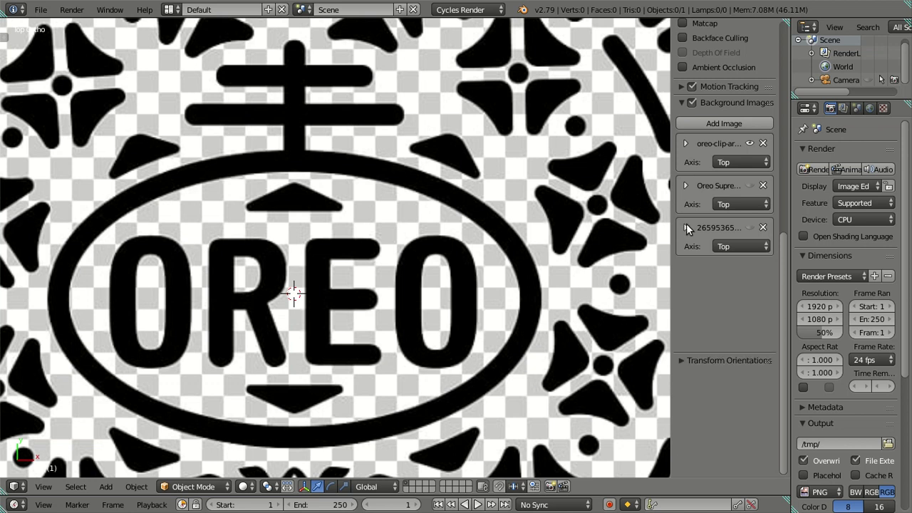
# Step: Hide the Oreo Supreme photo and Supreme logo references, leaving only the clip-art
pyautogui.click(749, 186)
pyautogui.click(749, 227)
pyautogui.scroll(-5, 484, 225)
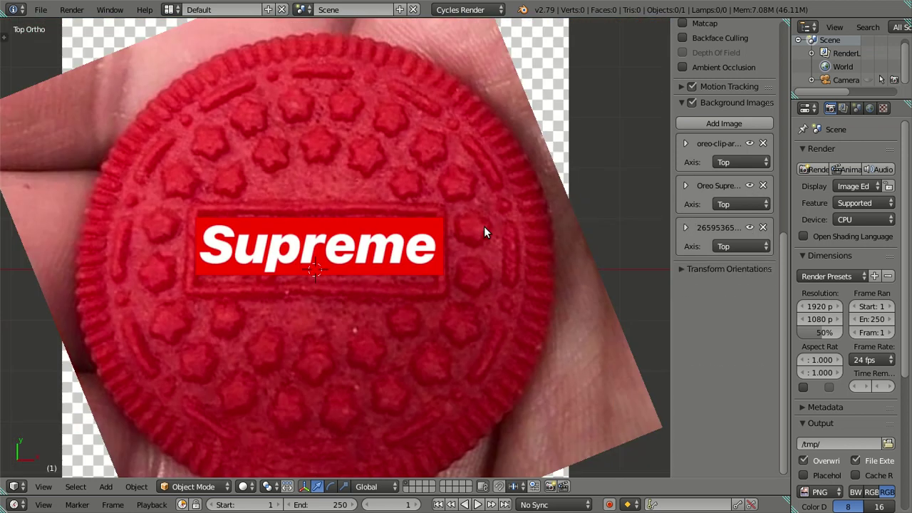
pyautogui.scroll(-3, 500, 224)
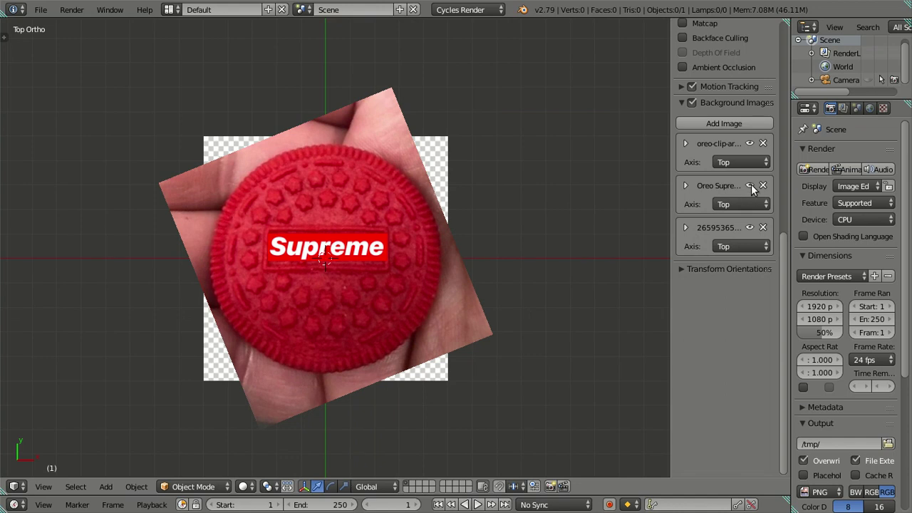
pyautogui.click(749, 186)
pyautogui.click(748, 227)
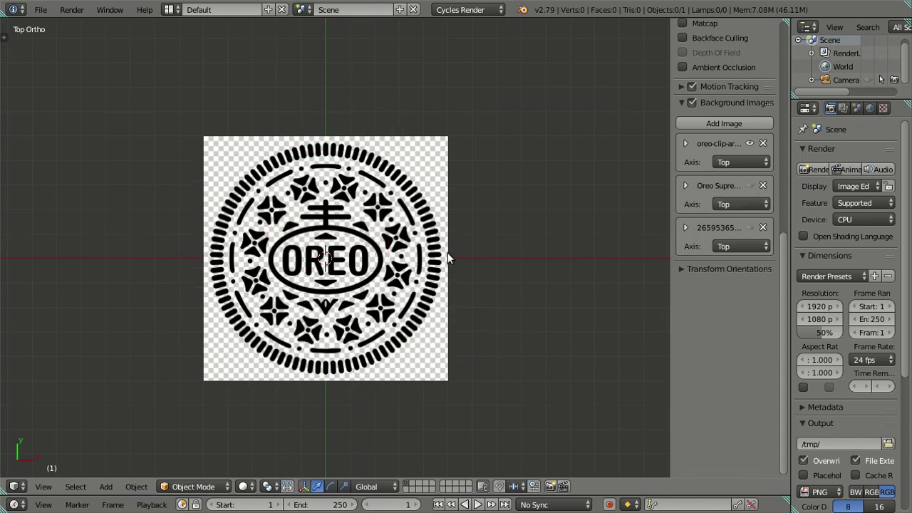
# Step: Hide the sidebar and snap the 3D cursor to the world centre
pyautogui.press('n')
pyautogui.hotkey('shift', 'a')
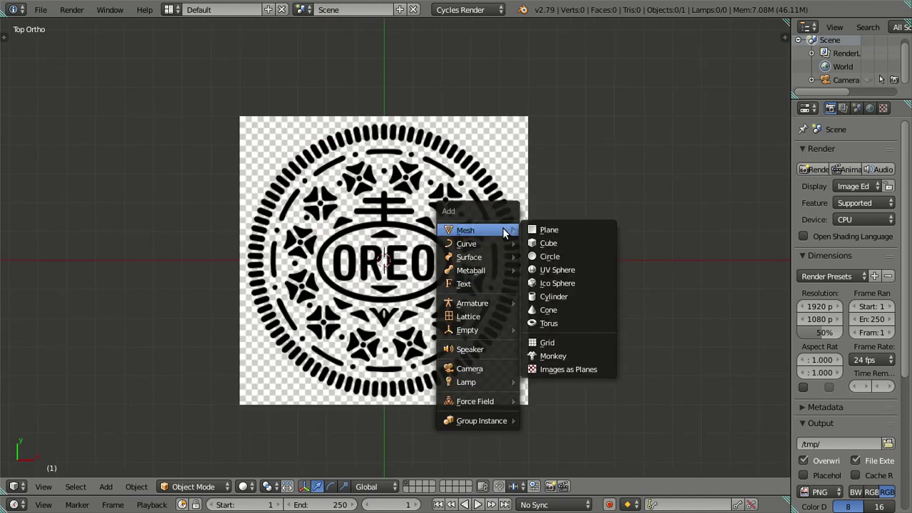
pyautogui.press('Escape')
pyautogui.hotkey('shift', 's')
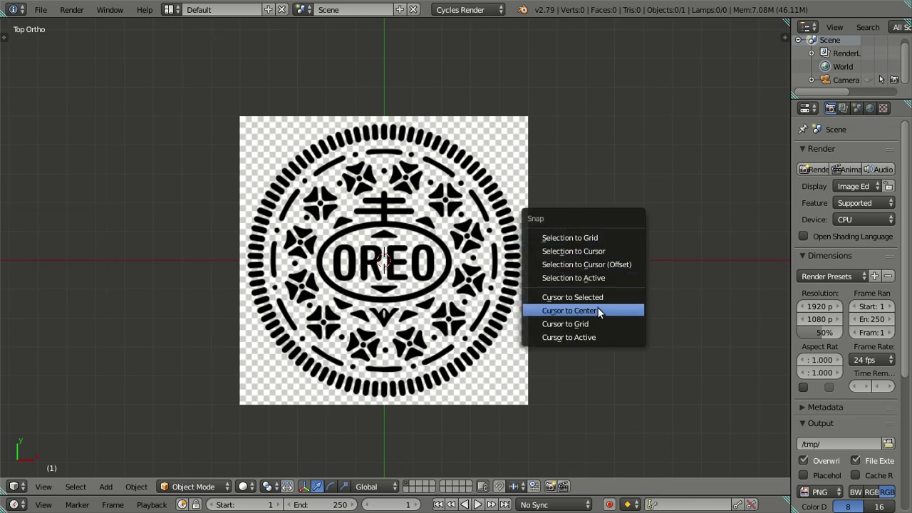
pyautogui.click(598, 311)
# Step: Add a circle mesh at the cursor with 270 vertices
pyautogui.press('t')
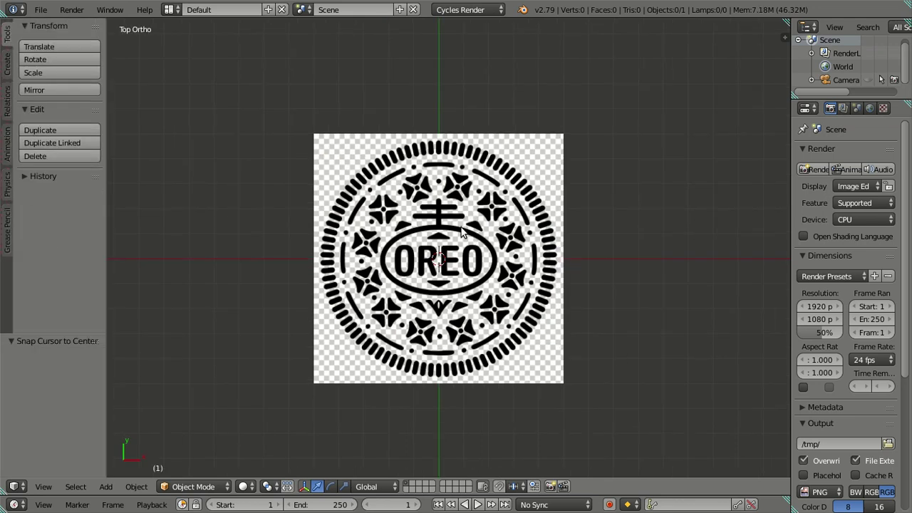
pyautogui.hotkey('shift', 'a')
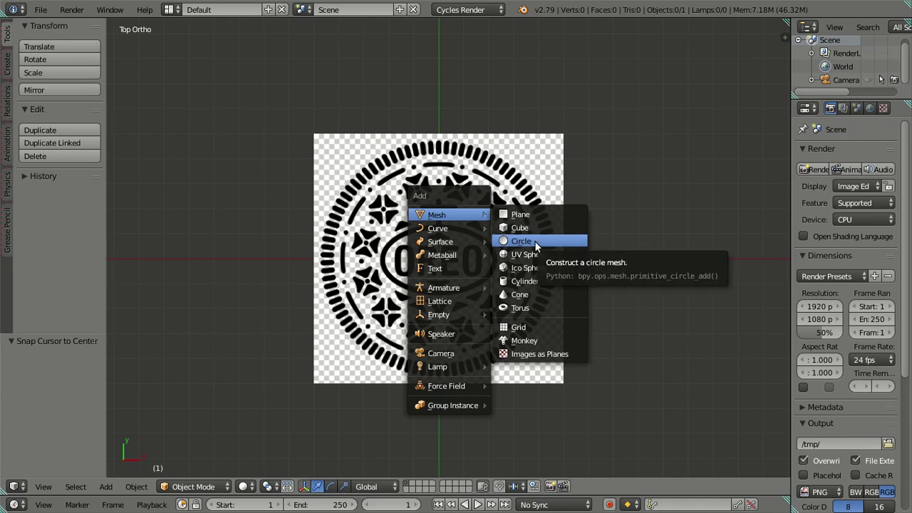
pyautogui.click(535, 242)
pyautogui.click(48, 374)
pyautogui.write('270')
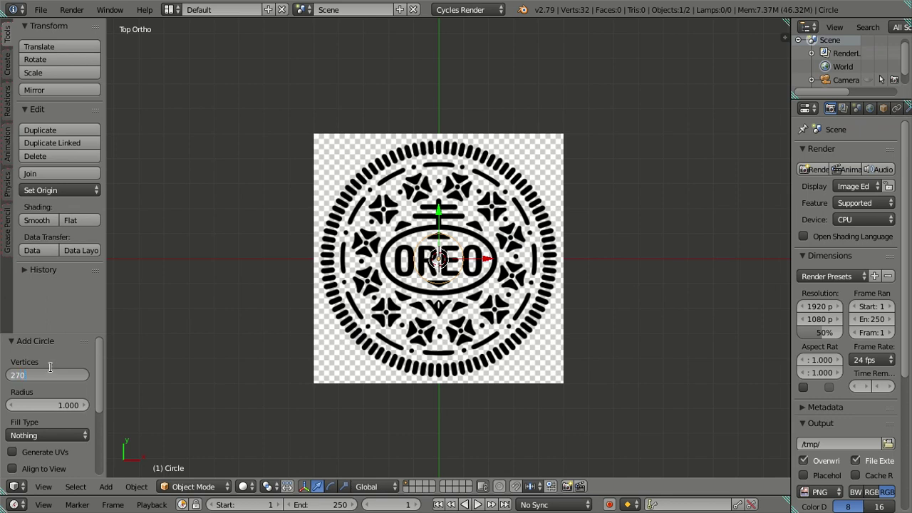
pyautogui.press('Return')
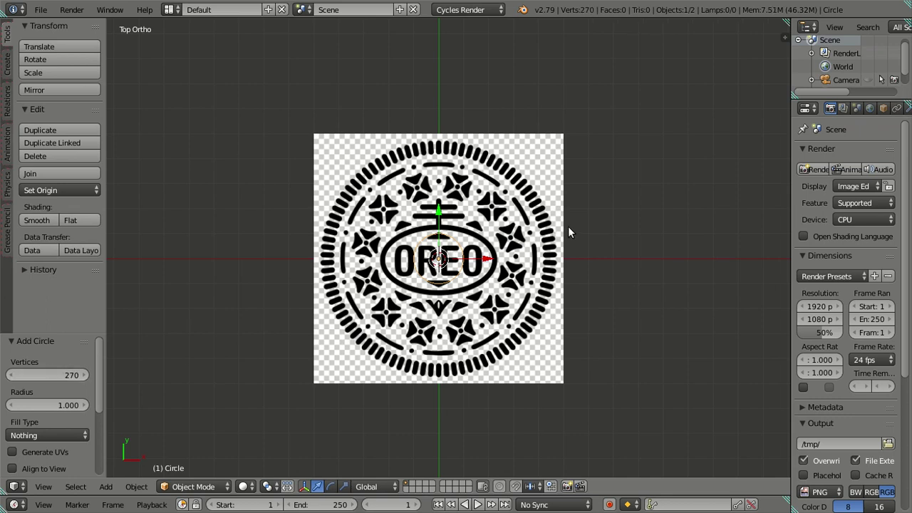
pyautogui.press('t')
# Step: Put the circle into Edit Mode and zoom toward the cookie's right edge
pyautogui.scroll(6, 599, 270)
pyautogui.press('Tab')
pyautogui.scroll(-4, 556, 269)
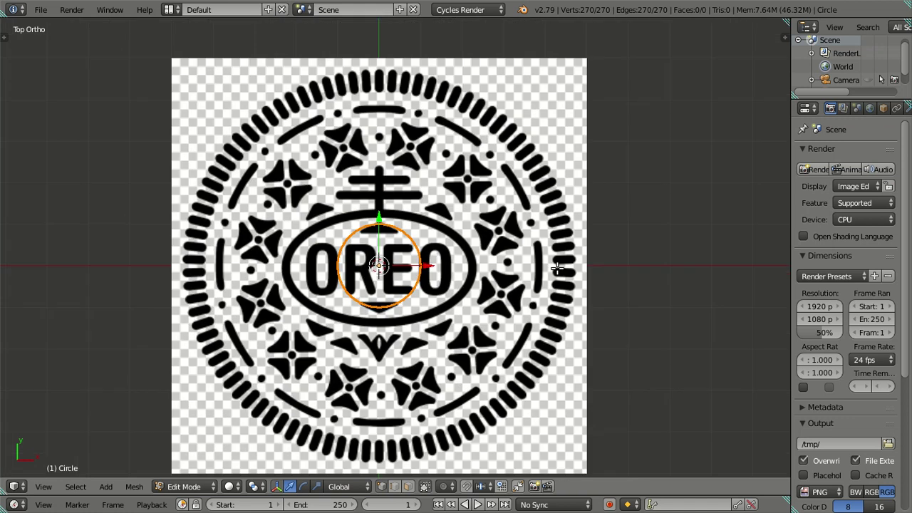
pyautogui.scroll(3, 608, 262)
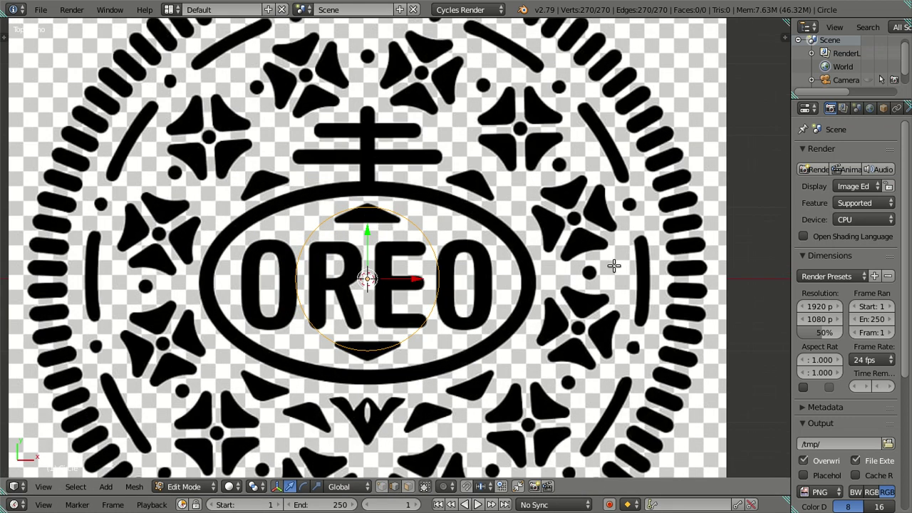
pyautogui.keyDown('shift'); pyautogui.moveTo(614, 265); pyautogui.dragTo(418, 244, button='middle'); pyautogui.keyUp('shift')
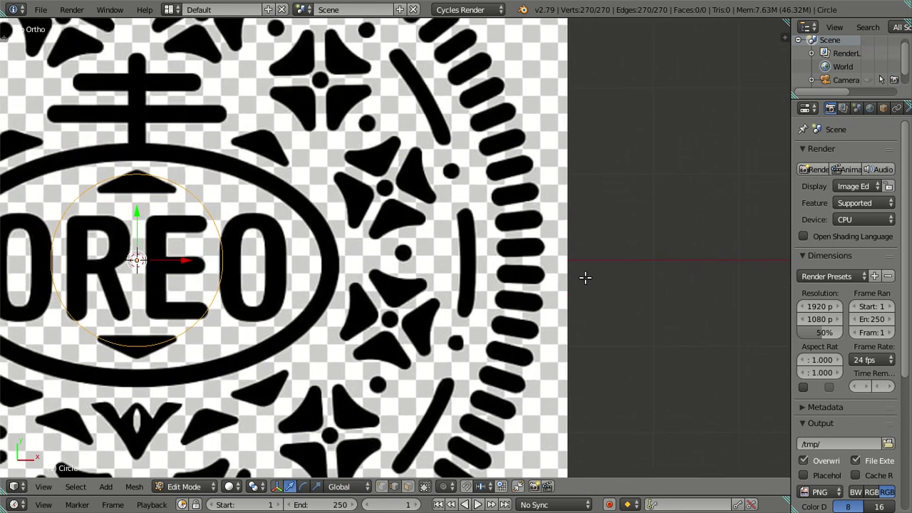
pyautogui.scroll(1, 585, 277)
# Step: Scale the circle up until it traces the outer rim of the stripe ring
pyautogui.press('s')
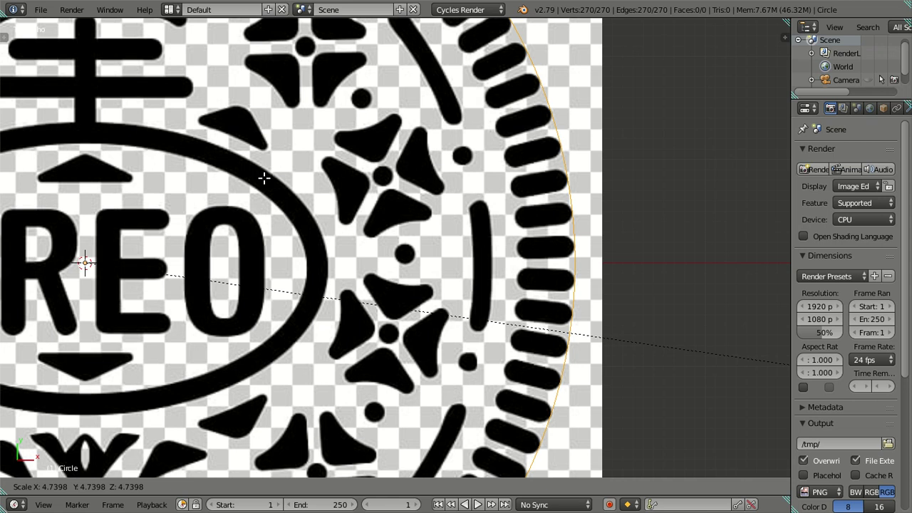
pyautogui.write('4')
pyautogui.press('BackSpace')
pyautogui.press('Return')
pyautogui.scroll(1, 501, 184)
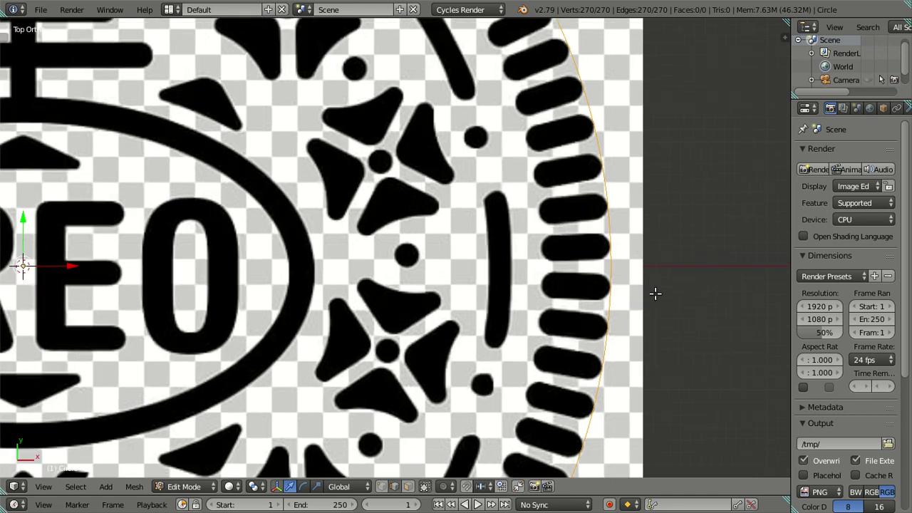
pyautogui.press('s')
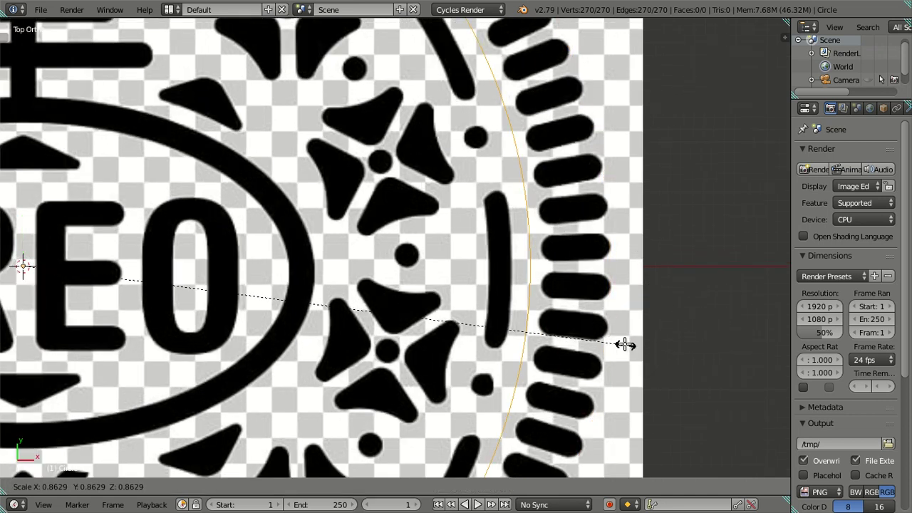
pyautogui.press('Escape')
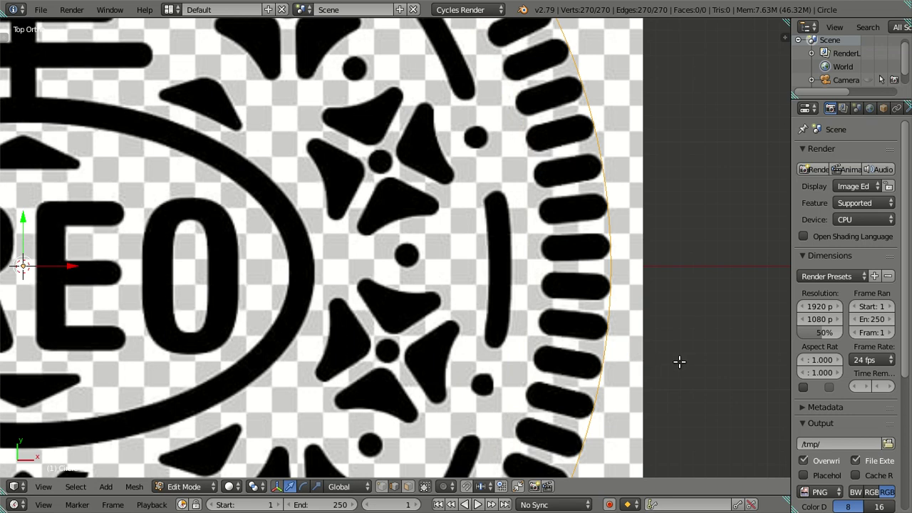
pyautogui.press('e')
pyautogui.press('Escape')
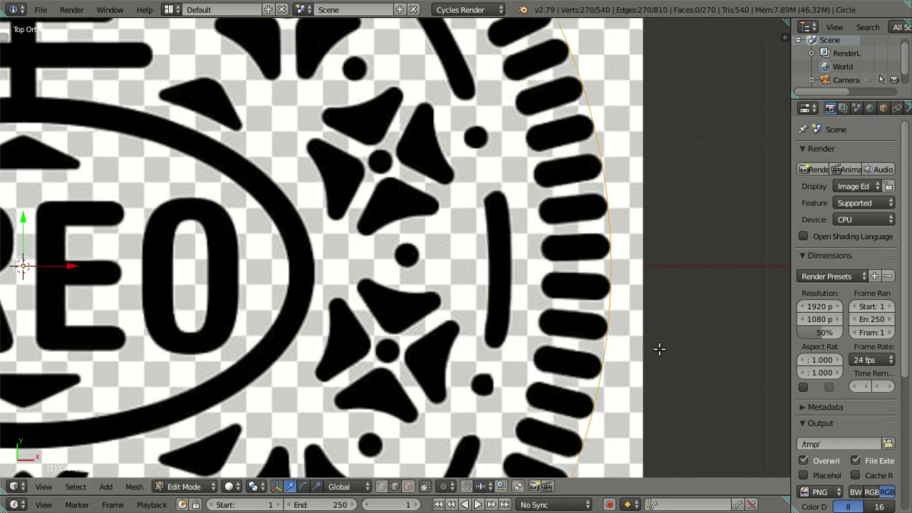
pyautogui.press('s')
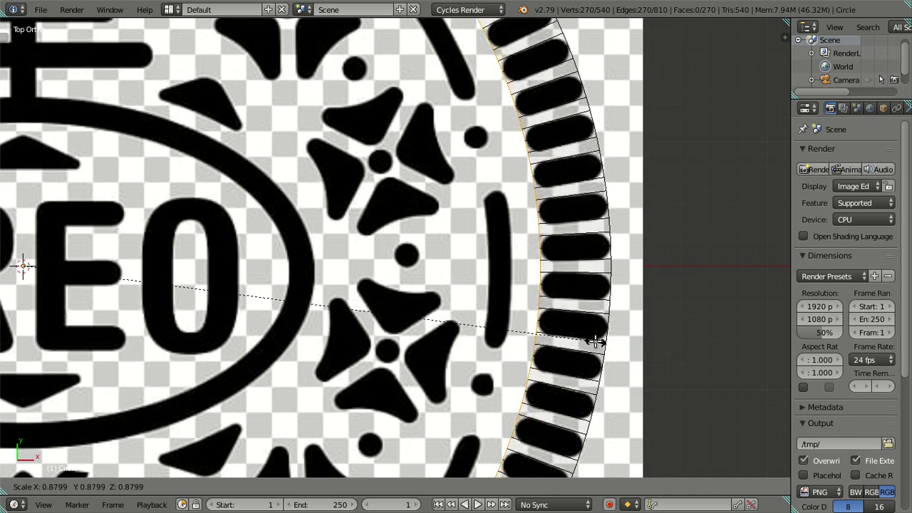
pyautogui.write('.')
pyautogui.press('BackSpace')
pyautogui.press('Return')
pyautogui.scroll(-1, 500, 309)
pyautogui.scroll(3, 534, 281)
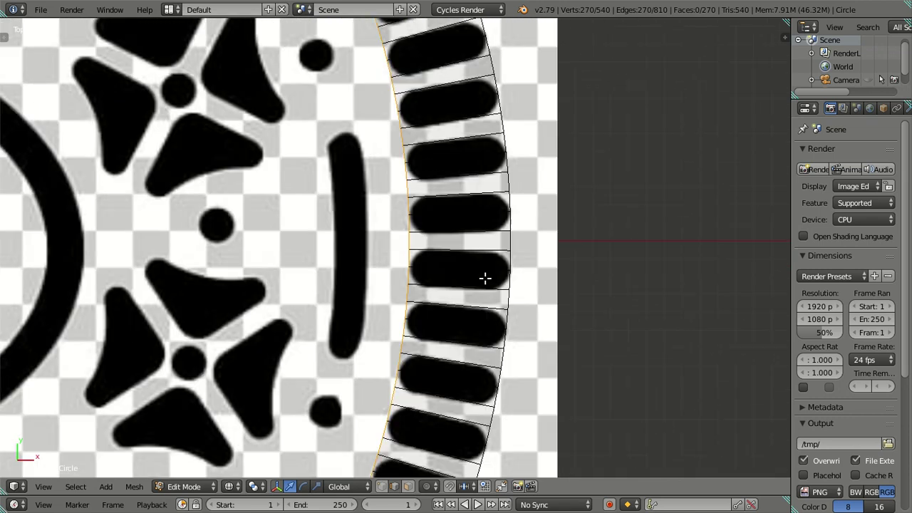
pyautogui.scroll(5, 484, 277)
pyautogui.hotkey('alt', 'z')
pyautogui.hotkey('alt', 'z')
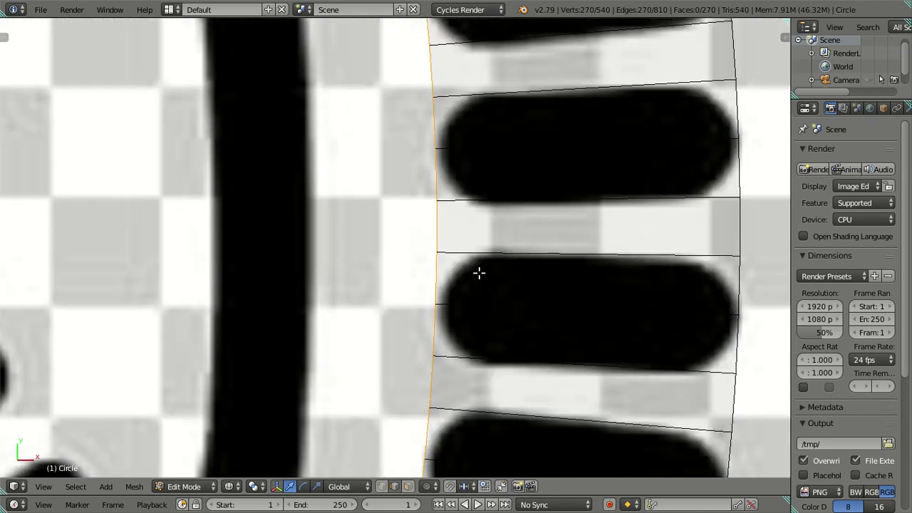
pyautogui.scroll(-5, 478, 271)
pyautogui.scroll(3, 469, 268)
pyautogui.scroll(1, 469, 267)
pyautogui.scroll(3, 458, 250)
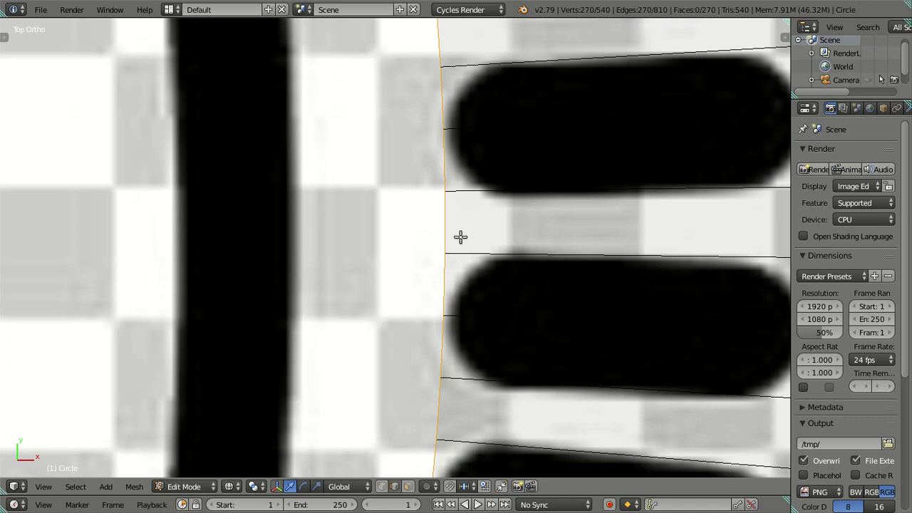
pyautogui.scroll(1, 427, 253)
pyautogui.hotkey('alt', 'z')
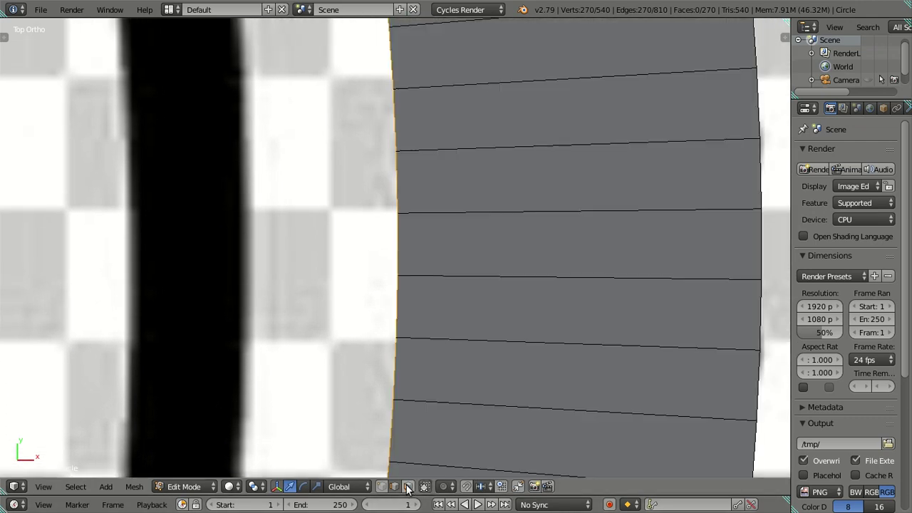
pyautogui.click(381, 487)
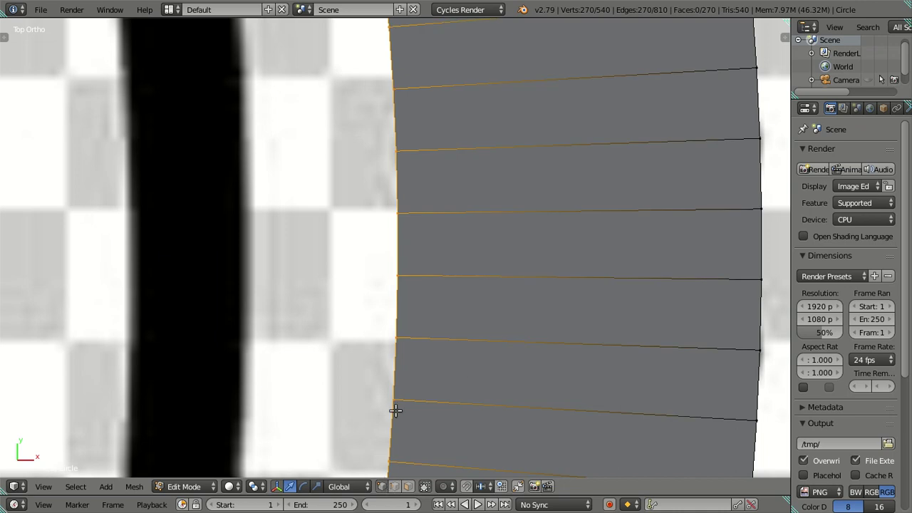
pyautogui.scroll(-3, 540, 305)
pyautogui.scroll(-3, 535, 305)
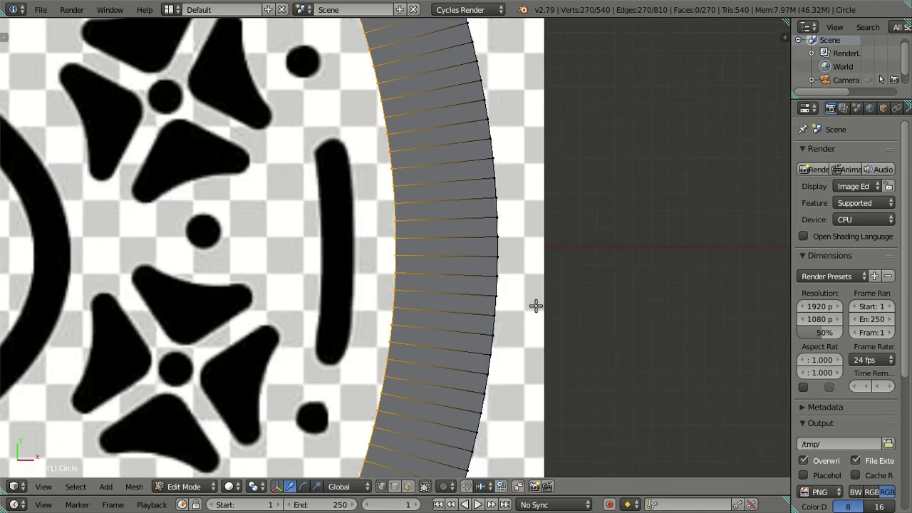
pyautogui.scroll(-3, 535, 305)
pyautogui.press('n')
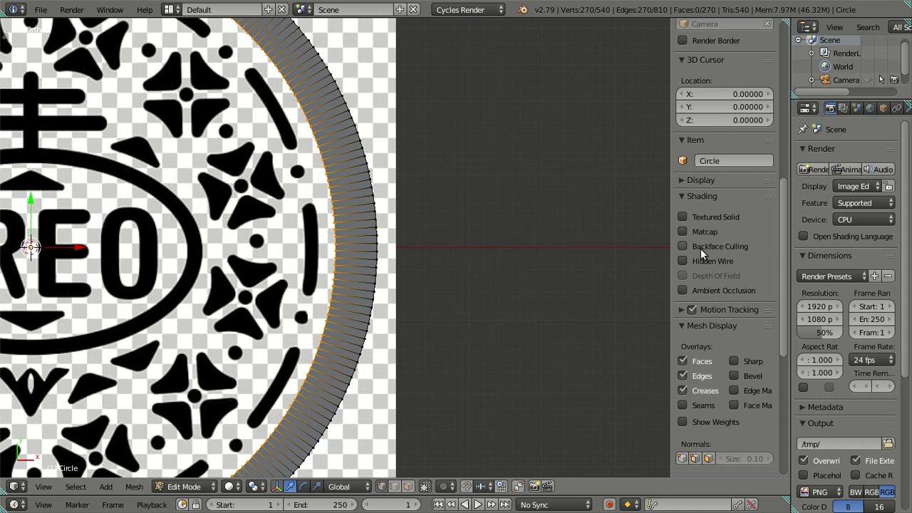
pyautogui.scroll(-5, 700, 248)
pyautogui.scroll(-3, 695, 257)
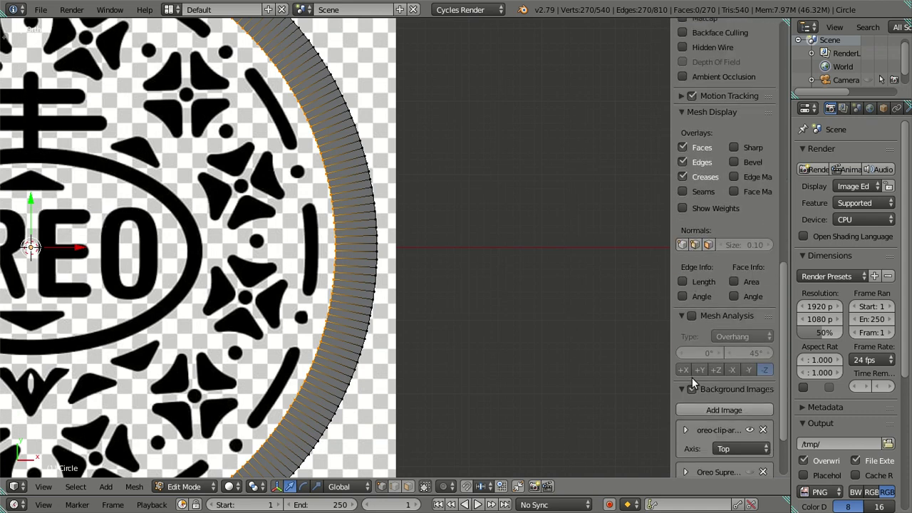
pyautogui.scroll(3, 700, 326)
pyautogui.scroll(-6, 701, 325)
pyautogui.scroll(-1, 700, 330)
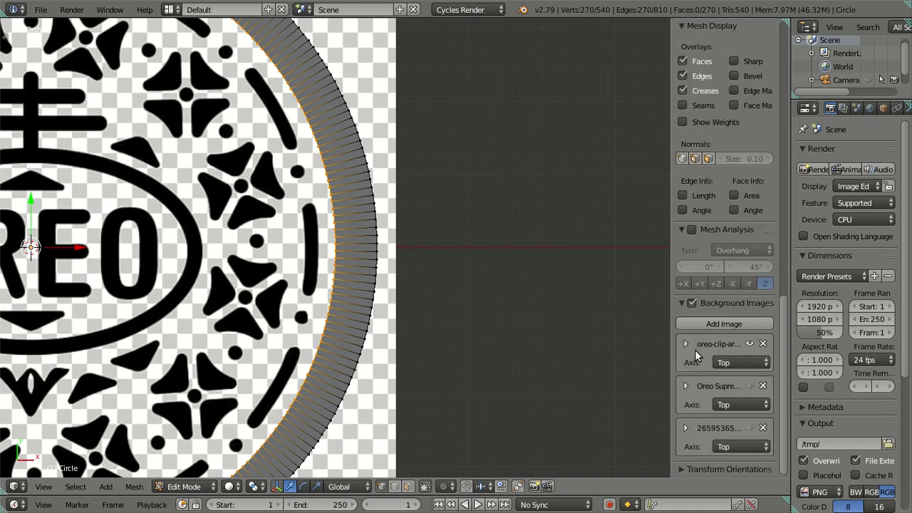
pyautogui.click(752, 343)
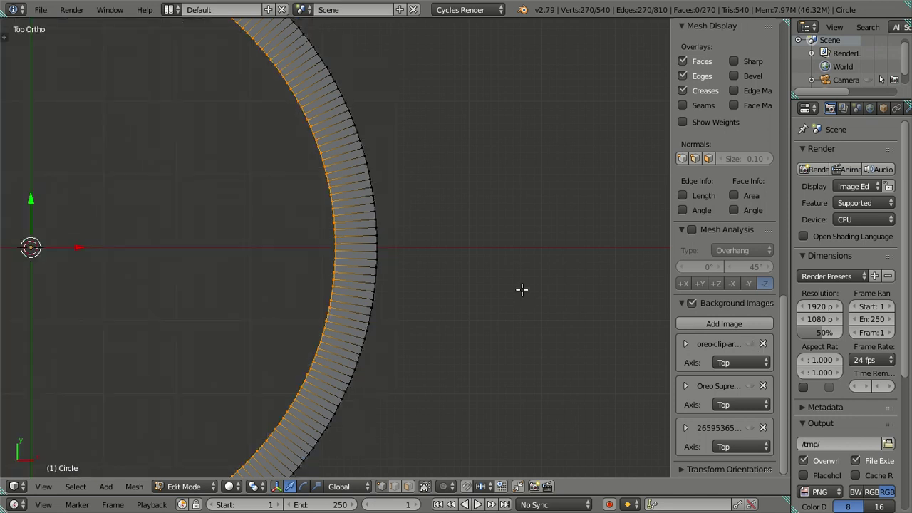
pyautogui.press('n')
pyautogui.scroll(5, 491, 281)
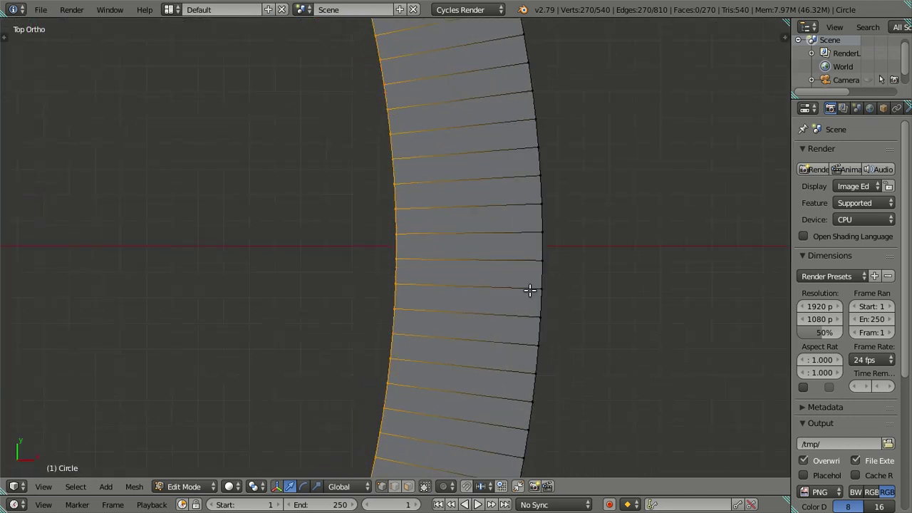
pyautogui.press('n')
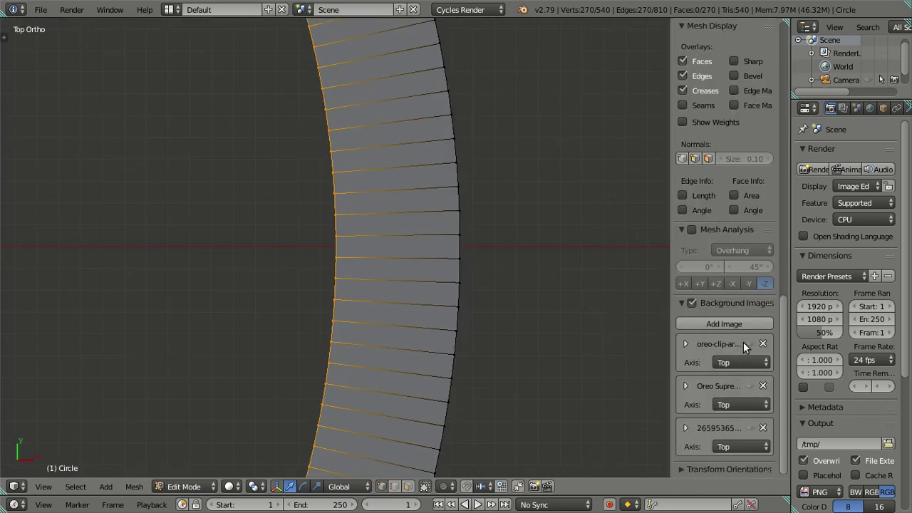
pyautogui.click(752, 343)
pyautogui.press('n')
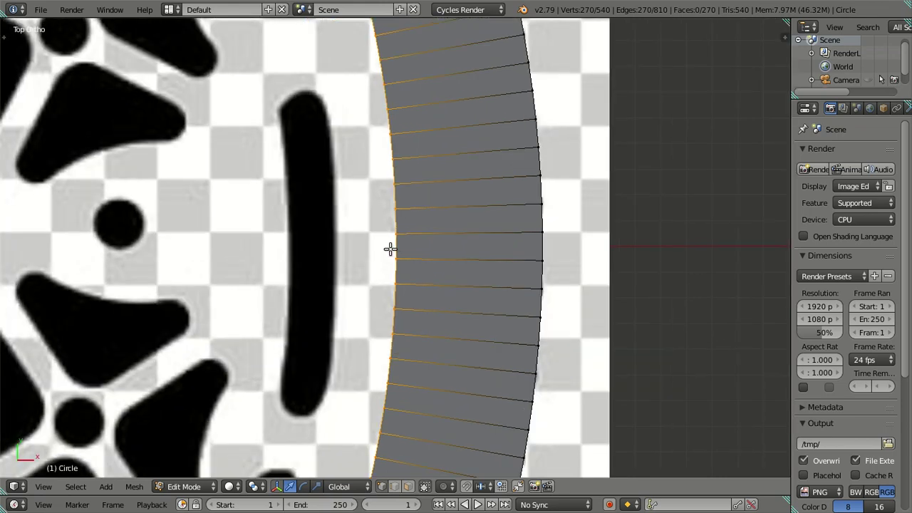
pyautogui.press('n')
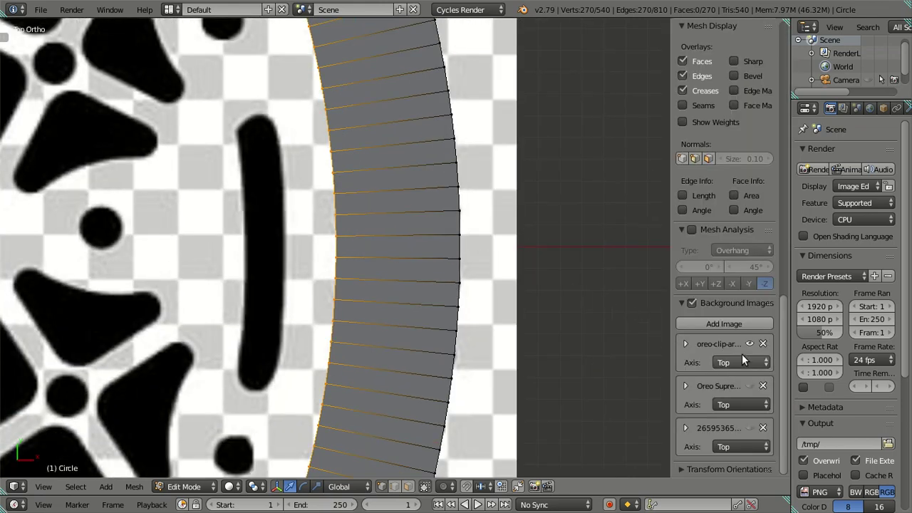
pyautogui.click(748, 344)
# Step: Show the Oreo reference again and select part of the ring's inner edge loop
pyautogui.click(748, 344)
pyautogui.scroll(3, 497, 257)
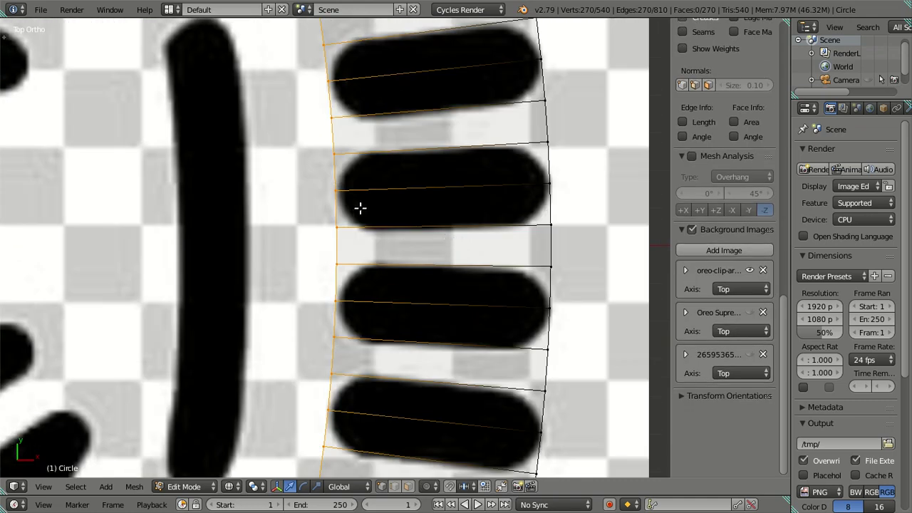
pyautogui.rightClick(342, 228)
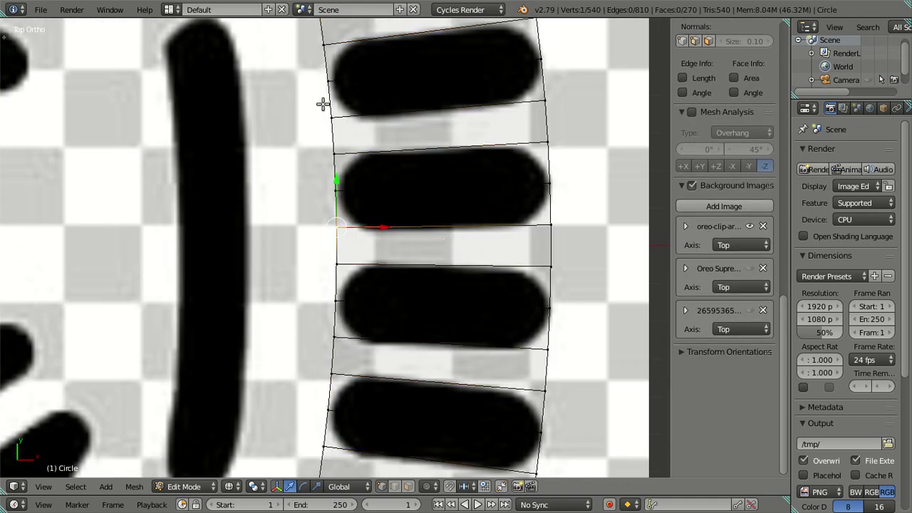
pyautogui.keyDown('shift'); pyautogui.rightClick(333, 118); pyautogui.keyUp('shift')
pyautogui.keyDown('shift'); pyautogui.moveTo(366, 176); pyautogui.dragTo(406, 228, button='middle'); pyautogui.keyUp('shift')
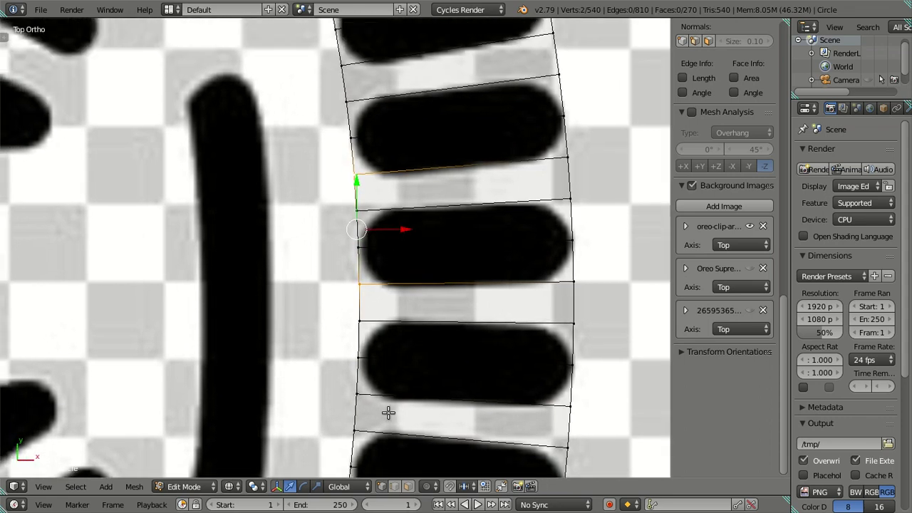
pyautogui.keyDown('alt'); pyautogui.rightClick(357, 298); pyautogui.keyUp('alt')
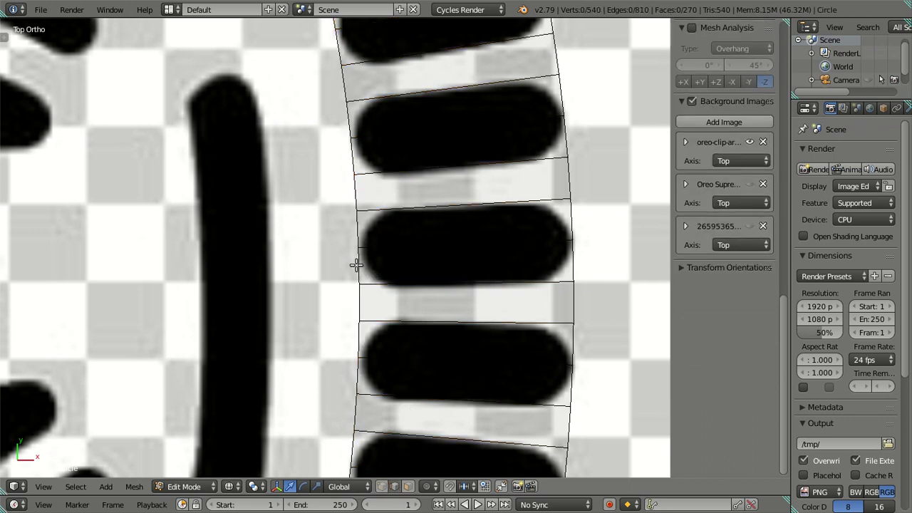
pyautogui.keyDown('shift'); pyautogui.rightClick(355, 230); pyautogui.keyUp('shift')
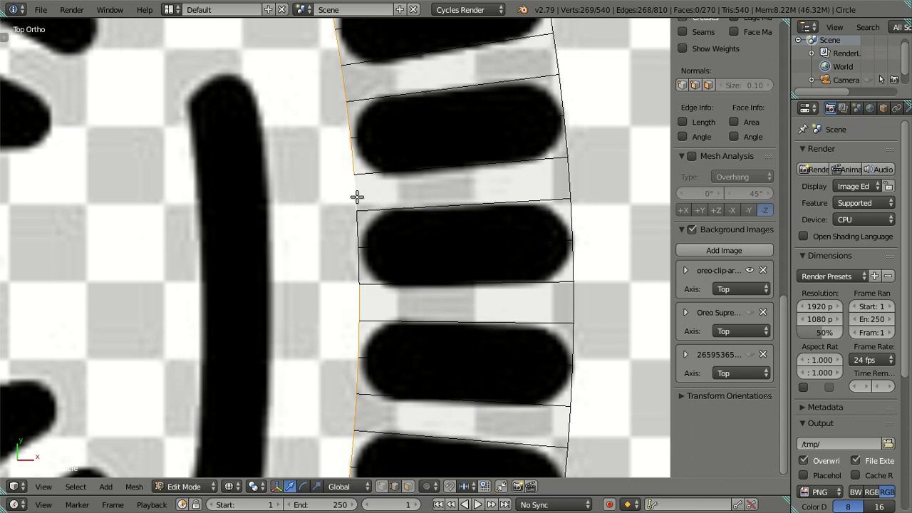
# Step: In vertex select mode, pick five inner-edge corner vertices beside the stripes
pyautogui.click(382, 487)
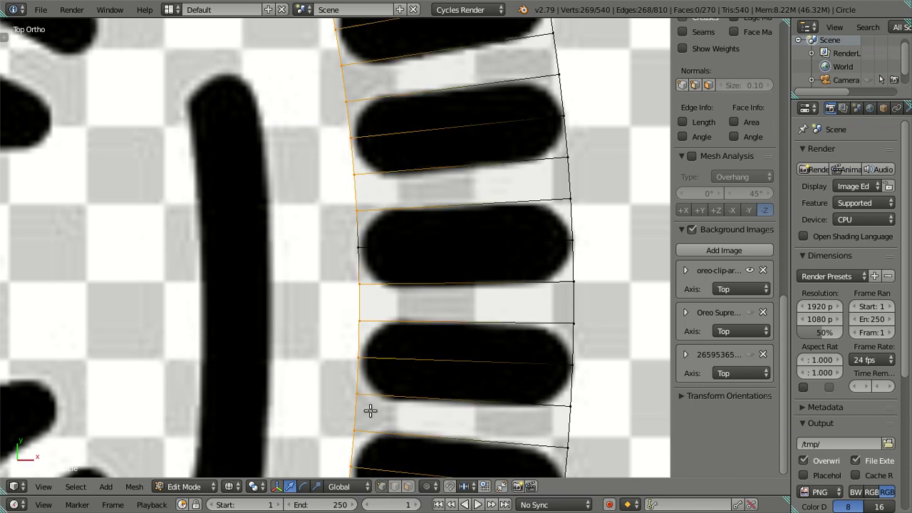
pyautogui.rightClick(356, 277)
pyautogui.keyDown('shift'); pyautogui.rightClick(349, 175); pyautogui.keyUp('shift')
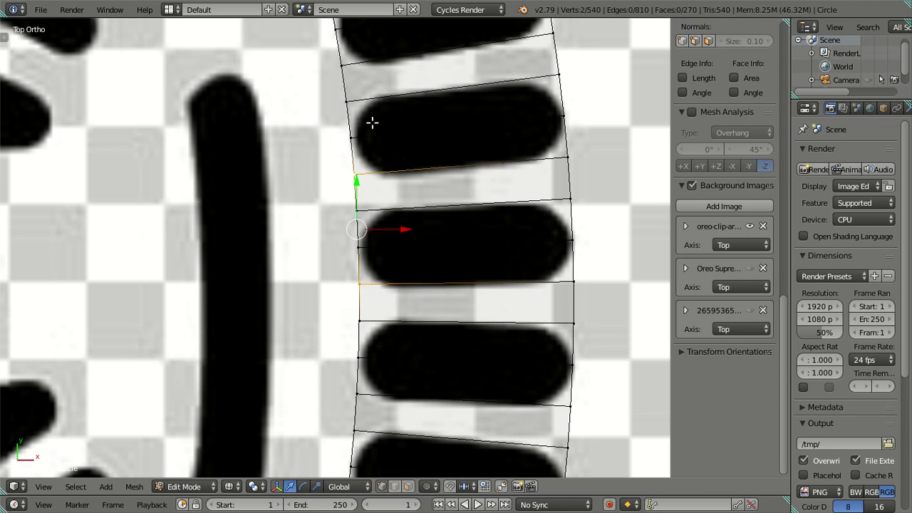
pyautogui.keyDown('shift'); pyautogui.moveTo(372, 123); pyautogui.dragTo(423, 250, button='middle'); pyautogui.keyUp('shift')
pyautogui.keyDown('shift'); pyautogui.rightClick(411, 226); pyautogui.keyUp('shift')
pyautogui.keyDown('shift'); pyautogui.rightClick(387, 114); pyautogui.keyUp('shift')
pyautogui.keyDown('shift'); pyautogui.rightClick(363, 45); pyautogui.keyUp('shift')
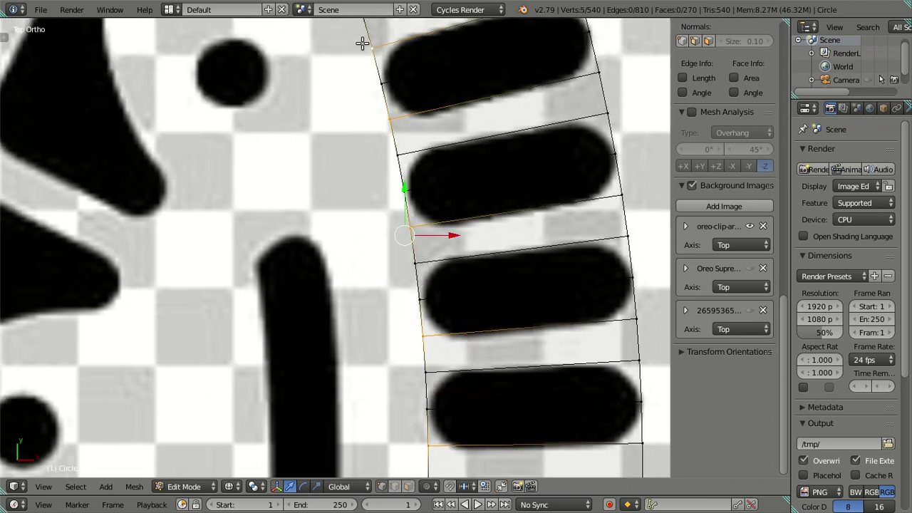
pyautogui.moveTo(364, 90)
pyautogui.keyDown('shift'); pyautogui.mouseDown(button='middle')
pyautogui.moveTo(455, 240)
pyautogui.moveTo(368, 220)
pyautogui.mouseUp(button='middle'); pyautogui.keyUp('shift')
# Step: Widen the viewport, show the reference through the mesh, and swap two neighbouring inner-edge vertices
pyautogui.press('n')
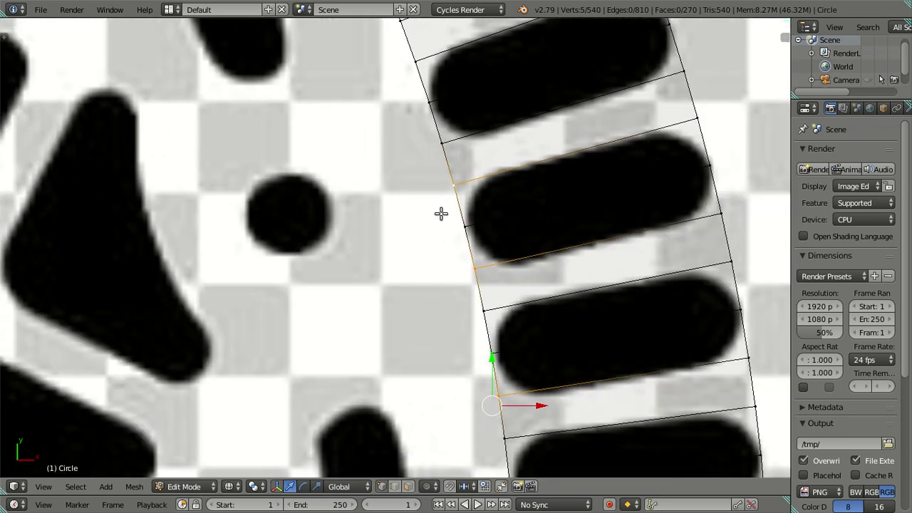
pyautogui.press('z')
pyautogui.scroll(-3, 441, 213)
pyautogui.scroll(1, 440, 213)
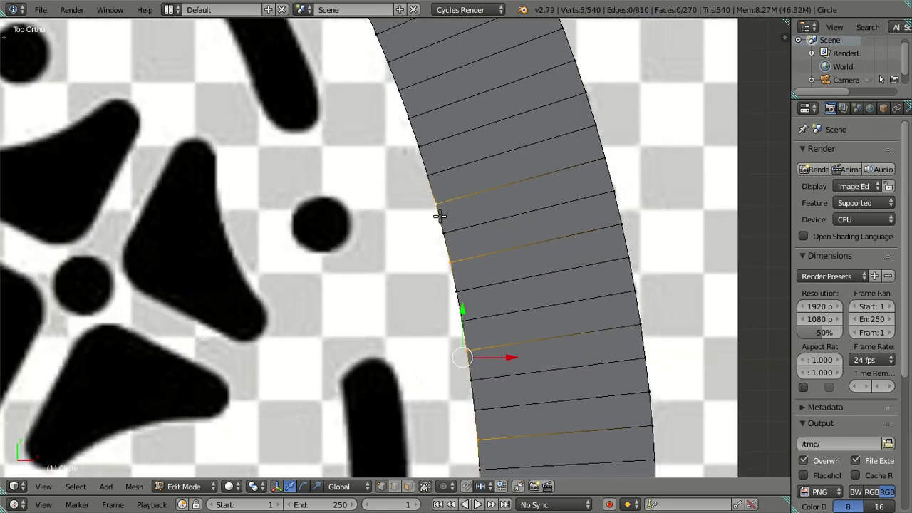
pyautogui.scroll(-1, 502, 322)
pyautogui.scroll(1, 472, 267)
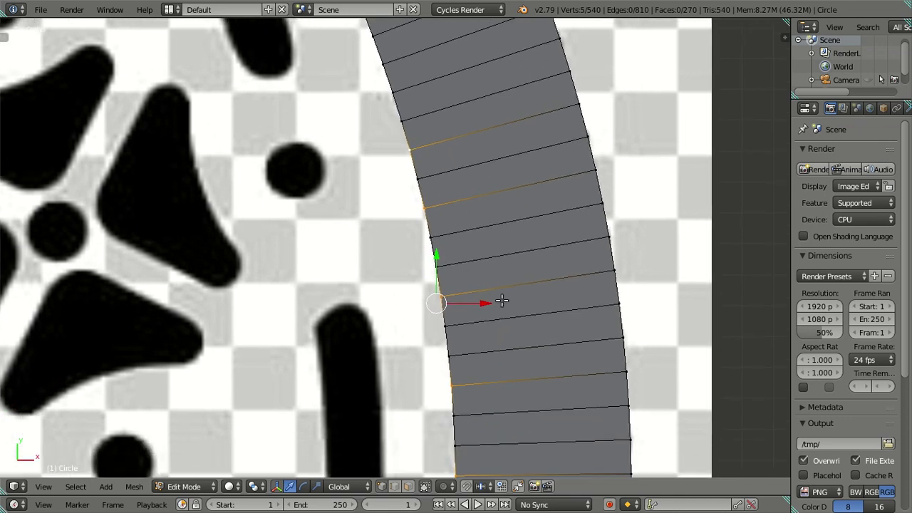
pyautogui.hotkey('alt', 'z')
pyautogui.keyDown('shift'); pyautogui.rightClick(433, 157); pyautogui.keyUp('shift')
pyautogui.keyDown('shift'); pyautogui.rightClick(406, 121); pyautogui.keyUp('shift')
# Step: In solid shading, add two more inner-edge vertices, undoing one wrong pick
pyautogui.hotkey('alt', 'z')
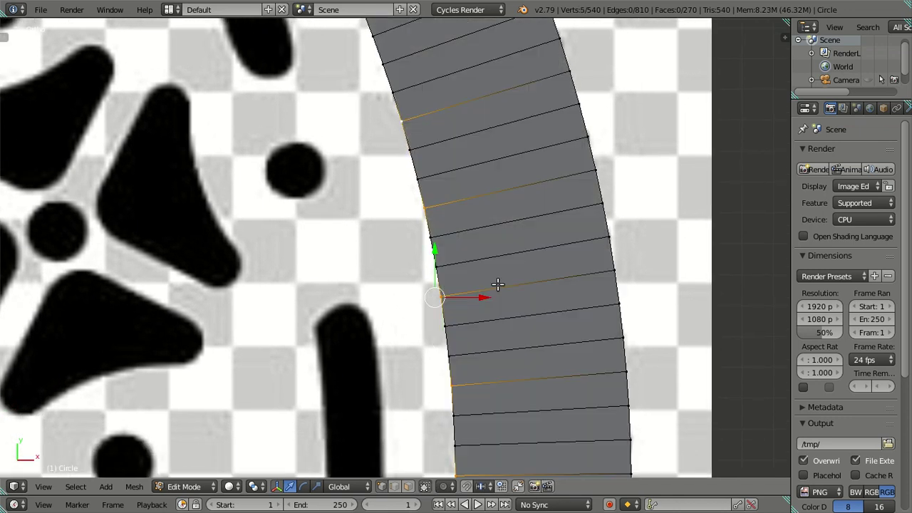
pyautogui.keyDown('shift'); pyautogui.moveTo(443, 146); pyautogui.dragTo(525, 231, button='middle'); pyautogui.keyUp('shift')
pyautogui.keyDown('shift'); pyautogui.rightClick(459, 206); pyautogui.keyUp('shift')
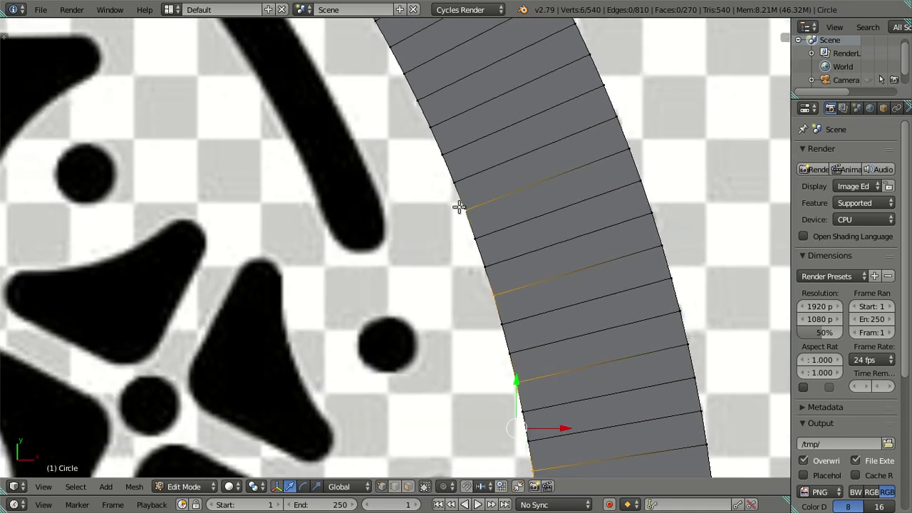
pyautogui.keyDown('shift'); pyautogui.rightClick(431, 133); pyautogui.keyUp('shift')
pyautogui.keyDown('shift'); pyautogui.moveTo(428, 146); pyautogui.dragTo(548, 310, button='middle'); pyautogui.keyUp('shift')
pyautogui.keyDown('shift'); pyautogui.rightClick(508, 226); pyautogui.keyUp('shift')
pyautogui.keyDown('shift'); pyautogui.rightClick(509, 227); pyautogui.keyUp('shift')
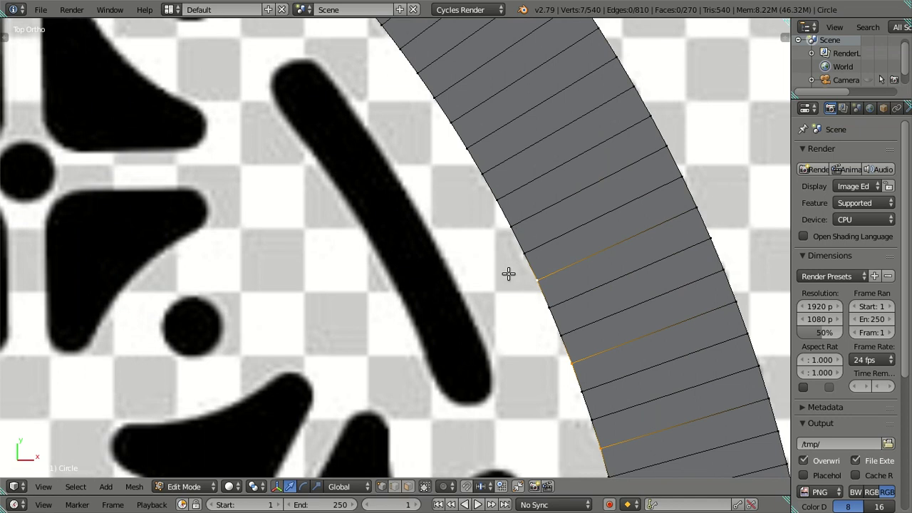
# Step: With the stripes visible, add four more stripe corner vertices around the ring
pyautogui.hotkey('alt', 'z')
pyautogui.keyDown('shift'); pyautogui.rightClick(500, 193); pyautogui.keyUp('shift')
pyautogui.keyDown('shift'); pyautogui.rightClick(437, 127); pyautogui.keyUp('shift')
pyautogui.moveTo(438, 126); pyautogui.dragTo(582, 325, button='middle')
pyautogui.keyDown('shift'); pyautogui.rightClick(515, 230); pyautogui.keyUp('shift')
pyautogui.keyDown('shift'); pyautogui.rightClick(462, 157); pyautogui.keyUp('shift')
pyautogui.moveTo(444, 141); pyautogui.dragTo(562, 245, button='middle')
# Step: Back in top view, add ten stripe-gap vertices along the inner edge toward the top
pyautogui.press('KP_7')
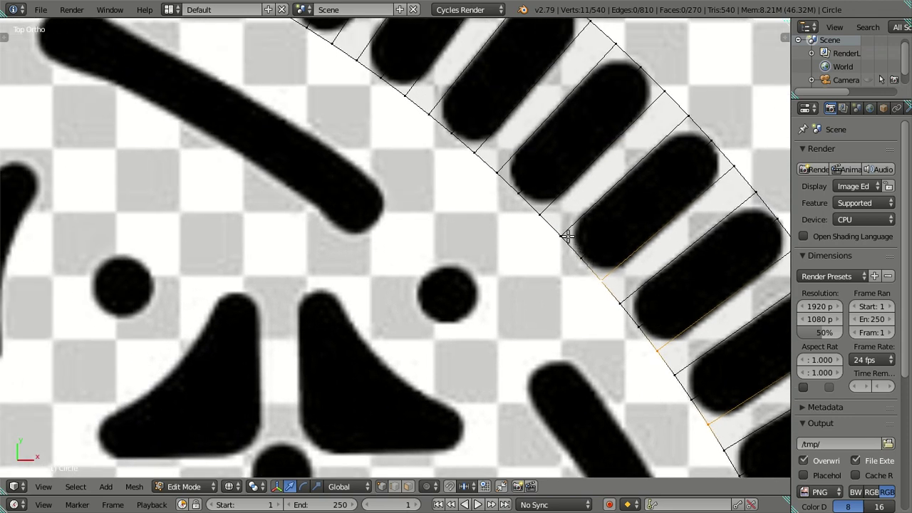
pyautogui.keyDown('shift'); pyautogui.rightClick(539, 211); pyautogui.keyUp('shift')
pyautogui.keyDown('shift'); pyautogui.rightClick(473, 150); pyautogui.keyUp('shift')
pyautogui.keyDown('shift'); pyautogui.rightClick(407, 90); pyautogui.keyUp('shift')
pyautogui.keyDown('shift'); pyautogui.rightClick(321, 40); pyautogui.keyUp('shift')
pyautogui.moveTo(311, 41); pyautogui.dragTo(544, 312, button='middle')
pyautogui.press('KP_7')
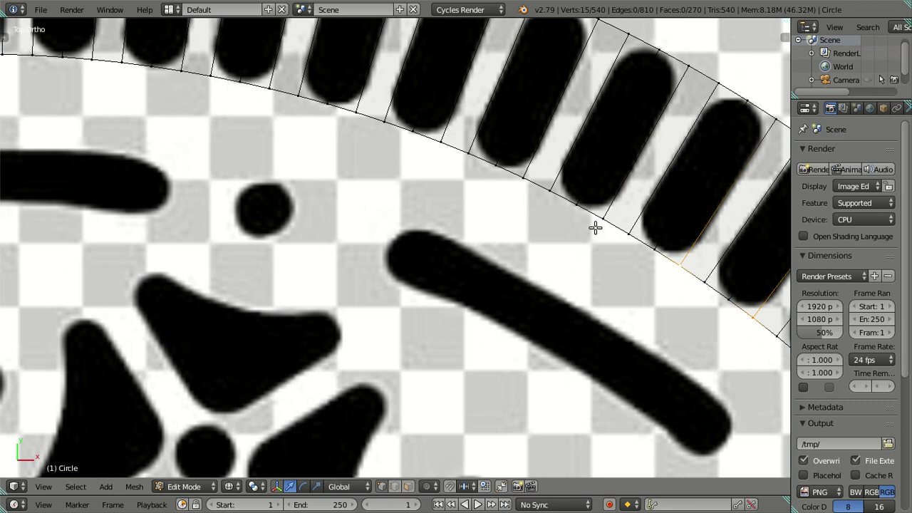
pyautogui.keyDown('shift'); pyautogui.rightClick(602, 218); pyautogui.keyUp('shift')
pyautogui.keyDown('shift'); pyautogui.rightClick(525, 176); pyautogui.keyUp('shift')
pyautogui.keyDown('shift'); pyautogui.rightClick(440, 142); pyautogui.keyUp('shift')
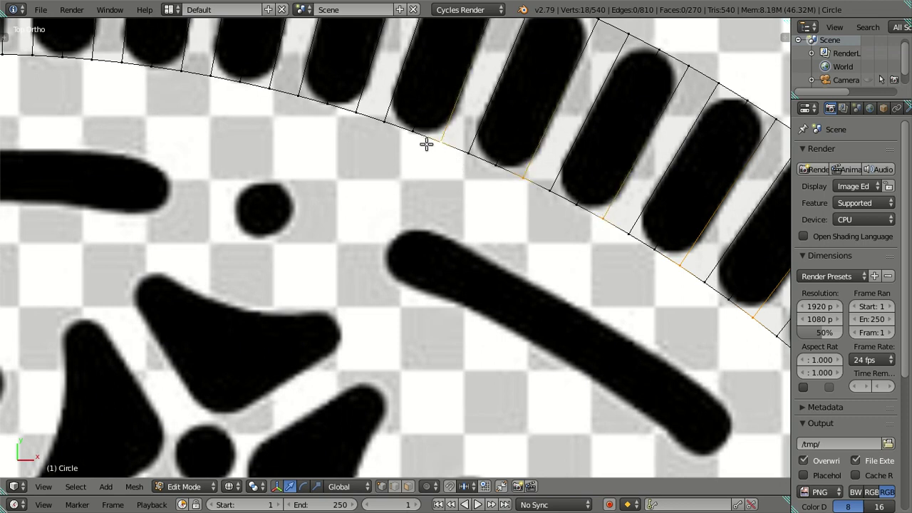
pyautogui.keyDown('shift'); pyautogui.rightClick(356, 113); pyautogui.keyUp('shift')
pyautogui.keyDown('shift'); pyautogui.rightClick(272, 87); pyautogui.keyUp('shift')
pyautogui.keyDown('shift'); pyautogui.rightClick(183, 68); pyautogui.keyUp('shift')
# Step: Add ten stripe-gap vertices across the top of the ring into its left arc
pyautogui.moveTo(191, 84)
pyautogui.keyDown('shift'); pyautogui.mouseDown(button='middle')
pyautogui.moveTo(335, 157)
pyautogui.moveTo(590, 218)
pyautogui.mouseUp(button='middle'); pyautogui.keyUp('shift')
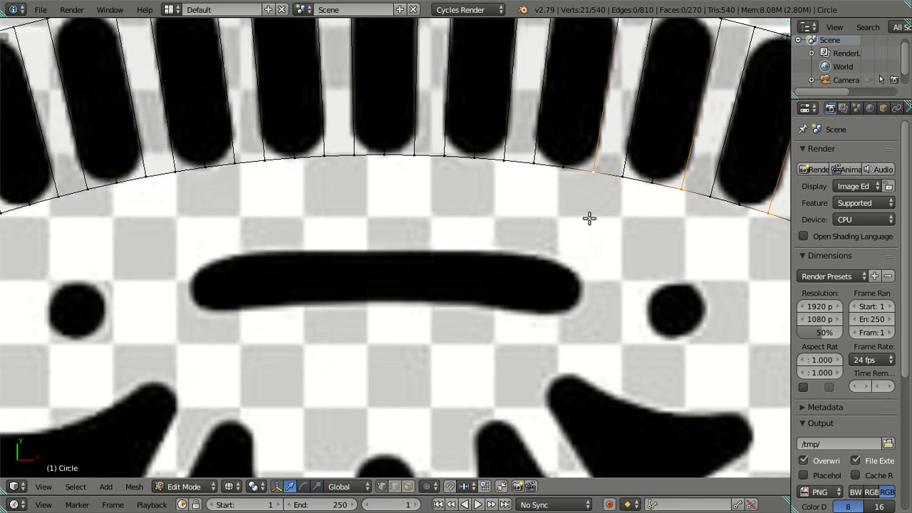
pyautogui.keyDown('shift'); pyautogui.rightClick(505, 162); pyautogui.keyUp('shift')
pyautogui.keyDown('shift'); pyautogui.rightClick(416, 162); pyautogui.keyUp('shift')
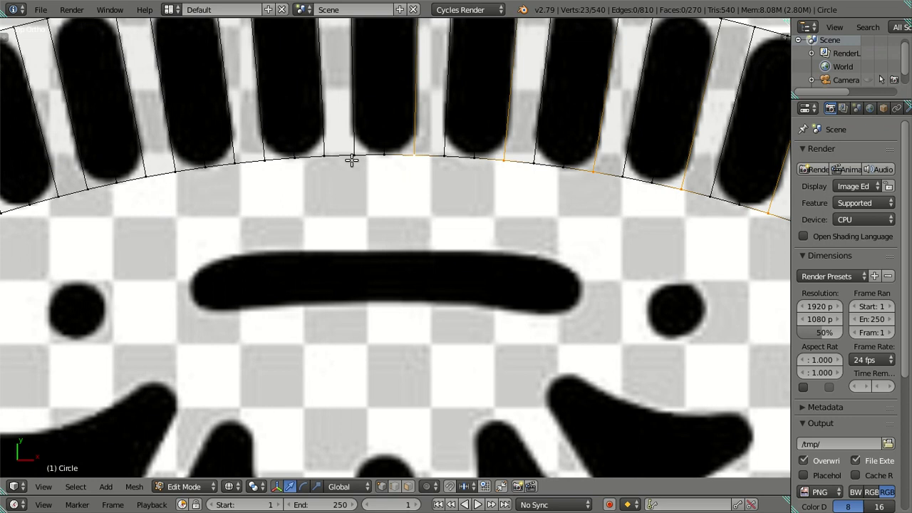
pyautogui.keyDown('shift'); pyautogui.rightClick(326, 161); pyautogui.keyUp('shift')
pyautogui.keyDown('shift'); pyautogui.rightClick(237, 165); pyautogui.keyUp('shift')
pyautogui.keyDown('shift'); pyautogui.rightClick(156, 174); pyautogui.keyUp('shift')
pyautogui.keyDown('shift'); pyautogui.rightClick(60, 196); pyautogui.keyUp('shift')
pyautogui.moveTo(60, 197)
pyautogui.keyDown('shift'); pyautogui.mouseDown(button='middle')
pyautogui.moveTo(428, 207)
pyautogui.moveTo(570, 197)
pyautogui.mouseUp(button='middle'); pyautogui.keyUp('shift')
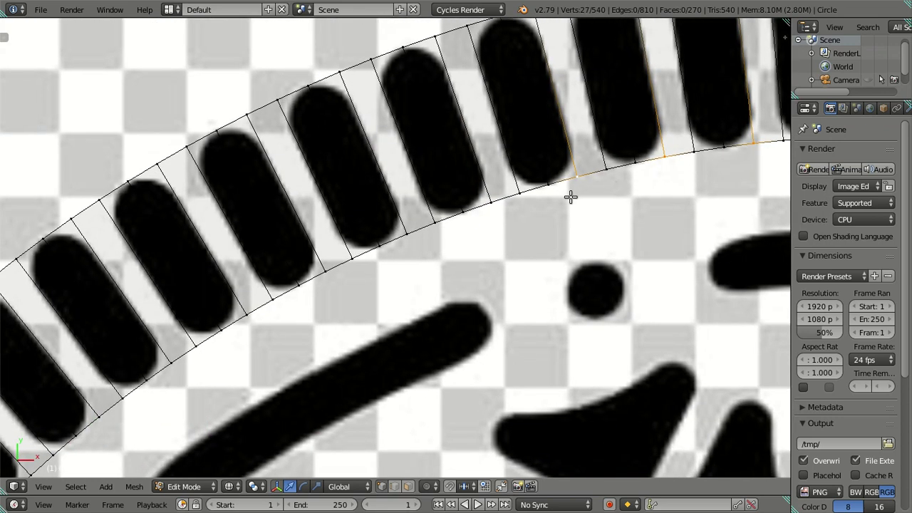
pyautogui.keyDown('shift'); pyautogui.rightClick(490, 203); pyautogui.keyUp('shift')
pyautogui.keyDown('shift'); pyautogui.rightClick(404, 235); pyautogui.keyUp('shift')
pyautogui.keyDown('shift'); pyautogui.rightClick(327, 272); pyautogui.keyUp('shift')
pyautogui.keyDown('shift'); pyautogui.rightClick(248, 311); pyautogui.keyUp('shift')
# Step: Continue down the upper-left arc with seven more stripe corner vertices
pyautogui.moveTo(250, 315)
pyautogui.keyDown('shift'); pyautogui.mouseDown(button='middle')
pyautogui.moveTo(535, 207)
pyautogui.moveTo(433, 154)
pyautogui.mouseUp(button='middle'); pyautogui.keyUp('shift')
pyautogui.keyDown('shift'); pyautogui.rightClick(441, 175); pyautogui.keyUp('shift')
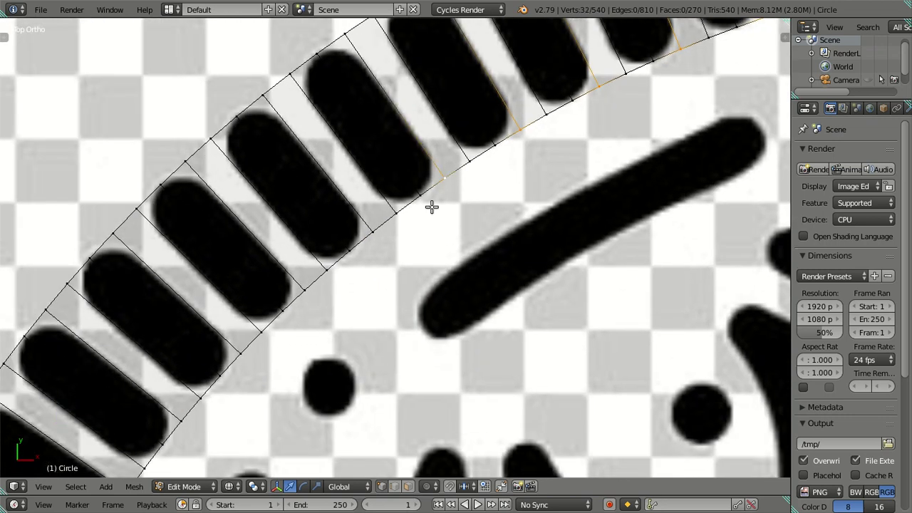
pyautogui.keyDown('shift'); pyautogui.rightClick(372, 230); pyautogui.keyUp('shift')
pyautogui.keyDown('shift'); pyautogui.rightClick(300, 286); pyautogui.keyUp('shift')
pyautogui.moveTo(326, 308)
pyautogui.keyDown('shift'); pyautogui.mouseDown(button='middle')
pyautogui.moveTo(417, 218)
pyautogui.moveTo(482, 128)
pyautogui.mouseUp(button='middle'); pyautogui.keyUp('shift')
pyautogui.keyDown('shift'); pyautogui.rightClick(375, 168); pyautogui.keyUp('shift')
pyautogui.keyDown('shift'); pyautogui.rightClick(315, 235); pyautogui.keyUp('shift')
pyautogui.keyDown('shift'); pyautogui.rightClick(262, 305); pyautogui.keyUp('shift')
pyautogui.keyDown('shift'); pyautogui.rightClick(221, 381); pyautogui.keyUp('shift')
pyautogui.keyDown('shift'); pyautogui.moveTo(222, 381); pyautogui.dragTo(364, 201, button='middle'); pyautogui.keyUp('shift')
# Step: Finish with six stripe corner vertices on the lower left side of the ring
pyautogui.keyDown('shift'); pyautogui.moveTo(228, 335); pyautogui.dragTo(311, 230, button='middle'); pyautogui.keyUp('shift')
pyautogui.keyDown('shift'); pyautogui.rightClick(299, 265); pyautogui.keyUp('shift')
pyautogui.keyDown('shift'); pyautogui.rightClick(261, 320); pyautogui.keyUp('shift')
pyautogui.keyDown('shift'); pyautogui.moveTo(293, 351); pyautogui.dragTo(301, 162, button='middle'); pyautogui.keyUp('shift')
pyautogui.keyDown('shift'); pyautogui.rightClick(235, 216); pyautogui.keyUp('shift')
pyautogui.keyDown('shift'); pyautogui.rightClick(205, 310); pyautogui.keyUp('shift')
pyautogui.keyDown('shift'); pyautogui.moveTo(239, 375); pyautogui.dragTo(260, 176, button='middle'); pyautogui.keyUp('shift')
pyautogui.keyDown('shift'); pyautogui.rightClick(211, 174); pyautogui.keyUp('shift')
pyautogui.keyDown('shift'); pyautogui.rightClick(200, 282); pyautogui.keyUp('shift')
# Step: Add the stripe-corner vertices along the ring's right side to the selection
pyautogui.keyDown('shift'); pyautogui.rightClick(193, 367); pyautogui.keyUp('shift')
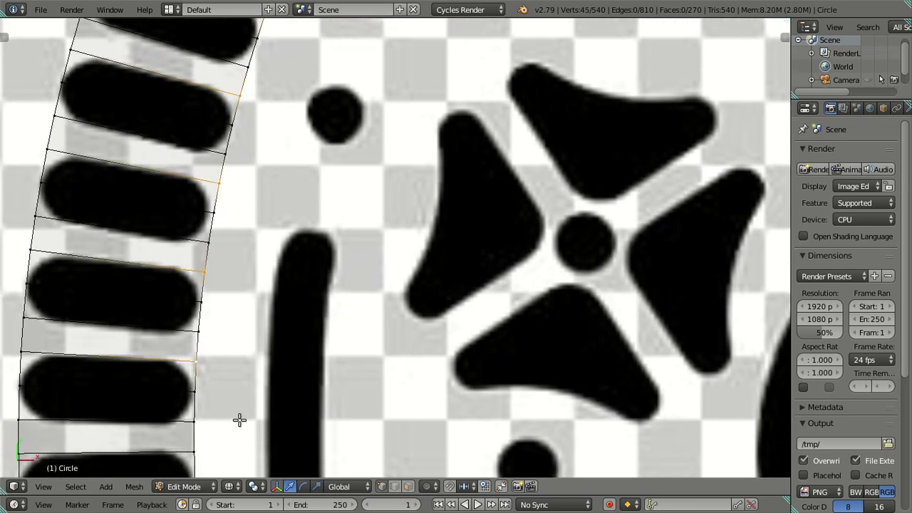
pyautogui.keyDown('shift'); pyautogui.moveTo(238, 421); pyautogui.dragTo(305, 207, button='middle'); pyautogui.keyUp('shift')
pyautogui.keyDown('shift'); pyautogui.rightClick(244, 215); pyautogui.keyUp('shift')
pyautogui.keyDown('shift'); pyautogui.rightClick(251, 313); pyautogui.keyUp('shift')
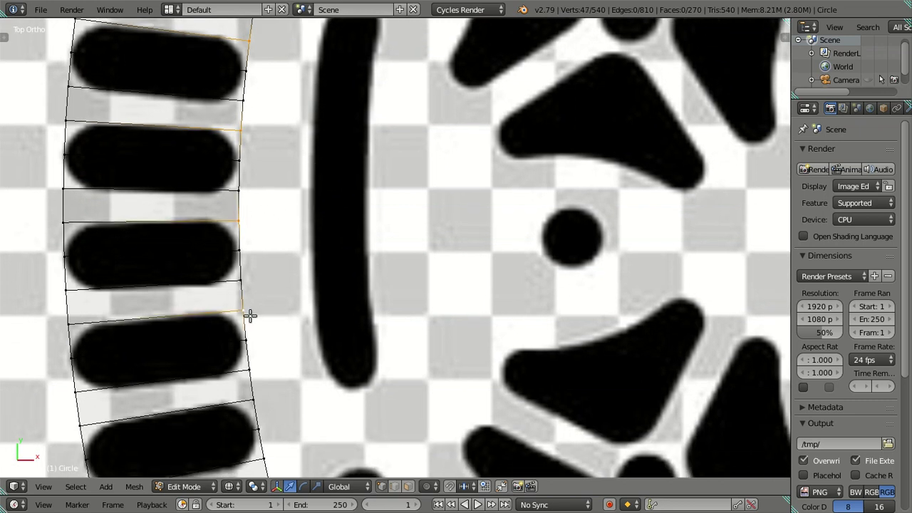
pyautogui.keyDown('shift'); pyautogui.moveTo(298, 417); pyautogui.dragTo(285, 255, button='middle'); pyautogui.keyUp('shift')
pyautogui.keyDown('shift'); pyautogui.rightClick(243, 244); pyautogui.keyUp('shift')
pyautogui.keyDown('shift'); pyautogui.rightClick(263, 338); pyautogui.keyUp('shift')
pyautogui.keyDown('shift'); pyautogui.moveTo(337, 372); pyautogui.dragTo(238, 148, button='middle'); pyautogui.keyUp('shift')
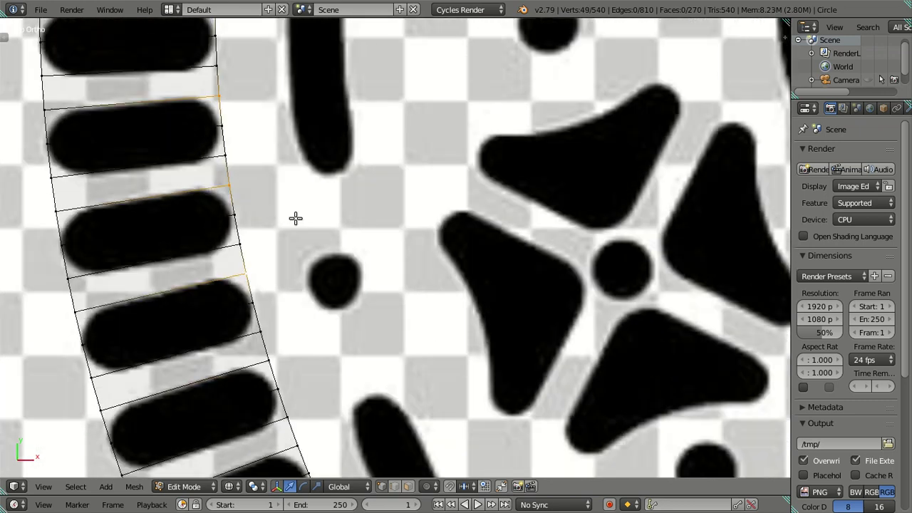
pyautogui.keyDown('shift'); pyautogui.rightClick(197, 160); pyautogui.keyUp('shift')
pyautogui.keyDown('shift'); pyautogui.rightClick(225, 246); pyautogui.keyUp('shift')
pyautogui.keyDown('shift'); pyautogui.rightClick(259, 335); pyautogui.keyUp('shift')
pyautogui.keyDown('shift'); pyautogui.moveTo(333, 364); pyautogui.dragTo(297, 179, button='middle'); pyautogui.keyUp('shift')
pyautogui.keyDown('shift'); pyautogui.rightClick(235, 217); pyautogui.keyUp('shift')
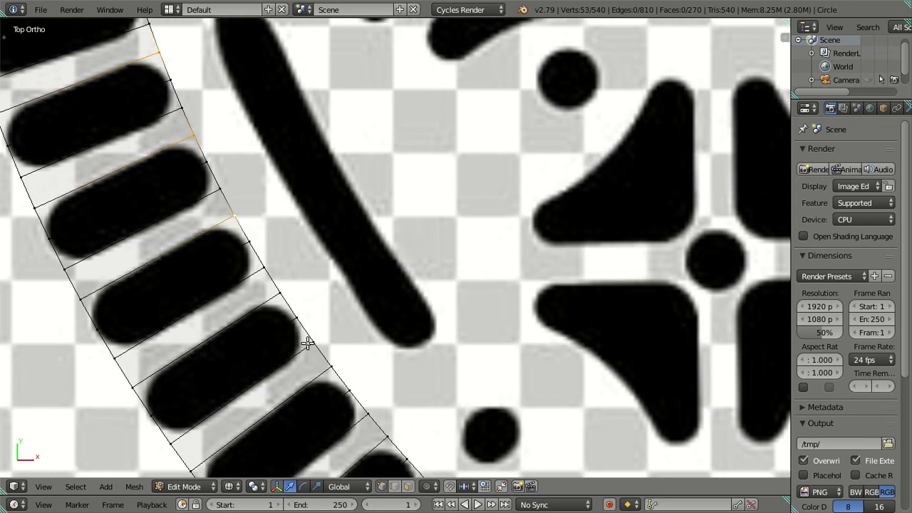
pyautogui.keyDown('shift'); pyautogui.rightClick(276, 295); pyautogui.keyUp('shift')
pyautogui.keyDown('shift'); pyautogui.rightClick(333, 368); pyautogui.keyUp('shift')
pyautogui.keyDown('shift'); pyautogui.moveTo(373, 372); pyautogui.dragTo(308, 203, button='middle'); pyautogui.keyUp('shift')
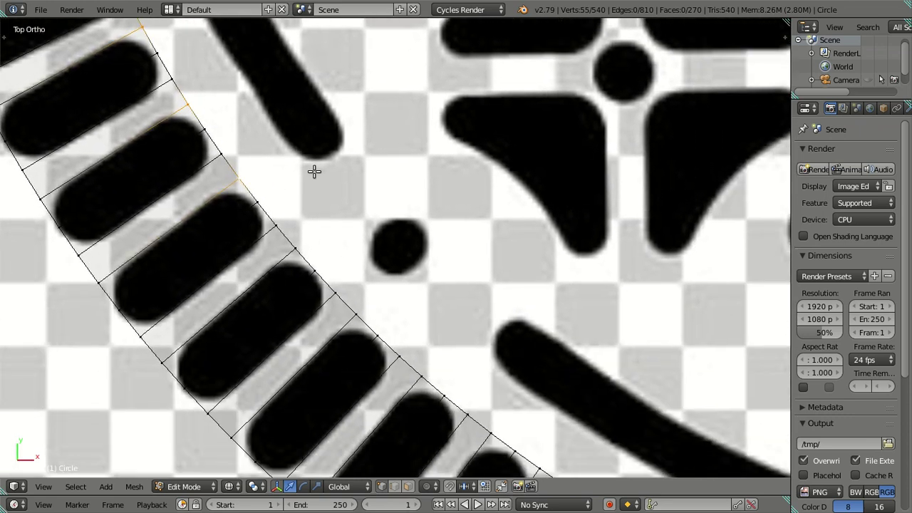
pyautogui.keyDown('shift'); pyautogui.rightClick(303, 237); pyautogui.keyUp('shift')
pyautogui.keyDown('shift'); pyautogui.rightClick(335, 292); pyautogui.keyUp('shift')
# Step: Extend the selection with boundary vertices around the bottom of the ring
pyautogui.keyDown('shift'); pyautogui.moveTo(438, 305); pyautogui.dragTo(302, 138, button='middle'); pyautogui.keyUp('shift')
pyautogui.keyDown('shift'); pyautogui.rightClick(291, 189); pyautogui.keyUp('shift')
pyautogui.keyDown('shift'); pyautogui.rightClick(363, 242); pyautogui.keyUp('shift')
pyautogui.keyDown('shift'); pyautogui.rightClick(436, 300); pyautogui.keyUp('shift')
pyautogui.keyDown('shift'); pyautogui.rightClick(516, 347); pyautogui.keyUp('shift')
pyautogui.keyDown('shift'); pyautogui.moveTo(611, 350); pyautogui.dragTo(352, 192, button='middle'); pyautogui.keyUp('shift')
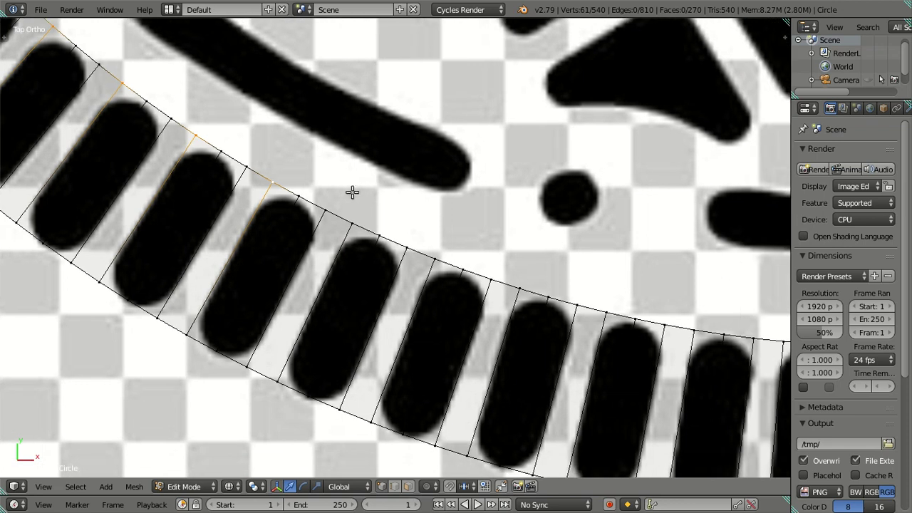
pyautogui.keyDown('shift'); pyautogui.rightClick(350, 223); pyautogui.keyUp('shift')
pyautogui.keyDown('shift'); pyautogui.rightClick(435, 257); pyautogui.keyUp('shift')
pyautogui.keyDown('shift'); pyautogui.rightClick(518, 287); pyautogui.keyUp('shift')
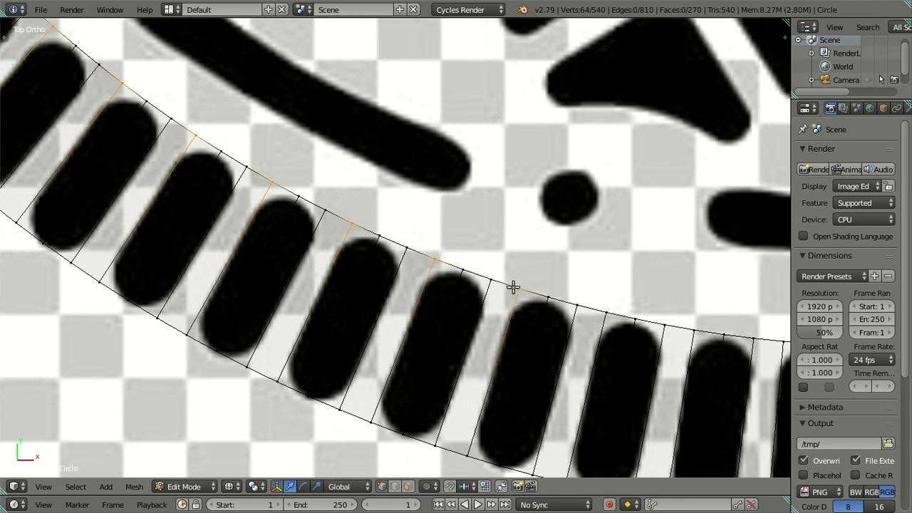
pyautogui.keyDown('shift'); pyautogui.rightClick(600, 311); pyautogui.keyUp('shift')
pyautogui.keyDown('shift'); pyautogui.moveTo(639, 287); pyautogui.dragTo(224, 227, button='middle'); pyautogui.keyUp('shift')
pyautogui.keyDown('shift'); pyautogui.rightClick(224, 252); pyautogui.keyUp('shift')
pyautogui.keyDown('shift'); pyautogui.rightClick(315, 262); pyautogui.keyUp('shift')
pyautogui.keyDown('shift'); pyautogui.rightClick(493, 270); pyautogui.keyUp('shift')
pyautogui.keyDown('shift'); pyautogui.rightClick(584, 263); pyautogui.keyUp('shift')
pyautogui.keyDown('shift'); pyautogui.rightClick(663, 248); pyautogui.keyUp('shift')
# Step: Add the top-edge boundary vertices along the next stretch of the strip
pyautogui.keyDown('shift'); pyautogui.moveTo(470, 264); pyautogui.dragTo(325, 283, button='middle'); pyautogui.keyUp('shift')
pyautogui.keyDown('shift'); pyautogui.rightClick(330, 288); pyautogui.keyUp('shift')
pyautogui.keyDown('shift'); pyautogui.click(409, 265); pyautogui.keyUp('shift')
pyautogui.keyDown('shift'); pyautogui.click(493, 231); pyautogui.keyUp('shift')
pyautogui.keyDown('shift'); pyautogui.click(576, 192); pyautogui.keyUp('shift')
pyautogui.keyDown('shift'); pyautogui.click(649, 146); pyautogui.keyUp('shift')
pyautogui.keyDown('shift'); pyautogui.moveTo(648, 145); pyautogui.dragTo(206, 322, button='middle'); pyautogui.keyUp('shift')
pyautogui.keyDown('shift'); pyautogui.rightClick(324, 278); pyautogui.keyUp('shift')
pyautogui.keyDown('shift'); pyautogui.rightClick(393, 228); pyautogui.keyUp('shift')
pyautogui.keyDown('shift'); pyautogui.rightClick(466, 165); pyautogui.keyUp('shift')
pyautogui.keyDown('shift'); pyautogui.rightClick(529, 105); pyautogui.keyUp('shift')
pyautogui.keyDown('shift'); pyautogui.moveTo(520, 89); pyautogui.dragTo(423, 242, button='middle'); pyautogui.keyUp('shift')
pyautogui.keyDown('shift'); pyautogui.rightClick(455, 212); pyautogui.keyUp('shift')
pyautogui.keyDown('shift'); pyautogui.rightClick(499, 130); pyautogui.keyUp('shift')
# Step: Select the last stripe-boundary vertices, bringing the selection to 90 vertices
pyautogui.keyDown('shift'); pyautogui.moveTo(499, 129); pyautogui.dragTo(460, 285, button='middle'); pyautogui.keyUp('shift')
pyautogui.keyDown('shift'); pyautogui.rightClick(486, 221); pyautogui.keyUp('shift')
pyautogui.keyDown('shift'); pyautogui.rightClick(522, 150); pyautogui.keyUp('shift')
pyautogui.moveTo(521, 128)
pyautogui.keyDown('shift'); pyautogui.mouseDown(button='middle')
pyautogui.moveTo(508, 163)
pyautogui.moveTo(456, 238)
pyautogui.mouseUp(button='middle'); pyautogui.keyUp('shift')
pyautogui.keyDown('shift'); pyautogui.rightClick(458, 230); pyautogui.keyUp('shift')
pyautogui.keyDown('shift'); pyautogui.rightClick(475, 171); pyautogui.keyUp('shift')
pyautogui.keyDown('shift'); pyautogui.rightClick(511, 105); pyautogui.keyUp('shift')
pyautogui.moveTo(509, 91)
pyautogui.keyDown('shift'); pyautogui.mouseDown(button='middle')
pyautogui.moveTo(480, 238)
pyautogui.moveTo(444, 331)
pyautogui.mouseUp(button='middle'); pyautogui.keyUp('shift')
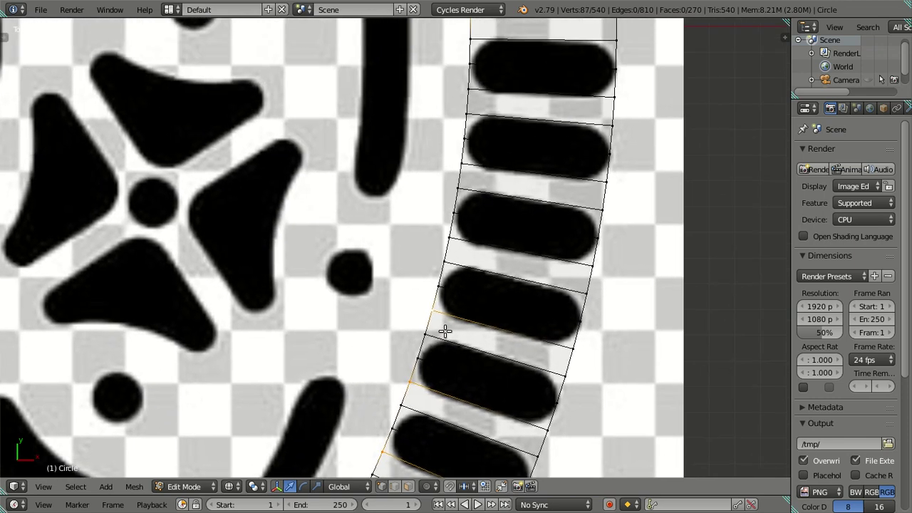
pyautogui.keyDown('shift'); pyautogui.rightClick(447, 238); pyautogui.keyUp('shift')
pyautogui.keyDown('shift'); pyautogui.rightClick(460, 168); pyautogui.keyUp('shift')
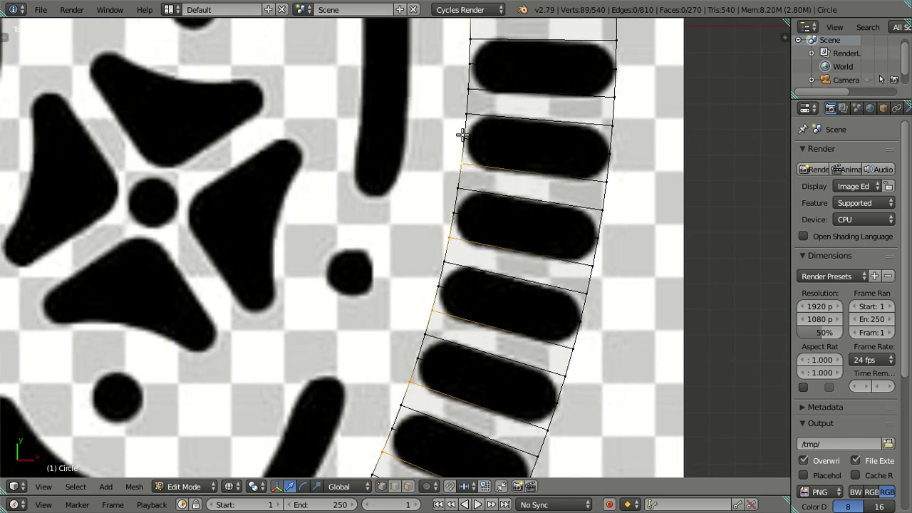
pyautogui.keyDown('shift'); pyautogui.rightClick(466, 91); pyautogui.keyUp('shift')
pyautogui.moveTo(465, 91)
pyautogui.keyDown('shift'); pyautogui.mouseDown(button='middle')
pyautogui.moveTo(483, 207)
pyautogui.moveTo(476, 324)
pyautogui.mouseUp(button='middle'); pyautogui.keyUp('shift')
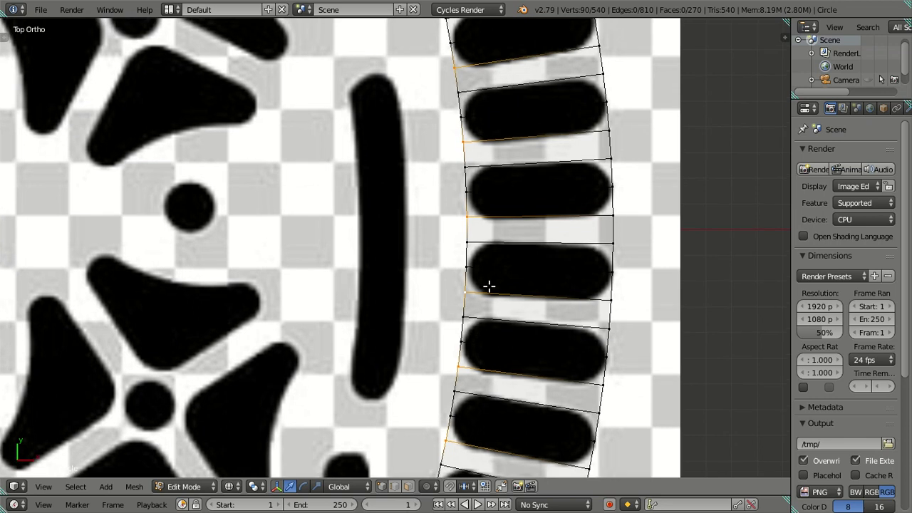
# Step: Zoom in on a stripe boundary and rotate the 90 selected vertices -0.3° about Z
pyautogui.press('z')
pyautogui.press('z')
pyautogui.scroll(2, 502, 290)
pyautogui.keyDown('shift'); pyautogui.moveTo(515, 294); pyautogui.dragTo(423, 252, button='middle'); pyautogui.keyUp('shift')
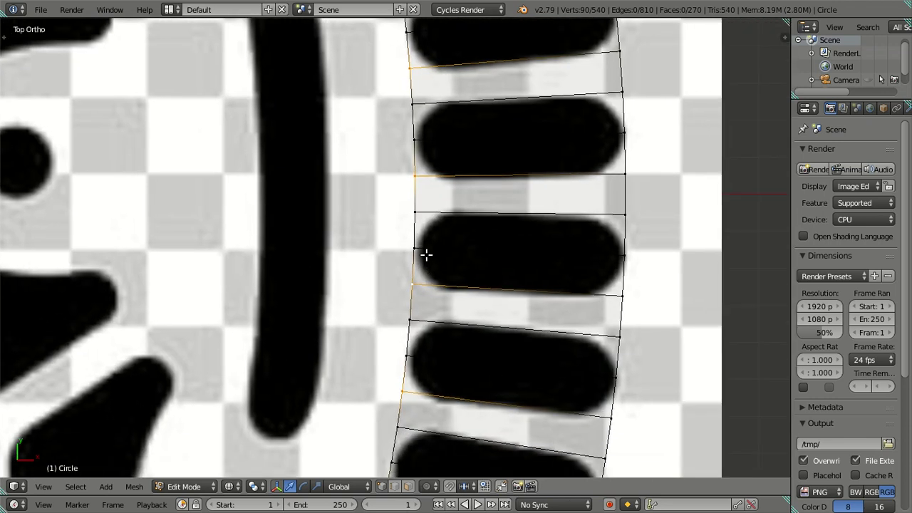
pyautogui.scroll(2, 421, 264)
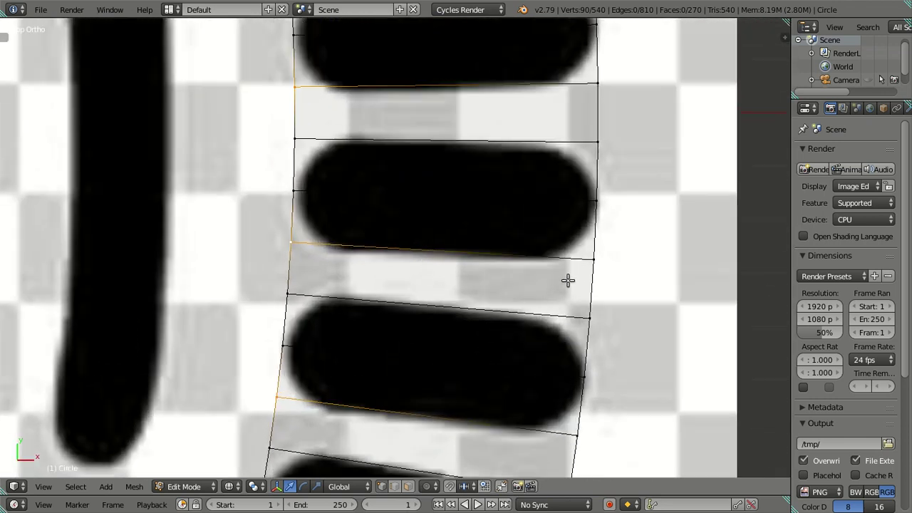
pyautogui.press('r')
pyautogui.press('z')
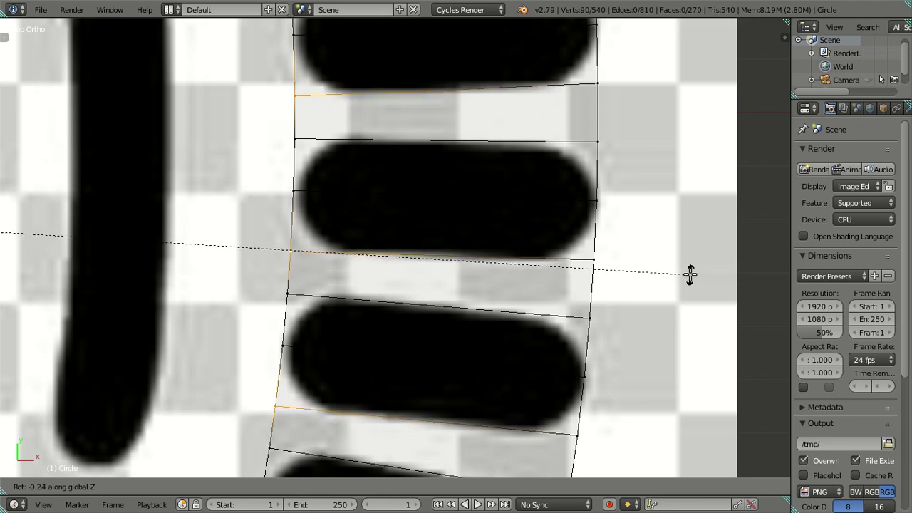
pyautogui.write('-(.3')
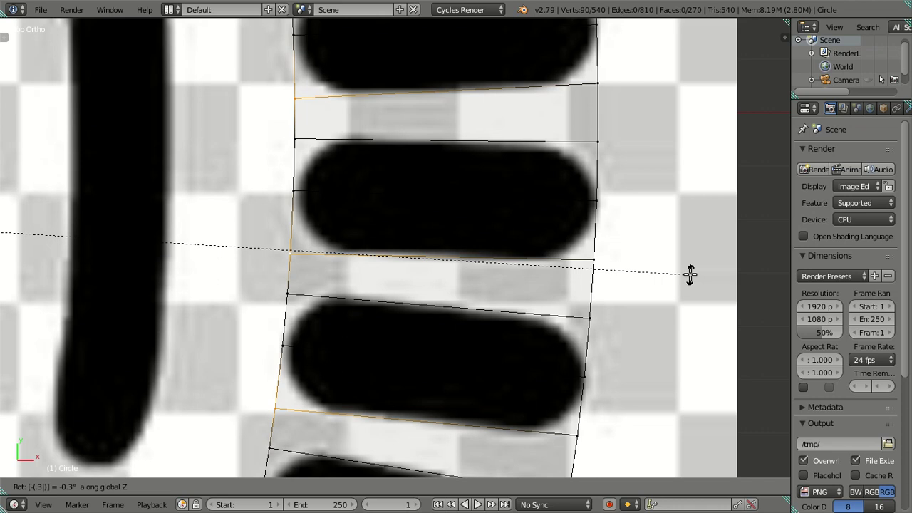
pyautogui.press('Return')
# Step: Rotate the boundary vertices a further -0.22° to line up with the stripe gaps
pyautogui.scroll(-2, 332, 92)
pyautogui.keyDown('shift'); pyautogui.moveTo(332, 92); pyautogui.dragTo(378, 281, button='middle'); pyautogui.keyUp('shift')
pyautogui.scroll(1, 371, 294)
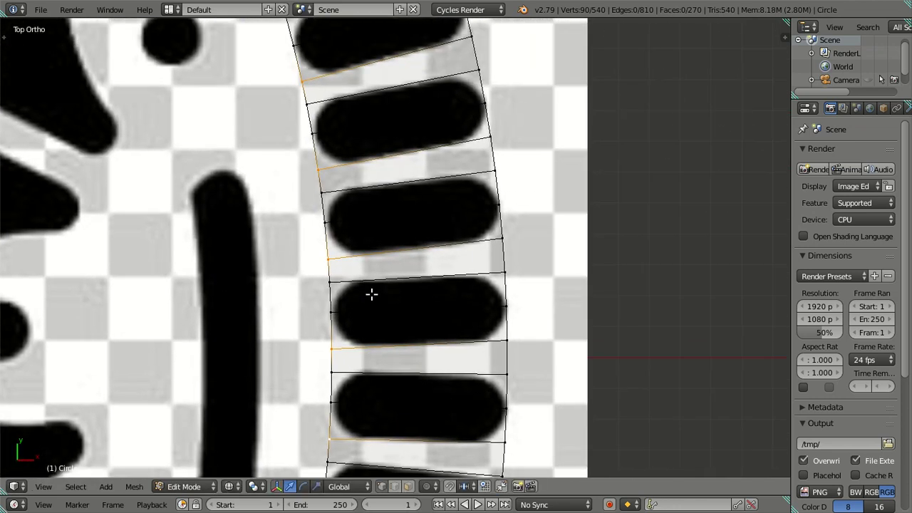
pyautogui.scroll(3, 371, 294)
pyautogui.scroll(-3, 463, 261)
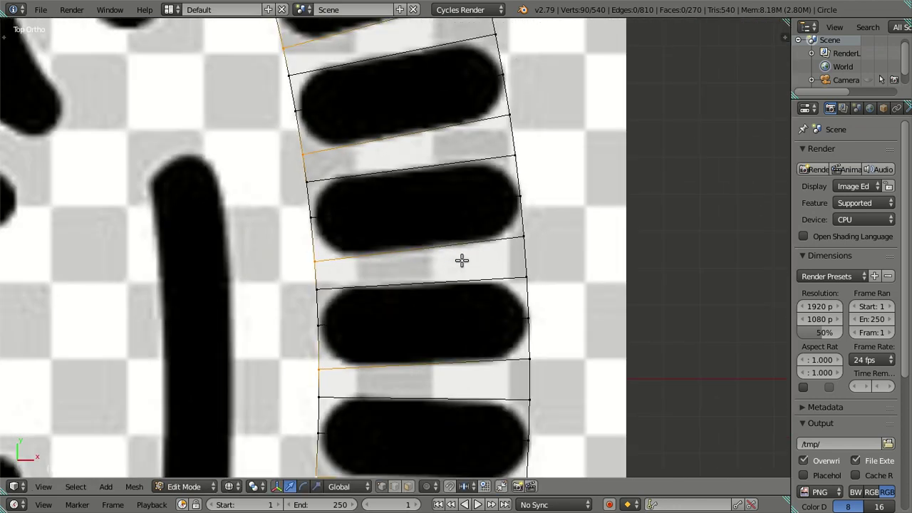
pyautogui.scroll(3, 598, 285)
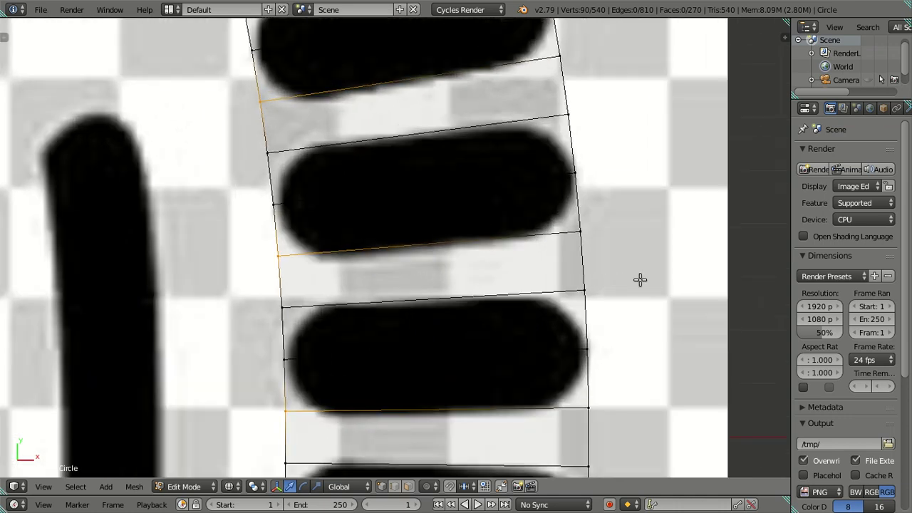
pyautogui.press('r')
pyautogui.write('-(.22')
pyautogui.press('Return')
# Step: Toggle see-through shading to check the result, then deselect all vertices
pyautogui.scroll(-3, 439, 332)
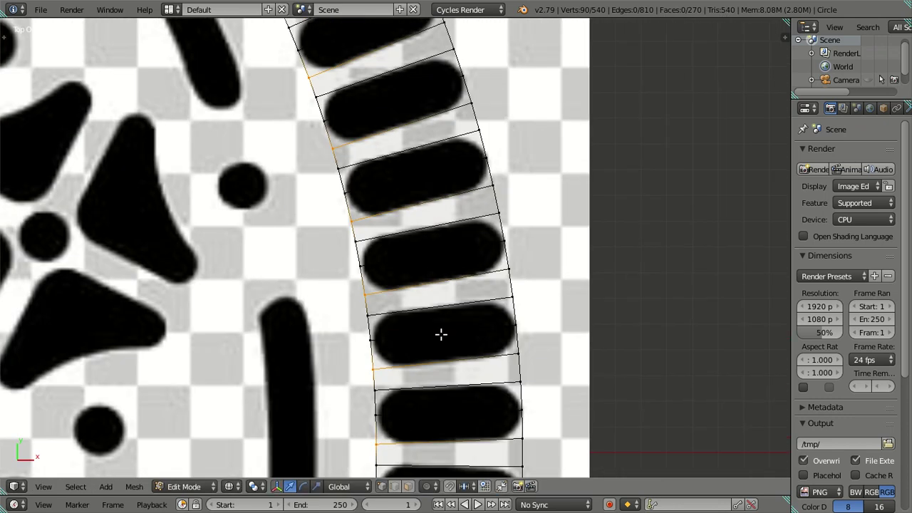
pyautogui.scroll(4, 403, 213)
pyautogui.hotkey('alt', 'z')
pyautogui.hotkey('alt', 'z')
pyautogui.moveTo(392, 164)
pyautogui.keyDown('shift'); pyautogui.mouseDown(button='middle')
pyautogui.moveTo(463, 321)
pyautogui.moveTo(486, 271)
pyautogui.moveTo(499, 299)
pyautogui.mouseUp(button='middle'); pyautogui.keyUp('shift')
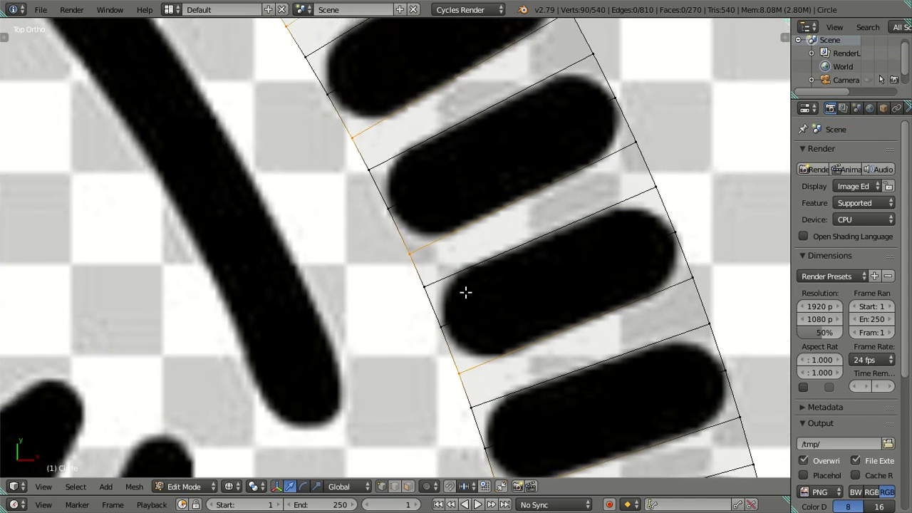
pyautogui.scroll(-2, 465, 291)
pyautogui.scroll(-4, 460, 285)
pyautogui.hotkey('alt', 'z')
pyautogui.scroll(-1, 427, 278)
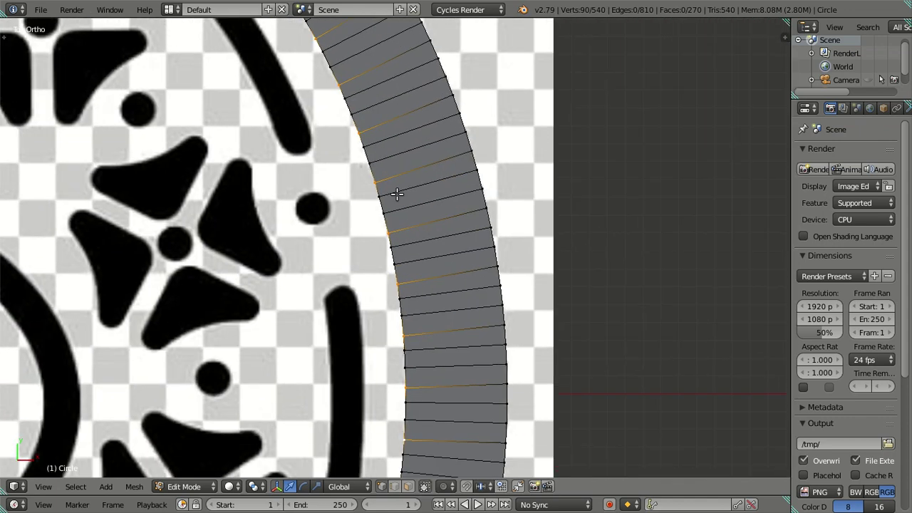
pyautogui.press('a')
pyautogui.hotkey('alt', 'z')
pyautogui.scroll(3, 398, 235)
# Step: Save the project to the Desktop with the file name Oreo Supreme.blend
pyautogui.click(40, 9)
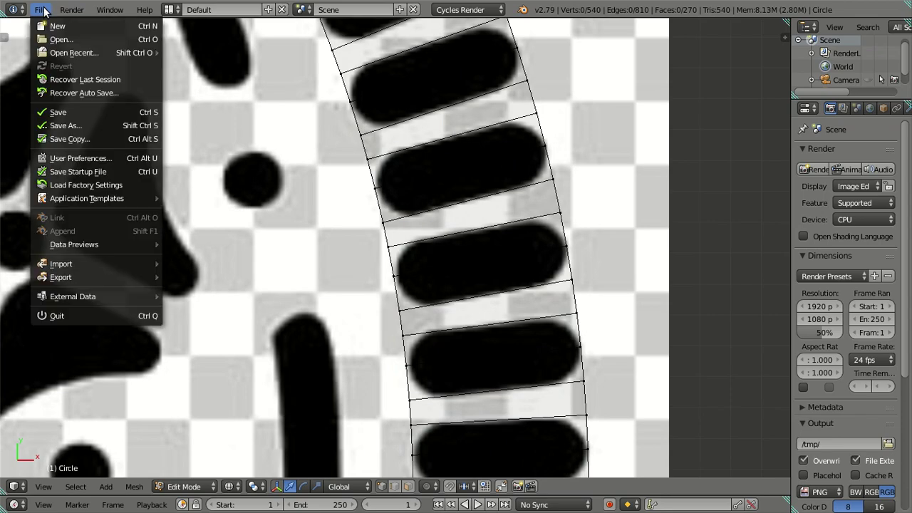
pyautogui.click(75, 126)
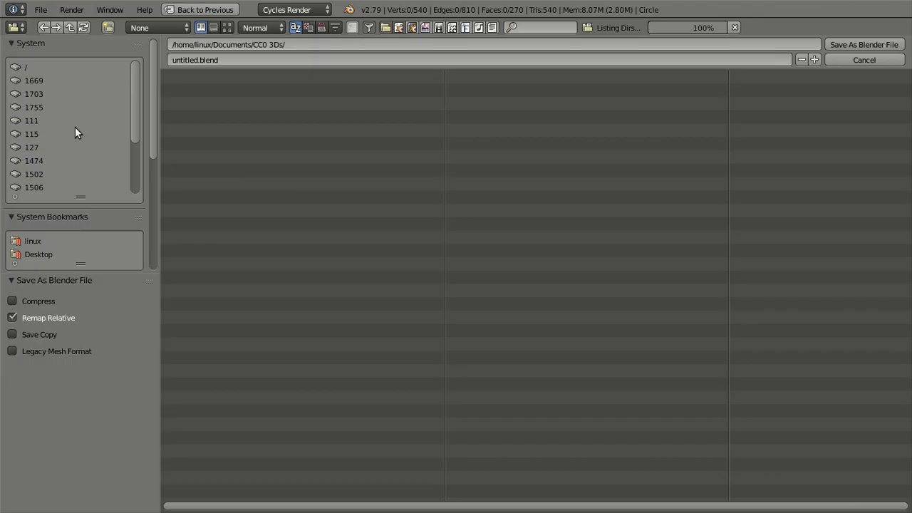
pyautogui.click(42, 253)
pyautogui.click(183, 60)
pyautogui.doubleClick(182, 60)
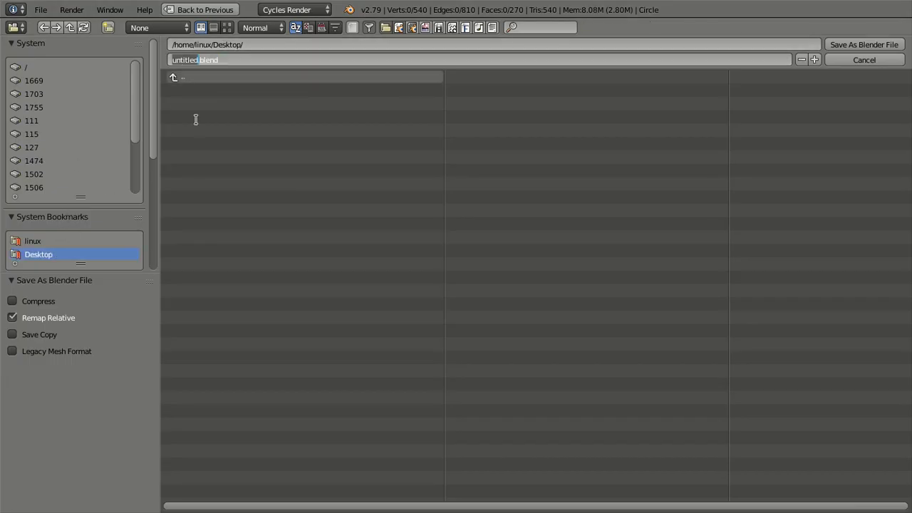
pyautogui.write('One')
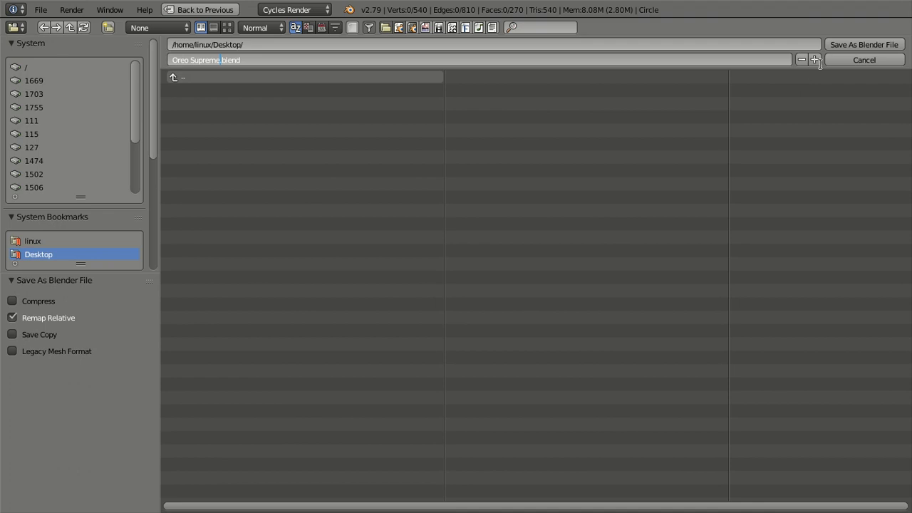
pyautogui.click(842, 44)
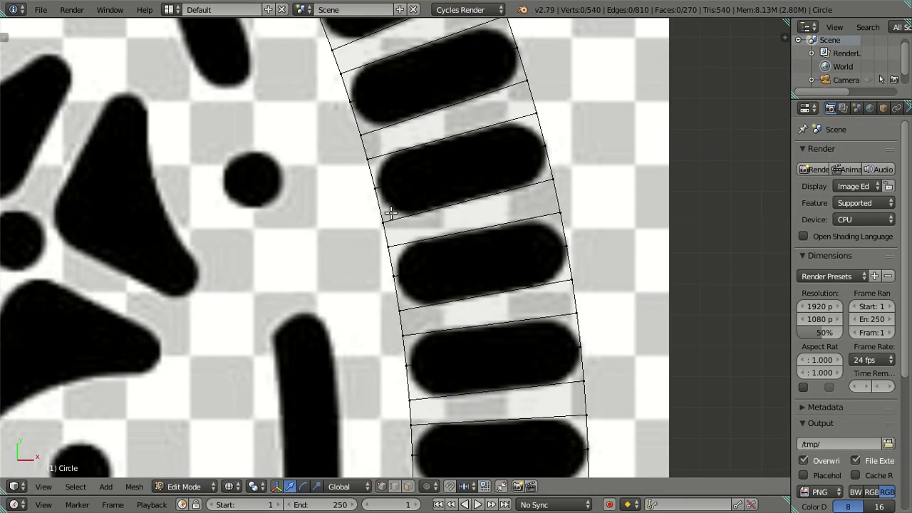
# Step: Start a fresh selection with the first 11 stripe-boundary vertices along the inner edge
pyautogui.click(383, 244)
pyautogui.keyDown('shift'); pyautogui.click(367, 153); pyautogui.keyUp('shift')
pyautogui.keyDown('shift'); pyautogui.click(341, 79); pyautogui.keyUp('shift')
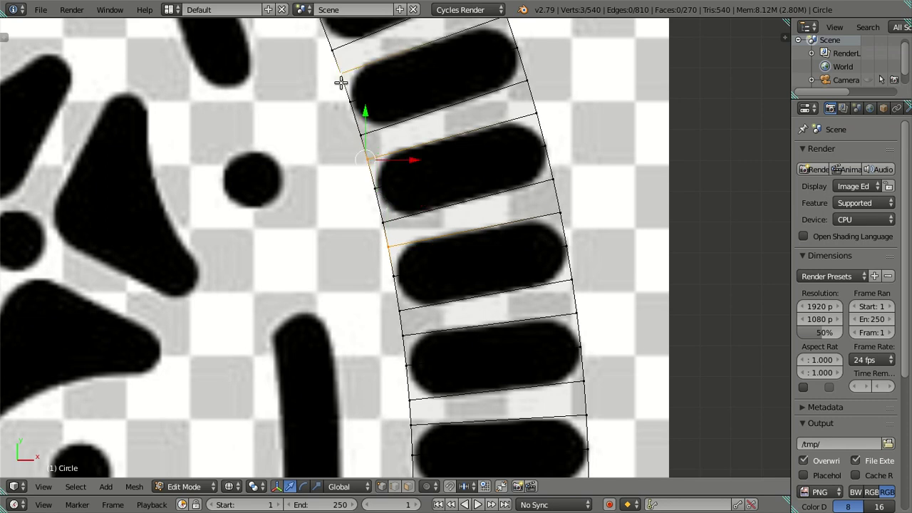
pyautogui.keyDown('shift'); pyautogui.moveTo(341, 83); pyautogui.dragTo(521, 336, button='middle'); pyautogui.keyUp('shift')
pyautogui.keyDown('shift'); pyautogui.click(484, 230); pyautogui.keyUp('shift')
pyautogui.keyDown('shift'); pyautogui.click(448, 146); pyautogui.keyUp('shift')
pyautogui.keyDown('shift'); pyautogui.click(393, 61); pyautogui.keyUp('shift')
pyautogui.keyDown('shift'); pyautogui.moveTo(389, 86); pyautogui.dragTo(591, 347, button='middle'); pyautogui.keyUp('shift')
pyautogui.keyDown('shift'); pyautogui.click(545, 220); pyautogui.keyUp('shift')
pyautogui.keyDown('shift'); pyautogui.click(488, 148); pyautogui.keyUp('shift')
pyautogui.moveTo(391, 44)
pyautogui.mouseDown(button='middle')
pyautogui.moveTo(559, 204)
pyautogui.moveTo(576, 234)
pyautogui.mouseUp(button='middle')
pyautogui.keyDown('shift'); pyautogui.click(575, 232); pyautogui.keyUp('shift')
pyautogui.keyDown('shift'); pyautogui.click(510, 158); pyautogui.keyUp('shift')
pyautogui.keyDown('shift'); pyautogui.click(427, 91); pyautogui.keyUp('shift')
# Step: Add the inner-edge boundary vertices across the ring's top curve
pyautogui.moveTo(382, 108); pyautogui.dragTo(622, 268, button='middle')
pyautogui.keyDown('shift'); pyautogui.click(599, 200); pyautogui.keyUp('shift')
pyautogui.keyDown('shift'); pyautogui.click(524, 154); pyautogui.keyUp('shift')
pyautogui.keyDown('shift'); pyautogui.click(449, 114); pyautogui.keyUp('shift')
pyautogui.keyDown('shift'); pyautogui.click(366, 70); pyautogui.keyUp('shift')
pyautogui.moveTo(366, 70)
pyautogui.mouseDown(button='middle')
pyautogui.moveTo(659, 193)
pyautogui.moveTo(699, 186)
pyautogui.mouseUp(button='middle')
pyautogui.keyDown('shift'); pyautogui.click(649, 173); pyautogui.keyUp('shift')
pyautogui.keyDown('shift'); pyautogui.click(564, 151); pyautogui.keyUp('shift')
pyautogui.keyDown('shift'); pyautogui.click(470, 134); pyautogui.keyUp('shift')
pyautogui.keyDown('shift'); pyautogui.click(384, 114); pyautogui.keyUp('shift')
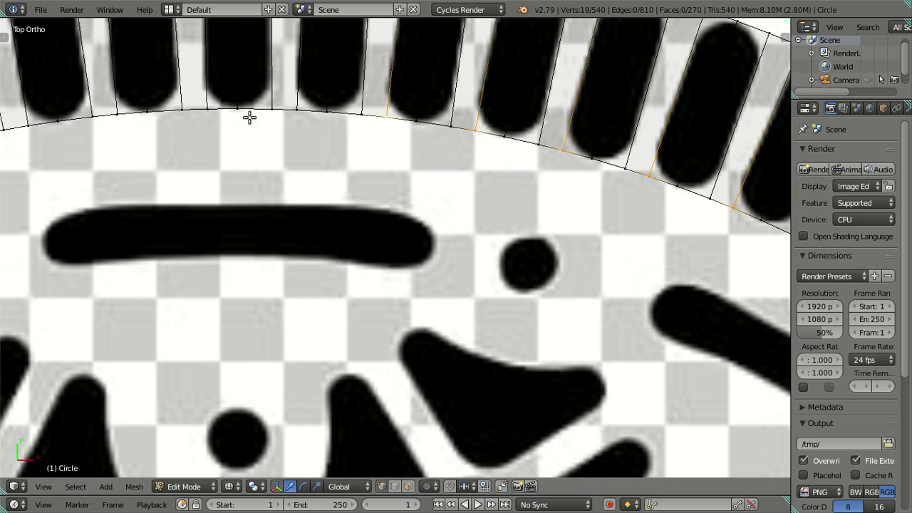
pyautogui.keyDown('shift'); pyautogui.click(295, 108); pyautogui.keyUp('shift')
pyautogui.keyDown('shift'); pyautogui.click(210, 110); pyautogui.keyUp('shift')
pyautogui.keyDown('shift'); pyautogui.click(118, 114); pyautogui.keyUp('shift')
pyautogui.keyDown('shift'); pyautogui.click(32, 123); pyautogui.keyUp('shift')
# Step: Add four more inner-edge vertices, bringing the selection to 27
pyautogui.keyDown('shift'); pyautogui.moveTo(62, 205); pyautogui.dragTo(470, 190, button='middle'); pyautogui.keyUp('shift')
pyautogui.keyDown('shift'); pyautogui.click(333, 125); pyautogui.keyUp('shift')
pyautogui.keyDown('shift'); pyautogui.click(254, 146); pyautogui.keyUp('shift')
pyautogui.keyDown('shift'); pyautogui.click(174, 183); pyautogui.keyUp('shift')
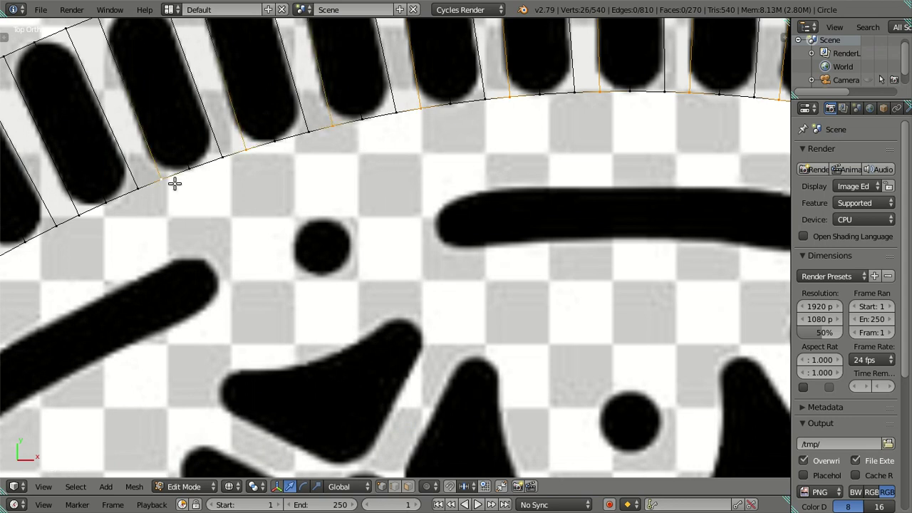
pyautogui.keyDown('shift'); pyautogui.click(77, 213); pyautogui.keyUp('shift')
pyautogui.keyDown('shift'); pyautogui.moveTo(55, 253); pyautogui.dragTo(306, 218, button='middle'); pyautogui.keyUp('shift')
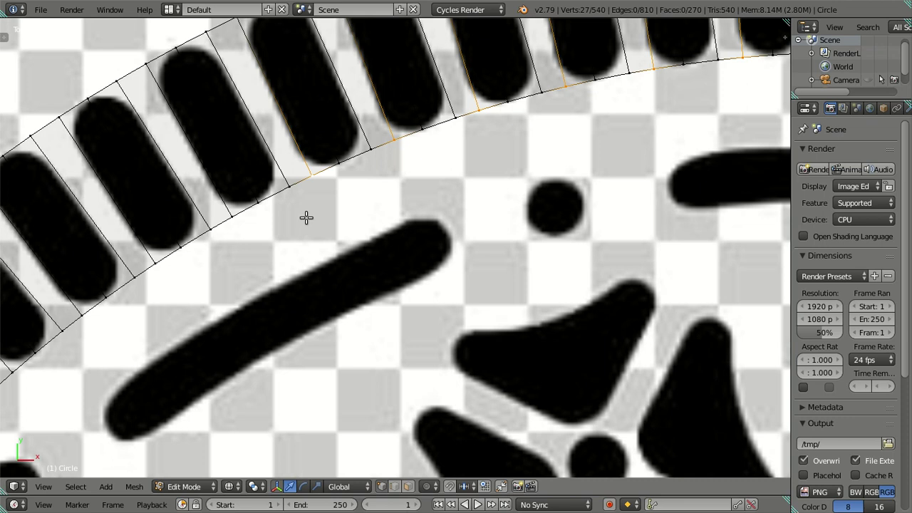
# Step: Add the inner-edge stripe-boundary vertices along the first stretch of the ring's arc to the selection
pyautogui.keyDown('shift'); pyautogui.rightClick(241, 220); pyautogui.keyUp('shift')
pyautogui.moveTo(214, 306)
pyautogui.mouseDown(button='middle')
pyautogui.moveTo(356, 250)
pyautogui.moveTo(385, 214)
pyautogui.mouseUp(button='middle')
pyautogui.keyDown('shift'); pyautogui.rightClick(360, 184); pyautogui.keyUp('shift')
pyautogui.keyDown('shift'); pyautogui.rightClick(287, 241); pyautogui.keyUp('shift')
pyautogui.keyDown('shift'); pyautogui.rightClick(222, 299); pyautogui.keyUp('shift')
pyautogui.keyDown('shift'); pyautogui.rightClick(164, 361); pyautogui.keyUp('shift')
pyautogui.moveTo(202, 347); pyautogui.dragTo(483, 67, button='middle')
pyautogui.keyDown('shift'); pyautogui.rightClick(377, 143); pyautogui.keyUp('shift')
pyautogui.keyDown('shift'); pyautogui.rightClick(327, 208); pyautogui.keyUp('shift')
pyautogui.keyDown('shift'); pyautogui.rightClick(278, 283); pyautogui.keyUp('shift')
pyautogui.keyDown('shift'); pyautogui.rightClick(242, 353); pyautogui.keyUp('shift')
pyautogui.moveTo(252, 361)
pyautogui.mouseDown(button='middle')
pyautogui.moveTo(378, 163)
pyautogui.moveTo(344, 164)
pyautogui.mouseUp(button='middle')
pyautogui.keyDown('shift'); pyautogui.rightClick(324, 183); pyautogui.keyUp('shift')
pyautogui.keyDown('shift'); pyautogui.rightClick(294, 263); pyautogui.keyUp('shift')
pyautogui.moveTo(311, 321); pyautogui.dragTo(279, 216, button='middle')
pyautogui.keyDown('shift'); pyautogui.rightClick(253, 238); pyautogui.keyUp('shift')
pyautogui.keyDown('shift'); pyautogui.rightClick(239, 289); pyautogui.keyUp('shift')
pyautogui.keyDown('shift'); pyautogui.rightClick(229, 377); pyautogui.keyUp('shift')
pyautogui.moveTo(229, 377)
pyautogui.mouseDown(button='middle')
pyautogui.moveTo(261, 206)
pyautogui.moveTo(242, 164)
pyautogui.mouseUp(button='middle')
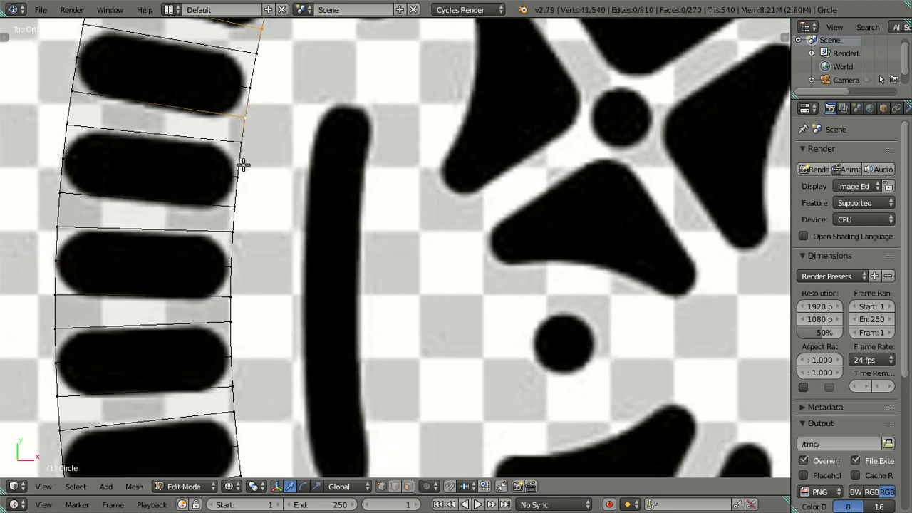
pyautogui.keyDown('shift'); pyautogui.rightClick(238, 235); pyautogui.keyUp('shift')
pyautogui.keyDown('shift'); pyautogui.rightClick(238, 297); pyautogui.keyUp('shift')
pyautogui.moveTo(255, 336); pyautogui.dragTo(237, 175, button='middle')
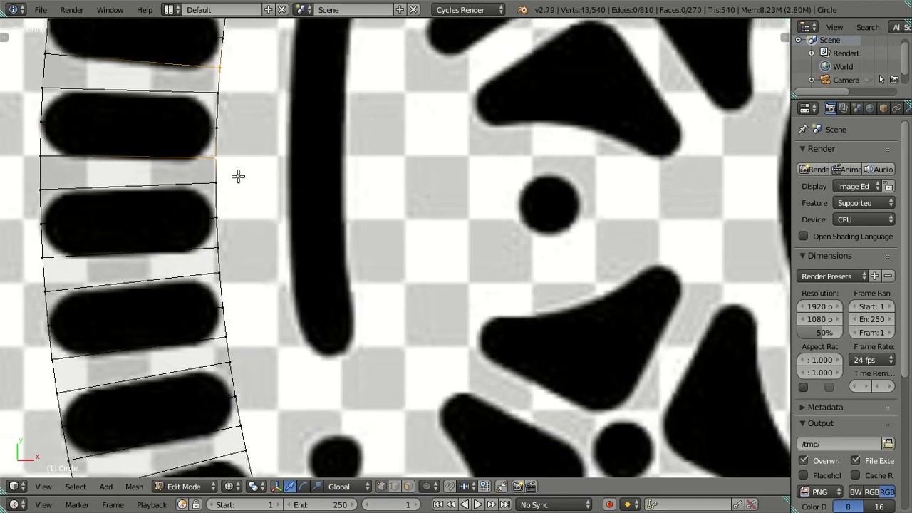
pyautogui.keyDown('shift'); pyautogui.rightClick(212, 217); pyautogui.keyUp('shift')
pyautogui.keyDown('shift'); pyautogui.rightClick(228, 305); pyautogui.keyUp('shift')
pyautogui.moveTo(264, 361); pyautogui.dragTo(240, 198, button='middle')
pyautogui.keyDown('shift'); pyautogui.rightClick(229, 222); pyautogui.keyUp('shift')
pyautogui.keyDown('shift'); pyautogui.rightClick(240, 313); pyautogui.keyUp('shift')
# Step: Continue adding the inner-edge vertex at each stripe further around the arc
pyautogui.moveTo(292, 322); pyautogui.dragTo(246, 120, button='middle')
pyautogui.keyDown('shift'); pyautogui.rightClick(215, 195); pyautogui.keyUp('shift')
pyautogui.keyDown('shift'); pyautogui.rightClick(251, 278); pyautogui.keyUp('shift')
pyautogui.moveTo(295, 293); pyautogui.dragTo(268, 121, button='middle')
pyautogui.keyDown('shift'); pyautogui.rightClick(265, 194); pyautogui.keyUp('shift')
pyautogui.keyDown('shift'); pyautogui.rightClick(313, 279); pyautogui.keyUp('shift')
pyautogui.moveTo(332, 275); pyautogui.dragTo(247, 65, button='middle')
pyautogui.keyDown('shift'); pyautogui.rightClick(264, 142); pyautogui.keyUp('shift')
pyautogui.keyDown('shift'); pyautogui.rightClick(318, 218); pyautogui.keyUp('shift')
pyautogui.moveTo(407, 224); pyautogui.dragTo(272, 114, button='middle')
pyautogui.keyDown('shift'); pyautogui.rightClick(238, 164); pyautogui.keyUp('shift')
pyautogui.keyDown('shift'); pyautogui.rightClick(303, 225); pyautogui.keyUp('shift')
pyautogui.keyDown('shift'); pyautogui.rightClick(371, 284); pyautogui.keyUp('shift')
pyautogui.moveTo(466, 258); pyautogui.dragTo(285, 69, button='middle')
pyautogui.keyDown('shift'); pyautogui.rightClick(251, 138); pyautogui.keyUp('shift')
pyautogui.keyDown('shift'); pyautogui.rightClick(324, 184); pyautogui.keyUp('shift')
pyautogui.keyDown('shift'); pyautogui.rightClick(400, 229); pyautogui.keyUp('shift')
pyautogui.keyDown('shift'); pyautogui.rightClick(484, 266); pyautogui.keyUp('shift')
pyautogui.keyDown('shift'); pyautogui.rightClick(570, 298); pyautogui.keyUp('shift')
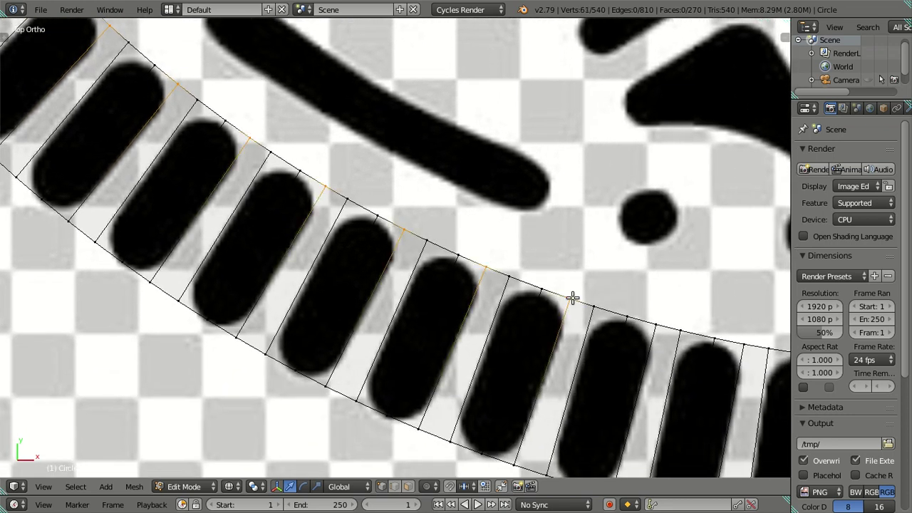
pyautogui.moveTo(588, 277); pyautogui.dragTo(265, 180, button='middle')
pyautogui.keyDown('shift'); pyautogui.rightClick(242, 166); pyautogui.keyUp('shift')
pyautogui.keyDown('shift'); pyautogui.rightClick(329, 186); pyautogui.keyUp('shift')
pyautogui.keyDown('shift'); pyautogui.rightClick(421, 201); pyautogui.keyUp('shift')
pyautogui.keyDown('shift'); pyautogui.rightClick(514, 206); pyautogui.keyUp('shift')
pyautogui.keyDown('shift'); pyautogui.rightClick(604, 210); pyautogui.keyUp('shift')
pyautogui.keyDown('shift'); pyautogui.rightClick(693, 206); pyautogui.keyUp('shift')
# Step: Add the inner-edge vertices along the next run of stripes around the ring
pyautogui.moveTo(694, 199); pyautogui.dragTo(190, 218, button='middle')
pyautogui.keyDown('shift'); pyautogui.rightClick(285, 215); pyautogui.keyUp('shift')
pyautogui.keyDown('shift'); pyautogui.rightClick(372, 200); pyautogui.keyUp('shift')
pyautogui.keyDown('shift'); pyautogui.rightClick(462, 175); pyautogui.keyUp('shift')
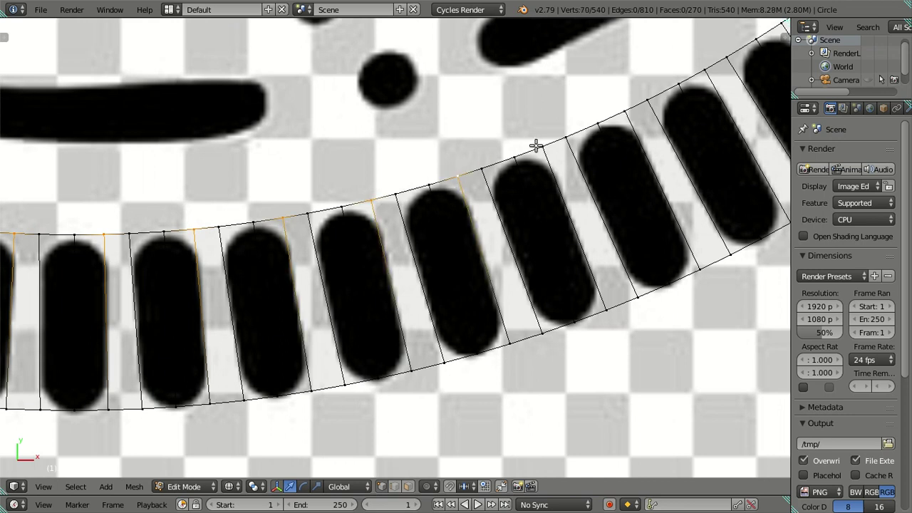
pyautogui.keyDown('shift'); pyautogui.rightClick(540, 146); pyautogui.keyUp('shift')
pyautogui.keyDown('shift'); pyautogui.moveTo(539, 146); pyautogui.dragTo(220, 247, button='middle'); pyautogui.keyUp('shift')
pyautogui.keyDown('shift'); pyautogui.rightClick(306, 213); pyautogui.keyUp('shift')
pyautogui.keyDown('shift'); pyautogui.rightClick(386, 172); pyautogui.keyUp('shift')
pyautogui.keyDown('shift'); pyautogui.rightClick(460, 120); pyautogui.keyUp('shift')
pyautogui.moveTo(532, 87); pyautogui.dragTo(278, 273, button='middle')
pyautogui.keyDown('shift'); pyautogui.rightClick(292, 262); pyautogui.keyUp('shift')
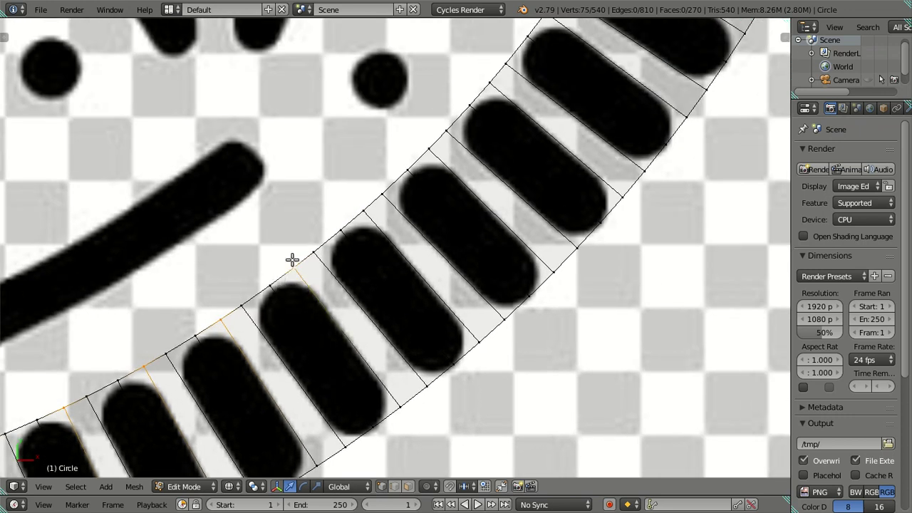
pyautogui.keyDown('shift'); pyautogui.rightClick(368, 209); pyautogui.keyUp('shift')
pyautogui.keyDown('shift'); pyautogui.rightClick(429, 146); pyautogui.keyUp('shift')
pyautogui.keyDown('shift'); pyautogui.rightClick(485, 85); pyautogui.keyUp('shift')
pyautogui.moveTo(485, 86)
pyautogui.mouseDown(button='middle')
pyautogui.moveTo(360, 340)
pyautogui.moveTo(331, 276)
pyautogui.mouseUp(button='middle')
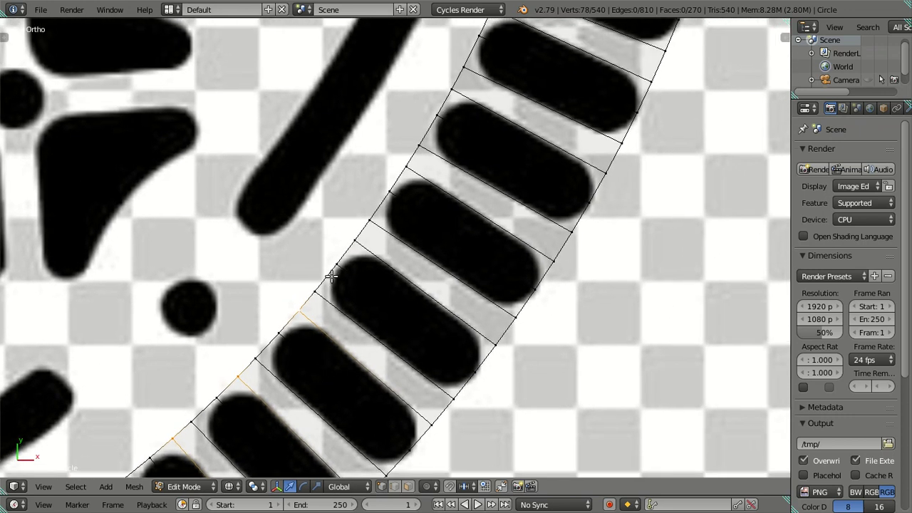
pyautogui.keyDown('shift'); pyautogui.rightClick(345, 241); pyautogui.keyUp('shift')
pyautogui.keyDown('shift'); pyautogui.rightClick(393, 165); pyautogui.keyUp('shift')
pyautogui.keyDown('shift'); pyautogui.rightClick(449, 86); pyautogui.keyUp('shift')
pyautogui.moveTo(539, 129); pyautogui.dragTo(334, 396, button='middle')
pyautogui.keyDown('shift'); pyautogui.rightClick(329, 337); pyautogui.keyUp('shift')
pyautogui.keyDown('shift'); pyautogui.rightClick(368, 241); pyautogui.keyUp('shift')
pyautogui.keyDown('shift'); pyautogui.rightClick(395, 156); pyautogui.keyUp('shift')
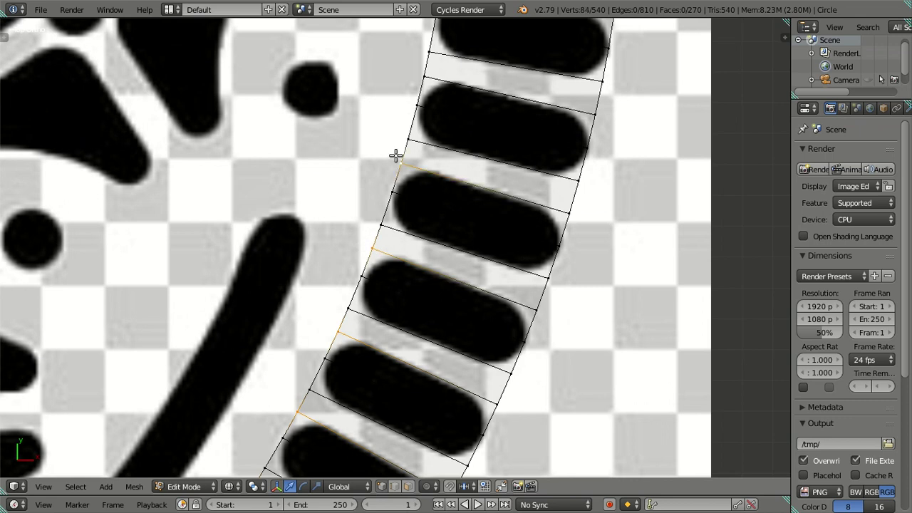
# Step: In top view, add the remaining inner-edge vertices up the upright strip to its top
pyautogui.press('KP_7')
pyautogui.keyDown('shift'); pyautogui.rightClick(300, 333); pyautogui.keyUp('shift')
pyautogui.keyDown('shift'); pyautogui.rightClick(321, 244); pyautogui.keyUp('shift')
pyautogui.keyDown('shift'); pyautogui.rightClick(327, 155); pyautogui.keyUp('shift')
pyautogui.keyDown('shift'); pyautogui.rightClick(328, 66); pyautogui.keyUp('shift')
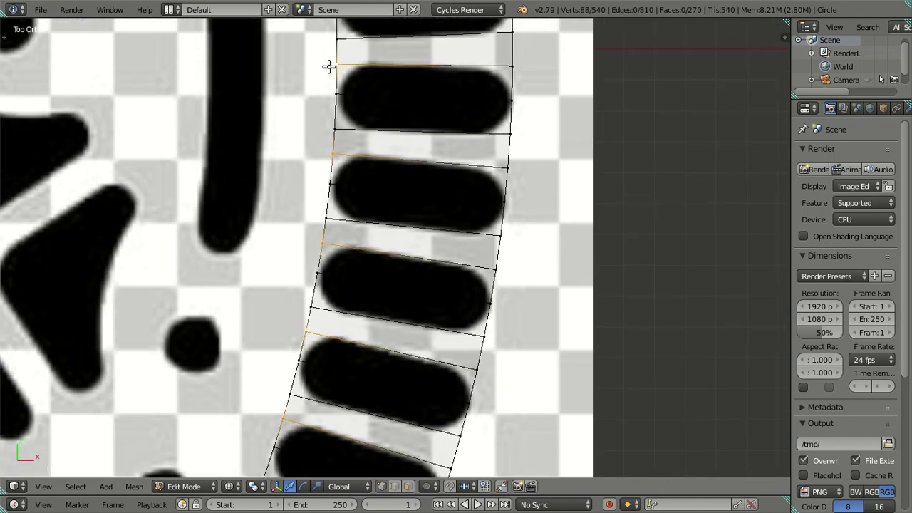
pyautogui.keyDown('shift'); pyautogui.moveTo(343, 90); pyautogui.dragTo(365, 200, button='middle'); pyautogui.keyUp('shift')
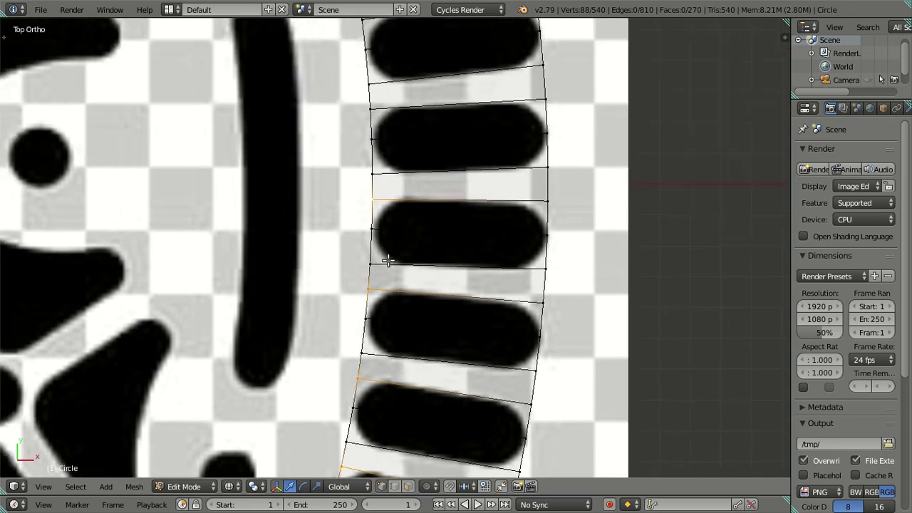
pyautogui.keyDown('shift'); pyautogui.rightClick(375, 151); pyautogui.keyUp('shift')
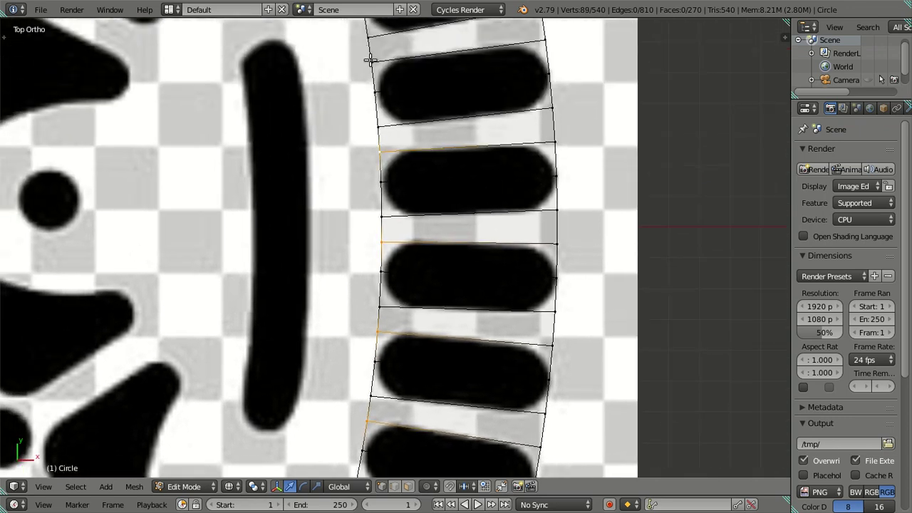
pyautogui.keyDown('shift'); pyautogui.rightClick(370, 60); pyautogui.keyUp('shift')
pyautogui.moveTo(370, 60); pyautogui.dragTo(440, 274, button='middle')
# Step: Rotate the selected loops by 0.22 around the Z axis
pyautogui.hotkey('alt', 'z')
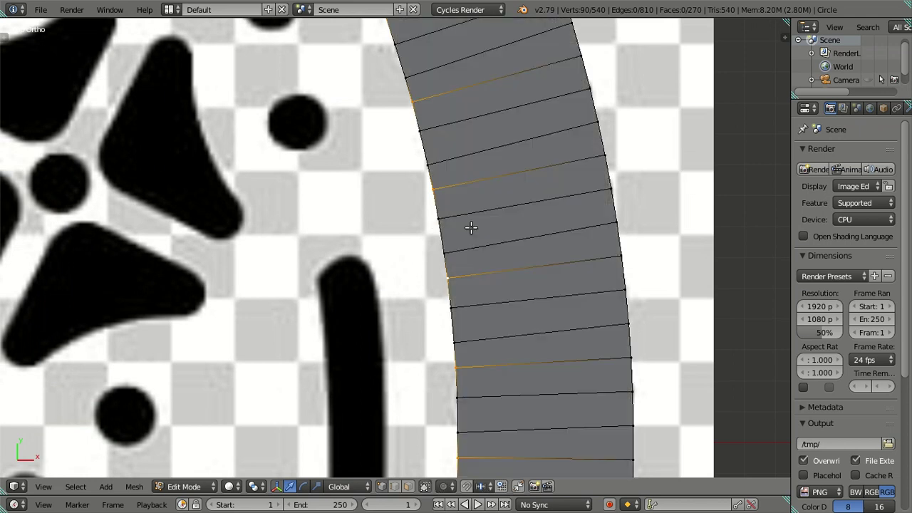
pyautogui.hotkey('alt', 'z')
pyautogui.scroll(2, 503, 275)
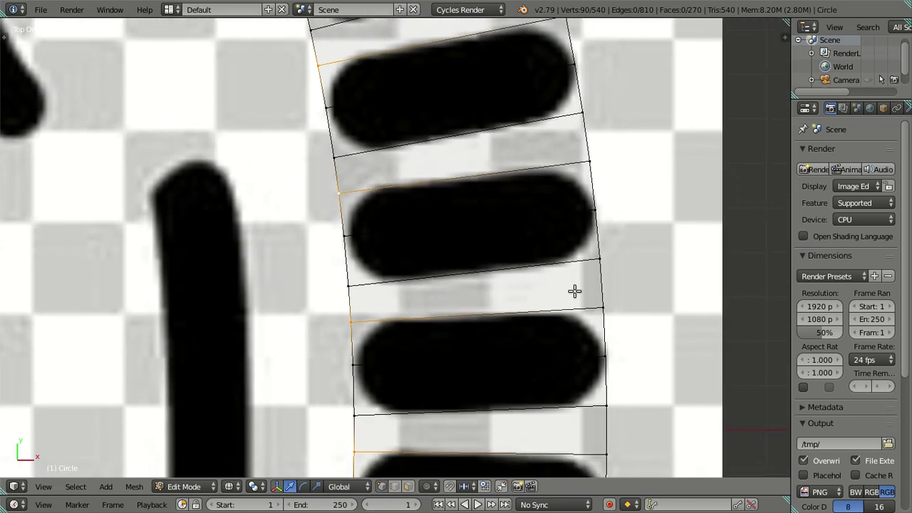
pyautogui.press('r')
pyautogui.press('z')
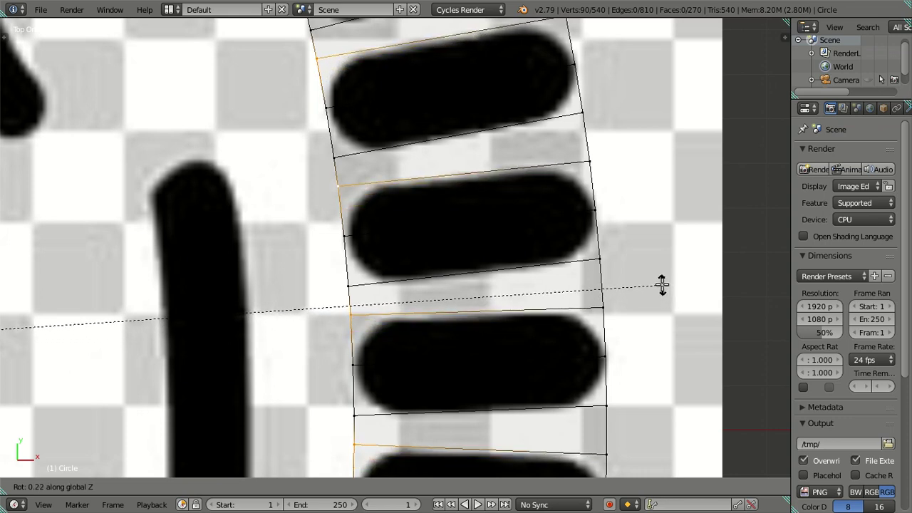
pyautogui.write('.22')
pyautogui.press('Return')
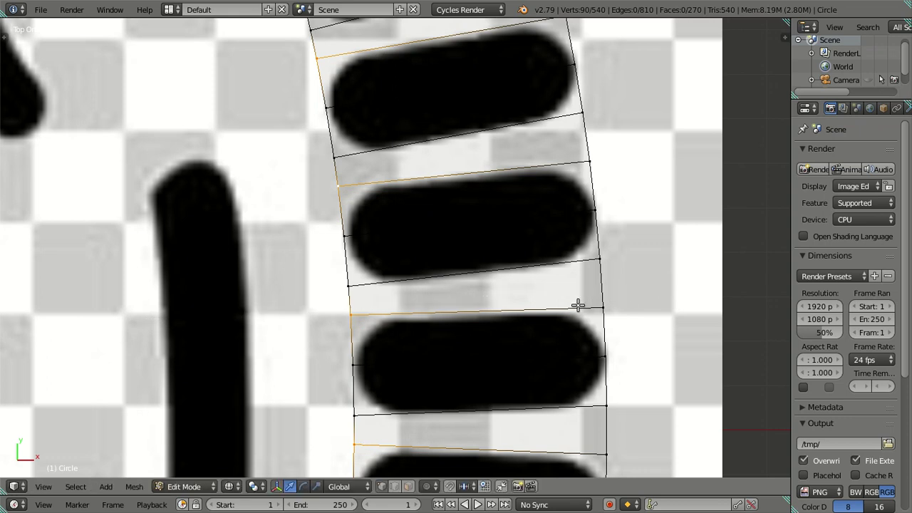
# Step: Select three corner vertices up the stripe's edge and start moving them sideways
pyautogui.rightClick(351, 280)
pyautogui.keyDown('shift'); pyautogui.rightClick(340, 228); pyautogui.keyUp('shift')
pyautogui.keyDown('shift'); pyautogui.rightClick(339, 203); pyautogui.keyUp('shift')
pyautogui.press('g')
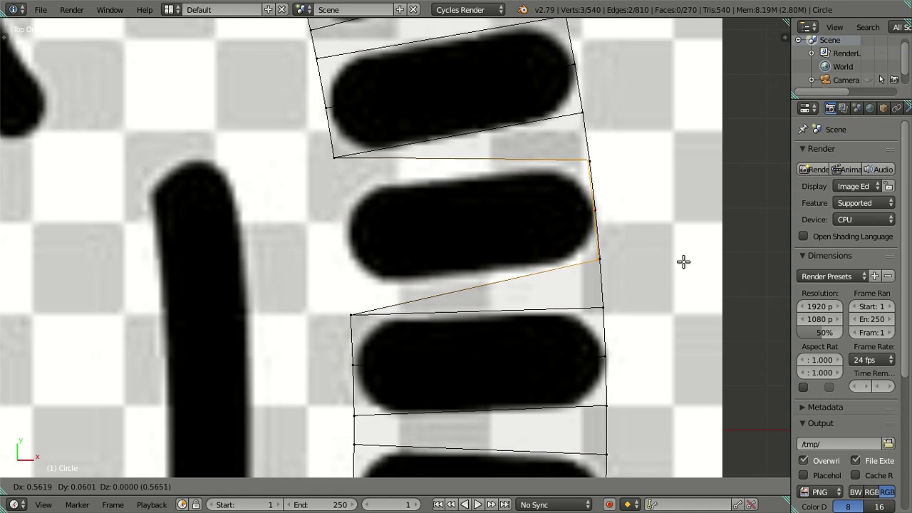
# Step: Place the three vertices at the stripe's right end and shrink them to 0.9926
pyautogui.click(682, 262)
pyautogui.scroll(2, 511, 266)
pyautogui.scroll(2, 502, 271)
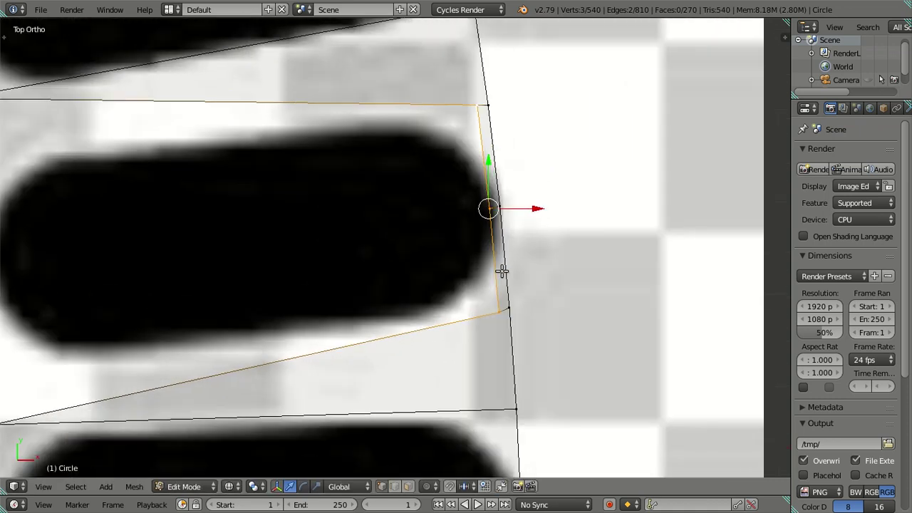
pyautogui.scroll(2, 501, 272)
pyautogui.keyDown('shift'); pyautogui.scroll(2, 514, 287); pyautogui.keyUp('shift')
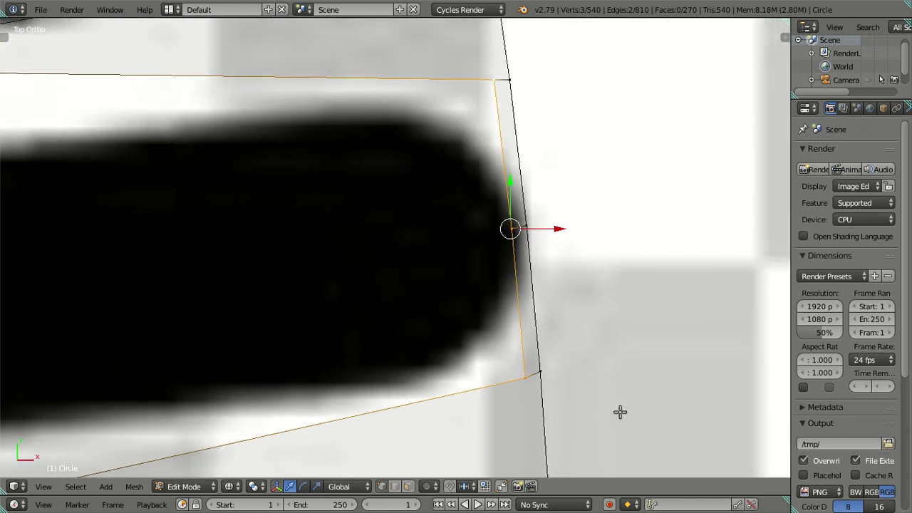
pyautogui.press('s')
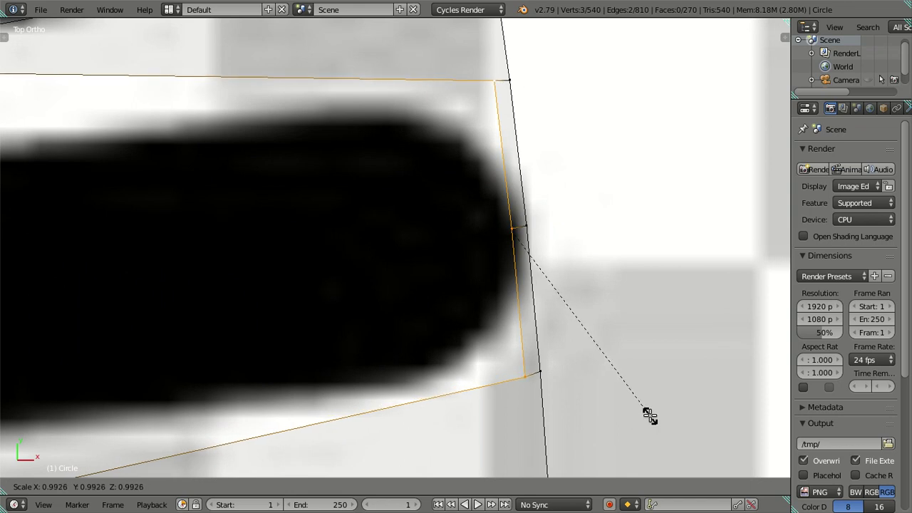
pyautogui.click(649, 415)
# Step: Nudge the vertices slightly and shrink them once more to hug the rounded end
pyautogui.press('g')
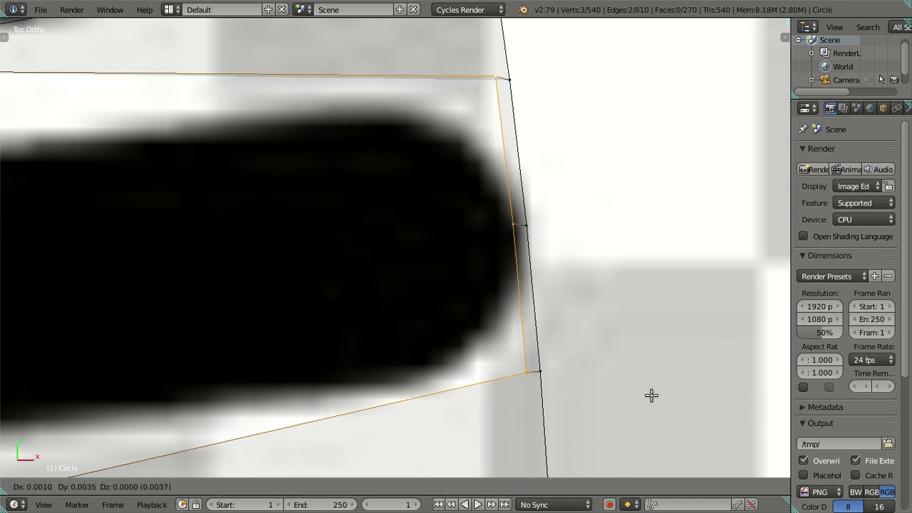
pyautogui.click(651, 397)
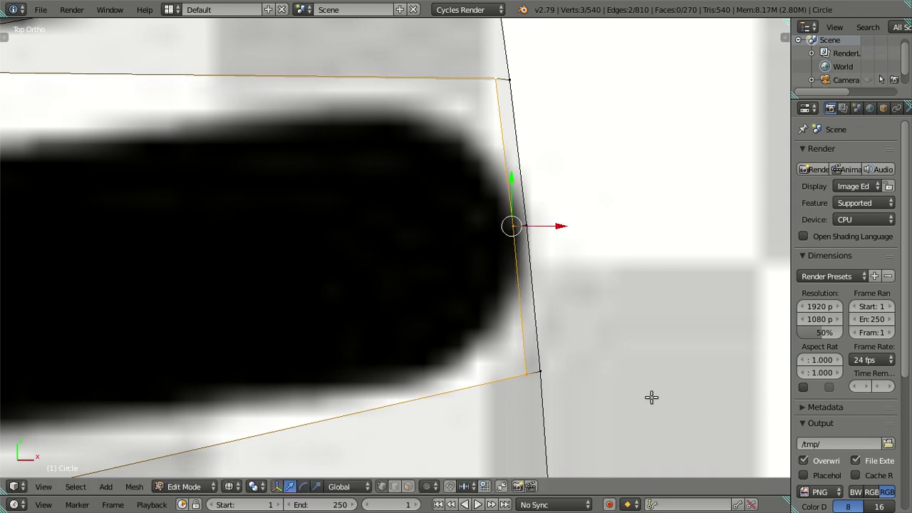
pyautogui.press('s')
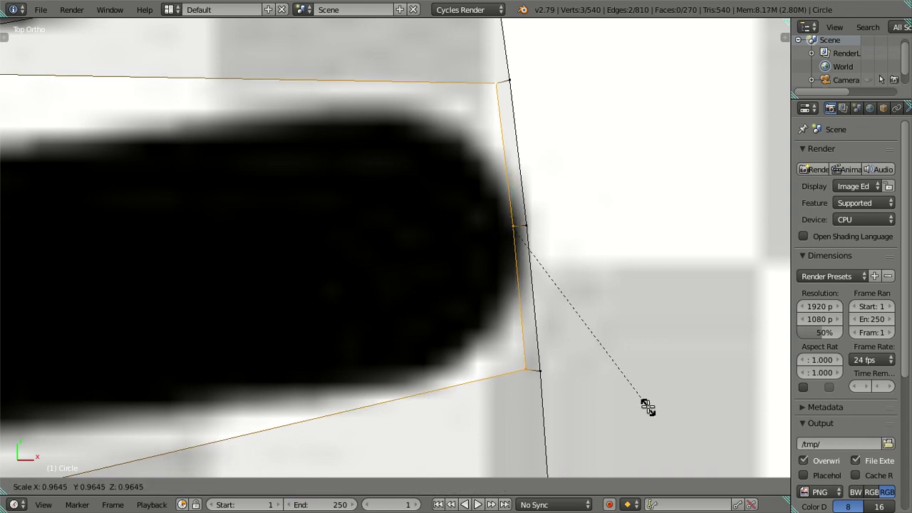
pyautogui.click(648, 409)
pyautogui.scroll(-5, 593, 363)
pyautogui.scroll(-2, 593, 363)
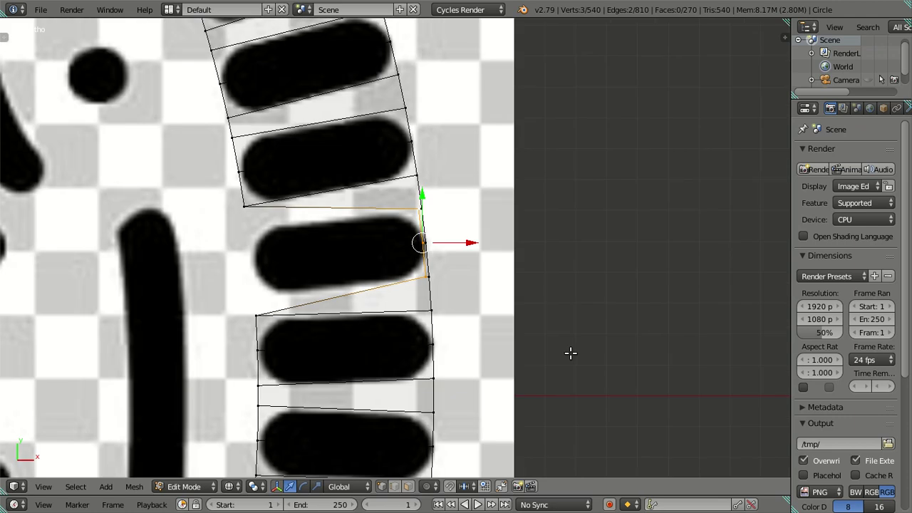
# Step: Deselect everything and toggle between solid and textured shading to inspect the ring
pyautogui.press('a')
pyautogui.press('z')
pyautogui.scroll(-5, 349, 258)
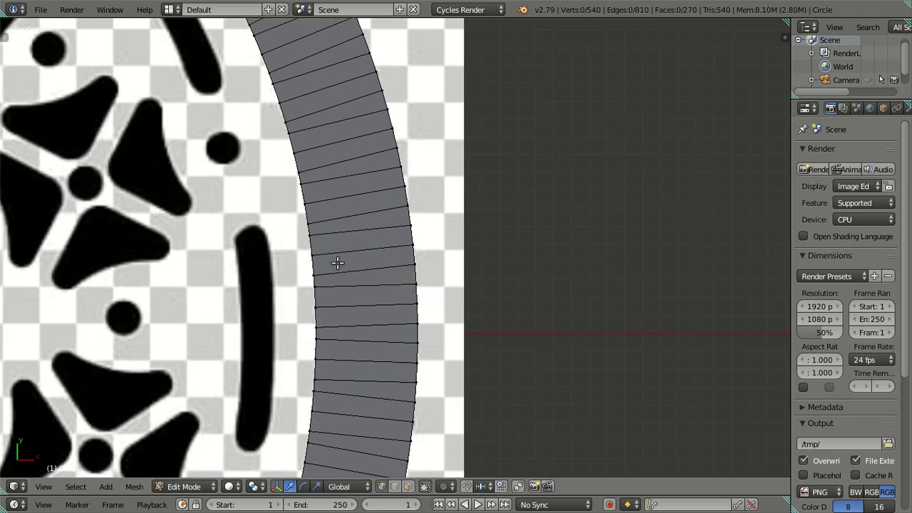
pyautogui.hotkey('alt', 'z')
pyautogui.scroll(-5, 313, 271)
pyautogui.scroll(-2, 336, 309)
pyautogui.hotkey('alt', 'z')
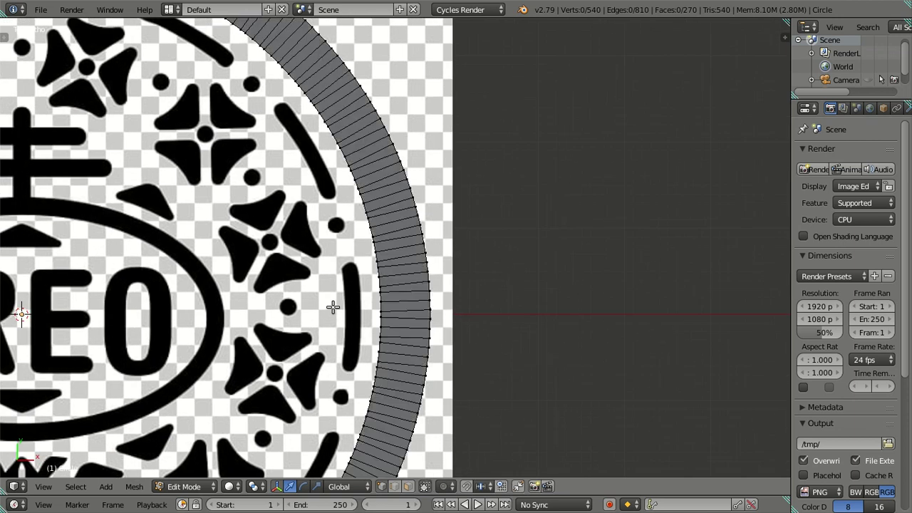
pyautogui.scroll(4, 333, 305)
pyautogui.scroll(3, 332, 305)
pyautogui.scroll(-2, 333, 305)
pyautogui.scroll(-4, 332, 301)
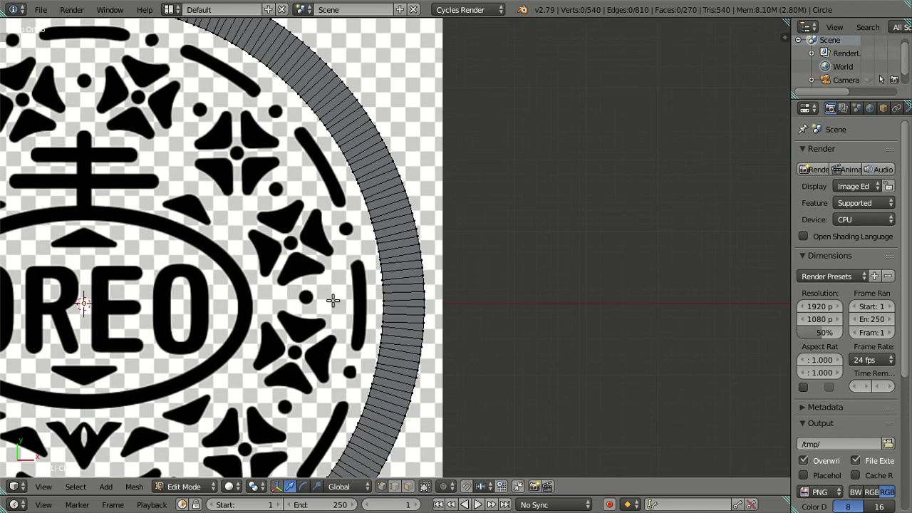
pyautogui.hotkey('alt', 'z')
pyautogui.scroll(2, 360, 294)
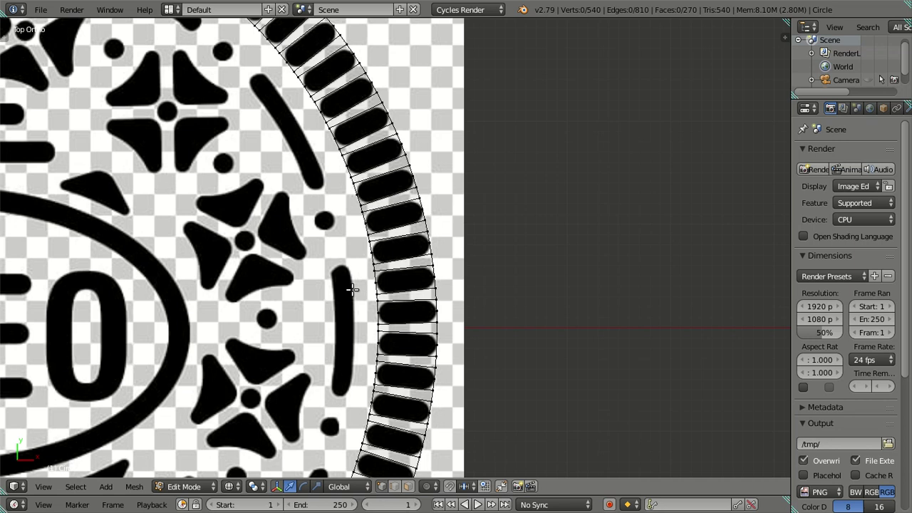
pyautogui.scroll(2, 365, 299)
# Step: Select the inner edge loop and try moving and scaling it to 0.9, then cancel
pyautogui.keyDown('alt'); pyautogui.click(369, 312); pyautogui.keyUp('alt')
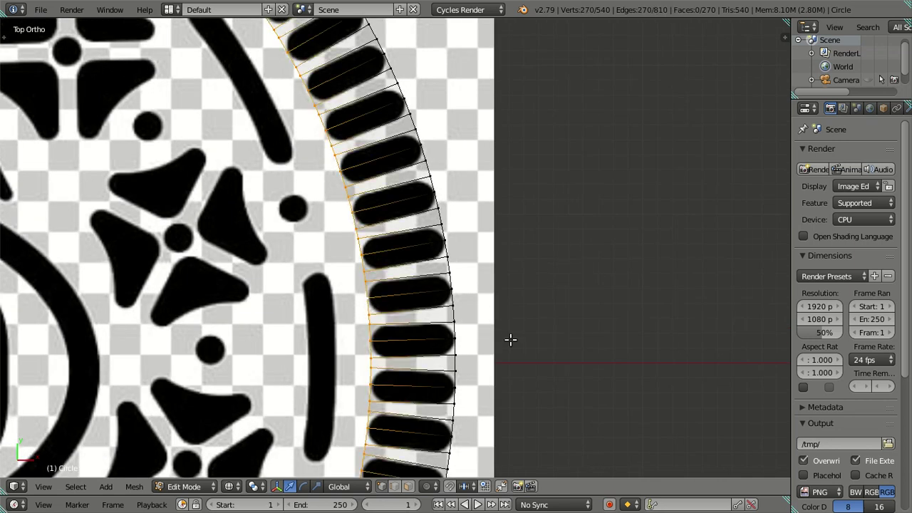
pyautogui.press('g')
pyautogui.rightClick(613, 341)
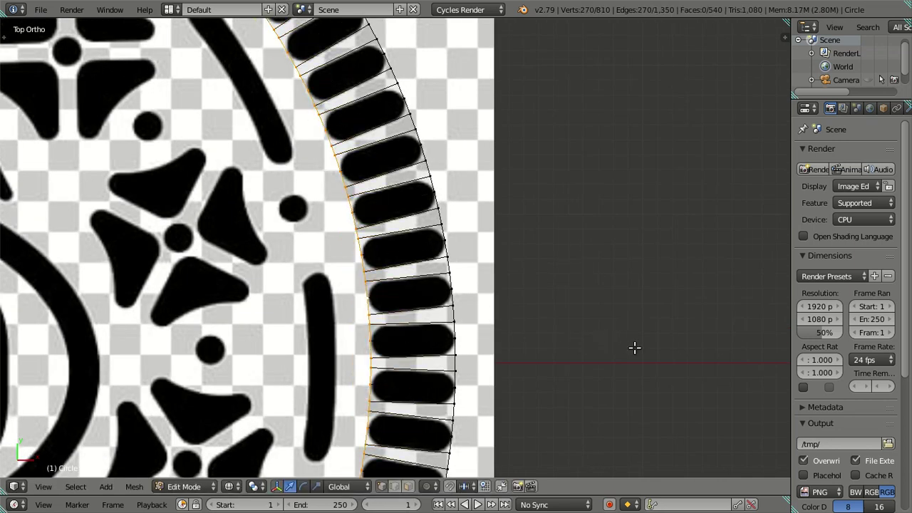
pyautogui.press('s')
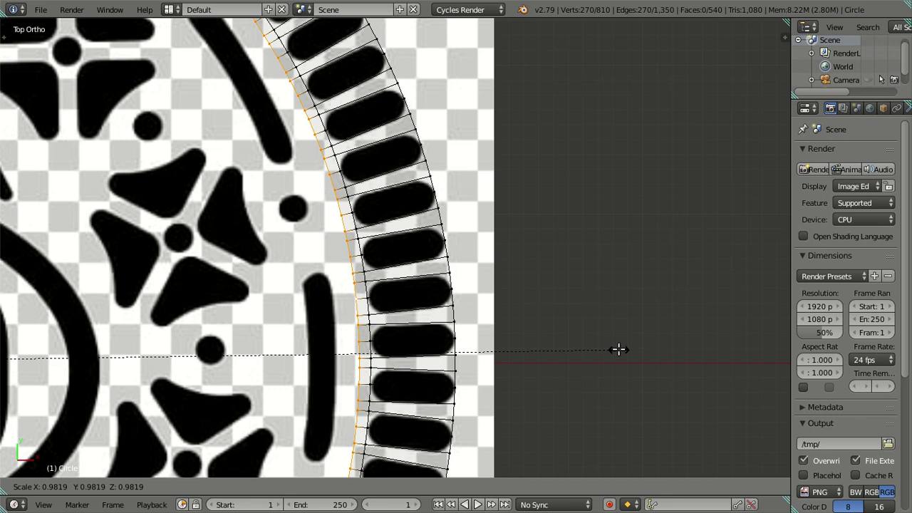
pyautogui.write('.')
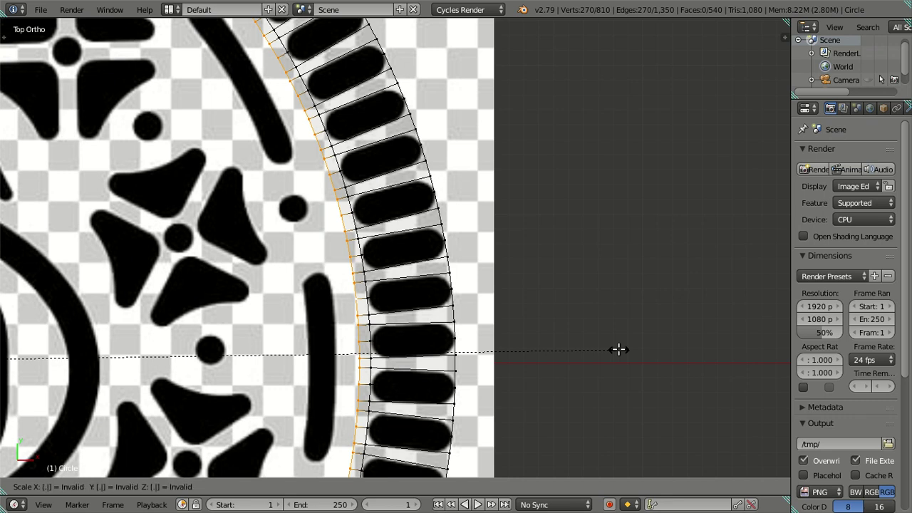
pyautogui.write('9')
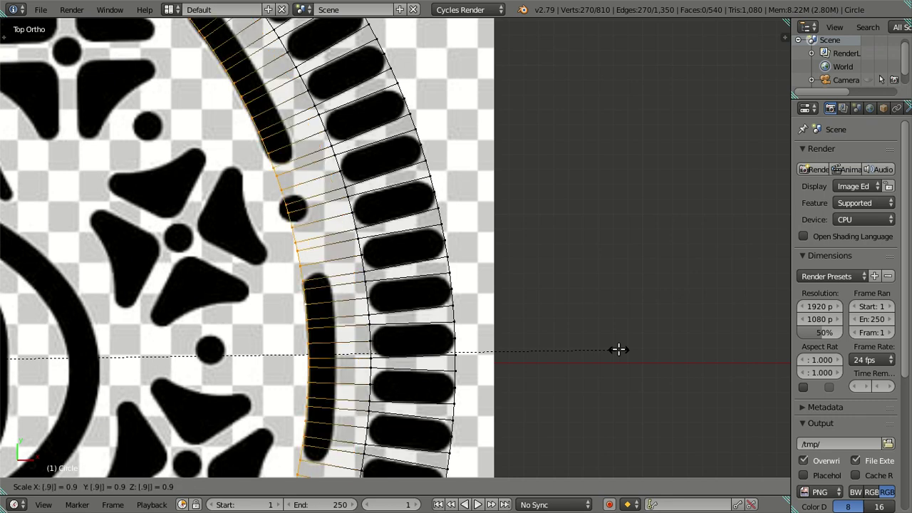
pyautogui.press('Escape')
# Step: Extrude the outer edge loop and scale the new loop outward by about 1.016
pyautogui.press('a')
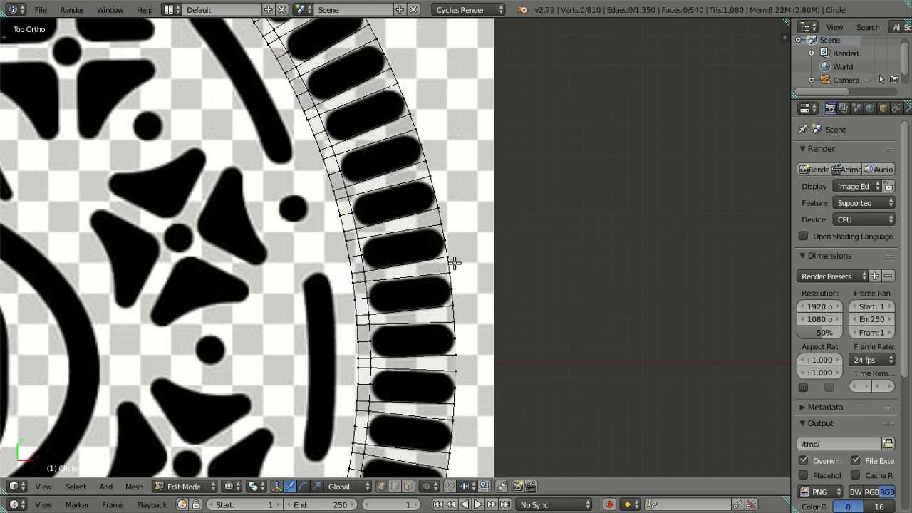
pyautogui.keyDown('alt'); pyautogui.rightClick(454, 264); pyautogui.keyUp('alt')
pyautogui.press('e')
pyautogui.press('s')
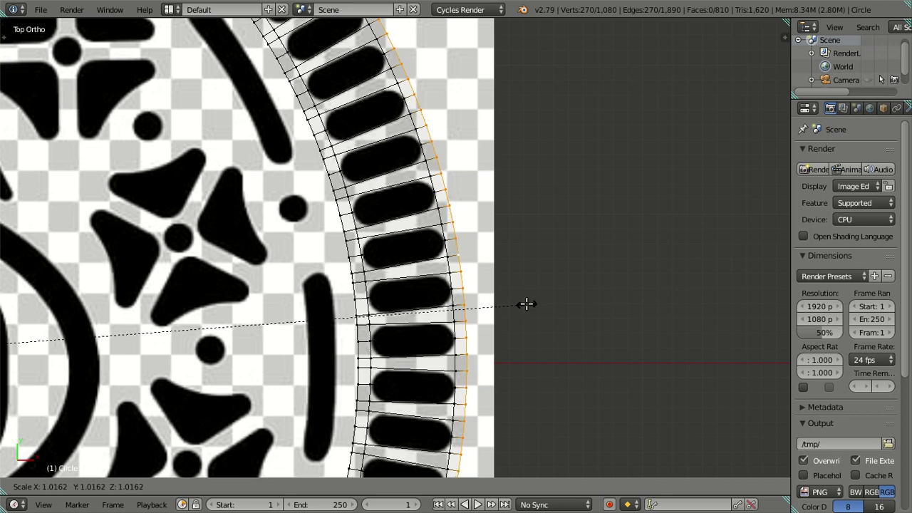
pyautogui.click(526, 304)
# Step: Deselect the ring mesh and switch to edge selection mode
pyautogui.press('a')
pyautogui.scroll(-2, 463, 299)
pyautogui.scroll(-2, 442, 300)
pyautogui.scroll(4, 433, 306)
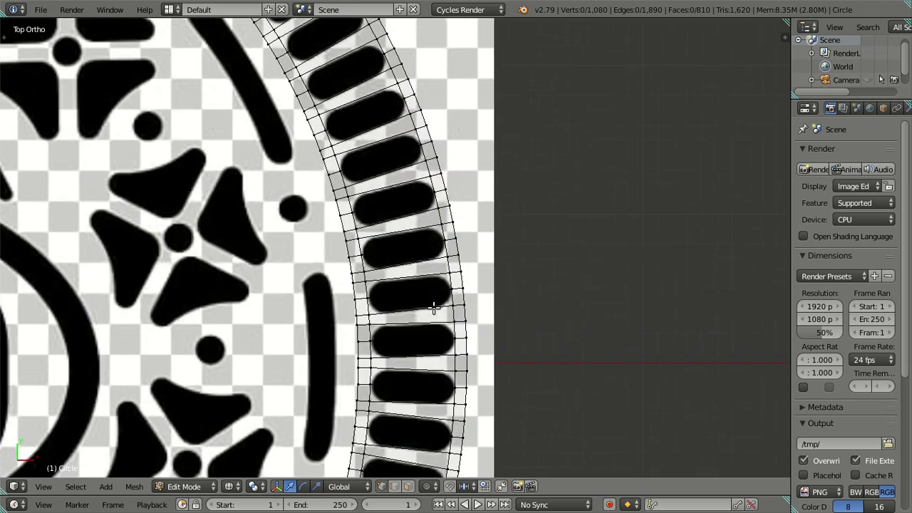
pyautogui.click(395, 486)
# Step: Loop-select the middle edge loop of each stripe on the ring's first stretch and upper part
pyautogui.keyDown('alt'); pyautogui.click(405, 293); pyautogui.keyUp('alt')
pyautogui.keyDown('alt'); pyautogui.keyDown('shift'); pyautogui.click(404, 248); pyautogui.keyUp('shift'); pyautogui.keyUp('alt')
pyautogui.keyDown('alt'); pyautogui.keyDown('shift'); pyautogui.click(391, 202); pyautogui.keyUp('shift'); pyautogui.keyUp('alt')
pyautogui.keyDown('alt'); pyautogui.keyDown('shift'); pyautogui.click(364, 162); pyautogui.keyUp('shift'); pyautogui.keyUp('alt')
pyautogui.keyDown('alt'); pyautogui.keyDown('shift'); pyautogui.click(364, 106); pyautogui.keyUp('shift'); pyautogui.keyUp('alt')
pyautogui.keyDown('alt'); pyautogui.keyDown('shift'); pyautogui.click(335, 76); pyautogui.keyUp('shift'); pyautogui.keyUp('alt')
pyautogui.keyDown('shift'); pyautogui.moveTo(324, 96); pyautogui.dragTo(453, 201, button='middle'); pyautogui.keyUp('shift')
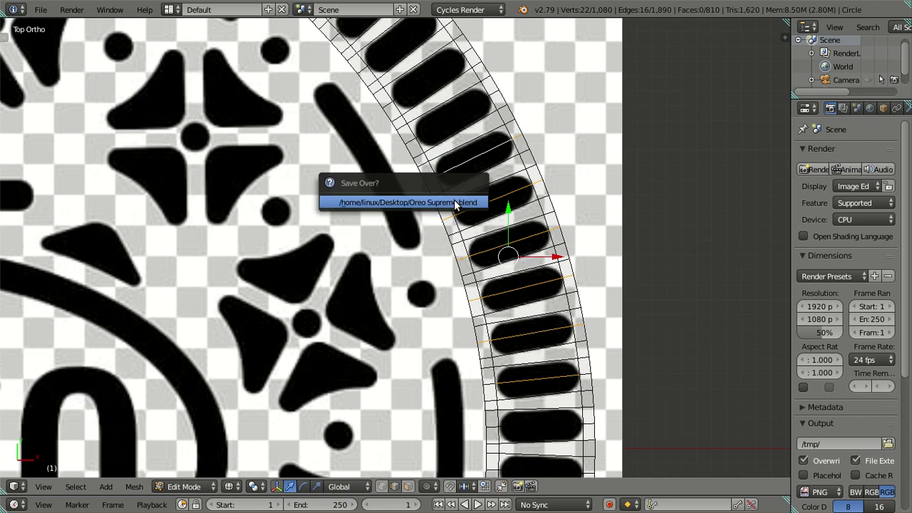
pyautogui.keyDown('alt'); pyautogui.keyDown('shift'); pyautogui.click(442, 116); pyautogui.keyUp('shift'); pyautogui.keyUp('alt')
pyautogui.keyDown('alt'); pyautogui.keyDown('shift'); pyautogui.click(422, 74); pyautogui.keyUp('shift'); pyautogui.keyUp('alt')
pyautogui.scroll(-3, 422, 75)
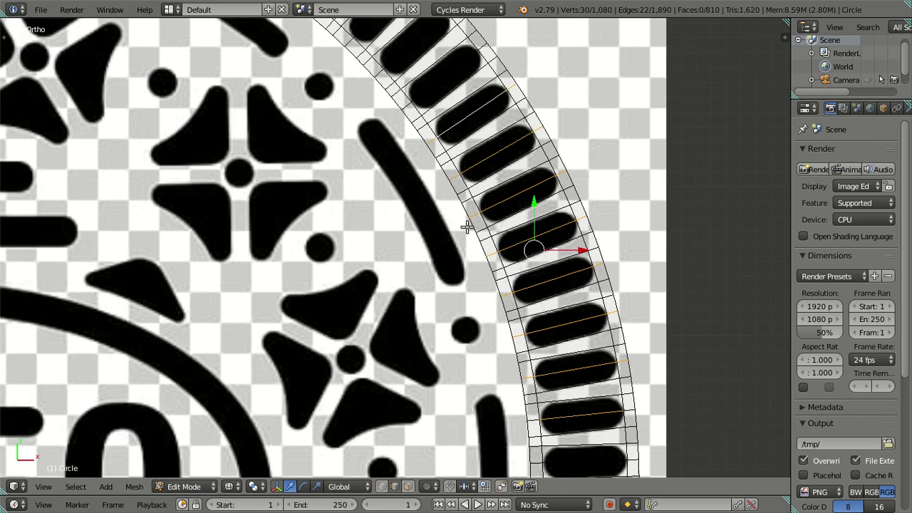
pyautogui.scroll(3, 499, 178)
pyautogui.keyDown('shift'); pyautogui.moveTo(427, 86); pyautogui.dragTo(535, 250, button='middle'); pyautogui.keyUp('shift')
pyautogui.keyDown('alt'); pyautogui.keyDown('shift'); pyautogui.click(546, 208); pyautogui.keyUp('shift'); pyautogui.keyUp('alt')
pyautogui.keyDown('alt'); pyautogui.keyDown('shift'); pyautogui.click(529, 163); pyautogui.keyUp('shift'); pyautogui.keyUp('alt')
pyautogui.keyDown('alt'); pyautogui.keyDown('shift'); pyautogui.click(497, 131); pyautogui.keyUp('shift'); pyautogui.keyUp('alt')
pyautogui.keyDown('alt'); pyautogui.keyDown('shift'); pyautogui.click(466, 92); pyautogui.keyUp('shift'); pyautogui.keyUp('alt')
pyautogui.keyDown('alt'); pyautogui.keyDown('shift'); pyautogui.click(432, 77); pyautogui.keyUp('shift'); pyautogui.keyUp('alt')
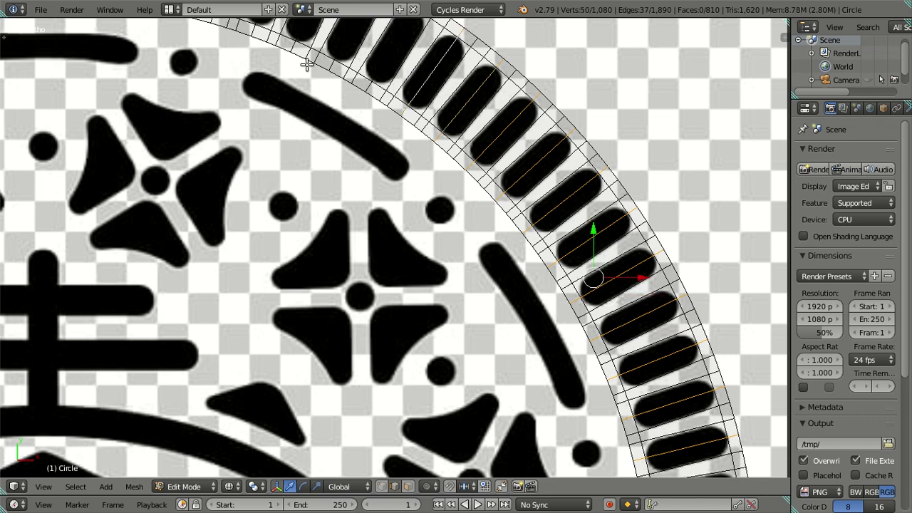
# Step: Add the middle loops of the stripes along the ring's top arc to the selection
pyautogui.keyDown('shift'); pyautogui.moveTo(306, 65); pyautogui.dragTo(446, 154, button='middle'); pyautogui.keyUp('shift')
pyautogui.keyDown('alt'); pyautogui.keyDown('shift'); pyautogui.click(503, 148); pyautogui.keyUp('shift'); pyautogui.keyUp('alt')
pyautogui.keyDown('alt'); pyautogui.keyDown('shift'); pyautogui.click(461, 125); pyautogui.keyUp('shift'); pyautogui.keyUp('alt')
pyautogui.keyDown('alt'); pyautogui.keyDown('shift'); pyautogui.click(425, 108); pyautogui.keyUp('shift'); pyautogui.keyUp('alt')
pyautogui.keyDown('alt'); pyautogui.keyDown('shift'); pyautogui.click(378, 92); pyautogui.keyUp('shift'); pyautogui.keyUp('alt')
pyautogui.keyDown('alt'); pyautogui.keyDown('shift'); pyautogui.click(335, 82); pyautogui.keyUp('shift'); pyautogui.keyUp('alt')
pyautogui.keyDown('alt'); pyautogui.keyDown('shift'); pyautogui.click(292, 71); pyautogui.keyUp('shift'); pyautogui.keyUp('alt')
pyautogui.keyDown('alt'); pyautogui.keyDown('shift'); pyautogui.click(242, 66); pyautogui.keyUp('shift'); pyautogui.keyUp('alt')
pyautogui.keyDown('alt'); pyautogui.keyDown('shift'); pyautogui.click(196, 61); pyautogui.keyUp('shift'); pyautogui.keyUp('alt')
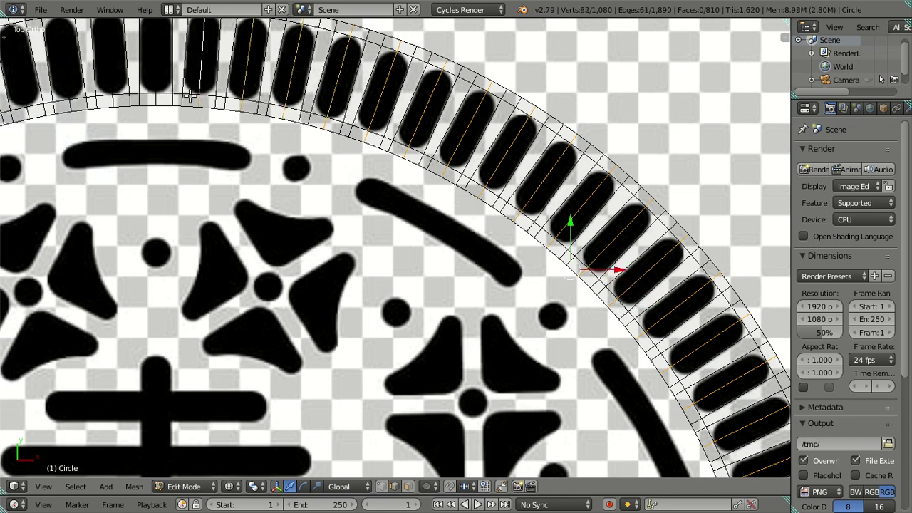
pyautogui.keyDown('shift'); pyautogui.moveTo(191, 96); pyautogui.dragTo(484, 146, button='middle'); pyautogui.keyUp('shift')
pyautogui.keyDown('alt'); pyautogui.keyDown('shift'); pyautogui.click(450, 93); pyautogui.keyUp('shift'); pyautogui.keyUp('alt')
pyautogui.keyDown('alt'); pyautogui.keyDown('shift'); pyautogui.click(403, 101); pyautogui.keyUp('shift'); pyautogui.keyUp('alt')
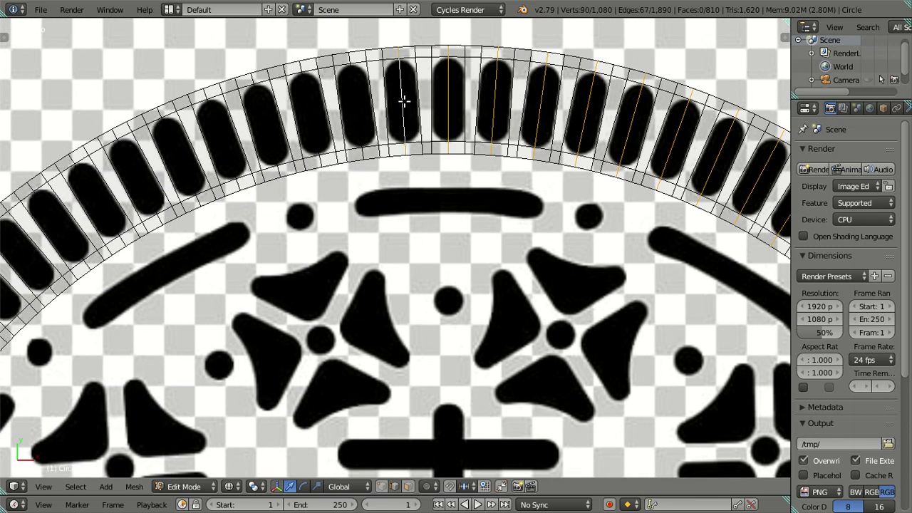
pyautogui.keyDown('alt'); pyautogui.keyDown('shift'); pyautogui.click(359, 111); pyautogui.keyUp('shift'); pyautogui.keyUp('alt')
pyautogui.keyDown('alt'); pyautogui.keyDown('shift'); pyautogui.click(315, 119); pyautogui.keyUp('shift'); pyautogui.keyUp('alt')
pyautogui.keyDown('alt'); pyautogui.keyDown('shift'); pyautogui.click(270, 137); pyautogui.keyUp('shift'); pyautogui.keyUp('alt')
pyautogui.keyDown('alt'); pyautogui.keyDown('shift'); pyautogui.click(223, 149); pyautogui.keyUp('shift'); pyautogui.keyUp('alt')
pyautogui.keyDown('alt'); pyautogui.keyDown('shift'); pyautogui.click(184, 165); pyautogui.keyUp('shift'); pyautogui.keyUp('alt')
pyautogui.keyDown('alt'); pyautogui.keyDown('shift'); pyautogui.click(143, 186); pyautogui.keyUp('shift'); pyautogui.keyUp('alt')
pyautogui.keyDown('alt'); pyautogui.keyDown('shift'); pyautogui.click(98, 206); pyautogui.keyUp('shift'); pyautogui.keyUp('alt')
# Step: Add the stripe middle loops down the ring's left side, correcting one wrongly added loop
pyautogui.keyDown('shift'); pyautogui.moveTo(100, 228); pyautogui.dragTo(325, 183, button='middle'); pyautogui.keyUp('shift')
pyautogui.keyDown('alt'); pyautogui.keyDown('shift'); pyautogui.click(281, 185); pyautogui.keyUp('shift'); pyautogui.keyUp('alt')
pyautogui.keyDown('alt'); pyautogui.keyDown('shift'); pyautogui.click(244, 206); pyautogui.keyUp('shift'); pyautogui.keyUp('alt')
pyautogui.keyDown('alt'); pyautogui.keyDown('shift'); pyautogui.click(210, 240); pyautogui.keyUp('shift'); pyautogui.keyUp('alt')
pyautogui.keyDown('alt'); pyautogui.keyDown('shift'); pyautogui.click(178, 270); pyautogui.keyUp('shift'); pyautogui.keyUp('alt')
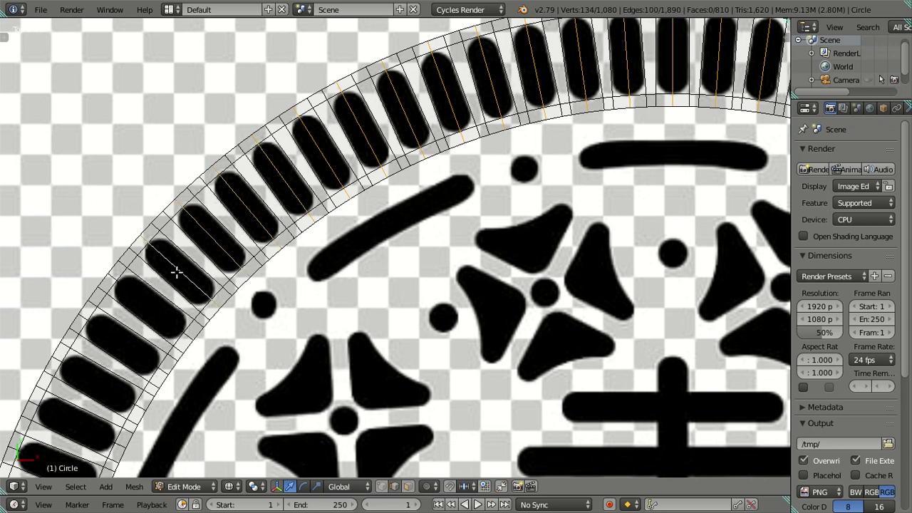
pyautogui.keyDown('shift'); pyautogui.moveTo(176, 271); pyautogui.dragTo(356, 141, button='middle'); pyautogui.keyUp('shift')
pyautogui.keyDown('alt'); pyautogui.keyDown('shift'); pyautogui.click(328, 174); pyautogui.keyUp('shift'); pyautogui.keyUp('alt')
pyautogui.keyDown('alt'); pyautogui.keyDown('shift'); pyautogui.click(306, 215); pyautogui.keyUp('shift'); pyautogui.keyUp('alt')
pyautogui.keyDown('alt'); pyautogui.keyDown('shift'); pyautogui.click(279, 256); pyautogui.keyUp('shift'); pyautogui.keyUp('alt')
pyautogui.keyDown('shift'); pyautogui.moveTo(278, 256); pyautogui.dragTo(314, 130, button='middle'); pyautogui.keyUp('shift')
pyautogui.keyDown('alt'); pyautogui.keyDown('shift'); pyautogui.click(289, 190); pyautogui.keyUp('shift'); pyautogui.keyUp('alt')
pyautogui.keyDown('alt'); pyautogui.keyDown('shift'); pyautogui.click(280, 211); pyautogui.keyUp('shift'); pyautogui.keyUp('alt')
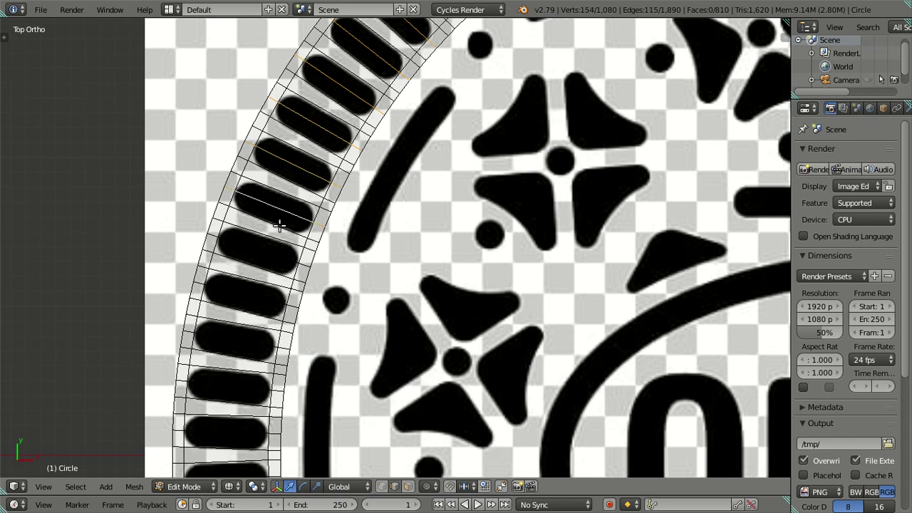
pyautogui.keyDown('alt'); pyautogui.keyDown('shift'); pyautogui.click(261, 253); pyautogui.keyUp('shift'); pyautogui.keyUp('alt')
pyautogui.keyDown('alt'); pyautogui.keyDown('shift'); pyautogui.click(237, 294); pyautogui.keyUp('shift'); pyautogui.keyUp('alt')
pyautogui.keyDown('alt'); pyautogui.keyDown('shift'); pyautogui.click(236, 334); pyautogui.keyUp('shift'); pyautogui.keyUp('alt')
pyautogui.keyDown('alt'); pyautogui.keyDown('shift'); pyautogui.click(230, 382); pyautogui.keyUp('shift'); pyautogui.keyUp('alt')
pyautogui.keyDown('shift'); pyautogui.moveTo(264, 305); pyautogui.dragTo(299, 92, button='middle'); pyautogui.keyUp('shift')
pyautogui.keyDown('alt'); pyautogui.keyDown('shift'); pyautogui.click(270, 192); pyautogui.keyUp('shift'); pyautogui.keyUp('alt')
pyautogui.keyDown('alt'); pyautogui.keyDown('shift'); pyautogui.click(264, 242); pyautogui.keyUp('shift'); pyautogui.keyUp('alt')
pyautogui.keyDown('alt'); pyautogui.keyDown('shift'); pyautogui.click(264, 239); pyautogui.keyUp('shift'); pyautogui.keyUp('alt')
pyautogui.keyDown('alt'); pyautogui.keyDown('shift'); pyautogui.click(264, 241); pyautogui.keyUp('shift'); pyautogui.keyUp('alt')
pyautogui.keyDown('alt'); pyautogui.keyDown('shift'); pyautogui.click(266, 281); pyautogui.keyUp('shift'); pyautogui.keyUp('alt')
pyautogui.keyDown('alt'); pyautogui.keyDown('shift'); pyautogui.click(268, 327); pyautogui.keyUp('shift'); pyautogui.keyUp('alt')
# Step: Add the stripe middle loops across the ring's lower left and bottom arc
pyautogui.keyDown('shift'); pyautogui.moveTo(281, 334); pyautogui.dragTo(271, 158, button='middle'); pyautogui.keyUp('shift')
pyautogui.keyDown('alt'); pyautogui.keyDown('shift'); pyautogui.click(264, 180); pyautogui.keyUp('shift'); pyautogui.keyUp('alt')
pyautogui.keyDown('alt'); pyautogui.keyDown('shift'); pyautogui.click(277, 226); pyautogui.keyUp('shift'); pyautogui.keyUp('alt')
pyautogui.keyDown('alt'); pyautogui.keyDown('shift'); pyautogui.click(295, 278); pyautogui.keyUp('shift'); pyautogui.keyUp('alt')
pyautogui.keyDown('shift'); pyautogui.moveTo(294, 278); pyautogui.dragTo(241, 103, button='middle'); pyautogui.keyUp('shift')
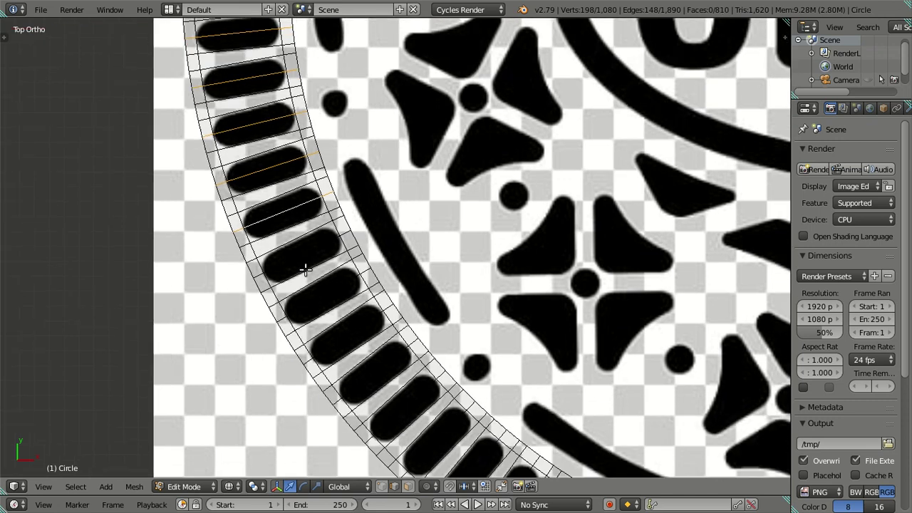
pyautogui.keyDown('alt'); pyautogui.keyDown('shift'); pyautogui.click(258, 144); pyautogui.keyUp('shift'); pyautogui.keyUp('alt')
pyautogui.keyDown('alt'); pyautogui.keyDown('shift'); pyautogui.click(284, 179); pyautogui.keyUp('shift'); pyautogui.keyUp('alt')
pyautogui.keyDown('alt'); pyautogui.keyDown('shift'); pyautogui.click(313, 215); pyautogui.keyUp('shift'); pyautogui.keyUp('alt')
pyautogui.keyDown('alt'); pyautogui.keyDown('shift'); pyautogui.click(349, 255); pyautogui.keyUp('shift'); pyautogui.keyUp('alt')
pyautogui.keyDown('alt'); pyautogui.keyDown('shift'); pyautogui.click(376, 297); pyautogui.keyUp('shift'); pyautogui.keyUp('alt')
pyautogui.keyDown('alt'); pyautogui.keyDown('shift'); pyautogui.click(411, 328); pyautogui.keyUp('shift'); pyautogui.keyUp('alt')
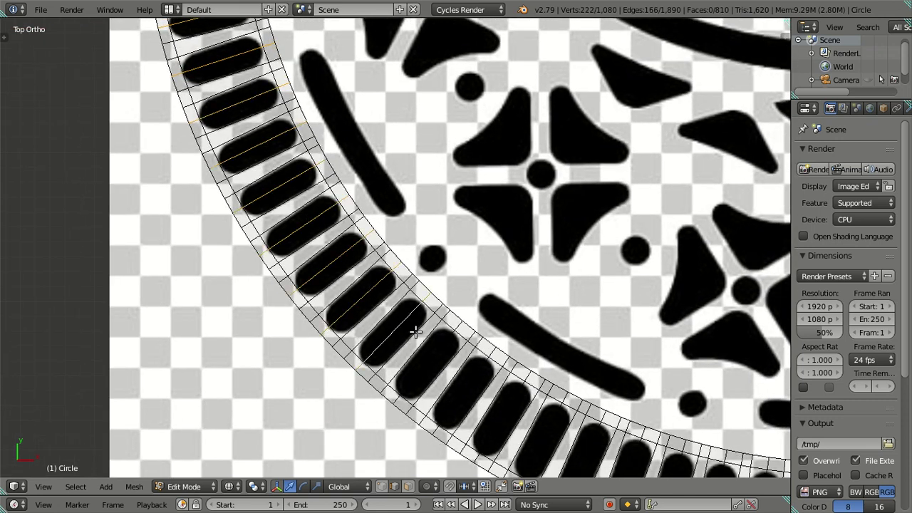
pyautogui.keyDown('shift'); pyautogui.moveTo(415, 332); pyautogui.dragTo(176, 100, button='middle'); pyautogui.keyUp('shift')
pyautogui.keyDown('alt'); pyautogui.keyDown('shift'); pyautogui.click(195, 123); pyautogui.keyUp('shift'); pyautogui.keyUp('alt')
pyautogui.keyDown('alt'); pyautogui.keyDown('shift'); pyautogui.click(245, 163); pyautogui.keyUp('shift'); pyautogui.keyUp('alt')
pyautogui.keyDown('alt'); pyautogui.keyDown('shift'); pyautogui.click(279, 188); pyautogui.keyUp('shift'); pyautogui.keyUp('alt')
pyautogui.keyDown('alt'); pyautogui.keyDown('shift'); pyautogui.click(317, 205); pyautogui.keyUp('shift'); pyautogui.keyUp('alt')
pyautogui.keyDown('alt'); pyautogui.keyDown('shift'); pyautogui.click(354, 228); pyautogui.keyUp('shift'); pyautogui.keyUp('alt')
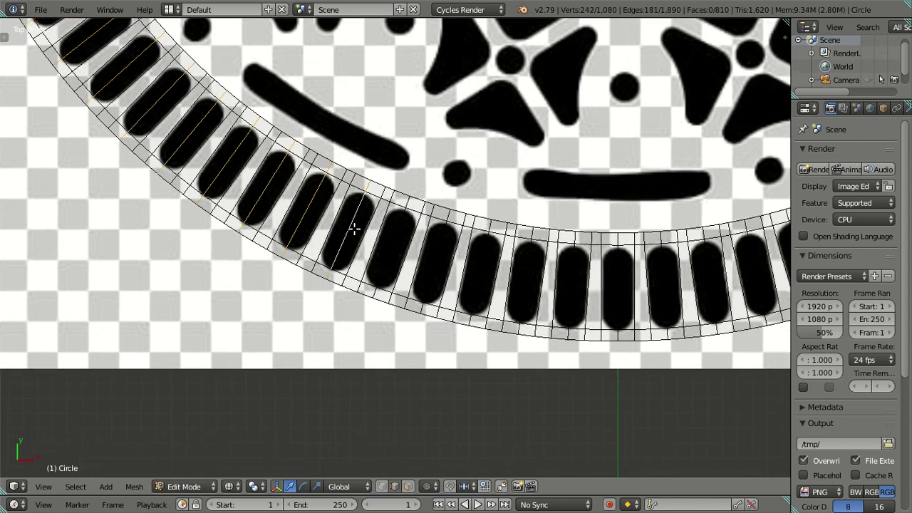
pyautogui.keyDown('alt'); pyautogui.keyDown('shift'); pyautogui.click(397, 238); pyautogui.keyUp('shift'); pyautogui.keyUp('alt')
pyautogui.keyDown('alt'); pyautogui.keyDown('shift'); pyautogui.click(433, 254); pyautogui.keyUp('shift'); pyautogui.keyUp('alt')
pyautogui.keyDown('alt'); pyautogui.keyDown('shift'); pyautogui.click(477, 272); pyautogui.keyUp('shift'); pyautogui.keyUp('alt')
pyautogui.keyDown('alt'); pyautogui.keyDown('shift'); pyautogui.click(525, 281); pyautogui.keyUp('shift'); pyautogui.keyUp('alt')
pyautogui.keyDown('alt'); pyautogui.keyDown('shift'); pyautogui.click(574, 279); pyautogui.keyUp('shift'); pyautogui.keyUp('alt')
pyautogui.keyDown('alt'); pyautogui.keyDown('shift'); pyautogui.click(620, 281); pyautogui.keyUp('shift'); pyautogui.keyUp('alt')
pyautogui.keyDown('alt'); pyautogui.keyDown('shift'); pyautogui.click(662, 283); pyautogui.keyUp('shift'); pyautogui.keyUp('alt')
# Step: Add the remaining stripe middle loops on the ring's lower right and right side
pyautogui.keyDown('shift'); pyautogui.moveTo(635, 282); pyautogui.dragTo(257, 269, button='middle'); pyautogui.keyUp('shift')
pyautogui.keyDown('alt'); pyautogui.keyDown('shift'); pyautogui.click(272, 271); pyautogui.keyUp('shift'); pyautogui.keyUp('alt')
pyautogui.keyDown('alt'); pyautogui.keyDown('shift'); pyautogui.click(317, 260); pyautogui.keyUp('shift'); pyautogui.keyUp('alt')
pyautogui.keyDown('alt'); pyautogui.keyDown('shift'); pyautogui.click(364, 245); pyautogui.keyUp('shift'); pyautogui.keyUp('alt')
pyautogui.keyDown('alt'); pyautogui.keyDown('shift'); pyautogui.click(412, 226); pyautogui.keyUp('shift'); pyautogui.keyUp('alt')
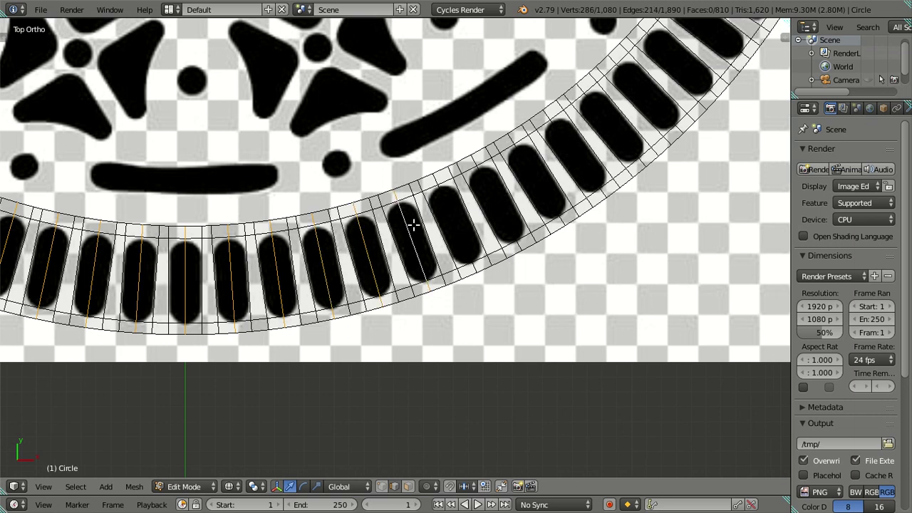
pyautogui.keyDown('alt'); pyautogui.keyDown('shift'); pyautogui.click(450, 206); pyautogui.keyUp('shift'); pyautogui.keyUp('alt')
pyautogui.keyDown('alt'); pyautogui.keyDown('shift'); pyautogui.click(495, 191); pyautogui.keyUp('shift'); pyautogui.keyUp('alt')
pyautogui.keyDown('alt'); pyautogui.keyDown('shift'); pyautogui.click(531, 171); pyautogui.keyUp('shift'); pyautogui.keyUp('alt')
pyautogui.keyDown('alt'); pyautogui.keyDown('shift'); pyautogui.click(570, 145); pyautogui.keyUp('shift'); pyautogui.keyUp('alt')
pyautogui.keyDown('shift'); pyautogui.moveTo(574, 145); pyautogui.dragTo(213, 353, button='middle'); pyautogui.keyUp('shift')
pyautogui.keyDown('alt'); pyautogui.keyDown('shift'); pyautogui.click(227, 341); pyautogui.keyUp('shift'); pyautogui.keyUp('alt')
pyautogui.keyDown('alt'); pyautogui.keyDown('shift'); pyautogui.click(254, 314); pyautogui.keyUp('shift'); pyautogui.keyUp('alt')
pyautogui.keyDown('alt'); pyautogui.keyDown('shift'); pyautogui.click(302, 270); pyautogui.keyUp('shift'); pyautogui.keyUp('alt')
pyautogui.keyDown('alt'); pyautogui.keyDown('shift'); pyautogui.click(332, 239); pyautogui.keyUp('shift'); pyautogui.keyUp('alt')
pyautogui.keyDown('alt'); pyautogui.keyDown('shift'); pyautogui.click(352, 207); pyautogui.keyUp('shift'); pyautogui.keyUp('alt')
pyautogui.keyDown('alt'); pyautogui.keyDown('shift'); pyautogui.click(378, 167); pyautogui.keyUp('shift'); pyautogui.keyUp('alt')
pyautogui.keyDown('alt'); pyautogui.keyDown('shift'); pyautogui.click(401, 133); pyautogui.keyUp('shift'); pyautogui.keyUp('alt')
pyautogui.keyDown('shift'); pyautogui.moveTo(415, 118); pyautogui.dragTo(396, 218, button='middle'); pyautogui.keyUp('shift')
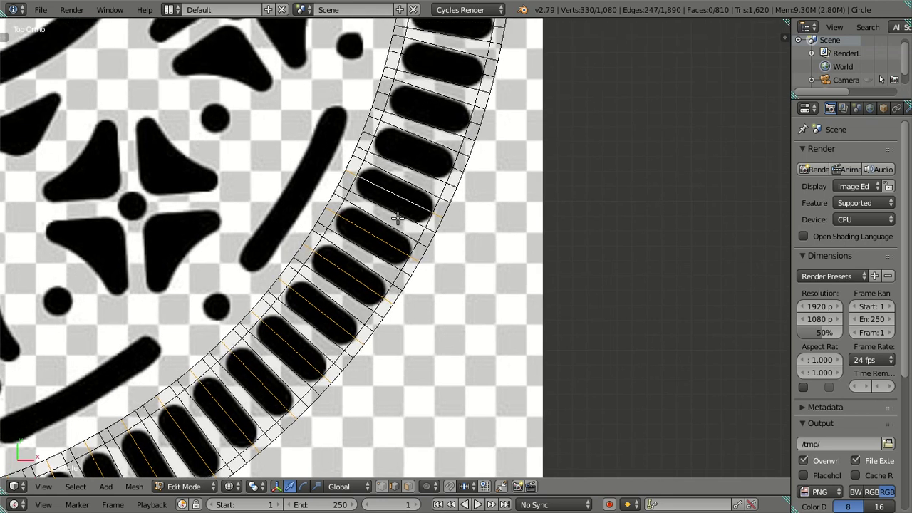
pyautogui.keyDown('alt'); pyautogui.keyDown('shift'); pyautogui.click(396, 216); pyautogui.keyUp('shift'); pyautogui.keyUp('alt')
pyautogui.keyDown('alt'); pyautogui.keyDown('shift'); pyautogui.click(398, 187); pyautogui.keyUp('shift'); pyautogui.keyUp('alt')
pyautogui.keyDown('alt'); pyautogui.keyDown('shift'); pyautogui.click(427, 141); pyautogui.keyUp('shift'); pyautogui.keyUp('alt')
pyautogui.keyDown('alt'); pyautogui.keyDown('shift'); pyautogui.click(435, 85); pyautogui.keyUp('shift'); pyautogui.keyUp('alt')
pyautogui.keyDown('shift'); pyautogui.moveTo(435, 86); pyautogui.dragTo(437, 291, button='middle'); pyautogui.keyUp('shift')
pyautogui.keyDown('alt'); pyautogui.keyDown('shift'); pyautogui.click(443, 257); pyautogui.keyUp('shift'); pyautogui.keyUp('alt')
pyautogui.keyDown('alt'); pyautogui.keyDown('shift'); pyautogui.click(449, 212); pyautogui.keyUp('shift'); pyautogui.keyUp('alt')
pyautogui.keyDown('alt'); pyautogui.keyDown('shift'); pyautogui.click(450, 169); pyautogui.keyUp('shift'); pyautogui.keyUp('alt')
# Step: Dissolve all selected middle loops, leaving 724 vertices and 542 faces
pyautogui.press('x')
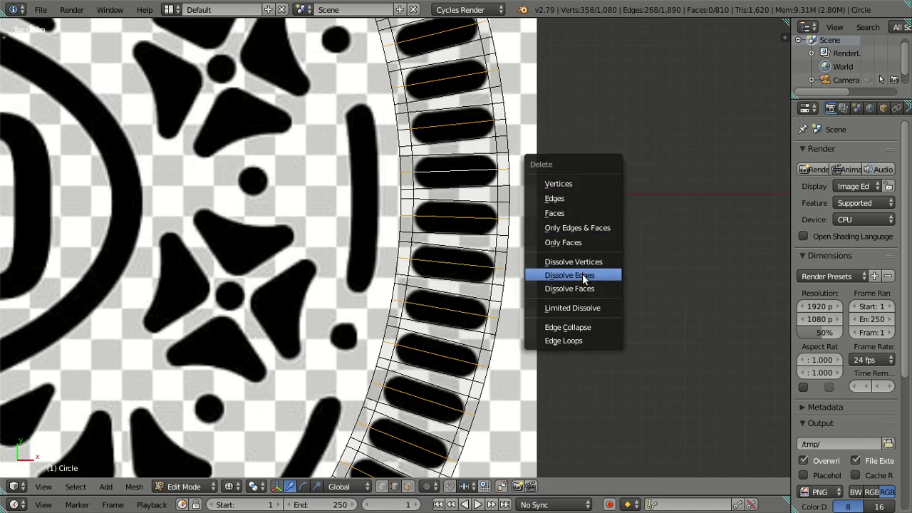
pyautogui.click(583, 278)
pyautogui.scroll(-4, 455, 239)
pyautogui.scroll(-2, 420, 241)
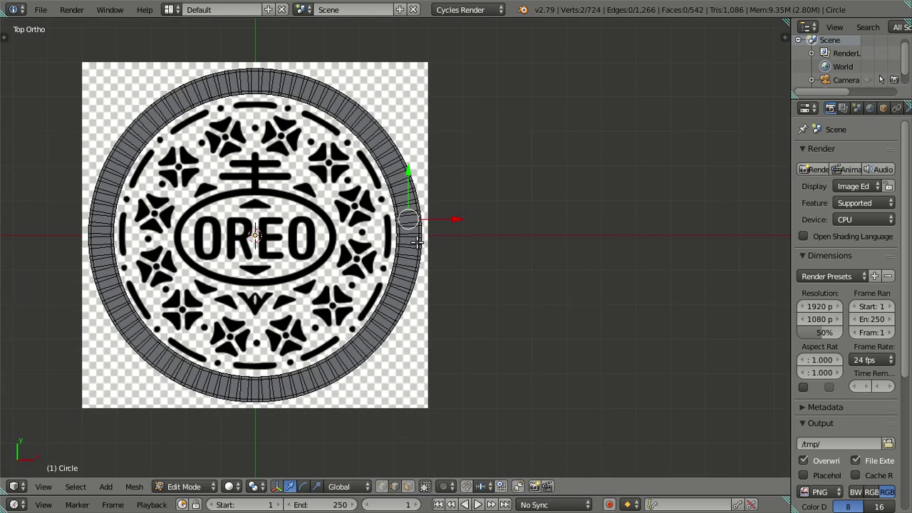
pyautogui.scroll(4, 417, 242)
# Step: Cut five evenly spaced lengthwise loops around the whole ring with Ctrl+R
pyautogui.scroll(4, 417, 243)
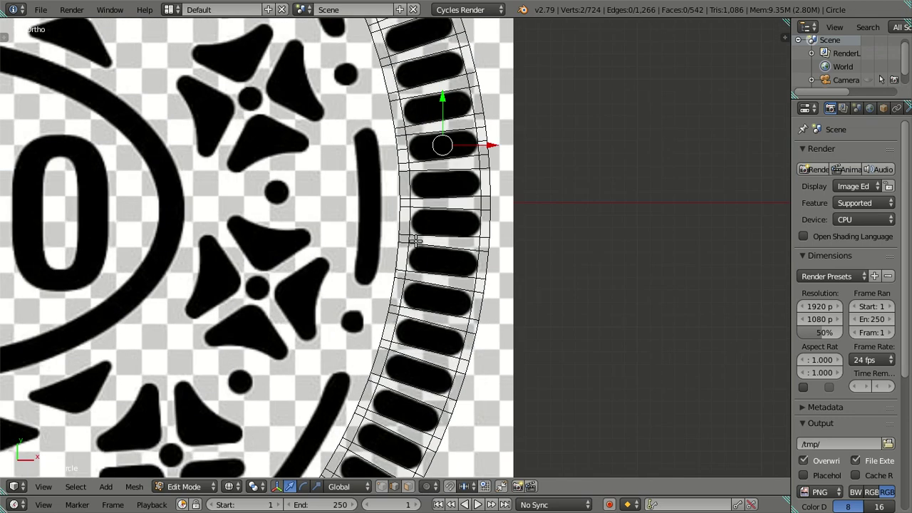
pyautogui.scroll(2, 441, 253)
pyautogui.scroll(3, 470, 271)
pyautogui.scroll(2, 428, 265)
pyautogui.scroll(1, 427, 265)
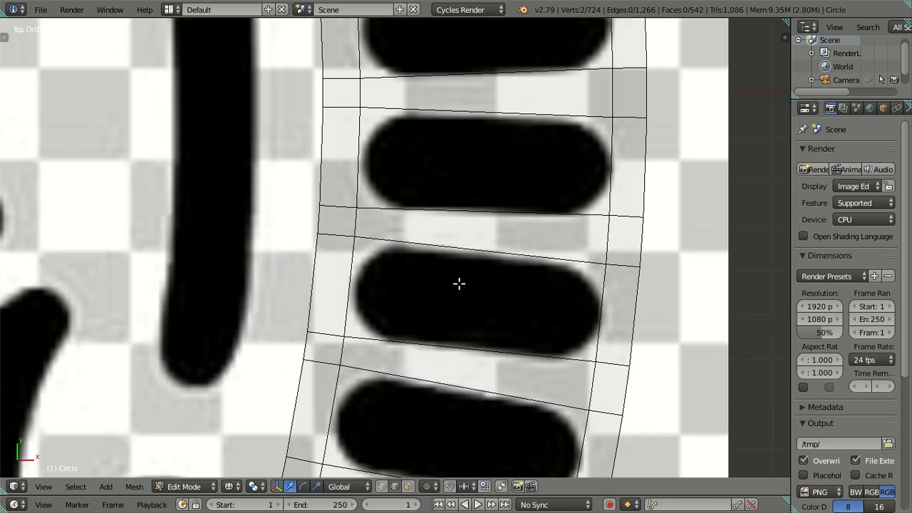
pyautogui.scroll(2, 458, 283)
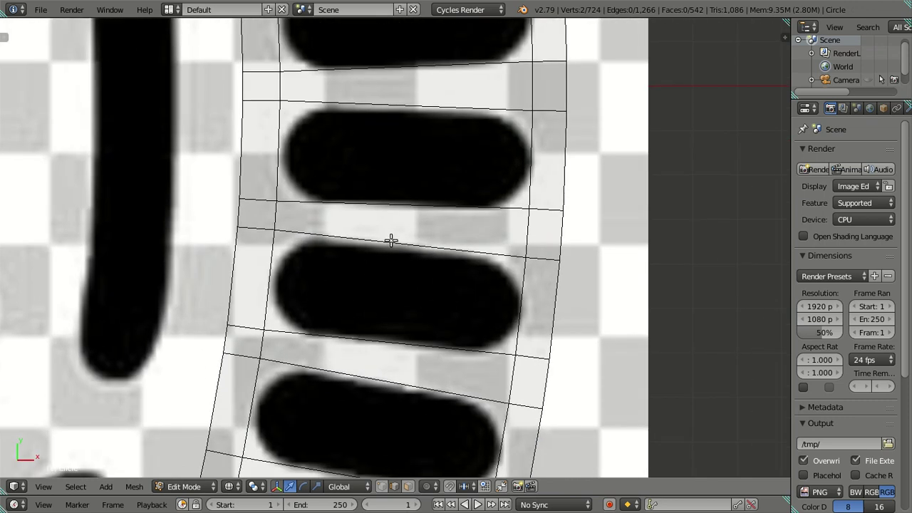
pyautogui.hotkey('ctrl', 'r')
pyautogui.scroll(1, 391, 241)
pyautogui.scroll(2, 391, 241)
pyautogui.scroll(1, 391, 241)
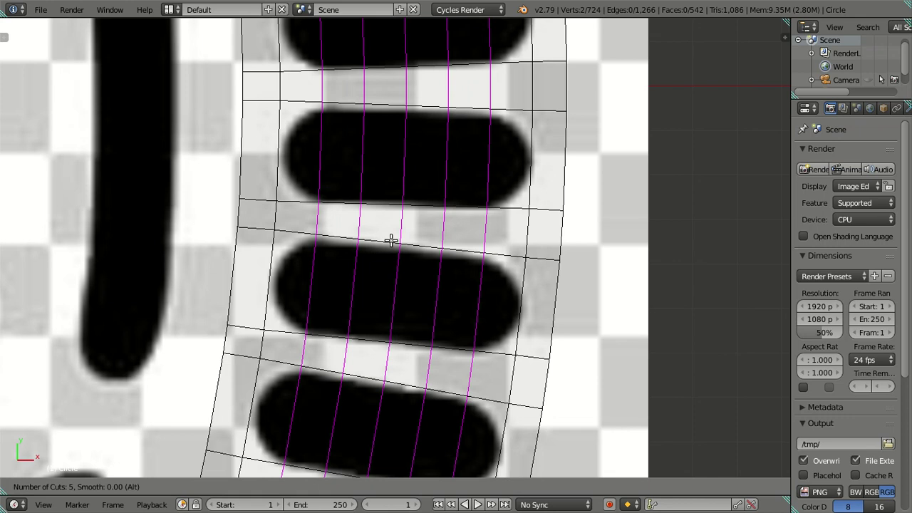
pyautogui.scroll(-1, 391, 241)
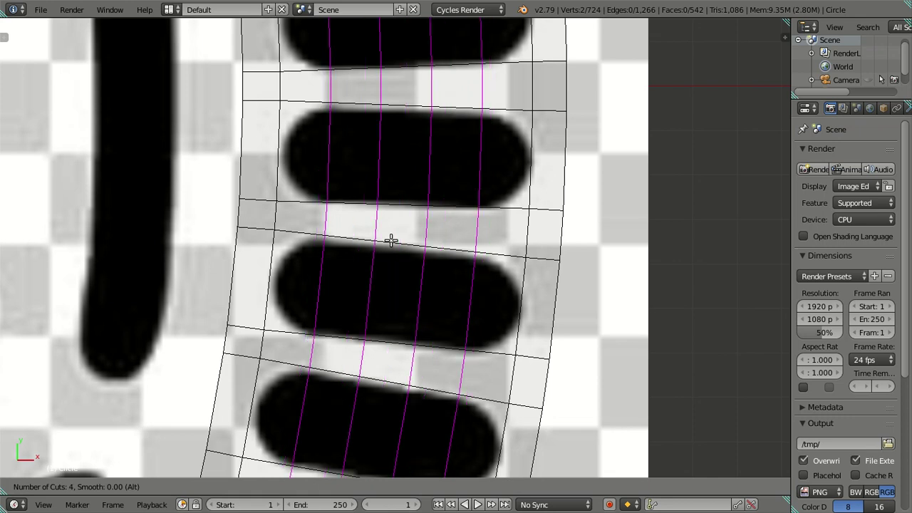
pyautogui.scroll(1, 391, 241)
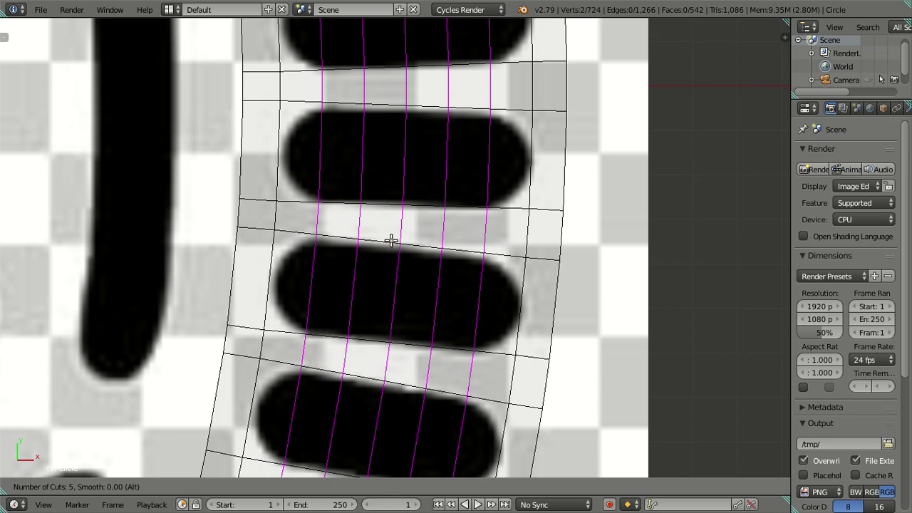
pyautogui.click(390, 240)
pyautogui.rightClick(391, 240)
# Step: Select one of the new lengthwise loops and dissolve its edges
pyautogui.keyDown('alt'); pyautogui.keyDown('shift'); pyautogui.rightClick(322, 279); pyautogui.keyUp('shift'); pyautogui.keyUp('alt')
pyautogui.keyDown('alt'); pyautogui.keyDown('shift'); pyautogui.rightClick(349, 285); pyautogui.keyUp('shift'); pyautogui.keyUp('alt')
pyautogui.keyDown('alt'); pyautogui.keyDown('shift'); pyautogui.rightClick(429, 303); pyautogui.keyUp('shift'); pyautogui.keyUp('alt')
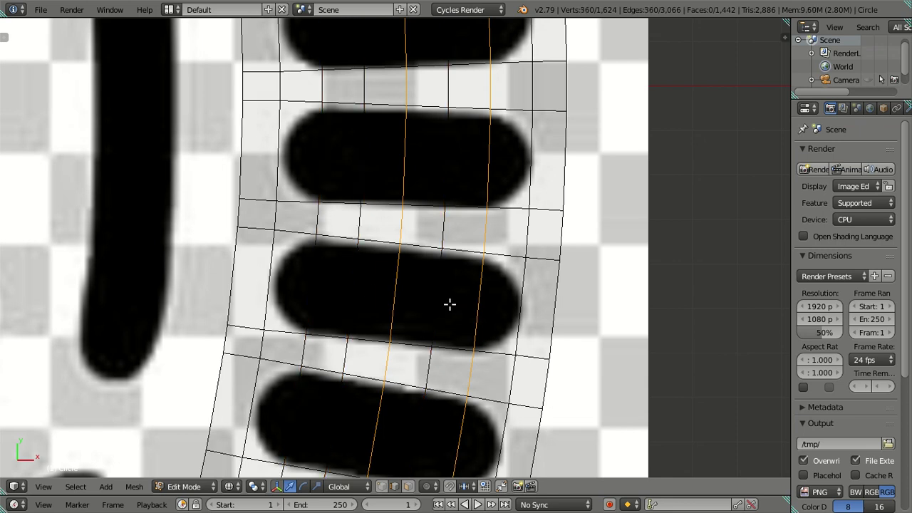
pyautogui.keyDown('alt'); pyautogui.keyDown('shift'); pyautogui.rightClick(413, 290); pyautogui.keyUp('shift'); pyautogui.keyUp('alt')
pyautogui.press('a')
pyautogui.press('a')
pyautogui.keyDown('alt'); pyautogui.rightClick(404, 288); pyautogui.keyUp('alt')
pyautogui.press('x')
pyautogui.click(415, 280)
# Step: Dissolve two more extra lengthwise loops, keeping two of the new cuts
pyautogui.scroll(-2, 385, 291)
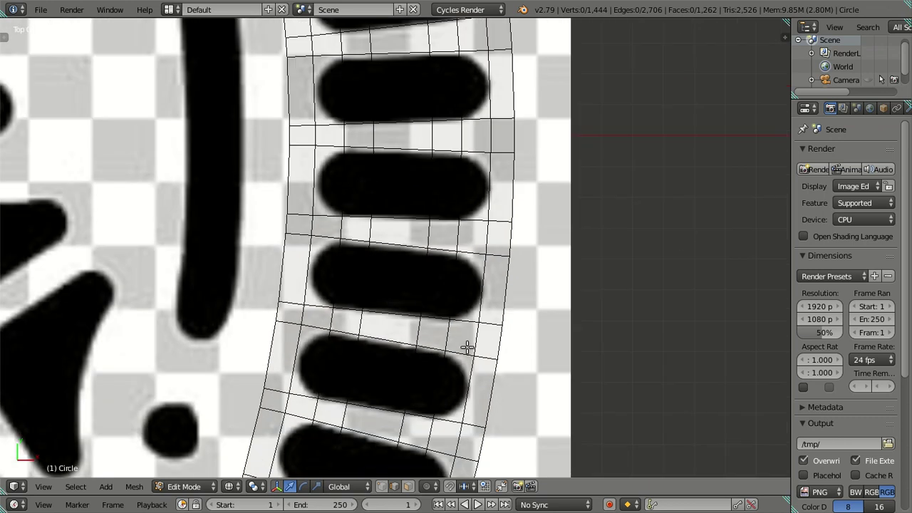
pyautogui.scroll(1, 413, 228)
pyautogui.keyDown('alt'); pyautogui.rightClick(390, 202); pyautogui.keyUp('alt')
pyautogui.keyDown('alt'); pyautogui.keyDown('shift'); pyautogui.rightClick(335, 195); pyautogui.keyUp('shift'); pyautogui.keyUp('alt')
pyautogui.press('x')
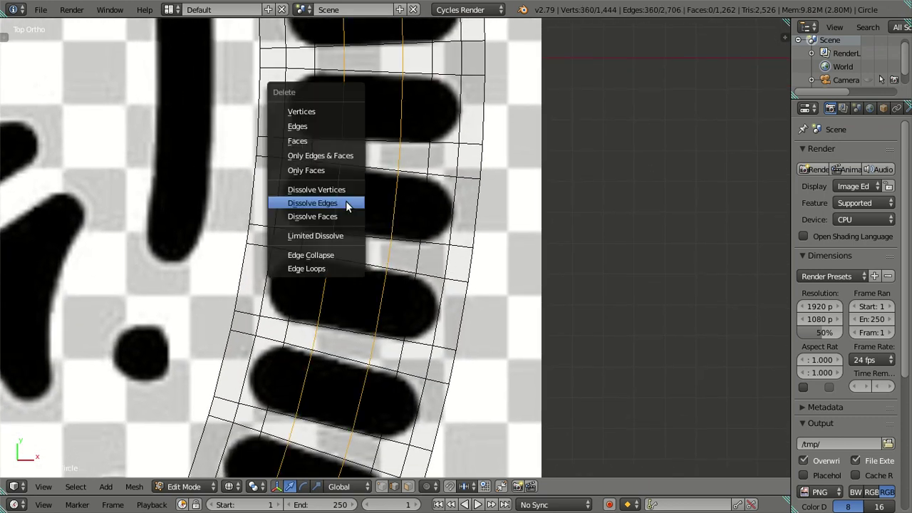
pyautogui.click(349, 205)
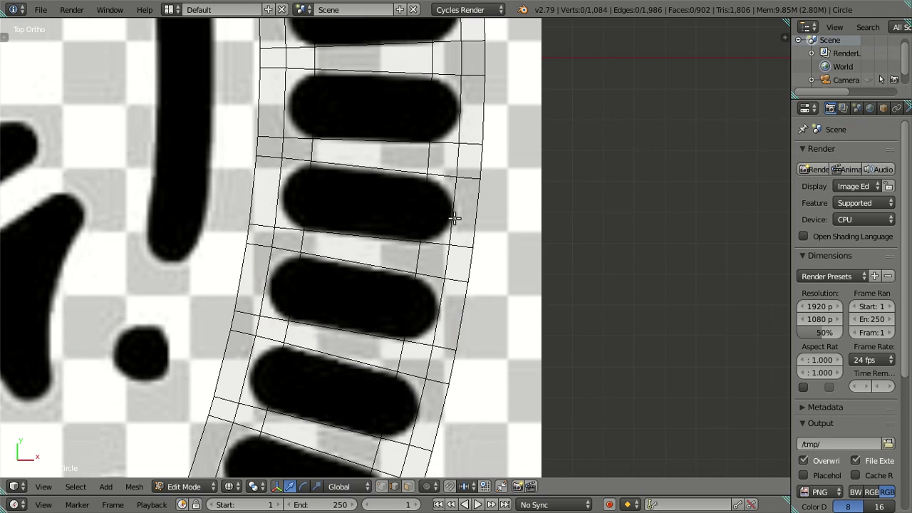
pyautogui.keyDown('shift'); pyautogui.moveTo(455, 219); pyautogui.dragTo(458, 267, button='middle'); pyautogui.keyUp('shift')
pyautogui.scroll(1, 458, 265)
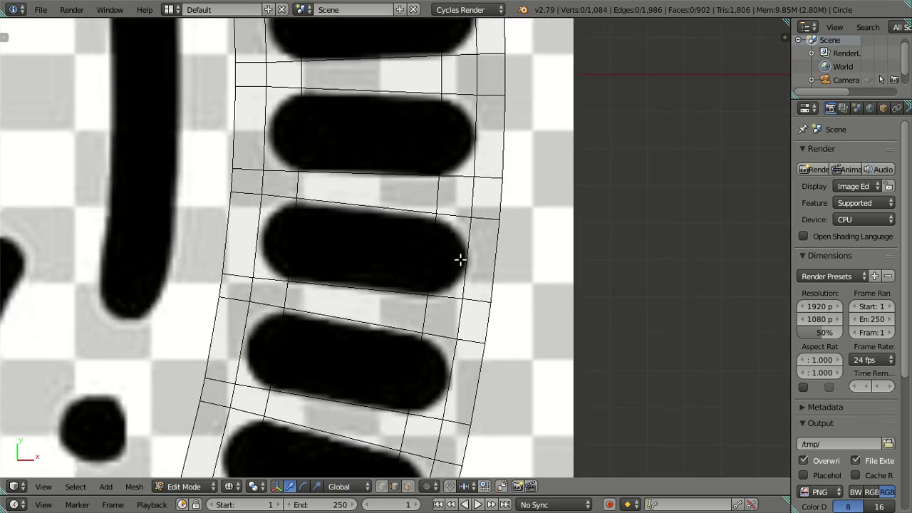
pyautogui.scroll(1, 466, 259)
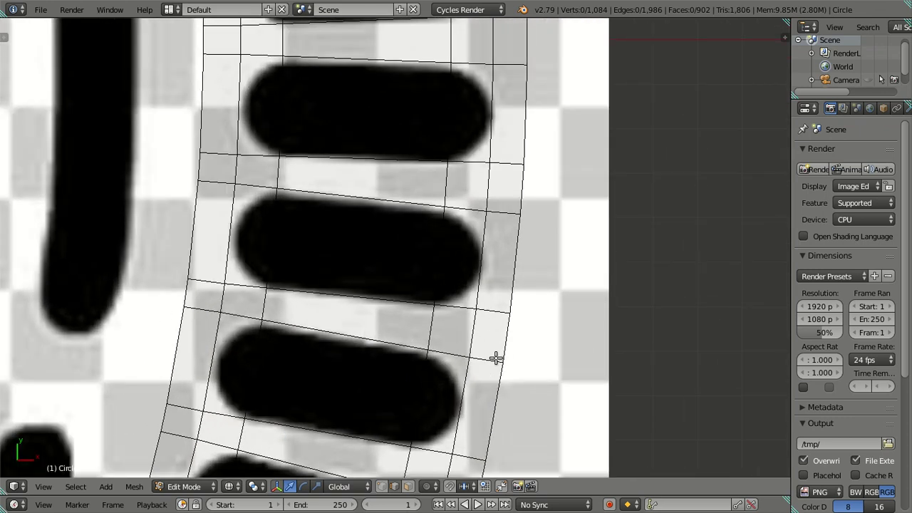
pyautogui.click(408, 486)
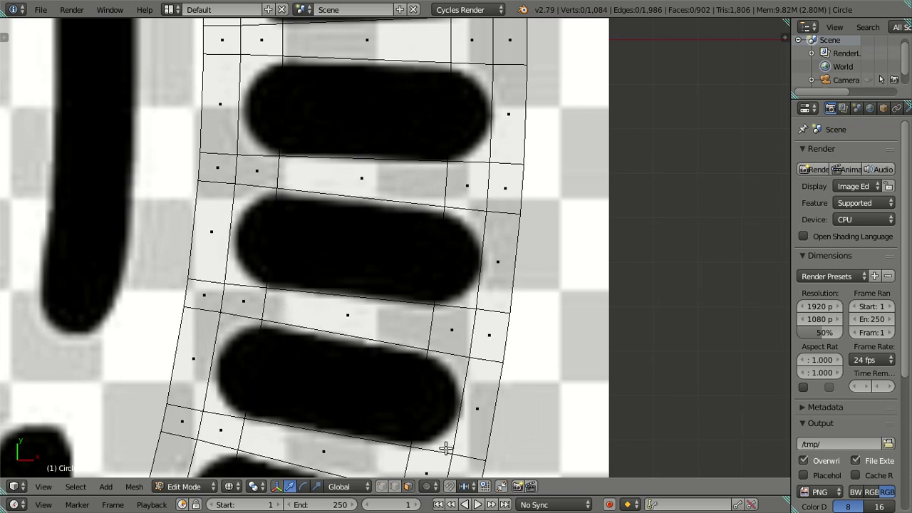
pyautogui.keyDown('alt'); pyautogui.rightClick(486, 364); pyautogui.keyUp('alt')
pyautogui.keyDown('alt'); pyautogui.keyDown('shift'); pyautogui.rightClick(209, 307); pyautogui.keyUp('shift'); pyautogui.keyUp('alt')
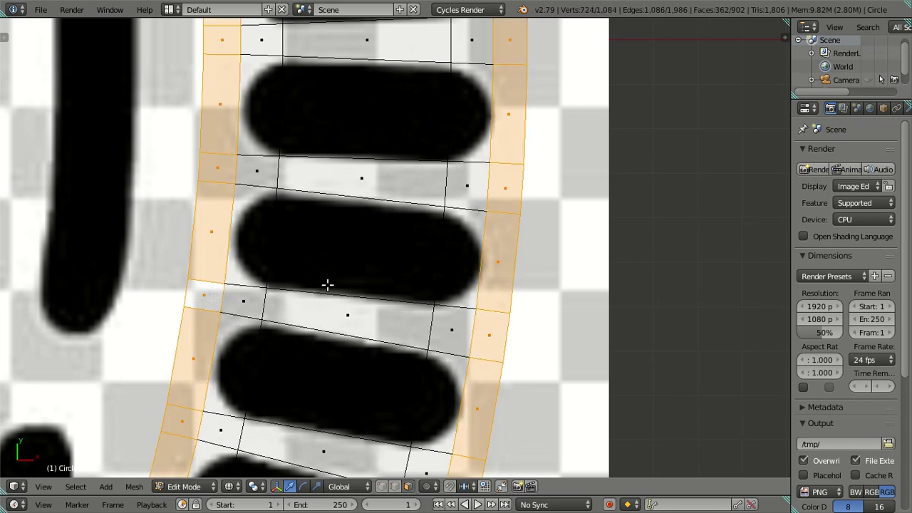
pyautogui.press('h')
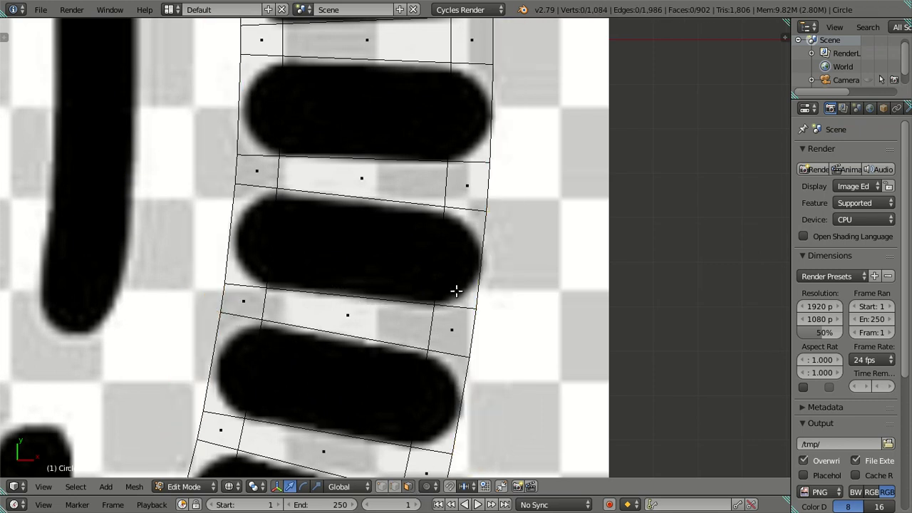
pyautogui.click(394, 486)
pyautogui.hotkey('alt', 'h')
pyautogui.press('a')
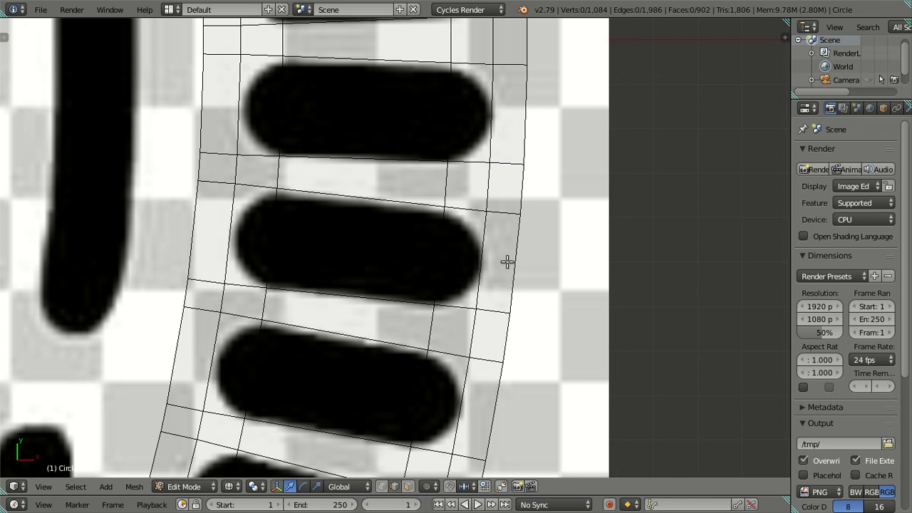
pyautogui.hotkey('ctrl', 'r')
# Step: Add two centred loop cuts through the middle stripe and select the face strip between them
pyautogui.scroll(1, 477, 260)
pyautogui.click(477, 260)
pyautogui.rightClick(477, 260)
pyautogui.scroll(1, 482, 257)
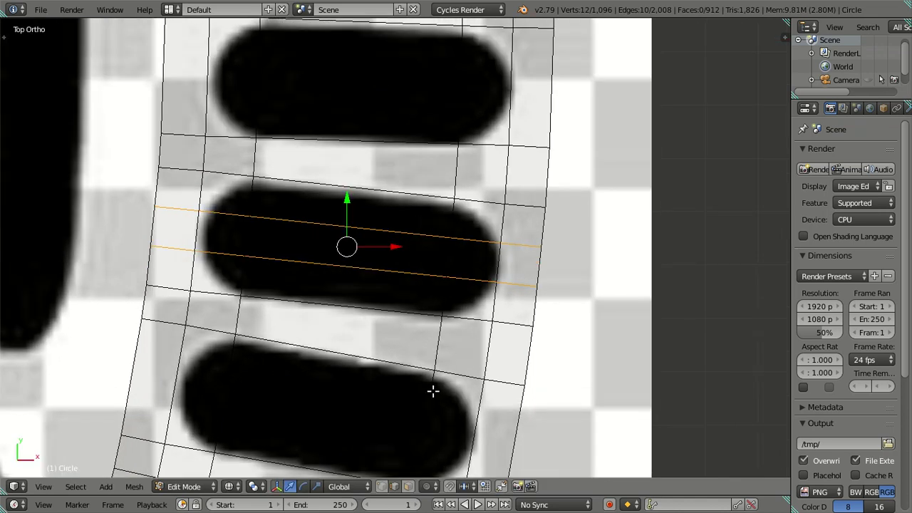
pyautogui.click(382, 485)
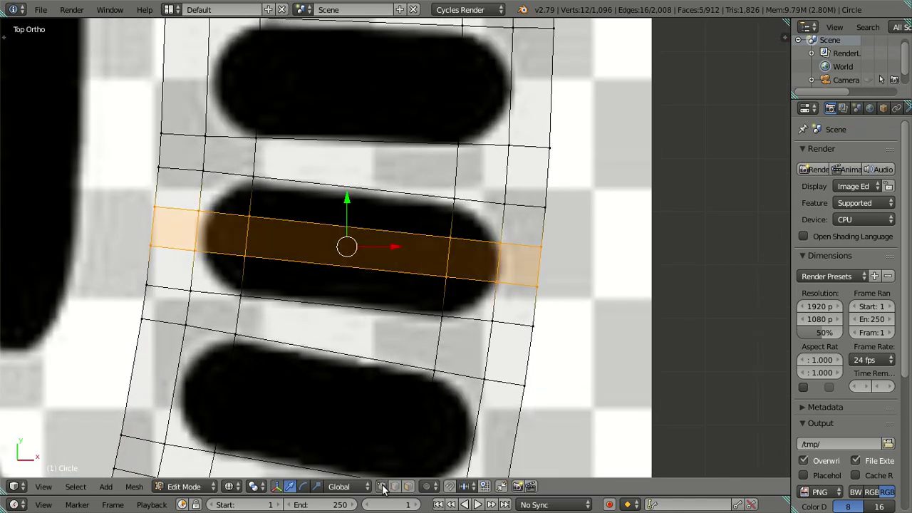
# Step: Rotate two corner vertices beside the middle stripe
pyautogui.rightClick(497, 235)
pyautogui.keyDown('shift'); pyautogui.rightClick(465, 203); pyautogui.keyUp('shift')
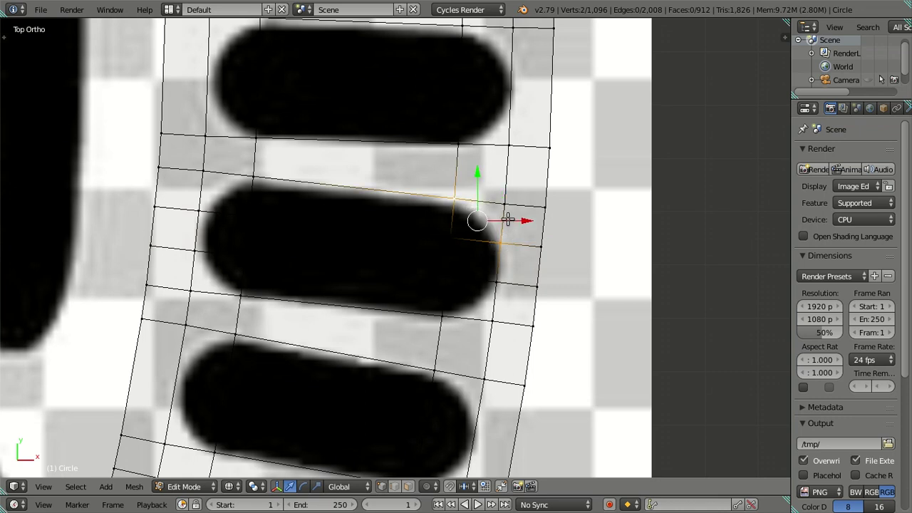
pyautogui.press('r')
pyautogui.click(502, 207)
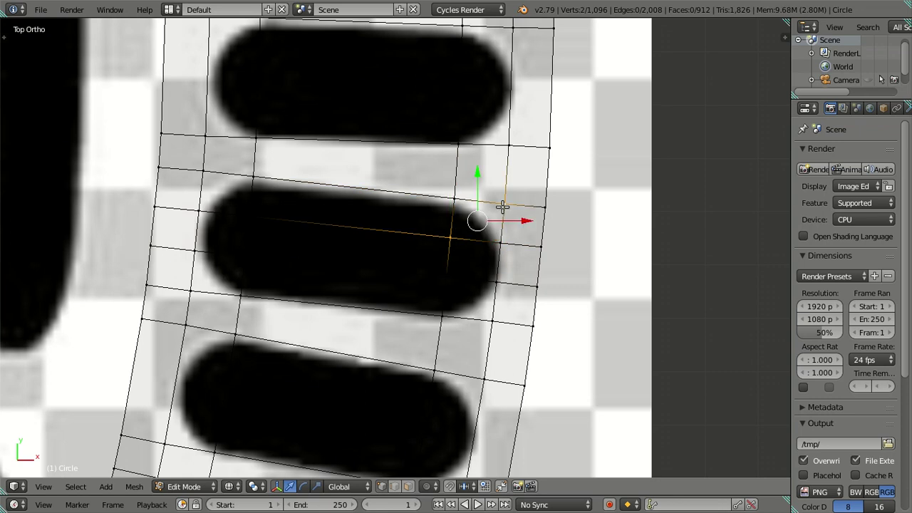
# Step: Move the 3D cursor to the selection, try snapping one corner vertex onto it, then undo and deselect
pyautogui.hotkey('shift', 's')
pyautogui.click(511, 218)
pyautogui.rightClick(504, 208)
pyautogui.hotkey('shift', 's')
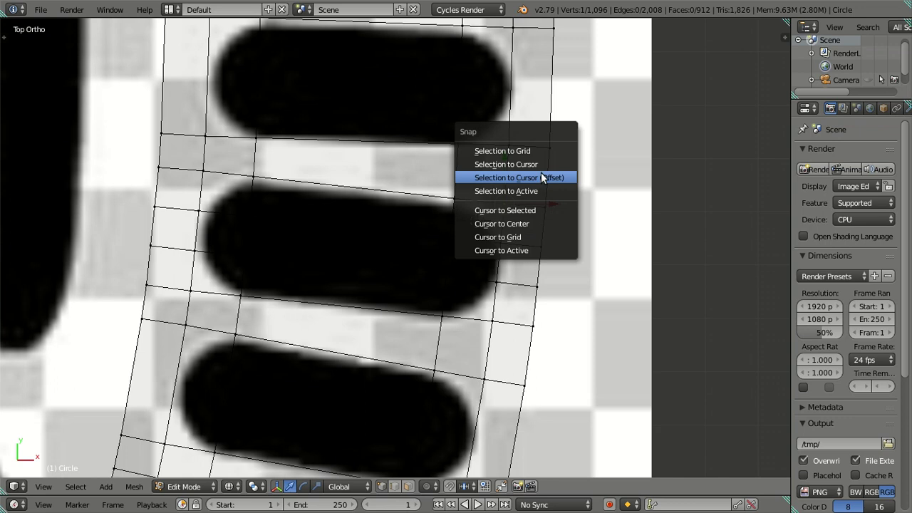
pyautogui.click(544, 178)
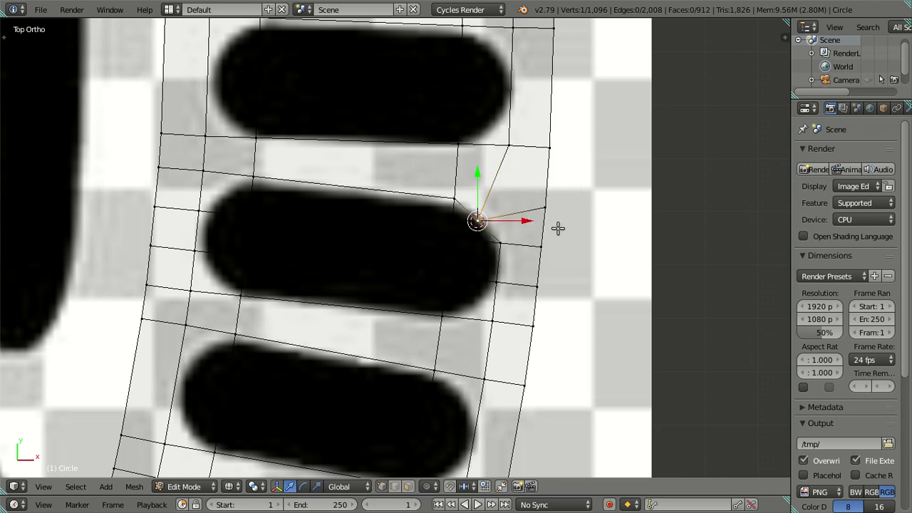
pyautogui.hotkey('ctrl', 'z')
pyautogui.press('a')
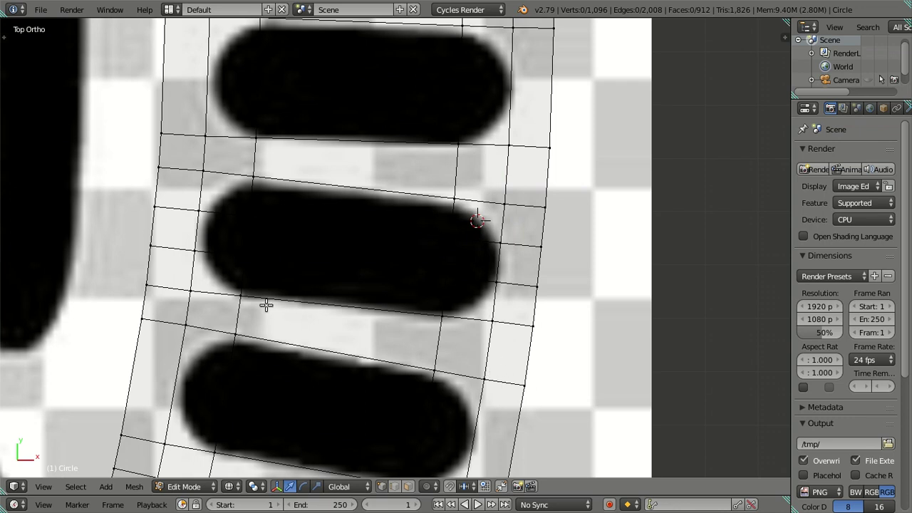
# Step: Scale the four corner vertices around the middle stripe inward to 0.8
pyautogui.rightClick(199, 284)
pyautogui.keyDown('shift'); pyautogui.rightClick(204, 175); pyautogui.keyUp('shift')
pyautogui.keyDown('shift'); pyautogui.rightClick(499, 205); pyautogui.keyUp('shift')
pyautogui.keyDown('shift'); pyautogui.rightClick(493, 318); pyautogui.keyUp('shift')
pyautogui.press('s')
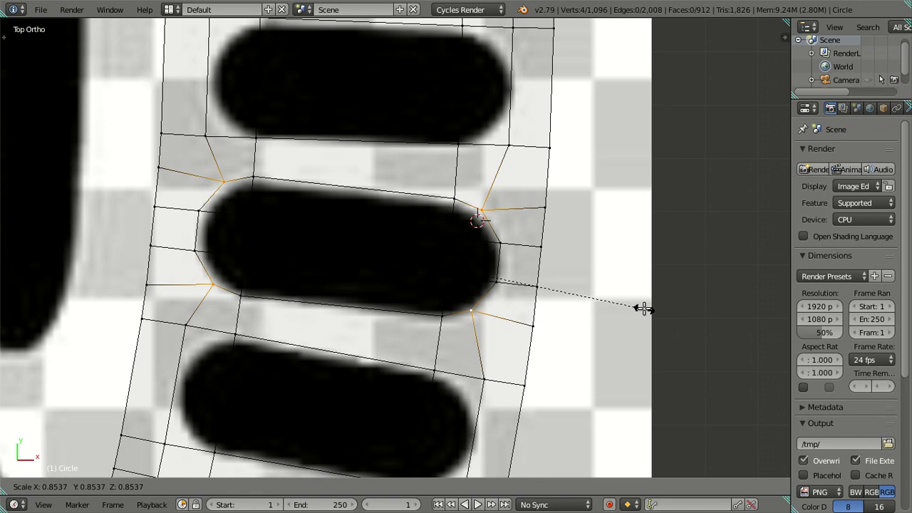
pyautogui.write('.85')
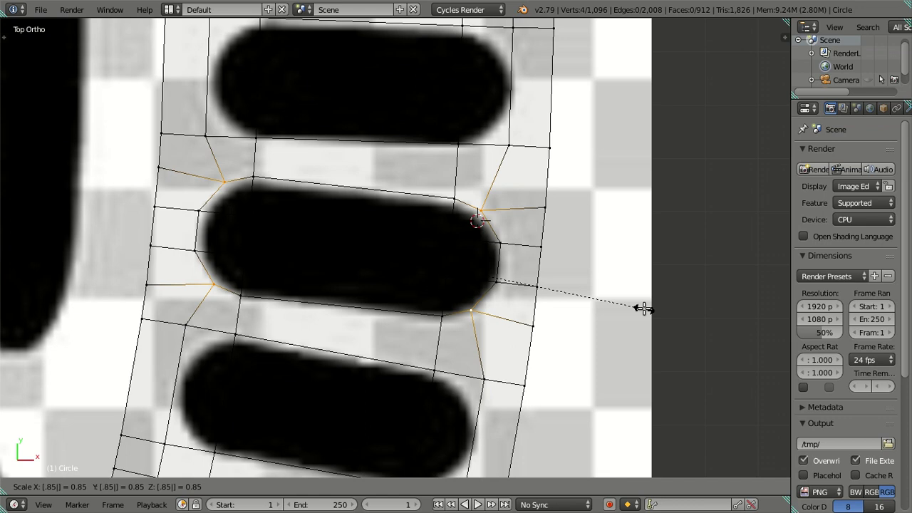
pyautogui.press('Return')
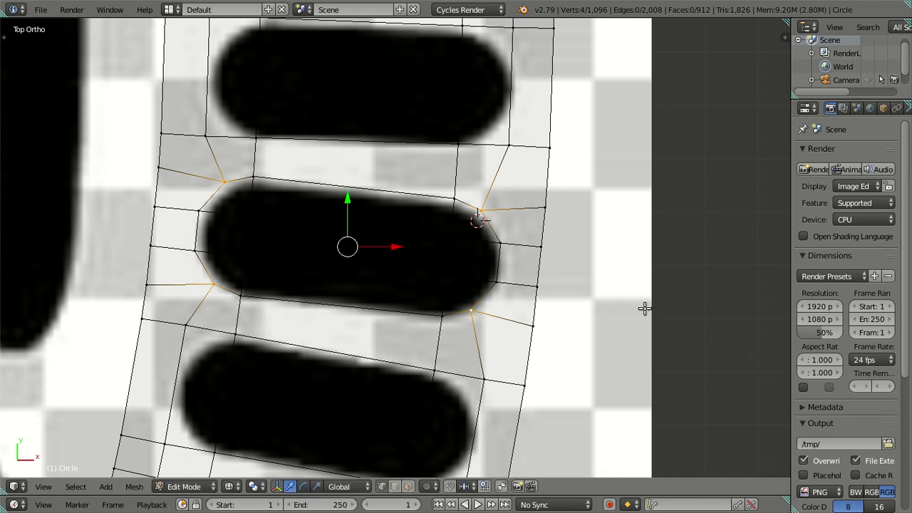
pyautogui.hotkey('ctrl', 'z')
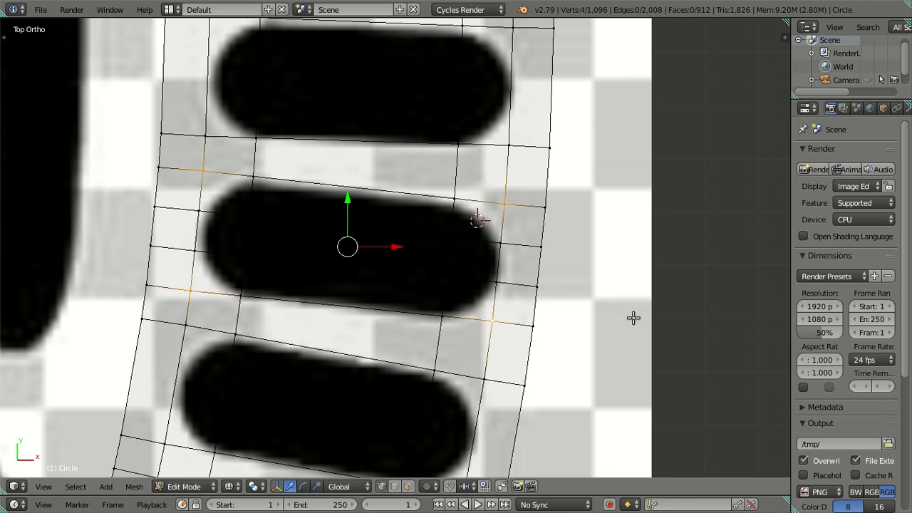
pyautogui.press('s')
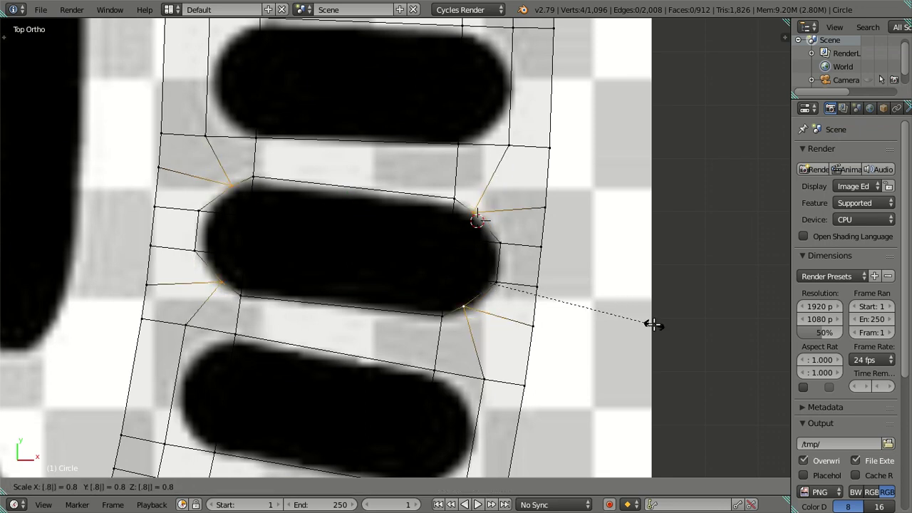
pyautogui.press('Return')
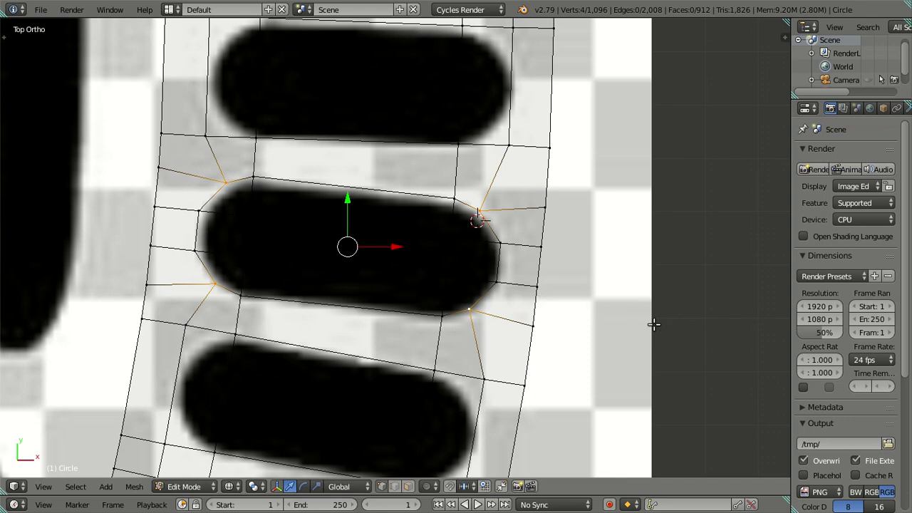
# Step: Select the two top-edge vertices of the middle stripe and begin scaling them inward
pyautogui.rightClick(448, 197)
pyautogui.keyDown('shift'); pyautogui.rightClick(432, 319); pyautogui.keyUp('shift')
pyautogui.keyDown('shift'); pyautogui.rightClick(239, 295); pyautogui.keyUp('shift')
pyautogui.keyDown('shift'); pyautogui.rightClick(251, 178); pyautogui.keyUp('shift')
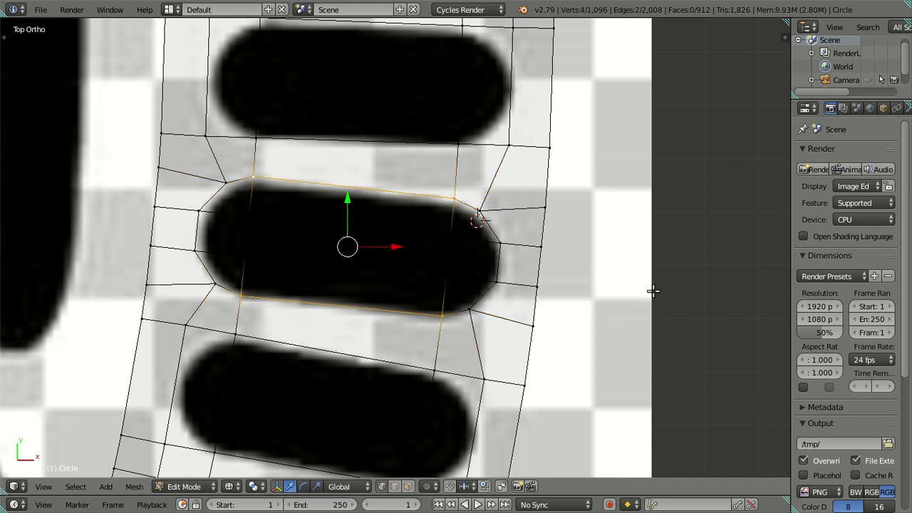
pyautogui.rightClick(453, 199)
pyautogui.keyDown('shift'); pyautogui.rightClick(252, 179); pyautogui.keyUp('shift')
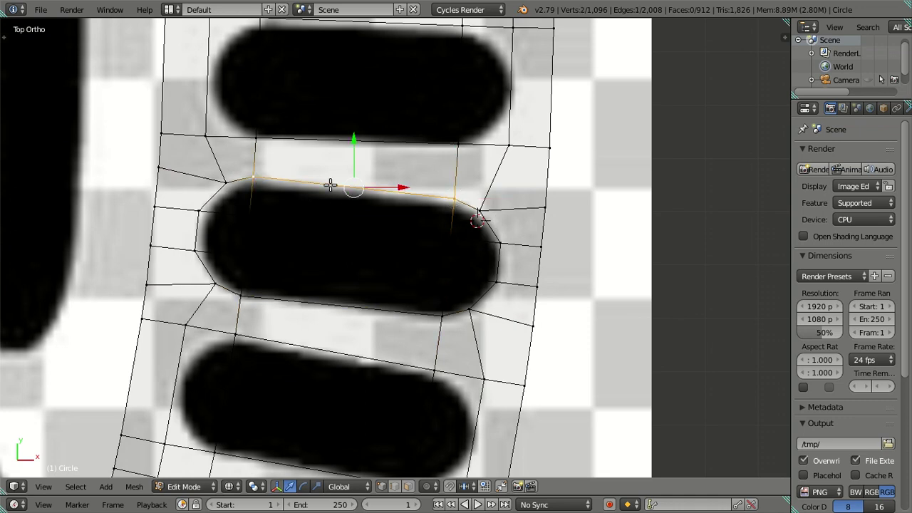
pyautogui.press('s')
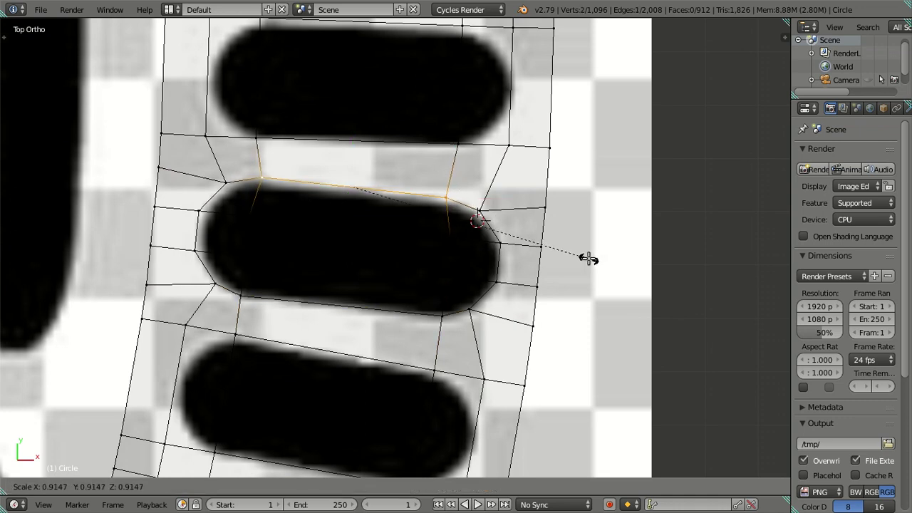
# Step: Confirm the top-edge scale of about 0.91 and deselect all vertices
pyautogui.click(585, 258)
pyautogui.hotkey('alt', 'z')
pyautogui.hotkey('alt', 'z')
pyautogui.hotkey('alt', 'z')
pyautogui.press('a')
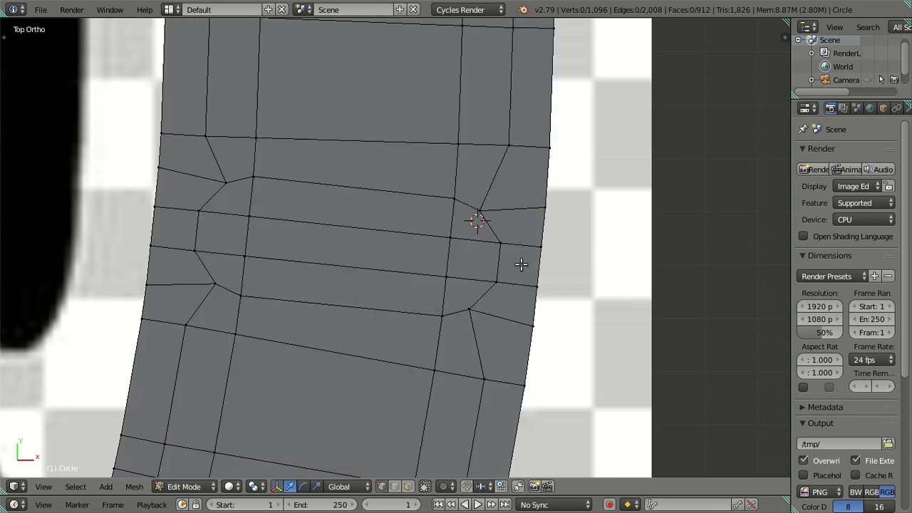
pyautogui.hotkey('alt', 'z')
pyautogui.scroll(-4, 378, 264)
pyautogui.scroll(1, 430, 219)
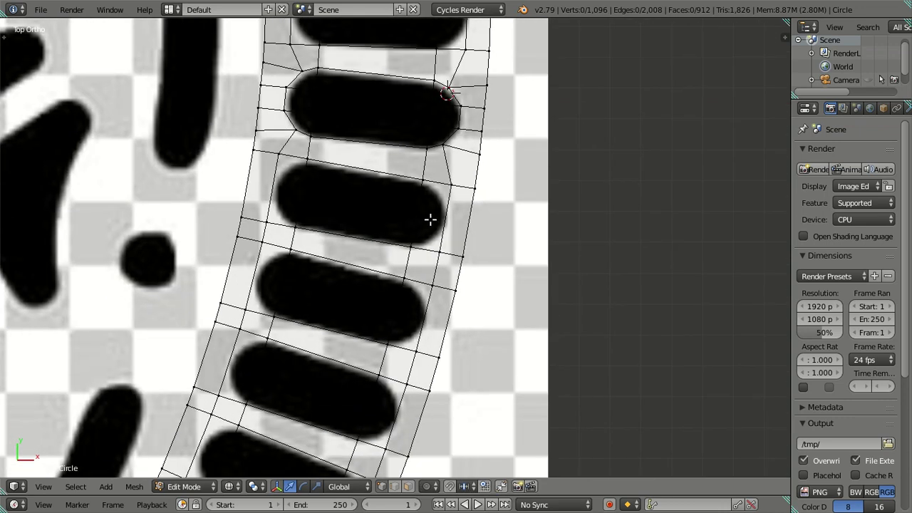
# Step: Loop-cut across the next stripe down and scale its four corner vertices to 0.8
pyautogui.hotkey('ctrl', 'r')
pyautogui.click(441, 223)
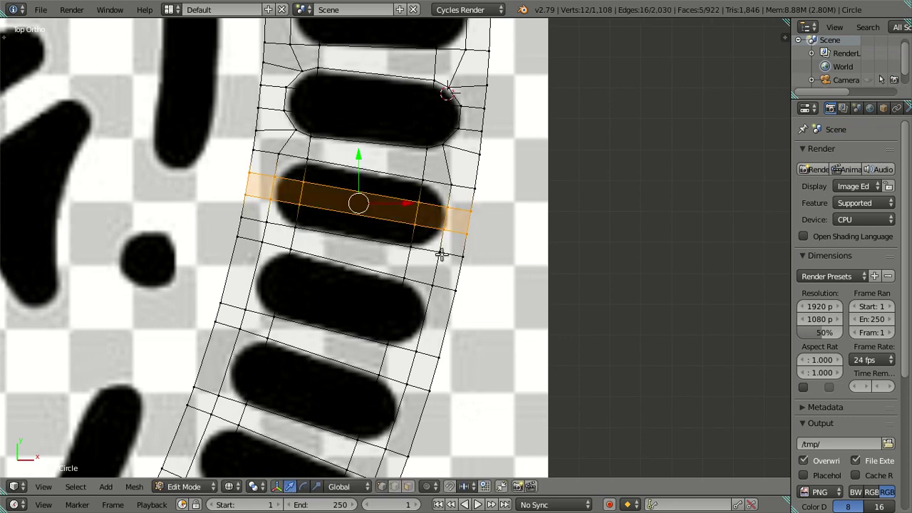
pyautogui.rightClick(437, 254)
pyautogui.keyDown('shift'); pyautogui.rightClick(449, 185); pyautogui.keyUp('shift')
pyautogui.keyDown('shift'); pyautogui.rightClick(278, 154); pyautogui.keyUp('shift')
pyautogui.keyDown('shift'); pyautogui.rightClick(265, 223); pyautogui.keyUp('shift')
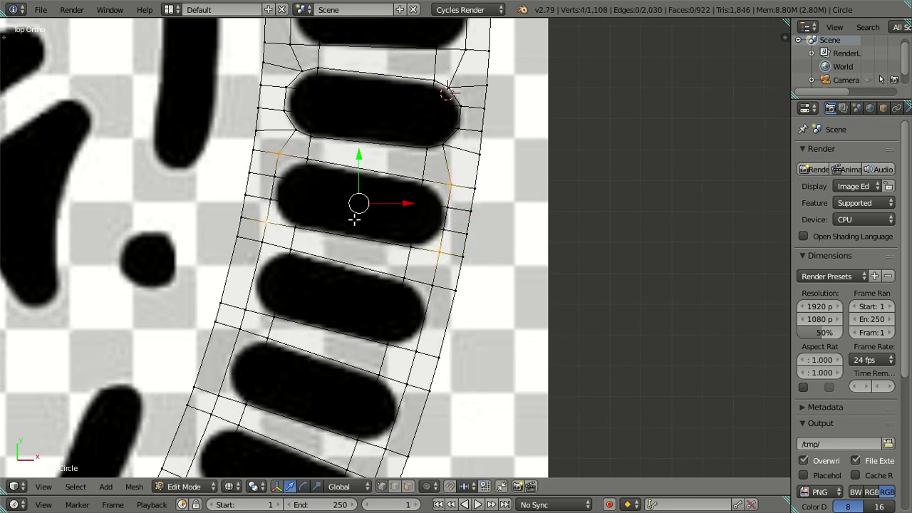
pyautogui.hotkey('shift', 's')
pyautogui.scroll(2, 377, 217)
pyautogui.write('s.')
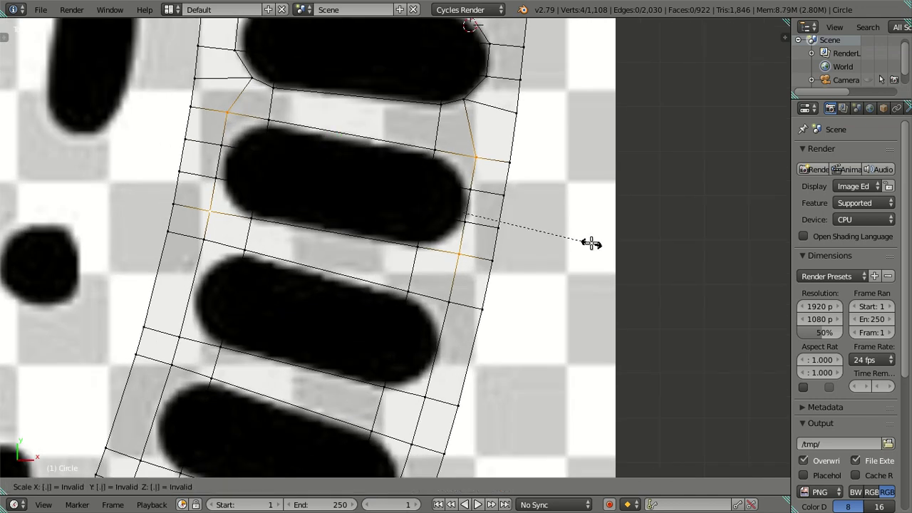
pyautogui.write('84')
pyautogui.press('Return')
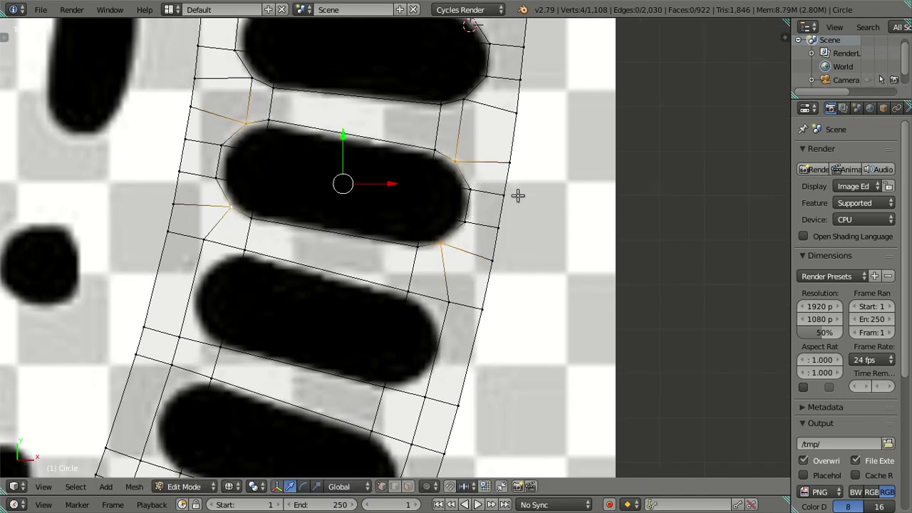
# Step: Pan along the ring and show the mesh in solid grey shading
pyautogui.scroll(1, 432, 204)
pyautogui.keyDown('shift'); pyautogui.moveTo(433, 205); pyautogui.dragTo(466, 247, button='middle'); pyautogui.keyUp('shift')
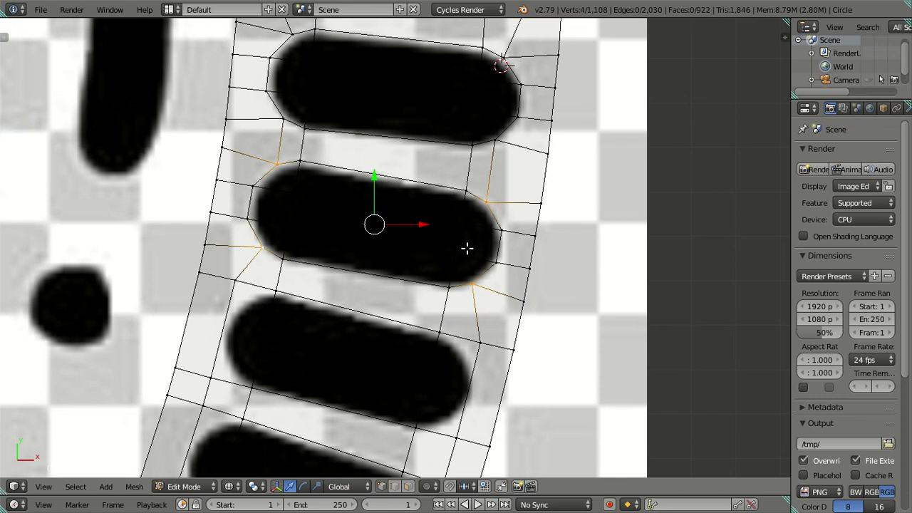
pyautogui.scroll(-1, 457, 247)
pyautogui.scroll(-1, 491, 210)
pyautogui.press('z')
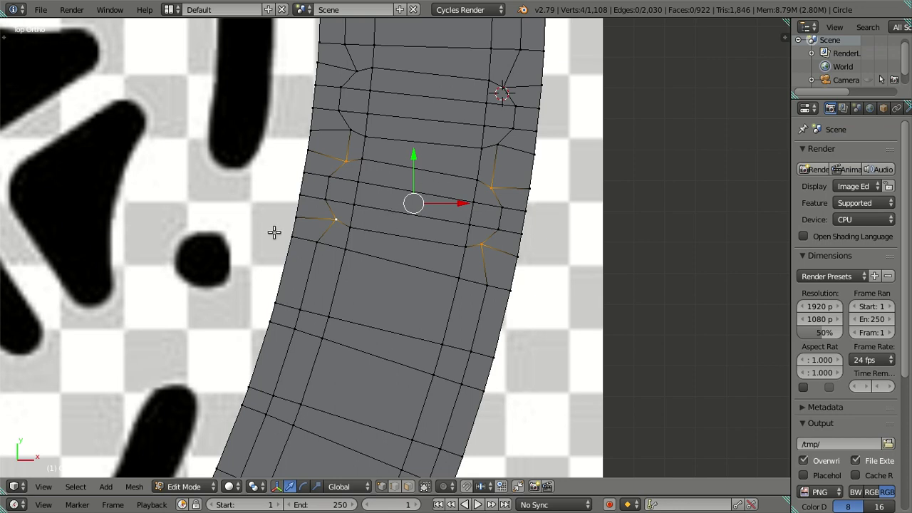
# Step: Add two centred edge loops across the third pill and select its four corner vertices
pyautogui.press('z')
pyautogui.scroll(2, 399, 299)
pyautogui.keyDown('shift'); pyautogui.moveTo(511, 332); pyautogui.dragTo(511, 287, button='middle'); pyautogui.keyUp('shift')
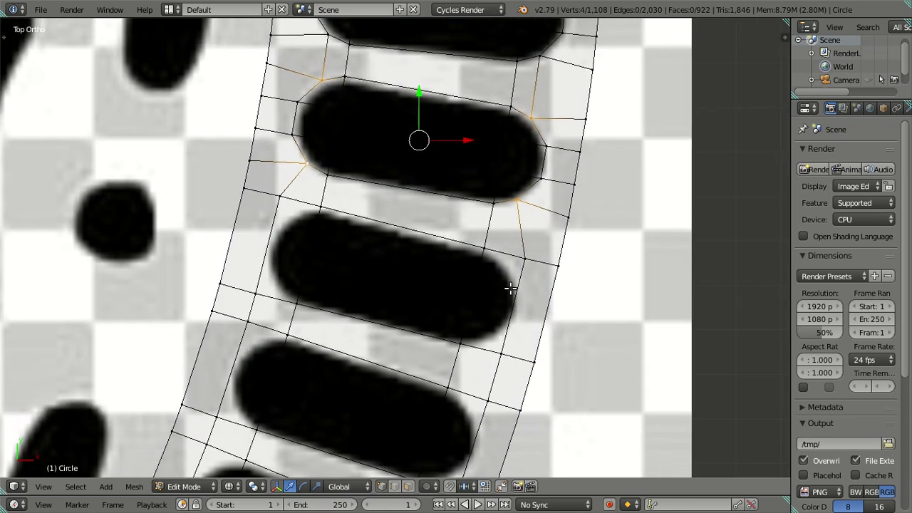
pyautogui.hotkey('ctrl', 'r')
pyautogui.scroll(1, 509, 301)
pyautogui.click(509, 300)
pyautogui.rightClick(509, 300)
pyautogui.rightClick(520, 257)
pyautogui.keyDown('shift'); pyautogui.rightClick(497, 350); pyautogui.keyUp('shift')
pyautogui.keyDown('shift'); pyautogui.rightClick(244, 286); pyautogui.keyUp('shift')
pyautogui.keyDown('shift'); pyautogui.rightClick(273, 179); pyautogui.keyUp('shift')
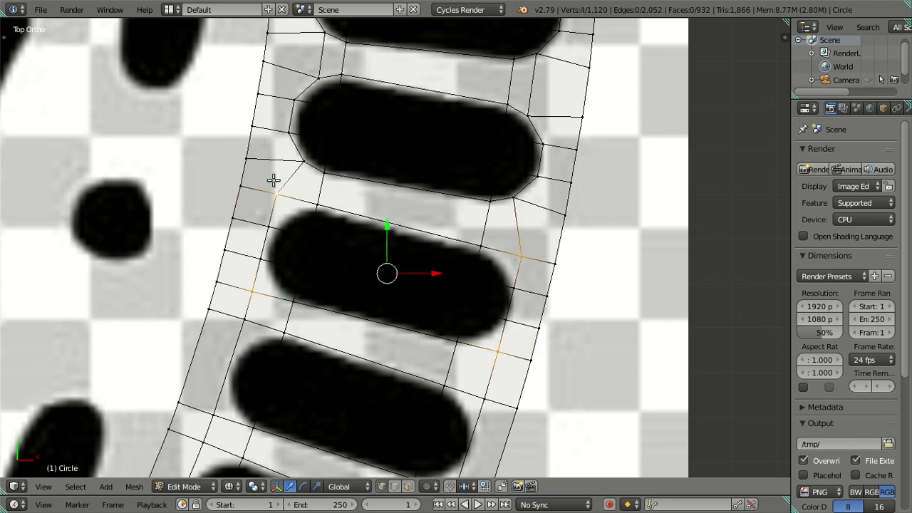
pyautogui.scroll(-4, 278, 228)
pyautogui.scroll(1, 417, 230)
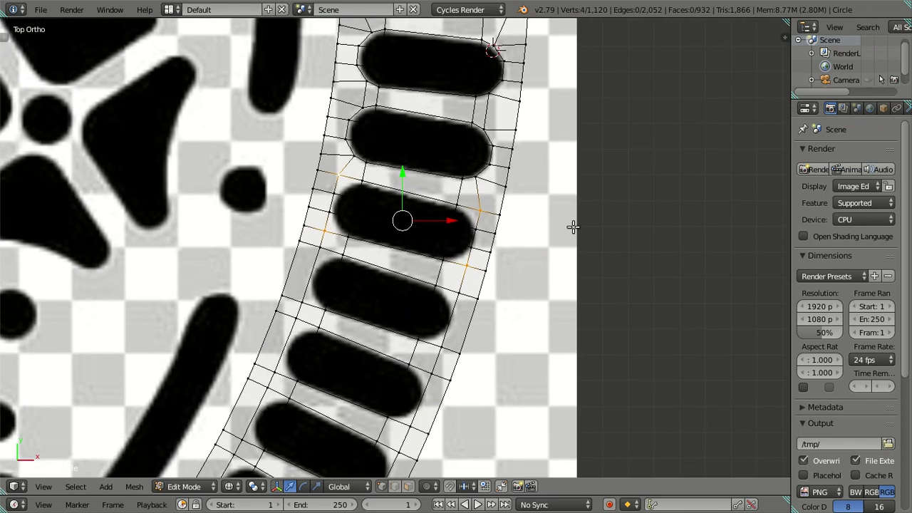
# Step: Return the mesh to solid shading and hide the Oreo reference background image
pyautogui.hotkey('alt', 'z')
pyautogui.hotkey('alt', 'z')
pyautogui.hotkey('alt', 'z')
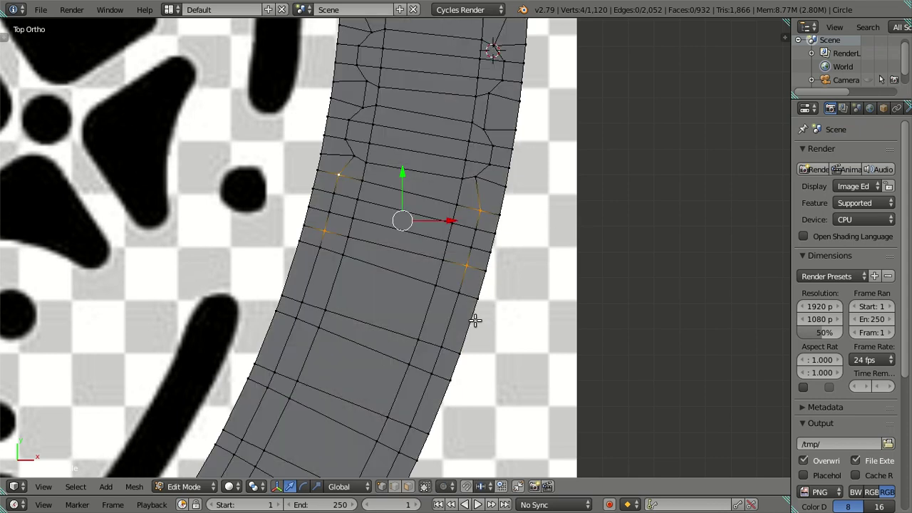
pyautogui.press('n')
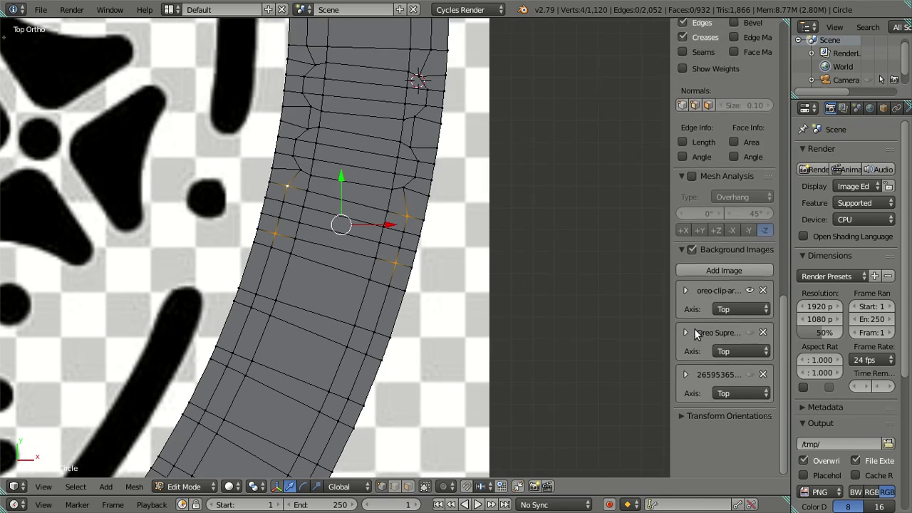
pyautogui.click(750, 300)
pyautogui.press('n')
pyautogui.scroll(2, 456, 275)
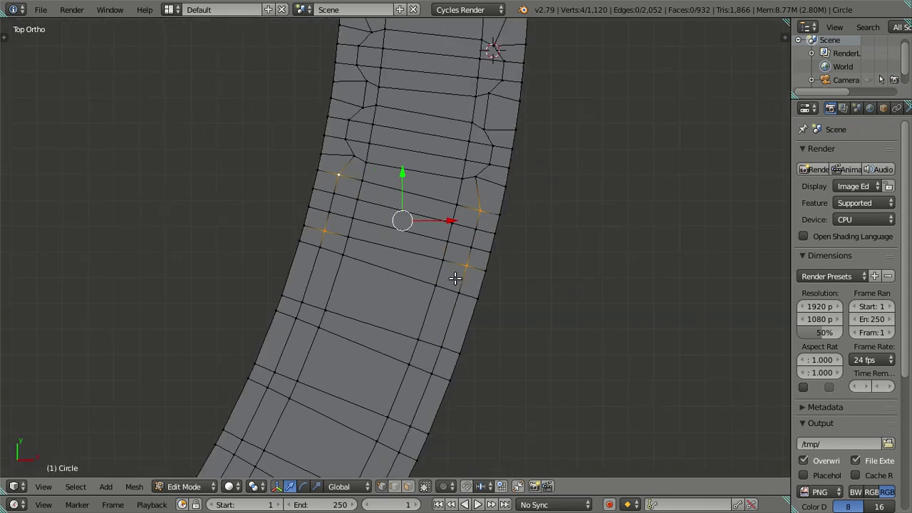
pyautogui.scroll(1, 531, 268)
# Step: Shrink the selected corners to 0.8, then cut the next loop and scale its corners by 0.85
pyautogui.write('s.8')
pyautogui.press('Return')
pyautogui.hotkey('ctrl', 'r')
pyautogui.click(469, 347)
pyautogui.rightClick(464, 387)
pyautogui.keyDown('shift'); pyautogui.rightClick(478, 319); pyautogui.keyUp('shift')
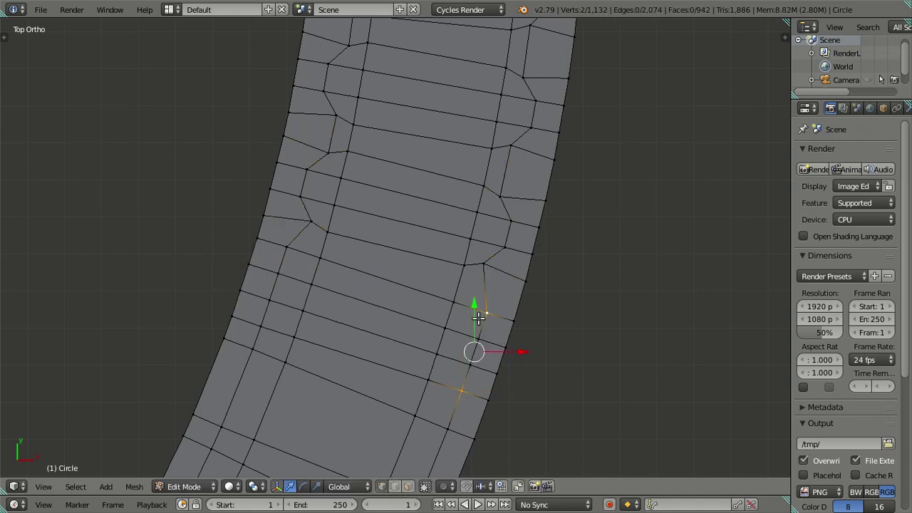
pyautogui.keyDown('shift'); pyautogui.rightClick(286, 248); pyautogui.keyUp('shift')
pyautogui.keyDown('shift'); pyautogui.rightClick(251, 335); pyautogui.keyUp('shift')
pyautogui.scroll(-3, 257, 329)
pyautogui.keyDown('shift'); pyautogui.moveTo(348, 311); pyautogui.dragTo(414, 209, button='middle'); pyautogui.keyUp('shift')
pyautogui.write('s.85')
pyautogui.press('Return')
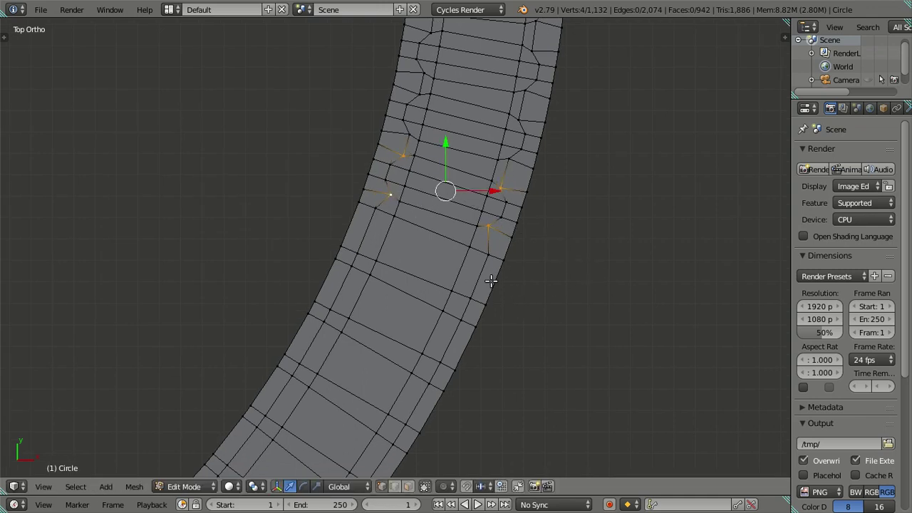
# Step: Cut the next loop and pull its four corner vertices in to 0.85
pyautogui.hotkey('ctrl', 'r')
pyautogui.click(474, 288)
pyautogui.rightClick(470, 297)
pyautogui.keyDown('shift'); pyautogui.rightClick(487, 253); pyautogui.keyUp('shift')
pyautogui.keyDown('shift'); pyautogui.rightClick(375, 208); pyautogui.keyUp('shift')
pyautogui.keyDown('shift'); pyautogui.rightClick(358, 250); pyautogui.keyUp('shift')
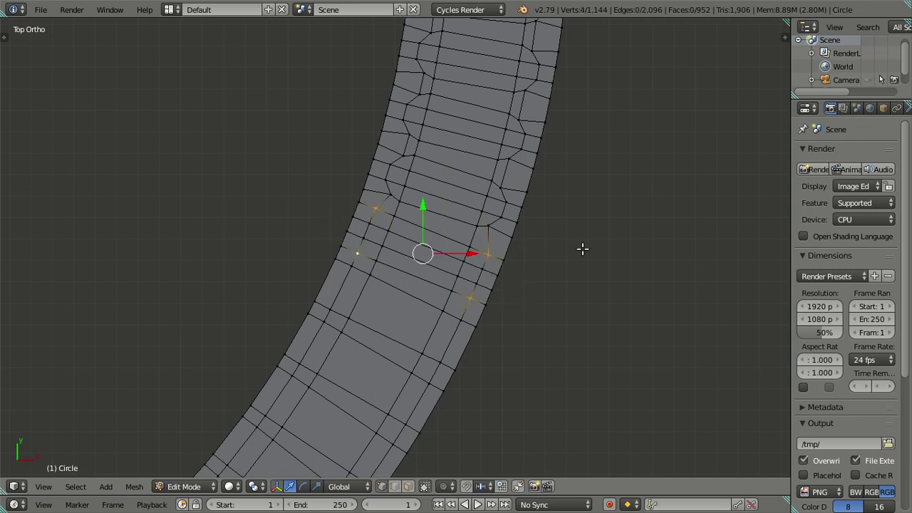
pyautogui.write('s.85')
pyautogui.press('Return')
# Step: Add another loop further along the ring, scaling its four corners by 0.85
pyautogui.hotkey('ctrl', 'r')
pyautogui.click(445, 342)
pyautogui.rightClick(440, 357)
pyautogui.keyDown('shift'); pyautogui.rightClick(461, 319); pyautogui.keyUp('shift')
pyautogui.keyDown('shift'); pyautogui.rightClick(350, 266); pyautogui.keyUp('shift')
pyautogui.keyDown('shift'); pyautogui.rightClick(330, 309); pyautogui.keyUp('shift')
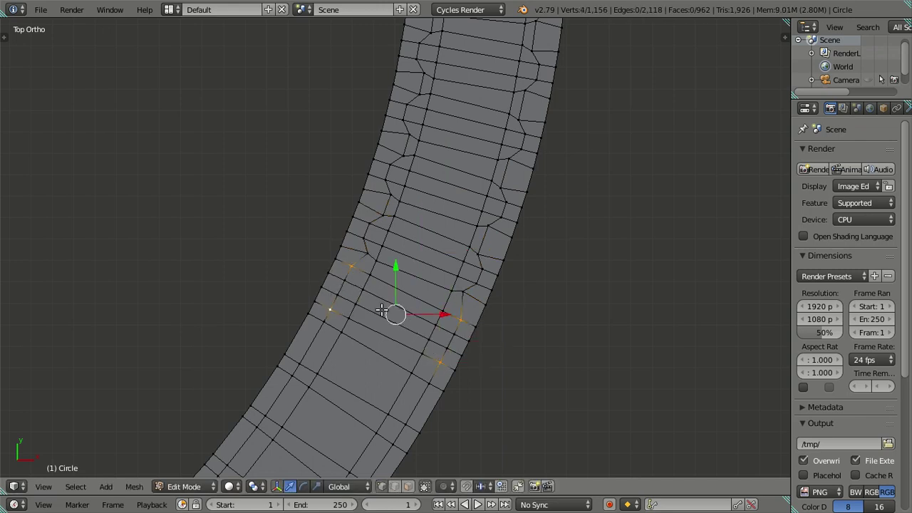
pyautogui.write('s.85')
pyautogui.press('Return')
# Step: Cut the following loop, shrink its four corners to 0.8, then deselect everything
pyautogui.keyDown('shift'); pyautogui.moveTo(438, 404); pyautogui.dragTo(457, 267, button='middle'); pyautogui.keyUp('shift')
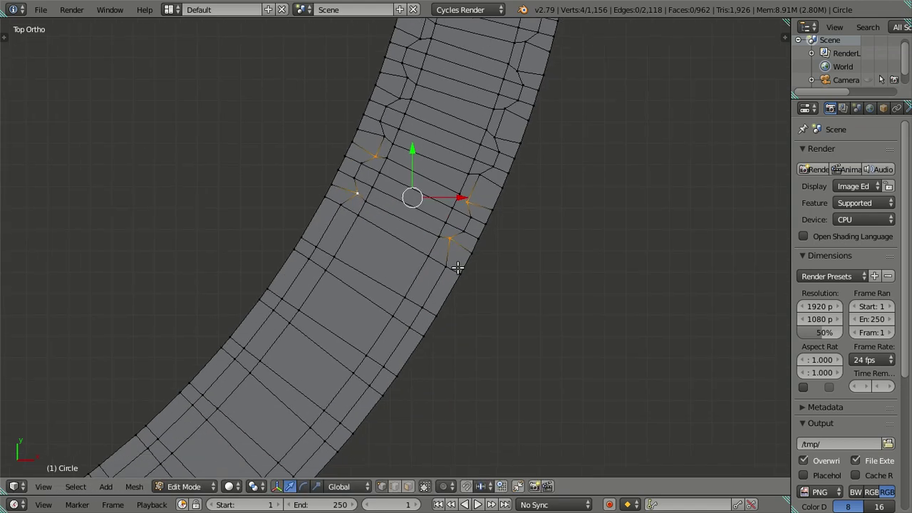
pyautogui.hotkey('ctrl', 'r')
pyautogui.click(443, 279)
pyautogui.click(434, 279)
pyautogui.rightClick(422, 298)
pyautogui.keyDown('shift'); pyautogui.rightClick(447, 258); pyautogui.keyUp('shift')
pyautogui.keyDown('shift'); pyautogui.rightClick(342, 196); pyautogui.keyUp('shift')
pyautogui.keyDown('shift'); pyautogui.rightClick(317, 235); pyautogui.keyUp('shift')
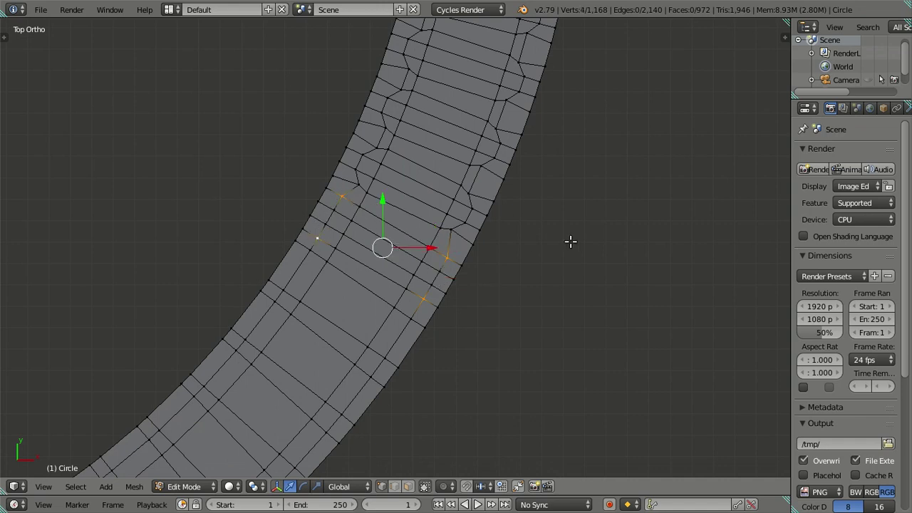
pyautogui.write('s.9')
pyautogui.press('BackSpace')
pyautogui.write('8')
pyautogui.press('Return')
pyautogui.scroll(2, 523, 272)
pyautogui.press('a')
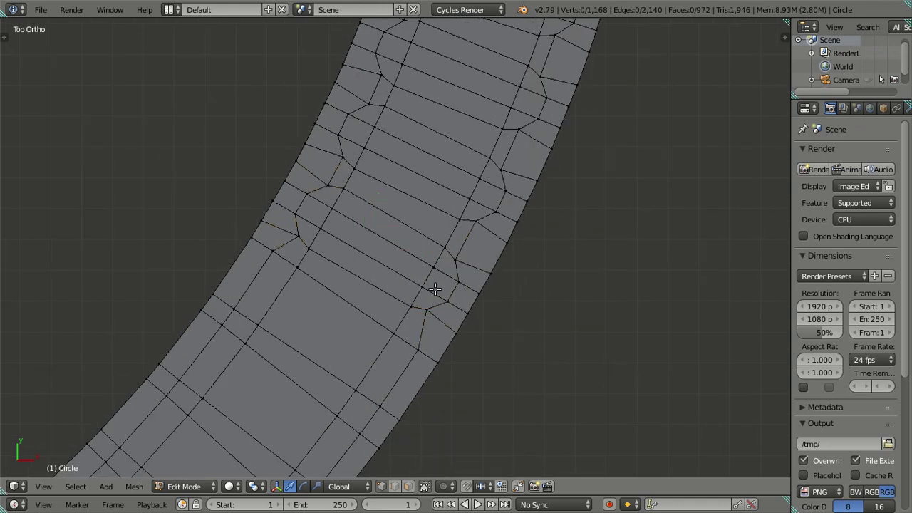
# Step: Cut another loop, correct a wrong corner pick, and scale its corners by 0.85
pyautogui.keyDown('shift'); pyautogui.moveTo(431, 287); pyautogui.dragTo(494, 178, button='middle'); pyautogui.keyUp('shift')
pyautogui.hotkey('ctrl', 'r')
pyautogui.click(451, 240)
pyautogui.rightClick(451, 271)
pyautogui.rightClick(450, 292)
pyautogui.keyDown('shift'); pyautogui.rightClick(475, 254); pyautogui.keyUp('shift')
pyautogui.keyDown('shift'); pyautogui.rightClick(303, 195); pyautogui.keyUp('shift')
pyautogui.keyDown('shift'); pyautogui.rightClick(343, 139); pyautogui.keyUp('shift')
pyautogui.write('s')
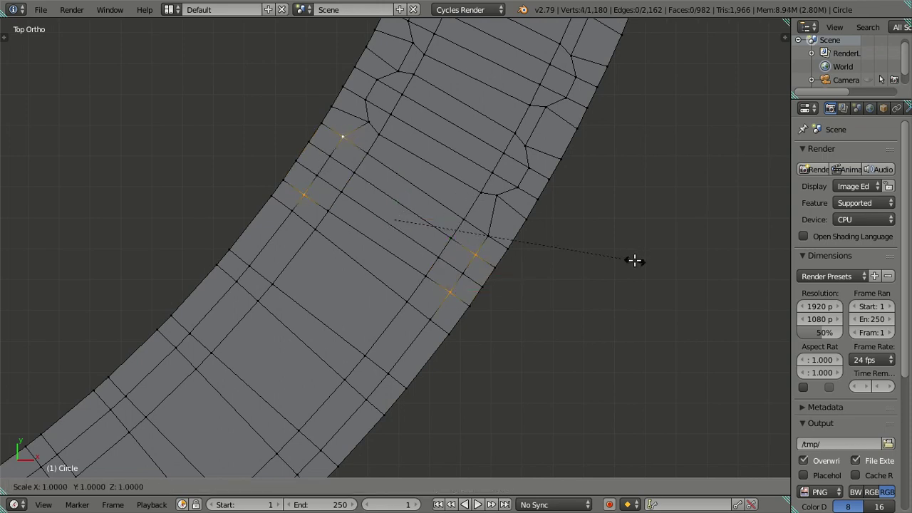
pyautogui.write('.85')
pyautogui.press('Return')
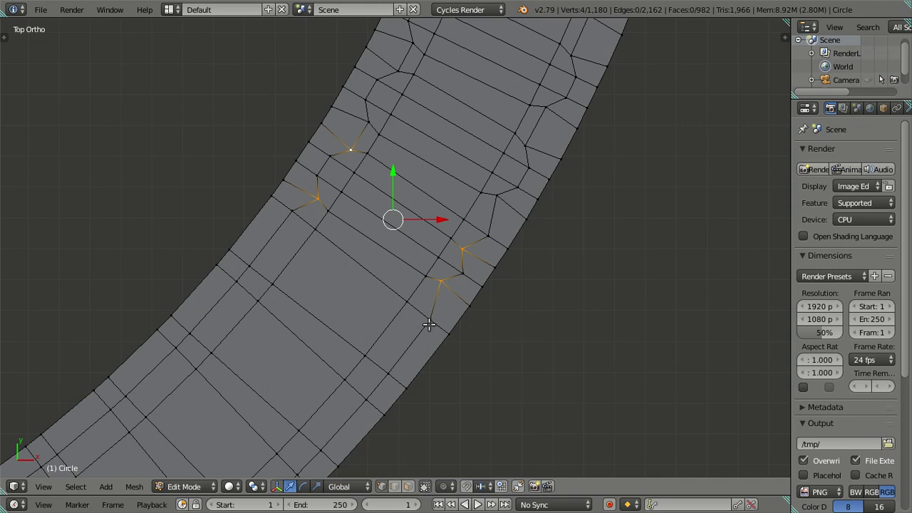
pyautogui.hotkey('ctrl', 'z')
pyautogui.hotkey('ctrl', 'z')
pyautogui.keyDown('shift'); pyautogui.rightClick(482, 243); pyautogui.keyUp('shift')
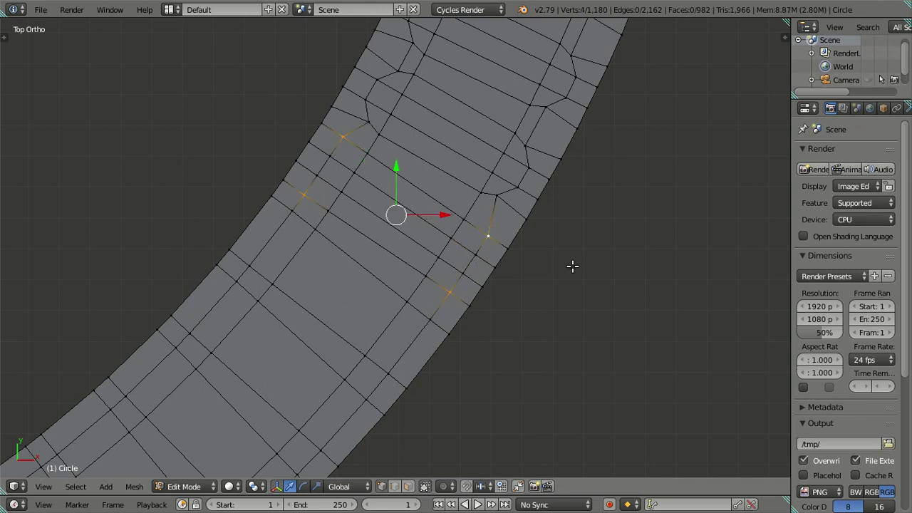
pyautogui.write('s.85')
pyautogui.press('Return')
pyautogui.keyDown('shift'); pyautogui.moveTo(421, 261); pyautogui.dragTo(477, 178, button='middle'); pyautogui.keyUp('shift')
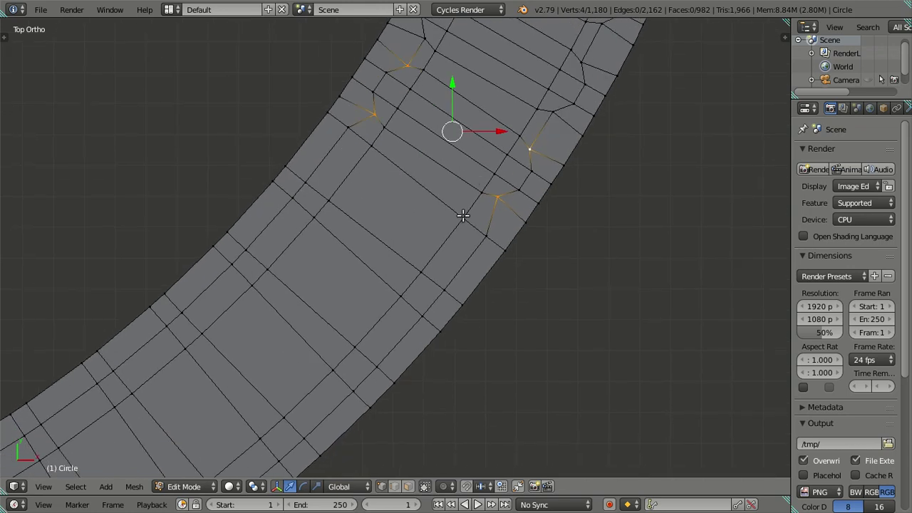
# Step: Add a two-cut loop across the band and scale its four corners to 0.85
pyautogui.hotkey('ctrl', 'r')
pyautogui.scroll(1, 463, 257)
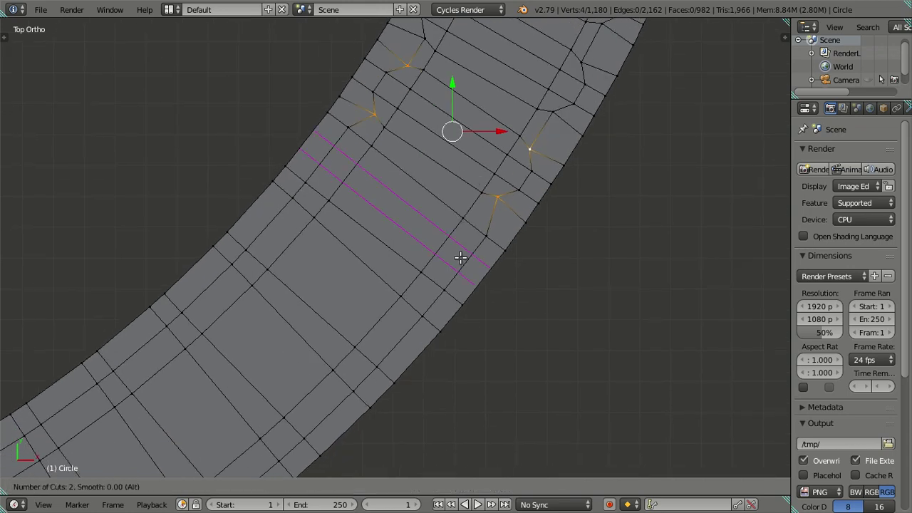
pyautogui.click(464, 259)
pyautogui.rightClick(438, 285)
pyautogui.rightClick(443, 290)
pyautogui.keyDown('shift'); pyautogui.rightClick(485, 236); pyautogui.keyUp('shift')
pyautogui.keyDown('shift'); pyautogui.rightClick(348, 129); pyautogui.keyUp('shift')
pyautogui.keyDown('shift'); pyautogui.rightClick(305, 182); pyautogui.keyUp('shift')
pyautogui.write('s.85')
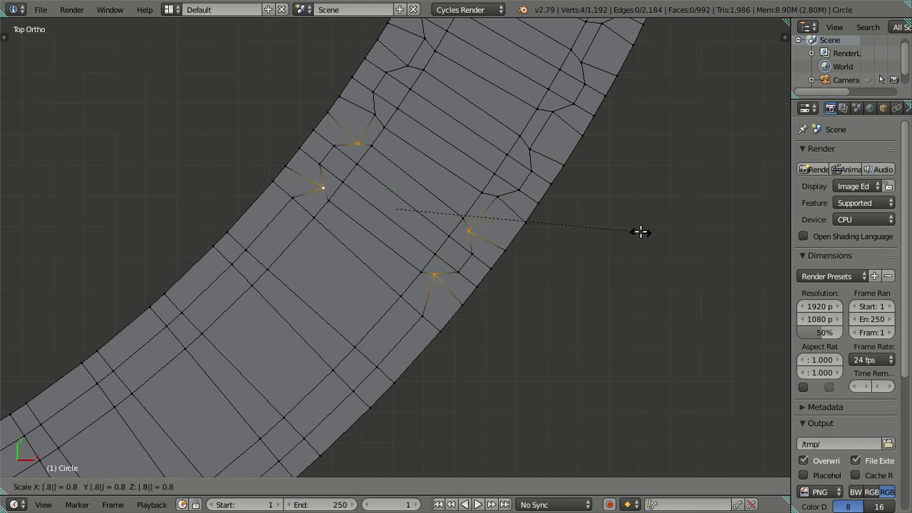
pyautogui.press('Return')
pyautogui.scroll(-1, 468, 254)
# Step: Cut the next pair of loops and pull their four corners inward by 0.85
pyautogui.hotkey('ctrl', 'r')
pyautogui.click(461, 202)
pyautogui.rightClick(461, 202)
pyautogui.rightClick(460, 250)
pyautogui.press('g')
pyautogui.press('Escape')
pyautogui.keyDown('shift'); pyautogui.rightClick(505, 198); pyautogui.keyUp('shift')
pyautogui.keyDown('shift'); pyautogui.rightClick(376, 81); pyautogui.keyUp('shift')
pyautogui.keyDown('shift'); pyautogui.rightClick(333, 131); pyautogui.keyUp('shift')
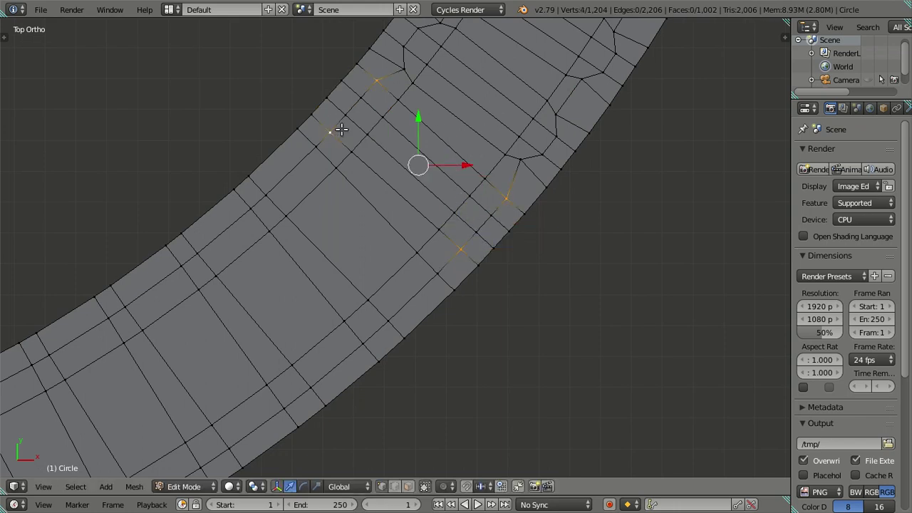
pyautogui.write('s')
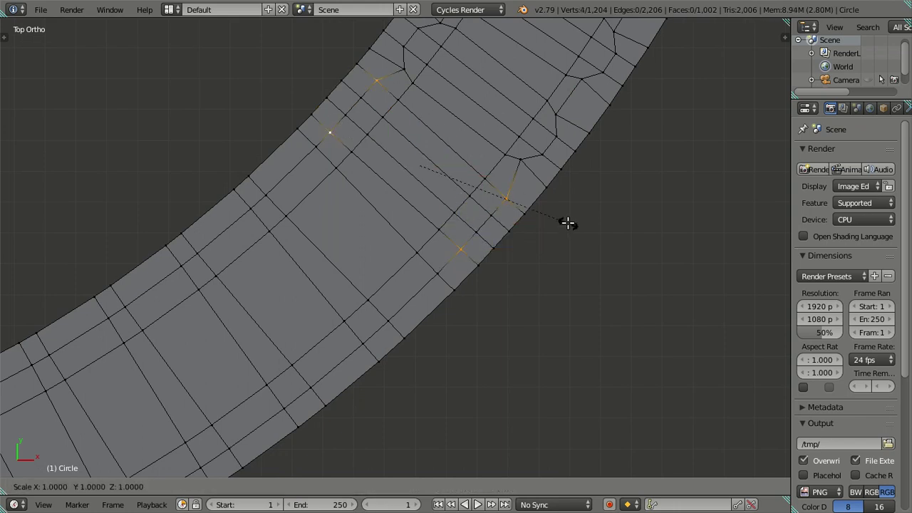
pyautogui.write('.85')
pyautogui.press('Return')
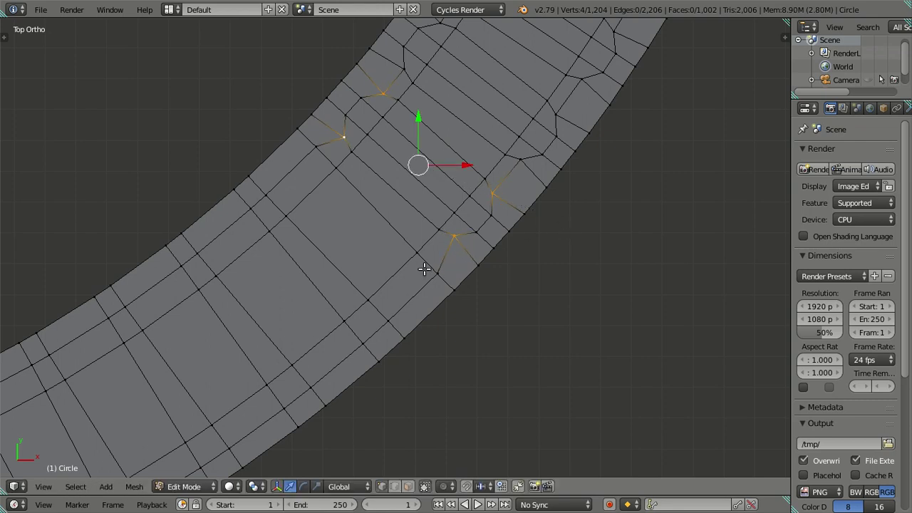
# Step: Add another two-cut strip further along, scaling its corners to 0.85
pyautogui.keyDown('shift'); pyautogui.moveTo(424, 269); pyautogui.dragTo(428, 244, button='middle'); pyautogui.keyUp('shift')
pyautogui.hotkey('ctrl', 'r')
pyautogui.scroll(1, 427, 217)
pyautogui.click(426, 221)
pyautogui.rightClick(426, 221)
pyautogui.rightClick(428, 259)
pyautogui.keyDown('shift'); pyautogui.rightClick(475, 215); pyautogui.keyUp('shift')
pyautogui.keyDown('shift'); pyautogui.rightClick(358, 84); pyautogui.keyUp('shift')
pyautogui.keyDown('shift'); pyautogui.rightClick(308, 136); pyautogui.keyUp('shift')
pyautogui.write('s85')
pyautogui.press('Return')
# Step: Cut loops at the next section and shrink its selected corners by 0.85
pyautogui.keyDown('shift'); pyautogui.moveTo(413, 142); pyautogui.dragTo(410, 193, button='middle'); pyautogui.keyUp('shift')
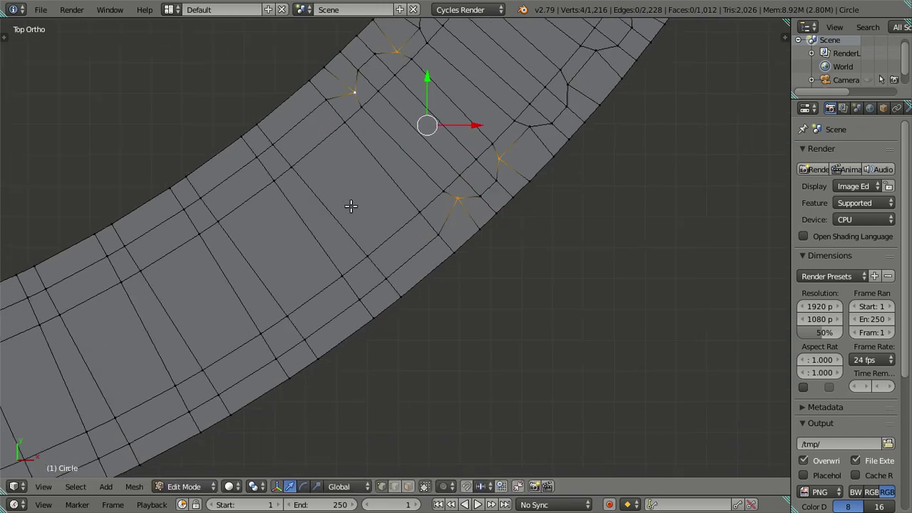
pyautogui.hotkey('ctrl', 'r')
pyautogui.click(411, 205)
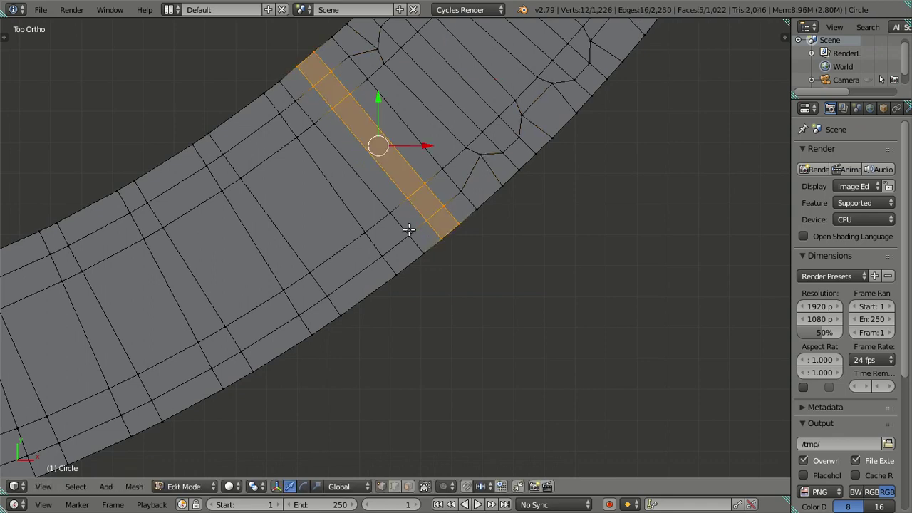
pyautogui.rightClick(456, 187)
pyautogui.keyDown('shift'); pyautogui.rightClick(349, 55); pyautogui.keyUp('shift')
pyautogui.keyDown('shift'); pyautogui.rightClick(295, 100); pyautogui.keyUp('shift')
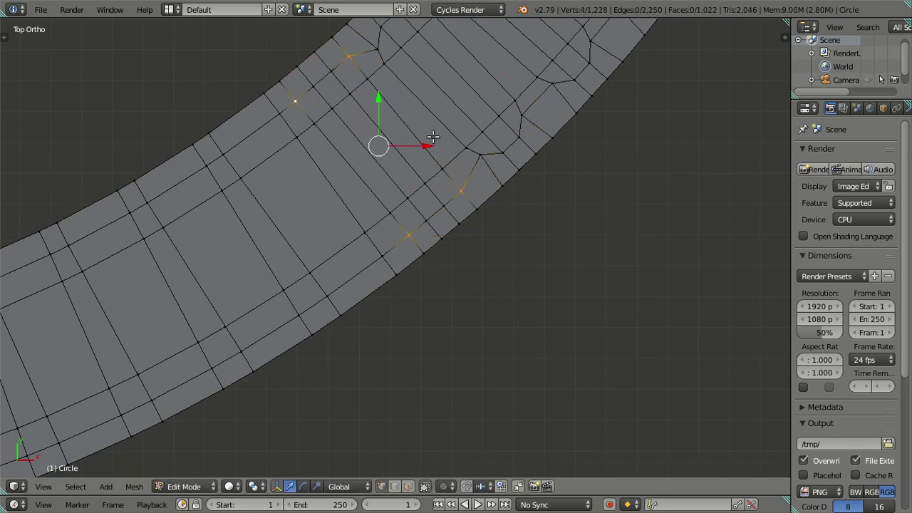
pyautogui.write('s.8')
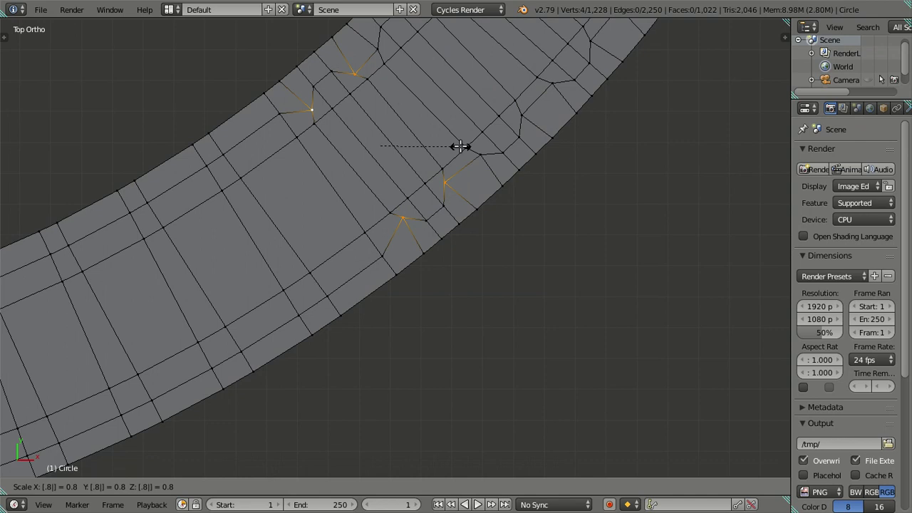
pyautogui.write('5')
pyautogui.press('Return')
# Step: Add another loop pair and shrink its four corners to 0.8
pyautogui.moveTo(458, 146)
pyautogui.keyDown('shift'); pyautogui.mouseDown(button='middle')
pyautogui.moveTo(346, 262)
pyautogui.moveTo(407, 238)
pyautogui.mouseUp(button='middle'); pyautogui.keyUp('shift')
pyautogui.hotkey('ctrl', 'r')
pyautogui.click(407, 237)
pyautogui.rightClick(405, 238)
pyautogui.scroll(2, 398, 249)
pyautogui.rightClick(389, 273)
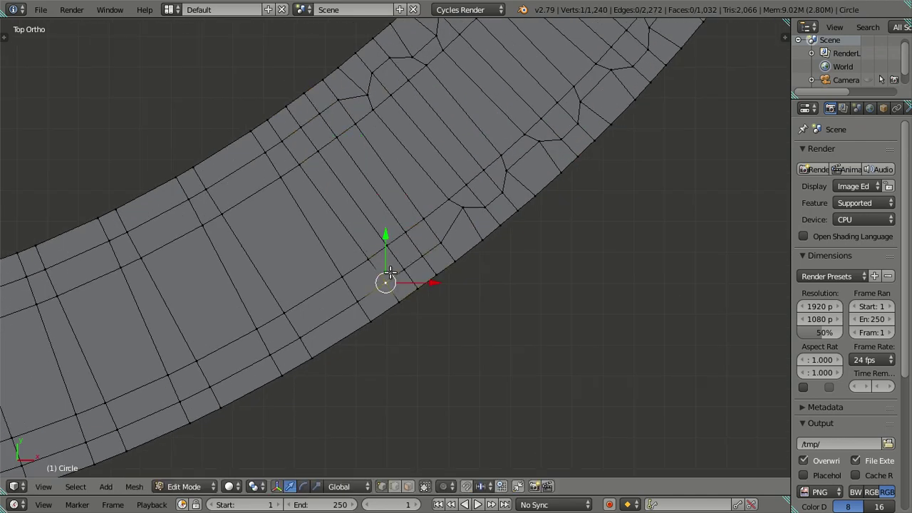
pyautogui.keyDown('shift'); pyautogui.rightClick(440, 242); pyautogui.keyUp('shift')
pyautogui.keyDown('shift'); pyautogui.rightClick(337, 100); pyautogui.keyUp('shift')
pyautogui.keyDown('shift'); pyautogui.rightClick(282, 141); pyautogui.keyUp('shift')
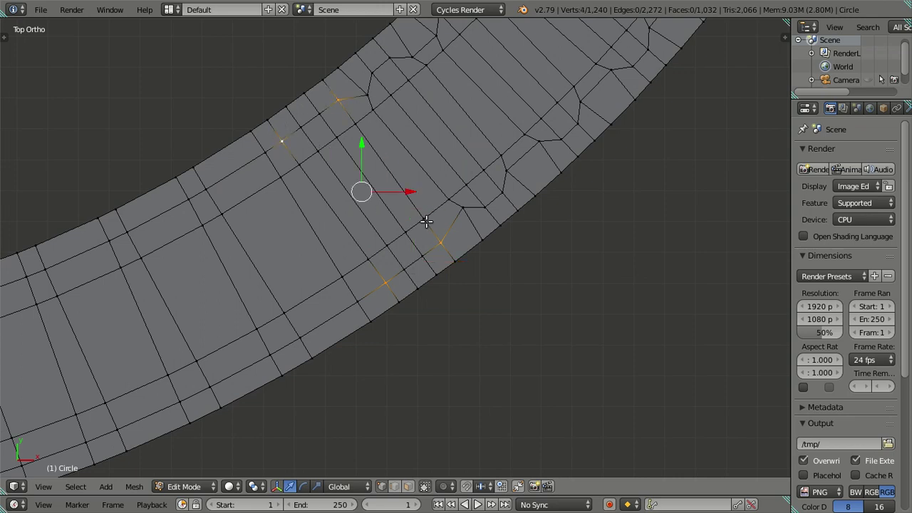
pyautogui.write('s0.8')
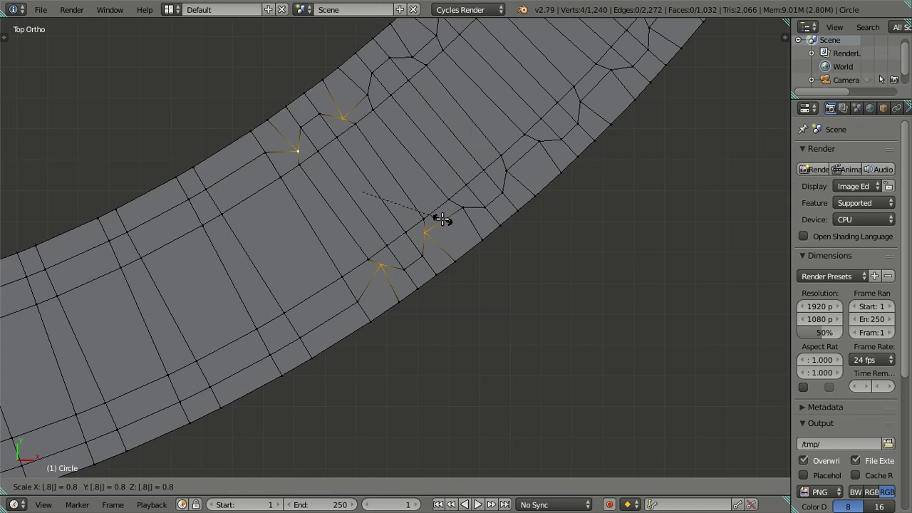
pyautogui.press('Return')
pyautogui.rightClick(441, 217)
# Step: Cut the newest loops and pull the selected corner vertices in by 0.85
pyautogui.hotkey('ctrl', 'r')
pyautogui.click(373, 121)
pyautogui.rightClick(354, 122)
pyautogui.rightClick(397, 94)
pyautogui.keyDown('shift'); pyautogui.rightClick(339, 131); pyautogui.keyUp('shift')
pyautogui.keyDown('shift'); pyautogui.rightClick(431, 280); pyautogui.keyUp('shift')
pyautogui.keyDown('shift'); pyautogui.rightClick(491, 242); pyautogui.keyUp('shift')
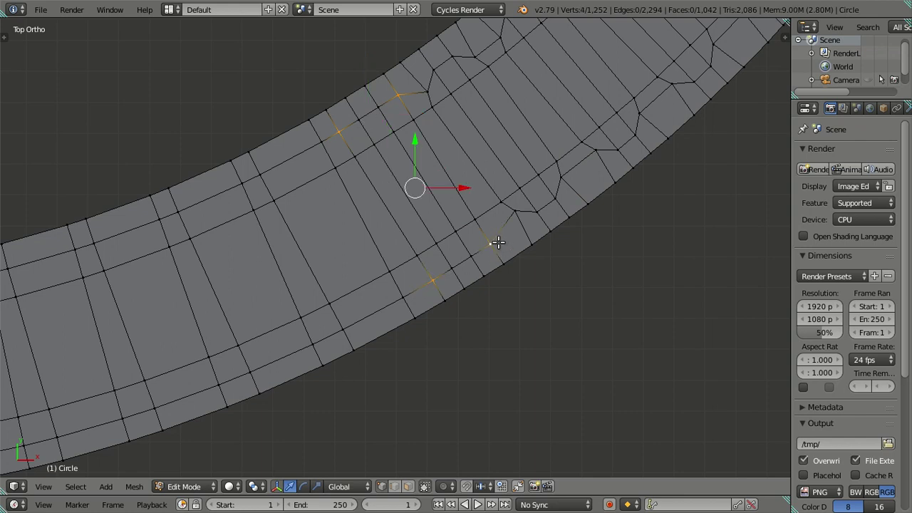
pyautogui.write('s0.85')
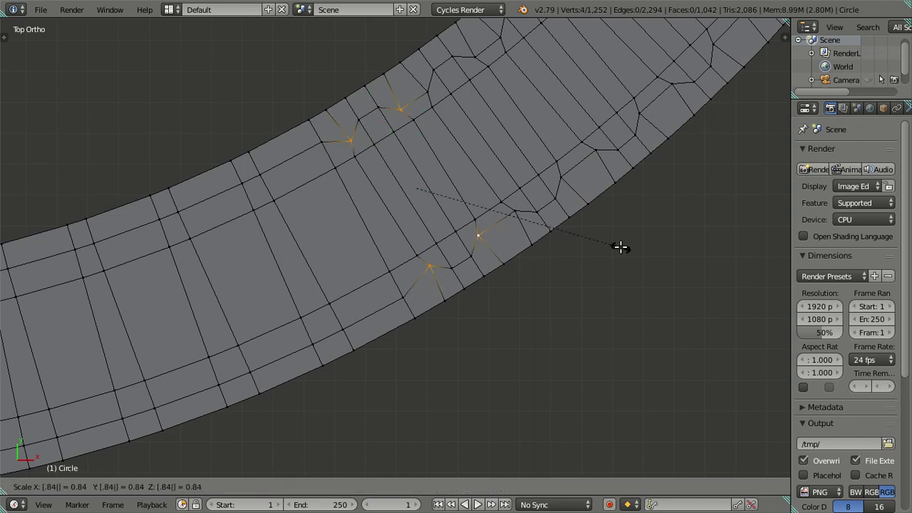
pyautogui.press('Return')
# Step: Cut a new edge loop across the band and pinch its four corner vertices inward to 0.85
pyautogui.keyDown('shift'); pyautogui.moveTo(418, 298); pyautogui.dragTo(572, 185, button='middle'); pyautogui.keyUp('shift')
pyautogui.hotkey('ctrl', 'r')
pyautogui.click(521, 200)
pyautogui.rightClick(508, 243)
pyautogui.keyDown('shift'); pyautogui.rightClick(571, 209); pyautogui.keyUp('shift')
pyautogui.keyDown('shift'); pyautogui.rightClick(488, 55); pyautogui.keyUp('shift')
pyautogui.keyDown('shift'); pyautogui.rightClick(426, 88); pyautogui.keyUp('shift')
pyautogui.write('s.85')
pyautogui.press('Return')
# Step: Add a two-loop notch next to it and scale its four corners to 0.85
pyautogui.hotkey('ctrl', 'r')
pyautogui.scroll(1, 437, 241)
pyautogui.click(437, 241)
pyautogui.rightClick(433, 264)
pyautogui.rightClick(418, 285)
pyautogui.keyDown('shift'); pyautogui.rightClick(487, 258); pyautogui.keyUp('shift')
pyautogui.keyDown('shift'); pyautogui.rightClick(408, 100); pyautogui.keyUp('shift')
pyautogui.keyDown('shift'); pyautogui.rightClick(346, 124); pyautogui.keyUp('shift')
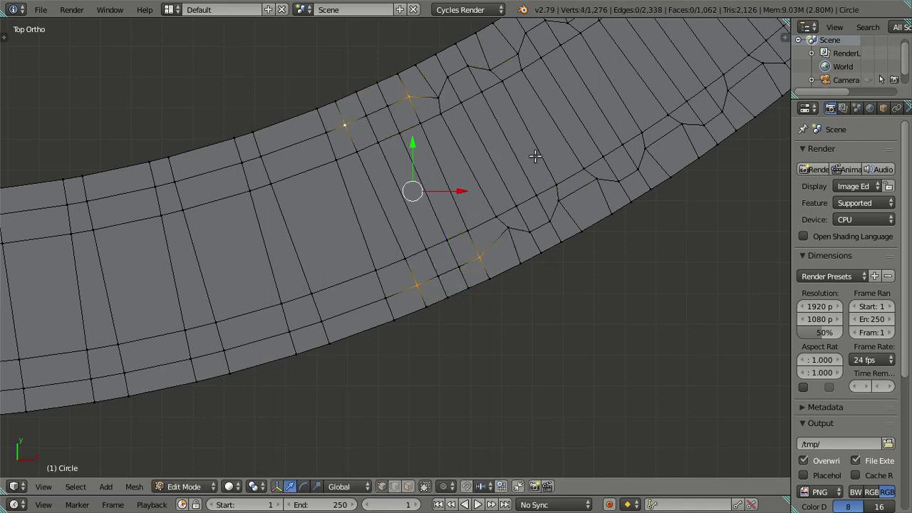
pyautogui.write('s.85')
pyautogui.press('Return')
# Step: Cut the following two-loop notch and pull its four corners in to 0.8
pyautogui.hotkey('ctrl', 'r')
pyautogui.scroll(1, 335, 299)
pyautogui.click(335, 300)
pyautogui.rightClick(328, 317)
pyautogui.rightClick(323, 321)
pyautogui.keyDown('shift'); pyautogui.rightClick(384, 297); pyautogui.keyUp('shift')
pyautogui.keyDown('shift'); pyautogui.rightClick(325, 134); pyautogui.keyUp('shift')
pyautogui.keyDown('shift'); pyautogui.rightClick(260, 153); pyautogui.keyUp('shift')
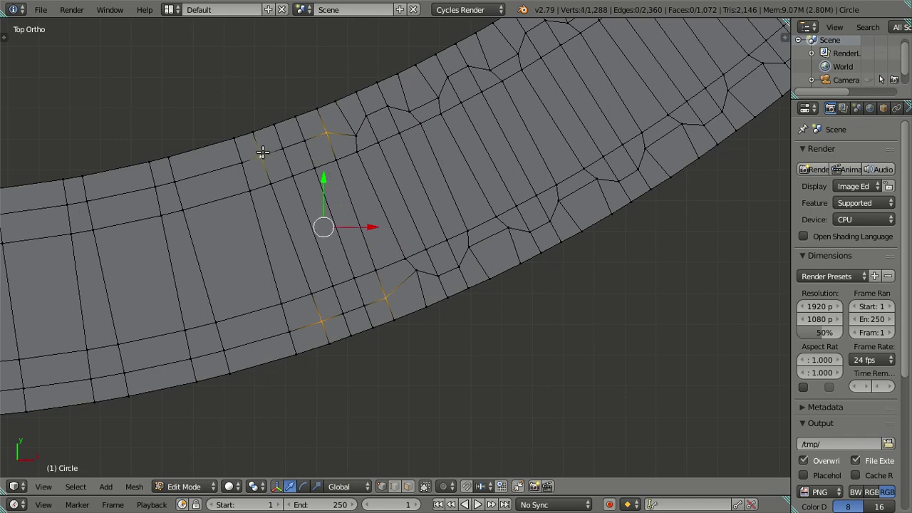
pyautogui.write('s.8')
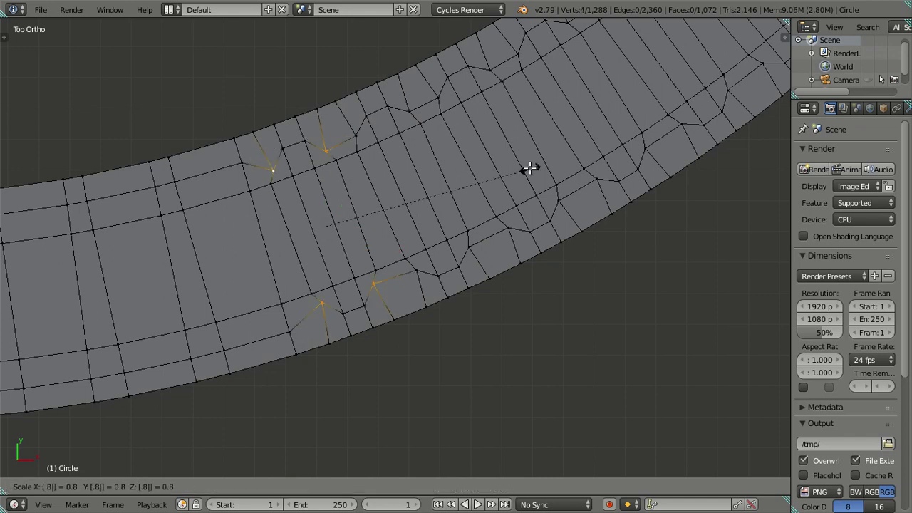
pyautogui.press('Return')
# Step: Further along the ring, add another notch with its corners scaled to 0.85
pyautogui.keyDown('shift'); pyautogui.moveTo(320, 254); pyautogui.dragTo(426, 253, button='middle'); pyautogui.keyUp('shift')
pyautogui.hotkey('ctrl', 'r')
pyautogui.click(369, 274)
pyautogui.rightClick(354, 306)
pyautogui.keyDown('shift'); pyautogui.rightClick(420, 287); pyautogui.keyUp('shift')
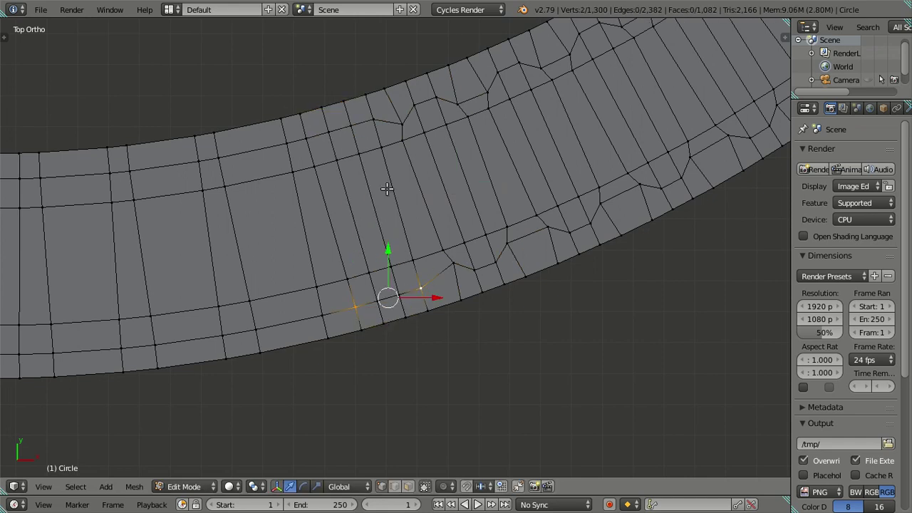
pyautogui.keyDown('shift'); pyautogui.rightClick(372, 121); pyautogui.keyUp('shift')
pyautogui.keyDown('shift'); pyautogui.rightClick(368, 119); pyautogui.keyUp('shift')
pyautogui.keyDown('shift'); pyautogui.rightClick(372, 121); pyautogui.keyUp('shift')
pyautogui.keyDown('shift'); pyautogui.rightClick(305, 137); pyautogui.keyUp('shift')
pyautogui.write('s0.85')
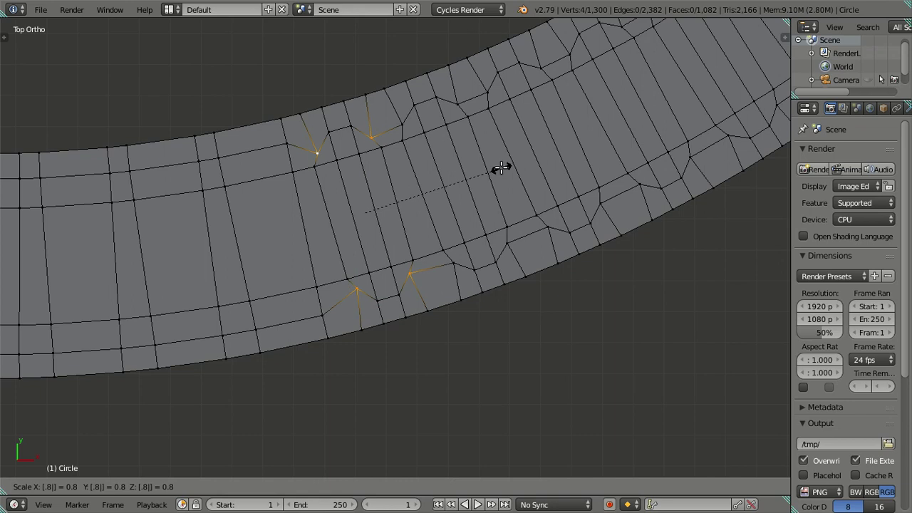
pyautogui.press('Return')
# Step: Cut a two-loop notch and select its four corners, then cancel the inward scale
pyautogui.keyDown('shift'); pyautogui.moveTo(330, 302); pyautogui.dragTo(437, 267, button='middle'); pyautogui.keyUp('shift')
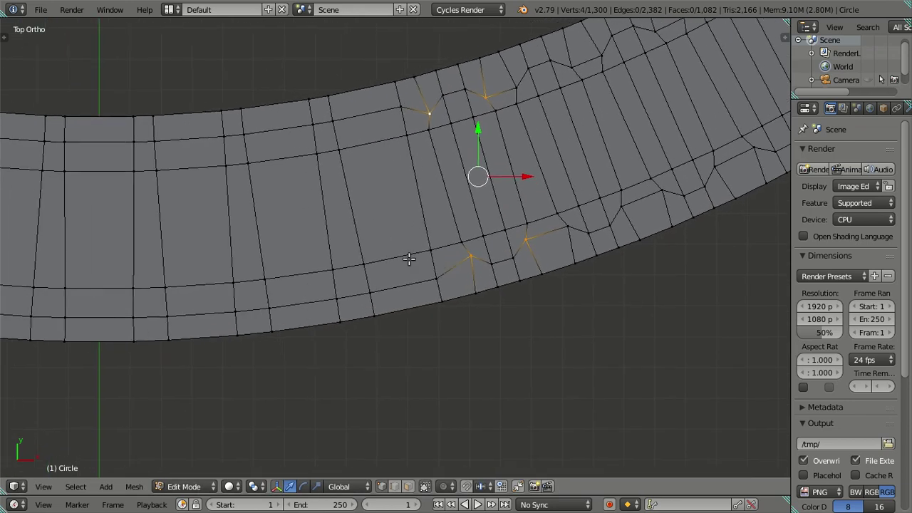
pyautogui.hotkey('ctrl', 'r')
pyautogui.scroll(1, 407, 258)
pyautogui.click(403, 260)
pyautogui.rightClick(369, 292)
pyautogui.keyDown('shift'); pyautogui.rightClick(436, 279); pyautogui.keyUp('shift')
pyautogui.keyDown('shift'); pyautogui.rightClick(401, 107); pyautogui.keyUp('shift')
pyautogui.keyDown('shift'); pyautogui.rightClick(332, 121); pyautogui.keyUp('shift')
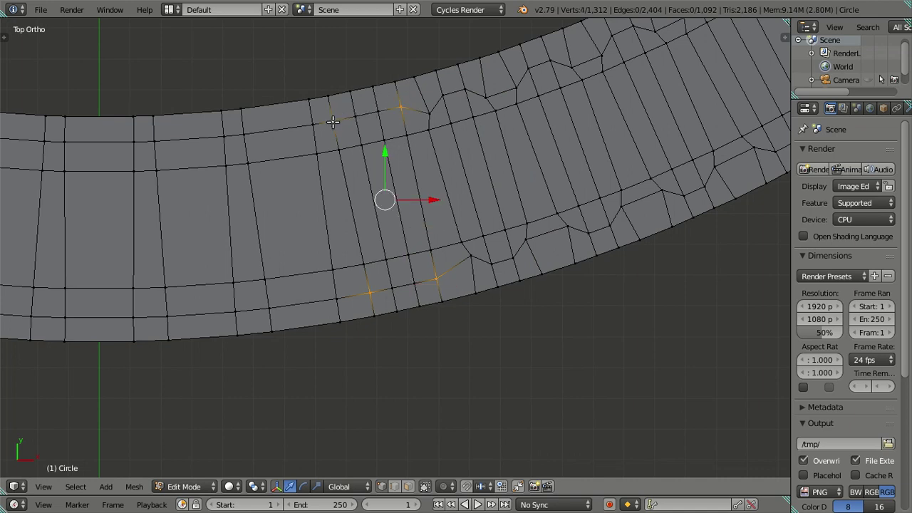
pyautogui.press('s')
pyautogui.rightClick(418, 146)
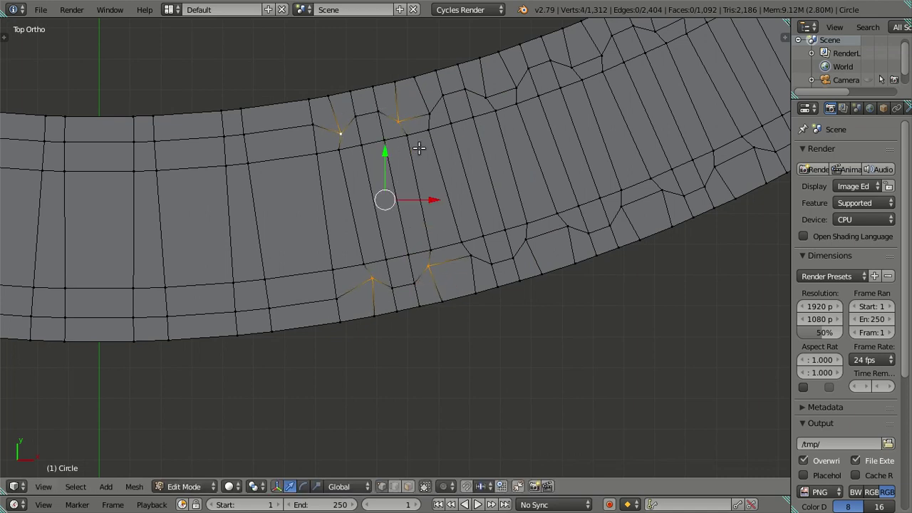
pyautogui.rightClick(417, 147)
pyautogui.keyDown('ctrl'); pyautogui.scroll(-3, 427, 171); pyautogui.keyUp('ctrl')
pyautogui.keyDown('ctrl'); pyautogui.scroll(-2, 430, 189); pyautogui.keyUp('ctrl')
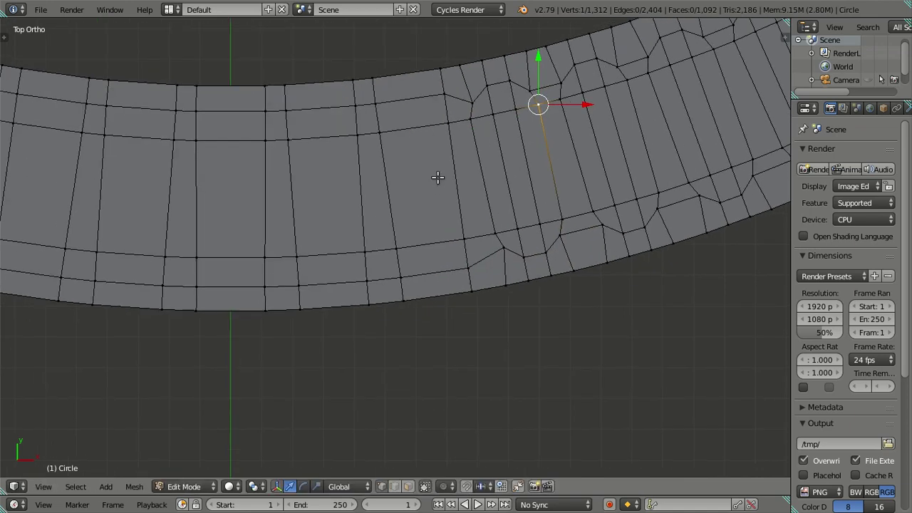
# Step: Cut a fresh two-loop notch and scale its four corners inward interactively
pyautogui.hotkey('ctrl', 'r')
pyautogui.scroll(1, 409, 119)
pyautogui.click(409, 118)
pyautogui.rightClick(385, 110)
pyautogui.rightClick(376, 104)
pyautogui.keyDown('shift'); pyautogui.rightClick(442, 95); pyautogui.keyUp('shift')
pyautogui.keyDown('shift'); pyautogui.rightClick(466, 265); pyautogui.keyUp('shift')
pyautogui.keyDown('shift'); pyautogui.rightClick(403, 276); pyautogui.keyUp('shift')
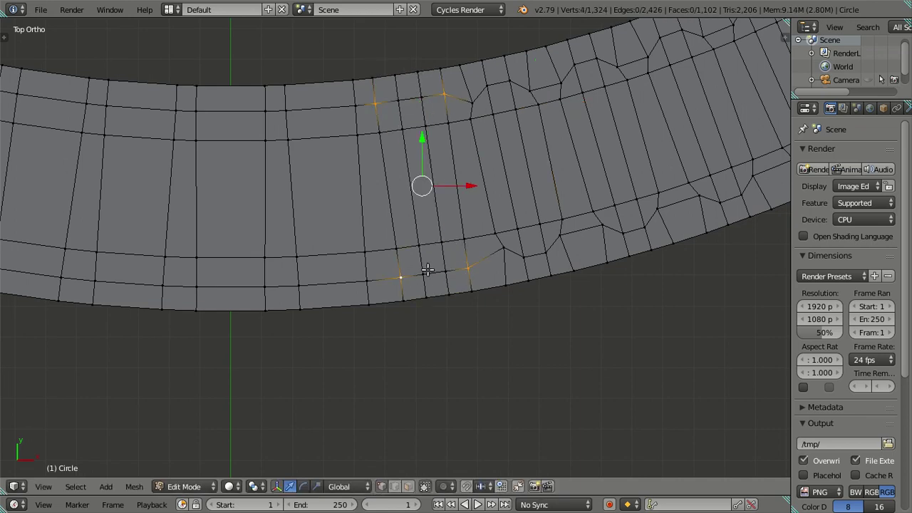
pyautogui.press('s')
pyautogui.click(530, 215)
# Step: Add the next two-loop notch and pinch its four corners to 0.8
pyautogui.rightClick(532, 216)
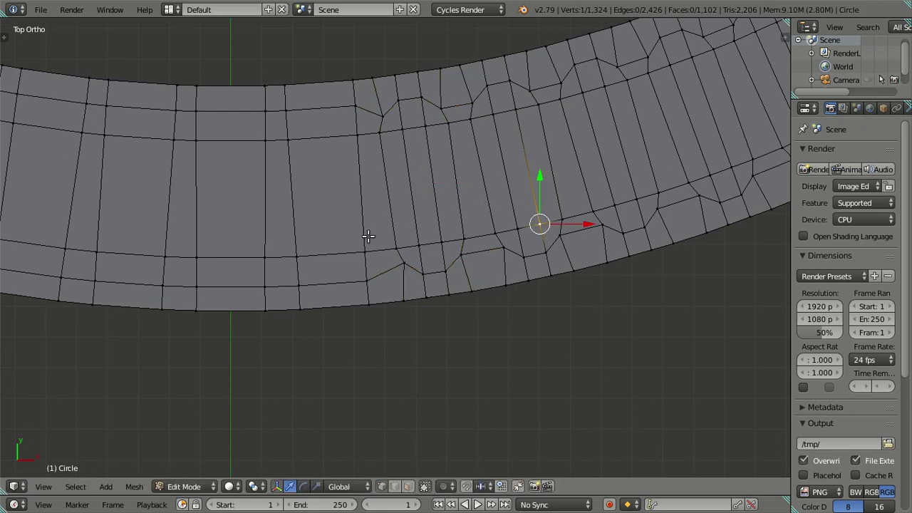
pyautogui.hotkey('ctrl', 'r')
pyautogui.click(332, 259)
pyautogui.rightClick(368, 302)
pyautogui.rightClick(345, 282)
pyautogui.keyDown('shift'); pyautogui.rightClick(300, 282); pyautogui.keyUp('shift')
pyautogui.scroll(-1, 301, 282)
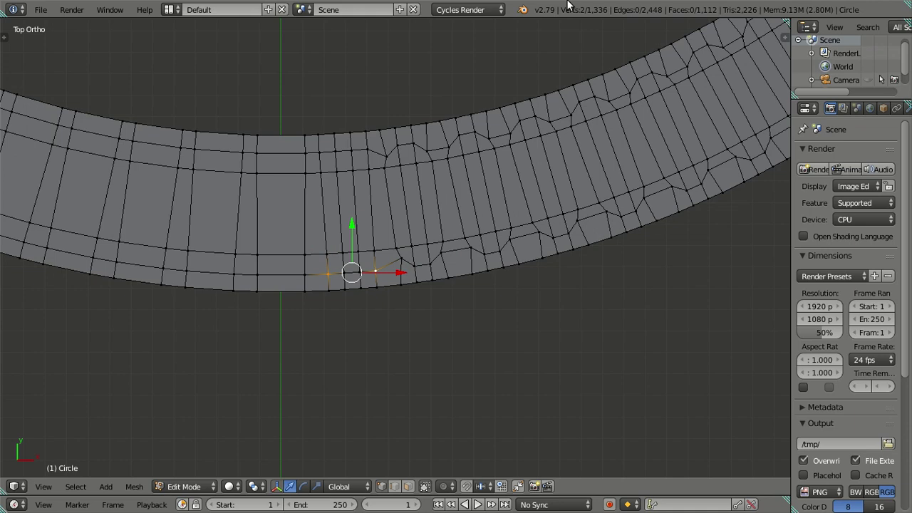
pyautogui.keyDown('shift'); pyautogui.rightClick(367, 150); pyautogui.keyUp('shift')
pyautogui.keyDown('shift'); pyautogui.rightClick(320, 152); pyautogui.keyUp('shift')
pyautogui.write('s.8')
pyautogui.press('Return')
# Step: Cut another two-loop notch and scale its four corners inward freehand
pyautogui.rightClick(562, 214)
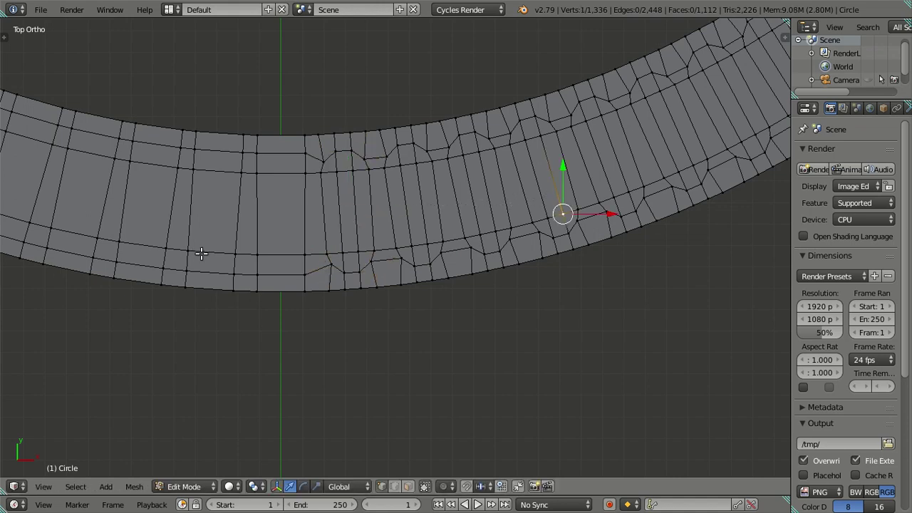
pyautogui.hotkey('ctrl', 'r')
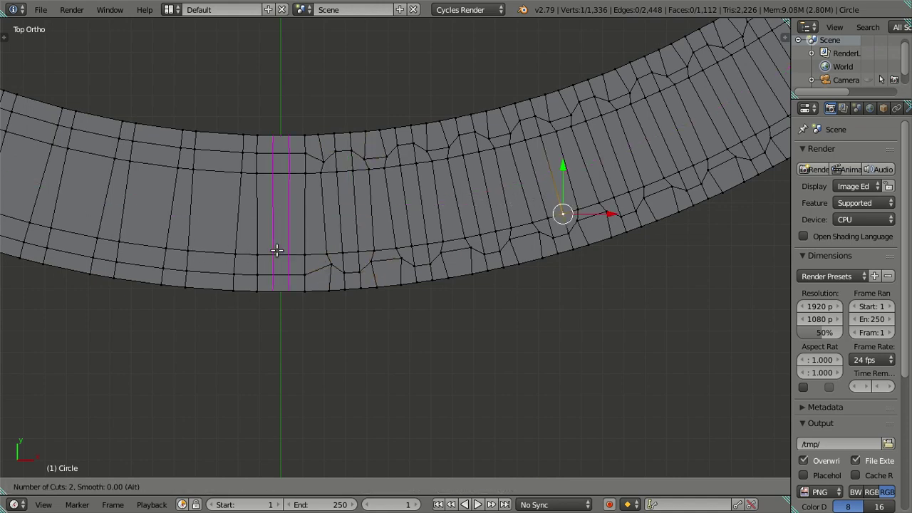
pyautogui.press('Escape')
pyautogui.hotkey('ctrl', 'r')
pyautogui.click(277, 251)
pyautogui.click(277, 250)
pyautogui.rightClick(258, 275)
pyautogui.keyDown('shift'); pyautogui.rightClick(308, 269); pyautogui.keyUp('shift')
pyautogui.keyDown('shift'); pyautogui.rightClick(305, 152); pyautogui.keyUp('shift')
pyautogui.keyDown('shift'); pyautogui.rightClick(257, 152); pyautogui.keyUp('shift')
pyautogui.press('s')
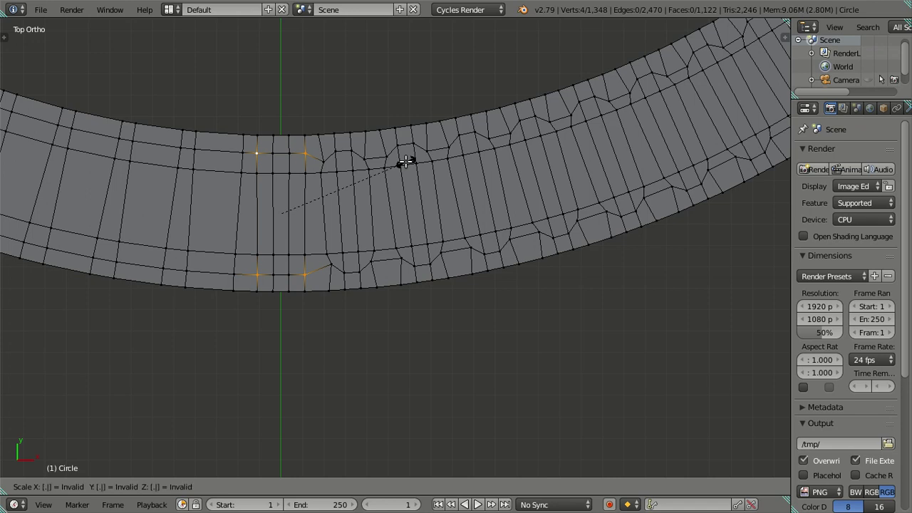
pyautogui.click(405, 161)
# Step: Add a further two-loop notch and select its four corner vertices for scaling
pyautogui.rightClick(401, 164)
pyautogui.keyDown('ctrl'); pyautogui.scroll(5, 428, 185); pyautogui.keyUp('ctrl')
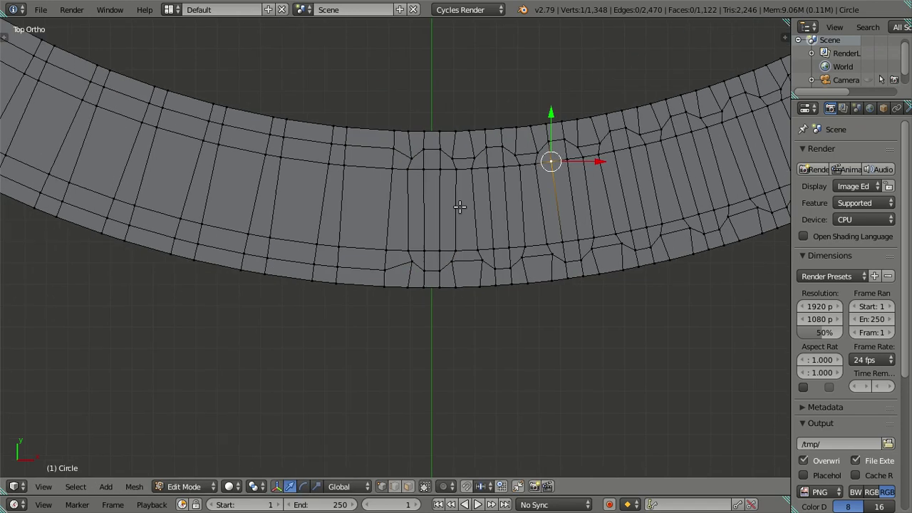
pyautogui.hotkey('ctrl', 'r')
pyautogui.click(369, 246)
pyautogui.rightClick(396, 265)
pyautogui.keyDown('shift'); pyautogui.rightClick(356, 265); pyautogui.keyUp('shift')
pyautogui.keyDown('shift'); pyautogui.rightClick(352, 245); pyautogui.keyUp('shift')
pyautogui.keyDown('shift'); pyautogui.rightClick(352, 263); pyautogui.keyUp('shift')
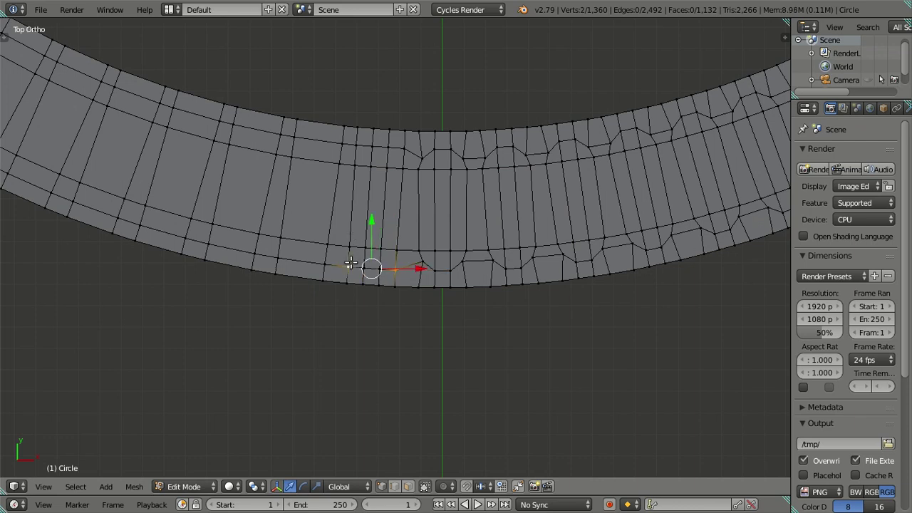
pyautogui.keyDown('shift'); pyautogui.rightClick(356, 146); pyautogui.keyUp('shift')
pyautogui.keyDown('shift'); pyautogui.rightClick(400, 147); pyautogui.keyUp('shift')
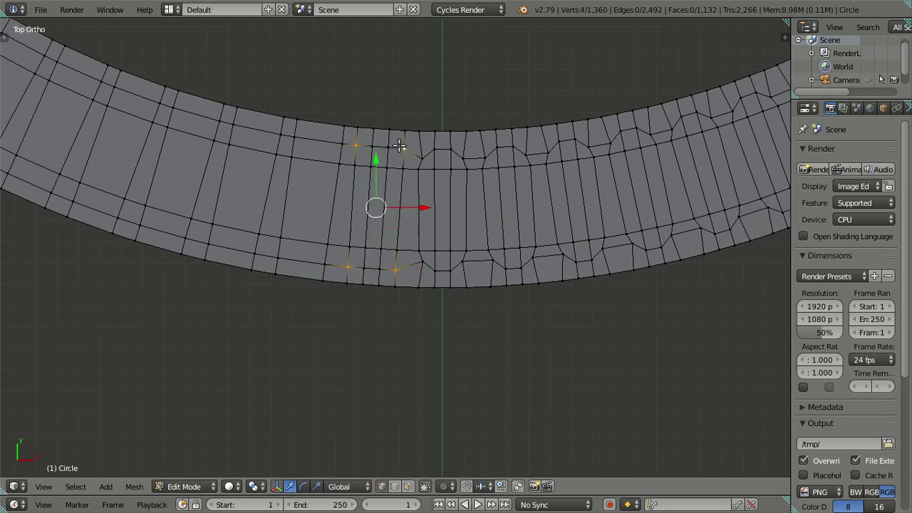
pyautogui.press('s')
# Step: Continue along the ring with a notch whose corners are scaled to 0.8
pyautogui.rightClick(539, 189)
pyautogui.rightClick(515, 166)
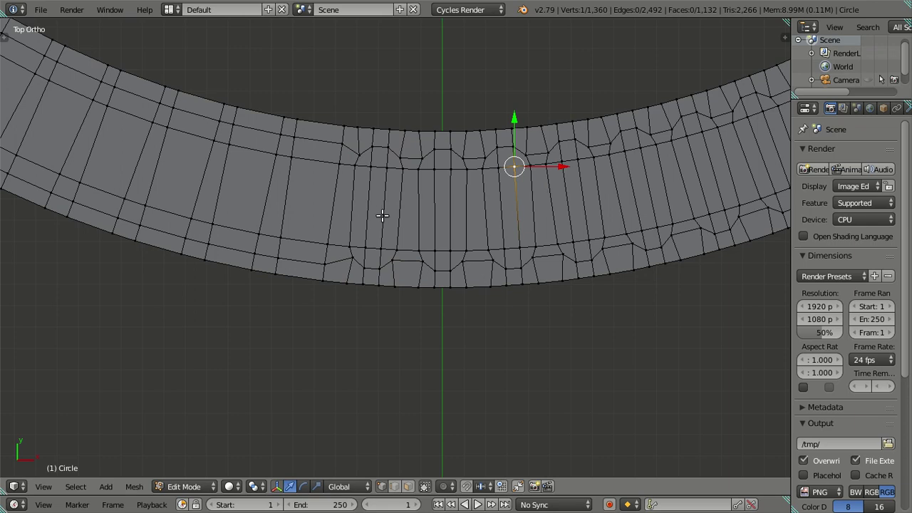
pyautogui.keyDown('shift'); pyautogui.moveTo(383, 215); pyautogui.dragTo(503, 218, button='middle'); pyautogui.keyUp('shift')
pyautogui.hotkey('ctrl', 'r')
pyautogui.scroll(1, 458, 241)
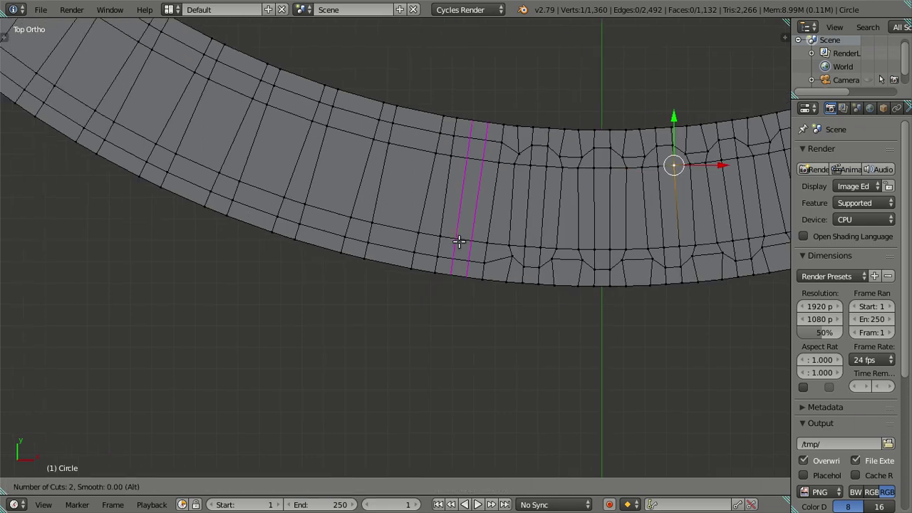
pyautogui.click(459, 241)
pyautogui.rightClick(458, 241)
pyautogui.rightClick(437, 257)
pyautogui.keyDown('shift'); pyautogui.rightClick(484, 261); pyautogui.keyUp('shift')
pyautogui.keyDown('shift'); pyautogui.rightClick(501, 141); pyautogui.keyUp('shift')
pyautogui.keyDown('shift'); pyautogui.rightClick(448, 135); pyautogui.keyUp('shift')
pyautogui.write('s.8')
pyautogui.press('Return')
# Step: Cut the next two-loop notch and scale its four corners by 0
pyautogui.rightClick(535, 179)
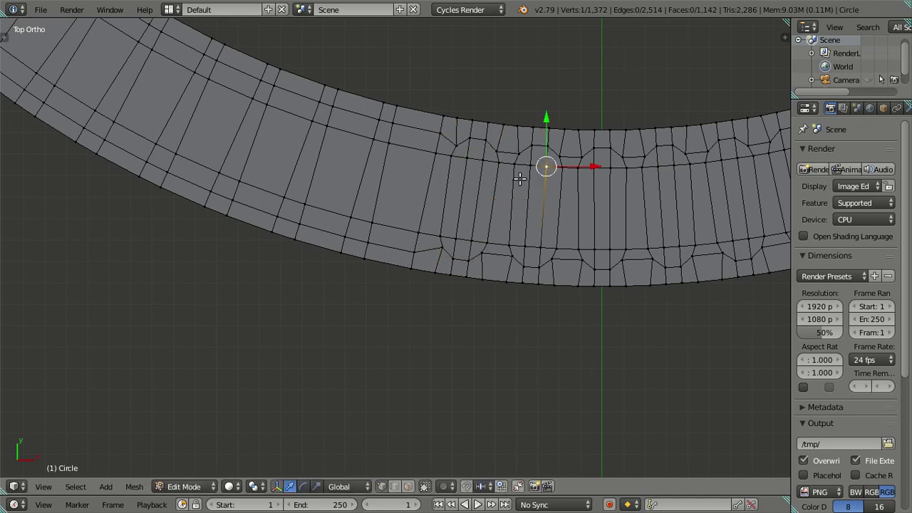
pyautogui.hotkey('ctrl', 'r')
pyautogui.scroll(1, 397, 232)
pyautogui.click(399, 235)
pyautogui.rightClick(399, 235)
pyautogui.rightClick(413, 249)
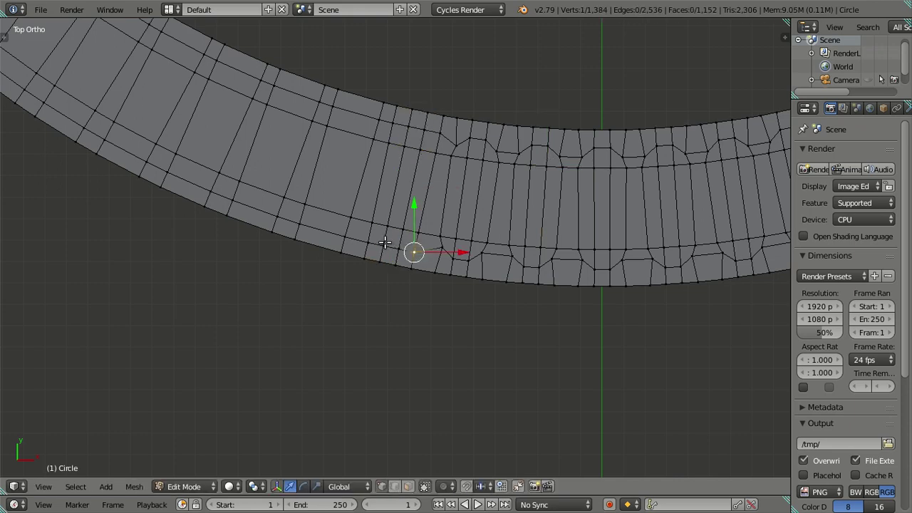
pyautogui.keyDown('shift'); pyautogui.rightClick(368, 243); pyautogui.keyUp('shift')
pyautogui.keyDown('shift'); pyautogui.rightClick(392, 123); pyautogui.keyUp('shift')
pyautogui.keyDown('shift'); pyautogui.rightClick(439, 133); pyautogui.keyUp('shift')
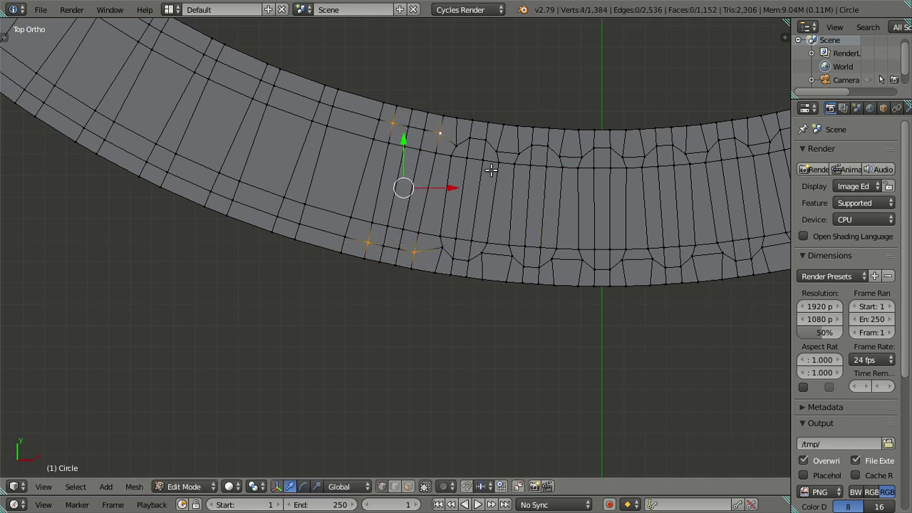
pyautogui.write('s0')
pyautogui.press('Return')
# Step: Add one more two-loop notch with its corners pinched to 0.5
pyautogui.rightClick(499, 162)
pyautogui.hotkey('ctrl', 'r')
pyautogui.scroll(1, 348, 129)
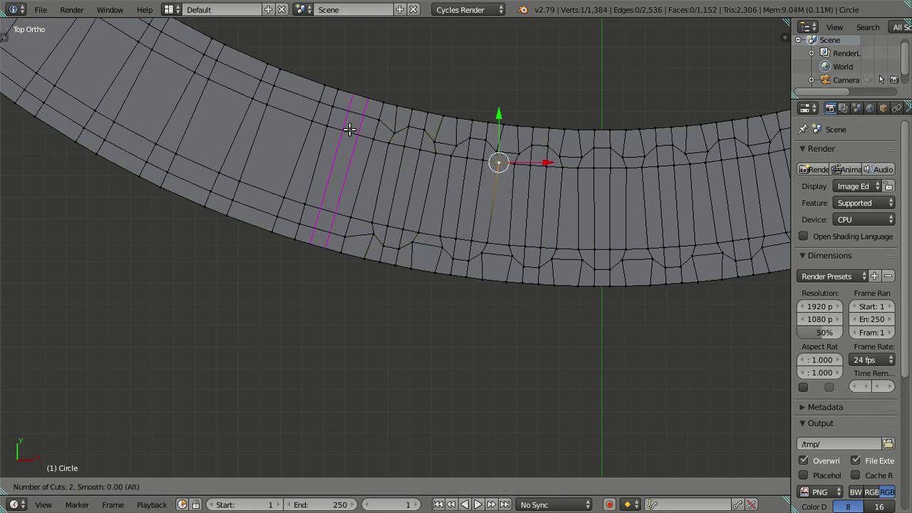
pyautogui.click(348, 130)
pyautogui.rightClick(348, 129)
pyautogui.rightClick(331, 231)
pyautogui.keyDown('shift'); pyautogui.rightClick(299, 224); pyautogui.keyUp('shift')
pyautogui.keyDown('shift'); pyautogui.rightClick(331, 106); pyautogui.keyUp('shift')
pyautogui.keyDown('shift'); pyautogui.rightClick(378, 120); pyautogui.keyUp('shift')
pyautogui.write('s0.5')
pyautogui.press('Return')
pyautogui.rightClick(543, 171)
# Step: Add a loop cut further along the ring and pinch its four corner vertices inward to 0.8
pyautogui.keyDown('shift'); pyautogui.moveTo(234, 188); pyautogui.dragTo(402, 237, button='middle'); pyautogui.keyUp('shift')
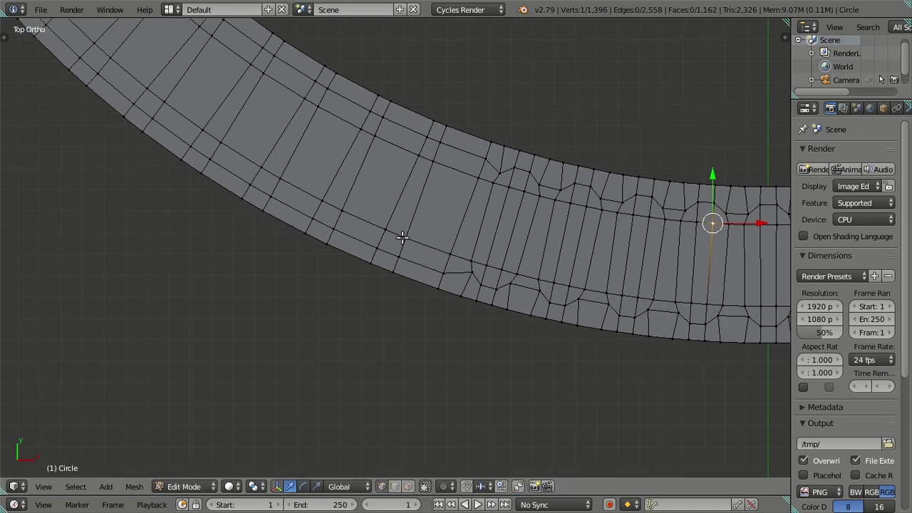
pyautogui.hotkey('ctrl', 'r')
pyautogui.click(430, 247)
pyautogui.rightClick(430, 247)
pyautogui.rightClick(443, 271)
pyautogui.keyDown('shift'); pyautogui.rightClick(398, 257); pyautogui.keyUp('shift')
pyautogui.keyDown('shift'); pyautogui.rightClick(440, 142); pyautogui.keyUp('shift')
pyautogui.keyDown('shift'); pyautogui.rightClick(485, 158); pyautogui.keyUp('shift')
pyautogui.write('s0.8')
pyautogui.press('Return')
# Step: Cut two more edge loops on the next stretch and scale their four corners slightly inward
pyautogui.rightClick(539, 194)
pyautogui.keyDown('shift'); pyautogui.moveTo(538, 194); pyautogui.dragTo(479, 249, button='middle'); pyautogui.keyUp('shift')
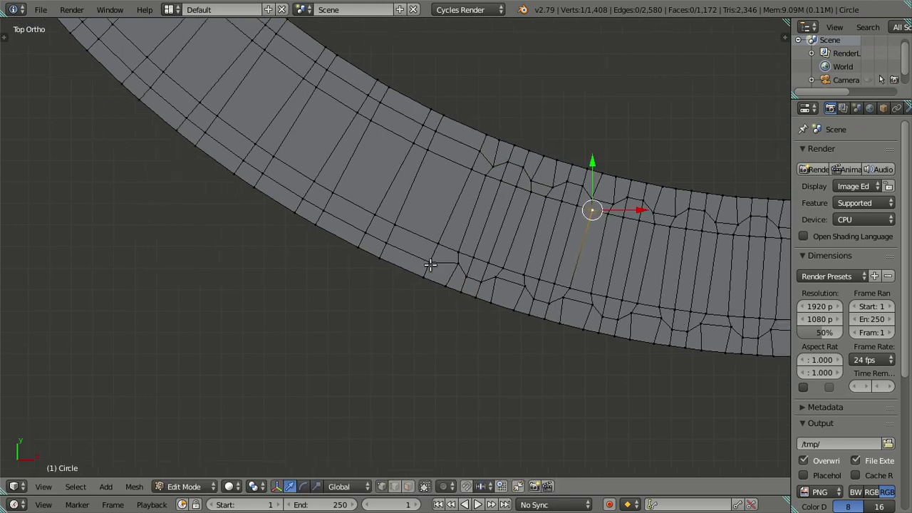
pyautogui.hotkey('ctrl', 'r')
pyautogui.click(491, 248)
pyautogui.rightClick(490, 248)
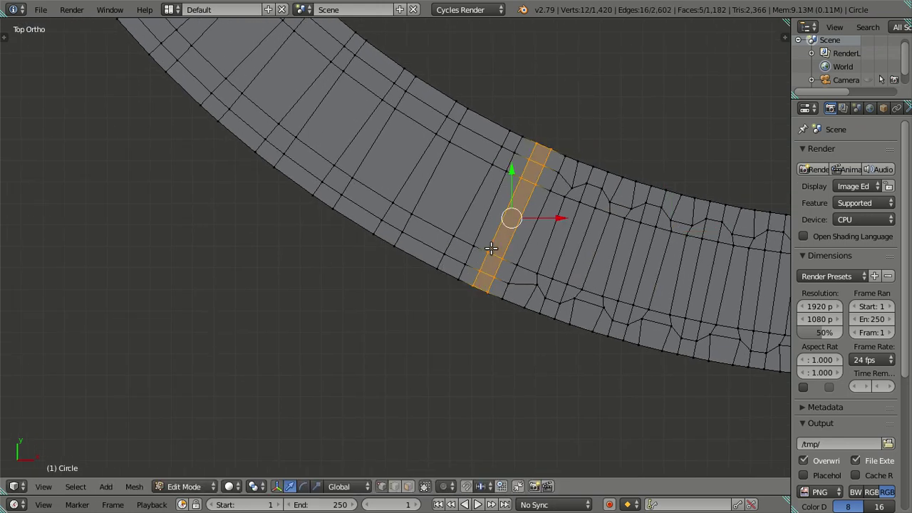
pyautogui.rightClick(508, 283)
pyautogui.keyDown('shift'); pyautogui.rightClick(464, 264); pyautogui.keyUp('shift')
pyautogui.keyDown('shift'); pyautogui.rightClick(513, 153); pyautogui.keyUp('shift')
pyautogui.keyDown('shift'); pyautogui.rightClick(558, 172); pyautogui.keyUp('shift')
pyautogui.press('s')
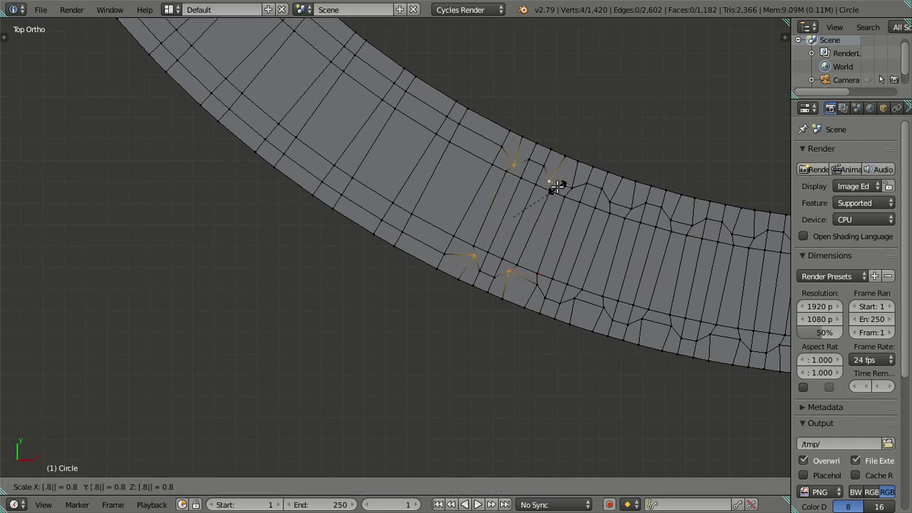
pyautogui.click(549, 185)
# Step: Add another two-loop cut across the band and shrink its four corner vertices inward
pyautogui.hotkey('alt', 'm')
pyautogui.click(460, 179)
pyautogui.keyDown('shift'); pyautogui.moveTo(459, 179); pyautogui.dragTo(506, 237, button='middle'); pyautogui.keyUp('shift')
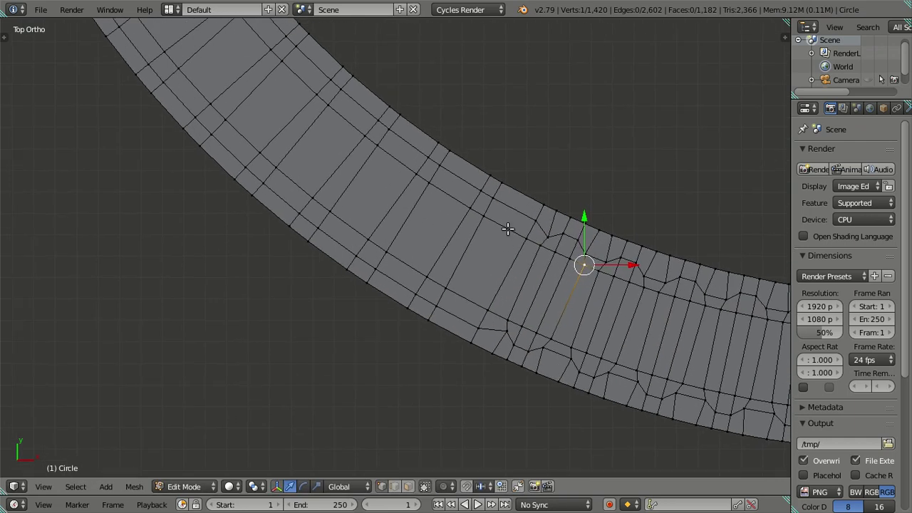
pyautogui.hotkey('ctrl', 'r')
pyautogui.scroll(1, 506, 230)
pyautogui.click(506, 230)
pyautogui.rightClick(506, 230)
pyautogui.rightClick(437, 304)
pyautogui.keyDown('shift'); pyautogui.rightClick(476, 322); pyautogui.keyUp('shift')
pyautogui.keyDown('shift'); pyautogui.rightClick(527, 211); pyautogui.keyUp('shift')
pyautogui.keyDown('shift'); pyautogui.rightClick(532, 215); pyautogui.keyUp('shift')
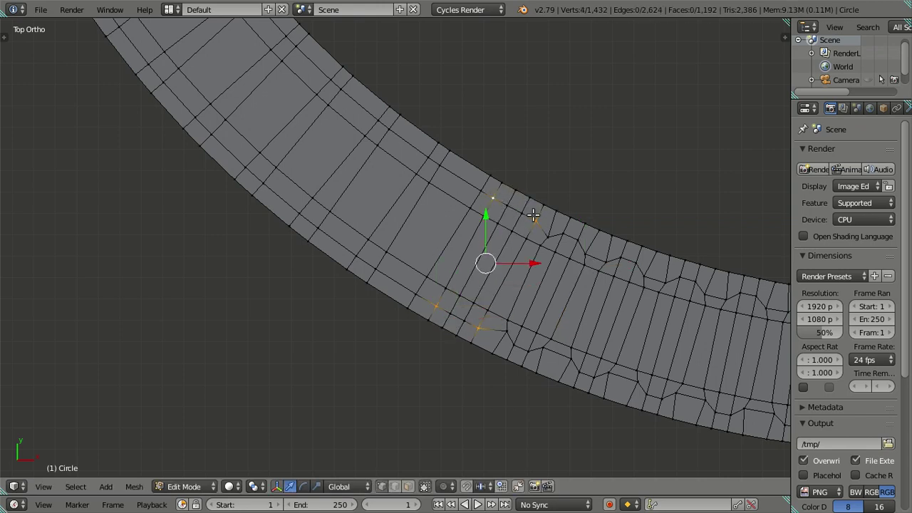
pyautogui.write('s0')
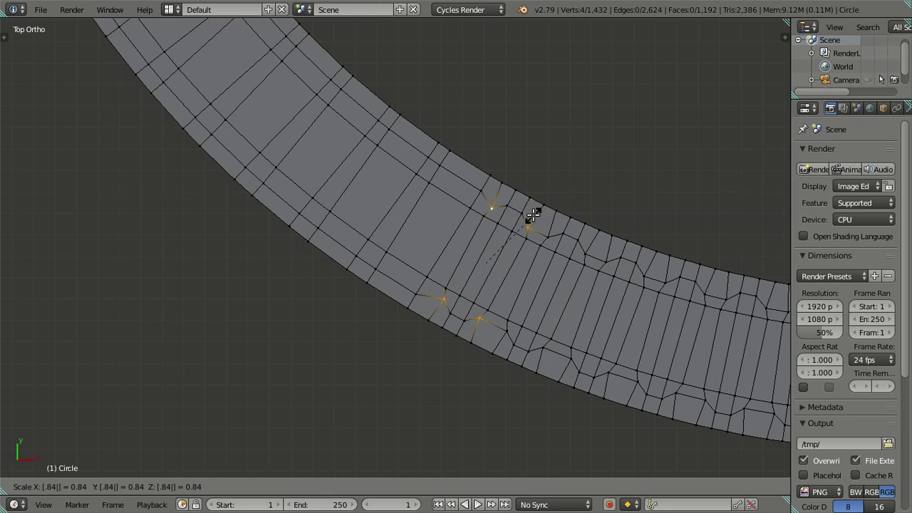
pyautogui.press('Return')
# Step: Insert a single edge loop across the ring and shrink its four corner vertices
pyautogui.hotkey('ctrl', 'r')
pyautogui.click(449, 184)
pyautogui.rightClick(480, 191)
pyautogui.keyDown('shift'); pyautogui.rightClick(439, 165); pyautogui.keyUp('shift')
pyautogui.keyDown('shift'); pyautogui.rightClick(375, 269); pyautogui.keyUp('shift')
pyautogui.keyDown('shift'); pyautogui.rightClick(416, 294); pyautogui.keyUp('shift')
pyautogui.write('s.')
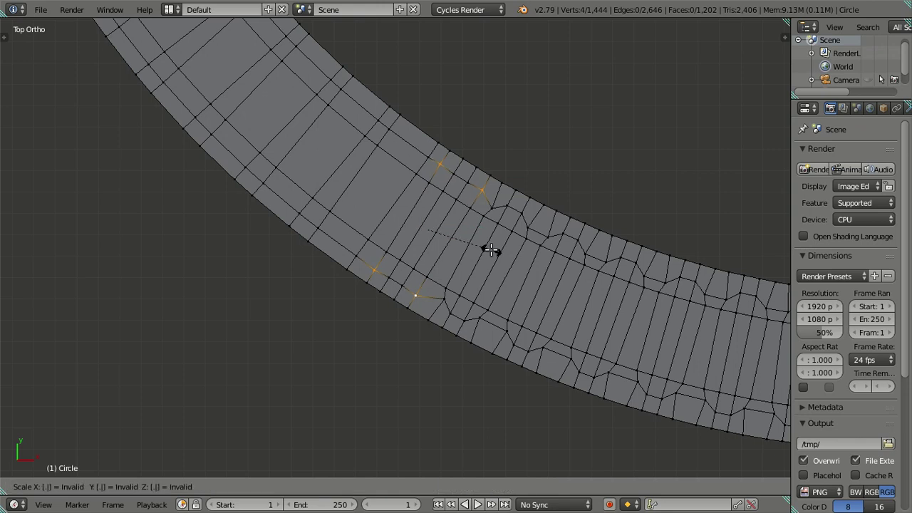
pyautogui.press('Return')
# Step: Cut two new edge loops further on and scale their corner vertices inward
pyautogui.rightClick(513, 228)
pyautogui.scroll(2, 565, 283)
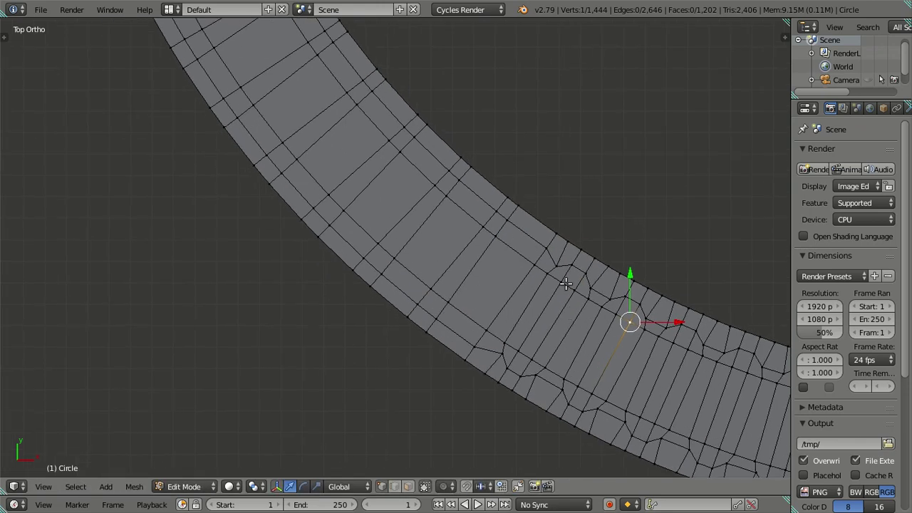
pyautogui.hotkey('ctrl', 'r')
pyautogui.scroll(1, 517, 240)
pyautogui.click(517, 240)
pyautogui.rightClick(472, 341)
pyautogui.keyDown('shift'); pyautogui.rightClick(441, 304); pyautogui.keyUp('shift')
pyautogui.keyDown('shift'); pyautogui.rightClick(500, 226); pyautogui.keyUp('shift')
pyautogui.keyDown('shift'); pyautogui.rightClick(536, 242); pyautogui.keyUp('shift')
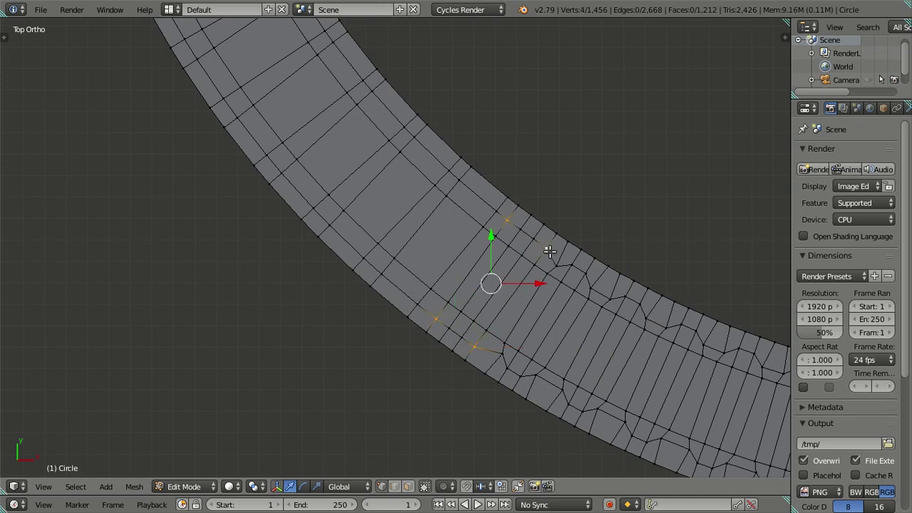
pyautogui.write('s0')
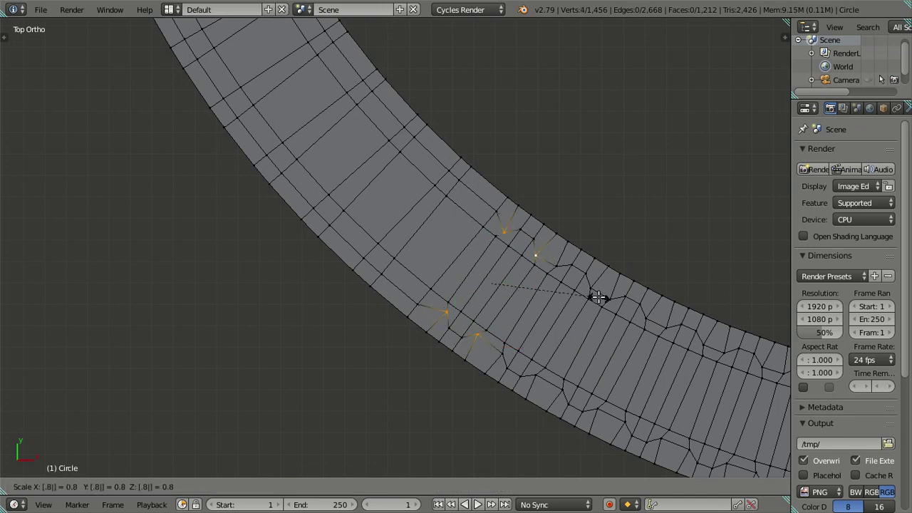
pyautogui.press('Return')
# Step: Add the next edge loops and scale their four corner vertices inward along X
pyautogui.keyDown('shift'); pyautogui.moveTo(451, 219); pyautogui.dragTo(501, 260, button='middle'); pyautogui.keyUp('shift')
pyautogui.hotkey('ctrl', 'r')
pyautogui.scroll(1, 508, 243)
pyautogui.click(508, 243)
pyautogui.rightClick(532, 251)
pyautogui.keyDown('shift'); pyautogui.rightClick(503, 221); pyautogui.keyUp('shift')
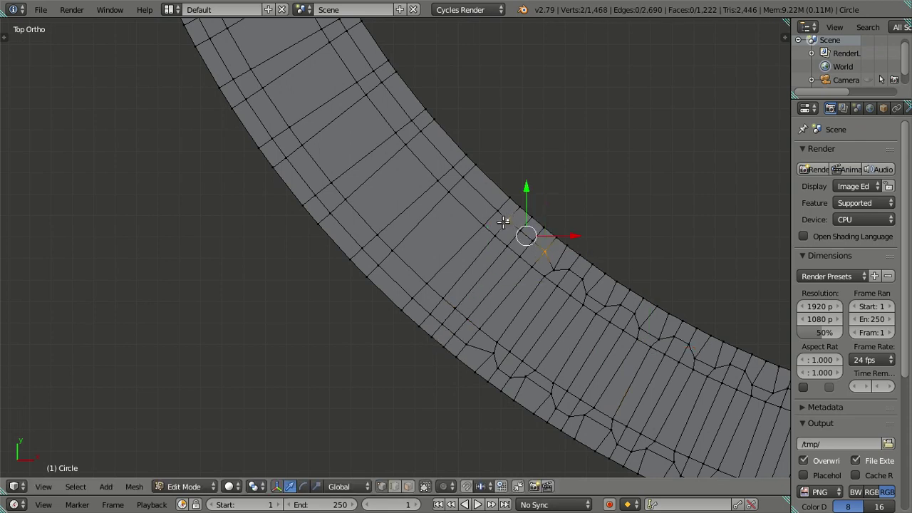
pyautogui.keyDown('shift'); pyautogui.rightClick(427, 309); pyautogui.keyUp('shift')
pyautogui.keyDown('shift'); pyautogui.rightClick(469, 348); pyautogui.keyUp('shift')
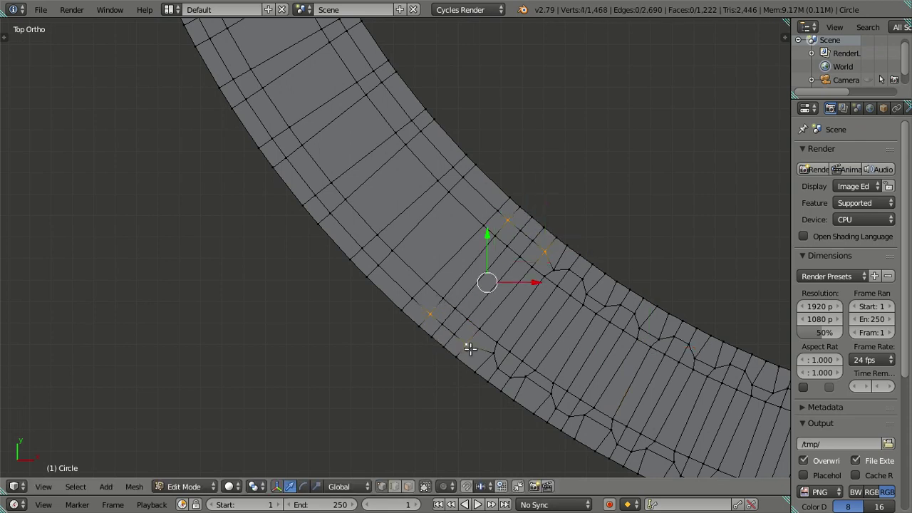
pyautogui.press('s')
pyautogui.press('x')
pyautogui.press('Return')
# Step: Loop-cut the next tooth and scale its four corner vertices to 0.9
pyautogui.rightClick(570, 295)
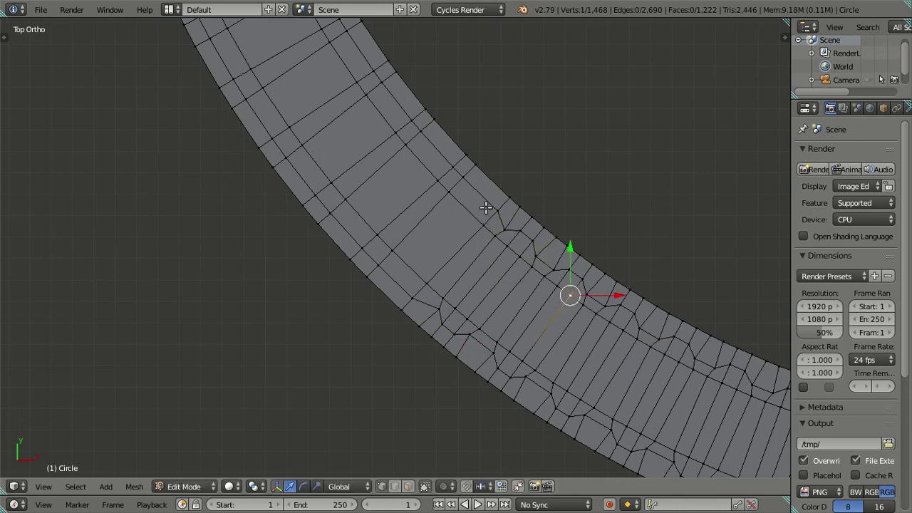
pyautogui.hotkey('ctrl', 'r')
pyautogui.click(482, 198)
pyautogui.rightClick(482, 197)
pyautogui.rightClick(496, 211)
pyautogui.keyDown('shift'); pyautogui.rightClick(463, 178); pyautogui.keyUp('shift')
pyautogui.keyDown('shift'); pyautogui.rightClick(385, 261); pyautogui.keyUp('shift')
pyautogui.keyDown('shift'); pyautogui.rightClick(413, 300); pyautogui.keyUp('shift')
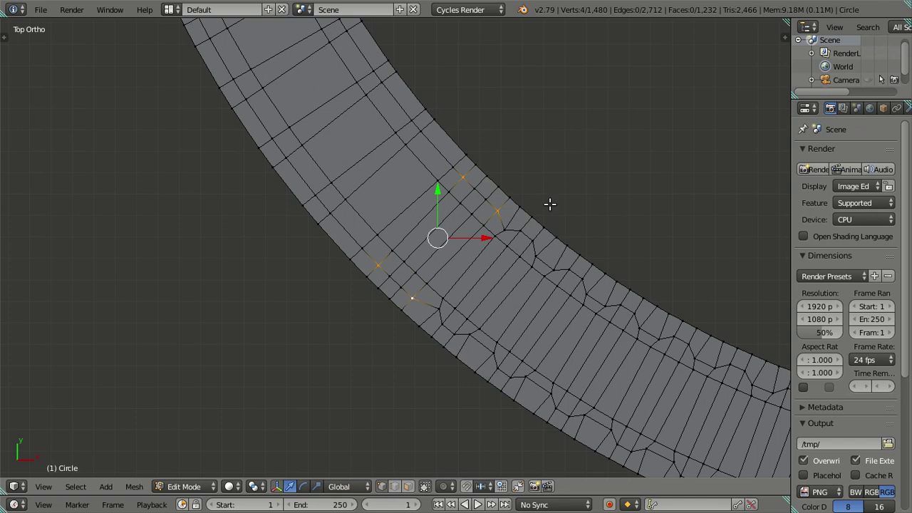
pyautogui.write('s.9')
pyautogui.press('Return')
# Step: Add one more edge loop on the following stretch, pinching its four corners to 0.8
pyautogui.rightClick(541, 224)
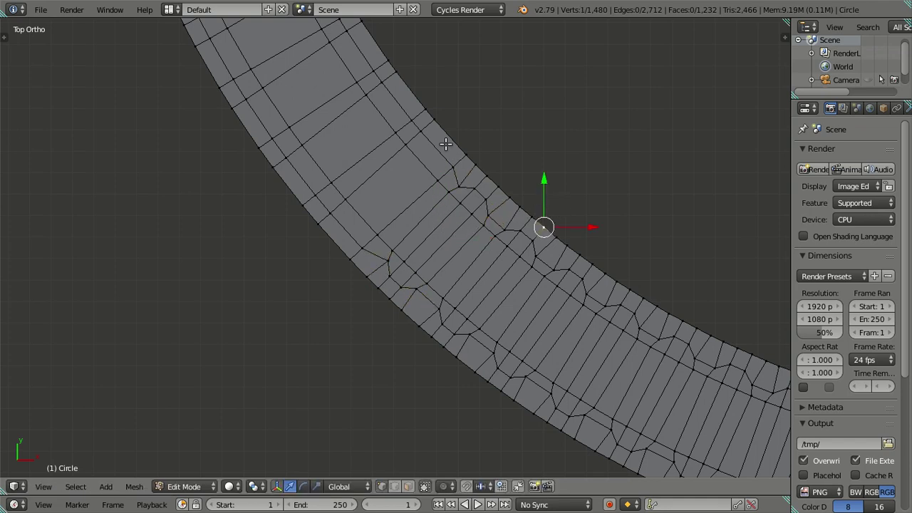
pyautogui.keyDown('shift'); pyautogui.moveTo(541, 223); pyautogui.dragTo(513, 249, button='middle'); pyautogui.keyUp('shift')
pyautogui.hotkey('ctrl', 'r')
pyautogui.click(491, 228)
pyautogui.rightClick(491, 228)
pyautogui.rightClick(504, 236)
pyautogui.keyDown('shift'); pyautogui.rightClick(472, 200); pyautogui.keyUp('shift')
pyautogui.keyDown('shift'); pyautogui.rightClick(392, 276); pyautogui.keyUp('shift')
pyautogui.keyDown('shift'); pyautogui.rightClick(418, 306); pyautogui.keyUp('shift')
pyautogui.write('s.8')
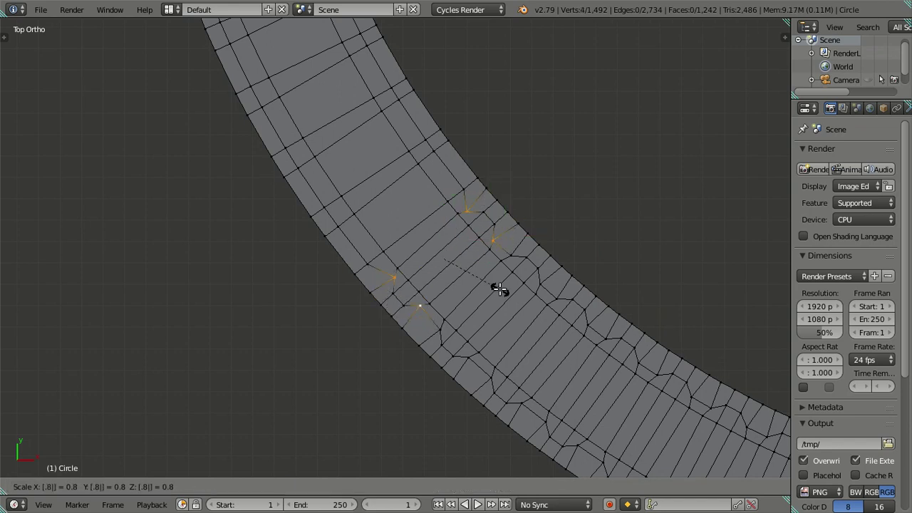
pyautogui.press('Return')
pyautogui.rightClick(508, 278)
pyautogui.keyDown('shift'); pyautogui.moveTo(451, 177); pyautogui.dragTo(531, 258, button='middle'); pyautogui.keyUp('shift')
# Step: Cut a new edge loop across the ring and scale its four corner vertices inward into a rounded notch
pyautogui.hotkey('ctrl', 'r')
pyautogui.click(525, 252)
pyautogui.rightClick(543, 265)
pyautogui.rightClick(545, 267)
pyautogui.keyDown('shift'); pyautogui.rightClick(516, 230); pyautogui.keyUp('shift')
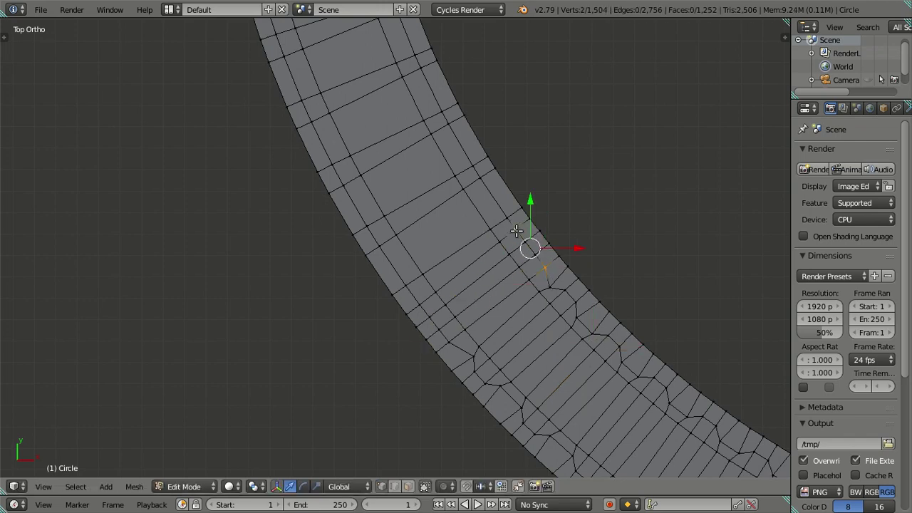
pyautogui.keyDown('shift'); pyautogui.rightClick(418, 304); pyautogui.keyUp('shift')
pyautogui.keyDown('shift'); pyautogui.rightClick(449, 343); pyautogui.keyUp('shift')
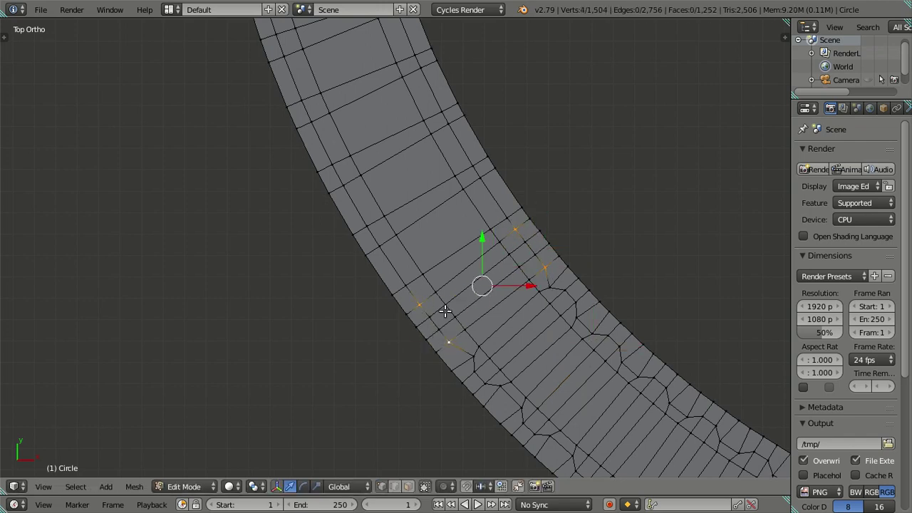
pyautogui.press('s')
pyautogui.click(524, 307)
pyautogui.rightClick(512, 301)
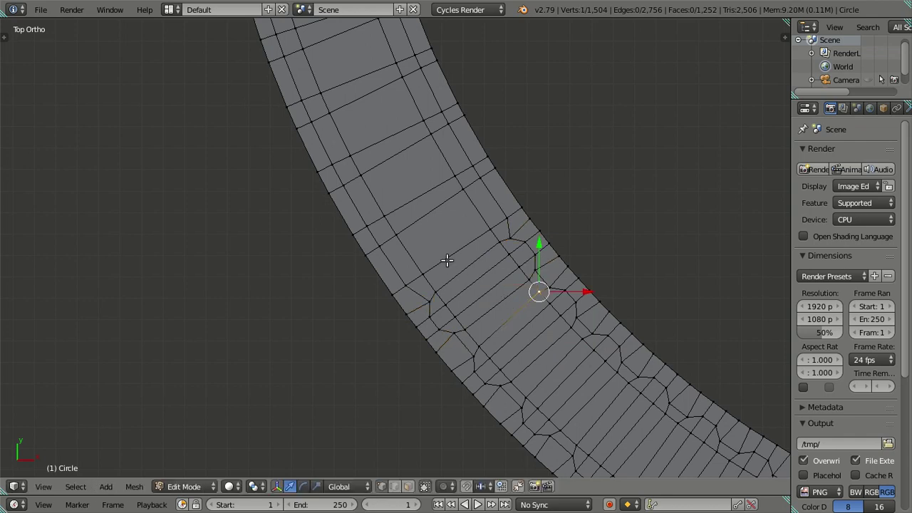
# Step: On the next stretch, cut another edge loop, select its four corners and slide one along its edge
pyautogui.keyDown('shift'); pyautogui.moveTo(447, 260); pyautogui.dragTo(495, 309, button='middle'); pyautogui.keyUp('shift')
pyautogui.hotkey('ctrl', 'r')
pyautogui.click(523, 259)
pyautogui.rightClick(527, 261)
pyautogui.rightClick(550, 273)
pyautogui.keyDown('shift'); pyautogui.rightClick(532, 246); pyautogui.keyUp('shift')
pyautogui.keyDown('shift'); pyautogui.rightClick(424, 302); pyautogui.keyUp('shift')
pyautogui.keyDown('shift'); pyautogui.rightClick(442, 328); pyautogui.keyUp('shift')
pyautogui.press('g')
pyautogui.press('g')
pyautogui.click(460, 328)
# Step: Shrink those four corners inward, restoring the selection with undo and re-sliding before the final scale
pyautogui.press('s')
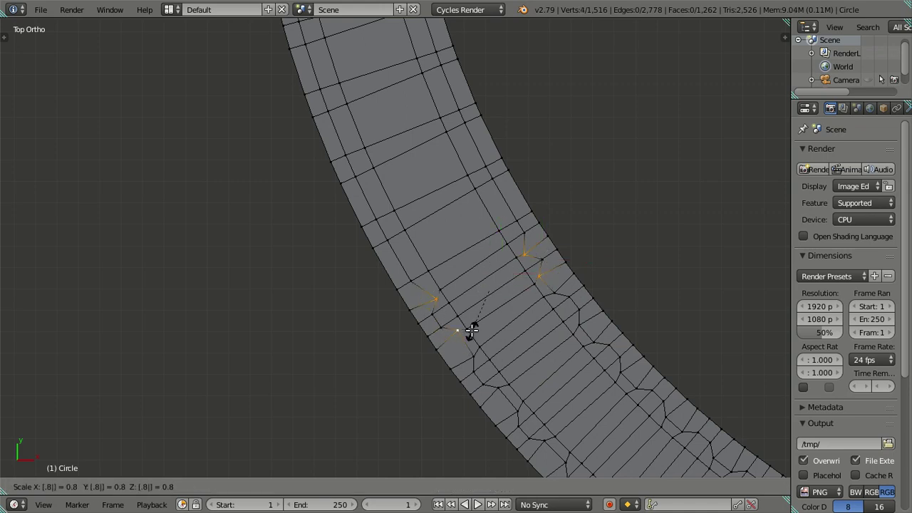
pyautogui.click(470, 331)
pyautogui.rightClick(466, 328)
pyautogui.hotkey('ctrl', 'z')
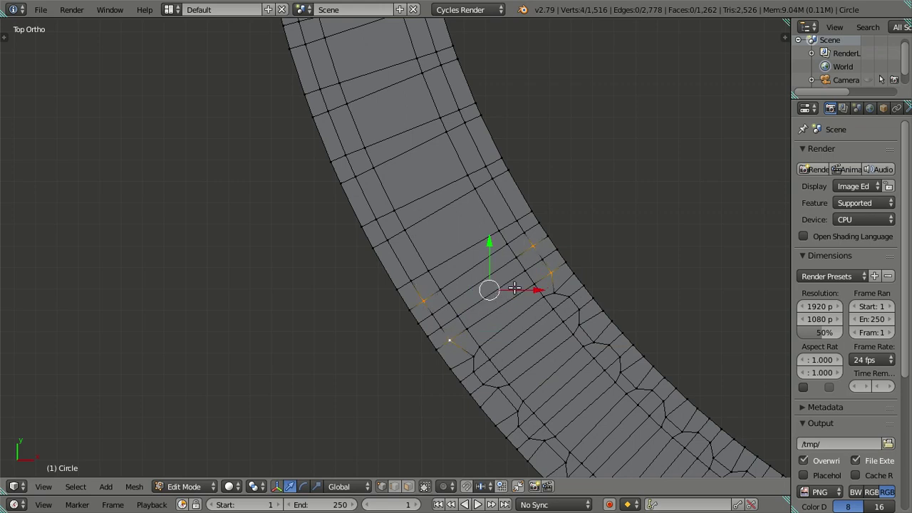
pyautogui.press('g')
pyautogui.click(525, 229)
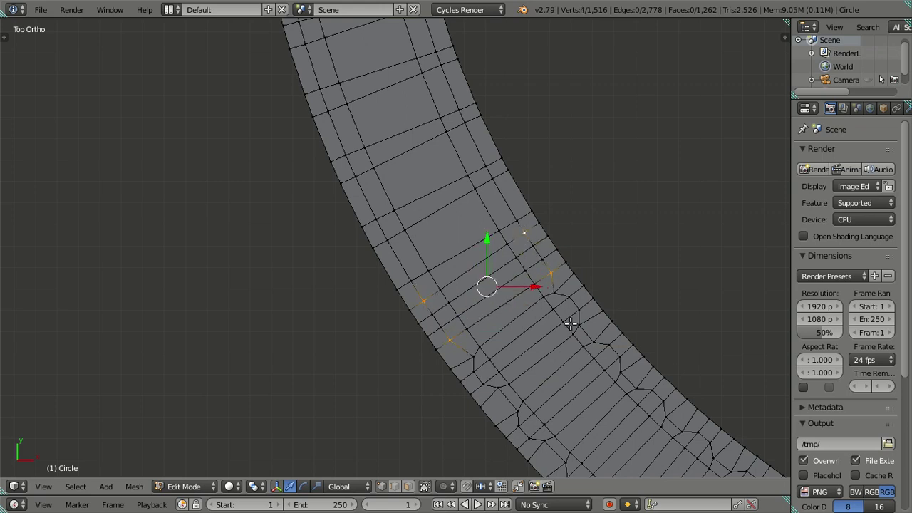
pyautogui.press('s')
pyautogui.press('Return')
pyautogui.rightClick(643, 356)
# Step: Add a third edge loop further along and pull its four corner vertices inward
pyautogui.keyDown('shift'); pyautogui.moveTo(434, 260); pyautogui.dragTo(493, 336, button='middle'); pyautogui.keyUp('shift')
pyautogui.hotkey('ctrl', 'r')
pyautogui.click(555, 289)
pyautogui.rightClick(559, 291)
pyautogui.rightClick(572, 294)
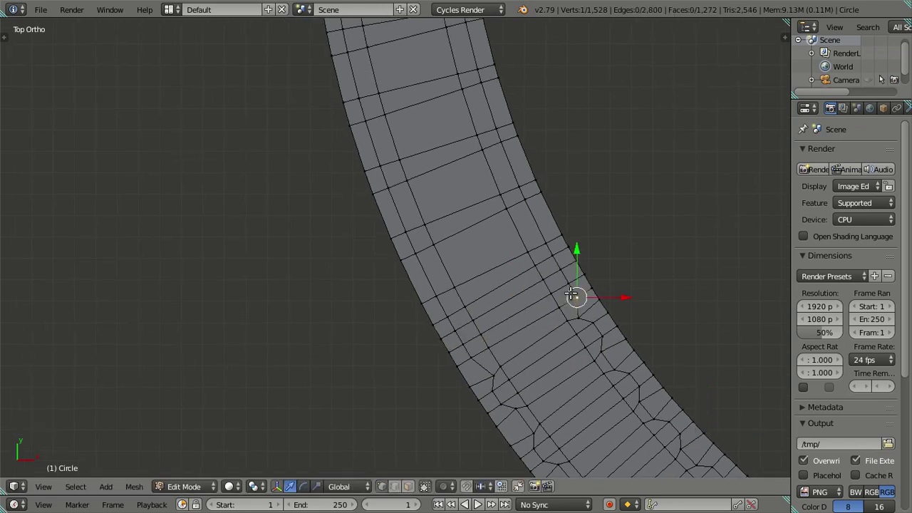
pyautogui.keyDown('shift'); pyautogui.rightClick(551, 255); pyautogui.keyUp('shift')
pyautogui.keyDown('shift'); pyautogui.rightClick(448, 316); pyautogui.keyUp('shift')
pyautogui.keyDown('shift'); pyautogui.rightClick(471, 357); pyautogui.keyUp('shift')
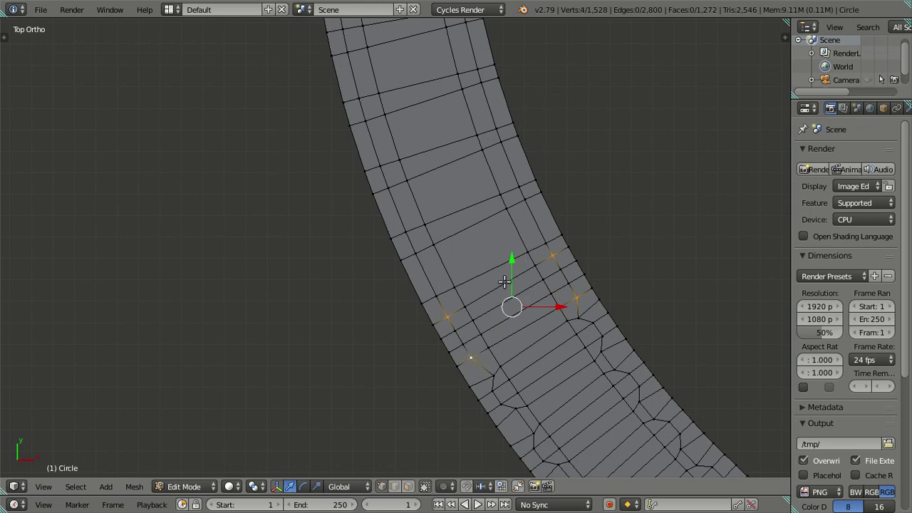
pyautogui.write('s0')
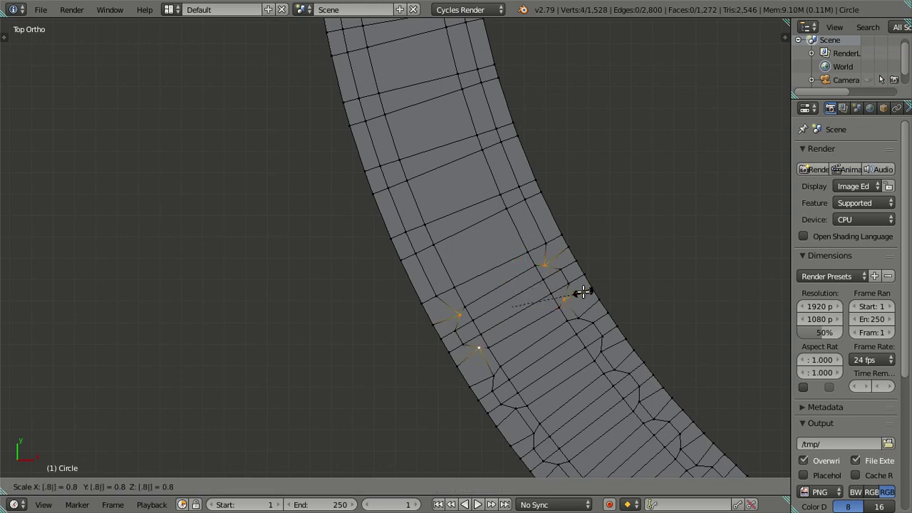
pyautogui.press('Return')
# Step: Cut the next edge loop and scale its four corner vertices to 0.85
pyautogui.keyDown('shift'); pyautogui.moveTo(591, 237); pyautogui.dragTo(639, 324, button='middle'); pyautogui.keyUp('shift')
pyautogui.hotkey('ctrl', 'r')
pyautogui.click(563, 316)
pyautogui.click(591, 329)
pyautogui.keyDown('shift'); pyautogui.click(572, 286); pyautogui.keyUp('shift')
pyautogui.keyDown('shift'); pyautogui.click(463, 341); pyautogui.keyUp('shift')
pyautogui.keyDown('shift'); pyautogui.click(482, 383); pyautogui.keyUp('shift')
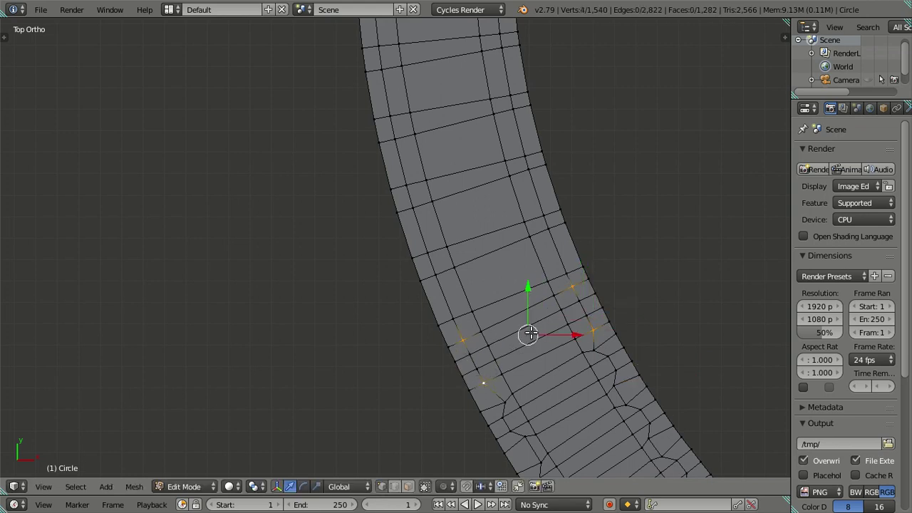
pyautogui.write('s.85')
pyautogui.press('Return')
# Step: Make another notch by cutting a loop and scaling its corner vertices to 0.85
pyautogui.keyDown('shift'); pyautogui.moveTo(488, 252); pyautogui.dragTo(473, 363, button='middle'); pyautogui.keyUp('shift')
pyautogui.hotkey('ctrl', 'r')
pyautogui.click(471, 350)
pyautogui.rightClick(478, 330)
pyautogui.keyDown('shift'); pyautogui.rightClick(365, 375); pyautogui.keyUp('shift')
pyautogui.keyDown('shift'); pyautogui.rightClick(377, 400); pyautogui.keyUp('shift')
pyautogui.hotkey('ctrl', 'z')
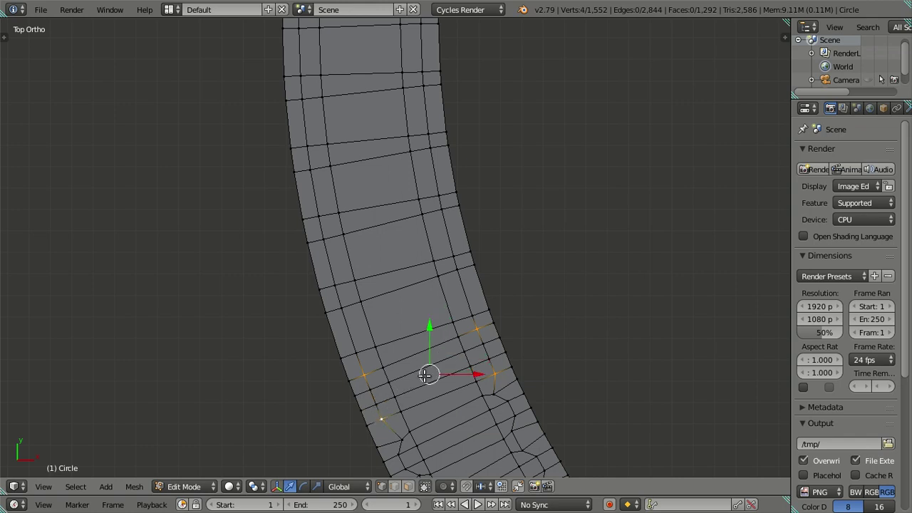
pyautogui.write('s.85')
pyautogui.press('Return')
# Step: Cut an adjacent edge loop and shrink its four corner vertices inward into a notch
pyautogui.hotkey('ctrl', 'r')
pyautogui.click(456, 303)
pyautogui.click(459, 307)
pyautogui.rightClick(471, 313)
pyautogui.keyDown('shift'); pyautogui.rightClick(461, 276); pyautogui.keyUp('shift')
pyautogui.keyDown('shift'); pyautogui.rightClick(451, 281); pyautogui.keyUp('shift')
pyautogui.keyDown('shift'); pyautogui.rightClick(451, 281); pyautogui.keyUp('shift')
pyautogui.keyDown('shift'); pyautogui.rightClick(343, 309); pyautogui.keyUp('shift')
pyautogui.keyDown('shift'); pyautogui.rightClick(352, 349); pyautogui.keyUp('shift')
pyautogui.press('s')
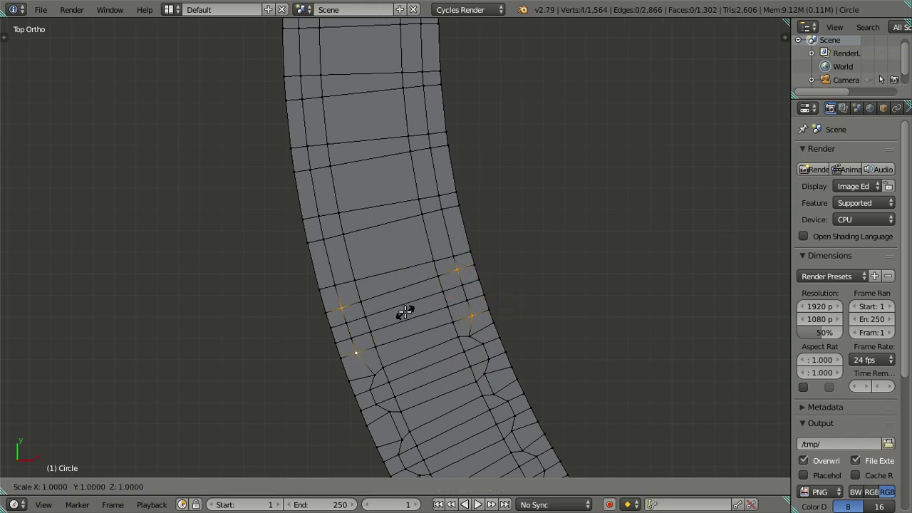
pyautogui.click(407, 309)
# Step: Continue along the ring with one more loop cut, scaling its four corners inward
pyautogui.keyDown('shift'); pyautogui.moveTo(407, 251); pyautogui.dragTo(439, 316, button='middle'); pyautogui.keyUp('shift')
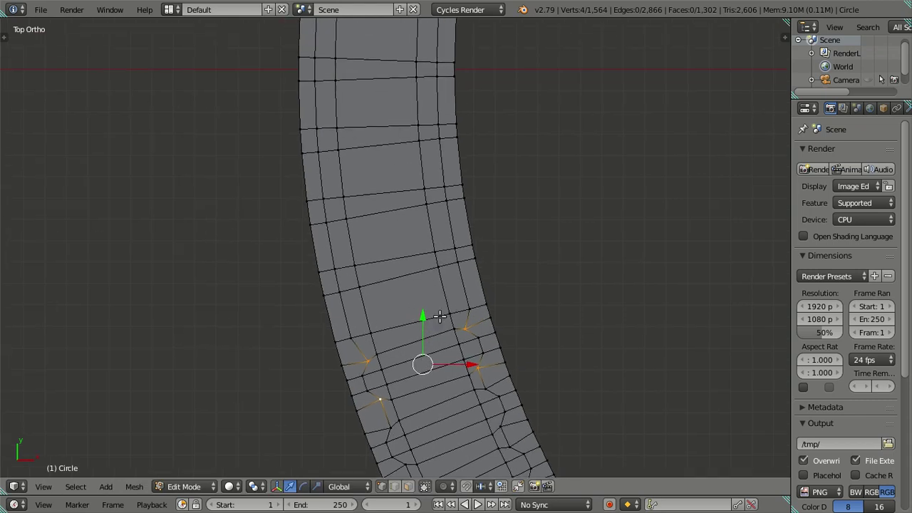
pyautogui.hotkey('ctrl', 'r')
pyautogui.click(457, 316)
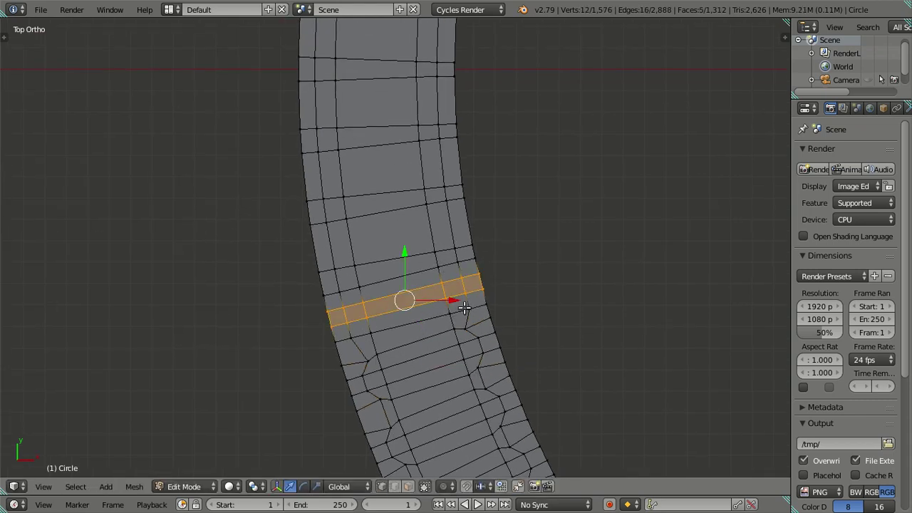
pyautogui.click(467, 307)
pyautogui.keyDown('shift'); pyautogui.click(457, 262); pyautogui.keyUp('shift')
pyautogui.keyDown('shift'); pyautogui.click(339, 292); pyautogui.keyUp('shift')
pyautogui.keyDown('shift'); pyautogui.click(350, 338); pyautogui.keyUp('shift')
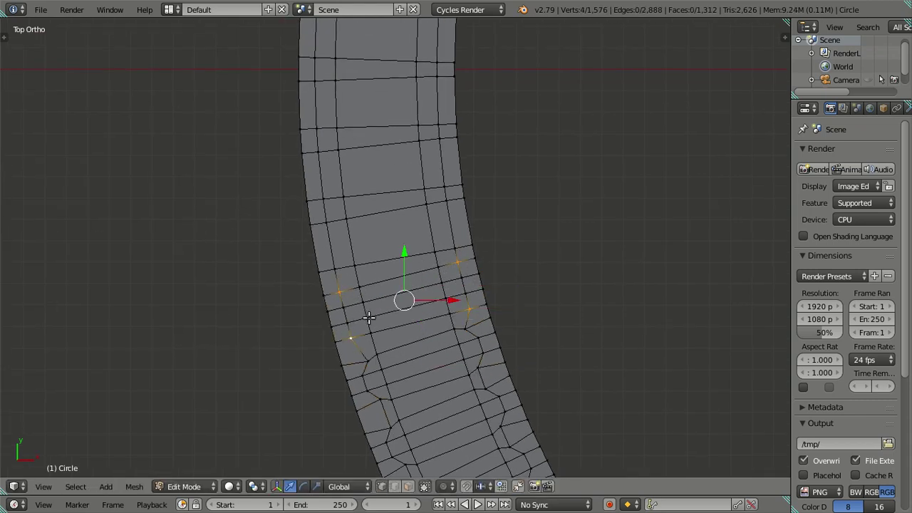
pyautogui.press('s')
pyautogui.click(404, 304)
# Step: Cut two new edge loops and scale the strip's four corner vertices to 0.85, forming a pill notch
pyautogui.keyDown('shift'); pyautogui.scroll(4, 394, 268); pyautogui.keyUp('shift')
pyautogui.hotkey('ctrl', 'r')
pyautogui.scroll(1, 430, 283)
pyautogui.click(444, 294)
pyautogui.rightClick(444, 294)
pyautogui.rightClick(456, 315)
pyautogui.keyDown('shift'); pyautogui.rightClick(449, 267); pyautogui.keyUp('shift')
pyautogui.keyDown('shift'); pyautogui.rightClick(328, 289); pyautogui.keyUp('shift')
pyautogui.keyDown('shift'); pyautogui.rightClick(335, 320); pyautogui.keyUp('shift')
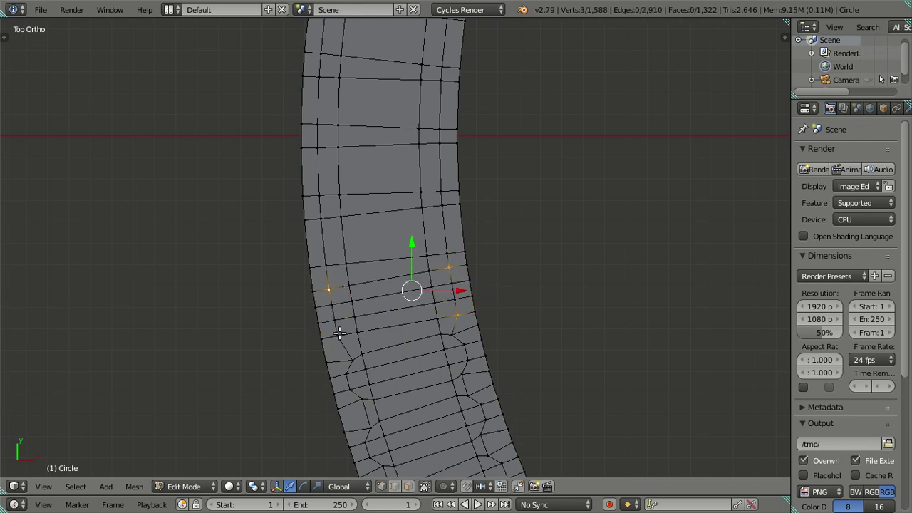
pyautogui.write('s.85')
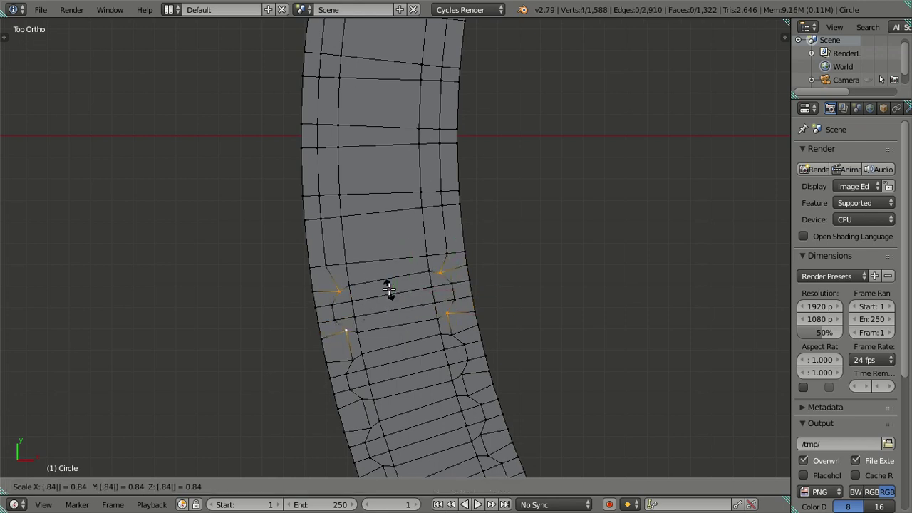
pyautogui.press('Return')
# Step: Select the left rim edge loop and scale it up very slightly, to about 1.003
pyautogui.keyDown('shift'); pyautogui.moveTo(400, 242); pyautogui.dragTo(427, 274, button='middle'); pyautogui.keyUp('shift')
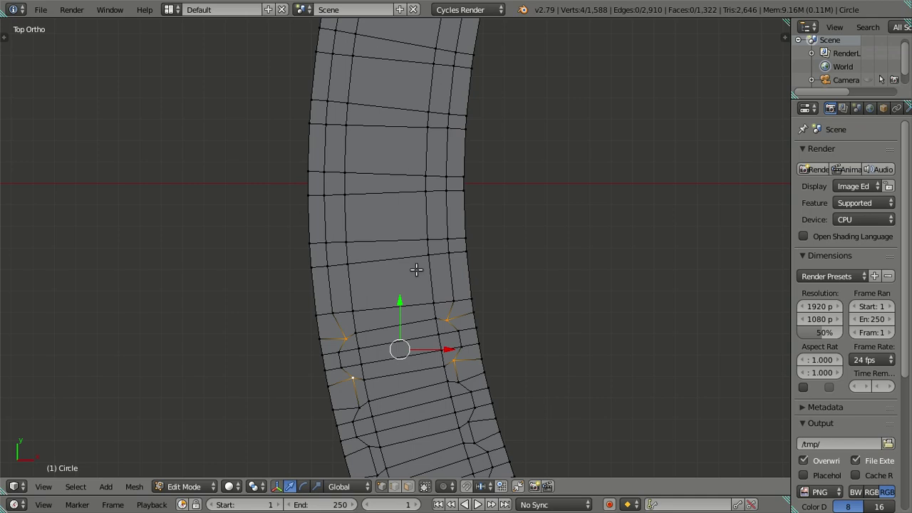
pyautogui.scroll(2, 415, 269)
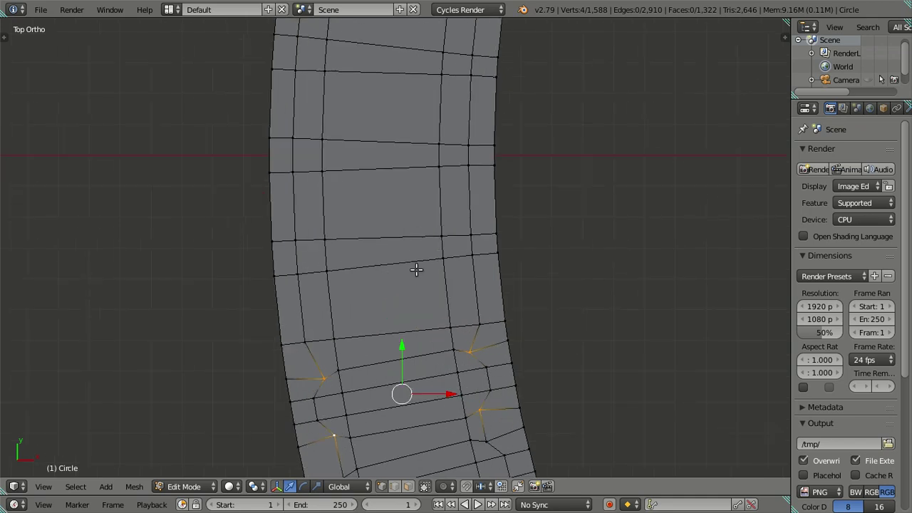
pyautogui.scroll(-1, 416, 269)
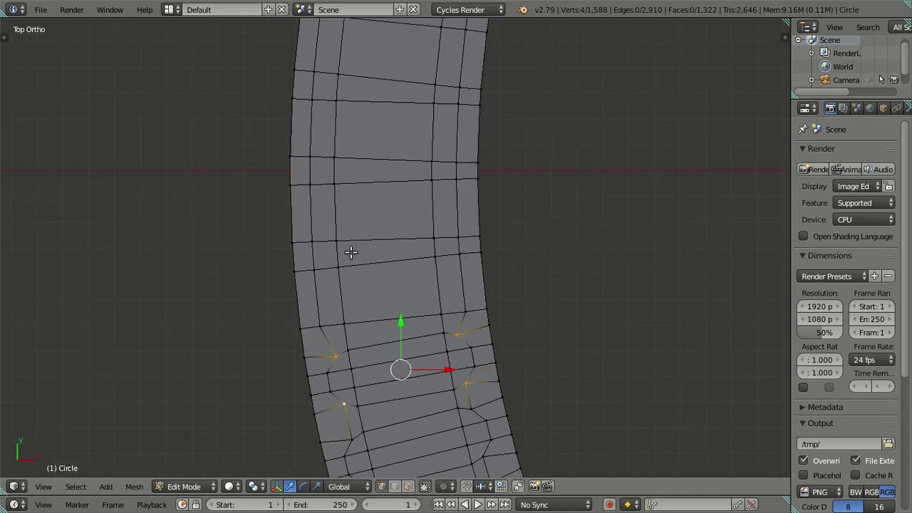
pyautogui.keyDown('alt'); pyautogui.rightClick(318, 299); pyautogui.keyUp('alt')
pyautogui.scroll(-2, 334, 295)
pyautogui.scroll(-1, 370, 294)
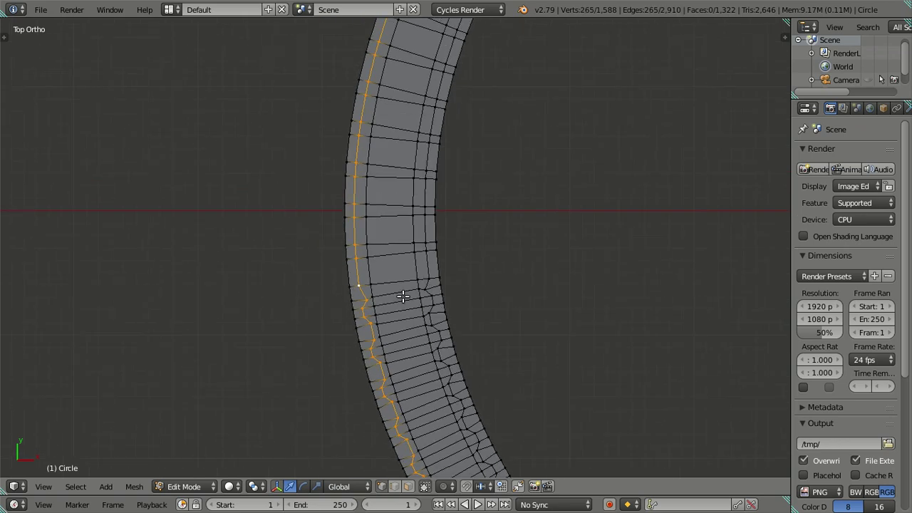
pyautogui.scroll(2, 403, 296)
pyautogui.scroll(2, 549, 298)
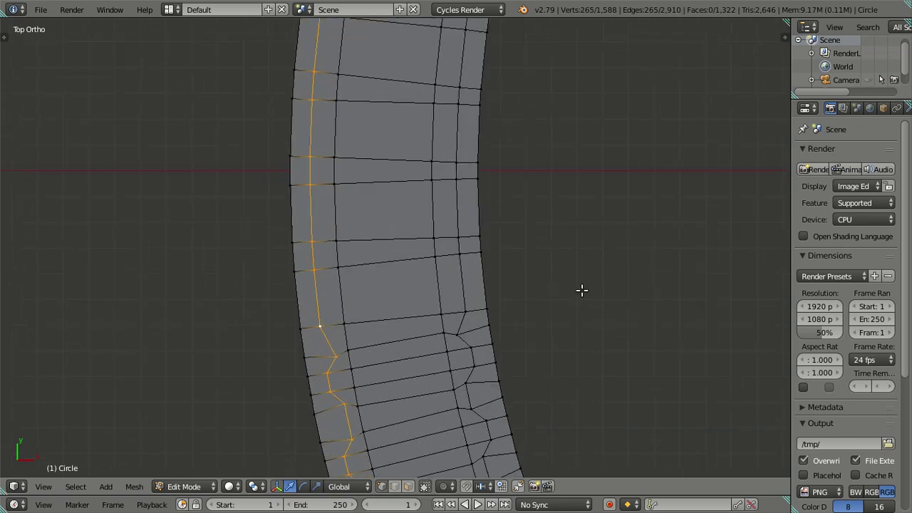
pyautogui.press('s')
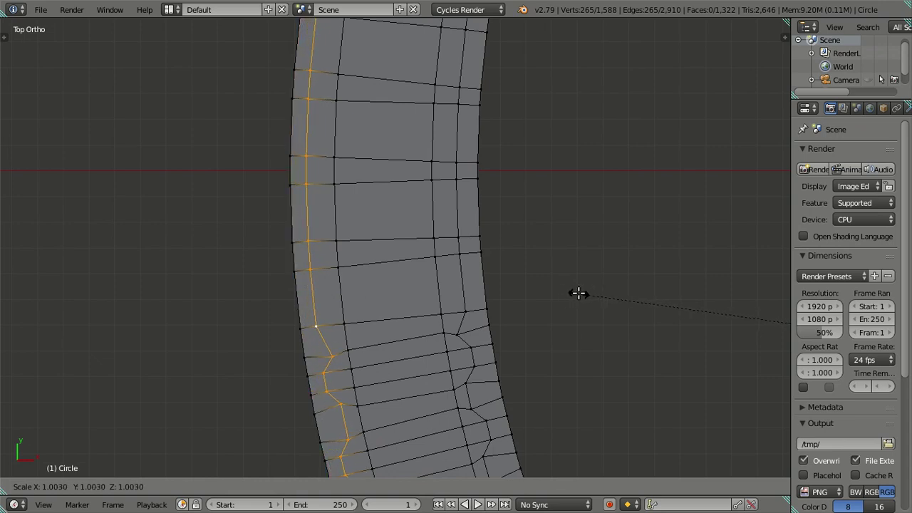
pyautogui.press('Escape')
# Step: Loop-cut across the band and scale the new tooth's four corner vertices to 0.85
pyautogui.press('a')
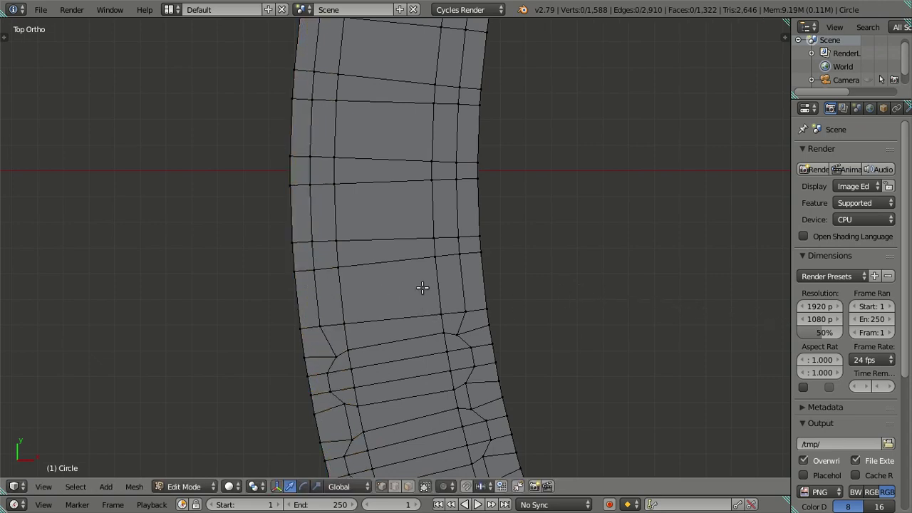
pyautogui.hotkey('ctrl', 'r')
pyautogui.click(431, 285)
pyautogui.rightClick(442, 289)
pyautogui.rightClick(462, 308)
pyautogui.keyDown('shift'); pyautogui.rightClick(459, 256); pyautogui.keyUp('shift')
pyautogui.keyDown('shift'); pyautogui.rightClick(315, 271); pyautogui.keyUp('shift')
pyautogui.keyDown('shift'); pyautogui.rightClick(318, 311); pyautogui.keyUp('shift')
pyautogui.keyDown('shift'); pyautogui.rightClick(320, 313); pyautogui.keyUp('shift')
pyautogui.keyDown('shift'); pyautogui.rightClick(321, 321); pyautogui.keyUp('shift')
pyautogui.write('s.85')
pyautogui.press('Return')
# Step: Cut the next tooth further along the ring and pull its four corners in to 0.85
pyautogui.keyDown('shift'); pyautogui.moveTo(381, 199); pyautogui.dragTo(441, 294, button='middle'); pyautogui.keyUp('shift')
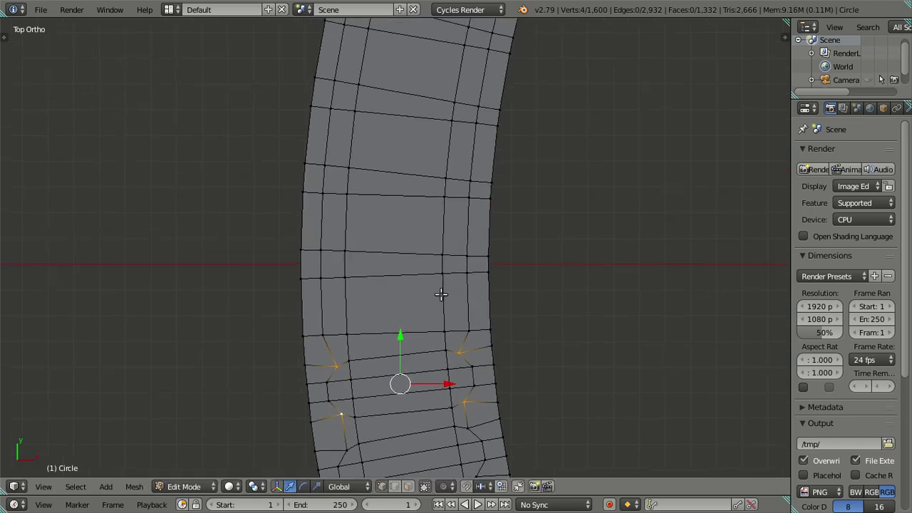
pyautogui.hotkey('ctrl', 'r')
pyautogui.click(443, 295)
pyautogui.rightClick(467, 329)
pyautogui.keyDown('shift'); pyautogui.rightClick(449, 269); pyautogui.keyUp('shift')
pyautogui.hotkey('ctrl', 'z')
pyautogui.keyDown('shift'); pyautogui.rightClick(466, 272); pyautogui.keyUp('shift')
pyautogui.keyDown('shift'); pyautogui.rightClick(321, 277); pyautogui.keyUp('shift')
pyautogui.keyDown('shift'); pyautogui.rightClick(322, 334); pyautogui.keyUp('shift')
pyautogui.write('s.85')
pyautogui.press('Return')
# Step: Add a two-loop cut for a third tooth and scale its corners to 0.85
pyautogui.rightClick(490, 271)
pyautogui.keyDown('shift'); pyautogui.moveTo(463, 222); pyautogui.dragTo(434, 266, button='middle'); pyautogui.keyUp('shift')
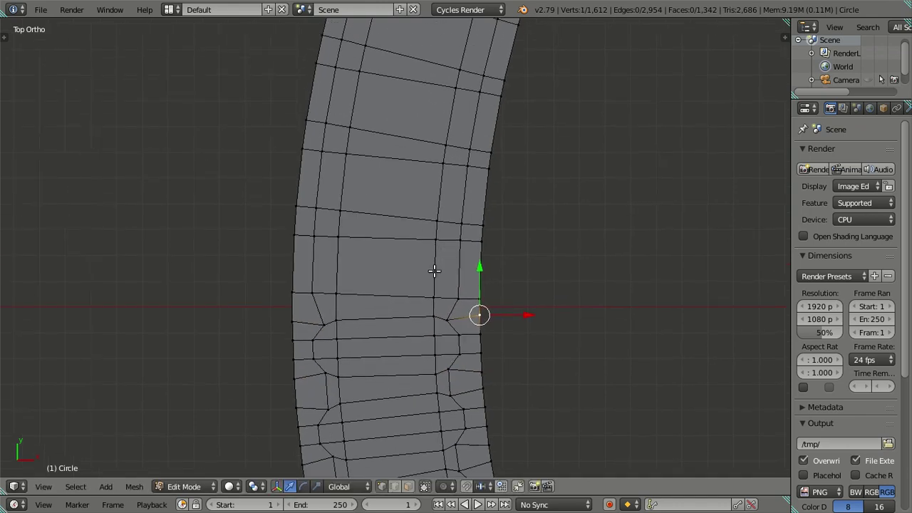
pyautogui.hotkey('ctrl', 'r')
pyautogui.scroll(1, 430, 268)
pyautogui.click(431, 268)
pyautogui.rightClick(431, 268)
pyautogui.rightClick(456, 297)
pyautogui.keyDown('shift'); pyautogui.rightClick(458, 241); pyautogui.keyUp('shift')
pyautogui.keyDown('shift'); pyautogui.rightClick(314, 236); pyautogui.keyUp('shift')
pyautogui.keyDown('shift'); pyautogui.rightClick(312, 292); pyautogui.keyUp('shift')
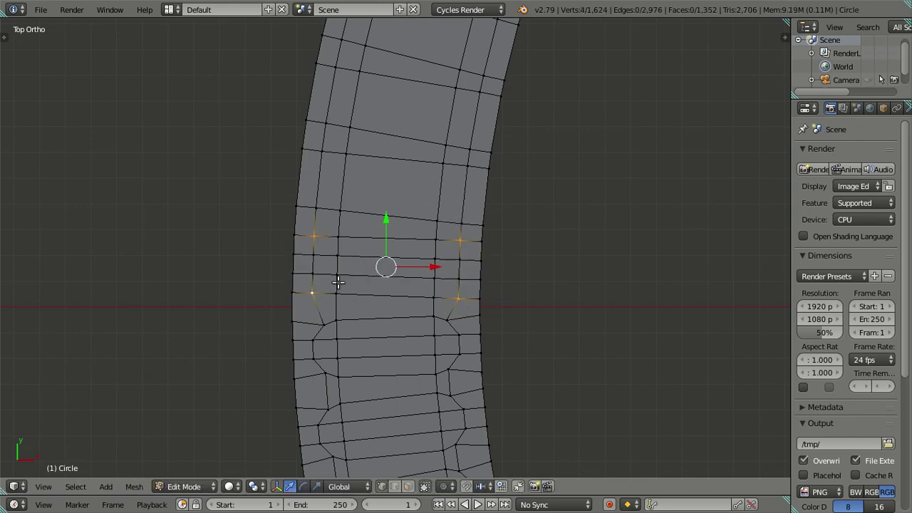
pyautogui.write('s.85')
pyautogui.press('Return')
# Step: Shape a fourth tooth with another two-loop cut and a 0.85 corner scale
pyautogui.keyDown('shift'); pyautogui.moveTo(311, 214); pyautogui.dragTo(284, 337, button='middle'); pyautogui.keyUp('shift')
pyautogui.hotkey('ctrl', 'r')
pyautogui.scroll(1, 403, 301)
pyautogui.click(403, 301)
pyautogui.rightClick(413, 309)
pyautogui.rightClick(427, 342)
pyautogui.keyDown('shift'); pyautogui.rightClick(437, 286); pyautogui.keyUp('shift')
pyautogui.keyDown('shift'); pyautogui.rightClick(294, 275); pyautogui.keyUp('shift')
pyautogui.keyDown('shift'); pyautogui.rightClick(287, 329); pyautogui.keyUp('shift')
pyautogui.write('s.85')
pyautogui.press('Return')
# Step: Cut a fifth tooth's loop pair and scale its four corners inward freehand
pyautogui.moveTo(417, 264)
pyautogui.keyDown('shift'); pyautogui.mouseDown(button='middle')
pyautogui.moveTo(400, 279)
pyautogui.moveTo(338, 295)
pyautogui.mouseUp(button='middle'); pyautogui.keyUp('shift')
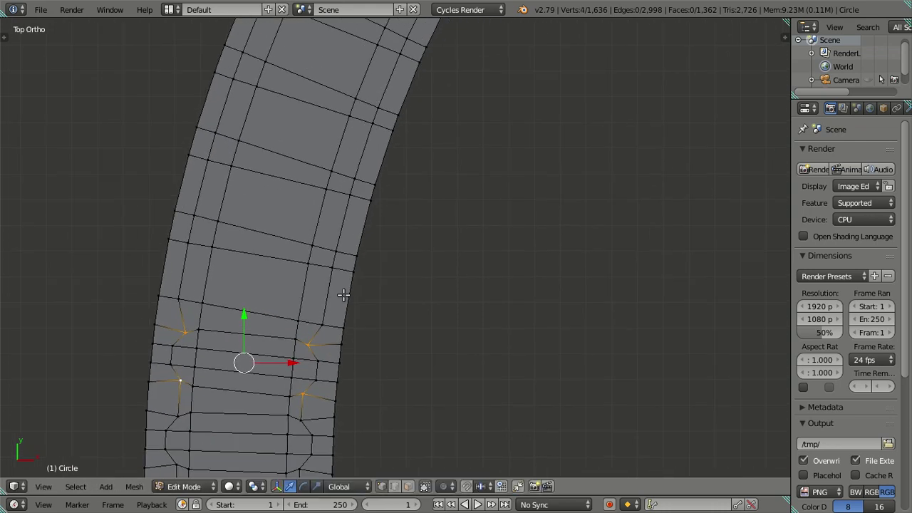
pyautogui.hotkey('ctrl', 'r')
pyautogui.scroll(1, 338, 295)
pyautogui.click(336, 303)
pyautogui.rightClick(334, 310)
pyautogui.rightClick(322, 325)
pyautogui.keyDown('shift'); pyautogui.rightClick(332, 270); pyautogui.keyUp('shift')
pyautogui.keyDown('shift'); pyautogui.rightClick(188, 248); pyautogui.keyUp('shift')
pyautogui.keyDown('shift'); pyautogui.rightClick(178, 297); pyautogui.keyUp('shift')
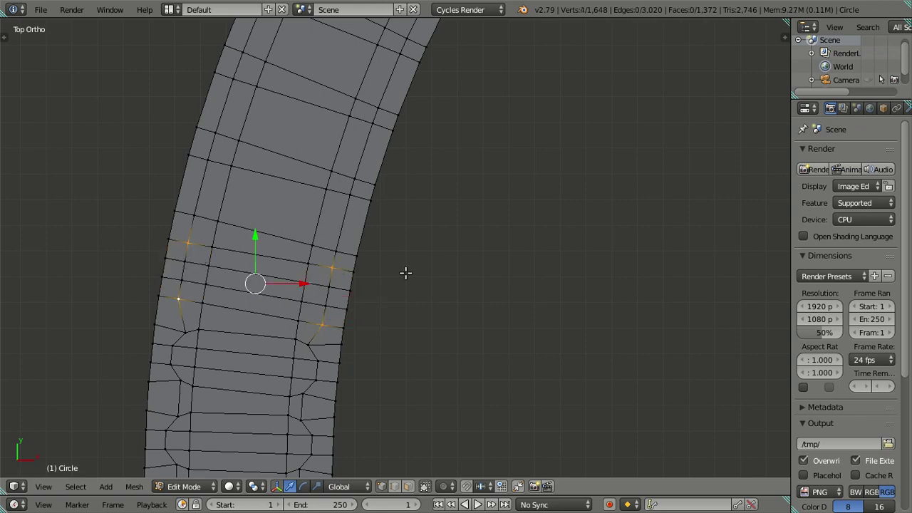
pyautogui.press('s')
pyautogui.click(454, 265)
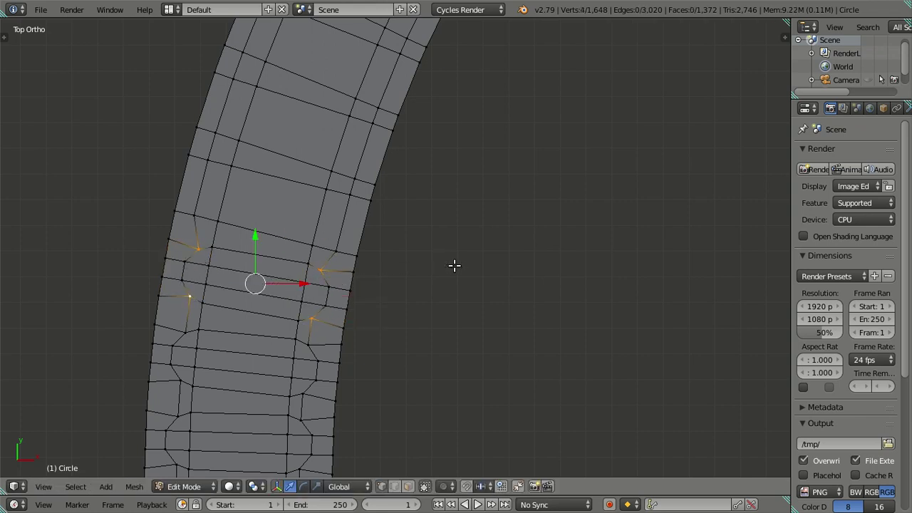
# Step: Add another loop pair further down the ring and select the new tooth's corner vertices
pyautogui.keyDown('shift'); pyautogui.moveTo(318, 209); pyautogui.dragTo(209, 279, button='middle'); pyautogui.keyUp('shift')
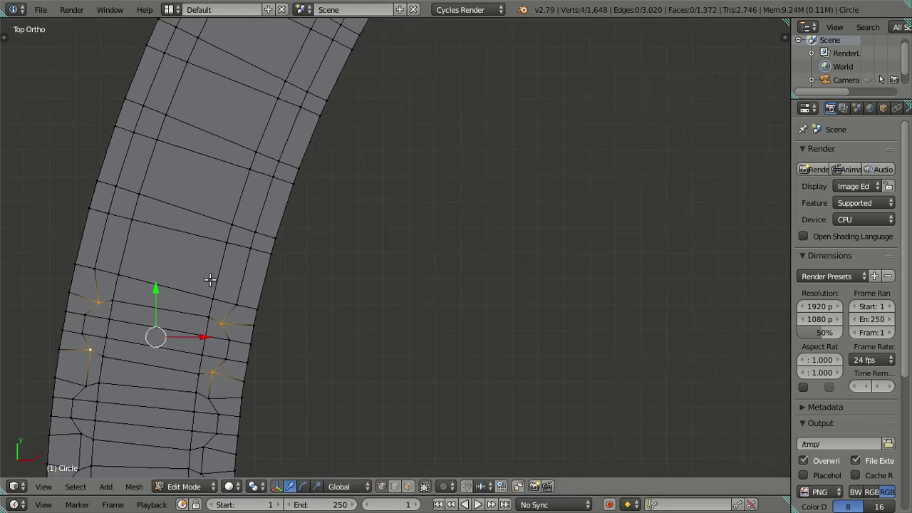
pyautogui.hotkey('ctrl', 'r')
pyautogui.click(236, 267)
pyautogui.click(236, 306)
pyautogui.rightClick(236, 305)
pyautogui.keyDown('shift'); pyautogui.rightClick(242, 243); pyautogui.keyUp('shift')
pyautogui.keyDown('shift'); pyautogui.rightClick(103, 215); pyautogui.keyUp('shift')
pyautogui.keyDown('shift'); pyautogui.rightClick(95, 268); pyautogui.keyUp('shift')
# Step: Finish pinching the current tooth's corners inward to 0.85 scale
pyautogui.write('s.85')
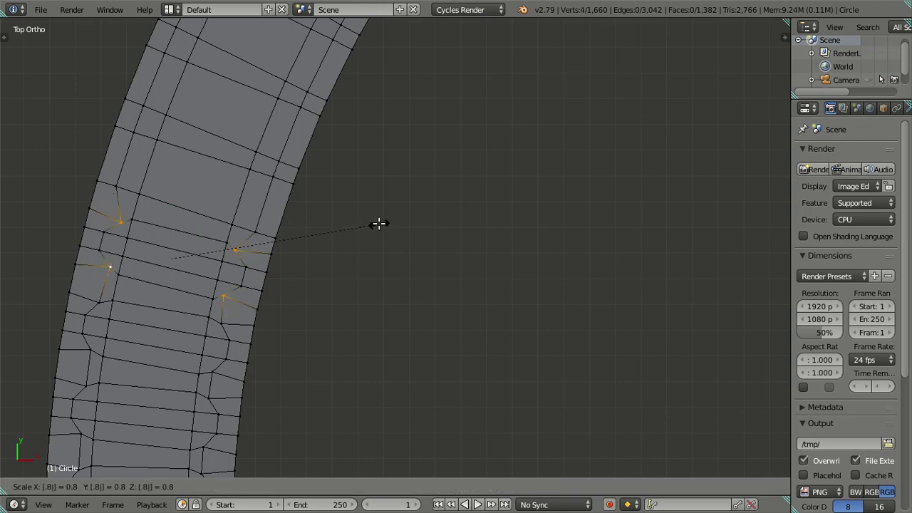
pyautogui.press('Return')
pyautogui.keyDown('shift'); pyautogui.scroll(1, 301, 213); pyautogui.keyUp('shift')
pyautogui.keyDown('ctrl'); pyautogui.scroll(-1, 300, 213); pyautogui.keyUp('ctrl')
# Step: Add a two-loop cut for the next tooth and scale its four corners inward to 0.8
pyautogui.hotkey('ctrl', 'r')
pyautogui.scroll(1, 295, 301)
pyautogui.click(295, 301)
pyautogui.rightClick(285, 310)
pyautogui.rightClick(269, 320)
pyautogui.keyDown('shift'); pyautogui.rightClick(282, 268); pyautogui.keyUp('shift')
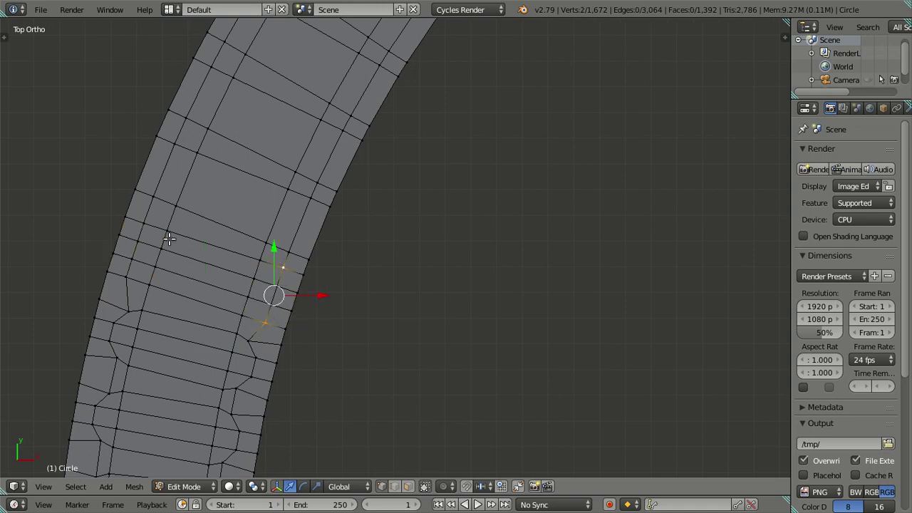
pyautogui.keyDown('shift'); pyautogui.rightClick(140, 221); pyautogui.keyUp('shift')
pyautogui.keyDown('shift'); pyautogui.rightClick(122, 277); pyautogui.keyUp('shift')
pyautogui.write('s.8')
pyautogui.press('Return')
# Step: Further along the ring, loop-cut another tooth and pinch its corners to 0.8
pyautogui.keyDown('shift'); pyautogui.moveTo(330, 220); pyautogui.dragTo(294, 271, button='middle'); pyautogui.keyUp('shift')
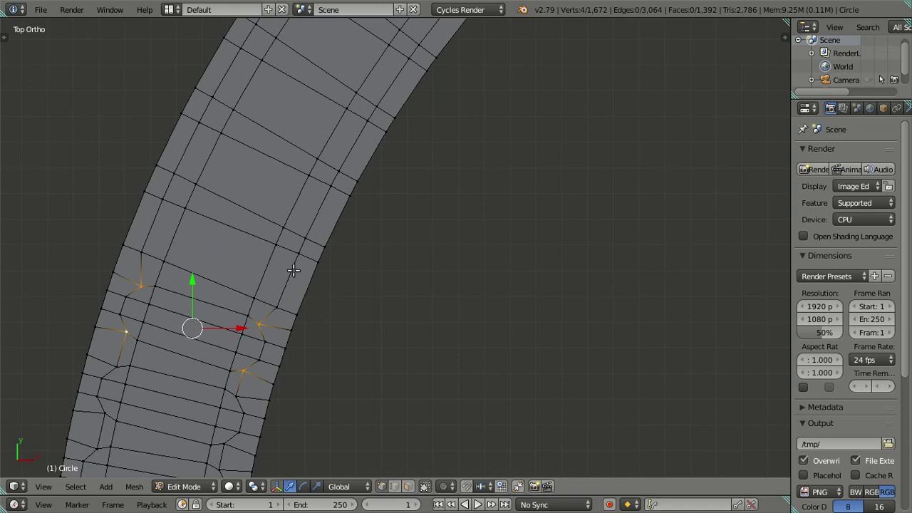
pyautogui.hotkey('ctrl', 'r')
pyautogui.click(285, 288)
pyautogui.rightClick(275, 308)
pyautogui.keyDown('shift'); pyautogui.rightClick(299, 246); pyautogui.keyUp('shift')
pyautogui.keyDown('shift'); pyautogui.rightClick(153, 194); pyautogui.keyUp('shift')
pyautogui.keyDown('shift'); pyautogui.rightClick(140, 253); pyautogui.keyUp('shift')
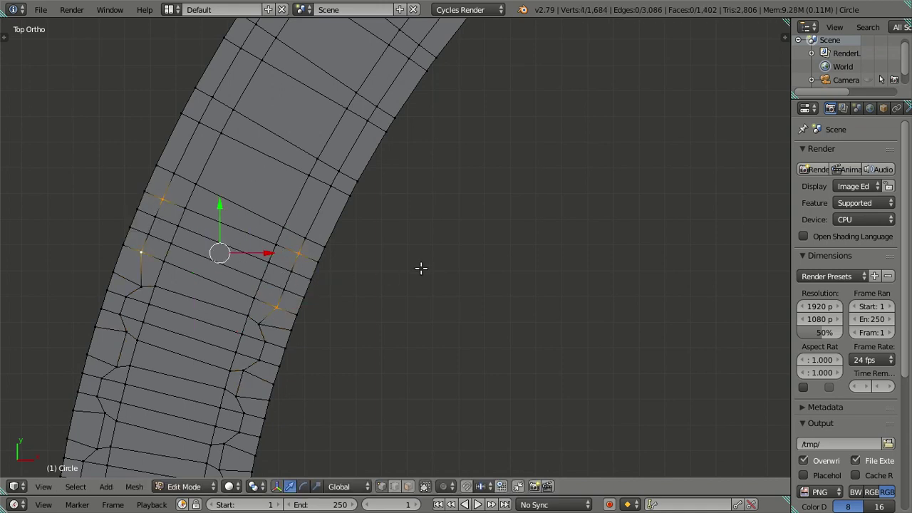
pyautogui.write('s.8')
pyautogui.press('Return')
# Step: Cut the following tooth with new edge loops and scale its corners to 0.85
pyautogui.keyDown('shift'); pyautogui.moveTo(358, 203); pyautogui.dragTo(303, 294, button='middle'); pyautogui.keyUp('shift')
pyautogui.hotkey('ctrl', 'r')
pyautogui.click(301, 291)
pyautogui.rightClick(277, 313)
pyautogui.rightClick(265, 322)
pyautogui.keyDown('shift'); pyautogui.rightClick(297, 271); pyautogui.keyUp('shift')
pyautogui.keyDown('shift'); pyautogui.rightClick(168, 205); pyautogui.keyUp('shift')
pyautogui.keyDown('shift'); pyautogui.rightClick(137, 255); pyautogui.keyUp('shift')
pyautogui.write('s')
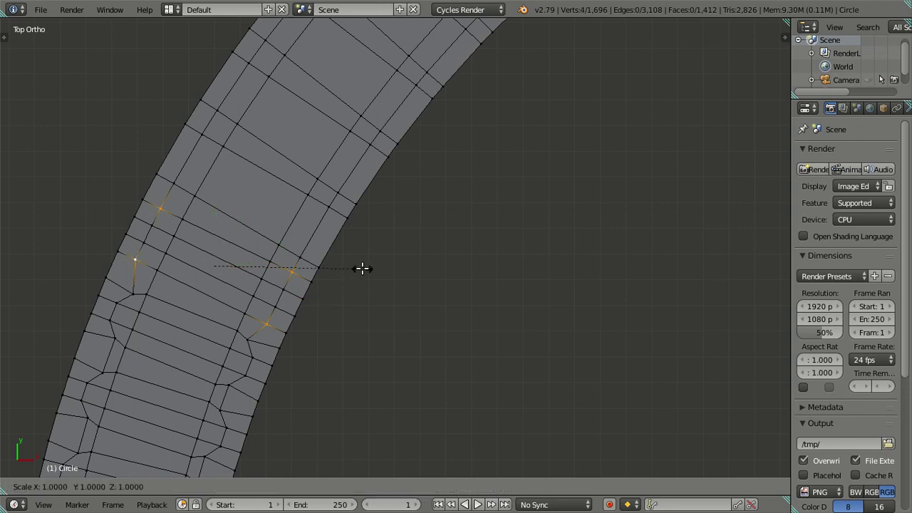
pyautogui.write('.85')
pyautogui.press('Return')
# Step: Loop-cut the next tooth along the band and pinch its four corners to 0.85
pyautogui.keyDown('shift'); pyautogui.moveTo(337, 246); pyautogui.dragTo(288, 272, button='middle'); pyautogui.keyUp('shift')
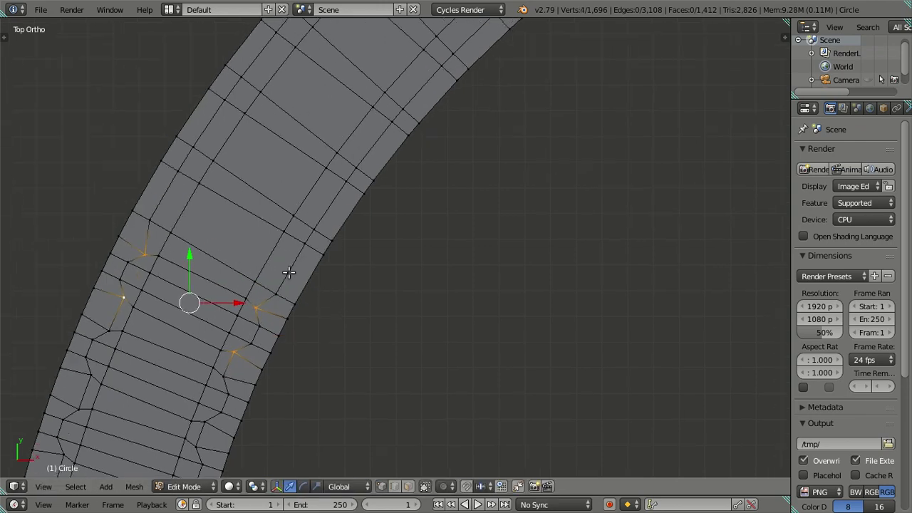
pyautogui.hotkey('ctrl', 'r')
pyautogui.click(305, 276)
pyautogui.rightClick(276, 293)
pyautogui.keyDown('shift'); pyautogui.rightClick(304, 244); pyautogui.keyUp('shift')
pyautogui.keyDown('shift'); pyautogui.rightClick(177, 171); pyautogui.keyUp('shift')
pyautogui.keyDown('shift'); pyautogui.rightClick(149, 220); pyautogui.keyUp('shift')
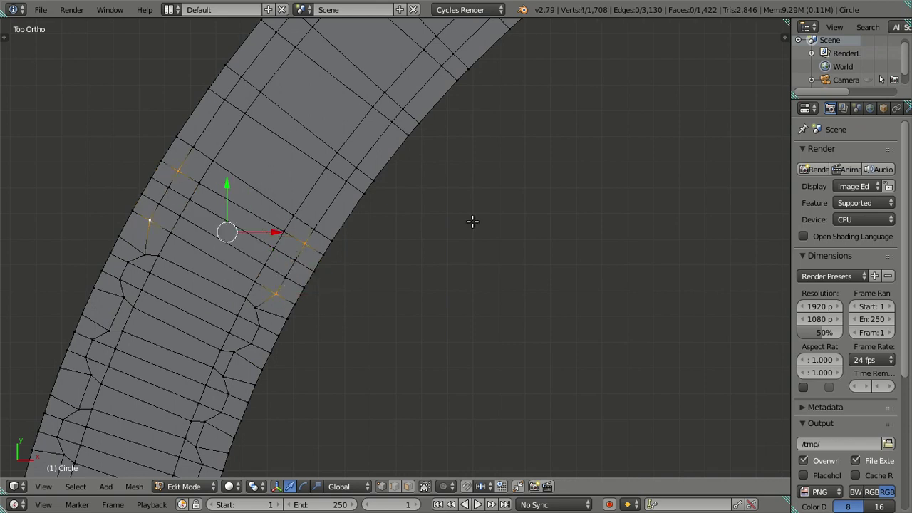
pyautogui.write('s.85')
pyautogui.press('Return')
# Step: Add a two-loop cut for another tooth and scale its corners inward freehand
pyautogui.keyDown('shift'); pyautogui.moveTo(370, 185); pyautogui.dragTo(343, 224, button='middle'); pyautogui.keyUp('shift')
pyautogui.hotkey('ctrl', 'r')
pyautogui.scroll(1, 328, 263)
pyautogui.click(328, 262)
pyautogui.rightClick(314, 270)
pyautogui.rightClick(292, 272)
pyautogui.keyDown('shift'); pyautogui.rightClick(318, 224); pyautogui.keyUp('shift')
pyautogui.keyDown('shift'); pyautogui.rightClick(201, 144); pyautogui.keyUp('shift')
pyautogui.keyDown('shift'); pyautogui.rightClick(169, 191); pyautogui.keyUp('shift')
pyautogui.press('s')
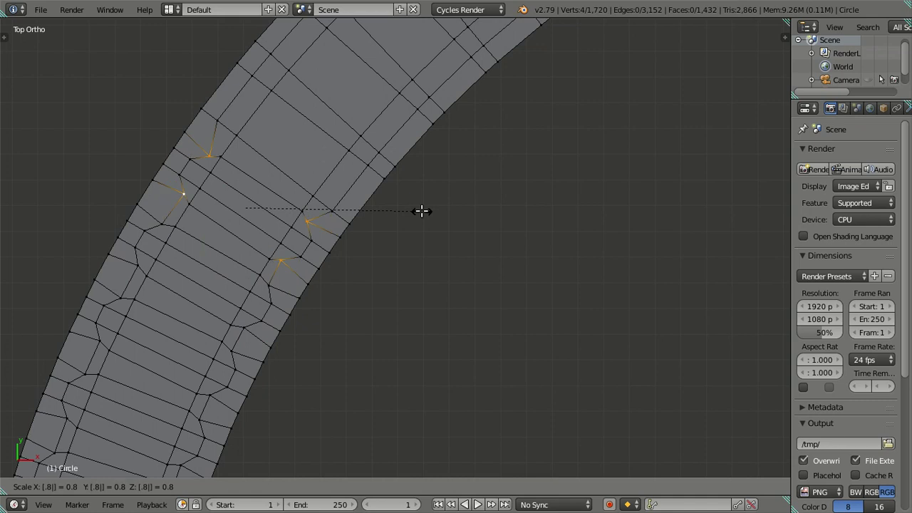
pyautogui.click(385, 198)
# Step: Cut the next tooth with two edge loops and scale its corners inward to 0.5
pyautogui.keyDown('shift'); pyautogui.moveTo(366, 187); pyautogui.dragTo(337, 312, button='middle'); pyautogui.keyUp('shift')
pyautogui.hotkey('ctrl', 'r')
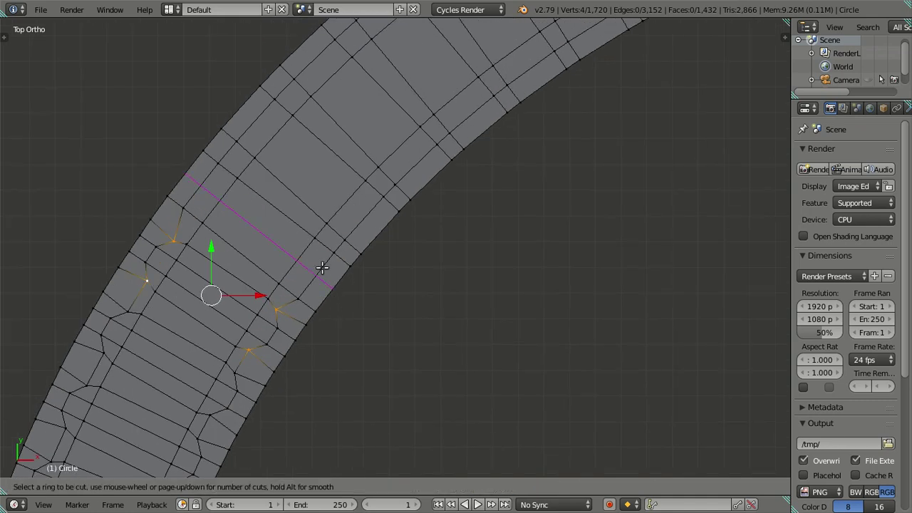
pyautogui.scroll(1, 323, 269)
pyautogui.click(322, 268)
pyautogui.rightClick(322, 267)
pyautogui.rightClick(300, 295)
pyautogui.keyDown('shift'); pyautogui.rightClick(333, 252); pyautogui.keyUp('shift')
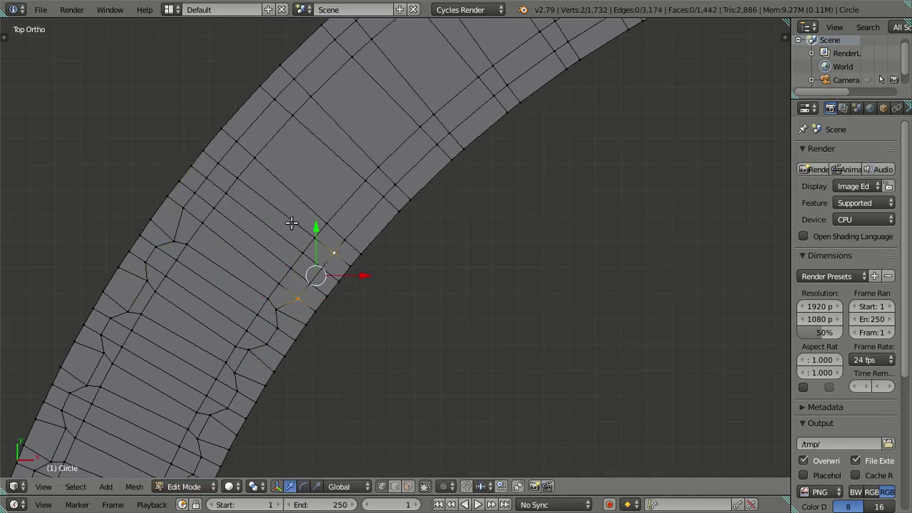
pyautogui.keyDown('shift'); pyautogui.rightClick(183, 207); pyautogui.keyUp('shift')
pyautogui.keyDown('shift'); pyautogui.rightClick(217, 163); pyautogui.keyUp('shift')
pyautogui.write('s.5')
pyautogui.press('Return')
# Step: Loop-cut one more tooth and pinch its four corners inward to 0.85
pyautogui.scroll(1, 321, 252)
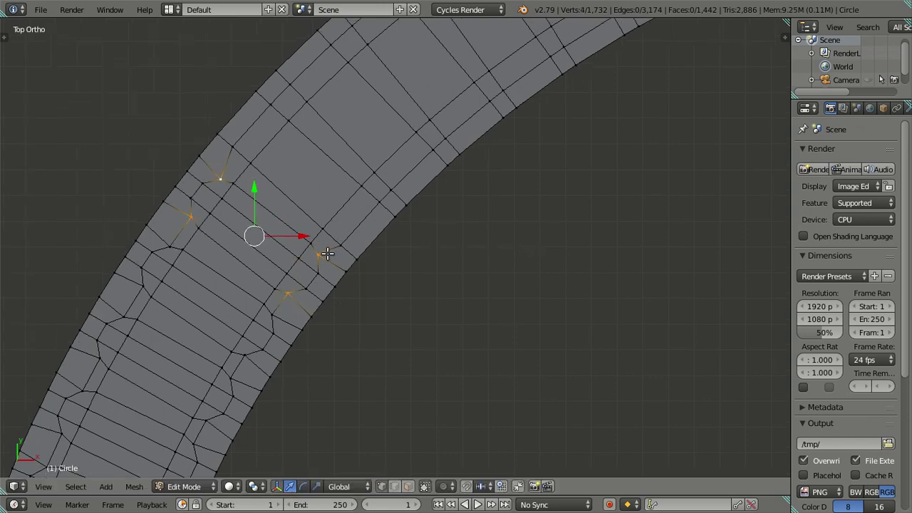
pyautogui.hotkey('ctrl', 'r')
pyautogui.click(325, 283)
pyautogui.rightClick(325, 283)
pyautogui.rightClick(299, 302)
pyautogui.keyDown('shift'); pyautogui.rightClick(327, 263); pyautogui.keyUp('shift')
pyautogui.keyDown('shift'); pyautogui.rightClick(225, 161); pyautogui.keyUp('shift')
pyautogui.keyDown('shift'); pyautogui.rightClick(186, 204); pyautogui.keyUp('shift')
pyautogui.write('s.85')
pyautogui.press('Return')
# Step: Add a fresh two-loop cut beyond and select the new tooth's corner vertices
pyautogui.keyDown('shift'); pyautogui.moveTo(359, 240); pyautogui.dragTo(311, 281, button='middle'); pyautogui.keyUp('shift')
pyautogui.hotkey('ctrl', 'r')
pyautogui.scroll(1, 311, 282)
pyautogui.click(311, 281)
pyautogui.rightClick(311, 281)
pyautogui.rightClick(265, 286)
pyautogui.keyDown('shift'); pyautogui.rightClick(310, 246); pyautogui.keyUp('shift')
pyautogui.keyDown('shift'); pyautogui.rightClick(207, 139); pyautogui.keyUp('shift')
# Step: Finish pinching the previous tooth's four corners, then cut two new loops and select the next tooth's corners
pyautogui.keyDown('shift'); pyautogui.rightClick(168, 183); pyautogui.keyUp('shift')
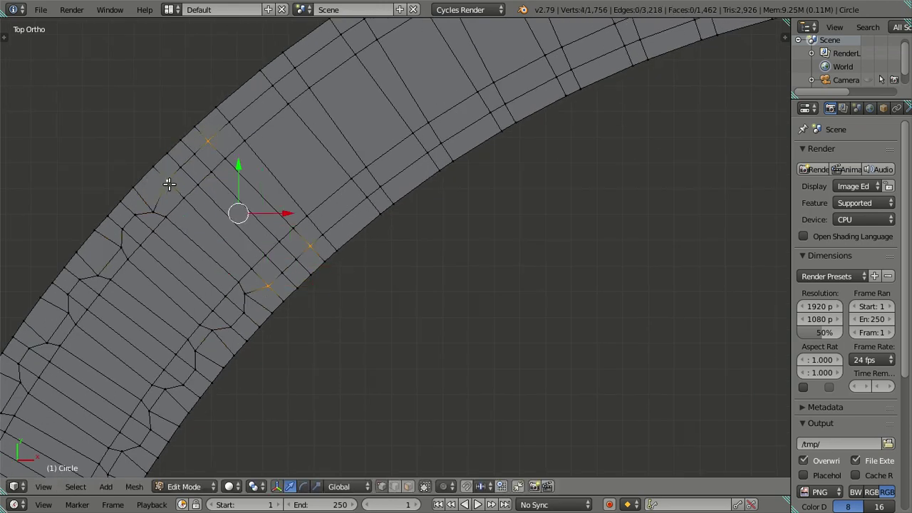
pyautogui.press('s')
pyautogui.press('Return')
pyautogui.hotkey('ctrl', 'r')
pyautogui.scroll(1, 291, 235)
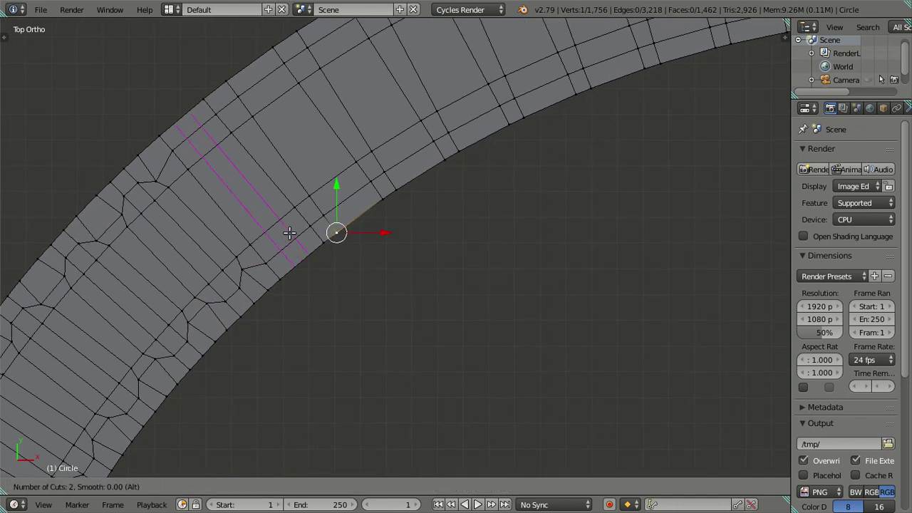
pyautogui.click(277, 264)
pyautogui.rightClick(267, 263)
pyautogui.keyDown('shift'); pyautogui.rightClick(309, 226); pyautogui.keyUp('shift')
pyautogui.keyDown('shift'); pyautogui.rightClick(215, 114); pyautogui.keyUp('shift')
pyautogui.keyDown('shift'); pyautogui.rightClick(172, 150); pyautogui.keyUp('shift')
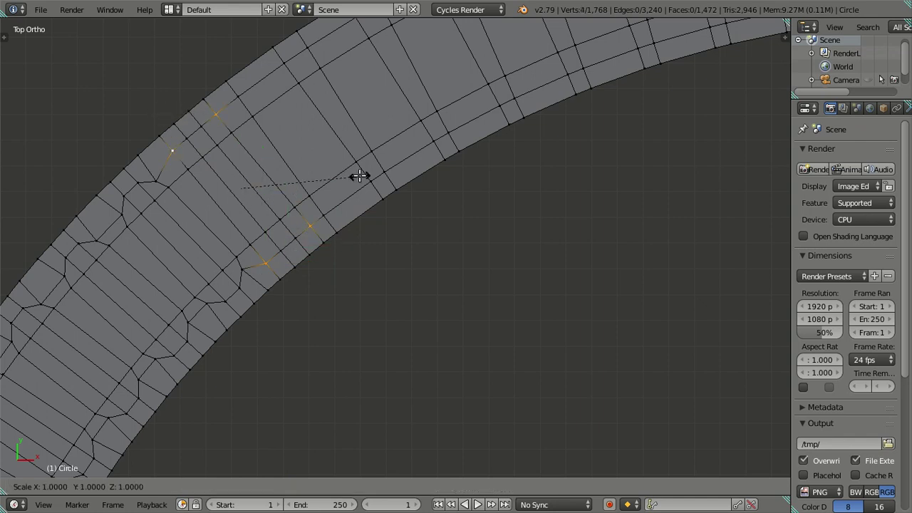
pyautogui.rightClick(359, 175)
pyautogui.keyDown('shift'); pyautogui.moveTo(359, 176); pyautogui.dragTo(278, 230, button='middle'); pyautogui.keyUp('shift')
# Step: Cut another loop pair further along the ring and scale its four rim corners inward
pyautogui.hotkey('ctrl', 'r')
pyautogui.click(315, 209)
pyautogui.rightClick(297, 234)
pyautogui.keyDown('shift'); pyautogui.rightClick(343, 199); pyautogui.keyUp('shift')
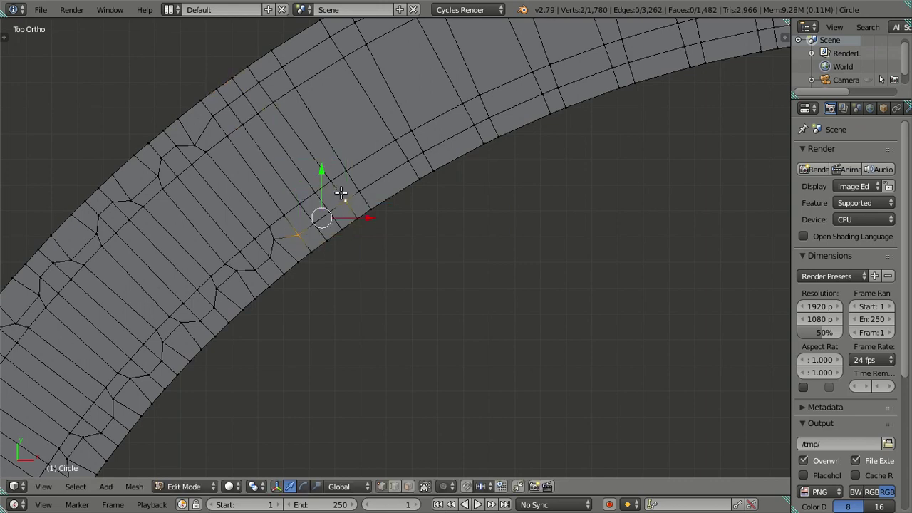
pyautogui.keyDown('shift'); pyautogui.rightClick(258, 84); pyautogui.keyUp('shift')
pyautogui.keyDown('shift'); pyautogui.rightClick(212, 115); pyautogui.keyUp('shift')
pyautogui.press('s')
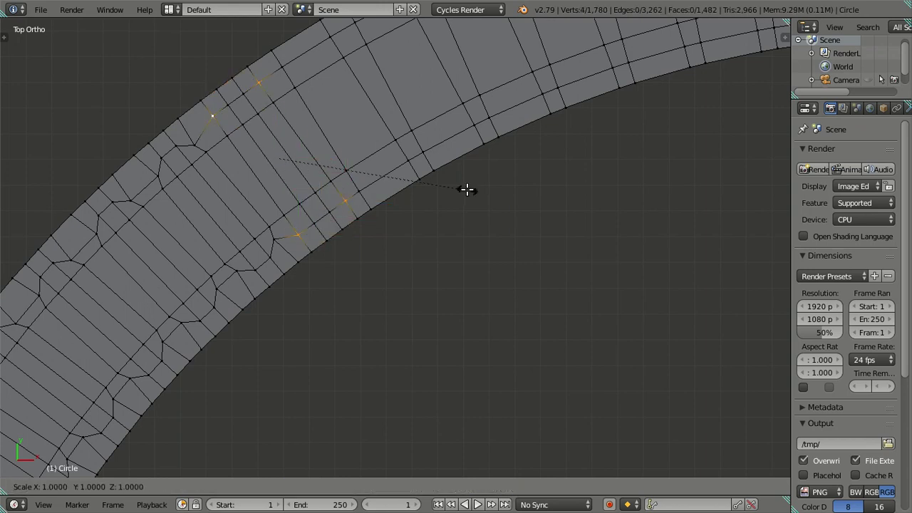
pyautogui.click(474, 192)
# Step: Add the next loop pair and pinch its four rim corners inward to 0.9
pyautogui.keyDown('shift'); pyautogui.moveTo(394, 158); pyautogui.dragTo(322, 240, button='middle'); pyautogui.keyUp('shift')
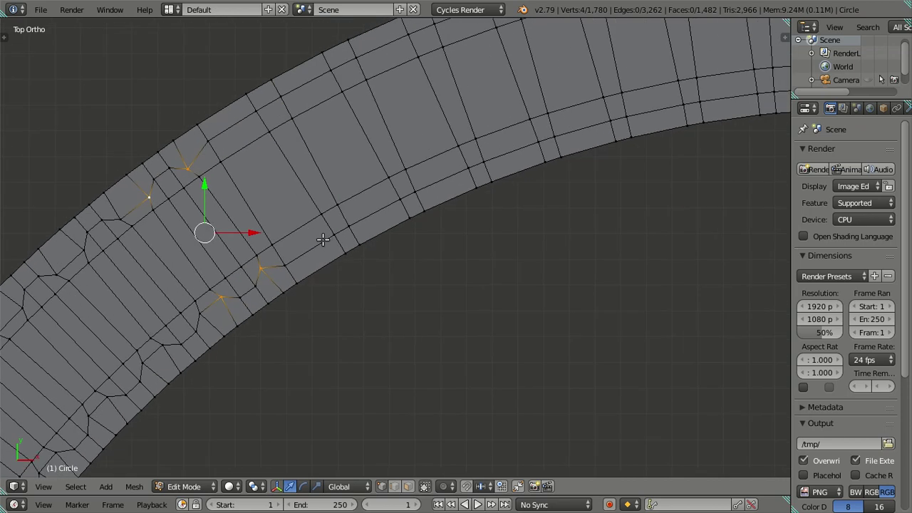
pyautogui.hotkey('ctrl', 'r')
pyautogui.click(289, 255)
pyautogui.rightClick(283, 265)
pyautogui.keyDown('shift'); pyautogui.rightClick(334, 233); pyautogui.keyUp('shift')
pyautogui.keyDown('shift'); pyautogui.rightClick(255, 111); pyautogui.keyUp('shift')
pyautogui.keyDown('shift'); pyautogui.rightClick(207, 141); pyautogui.keyUp('shift')
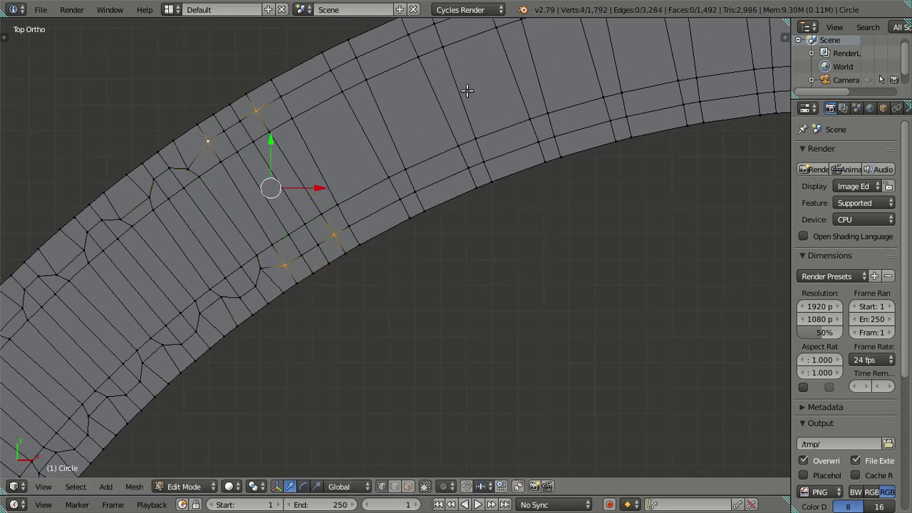
pyautogui.write('s0.9')
pyautogui.press('Return')
# Step: Cut the next loop pair and scale its four corner vertices to 0.8
pyautogui.keyDown('shift'); pyautogui.moveTo(384, 173); pyautogui.dragTo(249, 244, button='middle'); pyautogui.keyUp('shift')
pyautogui.hotkey('ctrl', 'r')
pyautogui.click(249, 243)
pyautogui.rightClick(228, 282)
pyautogui.keyDown('shift'); pyautogui.rightClick(275, 255); pyautogui.keyUp('shift')
pyautogui.keyDown('shift'); pyautogui.rightClick(210, 129); pyautogui.keyUp('shift')
pyautogui.keyDown('shift'); pyautogui.rightClick(161, 153); pyautogui.keyUp('shift')
pyautogui.write('s0.8')
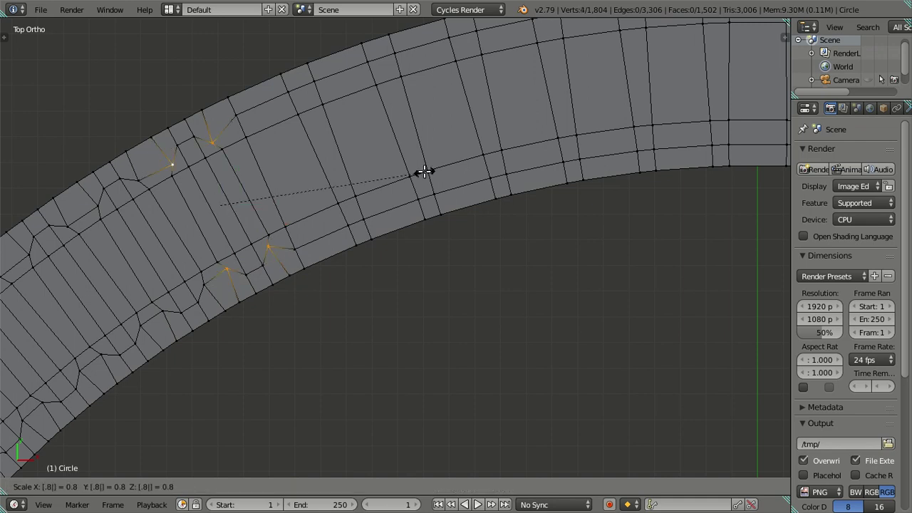
pyautogui.press('Return')
# Step: Add another two-cut loop and pinch the new tooth's four corners to 0.9
pyautogui.rightClick(423, 171)
pyautogui.keyDown('shift'); pyautogui.moveTo(423, 171); pyautogui.dragTo(297, 239, button='middle'); pyautogui.keyUp('shift')
pyautogui.hotkey('ctrl', 'r')
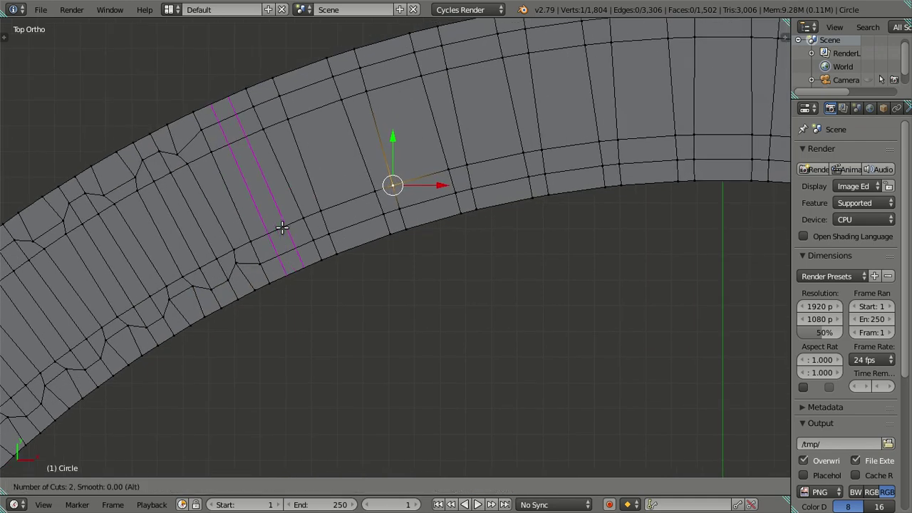
pyautogui.click(283, 228)
pyautogui.rightClick(259, 264)
pyautogui.keyDown('shift'); pyautogui.rightClick(312, 240); pyautogui.keyUp('shift')
pyautogui.keyDown('shift'); pyautogui.rightClick(254, 107); pyautogui.keyUp('shift')
pyautogui.keyDown('shift'); pyautogui.rightClick(202, 130); pyautogui.keyUp('shift')
pyautogui.write('s0.9')
pyautogui.press('Return')
# Step: Cut a further loop pair and scale its four rim vertices to 0.85
pyautogui.keyDown('shift'); pyautogui.moveTo(329, 197); pyautogui.dragTo(309, 216, button='middle'); pyautogui.keyUp('shift')
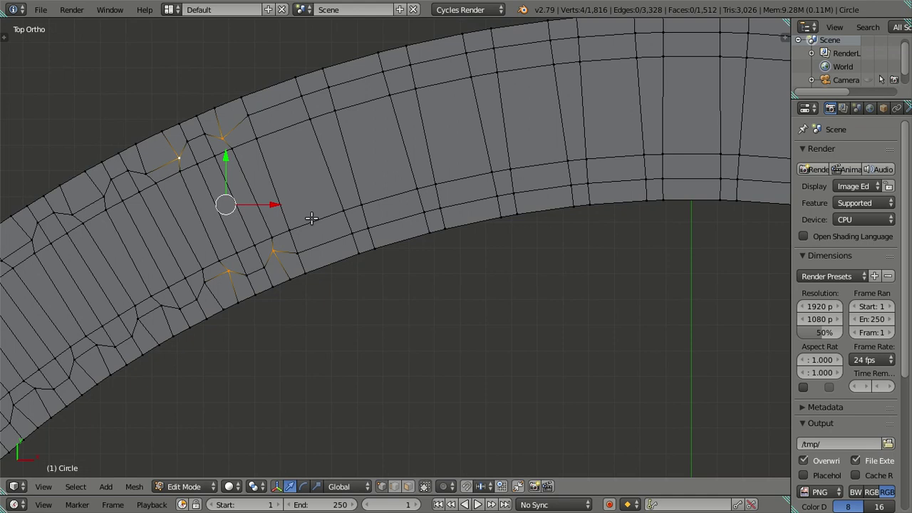
pyautogui.hotkey('ctrl', 'r')
pyautogui.scroll(1, 310, 216)
pyautogui.click(309, 217)
pyautogui.rightClick(297, 252)
pyautogui.keyDown('shift'); pyautogui.rightClick(352, 233); pyautogui.keyUp('shift')
pyautogui.keyDown('shift'); pyautogui.rightClick(302, 94); pyautogui.keyUp('shift')
pyautogui.keyDown('shift'); pyautogui.rightClick(247, 115); pyautogui.keyUp('shift')
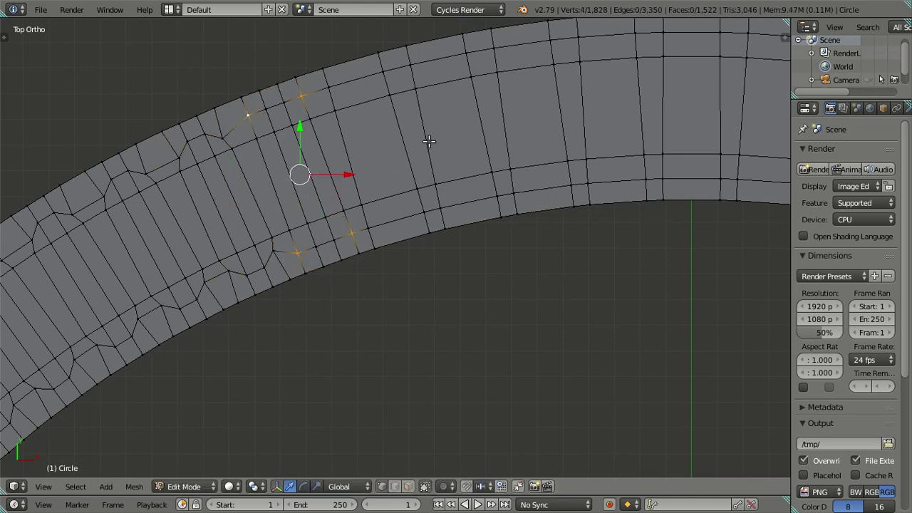
pyautogui.write('s0.85')
pyautogui.press('Return')
# Step: Move along the ring, cut two more loops and pinch their rim vertices to 0.8
pyautogui.keyDown('shift'); pyautogui.moveTo(429, 141); pyautogui.dragTo(330, 202, button='middle'); pyautogui.keyUp('shift')
pyautogui.keyDown('shift'); pyautogui.moveTo(262, 214); pyautogui.dragTo(126, 171, button='middle'); pyautogui.keyUp('shift')
pyautogui.keyDown('shift'); pyautogui.moveTo(154, 209); pyautogui.dragTo(204, 223, button='middle'); pyautogui.keyUp('shift')
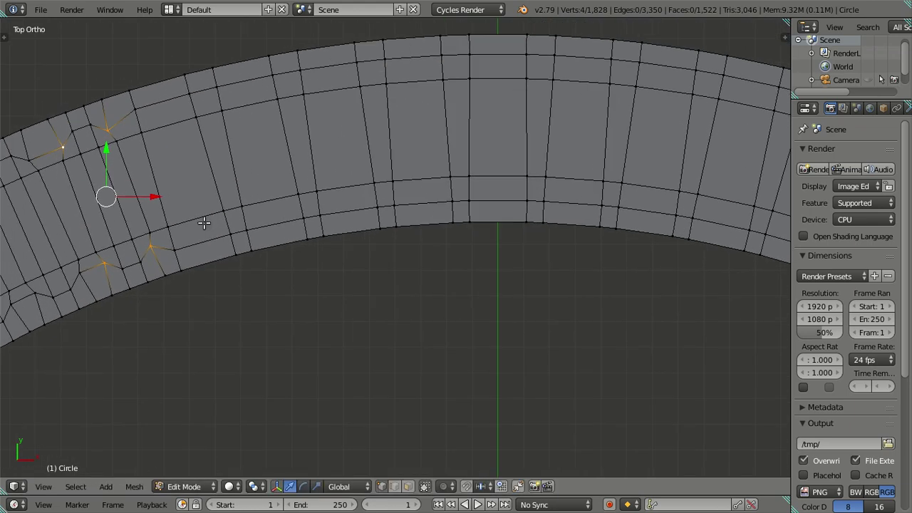
pyautogui.hotkey('ctrl', 'r')
pyautogui.scroll(1, 186, 218)
pyautogui.click(187, 218)
pyautogui.rightClick(187, 218)
pyautogui.rightClick(178, 246)
pyautogui.keyDown('shift'); pyautogui.rightClick(228, 233); pyautogui.keyUp('shift')
pyautogui.keyDown('shift'); pyautogui.rightClick(189, 92); pyautogui.keyUp('shift')
pyautogui.keyDown('shift'); pyautogui.rightClick(135, 109); pyautogui.keyUp('shift')
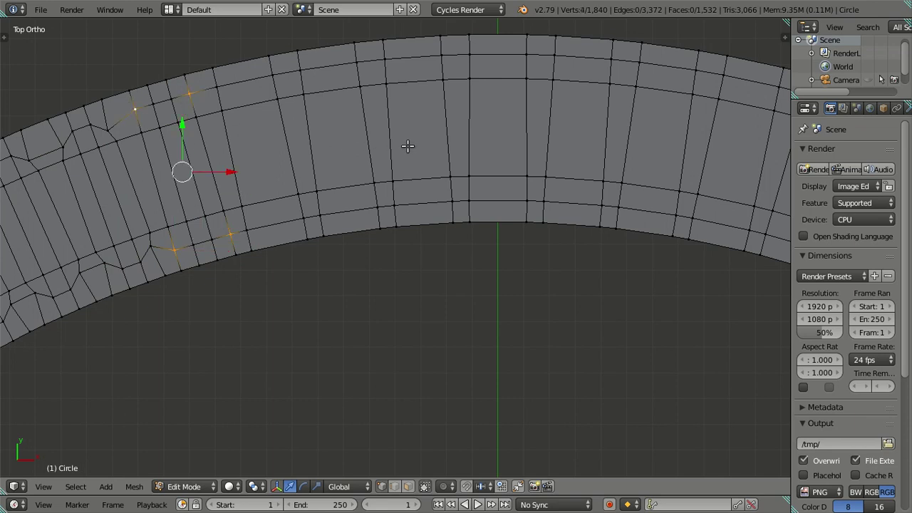
pyautogui.write('s.8')
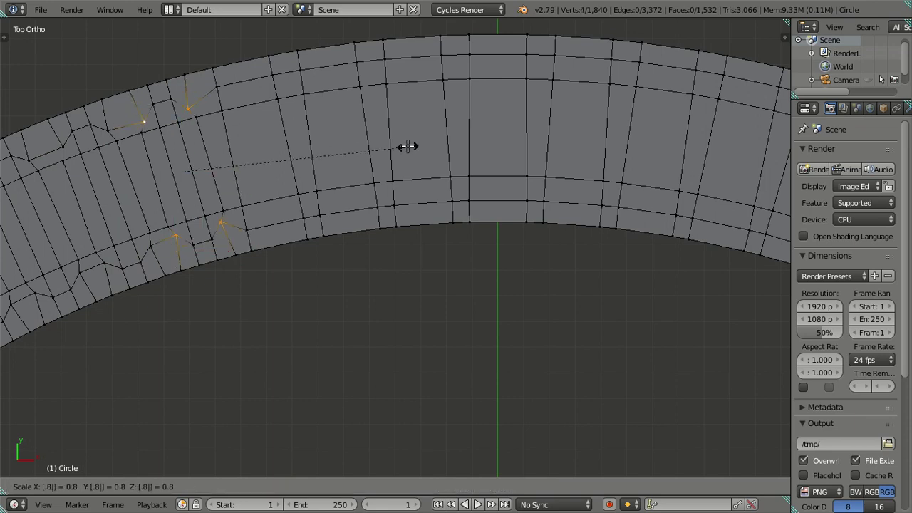
pyautogui.press('Return')
# Step: Add the next loop pair and scale its four rim vertices to 0.85
pyautogui.hotkey('ctrl', 'r')
pyautogui.scroll(1, 245, 178)
pyautogui.click(245, 185)
pyautogui.rightClick(245, 192)
pyautogui.keyDown('shift'); pyautogui.rightClick(293, 222); pyautogui.keyUp('shift')
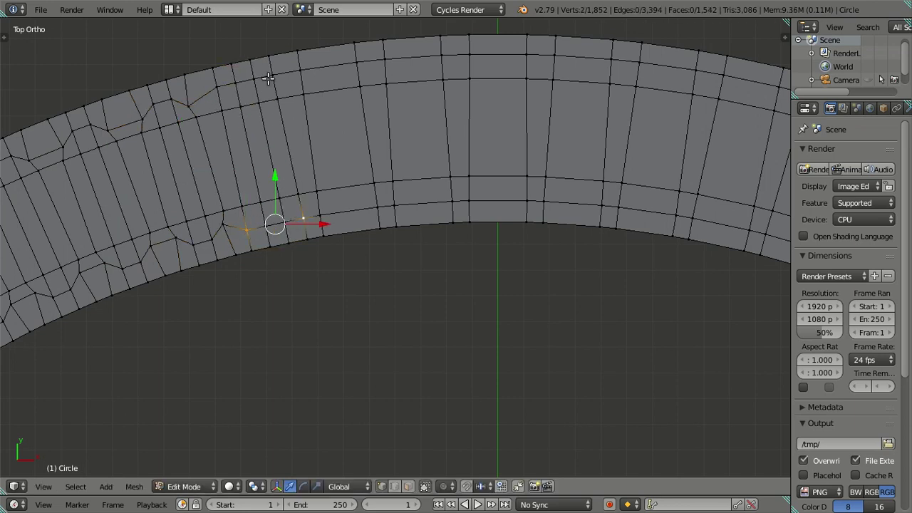
pyautogui.keyDown('shift'); pyautogui.rightClick(271, 74); pyautogui.keyUp('shift')
pyautogui.keyDown('shift'); pyautogui.rightClick(217, 85); pyautogui.keyUp('shift')
pyautogui.write('s')
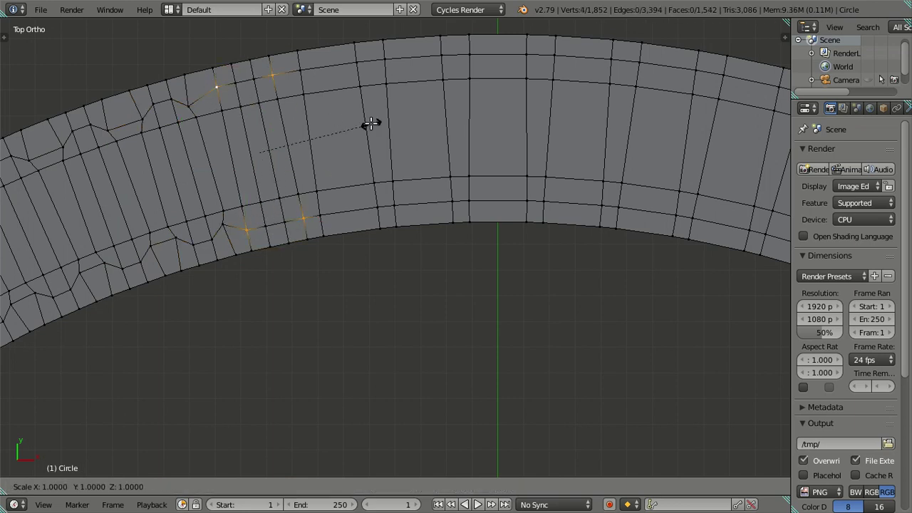
pyautogui.write('.85')
pyautogui.press('Return')
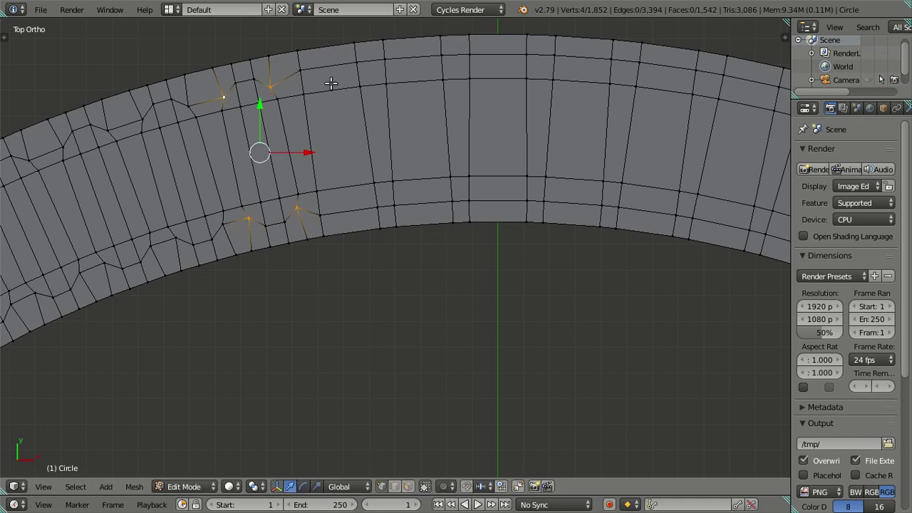
# Step: Cut another loop pair and narrow its four rim vertices sideways to 0.85 on X
pyautogui.hotkey('ctrl', 'r')
pyautogui.scroll(1, 331, 83)
pyautogui.click(331, 83)
pyautogui.rightClick(320, 213)
pyautogui.keyDown('shift'); pyautogui.rightClick(377, 207); pyautogui.keyUp('shift')
pyautogui.keyDown('shift'); pyautogui.rightClick(356, 63); pyautogui.keyUp('shift')
pyautogui.keyDown('shift'); pyautogui.rightClick(300, 71); pyautogui.keyUp('shift')
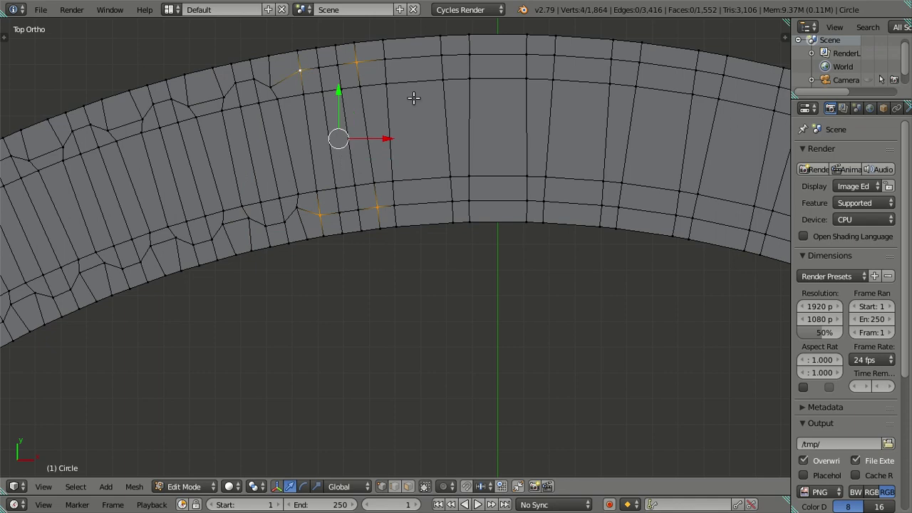
pyautogui.write('sx.85')
pyautogui.press('Return')
# Step: Add the next loop pair and pinch its four rim vertices inward interactively
pyautogui.keyDown('shift'); pyautogui.moveTo(354, 125); pyautogui.dragTo(305, 152, button='middle'); pyautogui.keyUp('shift')
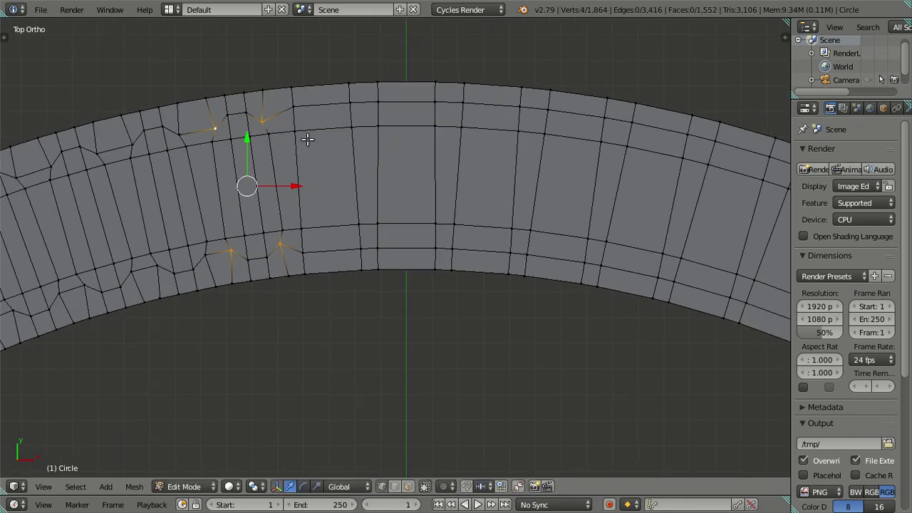
pyautogui.hotkey('ctrl', 'r')
pyautogui.scroll(1, 319, 127)
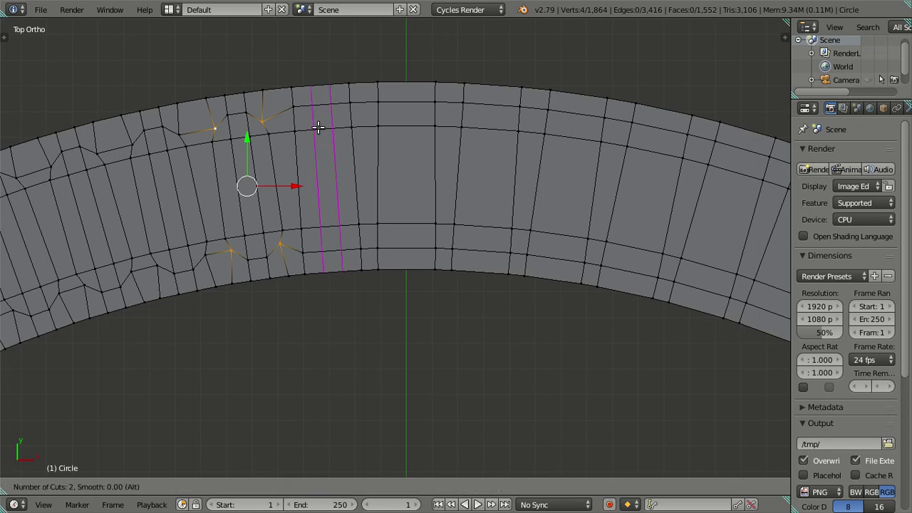
pyautogui.click(318, 127)
pyautogui.rightClick(319, 126)
pyautogui.rightClick(302, 251)
pyautogui.keyDown('shift'); pyautogui.rightClick(361, 248); pyautogui.keyUp('shift')
pyautogui.keyDown('shift'); pyautogui.rightClick(292, 106); pyautogui.keyUp('shift')
pyautogui.keyDown('shift'); pyautogui.rightClick(349, 104); pyautogui.keyUp('shift')
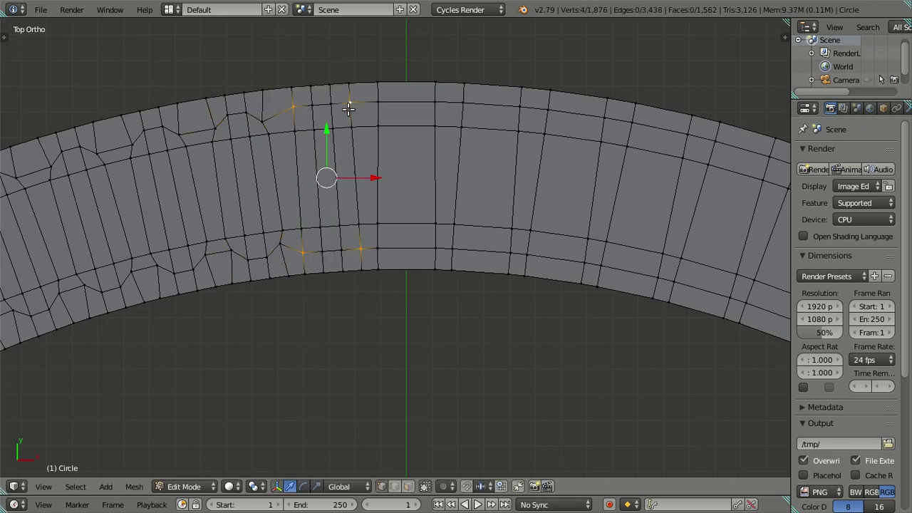
pyautogui.press('s')
pyautogui.click(582, 200)
# Step: Cut another loop pair and flatten its four rim vertices to 0 along X
pyautogui.keyDown('shift'); pyautogui.moveTo(428, 217); pyautogui.dragTo(326, 242, button='middle'); pyautogui.keyUp('shift')
pyautogui.hotkey('ctrl', 'r')
pyautogui.scroll(1, 315, 140)
pyautogui.click(316, 142)
pyautogui.rightClick(332, 271)
pyautogui.keyDown('shift'); pyautogui.rightClick(331, 272); pyautogui.keyUp('shift')
pyautogui.keyDown('shift'); pyautogui.rightClick(332, 126); pyautogui.keyUp('shift')
pyautogui.keyDown('shift'); pyautogui.rightClick(274, 126); pyautogui.keyUp('shift')
pyautogui.press('s')
pyautogui.press('x')
pyautogui.press('0')
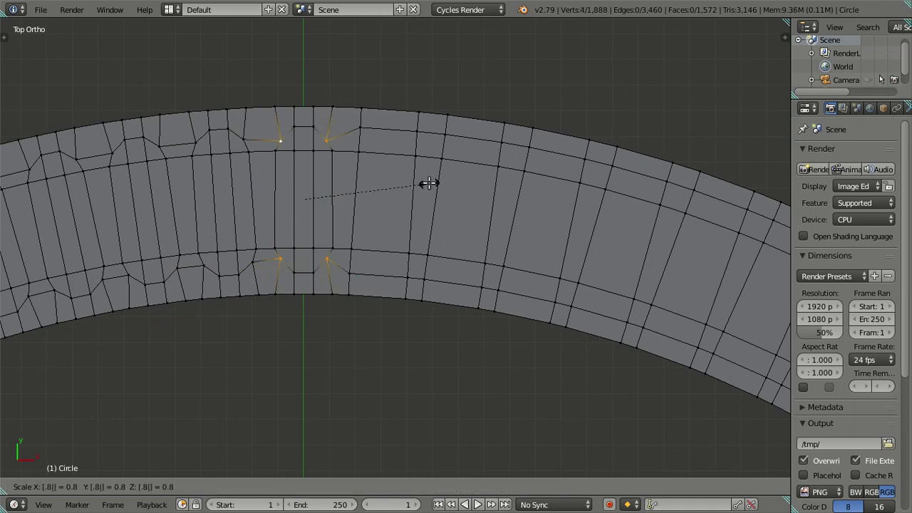
pyautogui.press('Return')
# Step: Repeat on the following tooth, scaling its four rim vertices to 0 on X
pyautogui.rightClick(427, 183)
pyautogui.keyDown('shift'); pyautogui.moveTo(428, 183); pyautogui.dragTo(312, 153, button='middle'); pyautogui.keyUp('shift')
pyautogui.hotkey('ctrl', 'r')
pyautogui.click(299, 143)
pyautogui.rightClick(275, 112)
pyautogui.keyDown('shift'); pyautogui.rightClick(332, 116); pyautogui.keyUp('shift')
pyautogui.keyDown('shift'); pyautogui.rightClick(321, 262); pyautogui.keyUp('shift')
pyautogui.keyDown('shift'); pyautogui.rightClick(264, 258); pyautogui.keyUp('shift')
pyautogui.press('s')
pyautogui.press('x')
pyautogui.press('0')
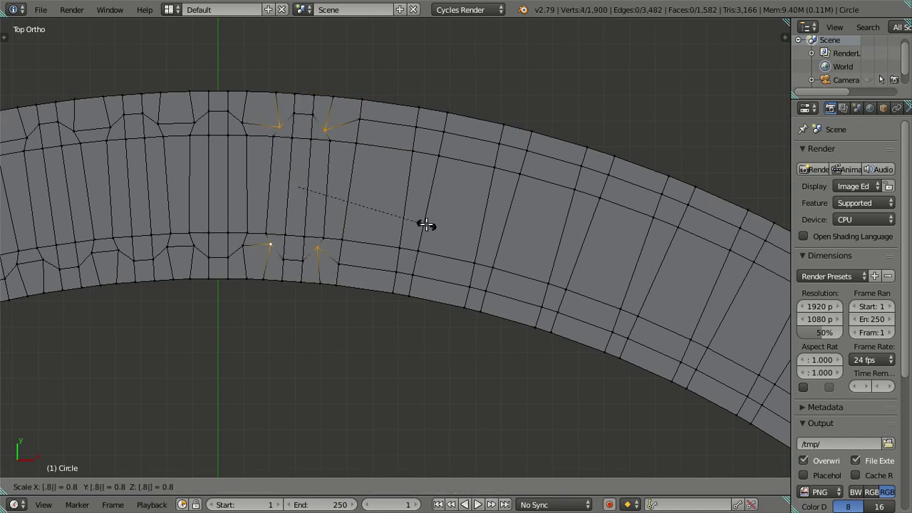
pyautogui.press('Return')
# Step: Cut the next loop pair, scale its rim vertices to 0.85, and cut one more pair beyond
pyautogui.rightClick(403, 212)
pyautogui.keyDown('shift'); pyautogui.moveTo(402, 212); pyautogui.dragTo(379, 188, button='middle'); pyautogui.keyUp('shift')
pyautogui.hotkey('ctrl', 'r')
pyautogui.click(354, 115)
pyautogui.rightClick(336, 93)
pyautogui.keyDown('shift'); pyautogui.rightClick(392, 100); pyautogui.keyUp('shift')
pyautogui.keyDown('shift'); pyautogui.rightClick(367, 248); pyautogui.keyUp('shift')
pyautogui.keyDown('shift'); pyautogui.rightClick(328, 235); pyautogui.keyUp('shift')
pyautogui.write('s0.85')
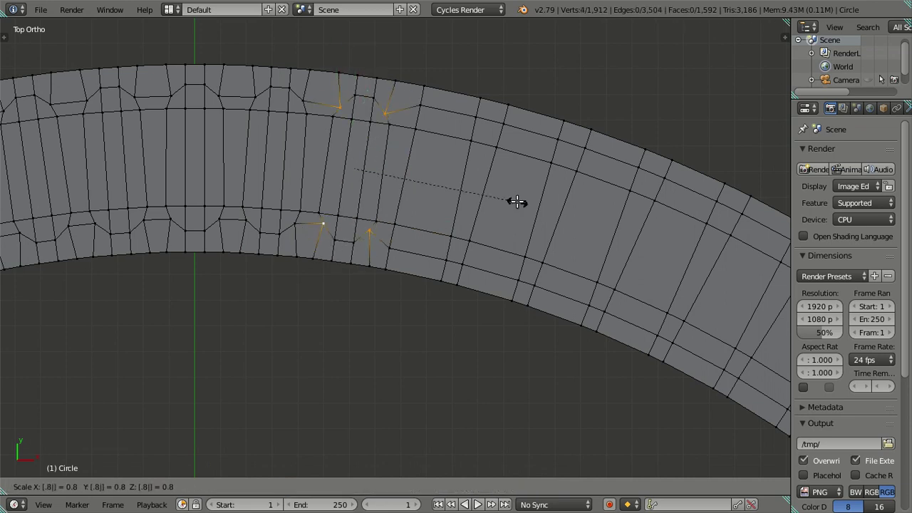
pyautogui.press('Return')
pyautogui.hotkey('ctrl', 'r')
pyautogui.click(423, 226)
# Step: Pinch the current band's four rim vertices inward to 0.8
pyautogui.rightClick(395, 251)
pyautogui.press('g')
pyautogui.rightClick(447, 253)
pyautogui.keyDown('shift'); pyautogui.rightClick(446, 256); pyautogui.keyUp('shift')
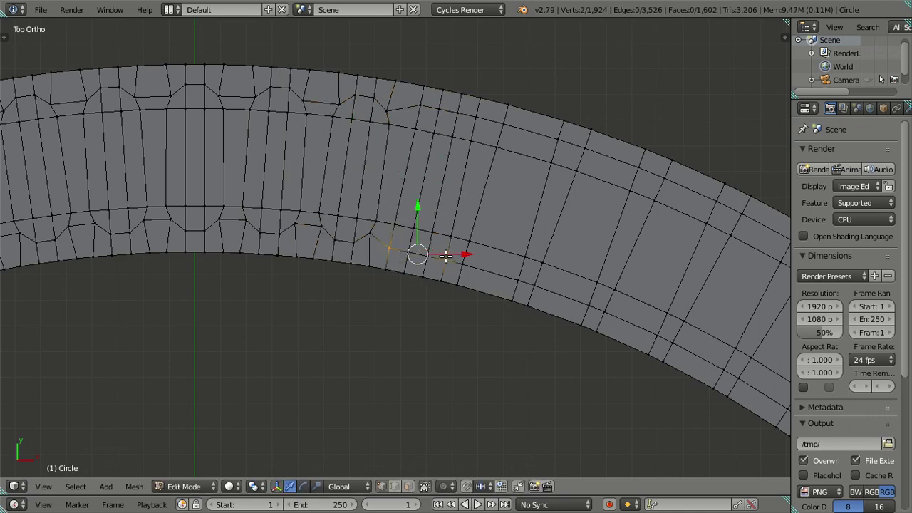
pyautogui.keyDown('shift'); pyautogui.rightClick(419, 104); pyautogui.keyUp('shift')
pyautogui.keyDown('shift'); pyautogui.rightClick(475, 116); pyautogui.keyUp('shift')
pyautogui.write('s.8')
pyautogui.press('Return')
# Step: Further along the ring, cut a two-loop band and scale its four corner vertices inward
pyautogui.rightClick(535, 182)
pyautogui.keyDown('shift'); pyautogui.moveTo(475, 159); pyautogui.dragTo(326, 146, button='middle'); pyautogui.keyUp('shift')
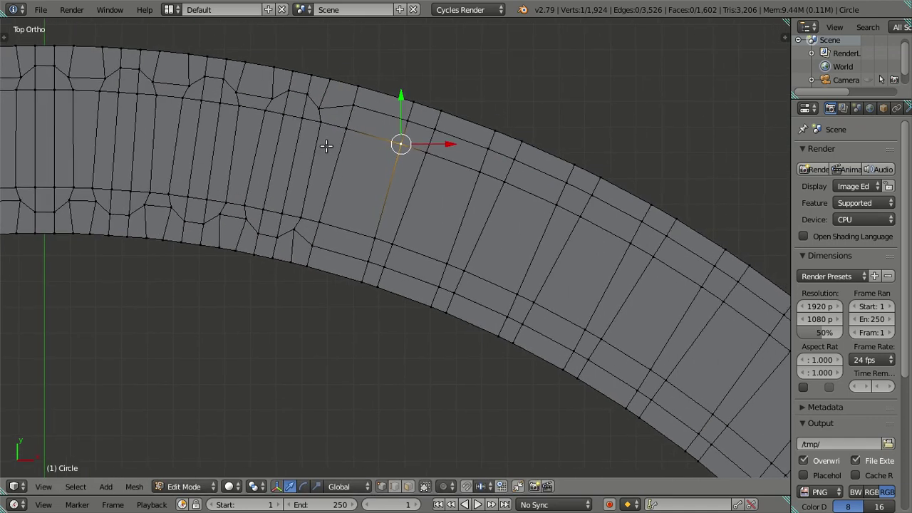
pyautogui.hotkey('ctrl', 'r')
pyautogui.scroll(1, 387, 116)
pyautogui.click(383, 124)
pyautogui.rightClick(382, 124)
pyautogui.rightClick(355, 106)
pyautogui.keyDown('shift'); pyautogui.rightClick(405, 124); pyautogui.keyUp('shift')
pyautogui.keyDown('shift'); pyautogui.rightClick(368, 261); pyautogui.keyUp('shift')
pyautogui.keyDown('shift'); pyautogui.rightClick(311, 245); pyautogui.keyUp('shift')
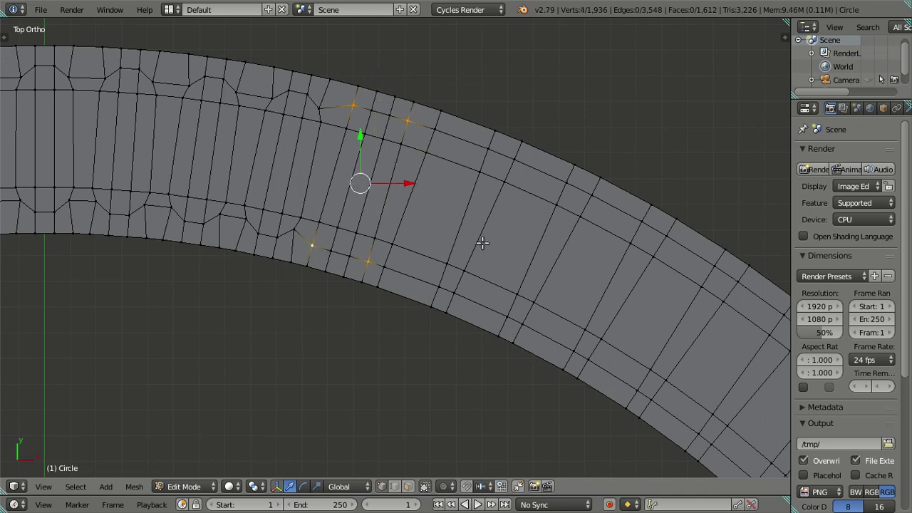
pyautogui.press('s')
pyautogui.click(482, 245)
# Step: Add the next two-loop band and pinch its four corners inward to 0.8
pyautogui.hotkey('ctrl', 'r')
pyautogui.scroll(1, 425, 251)
pyautogui.click(426, 250)
pyautogui.rightClick(385, 267)
pyautogui.keyDown('shift'); pyautogui.rightClick(438, 287); pyautogui.keyUp('shift')
pyautogui.keyDown('shift'); pyautogui.rightClick(434, 130); pyautogui.keyUp('shift')
pyautogui.keyDown('shift'); pyautogui.rightClick(486, 146); pyautogui.keyUp('shift')
pyautogui.press('s')
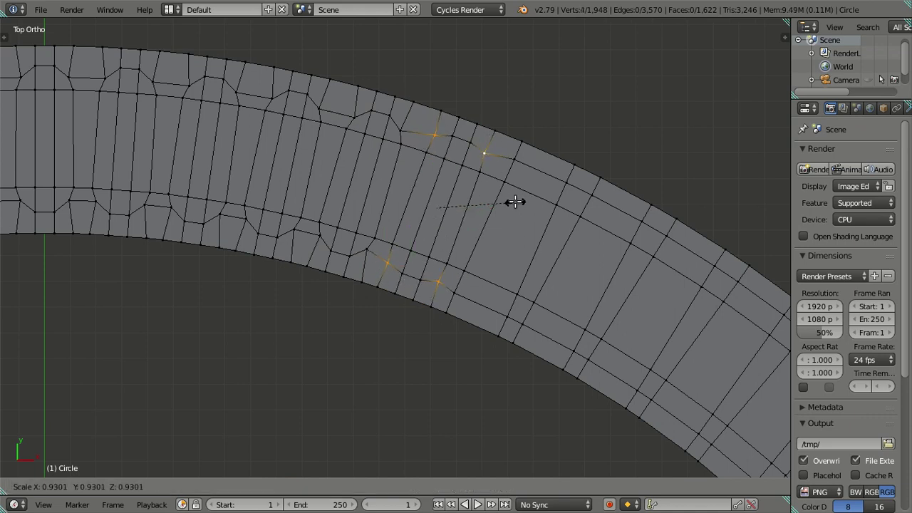
pyautogui.click(515, 203)
# Step: Round another tooth: cut a two-loop band and shrink its four rim corners inward
pyautogui.rightClick(505, 179)
pyautogui.keyDown('shift'); pyautogui.moveTo(519, 181); pyautogui.dragTo(418, 152, button='middle'); pyautogui.keyUp('shift')
pyautogui.hotkey('ctrl', 'r')
pyautogui.scroll(1, 418, 147)
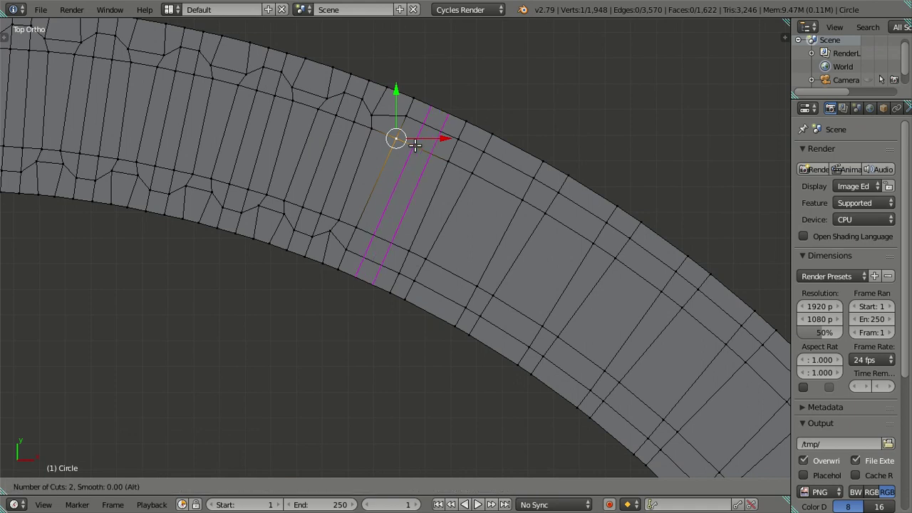
pyautogui.click(417, 147)
pyautogui.rightClick(418, 147)
pyautogui.rightClick(346, 250)
pyautogui.keyDown('shift'); pyautogui.rightClick(398, 274); pyautogui.keyUp('shift')
pyautogui.keyDown('shift'); pyautogui.rightClick(406, 115); pyautogui.keyUp('shift')
pyautogui.keyDown('shift'); pyautogui.rightClick(459, 137); pyautogui.keyUp('shift')
pyautogui.press('s')
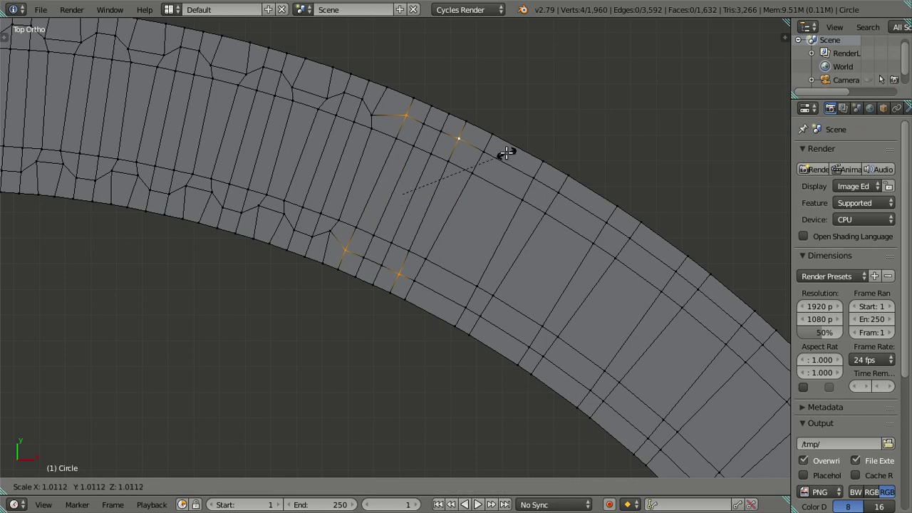
pyautogui.click(505, 153)
# Step: Cut the following two-loop band and scale its four corner vertices inward by typed value
pyautogui.rightClick(487, 175)
pyautogui.keyDown('shift'); pyautogui.moveTo(488, 176); pyautogui.dragTo(317, 134, button='middle'); pyautogui.keyUp('shift')
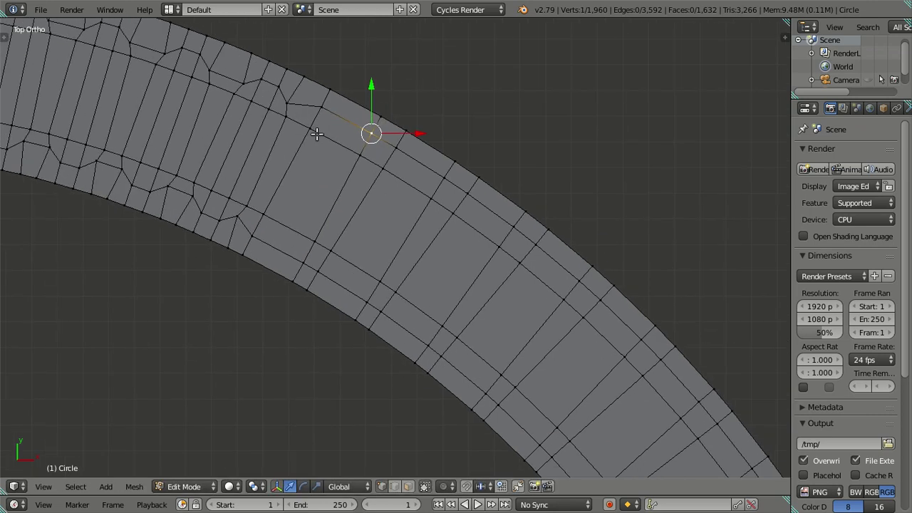
pyautogui.hotkey('ctrl', 'r')
pyautogui.click(306, 153)
pyautogui.rightClick(302, 162)
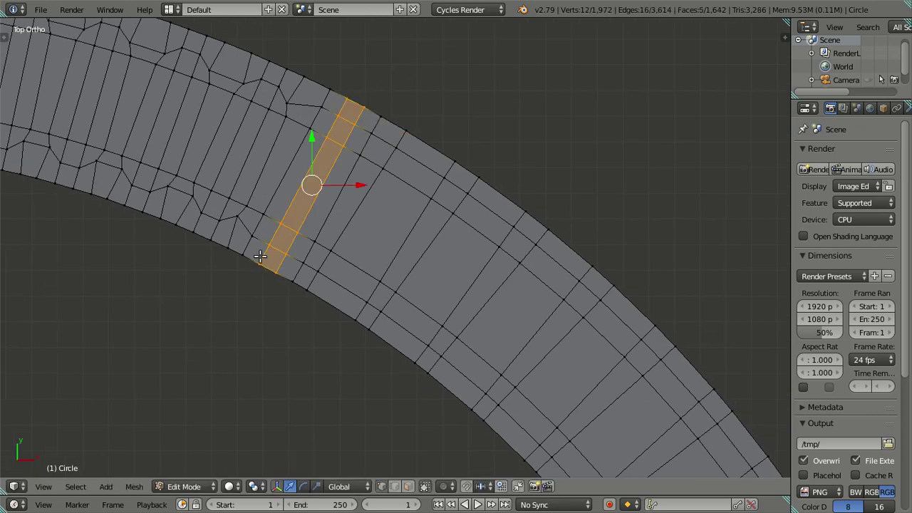
pyautogui.rightClick(252, 235)
pyautogui.keyDown('shift'); pyautogui.rightClick(303, 262); pyautogui.keyUp('shift')
pyautogui.keyDown('shift'); pyautogui.rightClick(321, 107); pyautogui.keyUp('shift')
pyautogui.keyDown('shift'); pyautogui.rightClick(372, 134); pyautogui.keyUp('shift')
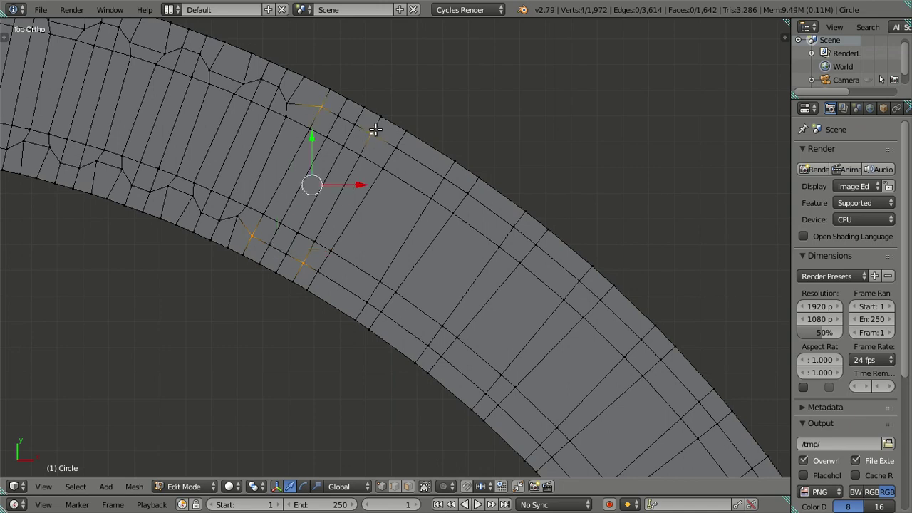
pyautogui.write('s0')
pyautogui.press('Return')
# Step: Add another two-loop band and pinch its four corners inward to about 0.85
pyautogui.moveTo(398, 155)
pyautogui.keyDown('shift'); pyautogui.mouseDown(button='middle')
pyautogui.moveTo(375, 165)
pyautogui.moveTo(368, 135)
pyautogui.mouseUp(button='middle'); pyautogui.keyUp('shift')
pyautogui.hotkey('ctrl', 'r')
pyautogui.click(373, 112)
pyautogui.rightClick(361, 97)
pyautogui.keyDown('shift'); pyautogui.rightClick(406, 131); pyautogui.keyUp('shift')
pyautogui.keyDown('shift'); pyautogui.rightClick(324, 254); pyautogui.keyUp('shift')
pyautogui.keyDown('shift'); pyautogui.rightClick(283, 225); pyautogui.keyUp('shift')
pyautogui.write('s8')
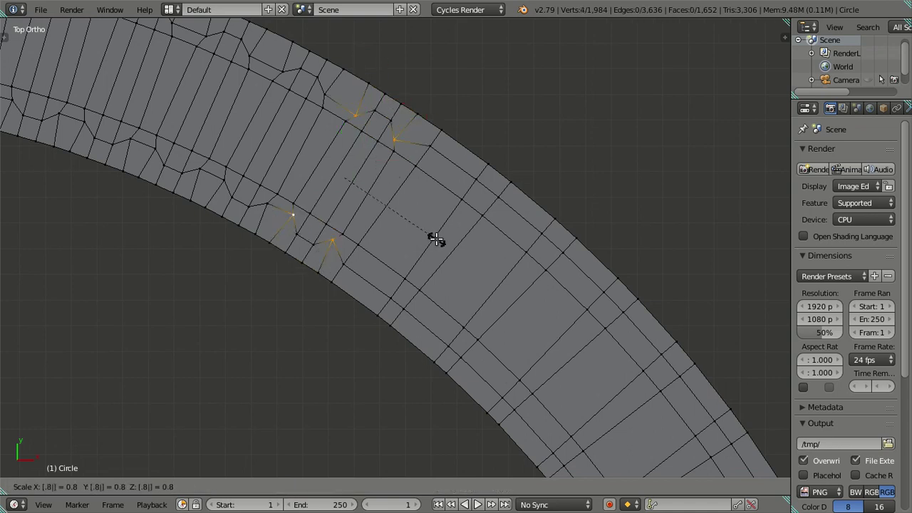
pyautogui.write('5')
pyautogui.press('Return')
# Step: Cut the next two-loop band and pinch its four rim vertices inward to 0.84
pyautogui.hotkey('ctrl', 'r')
pyautogui.scroll(1, 434, 184)
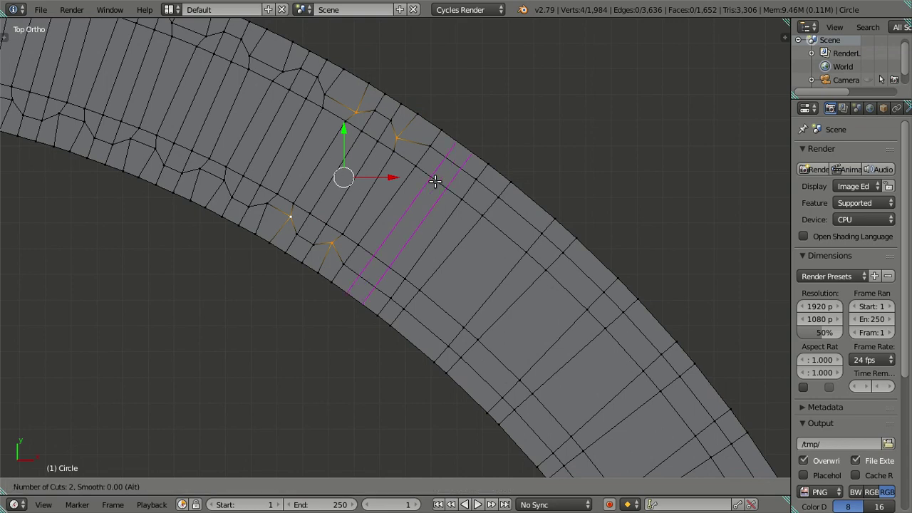
pyautogui.click(433, 171)
pyautogui.rightClick(429, 148)
pyautogui.keyDown('shift'); pyautogui.rightClick(477, 178); pyautogui.keyUp('shift')
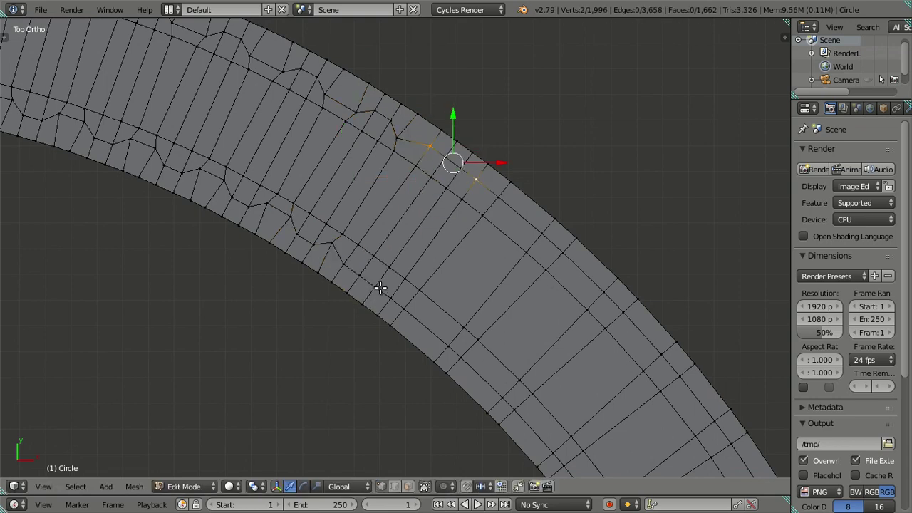
pyautogui.keyDown('shift'); pyautogui.rightClick(390, 298); pyautogui.keyUp('shift')
pyautogui.keyDown('shift'); pyautogui.rightClick(344, 264); pyautogui.keyUp('shift')
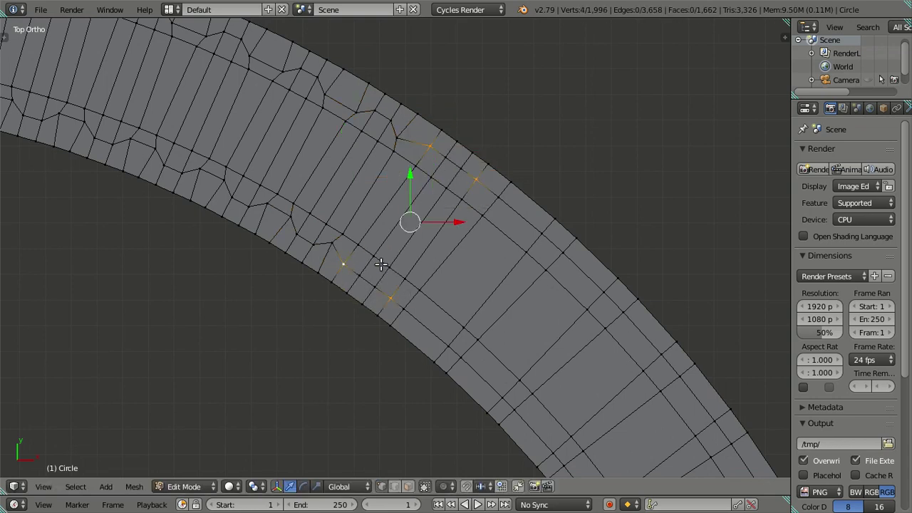
pyautogui.write('s0')
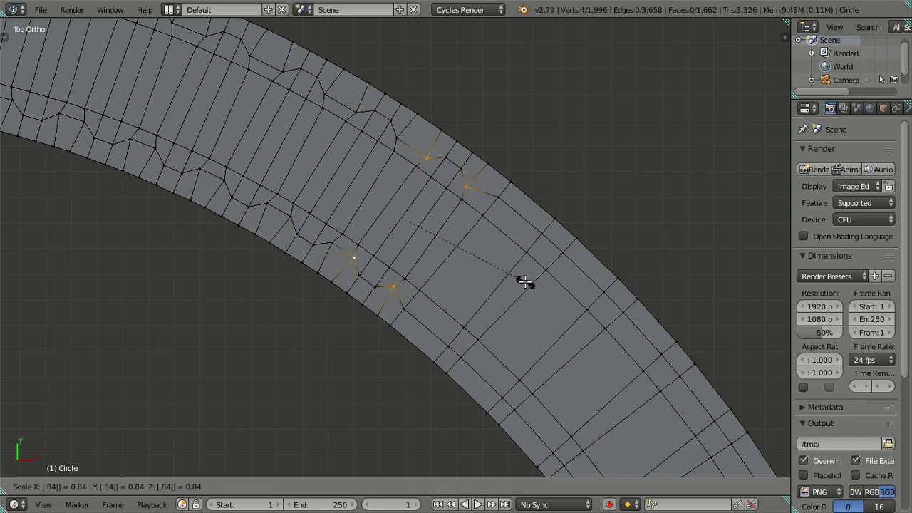
pyautogui.press('Return')
pyautogui.press('KP_Decimal')
# Step: Cut one more two-loop band, vertex-slide its corners, then scale the four corners inward
pyautogui.hotkey('ctrl', 'r')
pyautogui.scroll(1, 414, 125)
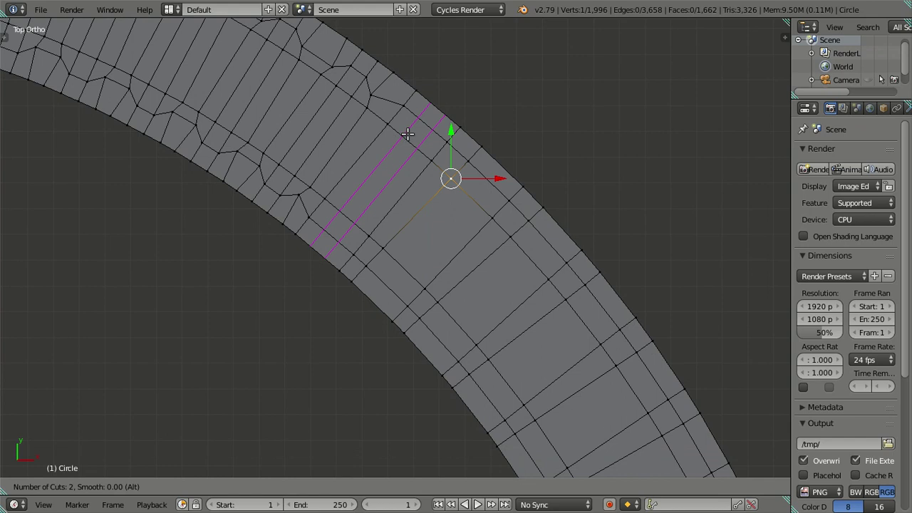
pyautogui.click(417, 136)
pyautogui.rightClick(417, 136)
pyautogui.rightClick(447, 143)
pyautogui.keyDown('shift'); pyautogui.rightClick(402, 105); pyautogui.keyUp('shift')
pyautogui.keyDown('shift'); pyautogui.rightClick(309, 218); pyautogui.keyUp('shift')
pyautogui.keyDown('shift'); pyautogui.rightClick(338, 242); pyautogui.keyUp('shift')
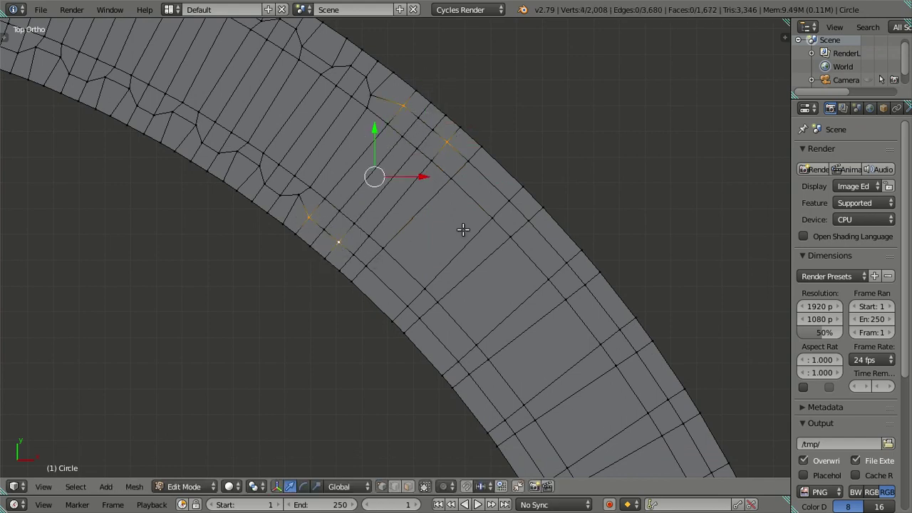
pyautogui.hotkey('shift', 'v')
pyautogui.click(421, 240)
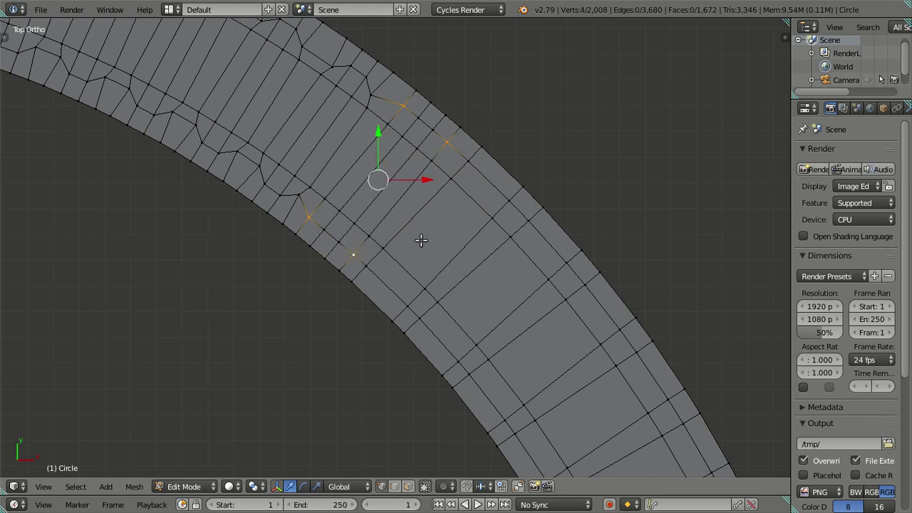
pyautogui.press('s')
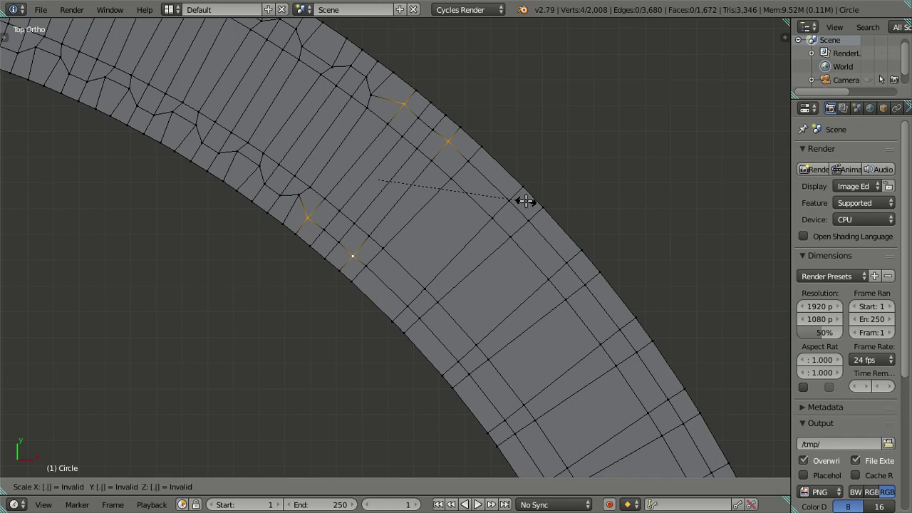
pyautogui.click(523, 203)
# Step: Cut a centred two-loop band and scale its four corner vertices inward
pyautogui.hotkey('ctrl', 'r')
pyautogui.scroll(1, 477, 191)
pyautogui.click(477, 191)
pyautogui.rightClick(477, 190)
pyautogui.keyDown('shift'); pyautogui.moveTo(478, 192); pyautogui.dragTo(460, 139, button='middle'); pyautogui.keyUp('shift')
pyautogui.keyDown('ctrl'); pyautogui.click(428, 34); pyautogui.keyUp('ctrl')
pyautogui.rightClick(469, 74)
pyautogui.keyDown('shift'); pyautogui.rightClick(428, 34); pyautogui.keyUp('shift')
pyautogui.keyDown('shift'); pyautogui.rightClick(326, 140); pyautogui.keyUp('shift')
pyautogui.keyDown('shift'); pyautogui.rightClick(367, 180); pyautogui.keyUp('shift')
pyautogui.press('s')
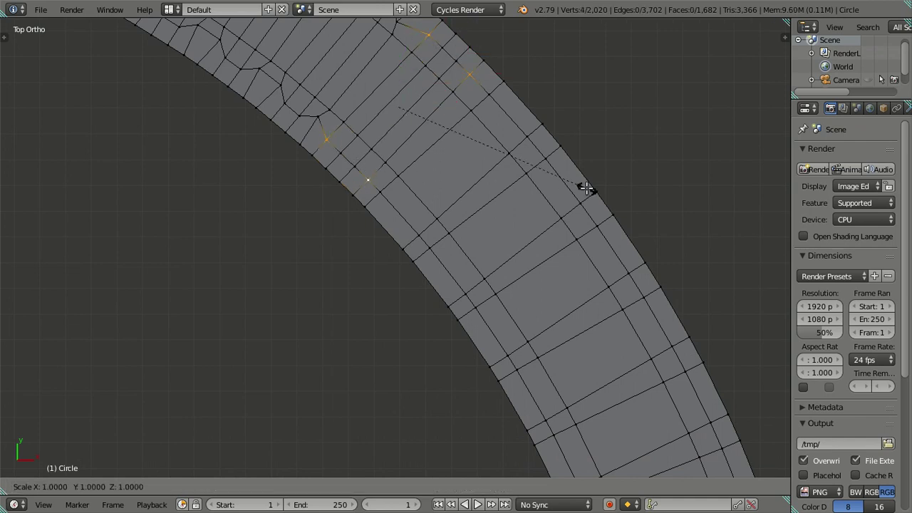
pyautogui.press('Return')
# Step: Add the next centred two-loop band and pinch its four corners inward to 0.8
pyautogui.rightClick(586, 188)
pyautogui.hotkey('ctrl', 'r')
pyautogui.click(497, 122)
pyautogui.rightClick(496, 99)
pyautogui.rightClick(488, 94)
pyautogui.keyDown('shift'); pyautogui.rightClick(527, 137); pyautogui.keyUp('shift')
pyautogui.keyDown('shift'); pyautogui.rightClick(385, 192); pyautogui.keyUp('shift')
pyautogui.keyDown('shift'); pyautogui.rightClick(424, 224); pyautogui.keyUp('shift')
pyautogui.press('s')
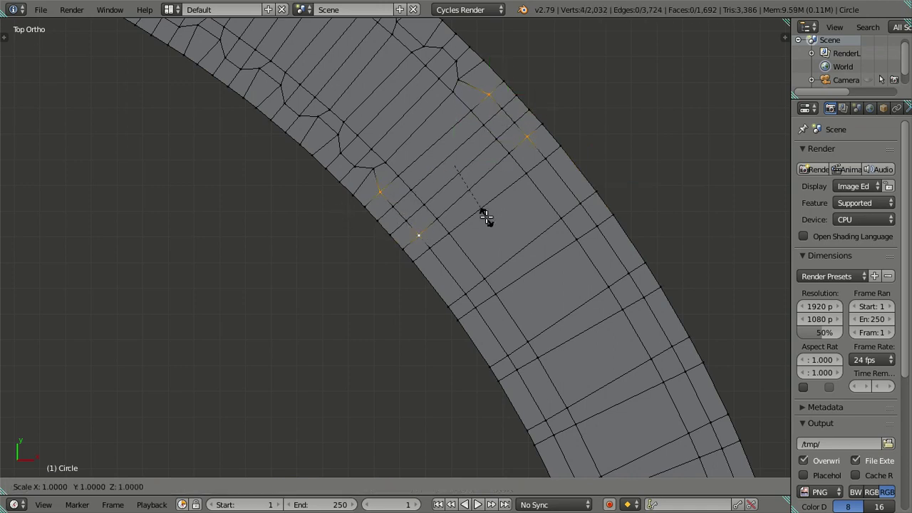
pyautogui.click(486, 219)
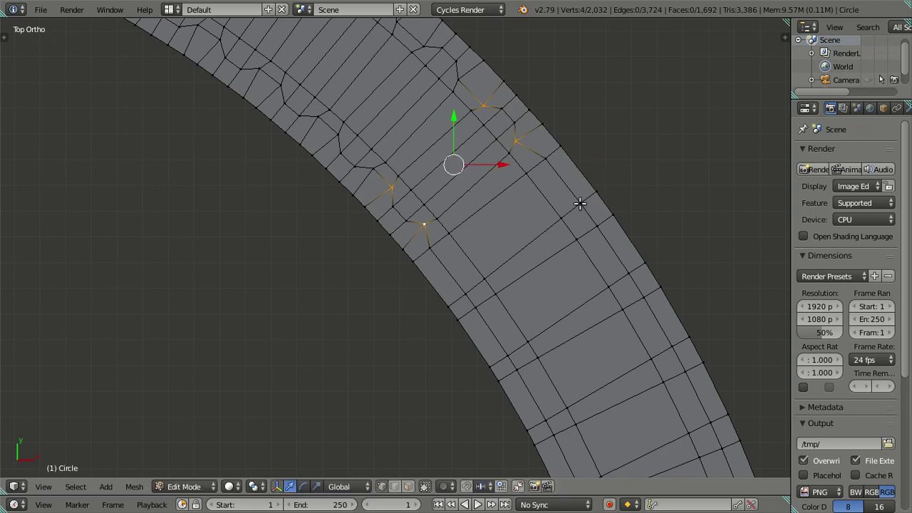
# Step: Cut another two-loop band and shrink its four corners to 0.8
pyautogui.hotkey('ctrl', 'r')
pyautogui.click(553, 196)
pyautogui.rightClick(577, 203)
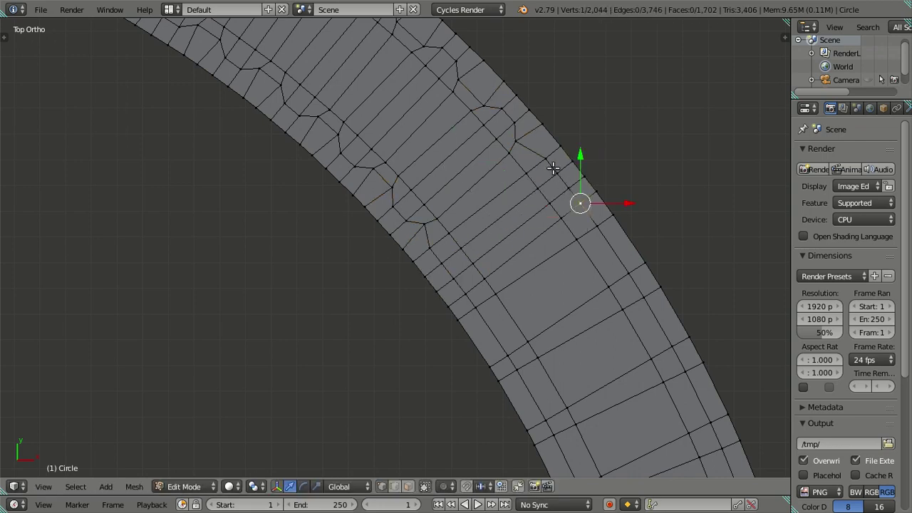
pyautogui.keyDown('shift'); pyautogui.rightClick(540, 165); pyautogui.keyUp('shift')
pyautogui.keyDown('shift'); pyautogui.rightClick(434, 246); pyautogui.keyUp('shift')
pyautogui.keyDown('shift'); pyautogui.rightClick(467, 290); pyautogui.keyUp('shift')
pyautogui.write('s.8')
pyautogui.press('Return')
# Step: Further along the ring, cut a band and scale its corner vertices inward to 0.8
pyautogui.rightClick(591, 272)
pyautogui.keyDown('shift'); pyautogui.moveTo(592, 272); pyautogui.dragTo(470, 162, button='middle'); pyautogui.keyUp('shift')
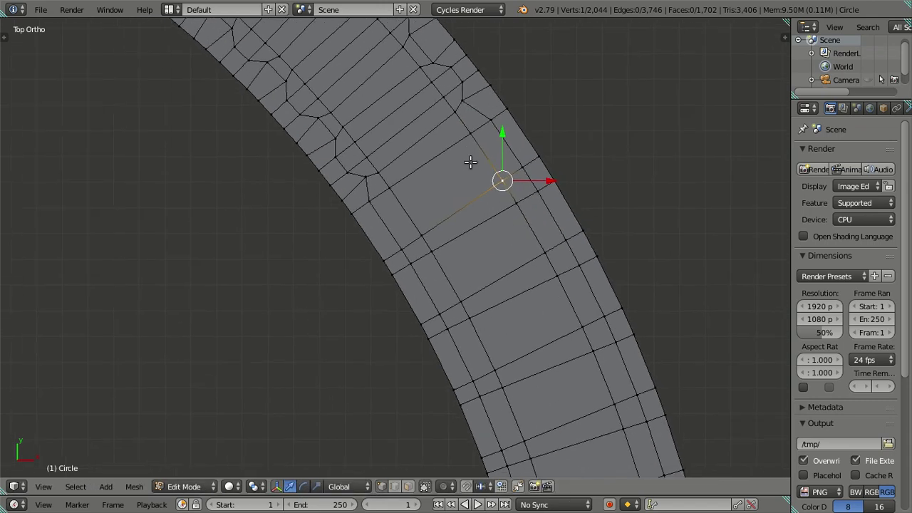
pyautogui.hotkey('ctrl', 'r')
pyautogui.click(488, 153)
pyautogui.rightClick(491, 116)
pyautogui.keyDown('shift'); pyautogui.rightClick(372, 199); pyautogui.keyUp('shift')
pyautogui.keyDown('shift'); pyautogui.rightClick(401, 247); pyautogui.keyUp('shift')
pyautogui.write('s.8')
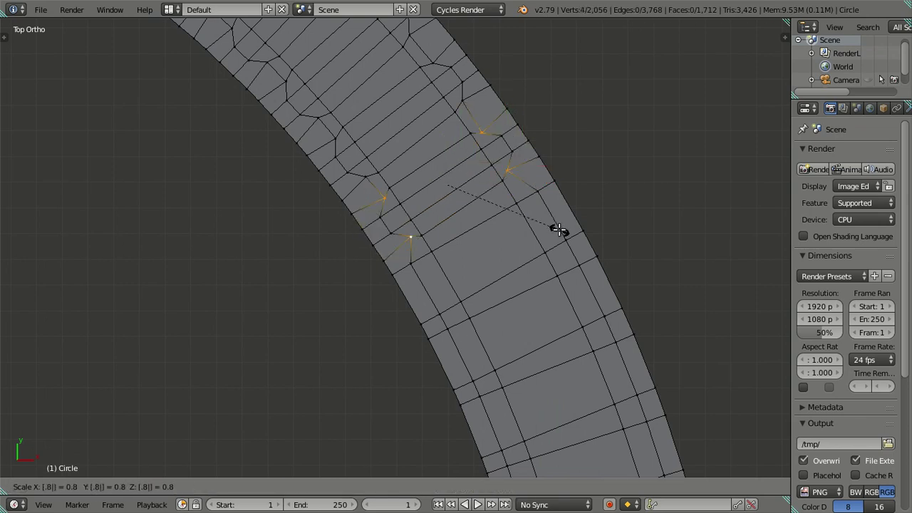
pyautogui.press('Return')
# Step: Cut one more two-loop band and pull its four corners inward to round the tooth
pyautogui.rightClick(559, 229)
pyautogui.hotkey('ctrl', 'r')
pyautogui.click(529, 220)
pyautogui.click(528, 223)
pyautogui.keyDown('shift'); pyautogui.rightClick(411, 263); pyautogui.keyUp('shift')
pyautogui.keyDown('shift'); pyautogui.rightClick(439, 313); pyautogui.keyUp('shift')
pyautogui.press('s')
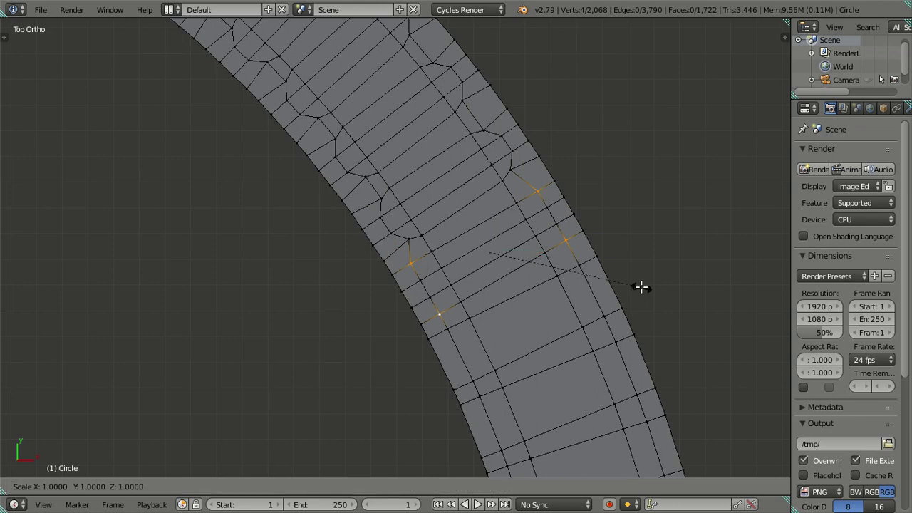
pyautogui.press('Return')
pyautogui.rightClick(641, 286)
# Step: Add a two-cut loop on the next stretch of ring and scale its four corners to 0.85
pyautogui.keyDown('shift'); pyautogui.moveTo(544, 318); pyautogui.dragTo(396, 157, button='middle'); pyautogui.keyUp('shift')
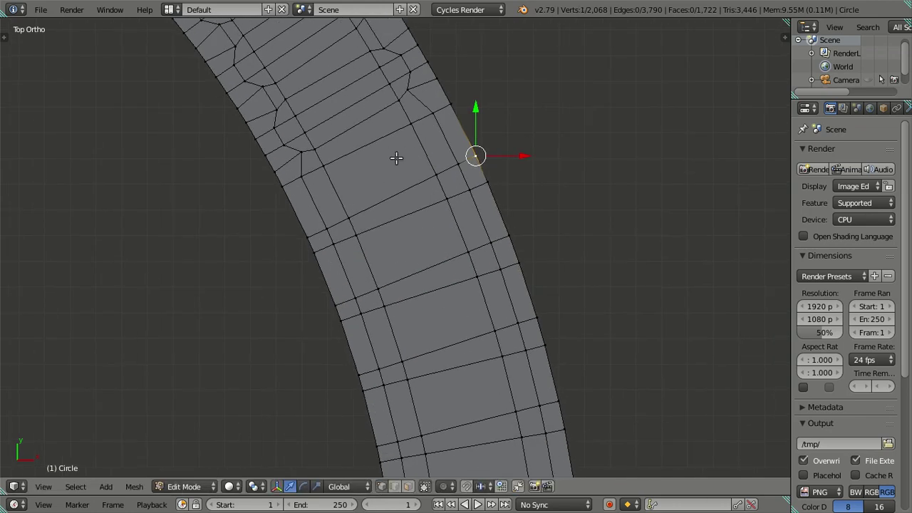
pyautogui.hotkey('ctrl', 'r')
pyautogui.click(432, 147)
pyautogui.rightClick(431, 147)
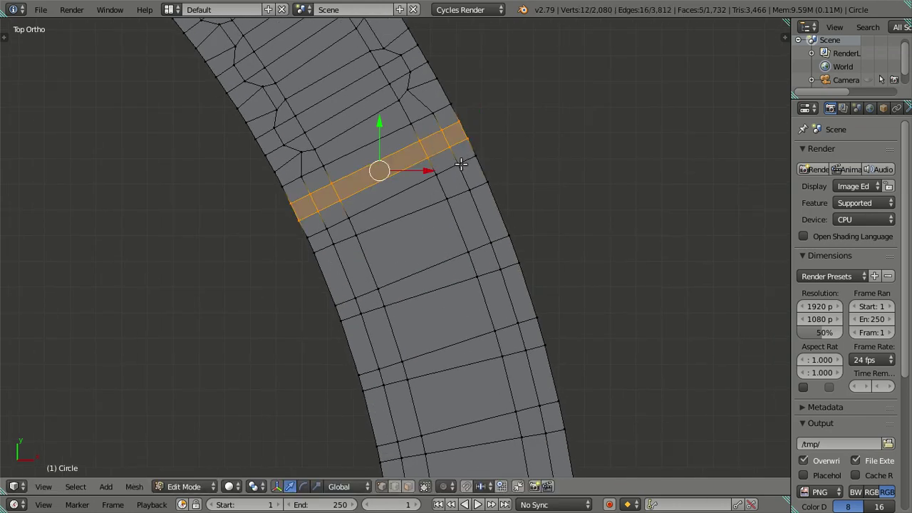
pyautogui.rightClick(458, 165)
pyautogui.keyDown('shift'); pyautogui.rightClick(433, 112); pyautogui.keyUp('shift')
pyautogui.keyDown('shift'); pyautogui.rightClick(301, 176); pyautogui.keyUp('shift')
pyautogui.keyDown('shift'); pyautogui.rightClick(326, 227); pyautogui.keyUp('shift')
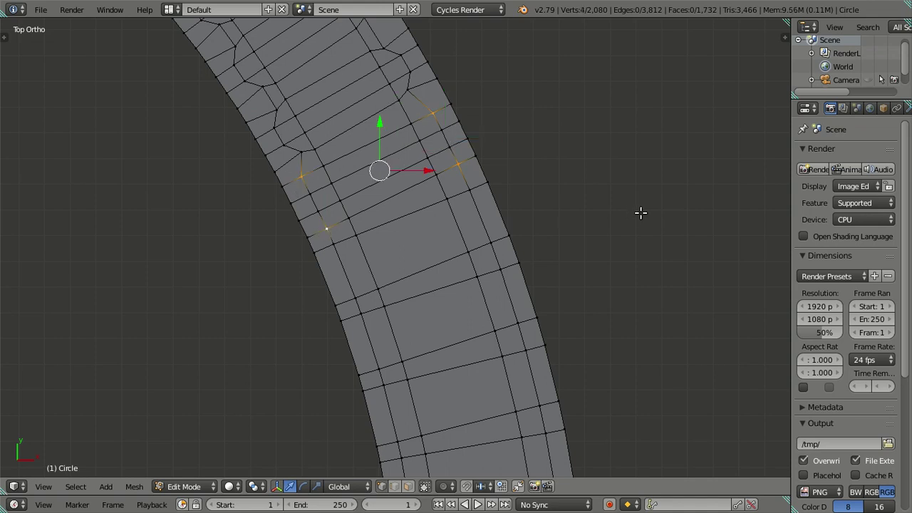
pyautogui.press('s')
pyautogui.click(607, 220)
pyautogui.hotkey('ctrl', 'z')
pyautogui.write('s.85')
pyautogui.press('Return')
# Step: Cut another centred two-cut loop further along and scale its four corners to 0.85
pyautogui.moveTo(434, 221)
pyautogui.keyDown('shift'); pyautogui.mouseDown(button='middle')
pyautogui.moveTo(462, 260)
pyautogui.moveTo(460, 70)
pyautogui.mouseUp(button='middle'); pyautogui.keyUp('shift')
pyautogui.hotkey('ctrl', 'r')
pyautogui.scroll(1, 464, 73)
pyautogui.click(463, 73)
pyautogui.rightClick(469, 32)
pyautogui.rightClick(468, 34)
pyautogui.keyDown('shift'); pyautogui.rightClick(490, 87); pyautogui.keyUp('shift')
pyautogui.keyDown('shift'); pyautogui.rightClick(332, 88); pyautogui.keyUp('shift')
pyautogui.keyDown('shift'); pyautogui.rightClick(354, 143); pyautogui.keyUp('shift')
pyautogui.write('s0.8')
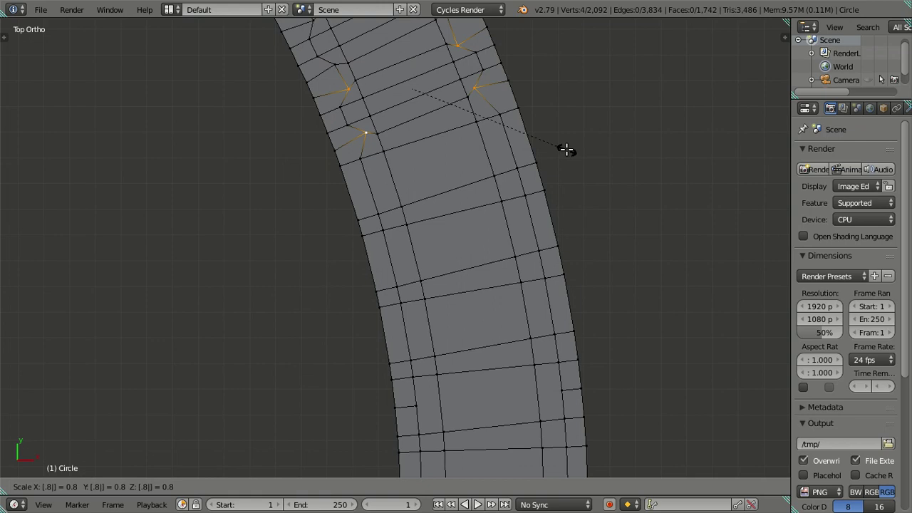
pyautogui.write('5')
pyautogui.press('Return')
# Step: Make the next pill notch with a two-cut loop and corners scaled to 0.8
pyautogui.hotkey('ctrl', 'r')
pyautogui.click(498, 146)
pyautogui.rightClick(509, 157)
pyautogui.rightClick(511, 160)
pyautogui.keyDown('shift'); pyautogui.rightClick(508, 122); pyautogui.keyUp('shift')
pyautogui.press('g')
pyautogui.click(499, 111)
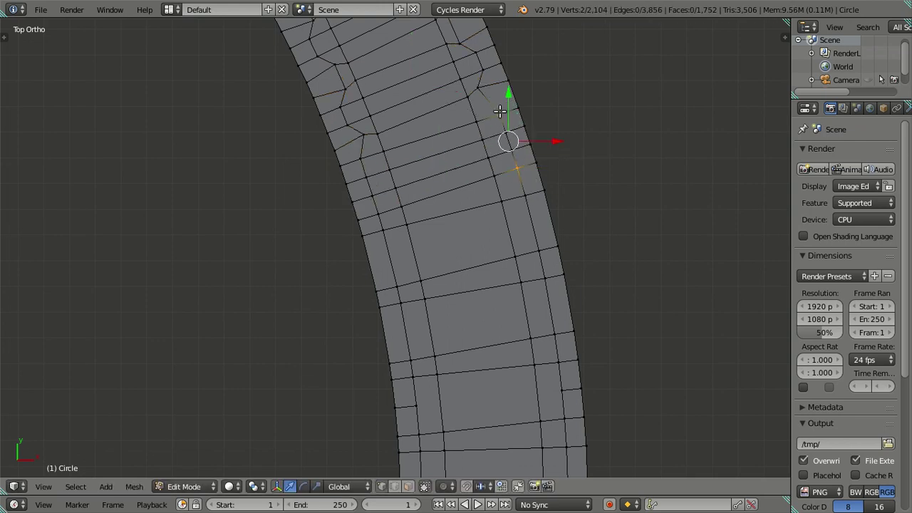
pyautogui.keyDown('shift'); pyautogui.rightClick(358, 161); pyautogui.keyUp('shift')
pyautogui.keyDown('shift'); pyautogui.rightClick(377, 214); pyautogui.keyUp('shift')
pyautogui.write('s.8')
pyautogui.press('Return')
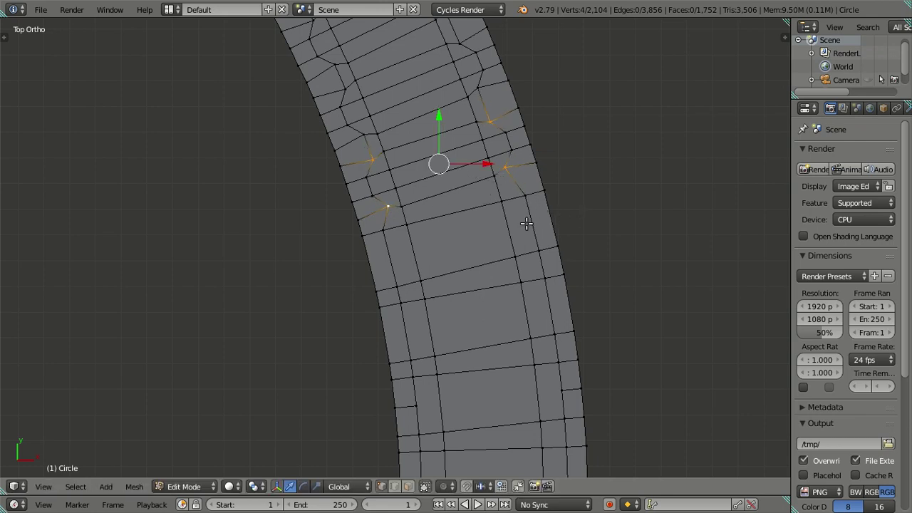
# Step: Add the next notch loop cut and scale its four corners to 0.85
pyautogui.hotkey('ctrl', 'r')
pyautogui.click(528, 222)
pyautogui.rightClick(533, 242)
pyautogui.rightClick(537, 250)
pyautogui.keyDown('shift'); pyautogui.rightClick(524, 194); pyautogui.keyUp('shift')
pyautogui.keyDown('shift'); pyautogui.rightClick(382, 229); pyautogui.keyUp('shift')
pyautogui.keyDown('shift'); pyautogui.rightClick(396, 286); pyautogui.keyUp('shift')
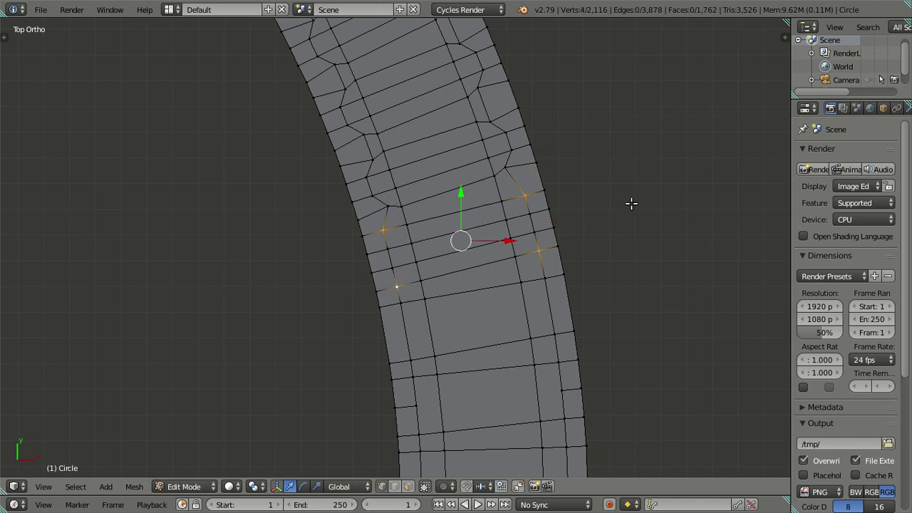
pyautogui.write('s0.85')
pyautogui.press('Return')
# Step: Add another notch loop cut and scale its four corners to 0.84
pyautogui.hotkey('ctrl', 'r')
pyautogui.click(528, 313)
pyautogui.rightClick(529, 309)
pyautogui.rightClick(544, 278)
pyautogui.keyDown('shift'); pyautogui.rightClick(555, 332); pyautogui.keyUp('shift')
pyautogui.keyDown('shift'); pyautogui.rightClick(408, 356); pyautogui.keyUp('shift')
pyautogui.keyDown('shift'); pyautogui.rightClick(405, 306); pyautogui.keyUp('shift')
pyautogui.write('s.84')
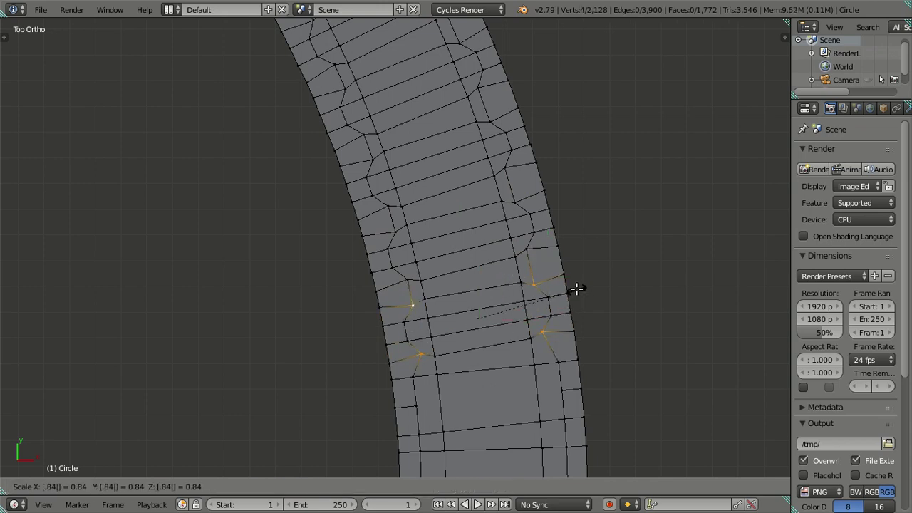
pyautogui.press('Return')
# Step: Dissolve the stray edge on the ring's left side, checking it in wireframe
pyautogui.rightClick(568, 289)
pyautogui.keyDown('shift'); pyautogui.moveTo(563, 291); pyautogui.dragTo(464, 171, button='middle'); pyautogui.keyUp('shift')
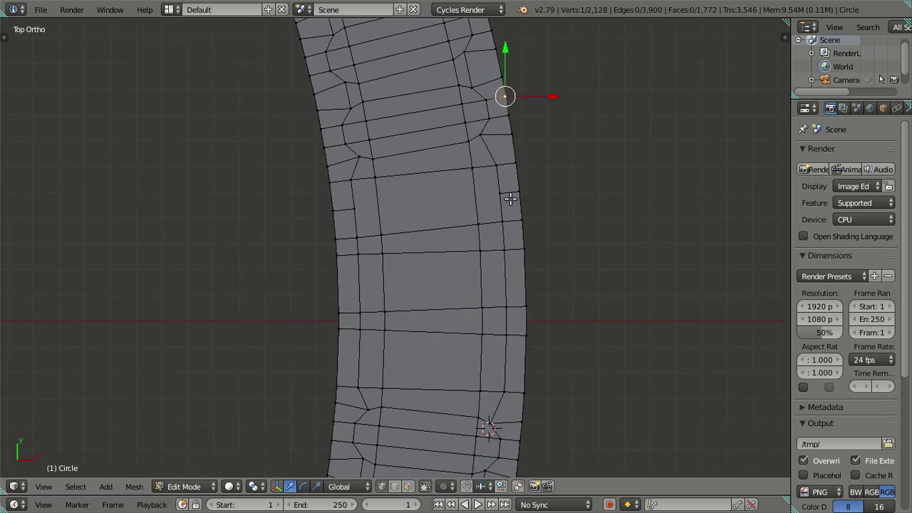
pyautogui.press('z')
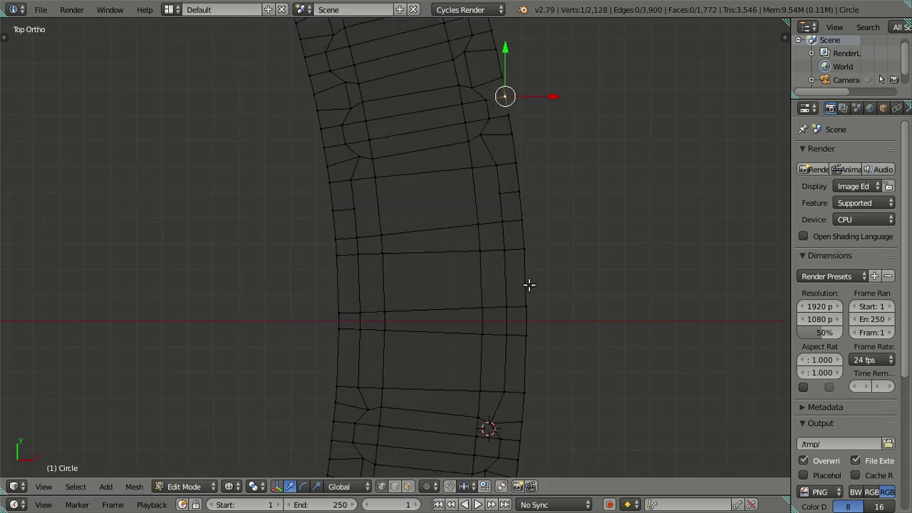
pyautogui.press('a')
pyautogui.rightClick(508, 193)
pyautogui.press('x')
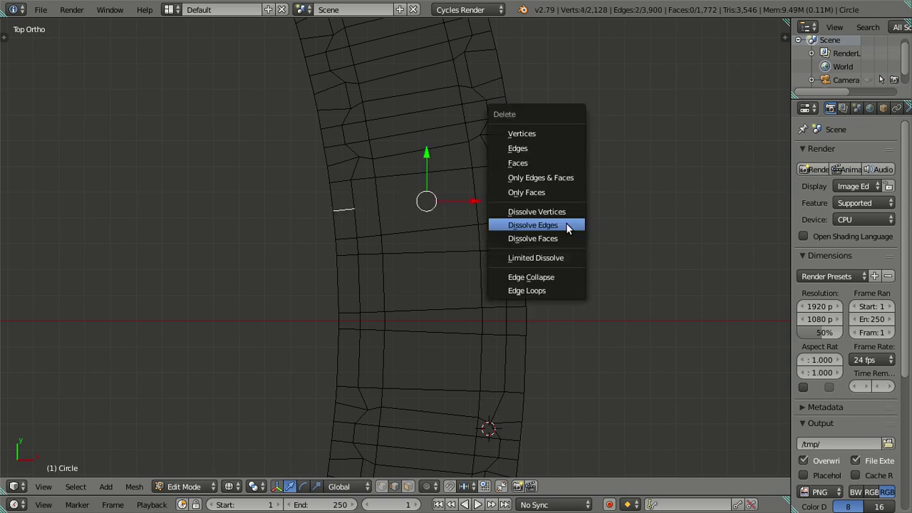
pyautogui.click(563, 225)
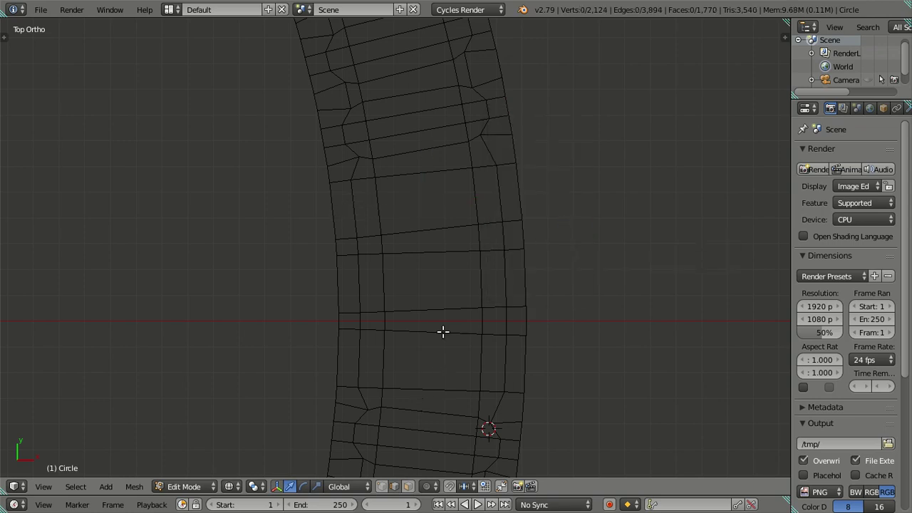
pyautogui.press('x')
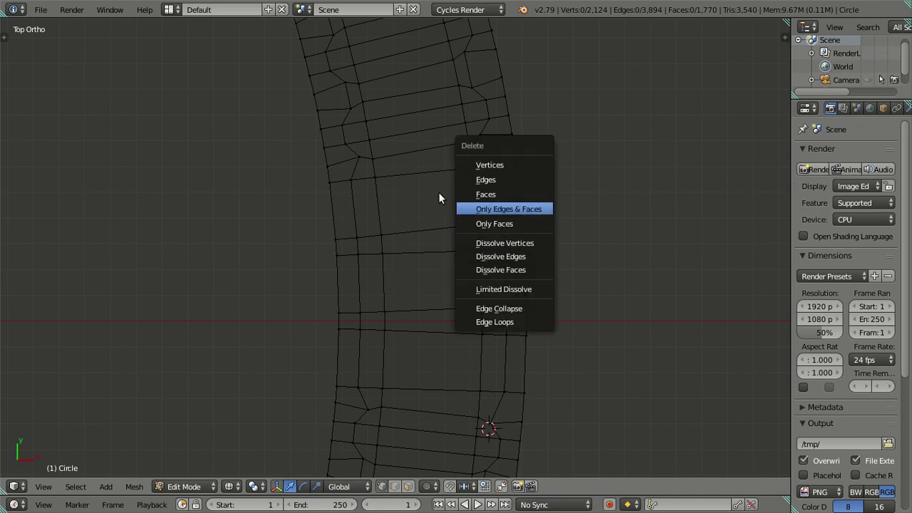
pyautogui.press('z')
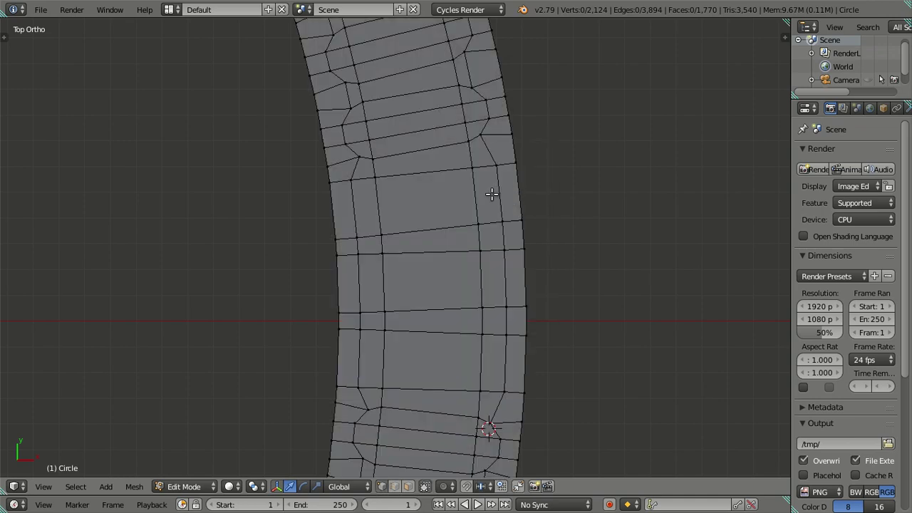
# Step: Cut the next two-cut notch loop and scale its four corners to 0.85
pyautogui.hotkey('ctrl', 'r')
pyautogui.scroll(1, 493, 194)
pyautogui.click(493, 195)
pyautogui.rightClick(493, 197)
pyautogui.rightClick(499, 213)
pyautogui.keyDown('shift'); pyautogui.rightClick(495, 164); pyautogui.keyUp('shift')
pyautogui.keyDown('shift'); pyautogui.rightClick(351, 179); pyautogui.keyUp('shift')
pyautogui.keyDown('shift'); pyautogui.rightClick(356, 237); pyautogui.keyUp('shift')
pyautogui.press('x')
pyautogui.press('Escape')
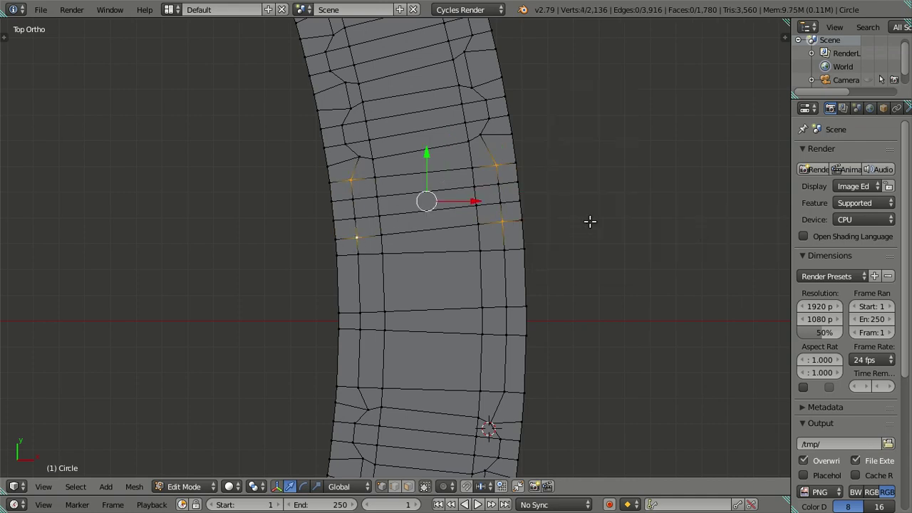
pyautogui.write('s85')
pyautogui.press('Return')
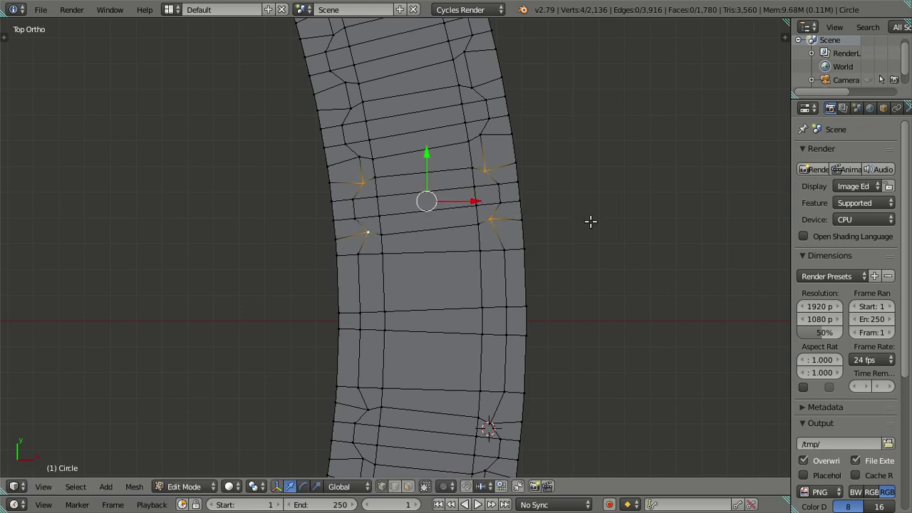
# Step: Add another two-cut notch further around with corners scaled to 0.85
pyautogui.keyDown('shift'); pyautogui.moveTo(540, 306); pyautogui.dragTo(492, 158, button='middle'); pyautogui.keyUp('shift')
pyautogui.scroll(1, 492, 159)
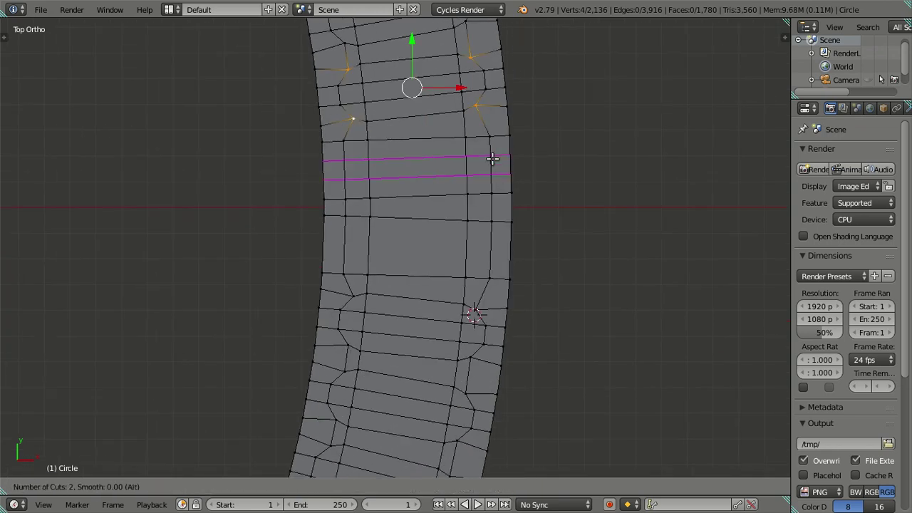
pyautogui.click(493, 157)
pyautogui.rightClick(493, 184)
pyautogui.keyDown('shift'); pyautogui.rightClick(346, 142); pyautogui.keyUp('shift')
pyautogui.keyDown('shift'); pyautogui.rightClick(344, 200); pyautogui.keyUp('shift')
pyautogui.write('s85')
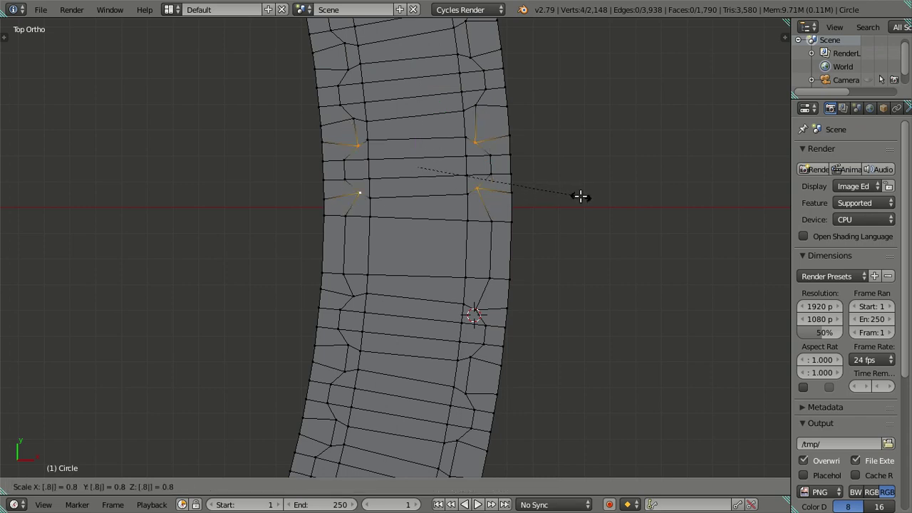
pyautogui.press('Return')
# Step: Cut a final notch loop, stretch it along Y, and scale its corners to 0.9
pyautogui.hotkey('ctrl', 'r')
pyautogui.scroll(1, 492, 249)
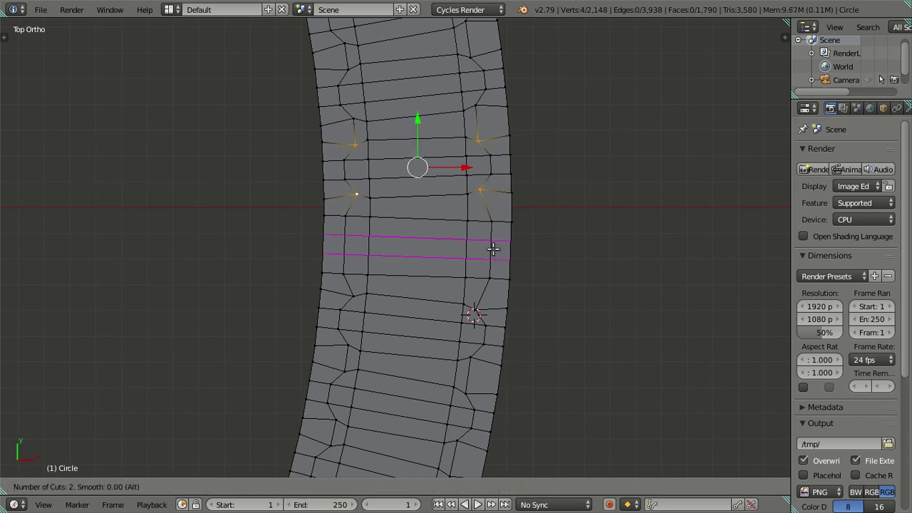
pyautogui.click(491, 250)
pyautogui.rightClick(502, 248)
pyautogui.press('s')
pyautogui.press('y')
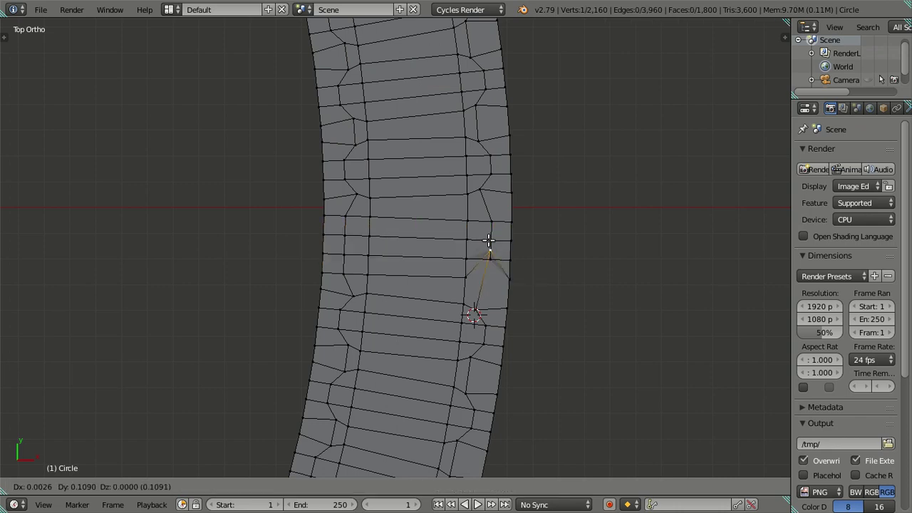
pyautogui.click(490, 227)
pyautogui.keyDown('shift'); pyautogui.rightClick(490, 222); pyautogui.keyUp('shift')
pyautogui.keyDown('shift'); pyautogui.rightClick(345, 217); pyautogui.keyUp('shift')
pyautogui.keyDown('shift'); pyautogui.rightClick(343, 273); pyautogui.keyUp('shift')
pyautogui.write('s.9')
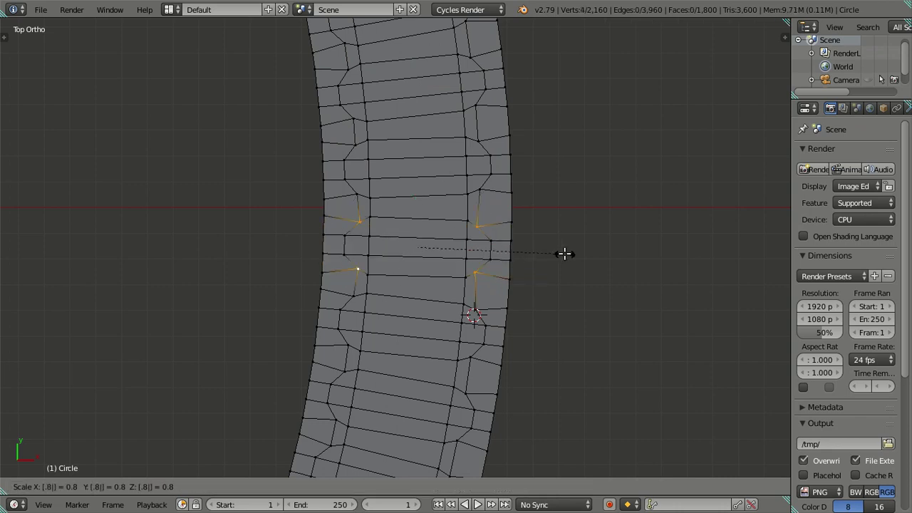
pyautogui.press('Return')
pyautogui.press('a')
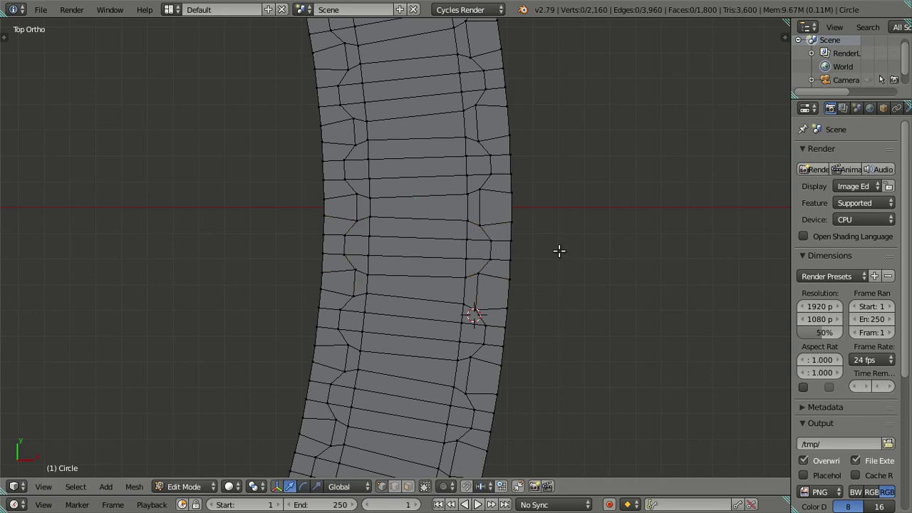
# Step: Save the cookie file and zoom out to view the whole ring
pyautogui.hotkey('ctrl', 's')
pyautogui.click(558, 250)
pyautogui.scroll(-4, 469, 280)
pyautogui.scroll(-5, 469, 280)
pyautogui.scroll(6, 470, 281)
pyautogui.scroll(2, 468, 272)
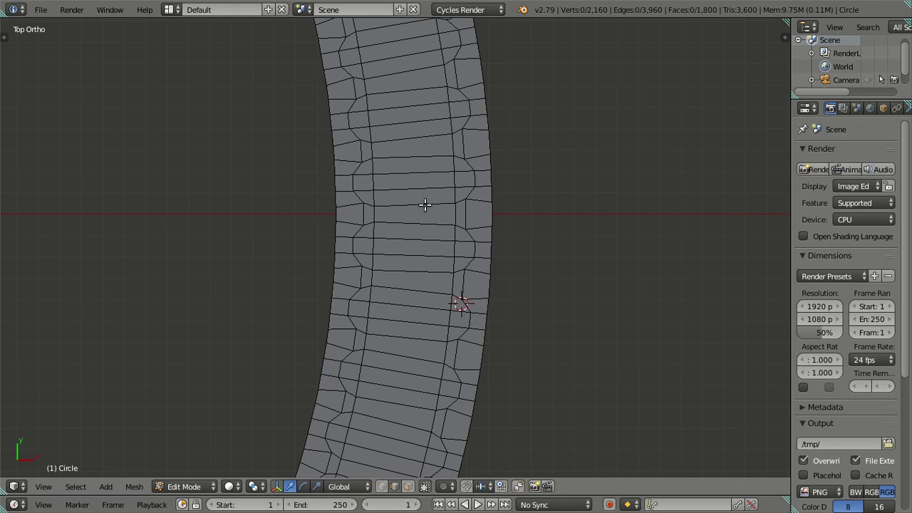
pyautogui.scroll(-2, 428, 201)
pyautogui.scroll(-3, 436, 207)
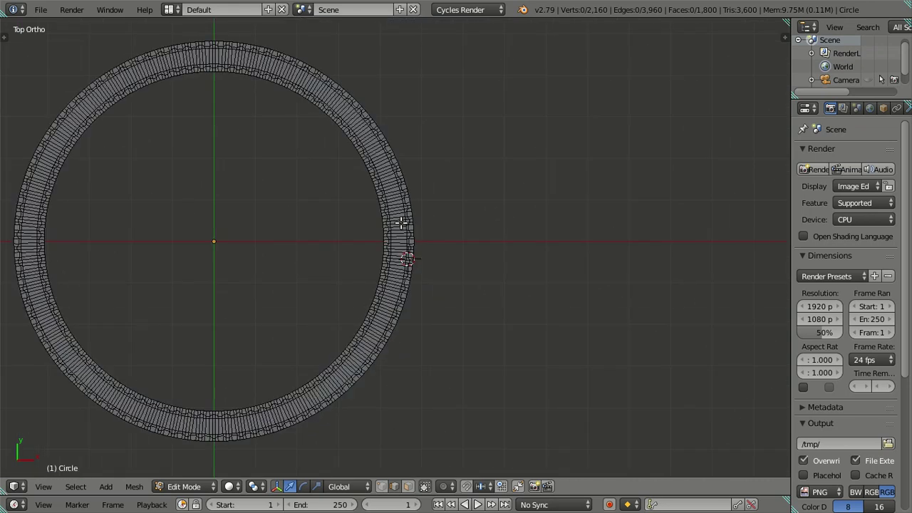
# Step: Enable the oreo-clip-art background reference image in the viewport properties
pyautogui.scroll(-1, 474, 221)
pyautogui.press('n')
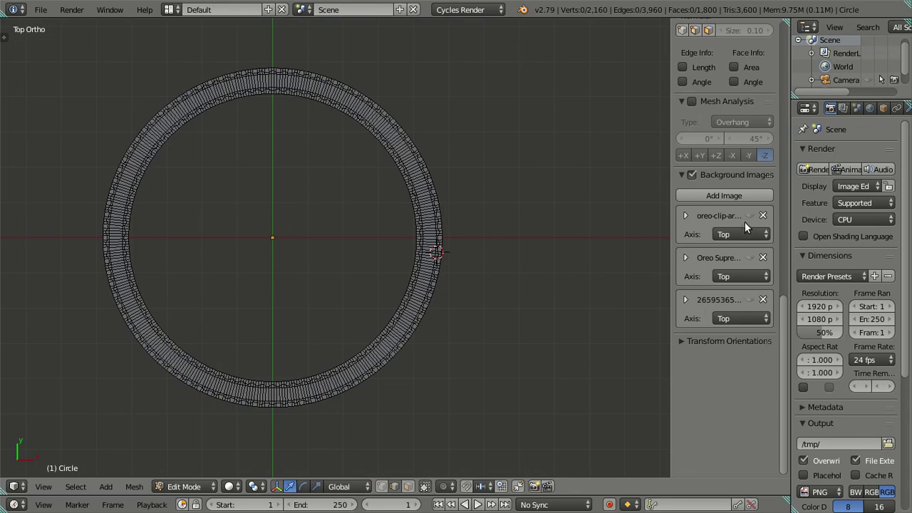
pyautogui.click(749, 215)
pyautogui.scroll(3, 491, 178)
pyautogui.scroll(-2, 723, 213)
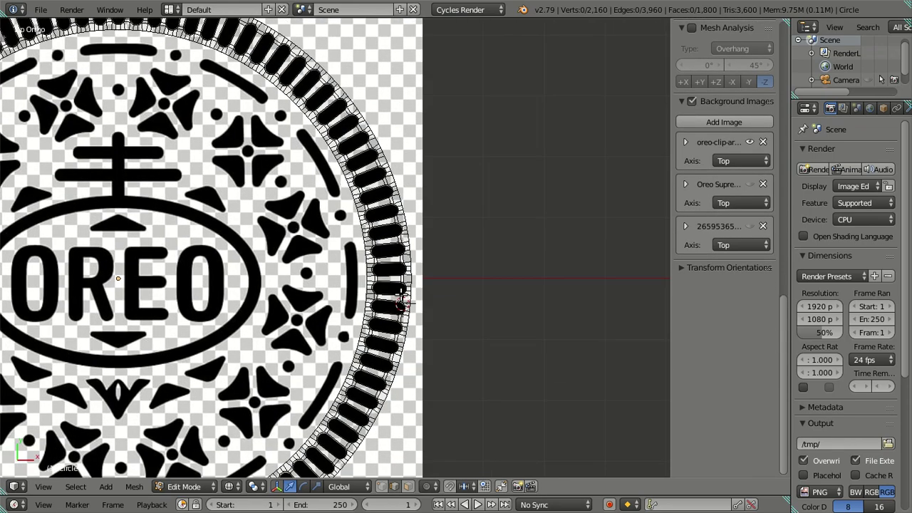
pyautogui.scroll(2, 402, 303)
pyautogui.scroll(-2, 420, 285)
pyautogui.scroll(-2, 427, 282)
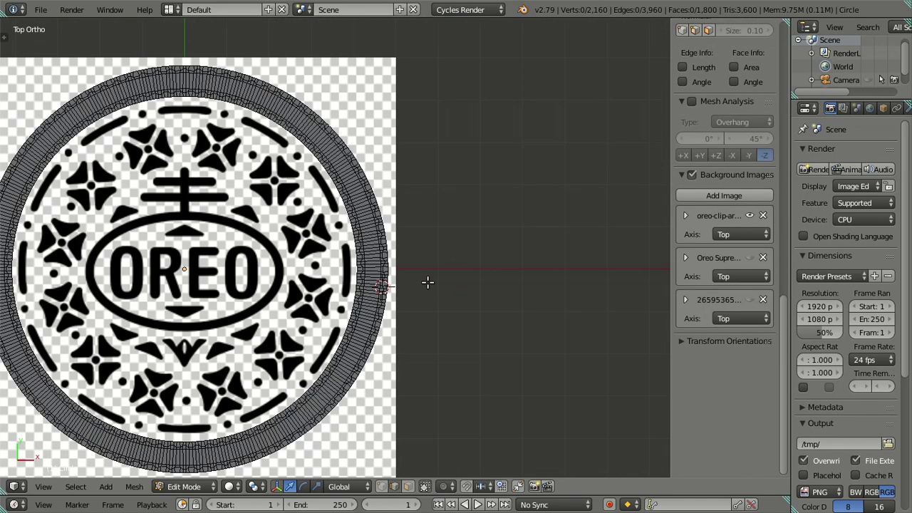
pyautogui.scroll(3, 438, 284)
pyautogui.scroll(2, 439, 287)
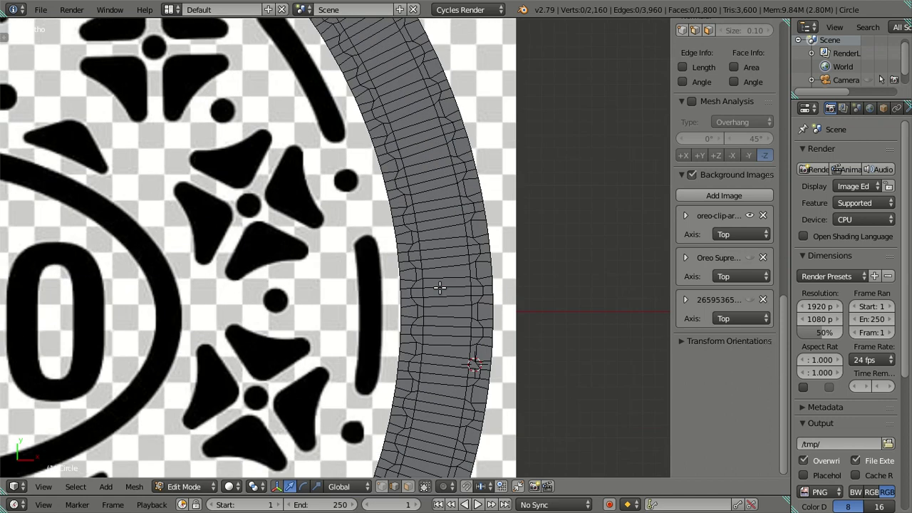
pyautogui.scroll(1, 540, 311)
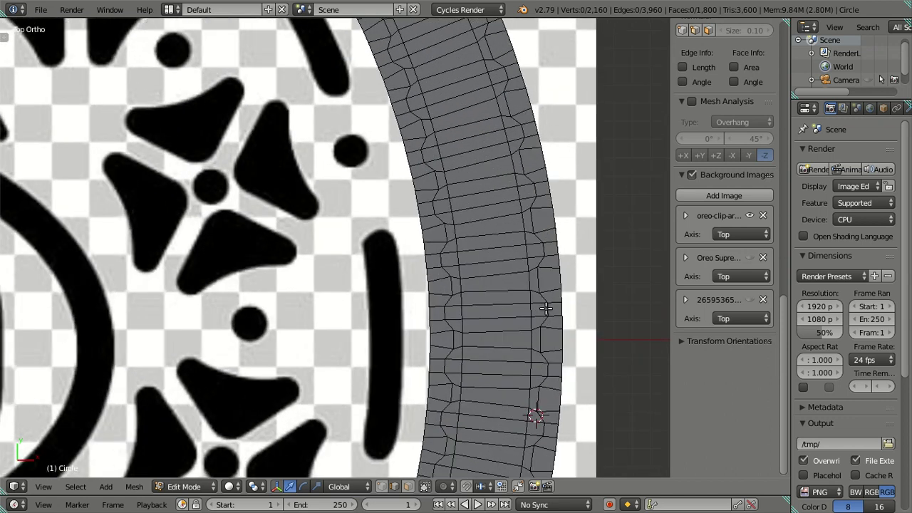
pyautogui.scroll(2, 546, 309)
pyautogui.scroll(1, 433, 297)
# Step: Select one tooth edge loop and enlarge it slightly in wireframe against the reference
pyautogui.keyDown('alt'); pyautogui.rightClick(433, 297); pyautogui.keyUp('alt')
pyautogui.press('z')
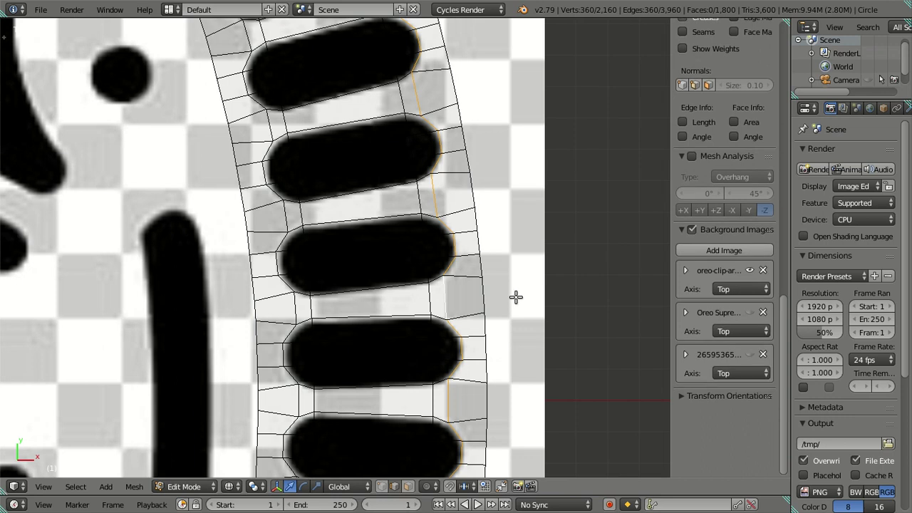
pyautogui.scroll(2, 516, 292)
pyautogui.scroll(1, 453, 286)
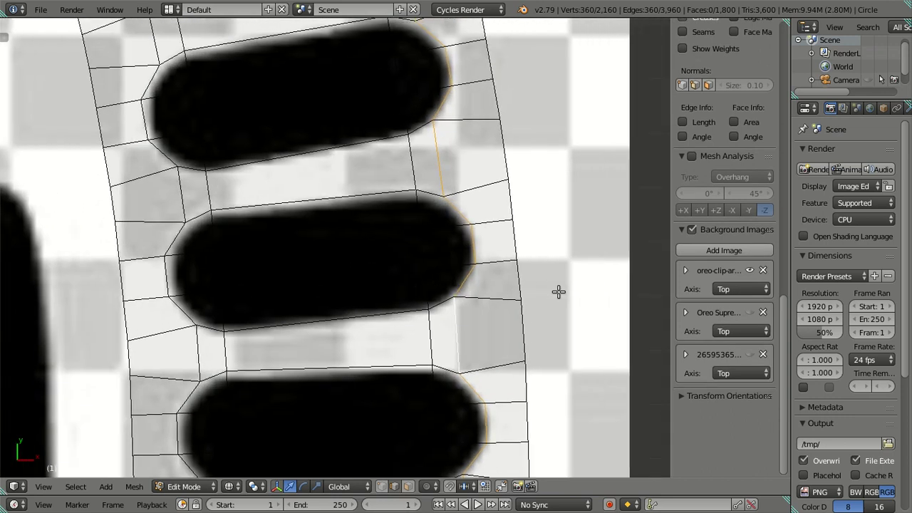
pyautogui.scroll(2, 559, 291)
pyautogui.press('n')
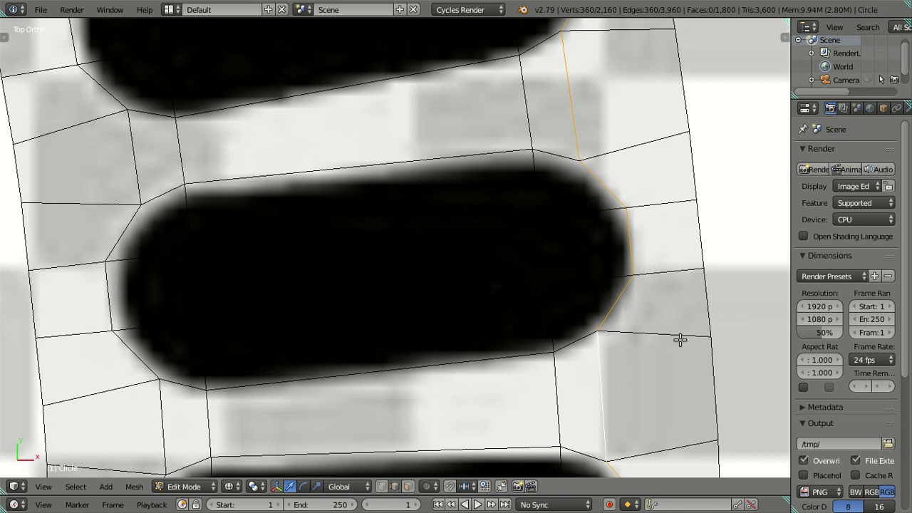
pyautogui.press('s')
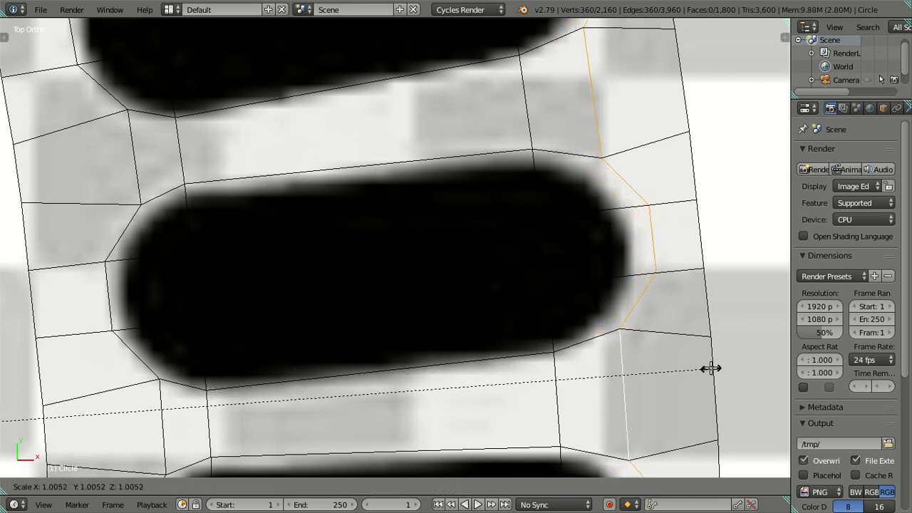
pyautogui.click(710, 369)
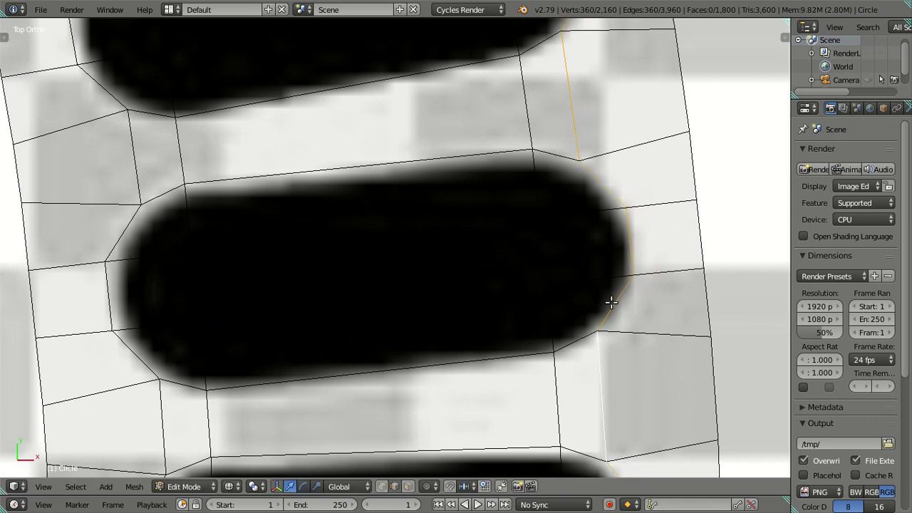
# Step: Scale the neighbouring rim loop about 1.005 so it hugs the pill outlines
pyautogui.keyDown('alt'); pyautogui.keyDown('shift'); pyautogui.click(549, 252); pyautogui.keyUp('shift'); pyautogui.keyUp('alt')
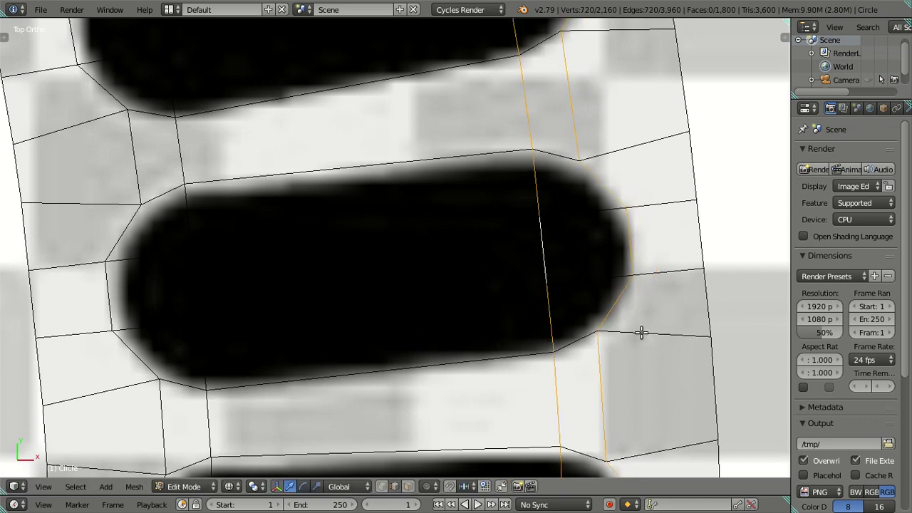
pyautogui.press('s')
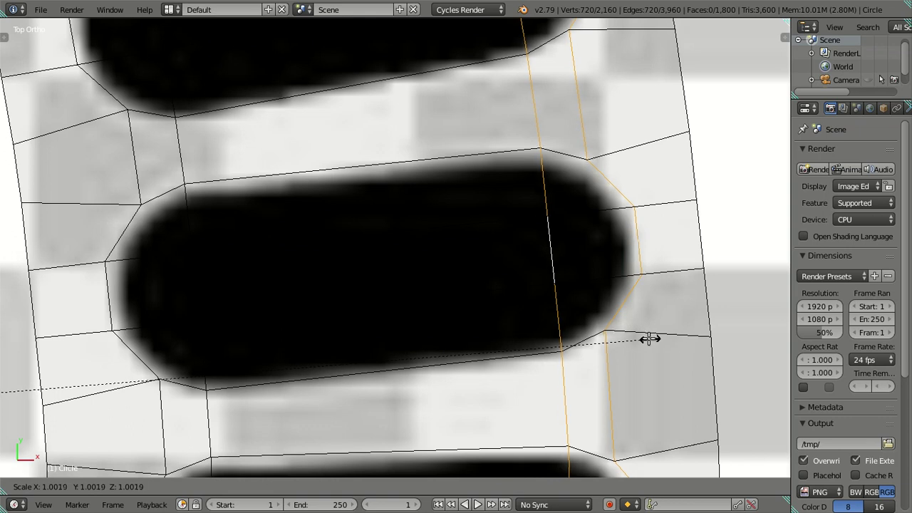
pyautogui.click(649, 340)
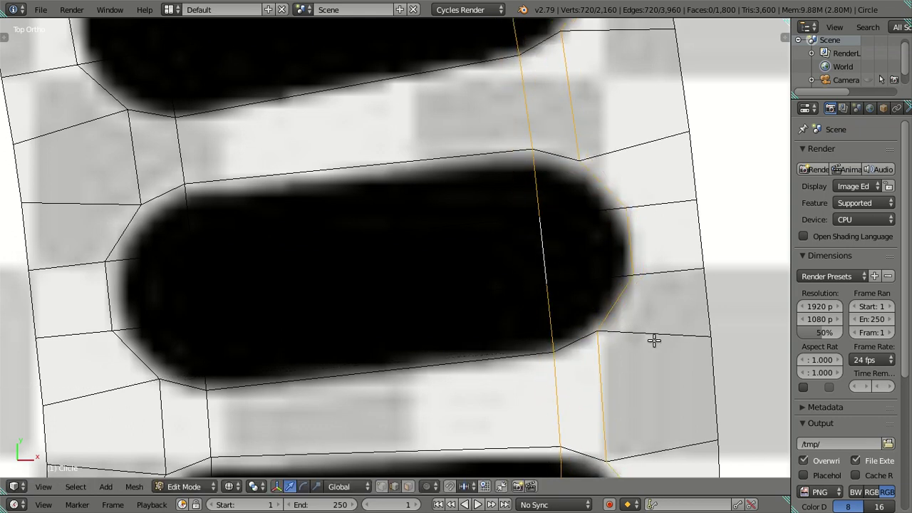
pyautogui.press('a')
pyautogui.keyDown('alt'); pyautogui.click(612, 292); pyautogui.keyUp('alt')
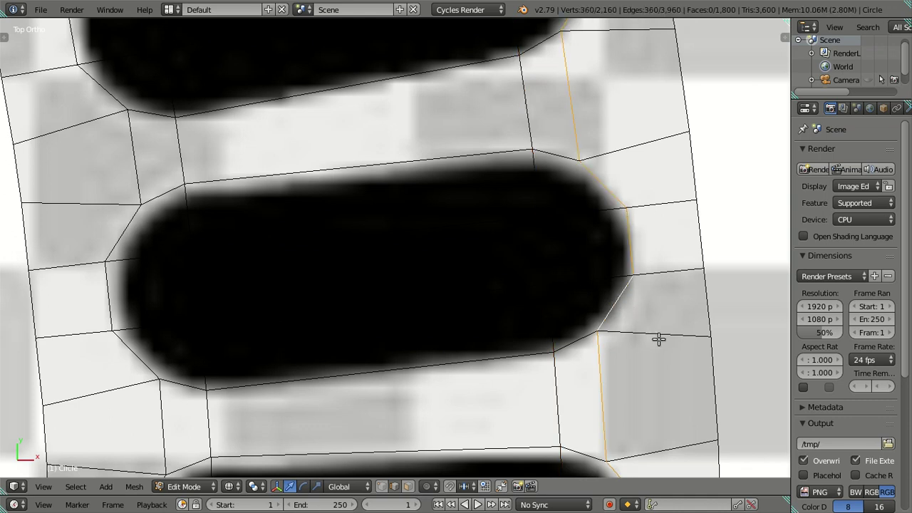
pyautogui.press('s')
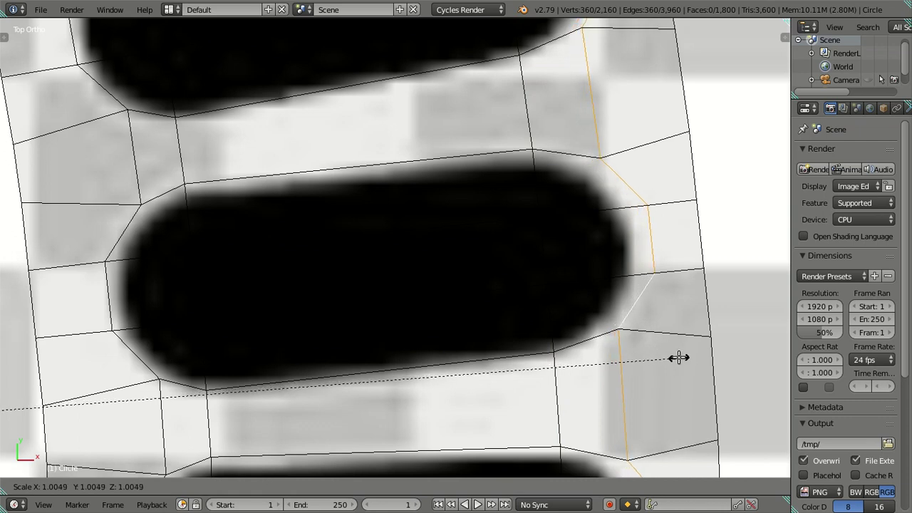
pyautogui.click(678, 357)
pyautogui.scroll(-3, 676, 353)
pyautogui.press('z')
pyautogui.press('a')
pyautogui.press('z')
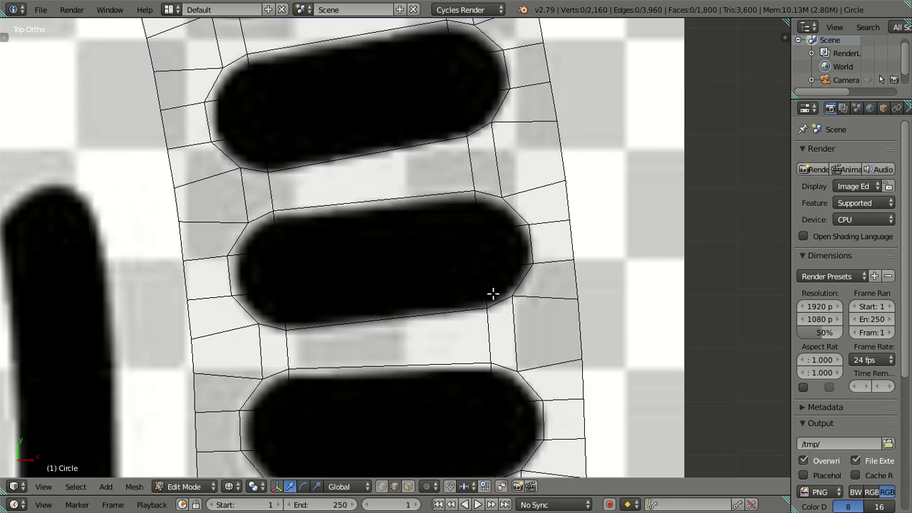
pyautogui.scroll(-3, 456, 281)
pyautogui.scroll(-2, 382, 252)
pyautogui.scroll(2, 348, 296)
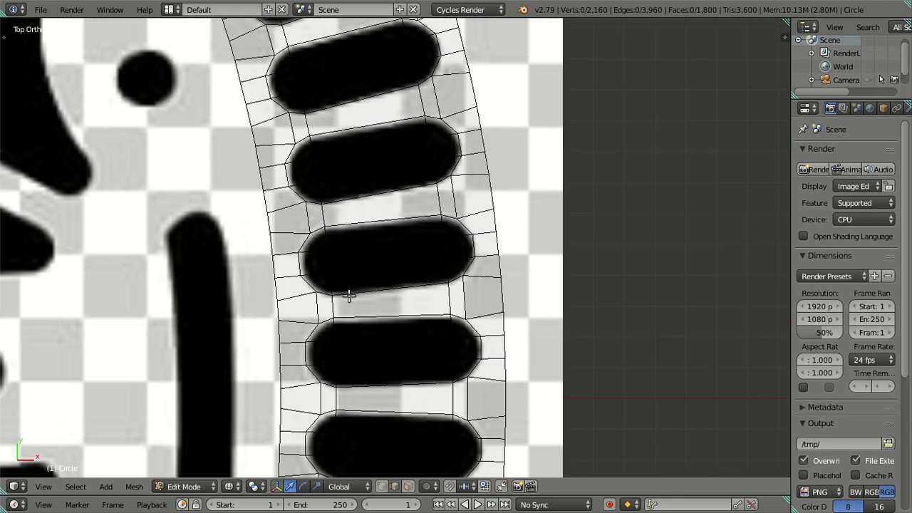
pyautogui.scroll(-5, 348, 296)
pyautogui.scroll(-3, 356, 305)
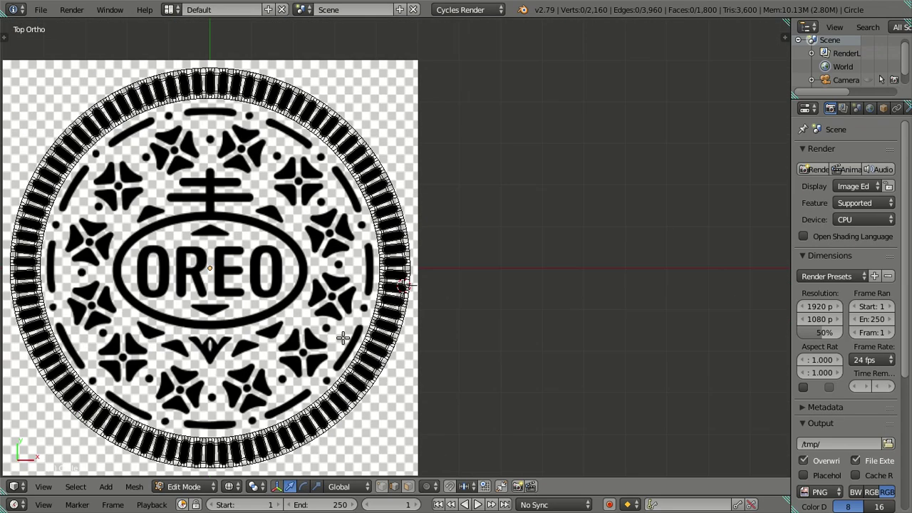
pyautogui.moveTo(456, 350)
pyautogui.mouseDown(button='middle')
pyautogui.moveTo(382, 275)
pyautogui.moveTo(405, 278)
pyautogui.moveTo(349, 340)
pyautogui.moveTo(357, 350)
pyautogui.moveTo(366, 301)
pyautogui.moveTo(387, 285)
pyautogui.moveTo(441, 270)
pyautogui.moveTo(478, 279)
pyautogui.moveTo(471, 264)
pyautogui.moveTo(439, 260)
pyautogui.moveTo(401, 346)
pyautogui.mouseUp(button='middle')
pyautogui.scroll(2, 383, 275)
pyautogui.scroll(2, 406, 279)
pyautogui.press('z')
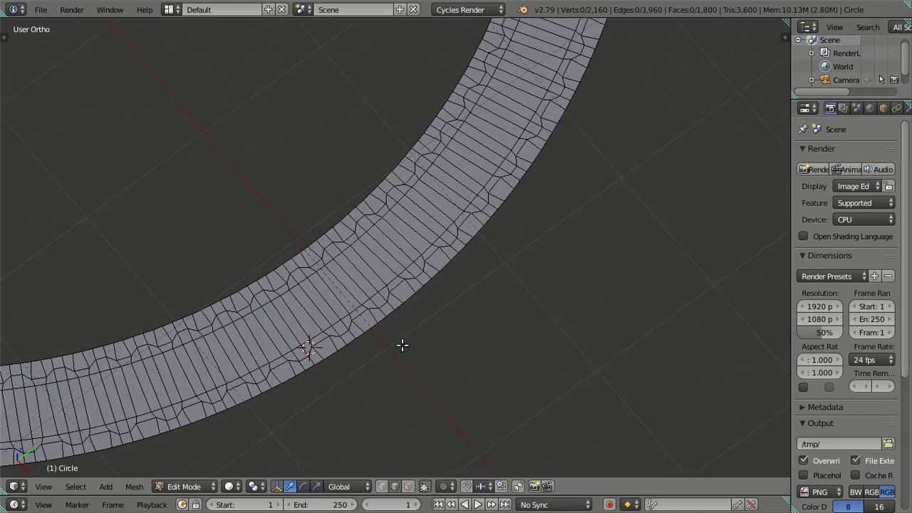
pyautogui.scroll(-3, 403, 290)
pyautogui.press('KP_7')
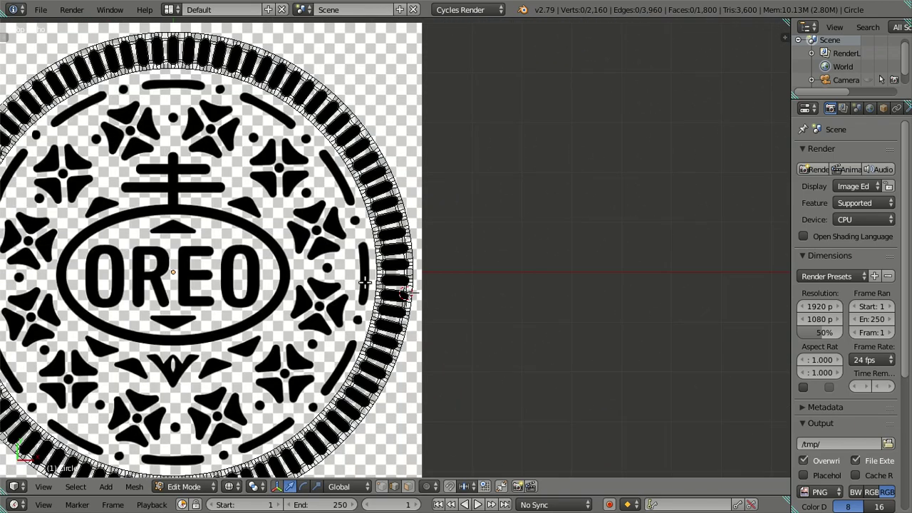
pyautogui.press('n')
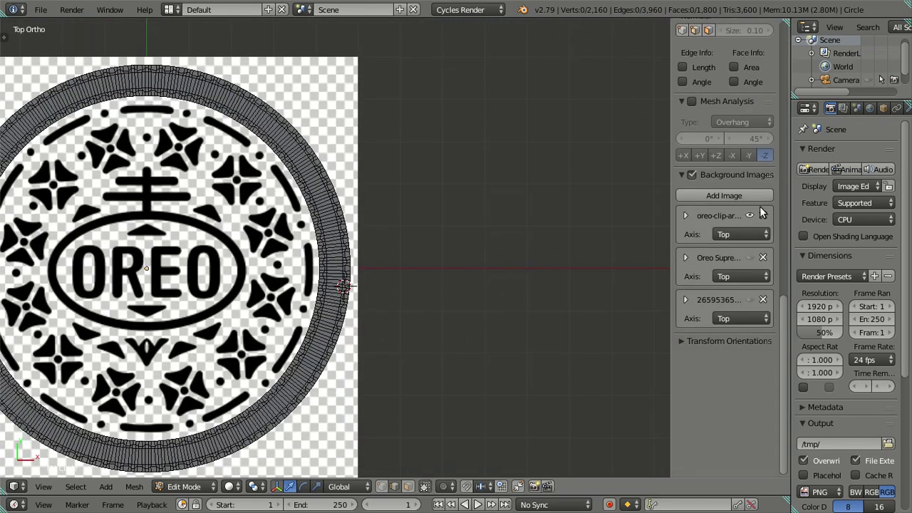
pyautogui.click(749, 215)
pyautogui.click(749, 258)
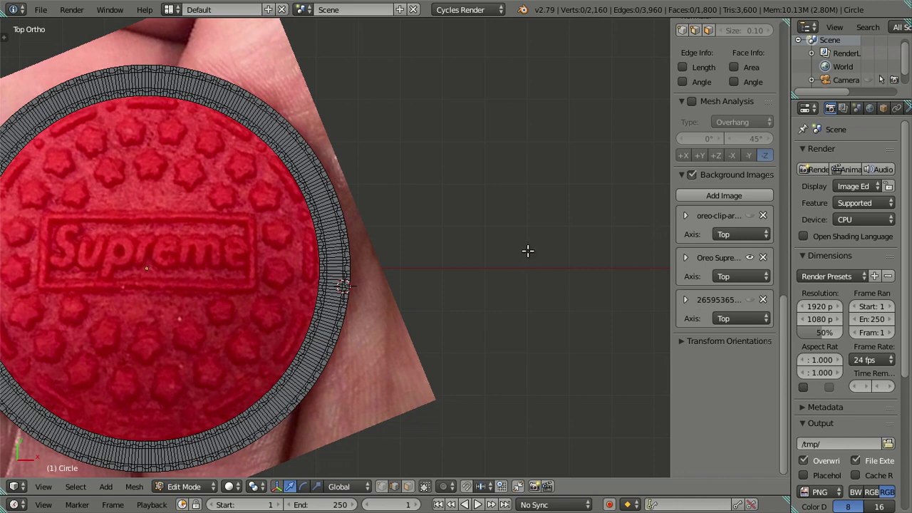
pyautogui.click(748, 257)
pyautogui.click(748, 258)
pyautogui.click(750, 216)
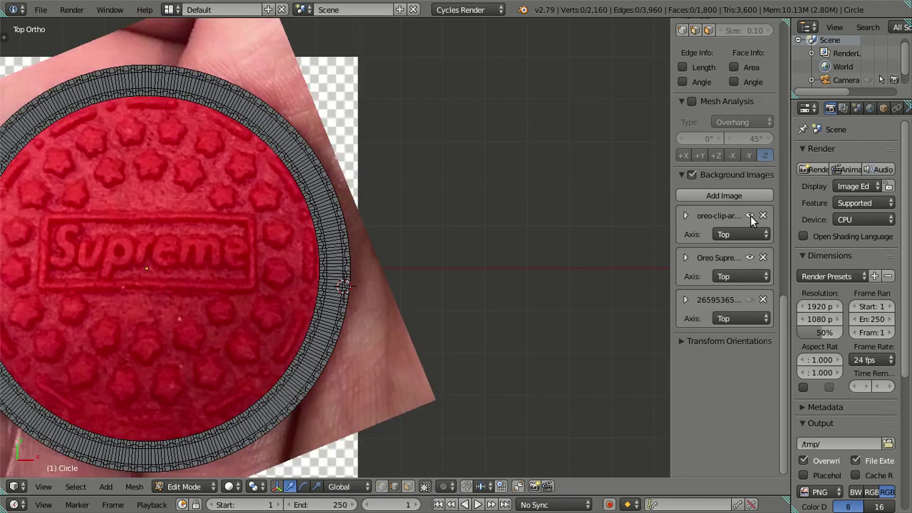
pyautogui.click(748, 256)
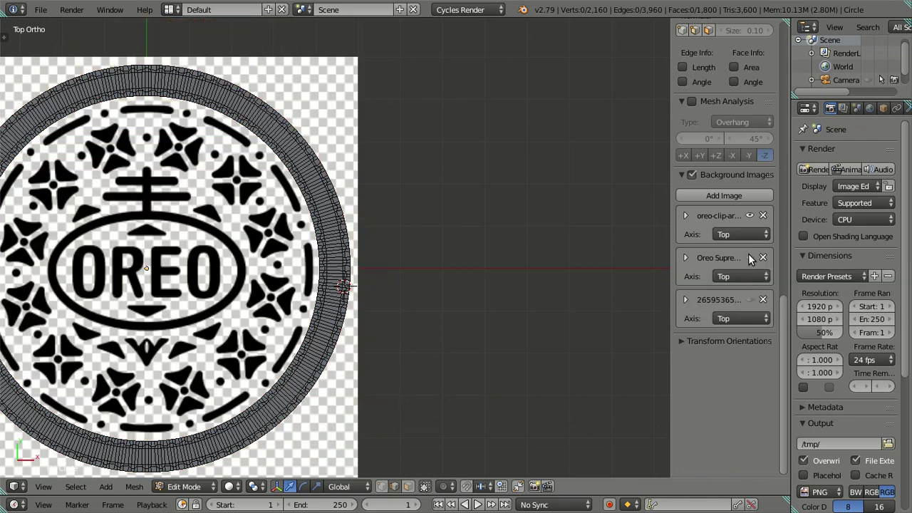
pyautogui.click(747, 215)
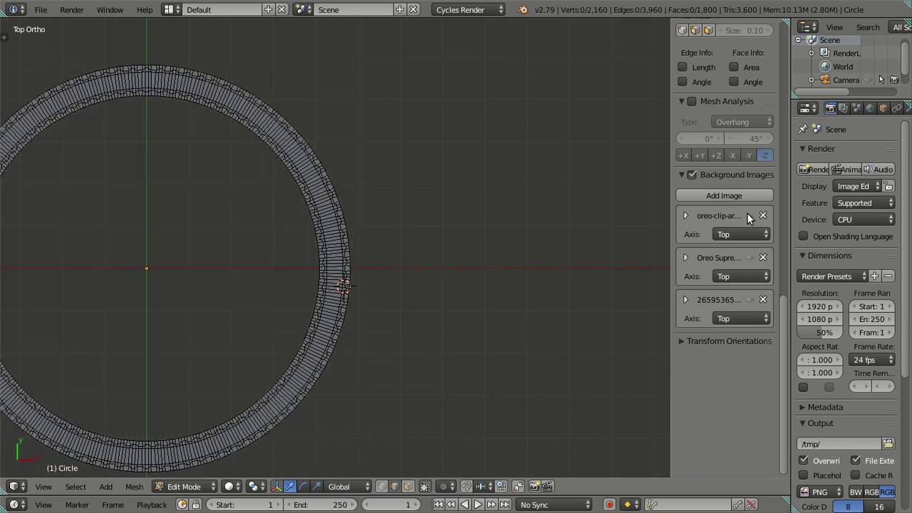
pyautogui.click(749, 216)
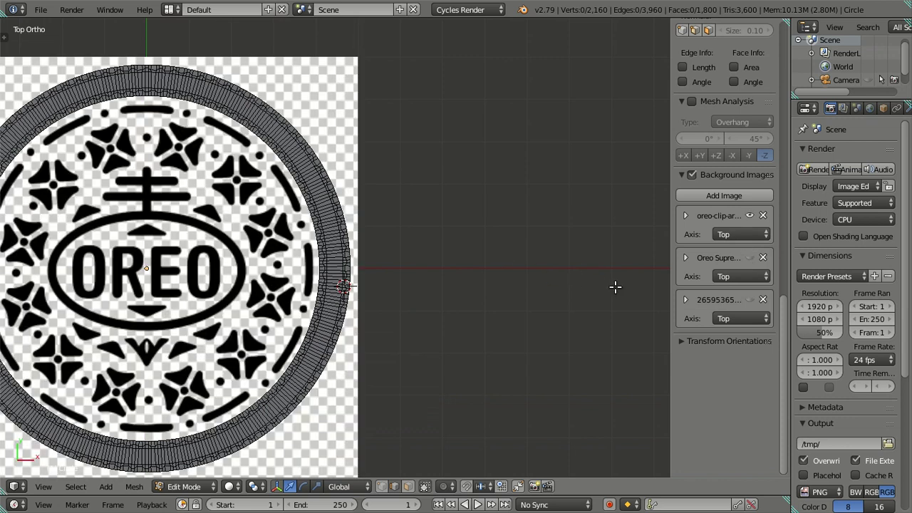
pyautogui.press('n')
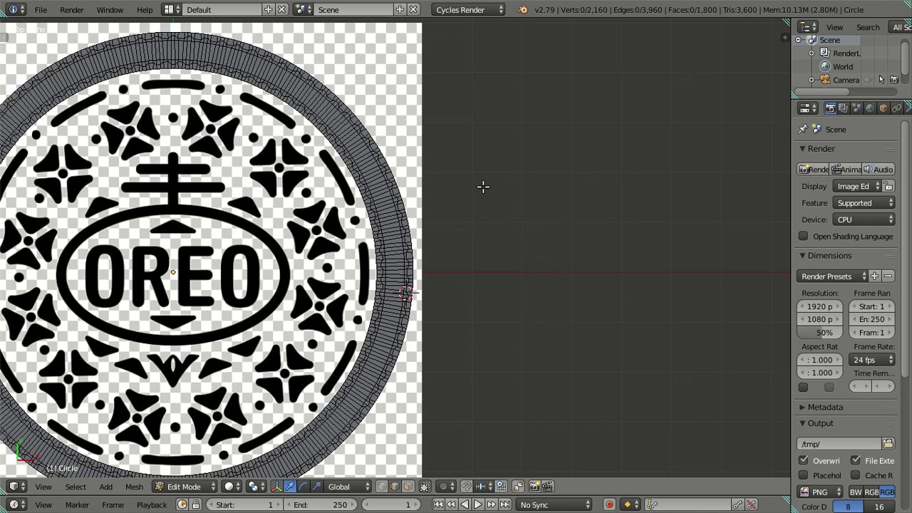
# Step: Snap the 3D cursor back to the world centre
pyautogui.scroll(1, 483, 187)
pyautogui.scroll(1, 482, 187)
pyautogui.scroll(1, 546, 187)
pyautogui.scroll(1, 545, 190)
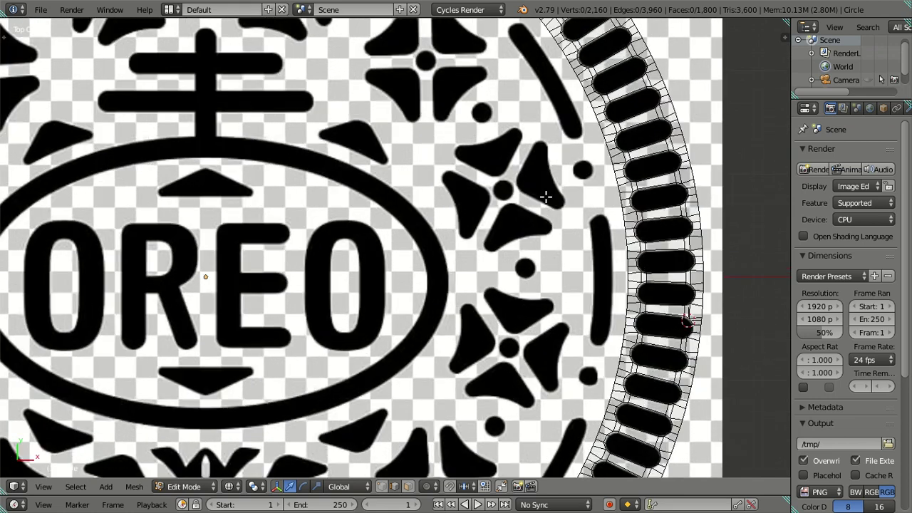
pyautogui.scroll(-2, 546, 191)
pyautogui.scroll(-2, 466, 257)
pyautogui.scroll(2, 466, 257)
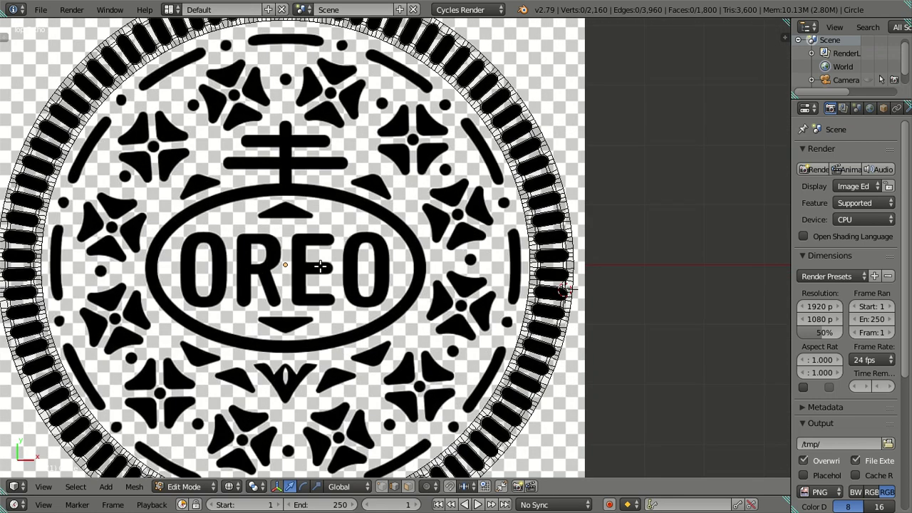
pyautogui.scroll(-1, 320, 266)
pyautogui.scroll(-1, 324, 265)
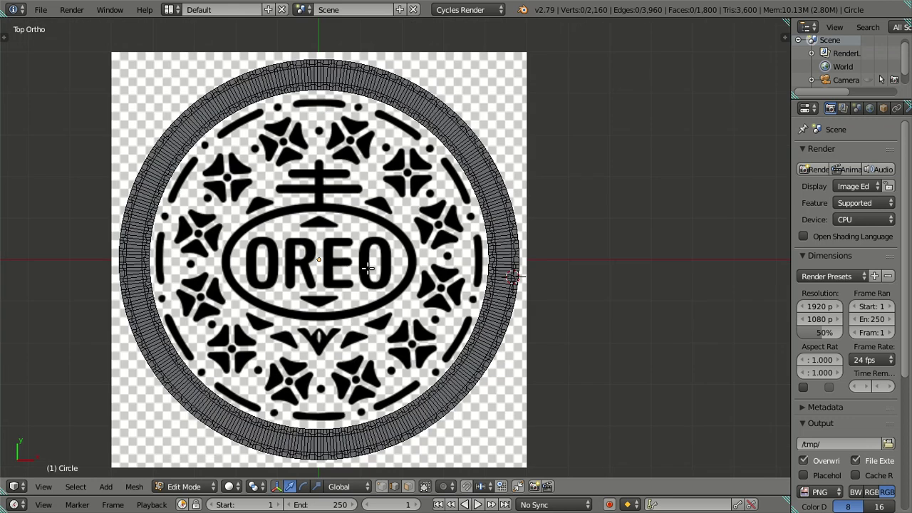
pyautogui.press('t')
pyautogui.hotkey('shift', 's')
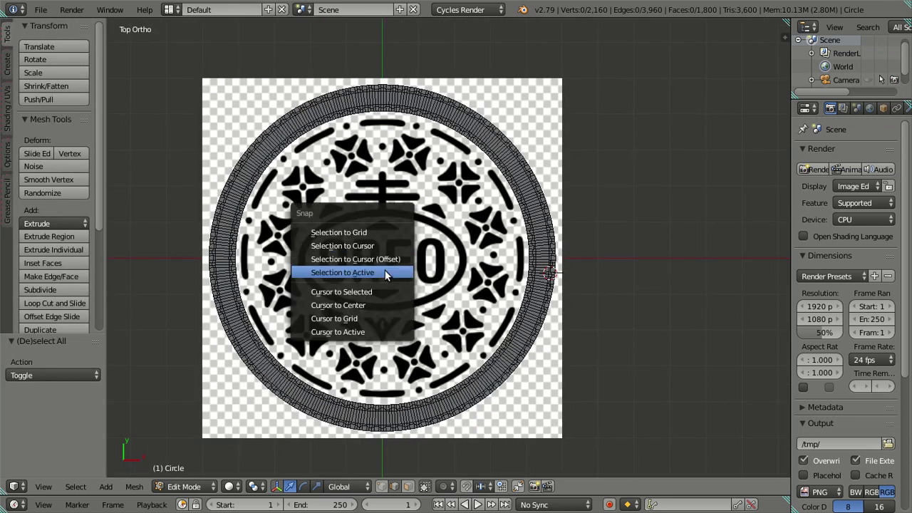
pyautogui.click(337, 305)
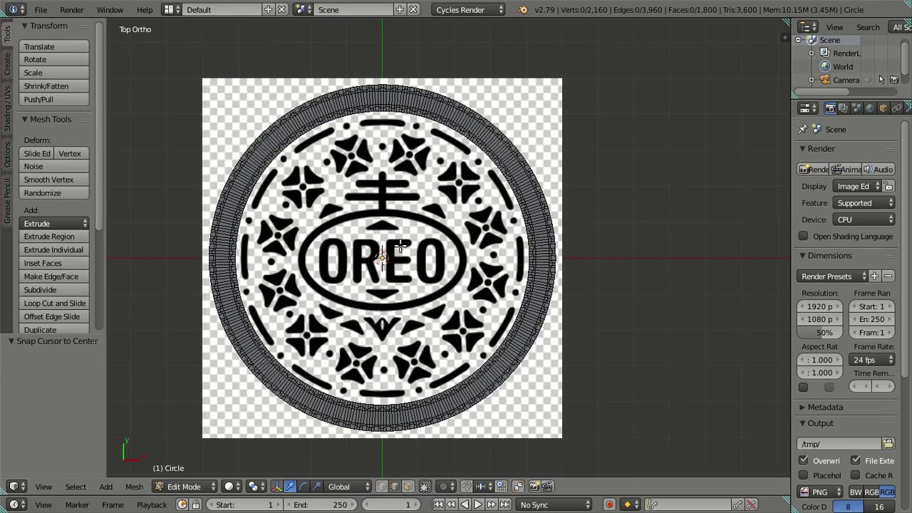
# Step: Add a test circle, undo it, and leave the cookie rim's Edit Mode
pyautogui.hotkey('shift', 'a')
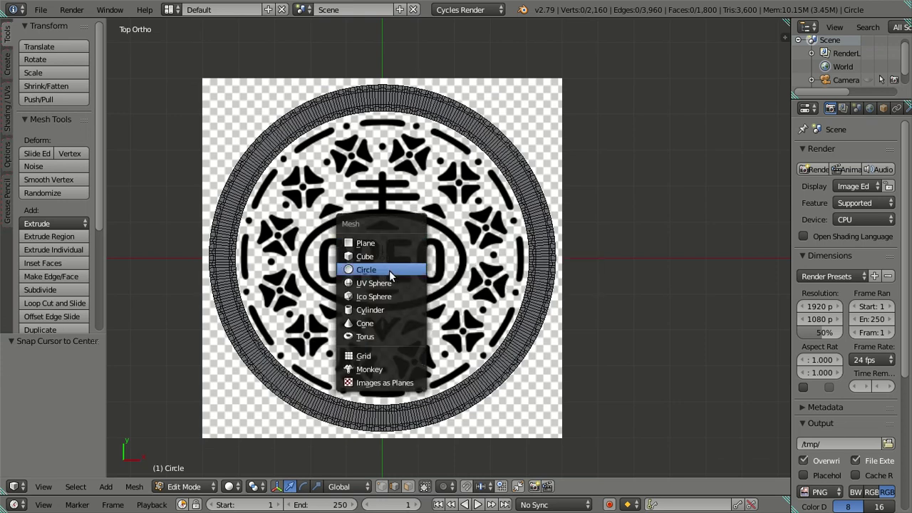
pyautogui.click(388, 270)
pyautogui.scroll(3, 389, 268)
pyautogui.keyDown('shift'); pyautogui.moveTo(389, 267); pyautogui.dragTo(470, 261, button='middle'); pyautogui.keyUp('shift')
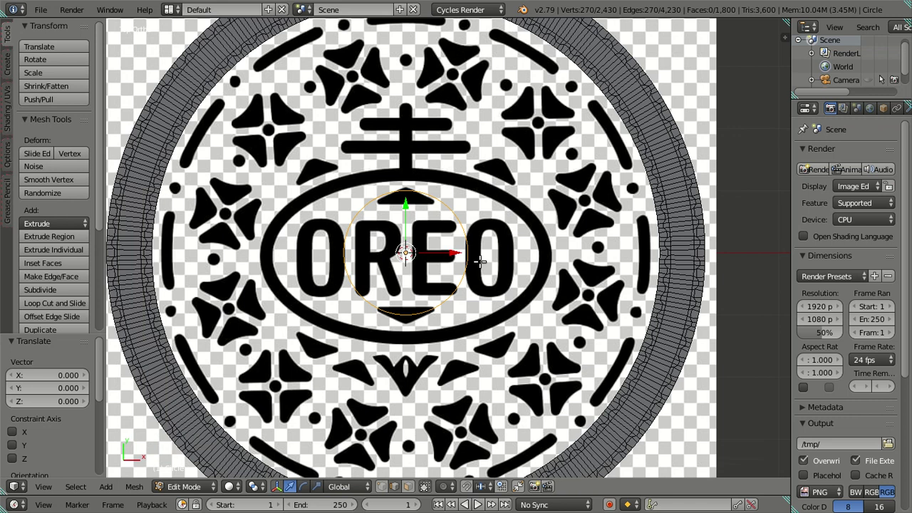
pyautogui.hotkey('ctrl', 'z')
pyautogui.hotkey('ctrl', 'z')
pyautogui.scroll(-3, 480, 263)
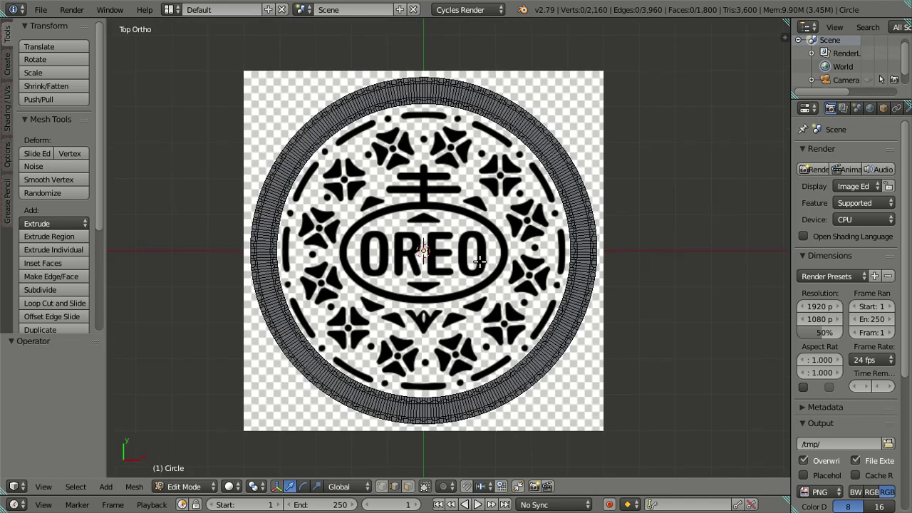
pyautogui.press('Tab')
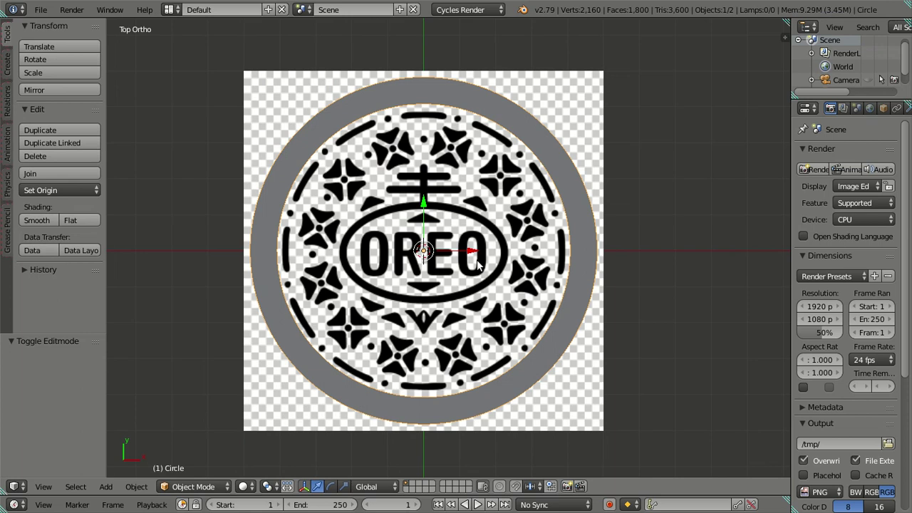
# Step: Add a circle object and delete all of its default vertices in Edit Mode
pyautogui.hotkey('shift', 'a')
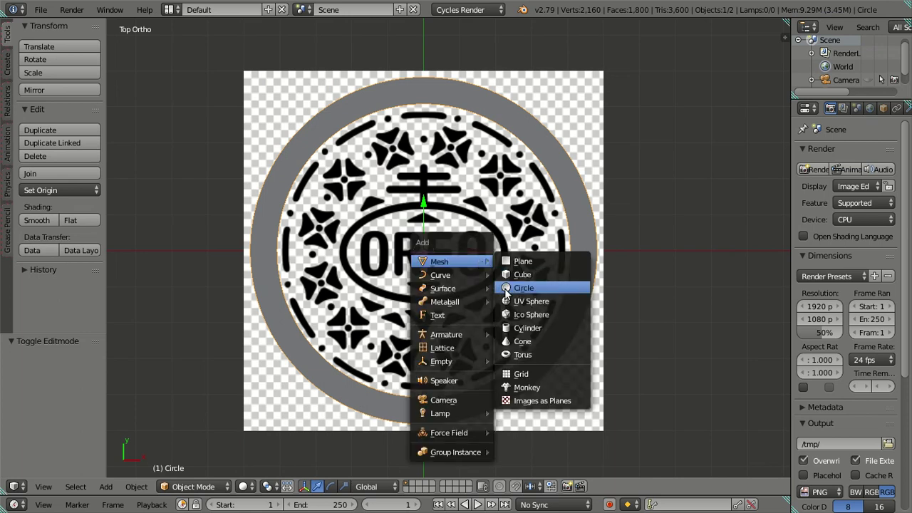
pyautogui.click(502, 287)
pyautogui.scroll(1, 503, 291)
pyautogui.scroll(1, 502, 290)
pyautogui.press('Tab')
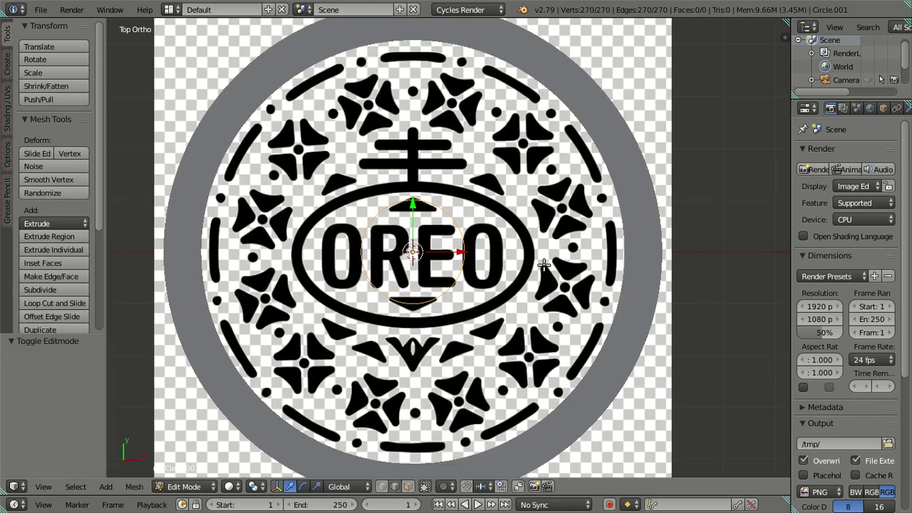
pyautogui.press('s')
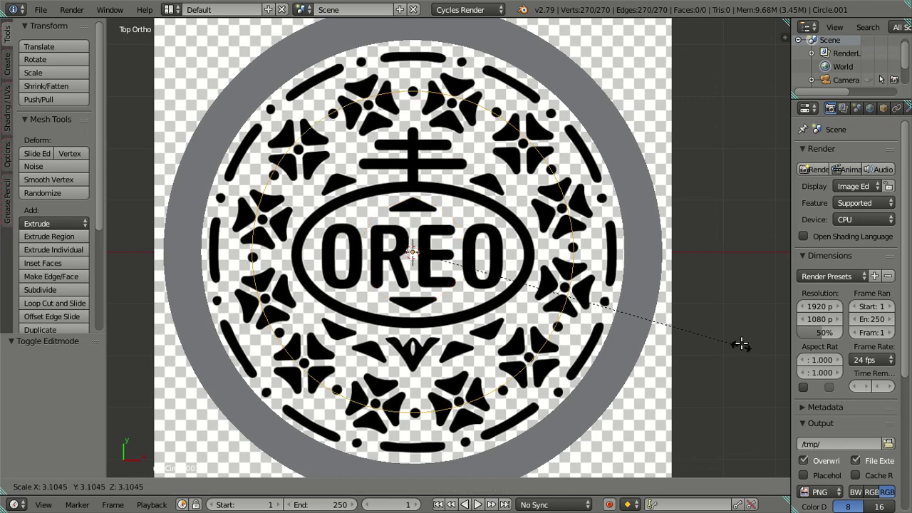
pyautogui.press('Escape')
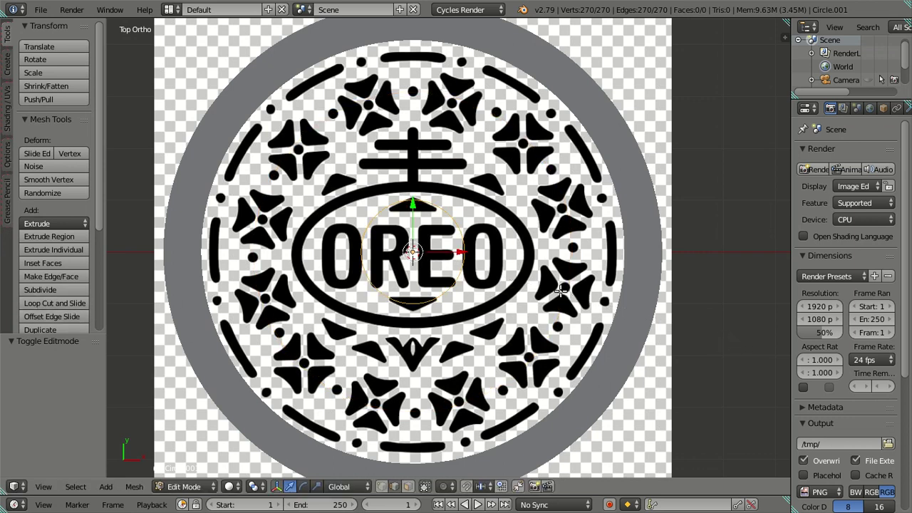
pyautogui.press('x')
pyautogui.click(561, 289)
# Step: Add a fresh 180-vertex circle at the centre and return to Object Mode
pyautogui.hotkey('shift', 'a')
pyautogui.click(511, 270)
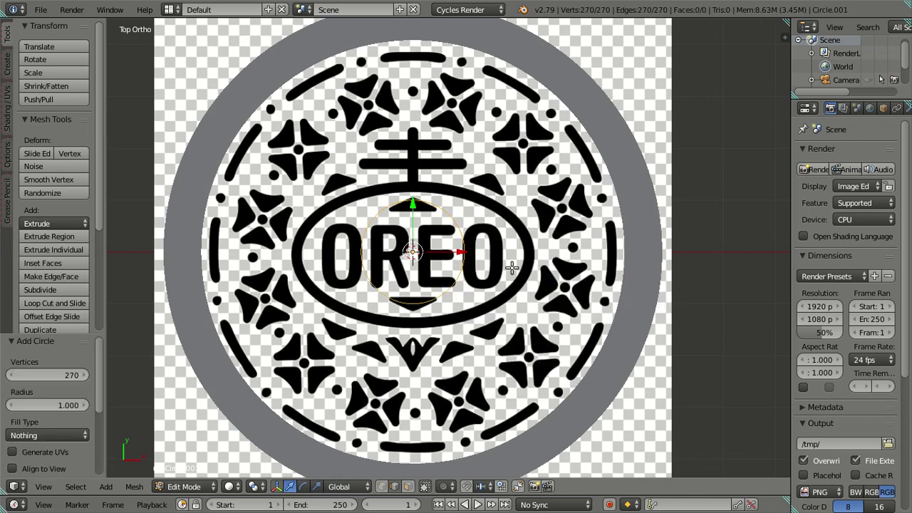
pyautogui.click(51, 374)
pyautogui.write('180')
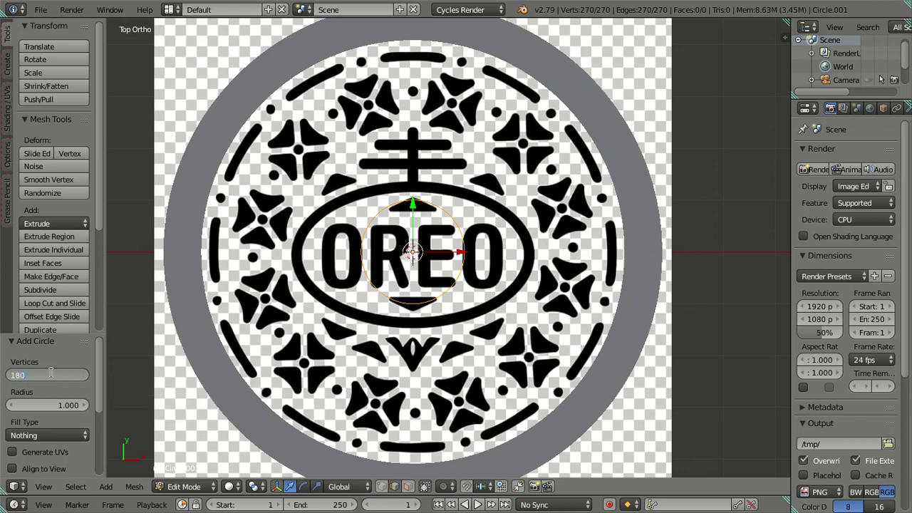
pyautogui.press('Return')
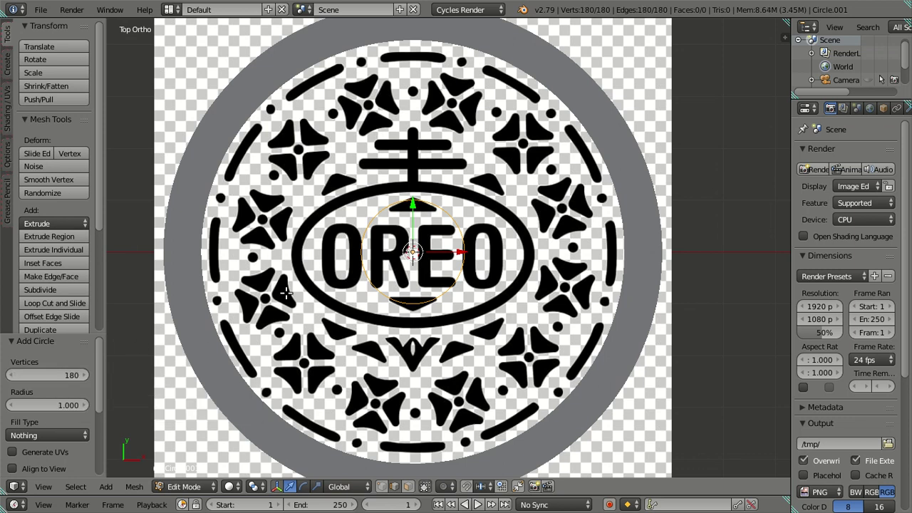
pyautogui.press('Tab')
pyautogui.press('t')
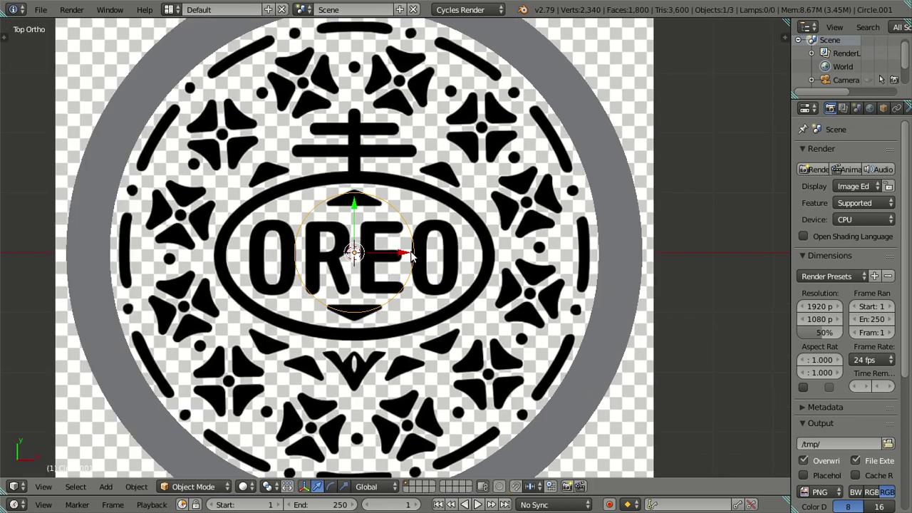
pyautogui.scroll(2, 414, 258)
# Step: Scale the 180-vertex circle to 3.95 so it traces the rim's inner edge
pyautogui.press('s')
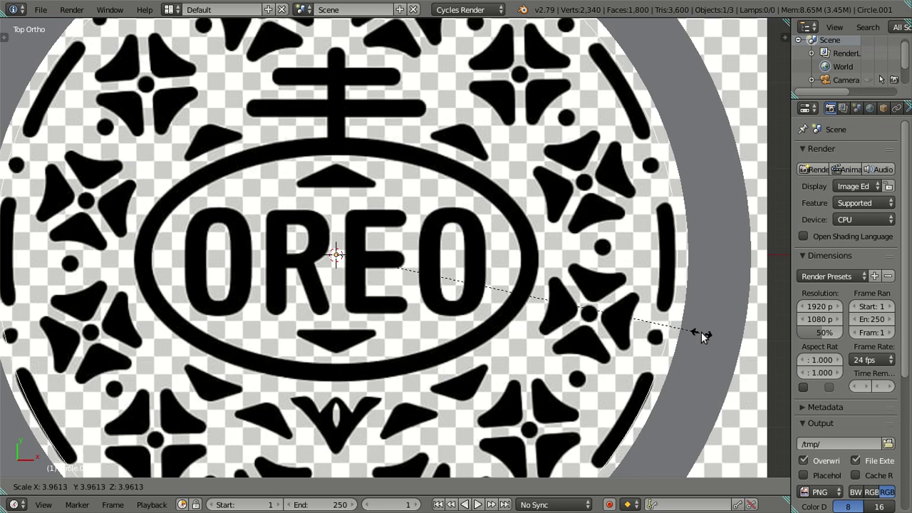
pyautogui.write('4')
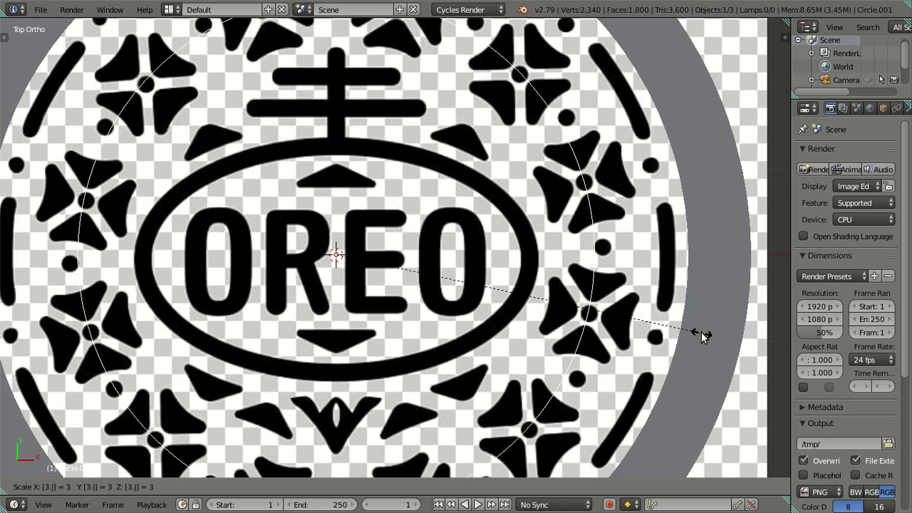
pyautogui.press('Return')
pyautogui.scroll(1, 465, 304)
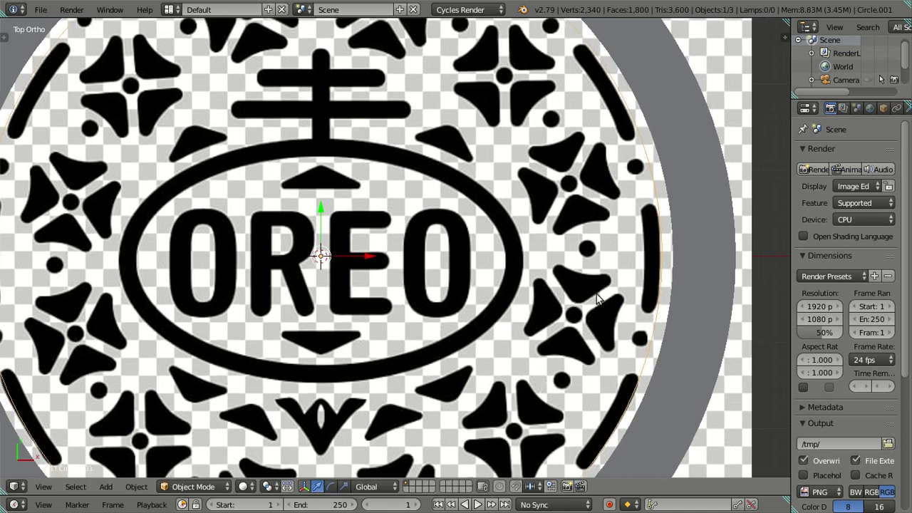
pyautogui.scroll(2, 465, 304)
pyautogui.scroll(2, 466, 304)
pyautogui.scroll(-3, 466, 304)
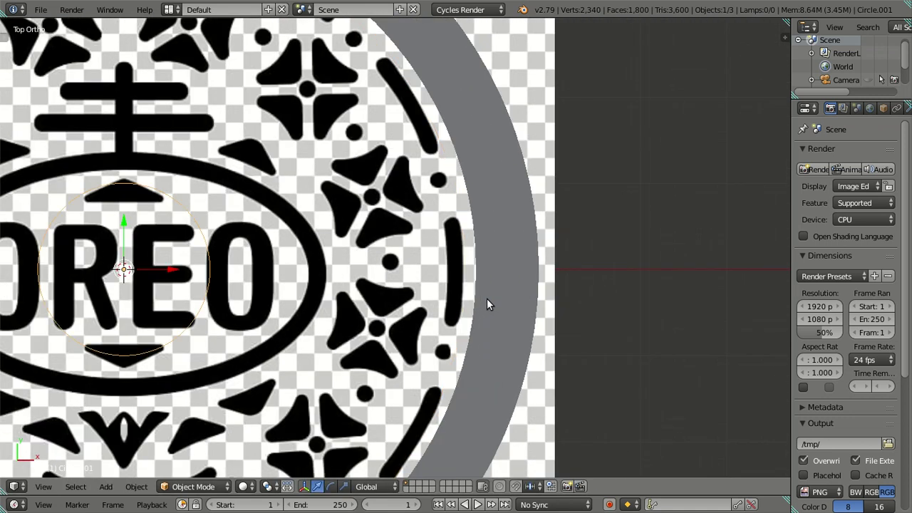
pyautogui.scroll(2, 485, 295)
pyautogui.press('s')
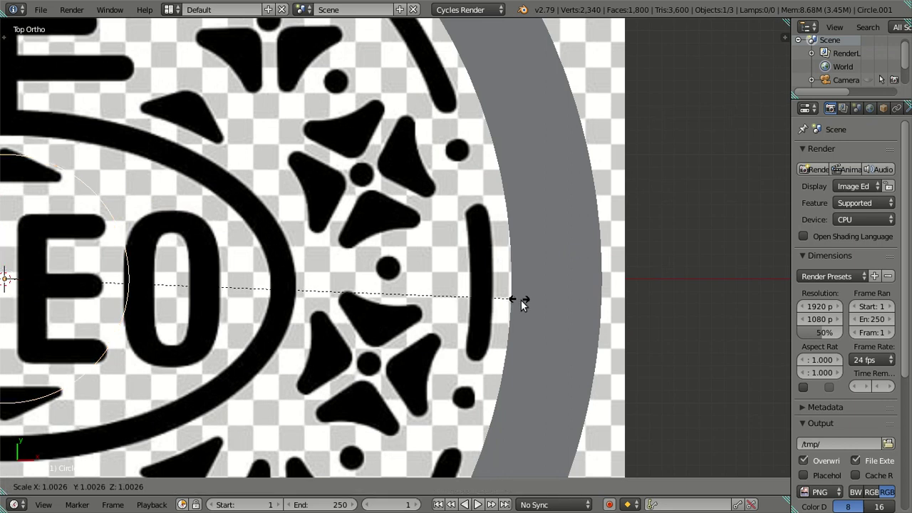
pyautogui.write('.95')
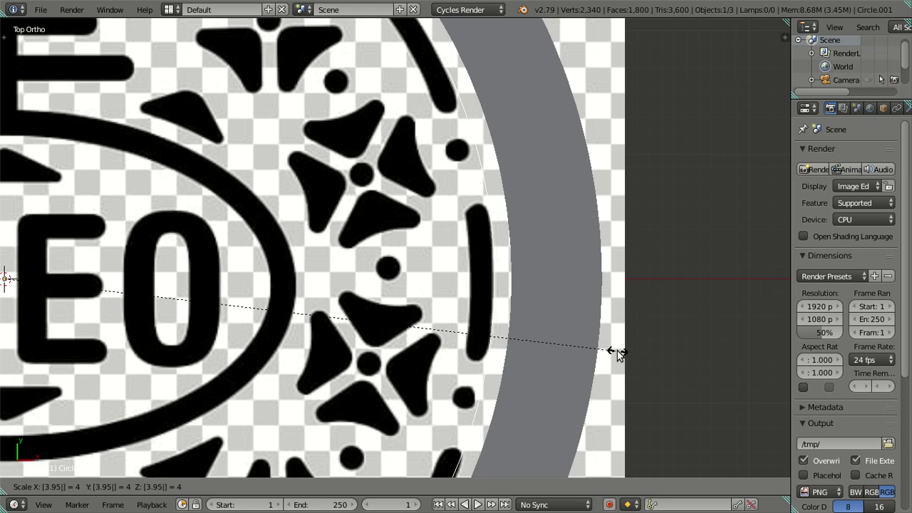
pyautogui.press('Return')
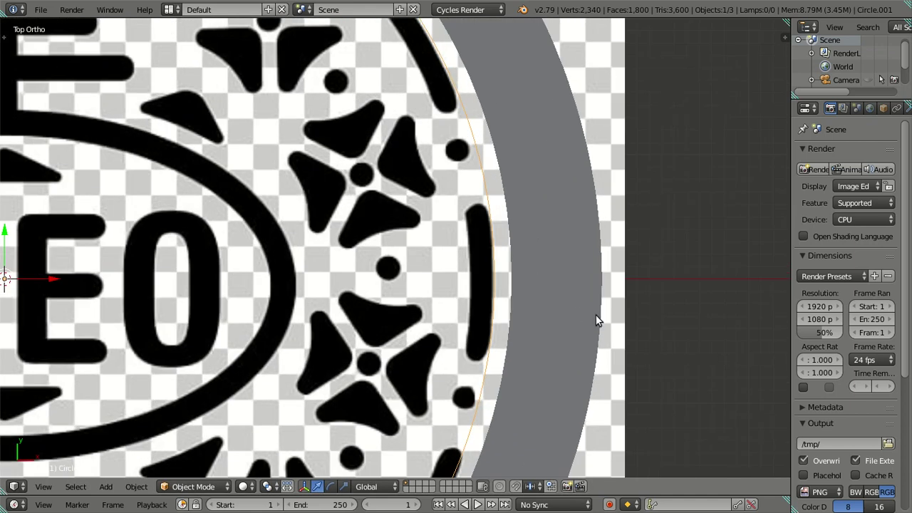
pyautogui.scroll(-2, 561, 310)
# Step: Extrude the circle's edge into a band and shrink it to 0.94
pyautogui.press('Tab')
pyautogui.scroll(2, 505, 285)
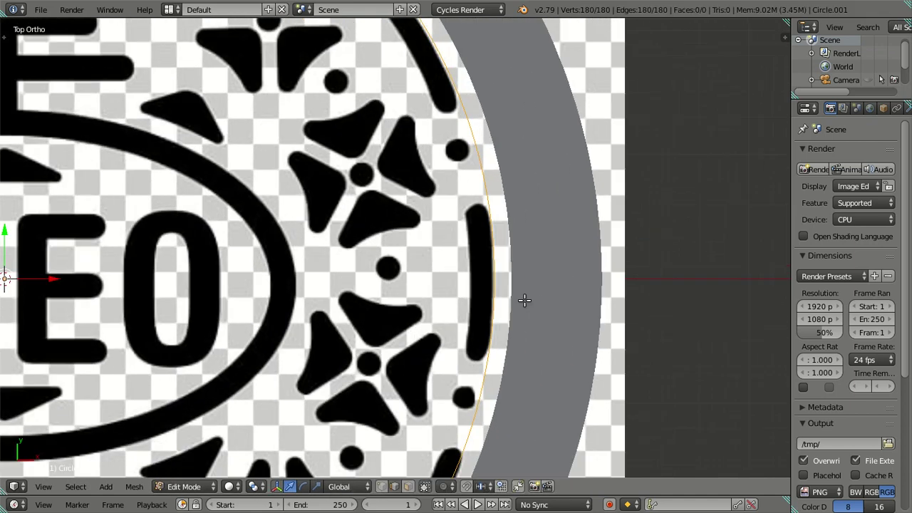
pyautogui.scroll(1, 525, 301)
pyautogui.press('g')
pyautogui.press('Escape')
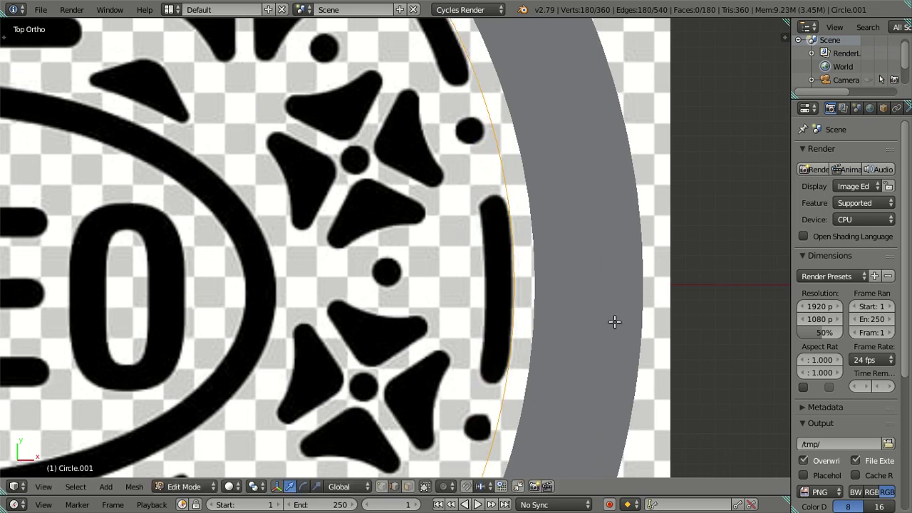
pyautogui.press('z')
pyautogui.press('s')
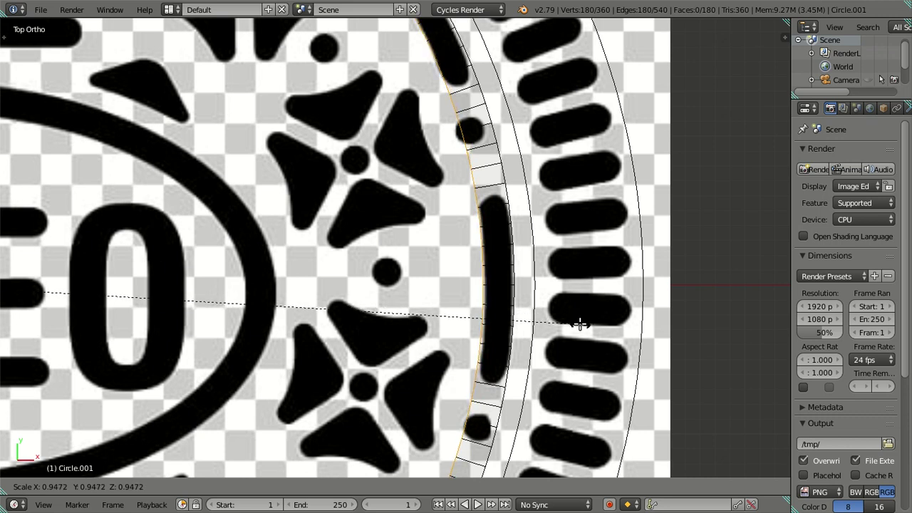
pyautogui.write('.94')
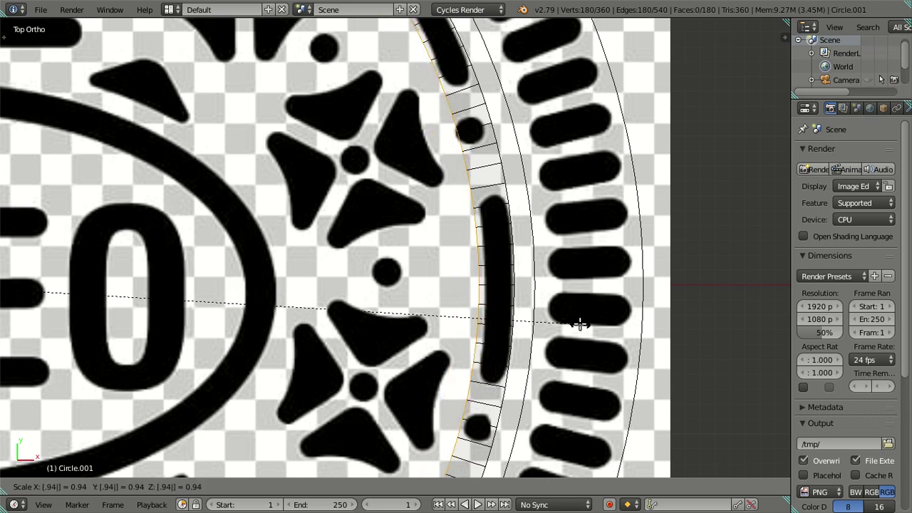
pyautogui.press('Return')
pyautogui.scroll(2, 580, 321)
# Step: Rescale the extruded ring to 0.9 over the band of curved dark bars
pyautogui.press('s')
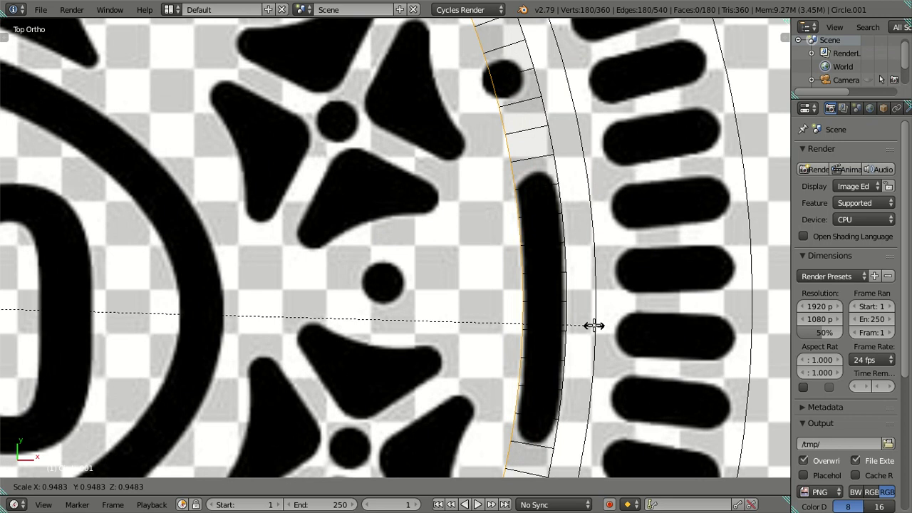
pyautogui.write('.')
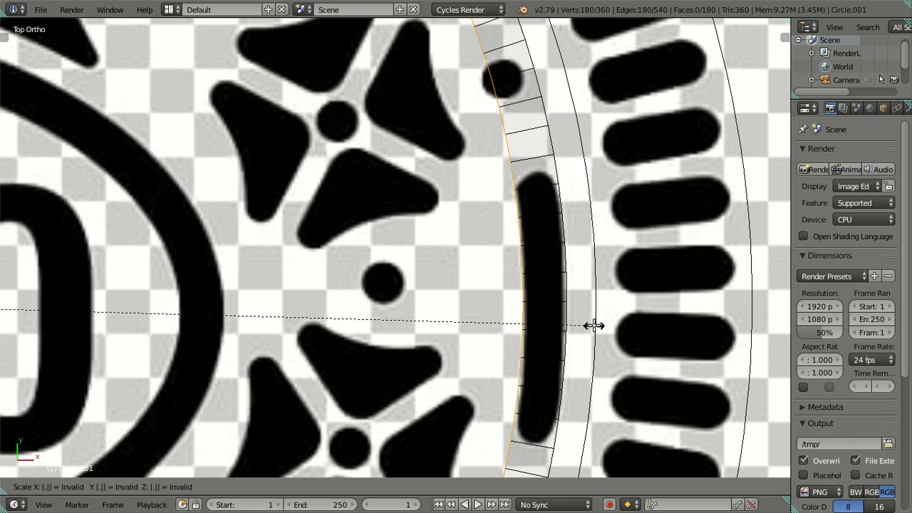
pyautogui.write('95')
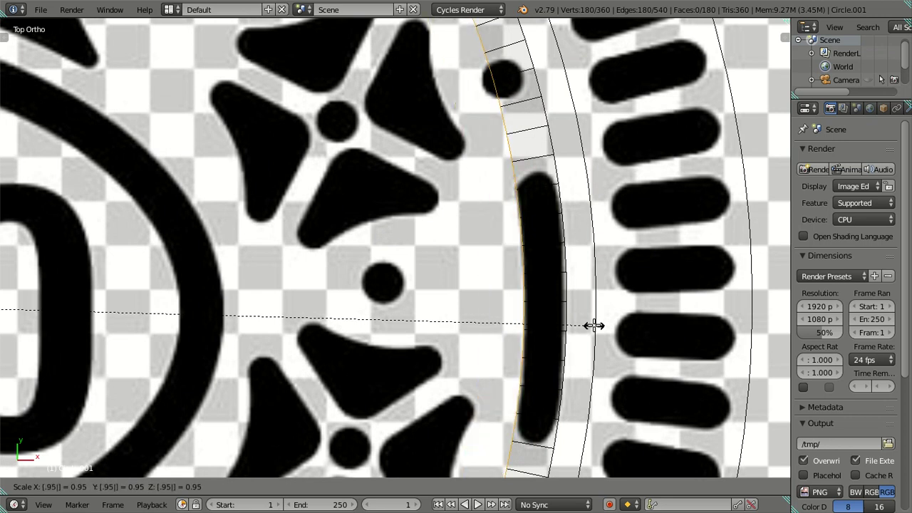
pyautogui.press('BackSpace')
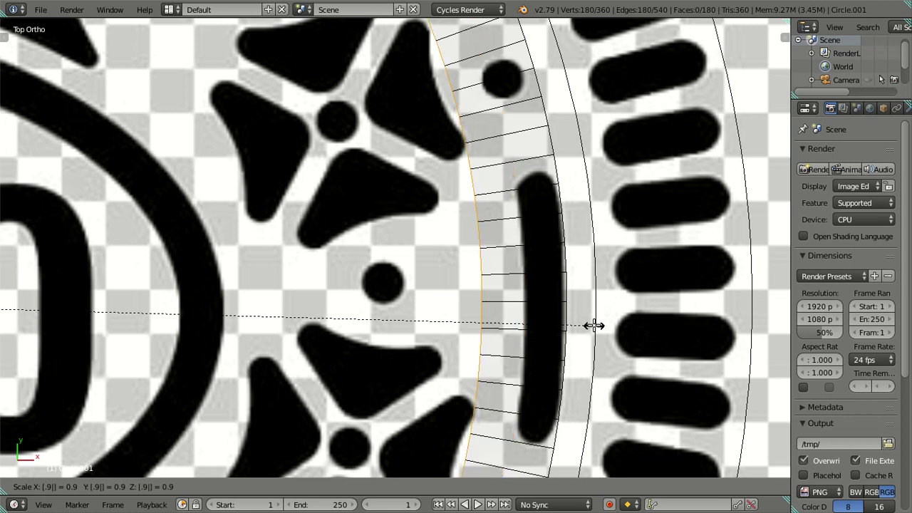
pyautogui.write('4')
pyautogui.press('BackSpace')
pyautogui.press('Return')
pyautogui.scroll(-4, 512, 263)
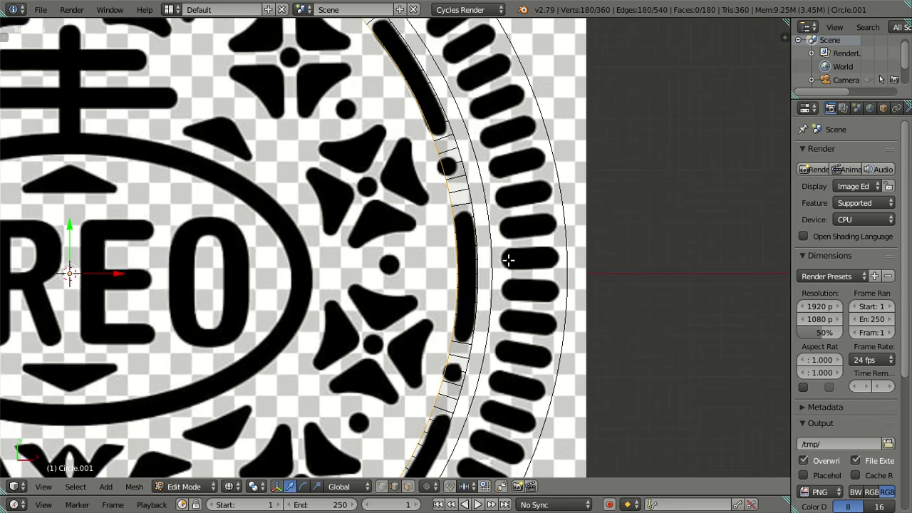
pyautogui.keyDown('shift'); pyautogui.scroll(5, 484, 282); pyautogui.keyUp('shift')
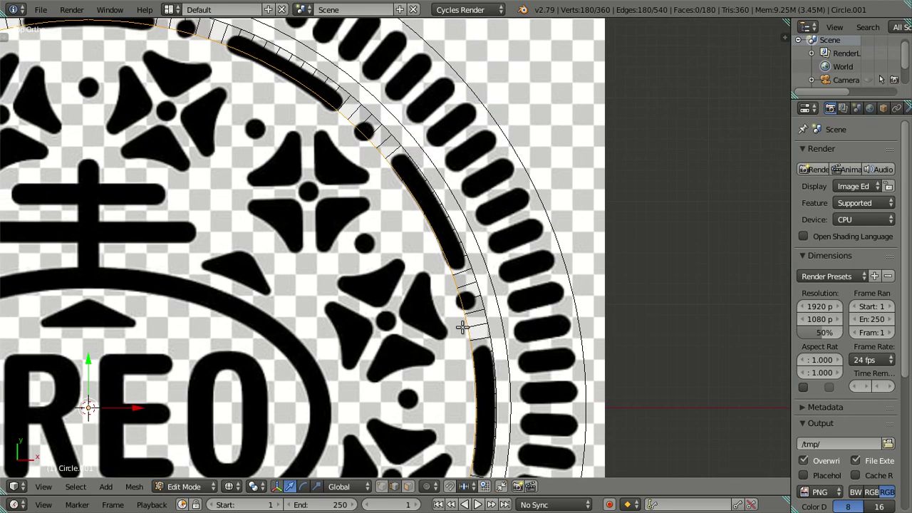
pyautogui.scroll(2, 459, 296)
pyautogui.scroll(1, 449, 257)
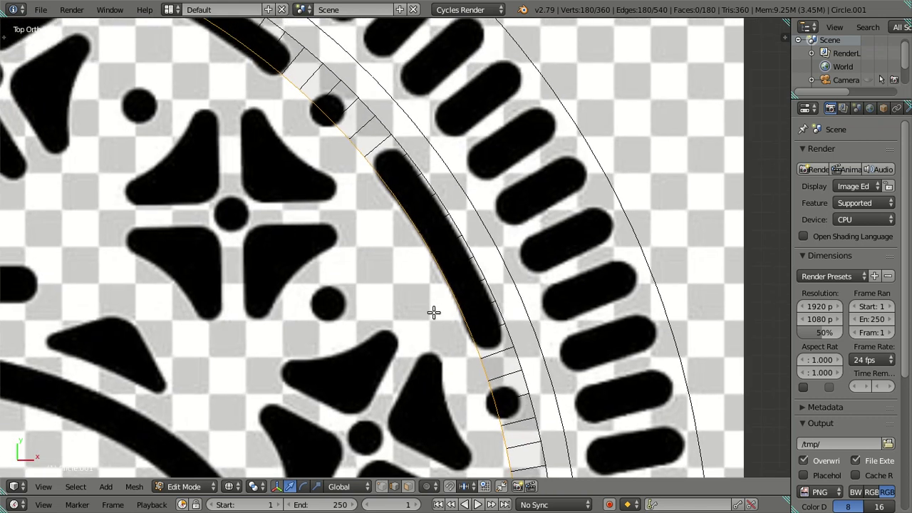
pyautogui.scroll(1, 434, 312)
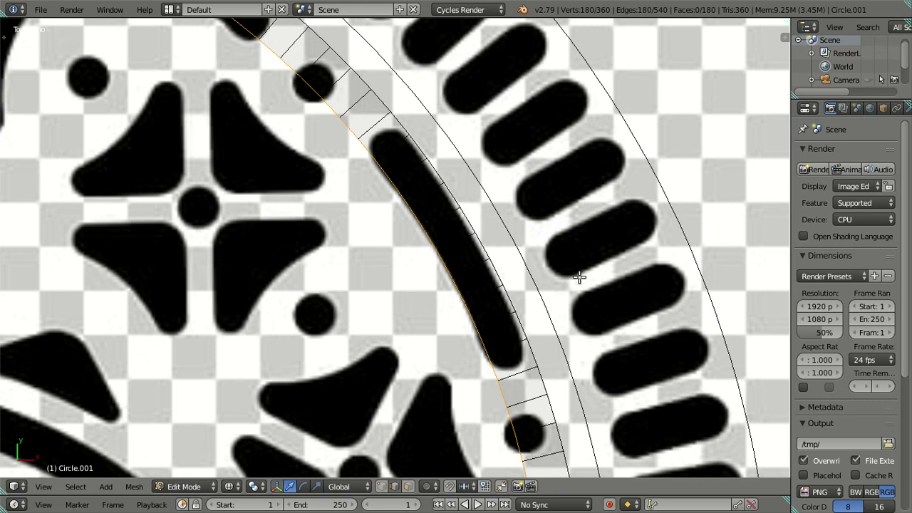
# Step: Select the ten-face strip over one dark bar and invert the selection
pyautogui.press('z')
pyautogui.press('z')
pyautogui.press('a')
pyautogui.rightClick(506, 356)
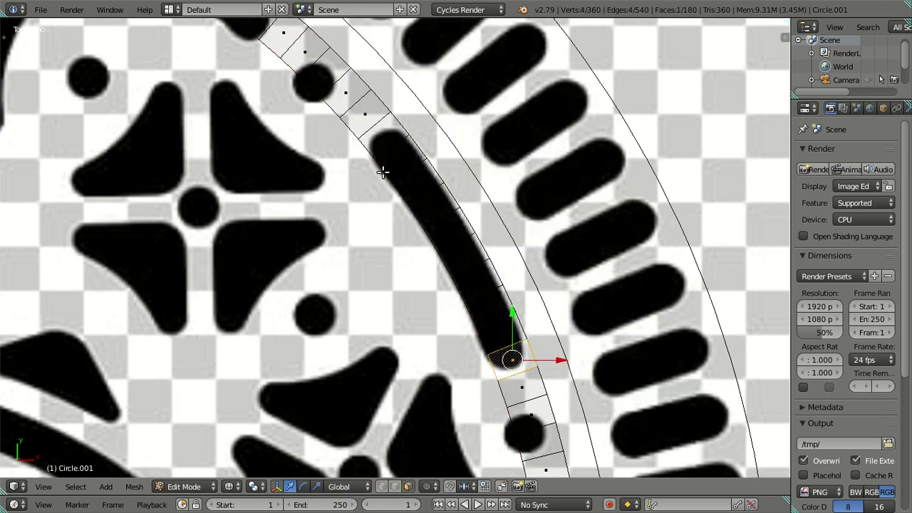
pyautogui.keyDown('ctrl'); pyautogui.keyDown('shift'); pyautogui.rightClick(382, 141); pyautogui.keyUp('shift'); pyautogui.keyUp('ctrl')
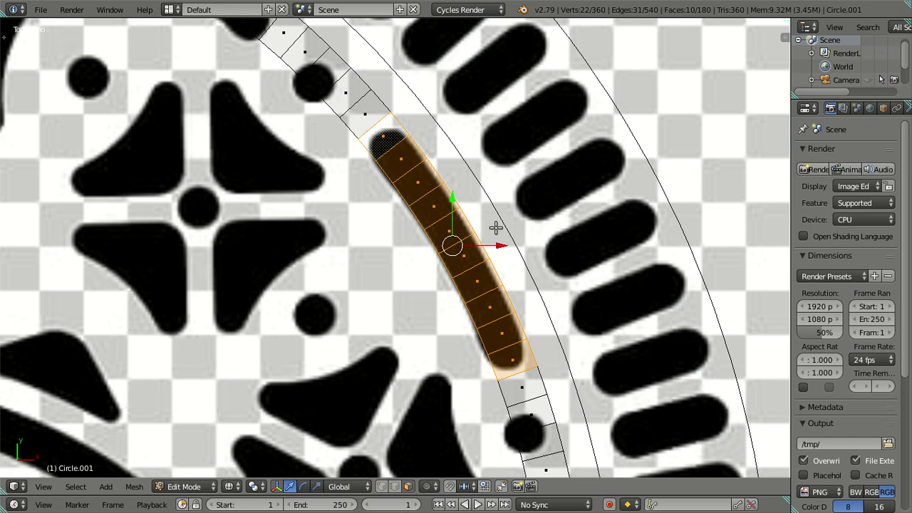
pyautogui.hotkey('ctrl', 'i')
pyautogui.scroll(-3, 494, 227)
pyautogui.scroll(-3, 491, 227)
pyautogui.scroll(-2, 487, 228)
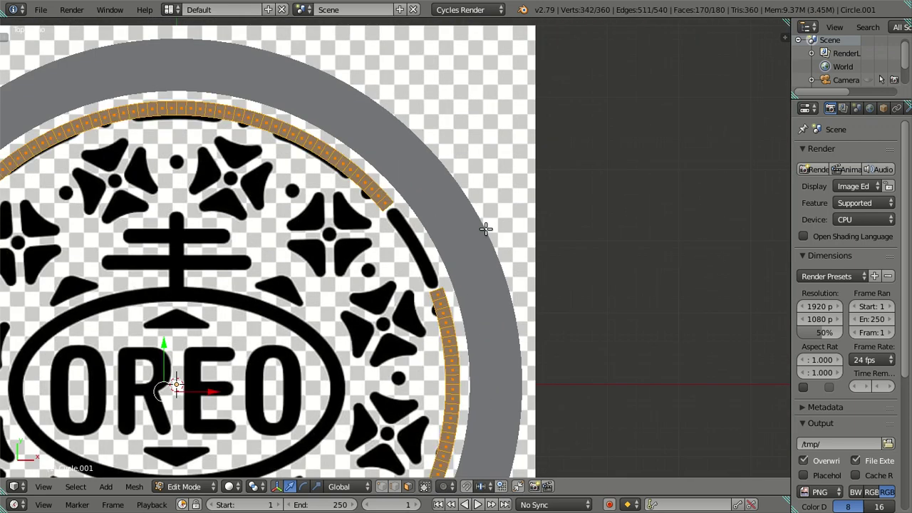
# Step: Delete all faces outside the strip, leaving only the ten-face arc
pyautogui.press('x')
pyautogui.click(466, 169)
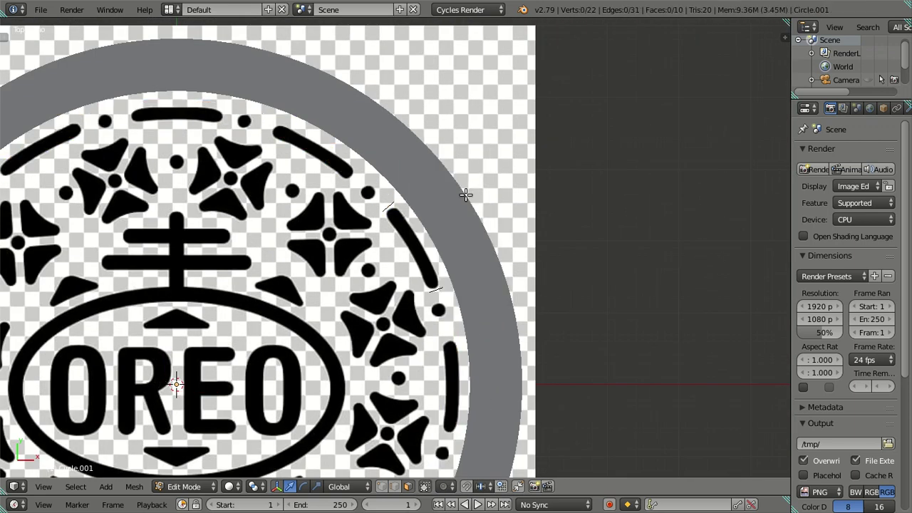
pyautogui.press('a')
pyautogui.press('a')
pyautogui.scroll(-2, 449, 221)
pyautogui.scroll(2, 427, 250)
pyautogui.scroll(3, 423, 260)
pyautogui.press('Tab')
pyautogui.scroll(2, 416, 202)
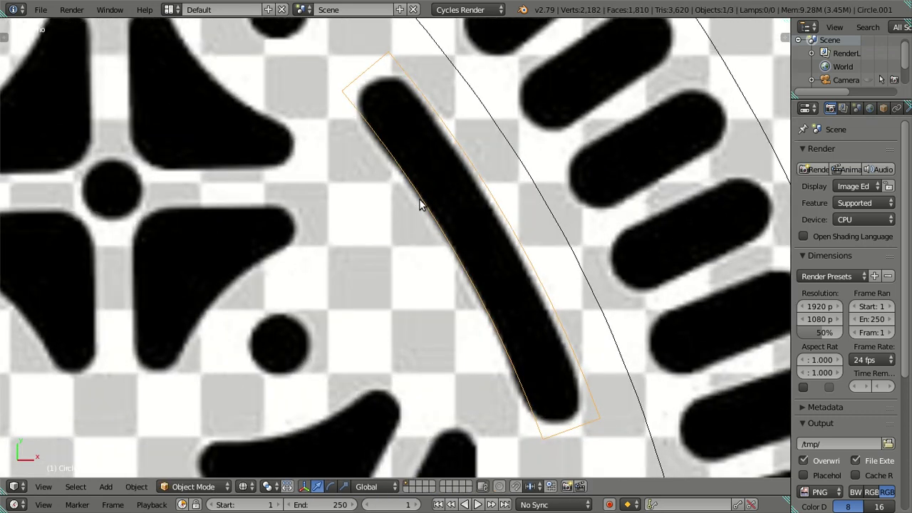
pyautogui.press('Tab')
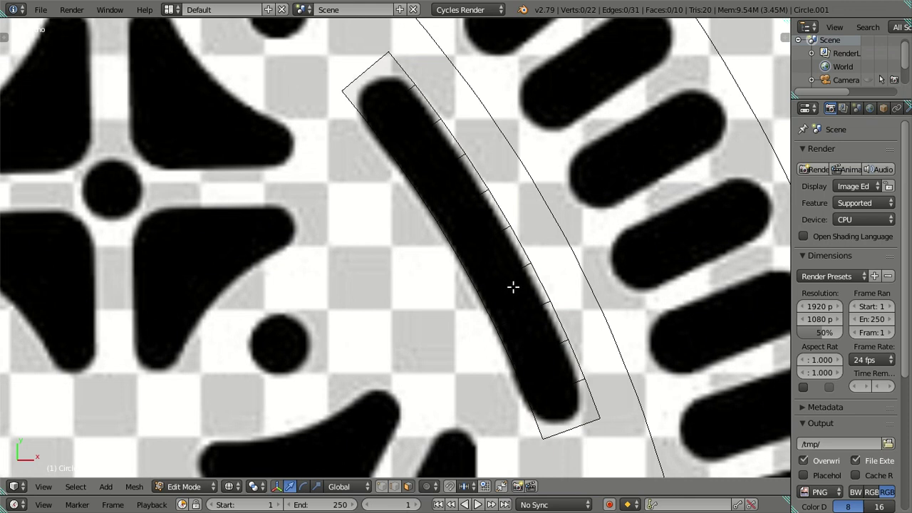
# Step: Add two lengthwise loop cuts to split the strip into three lanes
pyautogui.hotkey('ctrl', 'r')
pyautogui.scroll(1, 513, 286)
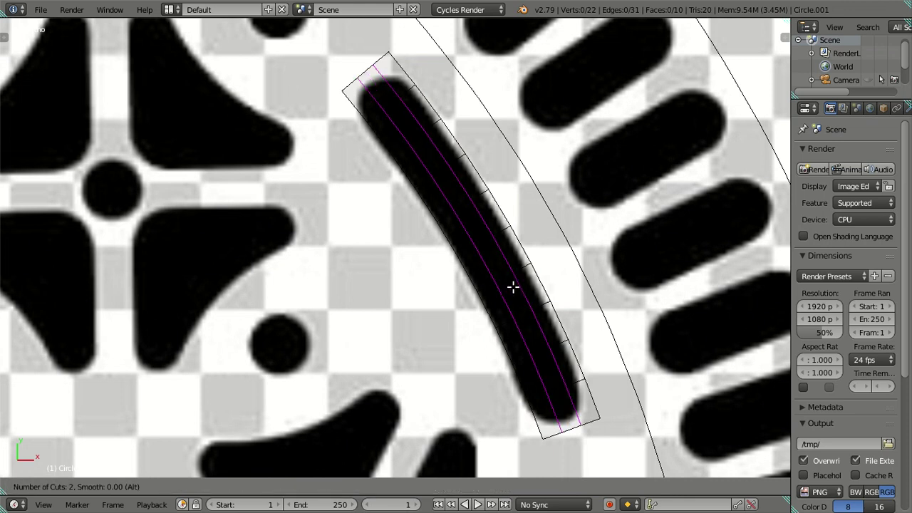
pyautogui.click(513, 287)
pyautogui.rightClick(521, 288)
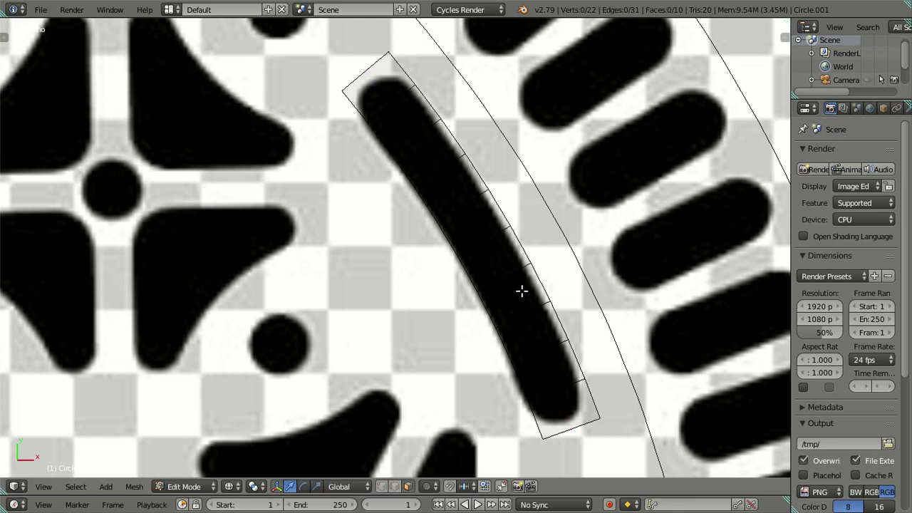
pyautogui.keyDown('shift'); pyautogui.moveTo(520, 289); pyautogui.dragTo(455, 290, button='middle'); pyautogui.keyUp('shift')
pyautogui.scroll(2, 454, 290)
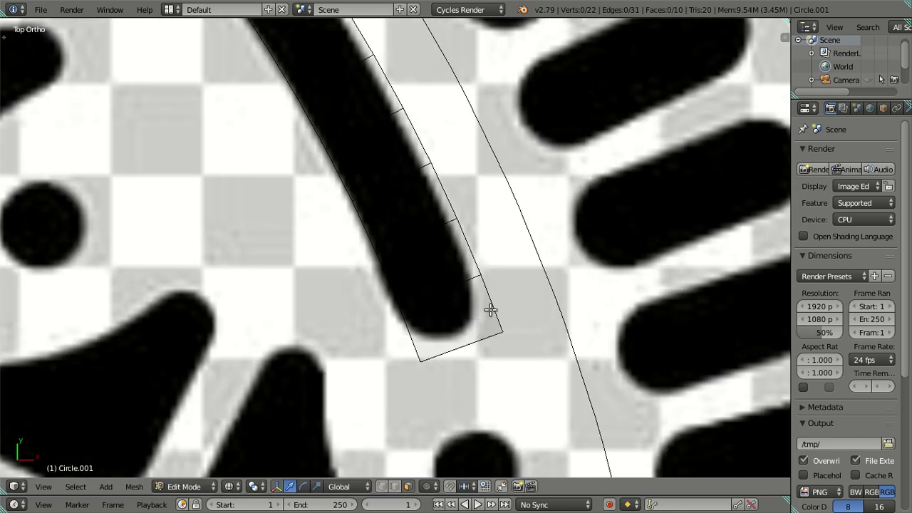
pyautogui.hotkey('ctrl', 'r')
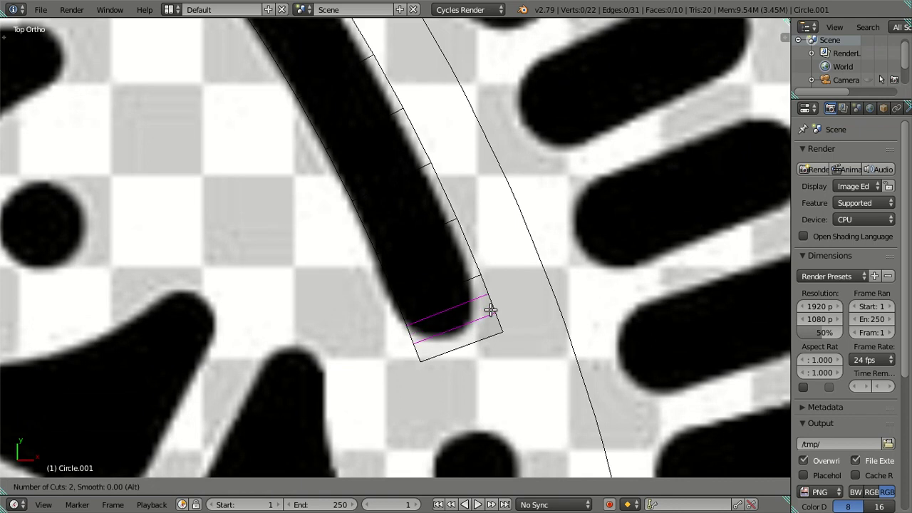
pyautogui.rightClick(490, 309)
pyautogui.hotkey('ctrl', 'r')
pyautogui.click(446, 285)
pyautogui.rightClick(446, 284)
pyautogui.scroll(2, 496, 382)
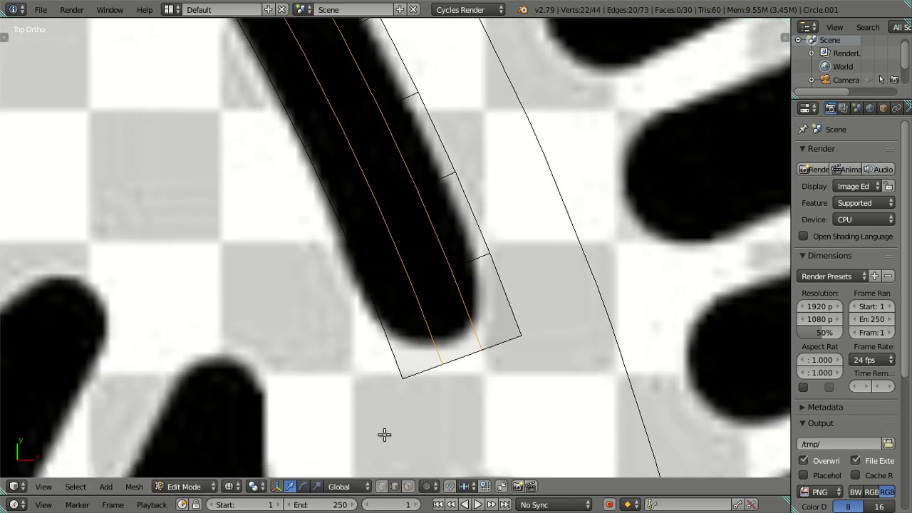
# Step: Add a cross cut near the end and snap the outer corner vertex inward
pyautogui.click(382, 486)
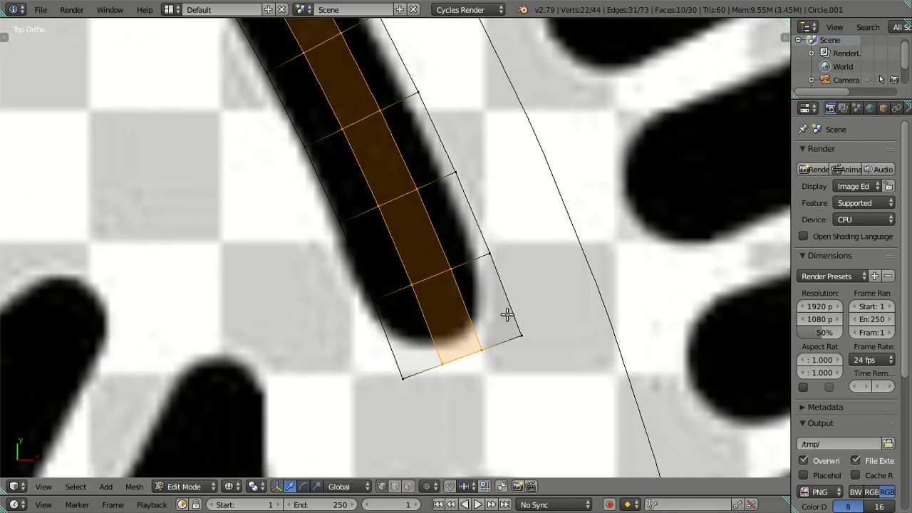
pyautogui.hotkey('ctrl', 'r')
pyautogui.click(507, 313)
pyautogui.rightClick(508, 313)
pyautogui.rightClick(483, 346)
pyautogui.keyDown('shift'); pyautogui.rightClick(504, 295); pyautogui.keyUp('shift')
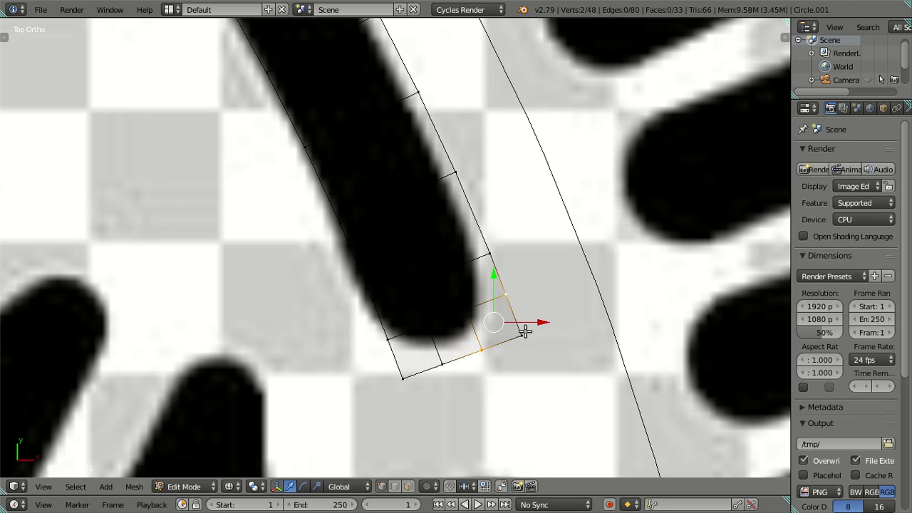
pyautogui.hotkey('shift', 's')
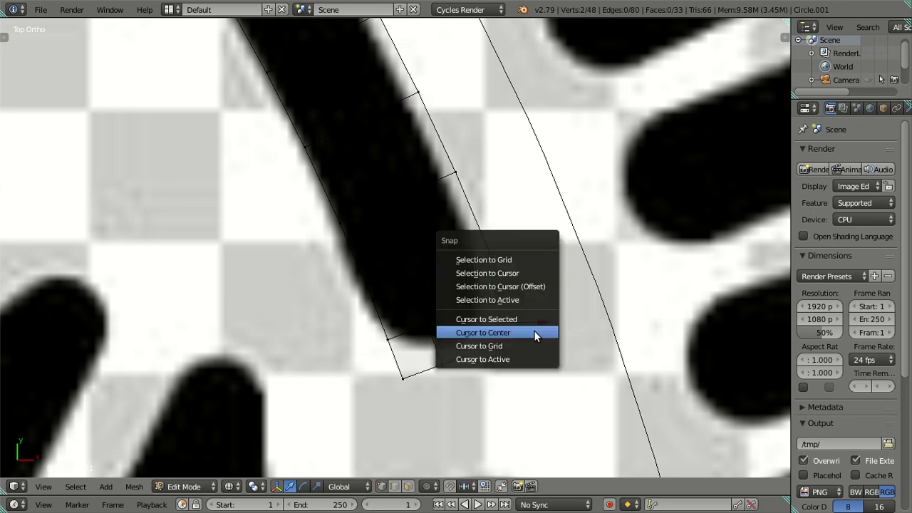
pyautogui.click(539, 332)
pyautogui.rightClick(521, 335)
pyautogui.hotkey('shift', 's')
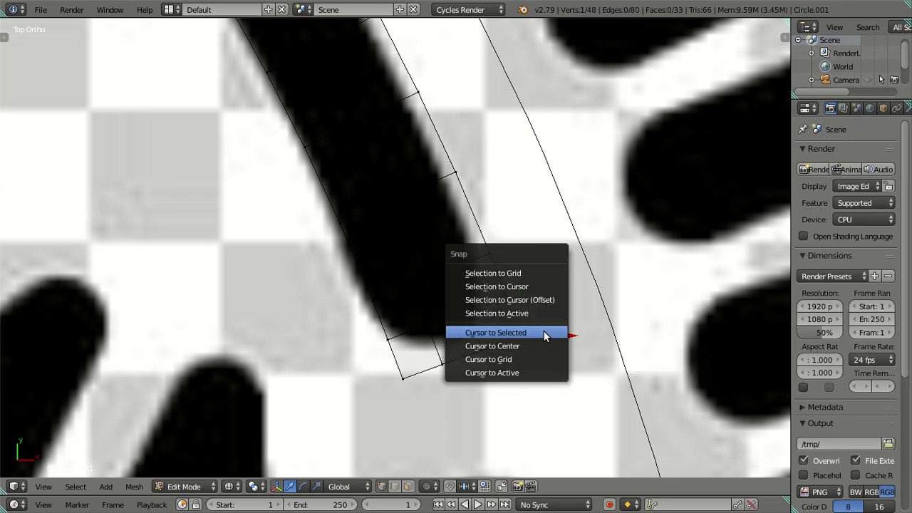
pyautogui.click(537, 299)
# Step: Snap the other two end vertices together to round the tip
pyautogui.press('a')
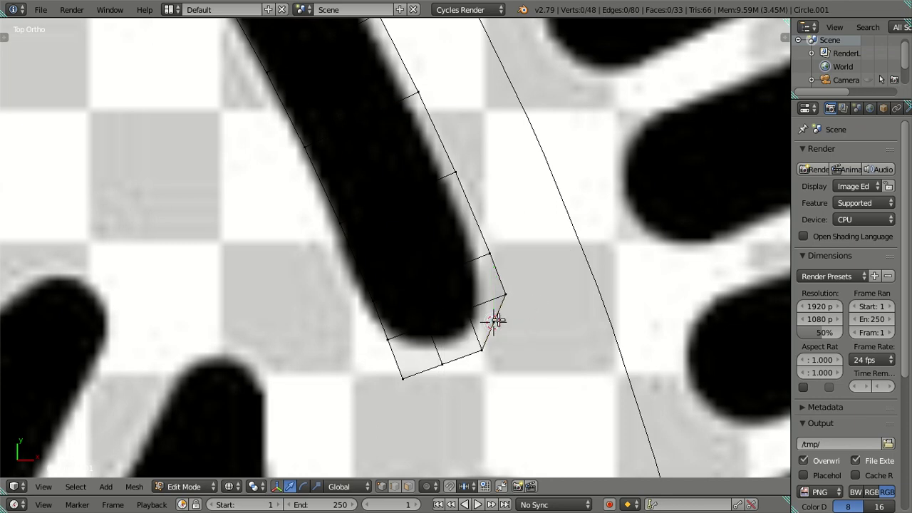
pyautogui.rightClick(431, 366)
pyautogui.keyDown('shift'); pyautogui.rightClick(394, 343); pyautogui.keyUp('shift')
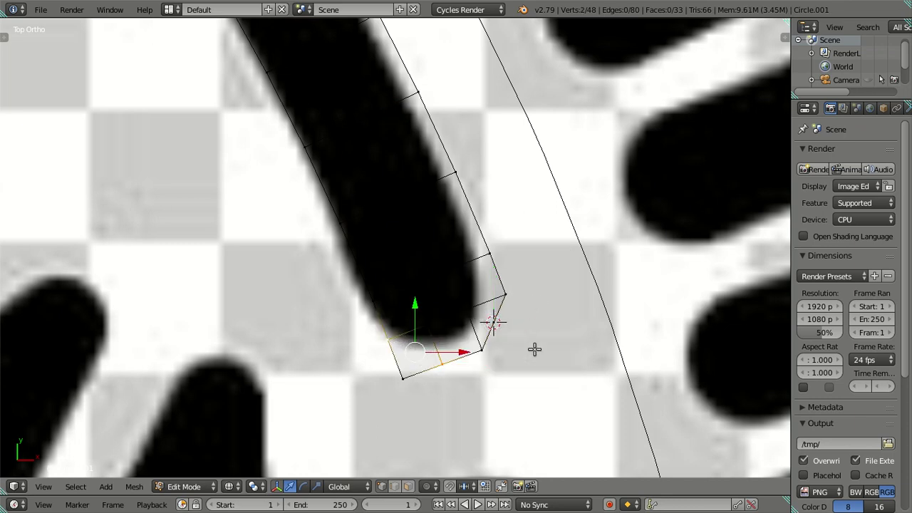
pyautogui.hotkey('shift', 's')
pyautogui.click(522, 379)
pyautogui.hotkey('shift', 's')
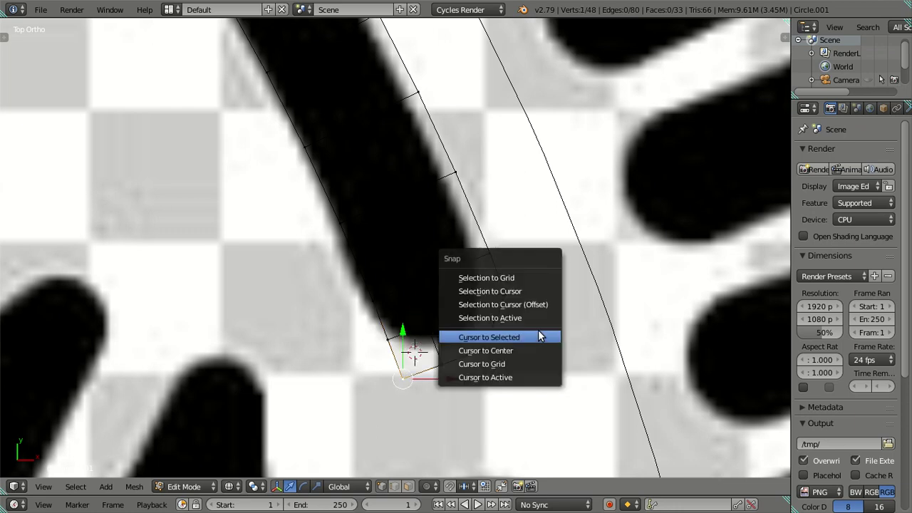
pyautogui.click(546, 306)
# Step: Dissolve the vertices of the tip's edge loop
pyautogui.press('a')
pyautogui.keyDown('alt'); pyautogui.rightClick(447, 324); pyautogui.keyUp('alt')
pyautogui.press('x')
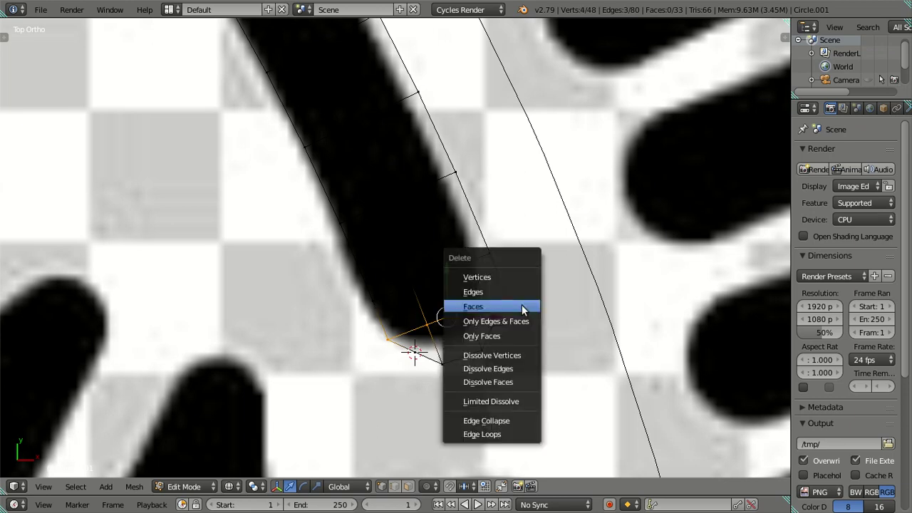
pyautogui.press('x')
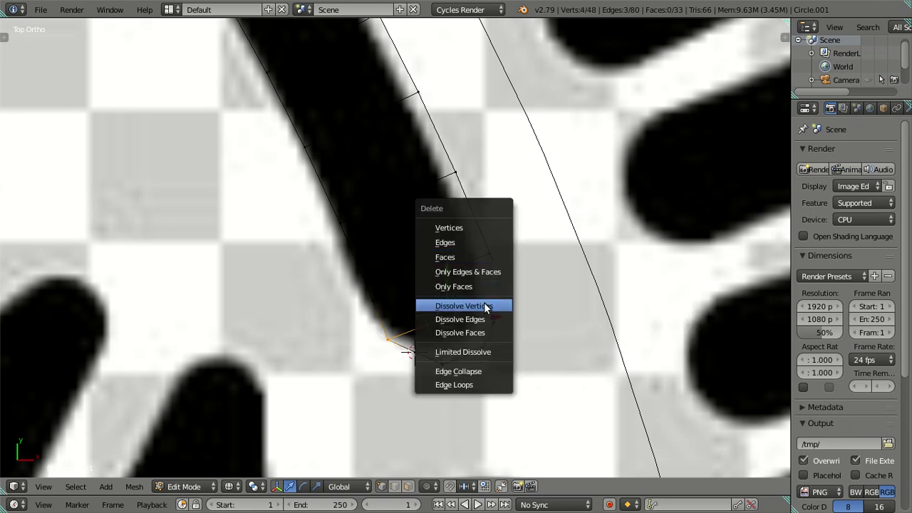
pyautogui.click(494, 305)
# Step: Undo back to the single tip vertex and dissolve the edges at the strip's tip
pyautogui.scroll(-3, 353, 287)
pyautogui.scroll(-1, 353, 286)
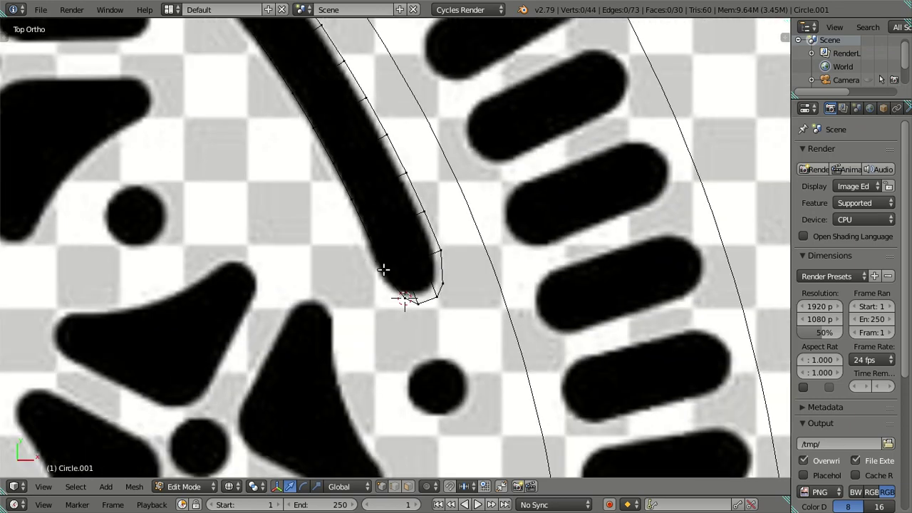
pyautogui.scroll(2, 385, 266)
pyautogui.scroll(1, 462, 336)
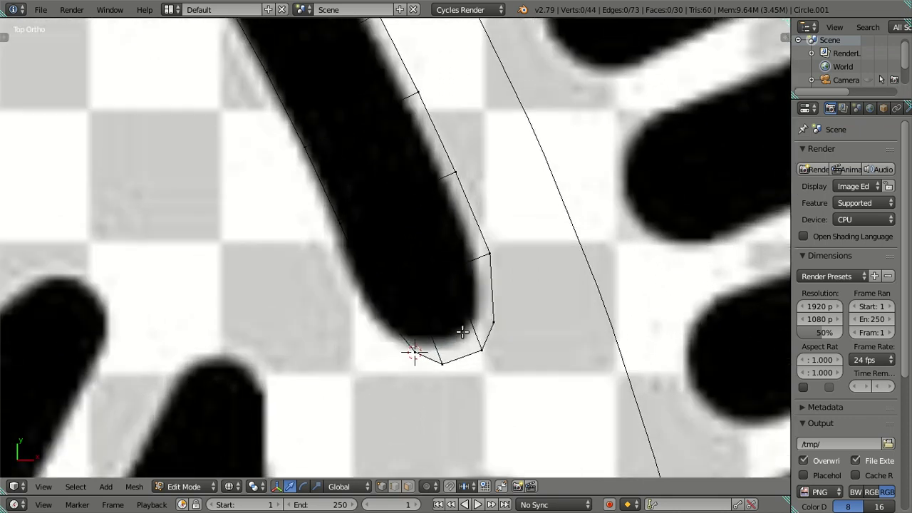
pyautogui.hotkey('ctrl', 'z')
pyautogui.hotkey('ctrl', 'z')
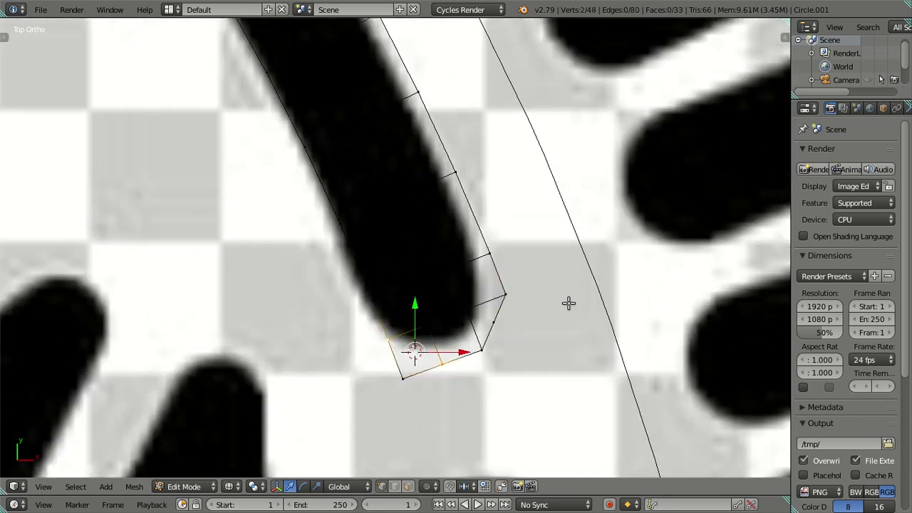
pyautogui.hotkey('ctrl', 'z')
pyautogui.hotkey('ctrl', 'z')
pyautogui.hotkey('ctrl', 'z')
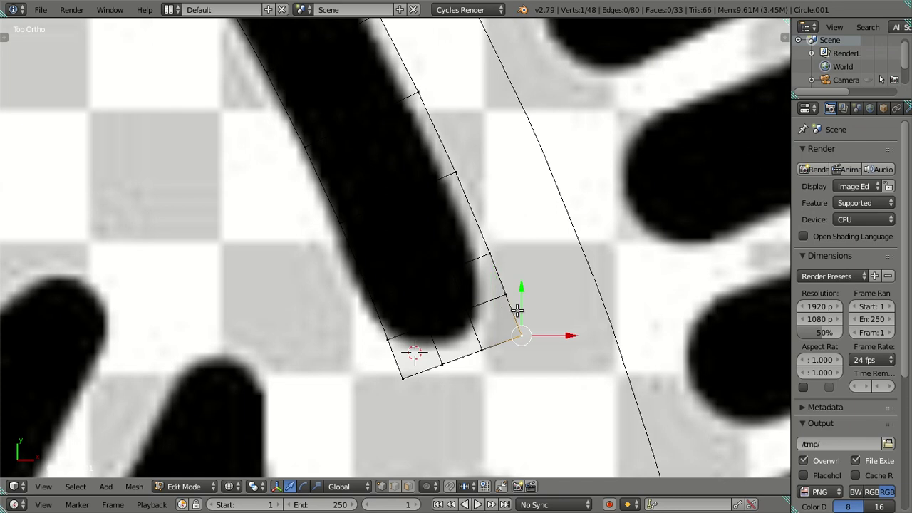
pyautogui.hotkey('ctrl', 'z')
pyautogui.press('x')
pyautogui.click(505, 303)
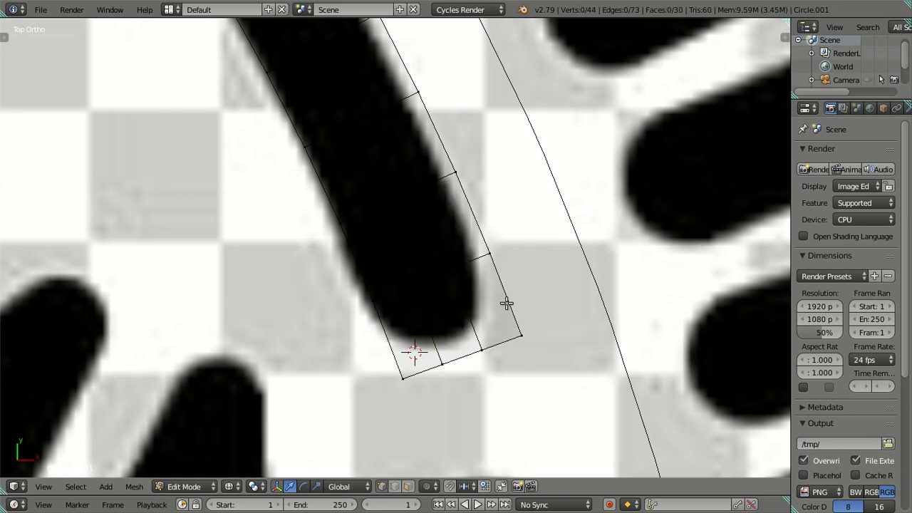
# Step: Add two unslid cross loop cuts at the strip's tip
pyautogui.hotkey('ctrl', 'r')
pyautogui.scroll(1, 504, 297)
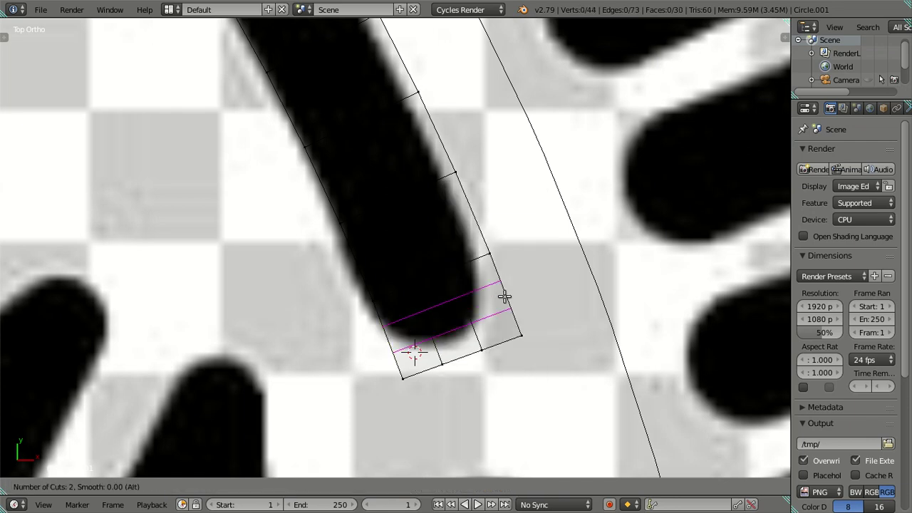
pyautogui.click(504, 296)
pyautogui.rightClick(476, 339)
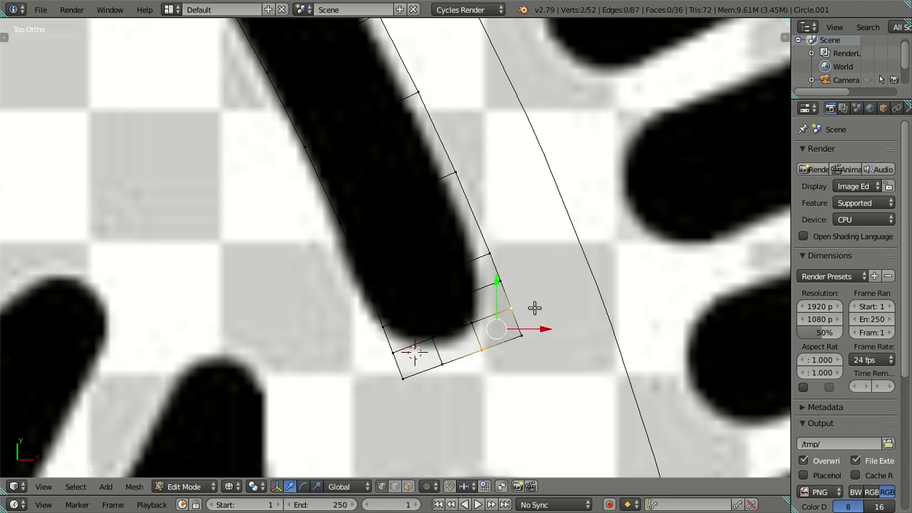
# Step: Dissolve two lengthwise edge loops along the strip
pyautogui.keyDown('alt'); pyautogui.rightClick(470, 318); pyautogui.keyUp('alt')
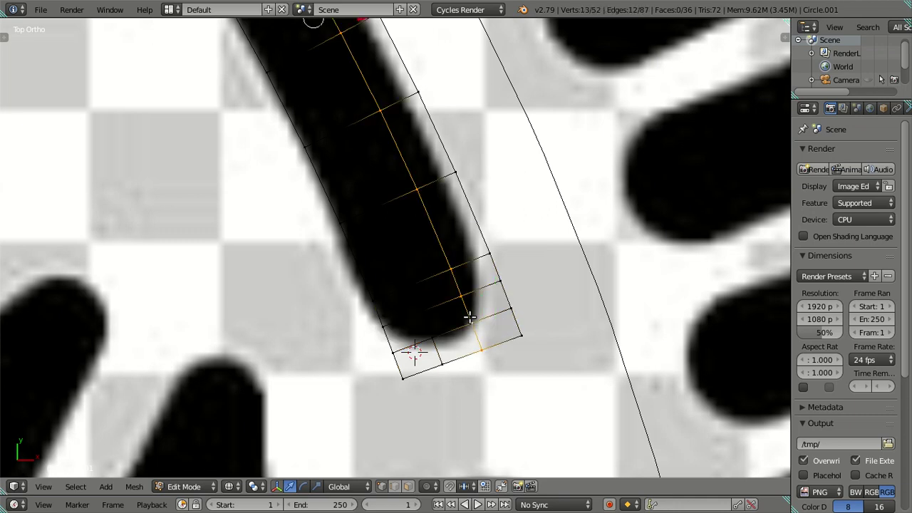
pyautogui.press('x')
pyautogui.click(470, 332)
pyautogui.keyDown('alt'); pyautogui.rightClick(475, 336); pyautogui.keyUp('alt')
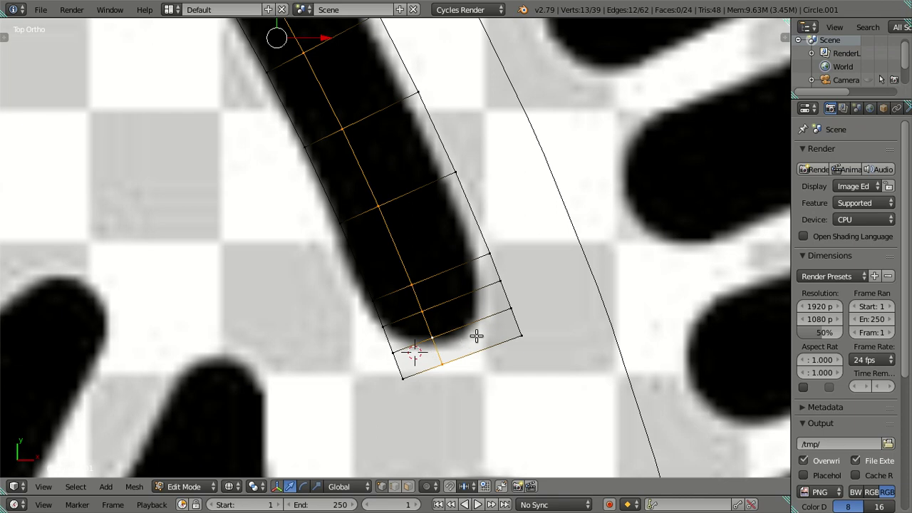
pyautogui.press('c')
pyautogui.press('x')
pyautogui.click(480, 327)
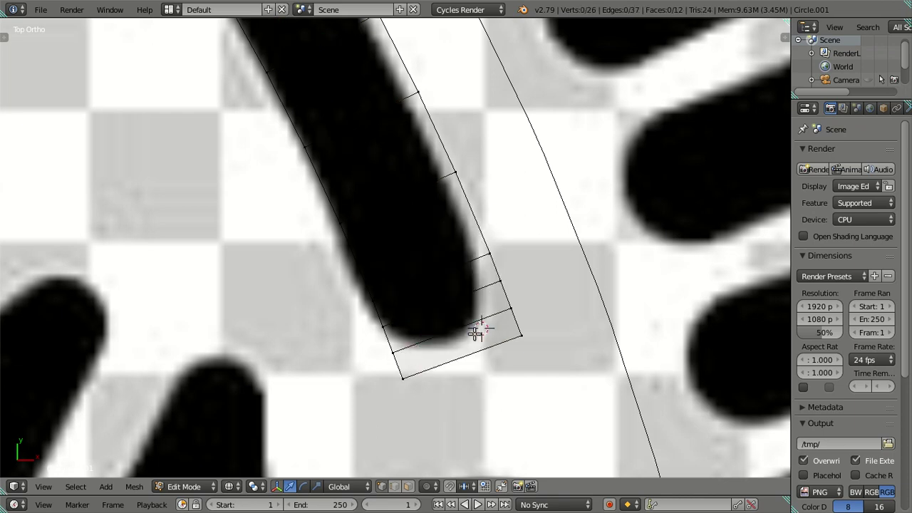
# Step: Add three centred loop cuts across the strip's end
pyautogui.hotkey('ctrl', 'r')
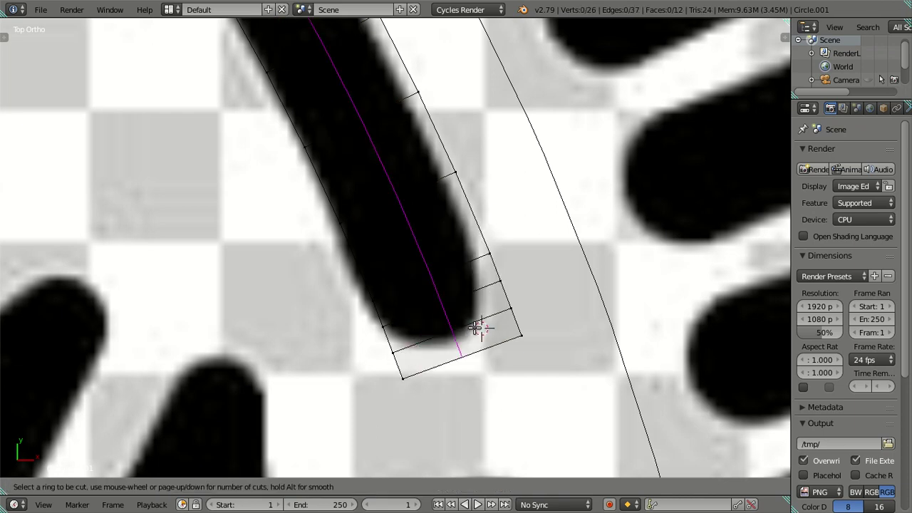
pyautogui.scroll(2, 478, 327)
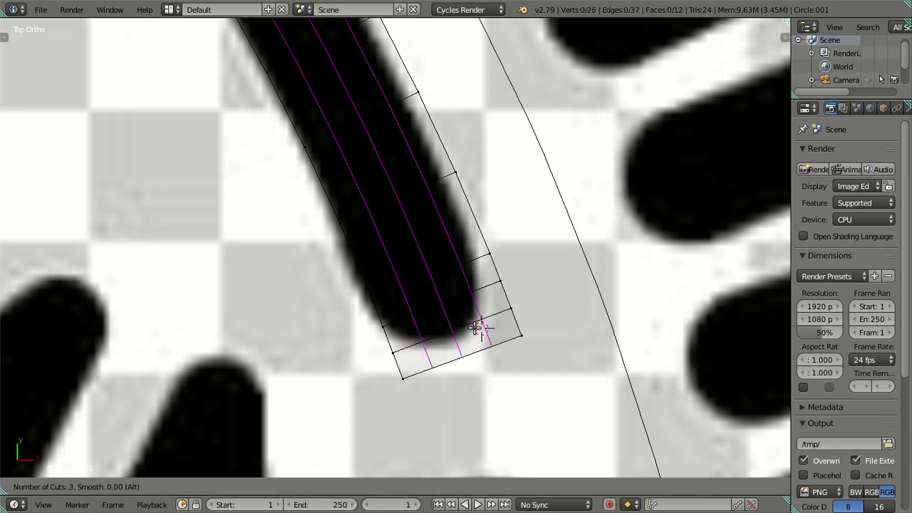
pyautogui.click(476, 327)
pyautogui.rightClick(478, 326)
# Step: Move the 3D cursor to the end's right-side edge and snap a corner vertex onto it
pyautogui.rightClick(482, 328)
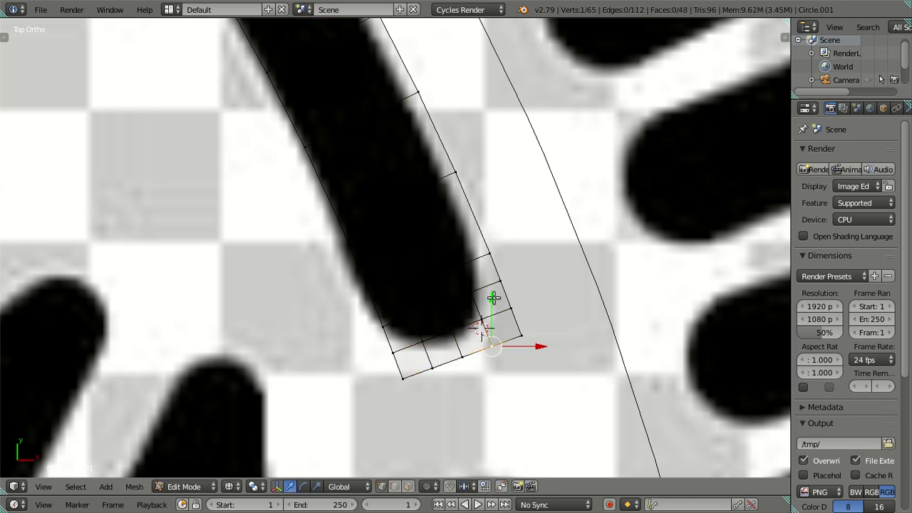
pyautogui.rightClick(491, 338)
pyautogui.rightClick(513, 312)
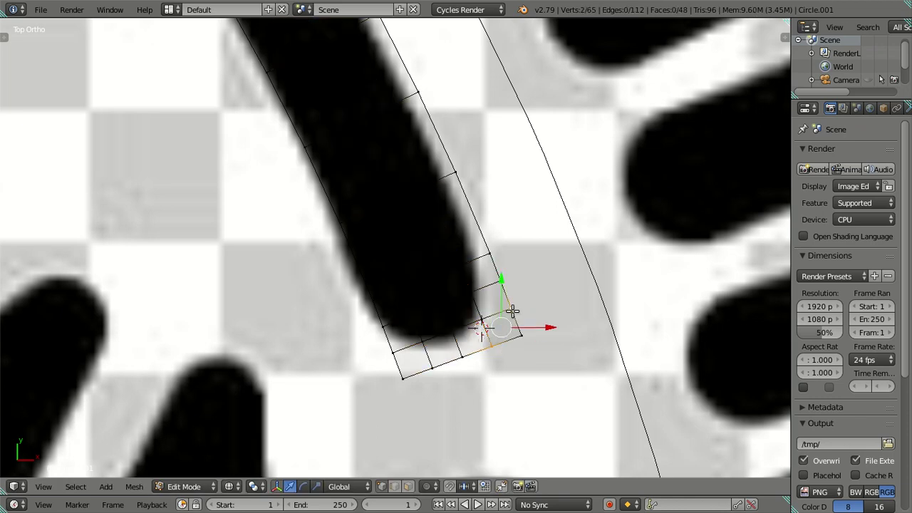
pyautogui.hotkey('shift', 's')
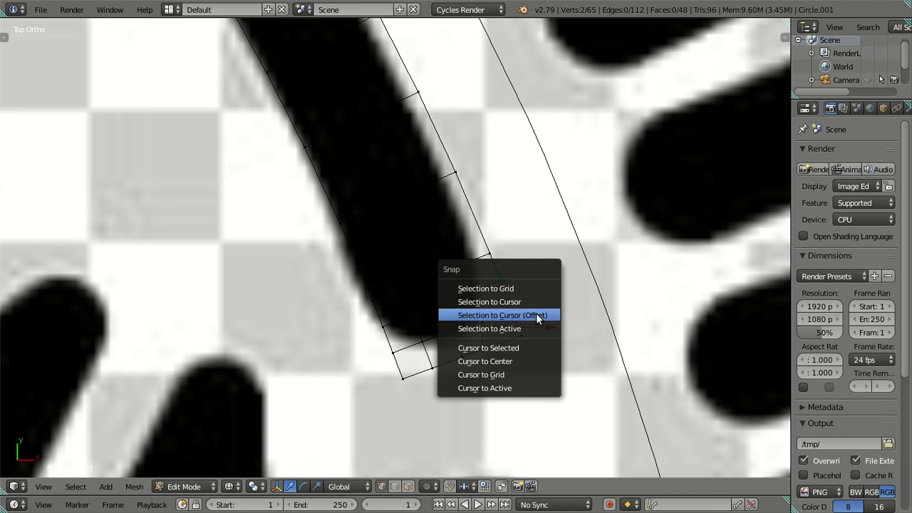
pyautogui.click(523, 345)
pyautogui.rightClick(522, 333)
pyautogui.hotkey('shift', 's')
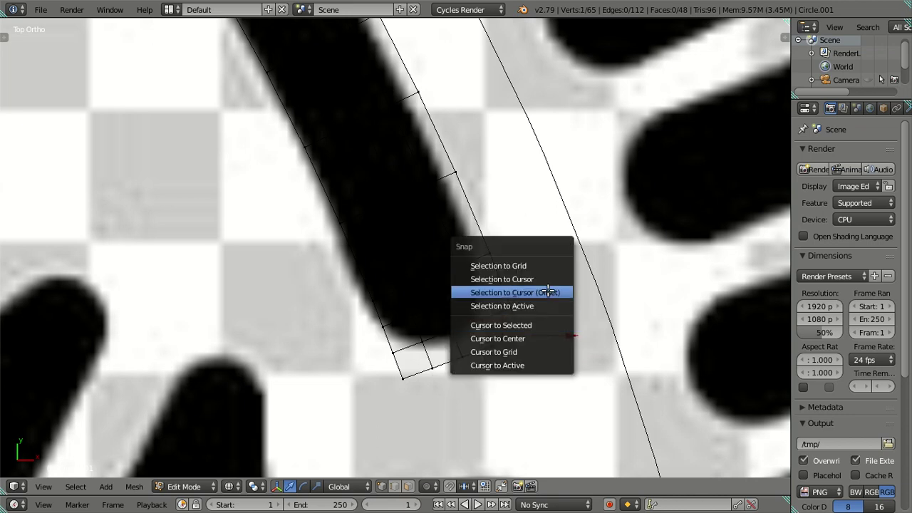
pyautogui.click(549, 292)
# Step: Move the 3D cursor to the end's bottom-left edge and snap a corner vertex onto it
pyautogui.rightClick(430, 368)
pyautogui.keyDown('shift'); pyautogui.rightClick(393, 351); pyautogui.keyUp('shift')
pyautogui.hotkey('shift', 's')
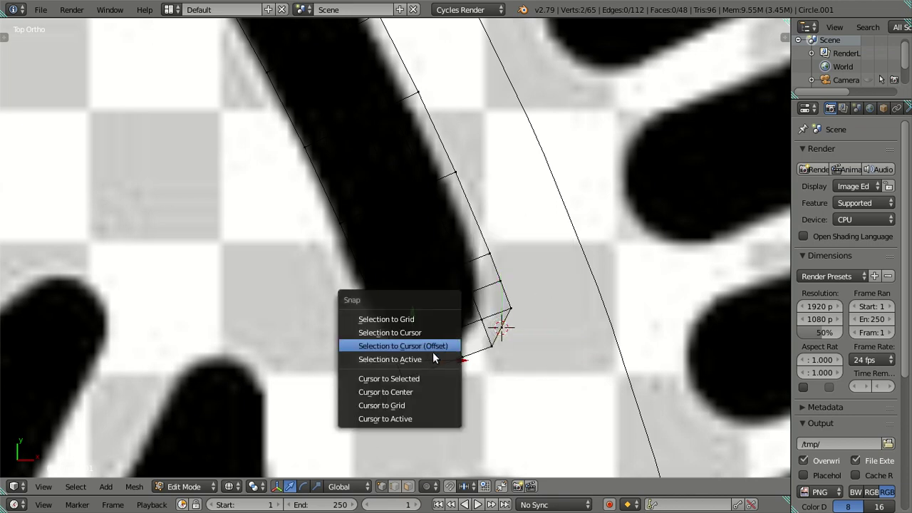
pyautogui.click(427, 378)
pyautogui.rightClick(404, 379)
pyautogui.hotkey('shift', 's')
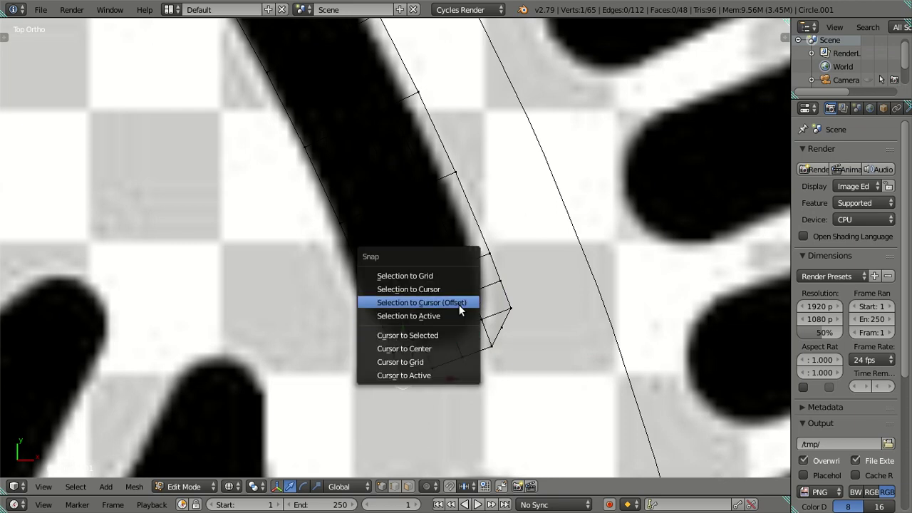
pyautogui.click(458, 305)
# Step: Select and dissolve an extra cross loop near the strip's end
pyautogui.press('a')
pyautogui.rightClick(462, 321)
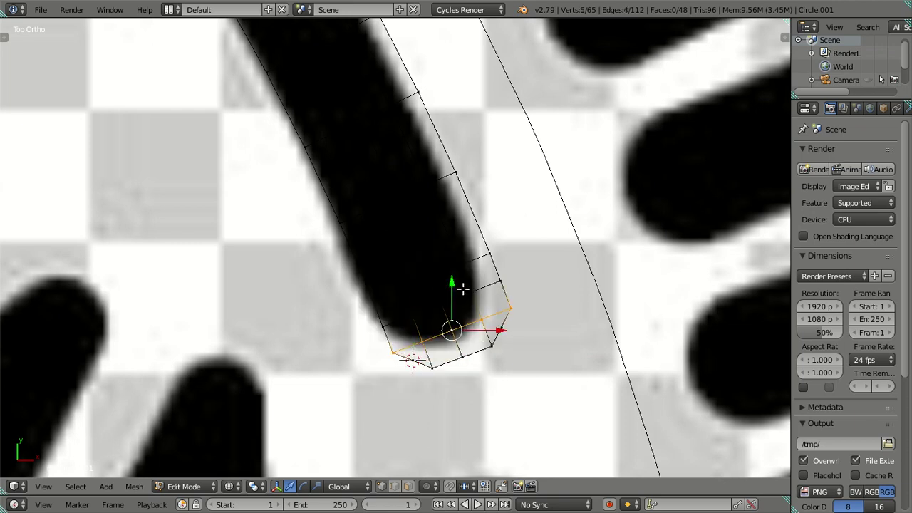
pyautogui.rightClick(471, 325)
pyautogui.keyDown('shift'); pyautogui.rightClick(468, 316); pyautogui.keyUp('shift')
pyautogui.keyDown('alt'); pyautogui.rightClick(468, 317); pyautogui.keyUp('alt')
pyautogui.press('x')
pyautogui.click(487, 305)
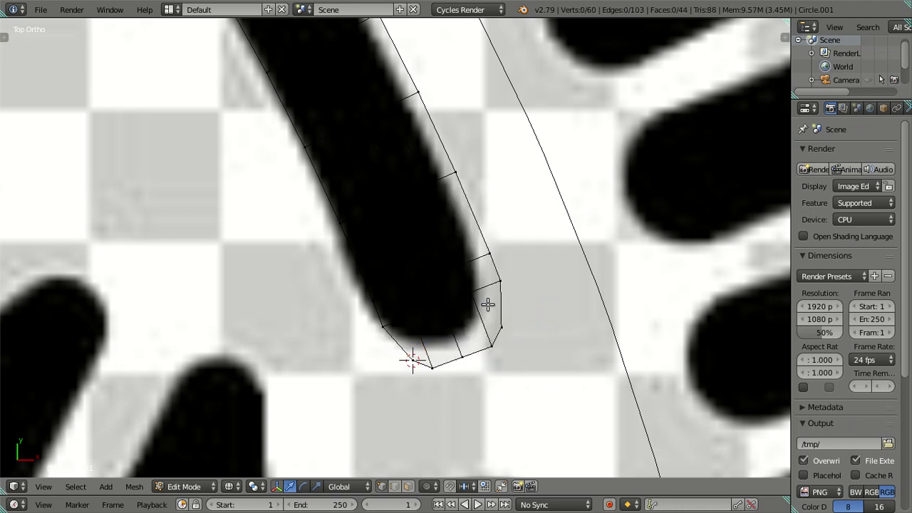
pyautogui.hotkey('ctrl', 'r')
pyautogui.click(486, 306)
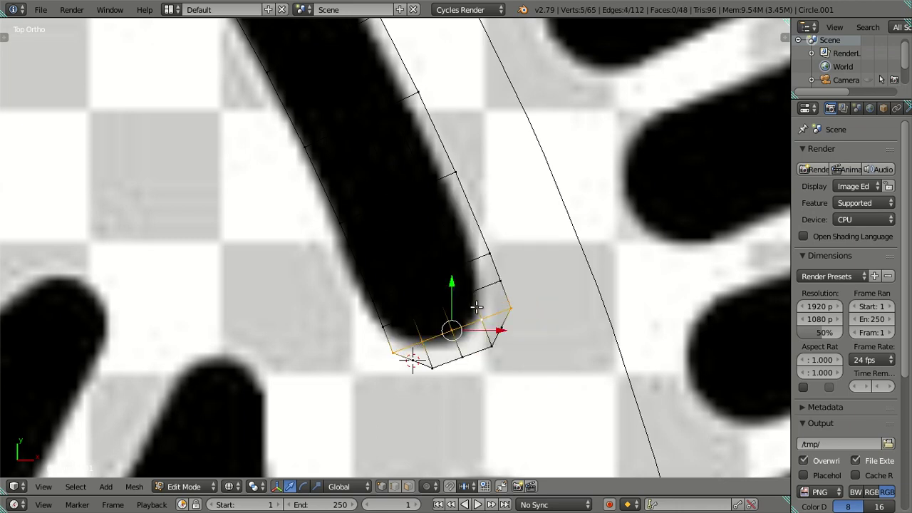
# Step: Add a loop cut near the end, then dissolve the end loop and the next loop
pyautogui.hotkey('ctrl', 'r')
pyautogui.click(476, 308)
pyautogui.rightClick(471, 324)
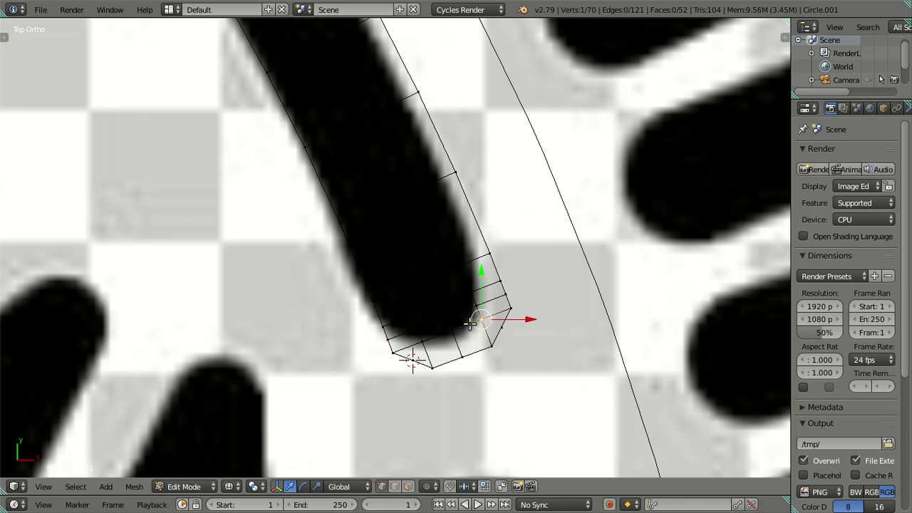
pyautogui.keyDown('alt'); pyautogui.rightClick(478, 330); pyautogui.keyUp('alt')
pyautogui.press('x')
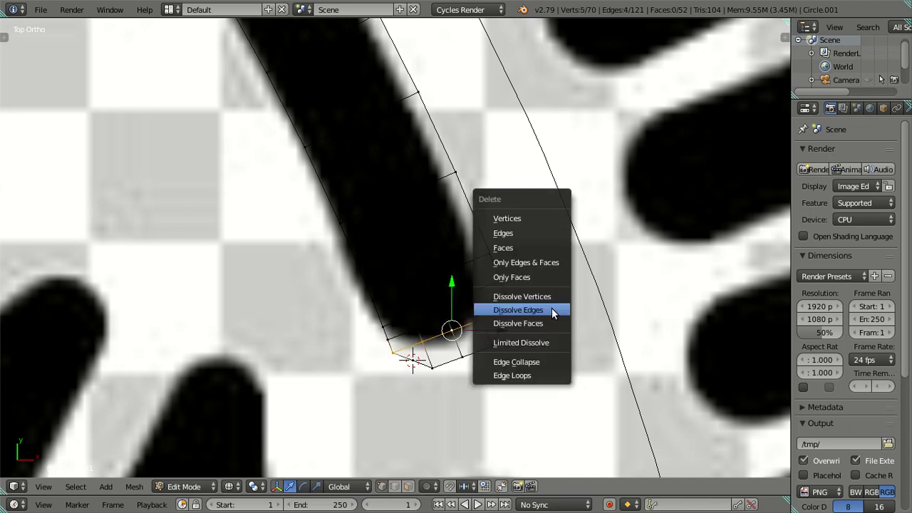
pyautogui.click(474, 306)
pyautogui.keyDown('alt'); pyautogui.rightClick(474, 305); pyautogui.keyUp('alt')
pyautogui.press('x')
pyautogui.click(551, 300)
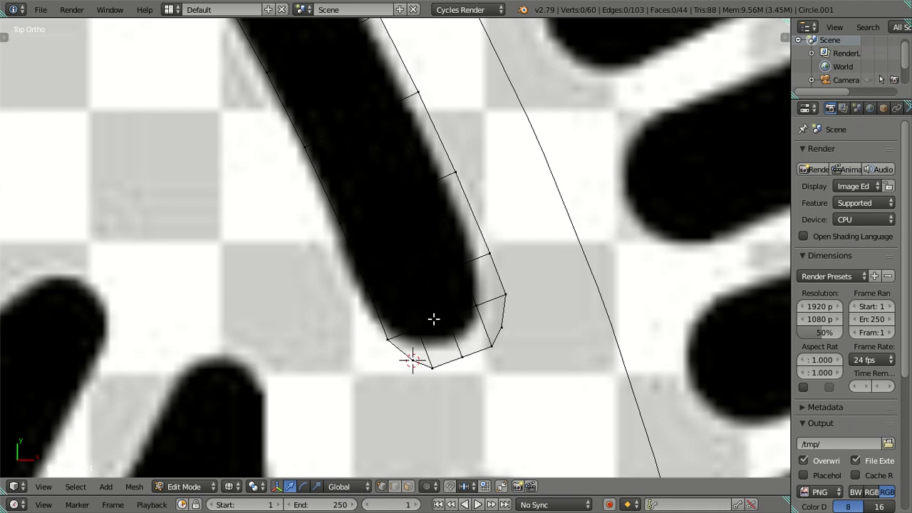
pyautogui.scroll(-2, 426, 298)
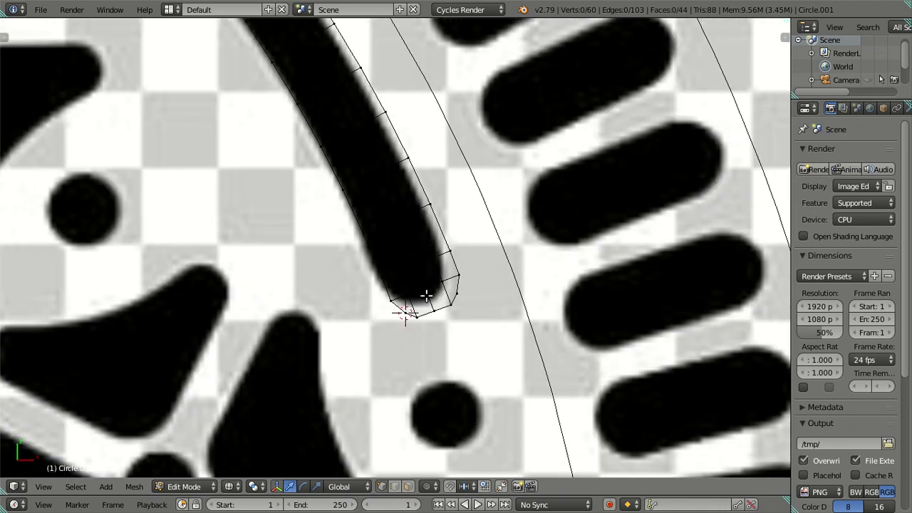
pyautogui.scroll(-2, 425, 294)
pyautogui.scroll(1, 424, 292)
pyautogui.scroll(1, 424, 292)
pyautogui.scroll(-1, 423, 293)
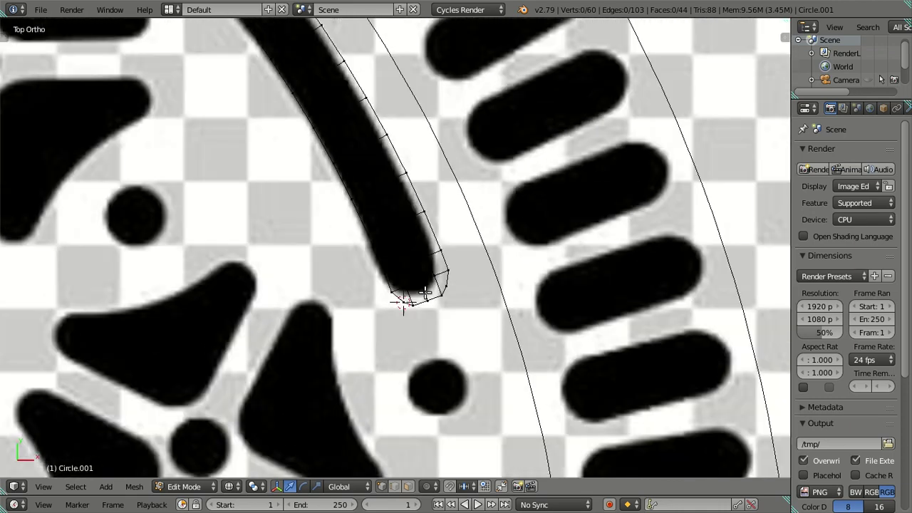
pyautogui.scroll(-1, 385, 217)
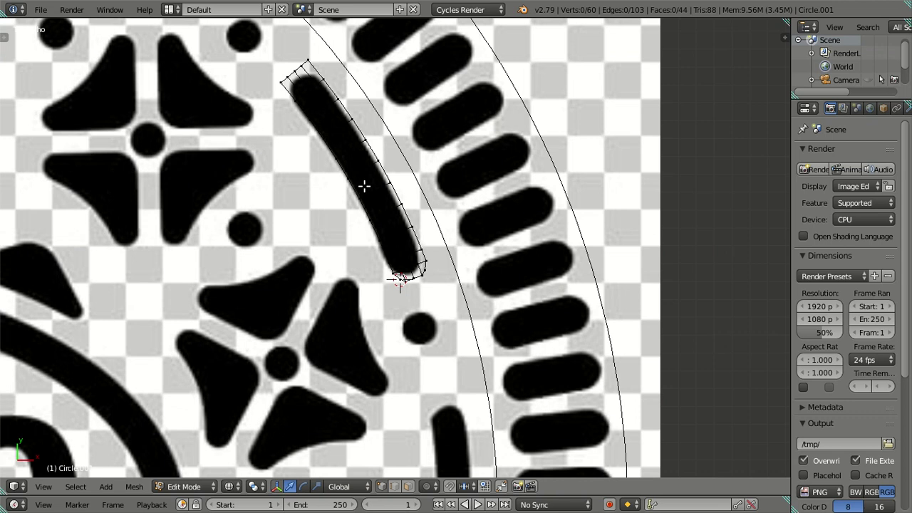
pyautogui.scroll(2, 364, 186)
pyautogui.scroll(3, 374, 242)
pyautogui.keyDown('alt'); pyautogui.rightClick(413, 293); pyautogui.keyUp('alt')
pyautogui.keyDown('alt'); pyautogui.rightClick(437, 287); pyautogui.keyUp('alt')
pyautogui.keyDown('alt'); pyautogui.rightClick(439, 286); pyautogui.keyUp('alt')
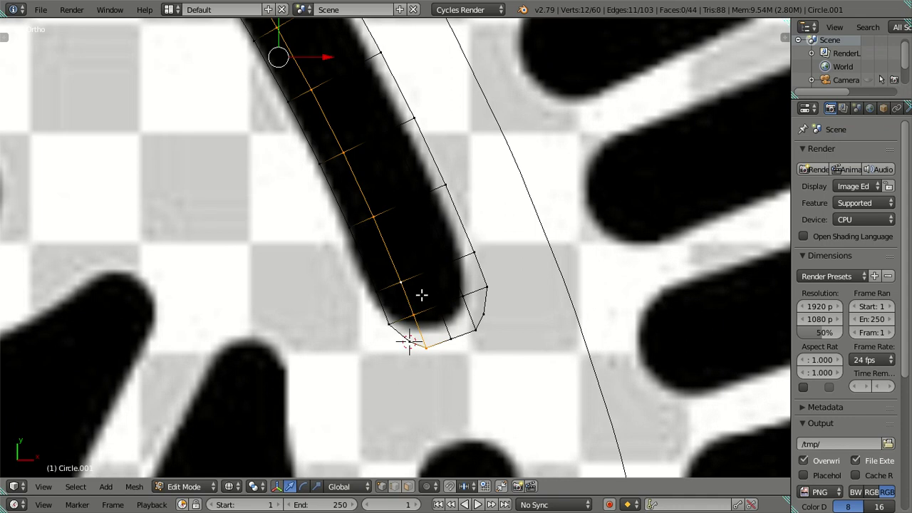
pyautogui.press('x')
pyautogui.click(437, 293)
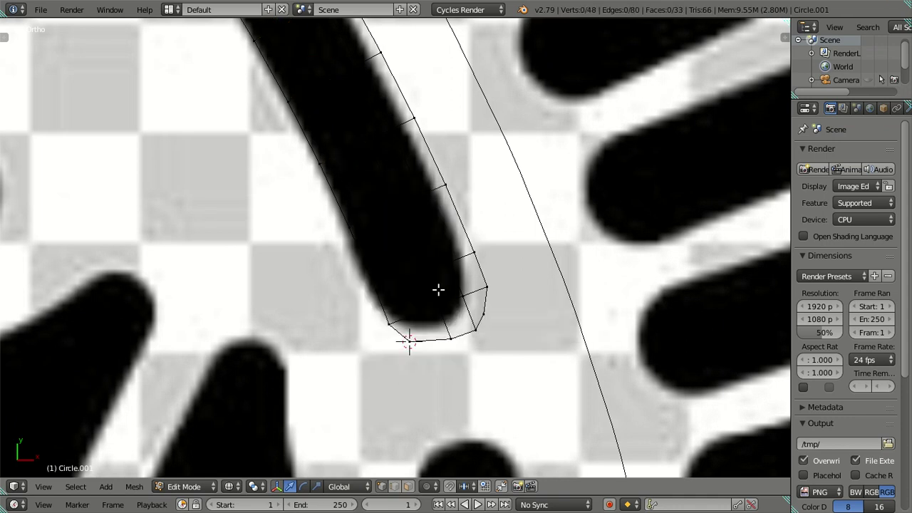
pyautogui.keyDown('alt'); pyautogui.rightClick(436, 288); pyautogui.keyUp('alt')
pyautogui.press('x')
pyautogui.click(435, 291)
pyautogui.keyDown('alt'); pyautogui.rightClick(444, 282); pyautogui.keyUp('alt')
pyautogui.press('x')
pyautogui.click(447, 279)
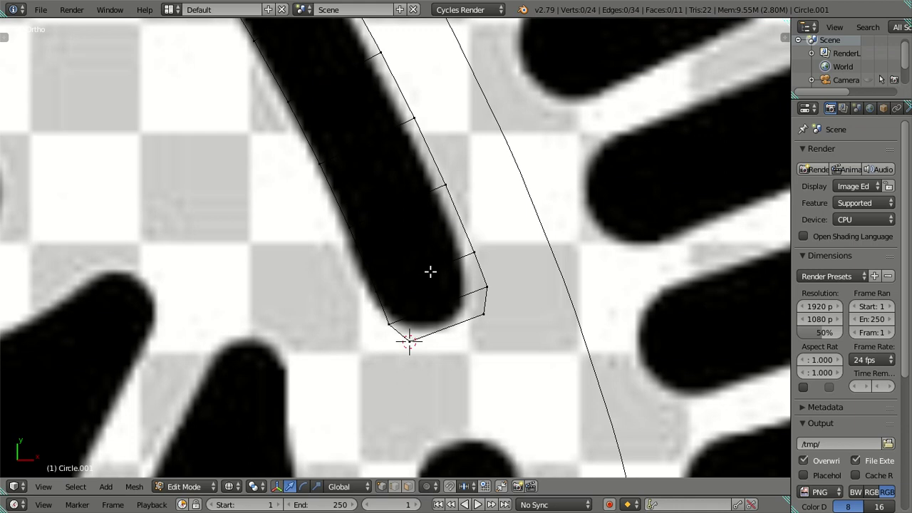
pyautogui.hotkey('ctrl', 'r')
pyautogui.scroll(1, 430, 272)
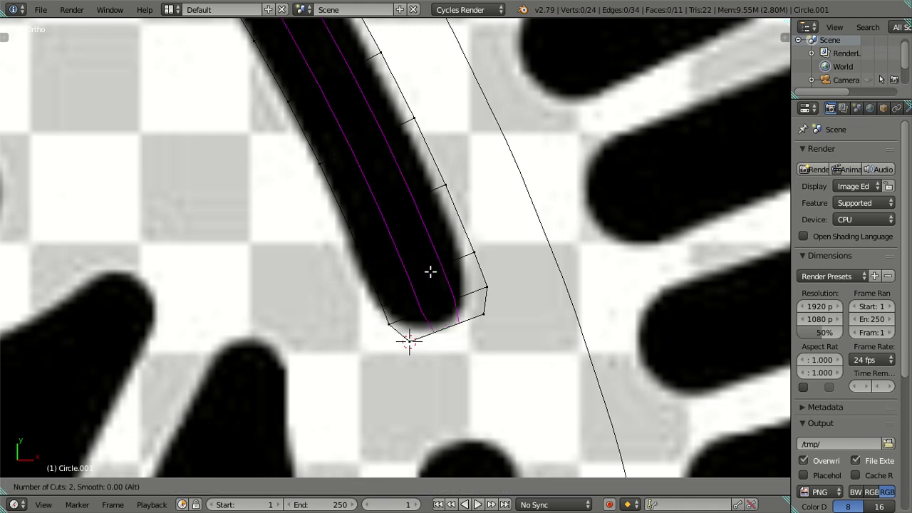
pyautogui.click(430, 271)
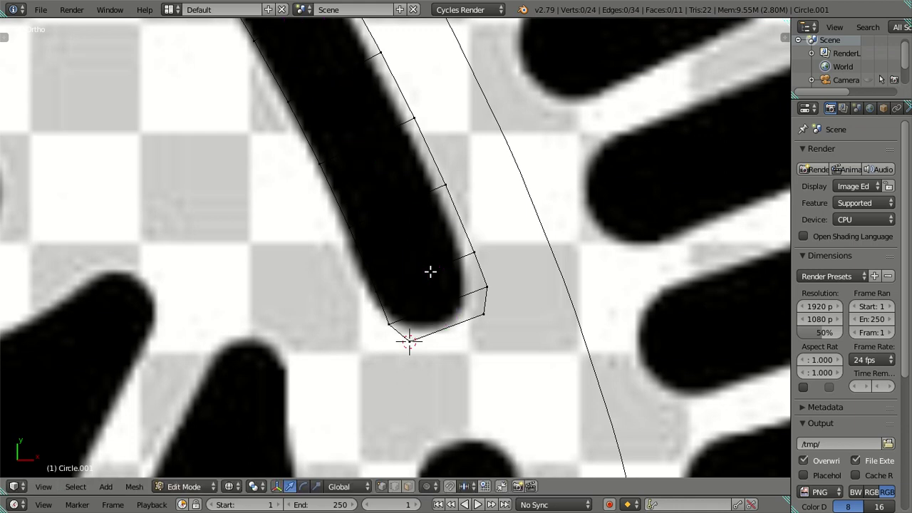
pyautogui.press('a')
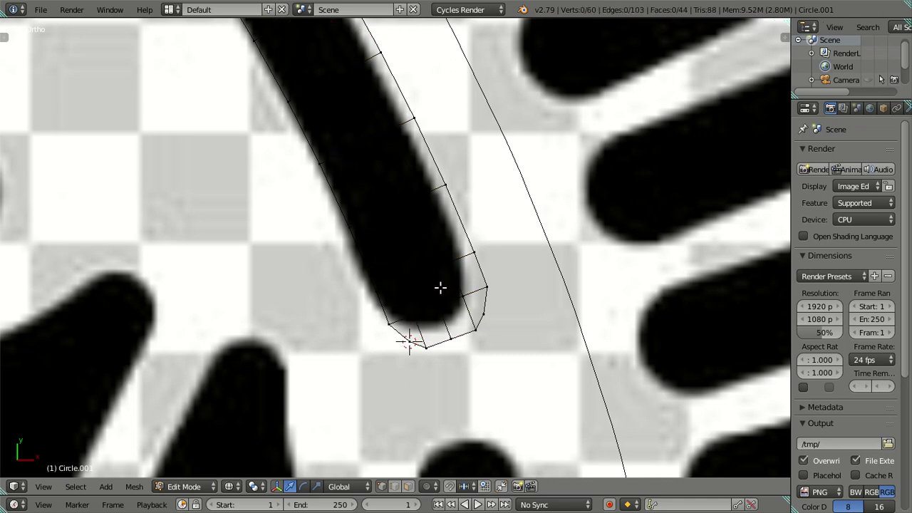
pyautogui.hotkey('ctrl', 'r')
pyautogui.click(445, 302)
pyautogui.hotkey('ctrl', 'r')
pyautogui.click(432, 303)
pyautogui.hotkey('ctrl', 'z')
pyautogui.hotkey('ctrl', 'shift', 'z')
pyautogui.press('x')
pyautogui.click(437, 318)
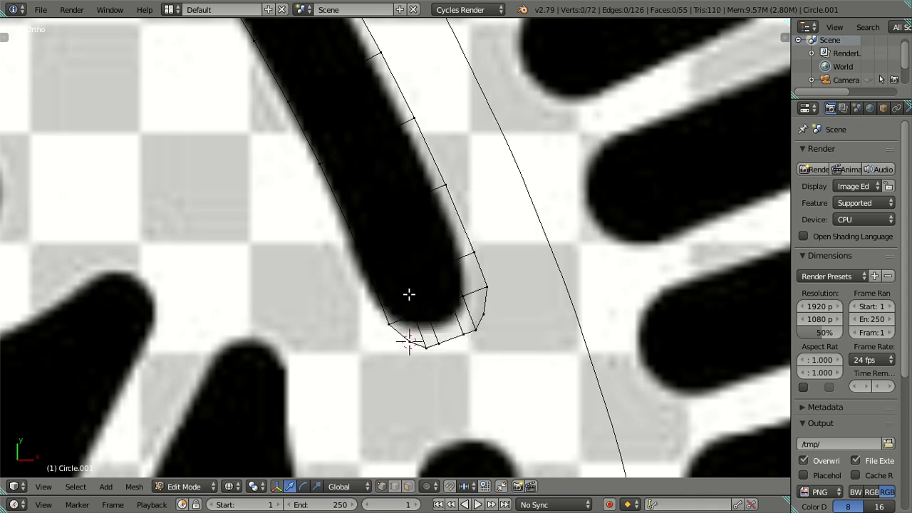
pyautogui.hotkey('ctrl', 'z')
pyautogui.hotkey('ctrl', 'z')
pyautogui.hotkey('ctrl', 'z')
pyautogui.hotkey('ctrl', 'z')
pyautogui.scroll(-5, 411, 295)
# Step: Zoom to the strip's top end and snap the selection onto a corner vertex
pyautogui.scroll(1, 412, 297)
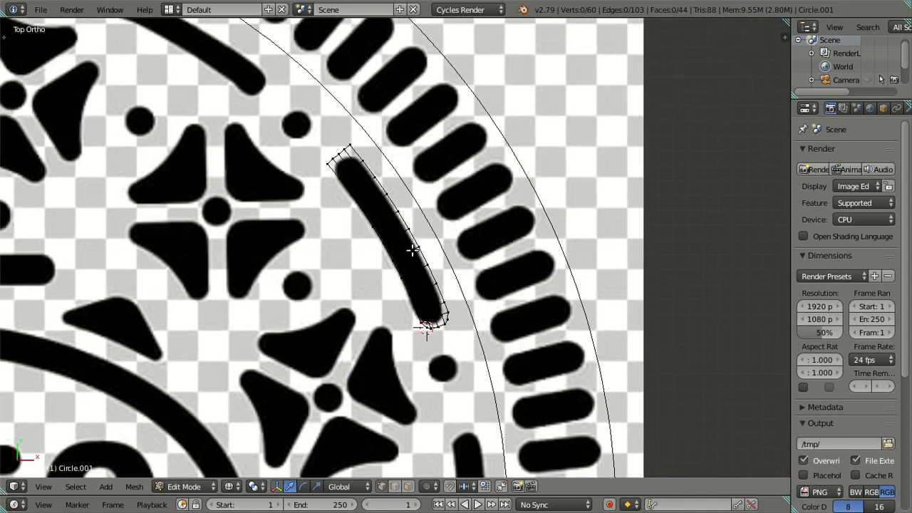
pyautogui.scroll(1, 411, 248)
pyautogui.scroll(2, 419, 287)
pyautogui.scroll(2, 371, 200)
pyautogui.scroll(1, 405, 212)
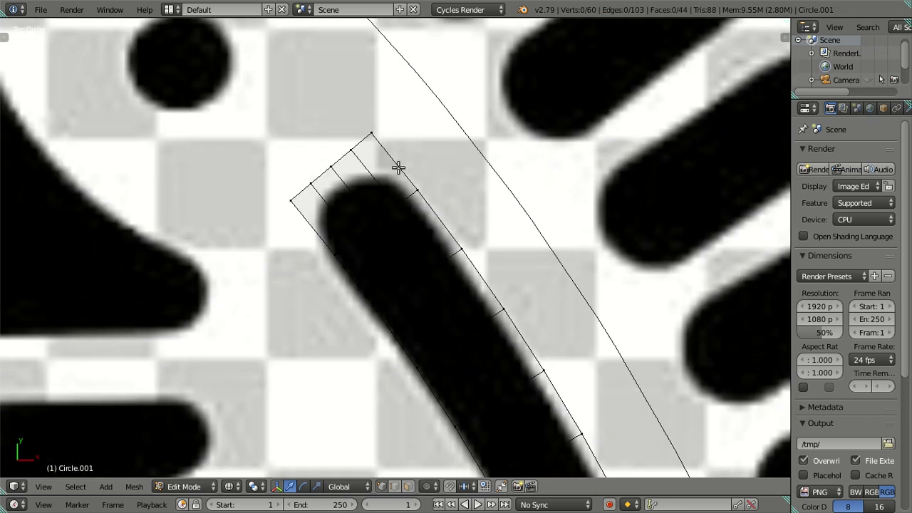
pyautogui.hotkey('ctrl', 'r')
pyautogui.scroll(1, 398, 166)
pyautogui.keyDown('shift'); pyautogui.moveTo(398, 167); pyautogui.dragTo(434, 256, button='middle'); pyautogui.keyUp('shift')
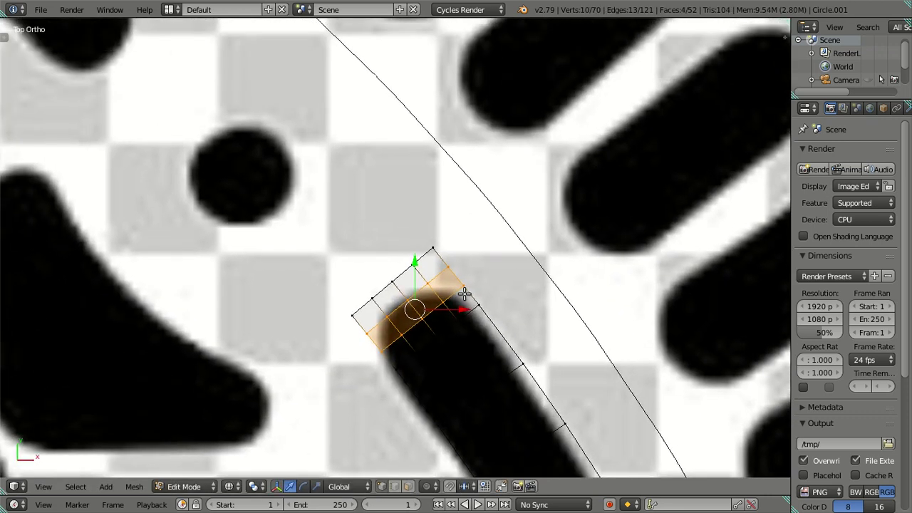
pyautogui.scroll(2, 435, 257)
pyautogui.rightClick(486, 276)
pyautogui.hotkey('shift', 's')
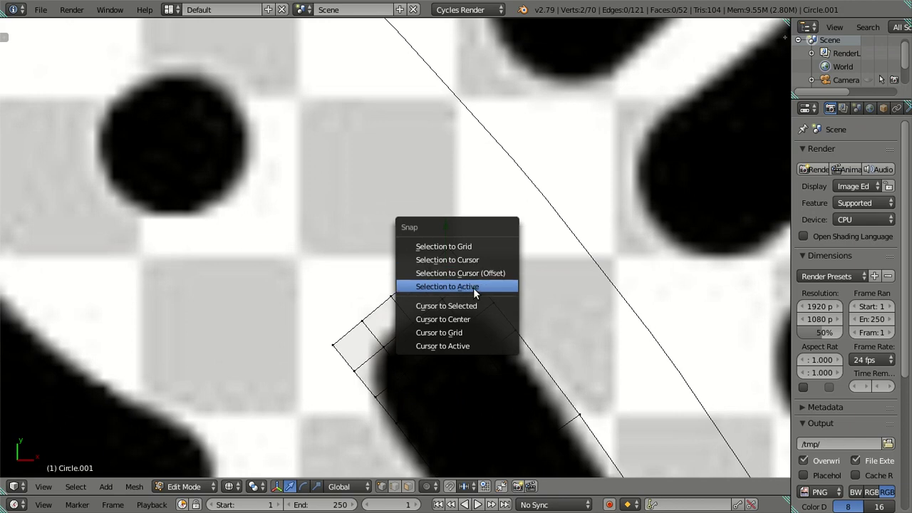
pyautogui.click(474, 287)
# Step: Put the 3D cursor on that vertex and snap two more corner vertices onto it
pyautogui.hotkey('shift', 's')
pyautogui.click(545, 246)
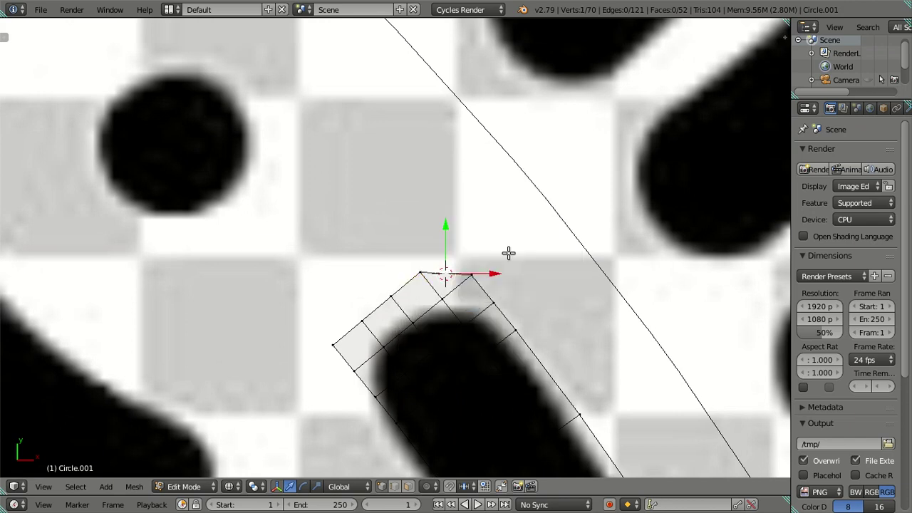
pyautogui.keyDown('shift'); pyautogui.rightClick(349, 370); pyautogui.keyUp('shift')
pyautogui.hotkey('shift', 's')
pyautogui.click(467, 319)
pyautogui.rightClick(354, 348)
pyautogui.hotkey('shift', 's')
pyautogui.click(480, 265)
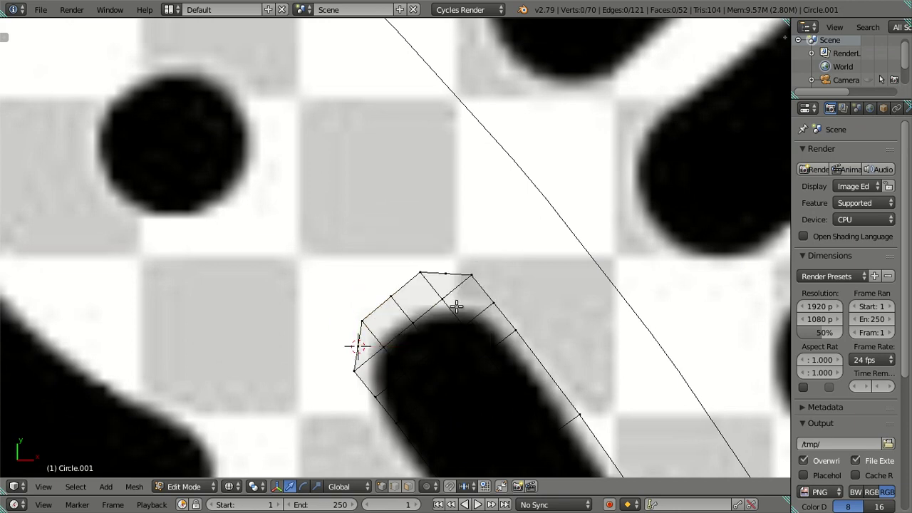
# Step: Dissolve the top end's cross loops, then undo back to the five selected vertices
pyautogui.keyDown('shift'); pyautogui.moveTo(443, 333); pyautogui.dragTo(418, 271, button='middle'); pyautogui.keyUp('shift')
pyautogui.keyDown('ctrl'); pyautogui.rightClick(413, 246); pyautogui.keyUp('ctrl')
pyautogui.press('x')
pyautogui.click(500, 257)
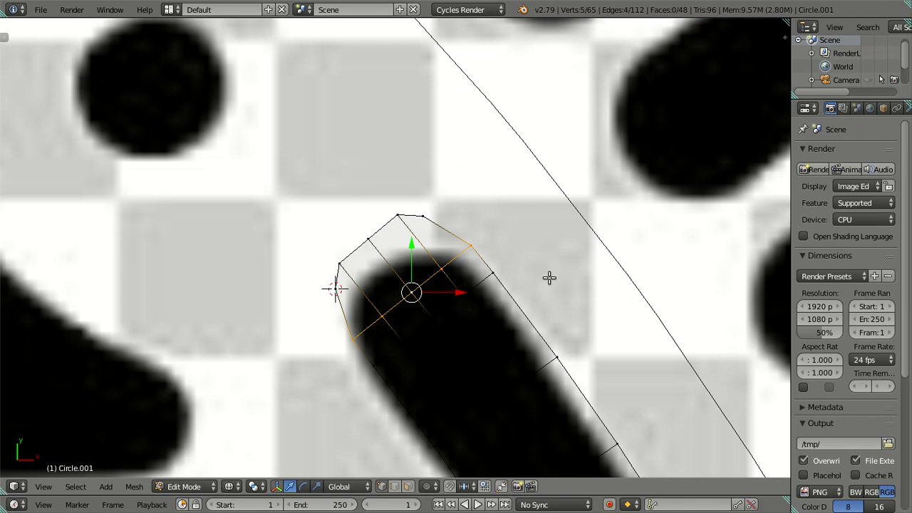
pyautogui.press('x')
pyautogui.click(549, 278)
pyautogui.scroll(-1, 466, 299)
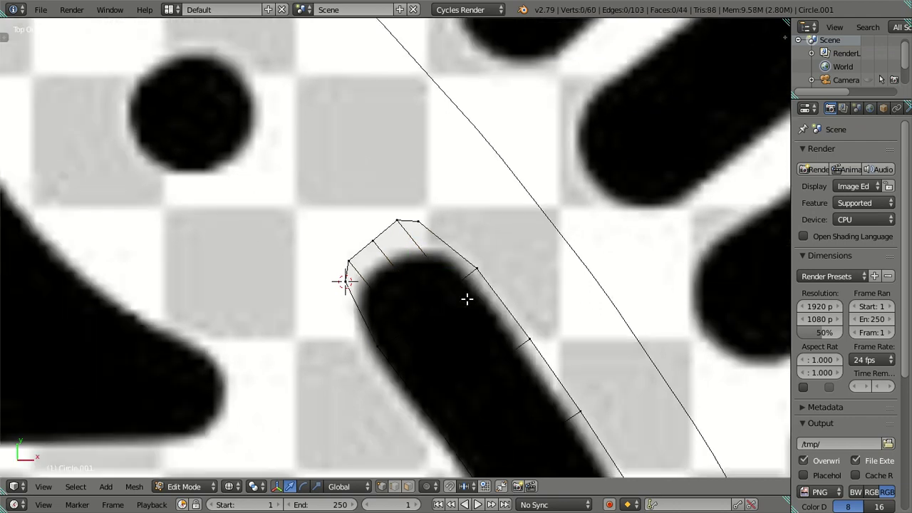
pyautogui.scroll(-1, 466, 299)
pyautogui.hotkey('ctrl', 'z')
pyautogui.press('a')
pyautogui.hotkey('ctrl', 'z')
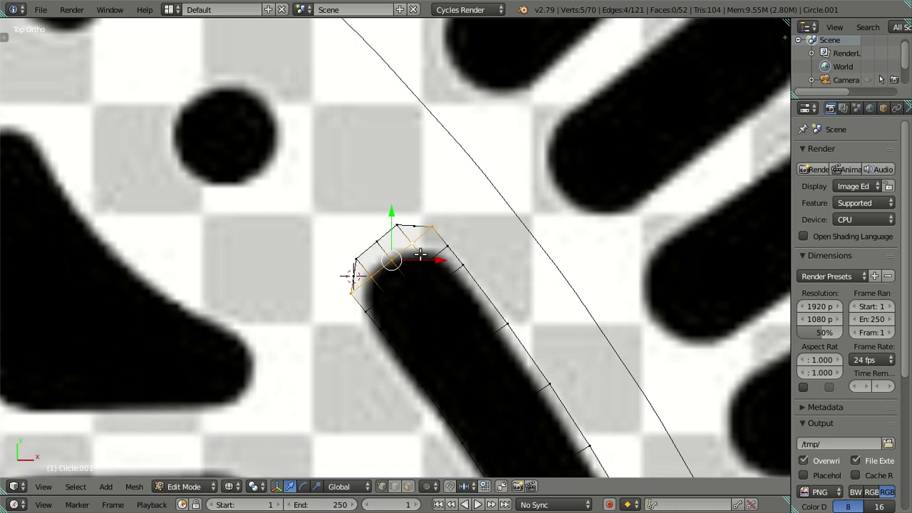
# Step: Extrude the five top vertices in place and dissolve the extra edges
pyautogui.press('e')
pyautogui.rightClick(419, 253)
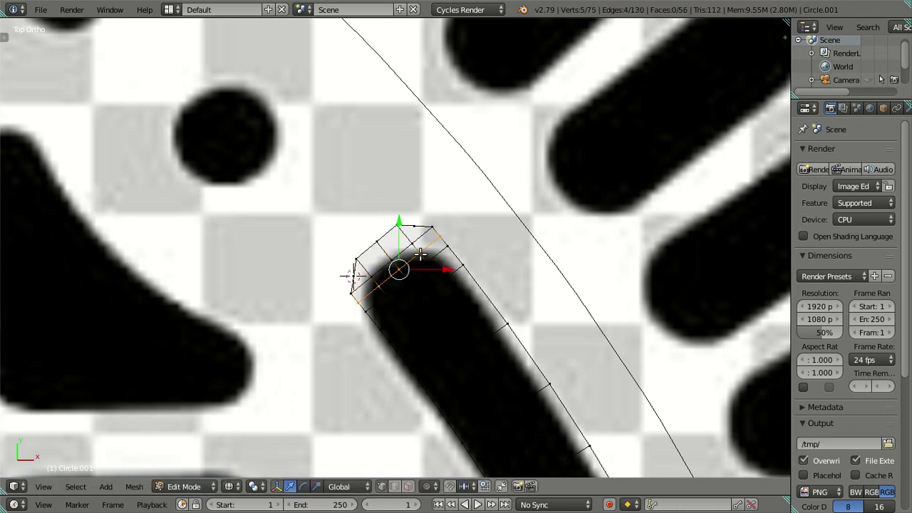
pyautogui.scroll(2, 417, 253)
pyautogui.keyDown('alt'); pyautogui.keyDown('shift'); pyautogui.rightClick(434, 278); pyautogui.keyUp('shift'); pyautogui.keyUp('alt')
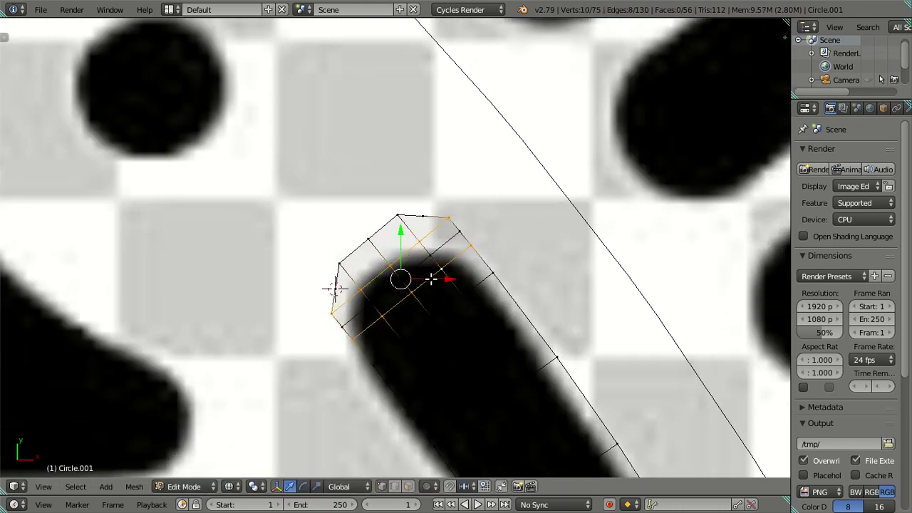
pyautogui.press('x')
pyautogui.click(493, 264)
pyautogui.scroll(-3, 484, 281)
pyautogui.scroll(-3, 509, 325)
pyautogui.moveTo(509, 326)
pyautogui.keyDown('shift'); pyautogui.mouseDown(button='middle')
pyautogui.moveTo(474, 201)
pyautogui.moveTo(451, 248)
pyautogui.mouseUp(button='middle'); pyautogui.keyUp('shift')
pyautogui.scroll(2, 478, 215)
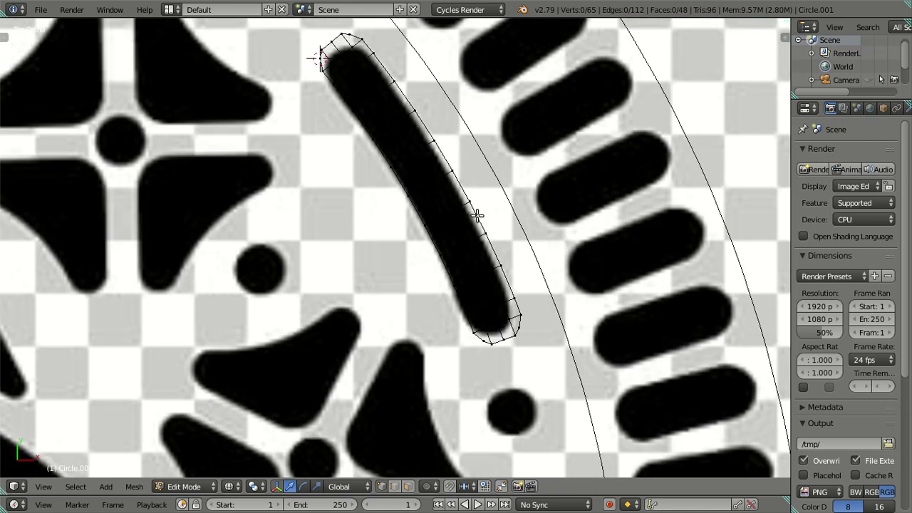
pyautogui.scroll(1, 477, 215)
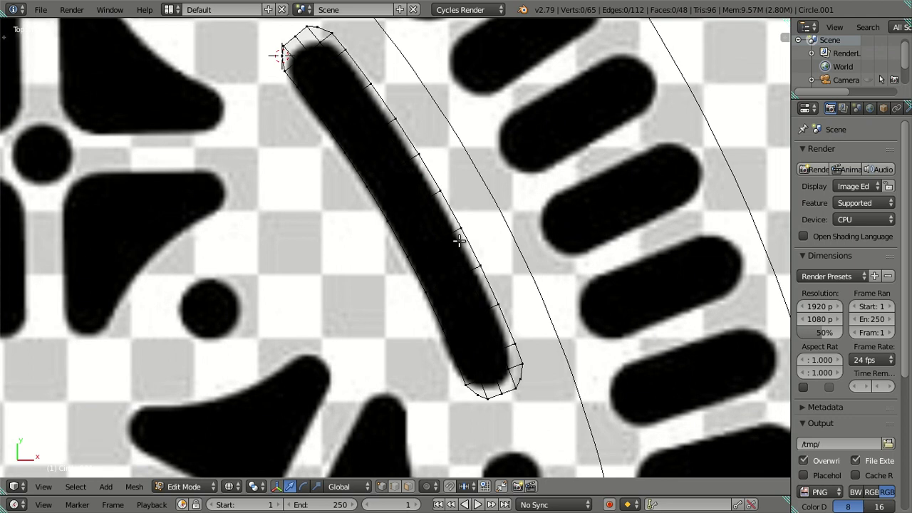
# Step: Zoom into the strip's lower rounded end and select its lower-left and opposite tip corner vertices
pyautogui.keyDown('shift'); pyautogui.scroll(2, 449, 196); pyautogui.keyUp('shift')
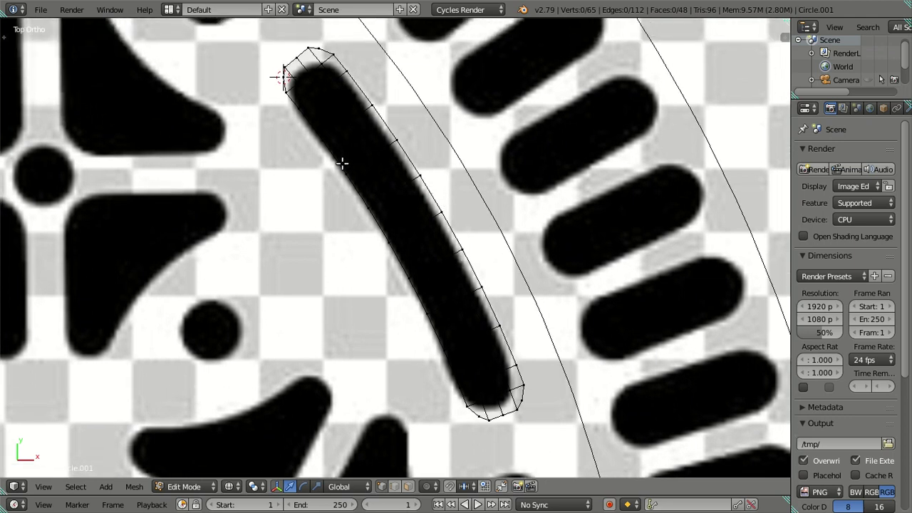
pyautogui.scroll(2, 411, 201)
pyautogui.keyDown('shift'); pyautogui.moveTo(457, 323); pyautogui.dragTo(332, 170, button='middle'); pyautogui.keyUp('shift')
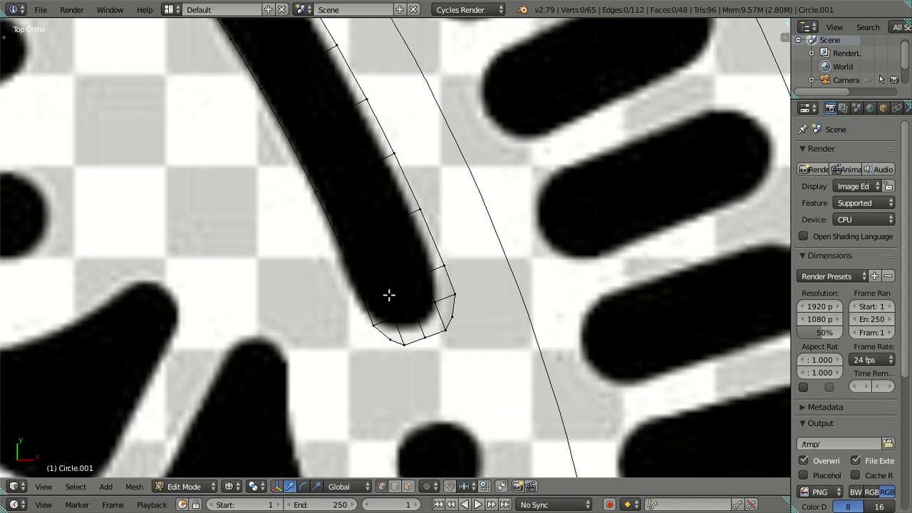
pyautogui.keyDown('shift'); pyautogui.moveTo(413, 345); pyautogui.dragTo(423, 385, button='middle'); pyautogui.keyUp('shift')
pyautogui.scroll(4, 358, 242)
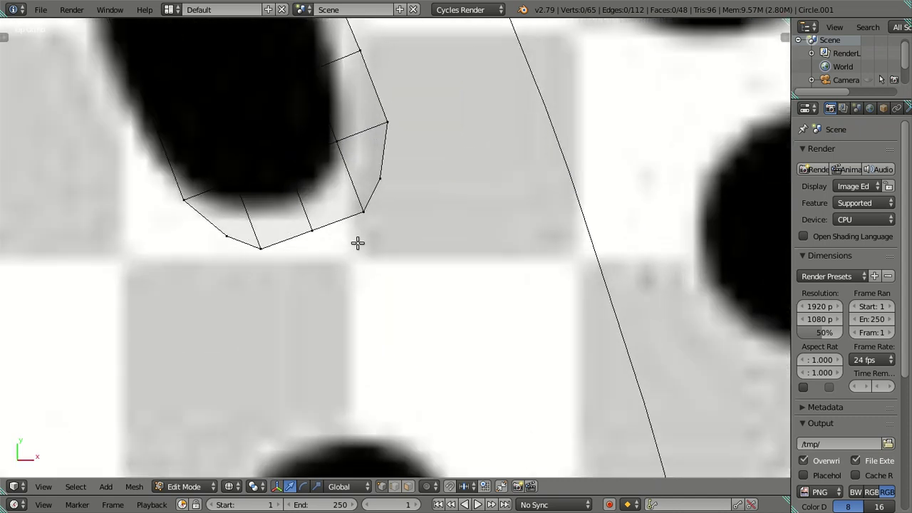
pyautogui.keyDown('shift'); pyautogui.moveTo(318, 230); pyautogui.dragTo(348, 322, button='middle'); pyautogui.keyUp('shift')
pyautogui.scroll(2, 348, 305)
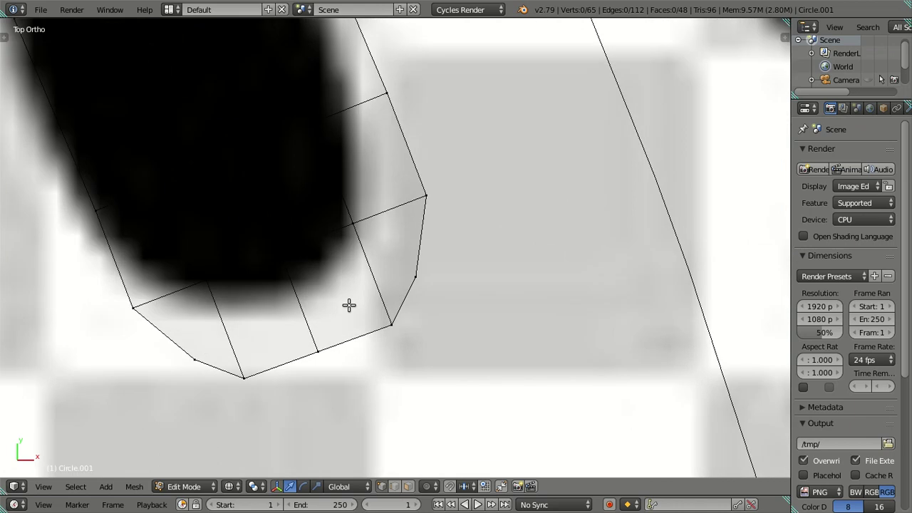
pyautogui.rightClick(122, 302)
pyautogui.keyDown('shift'); pyautogui.rightClick(269, 265); pyautogui.keyUp('shift')
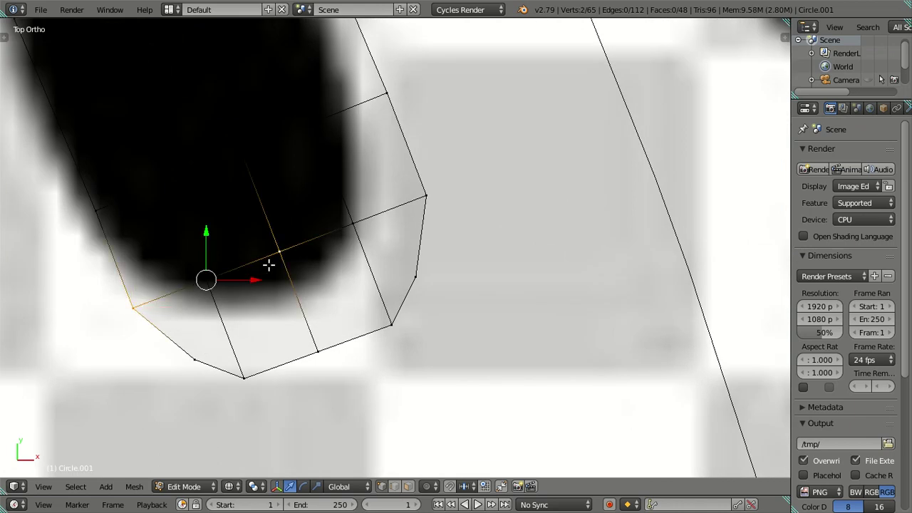
pyautogui.rightClick(417, 200)
pyautogui.keyDown('shift'); pyautogui.rightClick(162, 293); pyautogui.keyUp('shift')
pyautogui.scroll(-2, 241, 237)
# Step: Select three lengthwise edge loops of the strip and dissolve them
pyautogui.scroll(-1, 309, 326)
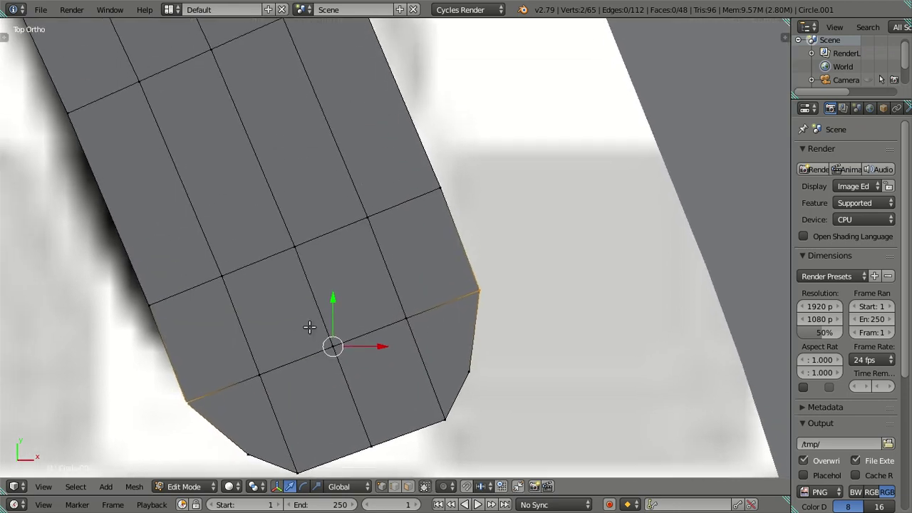
pyautogui.scroll(-2, 302, 321)
pyautogui.scroll(-1, 307, 318)
pyautogui.scroll(3, 309, 275)
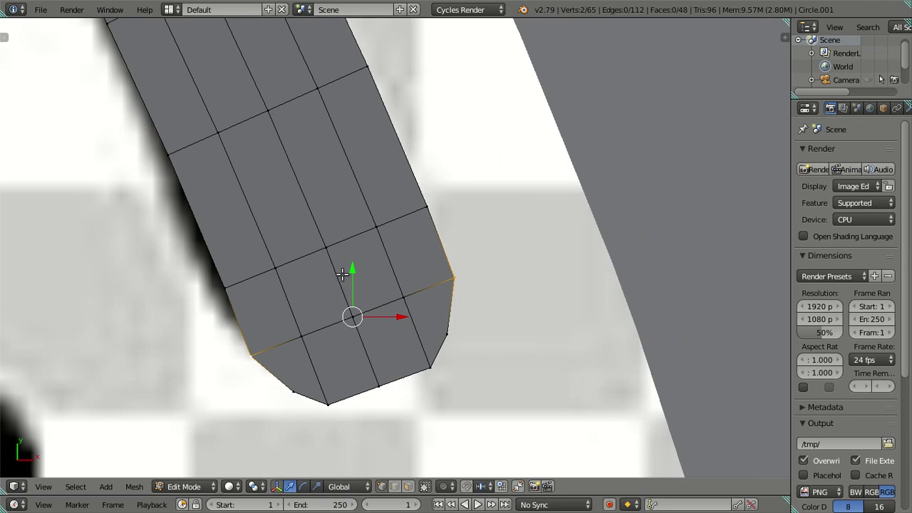
pyautogui.press('a')
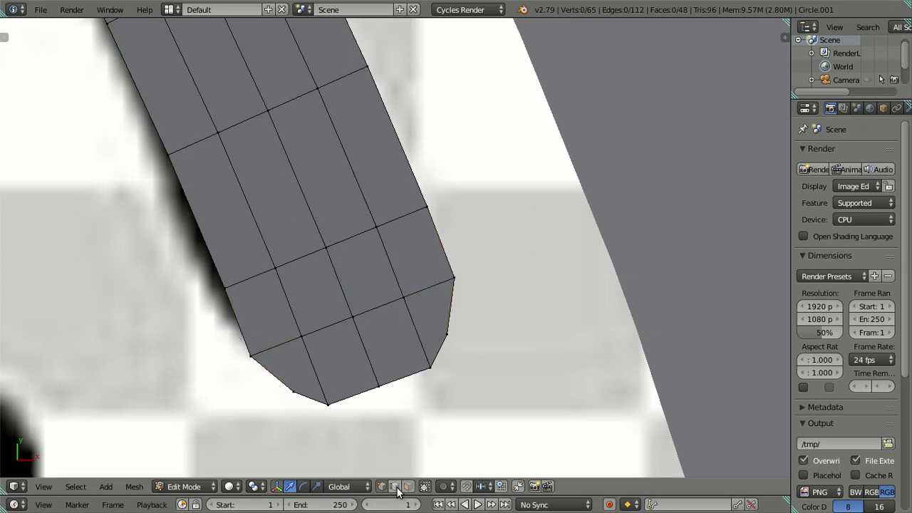
pyautogui.keyDown('alt'); pyautogui.click(313, 198); pyautogui.keyUp('alt')
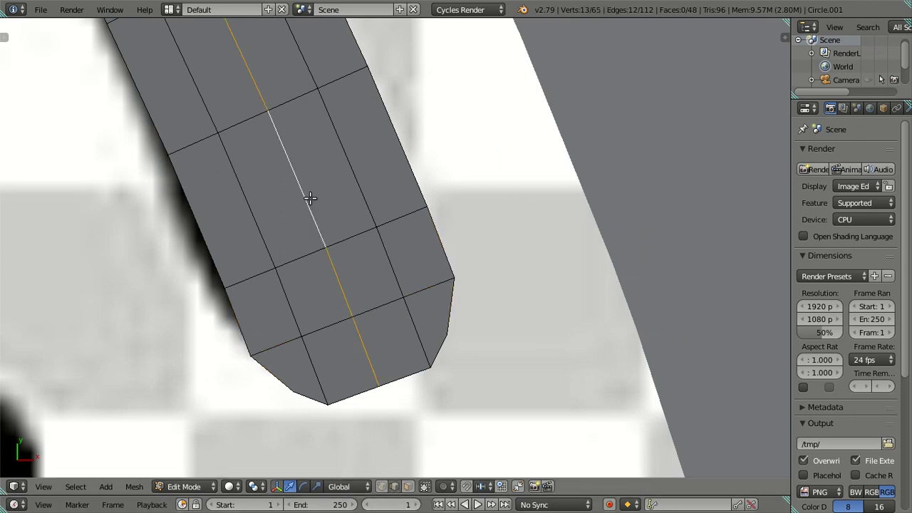
pyautogui.keyDown('alt'); pyautogui.keyDown('shift'); pyautogui.click(366, 189); pyautogui.keyUp('shift'); pyautogui.keyUp('alt')
pyautogui.keyDown('alt'); pyautogui.keyDown('shift'); pyautogui.click(265, 206); pyautogui.keyUp('shift'); pyautogui.keyUp('alt')
pyautogui.press('x')
pyautogui.click(407, 202)
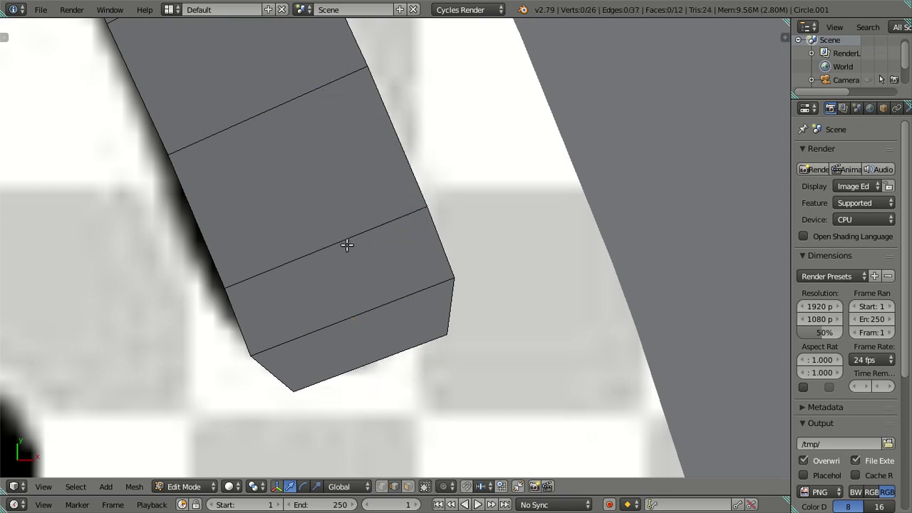
# Step: Try a two-cut lengthwise loop cut and a cursor snap, then undo back
pyautogui.hotkey('ctrl', 'r')
pyautogui.scroll(1, 346, 244)
pyautogui.click(346, 244)
pyautogui.rightClick(346, 244)
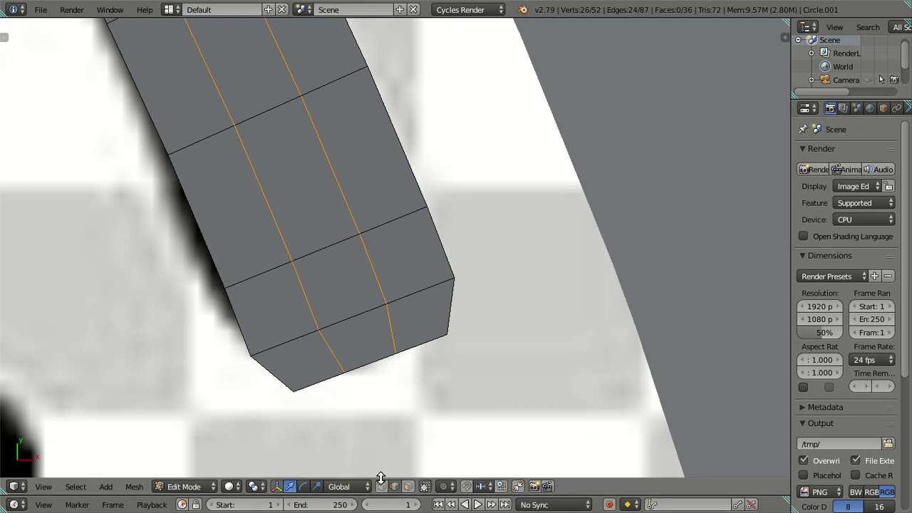
pyautogui.click(382, 486)
pyautogui.rightClick(368, 236)
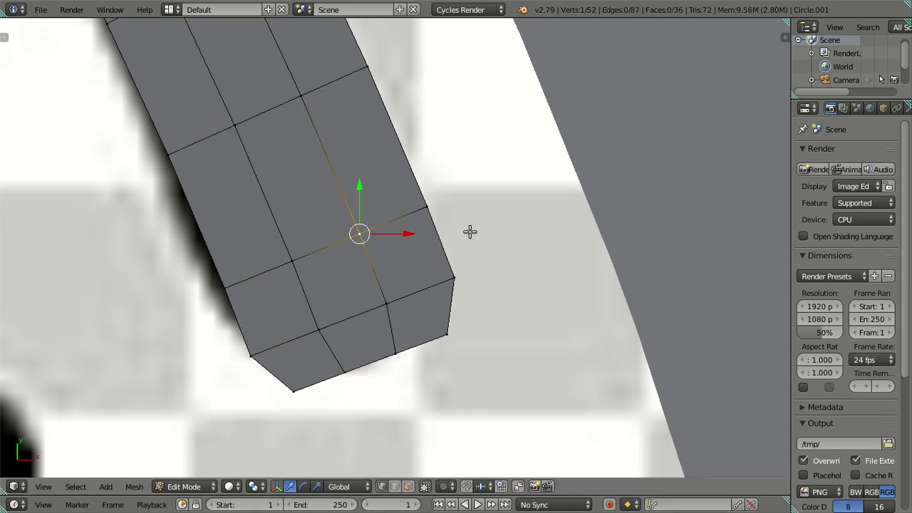
pyautogui.hotkey('shift', 's')
pyautogui.click(427, 265)
pyautogui.hotkey('ctrl', 'z')
pyautogui.hotkey('ctrl', 'z')
pyautogui.hotkey('ctrl', 'z')
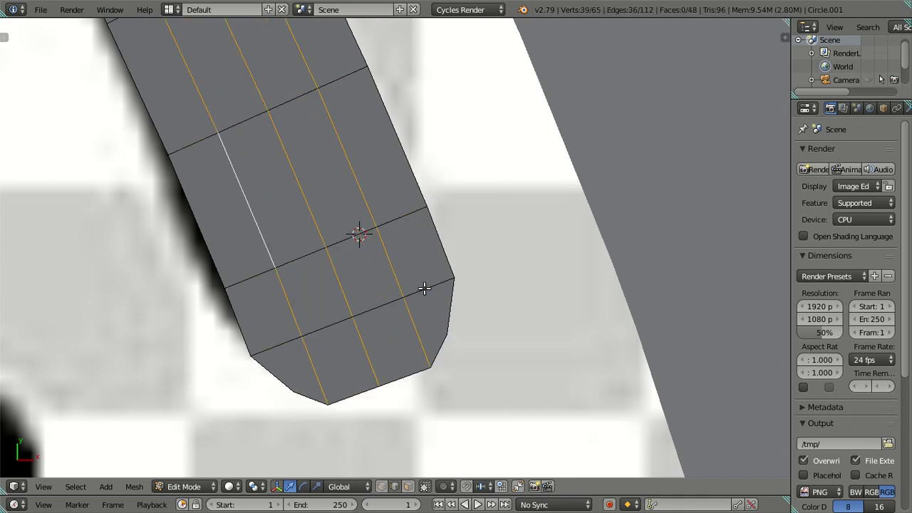
# Step: Add two pairs of two-cut lengthwise loop cuts along the strip
pyautogui.scroll(2, 368, 279)
pyautogui.keyDown('shift'); pyautogui.moveTo(368, 279); pyautogui.dragTo(458, 238, button='middle'); pyautogui.keyUp('shift')
pyautogui.scroll(-2, 413, 202)
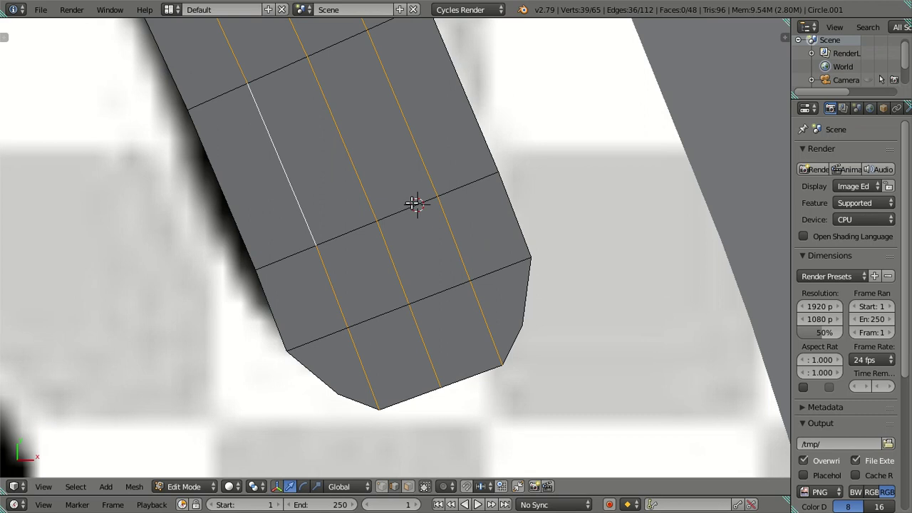
pyautogui.scroll(-1, 413, 204)
pyautogui.scroll(1, 421, 258)
pyautogui.scroll(4, 422, 266)
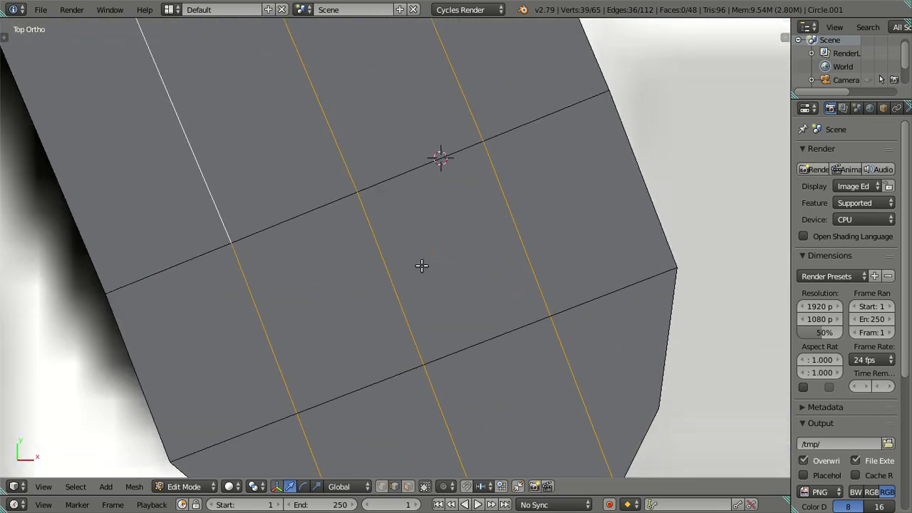
pyautogui.hotkey('ctrl', 'r')
pyautogui.scroll(1, 414, 179)
pyautogui.click(414, 179)
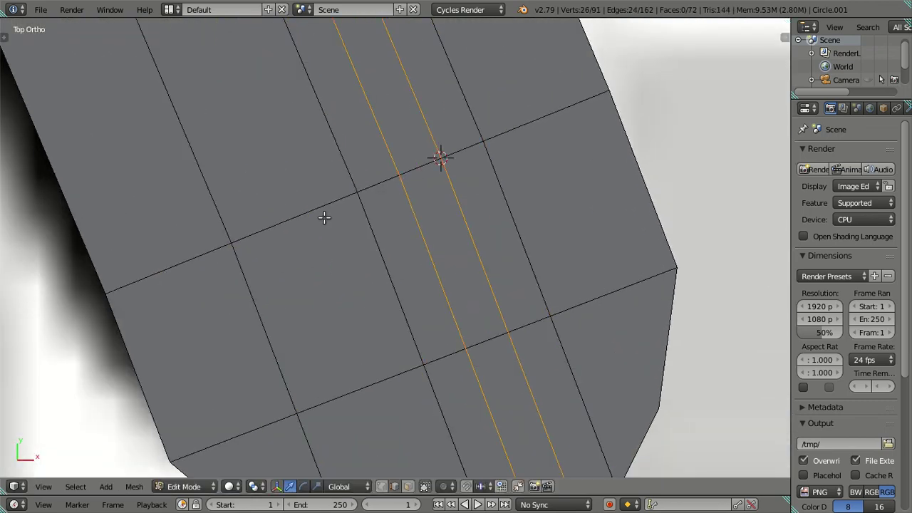
pyautogui.hotkey('ctrl', 'r')
pyautogui.click(297, 222)
# Step: Select the five extra lengthwise edge loops and dissolve them, leaving three columns
pyautogui.hotkey('ctrl', 'space')
pyautogui.press('a')
pyautogui.rightClick(244, 274)
pyautogui.keyDown('alt'); pyautogui.rightClick(261, 302); pyautogui.keyUp('alt')
pyautogui.keyDown('alt'); pyautogui.keyDown('shift'); pyautogui.rightClick(336, 269); pyautogui.keyUp('shift'); pyautogui.keyUp('alt')
pyautogui.keyDown('alt'); pyautogui.keyDown('shift'); pyautogui.rightClick(387, 251); pyautogui.keyUp('shift'); pyautogui.keyUp('alt')
pyautogui.keyDown('alt'); pyautogui.keyDown('shift'); pyautogui.rightClick(421, 230); pyautogui.keyUp('shift'); pyautogui.keyUp('alt')
pyautogui.keyDown('alt'); pyautogui.keyDown('shift'); pyautogui.rightClick(505, 207); pyautogui.keyUp('shift'); pyautogui.keyUp('alt')
pyautogui.scroll(-3, 512, 228)
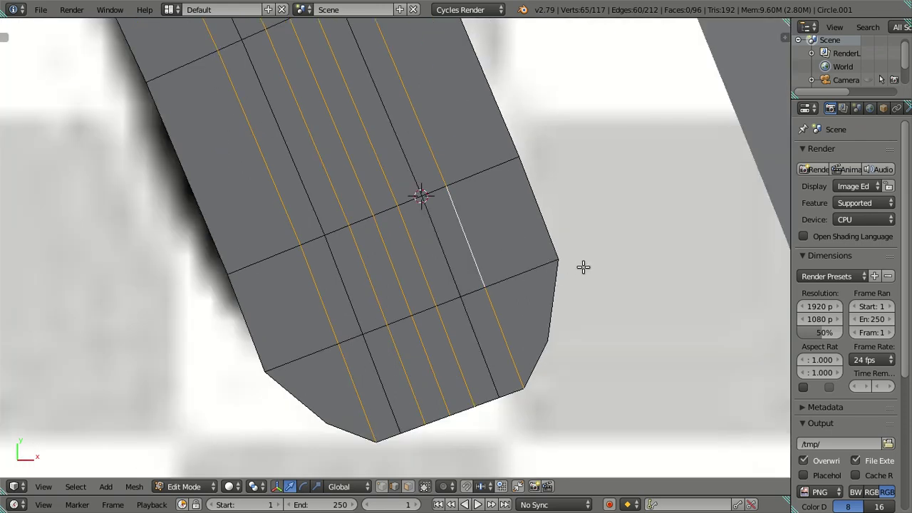
pyautogui.press('x')
pyautogui.click(584, 268)
pyautogui.scroll(-2, 471, 343)
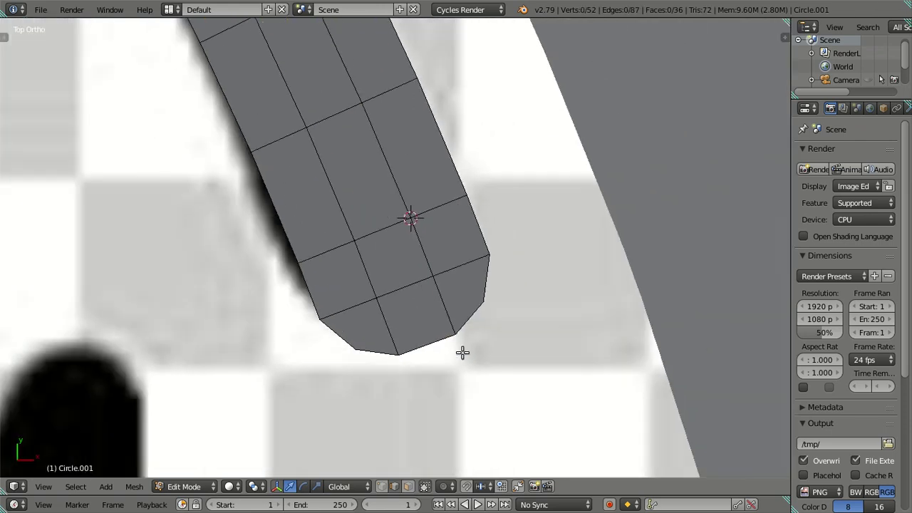
pyautogui.scroll(-2, 456, 349)
pyautogui.scroll(-2, 447, 344)
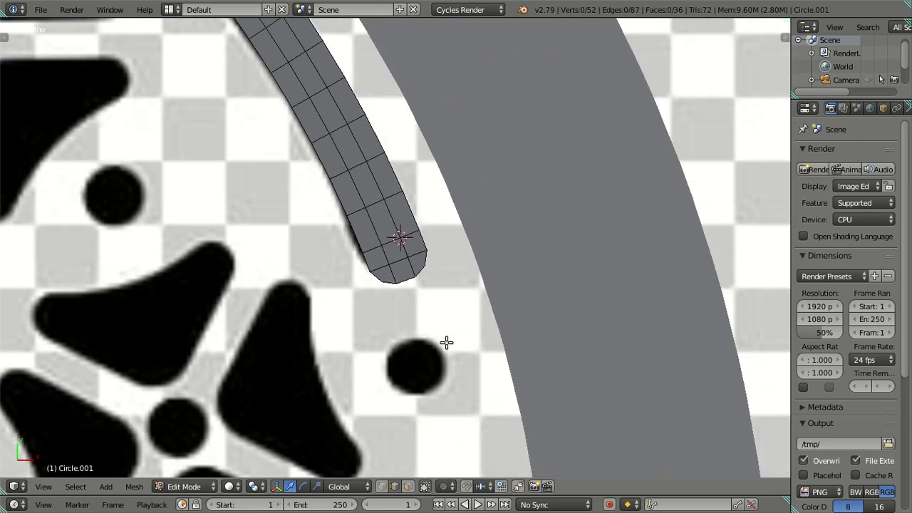
pyautogui.scroll(-3, 446, 344)
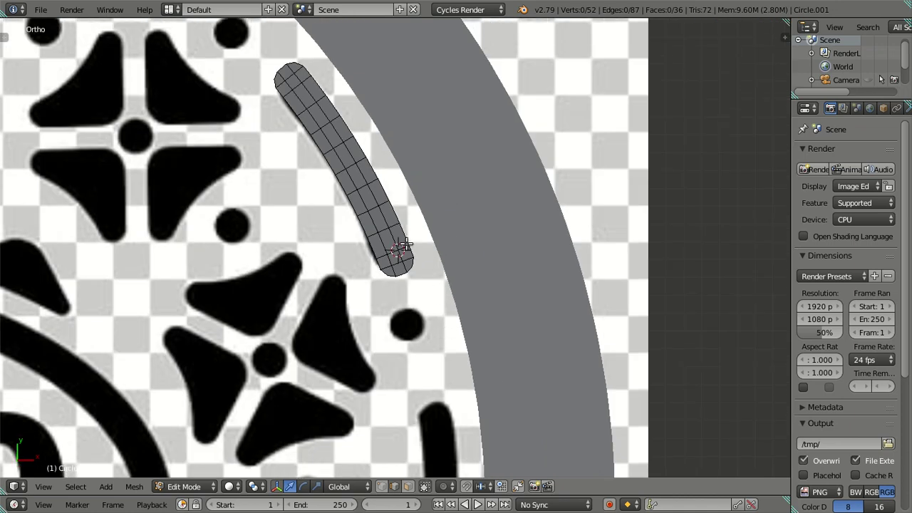
# Step: Turn on see-through shading to view the reference under the strip's lower end
pyautogui.scroll(2, 401, 261)
pyautogui.scroll(2, 401, 315)
pyautogui.scroll(2, 405, 270)
pyautogui.press('z')
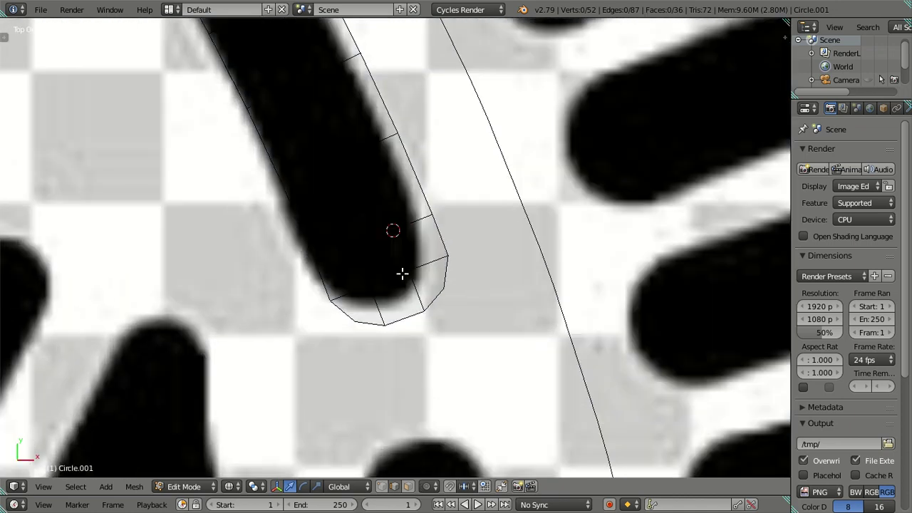
pyautogui.scroll(3, 401, 300)
pyautogui.press('z')
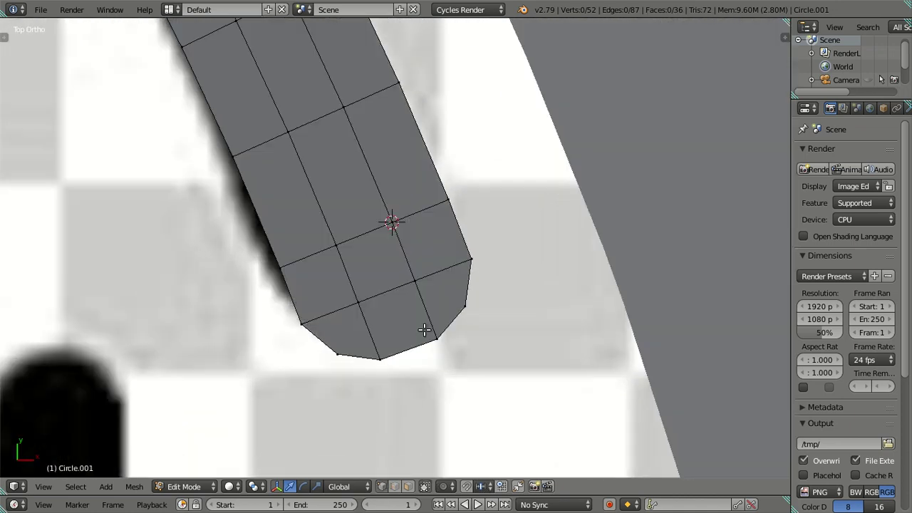
pyautogui.scroll(1, 429, 327)
pyautogui.press('z')
pyautogui.scroll(1, 431, 320)
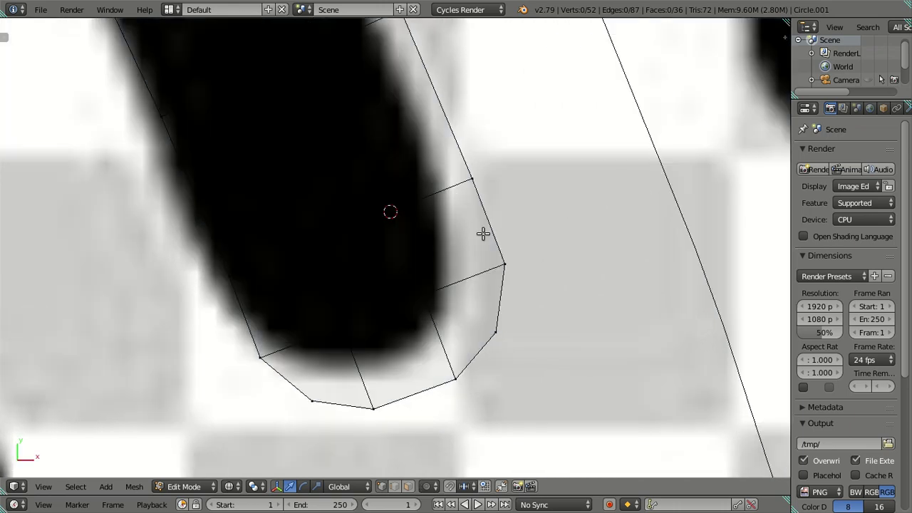
# Step: Cut a loop across the lower tip, merge two vertices at last, and select the tip corners
pyautogui.hotkey('ctrl', 'r')
pyautogui.click(483, 233)
pyautogui.rightClick(482, 232)
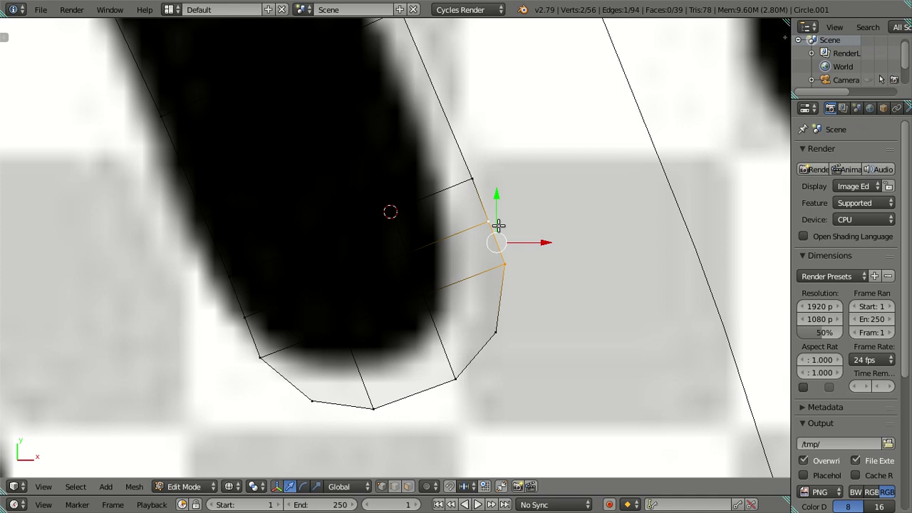
pyautogui.hotkey('alt', 'm')
pyautogui.click(497, 240)
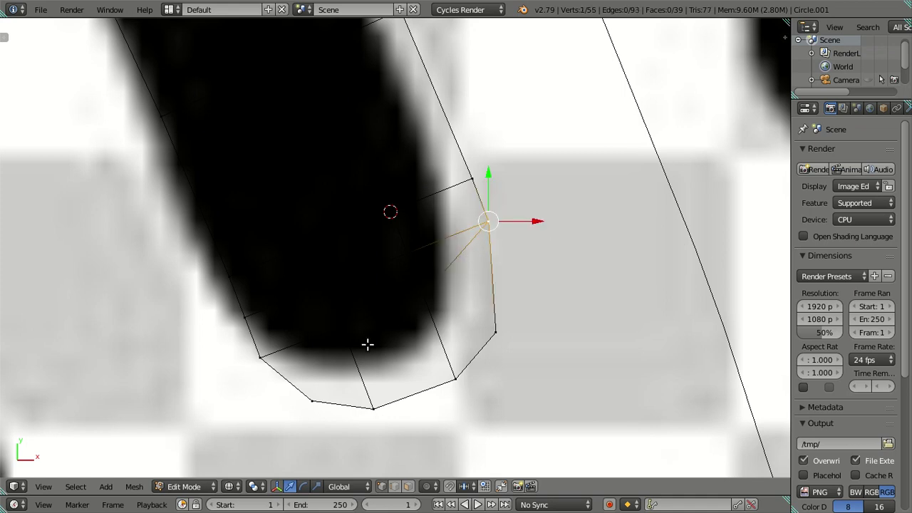
pyautogui.press('g')
pyautogui.click(502, 261)
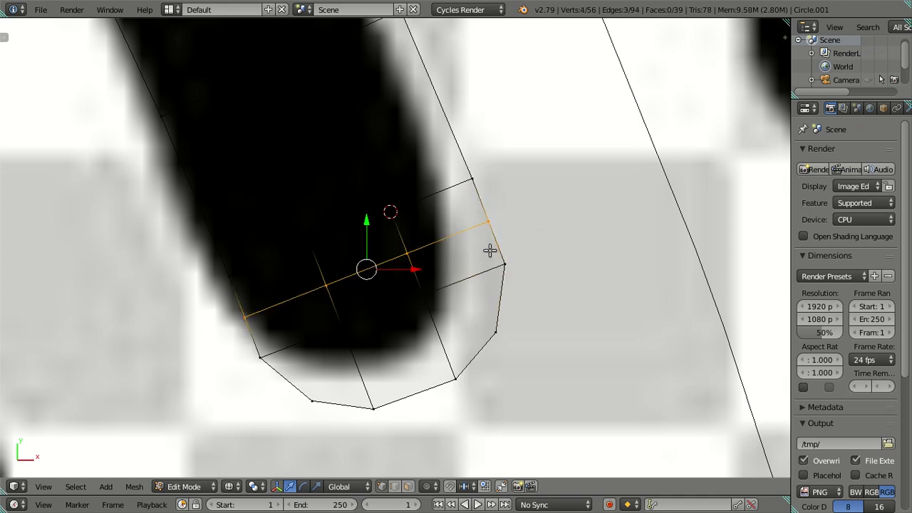
pyautogui.rightClick(500, 256)
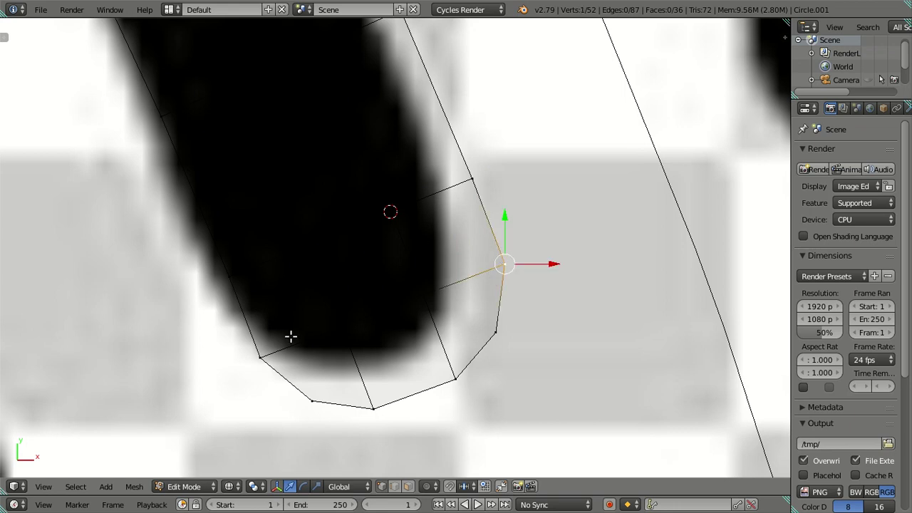
pyautogui.keyDown('shift'); pyautogui.rightClick(251, 354); pyautogui.keyUp('shift')
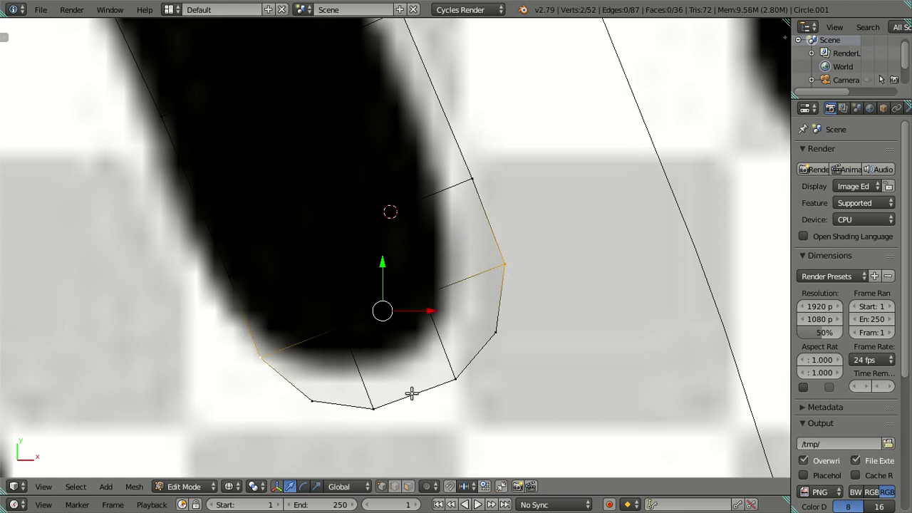
pyautogui.press('g')
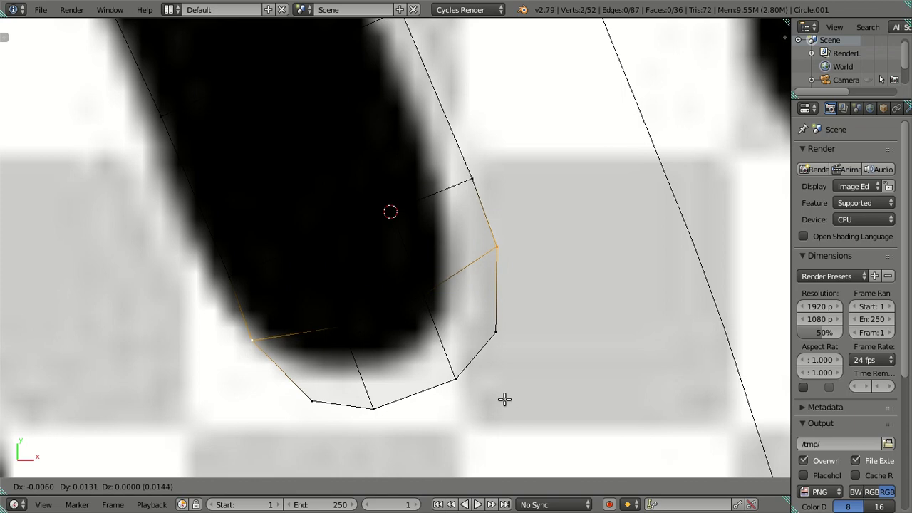
pyautogui.rightClick(503, 393)
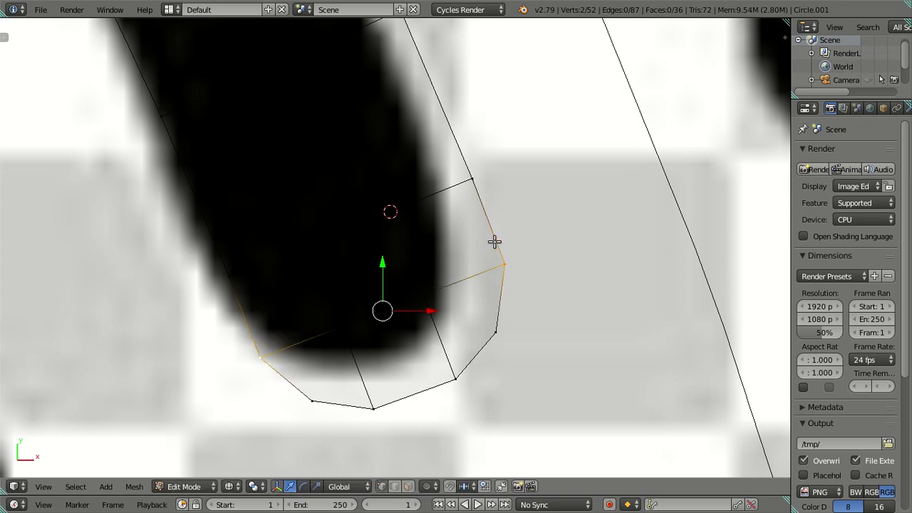
# Step: Add three loops across the lower end and merge the tip's short edge at last
pyautogui.hotkey('ctrl', 'r')
pyautogui.scroll(2, 490, 229)
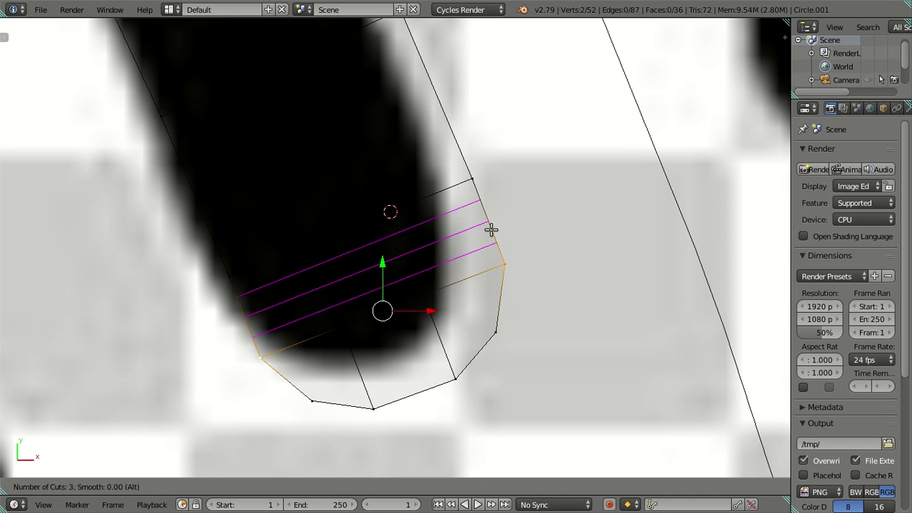
pyautogui.click(490, 229)
pyautogui.rightClick(476, 271)
pyautogui.rightClick(494, 239)
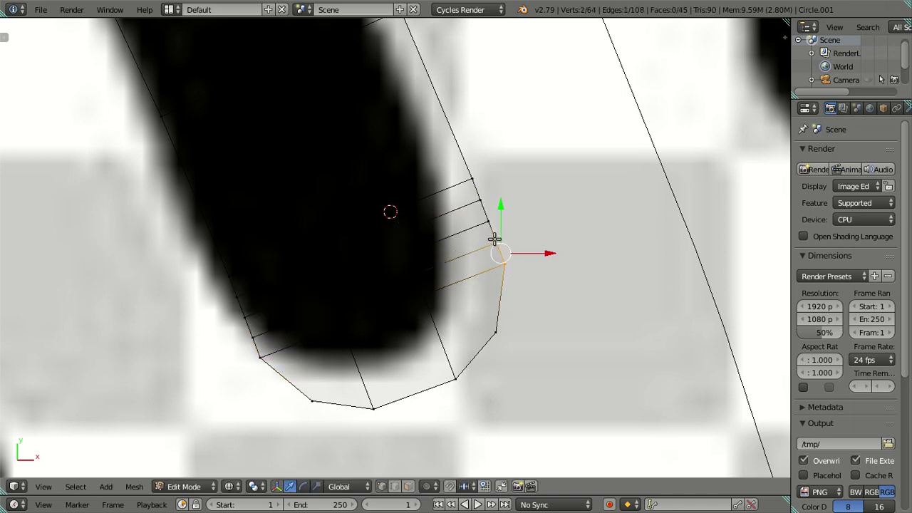
pyautogui.hotkey('alt', 'm')
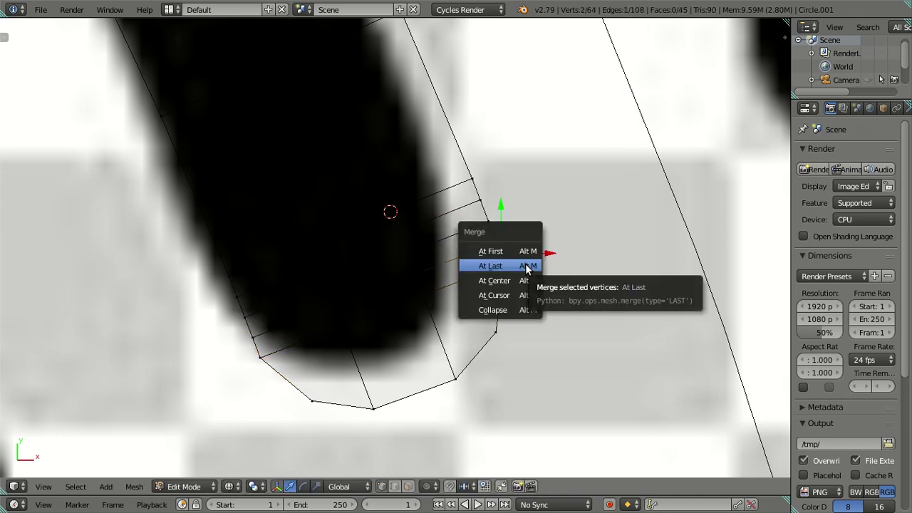
pyautogui.click(527, 266)
# Step: Merge the remaining end-cap vertex pairs at last to round the lower tip
pyautogui.rightClick(485, 235)
pyautogui.rightClick(521, 241)
pyautogui.hotkey('shift', 's')
pyautogui.rightClick(507, 264)
pyautogui.keyDown('shift'); pyautogui.rightClick(500, 247); pyautogui.keyUp('shift')
pyautogui.hotkey('alt', 'm')
pyautogui.click(536, 258)
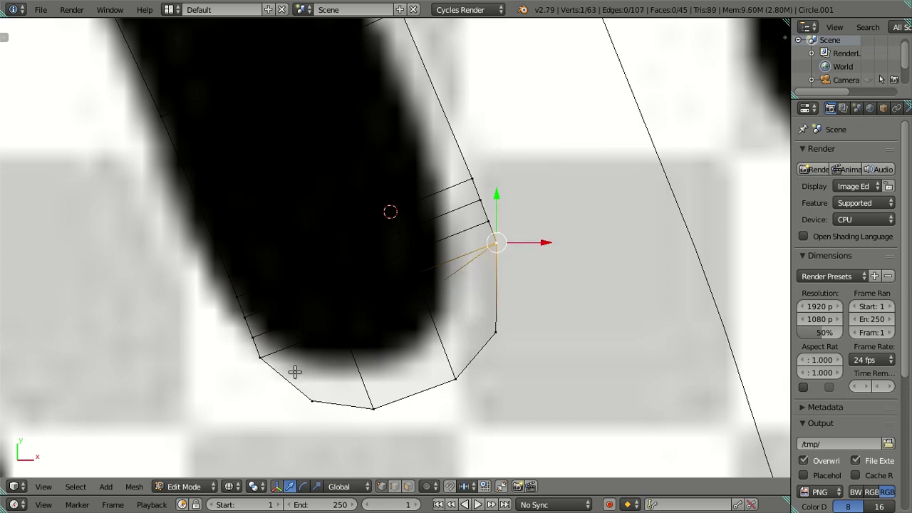
pyautogui.rightClick(250, 356)
pyautogui.hotkey('alt', 'm')
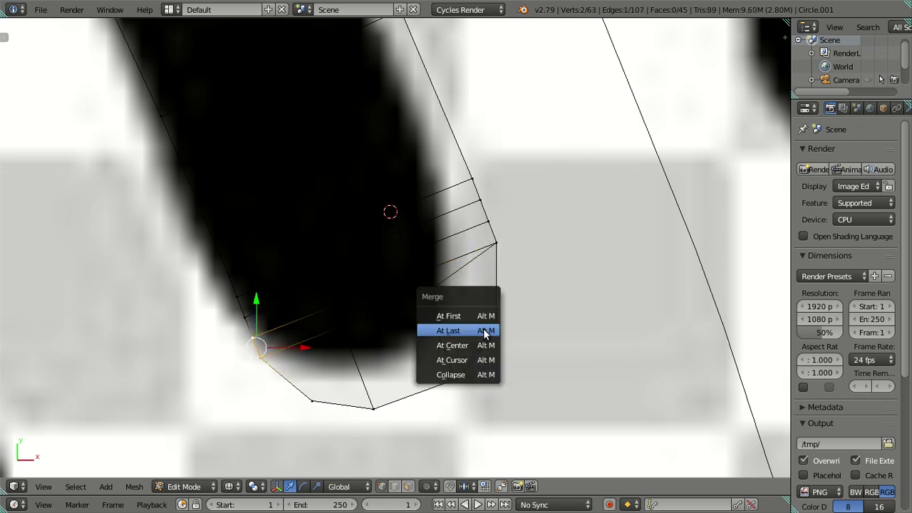
pyautogui.click(456, 380)
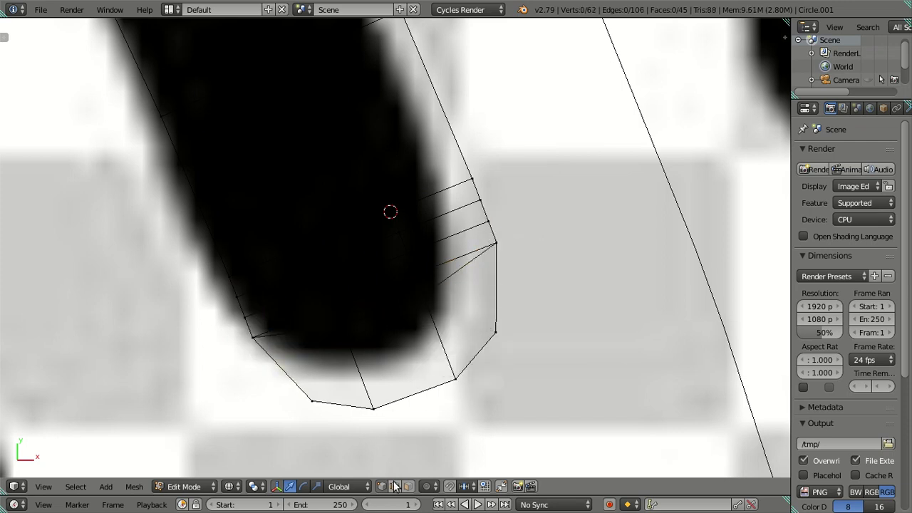
# Step: Select the extra parallel edge loops and dissolve them
pyautogui.keyDown('ctrl'); pyautogui.rightClick(374, 270); pyautogui.keyUp('ctrl')
pyautogui.keyDown('shift'); pyautogui.rightClick(372, 240); pyautogui.keyUp('shift')
pyautogui.press('x')
pyautogui.click(508, 261)
# Step: Try a two-cut loop cut across the upper end cap, then undo it
pyautogui.scroll(-1, 476, 285)
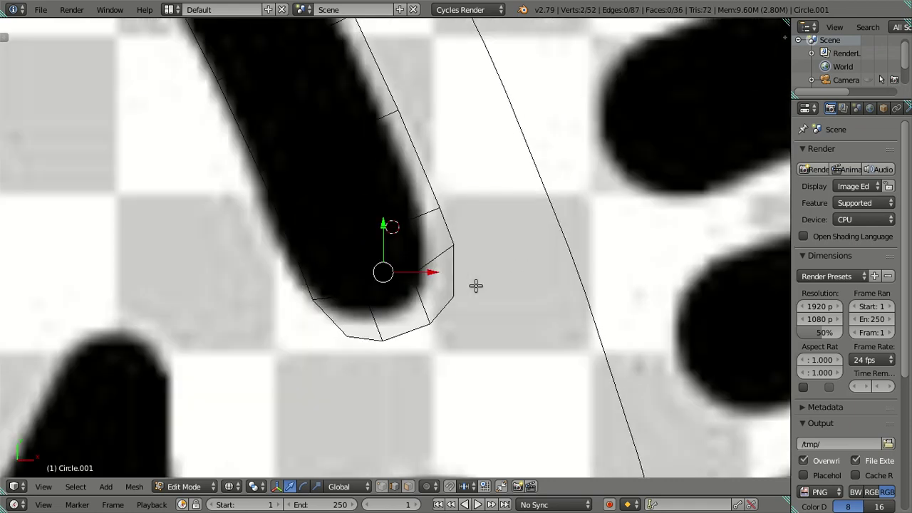
pyautogui.scroll(-1, 476, 285)
pyautogui.scroll(-1, 431, 290)
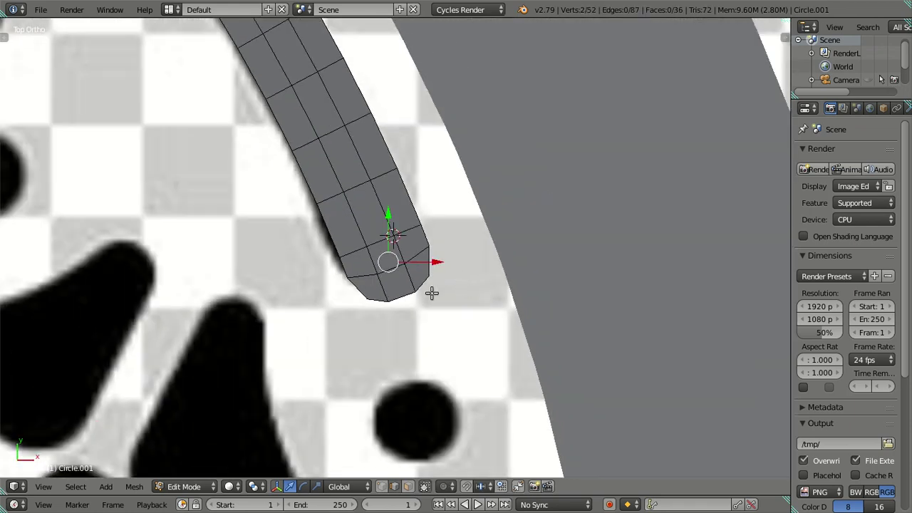
pyautogui.scroll(-2, 425, 278)
pyautogui.scroll(-1, 437, 284)
pyautogui.scroll(-1, 436, 284)
pyautogui.scroll(3, 401, 316)
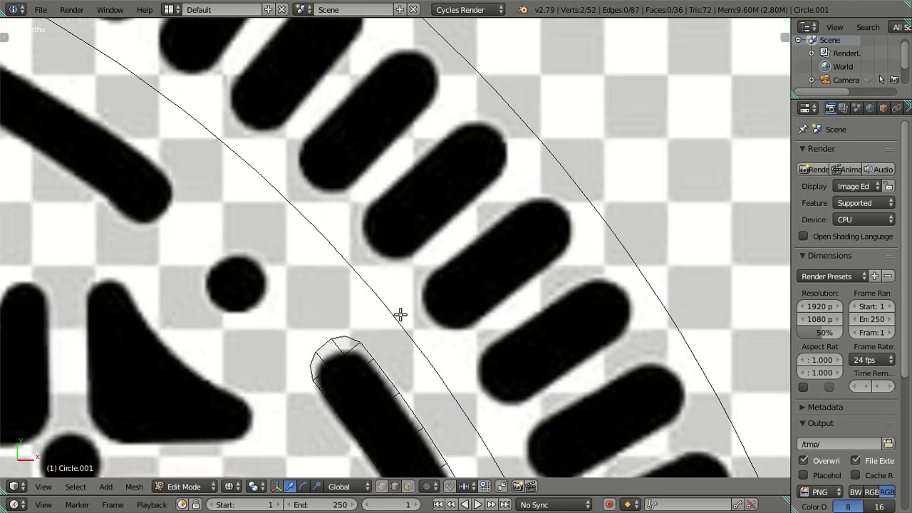
pyautogui.scroll(2, 464, 177)
pyautogui.scroll(2, 439, 261)
pyautogui.hotkey('ctrl', 'r')
pyautogui.scroll(1, 463, 255)
pyautogui.click(464, 254)
pyautogui.rightClick(465, 254)
pyautogui.hotkey('ctrl', 'Tab')
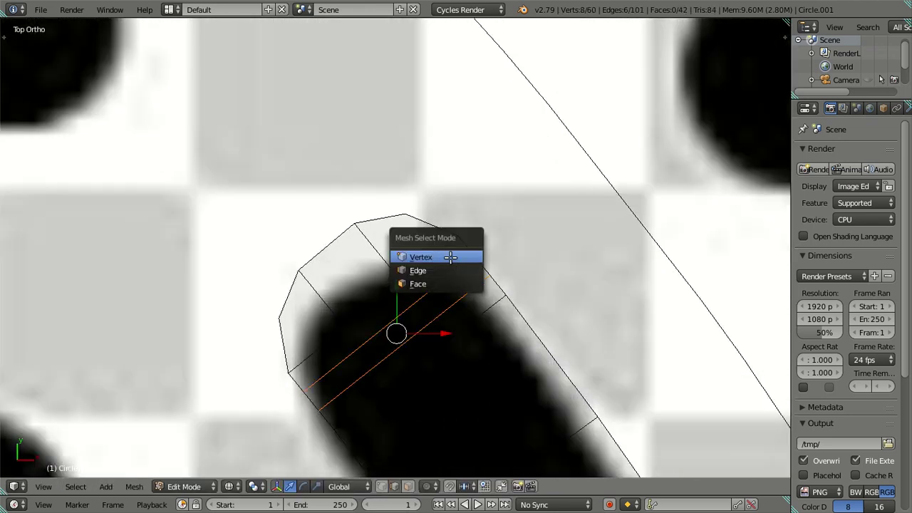
pyautogui.click(452, 269)
pyautogui.hotkey('ctrl', 'z')
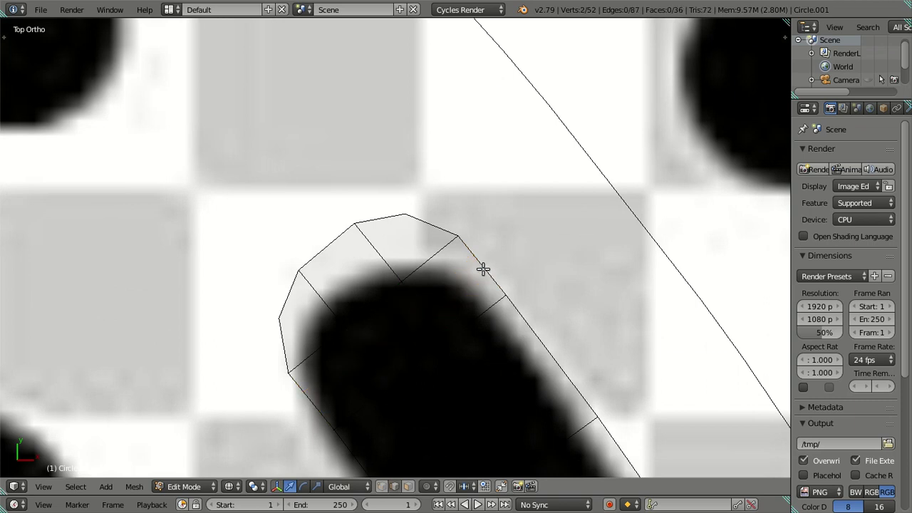
# Step: Cut three loops across the upper cap and merge its vertex pairs at last
pyautogui.hotkey('ctrl', 'r')
pyautogui.scroll(2, 483, 269)
pyautogui.click(482, 268)
pyautogui.rightClick(482, 268)
pyautogui.hotkey('ctrl', 'Tab')
pyautogui.click(470, 266)
pyautogui.rightClick(462, 237)
pyautogui.hotkey('alt', 'm')
pyautogui.click(534, 243)
pyautogui.keyDown('shift'); pyautogui.rightClick(289, 372); pyautogui.keyUp('shift')
pyautogui.hotkey('alt', 'm')
pyautogui.click(333, 385)
# Step: Dissolve the two extra edge loops on the upper cap
pyautogui.press('a')
pyautogui.hotkey('ctrl', 'Tab')
pyautogui.click(415, 341)
pyautogui.keyDown('alt'); pyautogui.rightClick(413, 321); pyautogui.keyUp('alt')
pyautogui.keyDown('alt'); pyautogui.keyDown('shift'); pyautogui.rightClick(460, 329); pyautogui.keyUp('shift'); pyautogui.keyUp('alt')
pyautogui.press('x')
pyautogui.click(518, 318)
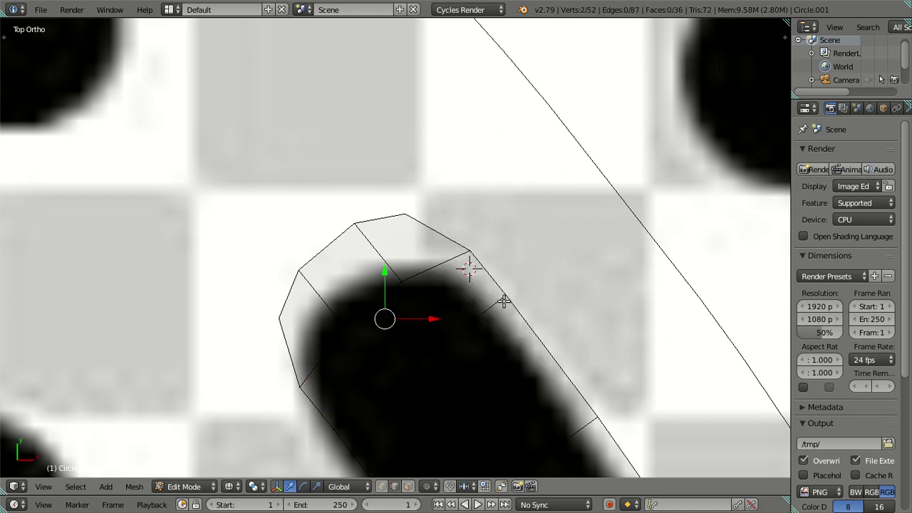
# Step: Select the whole dash, scale it to about 0.93 and move it over the reference
pyautogui.scroll(-5, 503, 300)
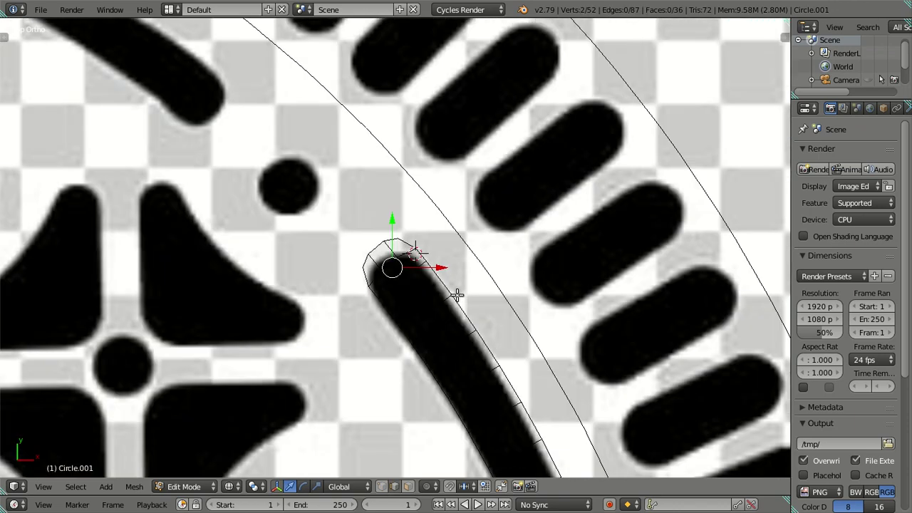
pyautogui.keyDown('shift'); pyautogui.moveTo(456, 297); pyautogui.dragTo(404, 173, button='middle'); pyautogui.keyUp('shift')
pyautogui.scroll(2, 404, 173)
pyautogui.scroll(1, 404, 172)
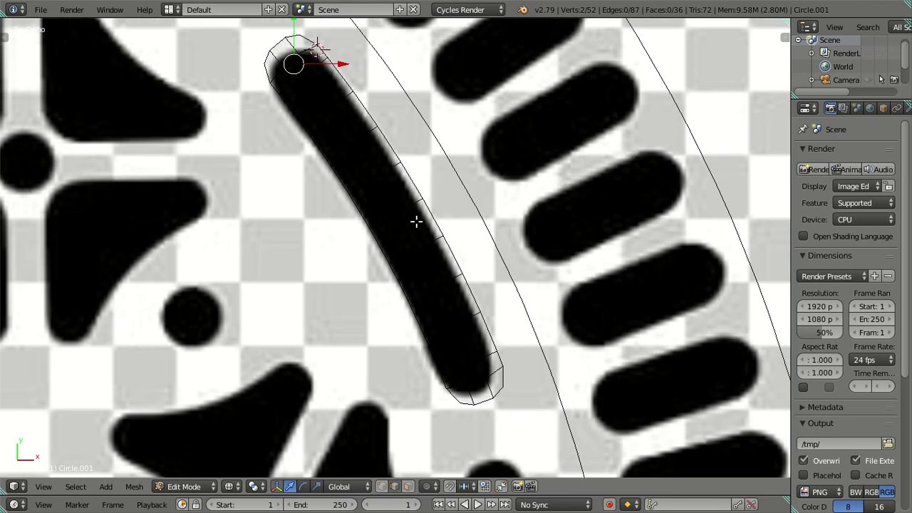
pyautogui.rightClick(419, 205)
pyautogui.press('a')
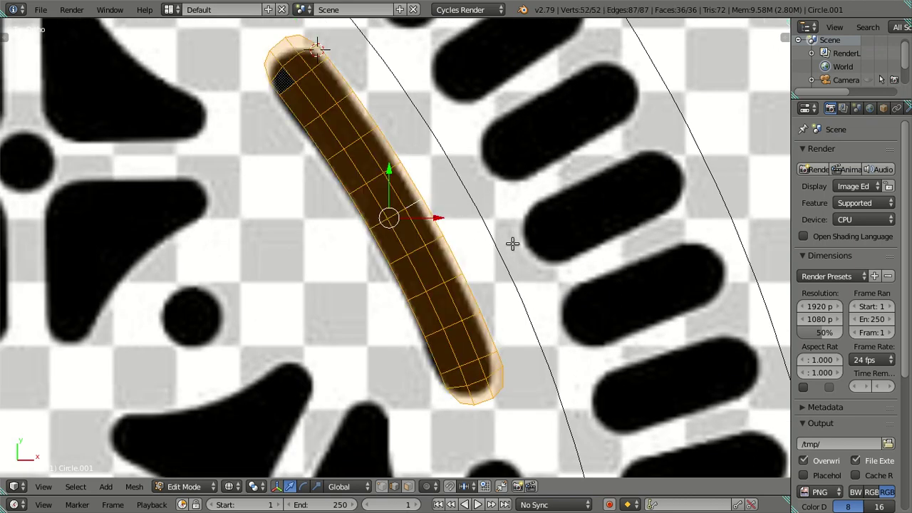
pyautogui.press('s')
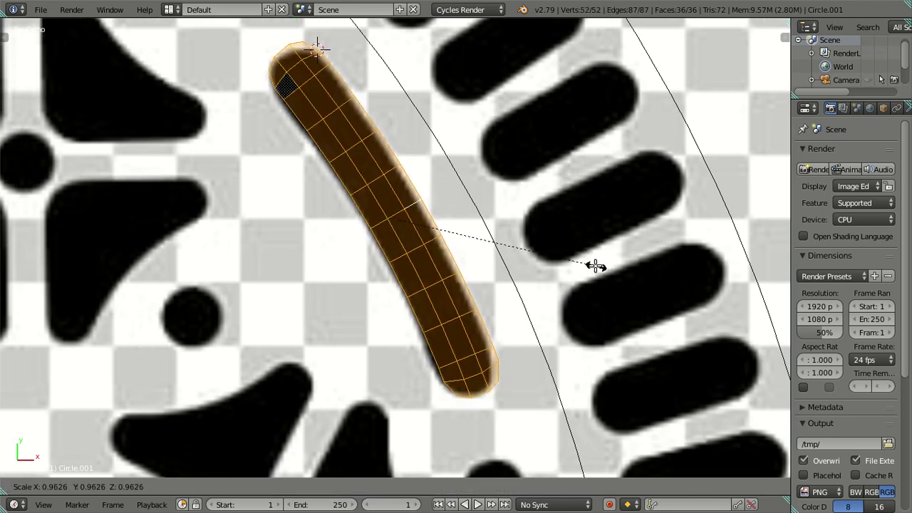
pyautogui.click(588, 264)
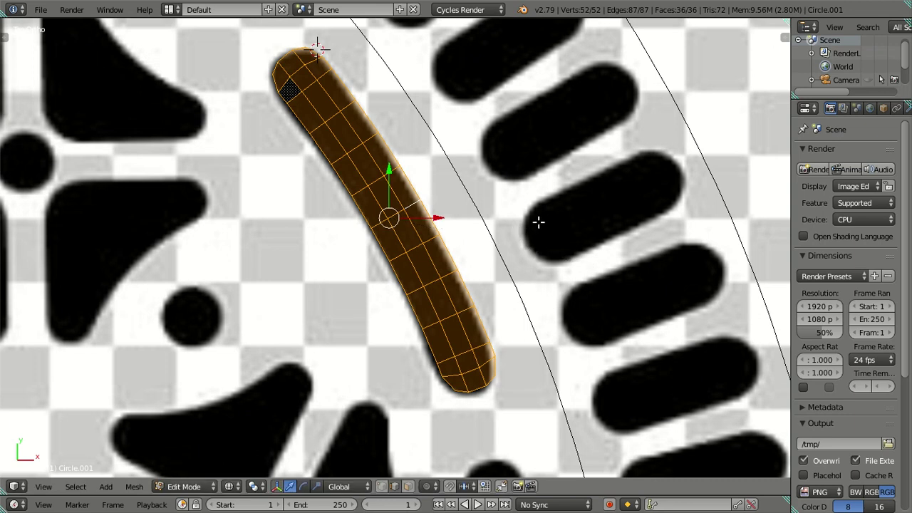
pyautogui.press('g')
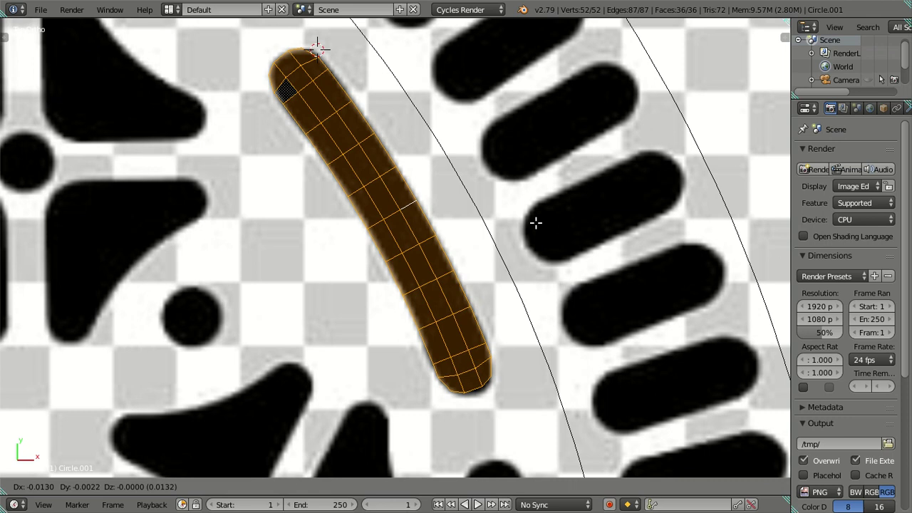
pyautogui.click(536, 223)
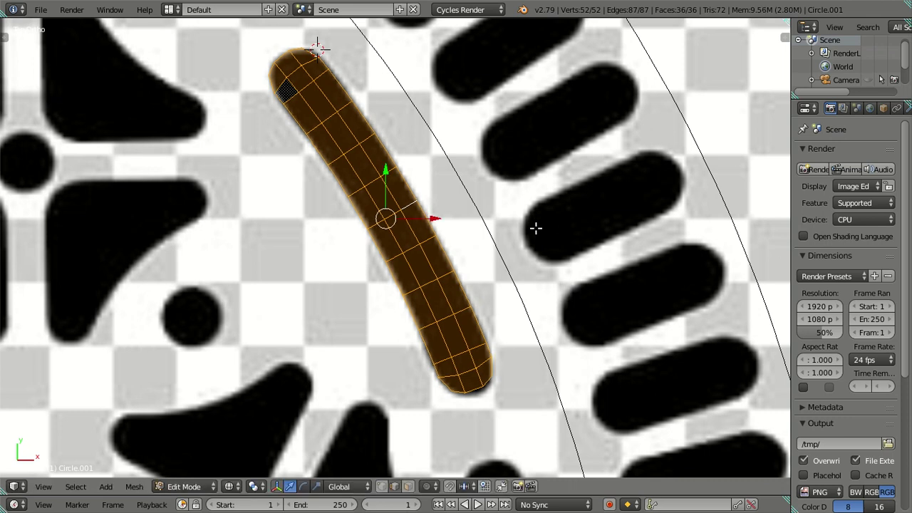
# Step: Enlarge the dash slightly, nudge it into final position, then deselect everything
pyautogui.press('s')
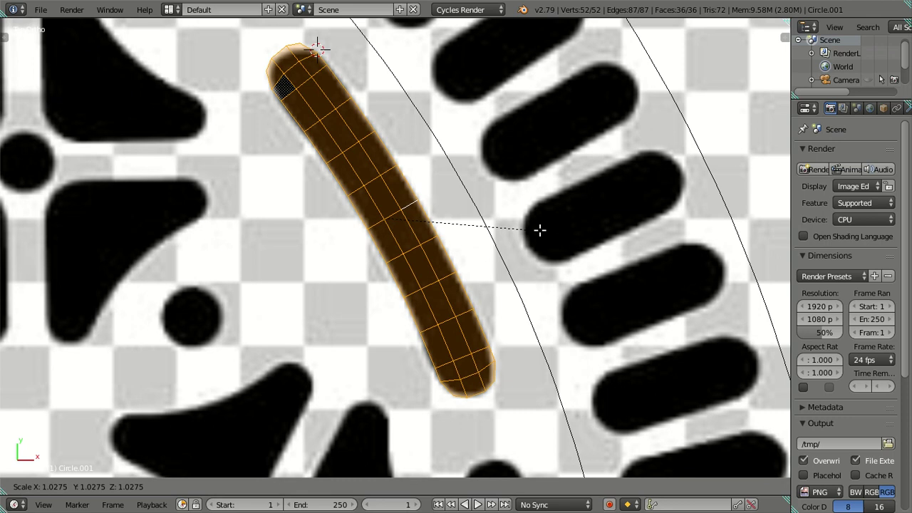
pyautogui.click(540, 229)
pyautogui.press('s')
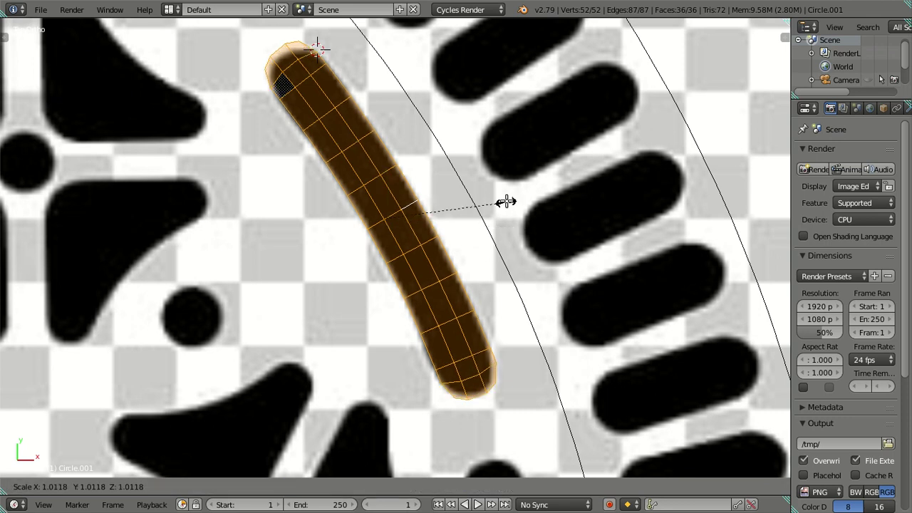
pyautogui.rightClick(505, 200)
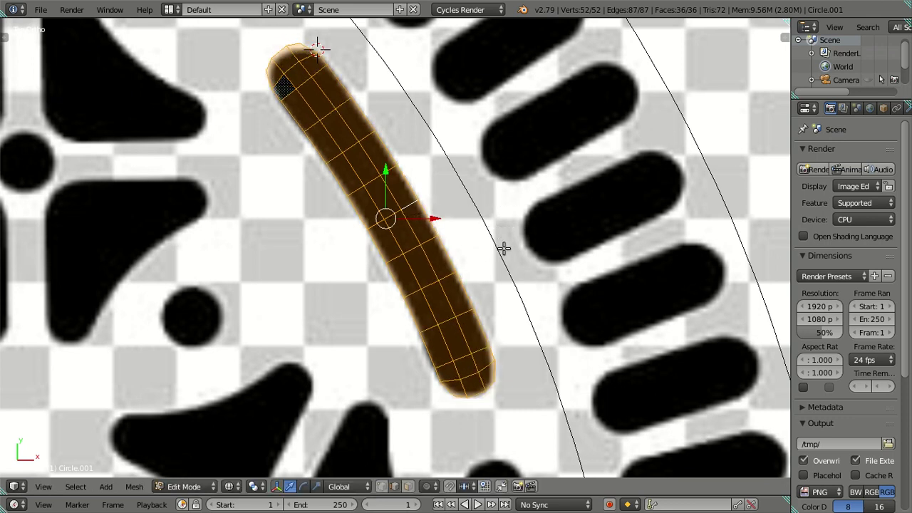
pyautogui.press('g')
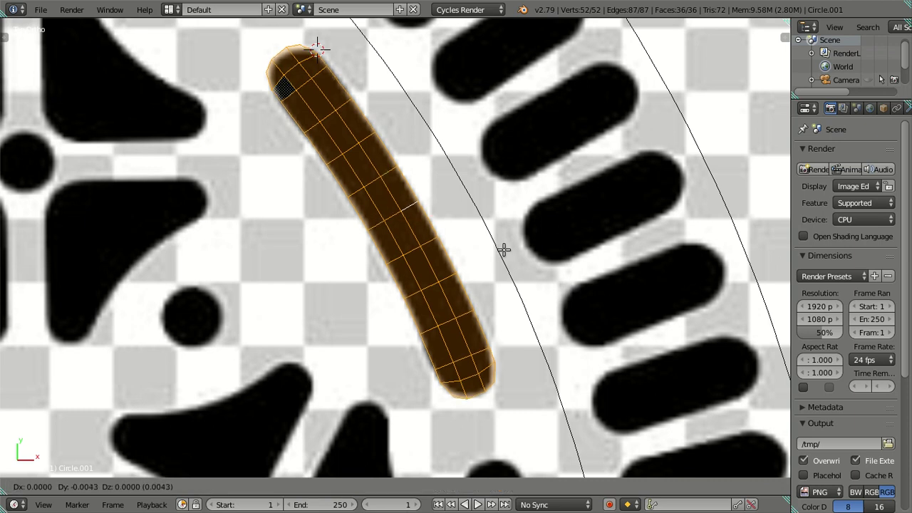
pyautogui.rightClick(503, 250)
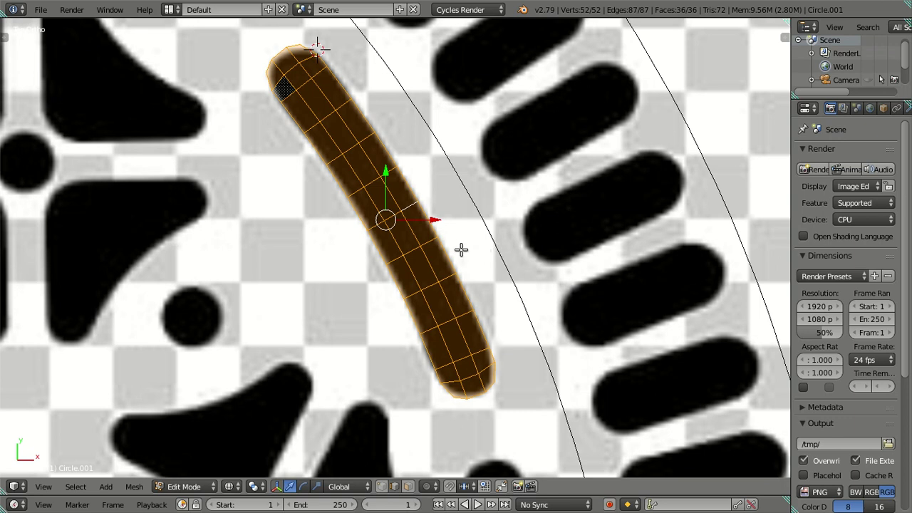
pyautogui.press('a')
pyautogui.scroll(-2, 449, 242)
pyautogui.scroll(-2, 442, 239)
# Step: Copy the dash in place and rotate the copy 180° to the opposite side of the ring
pyautogui.scroll(-1, 441, 240)
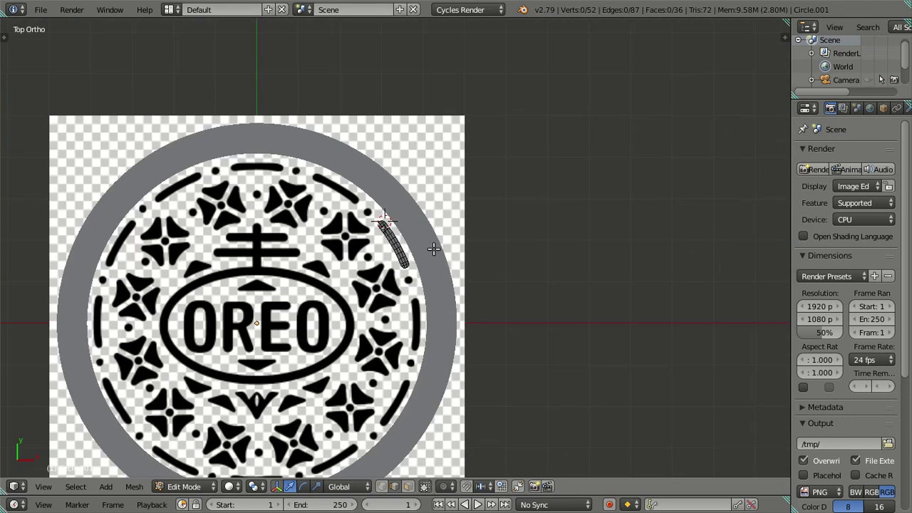
pyautogui.press('Tab')
pyautogui.scroll(2, 430, 252)
pyautogui.scroll(1, 430, 251)
pyautogui.scroll(-3, 430, 251)
pyautogui.scroll(1, 541, 248)
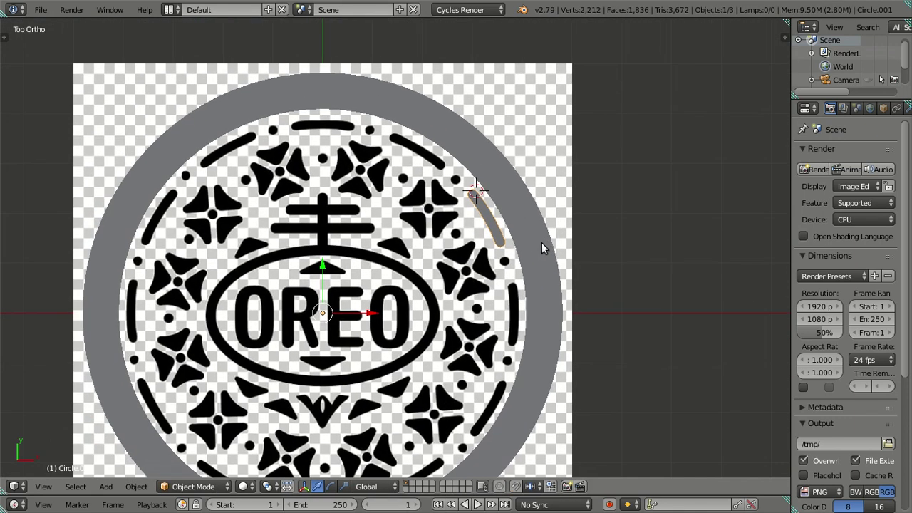
pyautogui.hotkey('shift', 'd')
pyautogui.rightClick(596, 223)
pyautogui.write('r180')
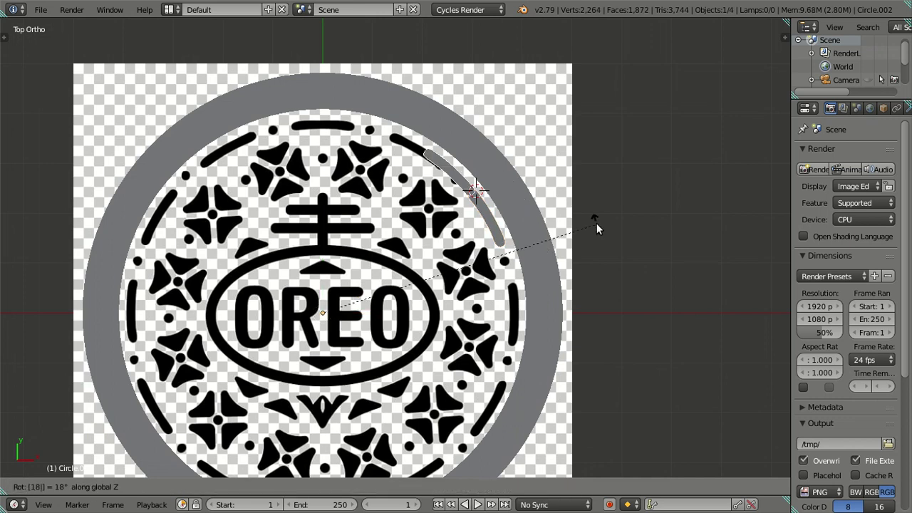
pyautogui.press('Return')
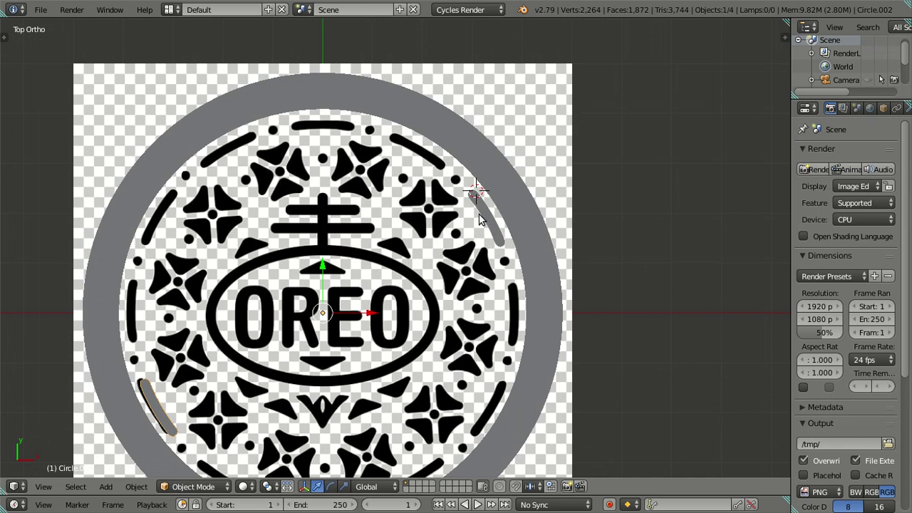
# Step: Select both dashes and make two rotated copies of the pair, each turned 30° about Z
pyautogui.keyDown('shift'); pyautogui.rightClick(480, 218); pyautogui.keyUp('shift')
pyautogui.hotkey('shift', 'd')
pyautogui.rightClick(644, 220)
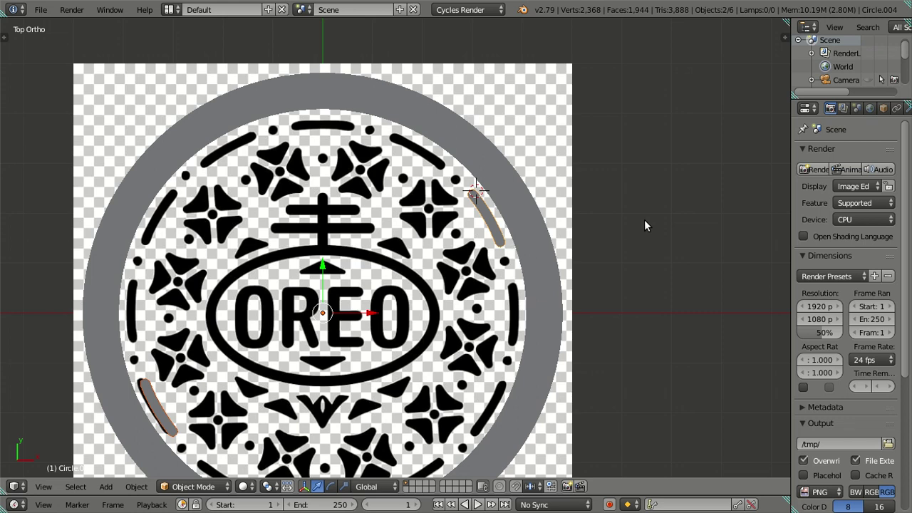
pyautogui.write('rz30')
pyautogui.press('Return')
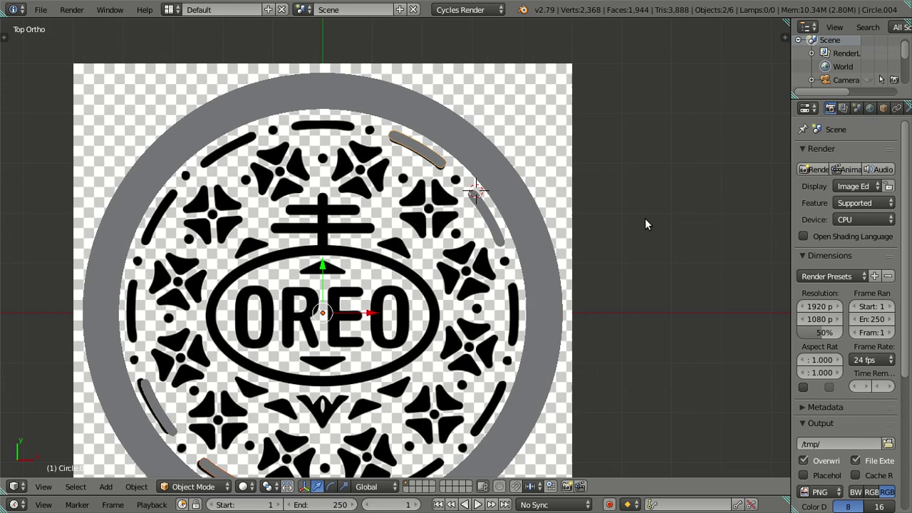
pyautogui.hotkey('shift', 'd')
pyautogui.rightClick(644, 224)
pyautogui.write('rz30')
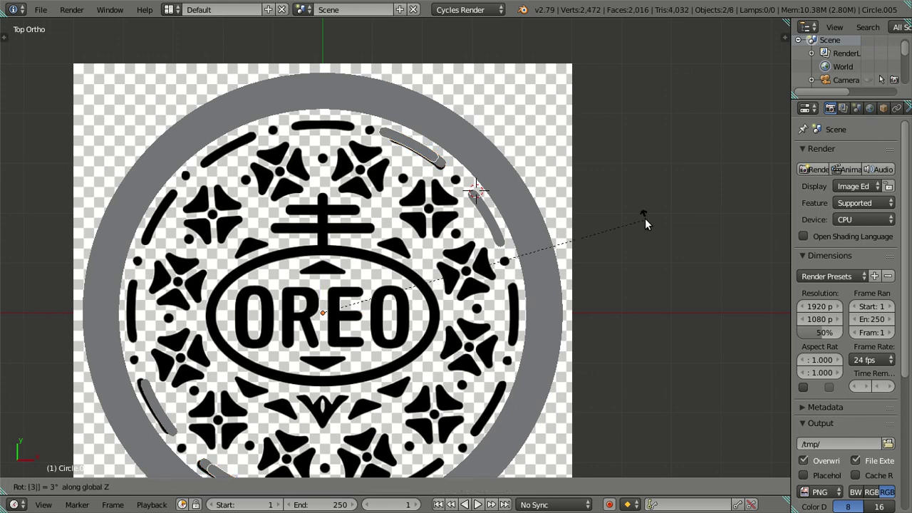
pyautogui.press('Return')
pyautogui.write('30')
pyautogui.press('Return')
# Step: Add two more copies of the dash pair, each rotated a further 30°
pyautogui.hotkey('shift', 'd')
pyautogui.write('r30')
pyautogui.press('Return')
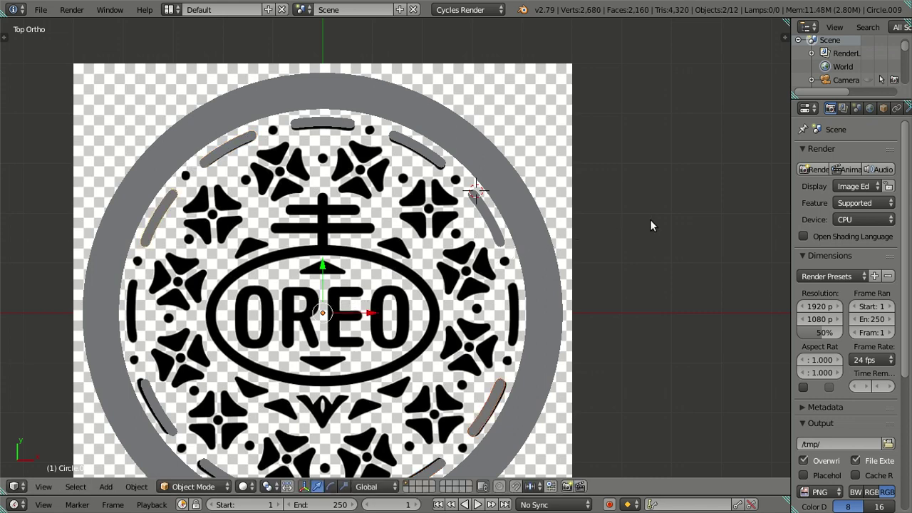
pyautogui.hotkey('shift', 'd')
pyautogui.write('r30')
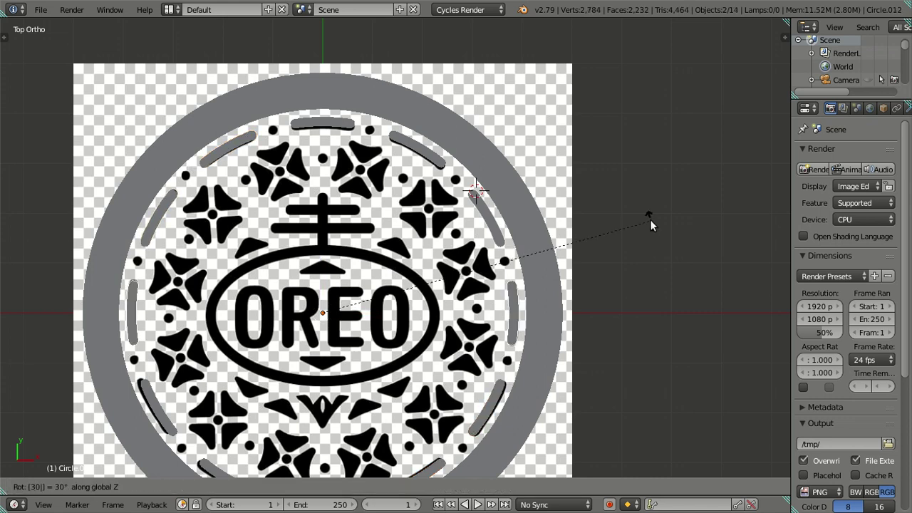
pyautogui.press('Return')
# Step: Select all twelve dashes around the ring and join them into one object with Ctrl+J
pyautogui.rightClick(481, 221)
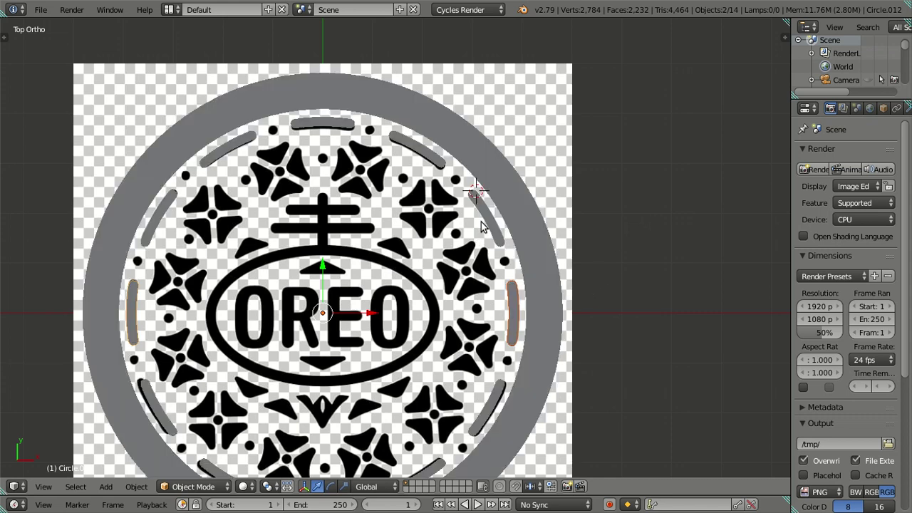
pyautogui.keyDown('shift'); pyautogui.rightClick(396, 154); pyautogui.keyUp('shift')
pyautogui.keyDown('shift'); pyautogui.rightClick(286, 140); pyautogui.keyUp('shift')
pyautogui.keyDown('shift'); pyautogui.rightClick(214, 166); pyautogui.keyUp('shift')
pyautogui.keyDown('shift'); pyautogui.rightClick(166, 408); pyautogui.keyUp('shift')
pyautogui.keyDown('shift'); pyautogui.rightClick(140, 316); pyautogui.keyUp('shift')
pyautogui.scroll(-2, 140, 314)
pyautogui.keyDown('shift'); pyautogui.rightClick(276, 408); pyautogui.keyUp('shift')
pyautogui.keyDown('shift'); pyautogui.rightClick(344, 424); pyautogui.keyUp('shift')
pyautogui.keyDown('shift'); pyautogui.rightClick(410, 406); pyautogui.keyUp('shift')
pyautogui.keyDown('shift'); pyautogui.rightClick(458, 354); pyautogui.keyUp('shift')
pyautogui.keyDown('shift'); pyautogui.rightClick(474, 294); pyautogui.keyUp('shift')
pyautogui.hotkey('ctrl', 'j')
# Step: Check the joined dash ring against the reference in wireframe, then return to solid shading in Object Mode
pyautogui.press('a')
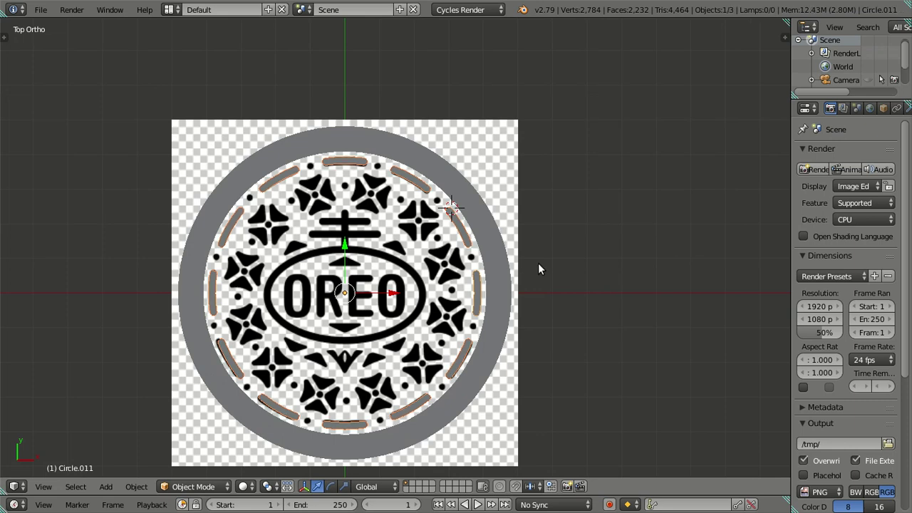
pyautogui.scroll(3, 537, 263)
pyautogui.scroll(2, 537, 263)
pyautogui.press('z')
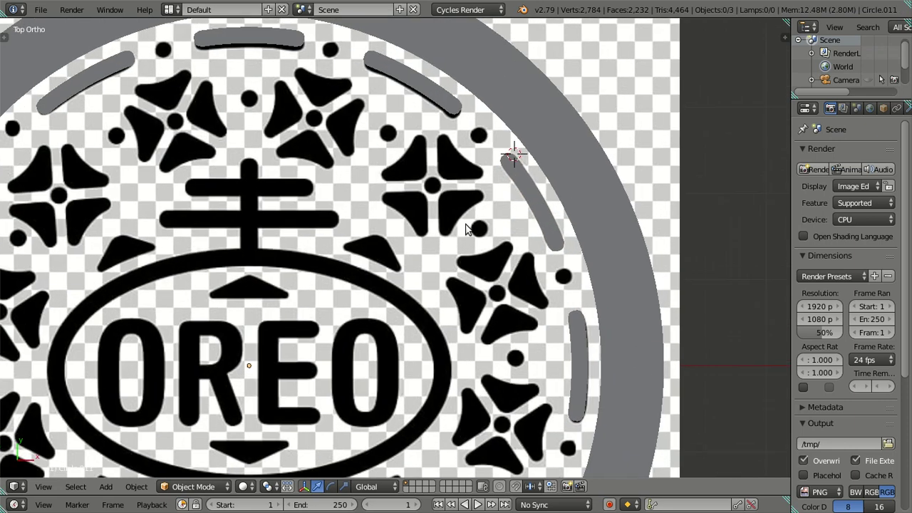
pyautogui.scroll(2, 396, 271)
pyautogui.scroll(4, 397, 270)
pyautogui.press('Tab')
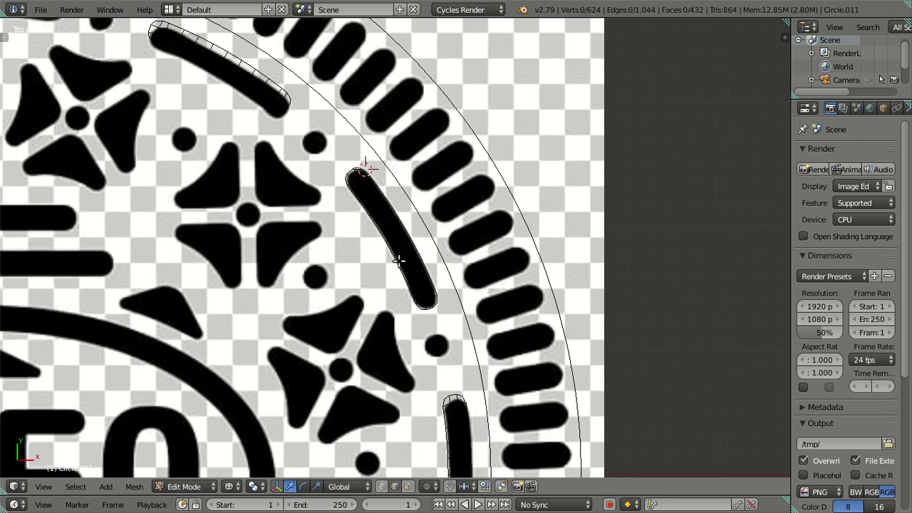
pyautogui.scroll(3, 399, 267)
pyautogui.press('z')
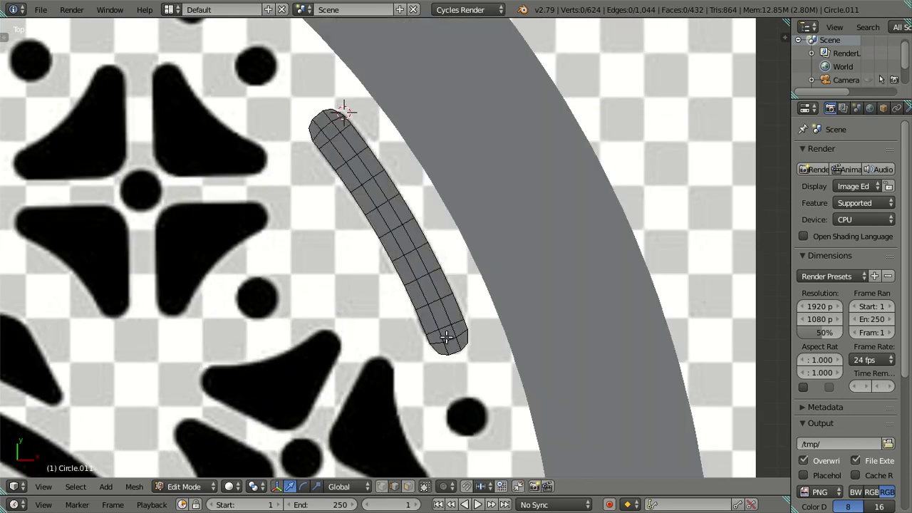
pyautogui.scroll(-5, 446, 336)
pyautogui.scroll(-4, 446, 335)
pyautogui.press('z')
pyautogui.scroll(2, 446, 335)
pyautogui.scroll(-1, 446, 333)
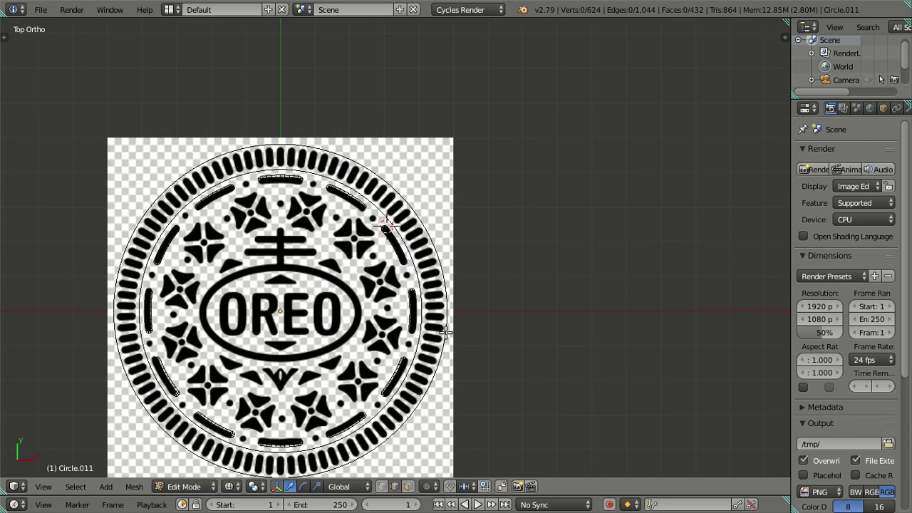
pyautogui.press('z')
pyautogui.press('Tab')
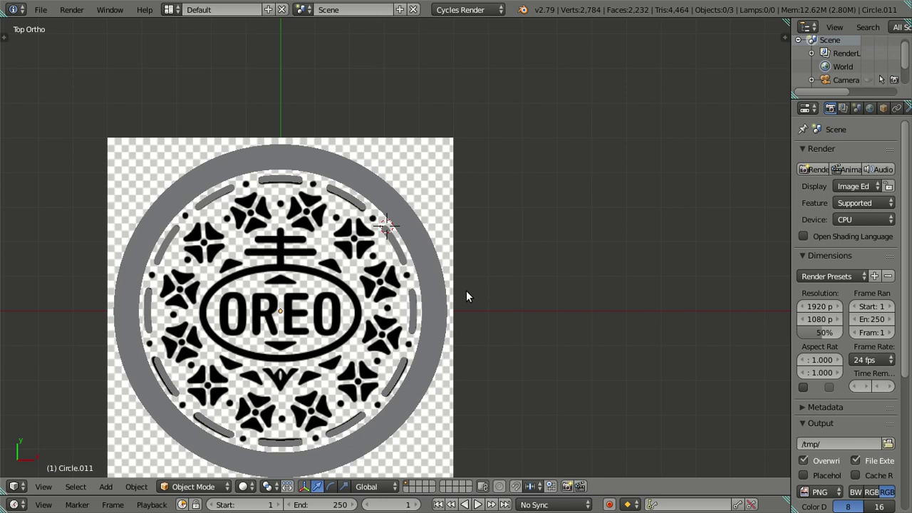
pyautogui.hotkey('shift', 's')
# Step: Add a circle mesh with 8 vertices at the 3D cursor on the selected dash
pyautogui.click(441, 293)
pyautogui.hotkey('shift', 'a')
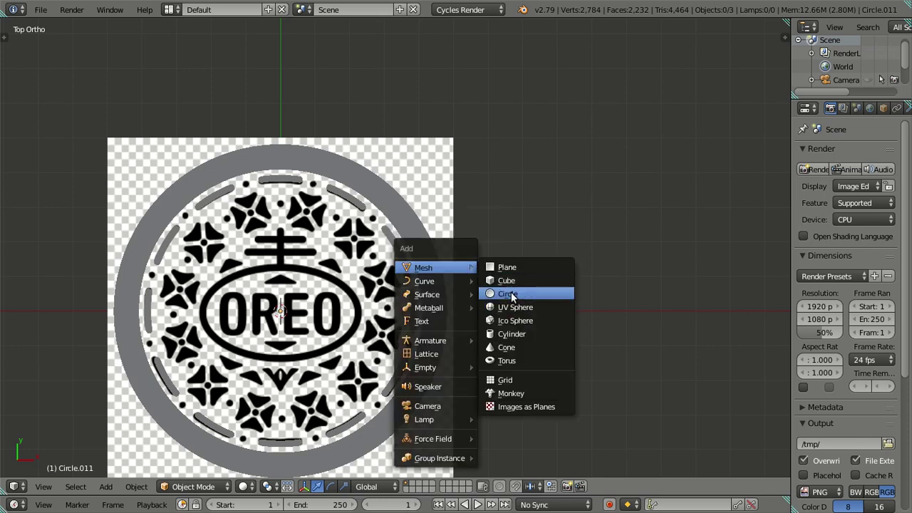
pyautogui.click(504, 294)
pyautogui.press('t')
pyautogui.click(62, 374)
pyautogui.write('180')
pyautogui.press('BackSpace')
pyautogui.press('BackSpace')
pyautogui.press('BackSpace')
pyautogui.write('8')
pyautogui.press('Return')
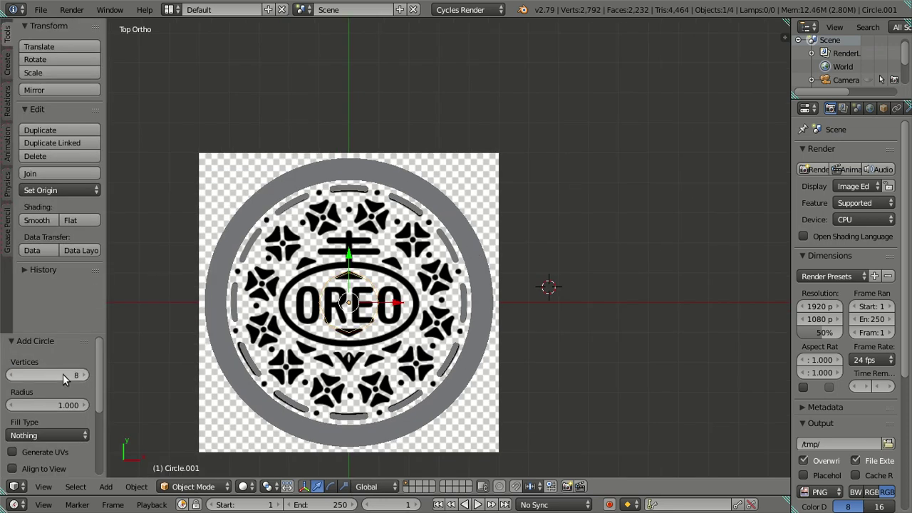
pyautogui.press('t')
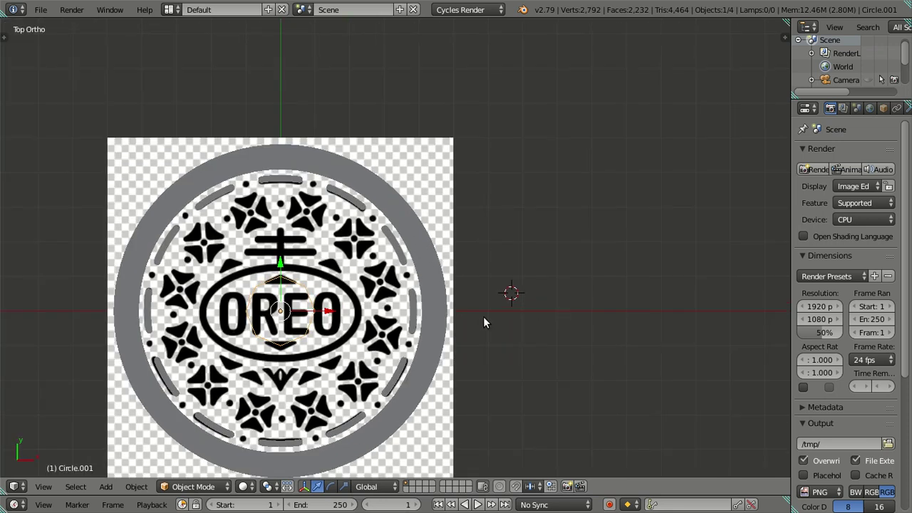
# Step: In Edit Mode, scale the circle down to half size twice
pyautogui.scroll(2, 470, 317)
pyautogui.scroll(1, 563, 263)
pyautogui.scroll(1, 563, 263)
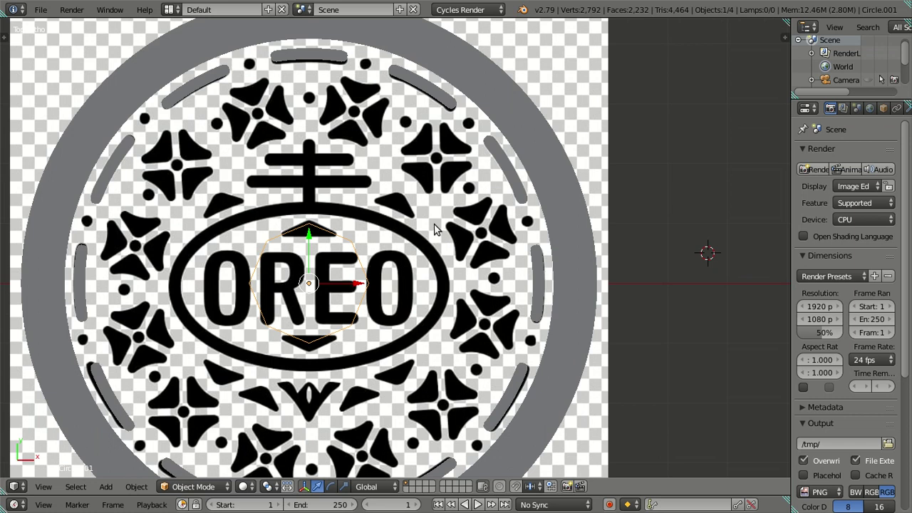
pyautogui.press('Tab')
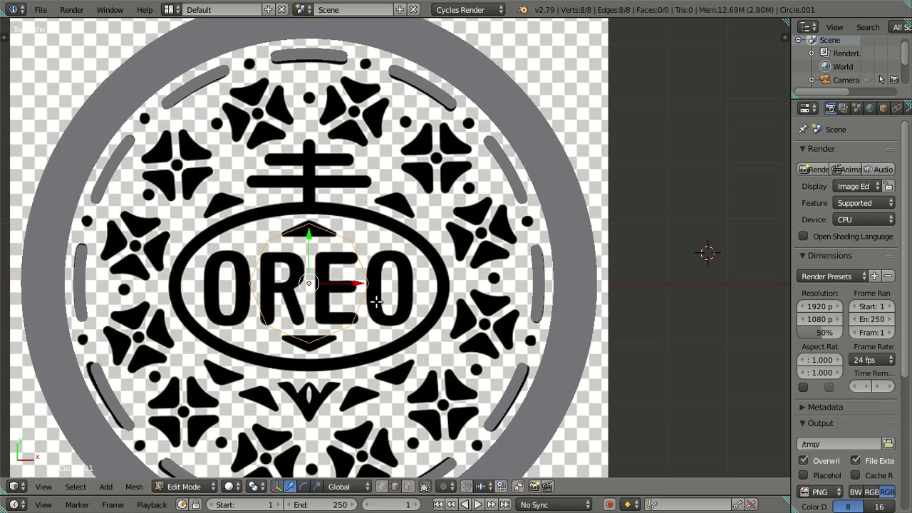
pyautogui.write('s.5')
pyautogui.press('Return')
pyautogui.scroll(1, 413, 296)
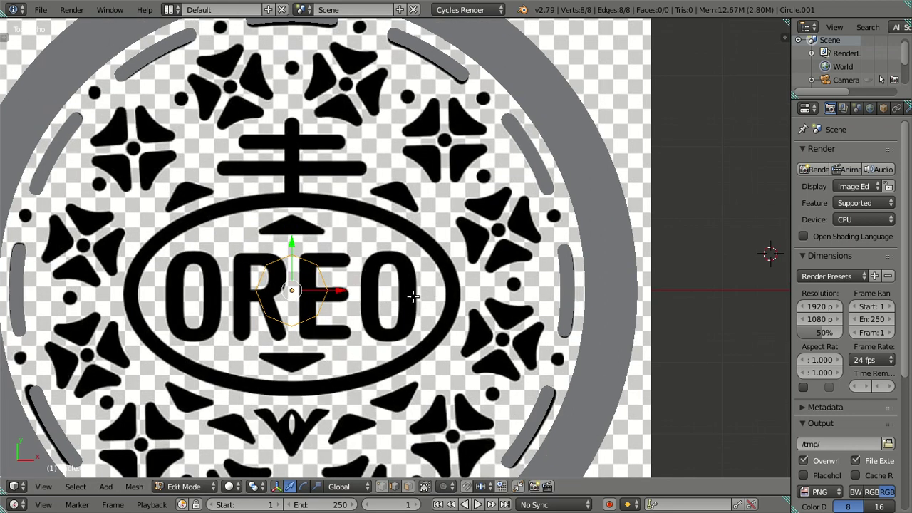
pyautogui.write('s.5')
pyautogui.press('Return')
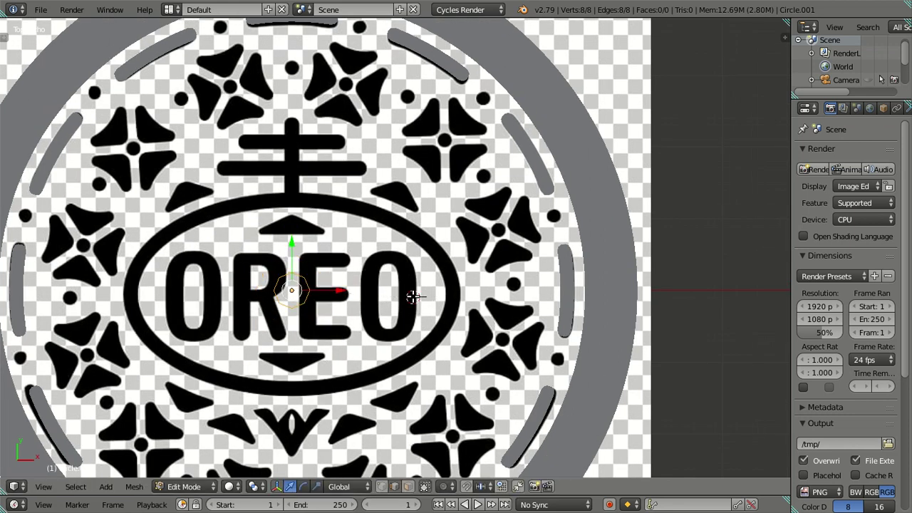
# Step: Move and resize the circle so it sits over the small black dot
pyautogui.press('g')
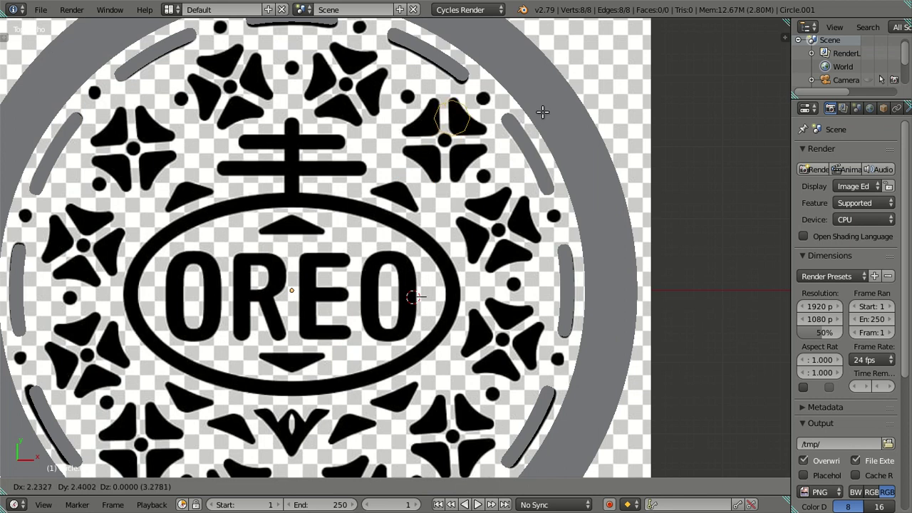
pyautogui.click(565, 95)
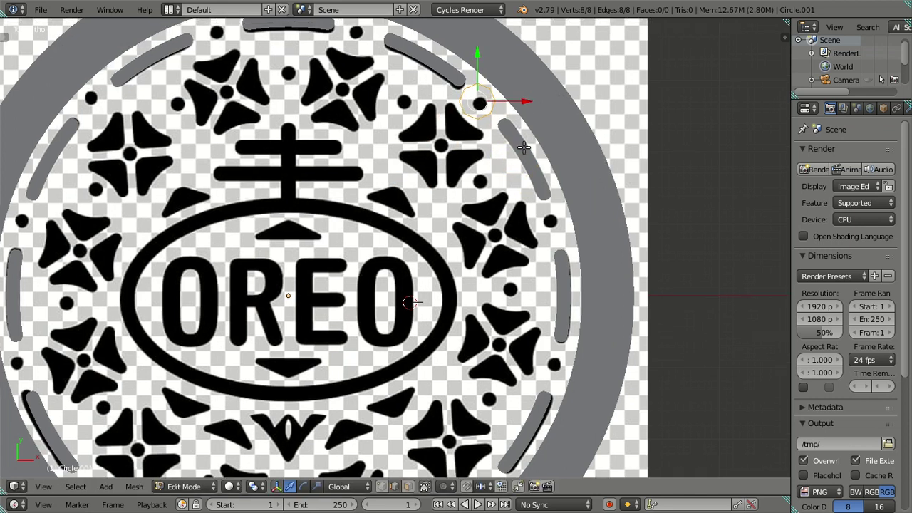
pyautogui.scroll(3, 464, 255)
pyautogui.scroll(2, 492, 245)
pyautogui.scroll(2, 492, 246)
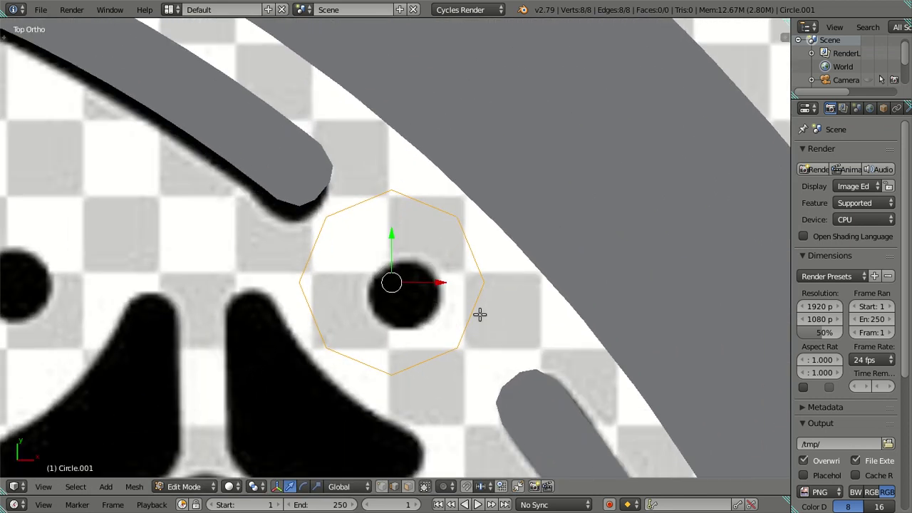
pyautogui.press('s')
pyautogui.click(433, 296)
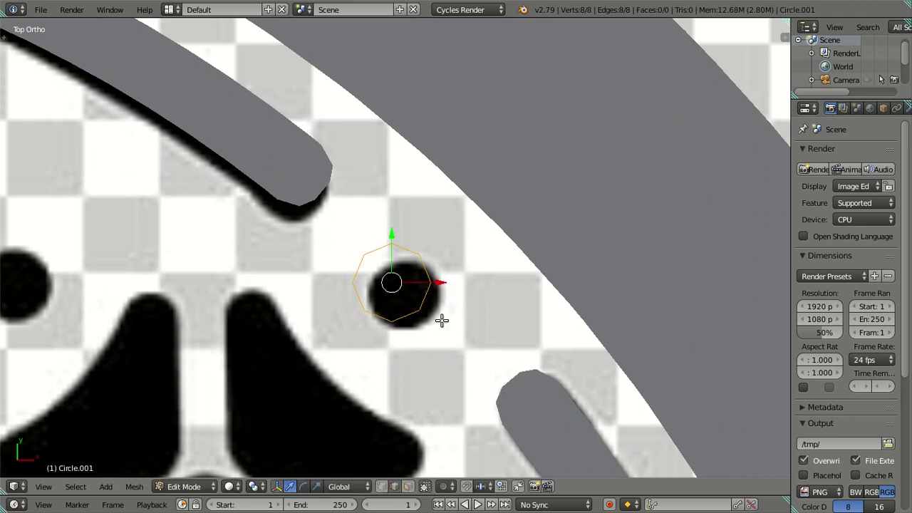
pyautogui.press('g')
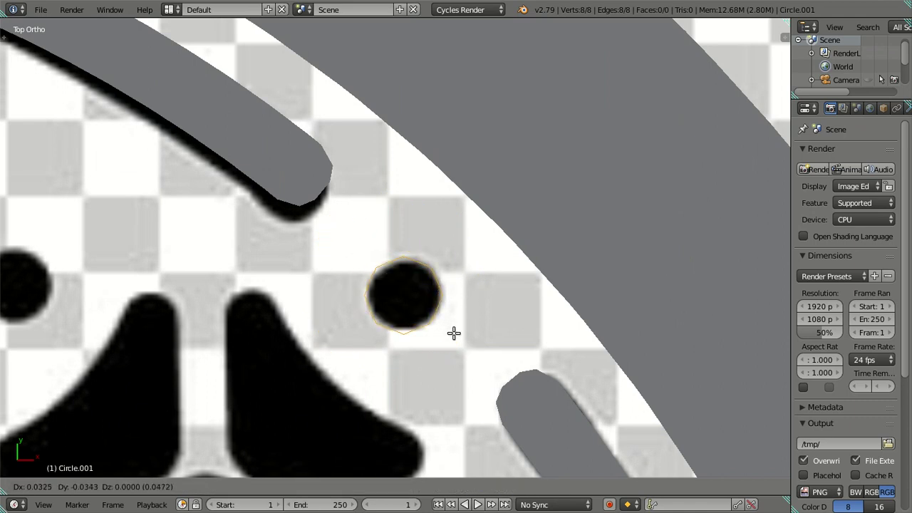
pyautogui.click(454, 332)
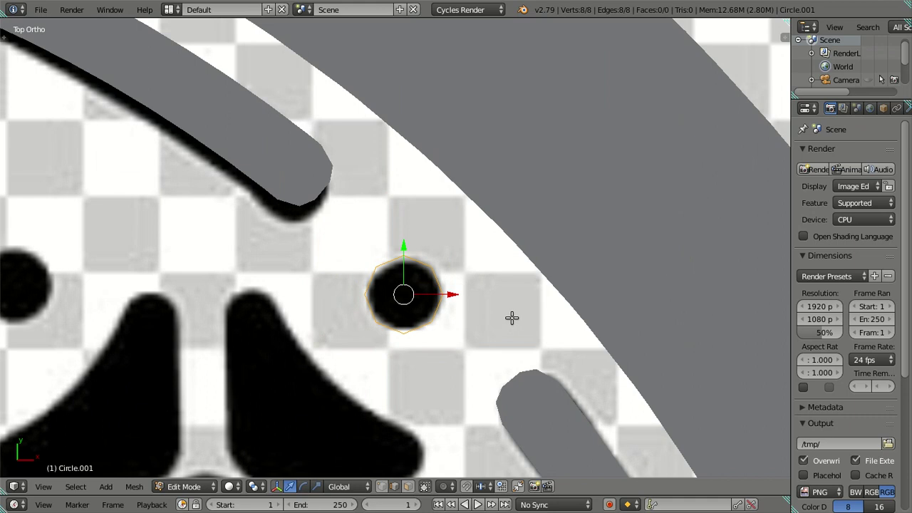
# Step: Extrude the circle's edge, scale it inward, fill the centre with a face, and exit Edit Mode
pyautogui.press('e')
pyautogui.press('s')
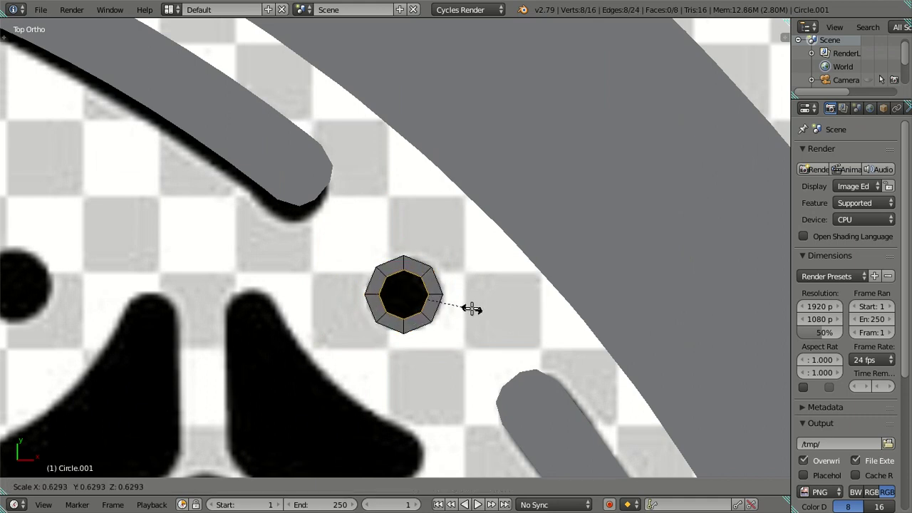
pyautogui.click(472, 309)
pyautogui.press('f')
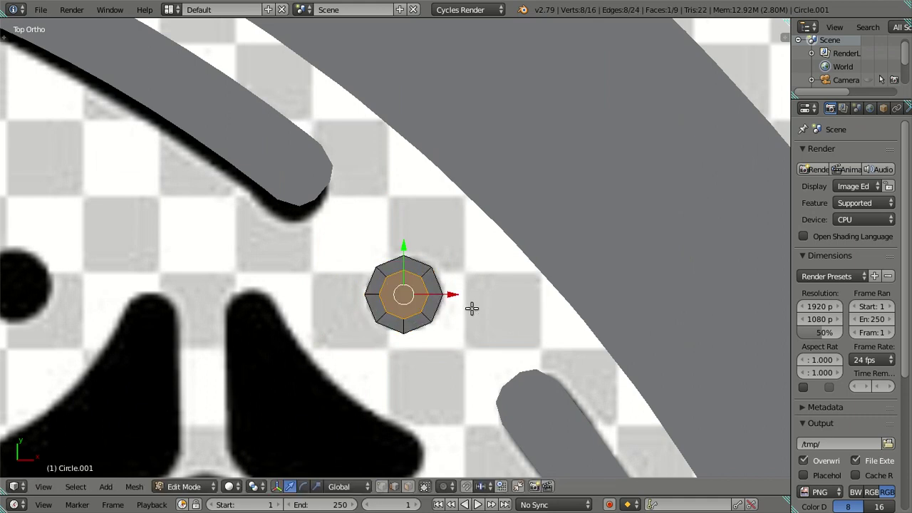
pyautogui.press('a')
pyautogui.press('z')
pyautogui.scroll(-6, 427, 306)
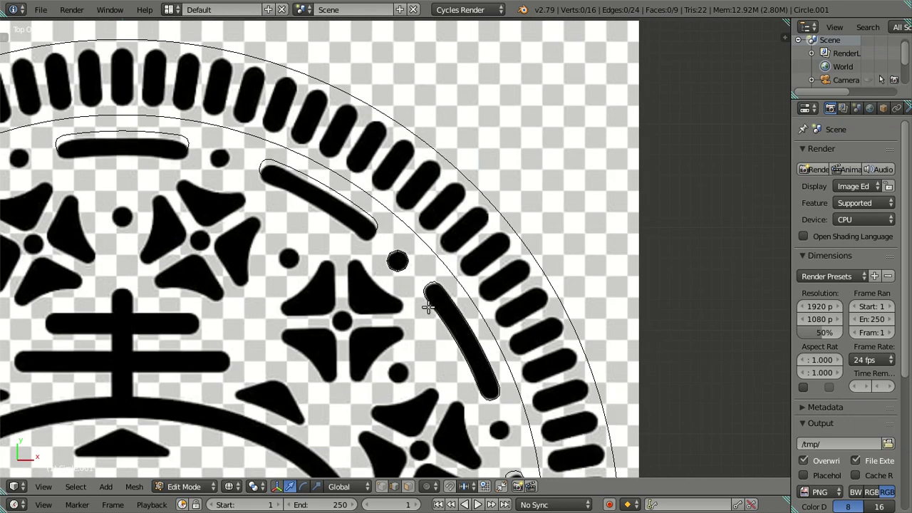
pyautogui.press('Tab')
pyautogui.scroll(-2, 417, 280)
pyautogui.scroll(2, 419, 280)
# Step: Duplicate the dot and rotate the copy 180° about Z to the opposite dark dot
pyautogui.press('z')
pyautogui.scroll(-2, 417, 280)
pyautogui.scroll(2, 417, 279)
pyautogui.scroll(-3, 417, 280)
pyautogui.moveTo(427, 330)
pyautogui.keyDown('shift'); pyautogui.mouseDown(button='middle')
pyautogui.moveTo(550, 173)
pyautogui.moveTo(544, 188)
pyautogui.mouseUp(button='middle'); pyautogui.keyUp('shift')
pyautogui.hotkey('shift', 'd')
pyautogui.press('Escape')
pyautogui.write('rz180')
pyautogui.press('Return')
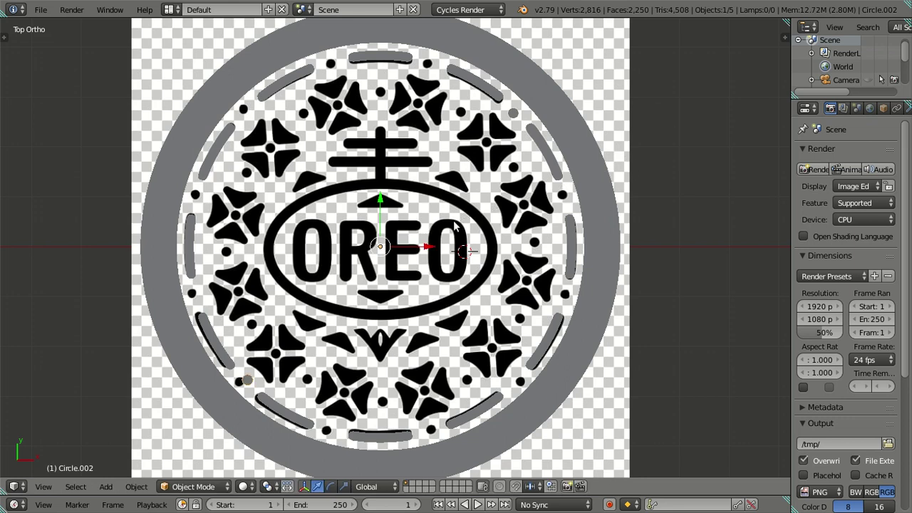
# Step: Try further 30°-rotated copies of the dot pair, then undo back to two dots
pyautogui.keyDown('shift'); pyautogui.rightClick(515, 117); pyautogui.keyUp('shift')
pyautogui.hotkey('shift', 'd')
pyautogui.write('r30')
pyautogui.press('Return')
pyautogui.hotkey('shift', 'd')
pyautogui.write('r3')
pyautogui.press('Return')
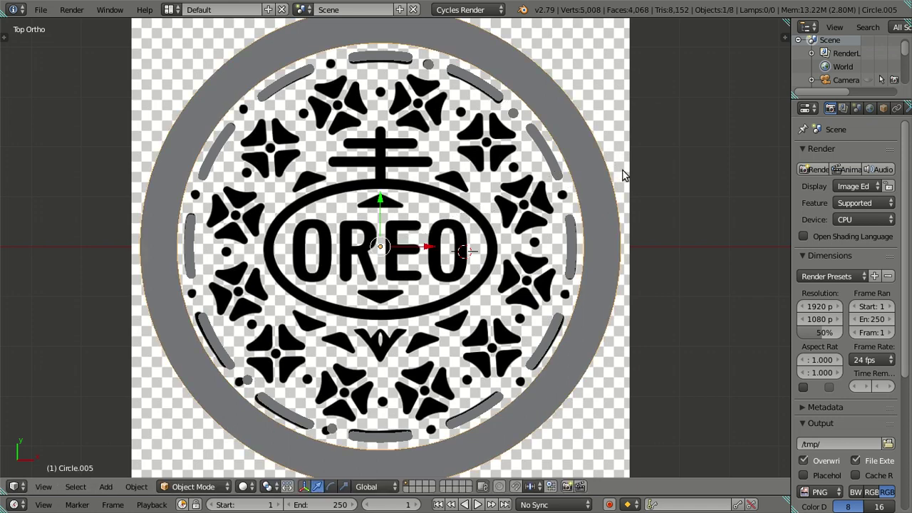
pyautogui.hotkey('shift', 'd')
pyautogui.write('r30')
pyautogui.press('Return')
pyautogui.hotkey('shift', 'd')
pyautogui.write('r30')
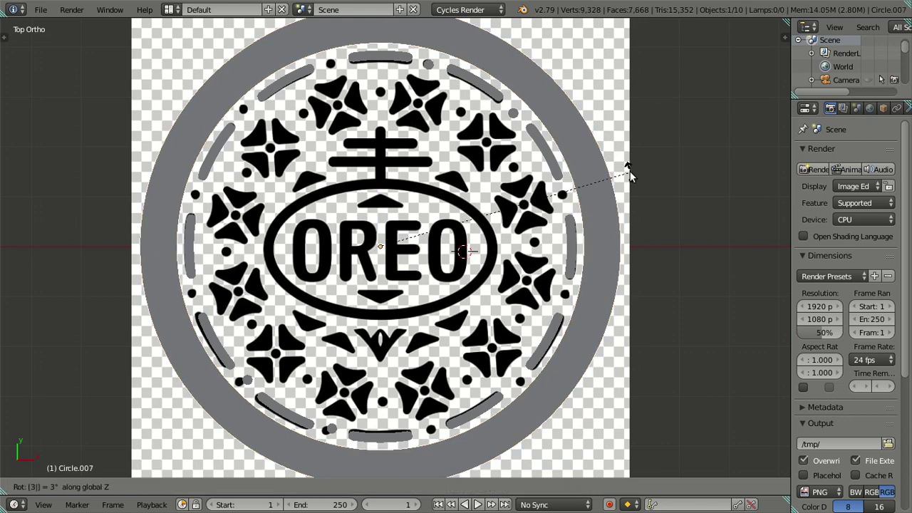
pyautogui.press('Return')
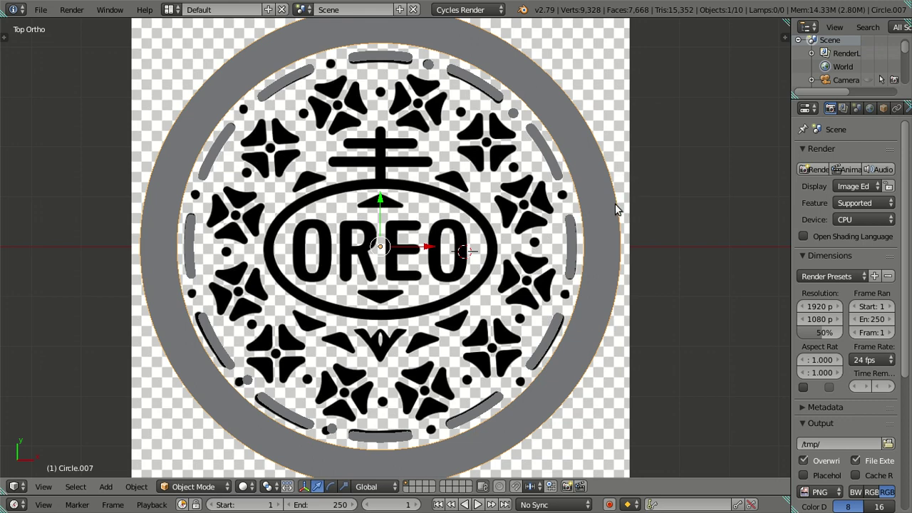
pyautogui.hotkey('ctrl', 'z')
pyautogui.hotkey('ctrl', 'z')
pyautogui.hotkey('ctrl', 'z')
pyautogui.hotkey('ctrl', 'z')
pyautogui.hotkey('ctrl', 'z')
pyautogui.hotkey('ctrl', 'z')
pyautogui.hotkey('ctrl', 'z')
pyautogui.hotkey('ctrl', 'z')
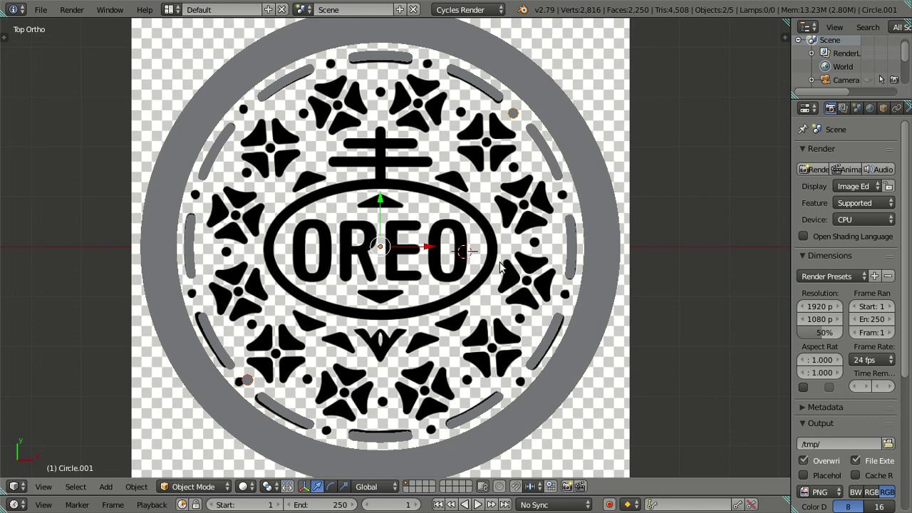
# Step: Select two opposite dots, duplicate them and rotate the copies 30 degrees
pyautogui.press('g')
pyautogui.press('Escape')
pyautogui.rightClick(592, 163)
pyautogui.keyDown('shift'); pyautogui.rightClick(514, 114); pyautogui.keyUp('shift')
pyautogui.hotkey('shift', 'd')
pyautogui.rightClick(650, 110)
pyautogui.press('r')
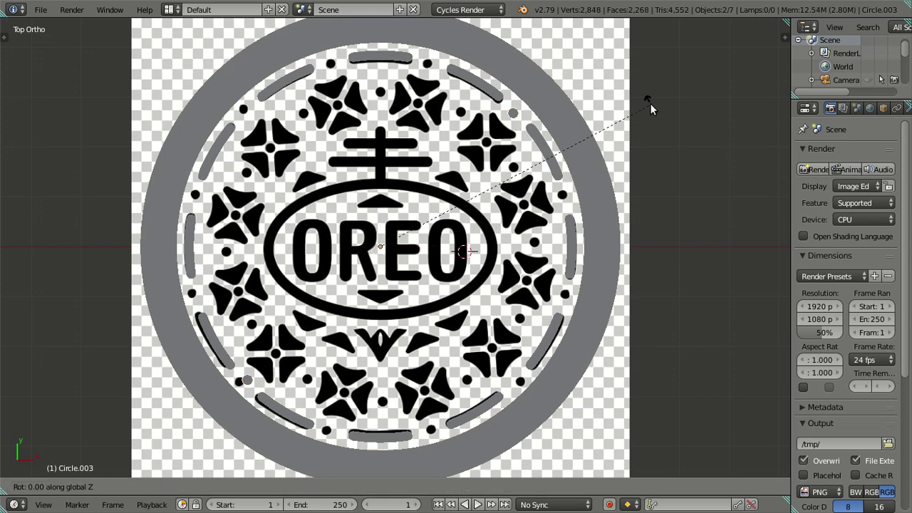
pyautogui.rightClick(650, 105)
pyautogui.write('r30')
pyautogui.press('Return')
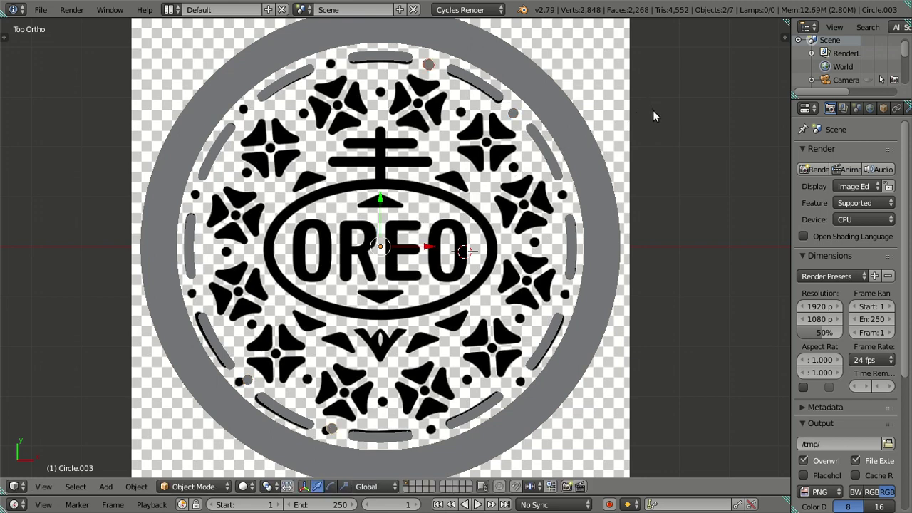
# Step: Duplicate and rotate the latest pair by 30 degrees four more times to complete twelve dots
pyautogui.hotkey('shift', 'd')
pyautogui.write('r3')
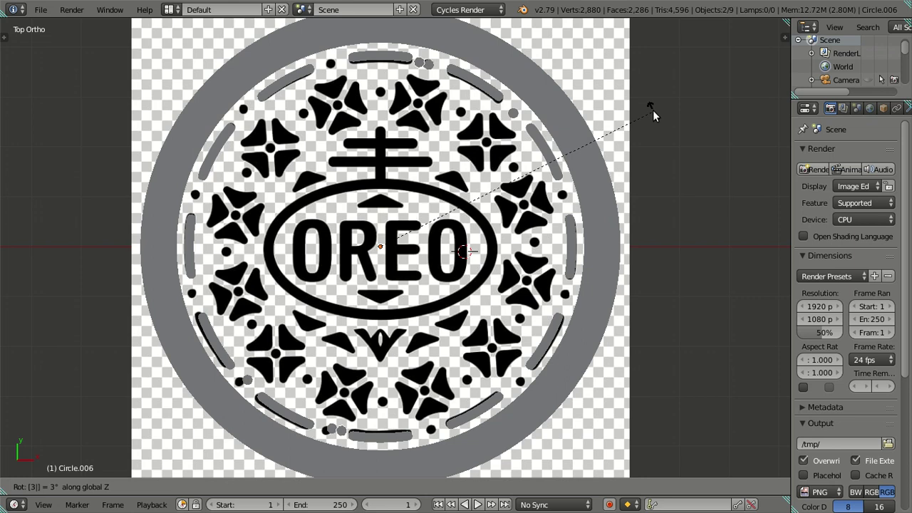
pyautogui.write('0')
pyautogui.press('Return')
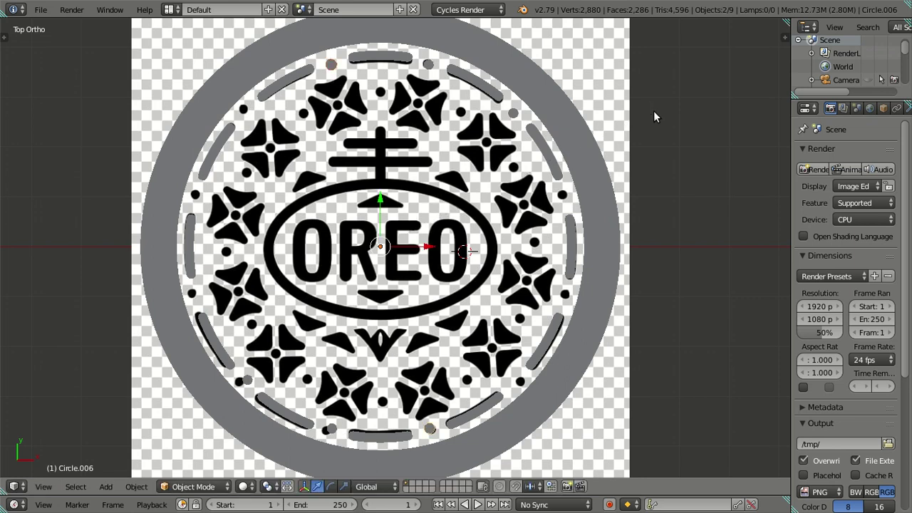
pyautogui.hotkey('shift', 'd')
pyautogui.write('r30')
pyautogui.press('Return')
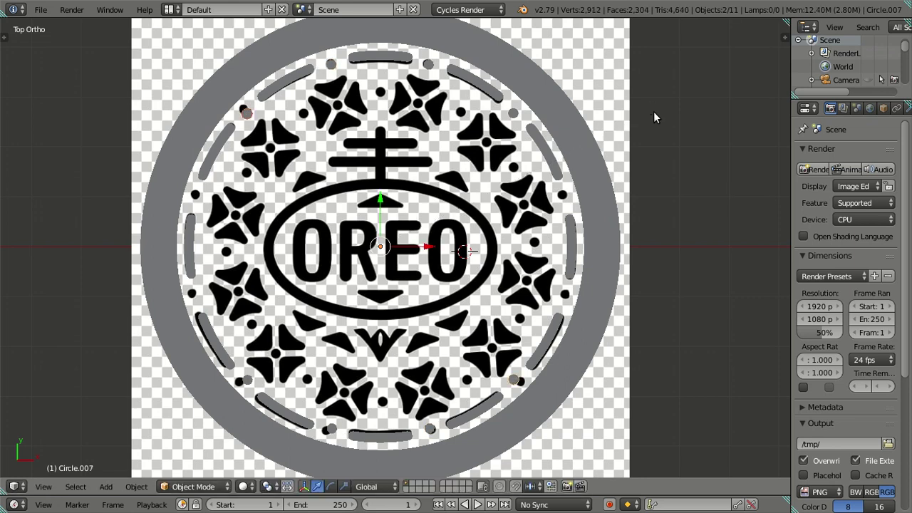
pyautogui.hotkey('shift', 'd')
pyautogui.write('r30')
pyautogui.press('Return')
pyautogui.hotkey('shift', 'd')
pyautogui.write('r30')
pyautogui.press('Return')
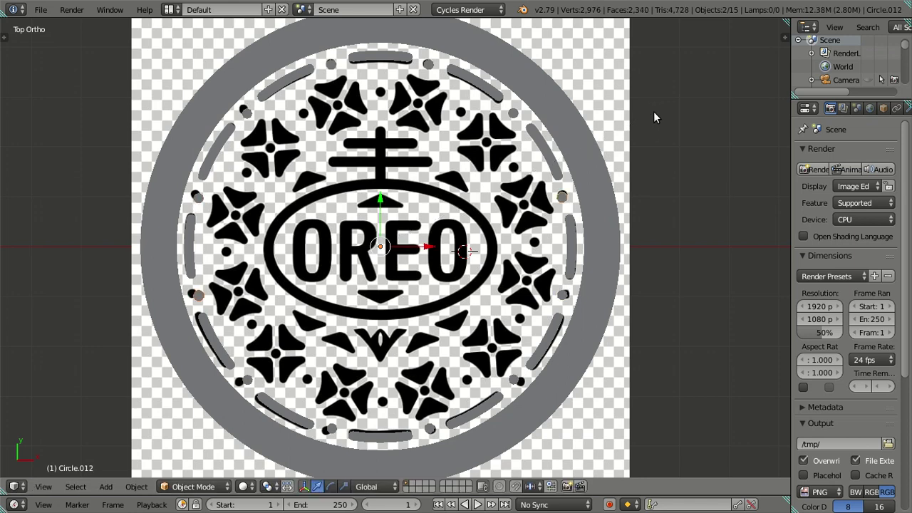
# Step: Select all twelve dots around the rim and join them into one object
pyautogui.press('a')
pyautogui.rightClick(511, 113)
pyautogui.keyDown('shift'); pyautogui.rightClick(427, 65); pyautogui.keyUp('shift')
pyautogui.keyDown('shift'); pyautogui.rightClick(331, 65); pyautogui.keyUp('shift')
pyautogui.keyDown('shift'); pyautogui.rightClick(245, 111); pyautogui.keyUp('shift')
pyautogui.keyDown('shift'); pyautogui.rightClick(196, 197); pyautogui.keyUp('shift')
pyautogui.keyDown('shift'); pyautogui.rightClick(197, 294); pyautogui.keyUp('shift')
pyautogui.keyDown('shift'); pyautogui.rightClick(245, 380); pyautogui.keyUp('shift')
pyautogui.keyDown('shift'); pyautogui.rightClick(330, 429); pyautogui.keyUp('shift')
pyautogui.keyDown('shift'); pyautogui.rightClick(429, 428); pyautogui.keyUp('shift')
pyautogui.keyDown('shift'); pyautogui.rightClick(516, 381); pyautogui.keyUp('shift')
pyautogui.keyDown('shift'); pyautogui.rightClick(563, 295); pyautogui.keyUp('shift')
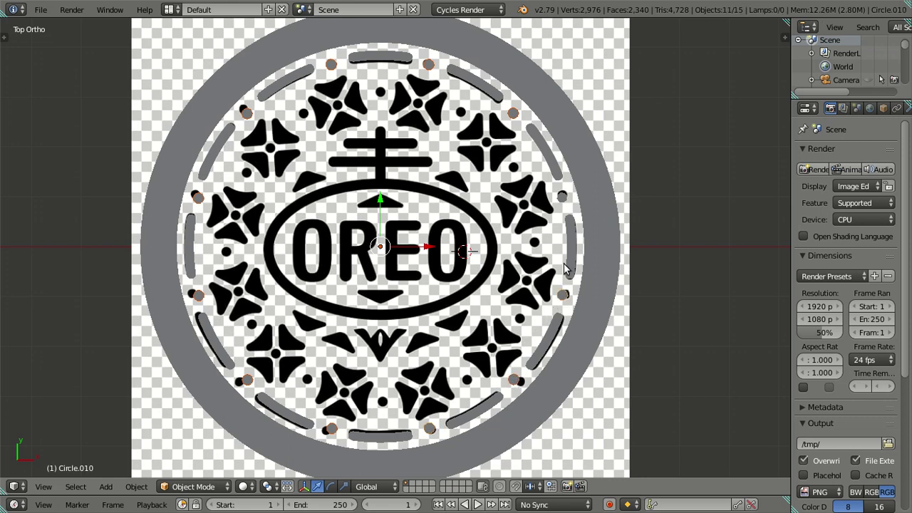
pyautogui.keyDown('shift'); pyautogui.rightClick(562, 197); pyautogui.keyUp('shift')
pyautogui.hotkey('ctrl', 'j')
# Step: Leave Edit Mode, check the wireframe view, then return to solid shading
pyautogui.press('Tab')
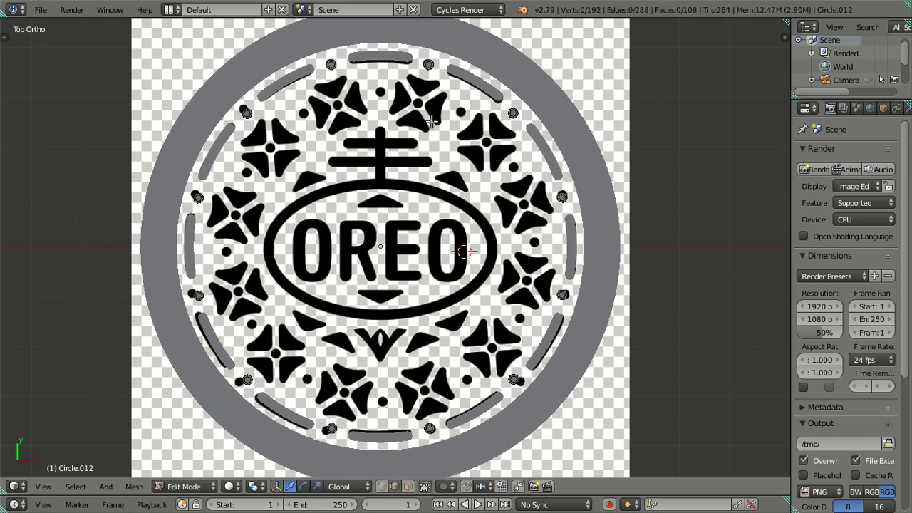
pyautogui.press('Tab')
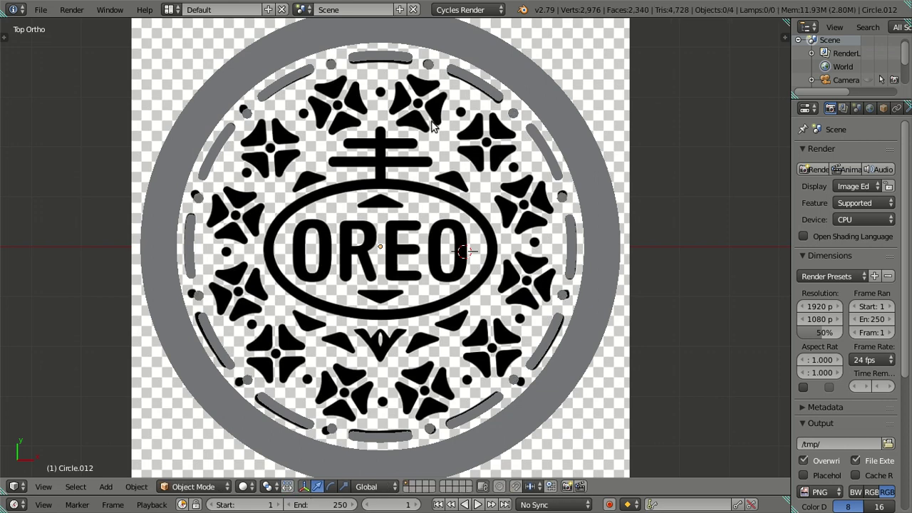
pyautogui.press('z')
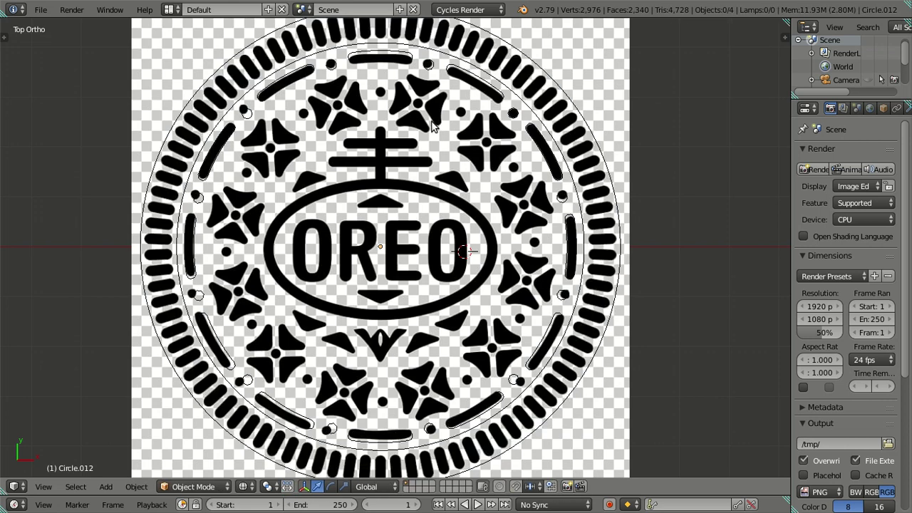
pyautogui.press('z')
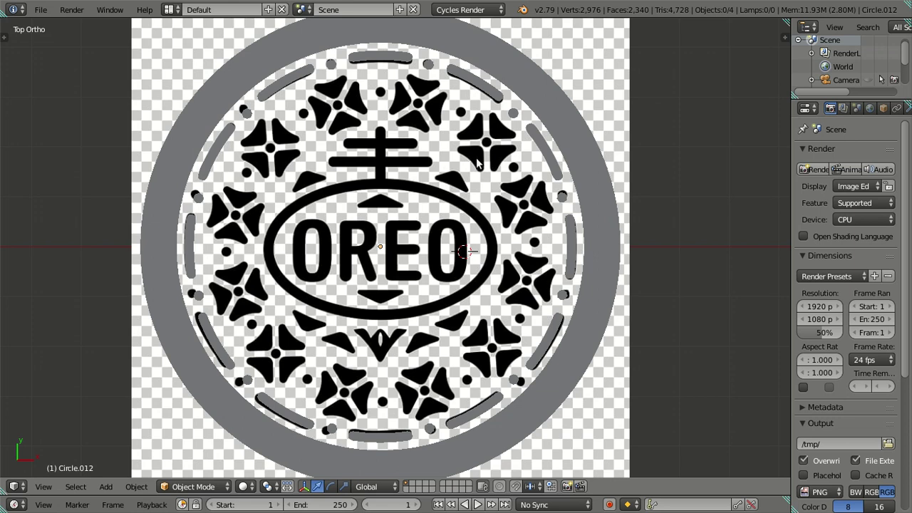
# Step: Snap the 3D cursor to the centre and add a 60-vertex circle there
pyautogui.hotkey('shift', 's')
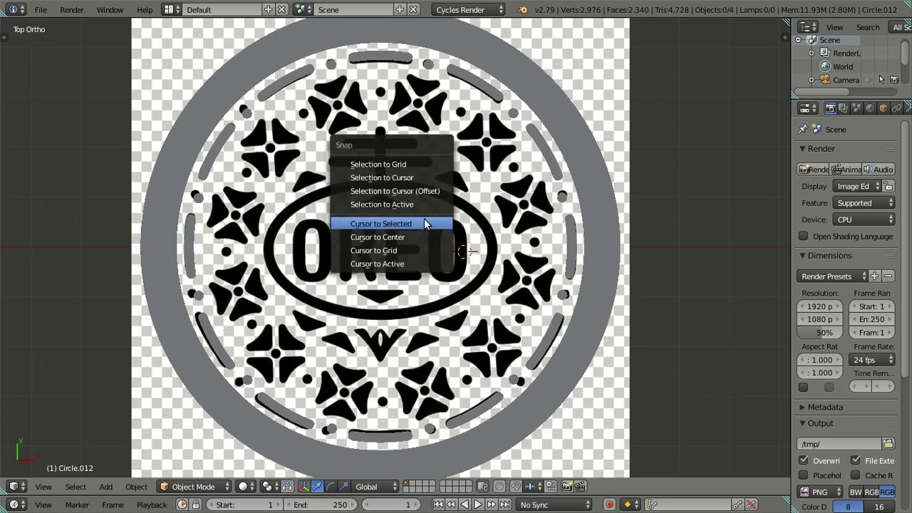
pyautogui.click(419, 240)
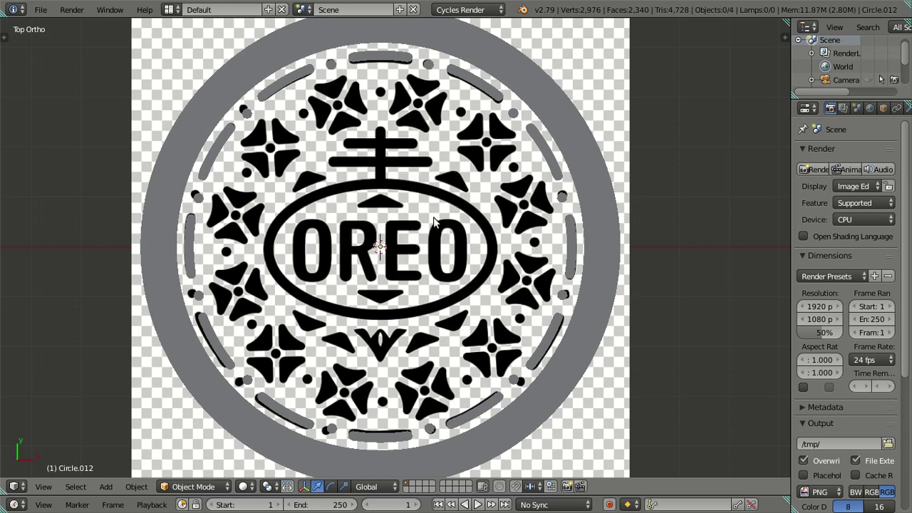
pyautogui.hotkey('shift', 'a')
pyautogui.click(471, 248)
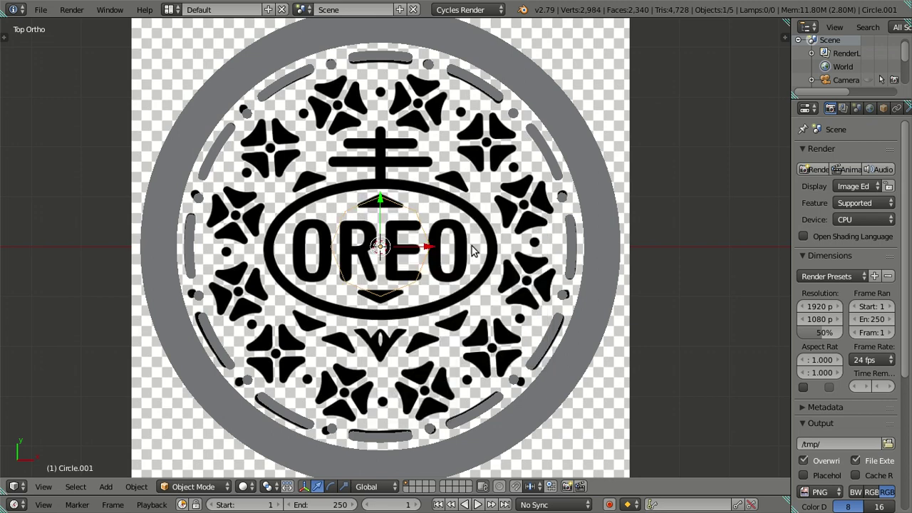
pyautogui.press('t')
pyautogui.write('60')
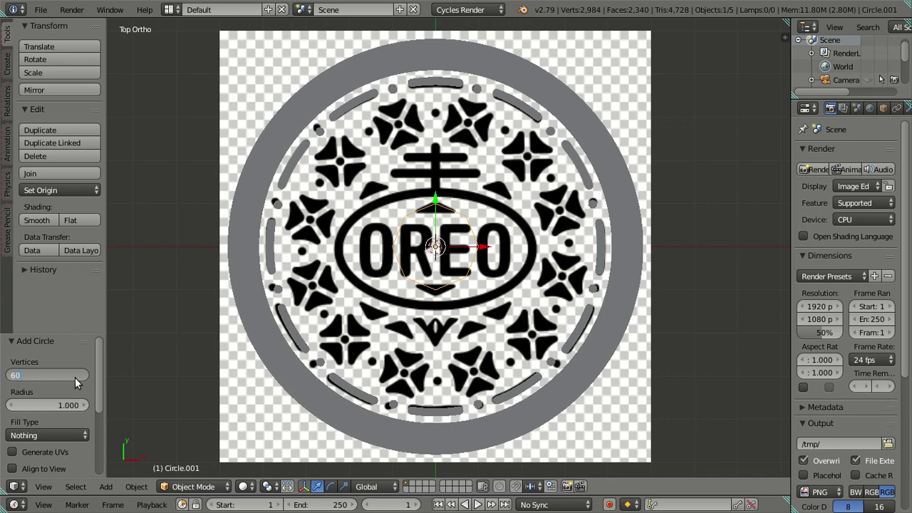
pyautogui.press('Return')
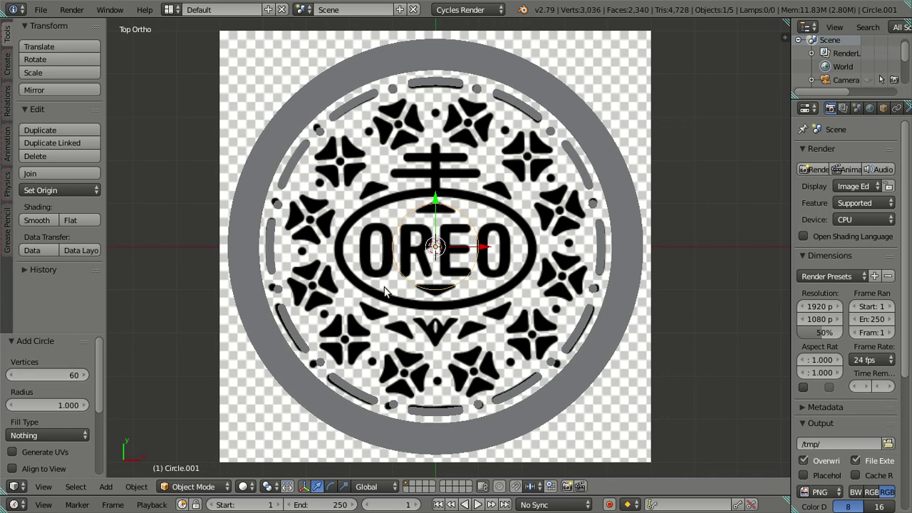
# Step: Rotate the circle, zoom in, and enter Edit Mode with all vertices selected
pyautogui.press('r')
pyautogui.click(401, 290)
pyautogui.press('t')
pyautogui.scroll(2, 547, 321)
pyautogui.scroll(2, 547, 321)
pyautogui.press('Tab')
pyautogui.press('a')
pyautogui.press('a')
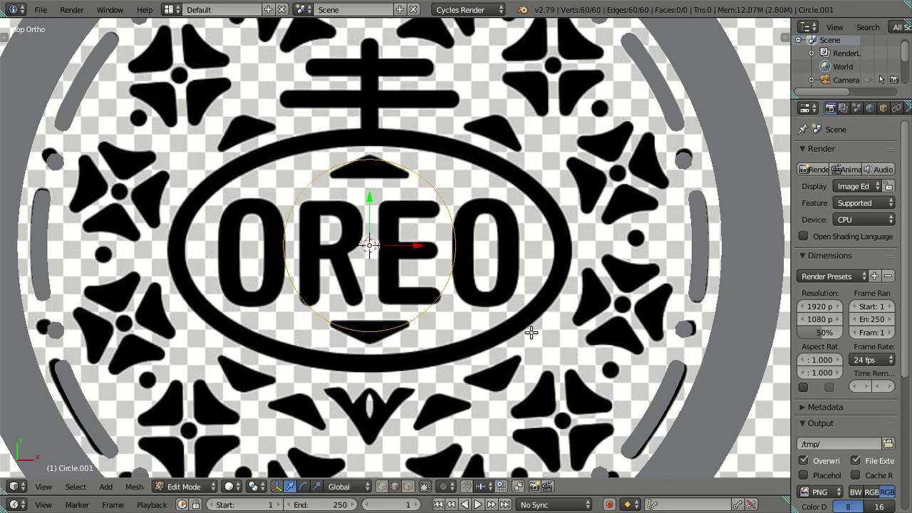
# Step: Scale the circle, stretch it along X, shift it along Y, and fit its height to the OREO oval
pyautogui.press('s')
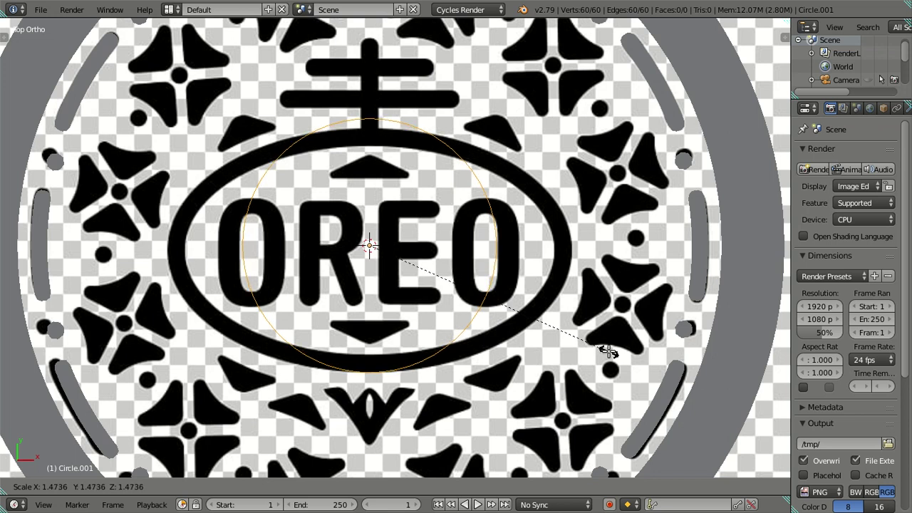
pyautogui.click(608, 351)
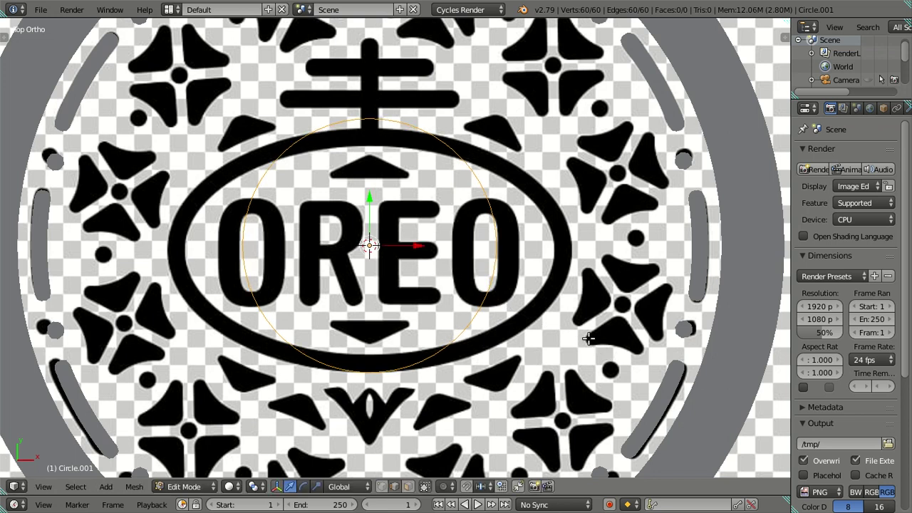
pyautogui.press('s')
pyautogui.press('x')
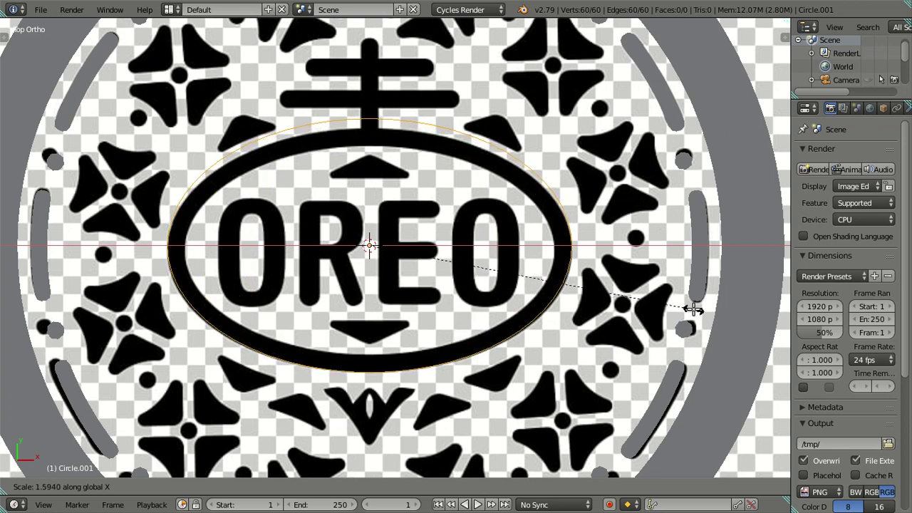
pyautogui.click(694, 310)
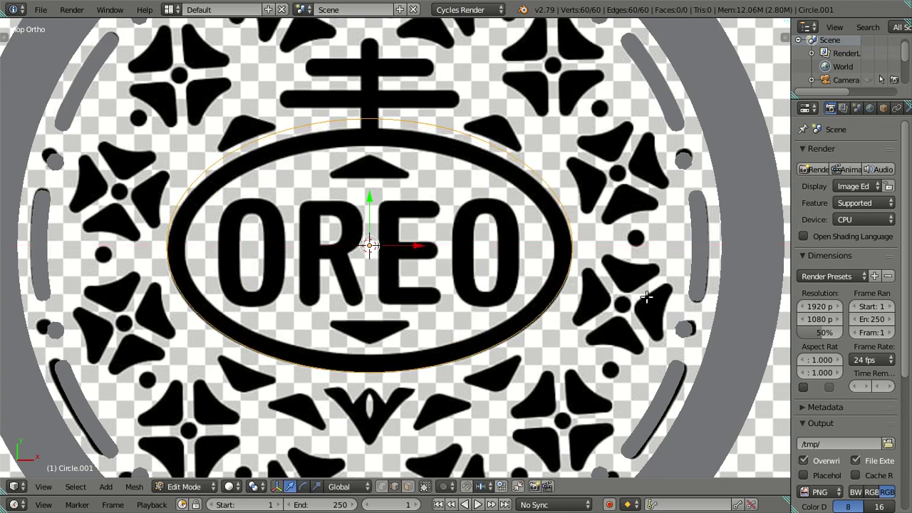
pyautogui.scroll(1, 644, 296)
pyautogui.press('g')
pyautogui.press('y')
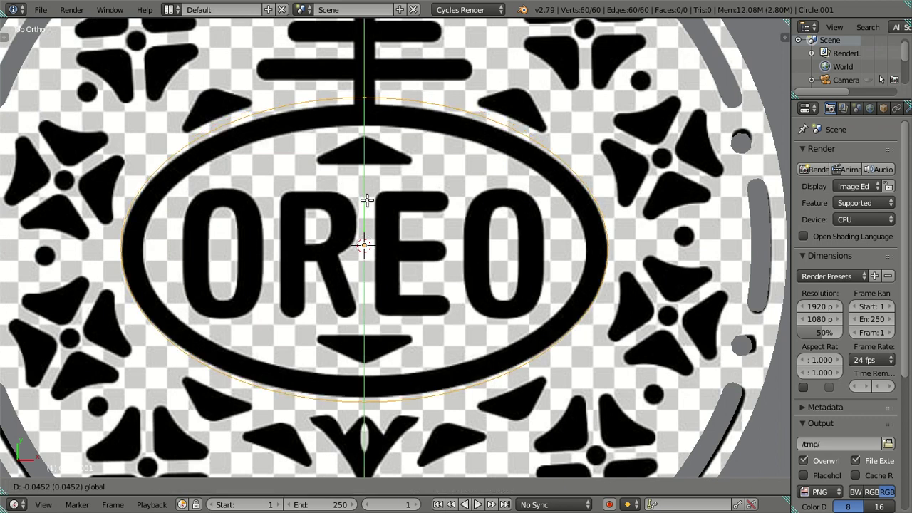
pyautogui.click(367, 202)
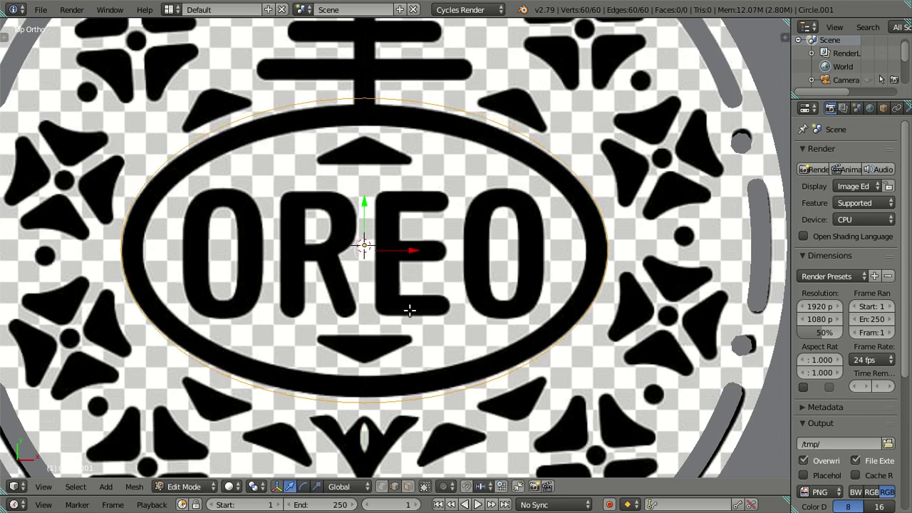
pyautogui.press('s')
pyautogui.press('y')
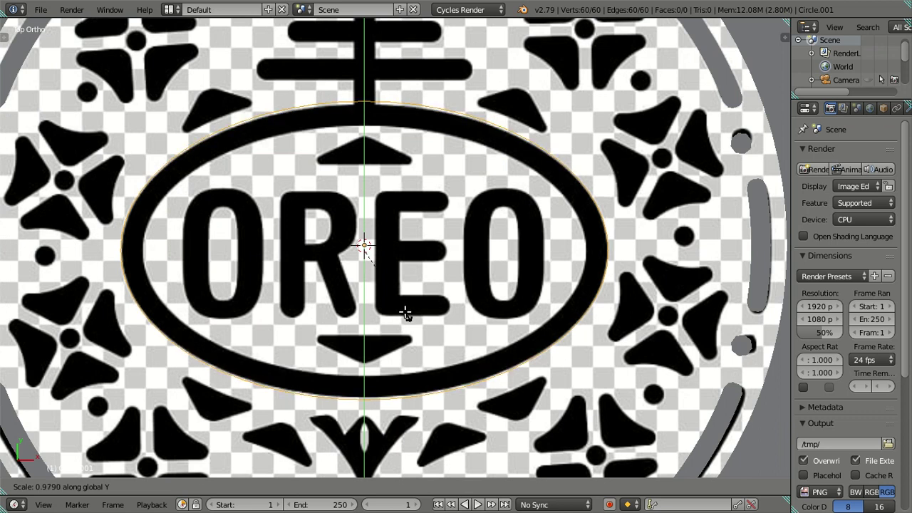
pyautogui.click(403, 312)
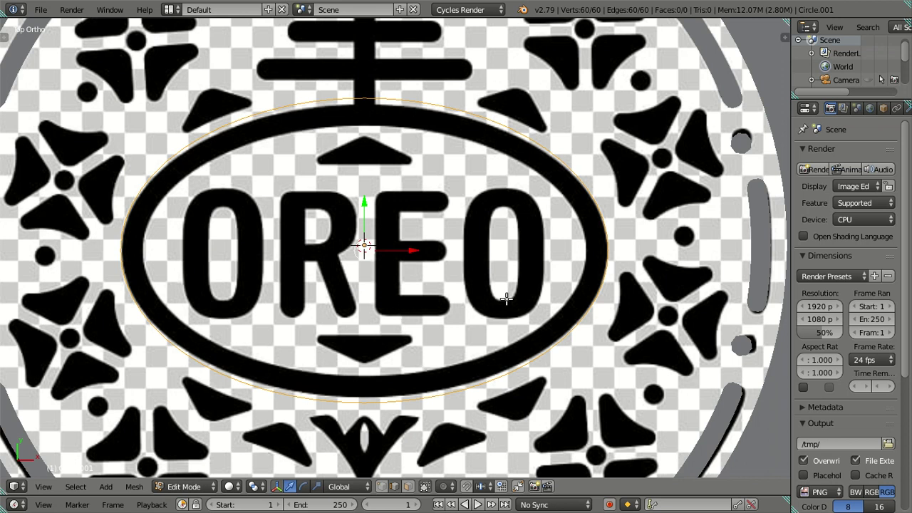
# Step: Hide the Oreo clip-art reference, show the Supreme photo, and return to Object Mode
pyautogui.press('n')
pyautogui.scroll(3, 705, 323)
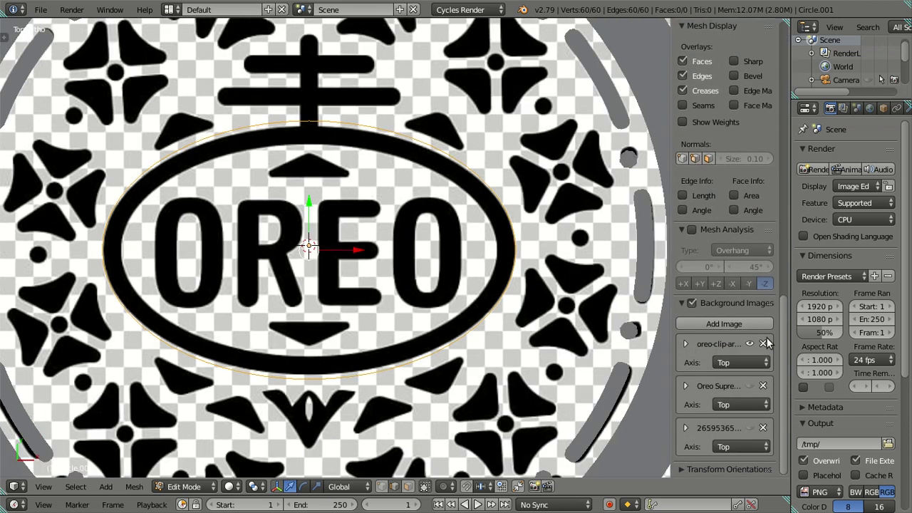
pyautogui.click(749, 344)
pyautogui.click(745, 386)
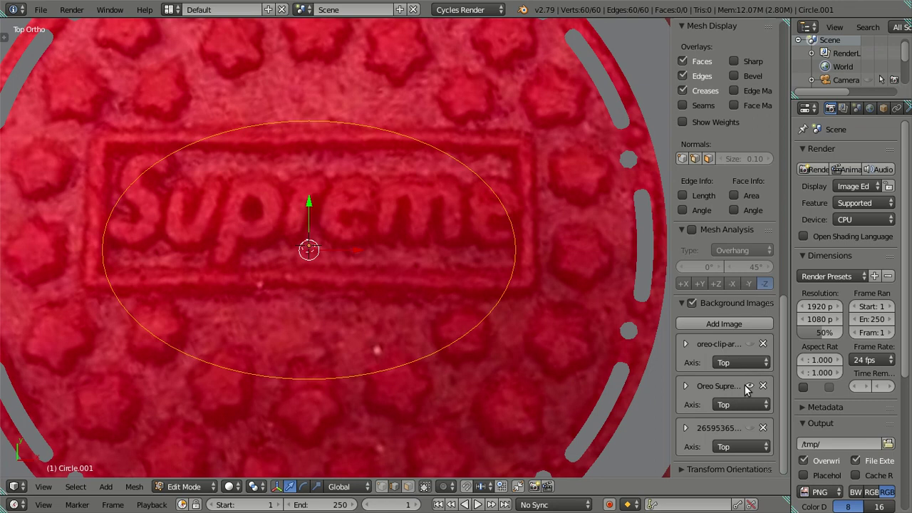
pyautogui.rightClick(508, 255)
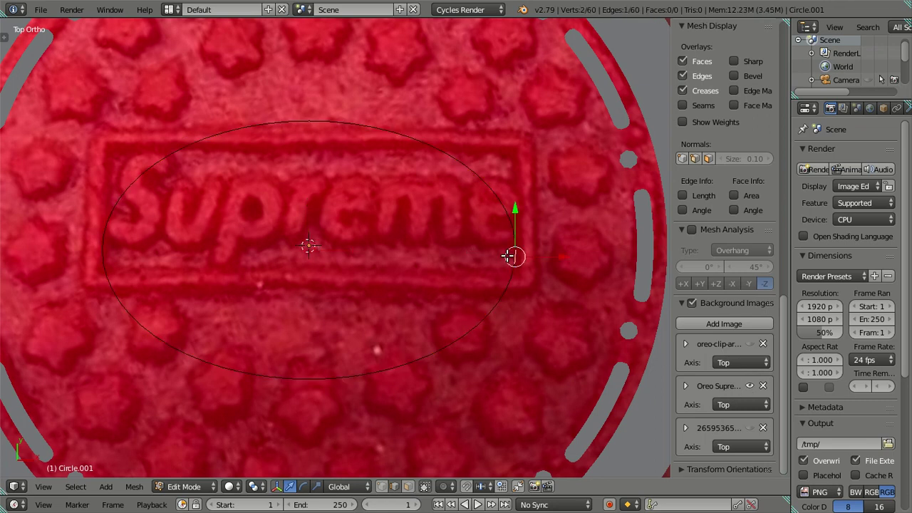
pyautogui.press('Tab')
pyautogui.scroll(-4, 508, 250)
pyautogui.scroll(-1, 509, 249)
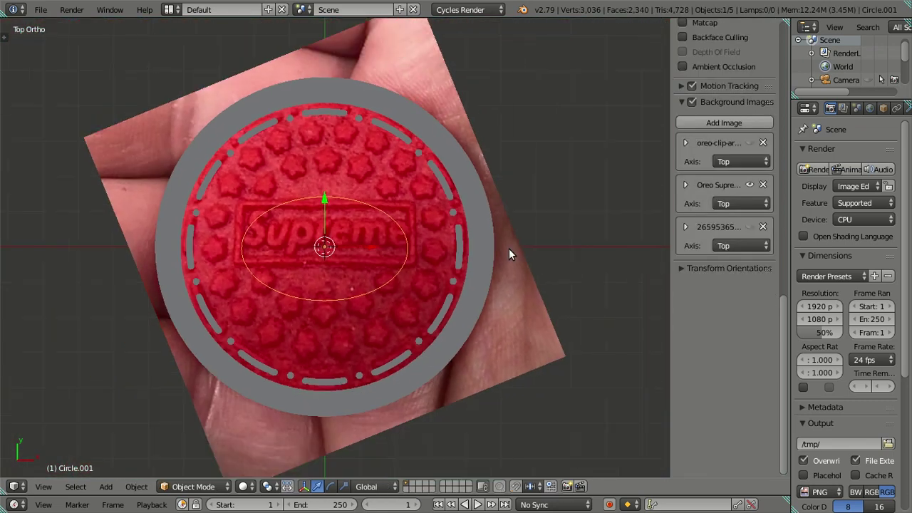
# Step: Delete the ellipse object
pyautogui.press('x')
pyautogui.click(482, 245)
pyautogui.scroll(2, 364, 248)
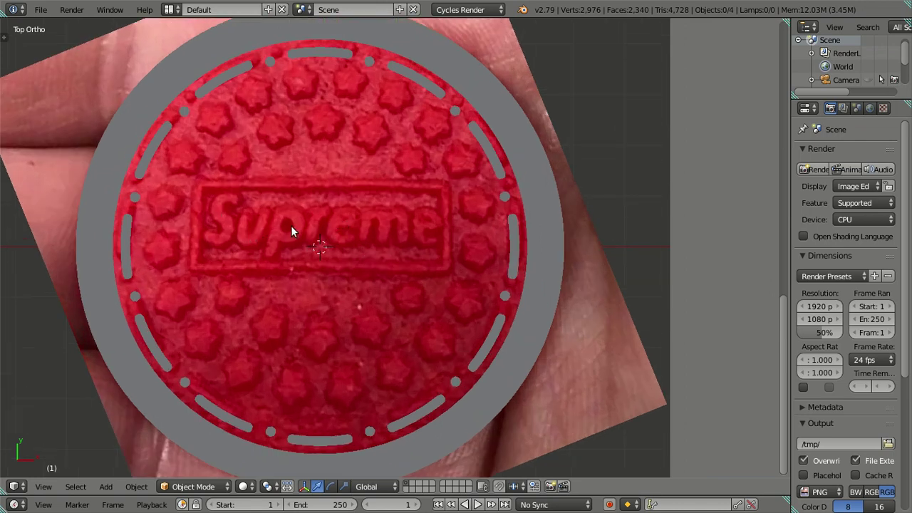
pyautogui.hotkey('shift', 'a')
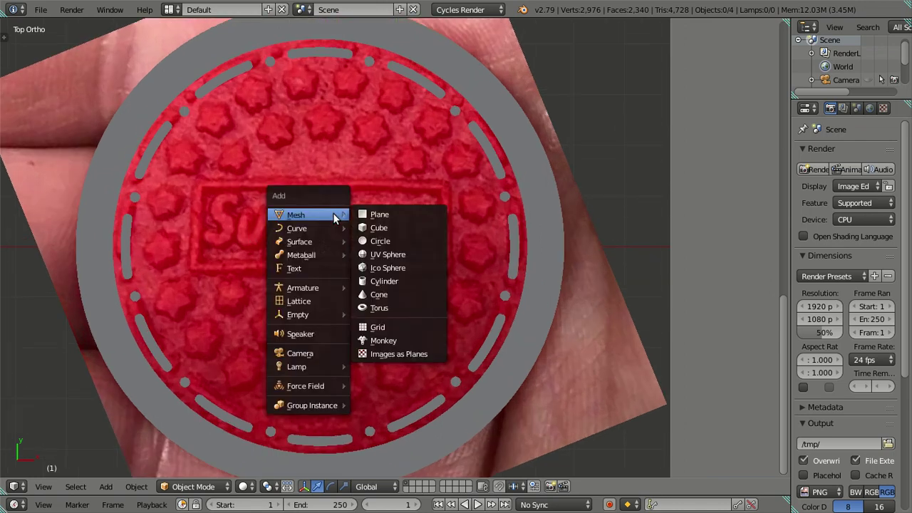
pyautogui.press('Escape')
# Step: Add a plane at the centre and move it up over the Supreme box logo
pyautogui.hotkey('shift', 's')
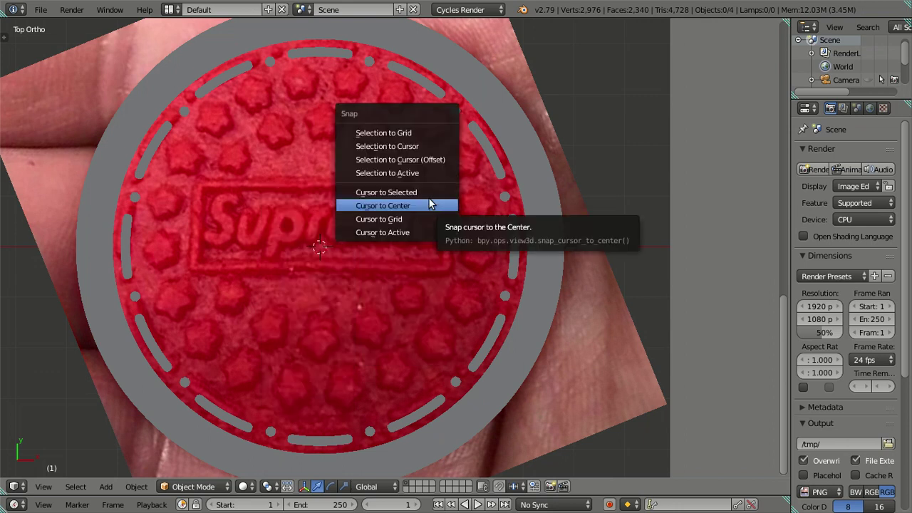
pyautogui.click(429, 204)
pyautogui.hotkey('shift', 'a')
pyautogui.click(461, 199)
pyautogui.press('n')
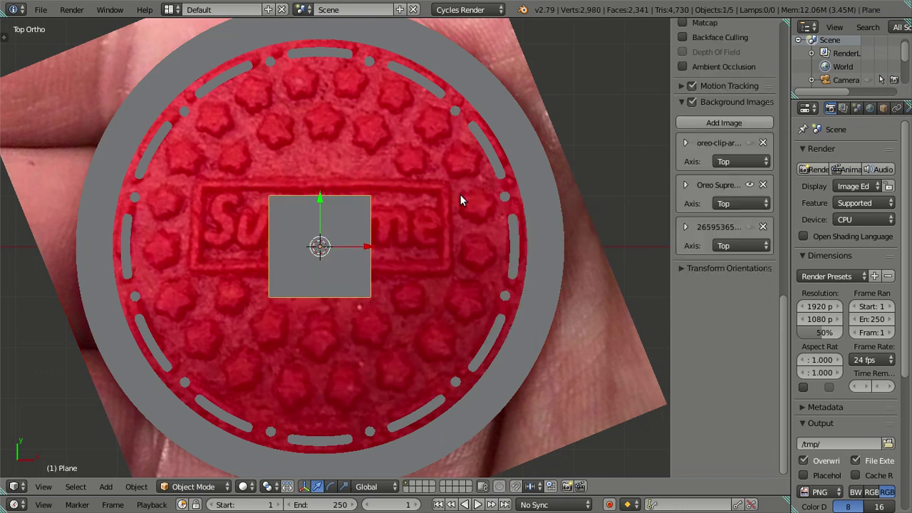
pyautogui.scroll(1, 420, 210)
pyautogui.scroll(2, 380, 223)
pyautogui.scroll(1, 380, 222)
pyautogui.scroll(-2, 381, 223)
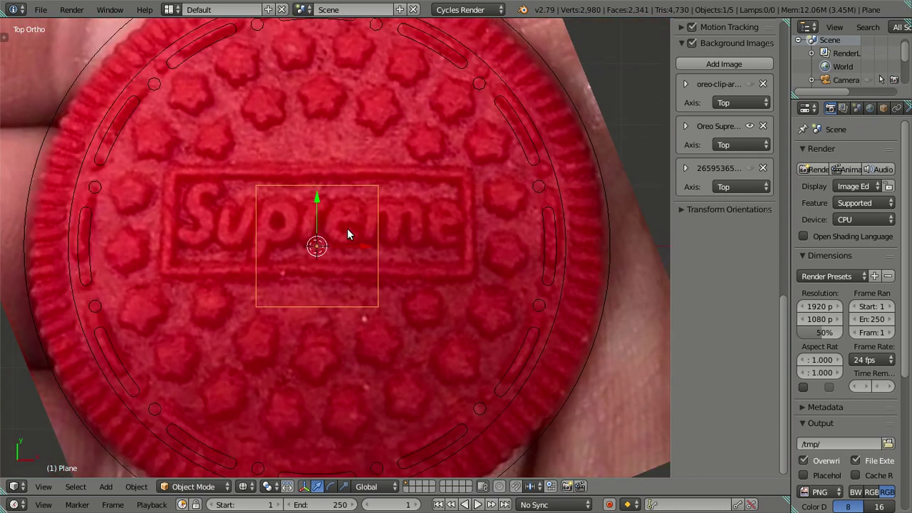
pyautogui.press('g')
pyautogui.press('y')
pyautogui.press('Escape')
pyautogui.moveTo(311, 198); pyautogui.dragTo(320, 173)
# Step: Scale the plane along X and Y in Edit Mode to match the box logo rectangle
pyautogui.click(319, 173)
pyautogui.press('Tab')
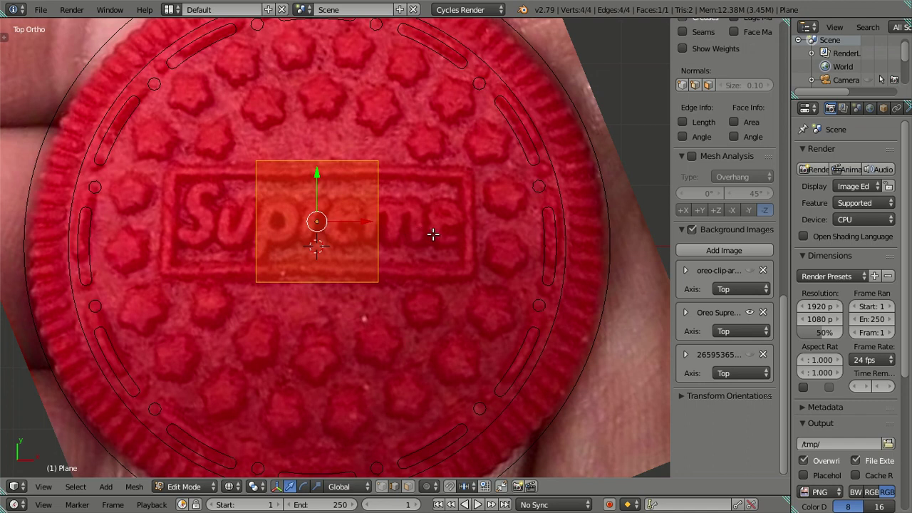
pyautogui.press('s')
pyautogui.press('x')
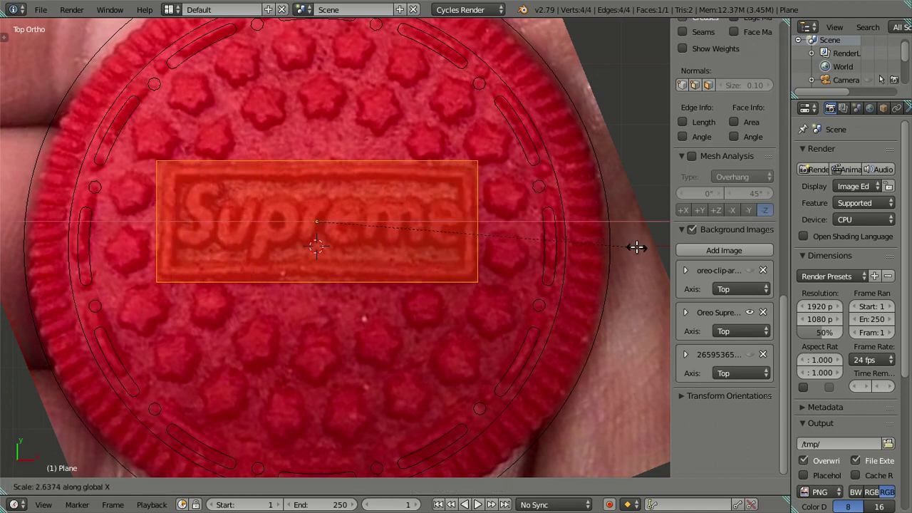
pyautogui.click(636, 247)
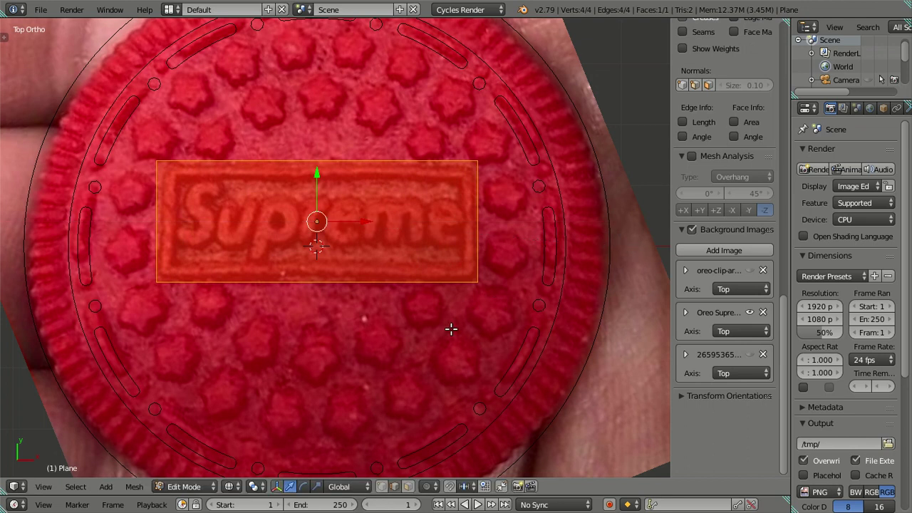
pyautogui.press('s')
pyautogui.press('y')
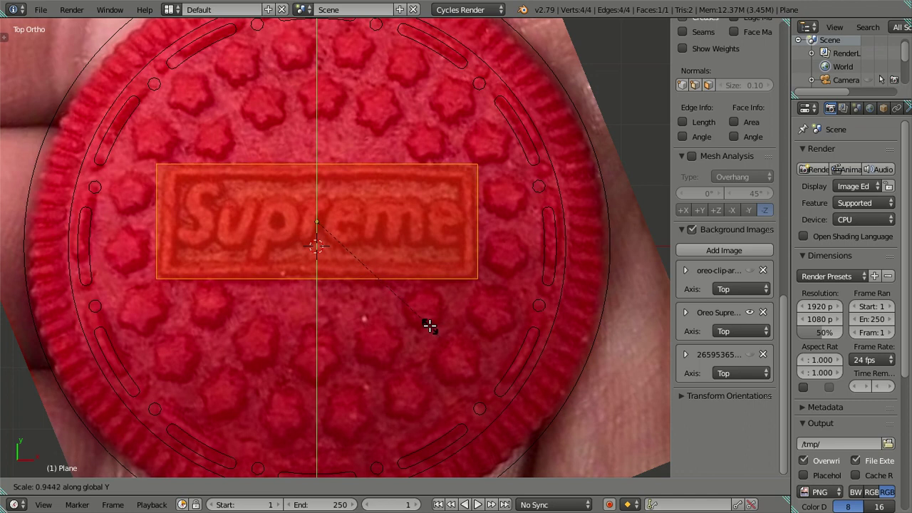
pyautogui.click(470, 309)
pyautogui.press('s')
pyautogui.press('x')
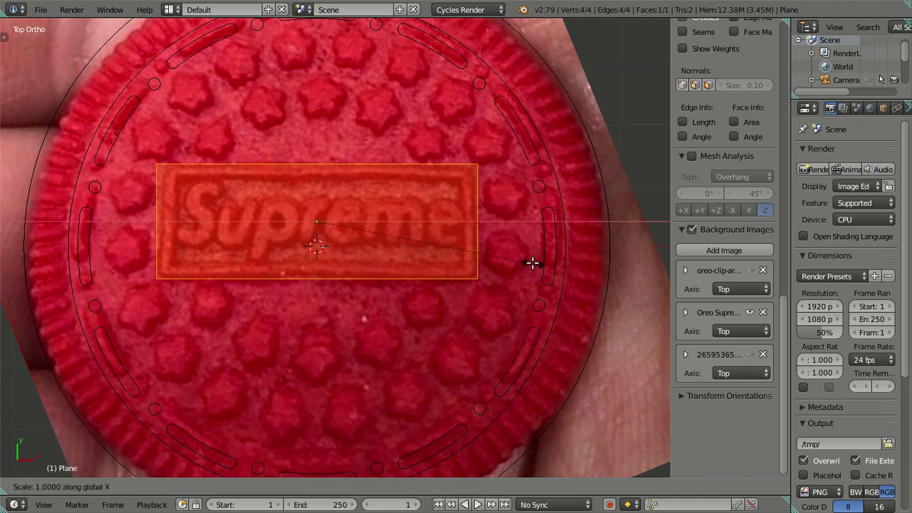
pyautogui.click(530, 262)
# Step: Extrude the whole rectangle in place and orbit to a tilted view
pyautogui.press('a')
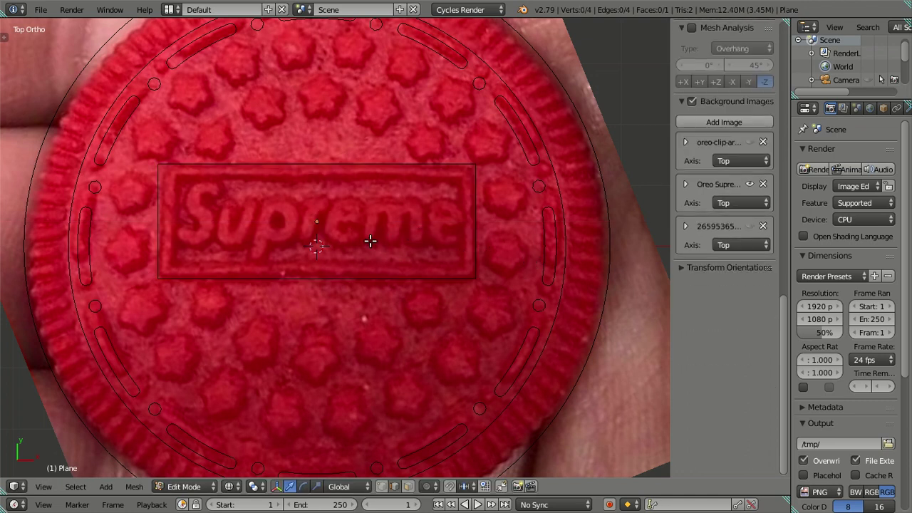
pyautogui.rightClick(468, 235)
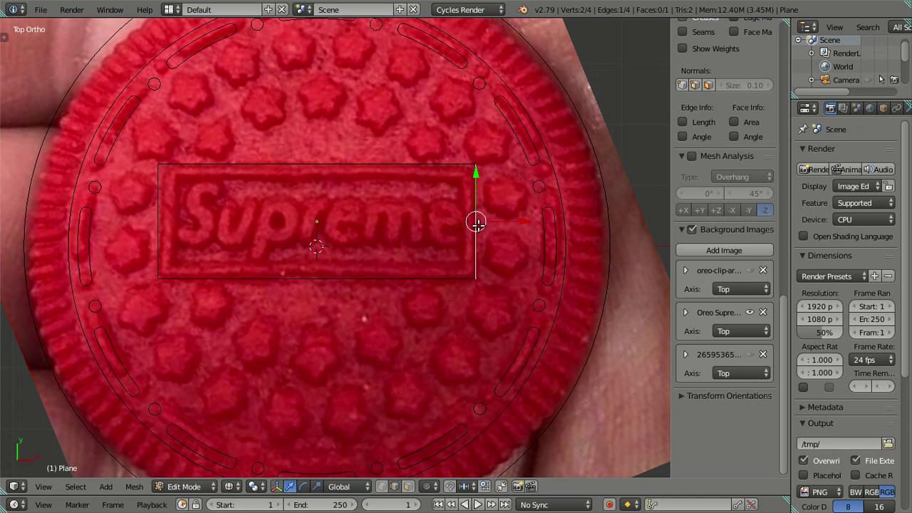
pyautogui.press('a')
pyautogui.press('e')
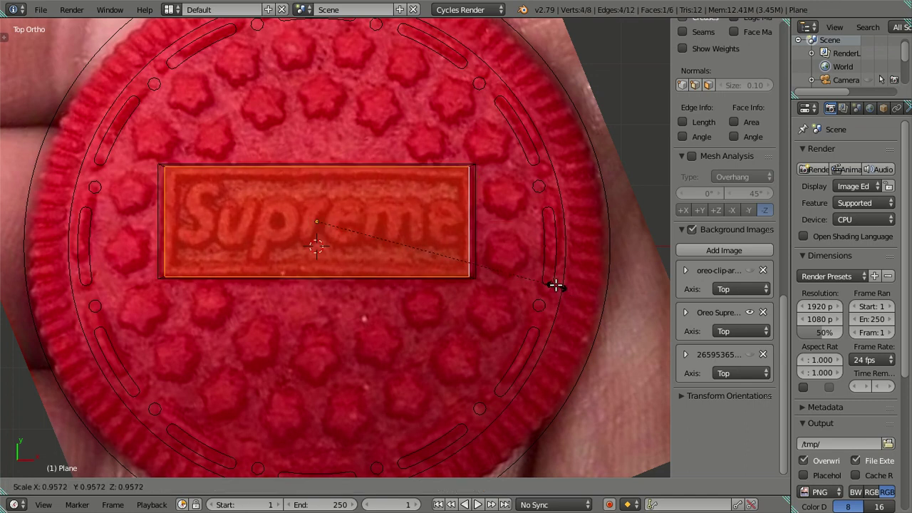
pyautogui.click(559, 284)
pyautogui.scroll(1, 563, 256)
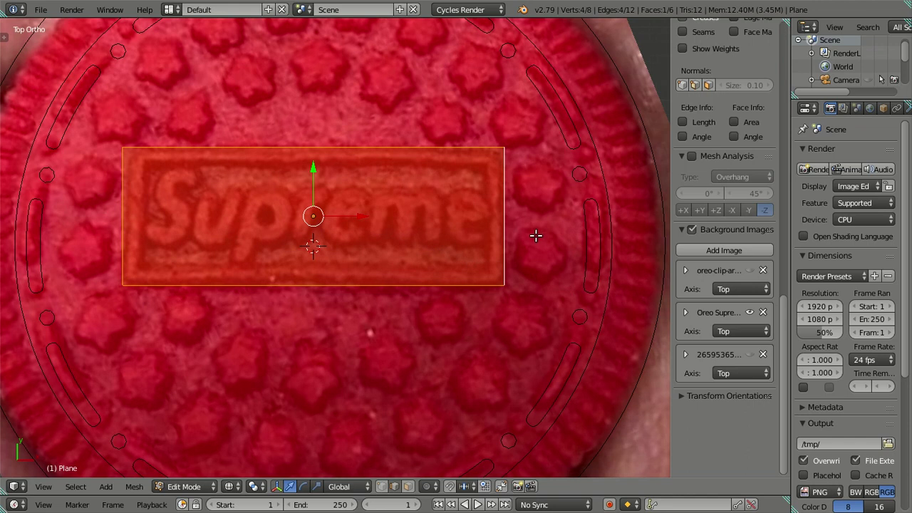
pyautogui.moveTo(362, 265)
pyautogui.mouseDown(button='middle')
pyautogui.moveTo(350, 200)
pyautogui.moveTo(357, 152)
pyautogui.mouseUp(button='middle')
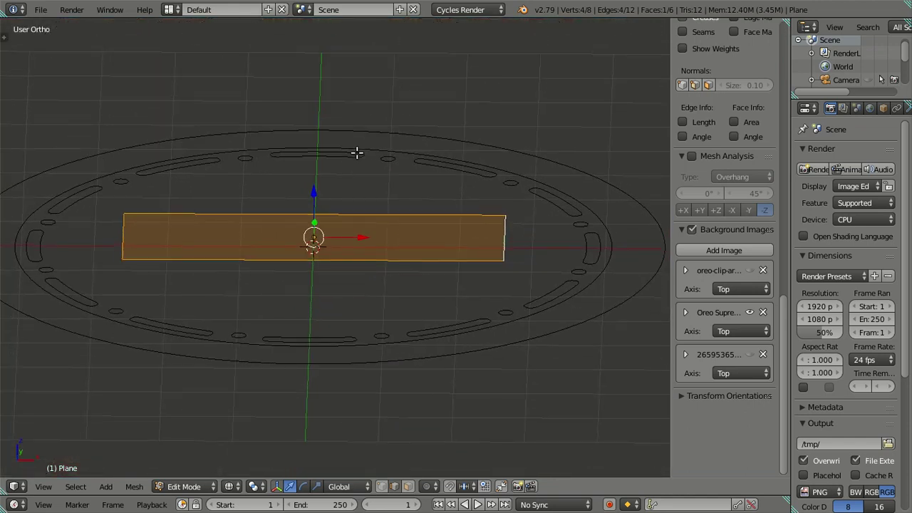
# Step: Extrude the face upward into a box and select its top right edge
pyautogui.press('e')
pyautogui.click(319, 129)
pyautogui.moveTo(377, 236)
pyautogui.mouseDown(button='middle')
pyautogui.moveTo(355, 294)
pyautogui.moveTo(371, 352)
pyautogui.moveTo(406, 234)
pyautogui.moveTo(495, 311)
pyautogui.moveTo(508, 305)
pyautogui.moveTo(520, 259)
pyautogui.mouseUp(button='middle')
pyautogui.rightClick(483, 283)
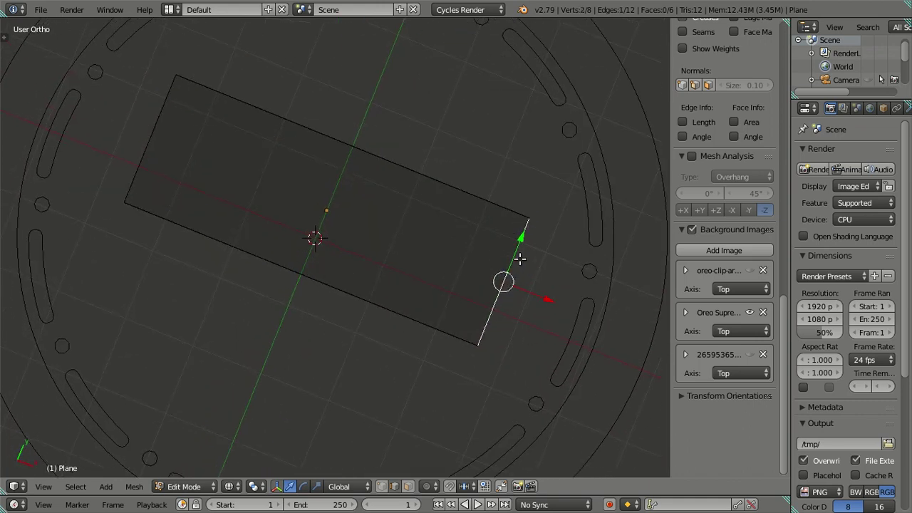
# Step: In Top view, move the selected edge -0.25 along X
pyautogui.press('KP_7')
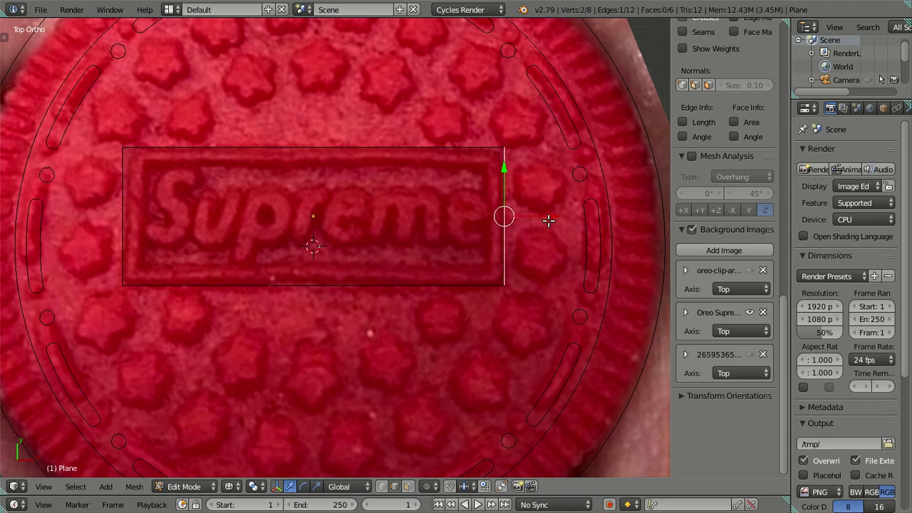
pyautogui.press('g')
pyautogui.press('x')
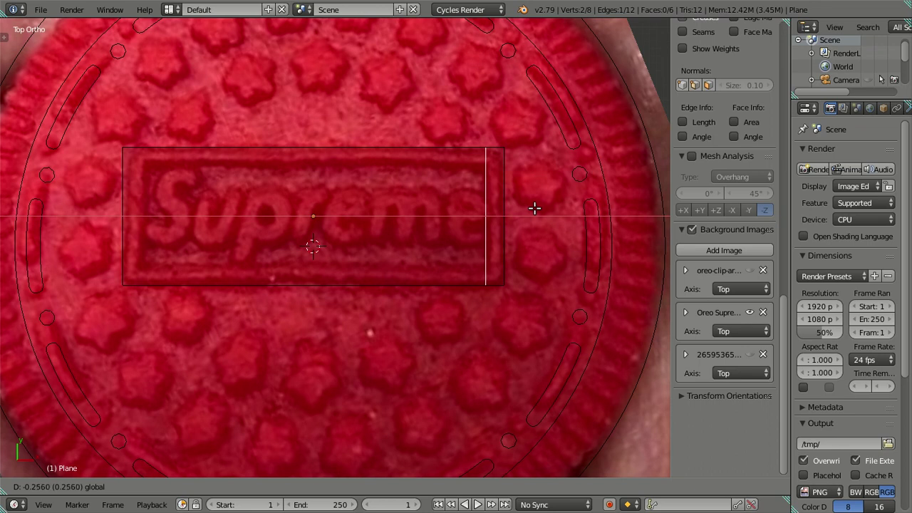
pyautogui.write('.25')
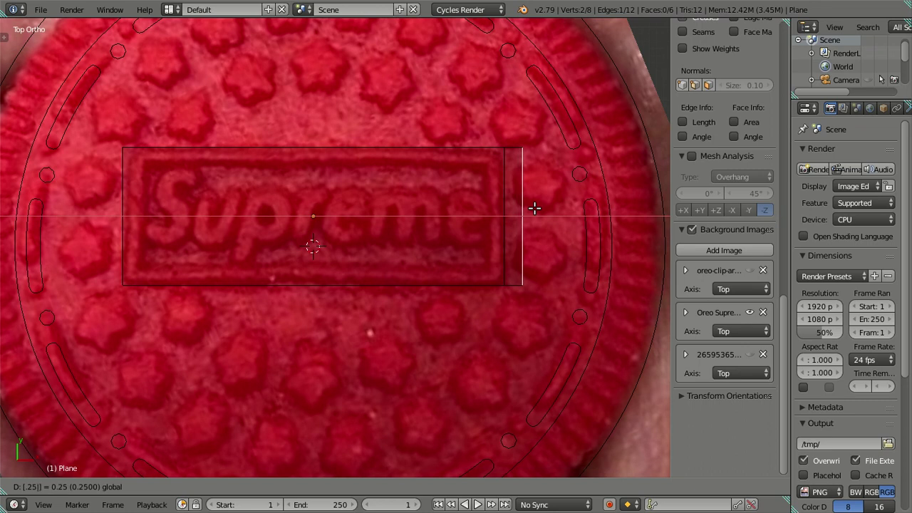
pyautogui.press('BackSpace')
pyautogui.press('BackSpace')
pyautogui.press('BackSpace')
pyautogui.press('BackSpace')
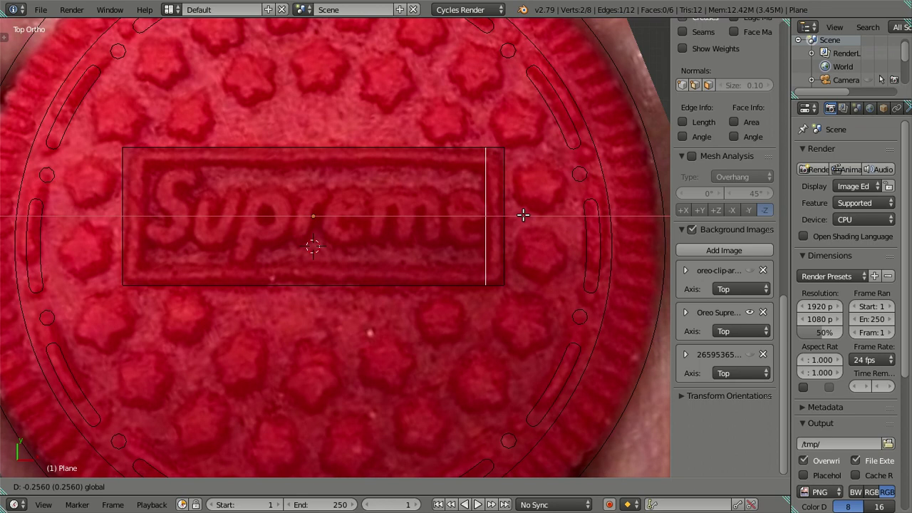
pyautogui.write('-.25')
pyautogui.press('Return')
# Step: Move the box's left top edge 0.25 inward along X
pyautogui.moveTo(462, 294); pyautogui.dragTo(406, 204, button='middle')
pyautogui.rightClick(127, 149)
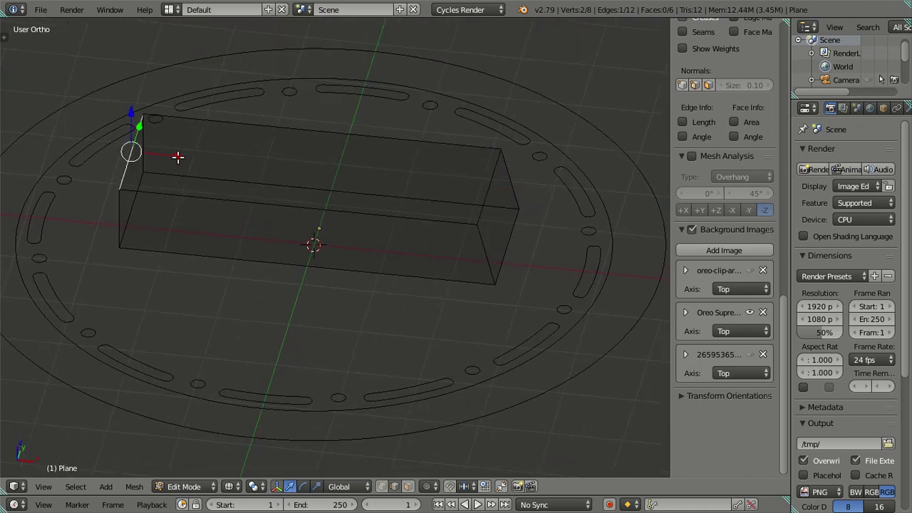
pyautogui.write('gx')
pyautogui.write('.25')
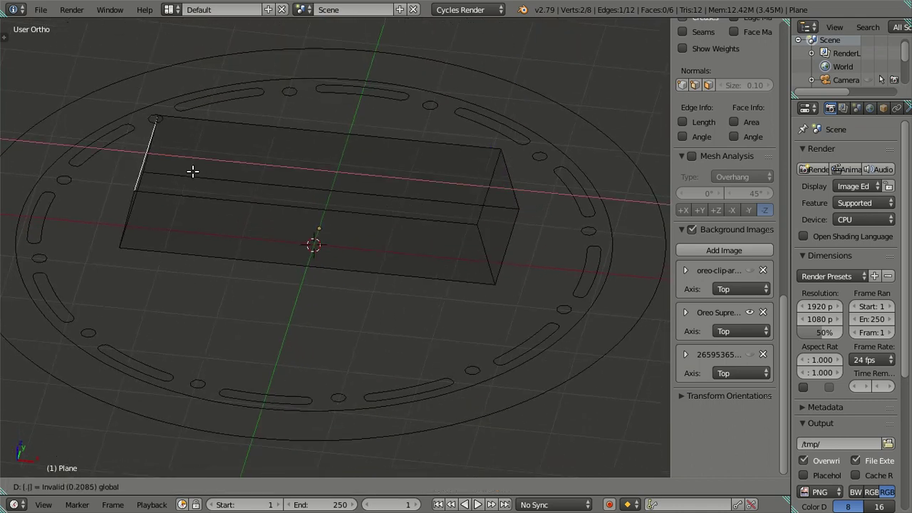
pyautogui.press('Return')
# Step: Slide the front and back long top edges inward along Y by 0.25
pyautogui.moveTo(193, 171); pyautogui.dragTo(291, 198, button='middle')
pyautogui.rightClick(337, 201)
pyautogui.write('gy')
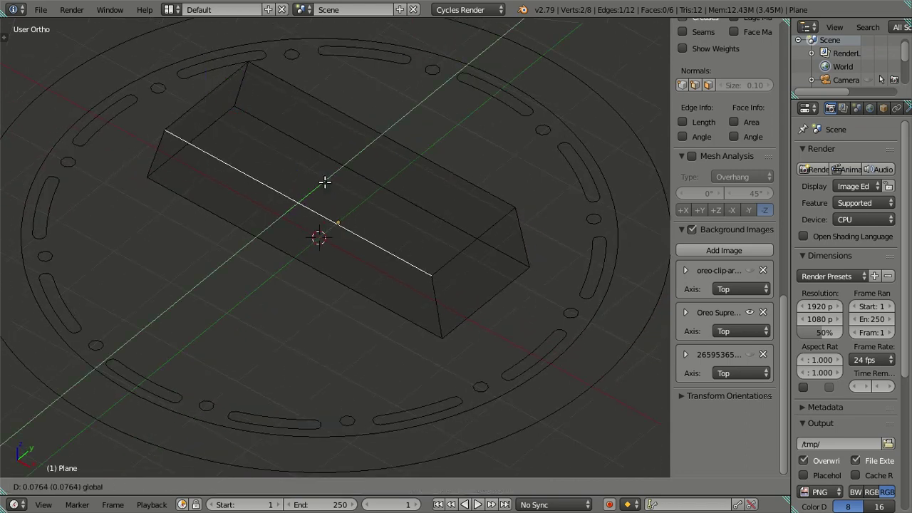
pyautogui.write('.25')
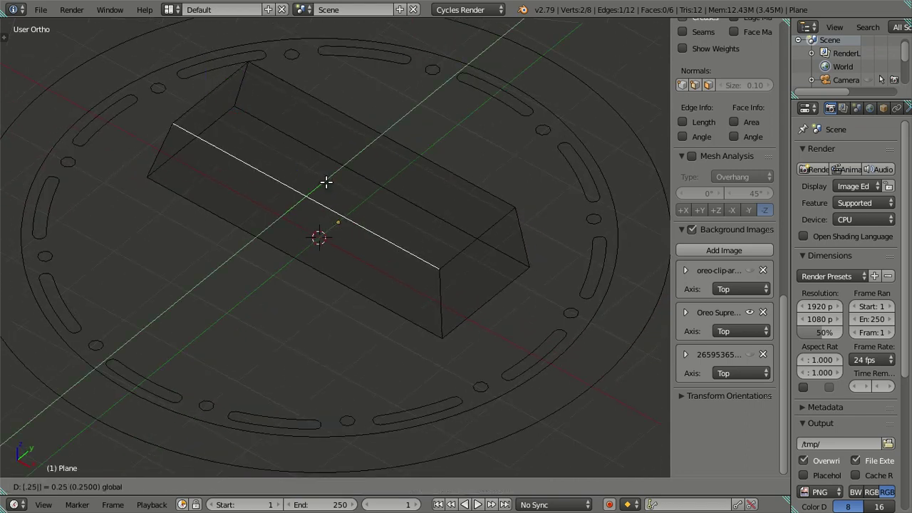
pyautogui.press('Escape')
pyautogui.press('g')
pyautogui.press('y')
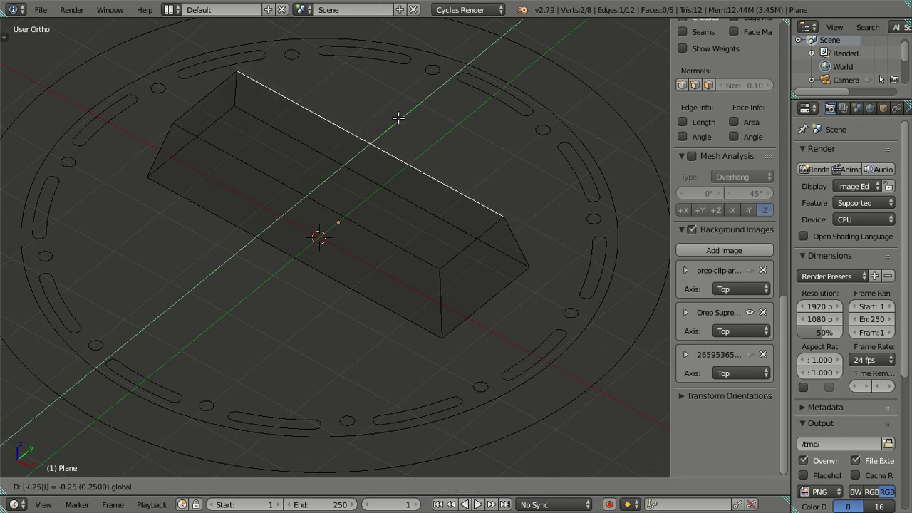
pyautogui.click(397, 119)
# Step: Select the four top edges and reset the 3D cursor to the world centre
pyautogui.moveTo(346, 265); pyautogui.dragTo(385, 202, button='middle')
pyautogui.keyDown('shift'); pyautogui.rightClick(369, 212); pyautogui.keyUp('shift')
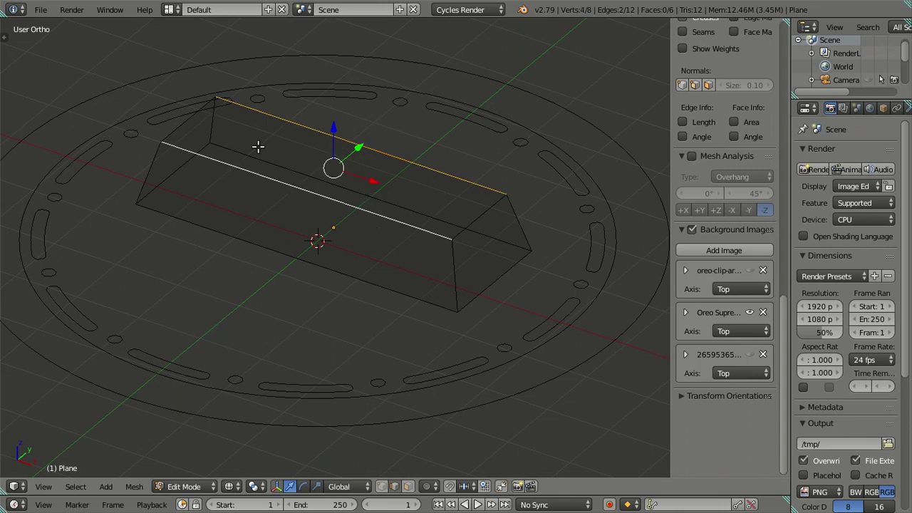
pyautogui.keyDown('shift'); pyautogui.rightClick(466, 206); pyautogui.keyUp('shift')
pyautogui.keyDown('shift'); pyautogui.rightClick(194, 108); pyautogui.keyUp('shift')
pyautogui.hotkey('shift', 's')
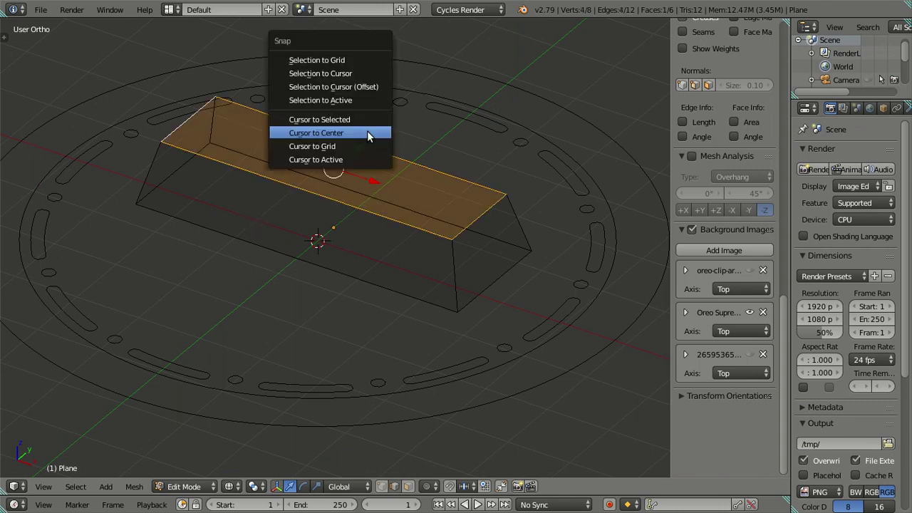
pyautogui.click(361, 100)
pyautogui.moveTo(373, 147)
pyautogui.mouseDown(button='middle')
pyautogui.moveTo(442, 104)
pyautogui.moveTo(417, 189)
pyautogui.mouseUp(button='middle')
pyautogui.scroll(3, 418, 190)
pyautogui.moveTo(326, 228)
pyautogui.mouseDown(button='middle')
pyautogui.moveTo(316, 275)
pyautogui.moveTo(345, 212)
pyautogui.mouseUp(button='middle')
# Step: Reselect the top face's four edges and move the 3D cursor to their centre
pyautogui.press('a')
pyautogui.moveTo(313, 311); pyautogui.dragTo(325, 275, button='middle')
pyautogui.rightClick(326, 275)
pyautogui.keyDown('shift'); pyautogui.rightClick(389, 186); pyautogui.keyUp('shift')
pyautogui.keyDown('shift'); pyautogui.rightClick(255, 132); pyautogui.keyUp('shift')
pyautogui.keyDown('shift'); pyautogui.rightClick(478, 299); pyautogui.keyUp('shift')
pyautogui.hotkey('shift', 's')
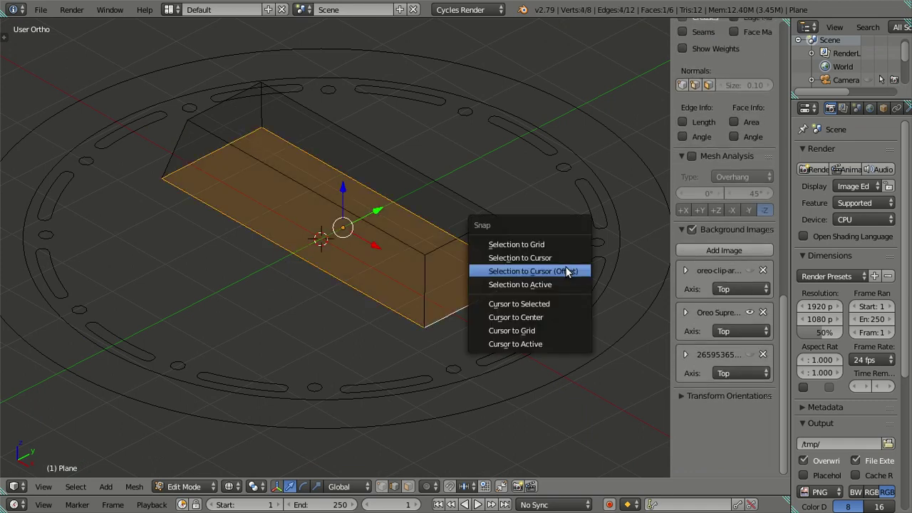
pyautogui.click(542, 303)
# Step: Select the four top edges again and bring up the snap options
pyautogui.rightClick(335, 201)
pyautogui.keyDown('shift'); pyautogui.rightClick(376, 147); pyautogui.keyUp('shift')
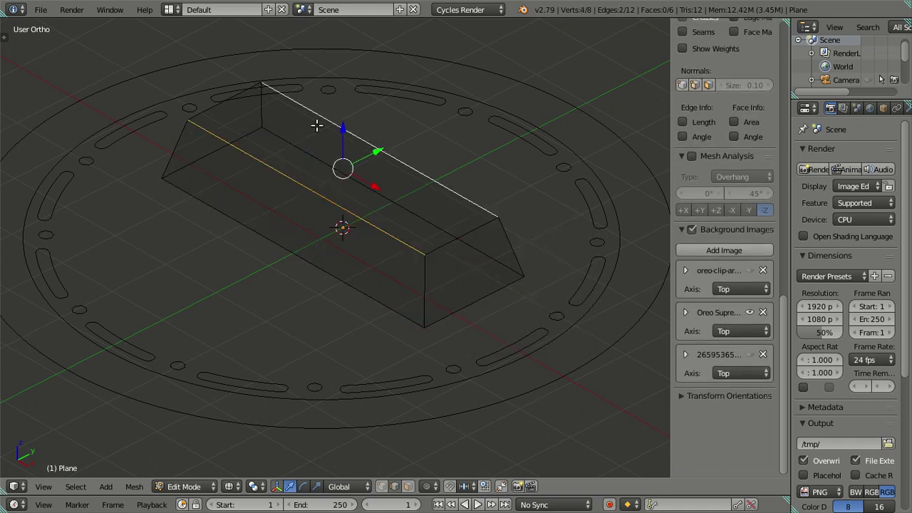
pyautogui.keyDown('shift'); pyautogui.rightClick(219, 106); pyautogui.keyUp('shift')
pyautogui.keyDown('shift'); pyautogui.rightClick(455, 246); pyautogui.keyUp('shift')
pyautogui.hotkey('shift', 's')
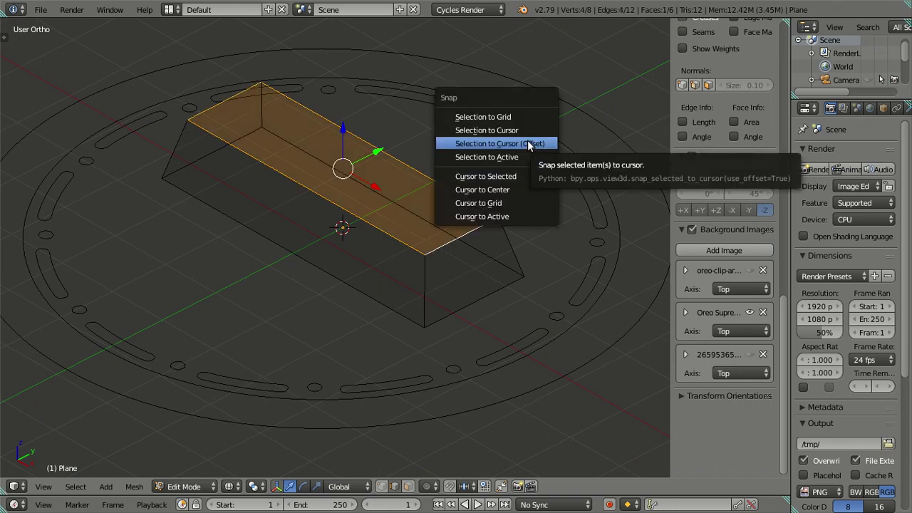
pyautogui.moveTo(329, 361)
pyautogui.mouseDown(button='middle')
pyautogui.moveTo(335, 309)
pyautogui.moveTo(356, 266)
pyautogui.moveTo(385, 286)
pyautogui.moveTo(335, 335)
pyautogui.moveTo(256, 309)
pyautogui.moveTo(259, 275)
pyautogui.moveTo(266, 277)
pyautogui.mouseUp(button='middle')
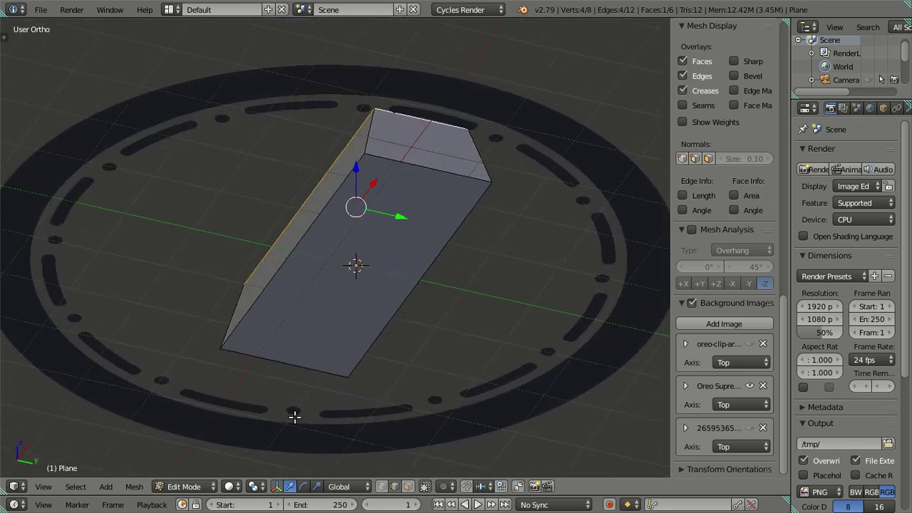
# Step: Delete the box's bottom face in face-select mode to open it underneath
pyautogui.click(407, 486)
pyautogui.rightClick(426, 288)
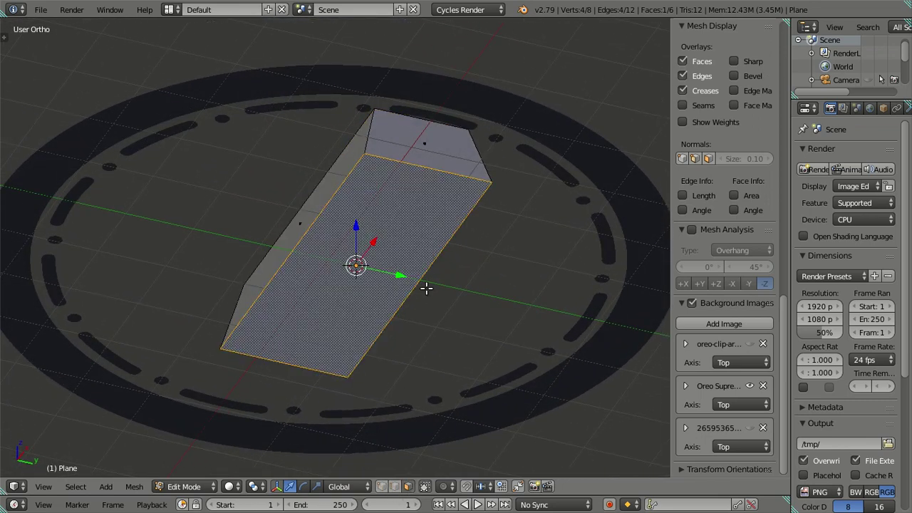
pyautogui.press('x')
pyautogui.click(399, 201)
# Step: Snap the box's top face down to the 3D cursor
pyautogui.moveTo(373, 297)
pyautogui.mouseDown(button='middle')
pyautogui.moveTo(314, 384)
pyautogui.moveTo(372, 395)
pyautogui.mouseUp(button='middle')
pyautogui.rightClick(394, 166)
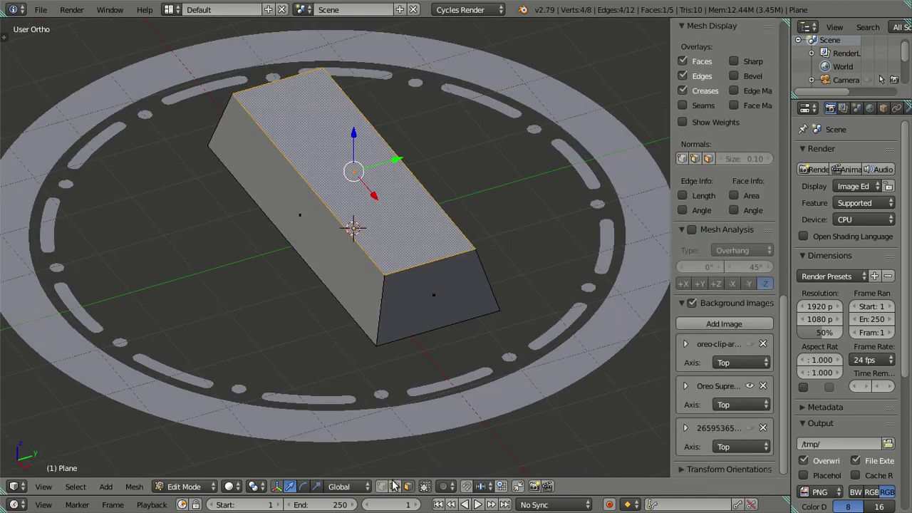
pyautogui.press('z')
pyautogui.moveTo(401, 437)
pyautogui.mouseDown(button='middle')
pyautogui.moveTo(427, 391)
pyautogui.moveTo(487, 209)
pyautogui.mouseUp(button='middle')
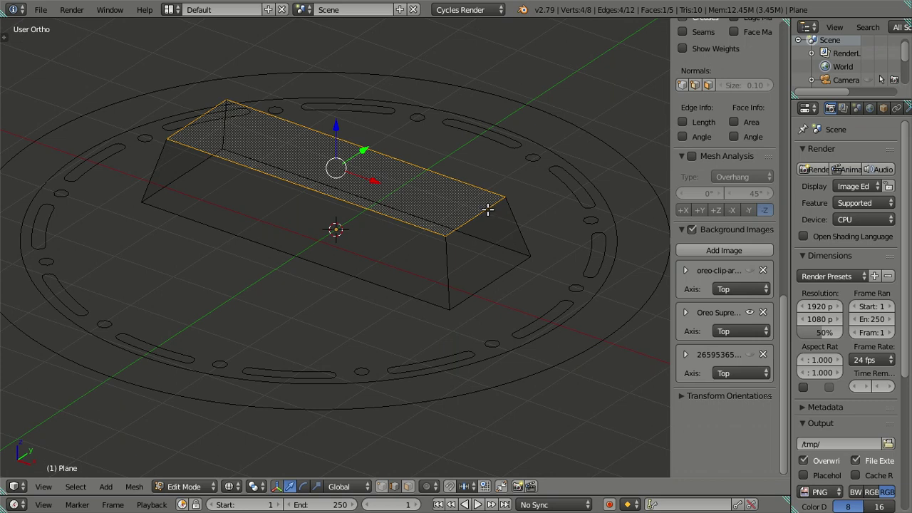
pyautogui.hotkey('shift', 's')
pyautogui.click(495, 178)
# Step: Delete the sunken top face to leave an open frame
pyautogui.press('z')
pyautogui.scroll(2, 388, 298)
pyautogui.moveTo(495, 178)
pyautogui.mouseDown(button='middle')
pyautogui.moveTo(388, 298)
pyautogui.moveTo(570, 206)
pyautogui.mouseUp(button='middle')
pyautogui.press('x')
pyautogui.click(562, 200)
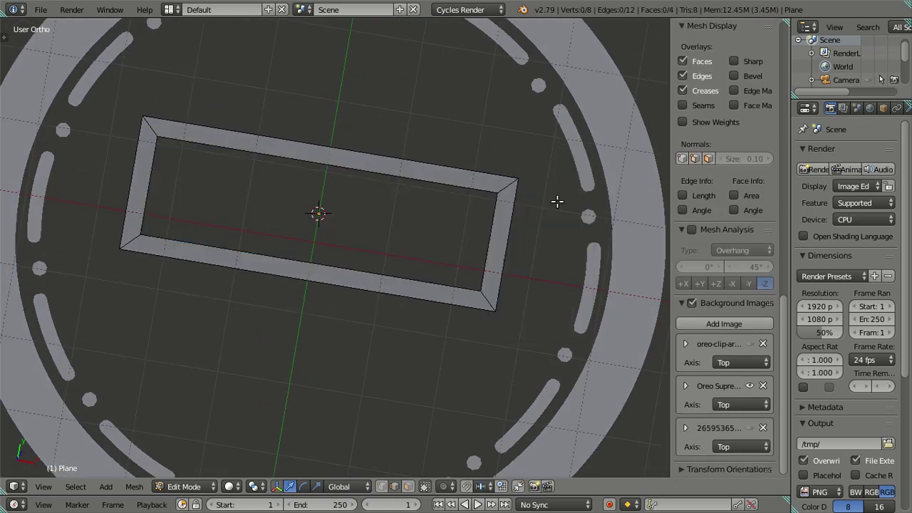
# Step: Fill the frame's inner edge loop with a flat floor face
pyautogui.keyDown('alt'); pyautogui.rightClick(510, 210); pyautogui.keyUp('alt')
pyautogui.press('f')
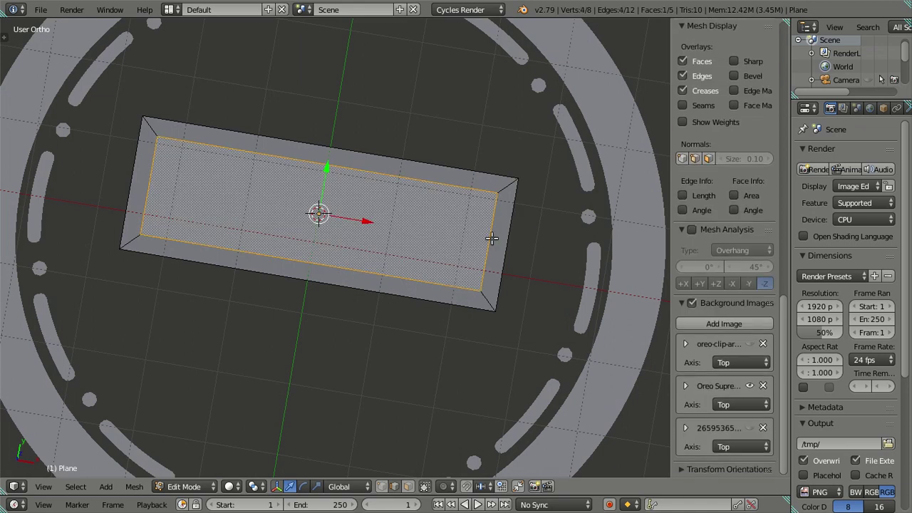
pyautogui.press('KP_7')
pyautogui.press('a')
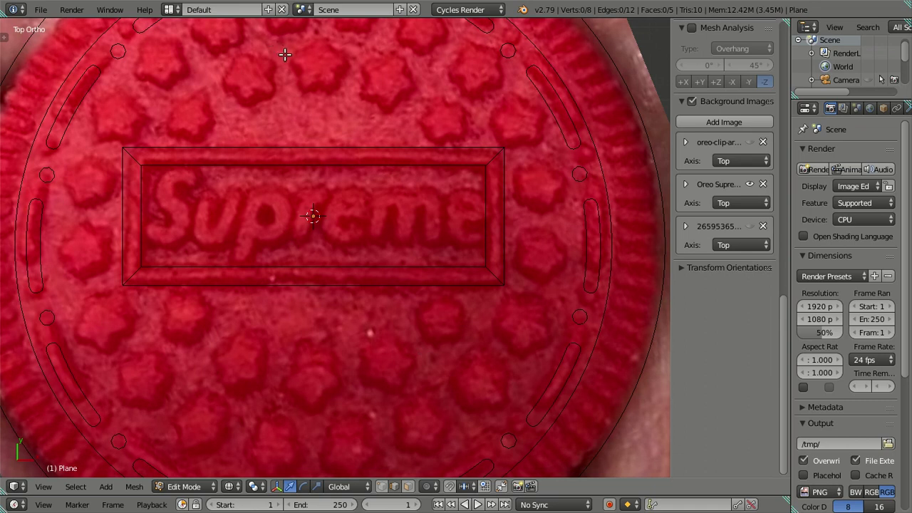
# Step: Leave Edit Mode on the logo box and reselect the logo box object
pyautogui.scroll(-3, 289, 61)
pyautogui.scroll(1, 378, 257)
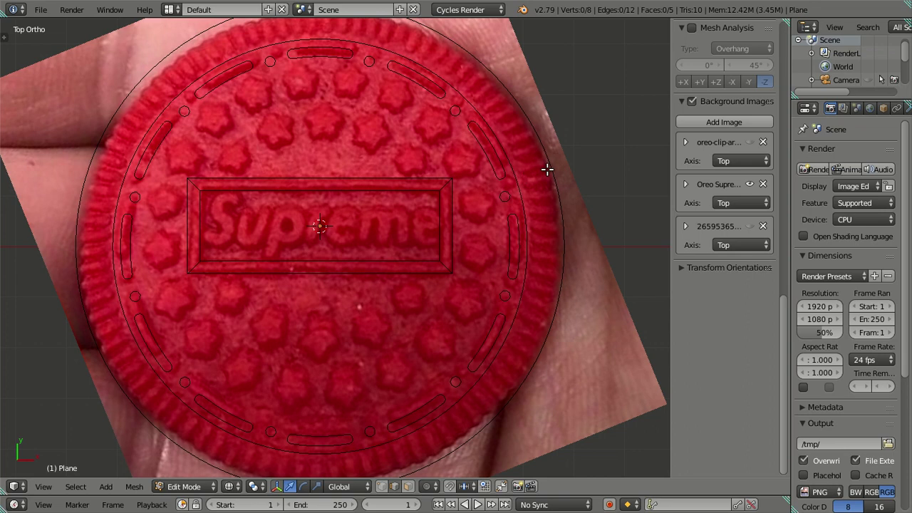
pyautogui.press('Tab')
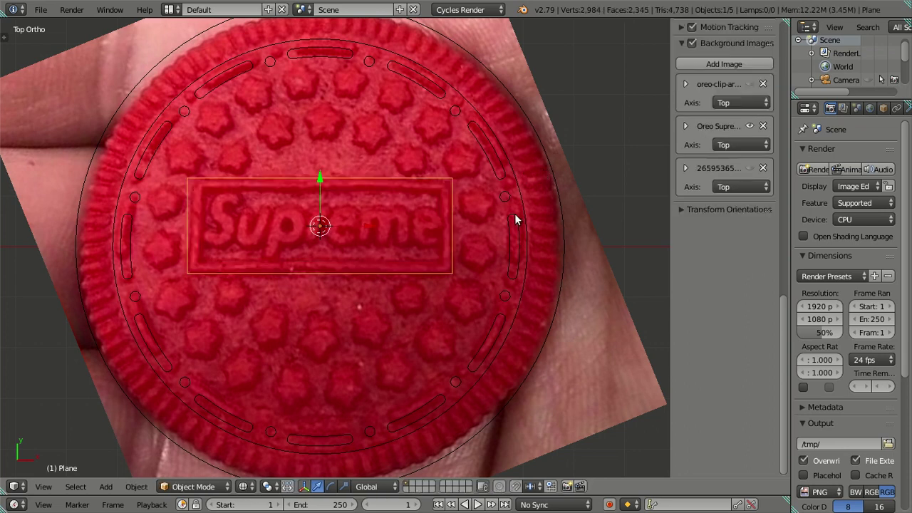
pyautogui.rightClick(554, 190)
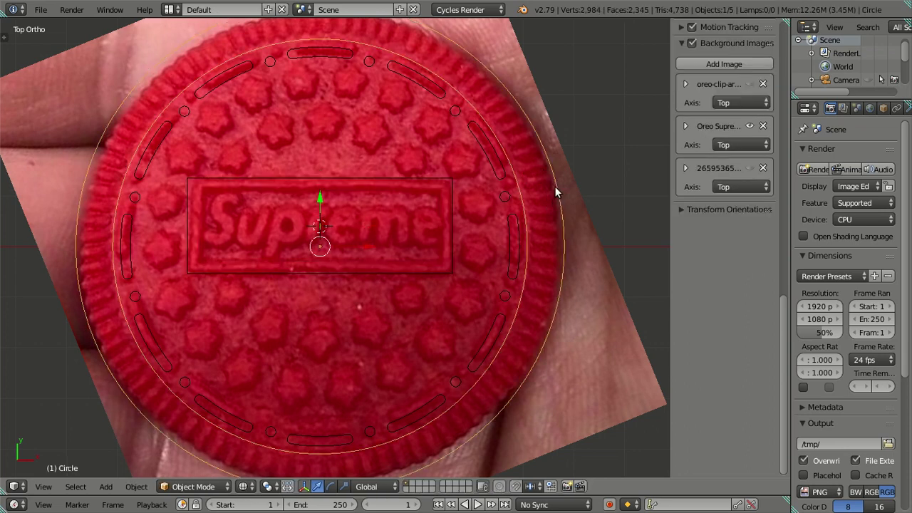
pyautogui.rightClick(400, 203)
pyautogui.rightClick(549, 183)
pyautogui.rightClick(351, 272)
# Step: Snap the 3D cursor to the world centre and hide the properties side panel
pyautogui.hotkey('shift', 'a')
pyautogui.press('Escape')
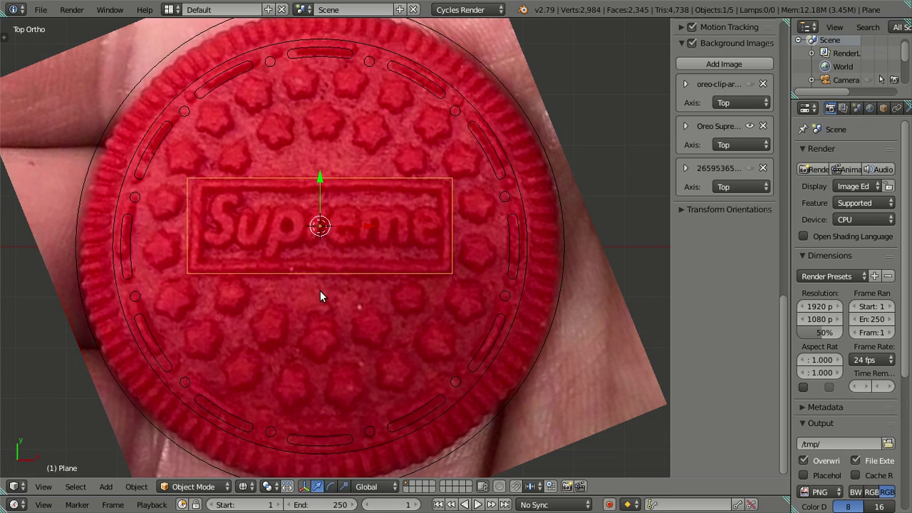
pyautogui.hotkey('shift', 's')
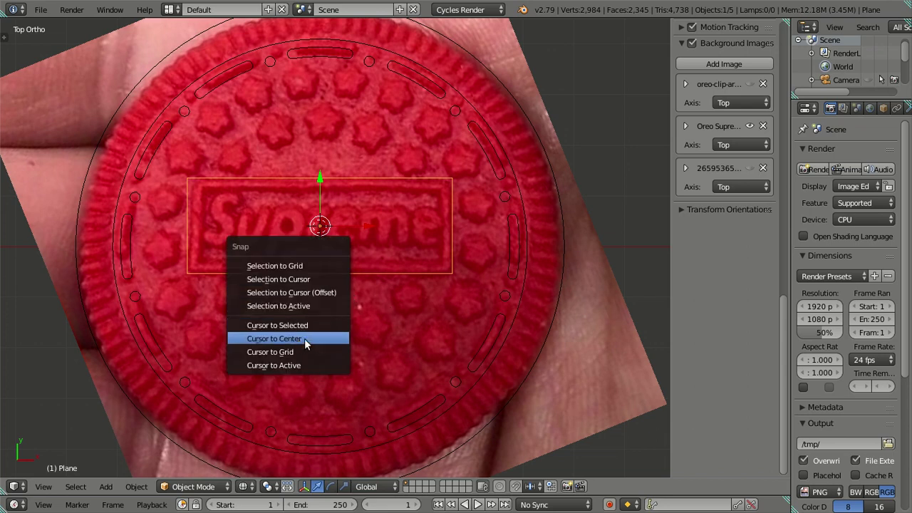
pyautogui.click(308, 335)
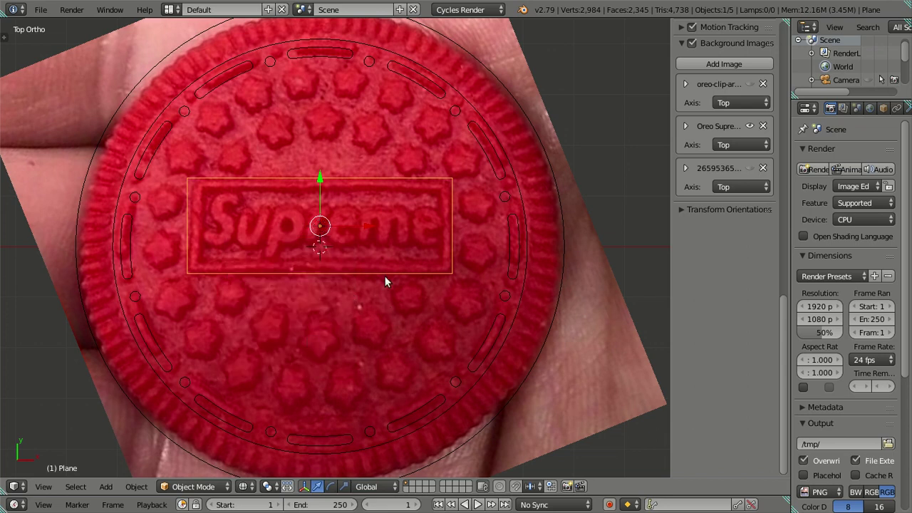
pyautogui.press('n')
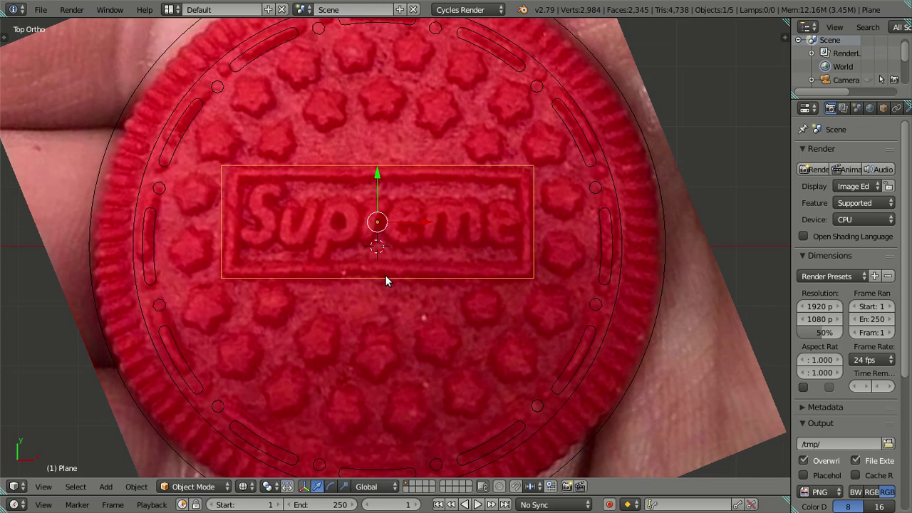
pyautogui.scroll(-2, 385, 275)
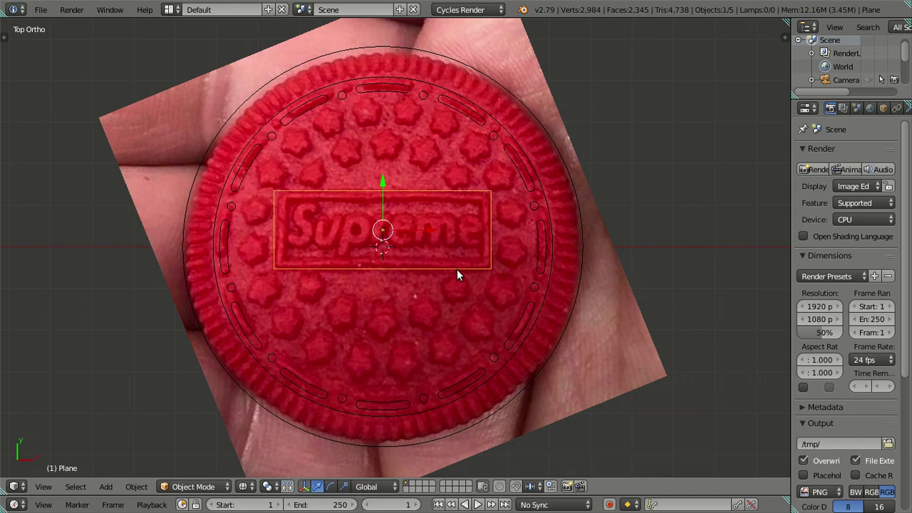
# Step: Deselect all objects and centre the view on the Supreme logo
pyautogui.press('a')
pyautogui.hotkey('shift', 'a')
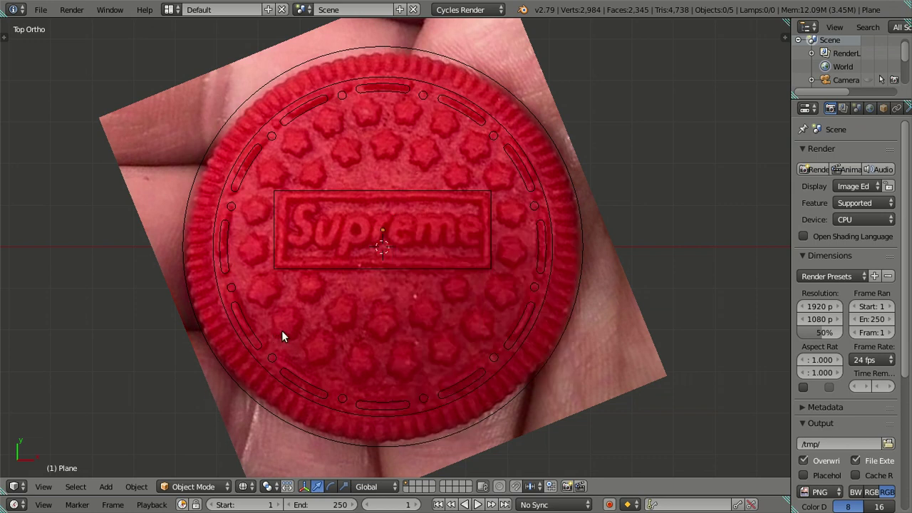
pyautogui.scroll(2, 306, 313)
pyautogui.scroll(2, 265, 356)
pyautogui.keyDown('shift'); pyautogui.moveTo(264, 356); pyautogui.dragTo(405, 203, button='middle'); pyautogui.keyUp('shift')
pyautogui.scroll(1, 377, 293)
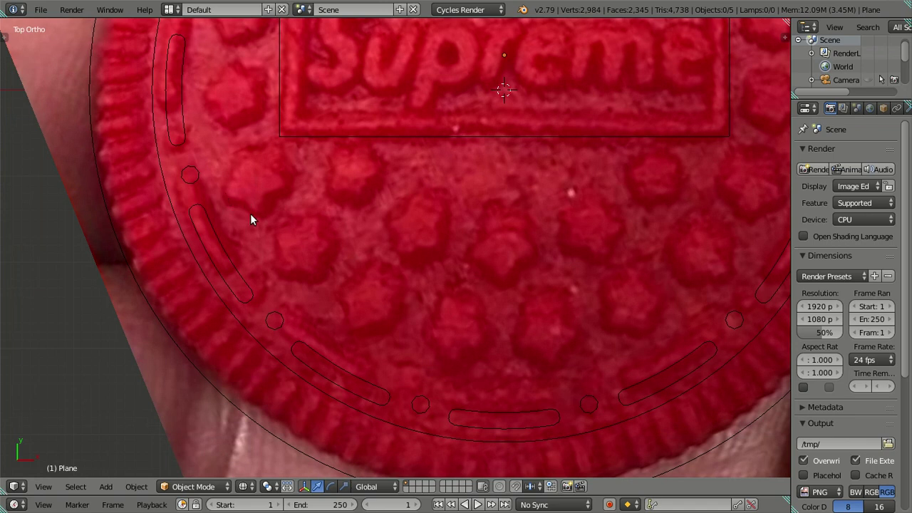
pyautogui.scroll(-3, 236, 158)
pyautogui.scroll(-1, 249, 167)
pyautogui.scroll(-2, 328, 203)
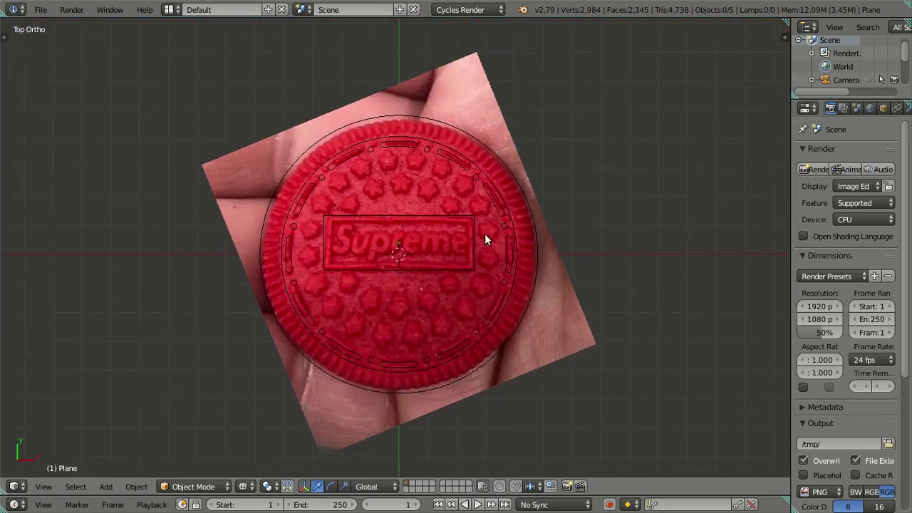
# Step: Add a circle mesh at the cookie centre with 20 vertices
pyautogui.press('a')
pyautogui.press('t')
pyautogui.hotkey('shift', 'a')
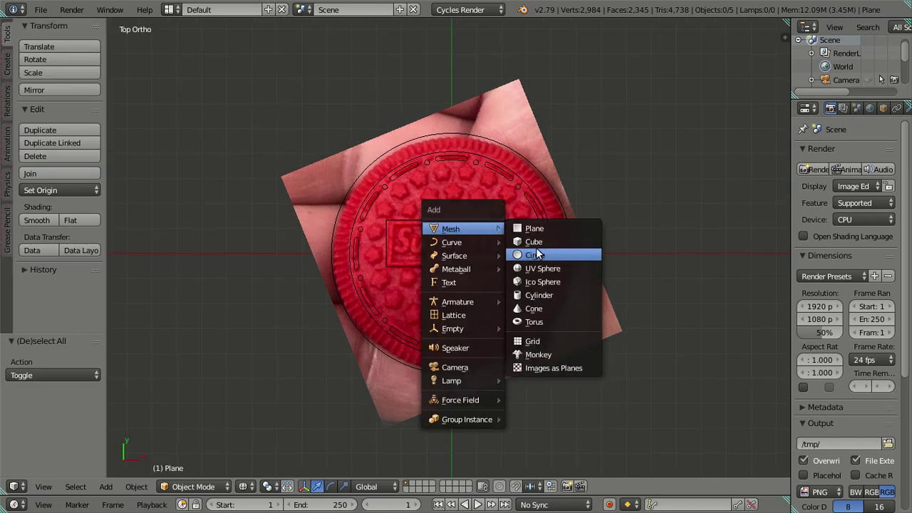
pyautogui.click(535, 255)
pyautogui.click(62, 377)
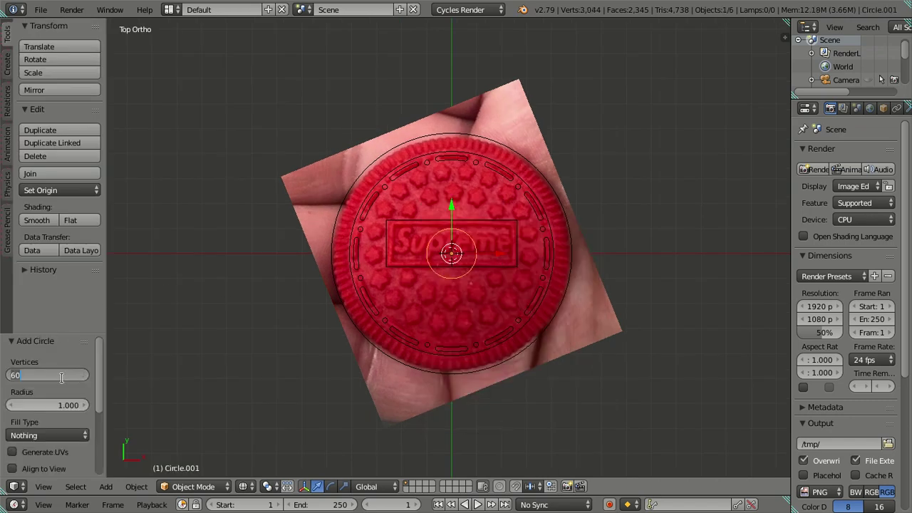
pyautogui.write('2')
pyautogui.press('Return')
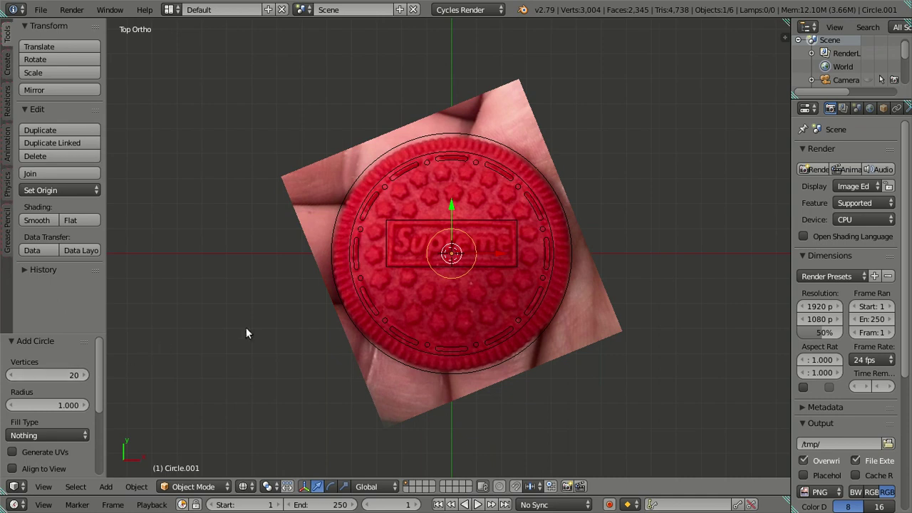
pyautogui.press('t')
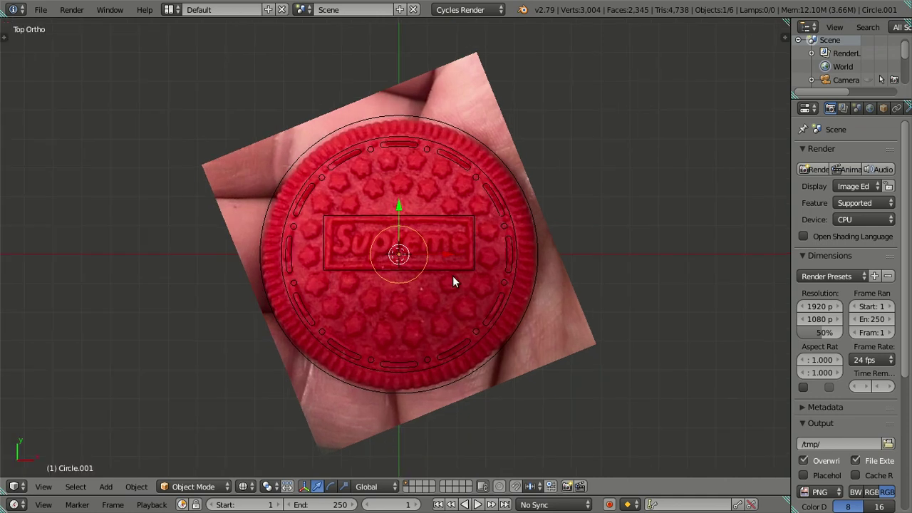
# Step: Enter Edit Mode on the new circle and deselect all its vertices
pyautogui.scroll(3, 459, 272)
pyautogui.scroll(1, 459, 272)
pyautogui.press('Tab')
pyautogui.scroll(3, 459, 272)
pyautogui.press('a')
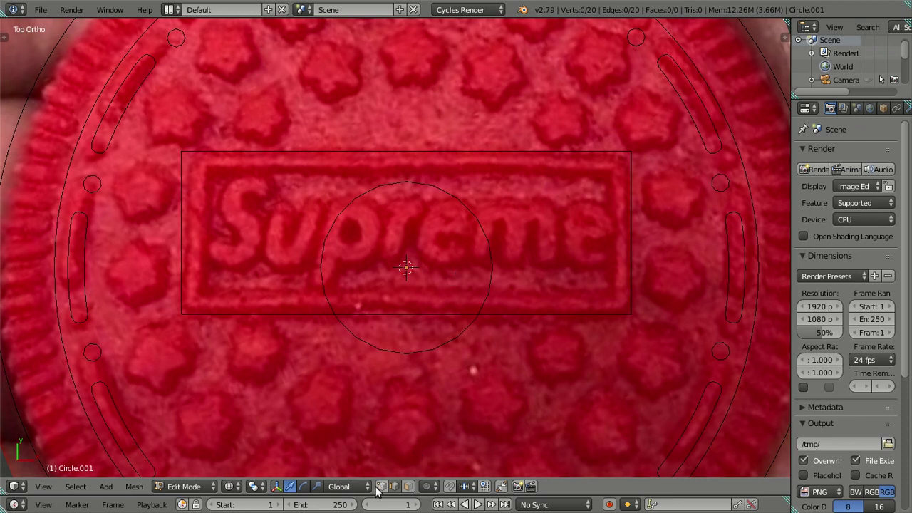
# Step: Select alternating edges of the circle: bottom, left, right, upper-left and upper-right
pyautogui.keyDown('shift'); pyautogui.moveTo(431, 411); pyautogui.dragTo(382, 317, button='middle'); pyautogui.keyUp('shift')
pyautogui.rightClick(357, 265)
pyautogui.keyDown('shift'); pyautogui.rightClick(331, 263); pyautogui.keyUp('shift')
pyautogui.keyDown('shift'); pyautogui.rightClick(275, 204); pyautogui.keyUp('shift')
pyautogui.keyDown('shift'); pyautogui.rightClick(272, 179); pyautogui.keyUp('shift')
pyautogui.click(395, 487)
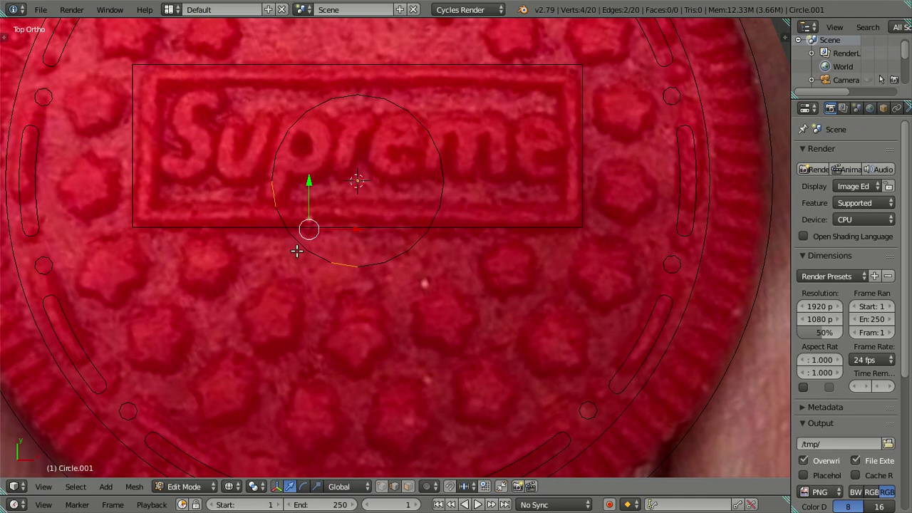
pyautogui.click(381, 487)
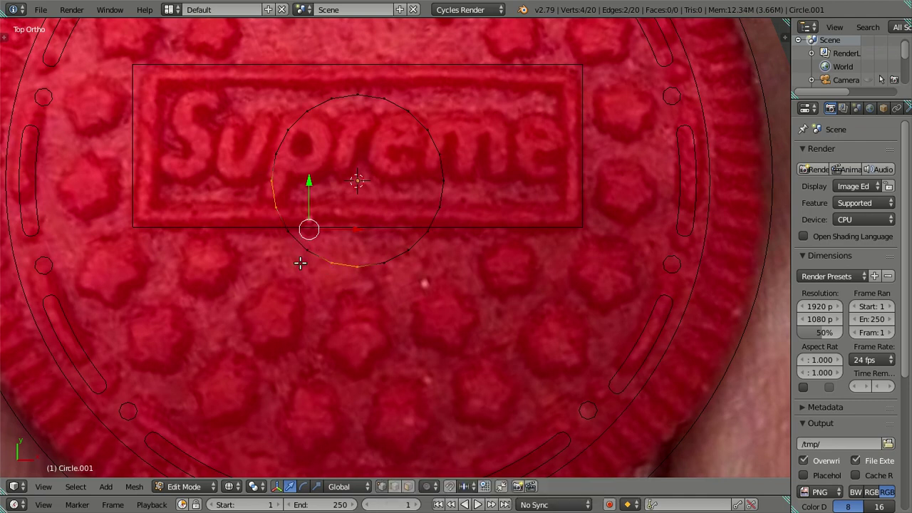
pyautogui.keyDown('shift'); pyautogui.click(425, 229); pyautogui.keyUp('shift')
pyautogui.keyDown('shift'); pyautogui.click(439, 208); pyautogui.keyUp('shift')
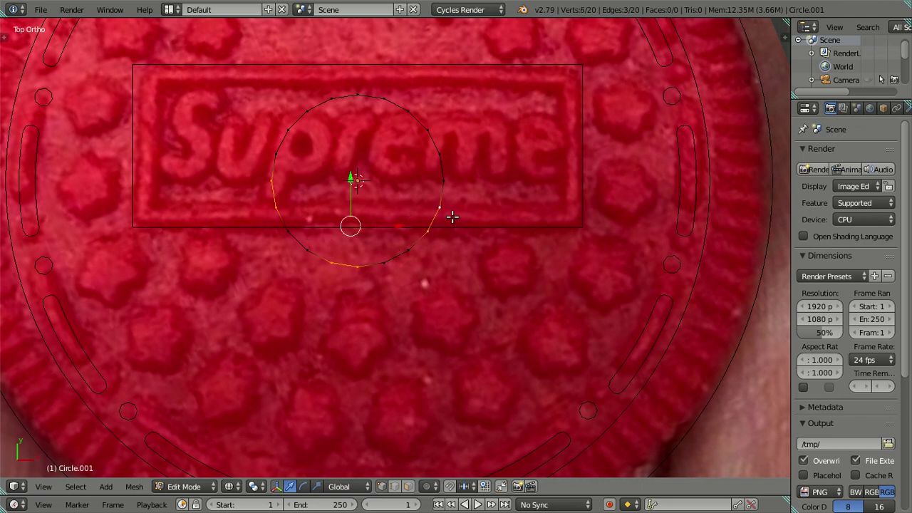
pyautogui.keyDown('shift'); pyautogui.click(301, 121); pyautogui.keyUp('shift')
pyautogui.keyDown('shift'); pyautogui.click(329, 100); pyautogui.keyUp('shift')
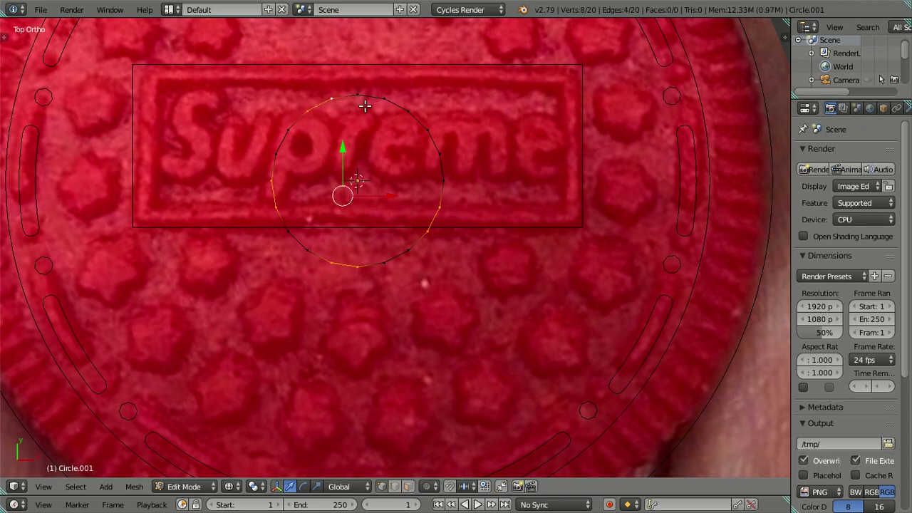
pyautogui.keyDown('shift'); pyautogui.click(405, 110); pyautogui.keyUp('shift')
pyautogui.keyDown('shift'); pyautogui.click(425, 131); pyautogui.keyUp('shift')
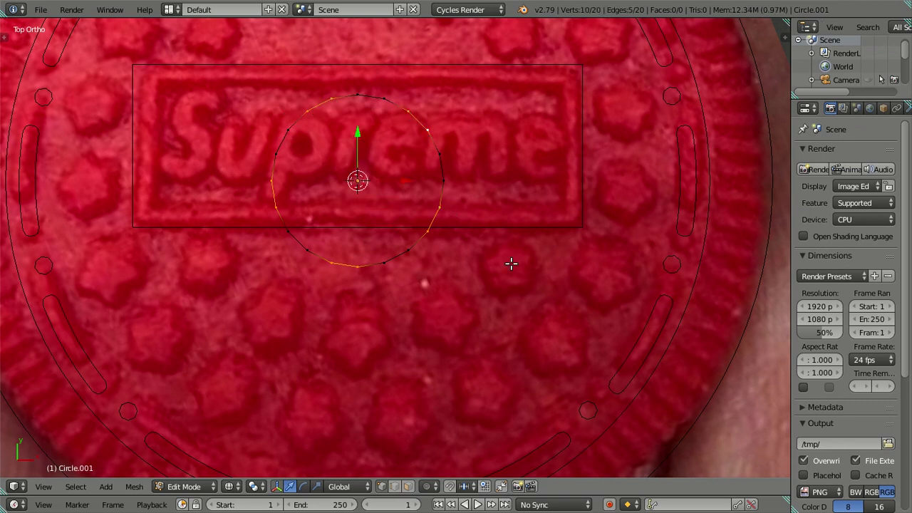
# Step: Scale the selected edges inward toward the centre to form star points
pyautogui.press('s')
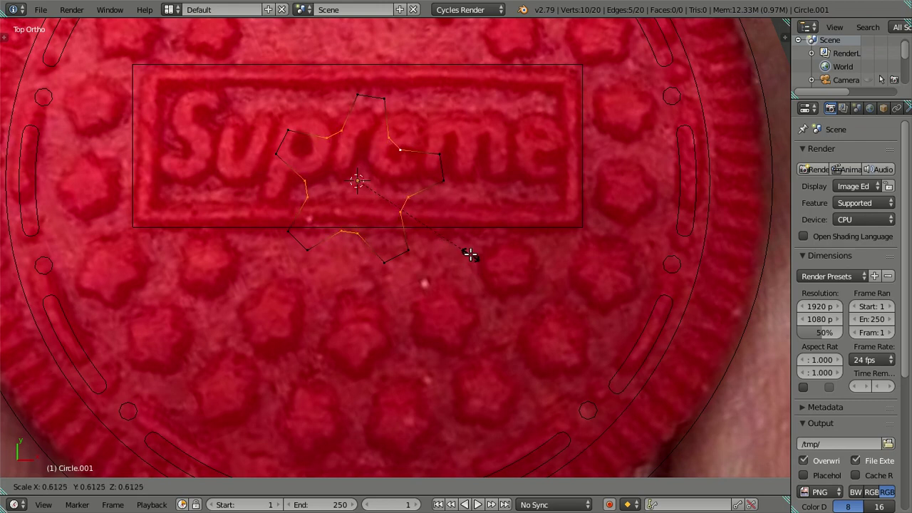
pyautogui.click(470, 254)
pyautogui.scroll(1, 411, 234)
pyautogui.scroll(1, 411, 190)
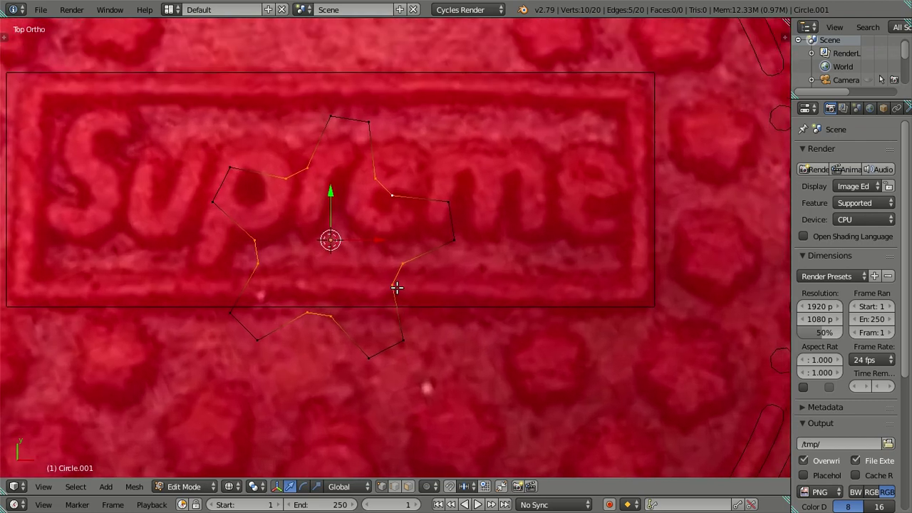
pyautogui.scroll(-2, 395, 287)
pyautogui.scroll(-1, 391, 287)
pyautogui.scroll(2, 391, 287)
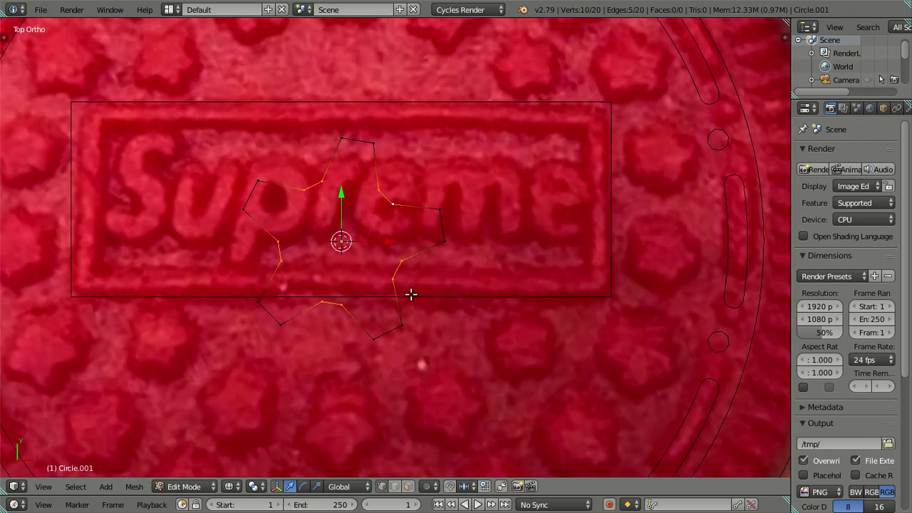
# Step: Try rescaling single star edges, undo and cancel those changes, then reselect star edges
pyautogui.click(405, 267)
pyautogui.press('s')
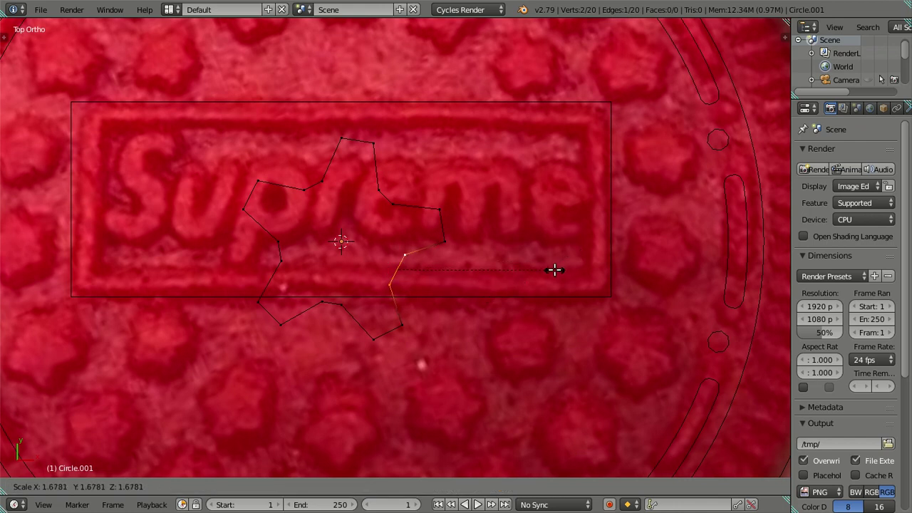
pyautogui.click(551, 270)
pyautogui.hotkey('ctrl', 'z')
pyautogui.rightClick(281, 326)
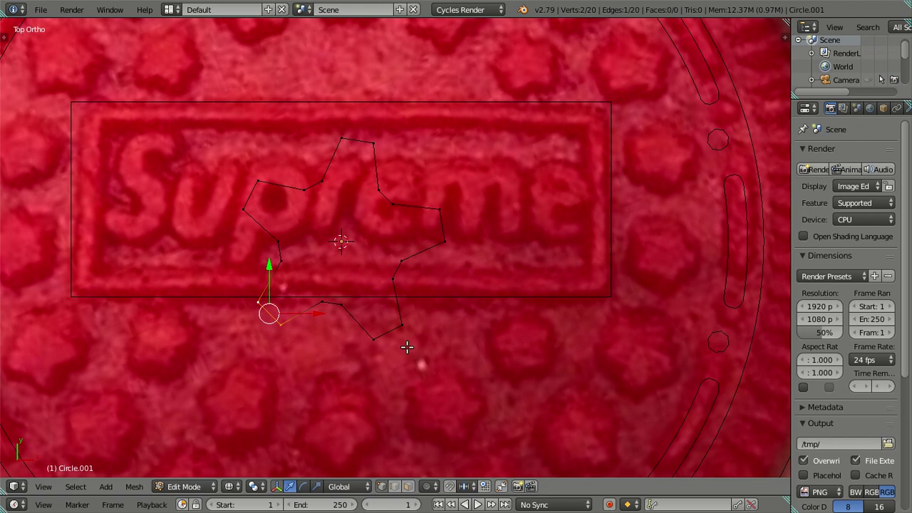
pyautogui.write('s')
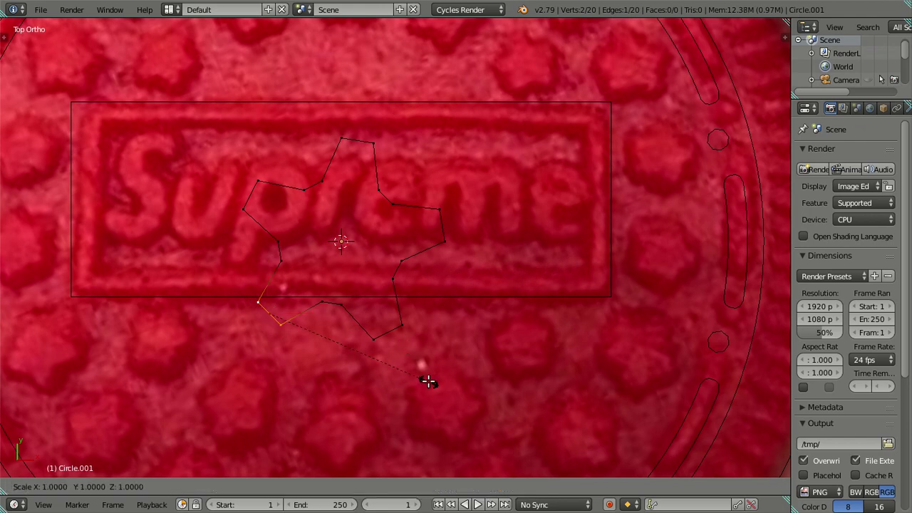
pyautogui.write('.5')
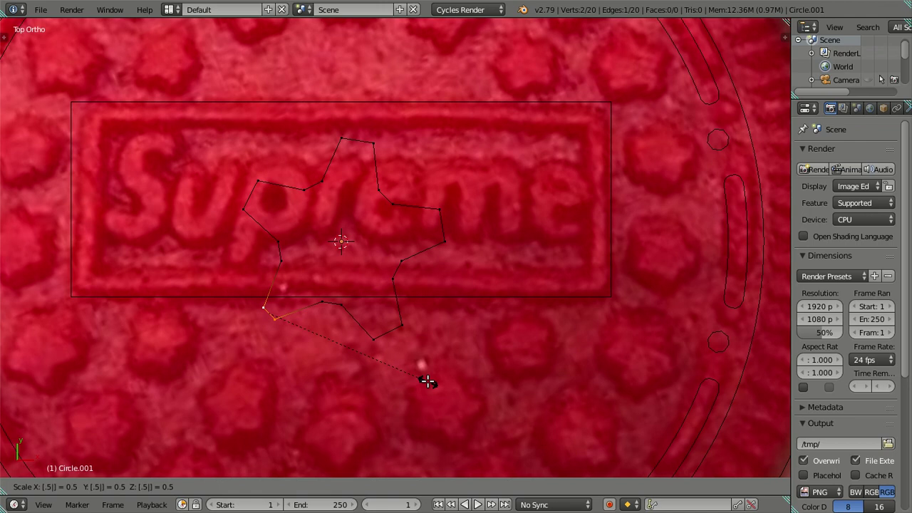
pyautogui.press('Escape')
pyautogui.press('a')
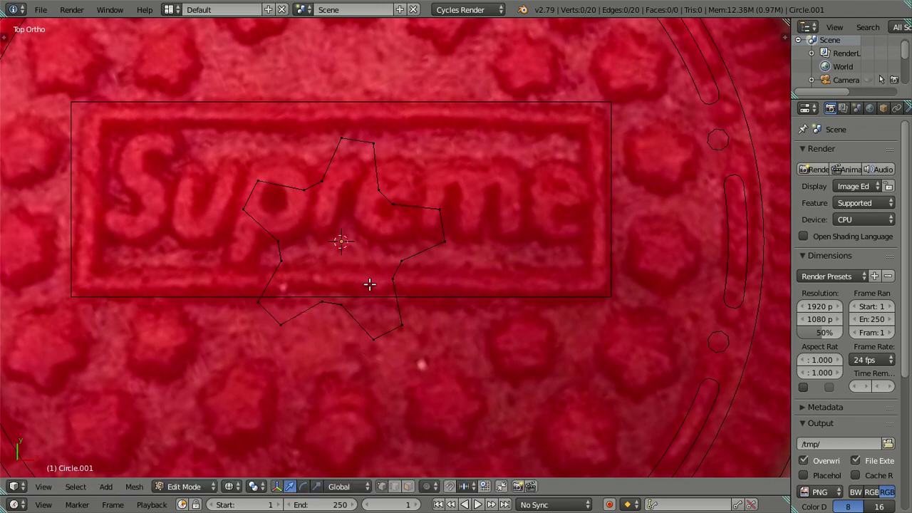
pyautogui.press('a')
pyautogui.press('a')
pyautogui.click(269, 313)
pyautogui.click(280, 322)
pyautogui.click(396, 271)
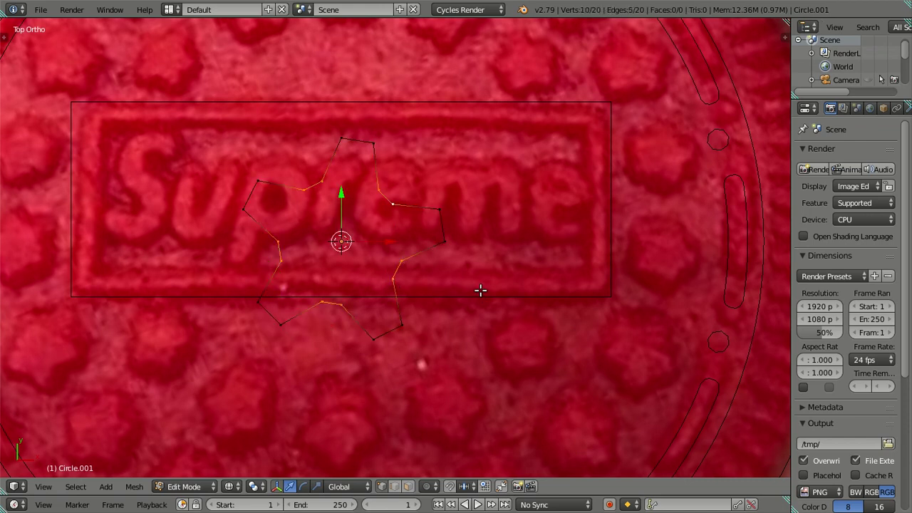
# Step: Extrude the star outline into an inner ring scaled to 0.5
pyautogui.press('a')
pyautogui.press('e')
pyautogui.press('s')
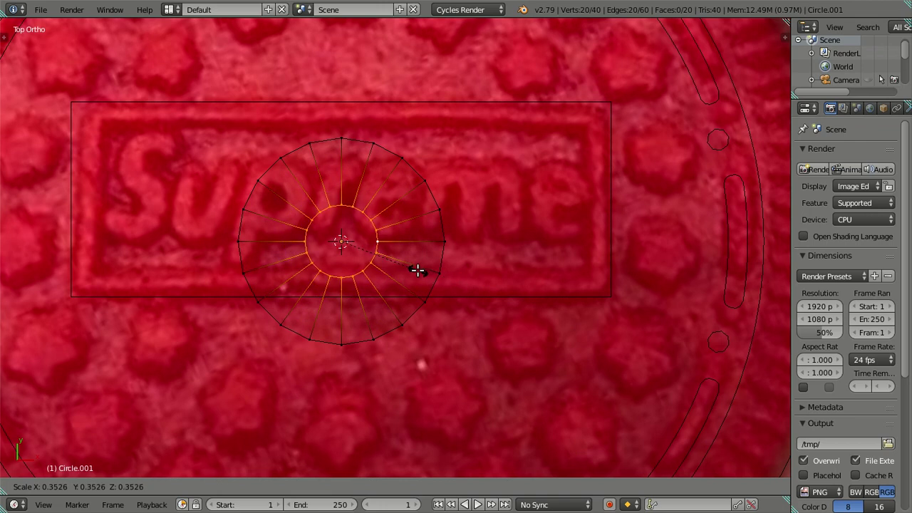
pyautogui.write('0.5')
pyautogui.press('Return')
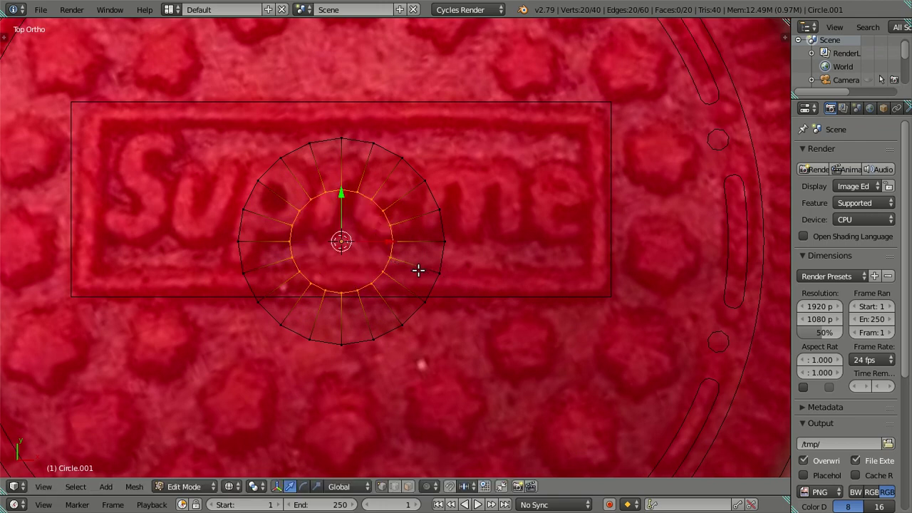
# Step: Select every other outer vertex around the ring
pyautogui.press('a')
pyautogui.rightClick(430, 308)
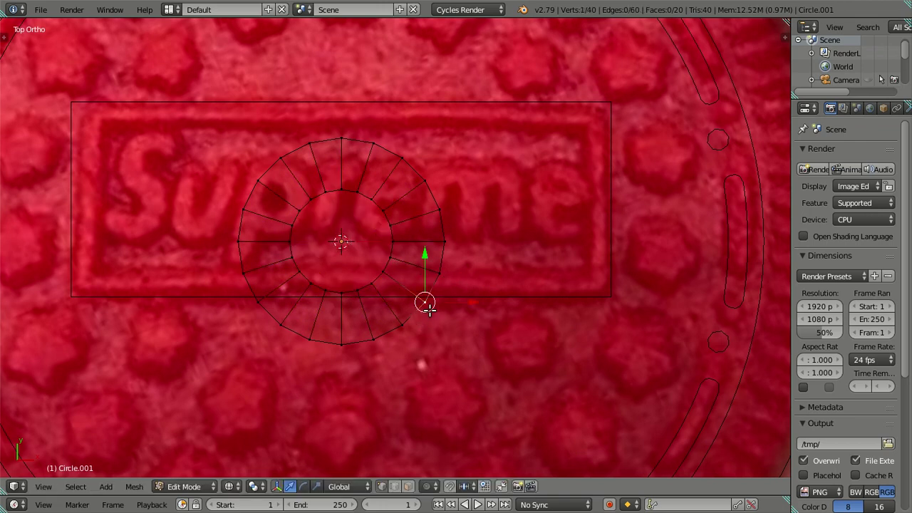
pyautogui.keyDown('shift'); pyautogui.rightClick(421, 175); pyautogui.keyUp('shift')
pyautogui.keyDown('shift'); pyautogui.rightClick(399, 156); pyautogui.keyUp('shift')
pyautogui.keyDown('shift'); pyautogui.rightClick(309, 146); pyautogui.keyUp('shift')
pyautogui.keyDown('shift'); pyautogui.rightClick(258, 165); pyautogui.keyUp('shift')
pyautogui.keyDown('shift'); pyautogui.rightClick(281, 159); pyautogui.keyUp('shift')
pyautogui.keyDown('shift'); pyautogui.rightClick(239, 242); pyautogui.keyUp('shift')
pyautogui.keyDown('shift'); pyautogui.rightClick(243, 273); pyautogui.keyUp('shift')
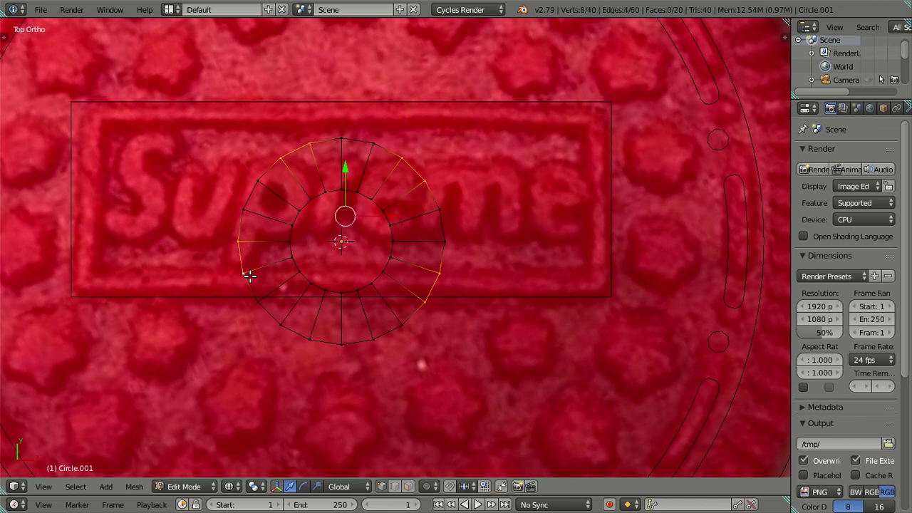
pyautogui.keyDown('shift'); pyautogui.rightClick(309, 339); pyautogui.keyUp('shift')
pyautogui.keyDown('shift'); pyautogui.rightClick(341, 344); pyautogui.keyUp('shift')
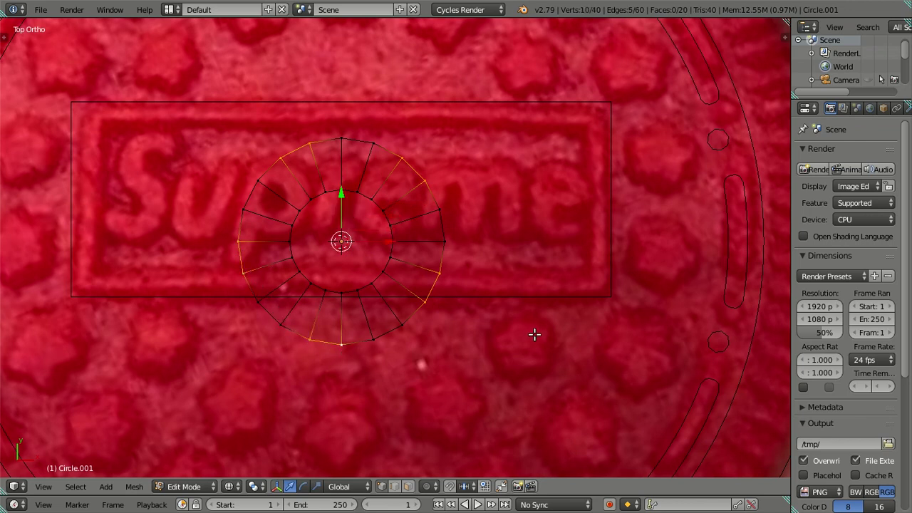
# Step: Scale the alternate outer vertices inward to 0.6525 to form five points, shown in solid shading
pyautogui.press('s')
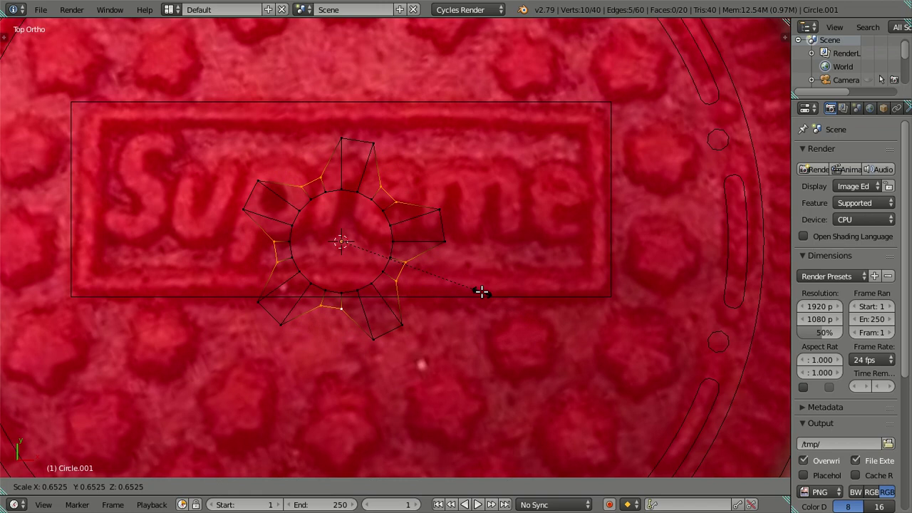
pyautogui.click(489, 294)
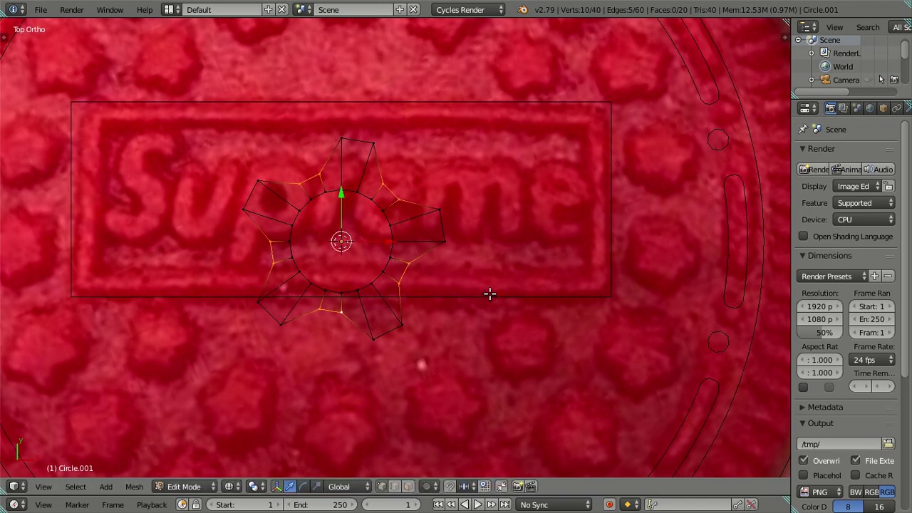
pyautogui.press('z')
pyautogui.press('Tab')
pyautogui.press('Tab')
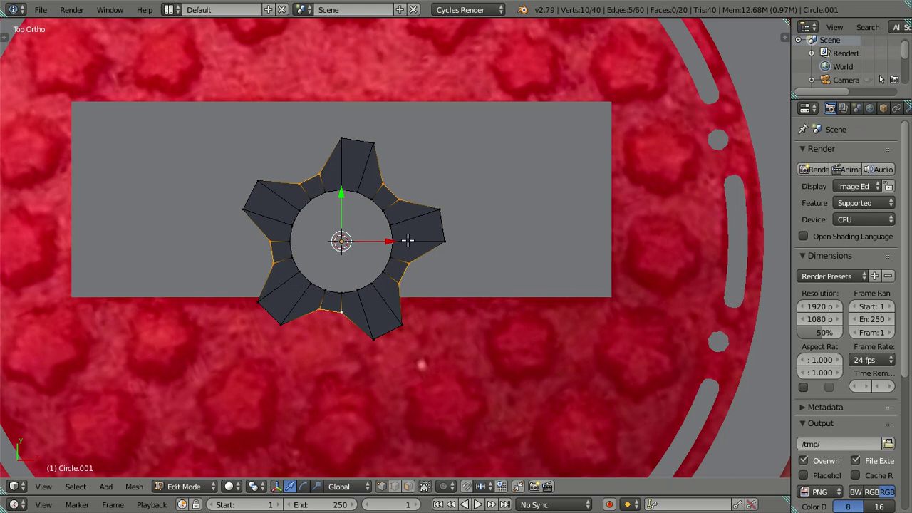
# Step: Select the whole star, dismiss the Faces menu, then deselect everything
pyautogui.press('a')
pyautogui.press('a')
pyautogui.hotkey('ctrl', 'f')
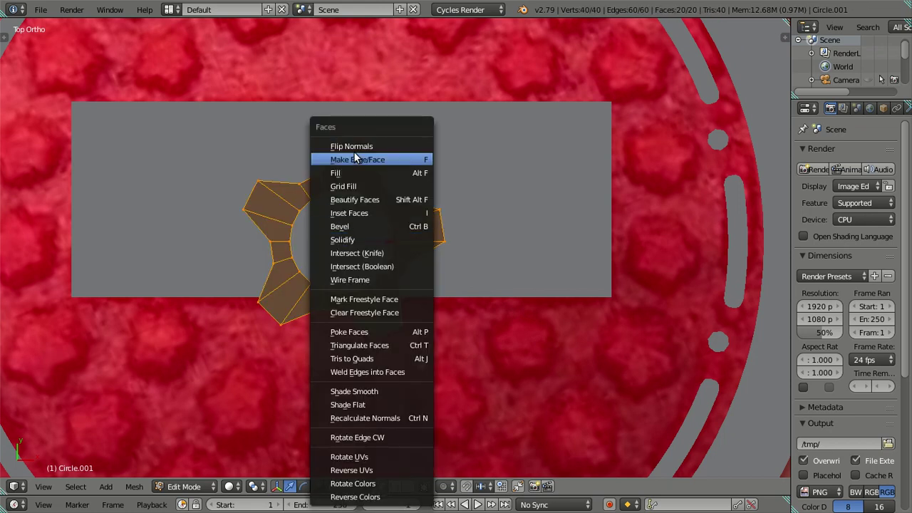
pyautogui.click(418, 157)
pyautogui.press('a')
pyautogui.scroll(-3, 442, 207)
pyautogui.scroll(-1, 445, 212)
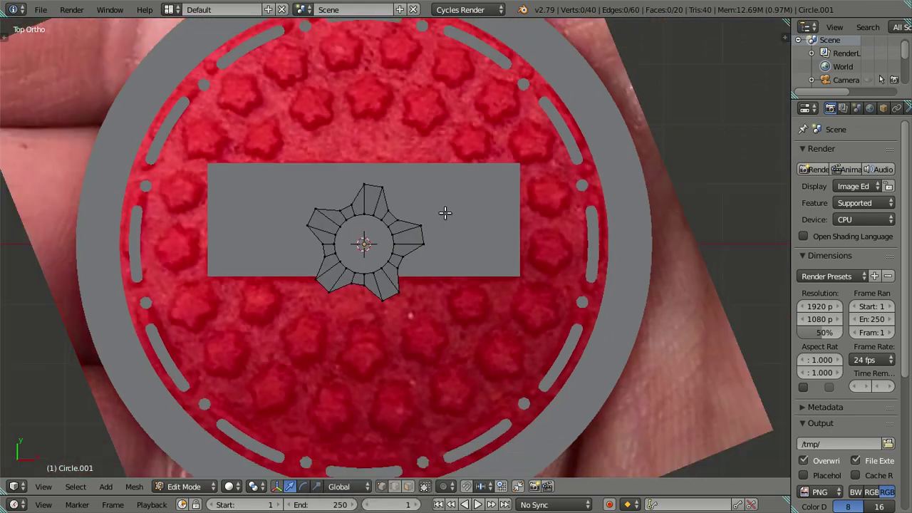
pyautogui.scroll(-1, 444, 213)
# Step: Hide the Oreo background reference photo and check the star in wireframe and solid views
pyautogui.press('n')
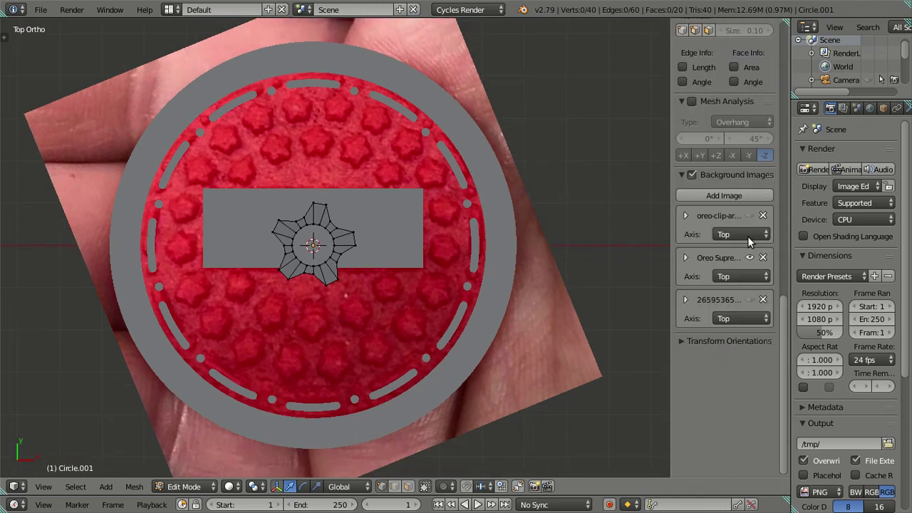
pyautogui.click(749, 257)
pyautogui.press('n')
pyautogui.scroll(1, 431, 218)
pyautogui.scroll(3, 425, 223)
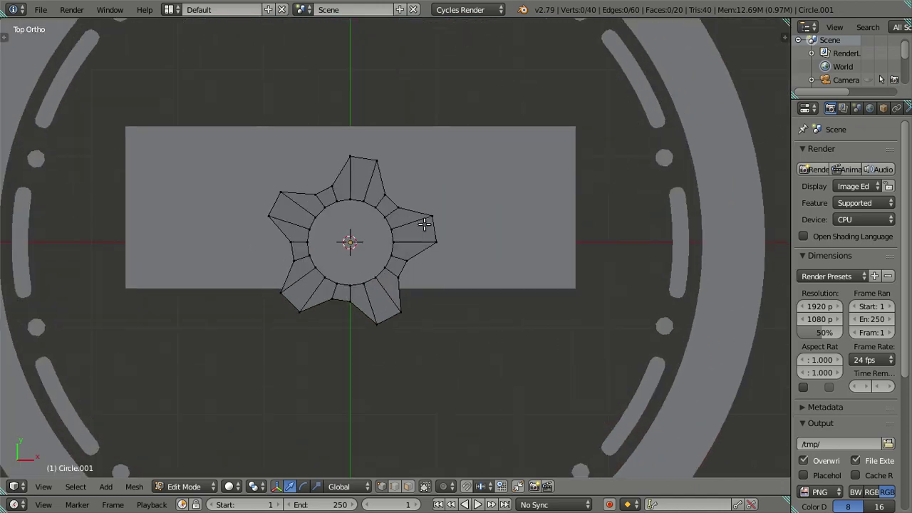
pyautogui.scroll(2, 424, 224)
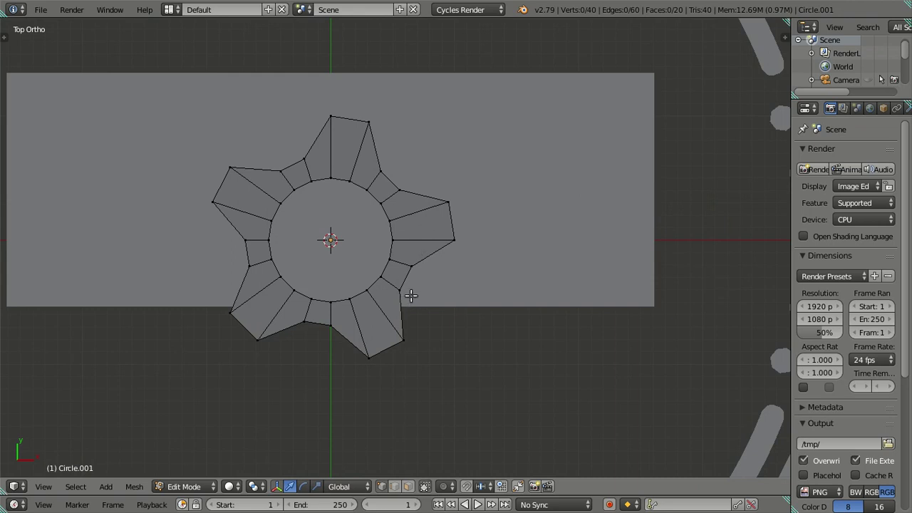
pyautogui.press('z')
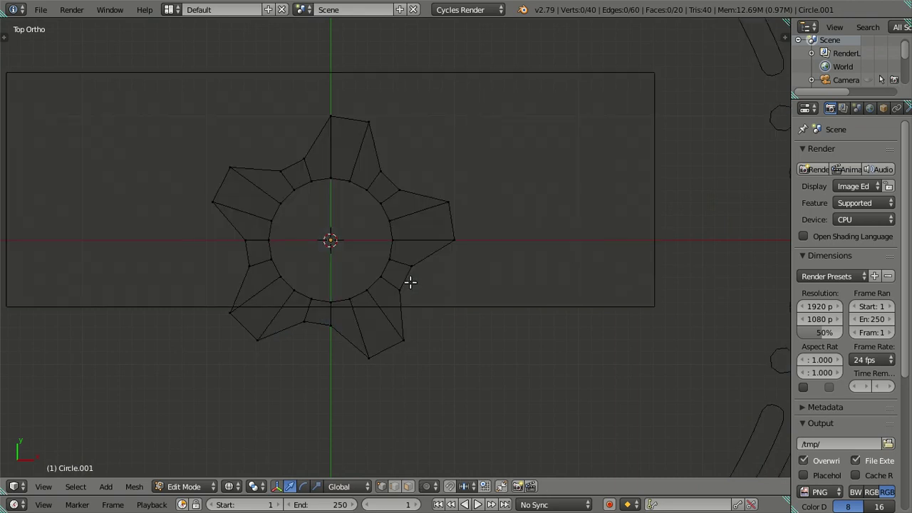
pyautogui.scroll(-2, 410, 282)
pyautogui.scroll(2, 411, 282)
pyautogui.press('z')
pyautogui.press('z')
# Step: Extrude the inner loop, scale it to 0.5 and fill it with a centre face
pyautogui.keyDown('alt'); pyautogui.rightClick(389, 248); pyautogui.keyUp('alt')
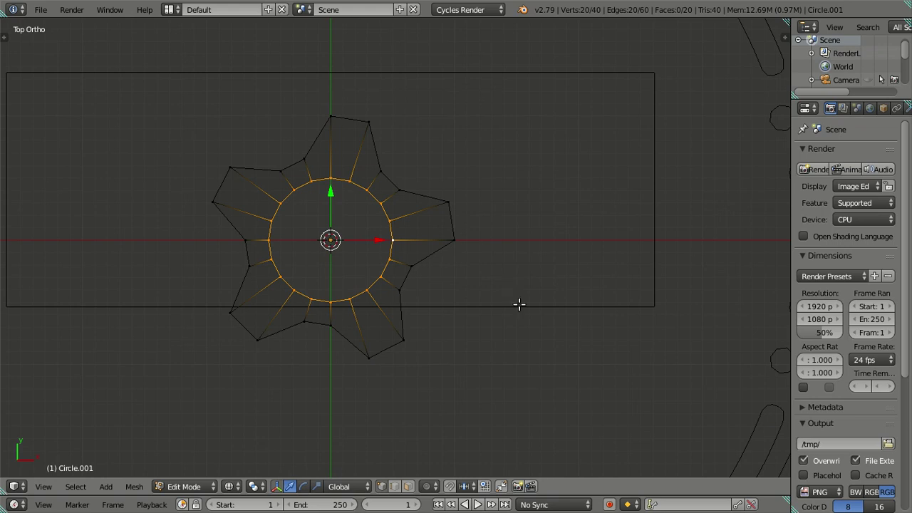
pyautogui.press('e')
pyautogui.write('s.5')
pyautogui.press('Return')
pyautogui.press('f')
pyautogui.press('a')
pyautogui.press('z')
# Step: In Object Mode, move the star down below the logo box
pyautogui.moveTo(413, 340)
pyautogui.mouseDown(button='middle')
pyautogui.moveTo(354, 329)
pyautogui.moveTo(383, 329)
pyautogui.mouseUp(button='middle')
pyautogui.press('Tab')
pyautogui.scroll(-4, 346, 319)
pyautogui.moveTo(375, 189); pyautogui.dragTo(356, 349)
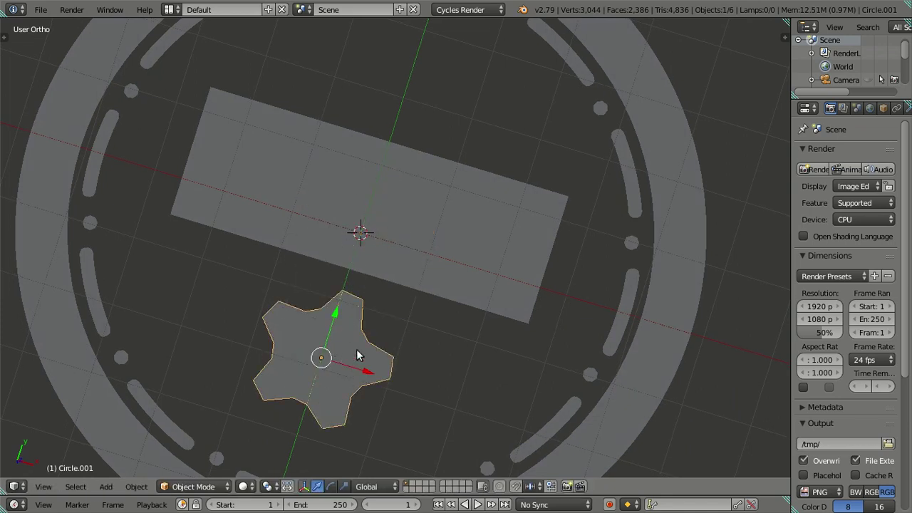
pyautogui.moveTo(356, 349); pyautogui.dragTo(454, 281, button='middle')
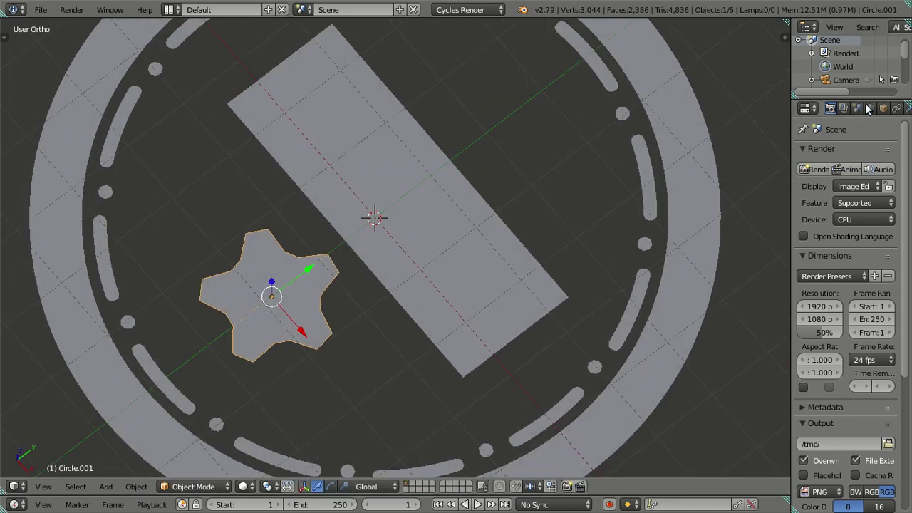
pyautogui.click(908, 107)
# Step: Add a Subdivision Surface modifier to the star and inspect the smoothed shape
pyautogui.click(801, 154)
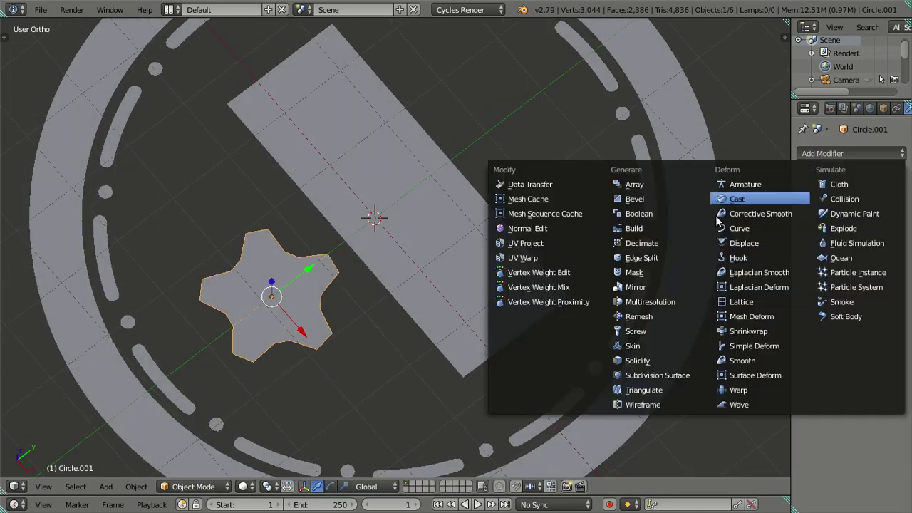
pyautogui.click(643, 375)
pyautogui.moveTo(443, 341); pyautogui.dragTo(490, 358, button='middle')
pyautogui.press('KP_7')
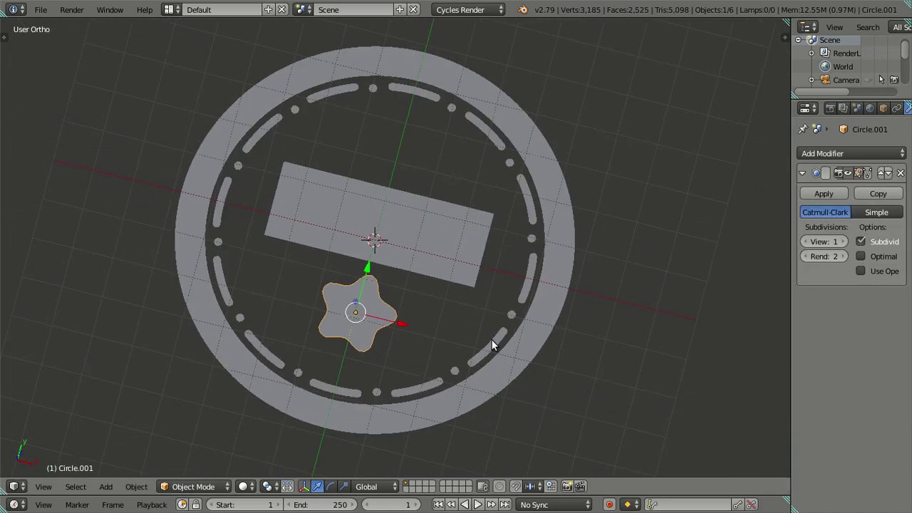
pyautogui.scroll(3, 492, 332)
pyautogui.press('z')
pyautogui.scroll(-3, 490, 340)
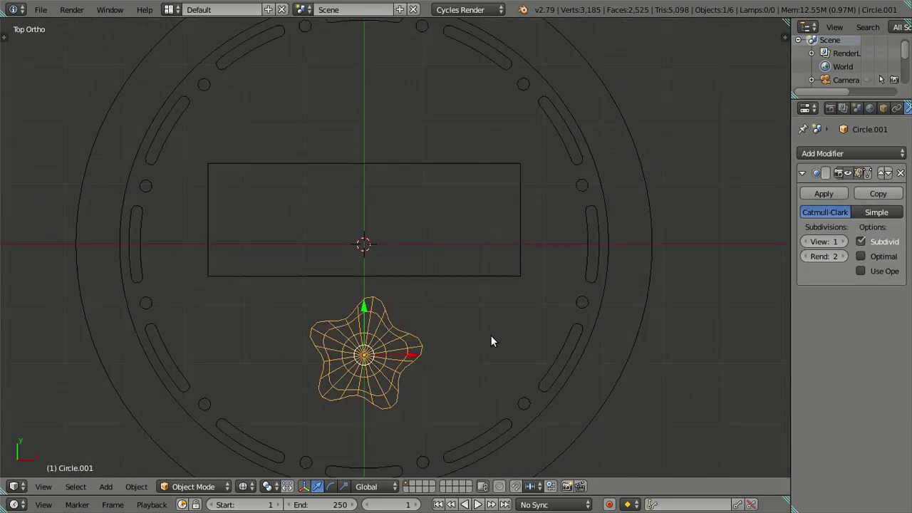
pyautogui.press('z')
pyautogui.moveTo(466, 349); pyautogui.dragTo(377, 225, button='middle')
pyautogui.scroll(2, 342, 263)
pyautogui.moveTo(341, 263)
pyautogui.mouseDown(button='middle')
pyautogui.moveTo(338, 318)
pyautogui.moveTo(456, 266)
pyautogui.mouseUp(button='middle')
pyautogui.scroll(4, 456, 266)
# Step: Try viewport subdivision level 2 on the star, then drop it back to 0
pyautogui.click(841, 242)
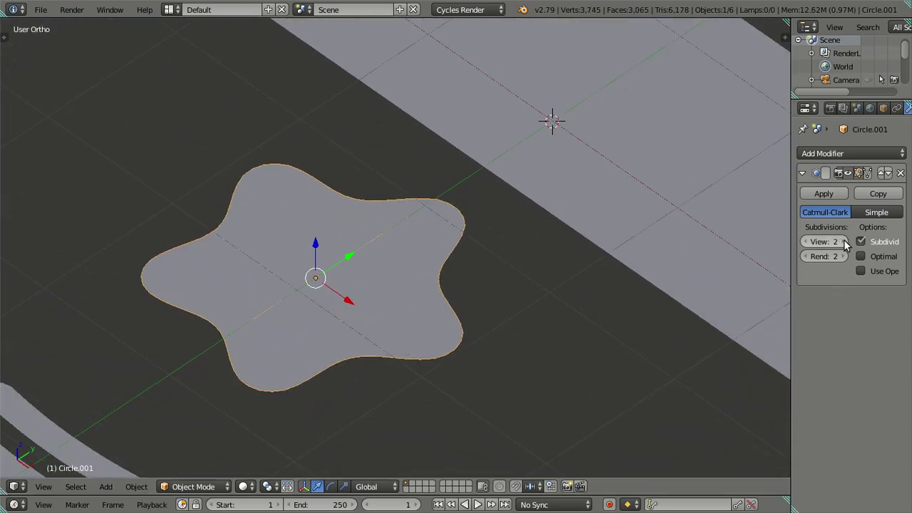
pyautogui.moveTo(565, 279)
pyautogui.mouseDown(button='middle')
pyautogui.moveTo(571, 328)
pyautogui.moveTo(639, 300)
pyautogui.moveTo(680, 264)
pyautogui.mouseUp(button='middle')
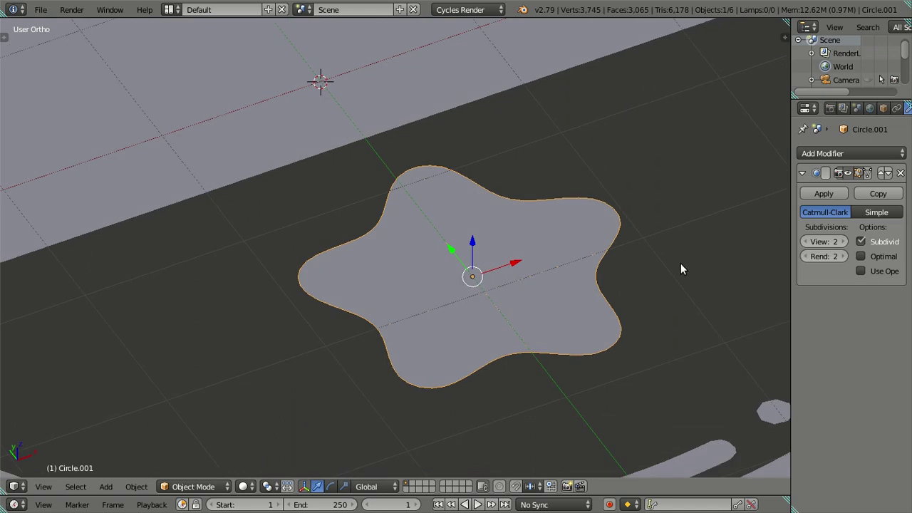
pyautogui.click(803, 241)
pyautogui.click(803, 241)
pyautogui.moveTo(712, 267); pyautogui.dragTo(602, 272, button='middle')
# Step: Select the star's inner notch vertices and scale them slightly toward the centre
pyautogui.press('Tab')
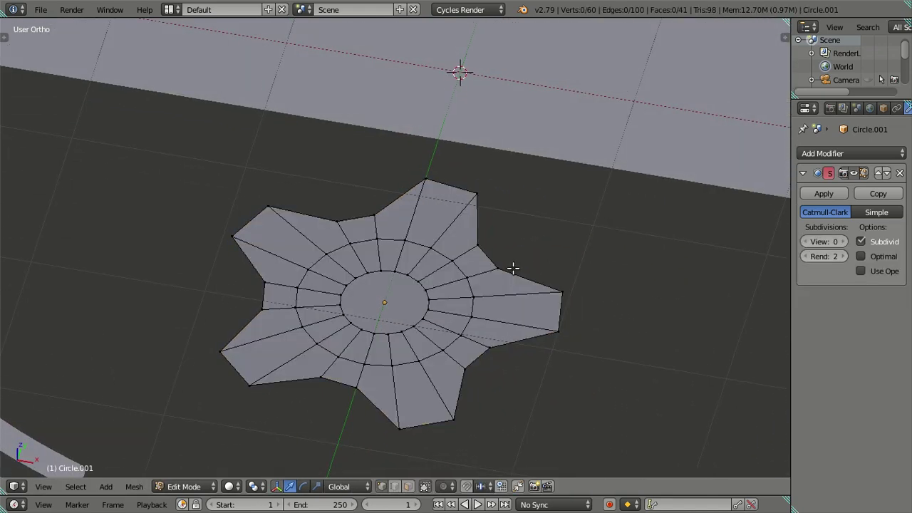
pyautogui.rightClick(481, 260)
pyautogui.keyDown('shift'); pyautogui.rightClick(338, 222); pyautogui.keyUp('shift')
pyautogui.keyDown('shift'); pyautogui.rightClick(374, 215); pyautogui.keyUp('shift')
pyautogui.keyDown('shift'); pyautogui.rightClick(262, 308); pyautogui.keyUp('shift')
pyautogui.keyDown('shift'); pyautogui.rightClick(265, 284); pyautogui.keyUp('shift')
pyautogui.keyDown('shift'); pyautogui.rightClick(320, 376); pyautogui.keyUp('shift')
pyautogui.keyDown('shift'); pyautogui.rightClick(356, 388); pyautogui.keyUp('shift')
pyautogui.keyDown('shift'); pyautogui.rightClick(465, 369); pyautogui.keyUp('shift')
pyautogui.keyDown('shift'); pyautogui.rightClick(489, 347); pyautogui.keyUp('shift')
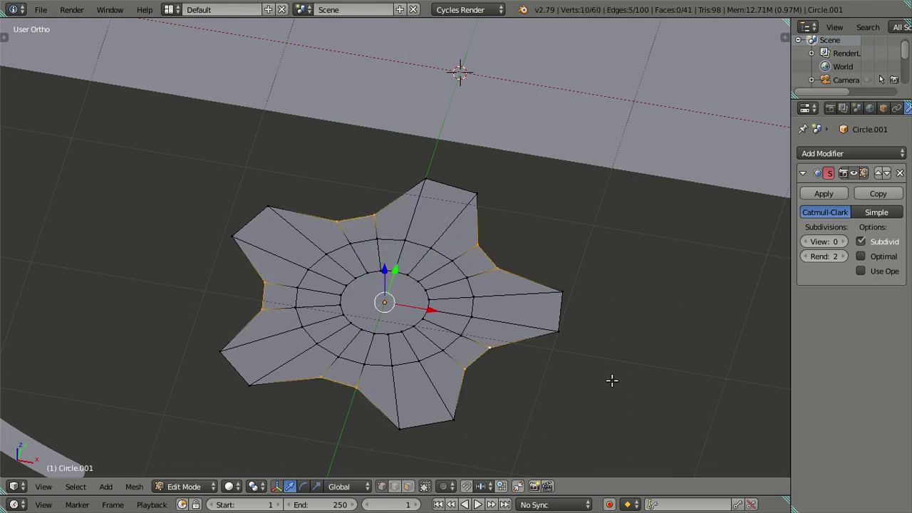
pyautogui.press('s')
pyautogui.click(597, 375)
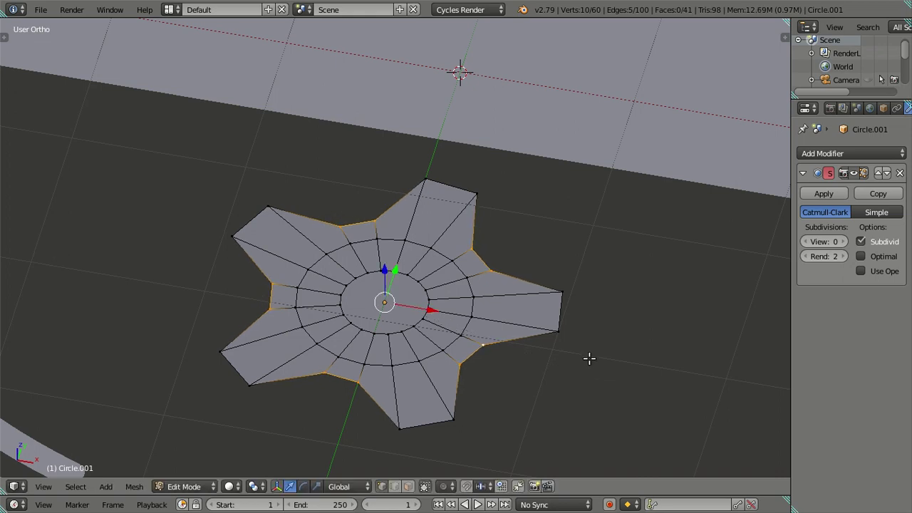
pyautogui.press('Tab')
# Step: Retest viewport subdivision level 2 from the top, then delete the Subdivision Surface modifier
pyautogui.click(844, 242)
pyautogui.click(844, 242)
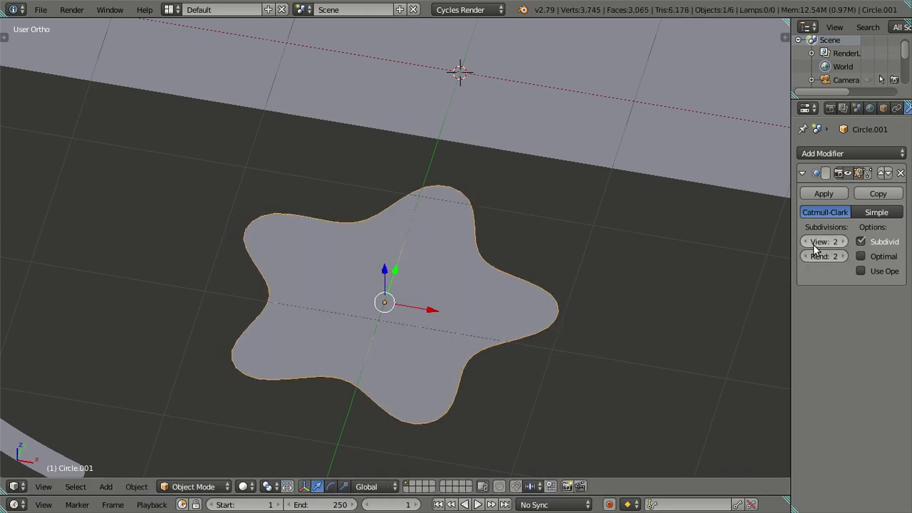
pyautogui.scroll(-4, 405, 286)
pyautogui.moveTo(405, 286)
pyautogui.mouseDown(button='middle')
pyautogui.moveTo(415, 362)
pyautogui.moveTo(452, 361)
pyautogui.mouseUp(button='middle')
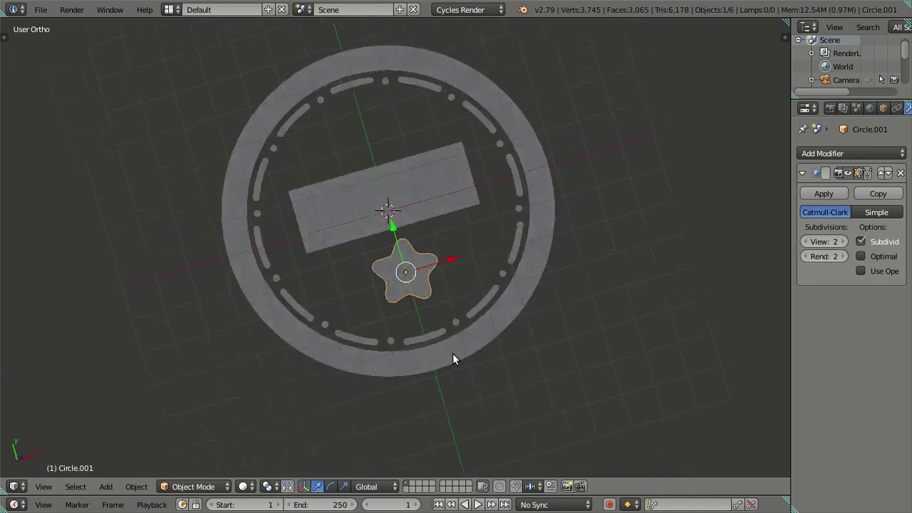
pyautogui.scroll(-2, 440, 347)
pyautogui.press('KP_7')
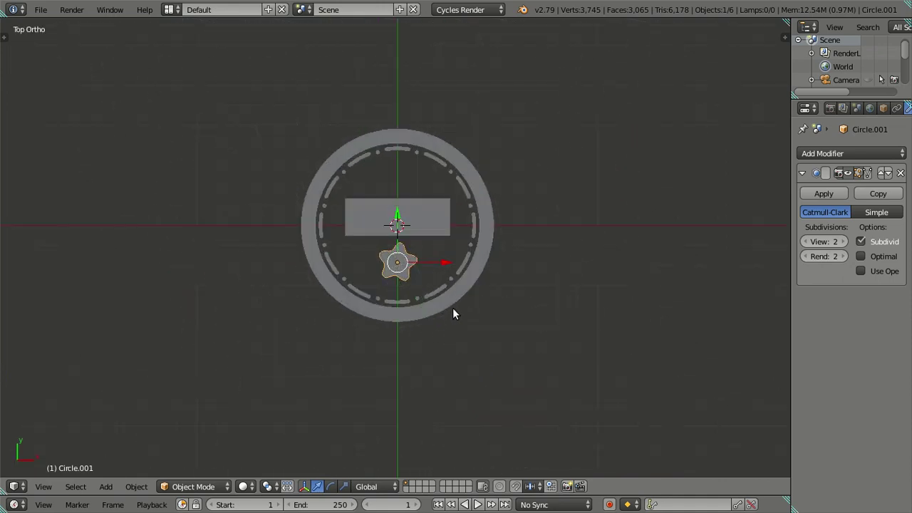
pyautogui.scroll(5, 452, 306)
pyautogui.press('z')
pyautogui.press('z')
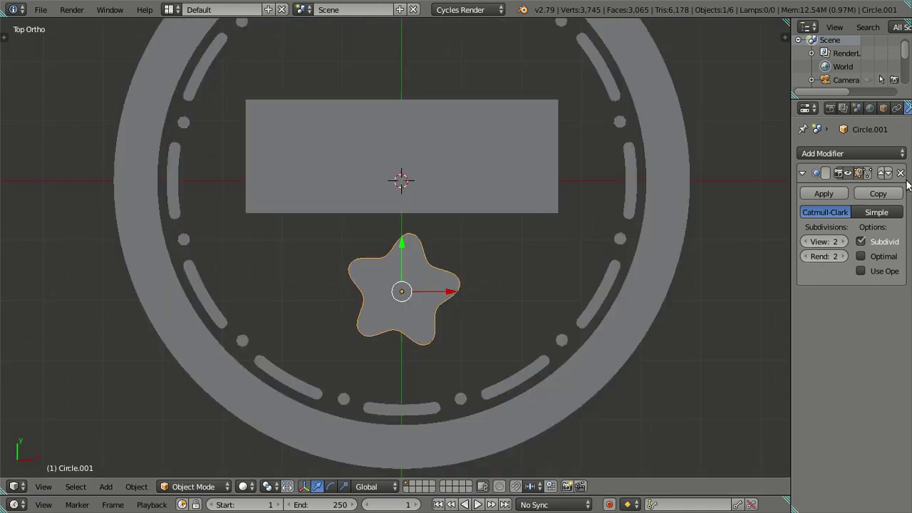
pyautogui.click(901, 173)
pyautogui.press('Tab')
# Step: Select the whole star and show the Oreo Supreme reference photo behind the wireframe
pyautogui.scroll(2, 446, 312)
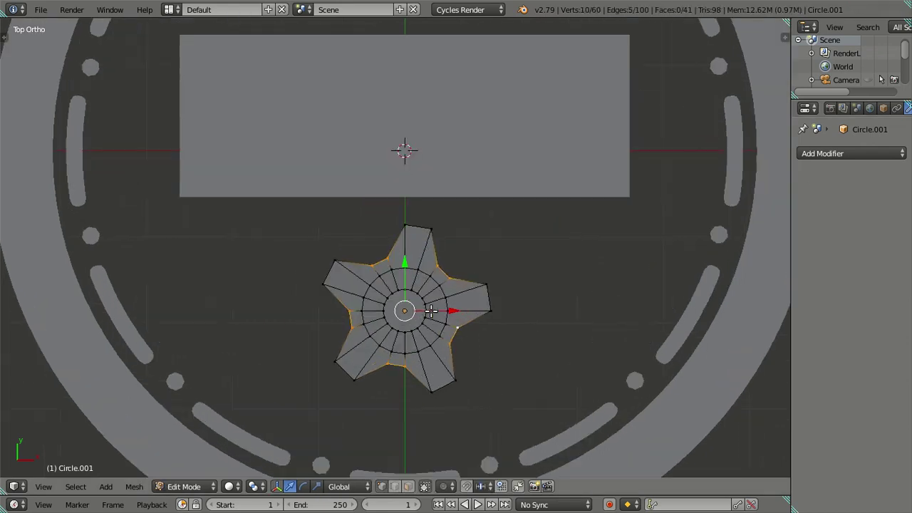
pyautogui.press('a')
pyautogui.press('n')
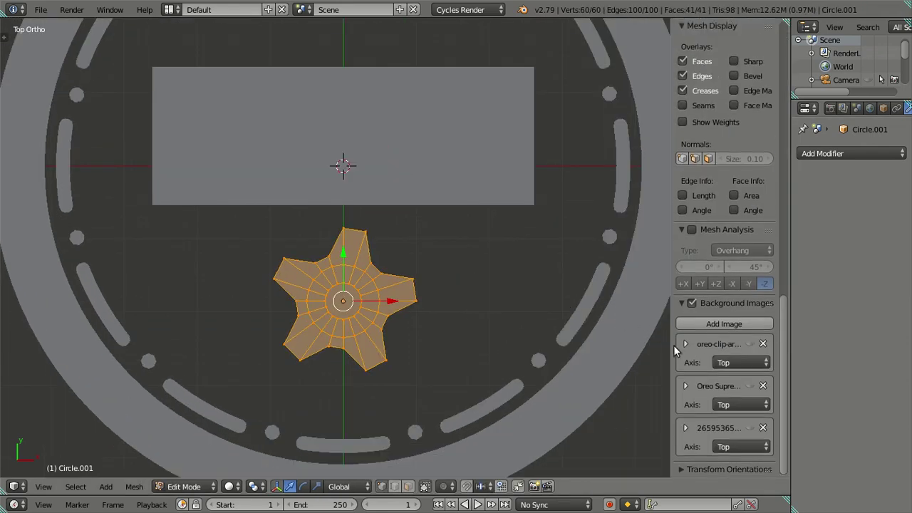
pyautogui.click(748, 385)
pyautogui.scroll(2, 445, 326)
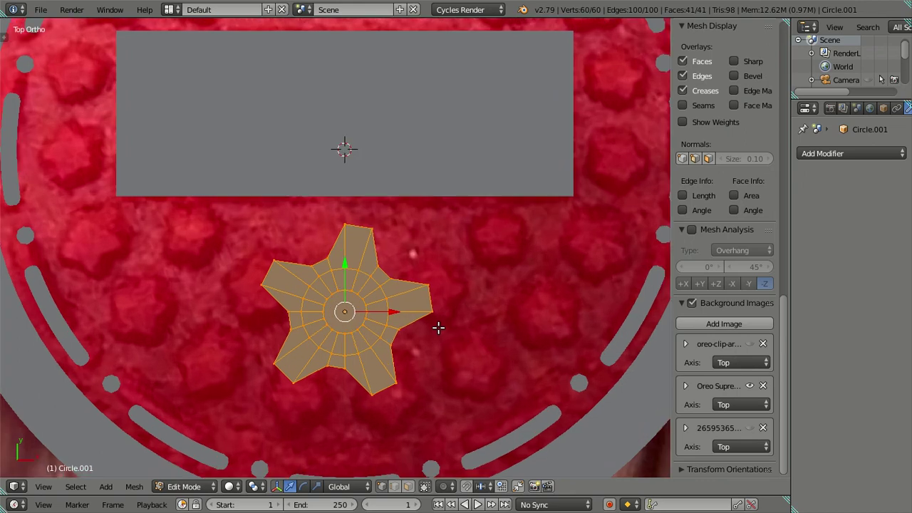
pyautogui.press('z')
pyautogui.keyDown('shift'); pyautogui.moveTo(433, 323); pyautogui.dragTo(381, 293, button='middle'); pyautogui.keyUp('shift')
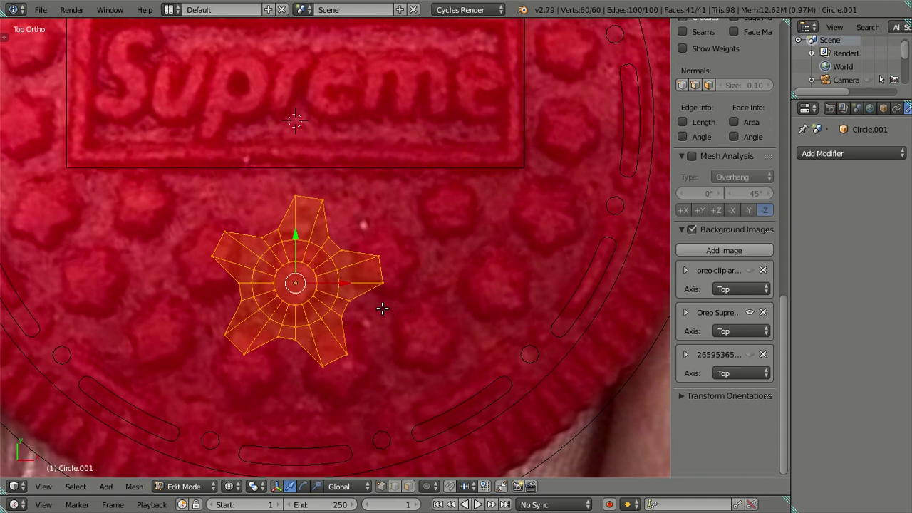
pyautogui.press('Tab')
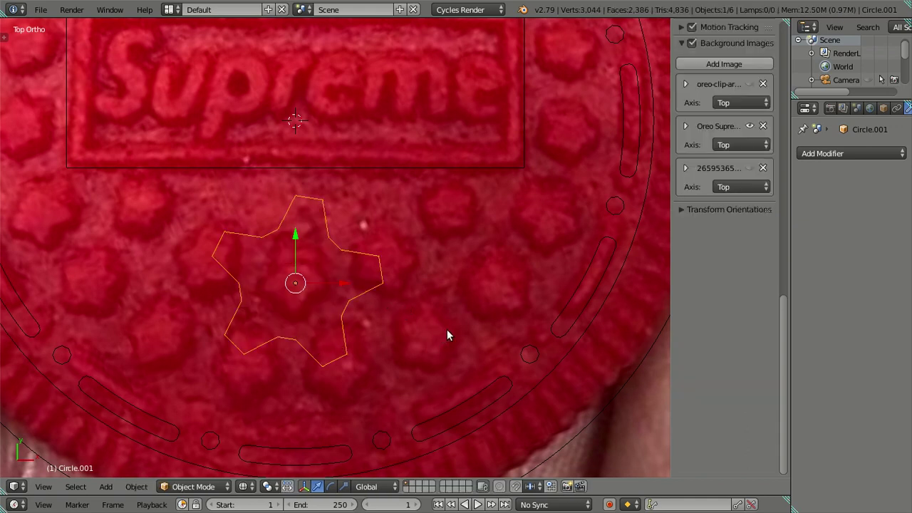
# Step: Scale the star mesh to 0.5 and rotate it 45° about Z
pyautogui.press('Tab')
pyautogui.write('s.5')
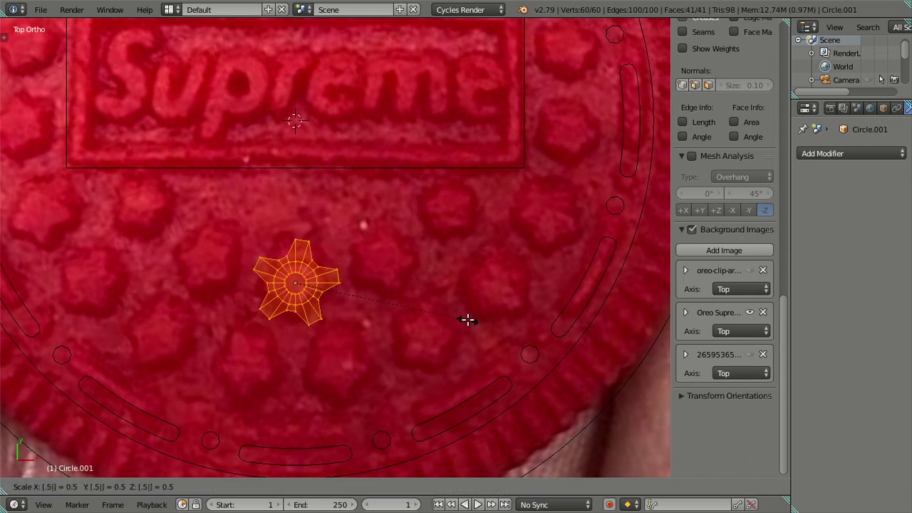
pyautogui.press('Return')
pyautogui.scroll(2, 466, 318)
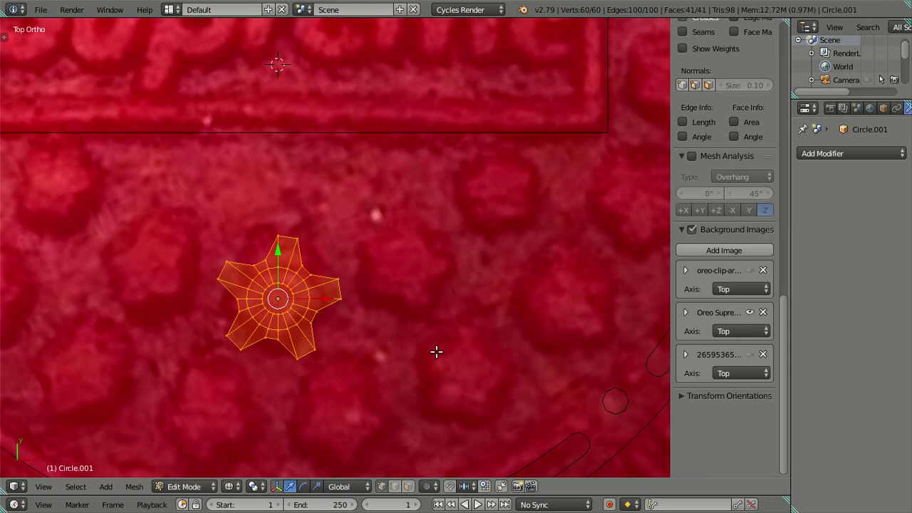
pyautogui.press('s')
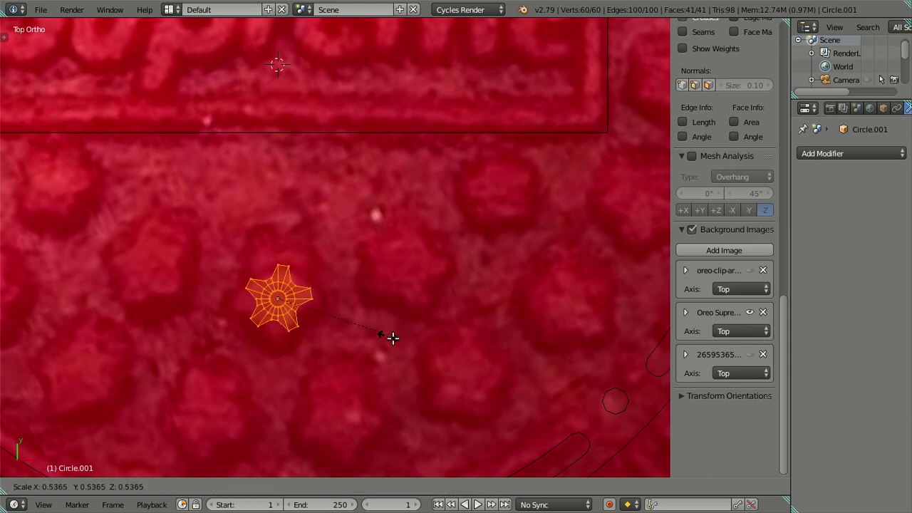
pyautogui.press('Escape')
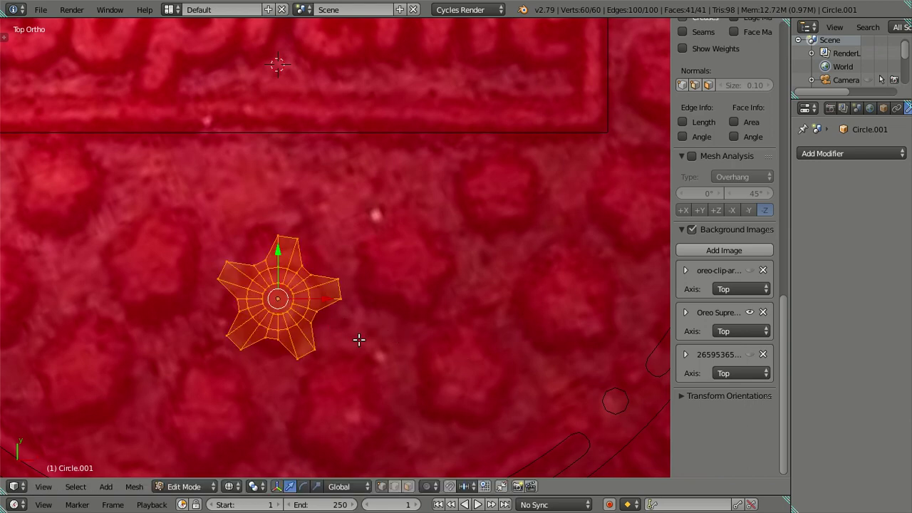
pyautogui.write('rz45')
pyautogui.press('Return')
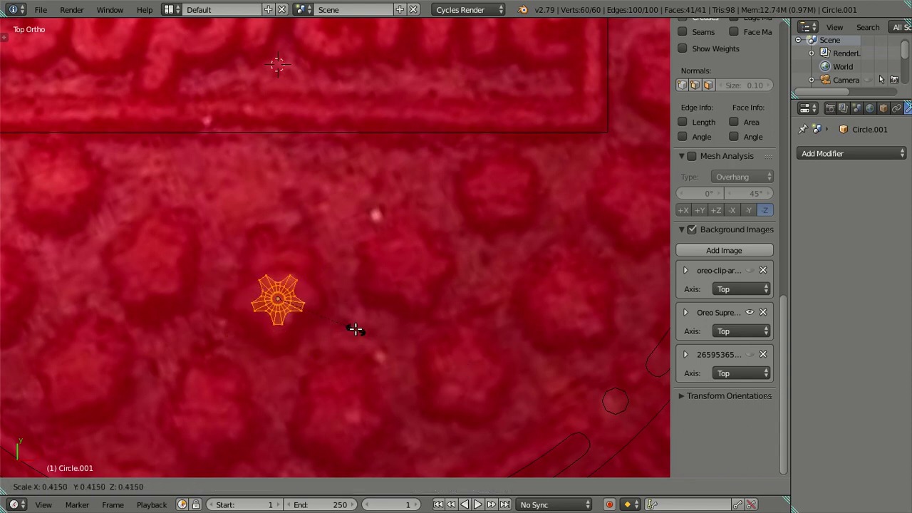
pyautogui.click(445, 350)
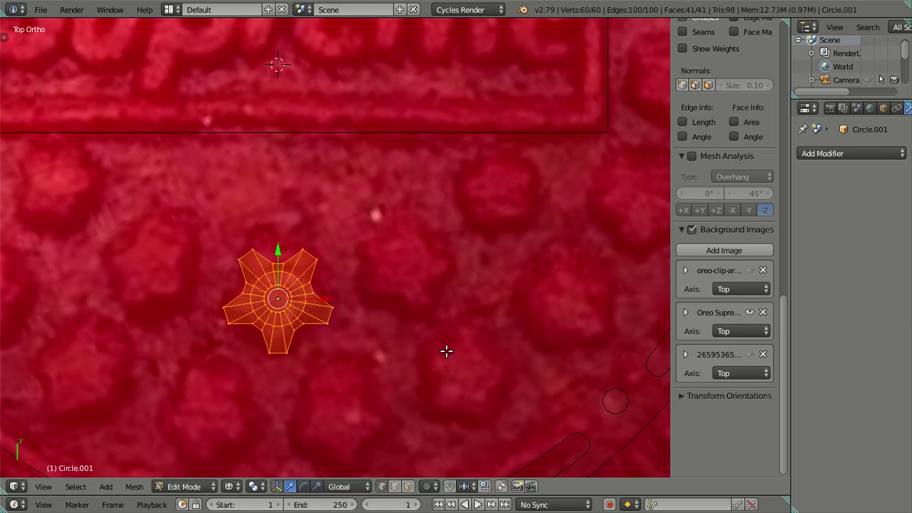
# Step: Move the star object over the embossed stars in the photo
pyautogui.scroll(-2, 428, 349)
pyautogui.press('Tab')
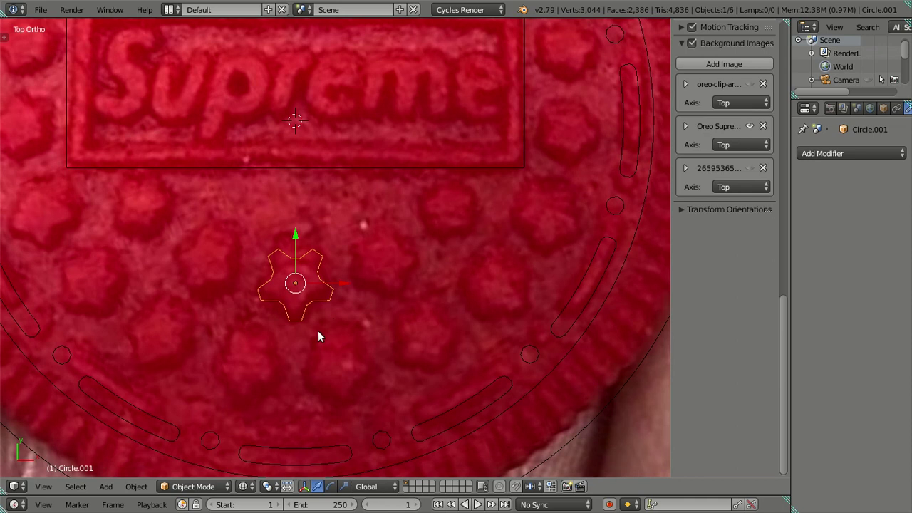
pyautogui.press('g')
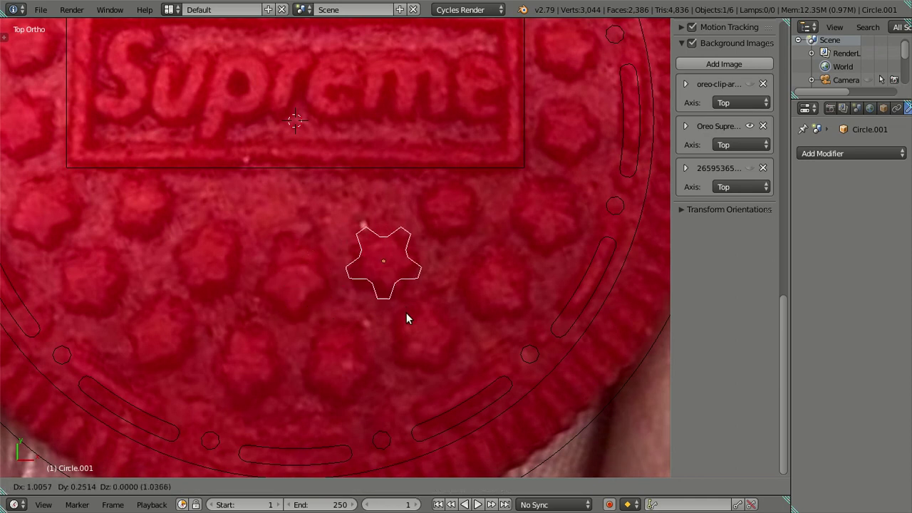
pyautogui.click(318, 329)
# Step: Rescale the entire star mesh to match the photo's embossed stars
pyautogui.press('Tab')
pyautogui.press('a')
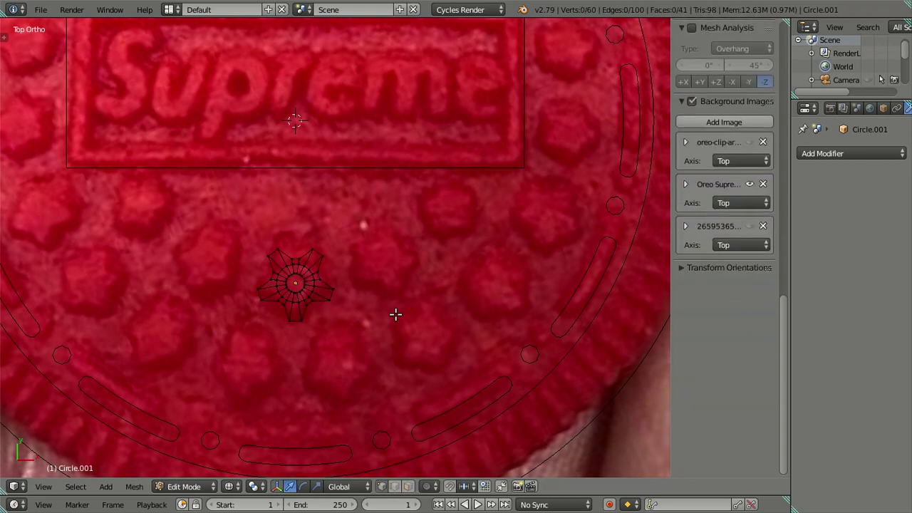
pyautogui.press('a')
pyautogui.press('s')
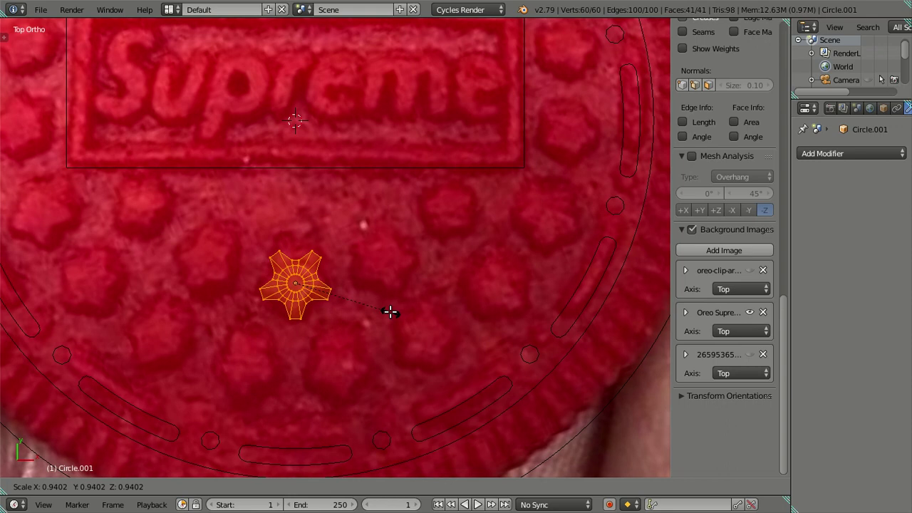
pyautogui.click(389, 312)
# Step: Check the resized star in solid and top wireframe views against the photo
pyautogui.press('z')
pyautogui.press('Tab')
pyautogui.moveTo(369, 319)
pyautogui.mouseDown(button='middle')
pyautogui.moveTo(323, 283)
pyautogui.moveTo(288, 299)
pyautogui.moveTo(317, 329)
pyautogui.mouseUp(button='middle')
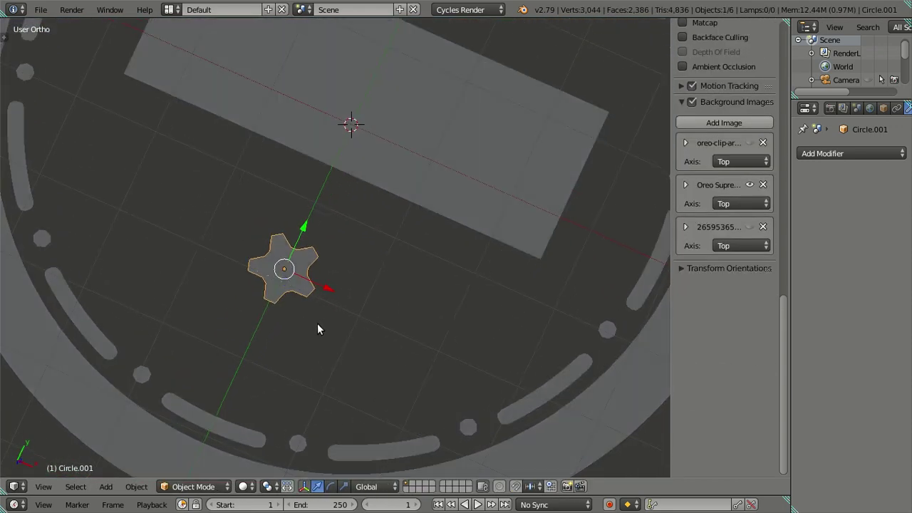
pyautogui.press('KP_7')
pyautogui.press('Tab')
pyautogui.scroll(1, 344, 311)
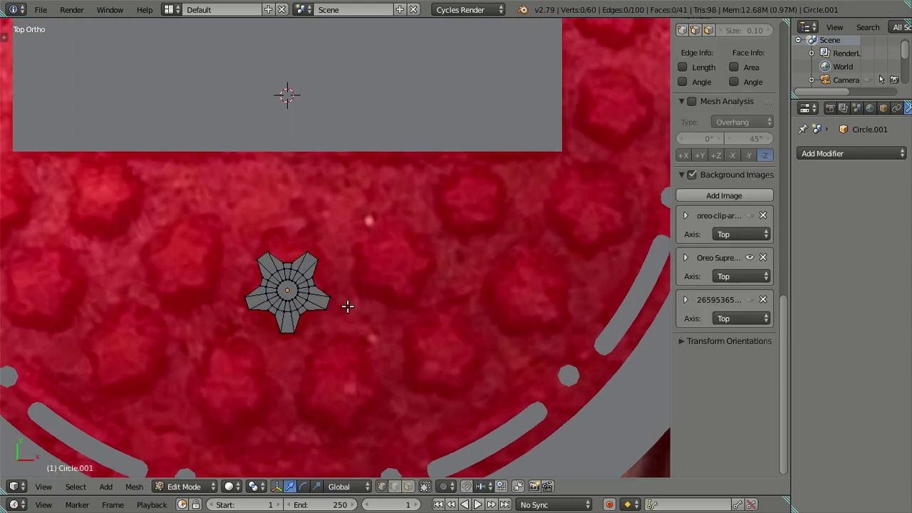
pyautogui.scroll(-2, 321, 307)
pyautogui.press('z')
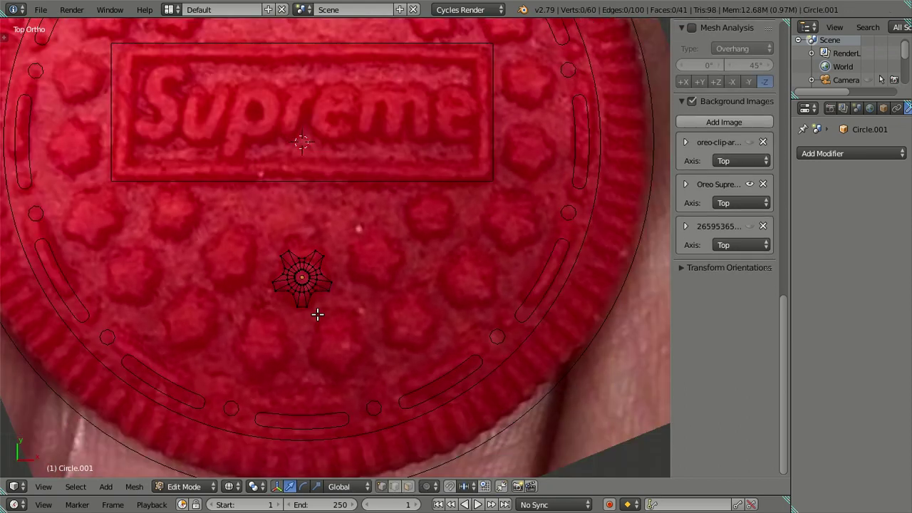
pyautogui.scroll(2, 322, 314)
pyautogui.scroll(1, 324, 314)
pyautogui.scroll(-2, 324, 314)
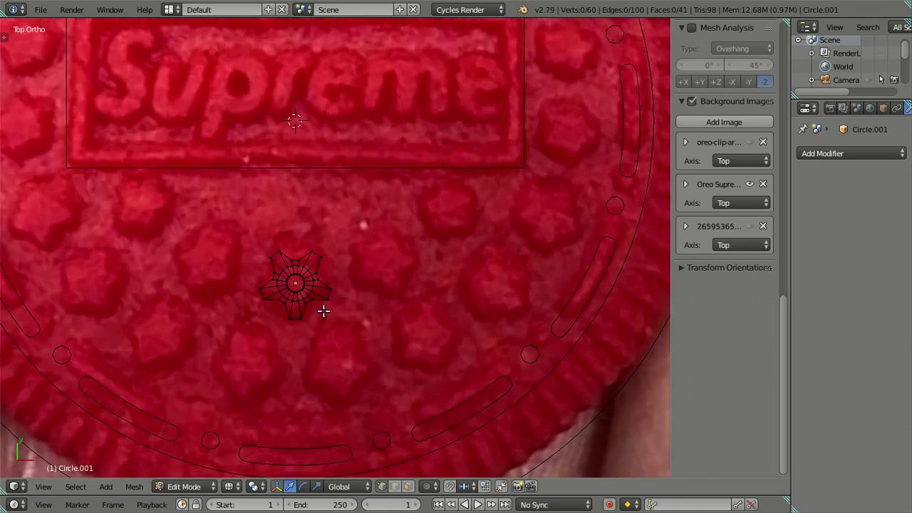
pyautogui.scroll(-1, 322, 312)
pyautogui.press('Tab')
# Step: Reset the 3D cursor to the world origin and snap the star to the cookie centre
pyautogui.scroll(-2, 370, 249)
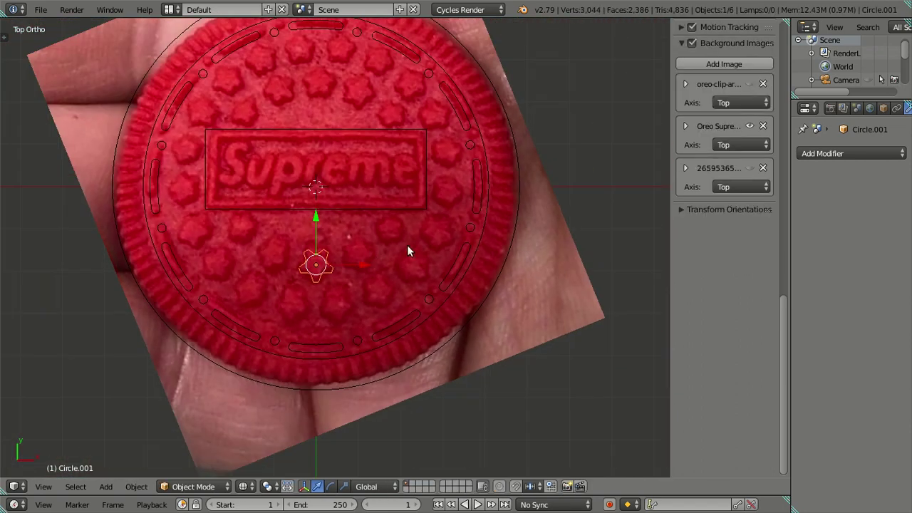
pyautogui.hotkey('shift', 's')
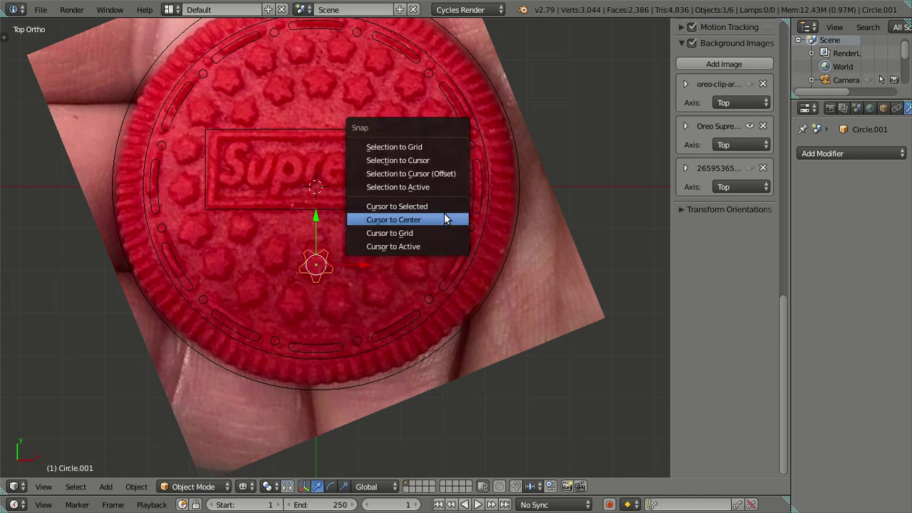
pyautogui.click(443, 213)
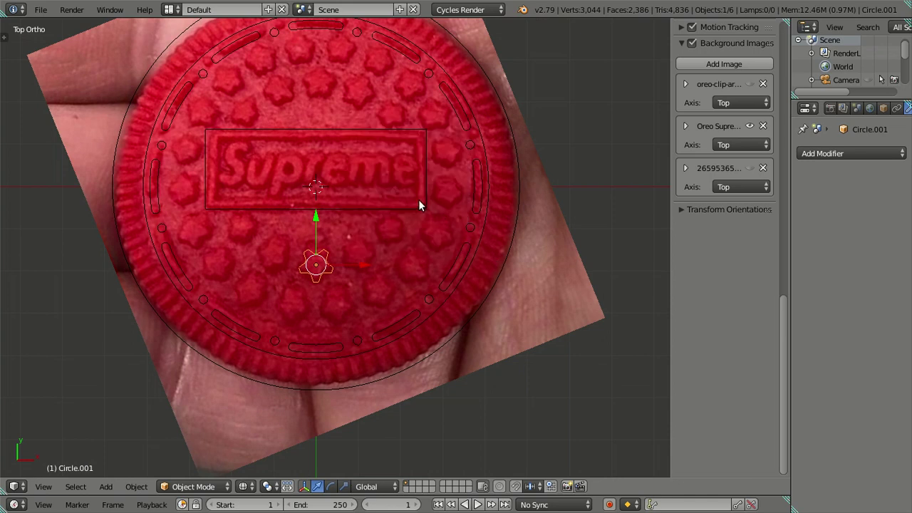
pyautogui.hotkey('shift', 'a')
pyautogui.click(464, 147)
pyautogui.hotkey('shift', 's')
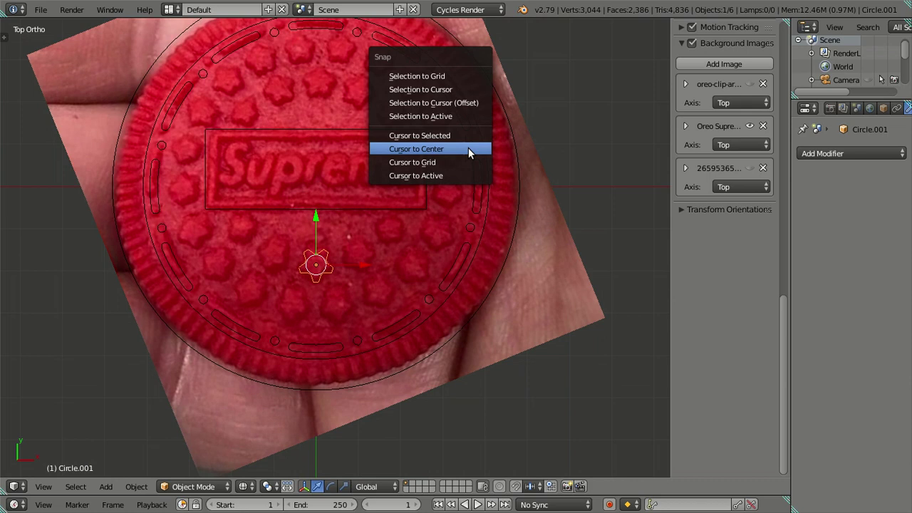
pyautogui.hotkey('shift', 's')
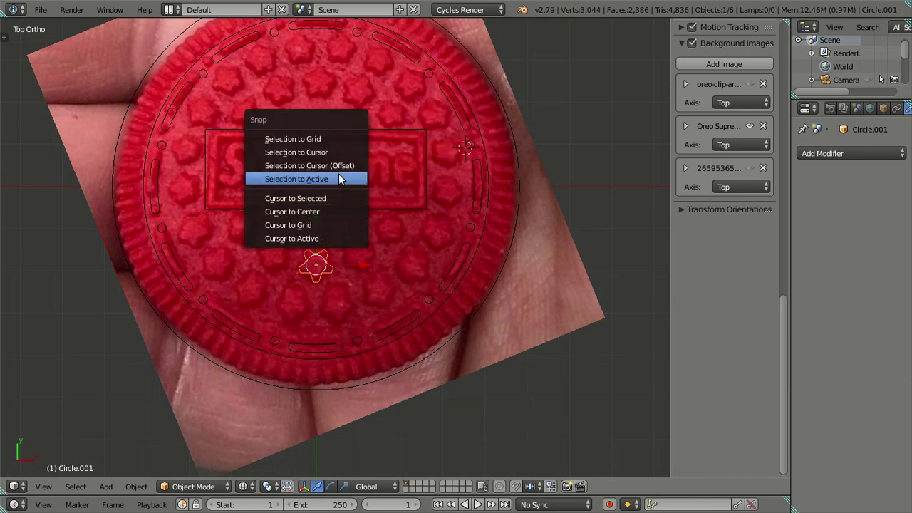
pyautogui.click(330, 209)
pyautogui.hotkey('shift', 's')
pyautogui.click(348, 151)
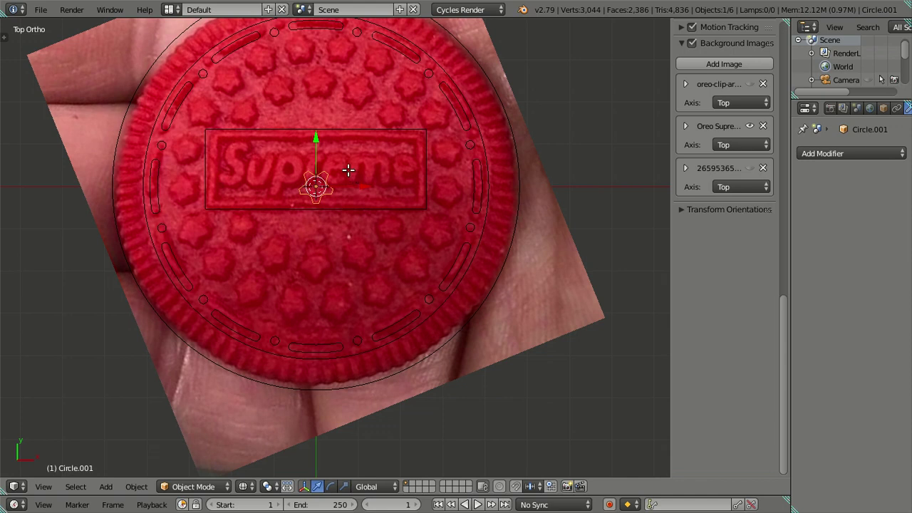
# Step: Move the star mesh along Y down near the cookie's bottom rim
pyautogui.press('Tab')
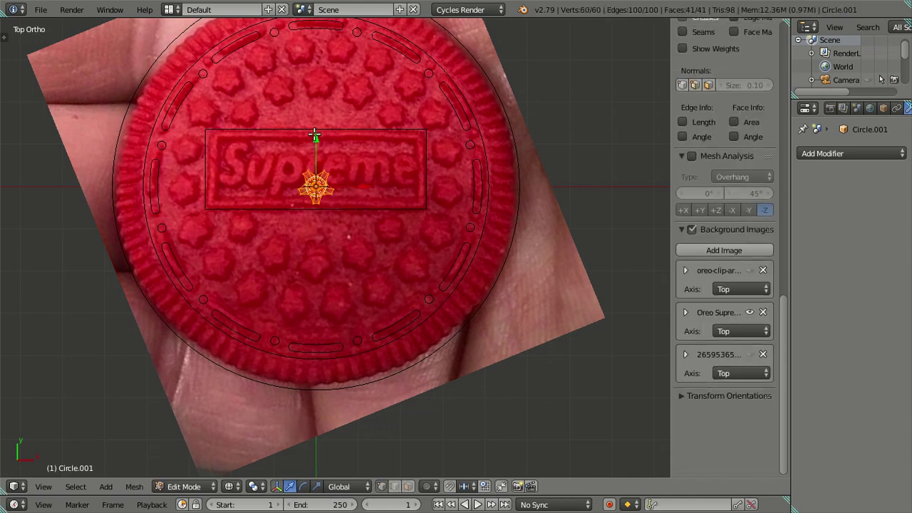
pyautogui.press('g')
pyautogui.press('y')
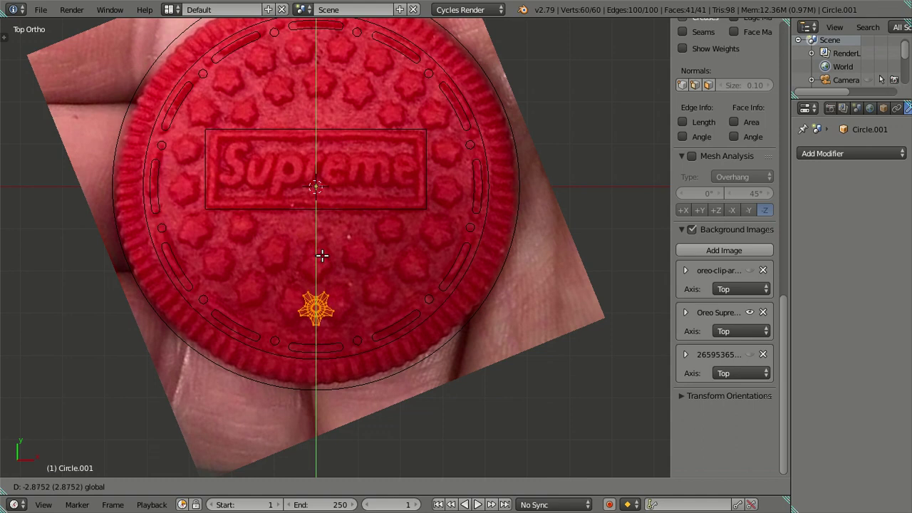
pyautogui.click(322, 255)
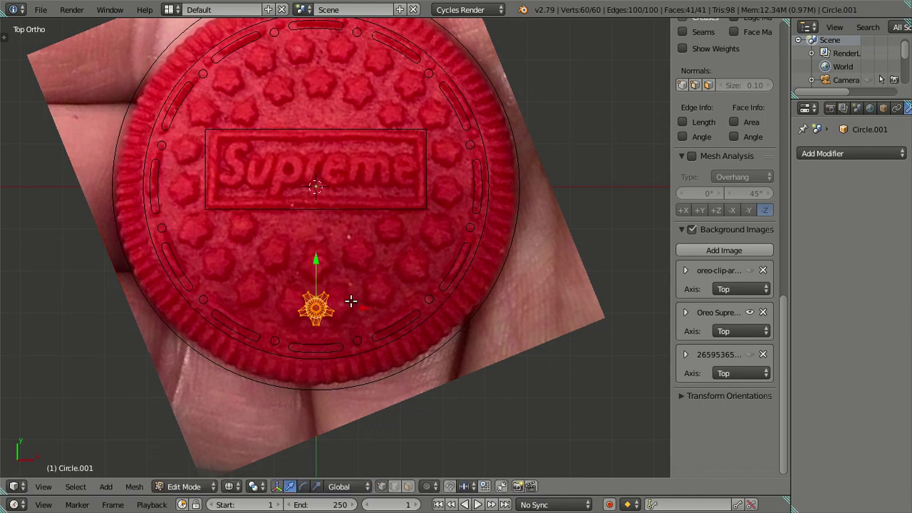
pyautogui.scroll(2, 391, 329)
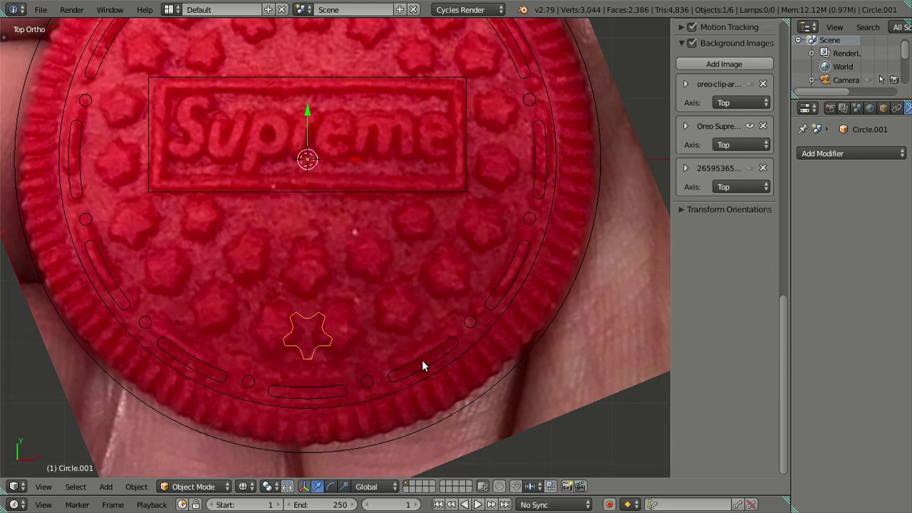
pyautogui.press('z')
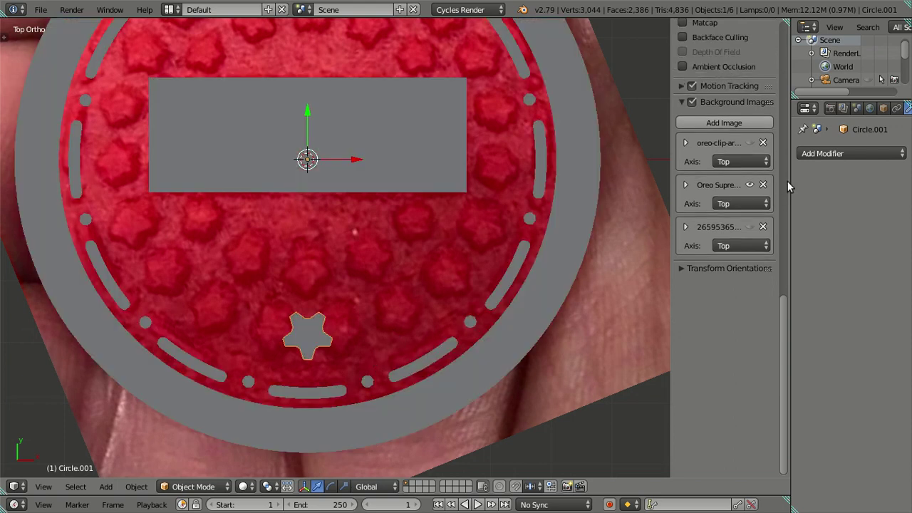
# Step: Smooth the star with a Subdivision Surface modifier
pyautogui.click(810, 154)
pyautogui.click(669, 376)
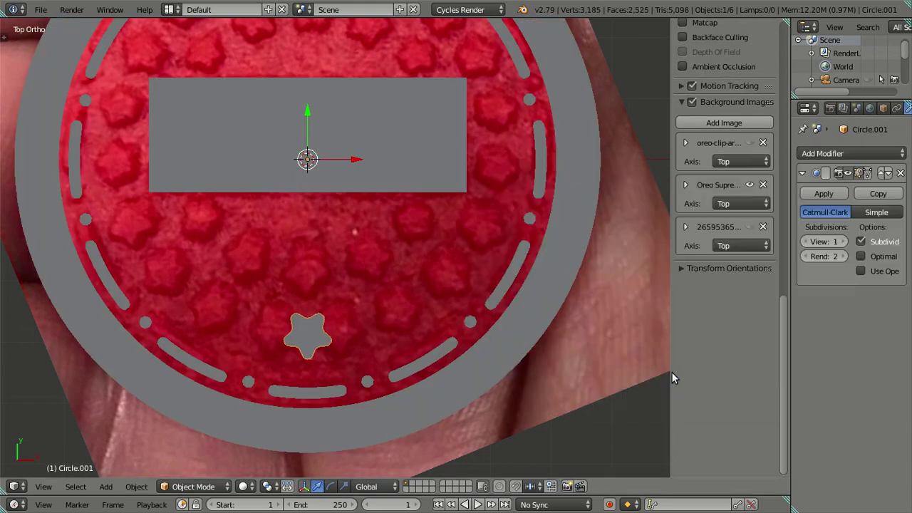
pyautogui.press('z')
pyautogui.scroll(1, 410, 347)
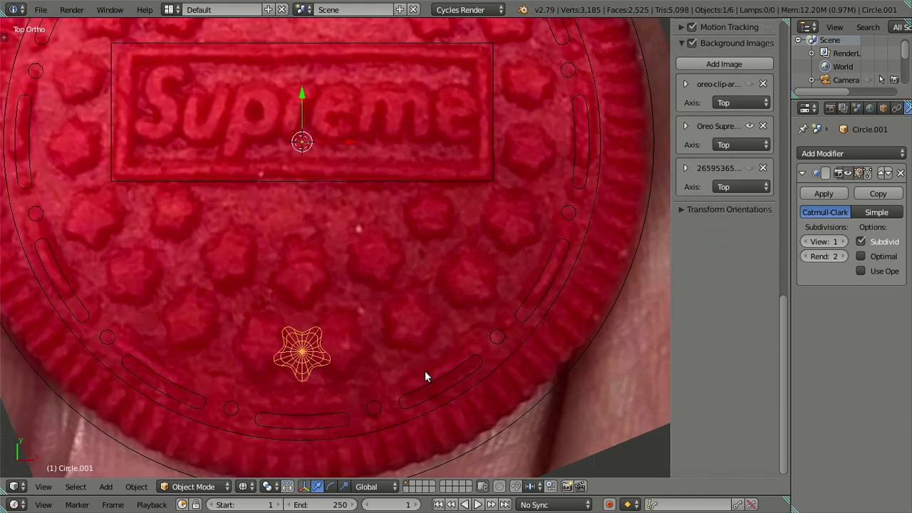
# Step: Rotate the star about Z around the cookie centre onto a photo star
pyautogui.press('r')
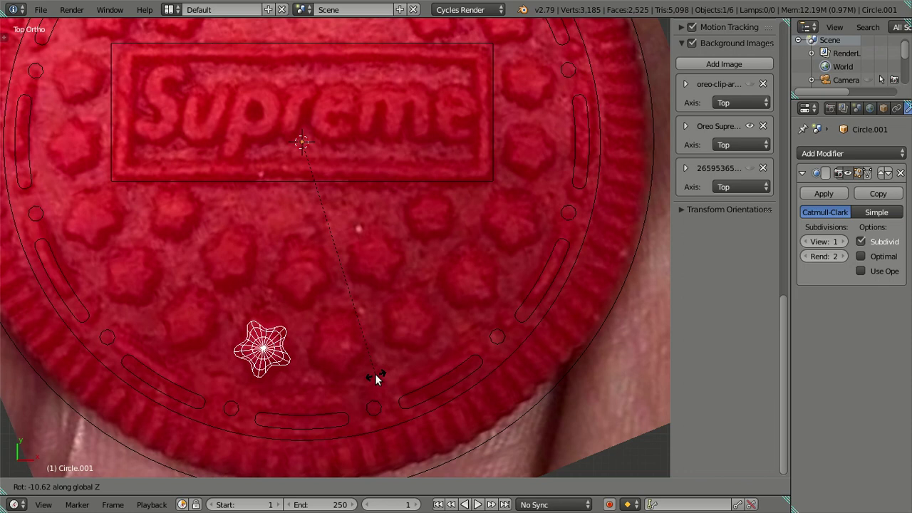
pyautogui.press('Escape')
pyautogui.press('Tab')
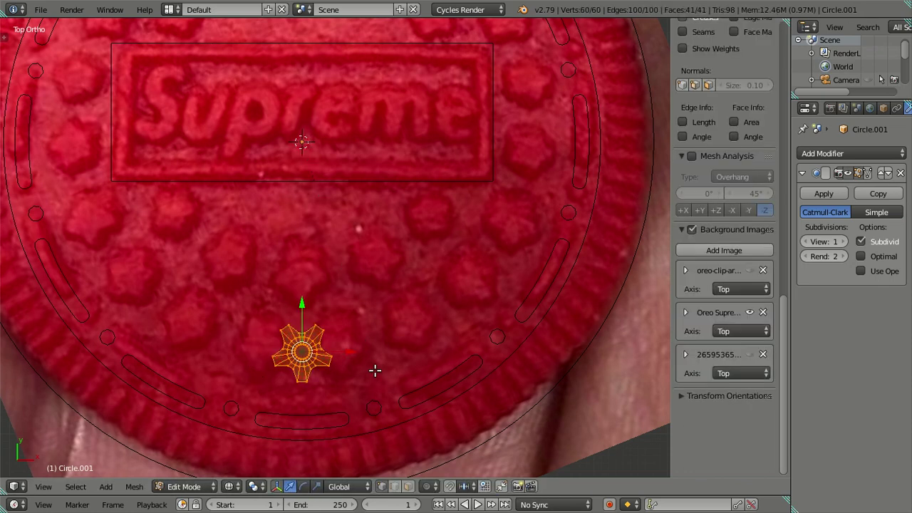
pyautogui.click(302, 302)
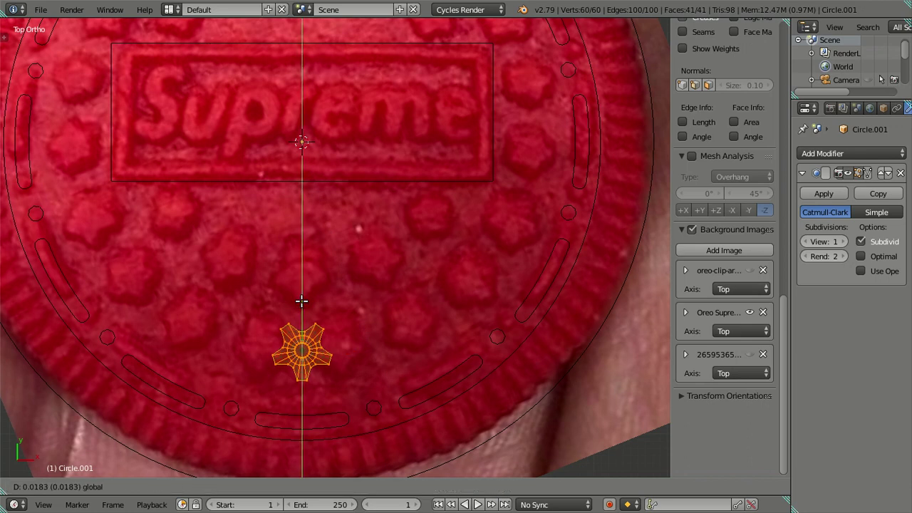
pyautogui.press('Tab')
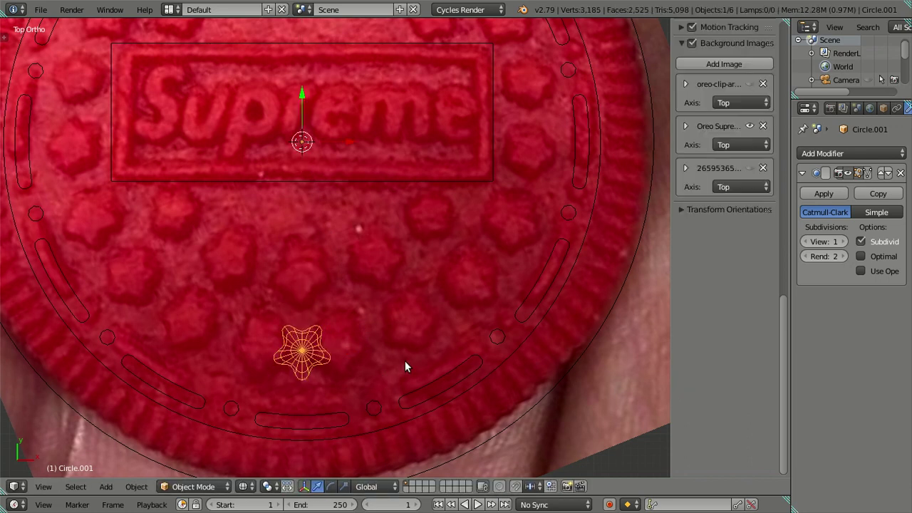
pyautogui.press('r')
pyautogui.press('z')
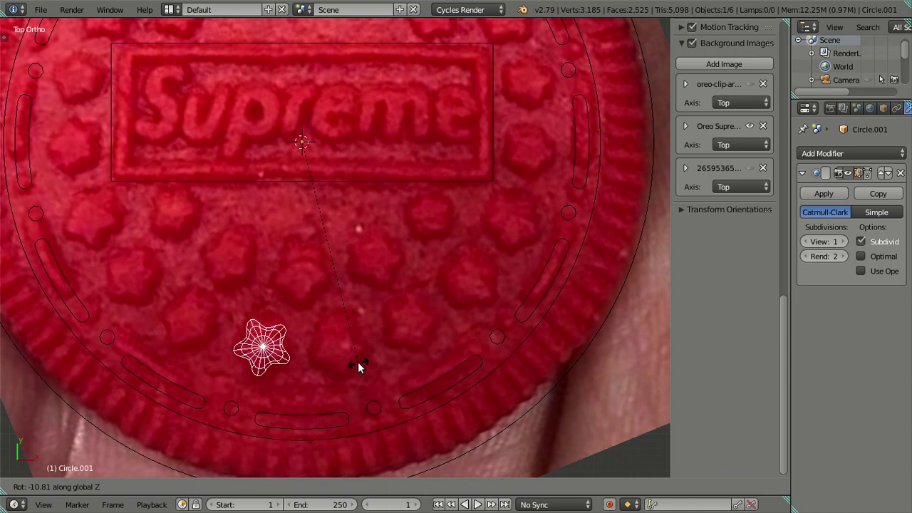
pyautogui.click(357, 365)
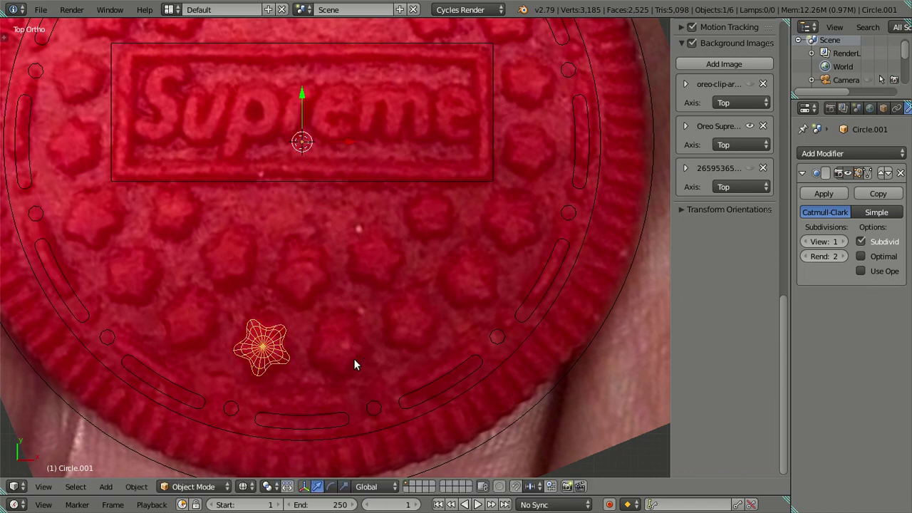
pyautogui.scroll(-3, 356, 330)
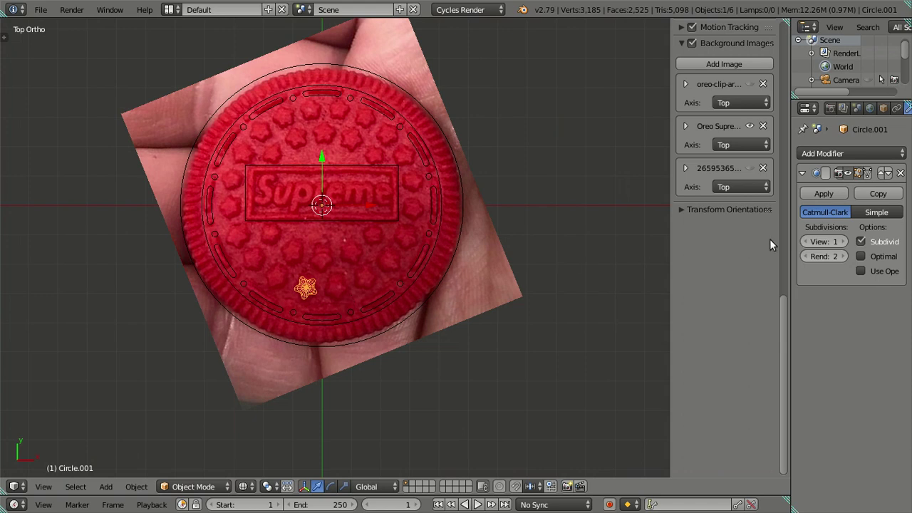
# Step: Set the star's viewport subdivision to 0 and add a copy rotated 180° about Z
pyautogui.click(804, 241)
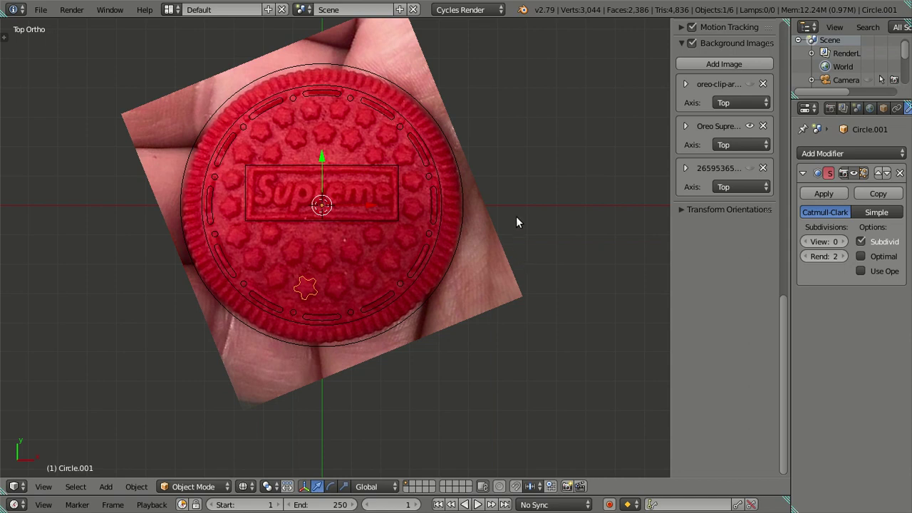
pyautogui.hotkey('shift', 'd')
pyautogui.press('Escape')
pyautogui.write('rz180')
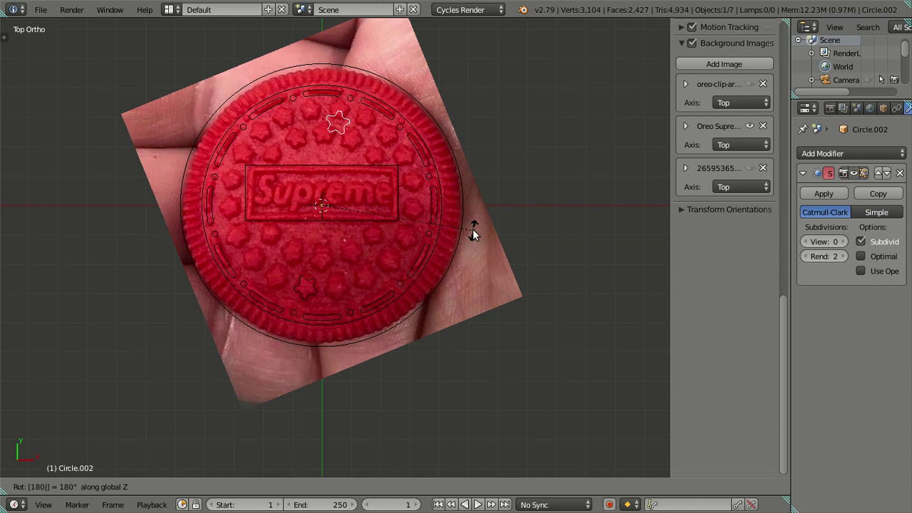
pyautogui.press('Return')
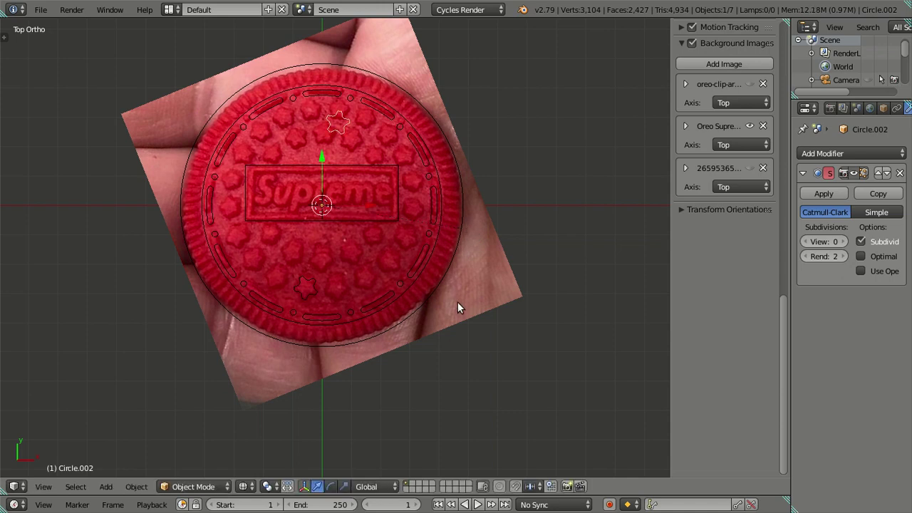
# Step: Select both stars and make four successive copies of the pair, each rotated 18°
pyautogui.keyDown('shift'); pyautogui.rightClick(308, 286); pyautogui.keyUp('shift')
pyautogui.press('z')
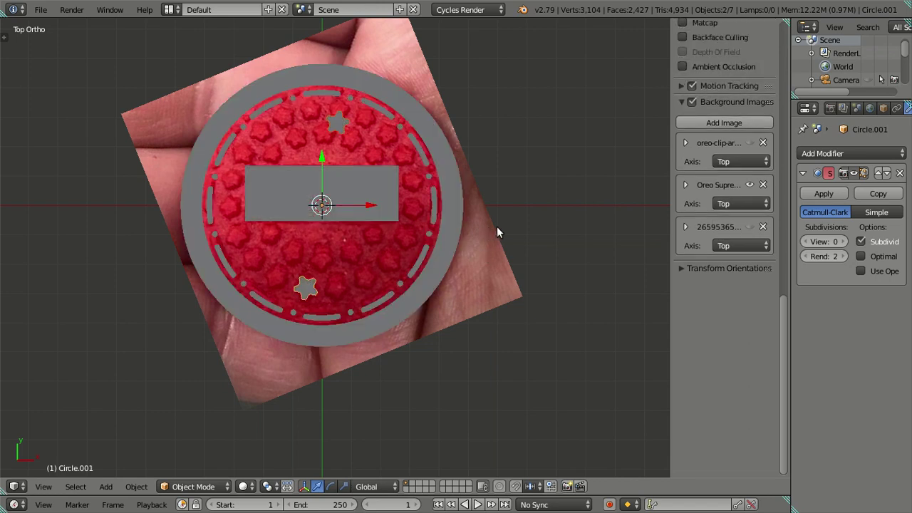
pyautogui.hotkey('shift', 'd')
pyautogui.rightClick(528, 211)
pyautogui.write('r1')
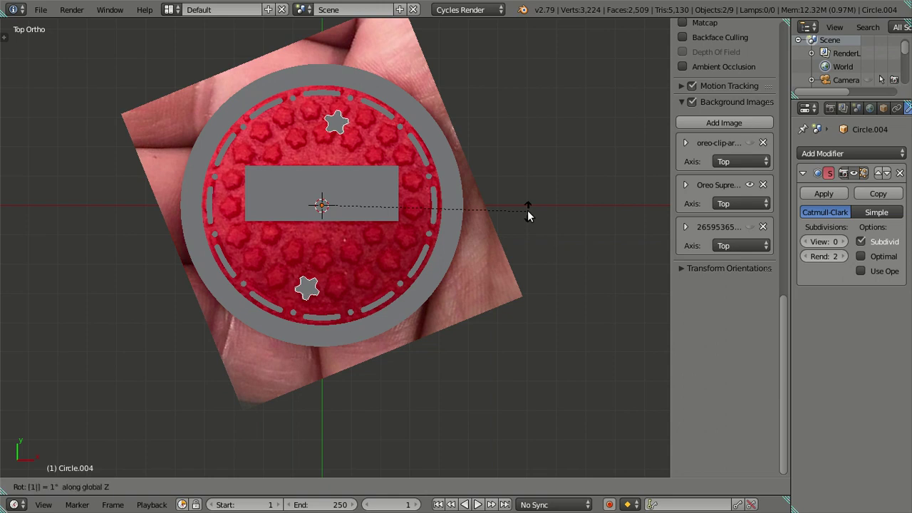
pyautogui.write('8')
pyautogui.press('Return')
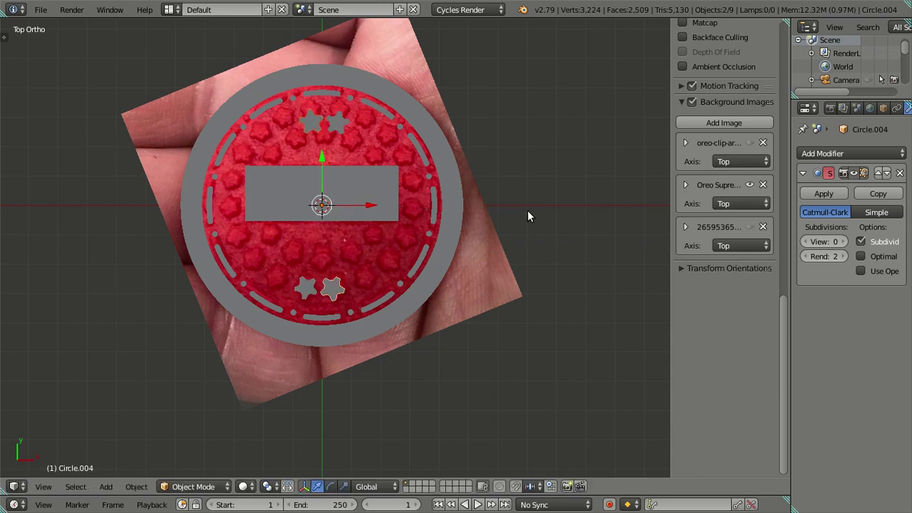
pyautogui.hotkey('shift', 'd')
pyautogui.write('r18')
pyautogui.press('Return')
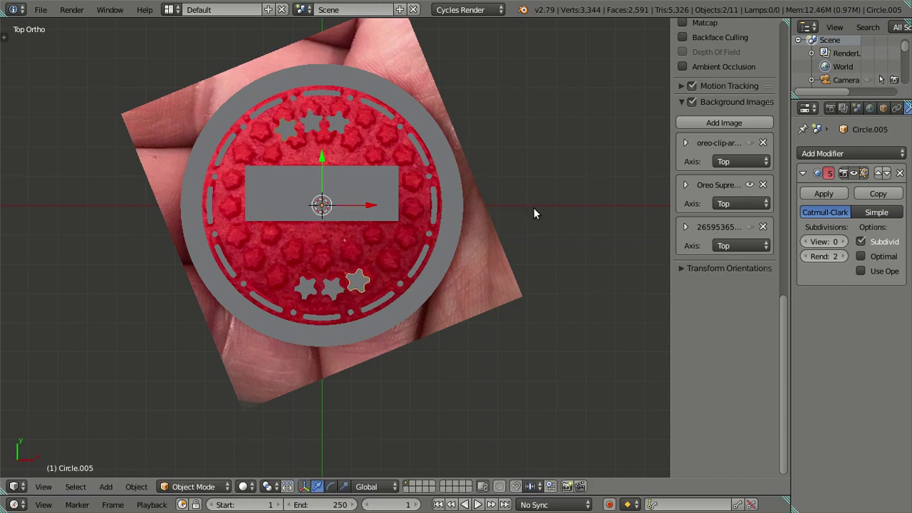
pyautogui.hotkey('shift', 'd')
pyautogui.write('r18')
pyautogui.press('Return')
pyautogui.hotkey('shift', 'd')
pyautogui.write('r1')
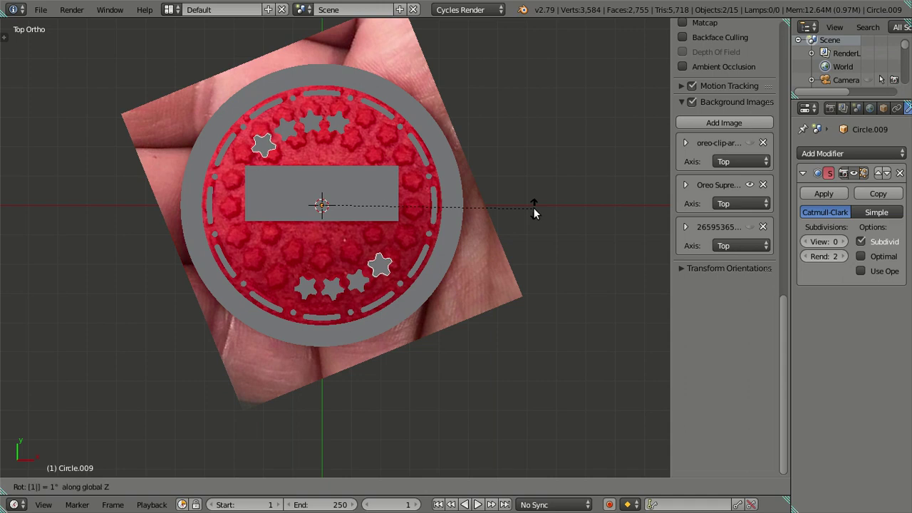
pyautogui.write('8')
pyautogui.press('Return')
# Step: Add five more copies of the pair, each rotated 18° about Z, around the cookie centre
pyautogui.hotkey('shift', 'd')
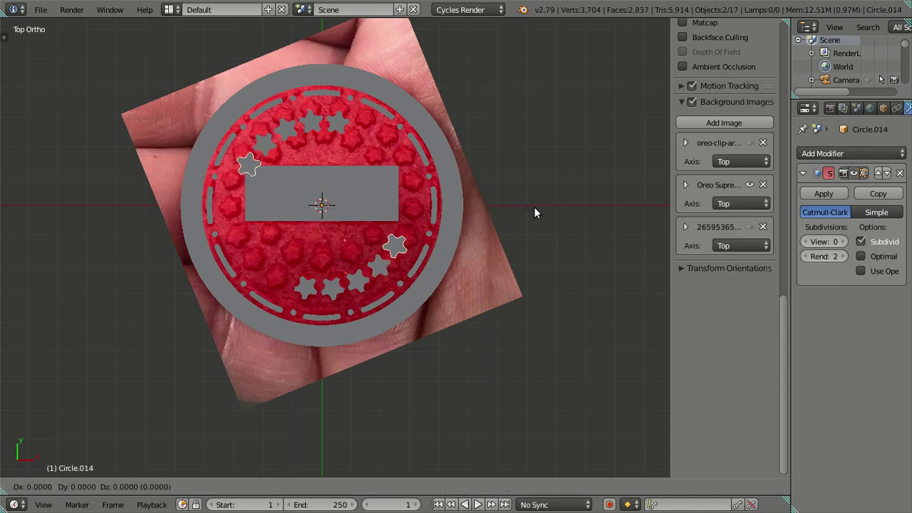
pyautogui.write('rz18')
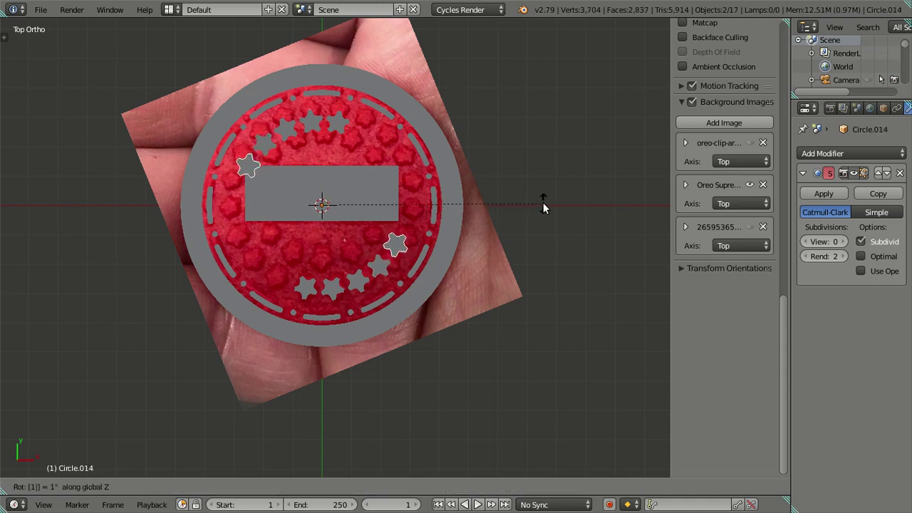
pyautogui.press('Return')
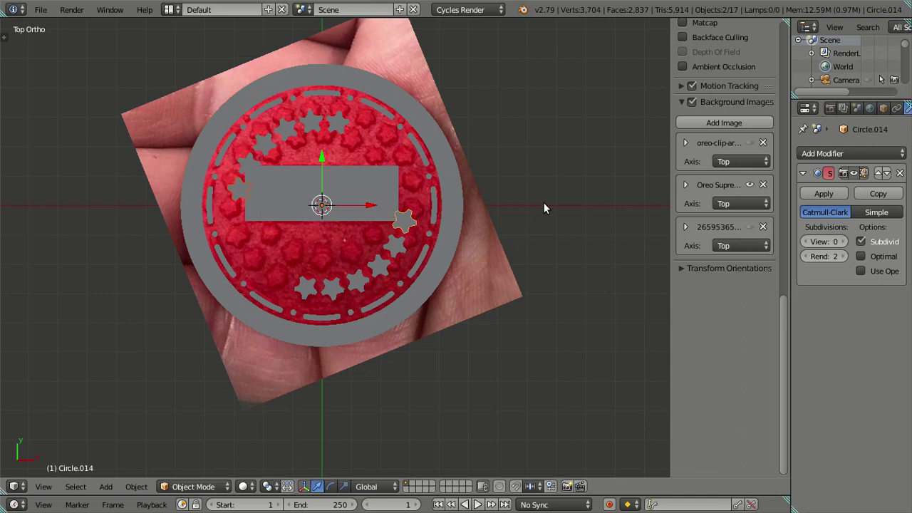
pyautogui.hotkey('shift', 'd')
pyautogui.write('rz18')
pyautogui.press('Return')
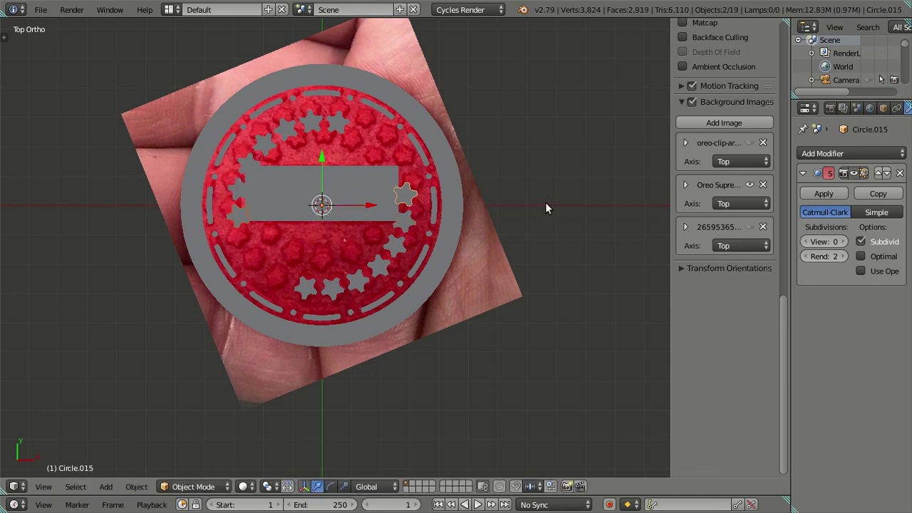
pyautogui.hotkey('shift', 'd')
pyautogui.write('rz1')
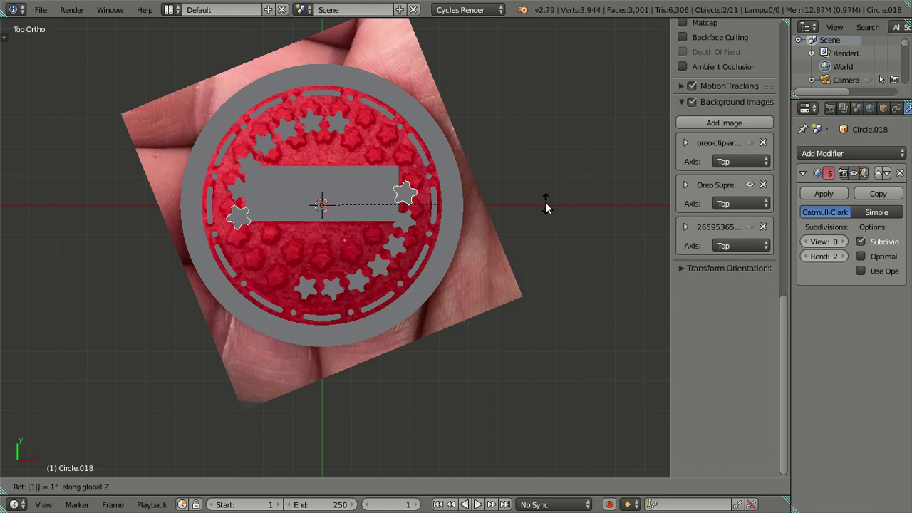
pyautogui.write('8')
pyautogui.press('Return')
pyautogui.hotkey('shift', 'd')
pyautogui.write('rz18')
pyautogui.press('Return')
pyautogui.hotkey('shift', 'd')
pyautogui.write('rz1')
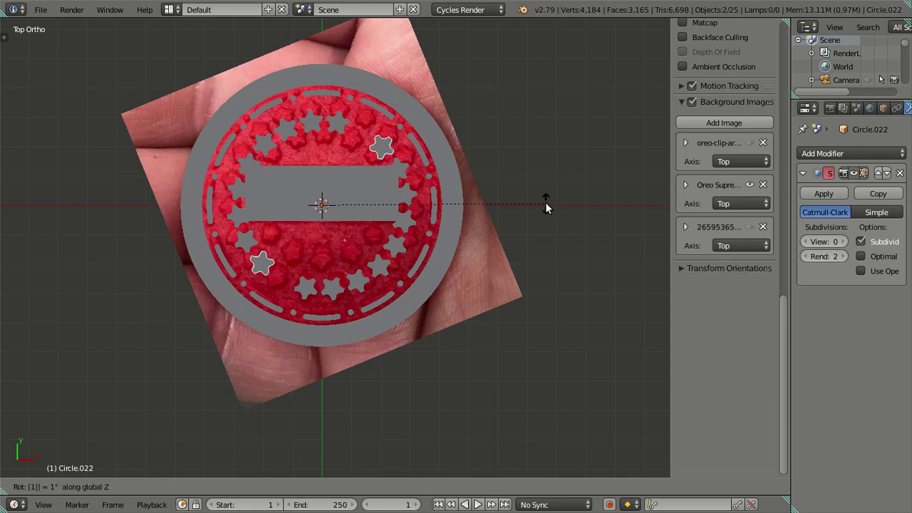
pyautogui.write('8')
pyautogui.press('Return')
pyautogui.press('z')
pyautogui.scroll(1, 424, 252)
# Step: Add all eighteen remaining star copies around the ring to the selection
pyautogui.scroll(1, 423, 254)
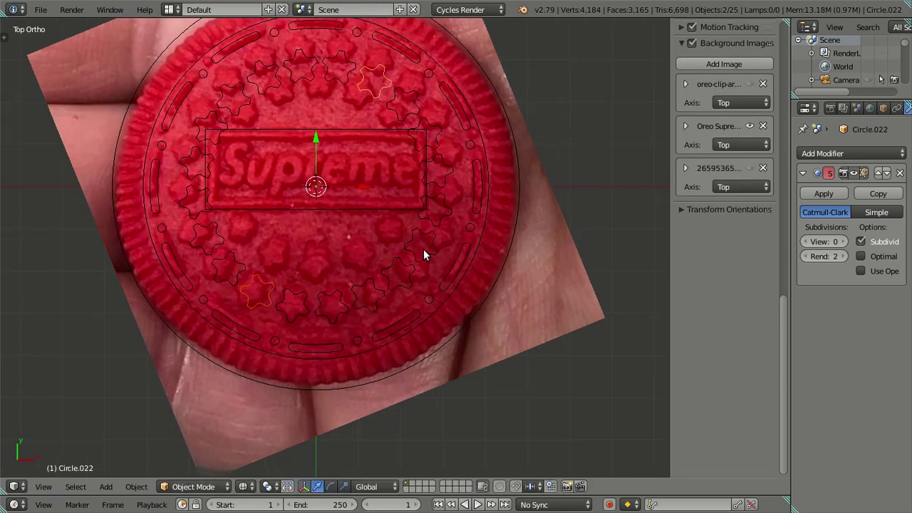
pyautogui.scroll(-2, 374, 272)
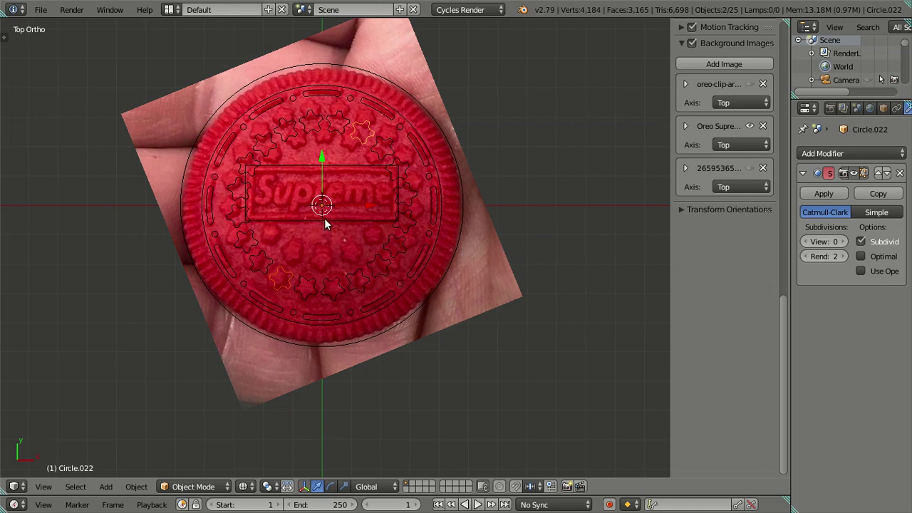
pyautogui.keyDown('shift'); pyautogui.rightClick(306, 287); pyautogui.keyUp('shift')
pyautogui.keyDown('shift'); pyautogui.rightClick(331, 289); pyautogui.keyUp('shift')
pyautogui.keyDown('shift'); pyautogui.rightClick(357, 280); pyautogui.keyUp('shift')
pyautogui.keyDown('alt'); pyautogui.keyDown('shift'); pyautogui.rightClick(374, 271); pyautogui.keyUp('shift'); pyautogui.keyUp('alt')
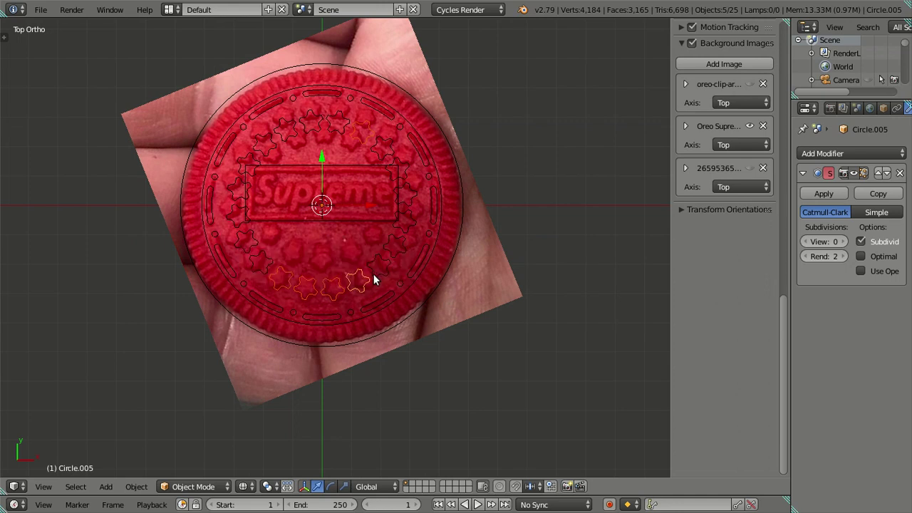
pyautogui.keyDown('shift'); pyautogui.rightClick(385, 261); pyautogui.keyUp('shift')
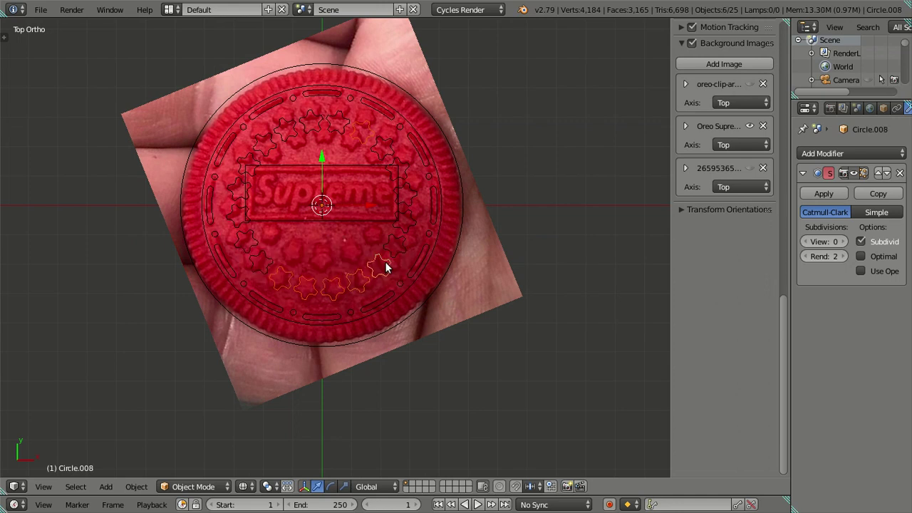
pyautogui.keyDown('shift'); pyautogui.rightClick(408, 221); pyautogui.keyUp('shift')
pyautogui.keyDown('shift'); pyautogui.rightClick(407, 195); pyautogui.keyUp('shift')
pyautogui.keyDown('shift'); pyautogui.rightClick(402, 168); pyautogui.keyUp('shift')
pyautogui.keyDown('shift'); pyautogui.rightClick(375, 146); pyautogui.keyUp('shift')
pyautogui.keyDown('shift'); pyautogui.rightClick(337, 131); pyautogui.keyUp('shift')
pyautogui.keyDown('shift'); pyautogui.rightClick(311, 125); pyautogui.keyUp('shift')
pyautogui.keyDown('shift'); pyautogui.rightClick(272, 153); pyautogui.keyUp('shift')
pyautogui.keyDown('shift'); pyautogui.rightClick(244, 164); pyautogui.keyUp('shift')
pyautogui.keyDown('shift'); pyautogui.rightClick(238, 175); pyautogui.keyUp('shift')
pyautogui.keyDown('shift'); pyautogui.rightClick(230, 185); pyautogui.keyUp('shift')
pyautogui.keyDown('shift'); pyautogui.rightClick(222, 214); pyautogui.keyUp('shift')
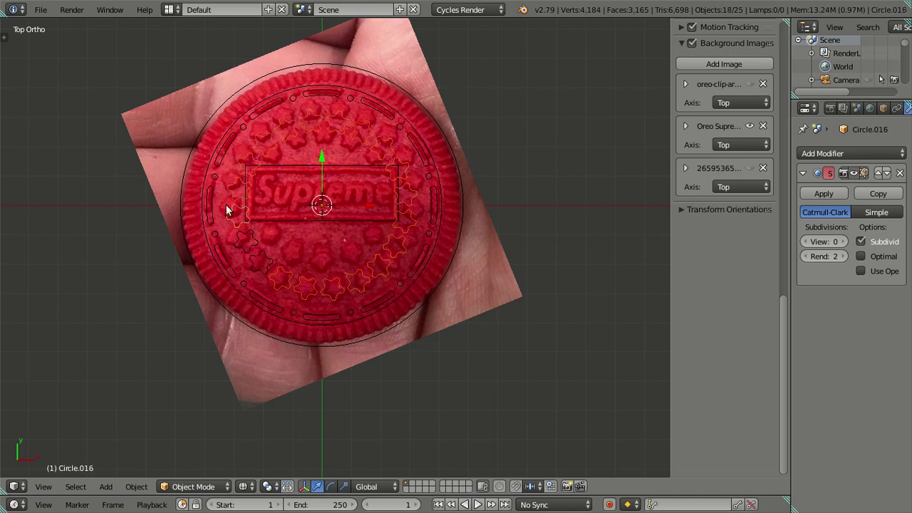
pyautogui.keyDown('shift'); pyautogui.rightClick(244, 244); pyautogui.keyUp('shift')
pyautogui.keyDown('shift'); pyautogui.rightClick(261, 265); pyautogui.keyUp('shift')
# Step: Join the selected stars into one object with Ctrl+J, keeping its original size
pyautogui.hotkey('ctrl', 'j')
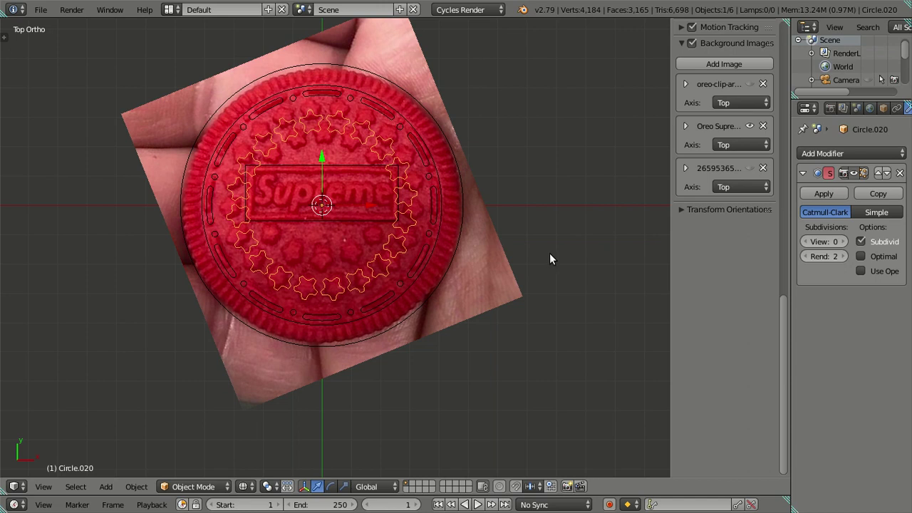
pyautogui.press('s')
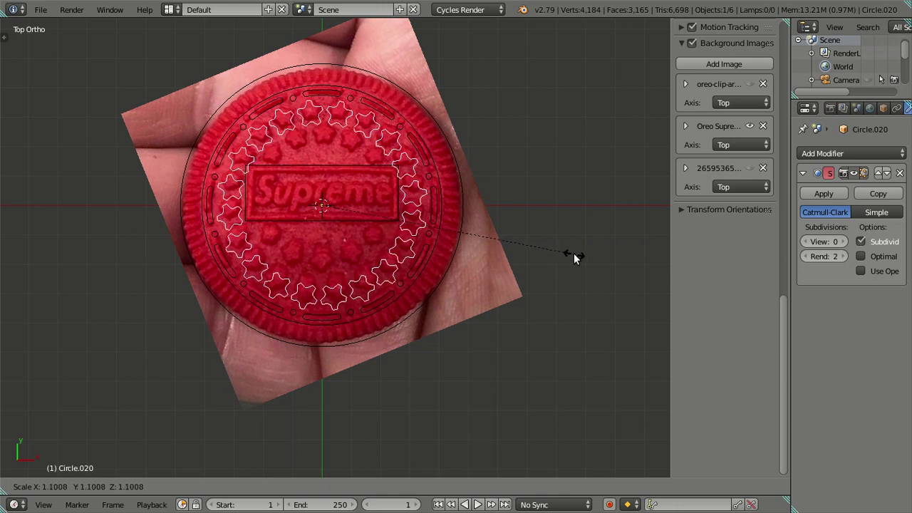
pyautogui.rightClick(574, 255)
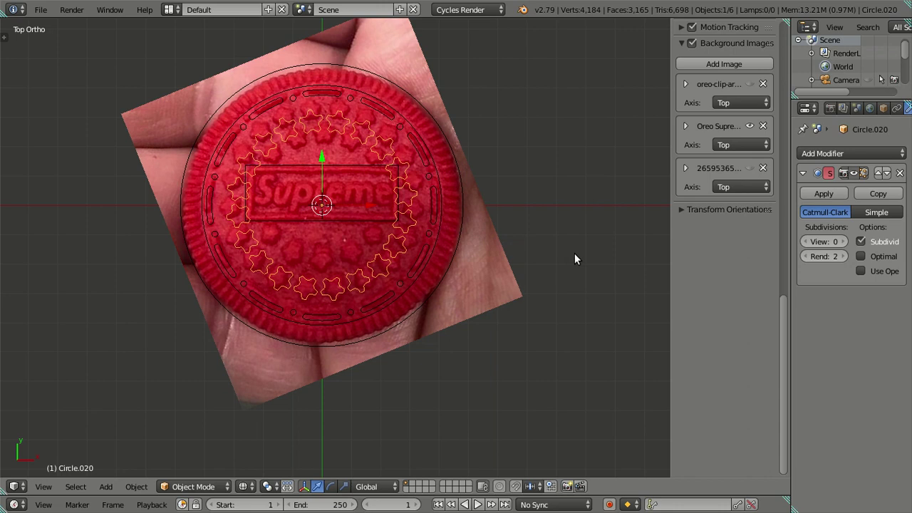
# Step: Hide and restore the star ring, then inspect the outer rim circle in Edit Mode
pyautogui.press('Delete')
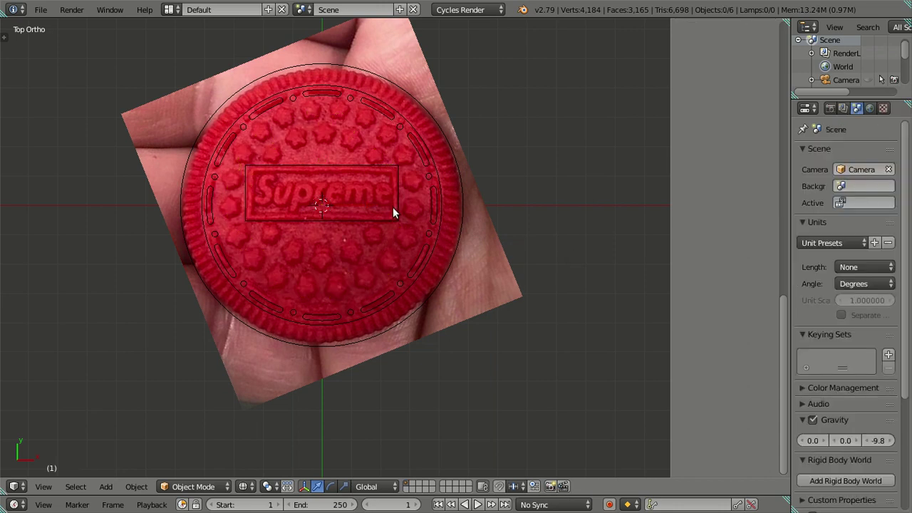
pyautogui.moveTo(396, 211)
pyautogui.keyDown('ctrl'); pyautogui.mouseDown(button='middle')
pyautogui.moveTo(372, 146)
pyautogui.moveTo(370, 206)
pyautogui.mouseUp(button='middle'); pyautogui.keyUp('ctrl')
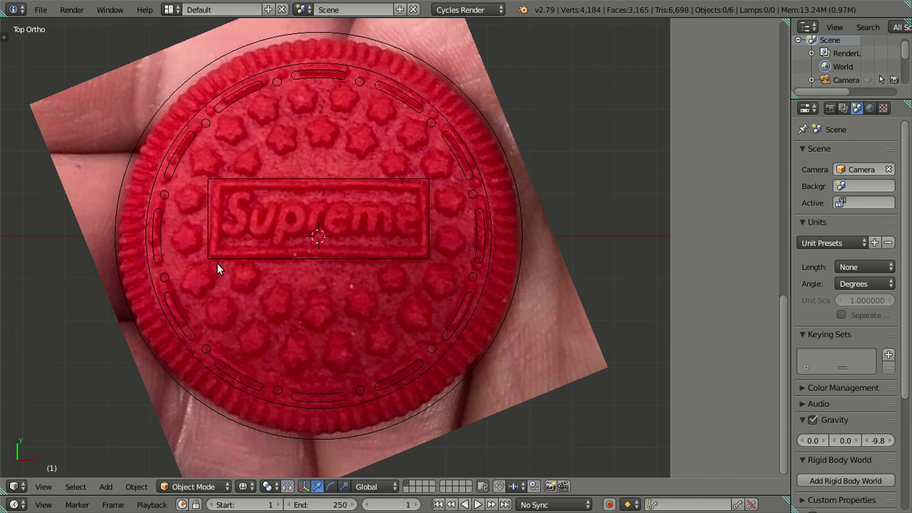
pyautogui.hotkey('ctrl', 'z')
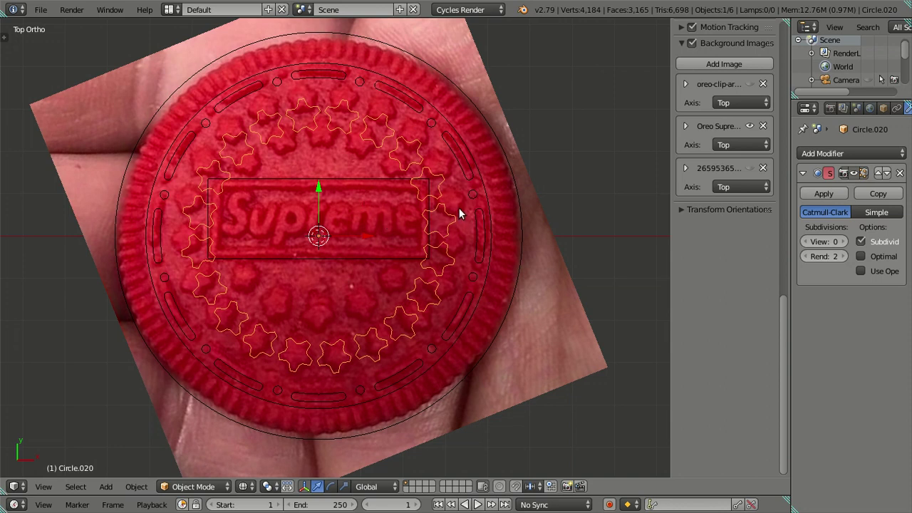
pyautogui.rightClick(520, 203)
pyautogui.press('Tab')
pyautogui.press('Tab')
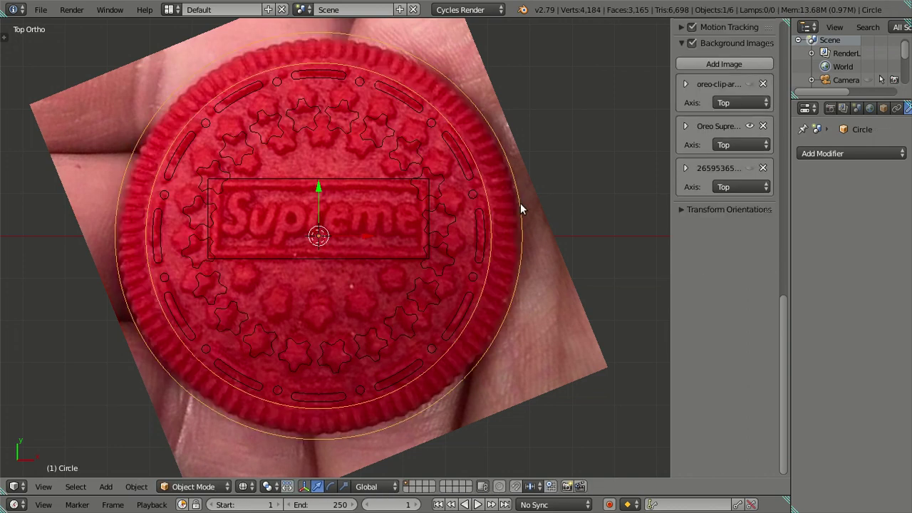
pyautogui.press('a')
pyautogui.press('Tab')
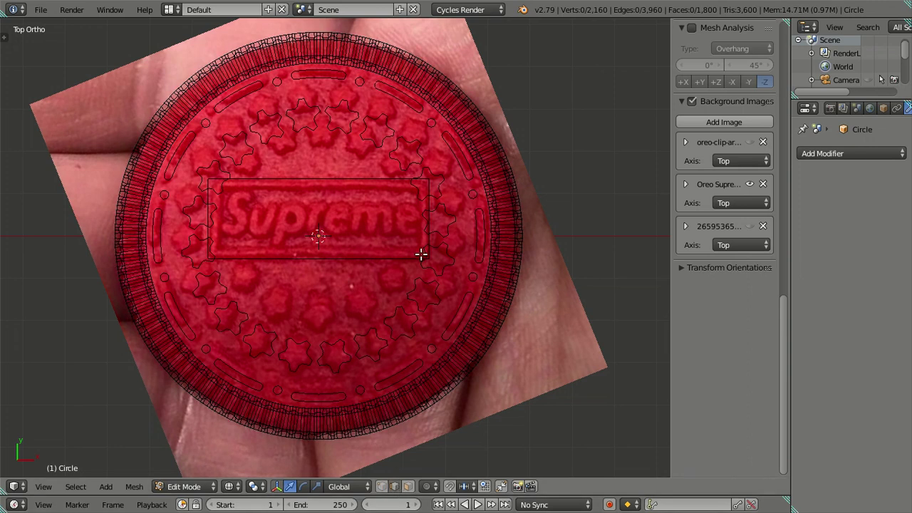
pyautogui.press('Tab')
# Step: Scale the star ring up to about 1.0855 and set its subdivision view level to 1
pyautogui.rightClick(449, 223)
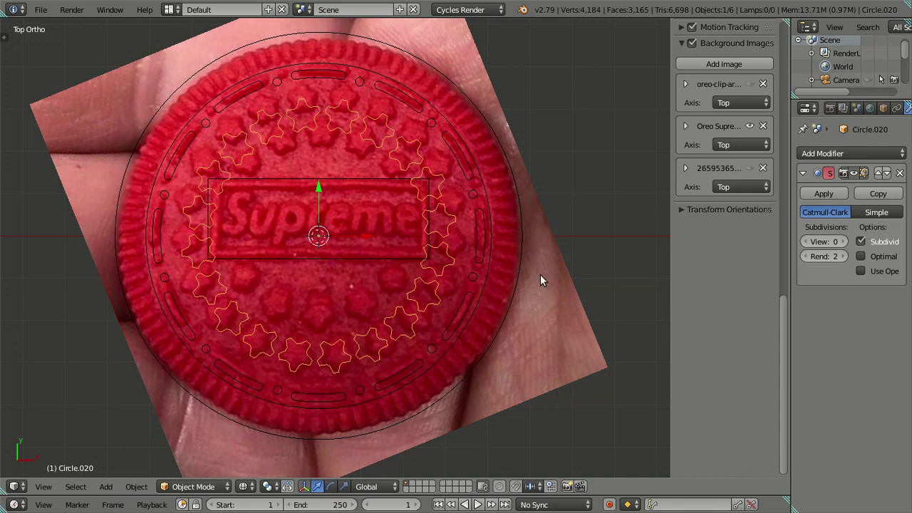
pyautogui.press('s')
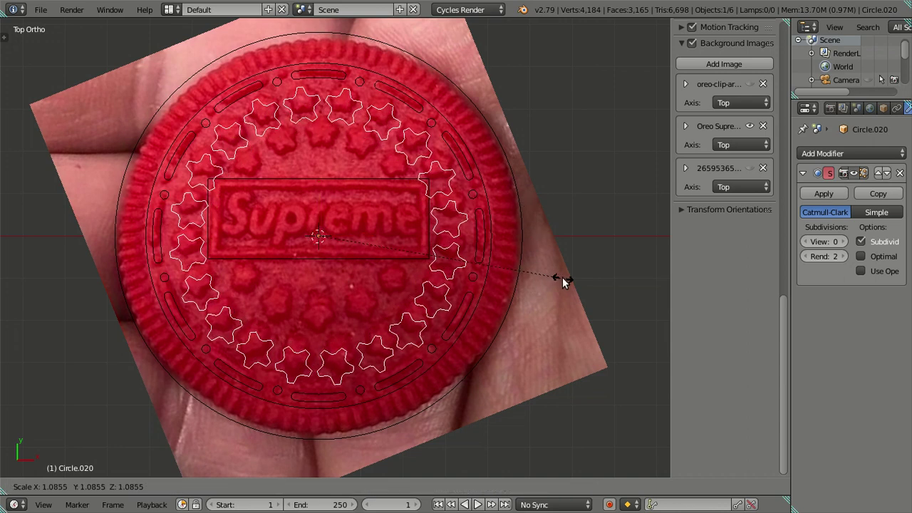
pyautogui.click(562, 278)
pyautogui.press('z')
pyautogui.click(844, 242)
# Step: Raise the star subdivision to 2, then view top-down in wireframe with smoothing off
pyautogui.click(845, 241)
pyautogui.scroll(3, 573, 284)
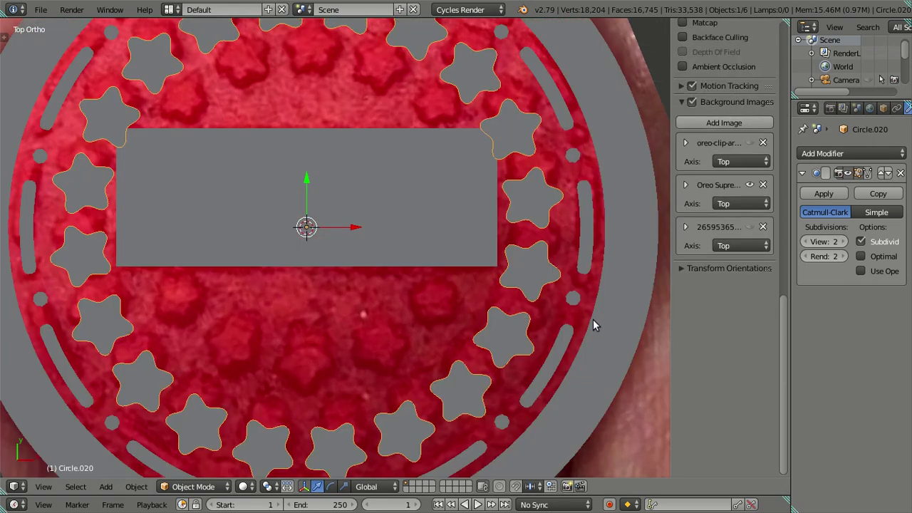
pyautogui.scroll(-3, 525, 276)
pyautogui.moveTo(436, 372)
pyautogui.mouseDown(button='middle')
pyautogui.moveTo(379, 332)
pyautogui.moveTo(415, 384)
pyautogui.moveTo(431, 330)
pyautogui.moveTo(428, 349)
pyautogui.mouseUp(button='middle')
pyautogui.press('KP_7')
pyautogui.press('z')
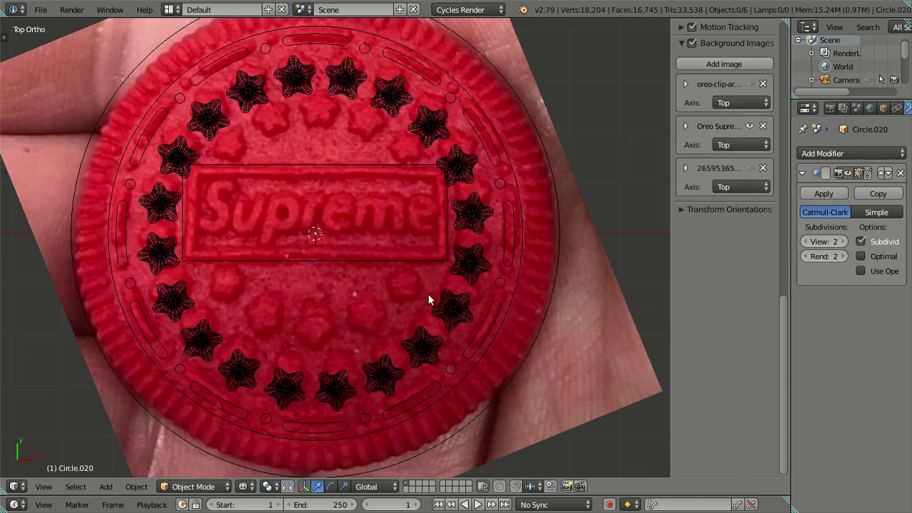
pyautogui.hotkey('ctrl', '0')
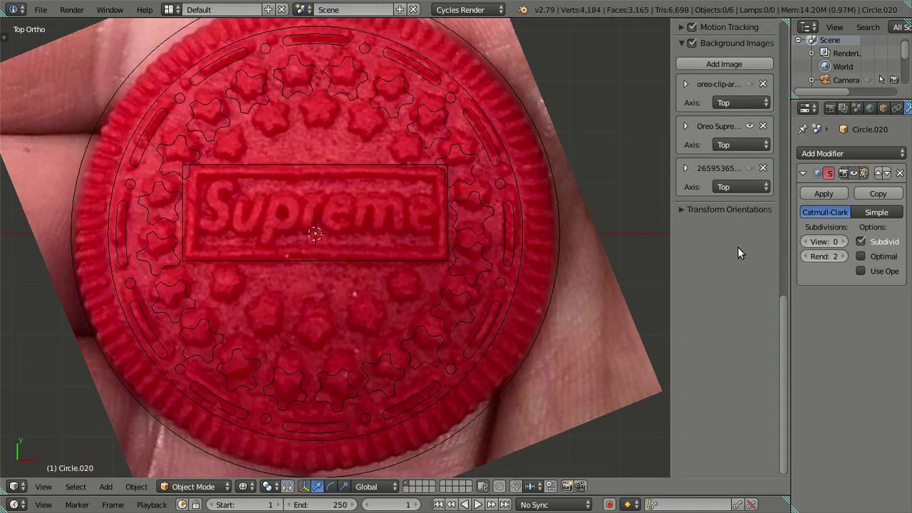
# Step: Toggle Edit Mode, shading and subdivision levels to compare star outlines with the photo
pyautogui.press('Tab')
pyautogui.scroll(-2, 462, 241)
pyautogui.press('z')
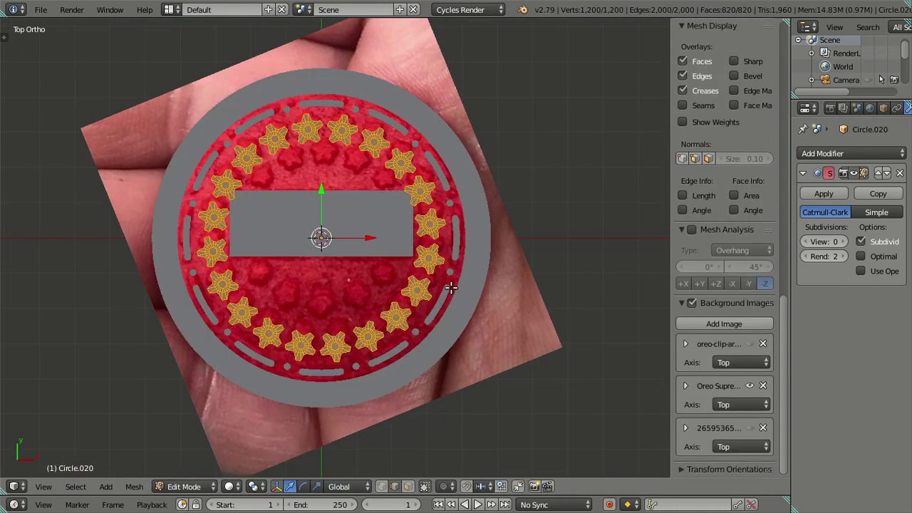
pyautogui.press('z')
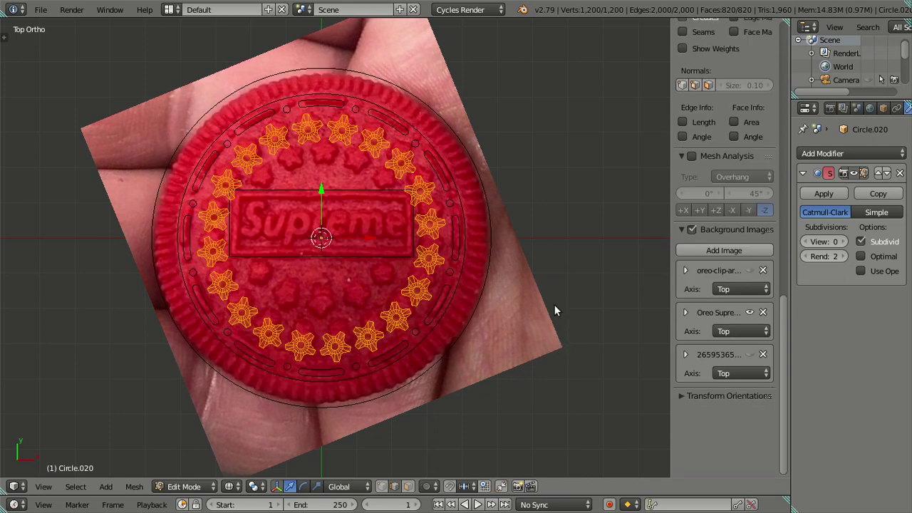
pyautogui.press('Tab')
pyautogui.hotkey('ctrl', '2')
pyautogui.hotkey('ctrl', '1')
pyautogui.hotkey('ctrl', '0')
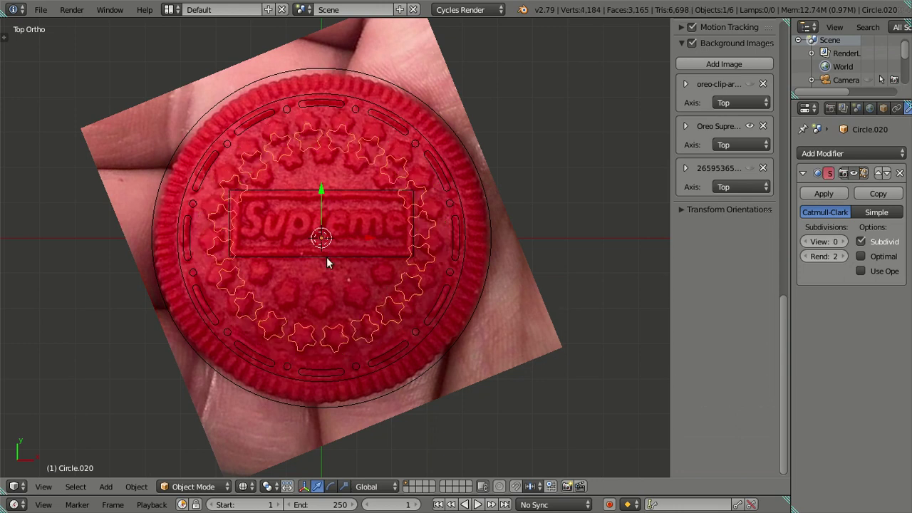
# Step: Try scaling the star ring along Y in Object Mode, then undo and cancel the stretch
pyautogui.press('s')
pyautogui.press('y')
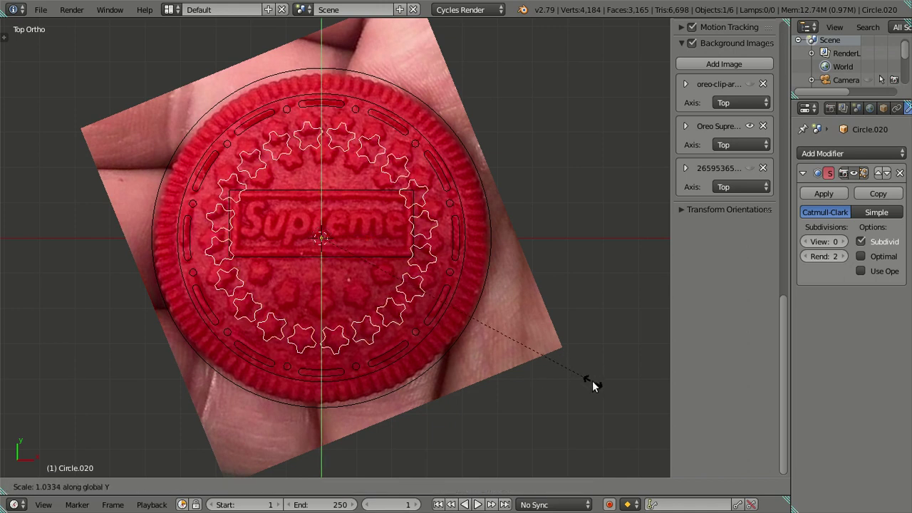
pyautogui.click(543, 409)
pyautogui.press('s')
pyautogui.press('y')
pyautogui.press('Escape')
pyautogui.hotkey('ctrl', 'z')
pyautogui.hotkey('ctrl', 'shift', 'z')
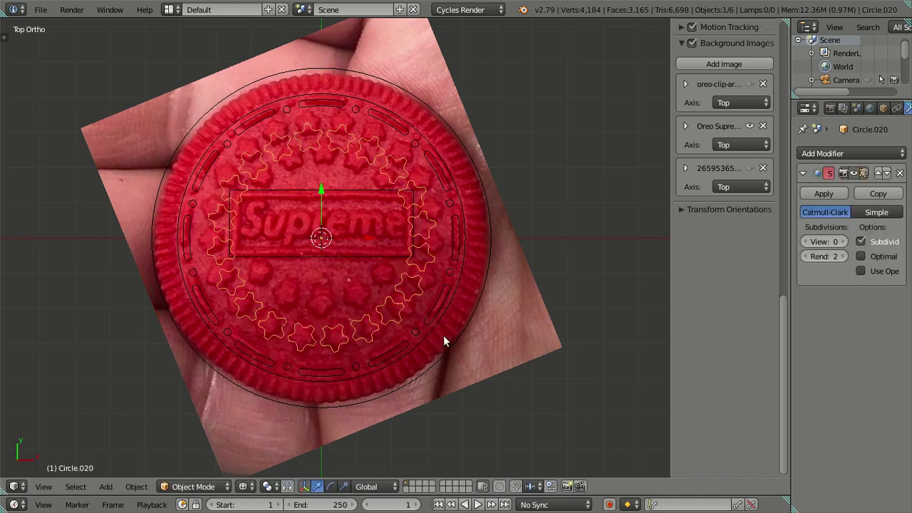
pyautogui.press('s')
pyautogui.press('y')
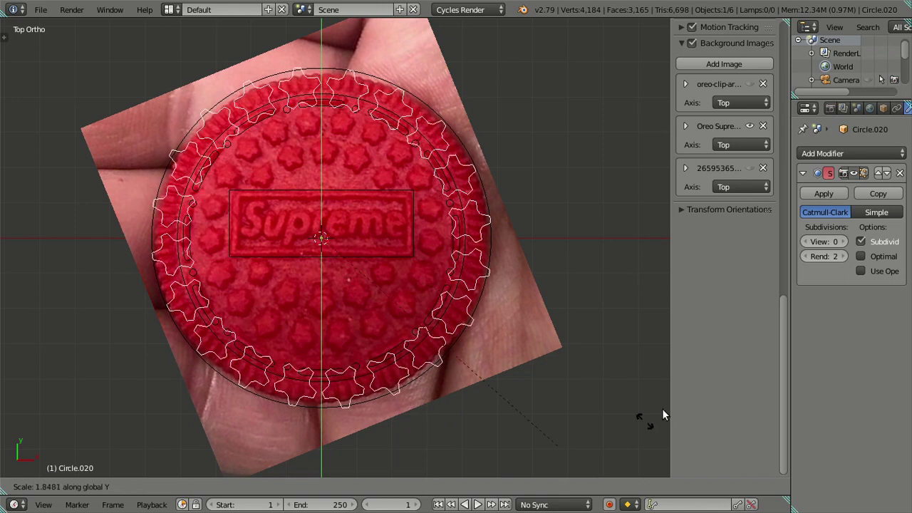
pyautogui.press('Escape')
# Step: In Edit Mode, select all star vertices and scale them to about 0.93 along Y
pyautogui.press('Tab')
pyautogui.press('a')
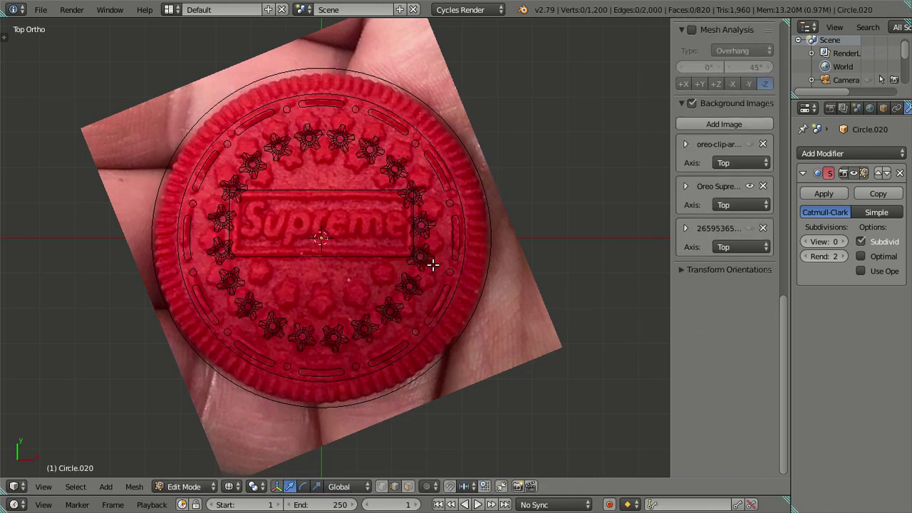
pyautogui.press('a')
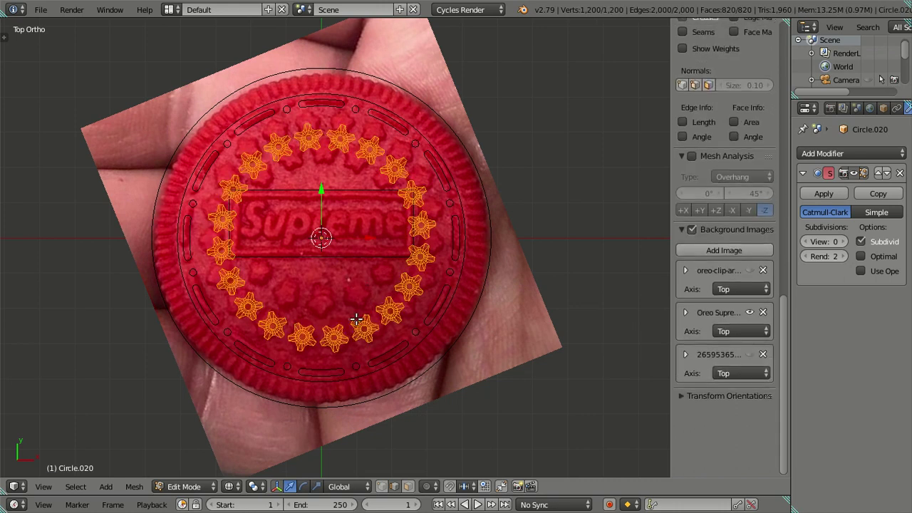
pyautogui.press('s')
pyautogui.press('y')
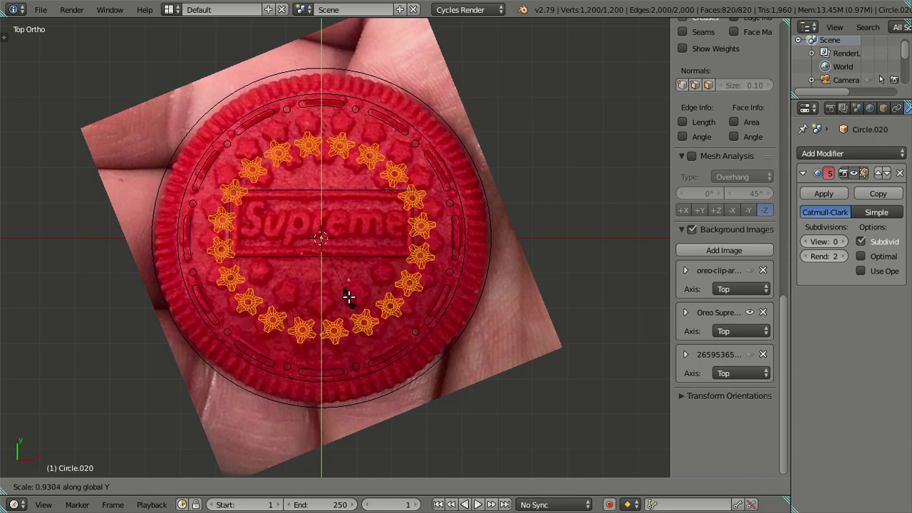
pyautogui.click(348, 297)
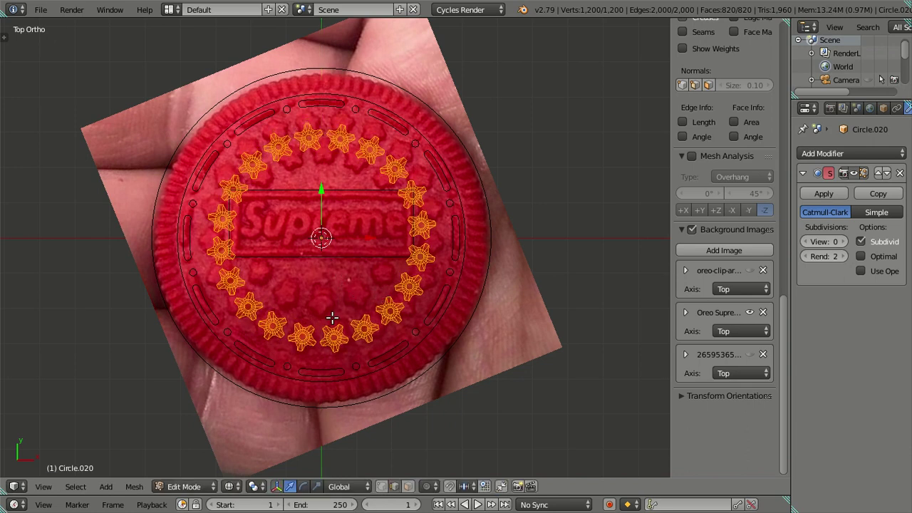
pyautogui.press('Tab')
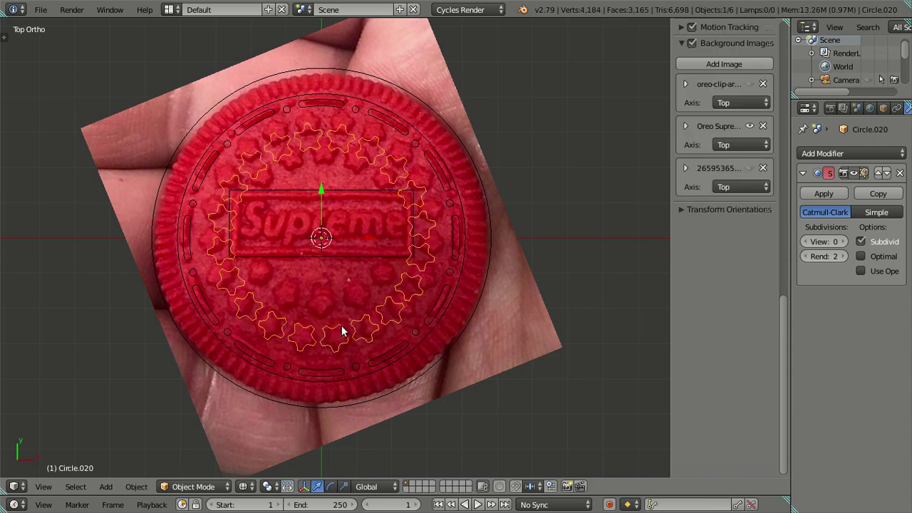
# Step: Separate the bottom star from the ring into its own object
pyautogui.press('Tab')
pyautogui.rightClick(304, 329)
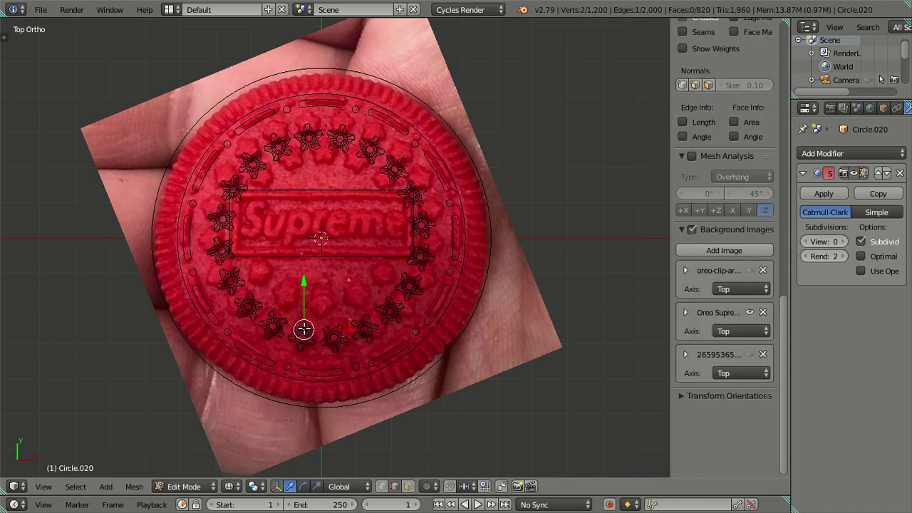
pyautogui.press('l')
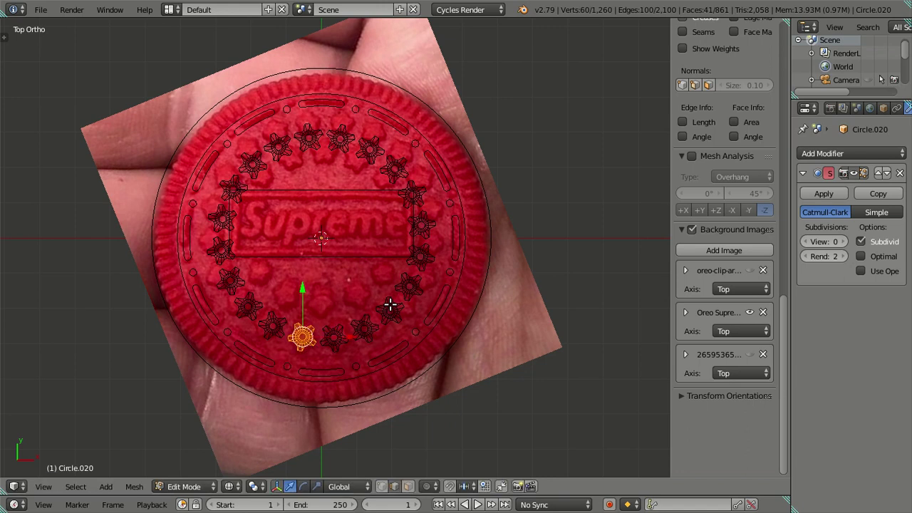
pyautogui.press('p')
pyautogui.click(389, 303)
pyautogui.press('Tab')
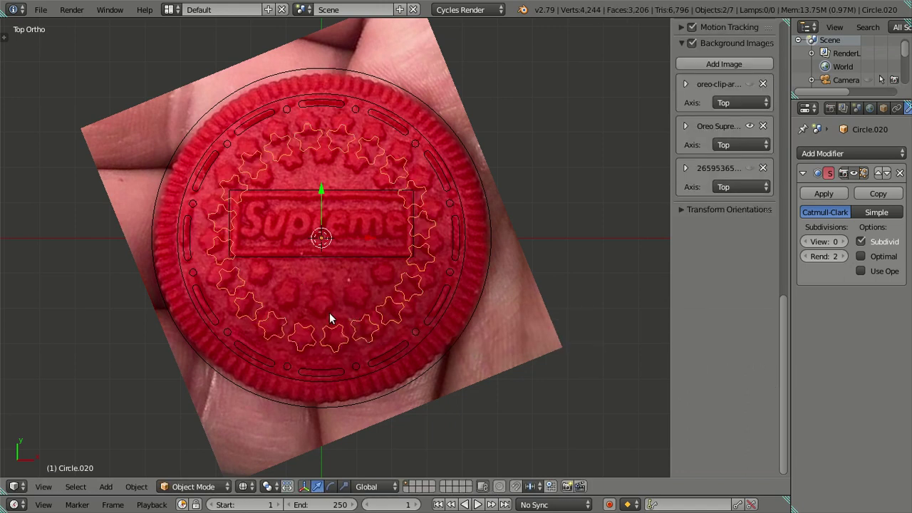
# Step: Try rotating the separated star, undo it, and leave only the bottom star selected
pyautogui.rightClick(300, 328)
pyautogui.press('Tab')
pyautogui.press('Tab')
pyautogui.press('Tab')
pyautogui.press('a')
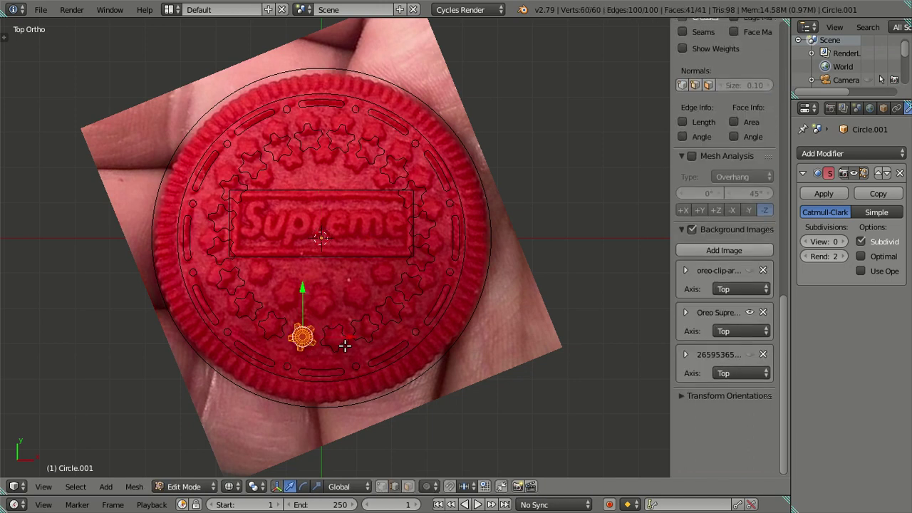
pyautogui.press('Tab')
pyautogui.hotkey('shift', 'r')
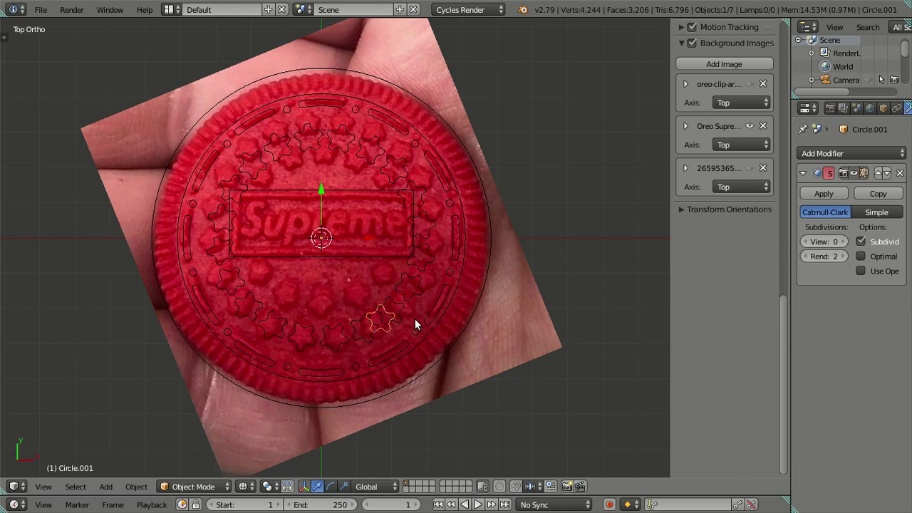
pyautogui.hotkey('ctrl', 'z')
pyautogui.click(409, 314)
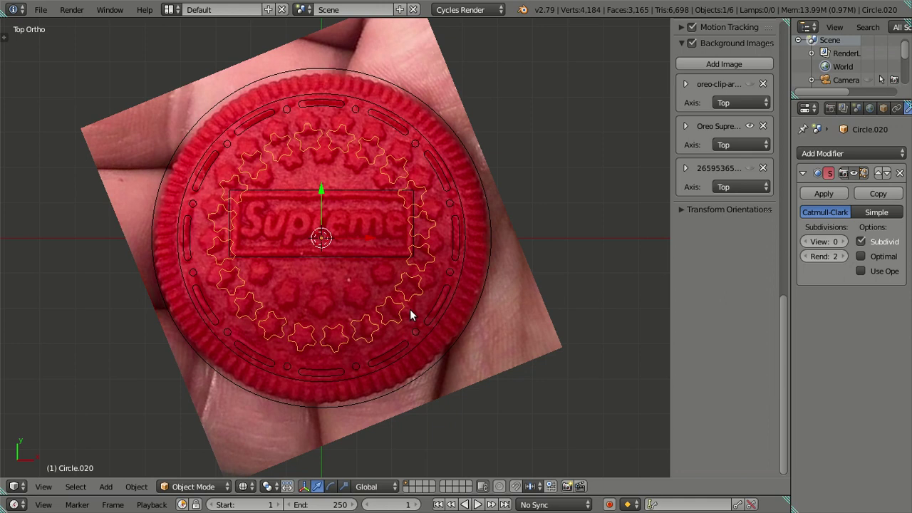
pyautogui.hotkey('ctrl', 'z')
pyautogui.hotkey('ctrl', 'shift', 'z')
pyautogui.keyDown('shift'); pyautogui.rightClick(410, 314); pyautogui.keyUp('shift')
pyautogui.rightClick(305, 325)
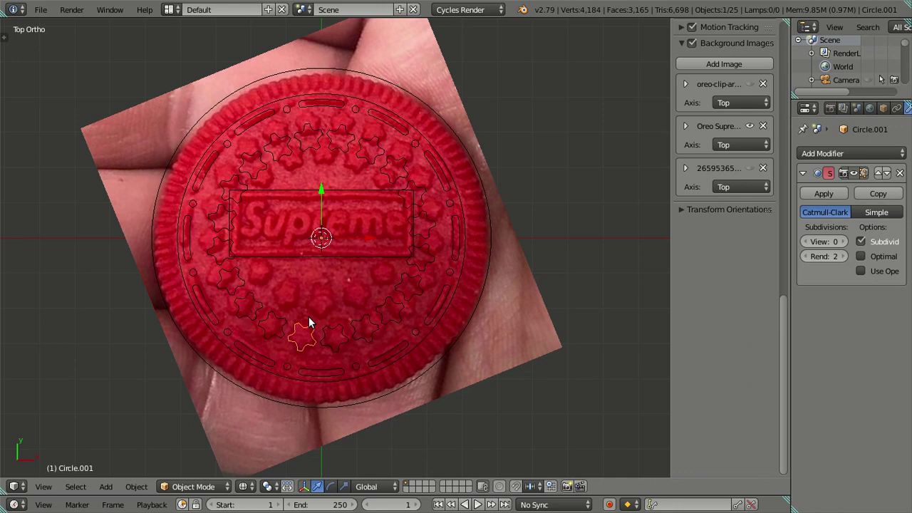
# Step: Duplicate the bottom star, rotate the copy 12°, and begin moving it along Y
pyautogui.hotkey('shift', 'd')
pyautogui.rightClick(373, 297)
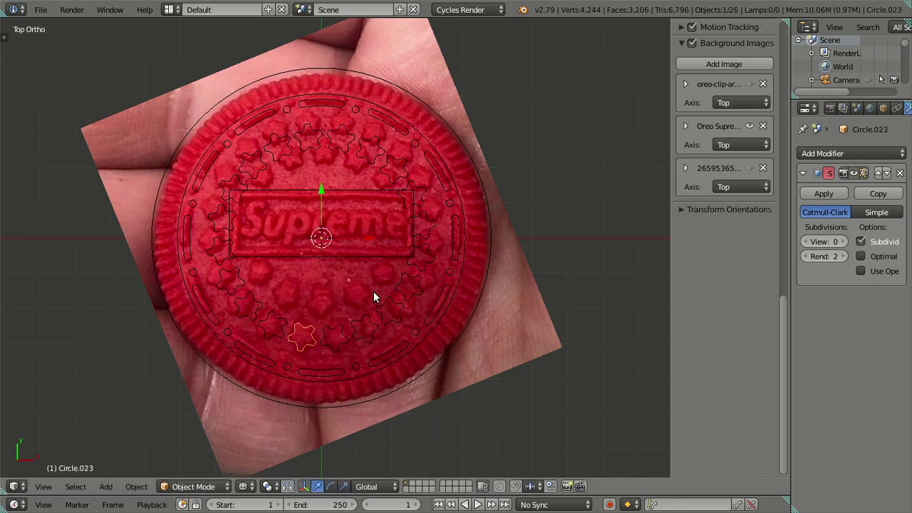
pyautogui.write('r12')
pyautogui.press('Return')
pyautogui.press('Tab')
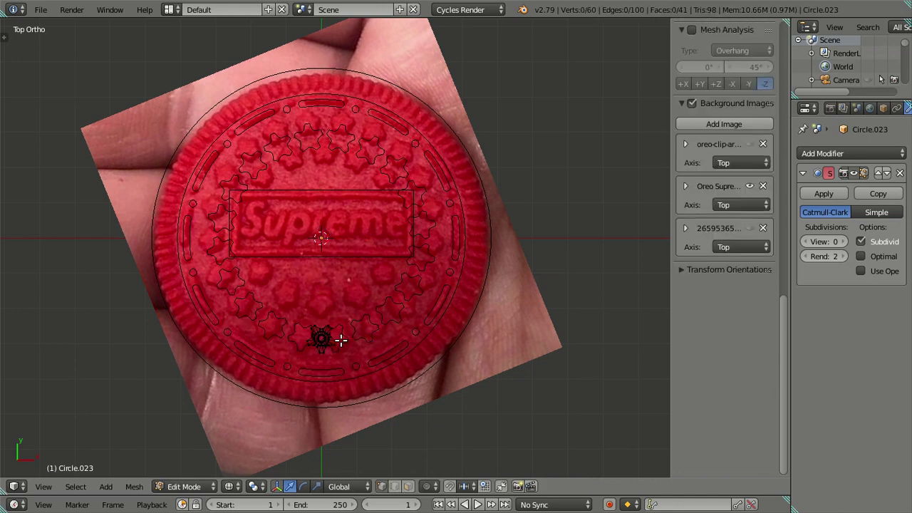
pyautogui.press('g')
pyautogui.press('y')
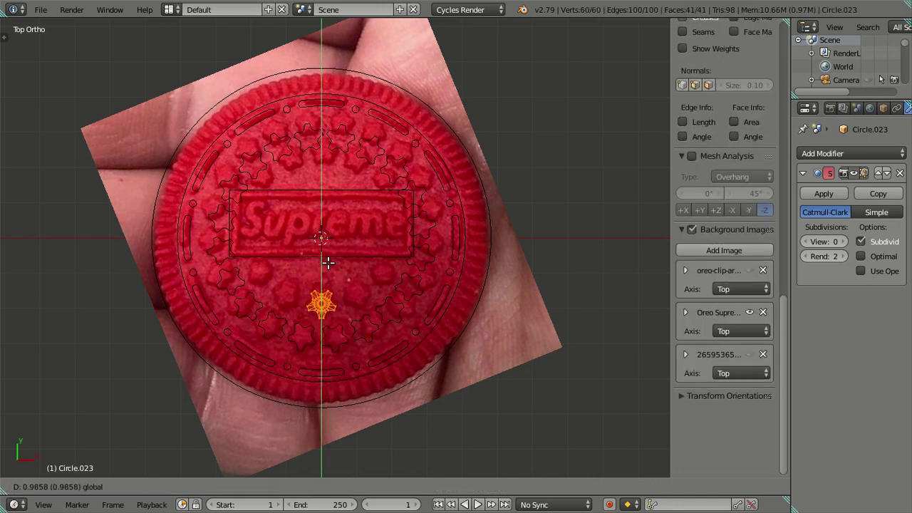
# Step: Place the inner star copy below the Supreme box, then select the first lower-arc stars
pyautogui.click(328, 262)
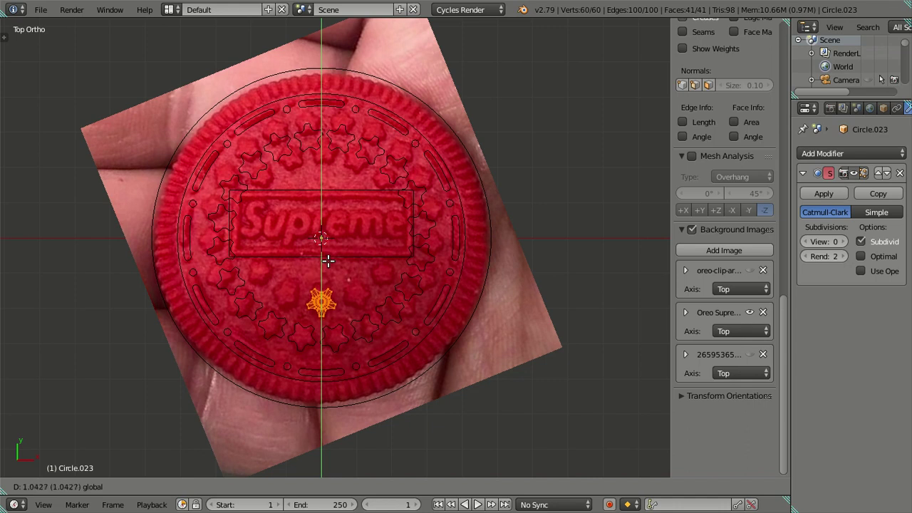
pyautogui.press('Tab')
pyautogui.click(334, 333)
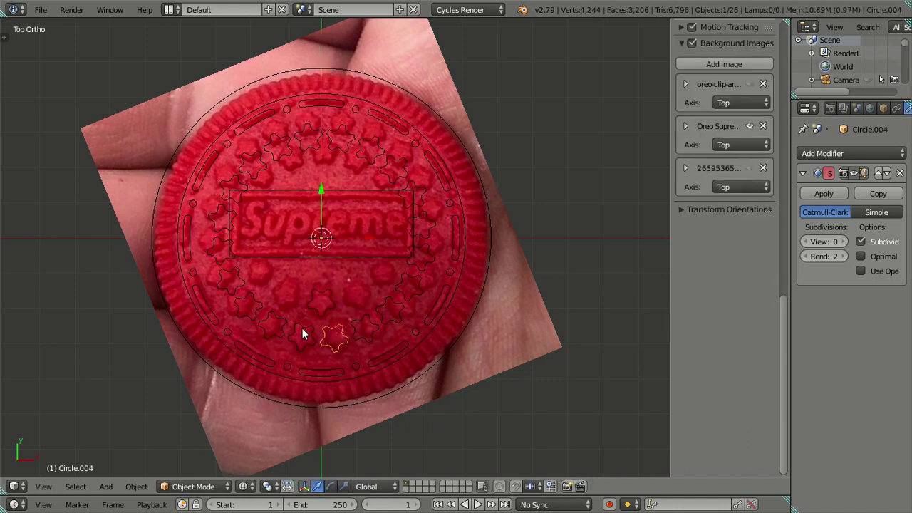
pyautogui.keyDown('shift'); pyautogui.click(303, 335); pyautogui.keyUp('shift')
pyautogui.keyDown('shift'); pyautogui.click(234, 283); pyautogui.keyUp('shift')
pyautogui.keyDown('shift'); pyautogui.click(248, 307); pyautogui.keyUp('shift')
pyautogui.keyDown('shift'); pyautogui.click(265, 327); pyautogui.keyUp('shift')
pyautogui.keyDown('shift'); pyautogui.click(371, 331); pyautogui.keyUp('shift')
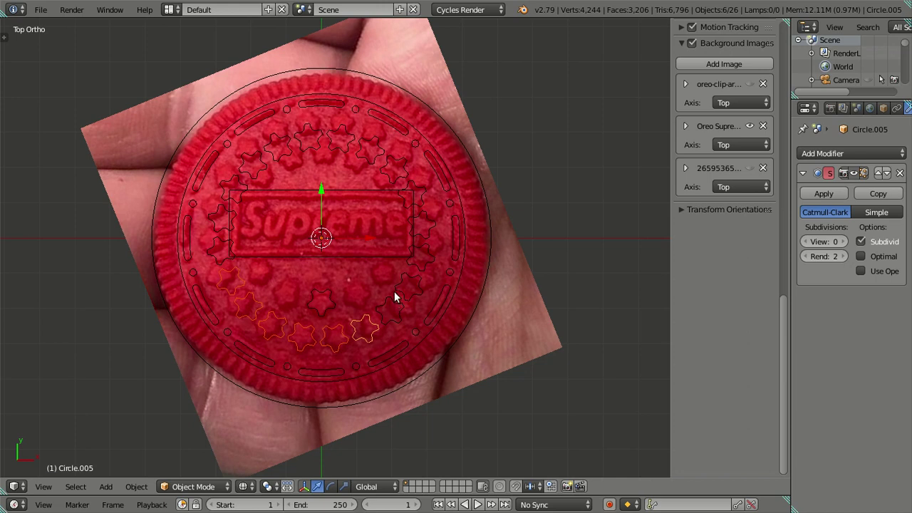
# Step: Add the lower-right and upper-right stars of the ring to the selection
pyautogui.click(334, 341)
pyautogui.keyDown('shift'); pyautogui.click(363, 328); pyautogui.keyUp('shift')
pyautogui.keyDown('shift'); pyautogui.click(390, 311); pyautogui.keyUp('shift')
pyautogui.keyDown('shift'); pyautogui.click(408, 290); pyautogui.keyUp('shift')
pyautogui.keyDown('shift'); pyautogui.click(422, 253); pyautogui.keyUp('shift')
pyautogui.keyDown('shift'); pyautogui.click(424, 209); pyautogui.keyUp('shift')
pyautogui.keyDown('shift'); pyautogui.click(394, 168); pyautogui.keyUp('shift')
pyautogui.keyDown('shift'); pyautogui.click(369, 150); pyautogui.keyUp('shift')
pyautogui.keyDown('shift'); pyautogui.click(343, 139); pyautogui.keyUp('shift')
# Step: Add the upper-left and left-side stars, bringing the selection to 19 of 26 objects
pyautogui.keyDown('shift'); pyautogui.click(276, 148); pyautogui.keyUp('shift')
pyautogui.keyDown('shift'); pyautogui.click(306, 142); pyautogui.keyUp('shift')
pyautogui.keyDown('shift'); pyautogui.click(250, 169); pyautogui.keyUp('shift')
pyautogui.keyDown('shift'); pyautogui.click(230, 191); pyautogui.keyUp('shift')
pyautogui.keyDown('shift'); pyautogui.click(214, 222); pyautogui.keyUp('shift')
pyautogui.keyDown('shift'); pyautogui.click(217, 245); pyautogui.keyUp('shift')
pyautogui.keyDown('shift'); pyautogui.click(214, 279); pyautogui.keyUp('shift')
pyautogui.keyDown('shift'); pyautogui.click(240, 309); pyautogui.keyUp('shift')
pyautogui.keyDown('shift'); pyautogui.click(263, 330); pyautogui.keyUp('shift')
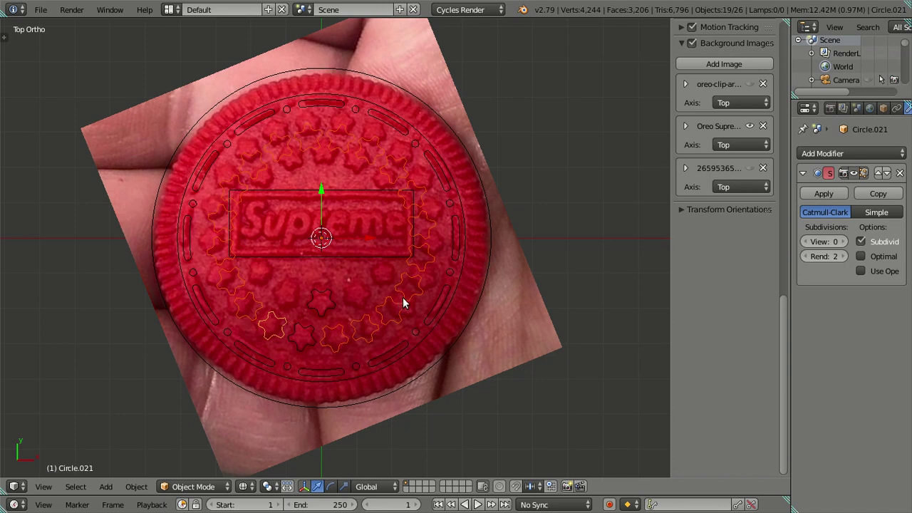
# Step: Join the selected stars into one Circle.001 mesh and select all its vertices
pyautogui.hotkey('ctrl', 'j')
pyautogui.press('Tab')
pyautogui.press('a')
pyautogui.press('a')
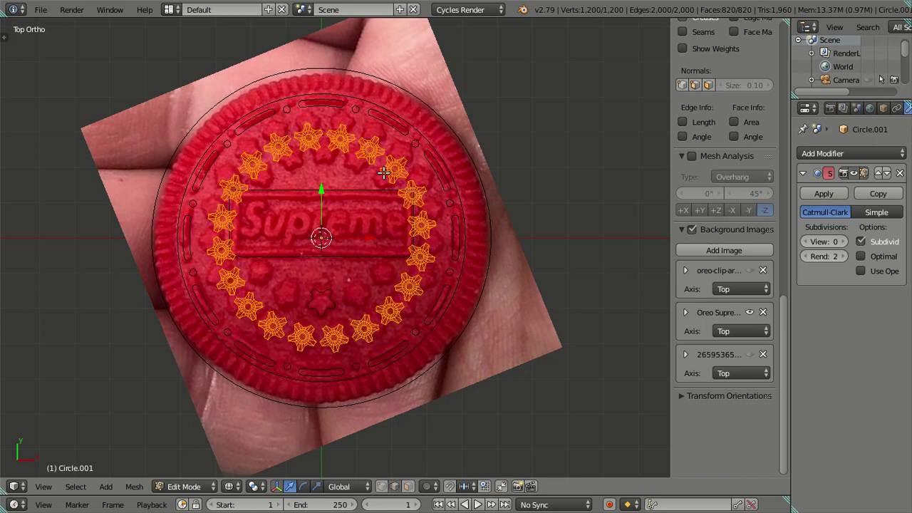
# Step: Stretch the star ring slightly along Y and shift it a little higher on the cookie
pyautogui.press('s')
pyautogui.press('y')
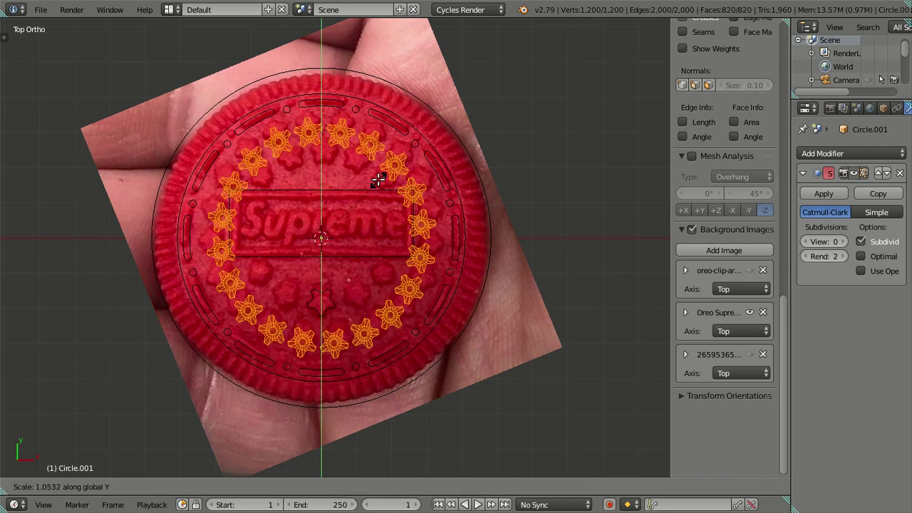
pyautogui.click(377, 180)
pyautogui.press('g')
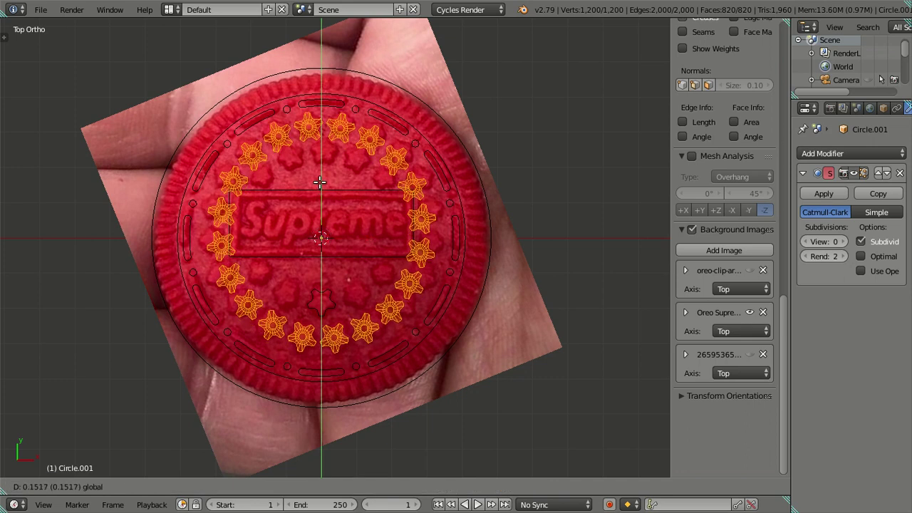
pyautogui.click(319, 180)
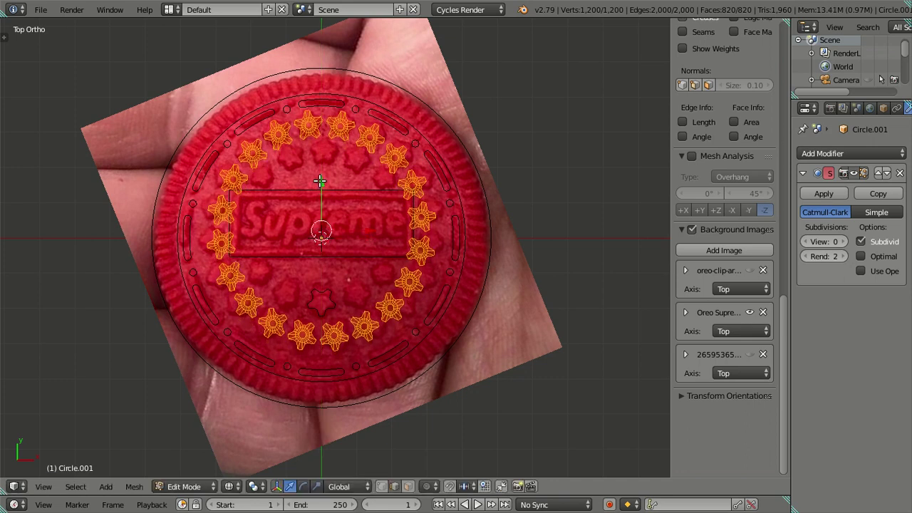
# Step: Widen the star ring along X to match the photo's oval, cancelling a further resize
pyautogui.press('s')
pyautogui.press('x')
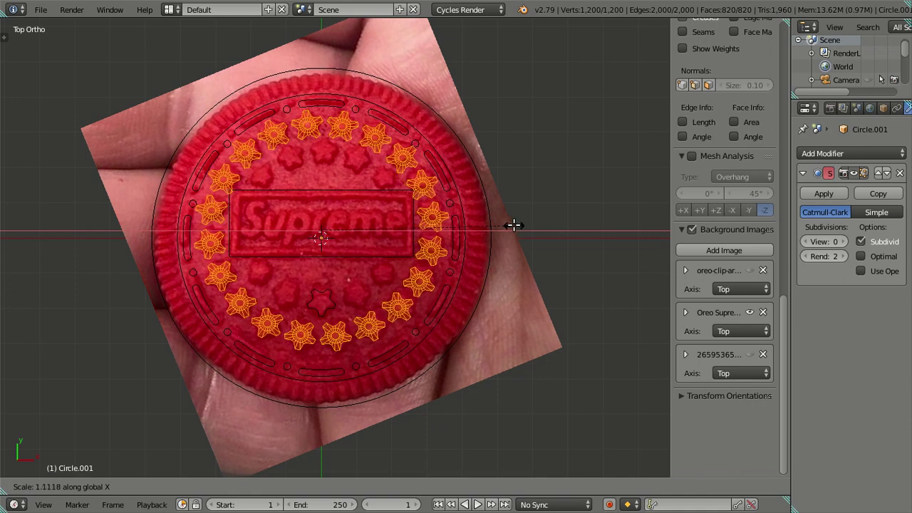
pyautogui.click(513, 224)
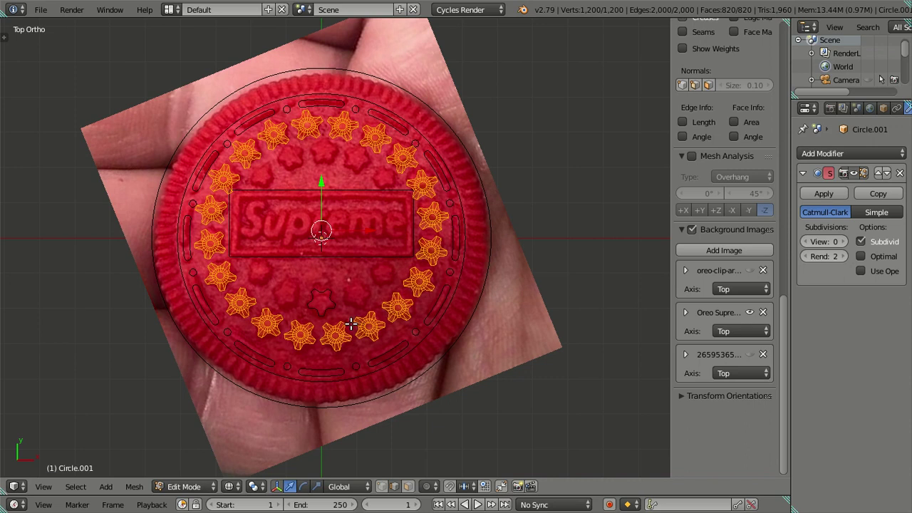
pyautogui.press('s')
pyautogui.press('y')
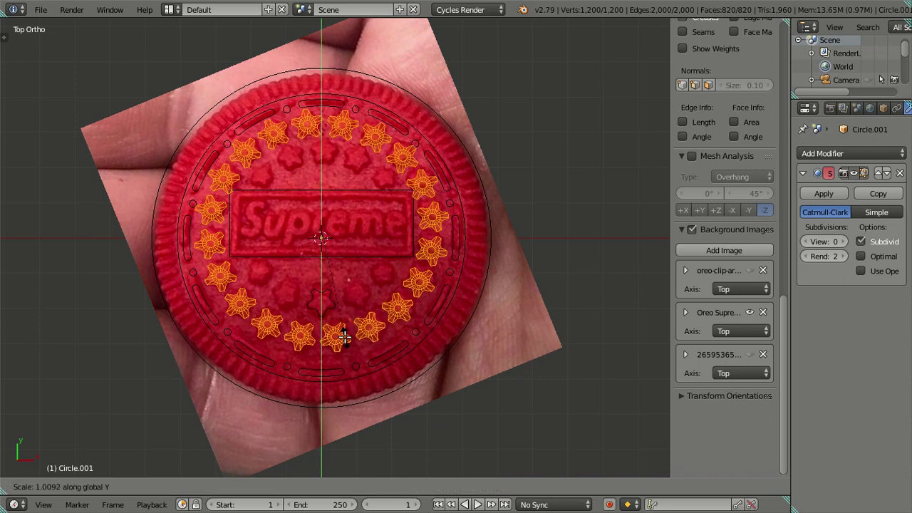
pyautogui.rightClick(345, 336)
# Step: Leave Edit Mode and toggle solid and wireframe shading to inspect the star disc
pyautogui.scroll(2, 543, 238)
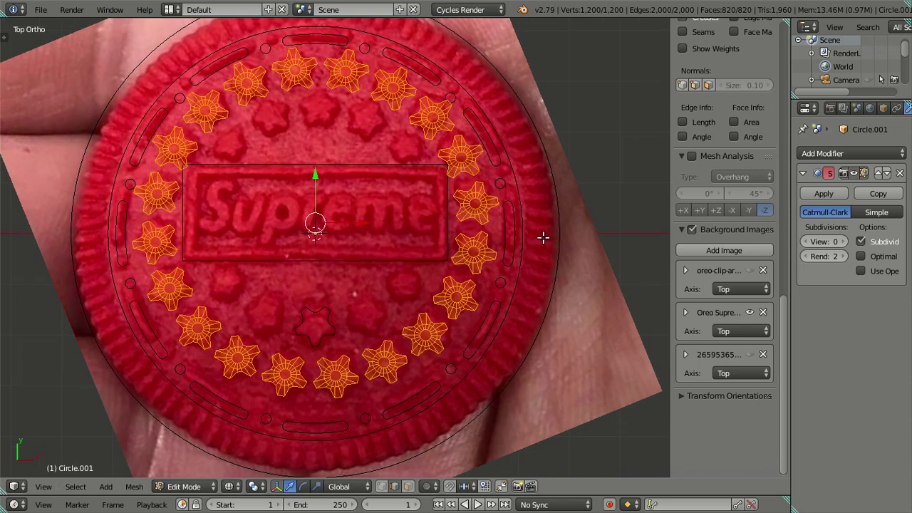
pyautogui.keyDown('shift'); pyautogui.moveTo(519, 216); pyautogui.dragTo(513, 247, button='middle'); pyautogui.keyUp('shift')
pyautogui.press('z')
pyautogui.press('z')
pyautogui.press('Tab')
# Step: Preview the stars at subdivision level 2, then return to the top view over the photo
pyautogui.press('z')
pyautogui.moveTo(456, 297)
pyautogui.mouseDown(button='middle')
pyautogui.moveTo(438, 238)
pyautogui.moveTo(425, 236)
pyautogui.moveTo(441, 270)
pyautogui.moveTo(489, 284)
pyautogui.mouseUp(button='middle')
pyautogui.click(844, 242)
pyautogui.click(843, 241)
pyautogui.moveTo(501, 230)
pyautogui.mouseDown(button='middle')
pyautogui.moveTo(511, 286)
pyautogui.moveTo(391, 309)
pyautogui.mouseUp(button='middle')
pyautogui.press('z')
pyautogui.press('a')
pyautogui.press('z')
pyautogui.press('KP_7')
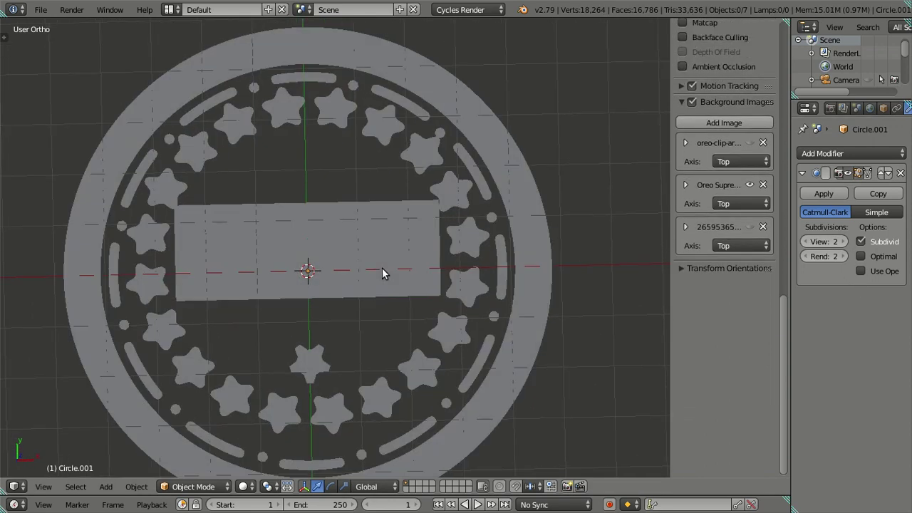
pyautogui.press('z')
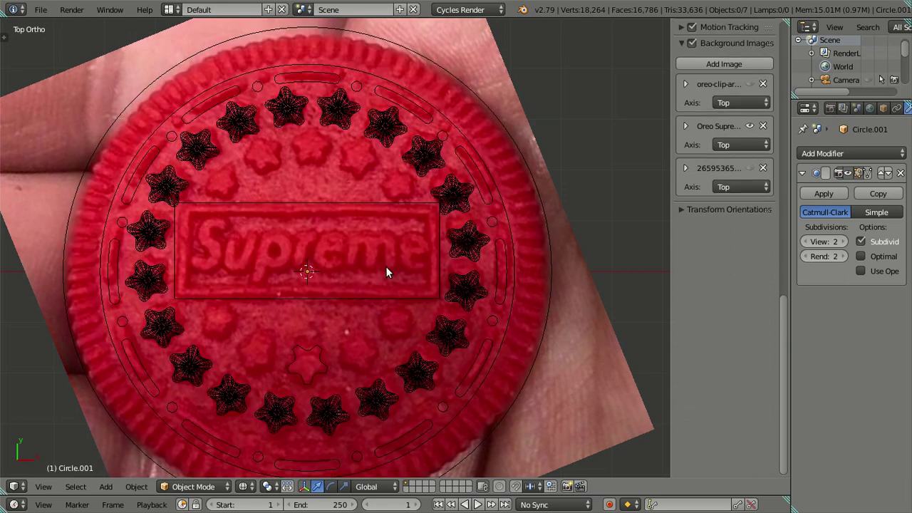
pyautogui.press('z')
pyautogui.moveTo(360, 335)
pyautogui.mouseDown(button='middle')
pyautogui.moveTo(347, 235)
pyautogui.moveTo(287, 254)
pyautogui.moveTo(309, 323)
pyautogui.moveTo(331, 339)
pyautogui.moveTo(394, 308)
pyautogui.mouseUp(button='middle')
pyautogui.press('KP_7')
pyautogui.press('z')
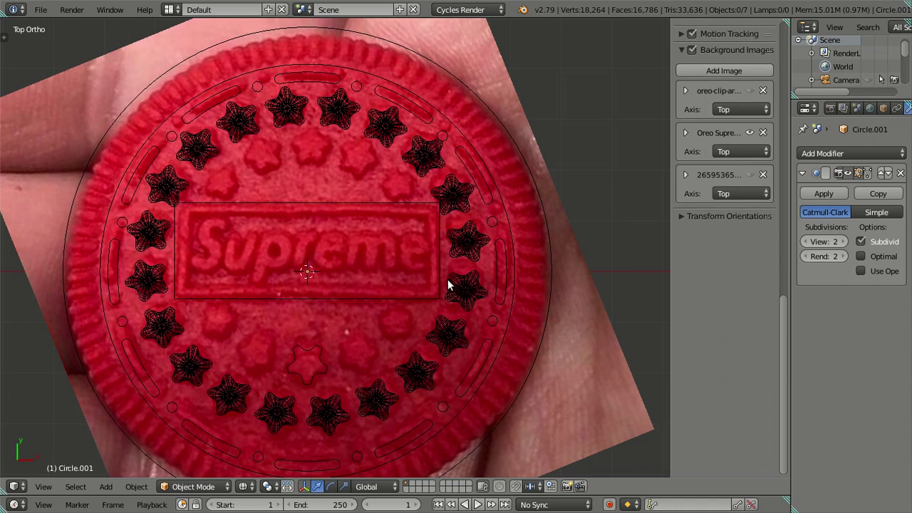
# Step: Reset the stars' subdivision level to 0 and separate them into loose parts
pyautogui.rightClick(503, 239)
pyautogui.hotkey('ctrl', '0')
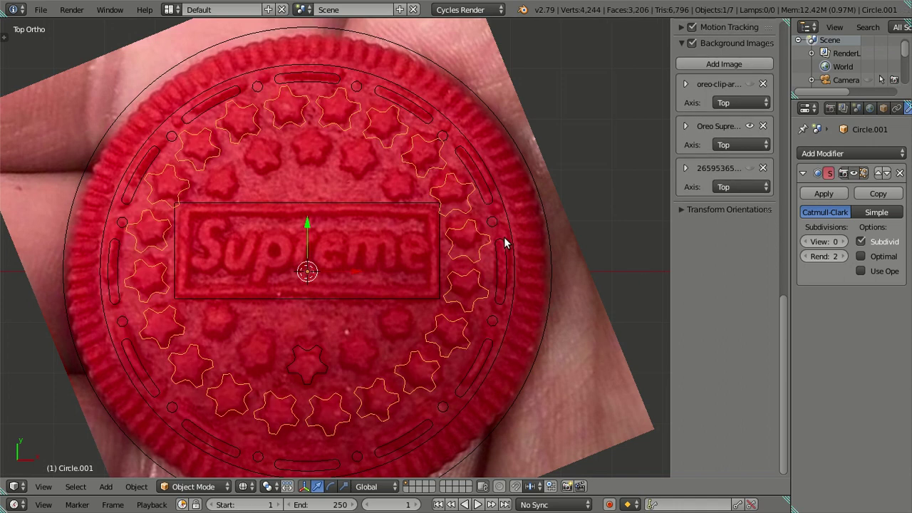
pyautogui.hotkey('shift', 'ctrl', 'a')
# Step: Delete the extra stars and select the one remaining near the bottom
pyautogui.scroll(-1, 314, 348)
pyautogui.scroll(-1, 314, 348)
pyautogui.press('x')
pyautogui.click(369, 316)
pyautogui.rightClick(302, 365)
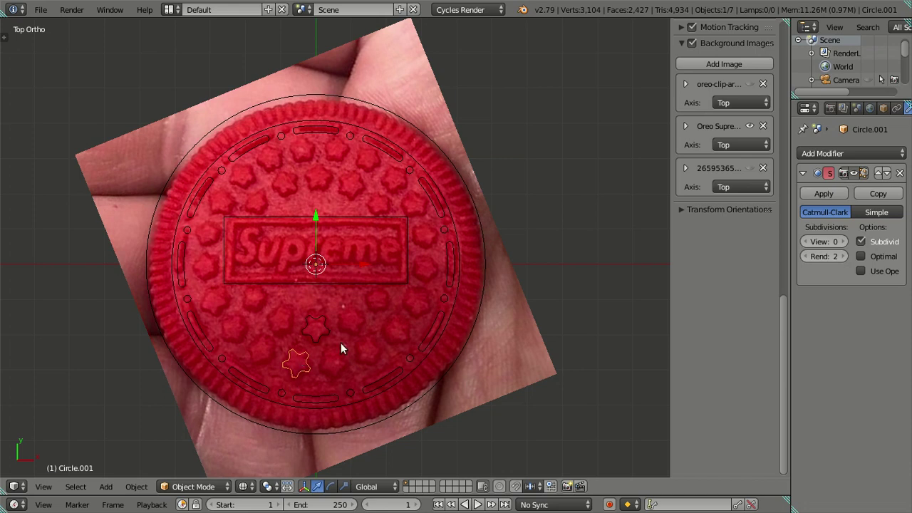
# Step: Remove the stray extra star and select the remaining bottom star
pyautogui.scroll(1, 340, 344)
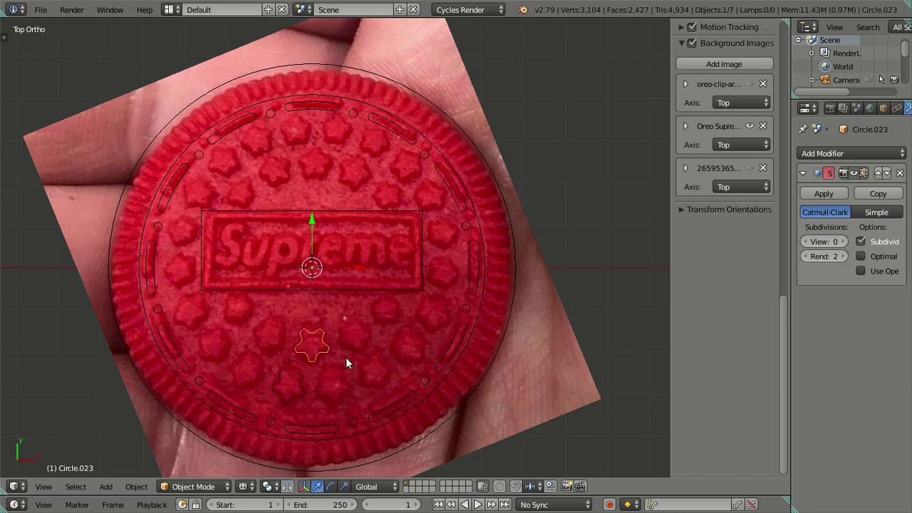
pyautogui.scroll(1, 312, 355)
pyautogui.keyDown('shift'); pyautogui.scroll(-2, 312, 355); pyautogui.keyUp('shift')
pyautogui.rightClick(364, 297)
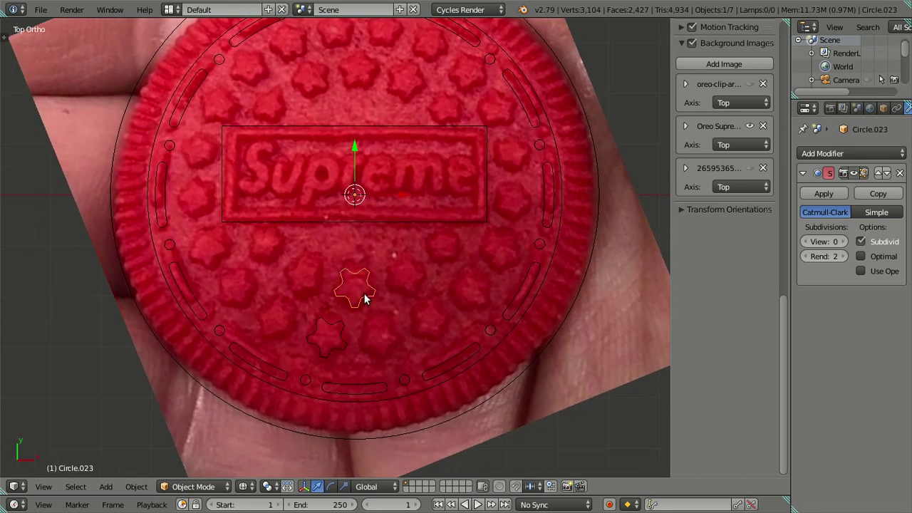
pyautogui.press('a')
pyautogui.rightClick(345, 340)
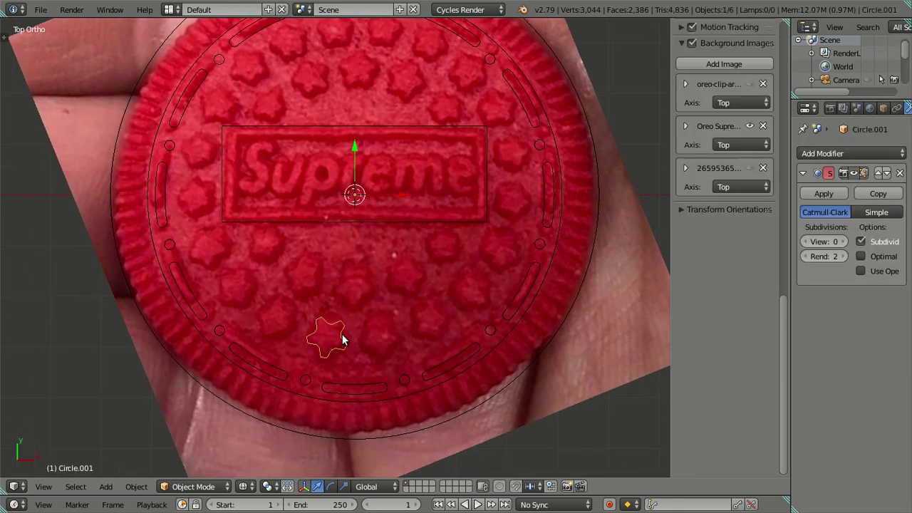
# Step: Scale the star's mesh down in Edit Mode to approach the photo's star size
pyautogui.press('Tab')
pyautogui.scroll(2, 395, 327)
pyautogui.scroll(2, 401, 349)
pyautogui.scroll(1, 423, 273)
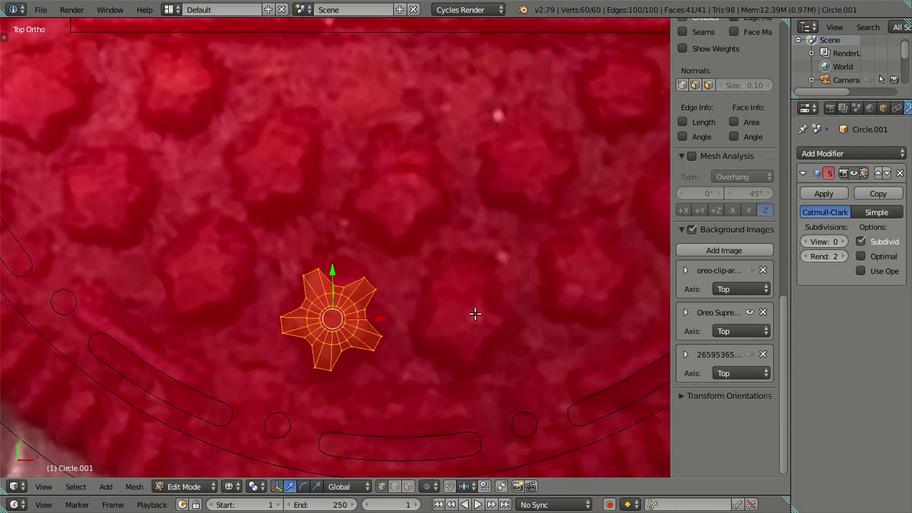
pyautogui.press('a')
pyautogui.press('a')
pyautogui.keyDown('shift'); pyautogui.moveTo(374, 299); pyautogui.dragTo(378, 236, button='middle'); pyautogui.keyUp('shift')
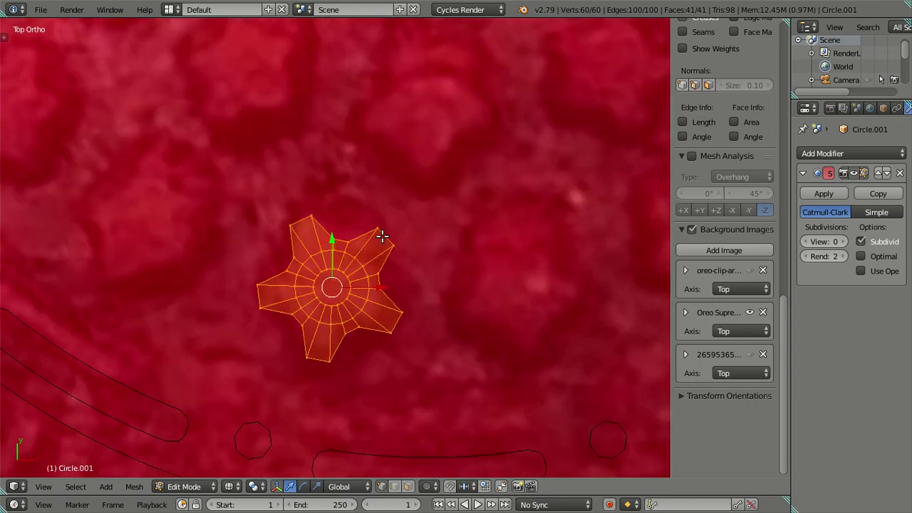
pyautogui.scroll(3, 382, 224)
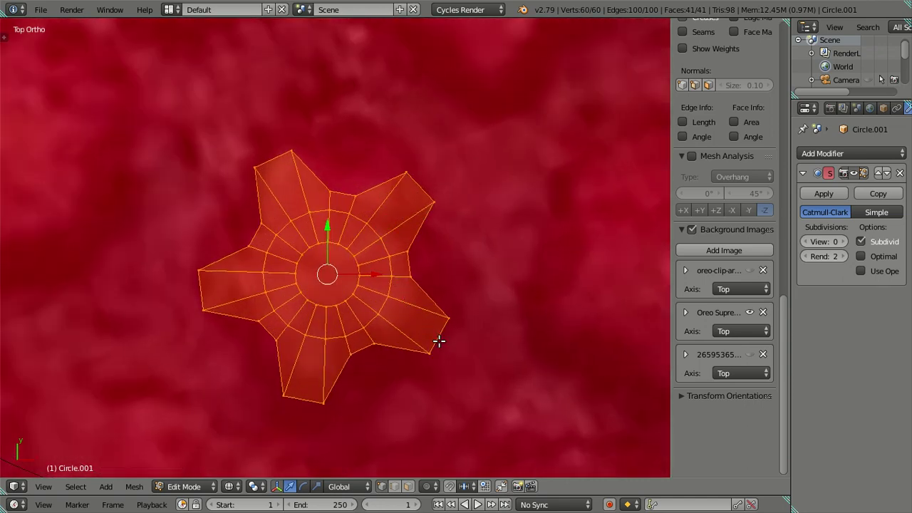
pyautogui.press('s')
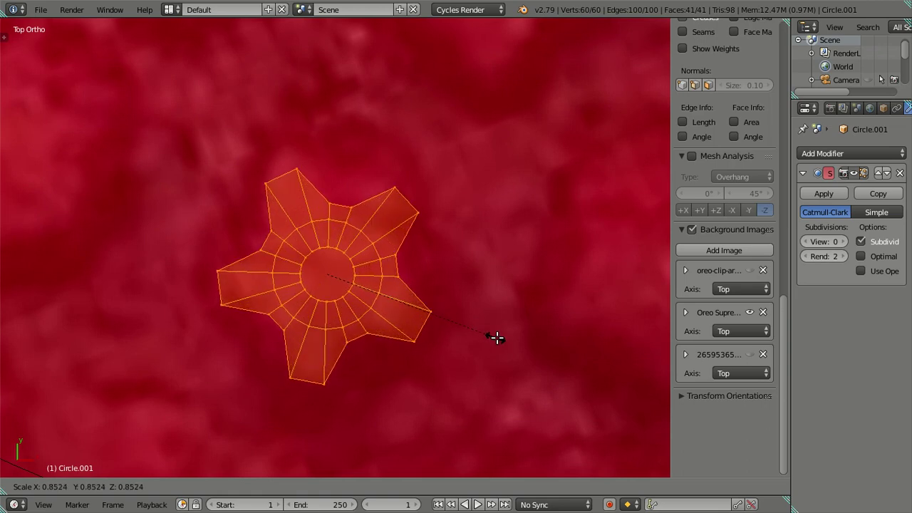
pyautogui.click(517, 350)
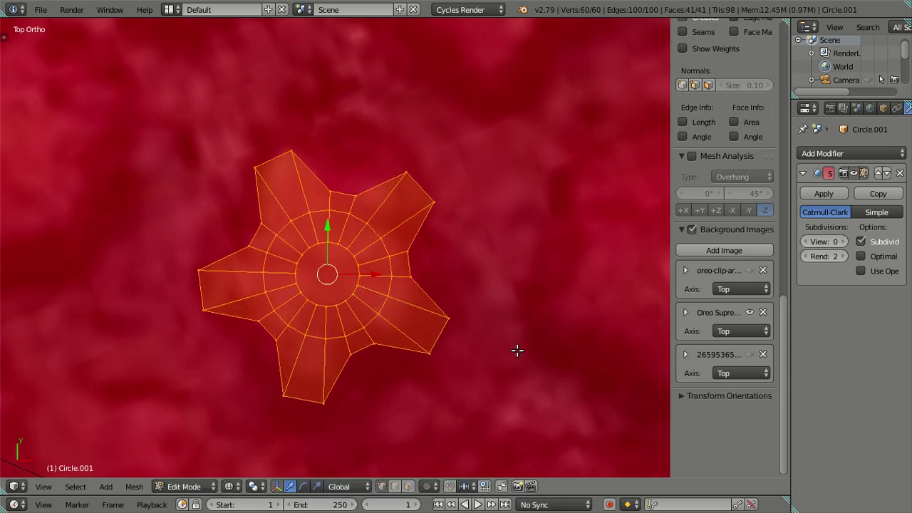
# Step: Try a further resize of the star, then undo it to keep the larger size
pyautogui.scroll(-3, 498, 341)
pyautogui.scroll(-1, 480, 328)
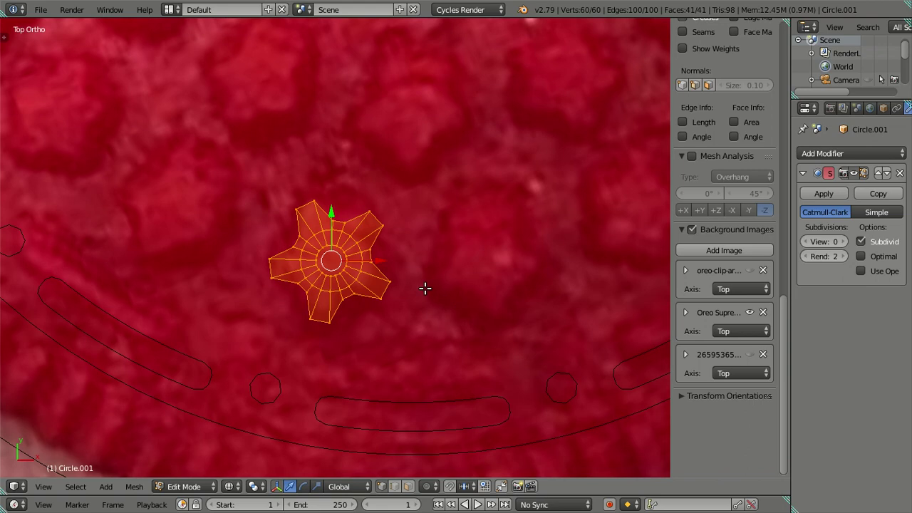
pyautogui.scroll(-2, 438, 332)
pyautogui.scroll(-2, 437, 332)
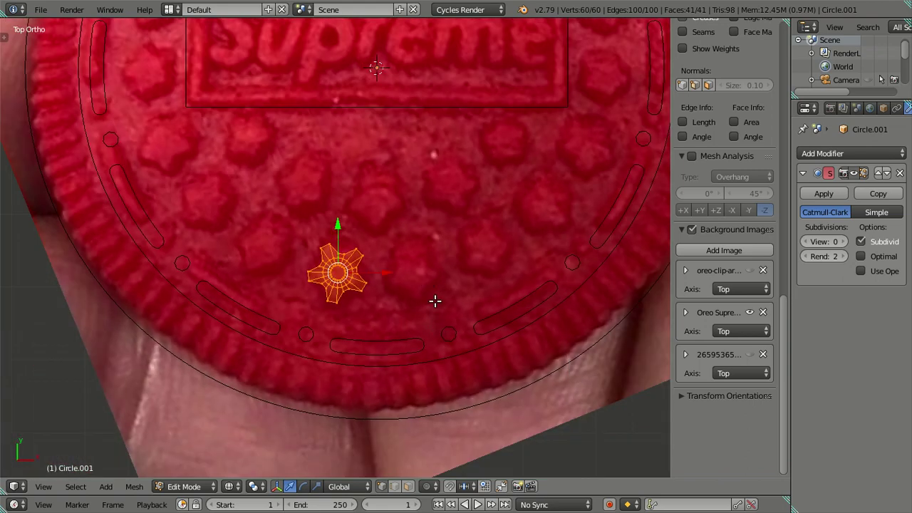
pyautogui.scroll(3, 434, 301)
pyautogui.press('s')
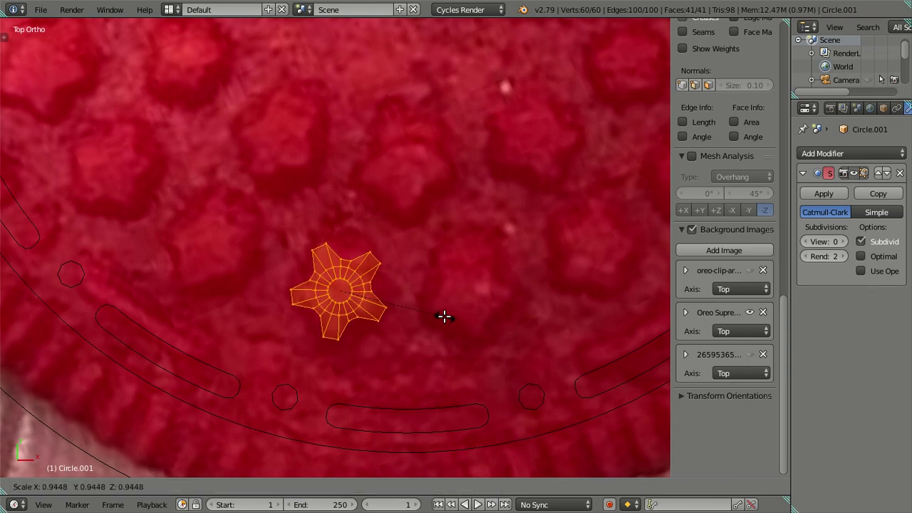
pyautogui.click(444, 316)
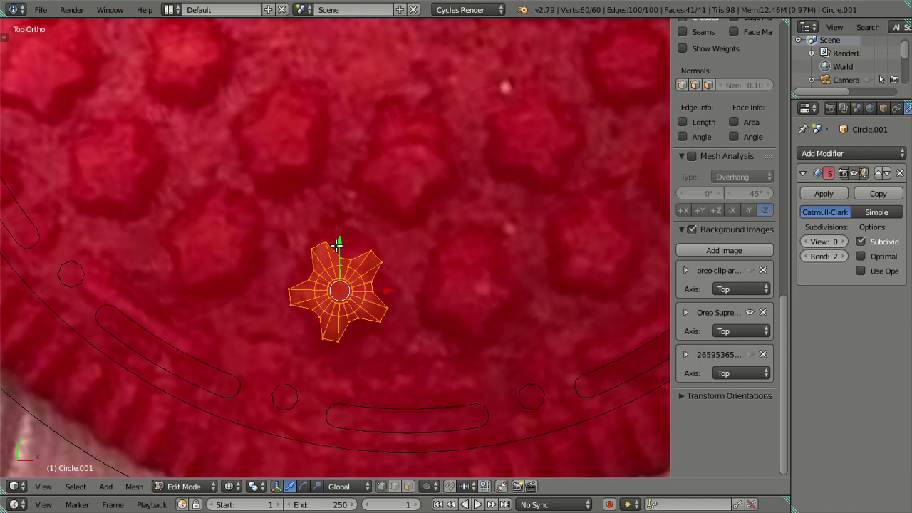
pyautogui.hotkey('ctrl', 'z')
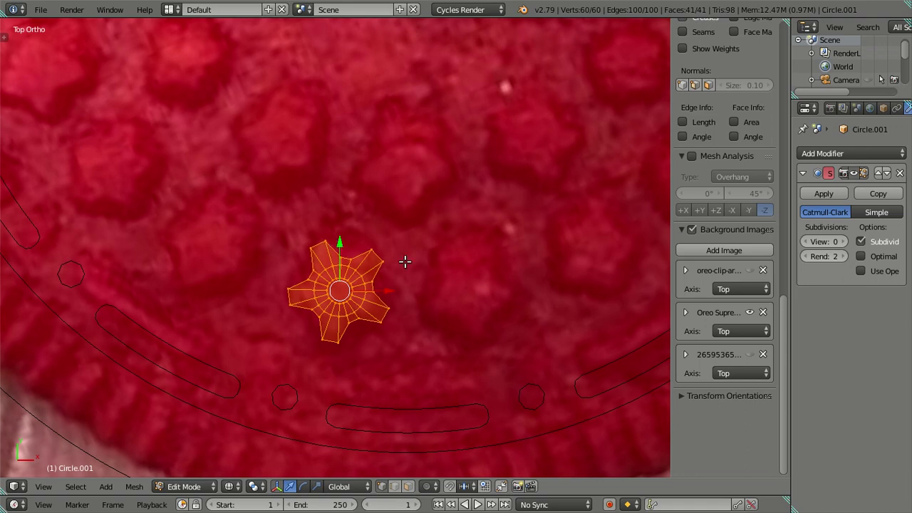
# Step: Compare with the photo, then shrink the star's mesh once more
pyautogui.press('Tab')
pyautogui.scroll(-7, 416, 260)
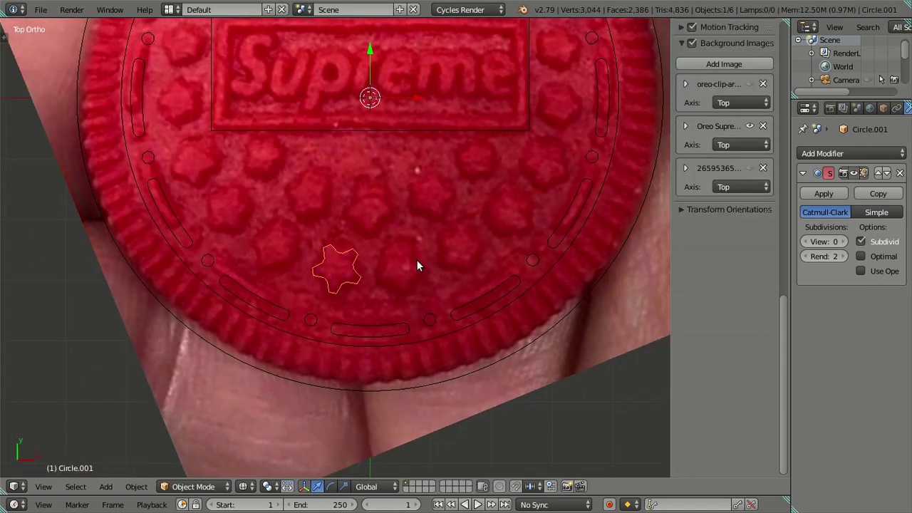
pyautogui.scroll(3, 418, 263)
pyautogui.scroll(2, 418, 258)
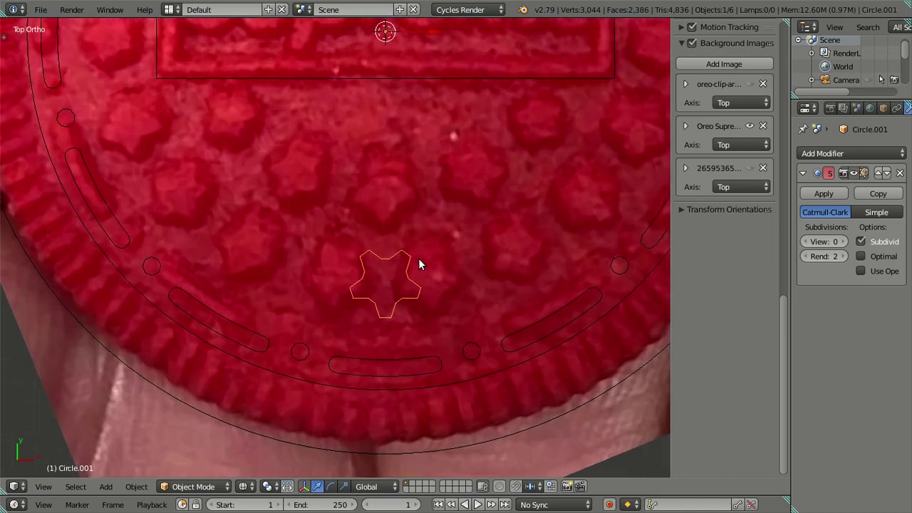
pyautogui.press('Tab')
pyautogui.scroll(2, 418, 258)
pyautogui.scroll(2, 418, 258)
pyautogui.press('a')
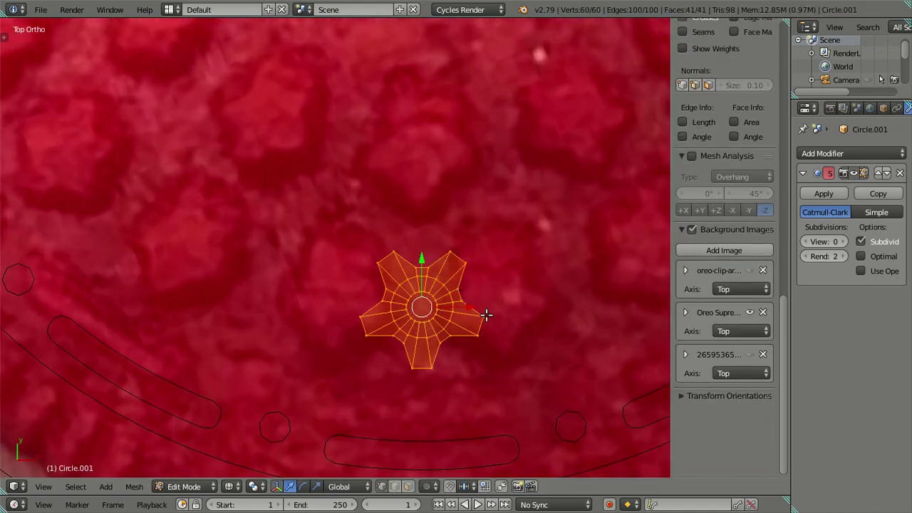
pyautogui.press('s')
pyautogui.press('Escape')
pyautogui.press('s')
pyautogui.click(537, 361)
pyautogui.press('Tab')
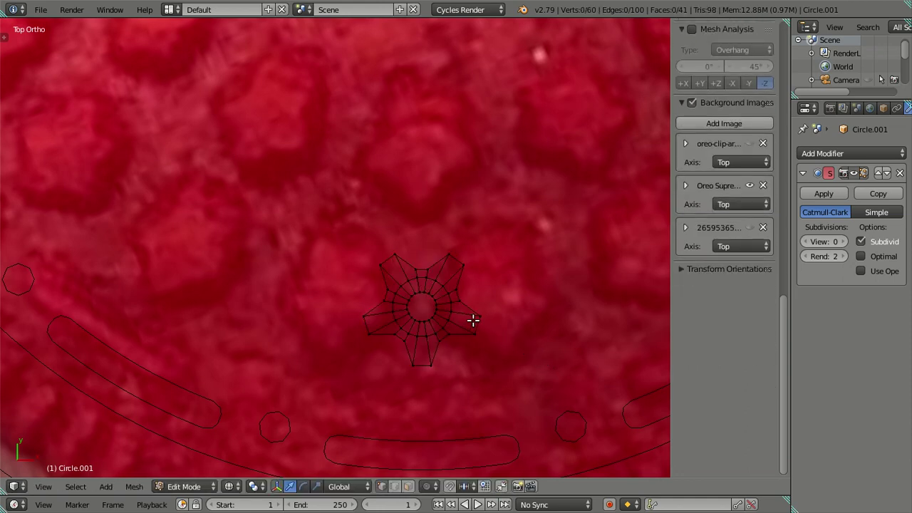
# Step: Nudge the star's mesh slightly downward after abandoning a trial rotation
pyautogui.scroll(-4, 472, 319)
pyautogui.scroll(-2, 461, 307)
pyautogui.scroll(3, 432, 272)
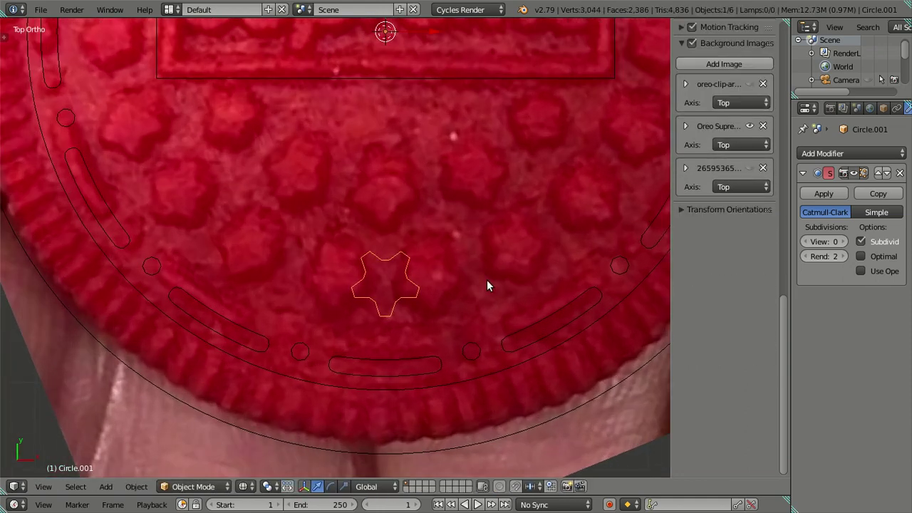
pyautogui.press('r')
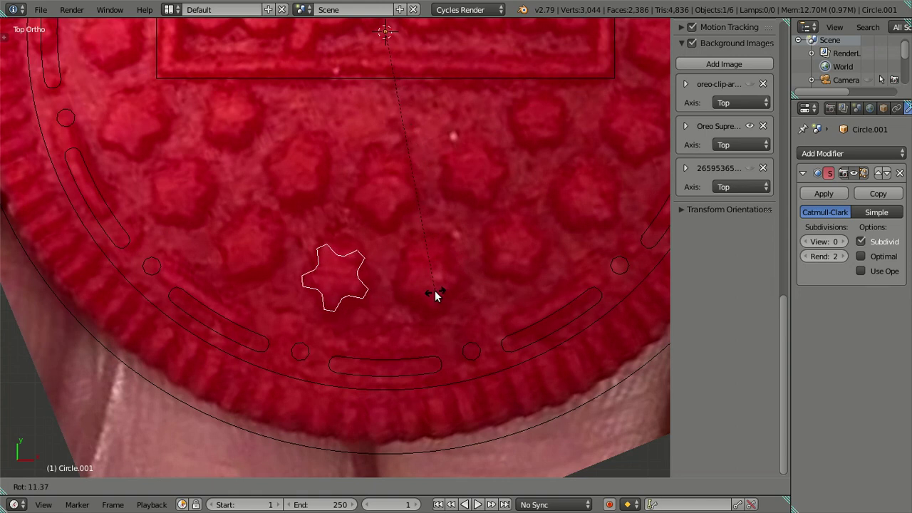
pyautogui.rightClick(433, 290)
pyautogui.press('Tab')
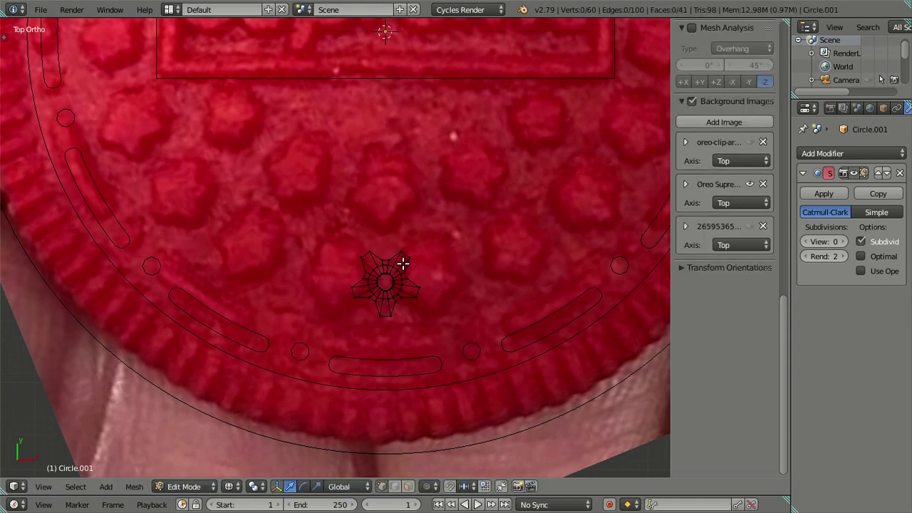
pyautogui.moveTo(384, 231); pyautogui.dragTo(387, 233)
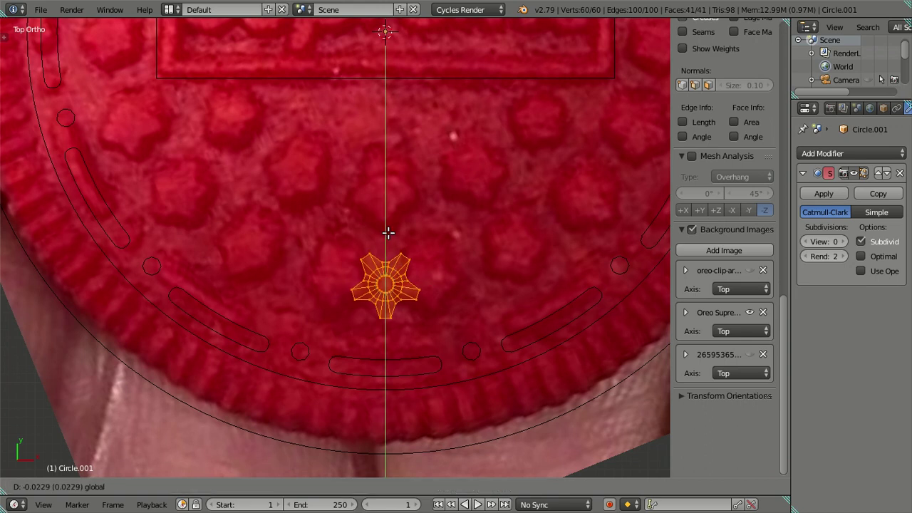
pyautogui.press('Tab')
# Step: Rotate the star about −9.77° around Z onto the neighbouring embossed star lower-left of the box
pyautogui.press('a')
pyautogui.rightClick(398, 300)
pyautogui.press('Tab')
pyautogui.press('a')
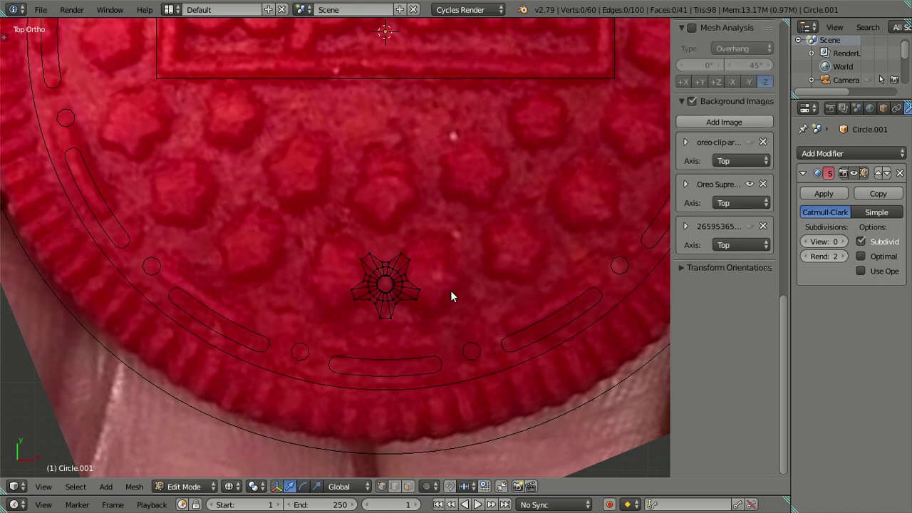
pyautogui.press('Tab')
pyautogui.press('r')
pyautogui.press('z')
pyautogui.click(406, 317)
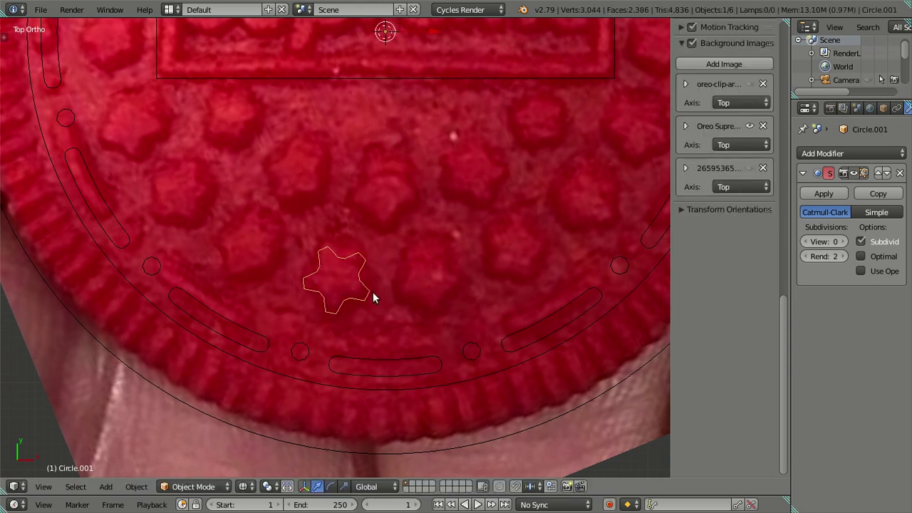
pyautogui.scroll(-4, 371, 291)
pyautogui.scroll(-1, 371, 292)
pyautogui.keyDown('shift'); pyautogui.moveTo(378, 240); pyautogui.dragTo(382, 262, button='middle'); pyautogui.keyUp('shift')
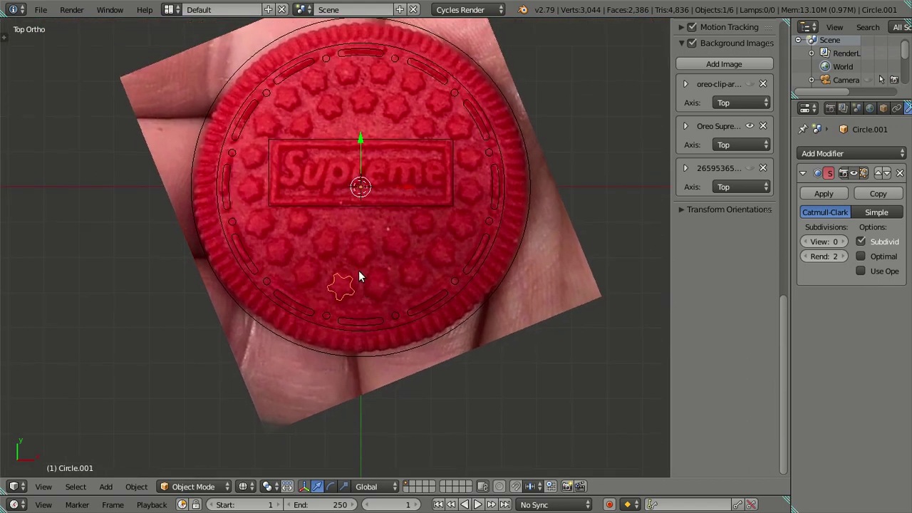
# Step: Duplicate the star as Circle.002 and rotate it 180° to sit above the Supreme box
pyautogui.hotkey('shift', 'd')
pyautogui.press('Escape')
pyautogui.write('r180')
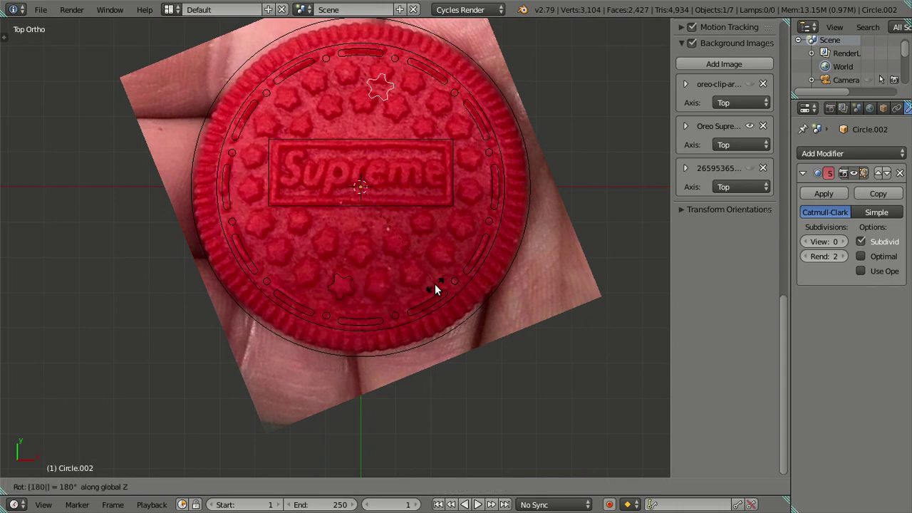
pyautogui.press('Return')
pyautogui.rightClick(434, 284)
pyautogui.rightClick(377, 87)
pyautogui.hotkey('ctrl', '0')
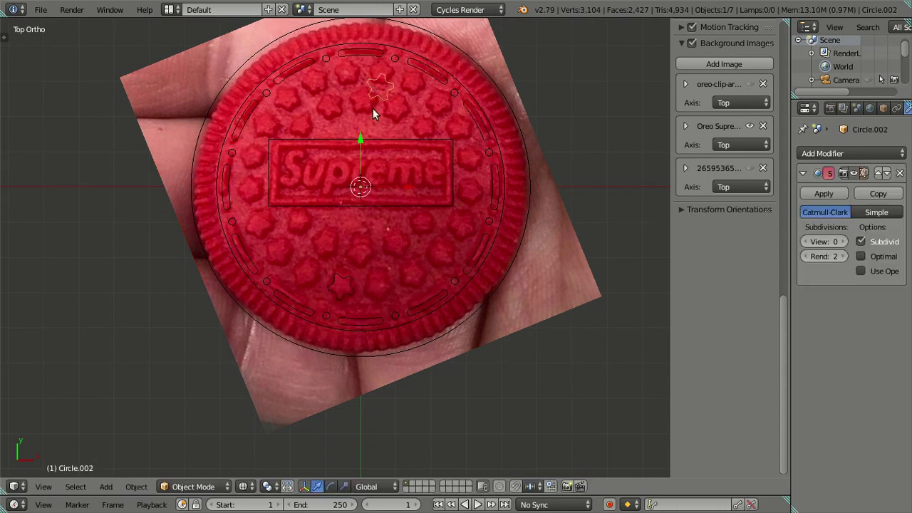
pyautogui.keyDown('shift'); pyautogui.moveTo(372, 108); pyautogui.dragTo(365, 150, button='middle'); pyautogui.keyUp('shift')
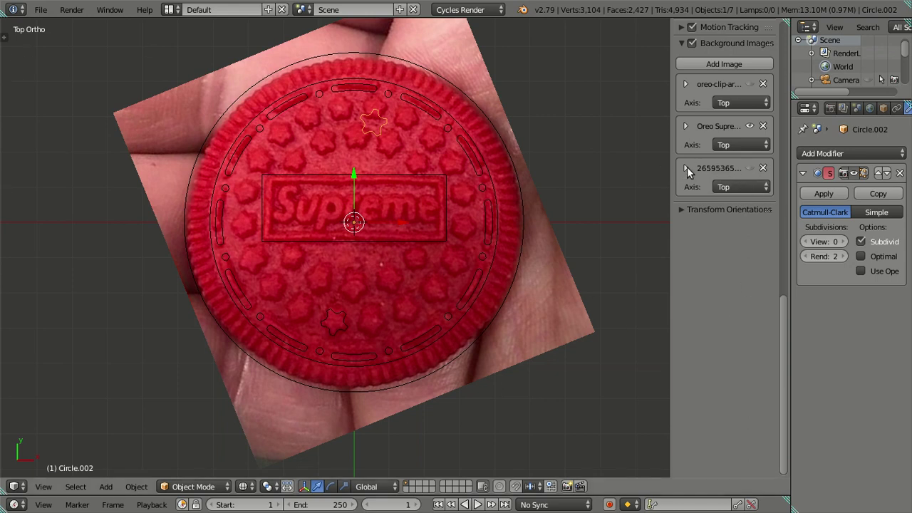
pyautogui.click(711, 64)
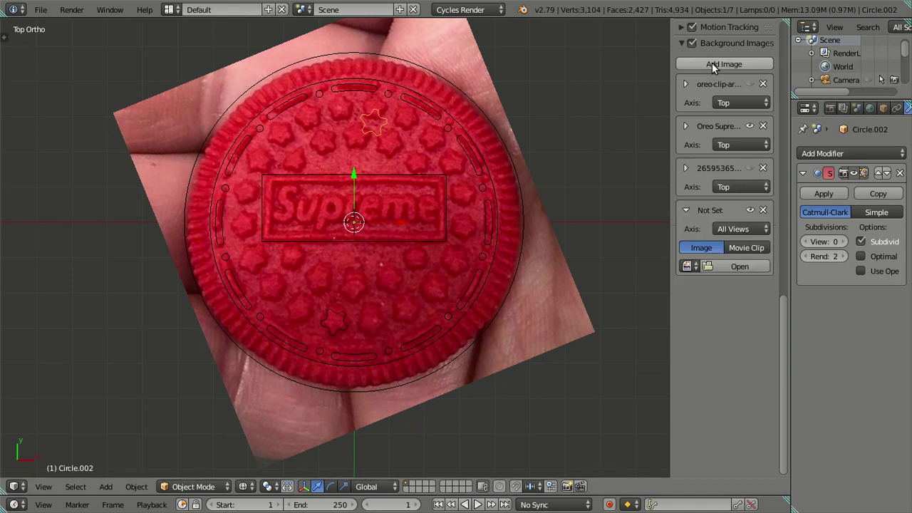
pyautogui.click(730, 230)
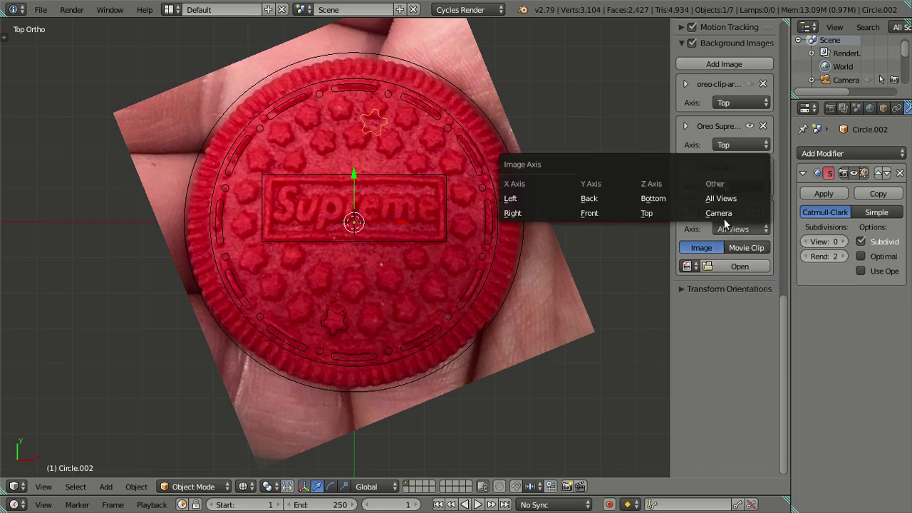
pyautogui.click(656, 216)
pyautogui.click(733, 265)
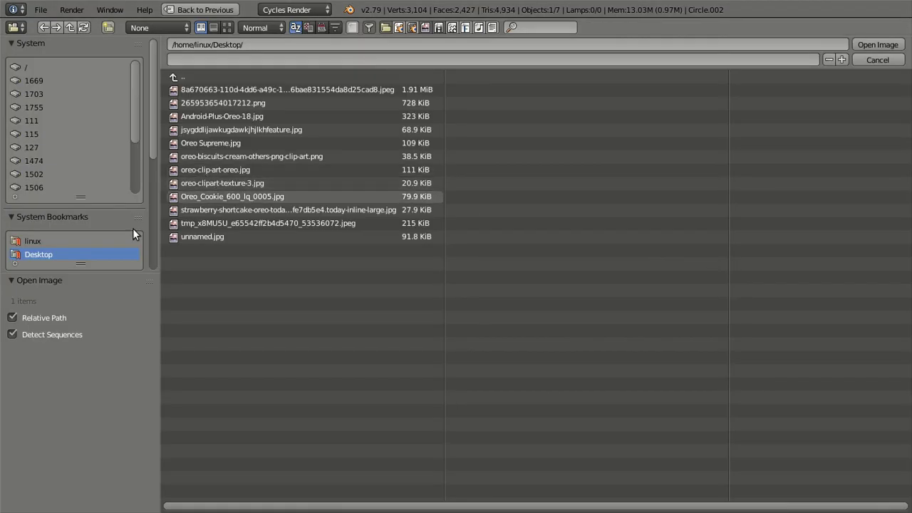
pyautogui.click(227, 28)
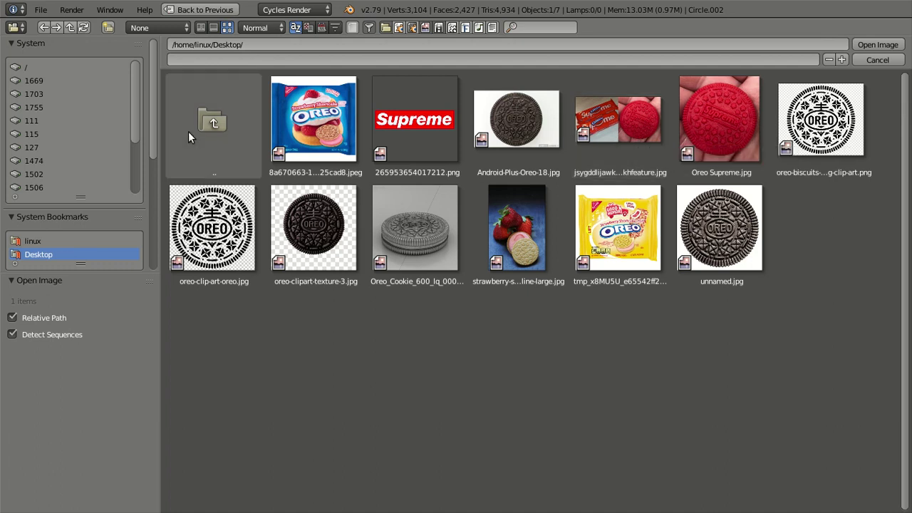
pyautogui.click(883, 61)
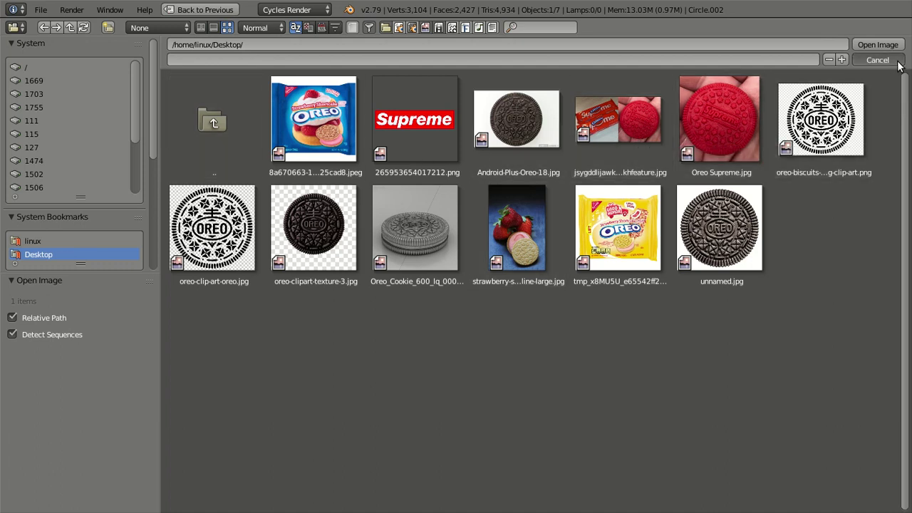
pyautogui.click(763, 227)
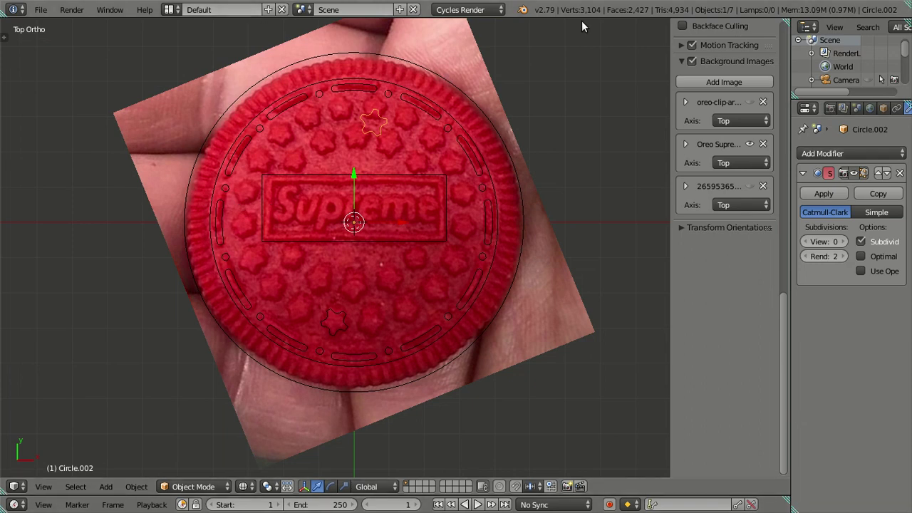
# Step: Duplicate the star and slide its mesh along Y to just below the Supreme logo
pyautogui.hotkey('shift', 'd')
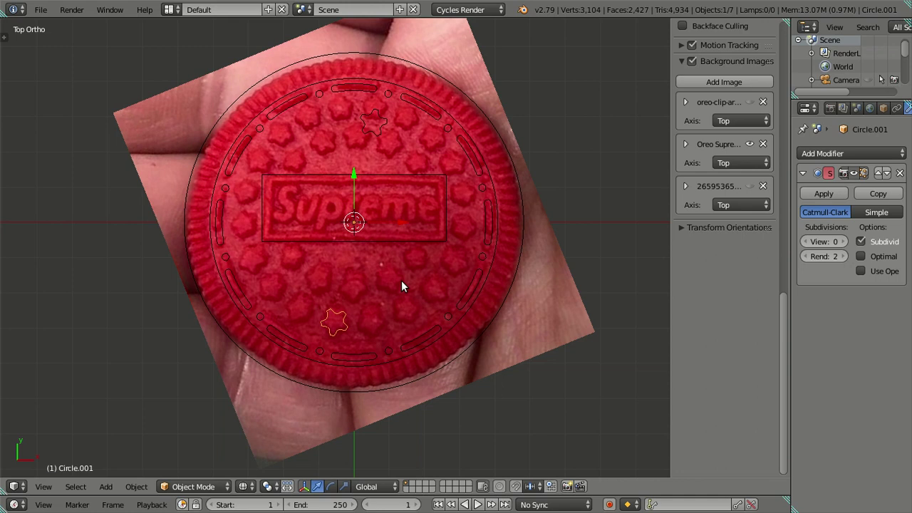
pyautogui.click(421, 278)
pyautogui.scroll(2, 489, 285)
pyautogui.press('Tab')
pyautogui.press('a')
pyautogui.press('g')
pyautogui.press('y')
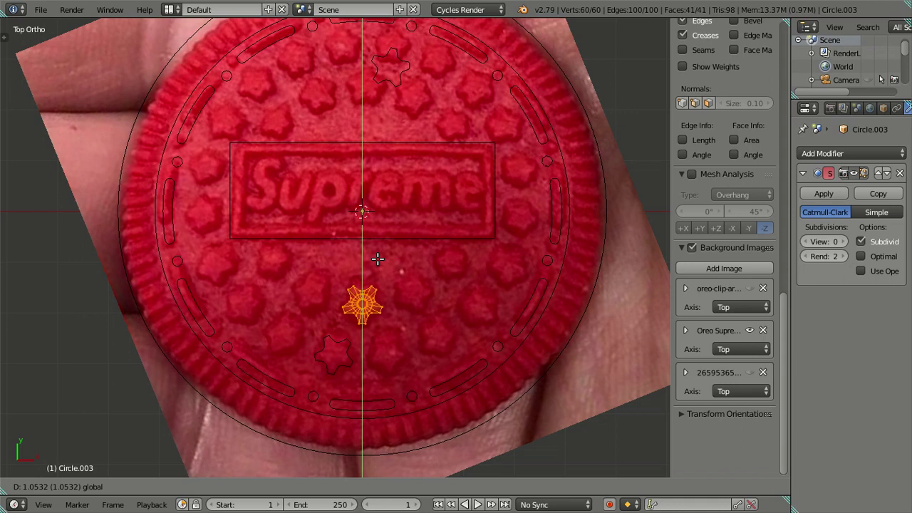
pyautogui.click(379, 260)
pyautogui.press('Tab')
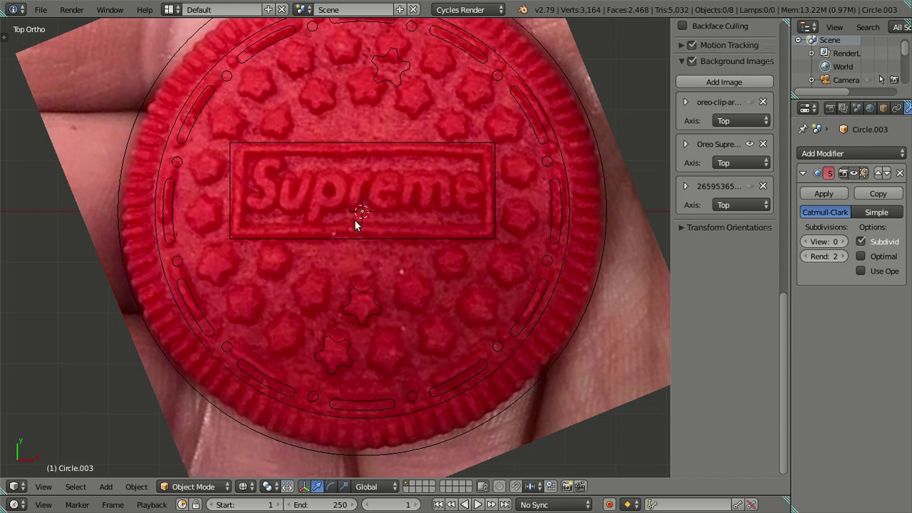
# Step: Duplicate the lower star in place and rotate it 180° (R180) to sit above the logo
pyautogui.scroll(-2, 351, 187)
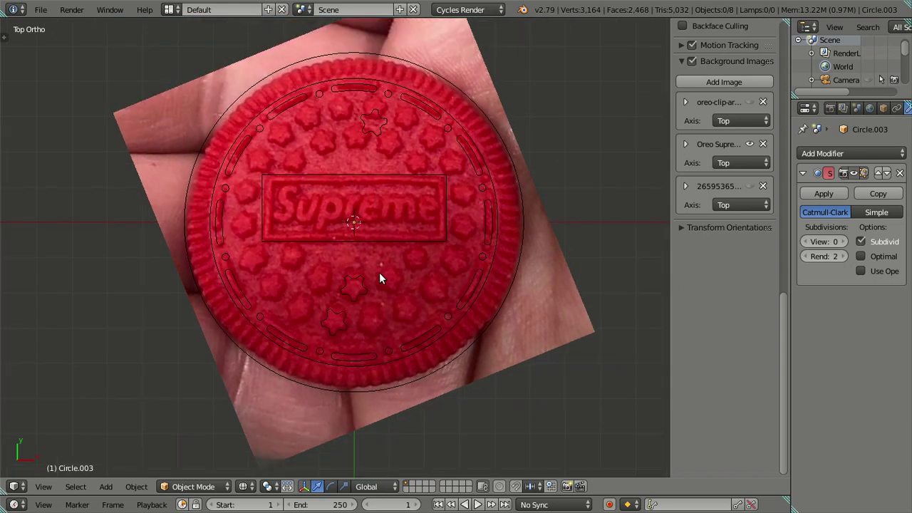
pyautogui.scroll(1, 344, 273)
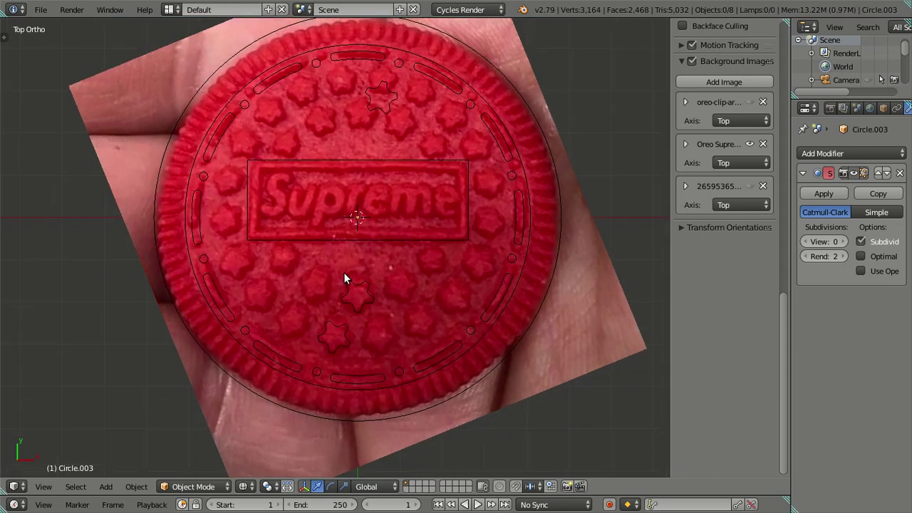
pyautogui.rightClick(364, 284)
pyautogui.hotkey('shift', 'd')
pyautogui.press('Escape')
pyautogui.write('r180')
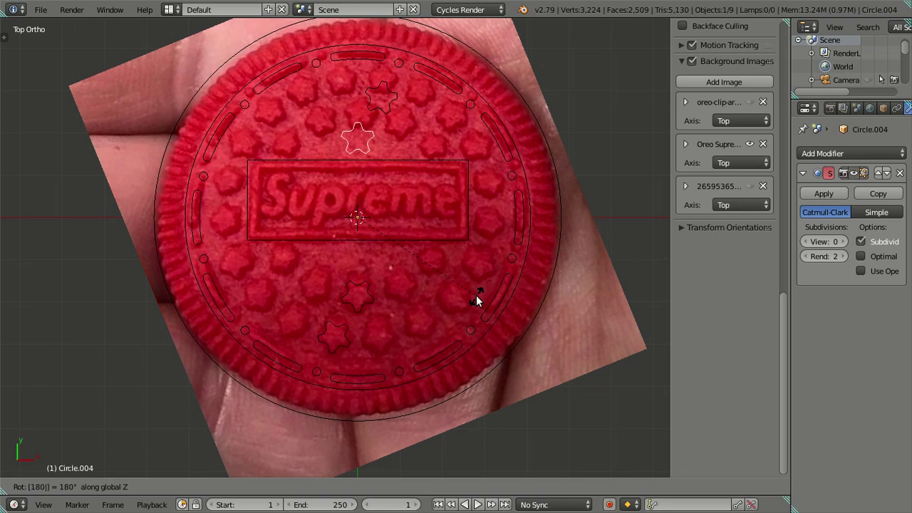
pyautogui.press('Return')
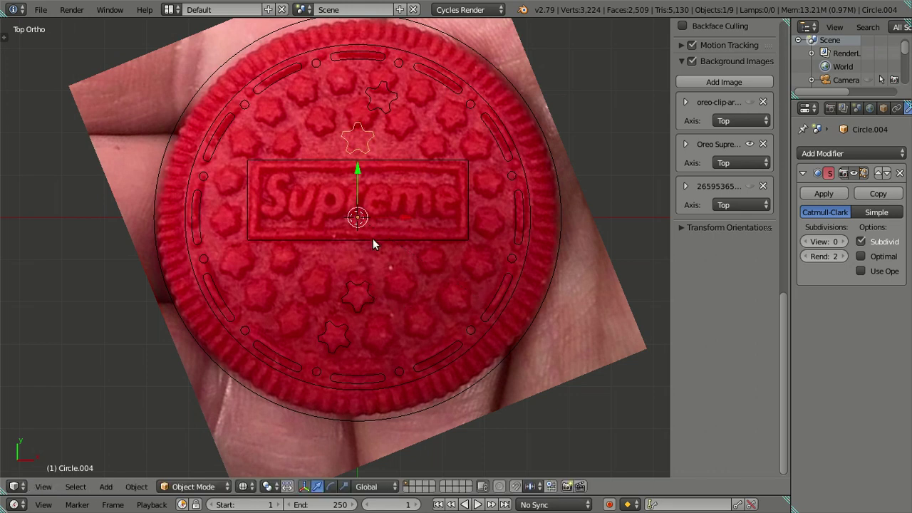
# Step: Select the Supreme logo plane and then the outer rim circle
pyautogui.rightClick(372, 238)
pyautogui.rightClick(559, 230)
pyautogui.hotkey('shift', 's')
# Step: Snap the 3D cursor to the rim's centre and snap the Supreme logo plane onto it
pyautogui.click(577, 278)
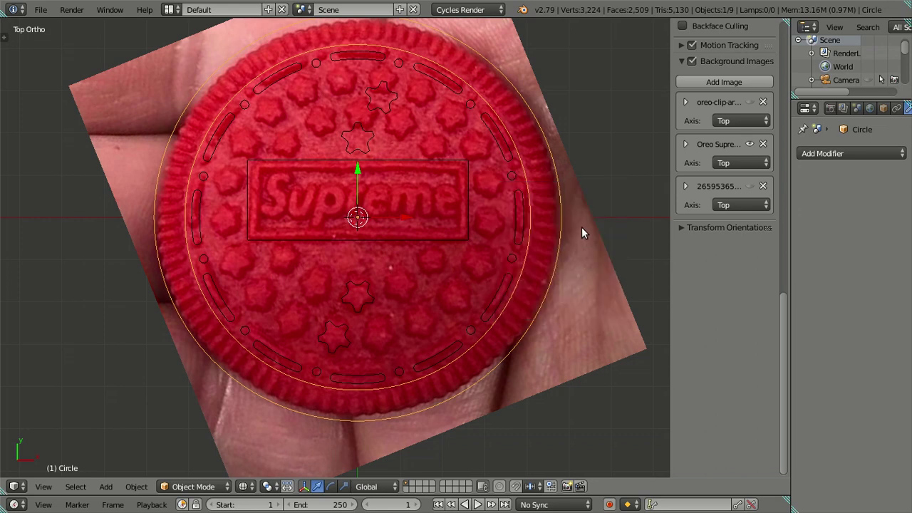
pyautogui.hotkey('shift', 's')
pyautogui.click(574, 175)
pyautogui.rightClick(470, 212)
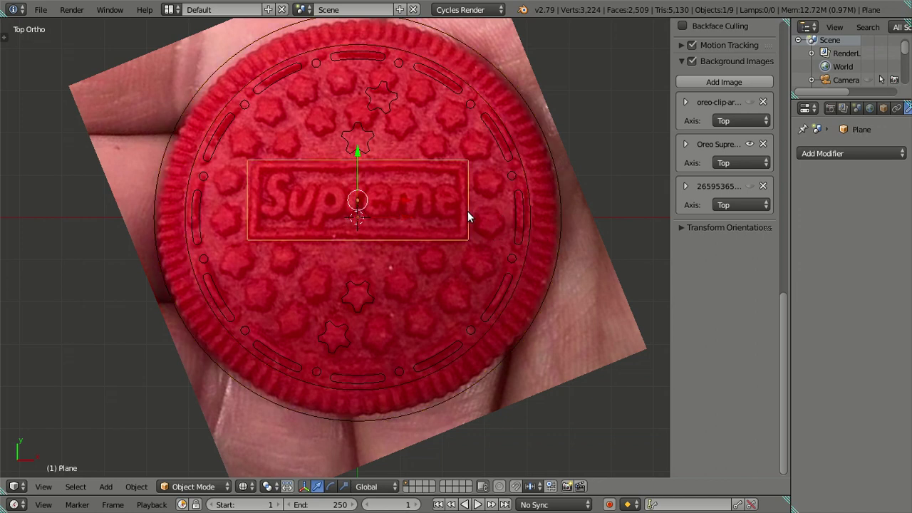
pyautogui.hotkey('shift', 's')
pyautogui.click(471, 211)
# Step: Delete the star copy Circle.003 just below the Supreme box, leaving 8 objects
pyautogui.press('a')
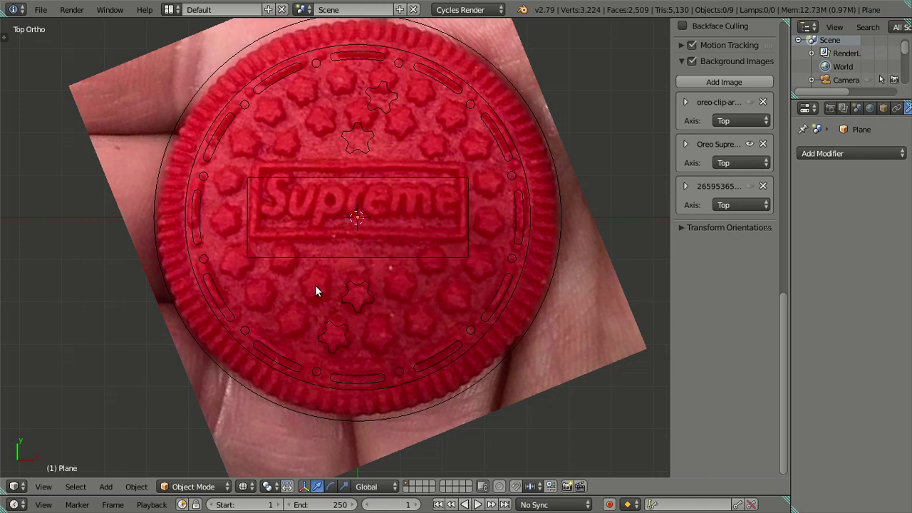
pyautogui.rightClick(353, 303)
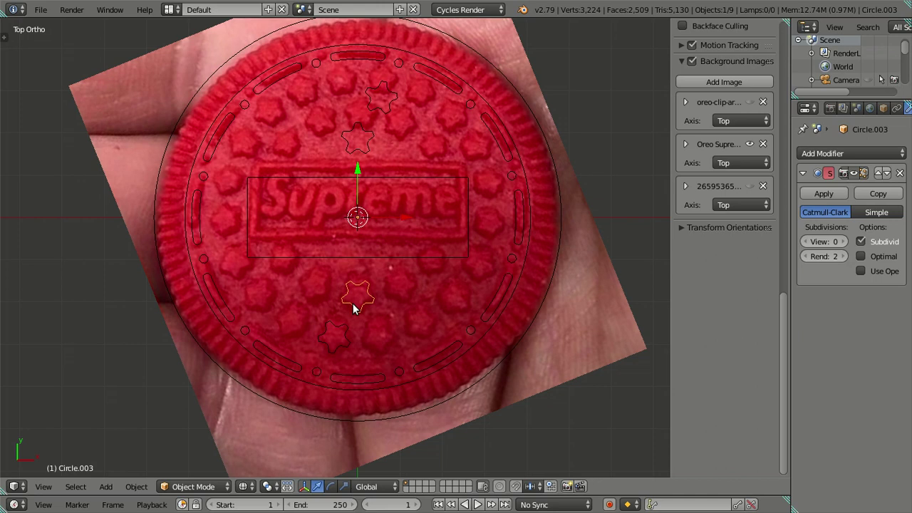
pyautogui.keyDown('shift'); pyautogui.rightClick(362, 156); pyautogui.keyUp('shift')
pyautogui.press('z')
pyautogui.press('z')
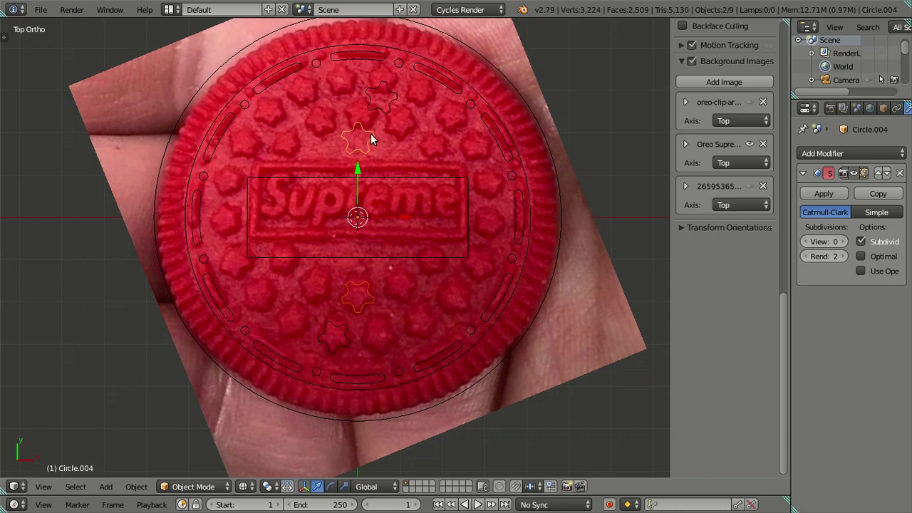
pyautogui.press('z')
pyautogui.press('z')
pyautogui.rightClick(348, 343)
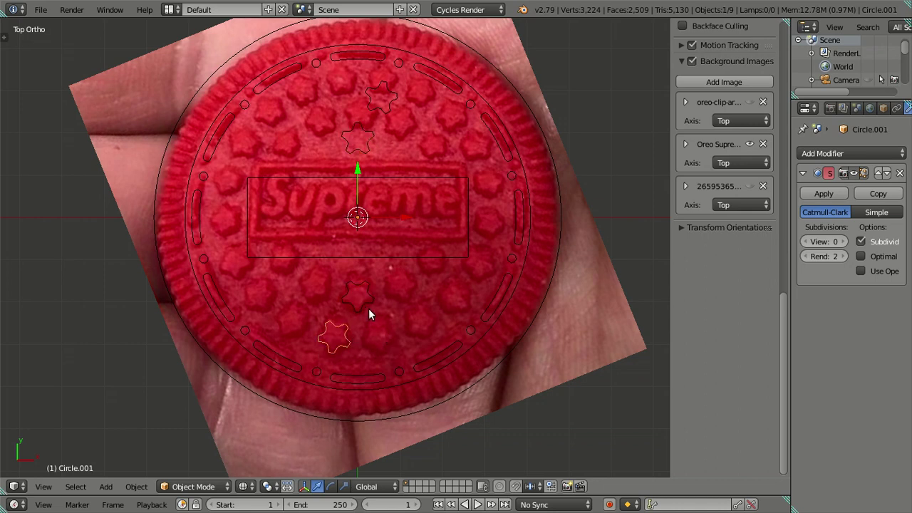
pyautogui.hotkey('ctrl', 'z')
pyautogui.hotkey('ctrl', 'z')
pyautogui.press('x')
pyautogui.click(430, 296)
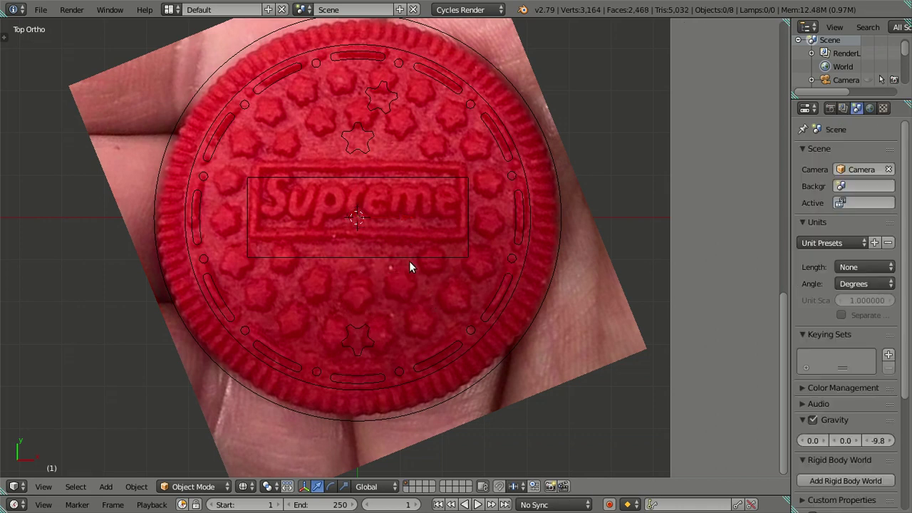
# Step: Restore the deleted star, then delete three surplus stars together
pyautogui.hotkey('ctrl', 'z')
pyautogui.hotkey('ctrl', 'z')
pyautogui.hotkey('ctrl', 'z')
pyautogui.hotkey('ctrl', 'z')
pyautogui.hotkey('ctrl', 'z')
pyautogui.click(357, 297)
pyautogui.keyDown('shift'); pyautogui.click(357, 139); pyautogui.keyUp('shift')
pyautogui.keyDown('shift'); pyautogui.click(381, 100); pyautogui.keyUp('shift')
pyautogui.press('x')
pyautogui.click(420, 123)
# Step: Slide the lower star Circle.001 down 0.1865 along the Y axis in Edit Mode
pyautogui.click(364, 332)
pyautogui.press('n')
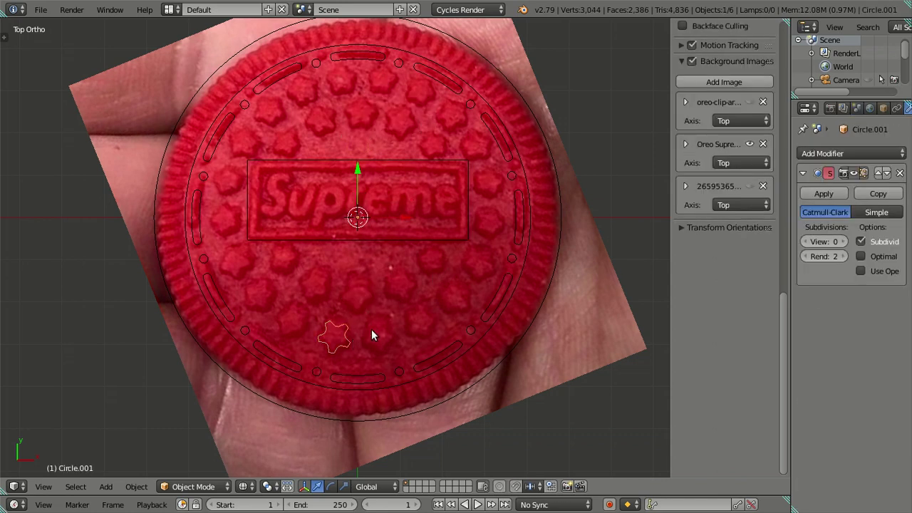
pyautogui.scroll(2, 394, 334)
pyautogui.press('Tab')
pyautogui.keyDown('shift'); pyautogui.moveTo(394, 336); pyautogui.dragTo(392, 245, button='middle'); pyautogui.keyUp('shift')
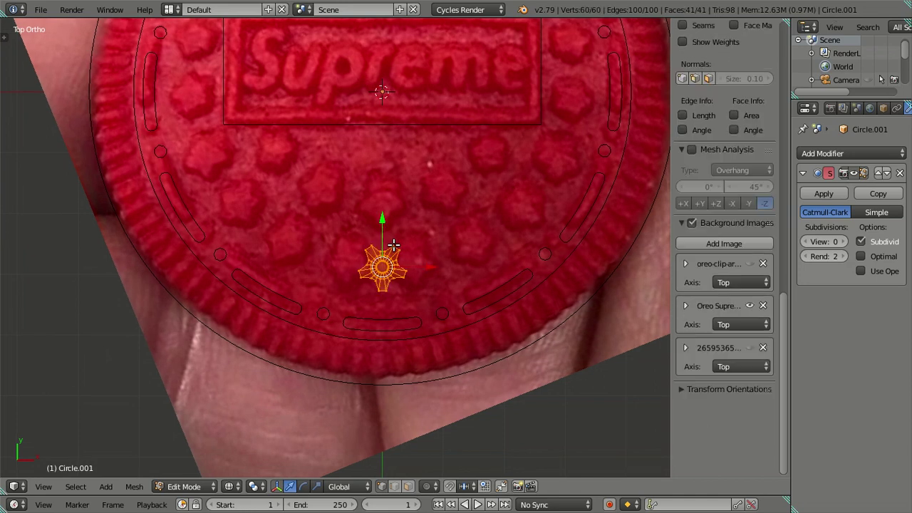
pyautogui.moveTo(383, 216); pyautogui.dragTo(389, 228)
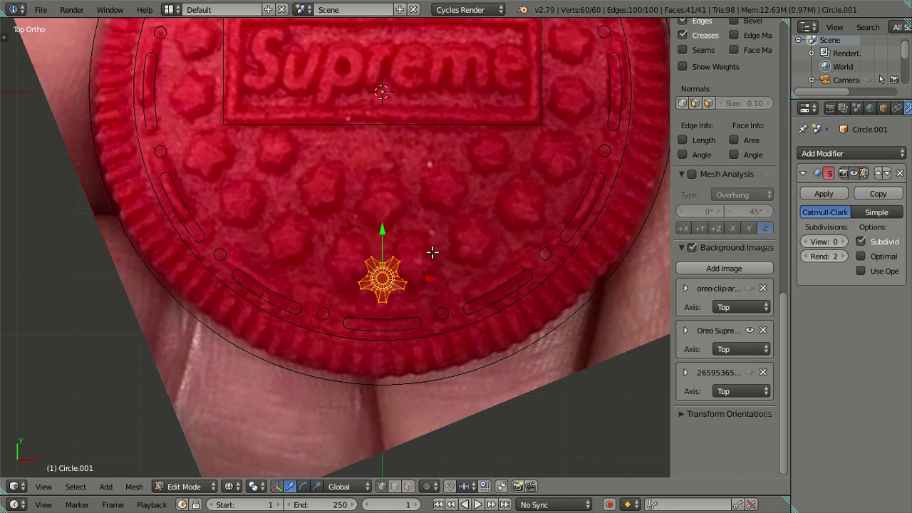
pyautogui.press('Tab')
# Step: Select star Circle.002 and move its mesh up along Y toward the Supreme box
pyautogui.press('a')
pyautogui.press('Tab')
pyautogui.press('Tab')
pyautogui.press('Tab')
pyautogui.press('a')
pyautogui.press('Tab')
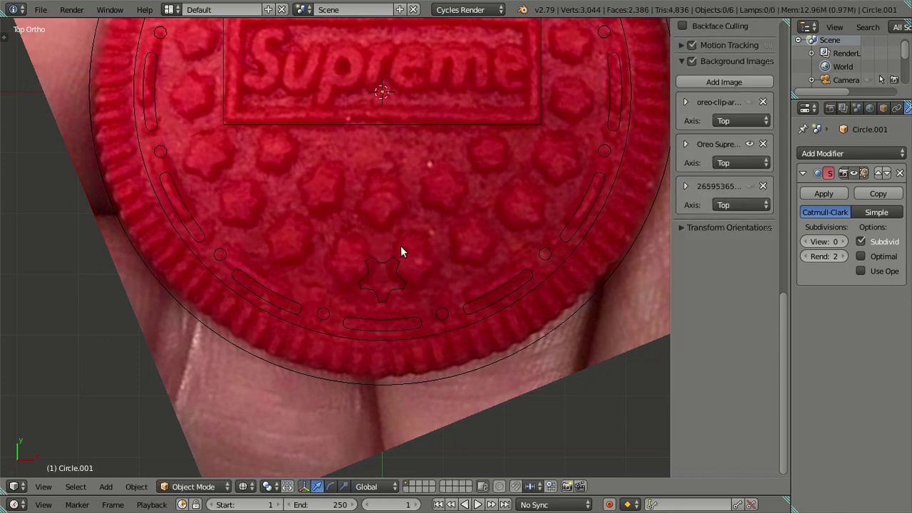
pyautogui.rightClick(394, 268)
pyautogui.press('Tab')
pyautogui.press('Tab')
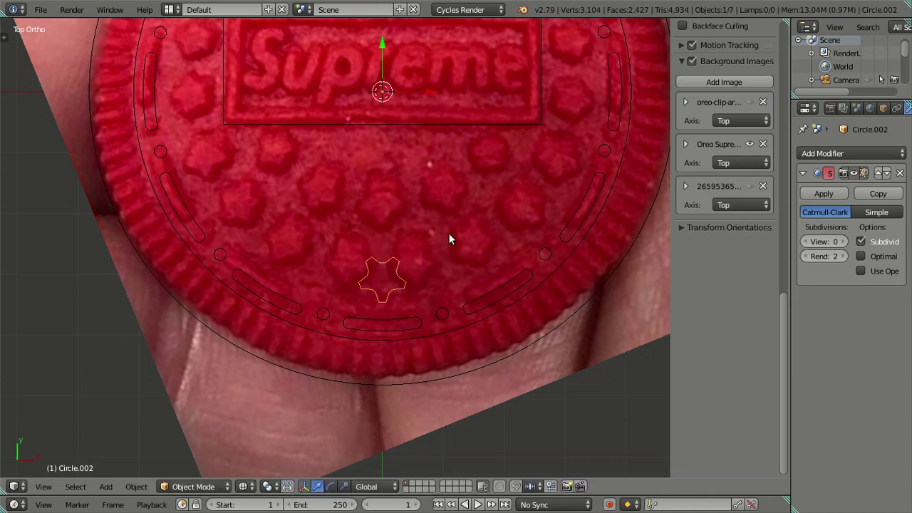
pyautogui.press('Tab')
pyautogui.press('a')
pyautogui.press('g')
pyautogui.press('y')
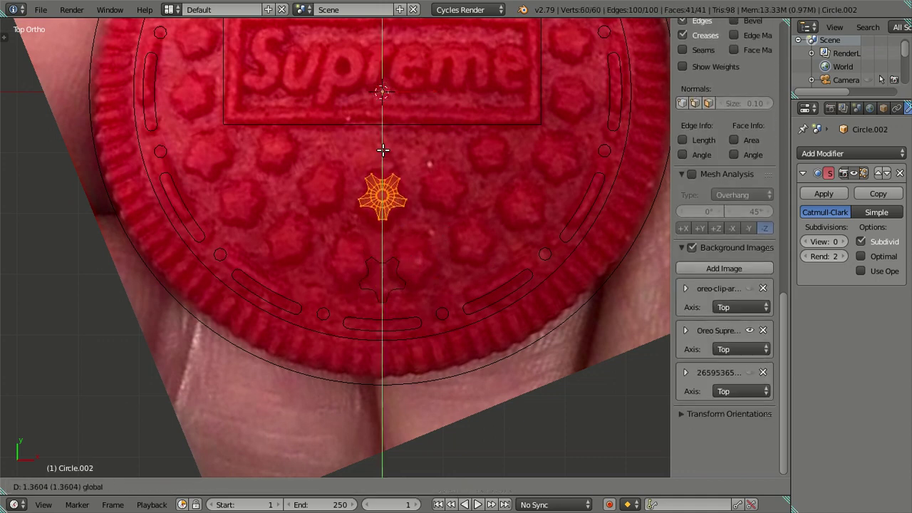
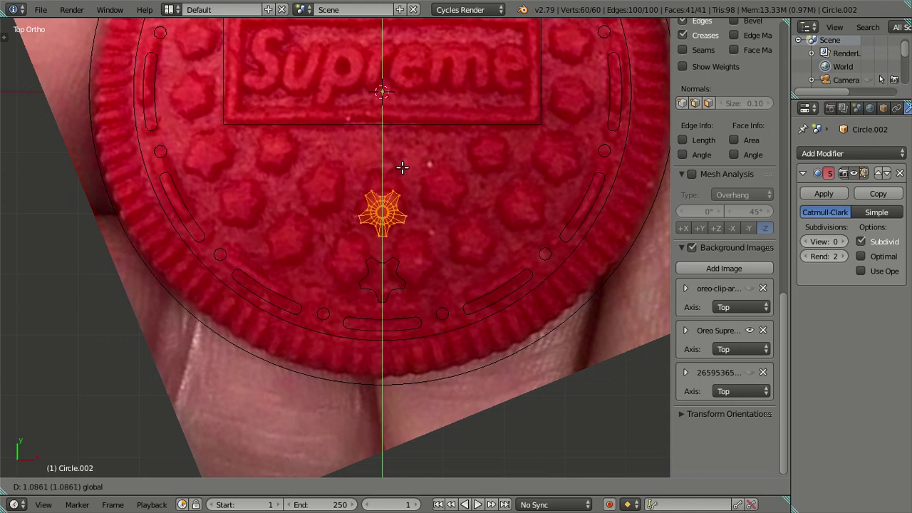
# Step: Confirm the star's new size and rotate the lower star around the centre
pyautogui.click(403, 167)
pyautogui.press('Tab')
pyautogui.rightClick(382, 274)
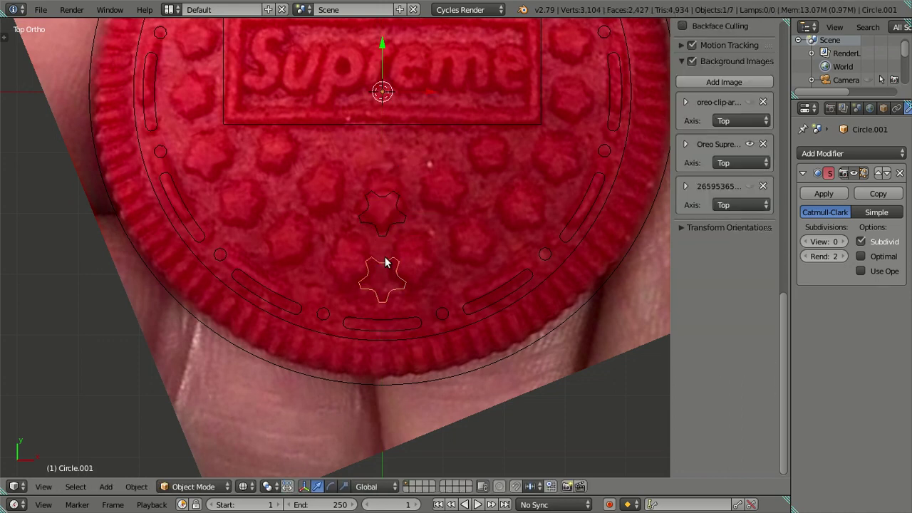
pyautogui.press('r')
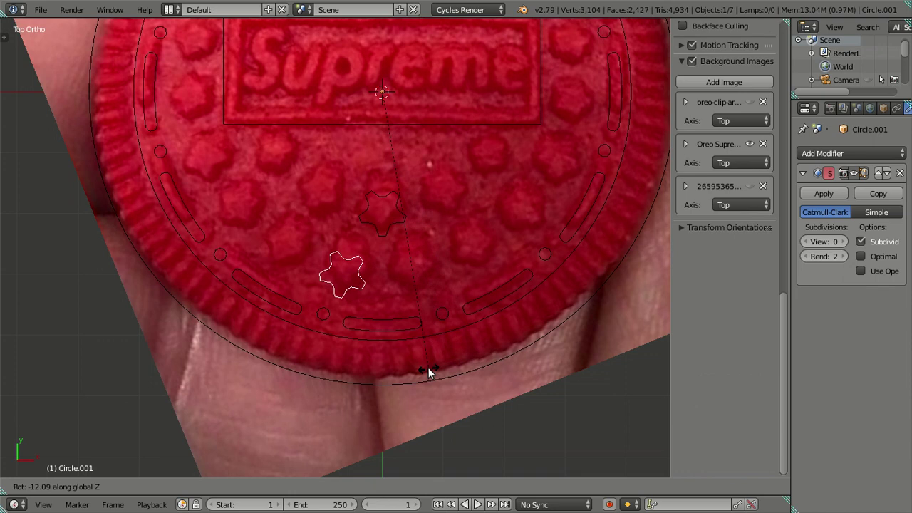
pyautogui.click(435, 408)
# Step: Move all of the upper star's vertices down along the Y axis
pyautogui.rightClick(391, 202)
pyautogui.press('Tab')
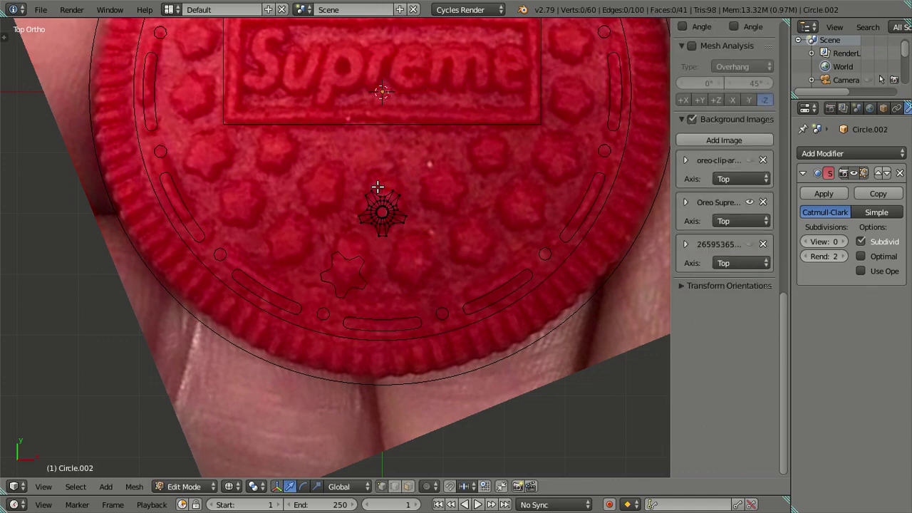
pyautogui.press('a')
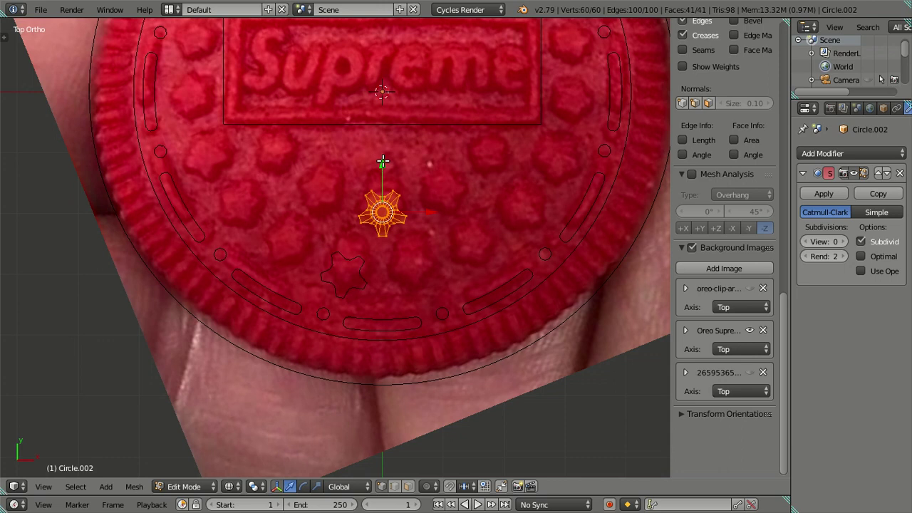
pyautogui.press('g')
pyautogui.press('y')
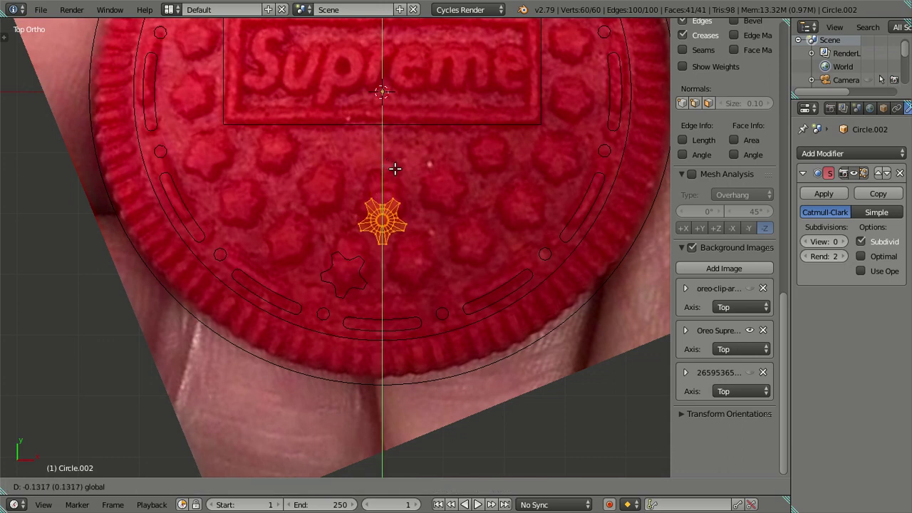
pyautogui.click(397, 170)
pyautogui.press('Tab')
# Step: Duplicate the star and rotate the copy 180° about Z to the cookie's top
pyautogui.scroll(-4, 416, 205)
pyautogui.rightClick(362, 226)
pyautogui.hotkey('shift', 'd')
pyautogui.rightClick(499, 212)
pyautogui.write('rz180')
pyautogui.press('Return')
# Step: Select the lower-left star below the logo
pyautogui.scroll(2, 363, 203)
pyautogui.rightClick(348, 254)
pyautogui.scroll(-3, 348, 252)
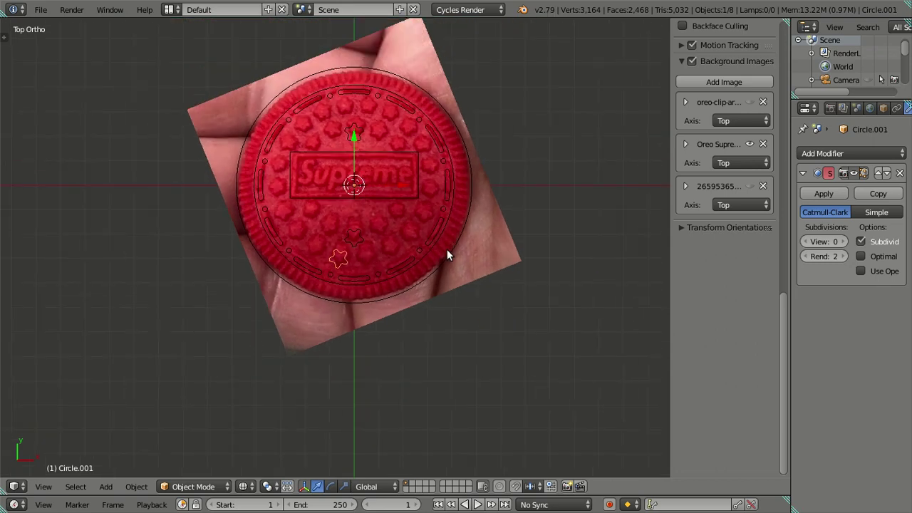
# Step: Duplicate the lower-left star and turn the copy 180° to the top
pyautogui.hotkey('shift', 'd')
pyautogui.rightClick(474, 235)
pyautogui.write('r180')
pyautogui.press('Return')
# Step: Duplicate the top and bottom star pair and rotate the copies 30°
pyautogui.scroll(2, 401, 202)
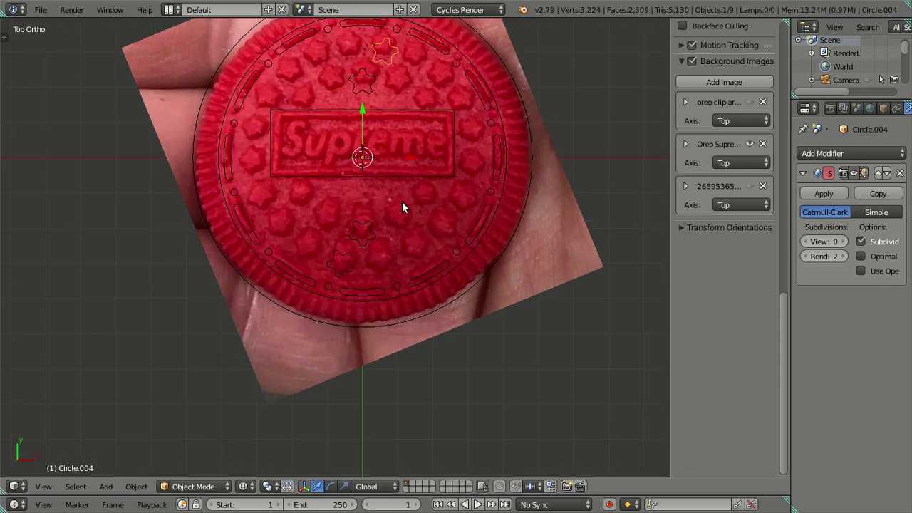
pyautogui.keyDown('shift'); pyautogui.rightClick(367, 224); pyautogui.keyUp('shift')
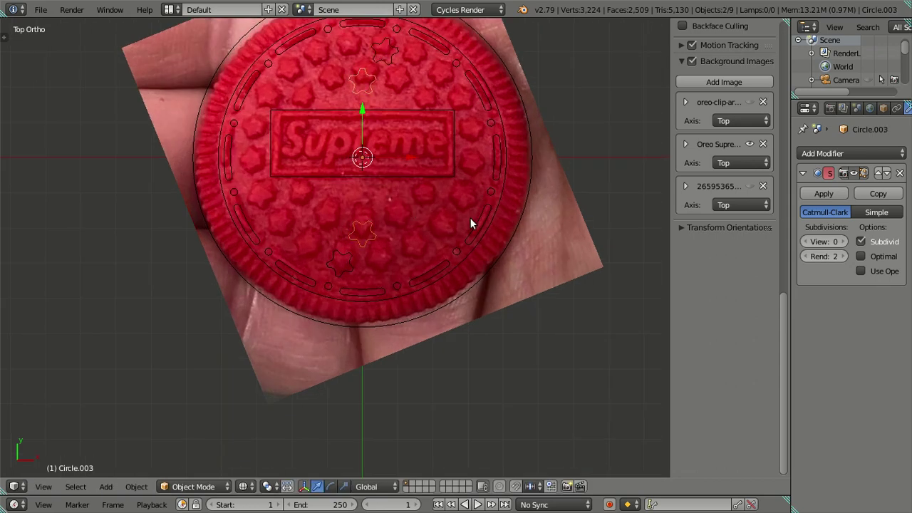
pyautogui.hotkey('shift', 'd')
pyautogui.press('r')
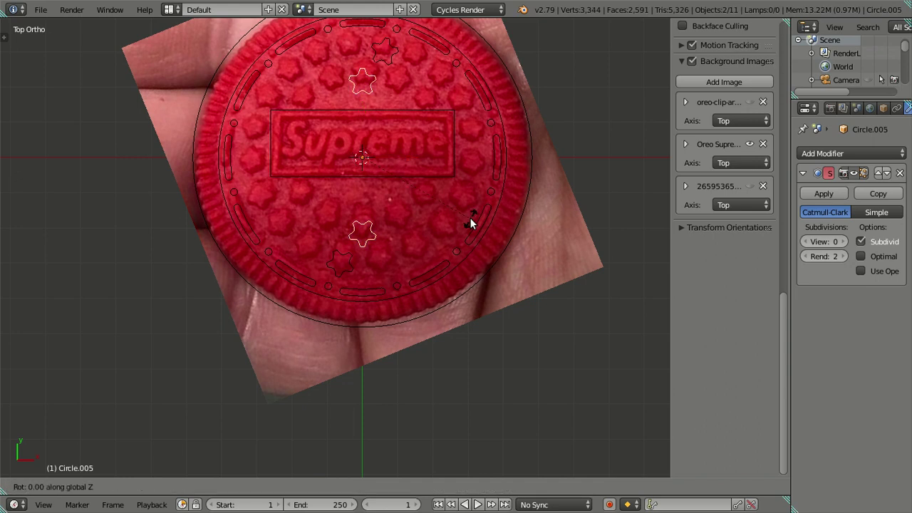
pyautogui.write('18')
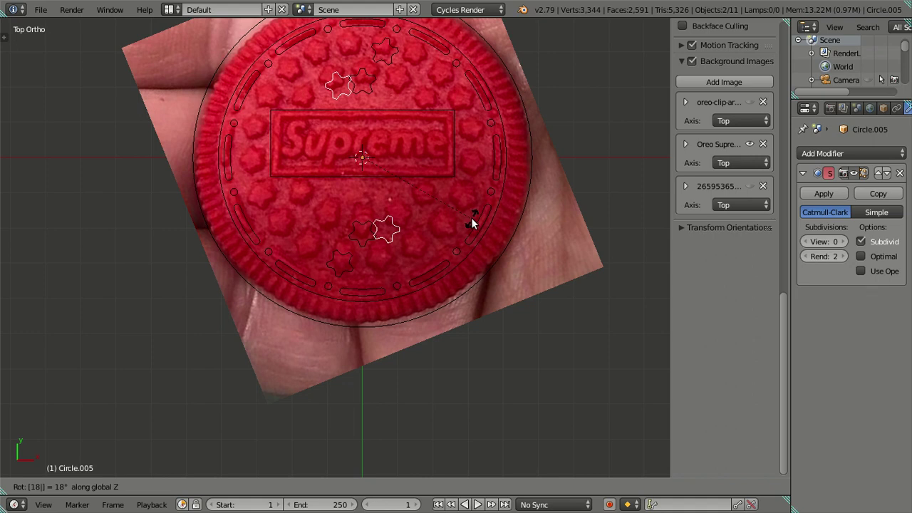
pyautogui.press('BackSpace')
pyautogui.press('BackSpace')
pyautogui.press('BackSpace')
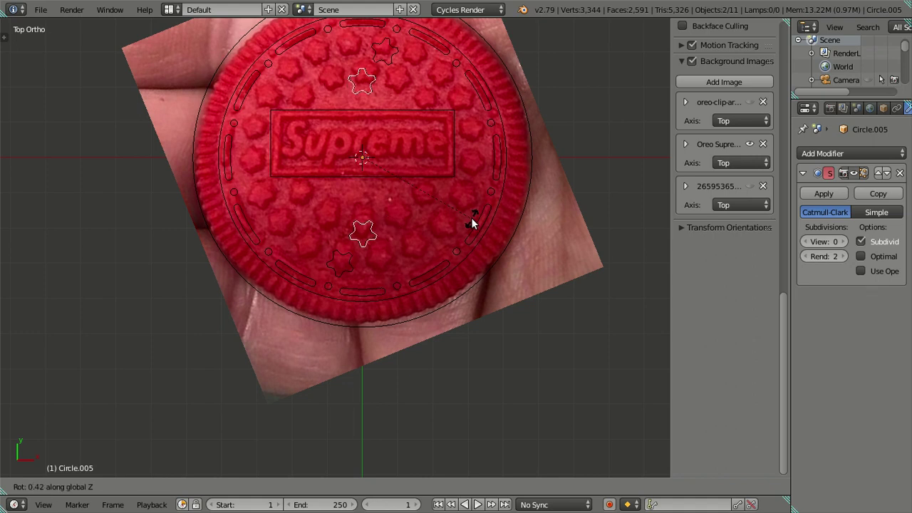
pyautogui.write('30')
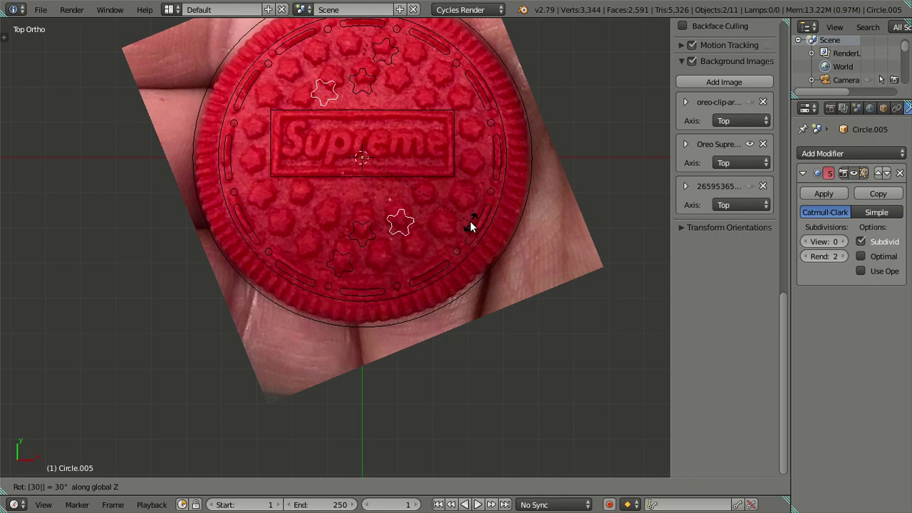
pyautogui.press('Return')
# Step: Duplicate the lower star selection and rotate the copies 18° about Z
pyautogui.click(340, 263)
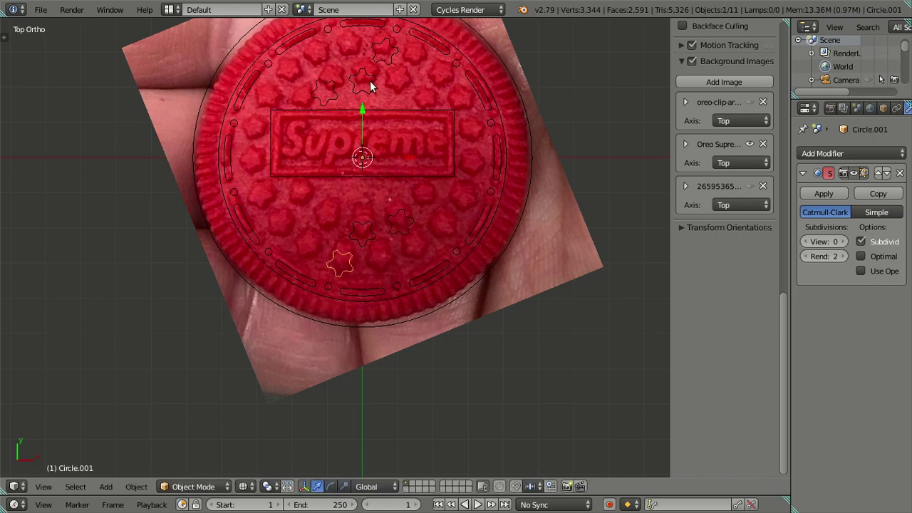
pyautogui.hotkey('shift', 'd')
pyautogui.write('rz18')
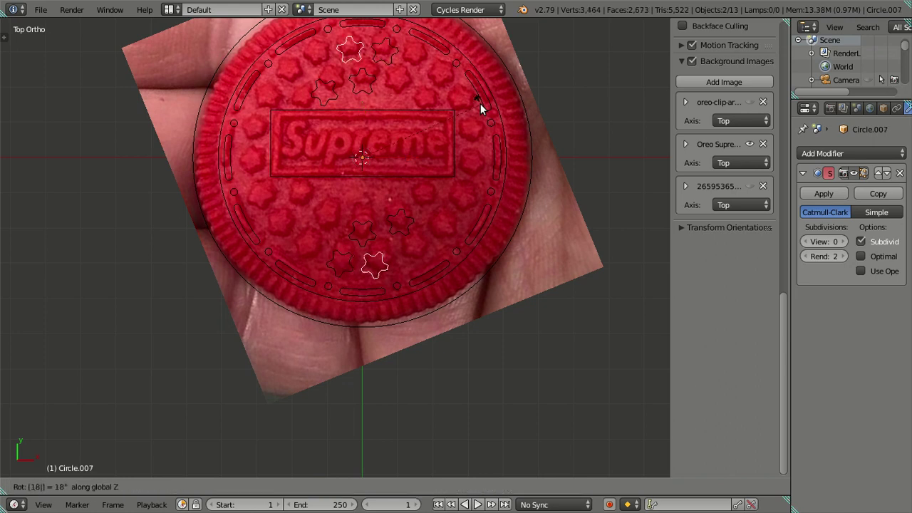
pyautogui.press('Return')
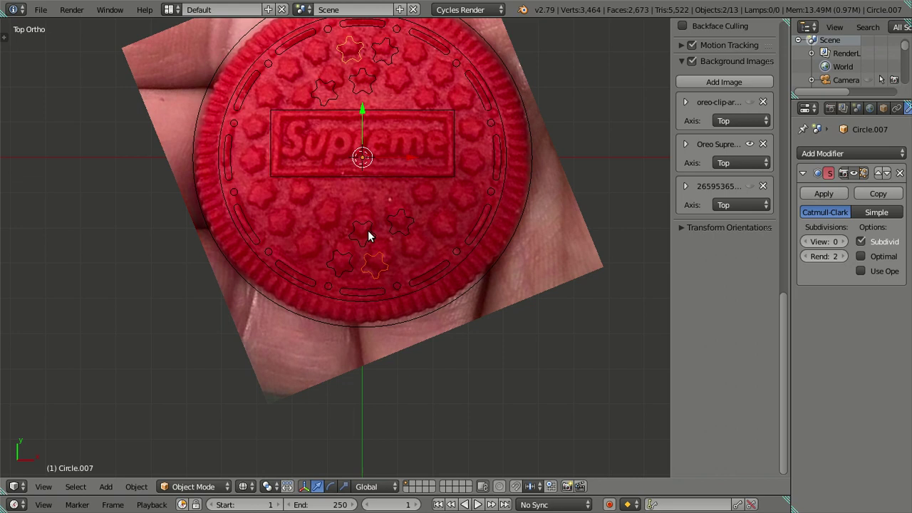
# Step: Select the bottom and top stars and make two copies stepped 18° about Z
pyautogui.rightClick(398, 229)
pyautogui.rightClick(374, 262)
pyautogui.keyDown('shift'); pyautogui.rightClick(348, 51); pyautogui.keyUp('shift')
pyautogui.hotkey('shift', 'd')
pyautogui.rightClick(509, 150)
pyautogui.write('rz18')
pyautogui.press('Return')
pyautogui.hotkey('shift', 'd')
pyautogui.write('rz18')
pyautogui.press('Return')
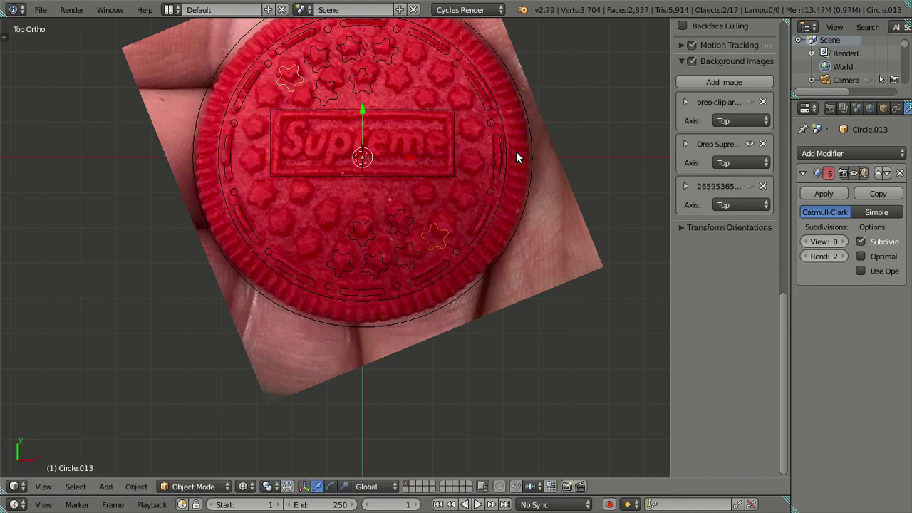
# Step: Add four more star-pair copies, each rotated a further 18° about Z
pyautogui.hotkey('shift', 'd')
pyautogui.write('rz19')
pyautogui.press('BackSpace')
pyautogui.write('8')
pyautogui.press('Return')
pyautogui.hotkey('shift', 'd')
pyautogui.write('rz1')
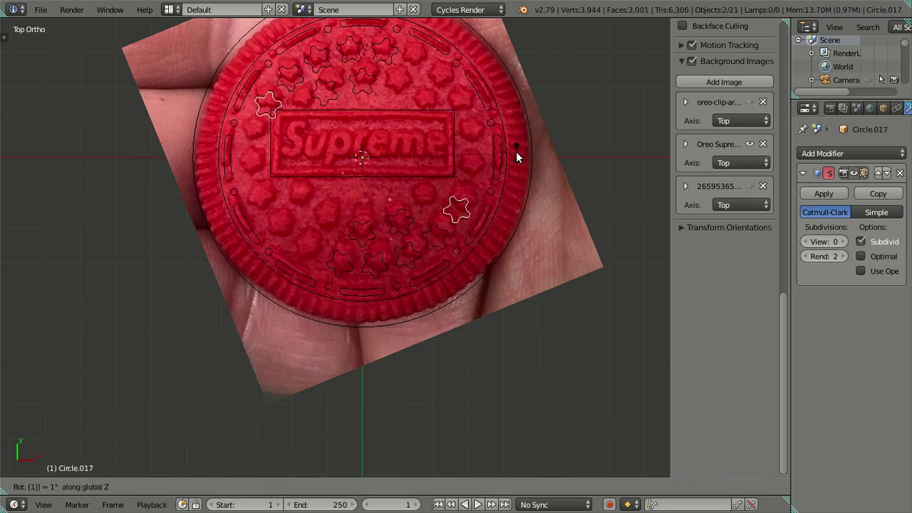
pyautogui.write('8')
pyautogui.press('Return')
pyautogui.hotkey('shift', 'd')
pyautogui.write('rz18')
pyautogui.press('Return')
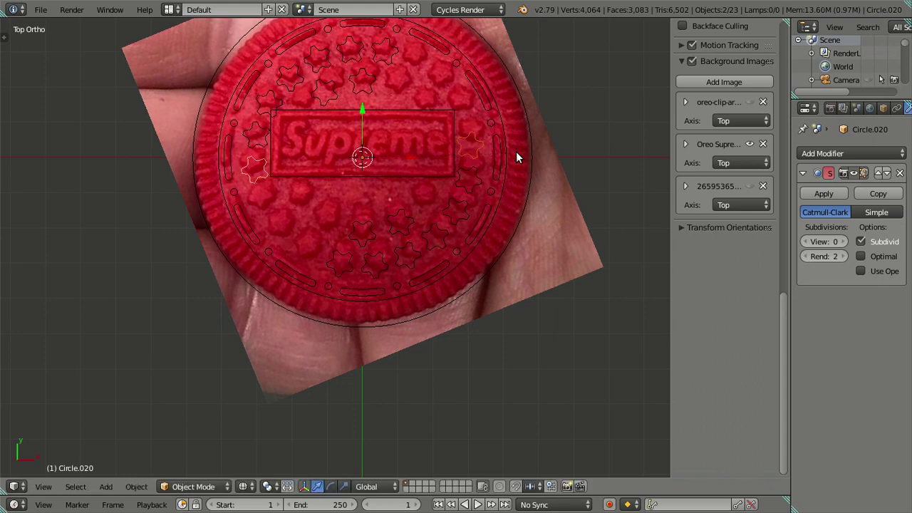
pyautogui.hotkey('shift', 'd')
# Step: Add two more 18° star-pair copies around the cookie's border
pyautogui.write('rz18')
pyautogui.press('Return')
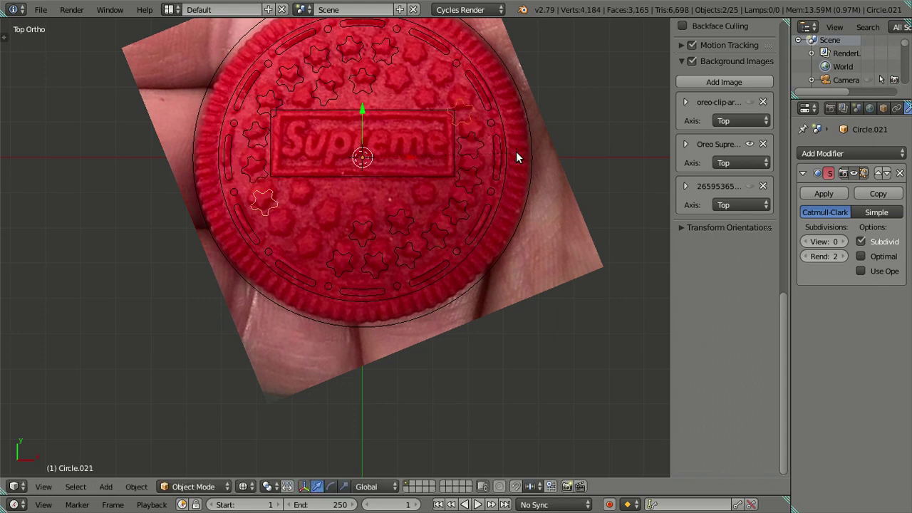
pyautogui.hotkey('shift', 'd')
pyautogui.write('rz1')
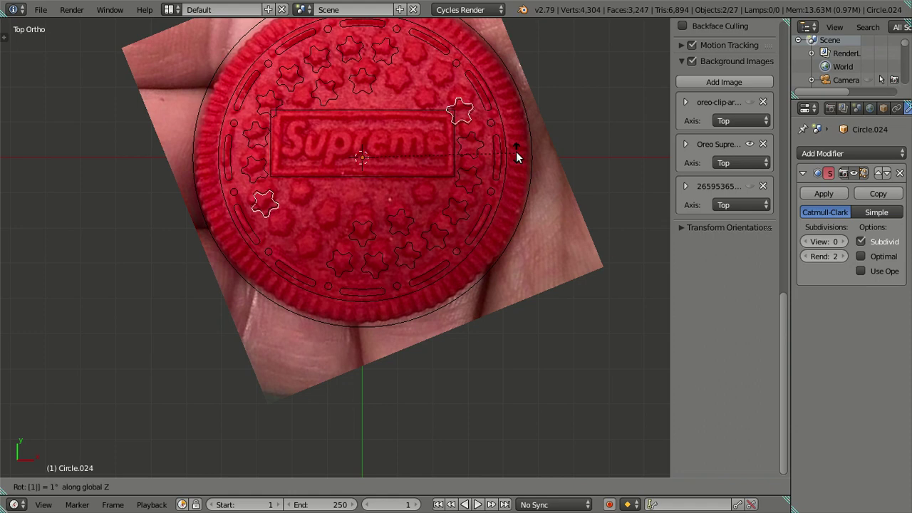
pyautogui.write('8')
pyautogui.press('Return')
pyautogui.hotkey('shift', 'd')
pyautogui.write('rz18')
pyautogui.press('Return')
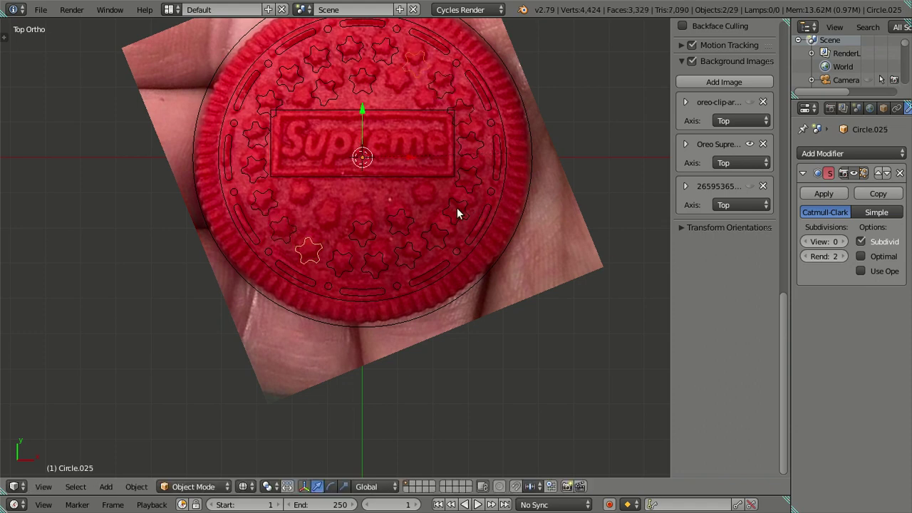
# Step: Delete the misplaced star pair
pyautogui.rightClick(396, 220)
pyautogui.press('x')
pyautogui.click(509, 154)
# Step: Select all twenty star copies around the cookie's ring
pyautogui.rightClick(363, 223)
pyautogui.keyDown('shift'); pyautogui.rightClick(361, 95); pyautogui.keyUp('shift')
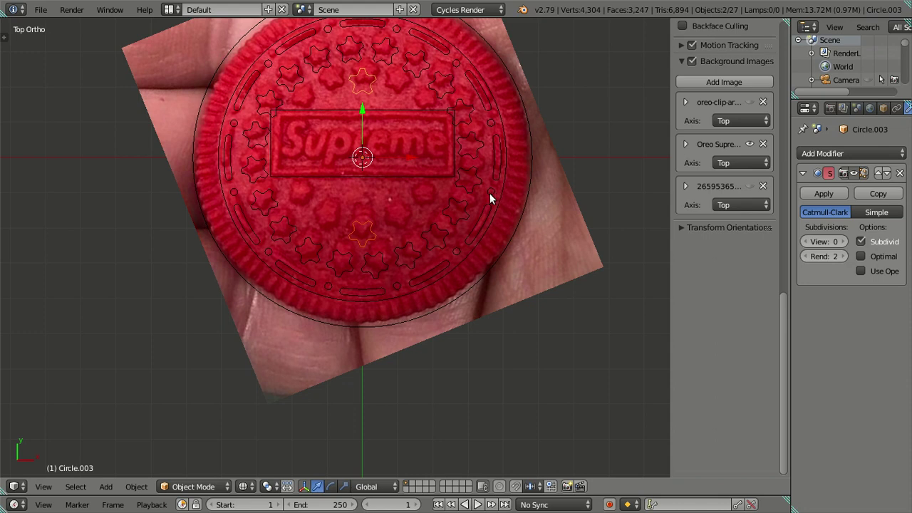
pyautogui.rightClick(372, 265)
pyautogui.keyDown('shift'); pyautogui.rightClick(341, 262); pyautogui.keyUp('shift')
pyautogui.keyDown('shift'); pyautogui.rightClick(309, 249); pyautogui.keyUp('shift')
pyautogui.keyDown('shift'); pyautogui.rightClick(281, 227); pyautogui.keyUp('shift')
pyautogui.keyDown('shift'); pyautogui.rightClick(263, 196); pyautogui.keyUp('shift')
pyautogui.keyDown('shift'); pyautogui.rightClick(251, 173); pyautogui.keyUp('shift')
pyautogui.keyDown('shift'); pyautogui.rightClick(251, 130); pyautogui.keyUp('shift')
pyautogui.keyDown('shift'); pyautogui.rightClick(264, 103); pyautogui.keyUp('shift')
pyautogui.keyDown('shift'); pyautogui.rightClick(292, 73); pyautogui.keyUp('shift')
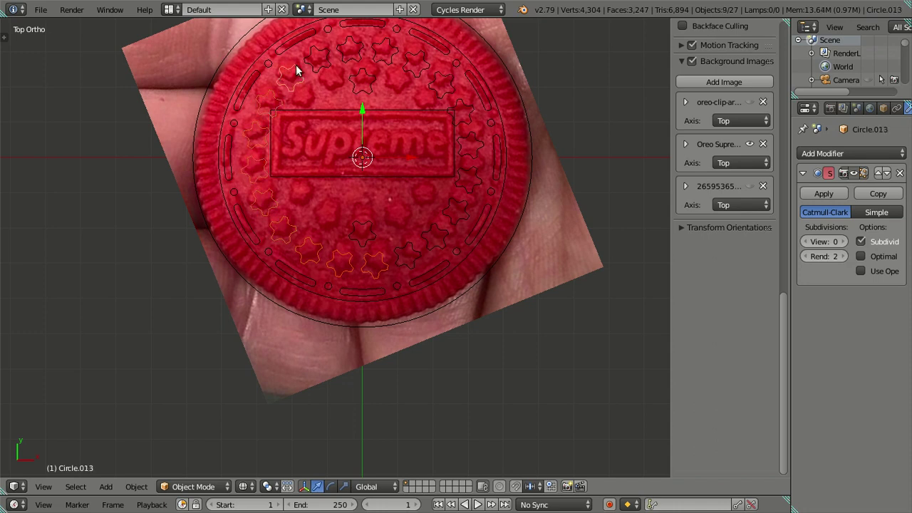
pyautogui.keyDown('shift'); pyautogui.rightClick(347, 49); pyautogui.keyUp('shift')
pyautogui.keyDown('shift'); pyautogui.rightClick(373, 57); pyautogui.keyUp('shift')
pyautogui.keyDown('shift'); pyautogui.rightClick(399, 53); pyautogui.keyUp('shift')
pyautogui.keyDown('shift'); pyautogui.rightClick(417, 65); pyautogui.keyUp('shift')
pyautogui.keyDown('shift'); pyautogui.rightClick(439, 84); pyautogui.keyUp('shift')
pyautogui.keyDown('shift'); pyautogui.rightClick(462, 113); pyautogui.keyUp('shift')
pyautogui.keyDown('shift'); pyautogui.rightClick(472, 146); pyautogui.keyUp('shift')
pyautogui.keyDown('shift'); pyautogui.rightClick(470, 178); pyautogui.keyUp('shift')
pyautogui.keyDown('shift'); pyautogui.rightClick(459, 208); pyautogui.keyUp('shift')
pyautogui.keyDown('shift'); pyautogui.rightClick(450, 230); pyautogui.keyUp('shift')
pyautogui.keyDown('shift'); pyautogui.rightClick(421, 250); pyautogui.keyUp('shift')
# Step: Rotate the selected ring stars 3° about Z, then select the bottom and top stars
pyautogui.press('r')
pyautogui.press('z')
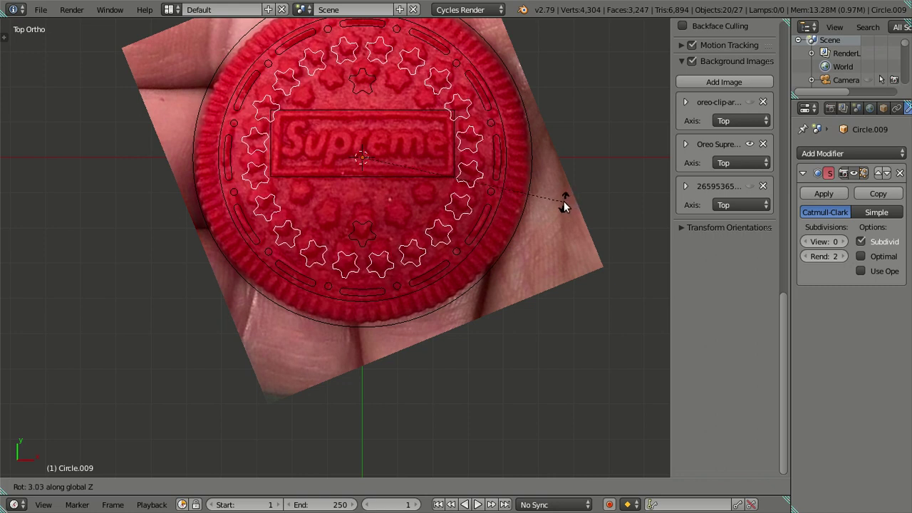
pyautogui.write('3')
pyautogui.press('Return')
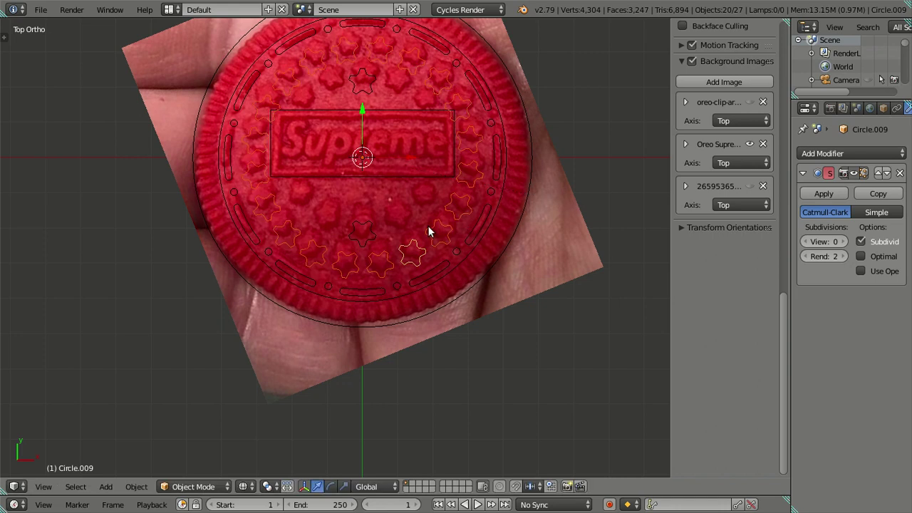
pyautogui.rightClick(370, 219)
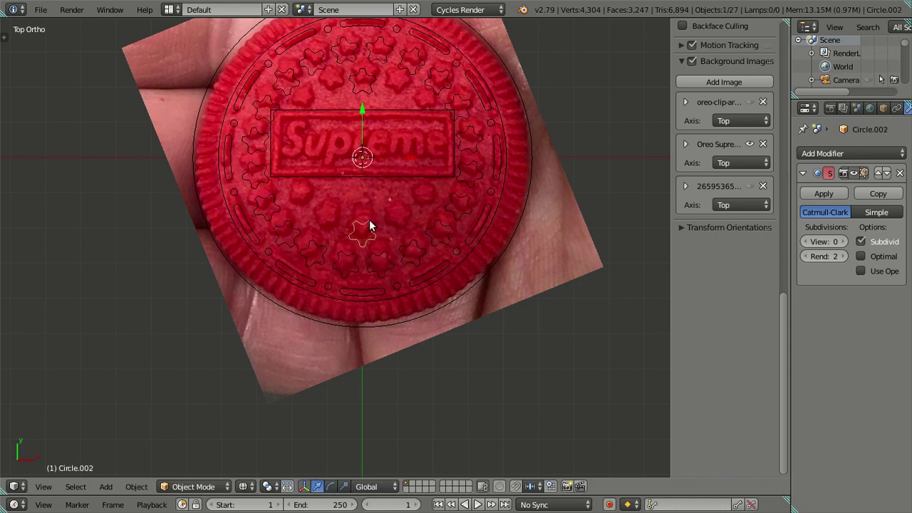
pyautogui.keyDown('shift'); pyautogui.rightClick(366, 80); pyautogui.keyUp('shift')
# Step: Delete the extra star near the top of the ring
pyautogui.press('z')
pyautogui.press('z')
pyautogui.rightClick(365, 84)
pyautogui.press('x')
pyautogui.click(350, 85)
# Step: Nudge the vertices of the star below the logo slightly vertically in Edit Mode
pyautogui.rightClick(351, 228)
pyautogui.press('Tab')
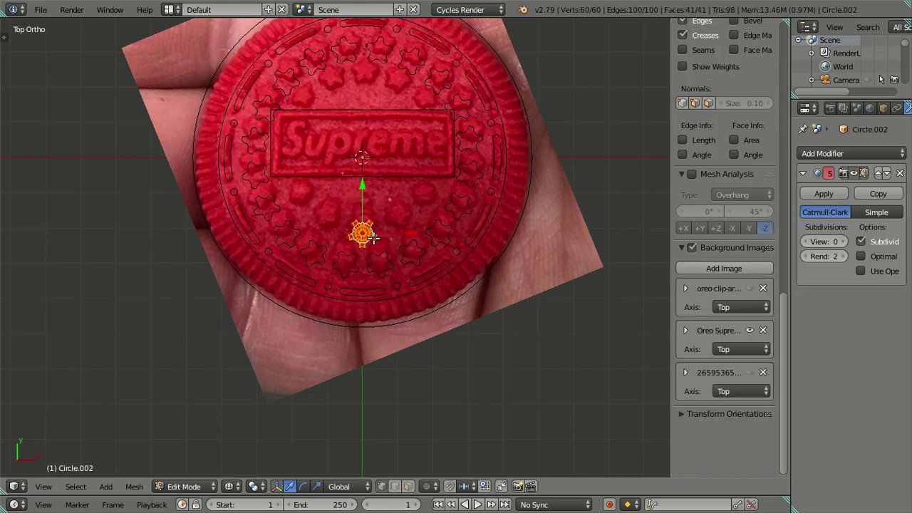
pyautogui.scroll(3, 363, 228)
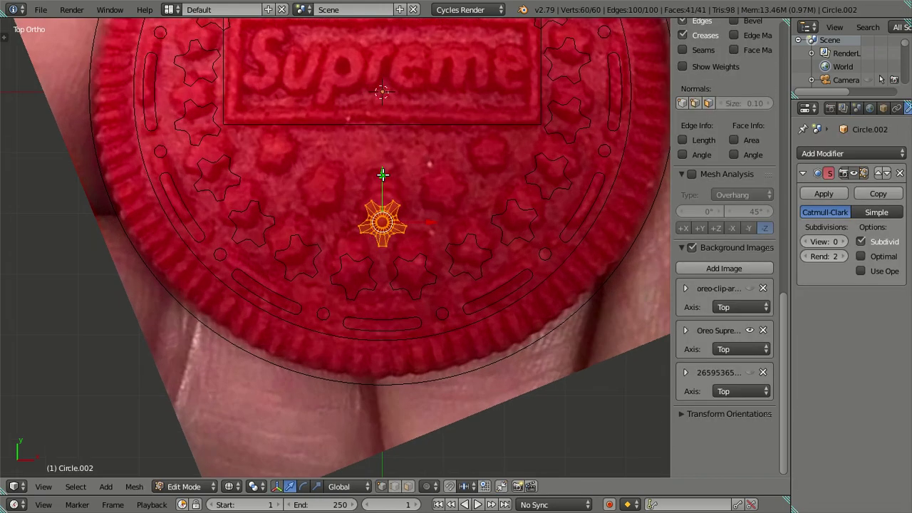
pyautogui.moveTo(382, 175); pyautogui.dragTo(383, 178)
pyautogui.scroll(1, 414, 236)
pyautogui.scroll(-4, 414, 237)
pyautogui.press('Tab')
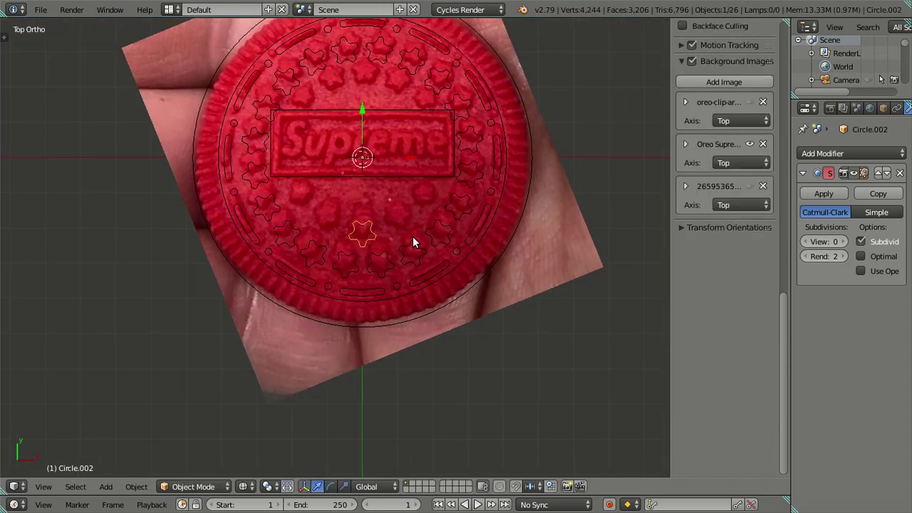
# Step: Try duplicating the star and rotating it 18° about Z, then cancel
pyautogui.hotkey('shift', 'd')
pyautogui.press('Escape')
pyautogui.press('r')
pyautogui.press('z')
pyautogui.press('1')
pyautogui.press('8')
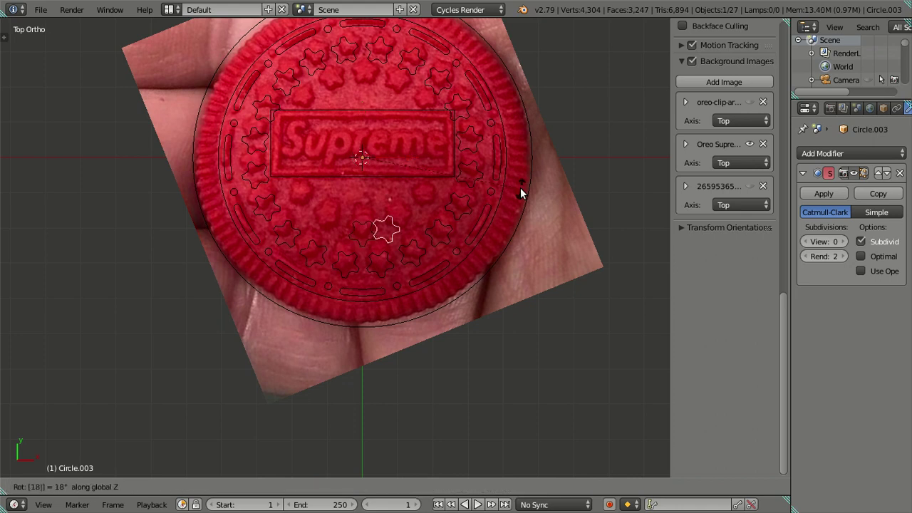
pyautogui.press('Escape')
# Step: Duplicate the bottom star pair and rotate the copies 25° about Z
pyautogui.rightClick(366, 231)
pyautogui.keyDown('shift'); pyautogui.rightClick(366, 231); pyautogui.keyUp('shift')
pyautogui.hotkey('ctrl', 'z')
pyautogui.hotkey('shift', 'd')
pyautogui.press('r')
pyautogui.press('z')
pyautogui.press('2')
pyautogui.press('5')
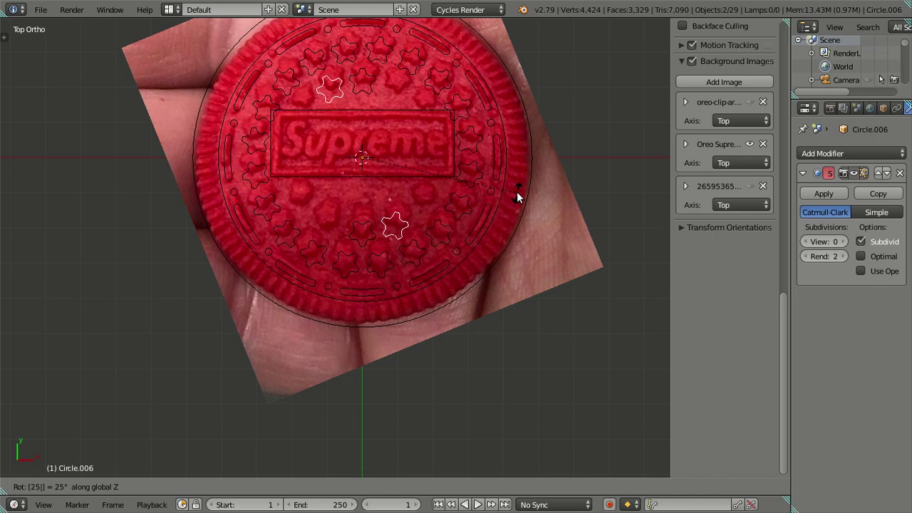
pyautogui.press('Return')
# Step: Duplicate two more star pairs, rotating each set of copies 25° about the centre
pyautogui.click(363, 222)
pyautogui.hotkey('shift', 'd')
pyautogui.write('rz25')
pyautogui.press('Return')
pyautogui.rightClick(488, 158)
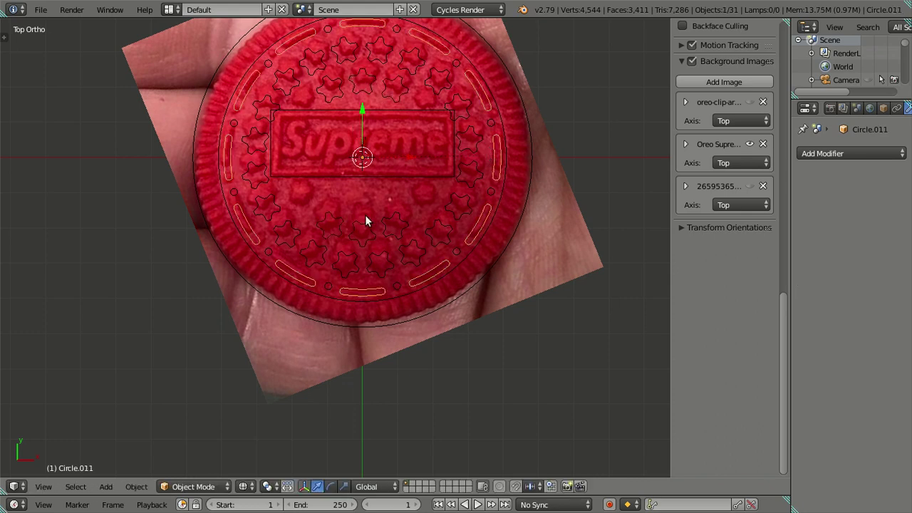
pyautogui.rightClick(388, 222)
pyautogui.keyDown('shift'); pyautogui.rightClick(325, 94); pyautogui.keyUp('shift')
pyautogui.hotkey('shift', 'd')
pyautogui.press('Escape')
pyautogui.write('r25')
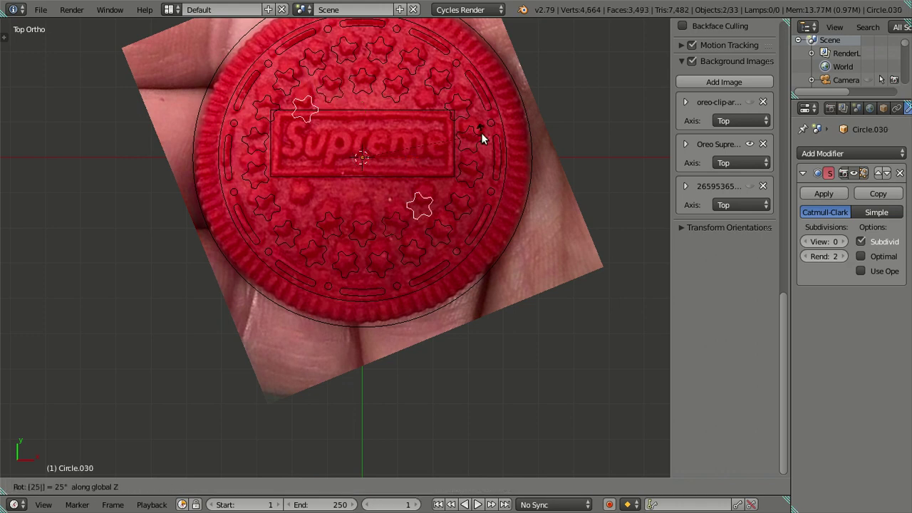
pyautogui.press('Return')
# Step: Duplicate and rotate one more star pair, then select the Supreme plane and outer circle
pyautogui.rightClick(380, 139)
pyautogui.keyDown('shift'); pyautogui.rightClick(328, 221); pyautogui.keyUp('shift')
pyautogui.hotkey('shift', 'd')
pyautogui.press('Escape')
pyautogui.press('r')
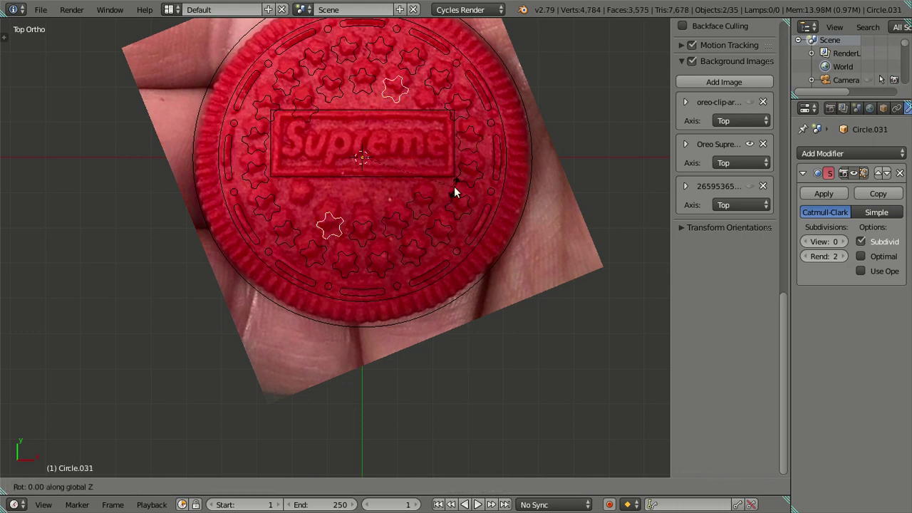
pyautogui.press('Return')
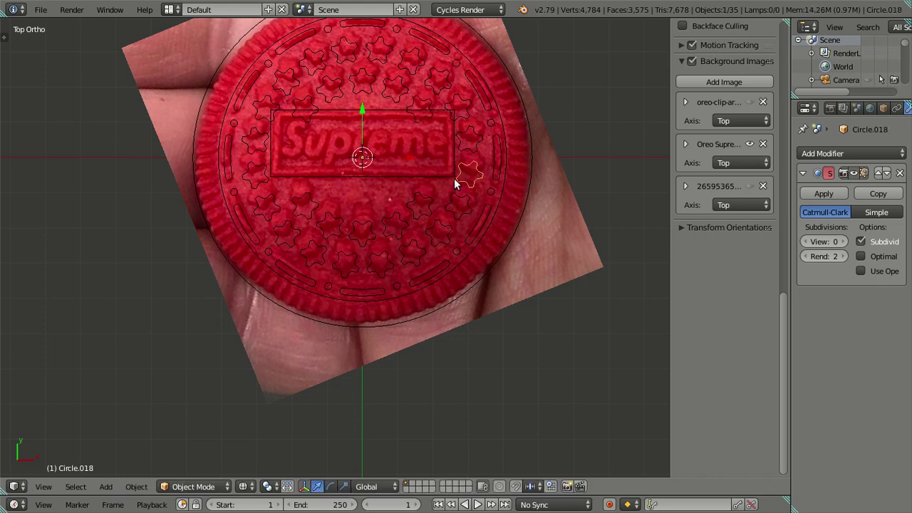
pyautogui.rightClick(378, 177)
pyautogui.rightClick(526, 157)
pyautogui.hotkey('shift', 's')
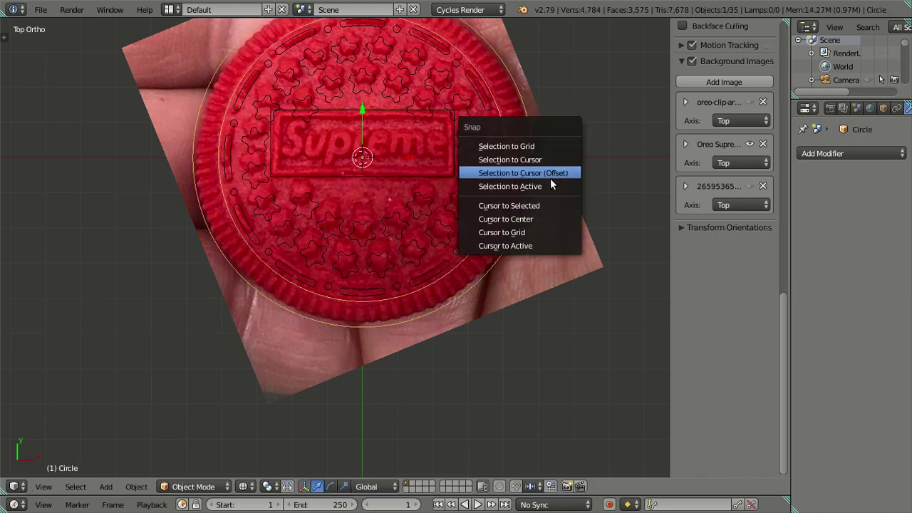
# Step: Snap the Supreme rectangle plane's centre to the 3D cursor with Selection to Cursor
pyautogui.click(549, 221)
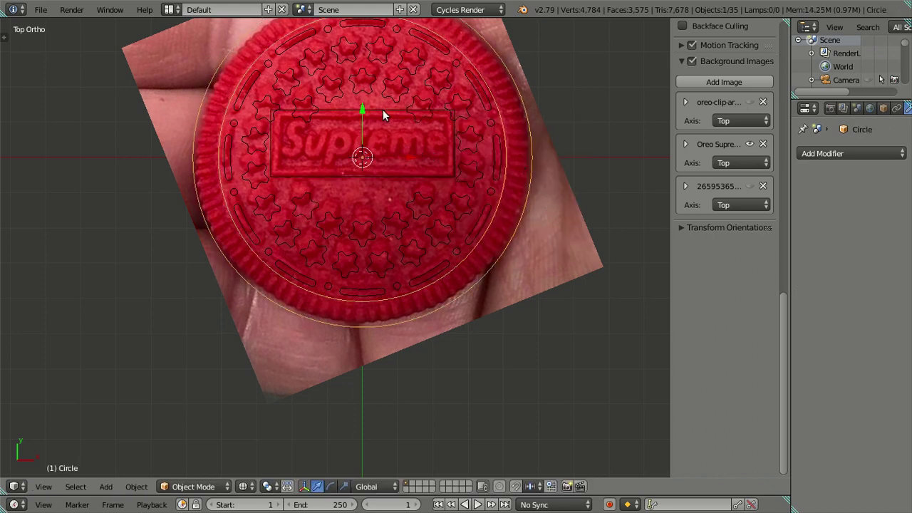
pyautogui.rightClick(418, 153)
pyautogui.hotkey('shift', 's')
pyautogui.click(372, 49)
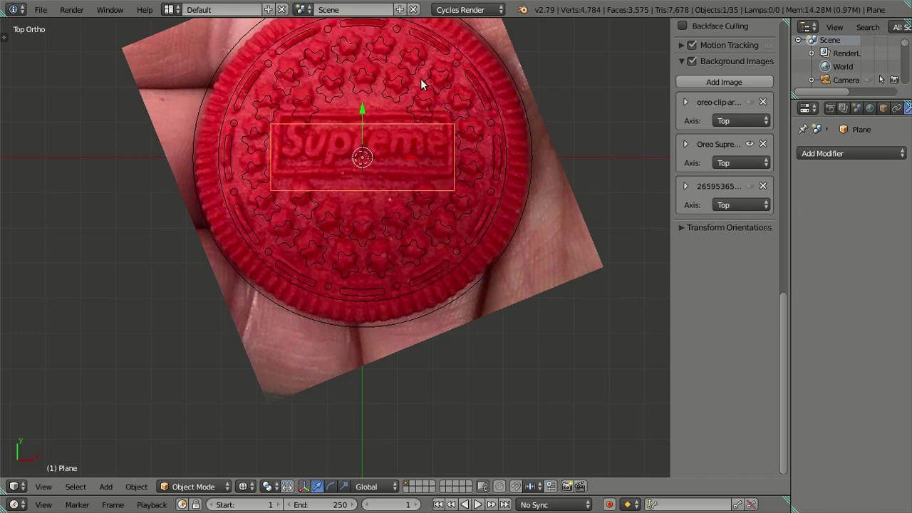
# Step: Check the snapped plane in solid shading, then return to wireframe framing the rectangle
pyautogui.press('z')
pyautogui.press('z')
pyautogui.press('z')
pyautogui.press('z')
pyautogui.press('z')
pyautogui.moveTo(490, 173)
pyautogui.mouseDown(button='middle')
pyautogui.moveTo(316, 126)
pyautogui.moveTo(320, 192)
pyautogui.moveTo(420, 167)
pyautogui.moveTo(482, 236)
pyautogui.moveTo(456, 240)
pyautogui.moveTo(435, 126)
pyautogui.moveTo(451, 258)
pyautogui.moveTo(446, 235)
pyautogui.mouseUp(button='middle')
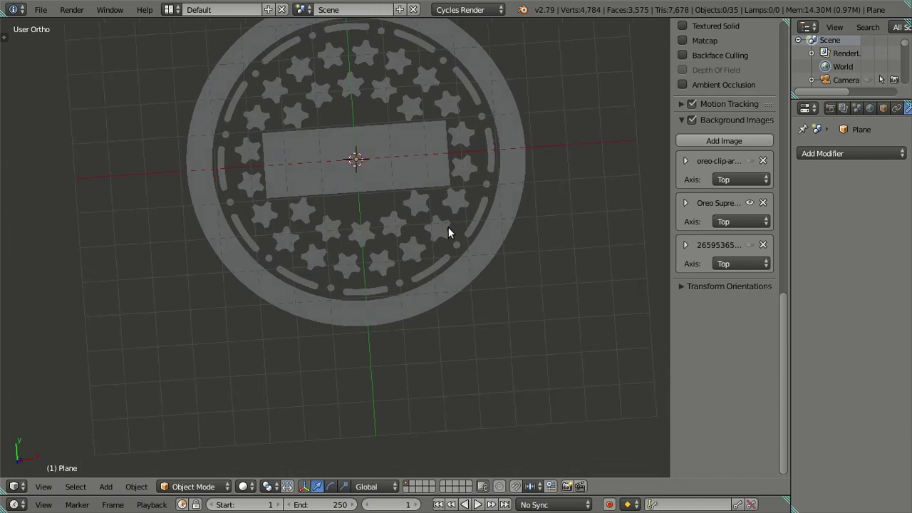
pyautogui.moveTo(448, 227); pyautogui.dragTo(443, 213, button='middle')
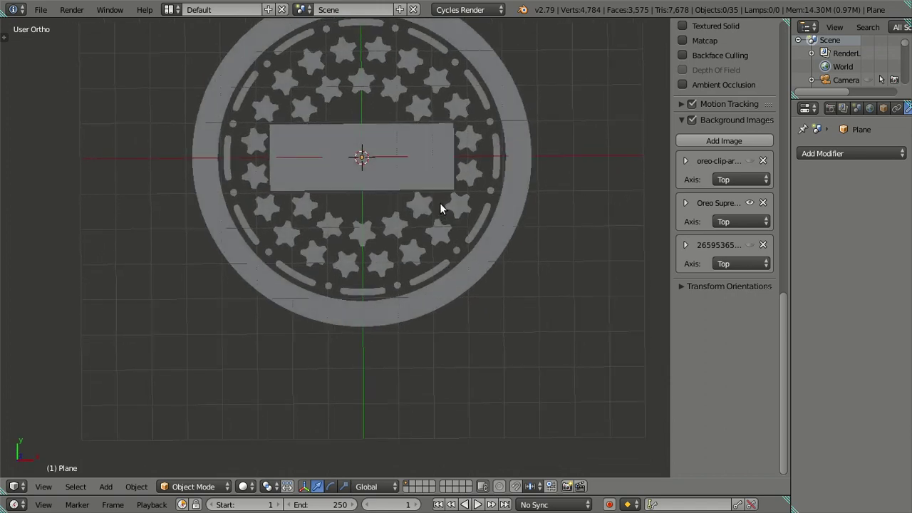
pyautogui.press('z')
pyautogui.scroll(2, 433, 161)
pyautogui.keyDown('shift'); pyautogui.moveTo(423, 142); pyautogui.dragTo(361, 254, button='middle'); pyautogui.keyUp('shift')
# Step: Delete the inner face of the Supreme plane, leaving a four-face border frame
pyautogui.rightClick(349, 215)
pyautogui.press('Tab')
pyautogui.scroll(2, 372, 230)
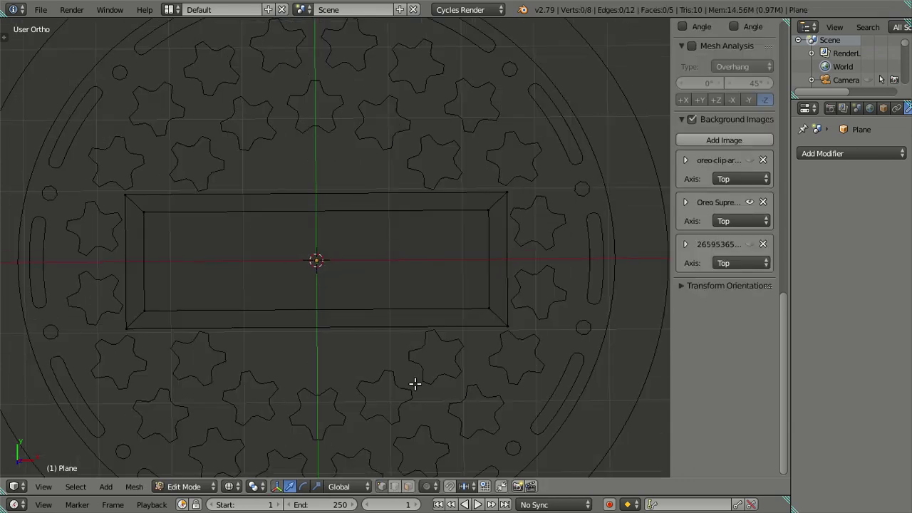
pyautogui.rightClick(305, 277)
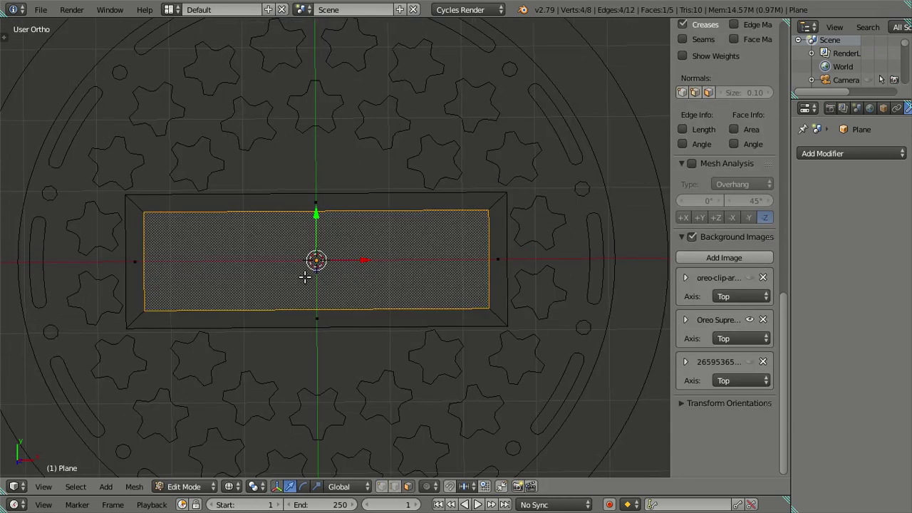
pyautogui.press('x')
pyautogui.click(339, 259)
pyautogui.hotkey('ctrl', 'z')
# Step: Deselect everything, inspect the layout in solid view, and return to Top view
pyautogui.hotkey('ctrl', 'z')
pyautogui.press('z')
pyautogui.scroll(-3, 339, 259)
pyautogui.hotkey('ctrl', 'z')
pyautogui.press('a')
pyautogui.scroll(-3, 374, 258)
pyautogui.moveTo(382, 283)
pyautogui.mouseDown(button='middle')
pyautogui.moveTo(364, 194)
pyautogui.moveTo(357, 287)
pyautogui.moveTo(361, 257)
pyautogui.moveTo(376, 243)
pyautogui.mouseUp(button='middle')
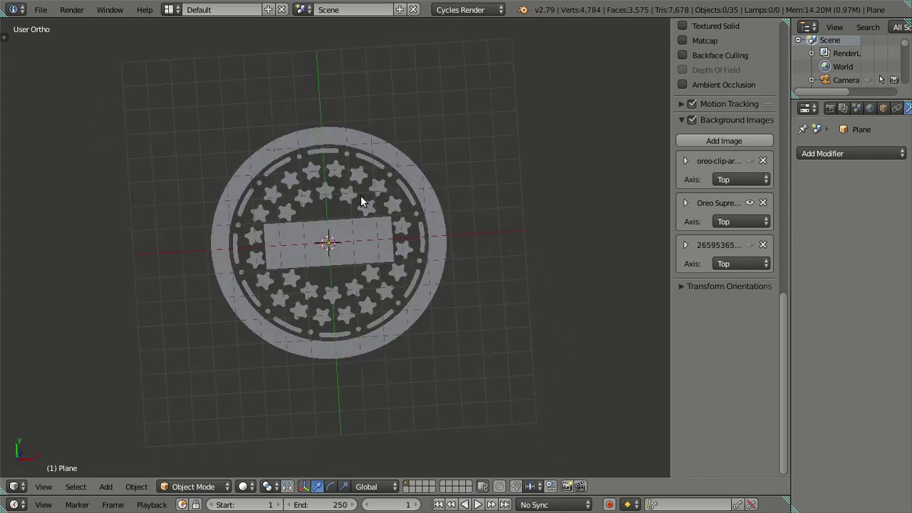
pyautogui.press('KP_7')
pyautogui.scroll(2, 344, 202)
# Step: Join the ten inner-ring stars into a single object with Ctrl+J
pyautogui.press('z')
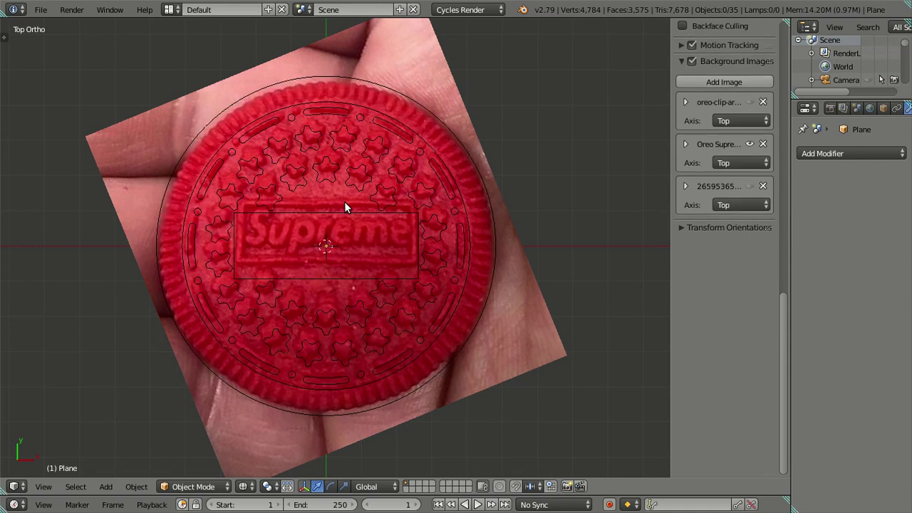
pyautogui.scroll(2, 345, 203)
pyautogui.click(396, 199)
pyautogui.keyDown('shift'); pyautogui.click(416, 165); pyautogui.keyUp('shift')
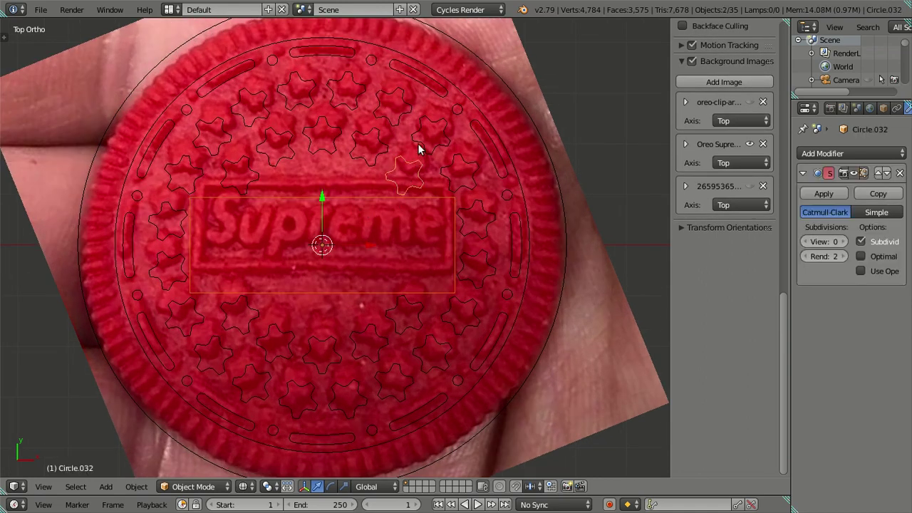
pyautogui.click(367, 150)
pyautogui.keyDown('shift'); pyautogui.click(322, 143); pyautogui.keyUp('shift')
pyautogui.keyDown('shift'); pyautogui.click(275, 148); pyautogui.keyUp('shift')
pyautogui.keyDown('shift'); pyautogui.click(241, 176); pyautogui.keyUp('shift')
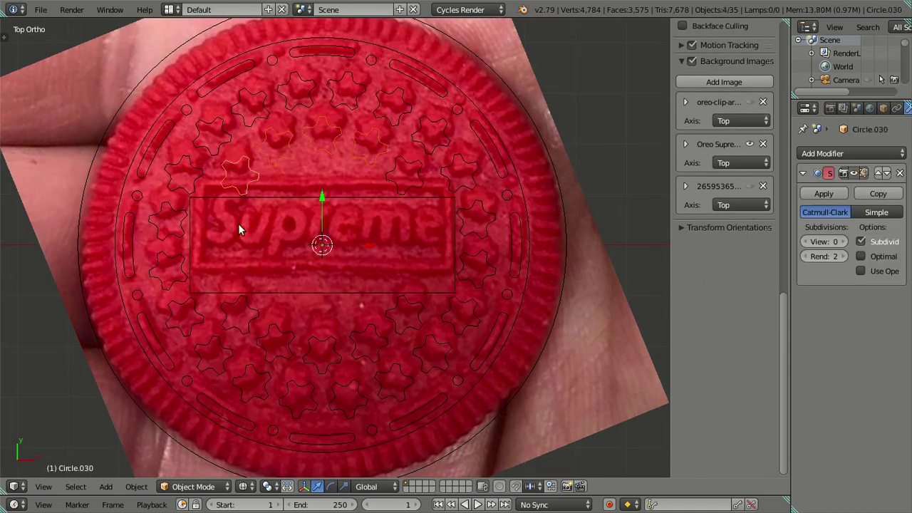
pyautogui.keyDown('shift'); pyautogui.click(246, 312); pyautogui.keyUp('shift')
pyautogui.keyDown('shift'); pyautogui.click(280, 337); pyautogui.keyUp('shift')
pyautogui.keyDown('shift'); pyautogui.click(350, 342); pyautogui.keyUp('shift')
pyautogui.keyDown('shift'); pyautogui.click(395, 313); pyautogui.keyUp('shift')
pyautogui.keyDown('shift'); pyautogui.click(319, 345); pyautogui.keyUp('shift')
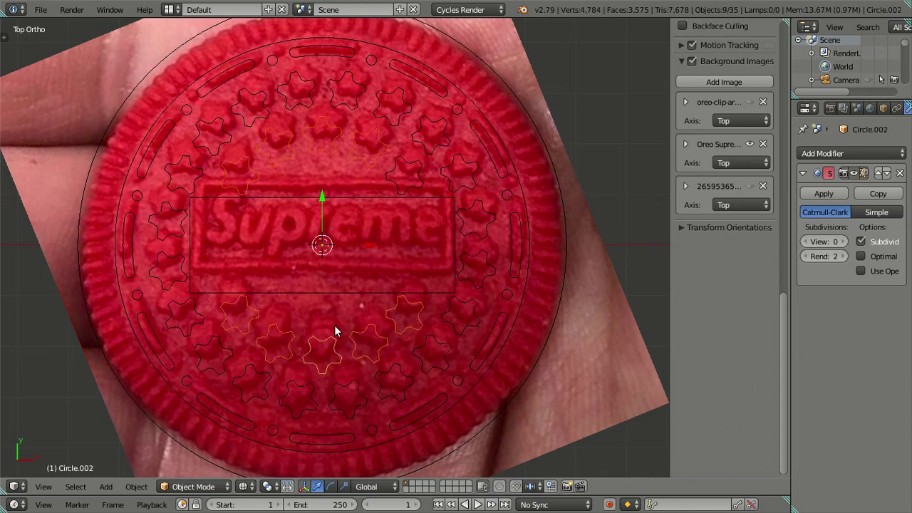
pyautogui.keyDown('shift'); pyautogui.click(387, 173); pyautogui.keyUp('shift')
pyautogui.hotkey('ctrl', 'j')
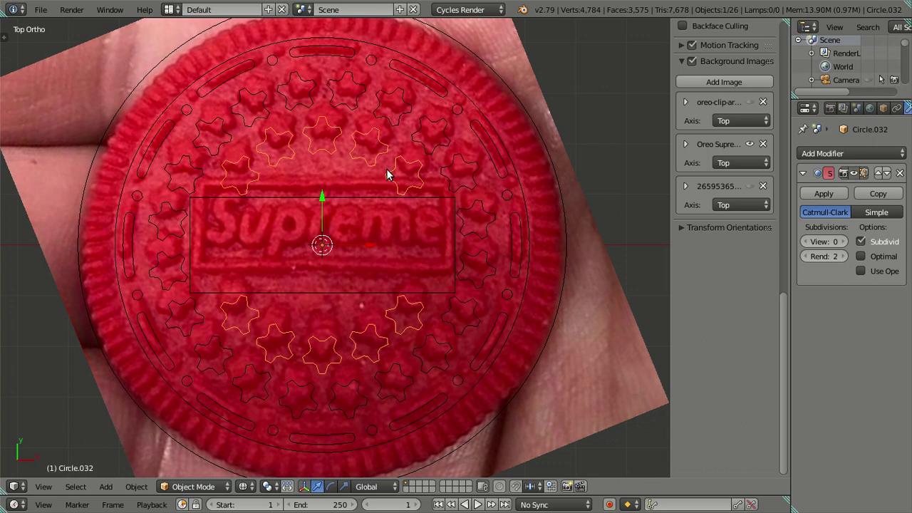
# Step: Join the twenty outer-ring stars into a single object
pyautogui.click(401, 131)
pyautogui.keyDown('shift'); pyautogui.click(419, 135); pyautogui.keyUp('shift')
pyautogui.keyDown('shift'); pyautogui.click(332, 92); pyautogui.keyUp('shift')
pyautogui.keyDown('shift'); pyautogui.click(301, 94); pyautogui.keyUp('shift')
pyautogui.keyDown('shift'); pyautogui.click(251, 112); pyautogui.keyUp('shift')
pyautogui.keyDown('shift'); pyautogui.click(214, 141); pyautogui.keyUp('shift')
pyautogui.keyDown('shift'); pyautogui.click(186, 177); pyautogui.keyUp('shift')
pyautogui.keyDown('shift'); pyautogui.click(176, 225); pyautogui.keyUp('shift')
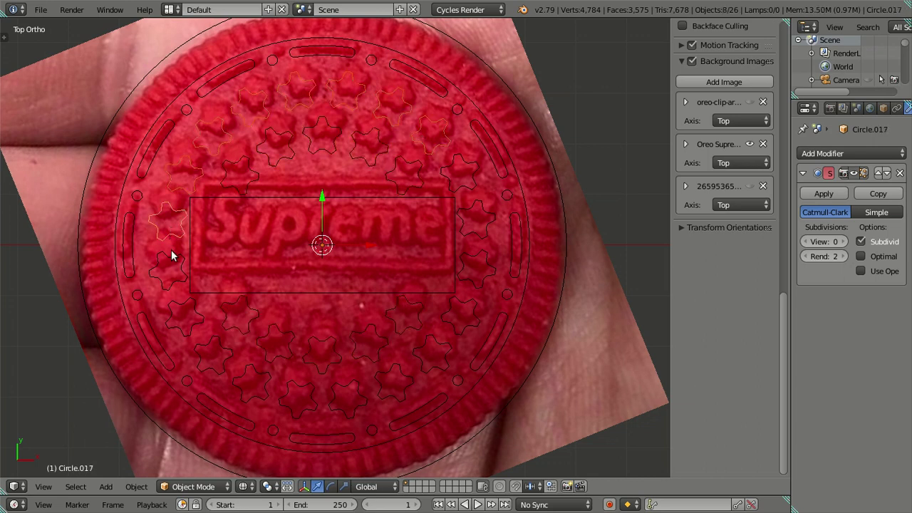
pyautogui.keyDown('shift'); pyautogui.click(171, 277); pyautogui.keyUp('shift')
pyautogui.keyDown('shift'); pyautogui.click(179, 322); pyautogui.keyUp('shift')
pyautogui.keyDown('shift'); pyautogui.click(214, 344); pyautogui.keyUp('shift')
pyautogui.keyDown('shift'); pyautogui.click(238, 322); pyautogui.keyUp('shift')
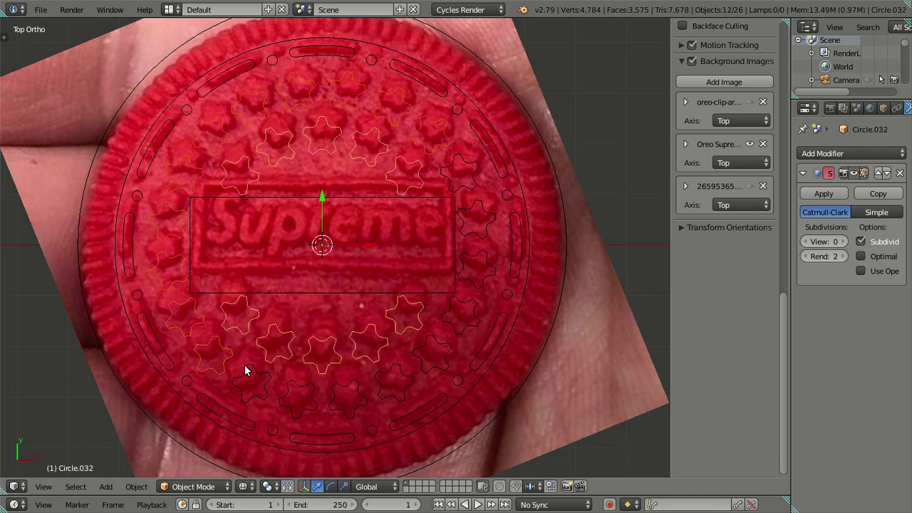
pyautogui.keyDown('shift'); pyautogui.click(242, 372); pyautogui.keyUp('shift')
pyautogui.keyDown('shift'); pyautogui.click(253, 381); pyautogui.keyUp('shift')
pyautogui.keyDown('shift'); pyautogui.click(299, 395); pyautogui.keyUp('shift')
pyautogui.keyDown('shift'); pyautogui.click(347, 396); pyautogui.keyUp('shift')
pyautogui.keyDown('shift'); pyautogui.click(394, 380); pyautogui.keyUp('shift')
pyautogui.keyDown('shift'); pyautogui.click(427, 352); pyautogui.keyUp('shift')
pyautogui.keyDown('shift'); pyautogui.click(460, 315); pyautogui.keyUp('shift')
pyautogui.keyDown('shift'); pyautogui.click(475, 265); pyautogui.keyUp('shift')
pyautogui.keyDown('shift'); pyautogui.click(475, 215); pyautogui.keyUp('shift')
pyautogui.keyDown('shift'); pyautogui.click(462, 175); pyautogui.keyUp('shift')
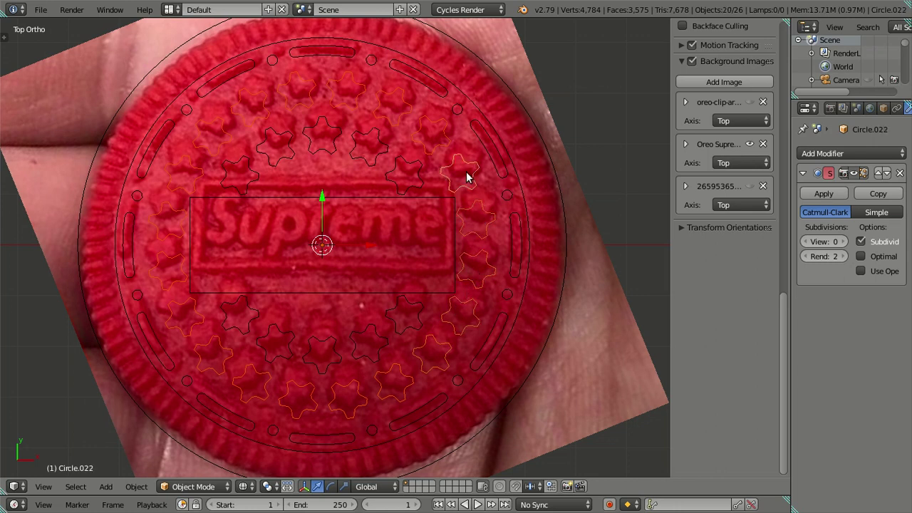
pyautogui.hotkey('ctrl', 'j')
# Step: Select the inner stars, small circles, rim slots, outer circles and Supreme rectangle together
pyautogui.keyDown('shift'); pyautogui.click(401, 335); pyautogui.keyUp('shift')
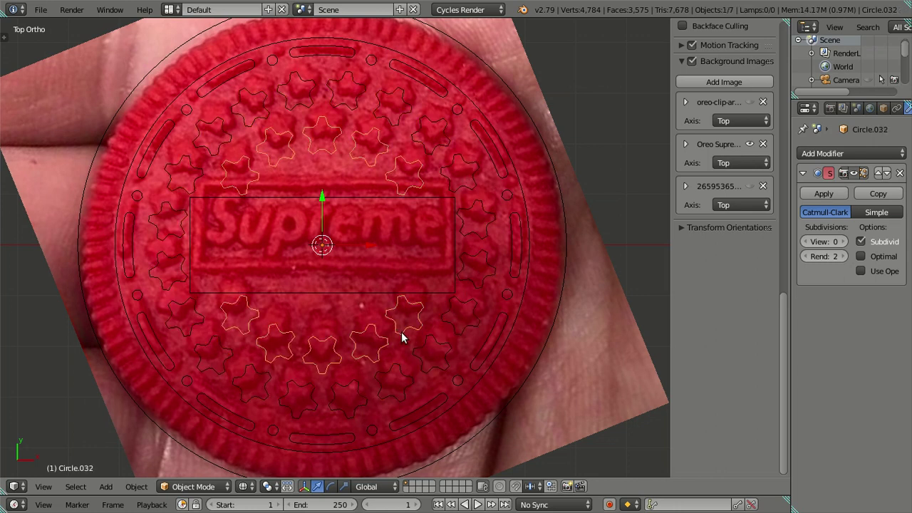
pyautogui.keyDown('shift'); pyautogui.click(459, 378); pyautogui.keyUp('shift')
pyautogui.keyDown('shift'); pyautogui.click(480, 345); pyautogui.keyUp('shift')
pyautogui.keyDown('shift'); pyautogui.click(510, 318); pyautogui.keyUp('shift')
pyautogui.keyDown('shift'); pyautogui.click(453, 239); pyautogui.keyUp('shift')
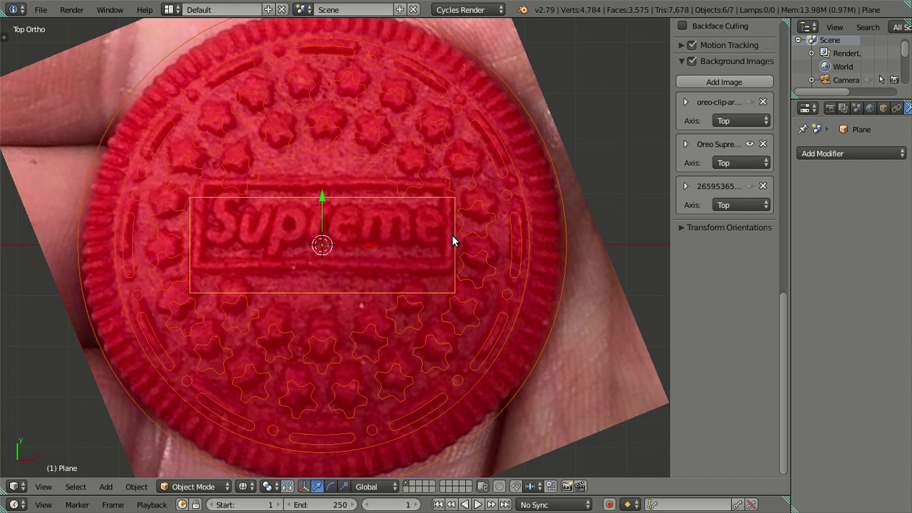
# Step: Show the Supreme logo reference image and hide the cookie outline objects
pyautogui.keyDown('shift'); pyautogui.click(452, 236); pyautogui.keyUp('shift')
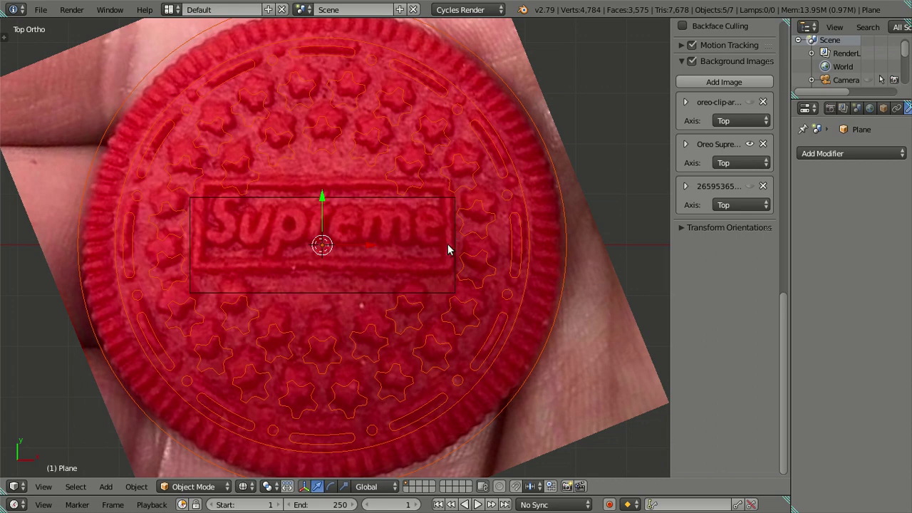
pyautogui.press('a')
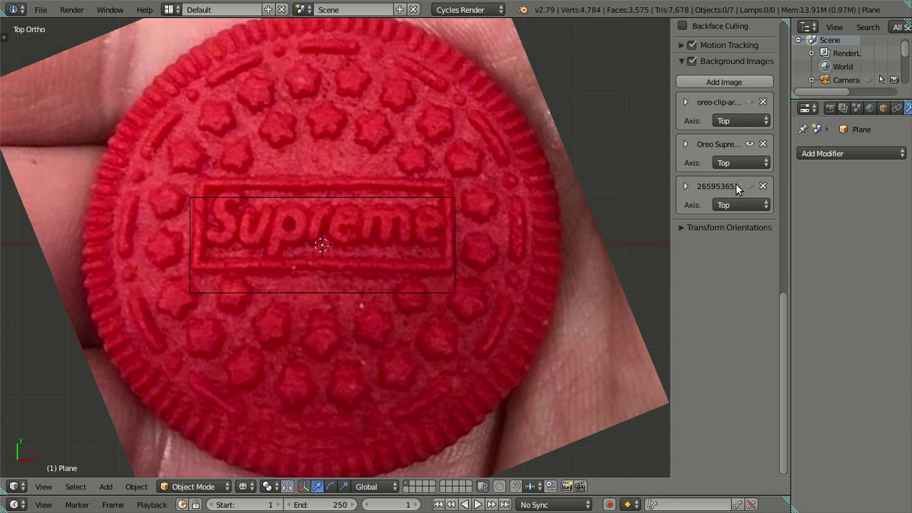
pyautogui.click(749, 185)
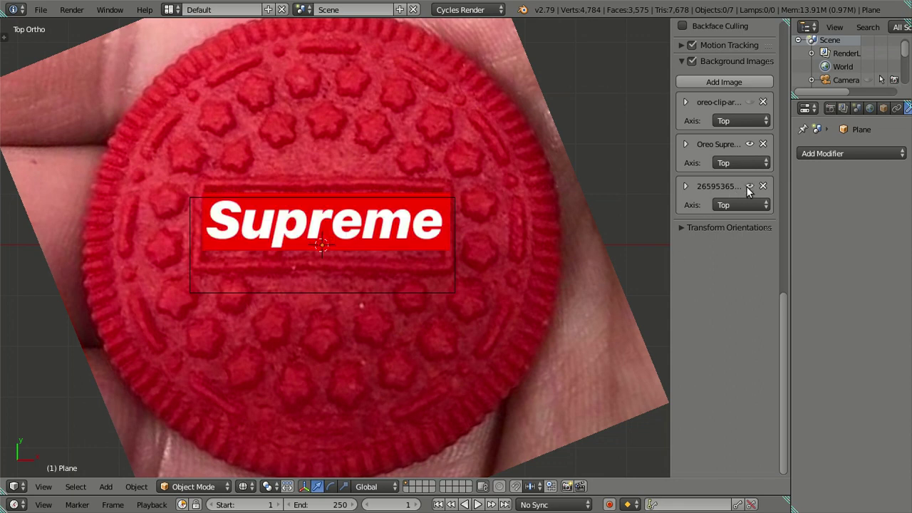
pyautogui.press('Delete')
# Step: Hide the cookie photo background image from the side panel, then close the panel
pyautogui.press('n')
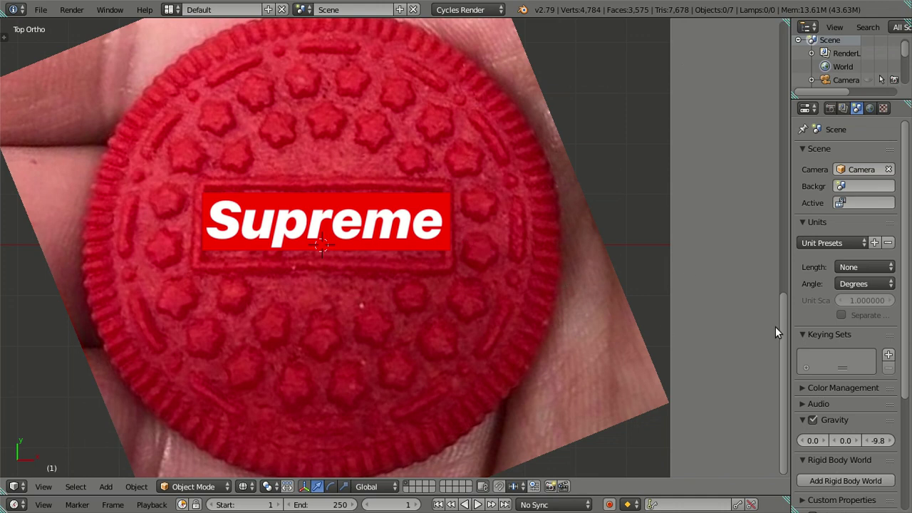
pyautogui.press('n')
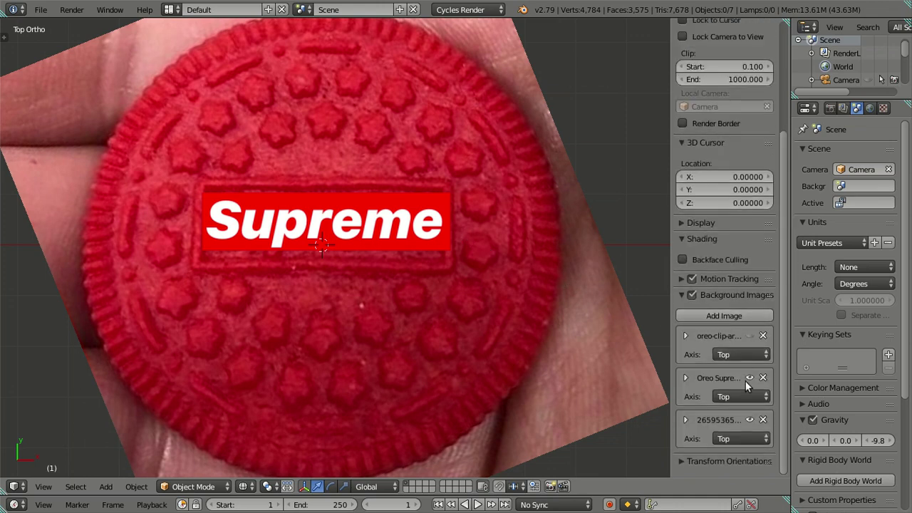
pyautogui.click(746, 378)
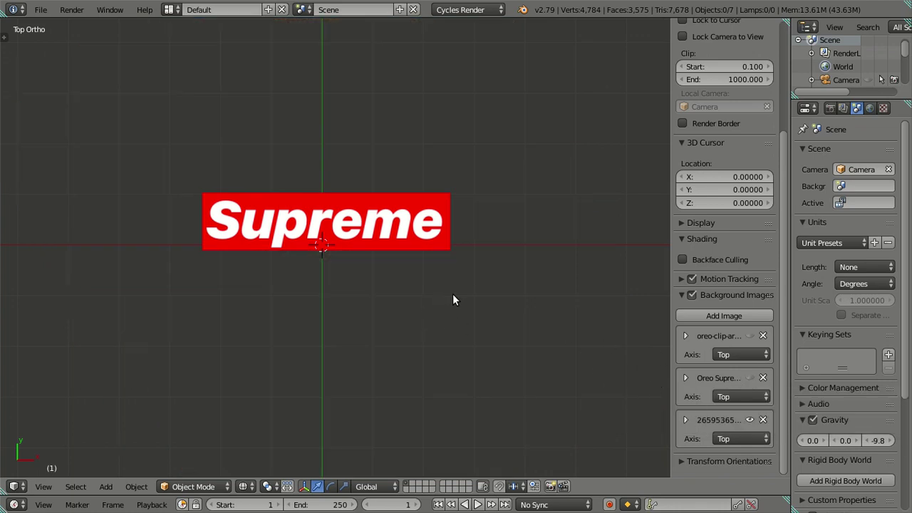
pyautogui.press('n')
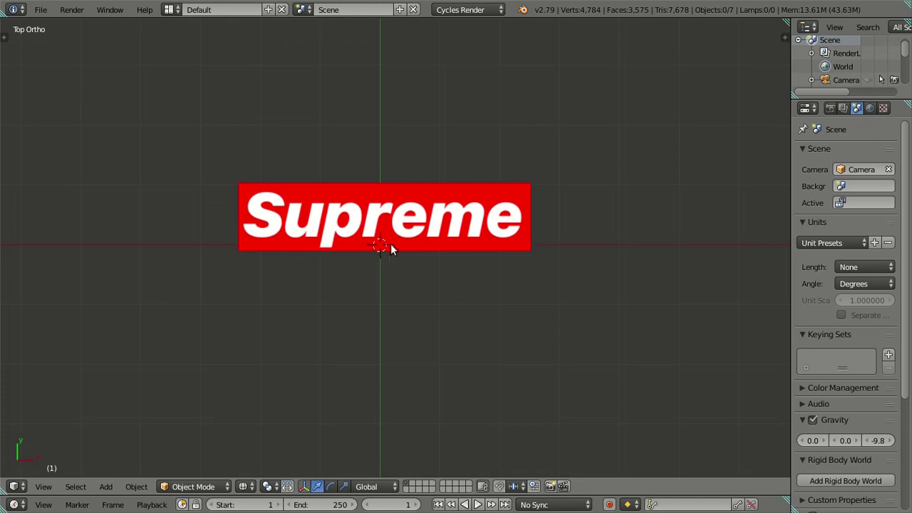
# Step: Add a new plane and move it up over the Supreme logo
pyautogui.hotkey('shift', 'a')
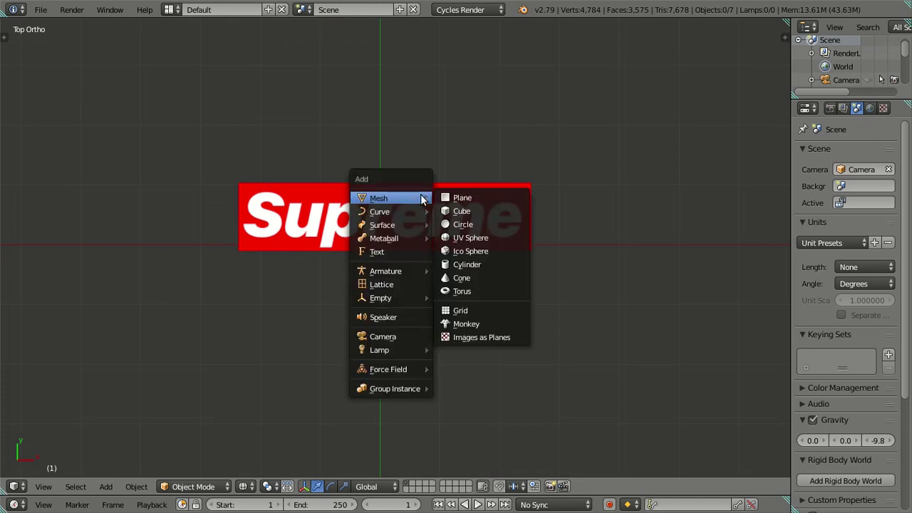
pyautogui.click(464, 201)
pyautogui.scroll(3, 434, 223)
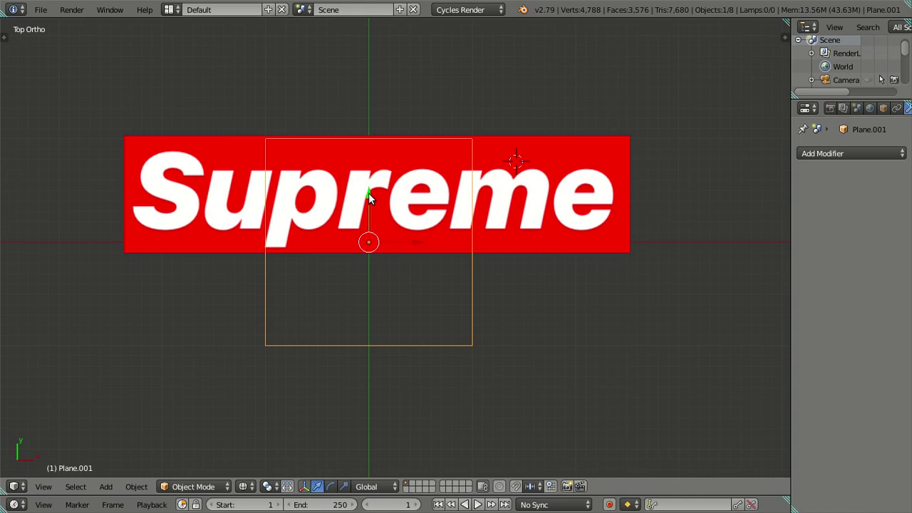
pyautogui.moveTo(368, 200); pyautogui.dragTo(371, 148)
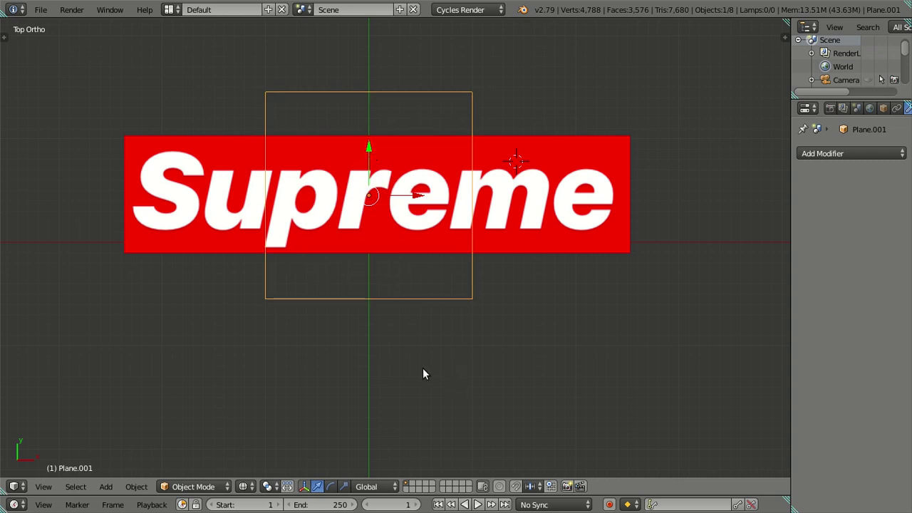
pyautogui.press('s')
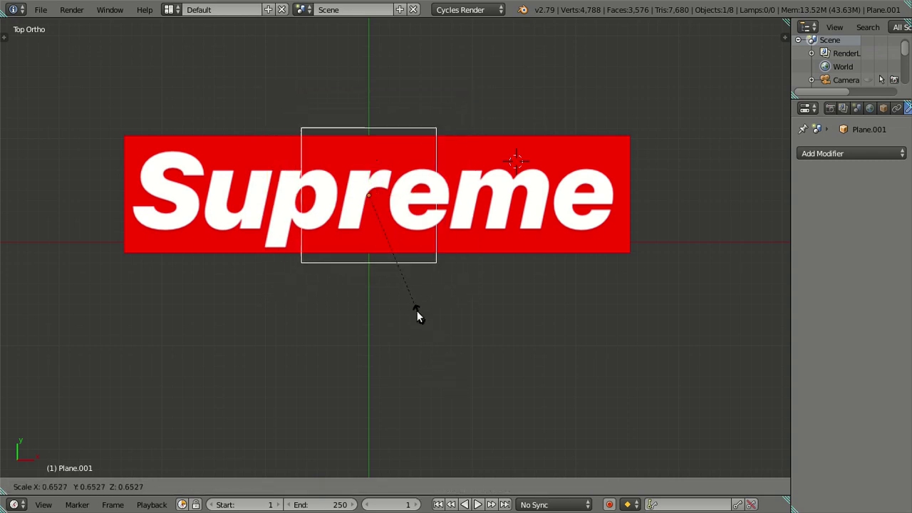
pyautogui.press('Escape')
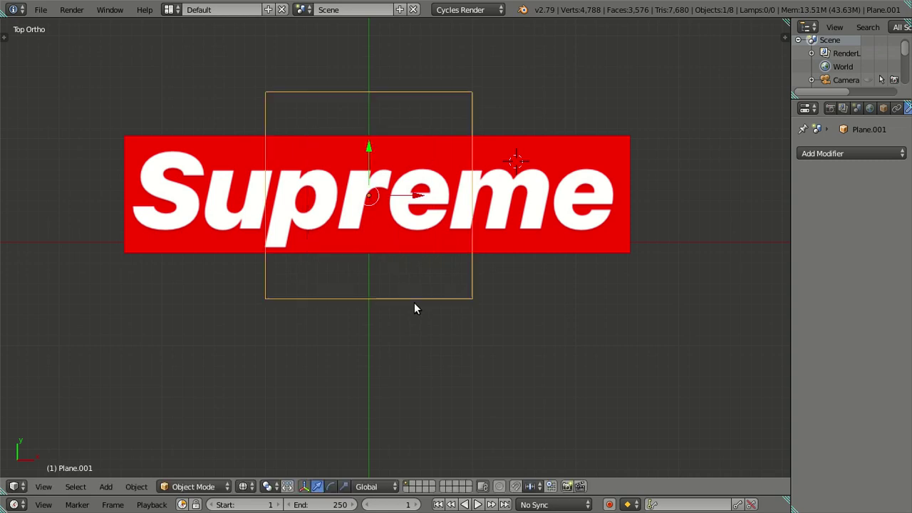
pyautogui.moveTo(368, 144); pyautogui.dragTo(368, 143)
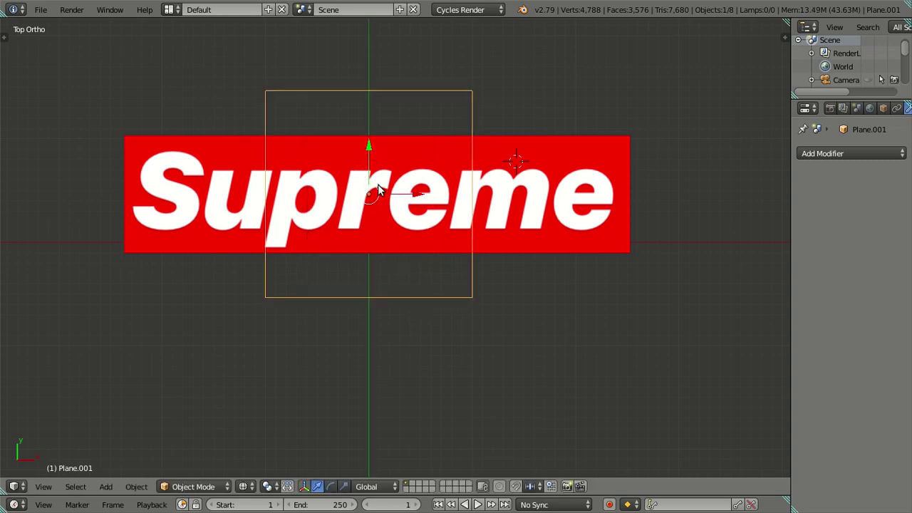
pyautogui.press('s')
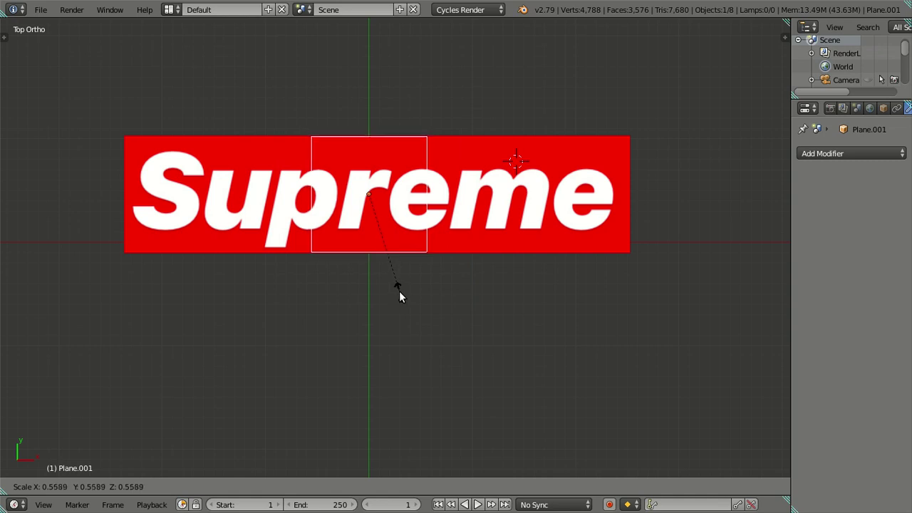
pyautogui.press('Escape')
# Step: In Edit Mode, stretch the plane along X and squash it along Y to fit the red box
pyautogui.press('Tab')
pyautogui.scroll(2, 413, 284)
pyautogui.press('a')
pyautogui.scroll(-3, 422, 282)
pyautogui.press('a')
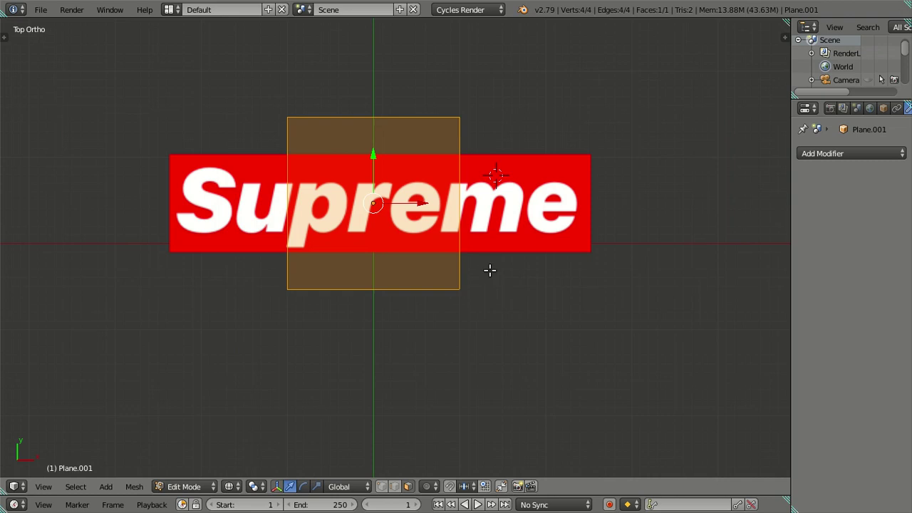
pyautogui.scroll(1, 490, 270)
pyautogui.press('s')
pyautogui.press('x')
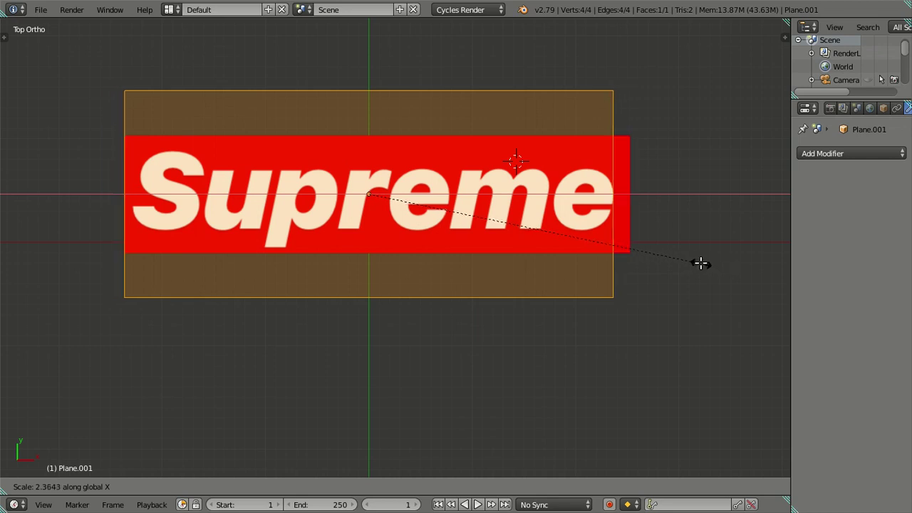
pyautogui.click(700, 263)
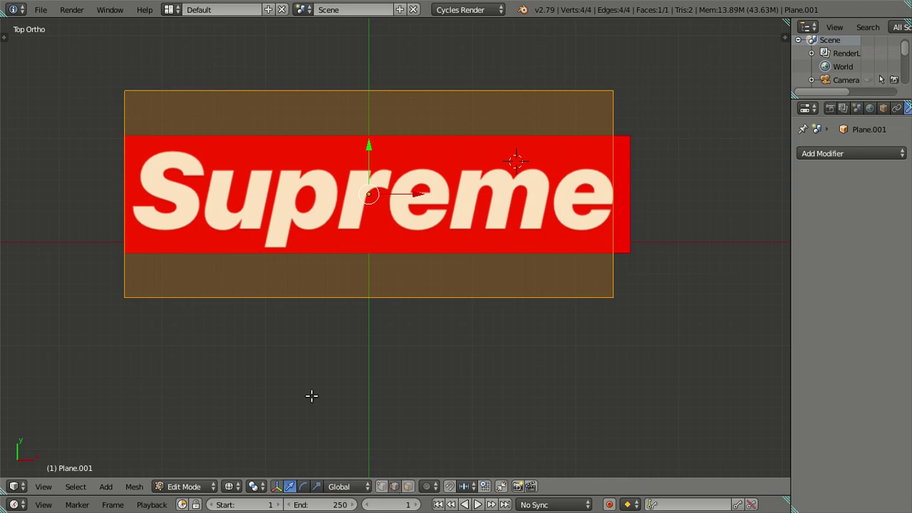
pyautogui.press('s')
pyautogui.press('y')
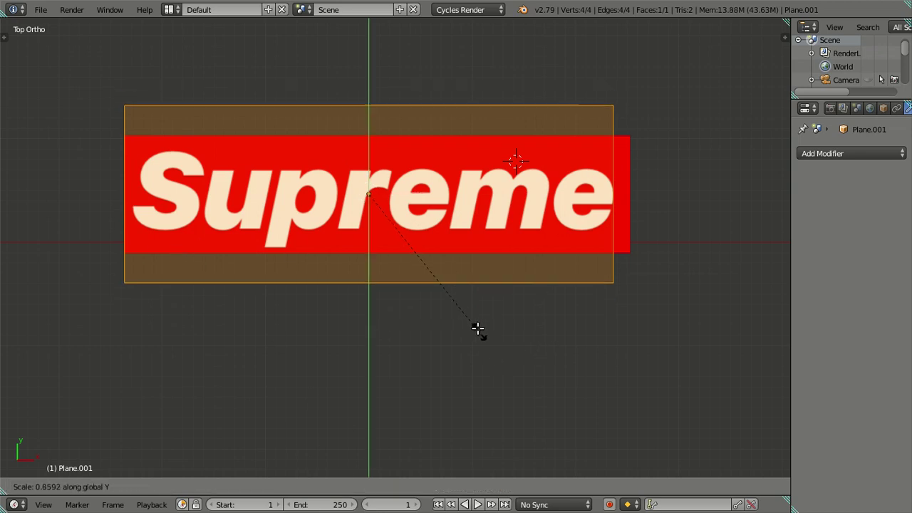
pyautogui.click(448, 264)
pyautogui.press('Tab')
# Step: Move the plane's right edge along X out to the logo's right end
pyautogui.scroll(3, 204, 220)
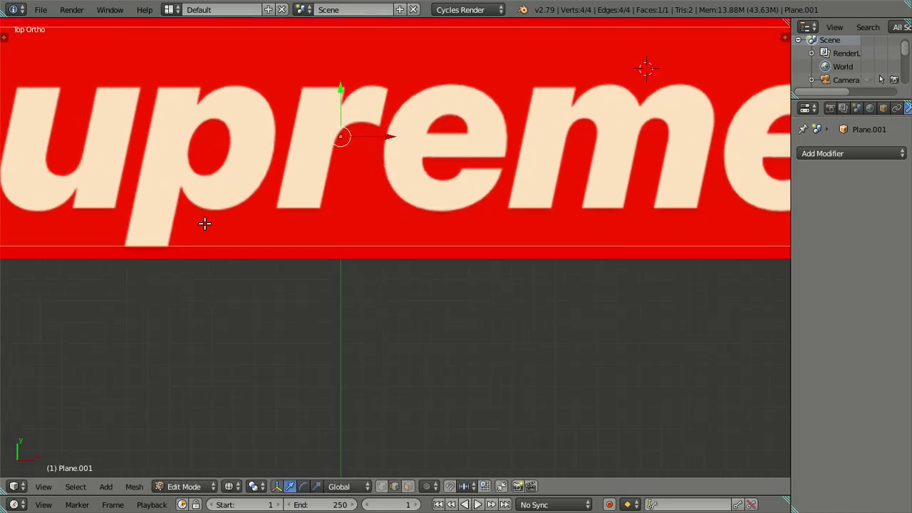
pyautogui.scroll(-2, 199, 224)
pyautogui.keyDown('shift'); pyautogui.moveTo(199, 224); pyautogui.dragTo(299, 283, button='middle'); pyautogui.keyUp('shift')
pyautogui.scroll(1, 122, 244)
pyautogui.rightClick(67, 218)
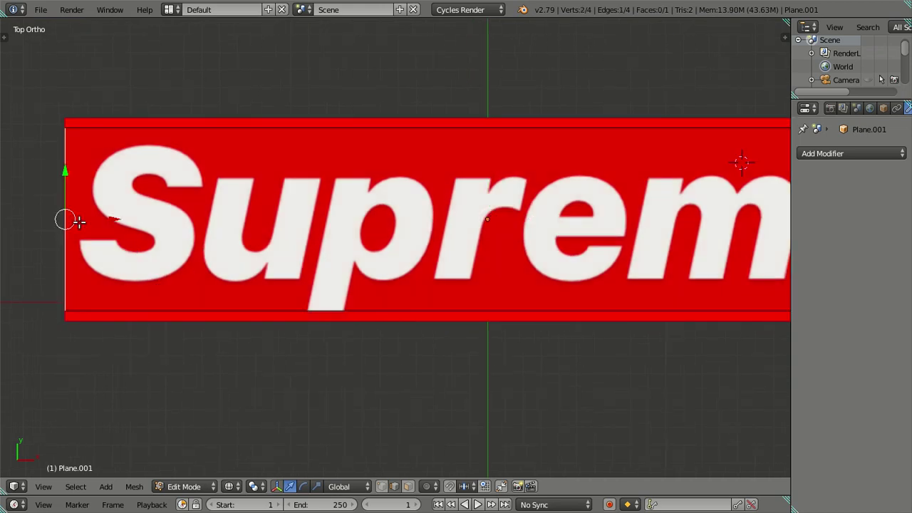
pyautogui.press('g')
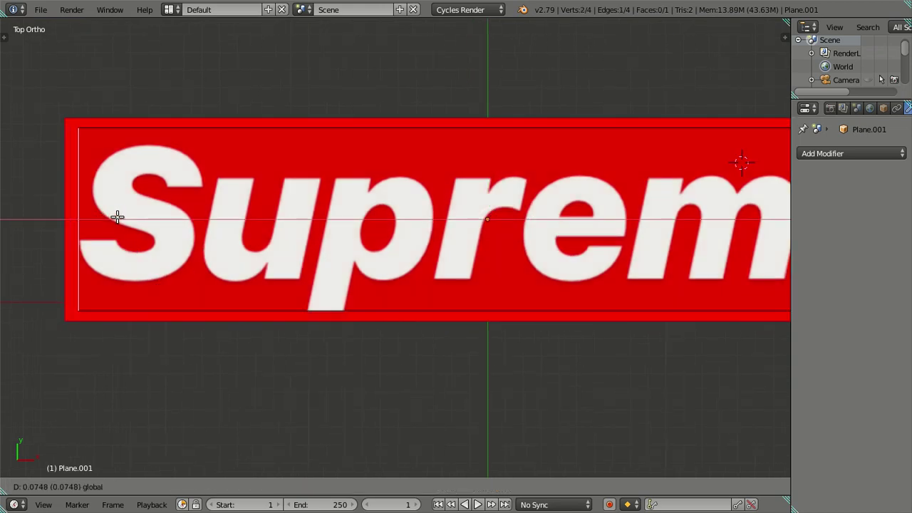
pyautogui.rightClick(117, 217)
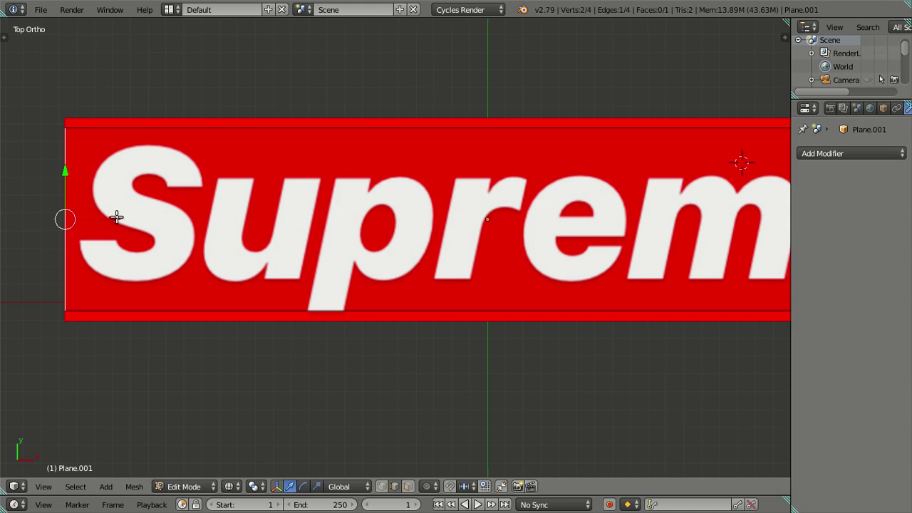
pyautogui.scroll(-2, 539, 284)
pyautogui.keyDown('shift'); pyautogui.moveTo(672, 249); pyautogui.dragTo(546, 248, button='middle'); pyautogui.keyUp('shift')
pyautogui.rightClick(631, 228)
pyautogui.press('g')
pyautogui.press('x')
pyautogui.click(673, 228)
# Step: Slant the plane's top edge, add a loop cut, and shift the two top edges
pyautogui.rightClick(424, 162)
pyautogui.press('g')
pyautogui.press('x')
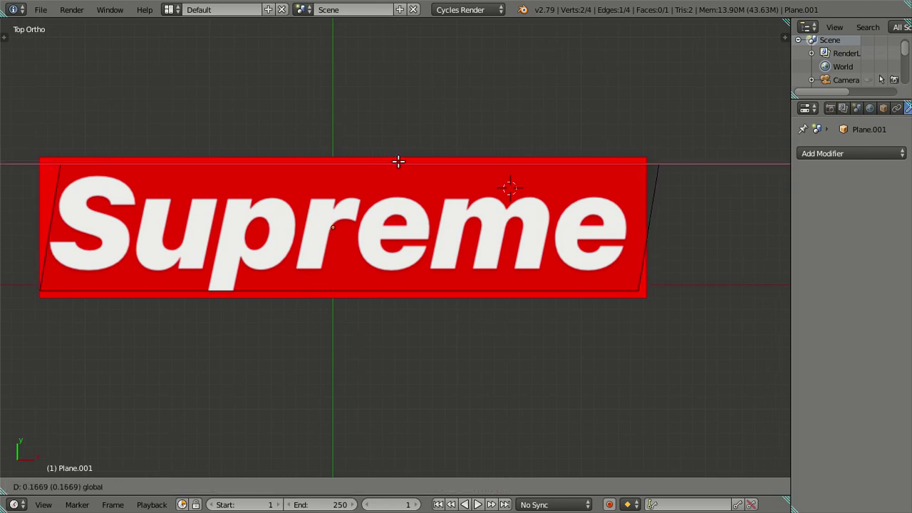
pyautogui.click(397, 160)
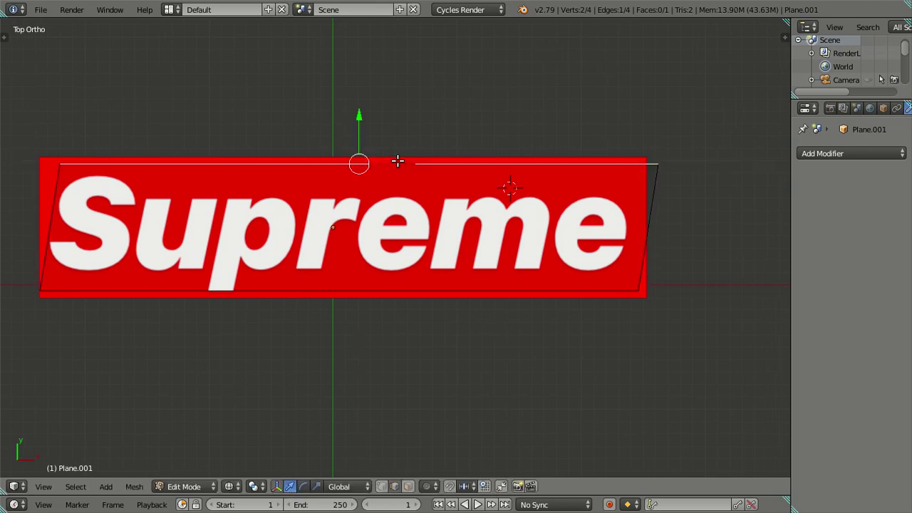
pyautogui.hotkey('ctrl', 'r')
pyautogui.click(467, 156)
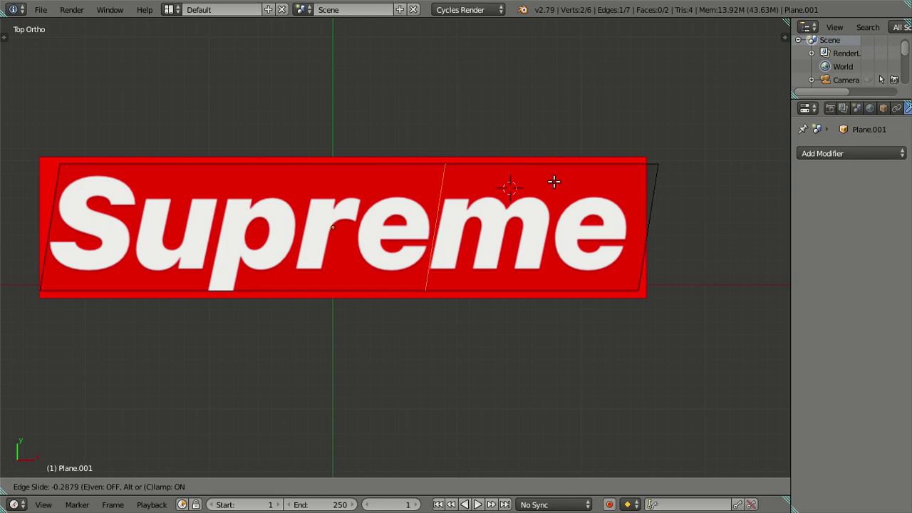
pyautogui.click(545, 177)
pyautogui.rightClick(515, 163)
pyautogui.keyDown('shift'); pyautogui.rightClick(412, 164); pyautogui.keyUp('shift')
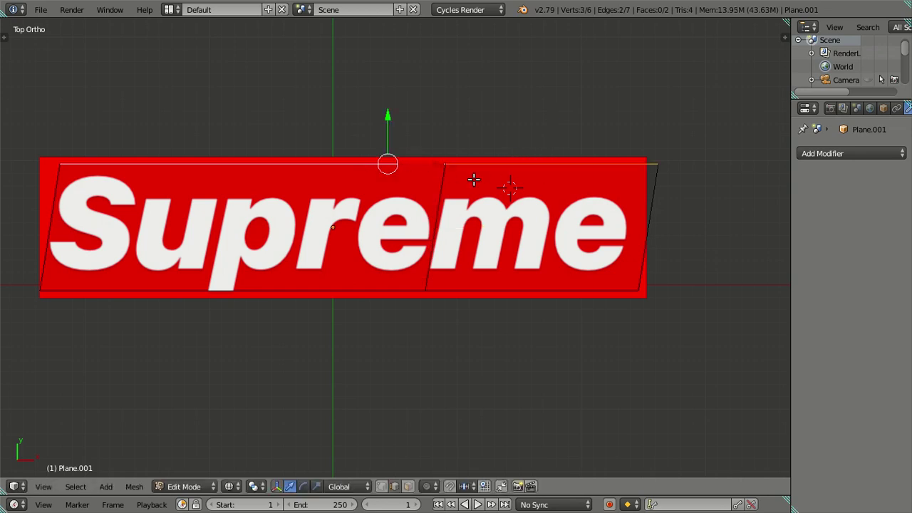
pyautogui.scroll(1, 460, 166)
pyautogui.press('g')
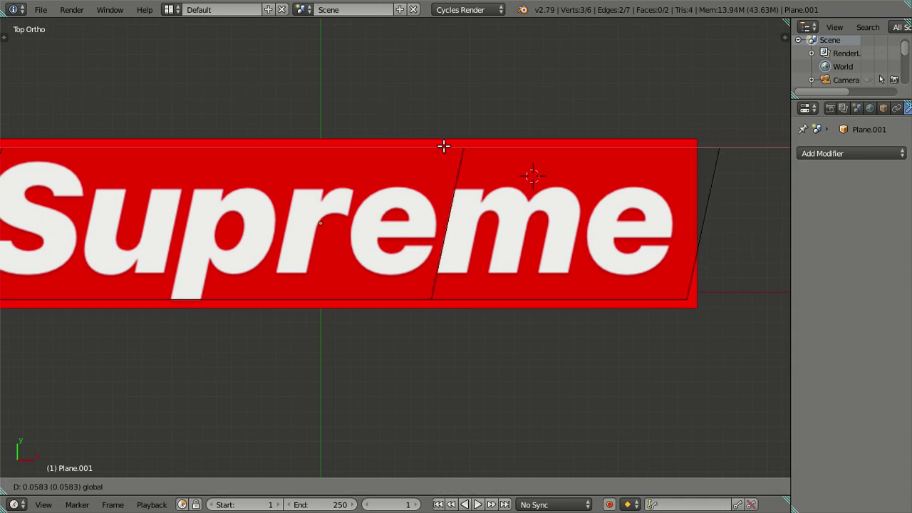
pyautogui.click(443, 146)
# Step: Dissolve the diagonal middle edge of the plane
pyautogui.rightClick(447, 221)
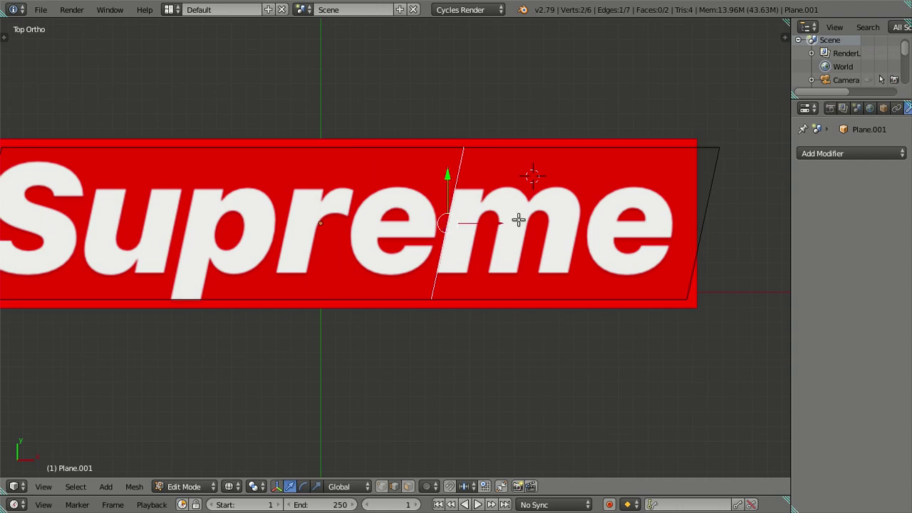
pyautogui.press('x')
pyautogui.click(451, 282)
pyautogui.scroll(-2, 421, 254)
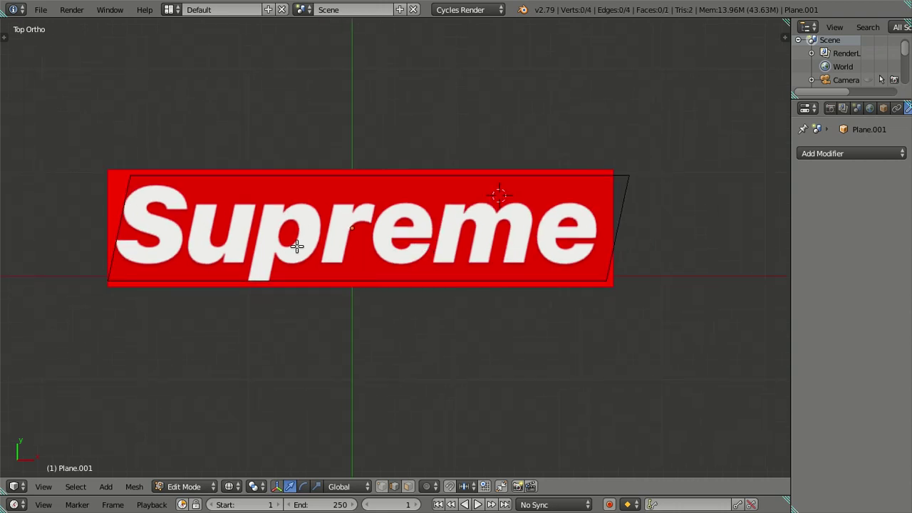
pyautogui.scroll(1, 244, 255)
pyautogui.scroll(1, 261, 255)
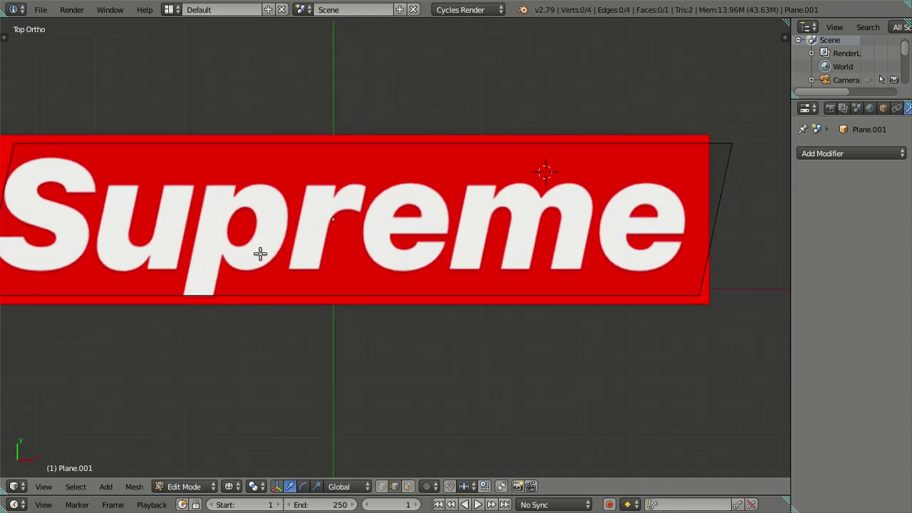
pyautogui.keyDown('ctrl'); pyautogui.scroll(-2, 294, 244); pyautogui.keyUp('ctrl')
# Step: Add slanted loop cuts near the u, beside the p, and along the u
pyautogui.hotkey('ctrl', 'r')
pyautogui.click(221, 283)
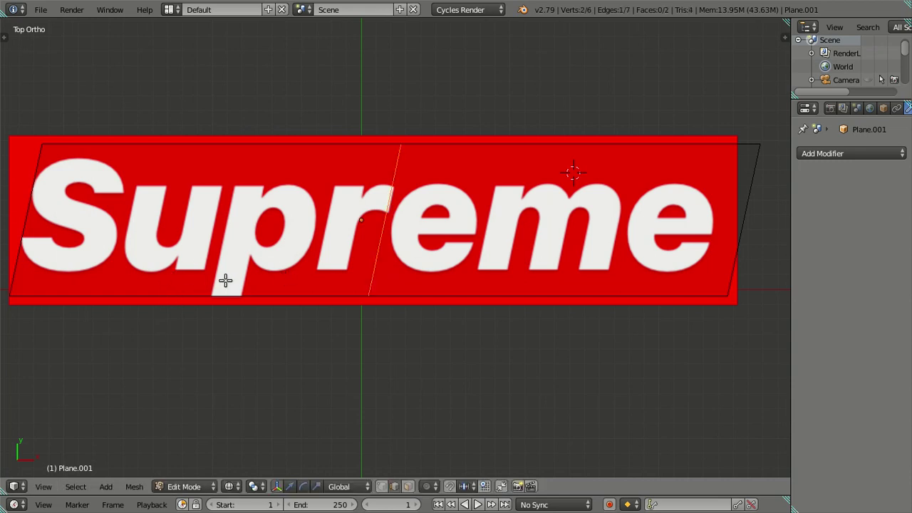
pyautogui.click(72, 263)
pyautogui.hotkey('ctrl', 'r')
pyautogui.click(316, 276)
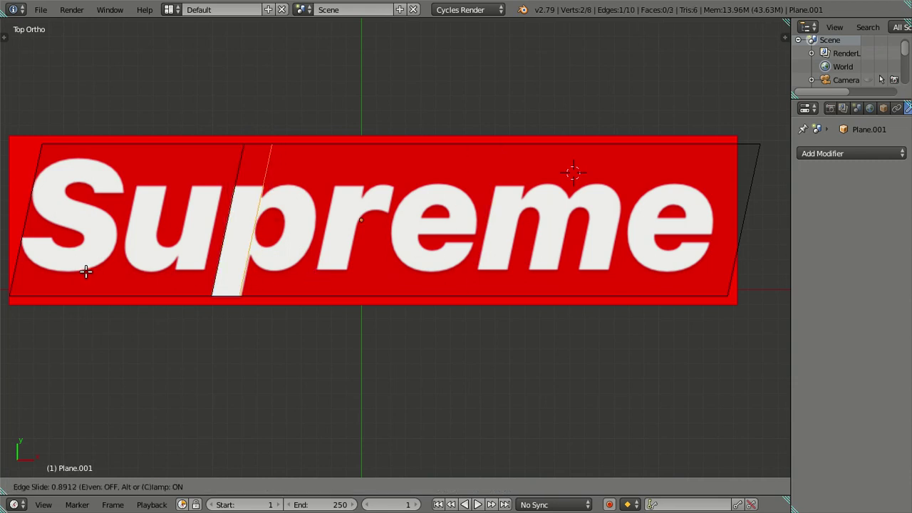
pyautogui.click(86, 272)
pyautogui.hotkey('ctrl', 'r')
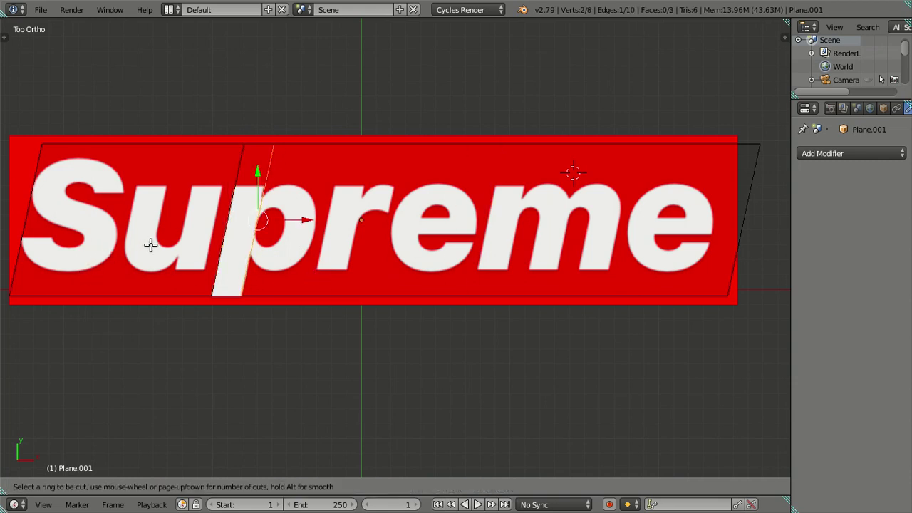
pyautogui.click(164, 265)
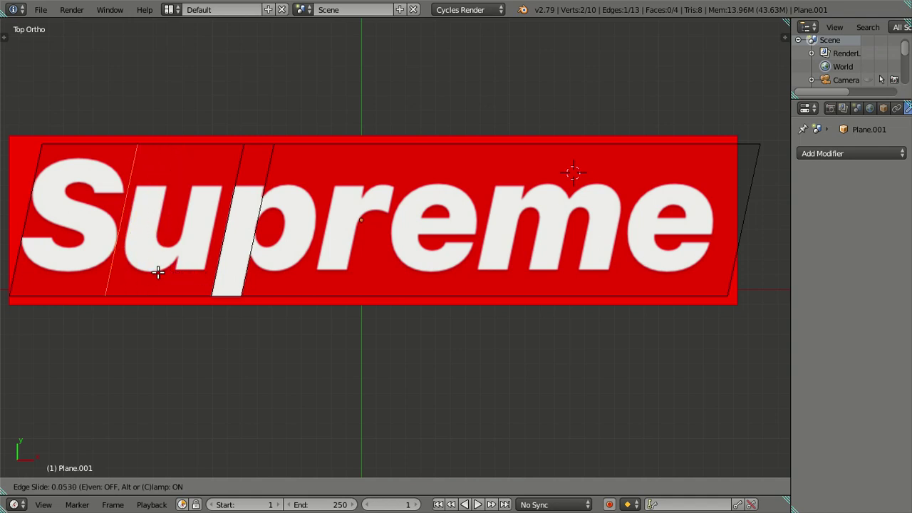
pyautogui.click(168, 273)
# Step: Add three more loop cuts sliding along the strokes of the u
pyautogui.hotkey('ctrl', 'r')
pyautogui.click(172, 279)
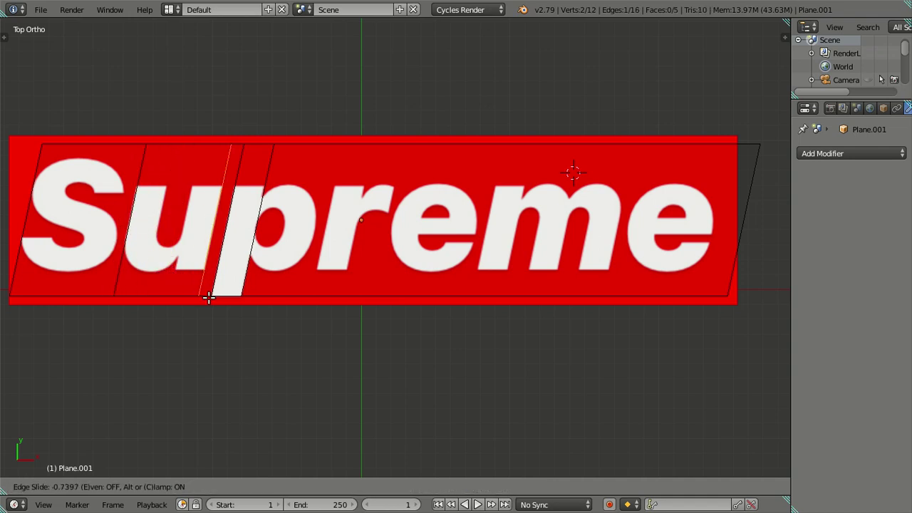
pyautogui.click(208, 297)
pyautogui.hotkey('ctrl', 'r')
pyautogui.click(162, 285)
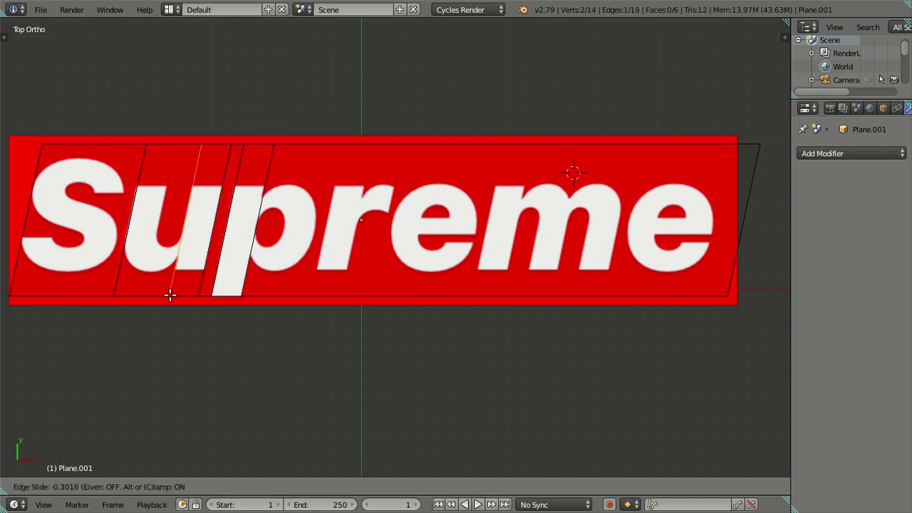
pyautogui.click(171, 295)
pyautogui.hotkey('ctrl', 'r')
pyautogui.click(153, 278)
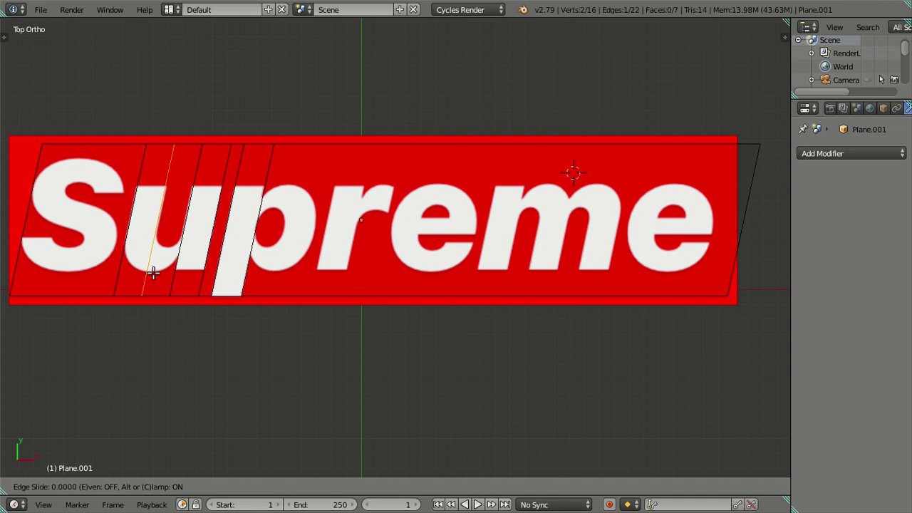
pyautogui.click(150, 277)
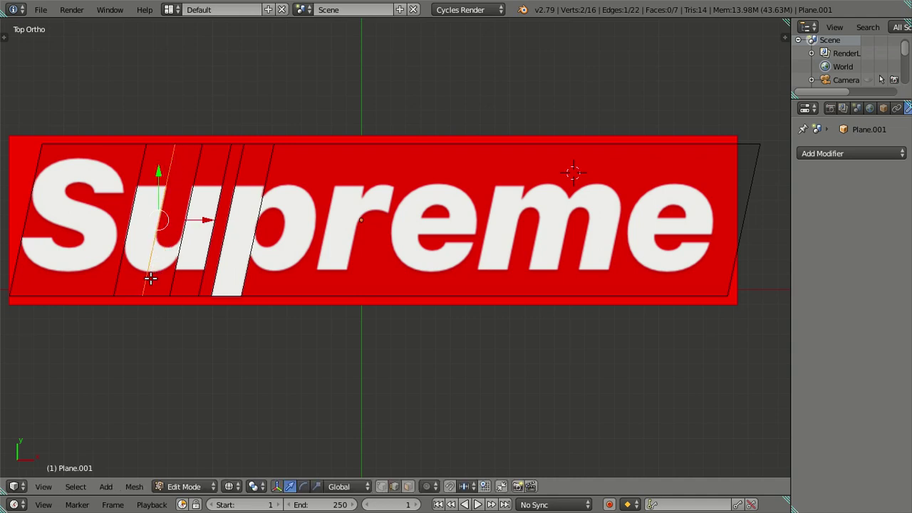
# Step: Add loop cuts near the m and between p and r, undoing a stray r/e cut
pyautogui.hotkey('ctrl', 'r')
pyautogui.click(305, 268)
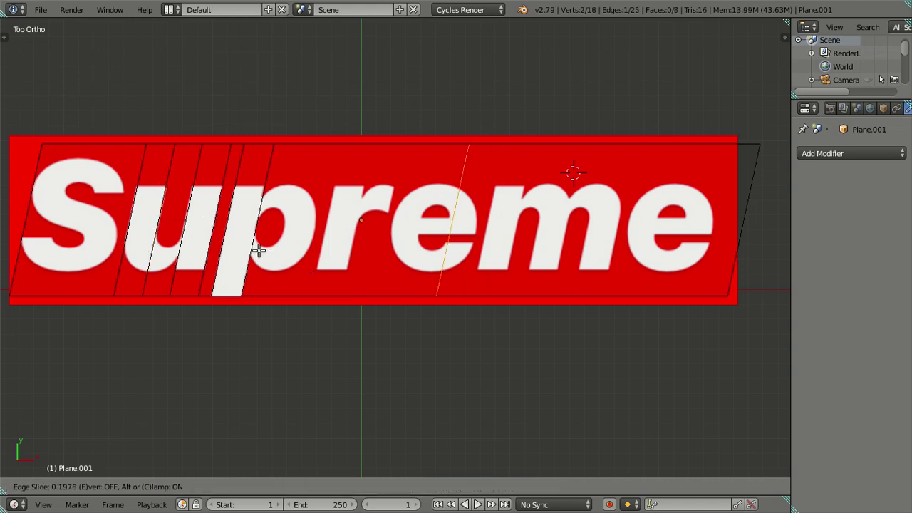
pyautogui.click(296, 260)
pyautogui.hotkey('ctrl', 'r')
pyautogui.click(409, 252)
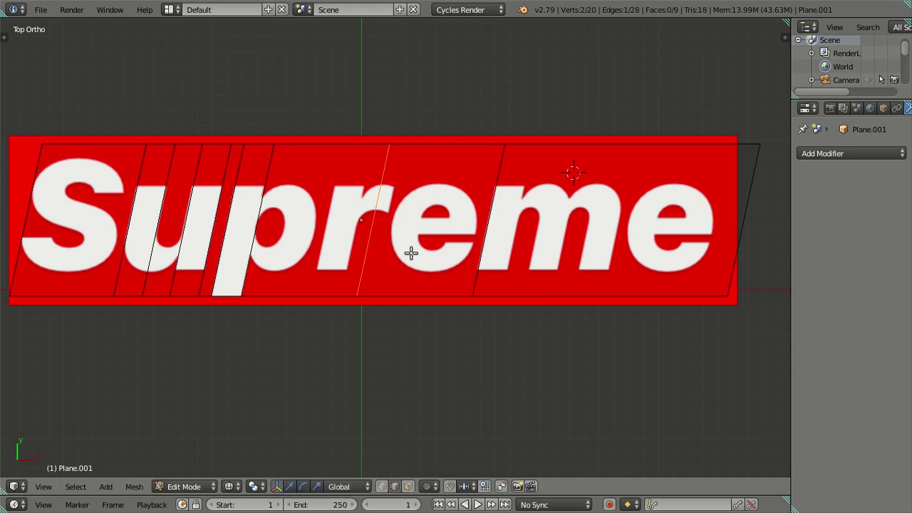
pyautogui.hotkey('ctrl', 'z')
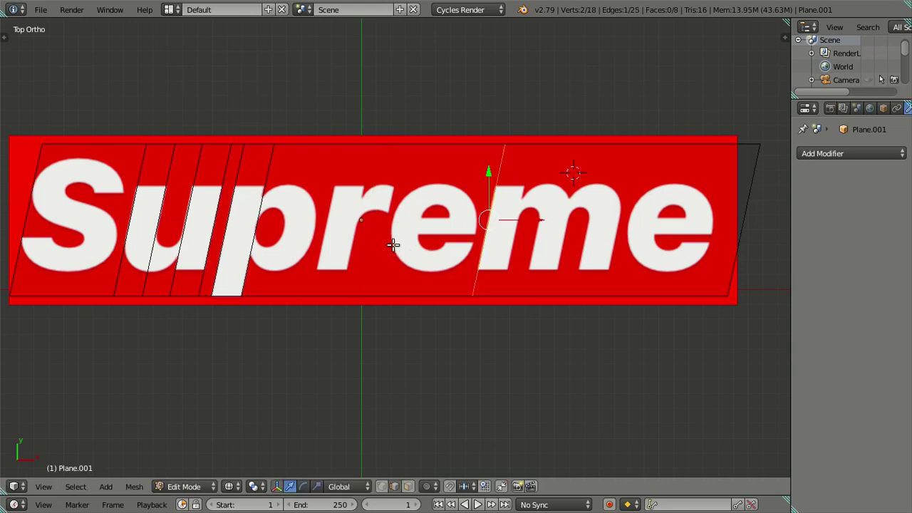
pyautogui.hotkey('ctrl', 'r')
pyautogui.click(334, 229)
pyautogui.click(349, 318)
pyautogui.hotkey('ctrl', 'r')
pyautogui.click(364, 295)
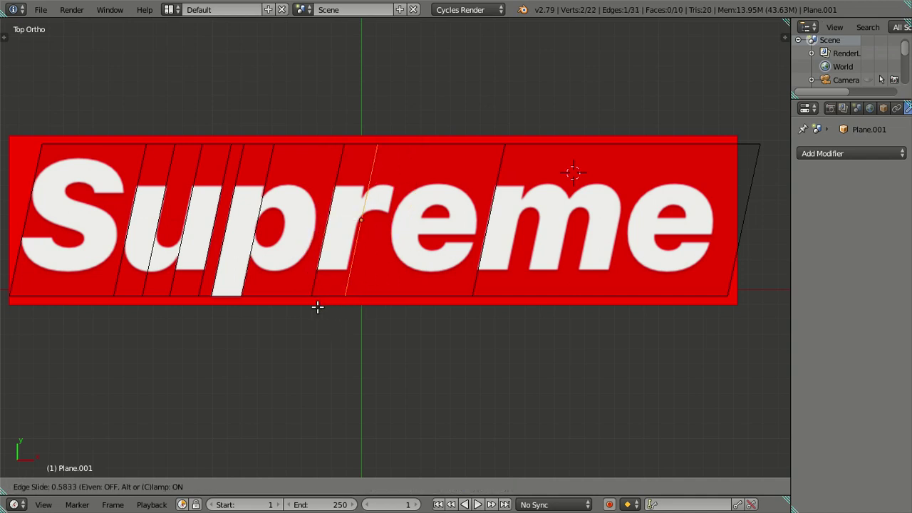
pyautogui.click(314, 306)
# Step: Cut a loop through the m and move it sideways along X
pyautogui.hotkey('ctrl', 'r')
pyautogui.click(521, 270)
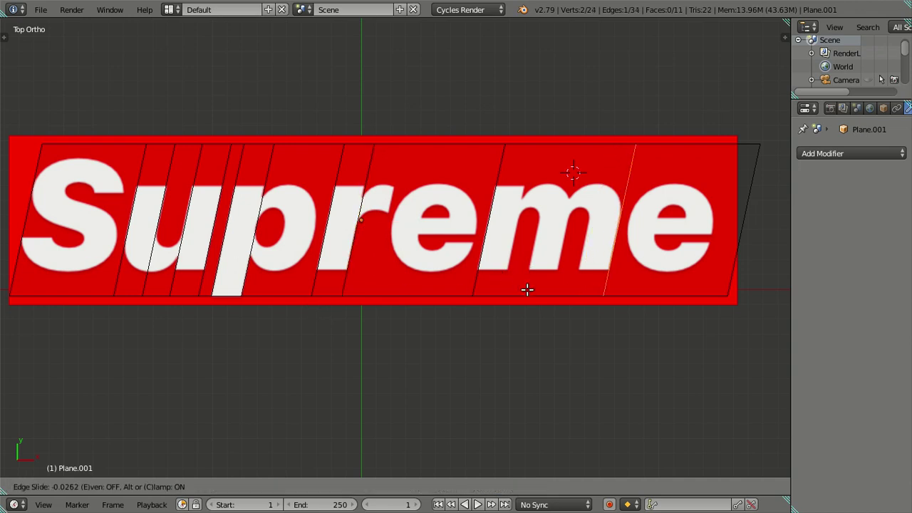
pyautogui.click(527, 290)
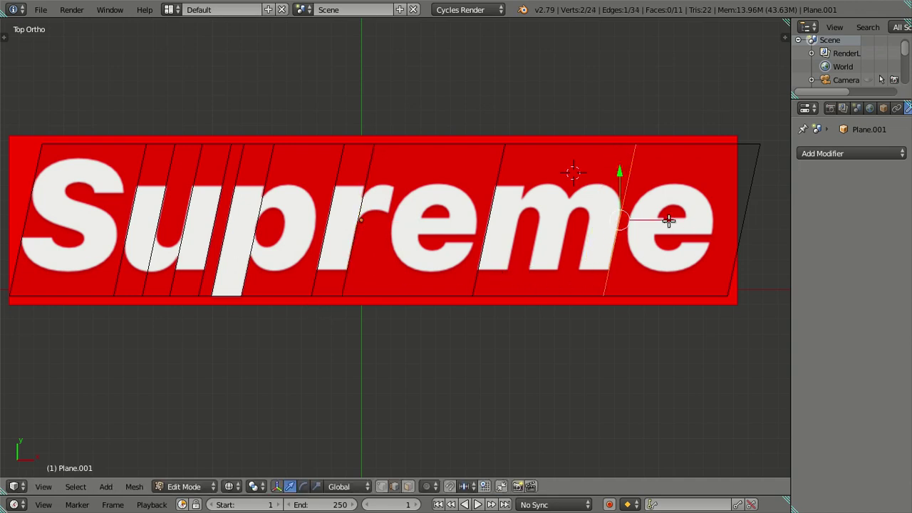
pyautogui.press('g')
pyautogui.press('x')
pyautogui.click(666, 220)
# Step: Add three more loop cuts lined up with the m's strokes
pyautogui.hotkey('ctrl', 'r')
pyautogui.click(572, 279)
pyautogui.rightClick(572, 278)
pyautogui.press('g')
pyautogui.press('g')
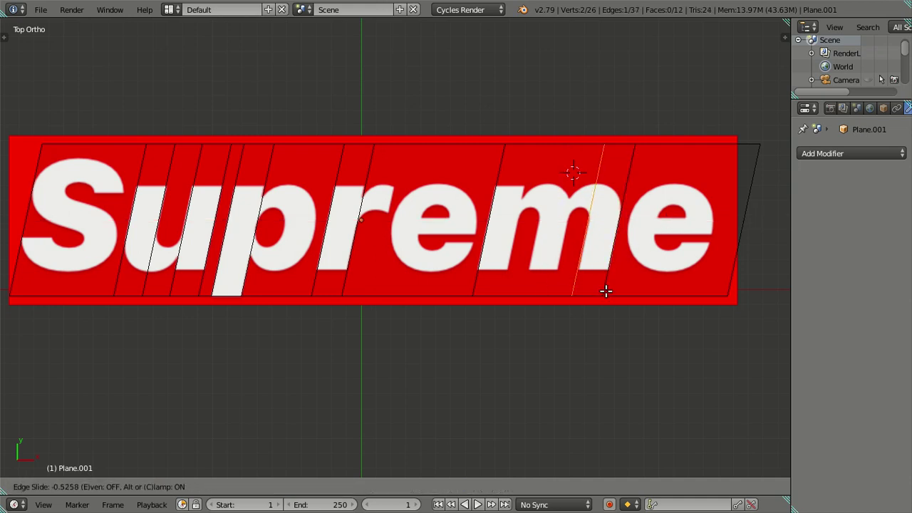
pyautogui.click(606, 291)
pyautogui.hotkey('ctrl', 'r')
pyautogui.click(537, 280)
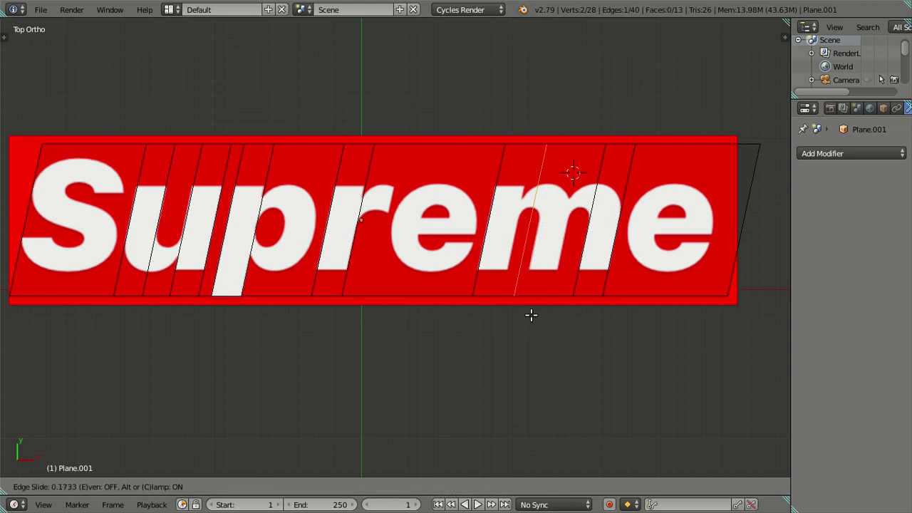
pyautogui.click(543, 318)
pyautogui.hotkey('ctrl', 'r')
pyautogui.click(551, 285)
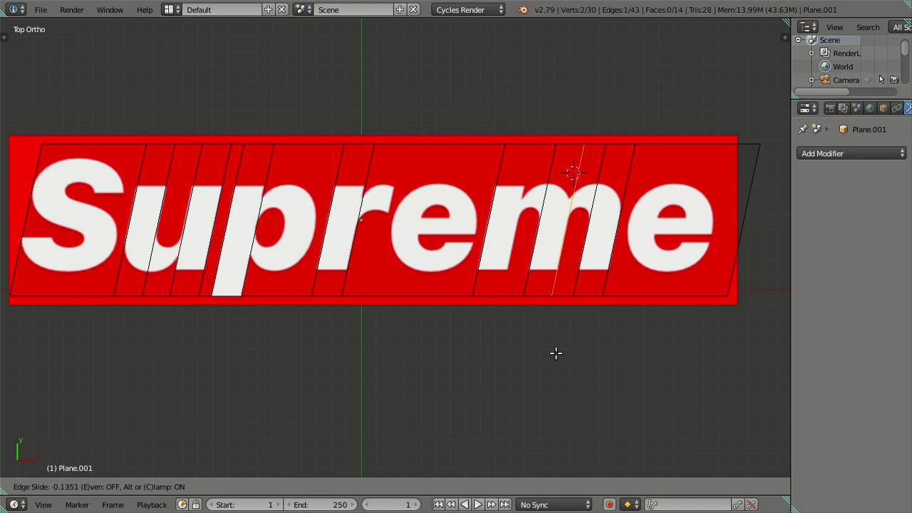
pyautogui.click(555, 354)
# Step: Add vertical cuts along the m stroke, beside the r, near the last e, and at the e's left edge
pyautogui.hotkey('ctrl', 'r')
pyautogui.click(498, 299)
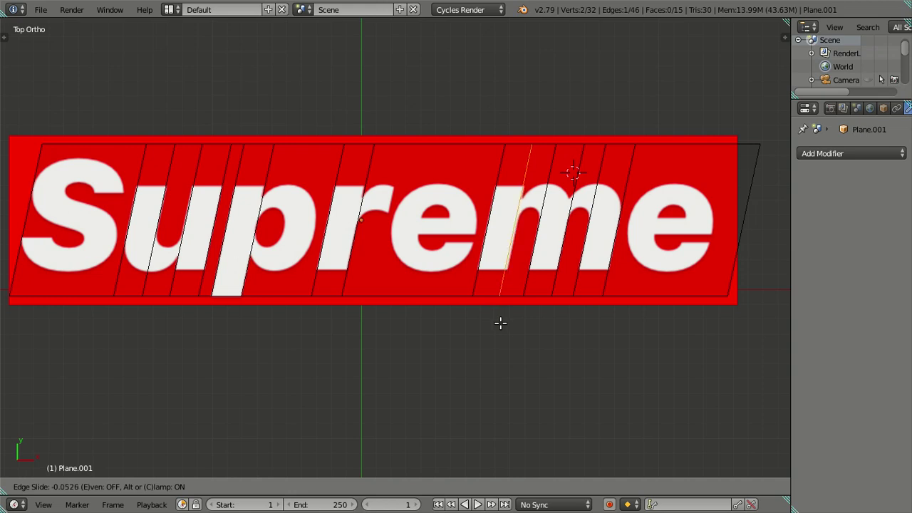
pyautogui.click(503, 331)
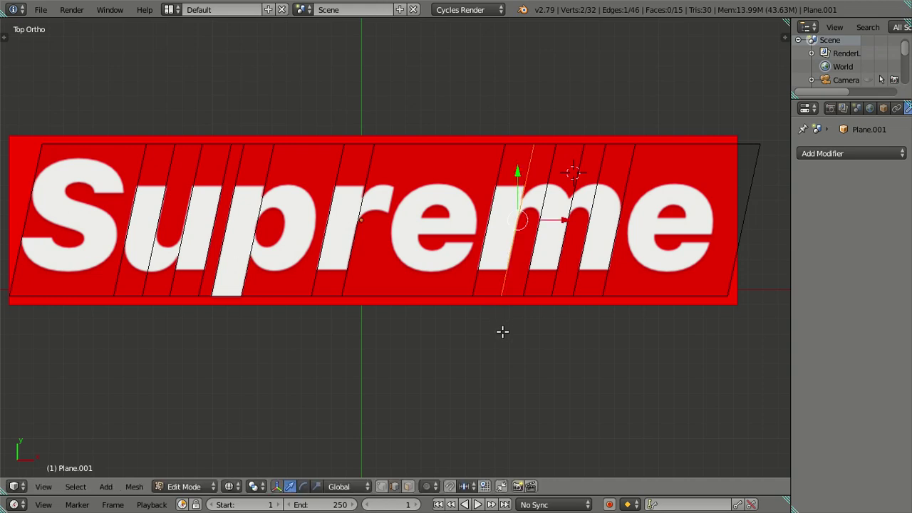
pyautogui.hotkey('ctrl', 'r')
pyautogui.click(392, 266)
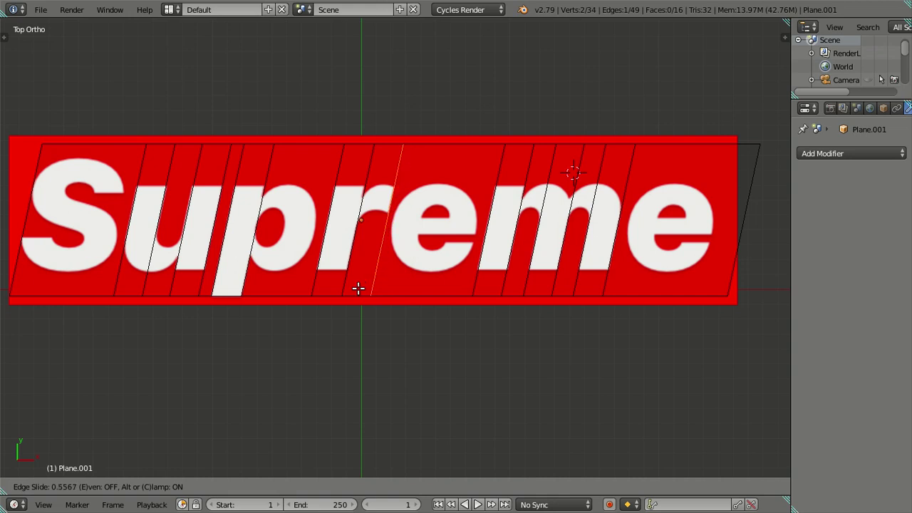
pyautogui.click(359, 287)
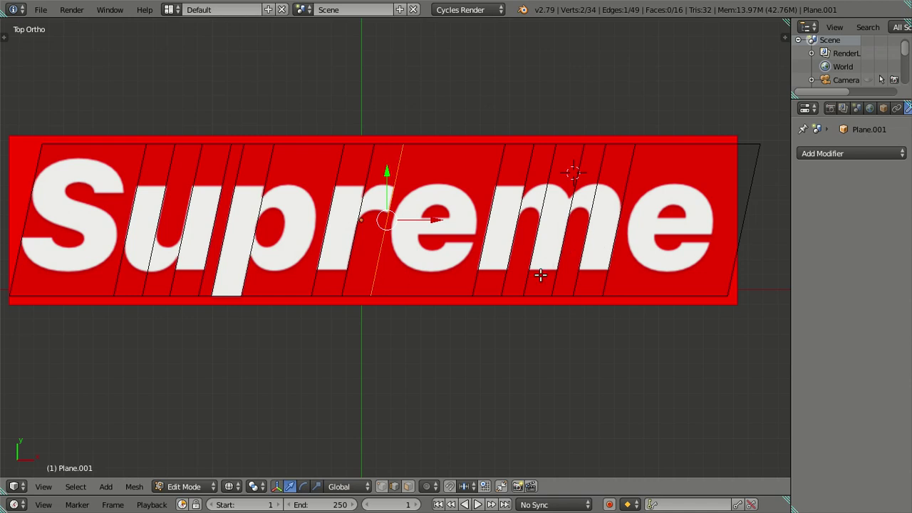
pyautogui.hotkey('ctrl', 'r')
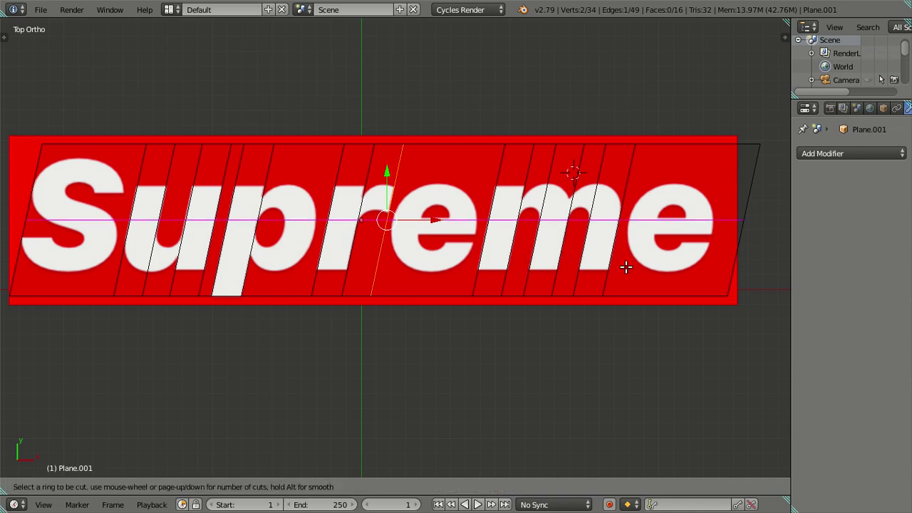
pyautogui.click(688, 280)
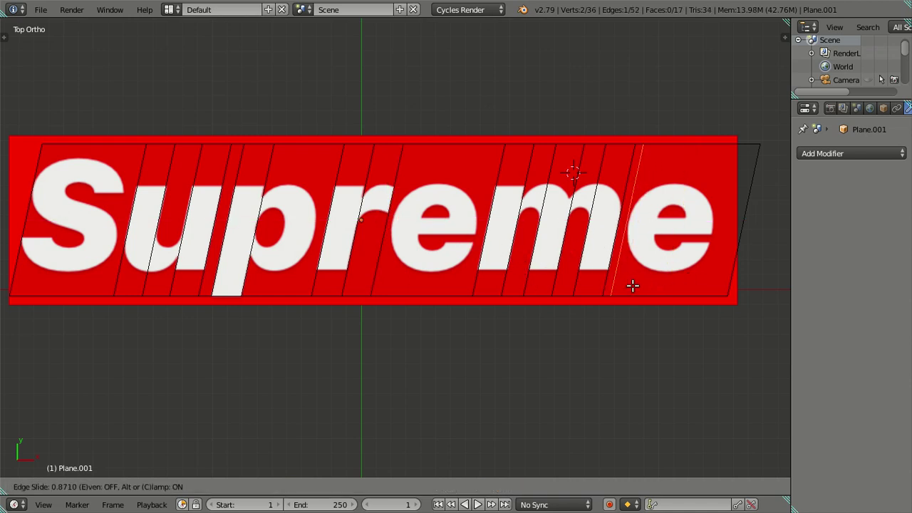
pyautogui.click(635, 290)
pyautogui.hotkey('ctrl', 'r')
pyautogui.click(417, 269)
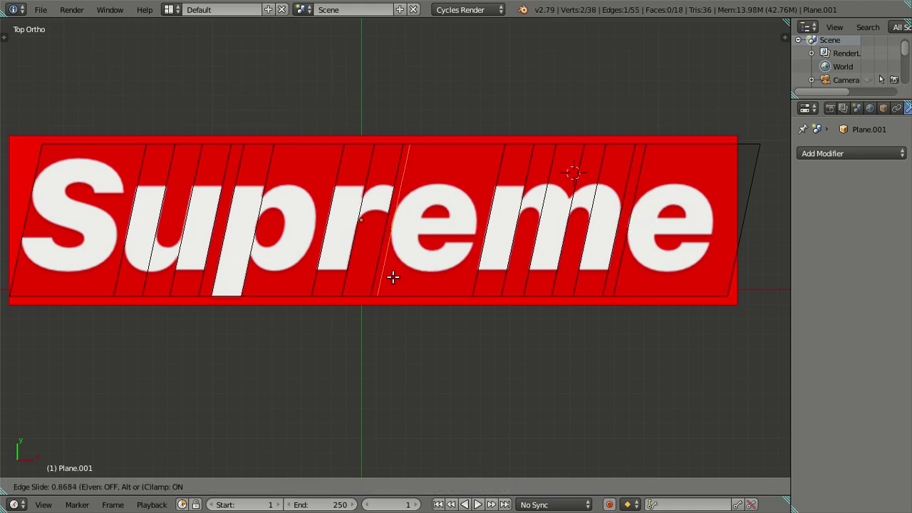
pyautogui.click(393, 277)
# Step: Undo a stray horizontal cut, then add cuts beside the e and the last e's right edge
pyautogui.hotkey('ctrl', 'r')
pyautogui.click(451, 258)
pyautogui.rightClick(455, 278)
pyautogui.hotkey('ctrl', 'z')
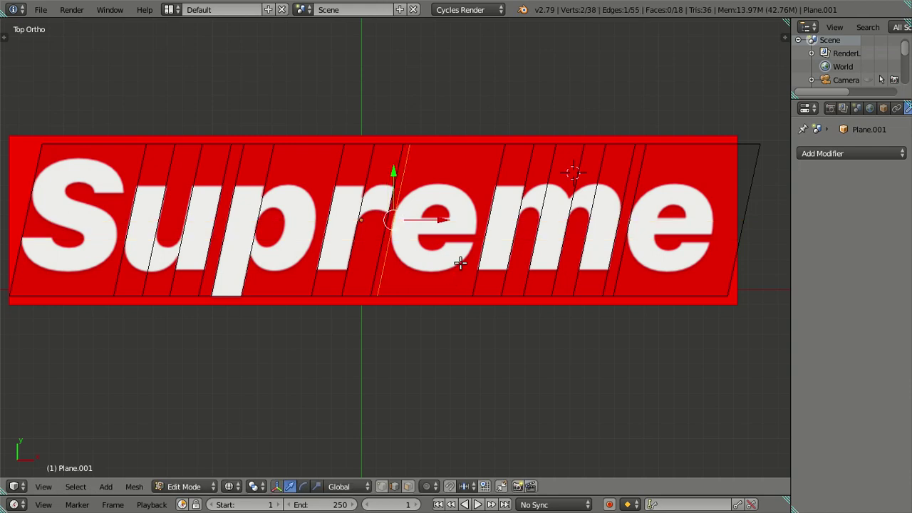
pyautogui.hotkey('ctrl', 'r')
pyautogui.click(442, 261)
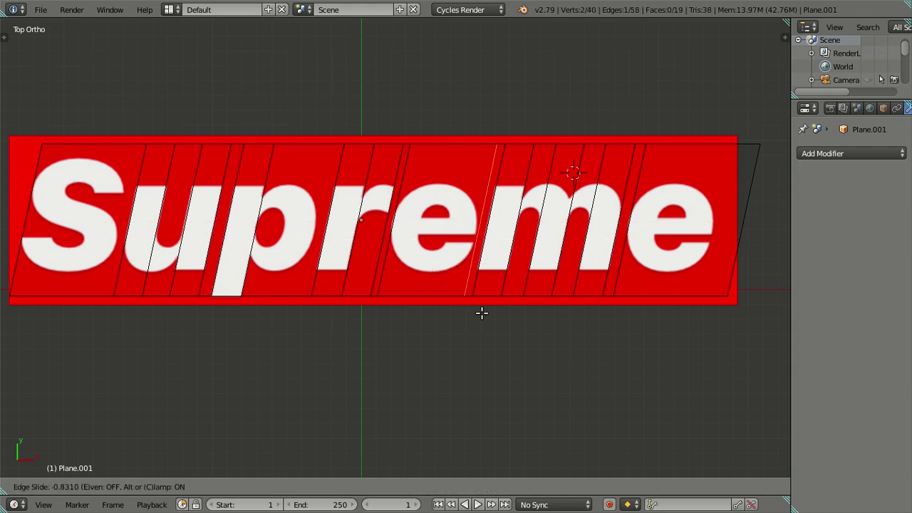
pyautogui.click(479, 315)
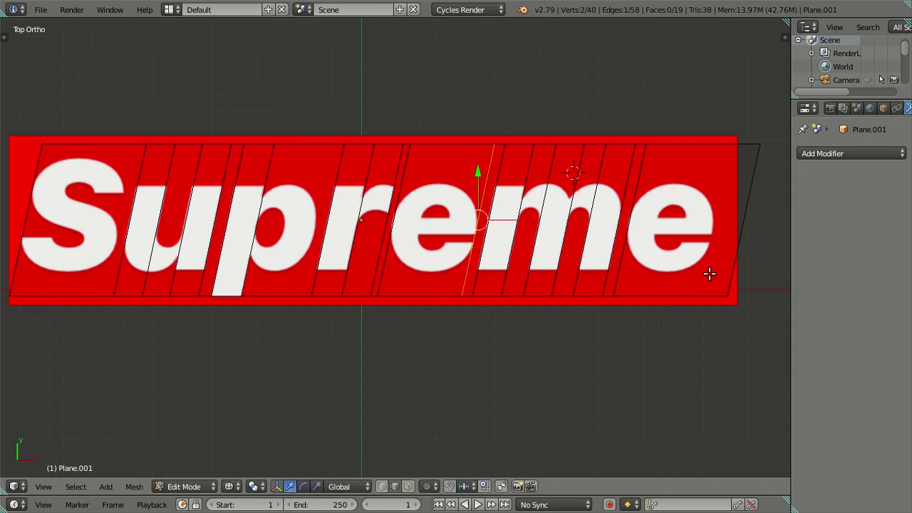
pyautogui.hotkey('ctrl', 'r')
pyautogui.click(708, 276)
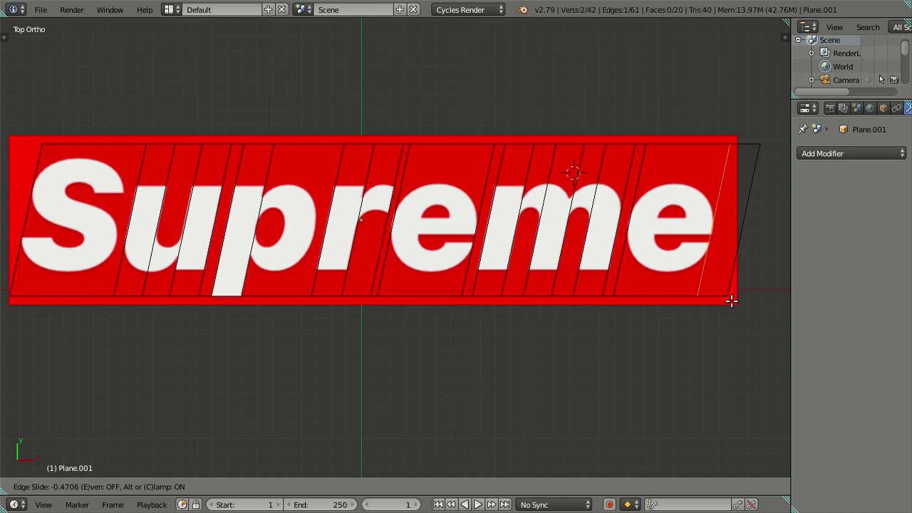
pyautogui.click(731, 299)
# Step: Add two more vertical cuts, one beside the S, then start a horizontal loop cut
pyautogui.hotkey('ctrl', 'r')
pyautogui.click(279, 265)
pyautogui.click(299, 292)
pyautogui.hotkey('ctrl', 'r')
pyautogui.click(96, 173)
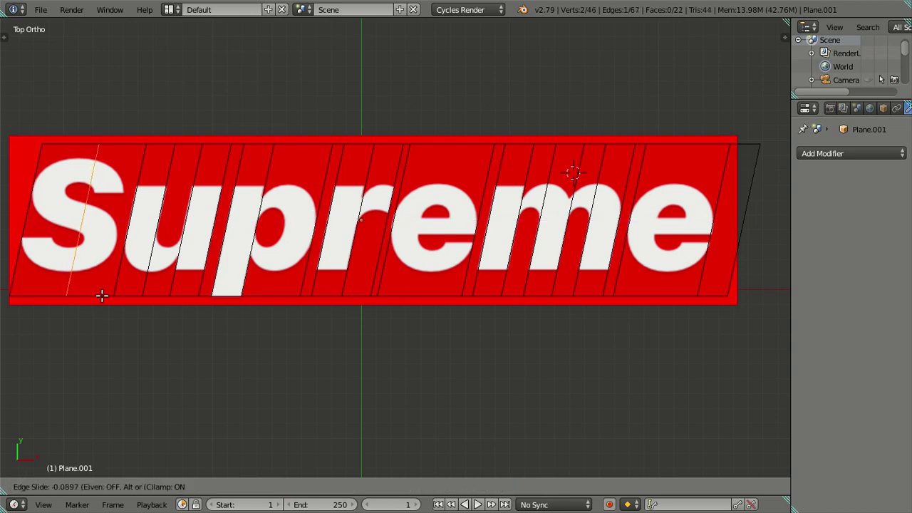
pyautogui.click(139, 312)
pyautogui.hotkey('ctrl', 'r')
# Step: Add horizontal loop cuts along the letter tops and the letter baseline
pyautogui.click(471, 271)
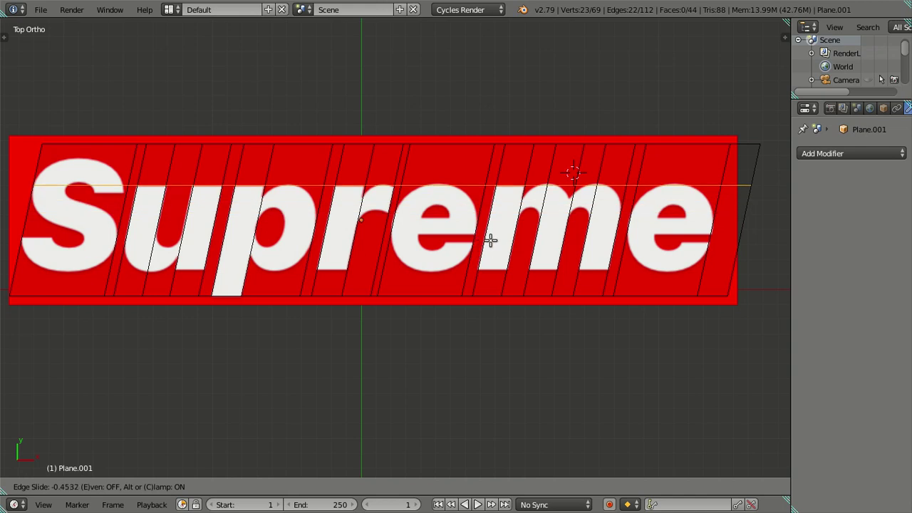
pyautogui.click(492, 242)
pyautogui.hotkey('ctrl', 'r')
pyautogui.click(476, 283)
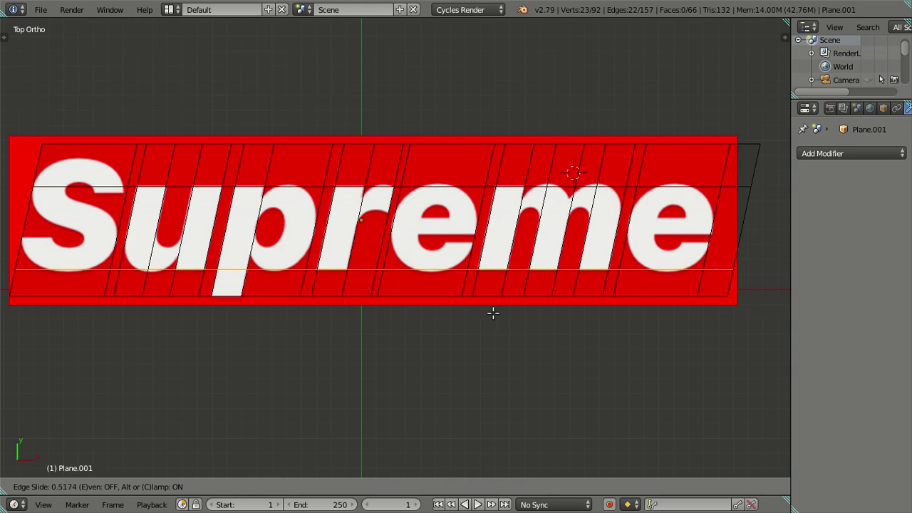
pyautogui.click(493, 312)
pyautogui.scroll(2, 395, 248)
pyautogui.hotkey('ctrl', 'z')
pyautogui.hotkey('ctrl', 'r')
pyautogui.click(560, 297)
pyautogui.rightClick(562, 300)
pyautogui.press('g')
pyautogui.press('g')
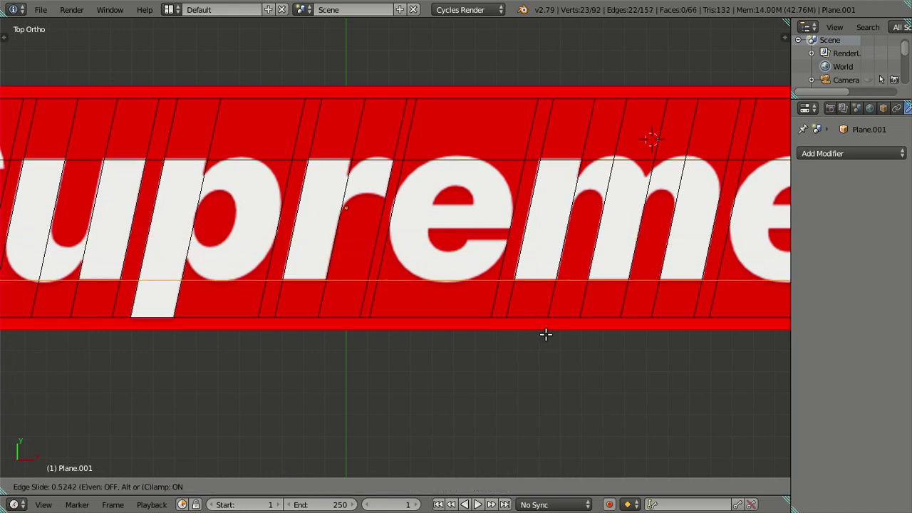
pyautogui.click(546, 333)
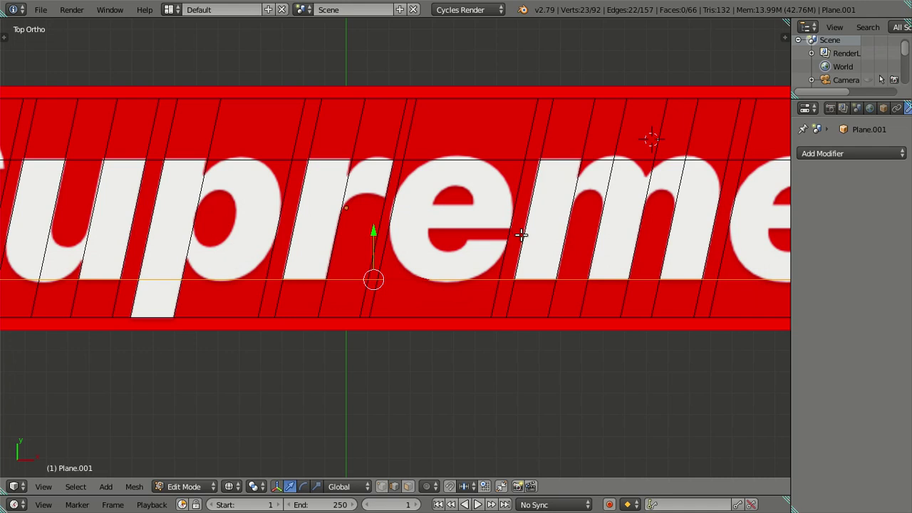
# Step: Add further horizontal loop cuts through the letter middles and near the plane's top
pyautogui.hotkey('ctrl', 'r')
pyautogui.click(524, 236)
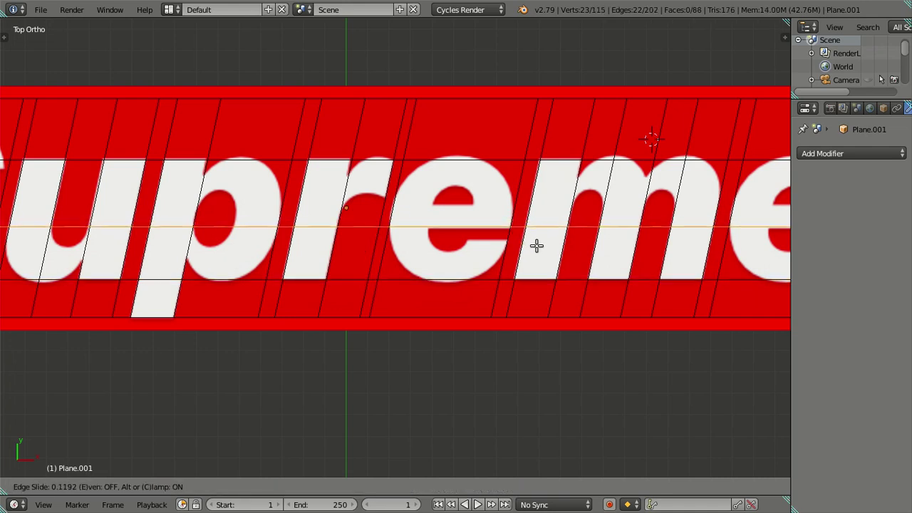
pyautogui.click(537, 246)
pyautogui.hotkey('ctrl', 'r')
pyautogui.click(524, 244)
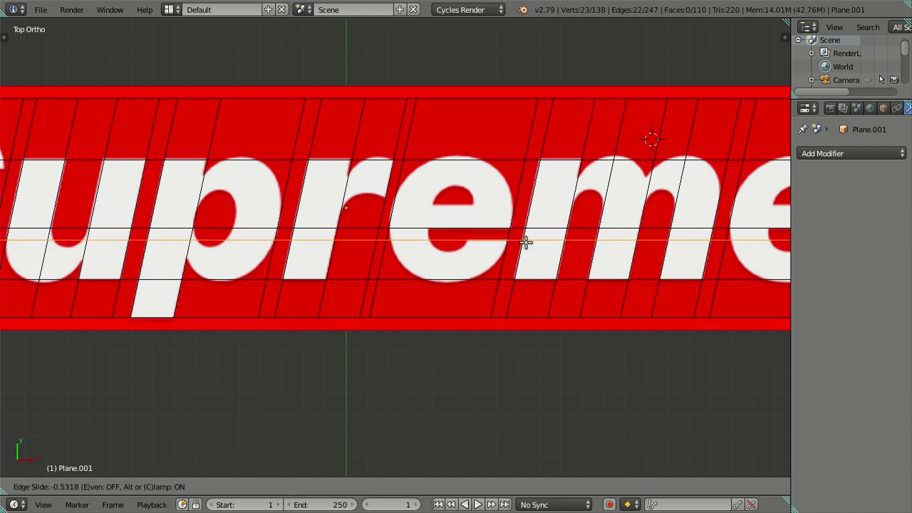
pyautogui.click(525, 242)
pyautogui.scroll(-2, 424, 241)
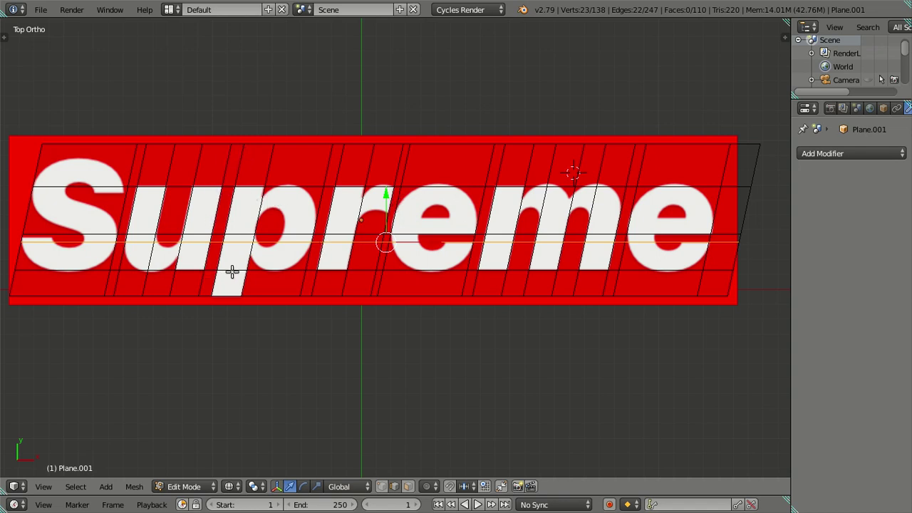
pyautogui.hotkey('ctrl', 'r')
pyautogui.click(268, 178)
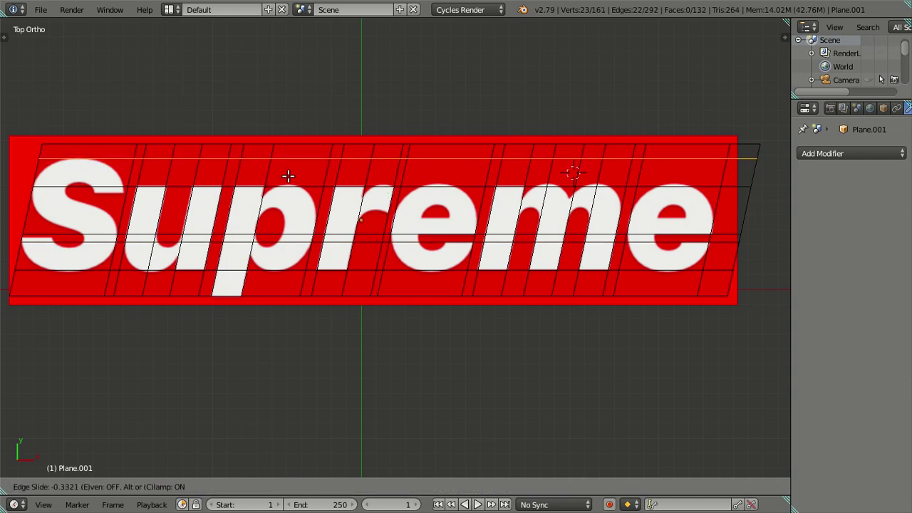
pyautogui.click(288, 176)
# Step: In face select, select the red bottom row, right-end column and top row faces
pyautogui.press('a')
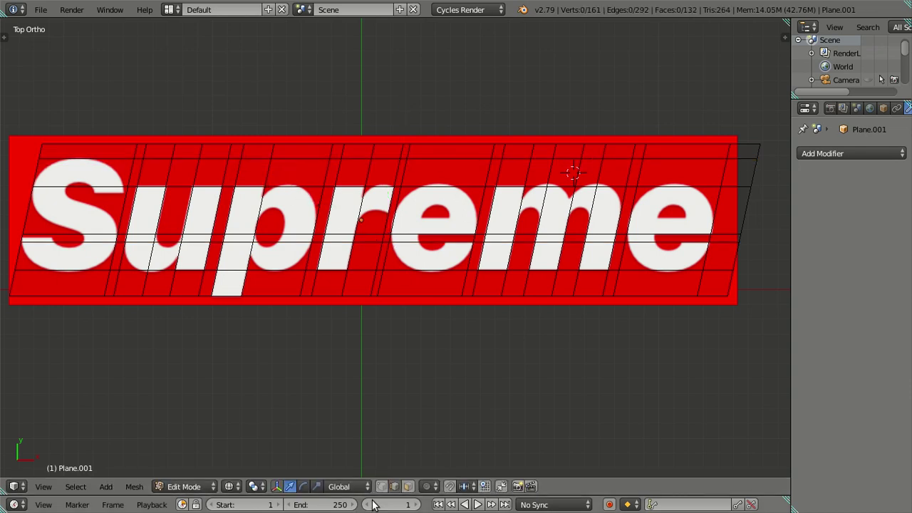
pyautogui.click(407, 486)
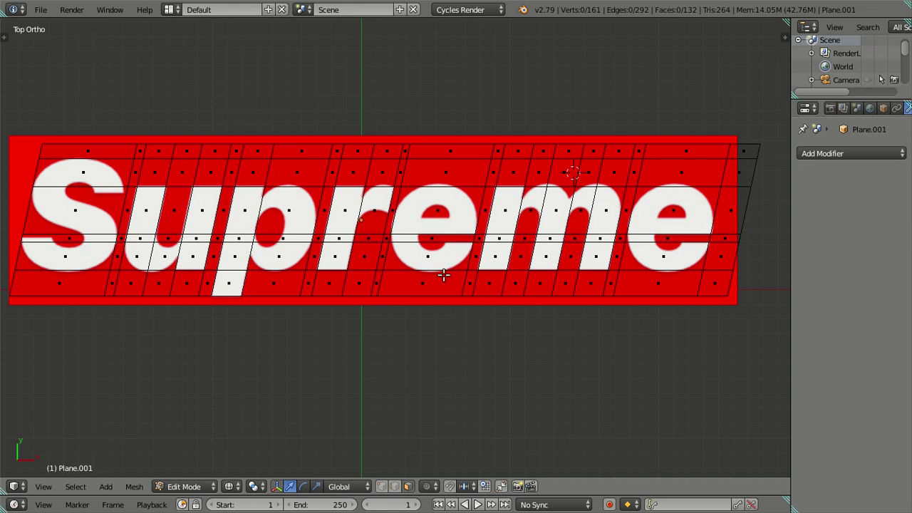
pyautogui.rightClick(283, 288)
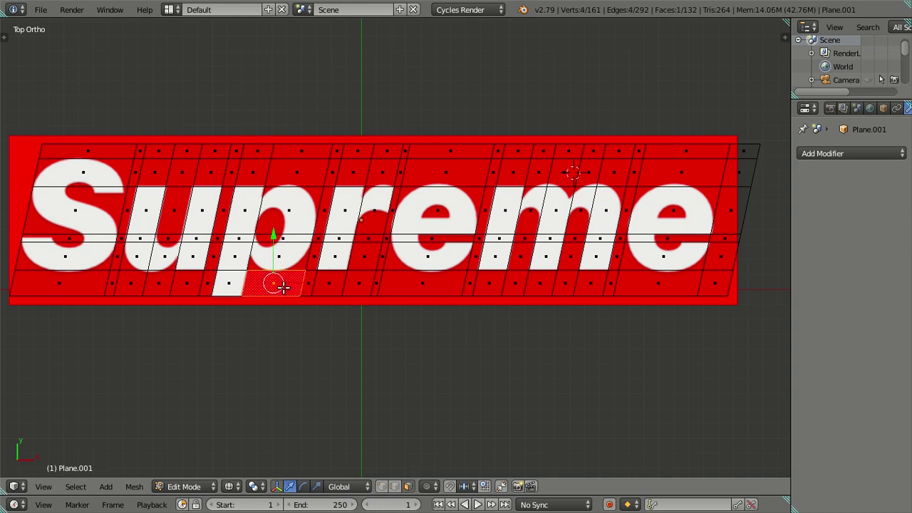
pyautogui.keyDown('ctrl'); pyautogui.rightClick(713, 284); pyautogui.keyUp('ctrl')
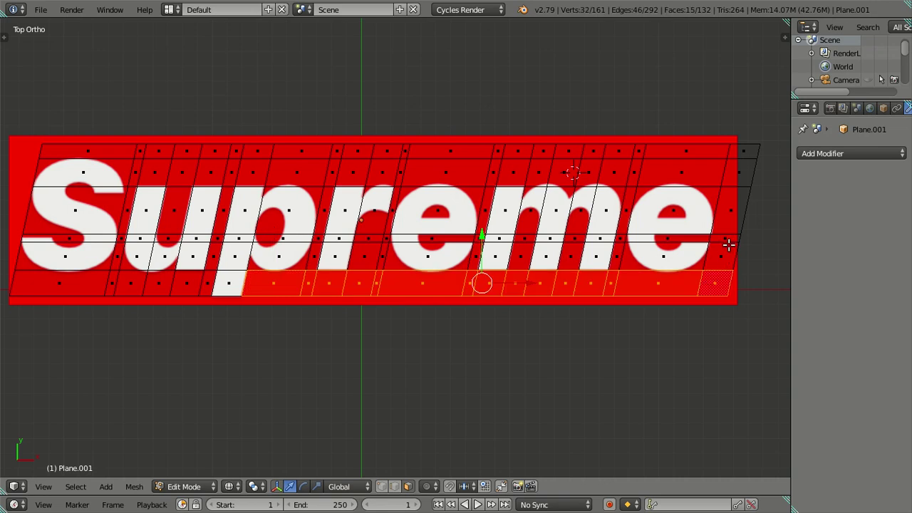
pyautogui.keyDown('ctrl'); pyautogui.rightClick(741, 146); pyautogui.keyUp('ctrl')
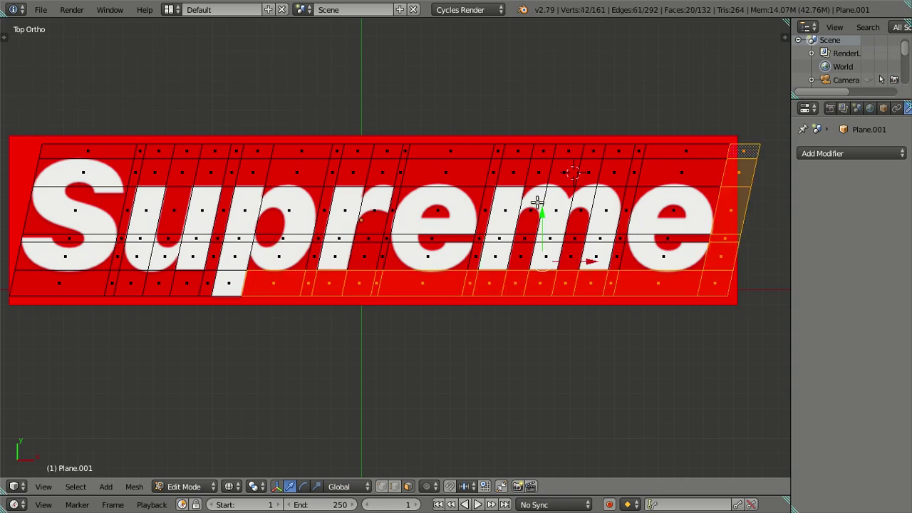
pyautogui.keyDown('ctrl'); pyautogui.rightClick(659, 171); pyautogui.keyUp('ctrl')
pyautogui.keyDown('ctrl'); pyautogui.rightClick(135, 174); pyautogui.keyUp('ctrl')
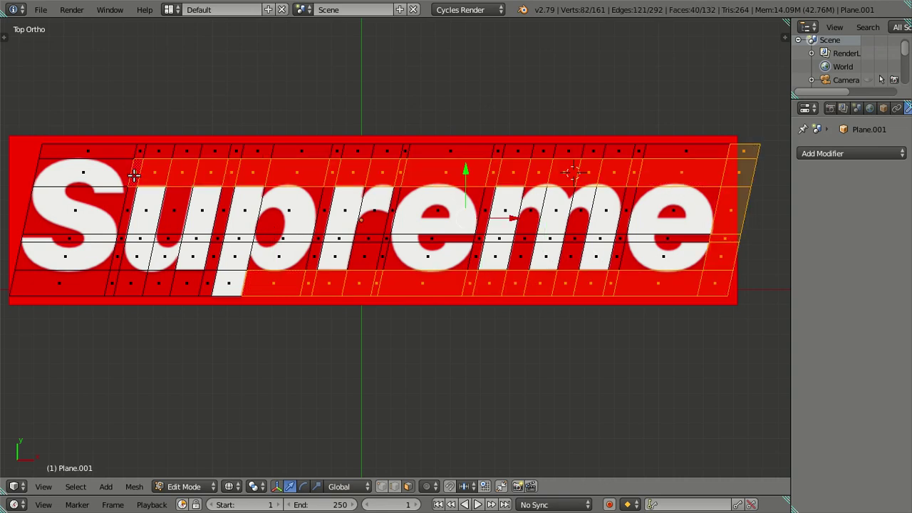
pyautogui.keyDown('ctrl'); pyautogui.rightClick(685, 149); pyautogui.keyUp('ctrl')
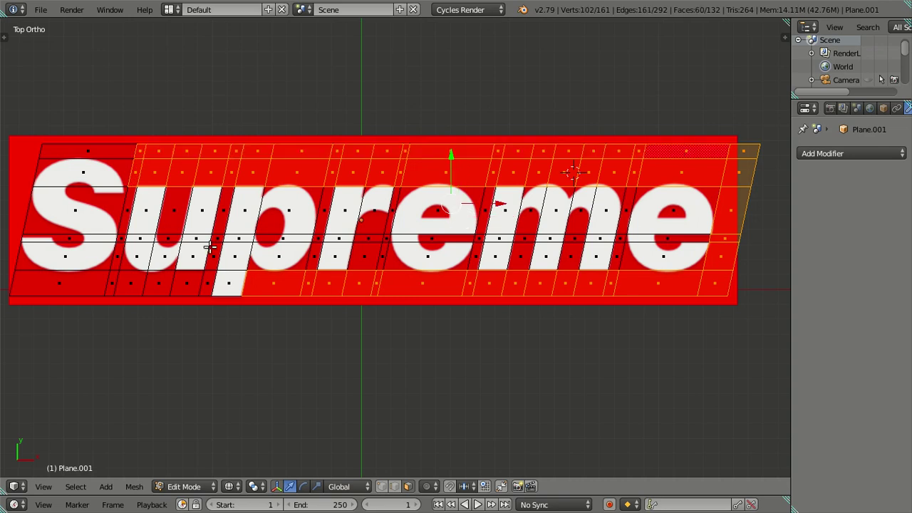
pyautogui.keyDown('ctrl'); pyautogui.rightClick(204, 285); pyautogui.keyUp('ctrl')
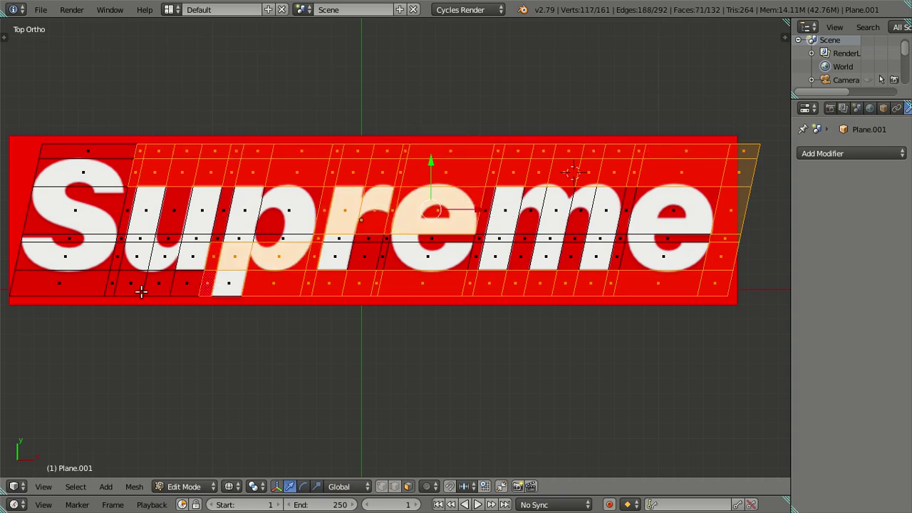
pyautogui.hotkey('ctrl', 'z')
# Step: Add the red gap columns between the letters, correcting the column between r and e
pyautogui.keyDown('ctrl'); pyautogui.rightClick(75, 289); pyautogui.keyUp('ctrl')
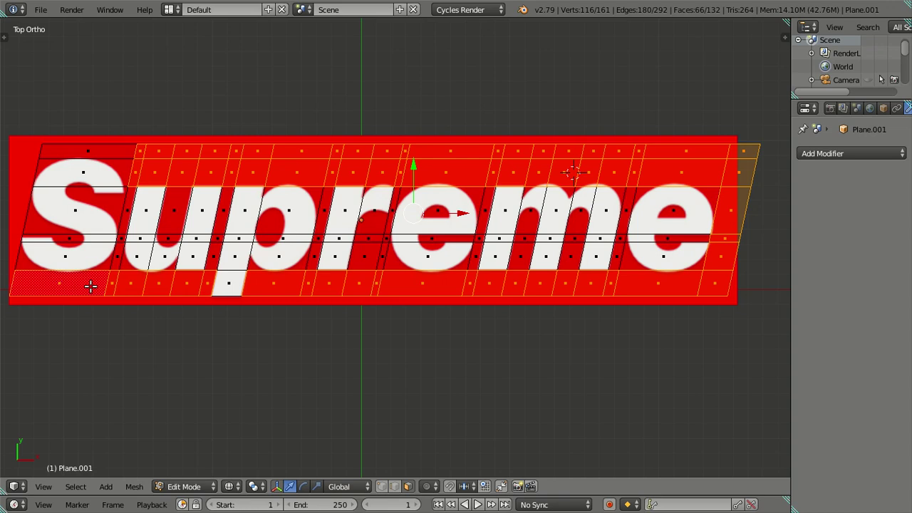
pyautogui.keyDown('ctrl'); pyautogui.rightClick(121, 233); pyautogui.keyUp('ctrl')
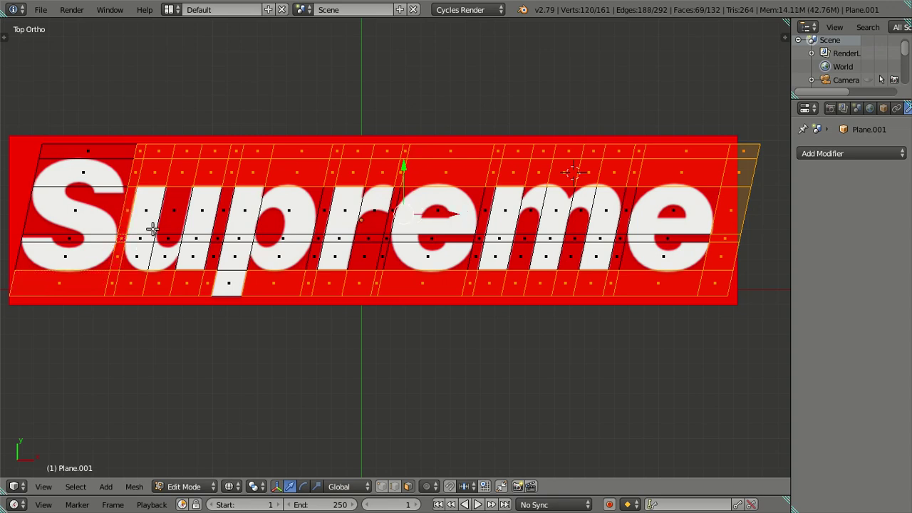
pyautogui.keyDown('ctrl'); pyautogui.rightClick(214, 237); pyautogui.keyUp('ctrl')
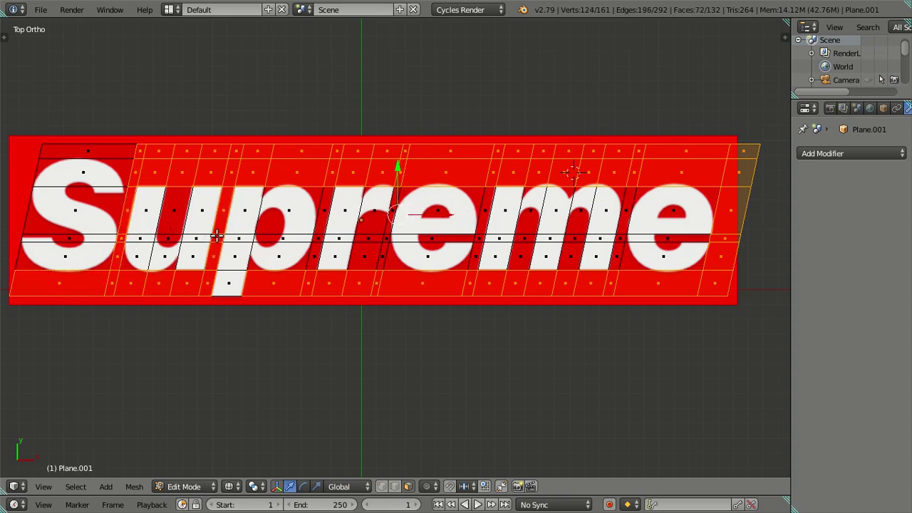
pyautogui.keyDown('ctrl'); pyautogui.rightClick(319, 231); pyautogui.keyUp('ctrl')
pyautogui.keyDown('ctrl'); pyautogui.rightClick(387, 235); pyautogui.keyUp('ctrl')
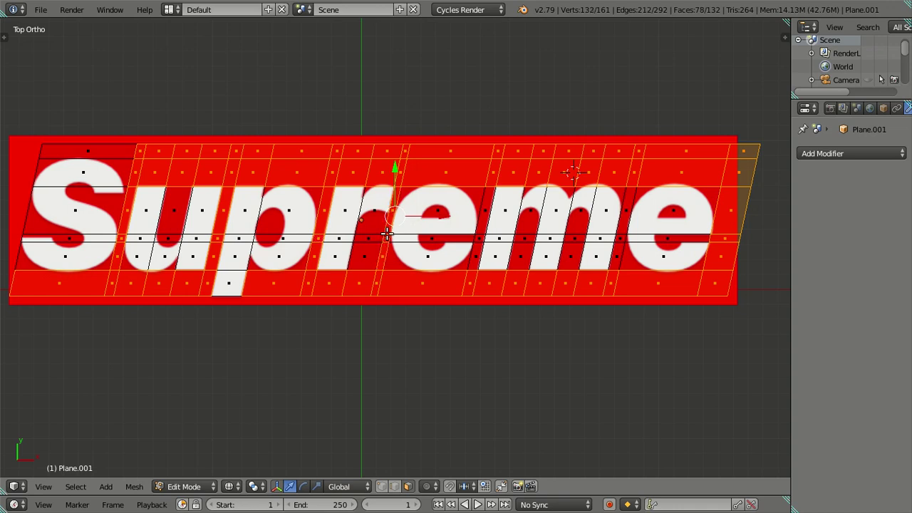
pyautogui.keyDown('ctrl'); pyautogui.rightClick(478, 232); pyautogui.keyUp('ctrl')
pyautogui.keyDown('ctrl'); pyautogui.rightClick(618, 235); pyautogui.keyUp('ctrl')
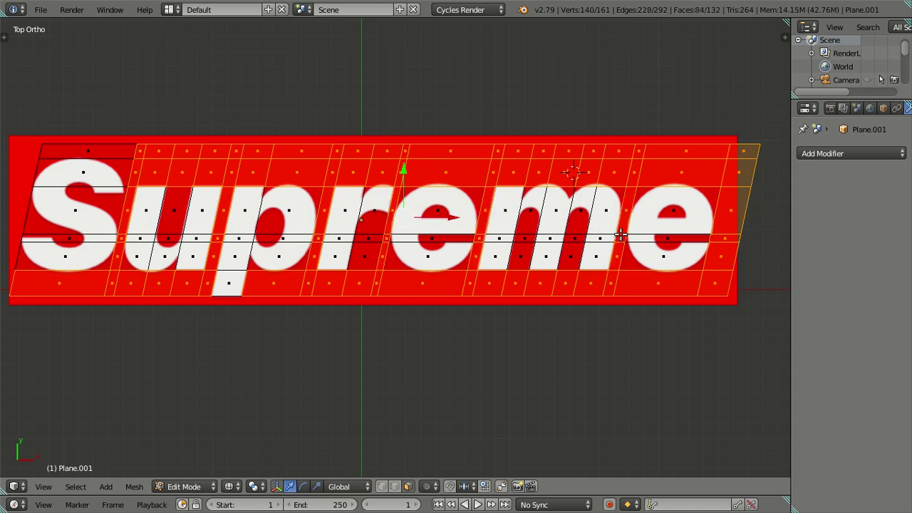
pyautogui.keyDown('shift'); pyautogui.rightClick(566, 254); pyautogui.keyUp('shift')
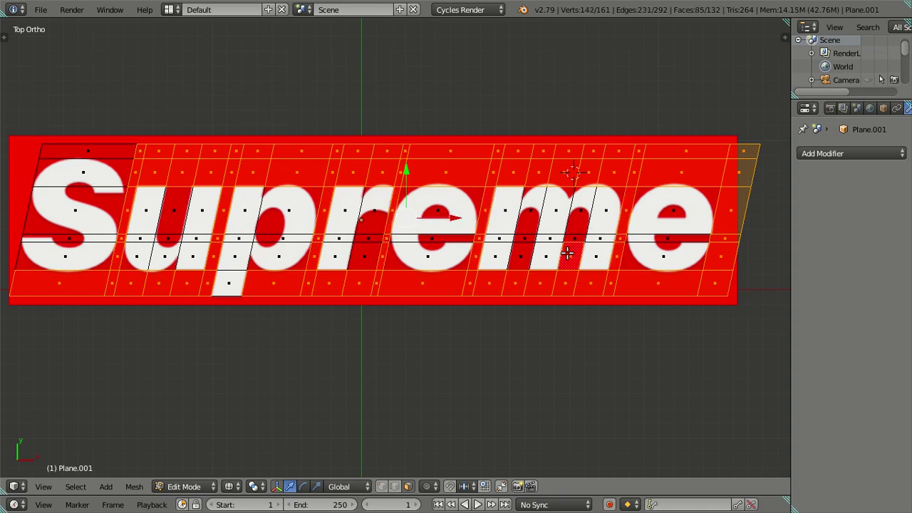
pyautogui.keyDown('shift'); pyautogui.rightClick(567, 252); pyautogui.keyUp('shift')
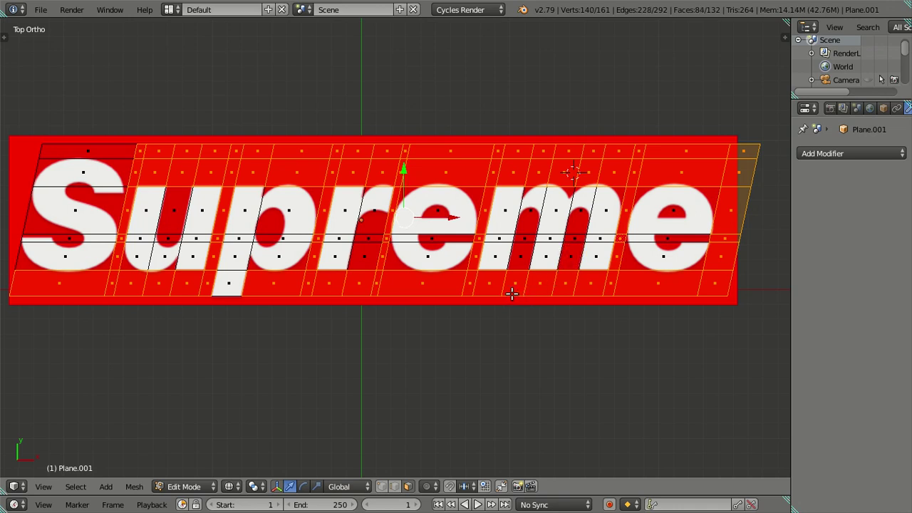
pyautogui.keyDown('alt'); pyautogui.keyDown('shift'); pyautogui.rightClick(621, 236); pyautogui.keyUp('shift'); pyautogui.keyUp('alt')
pyautogui.keyDown('alt'); pyautogui.keyDown('shift'); pyautogui.rightClick(480, 236); pyautogui.keyUp('shift'); pyautogui.keyUp('alt')
pyautogui.keyDown('alt'); pyautogui.keyDown('shift'); pyautogui.rightClick(388, 239); pyautogui.keyUp('shift'); pyautogui.keyUp('alt')
pyautogui.keyDown('alt'); pyautogui.keyDown('shift'); pyautogui.rightClick(376, 238); pyautogui.keyUp('shift'); pyautogui.keyUp('alt')
pyautogui.keyDown('alt'); pyautogui.keyDown('shift'); pyautogui.rightClick(385, 241); pyautogui.keyUp('shift'); pyautogui.keyUp('alt')
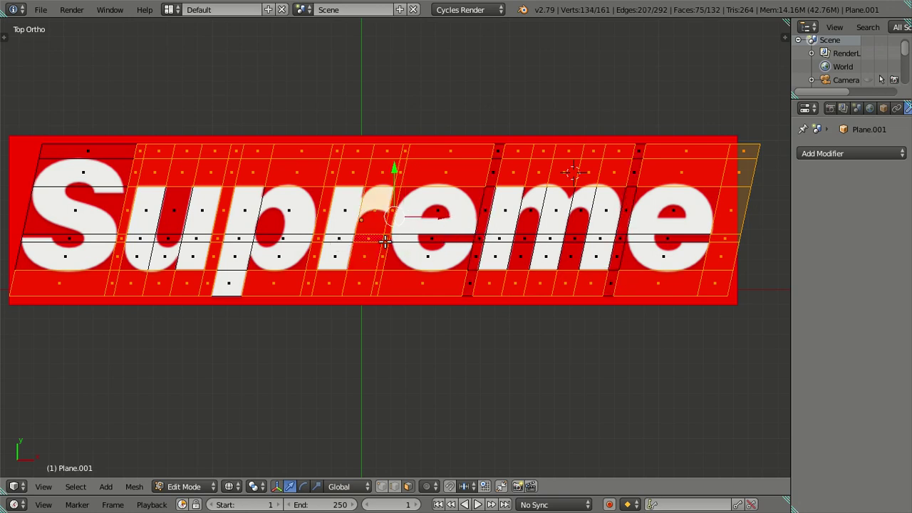
pyautogui.keyDown('alt'); pyautogui.keyDown('shift'); pyautogui.rightClick(382, 243); pyautogui.keyUp('shift'); pyautogui.keyUp('alt')
pyautogui.keyDown('alt'); pyautogui.keyDown('shift'); pyautogui.rightClick(388, 230); pyautogui.keyUp('shift'); pyautogui.keyUp('alt')
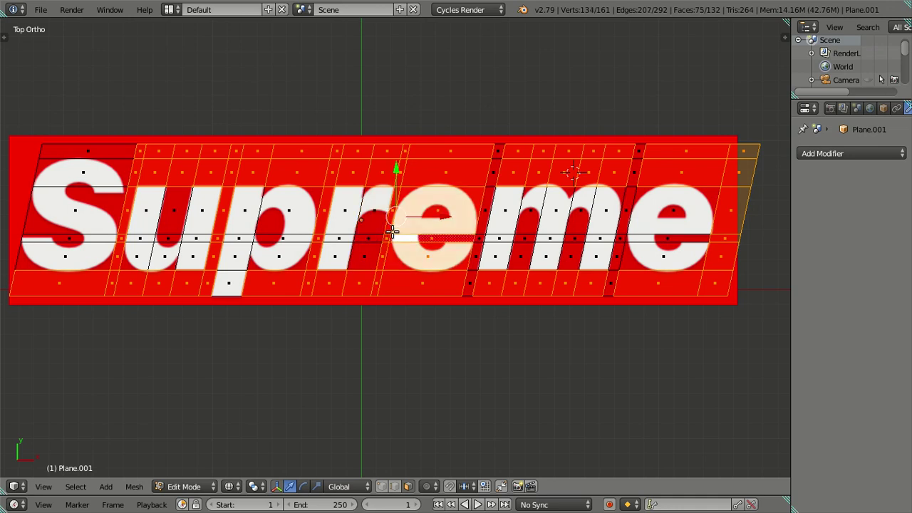
pyautogui.scroll(3, 391, 231)
pyautogui.keyDown('alt'); pyautogui.keyDown('shift'); pyautogui.rightClick(378, 227); pyautogui.keyUp('shift'); pyautogui.keyUp('alt')
pyautogui.keyDown('alt'); pyautogui.keyDown('shift'); pyautogui.rightClick(374, 225); pyautogui.keyUp('shift'); pyautogui.keyUp('alt')
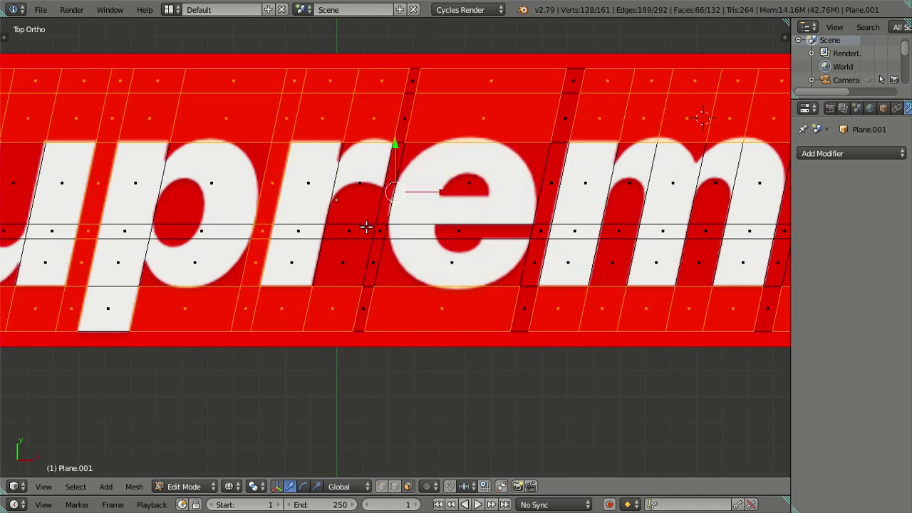
pyautogui.scroll(-2, 366, 225)
# Step: Drop the white letter columns and reselect the red top row and bottom-row faces
pyautogui.keyDown('alt'); pyautogui.keyDown('shift'); pyautogui.rightClick(64, 227); pyautogui.keyUp('shift'); pyautogui.keyUp('alt')
pyautogui.hotkey('ctrl', 'z')
pyautogui.keyDown('alt'); pyautogui.keyDown('shift'); pyautogui.rightClick(65, 230); pyautogui.keyUp('shift'); pyautogui.keyUp('alt')
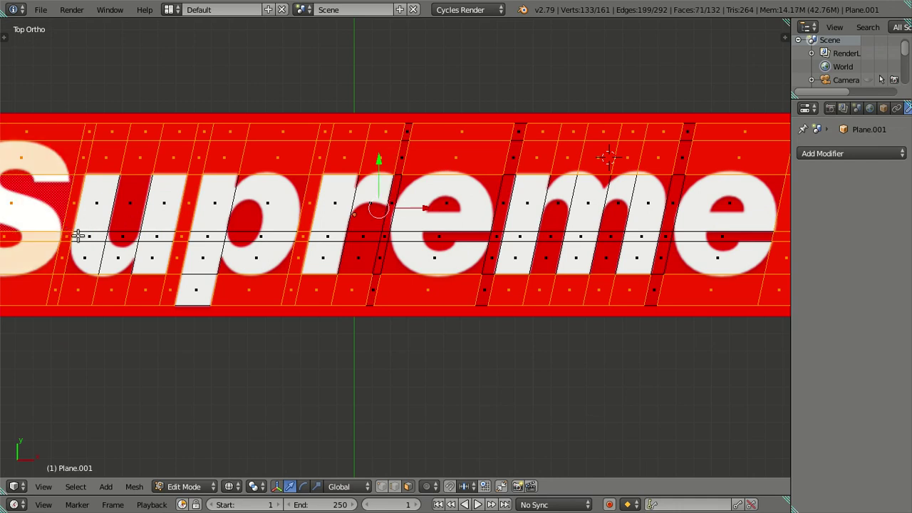
pyautogui.keyDown('alt'); pyautogui.keyDown('shift'); pyautogui.rightClick(83, 173); pyautogui.keyUp('shift'); pyautogui.keyUp('alt')
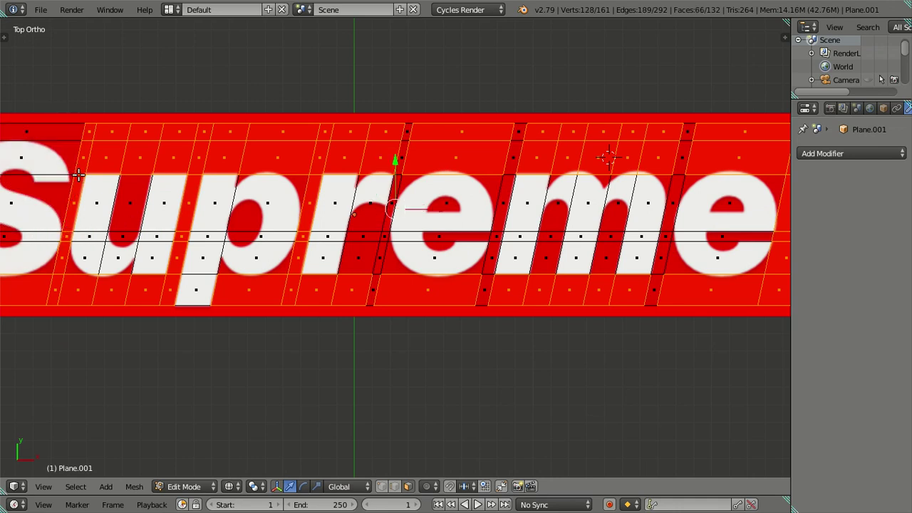
pyautogui.keyDown('alt'); pyautogui.keyDown('shift'); pyautogui.rightClick(78, 174); pyautogui.keyUp('shift'); pyautogui.keyUp('alt')
pyautogui.keyDown('alt'); pyautogui.keyDown('shift'); pyautogui.rightClick(188, 236); pyautogui.keyUp('shift'); pyautogui.keyUp('alt')
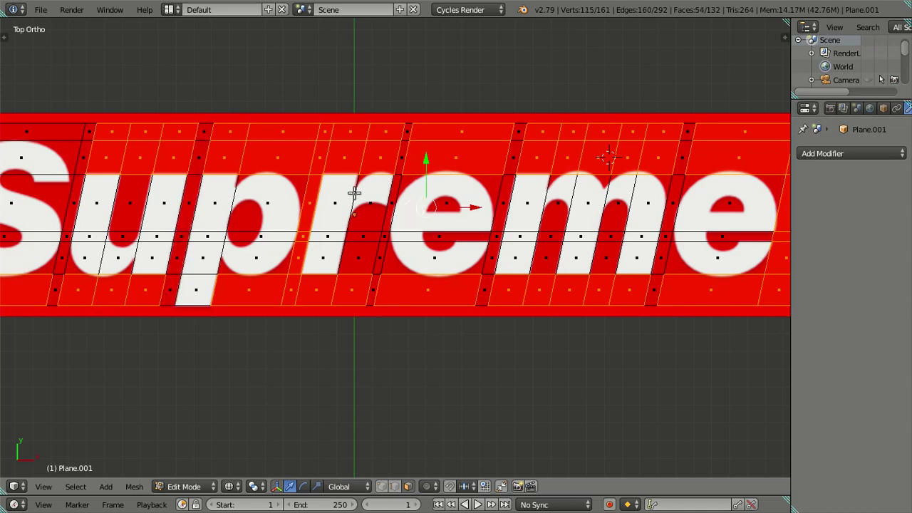
pyautogui.scroll(-2, 663, 158)
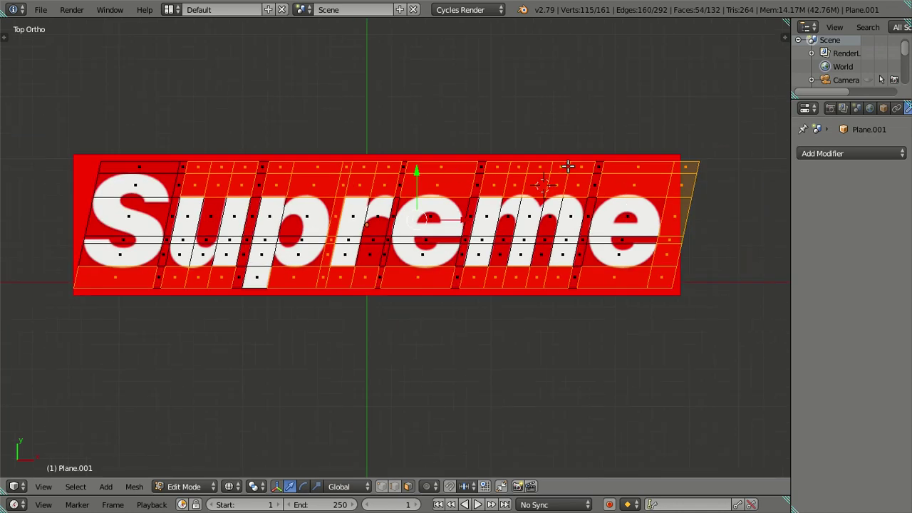
pyautogui.keyDown('alt'); pyautogui.keyDown('shift'); pyautogui.rightClick(597, 186); pyautogui.keyUp('shift'); pyautogui.keyUp('alt')
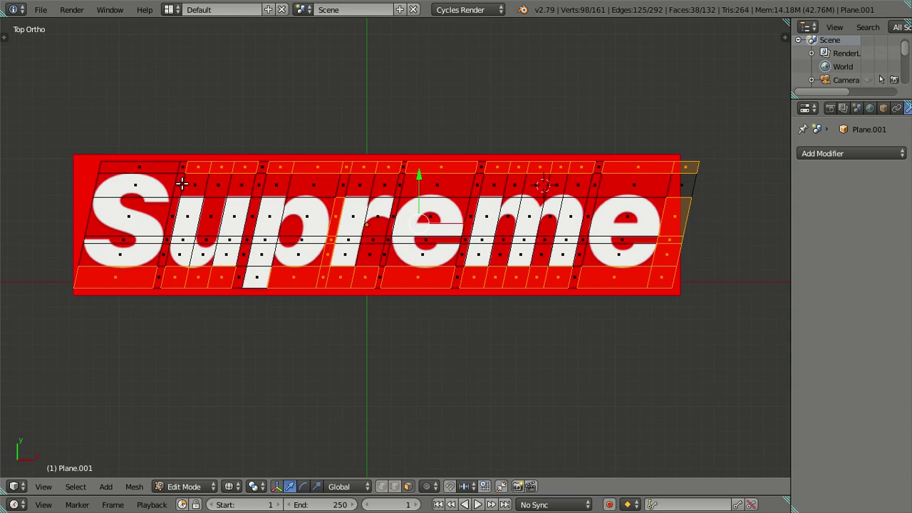
pyautogui.keyDown('alt'); pyautogui.keyDown('shift'); pyautogui.rightClick(685, 183); pyautogui.keyUp('shift'); pyautogui.keyUp('alt')
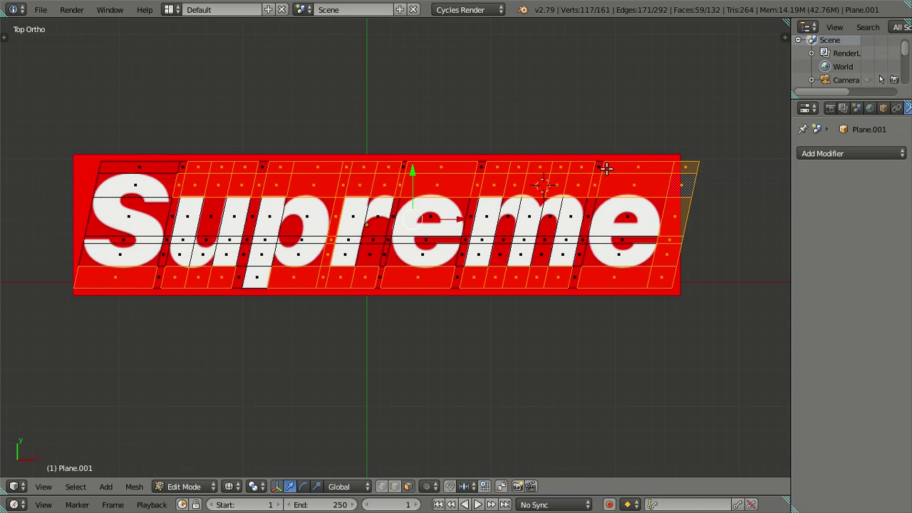
pyautogui.keyDown('alt'); pyautogui.keyDown('shift'); pyautogui.rightClick(605, 168); pyautogui.keyUp('shift'); pyautogui.keyUp('alt')
pyautogui.keyDown('shift'); pyautogui.rightClick(686, 168); pyautogui.keyUp('shift')
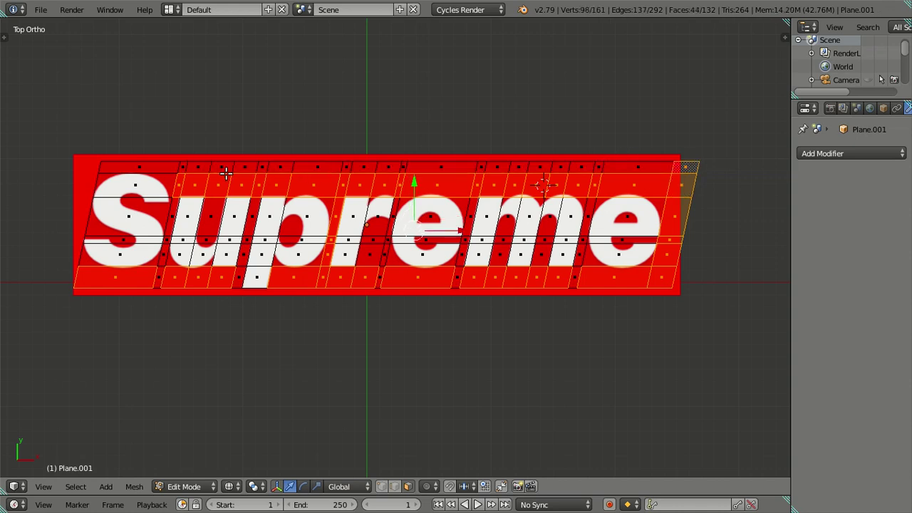
pyautogui.keyDown('alt'); pyautogui.keyDown('shift'); pyautogui.rightClick(184, 167); pyautogui.keyUp('shift'); pyautogui.keyUp('alt')
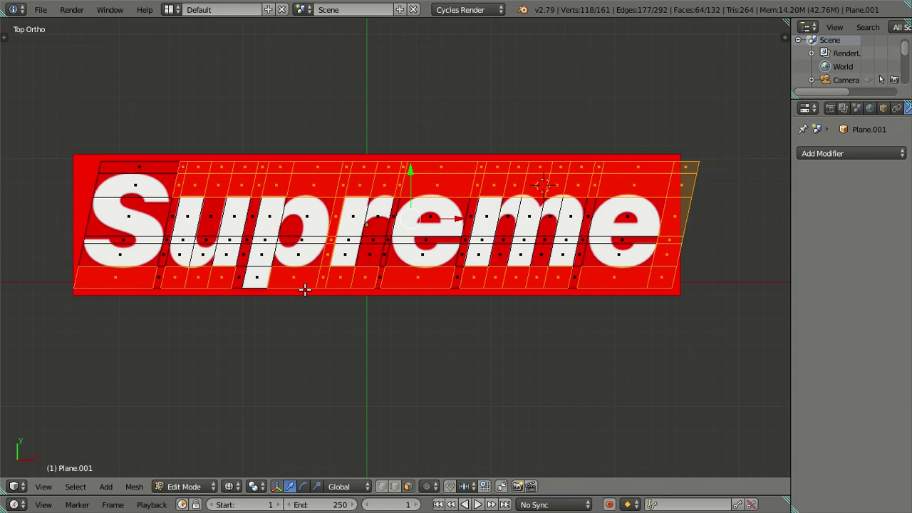
pyautogui.keyDown('shift'); pyautogui.rightClick(240, 279); pyautogui.keyUp('shift')
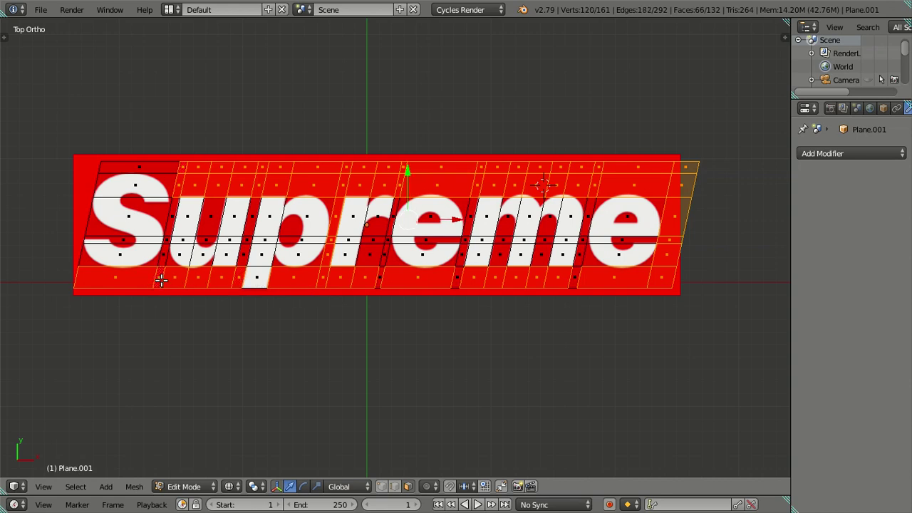
pyautogui.keyDown('shift'); pyautogui.rightClick(394, 281); pyautogui.keyUp('shift')
pyautogui.keyDown('shift'); pyautogui.rightClick(575, 280); pyautogui.keyUp('shift')
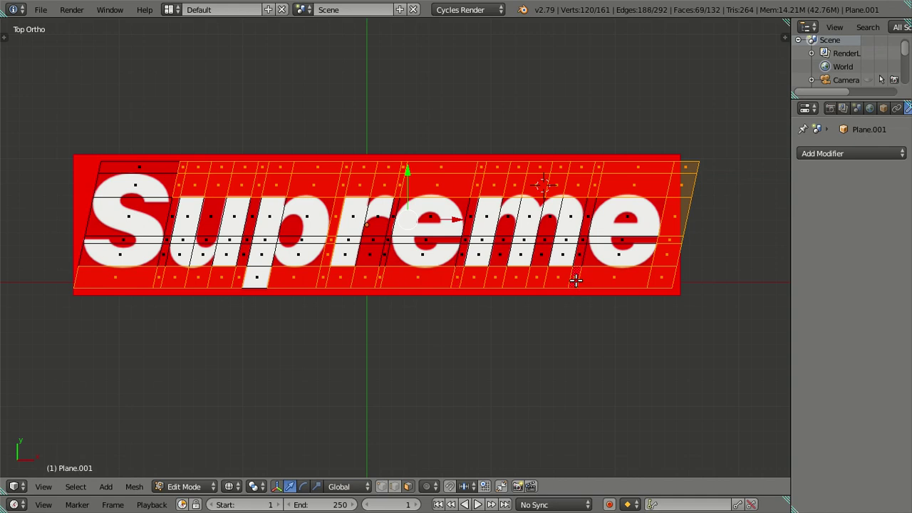
# Step: Delete the selected red background faces
pyautogui.press('x')
pyautogui.click(541, 220)
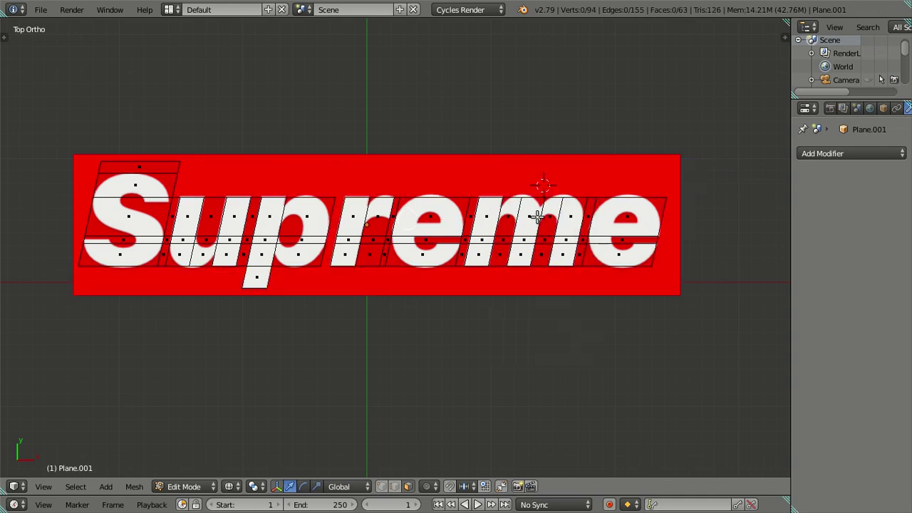
pyautogui.scroll(3, 513, 241)
pyautogui.keyDown('shift'); pyautogui.moveTo(527, 225); pyautogui.dragTo(376, 275, button='middle'); pyautogui.keyUp('shift')
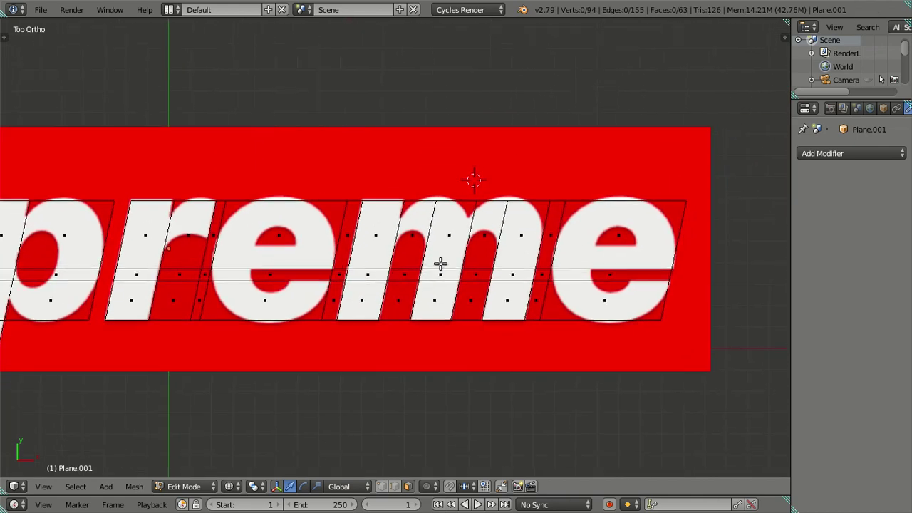
pyautogui.scroll(2, 441, 264)
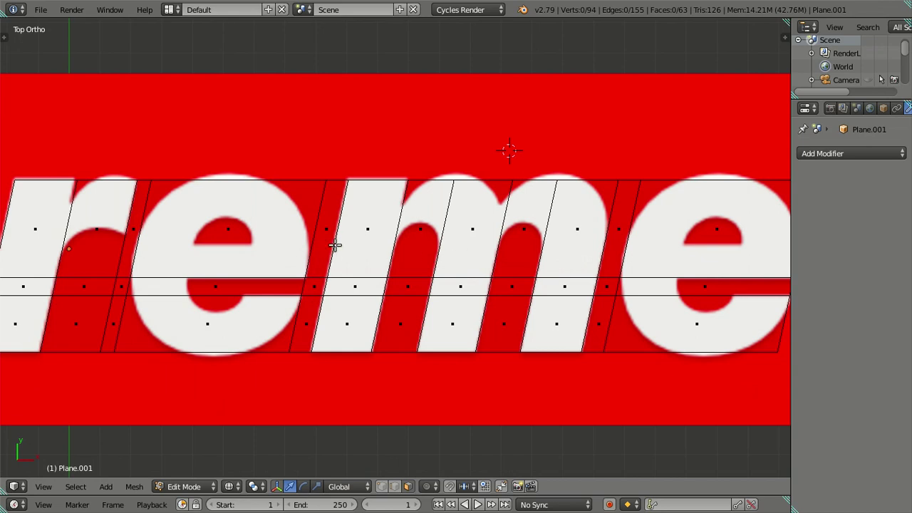
# Step: Add two more horizontal loop cuts across the 'reme' letters and clear the selection
pyautogui.hotkey('ctrl', 'r')
pyautogui.click(343, 244)
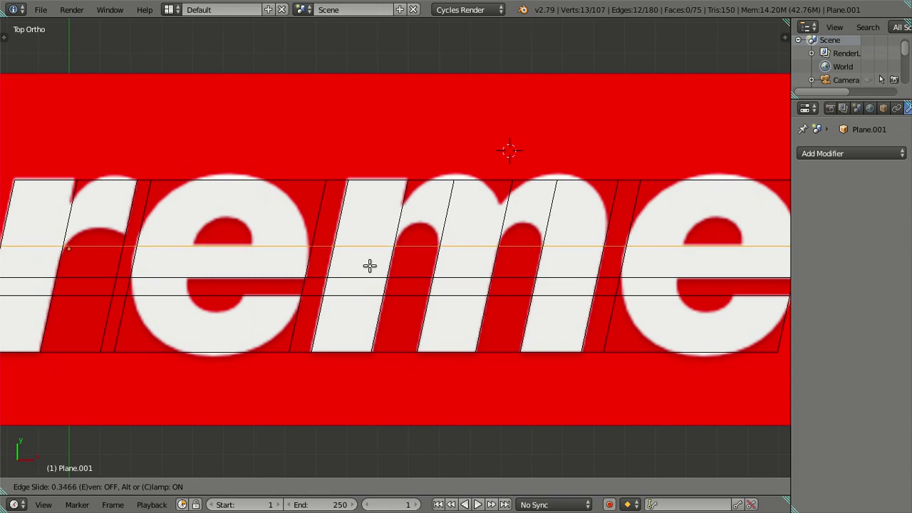
pyautogui.click(367, 265)
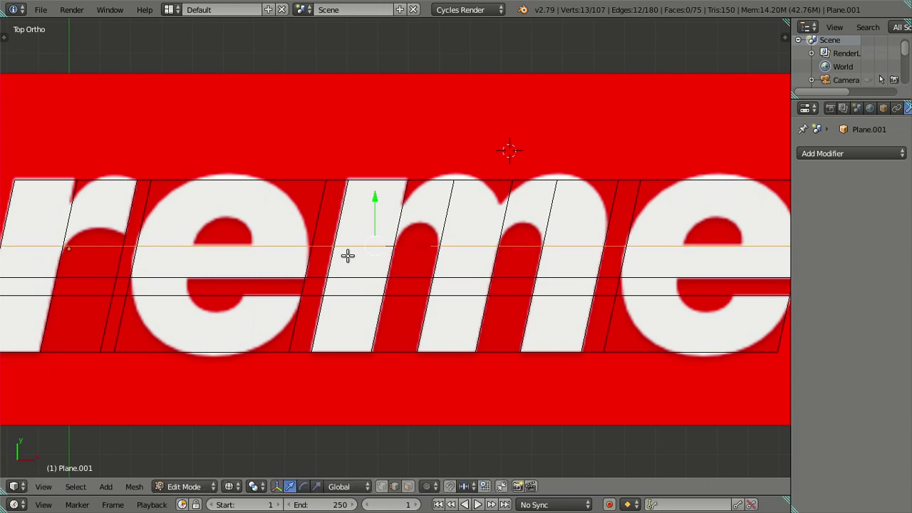
pyautogui.press('3')
pyautogui.hotkey('ctrl', 'r')
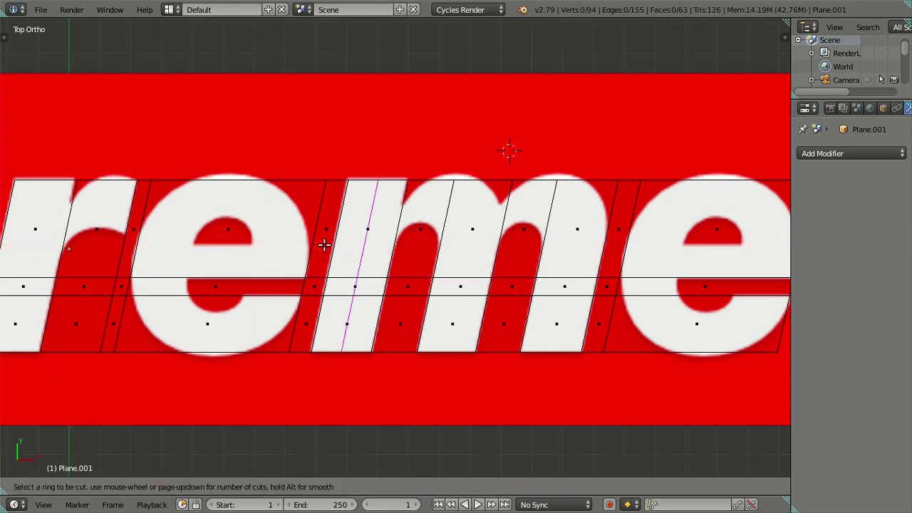
pyautogui.click(302, 241)
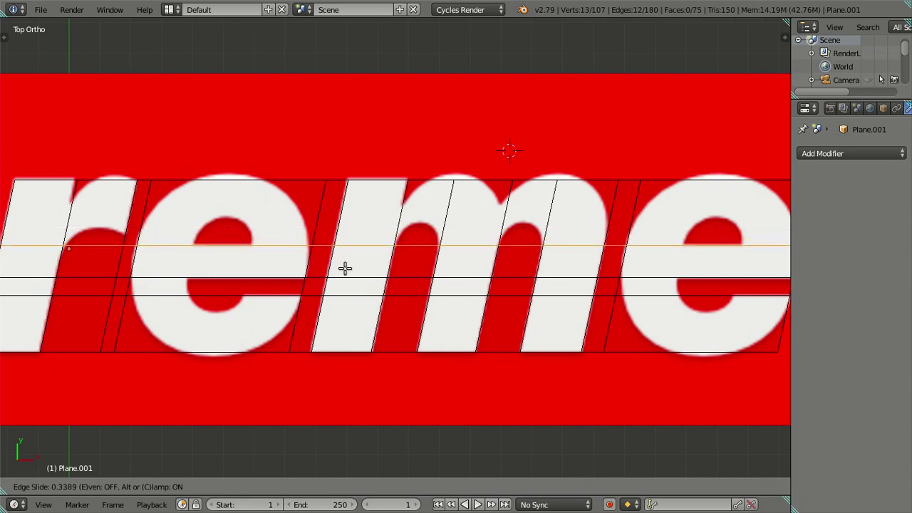
pyautogui.click(344, 268)
pyautogui.scroll(-2, 223, 262)
pyautogui.scroll(-2, 224, 262)
pyautogui.press('a')
pyautogui.scroll(-2, 226, 265)
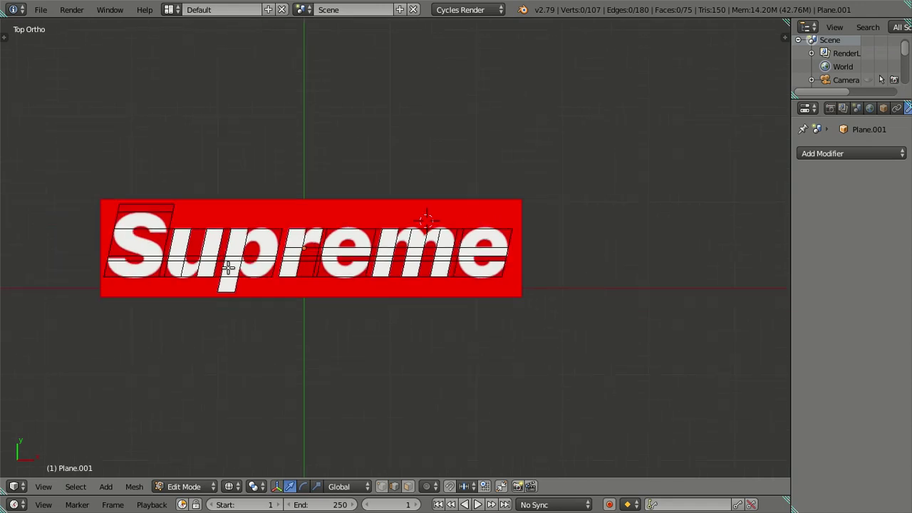
pyautogui.scroll(1, 346, 292)
pyautogui.scroll(3, 397, 367)
pyautogui.scroll(-3, 419, 416)
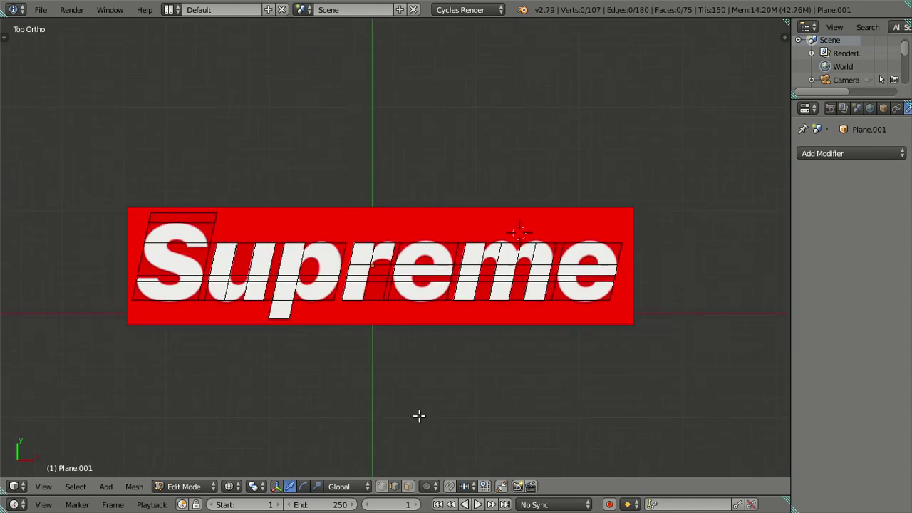
# Step: Select the red gap strips between letters and the face above the S, then delete them
pyautogui.click(407, 490)
pyautogui.scroll(2, 377, 340)
pyautogui.scroll(1, 393, 280)
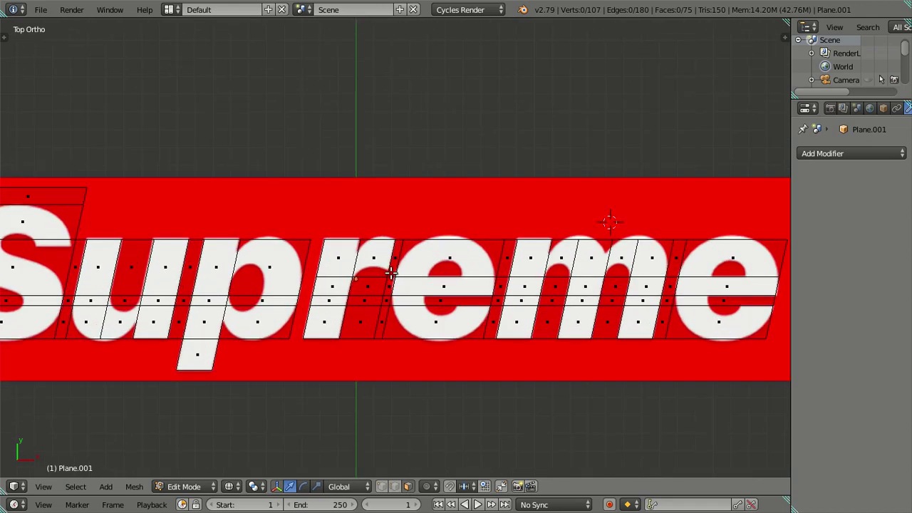
pyautogui.keyDown('alt'); pyautogui.click(391, 273); pyautogui.keyUp('alt')
pyautogui.keyDown('alt'); pyautogui.keyDown('shift'); pyautogui.click(498, 275); pyautogui.keyUp('shift'); pyautogui.keyUp('alt')
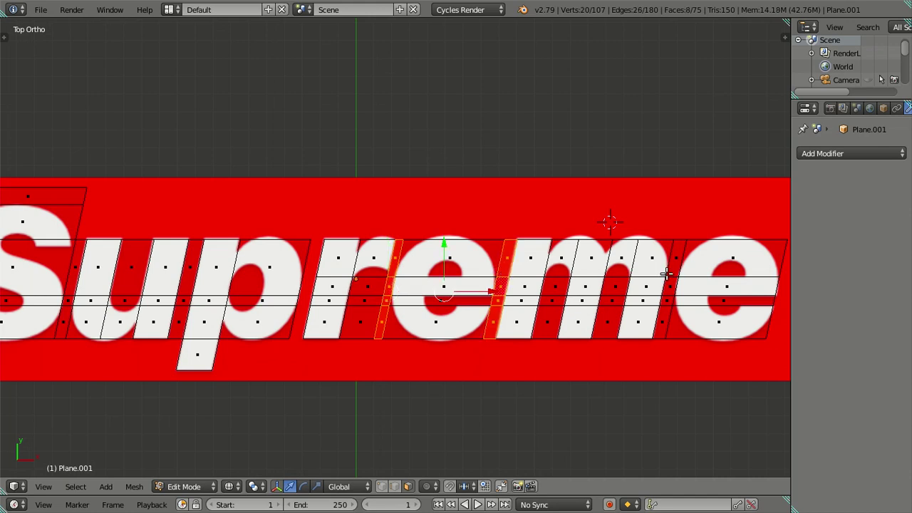
pyautogui.keyDown('alt'); pyautogui.keyDown('shift'); pyautogui.click(672, 278); pyautogui.keyUp('shift'); pyautogui.keyUp('alt')
pyautogui.scroll(-2, 274, 287)
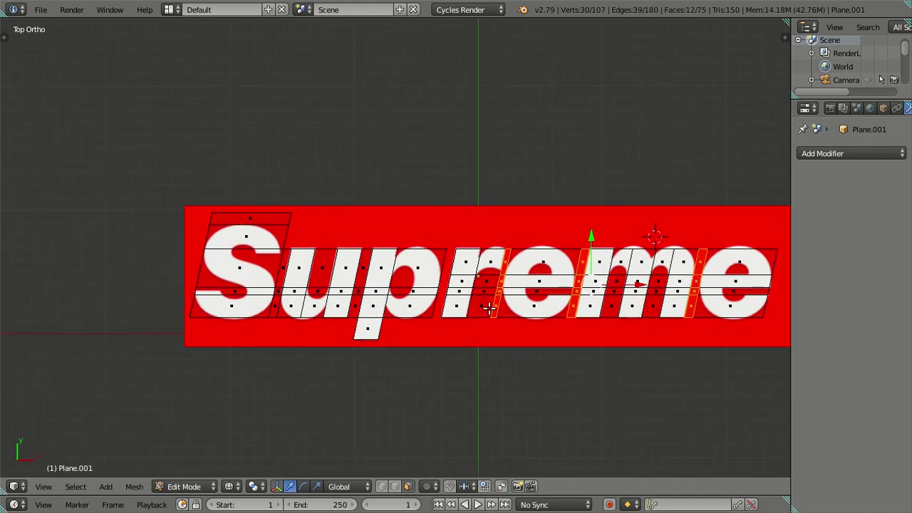
pyautogui.scroll(2, 360, 300)
pyautogui.keyDown('alt'); pyautogui.keyDown('shift'); pyautogui.click(342, 303); pyautogui.keyUp('shift'); pyautogui.keyUp('alt')
pyautogui.keyDown('alt'); pyautogui.keyDown('shift'); pyautogui.click(228, 302); pyautogui.keyUp('shift'); pyautogui.keyUp('alt')
pyautogui.keyDown('alt'); pyautogui.keyDown('shift'); pyautogui.click(228, 306); pyautogui.keyUp('shift'); pyautogui.keyUp('alt')
pyautogui.keyDown('alt'); pyautogui.keyDown('shift'); pyautogui.click(228, 306); pyautogui.keyUp('shift'); pyautogui.keyUp('alt')
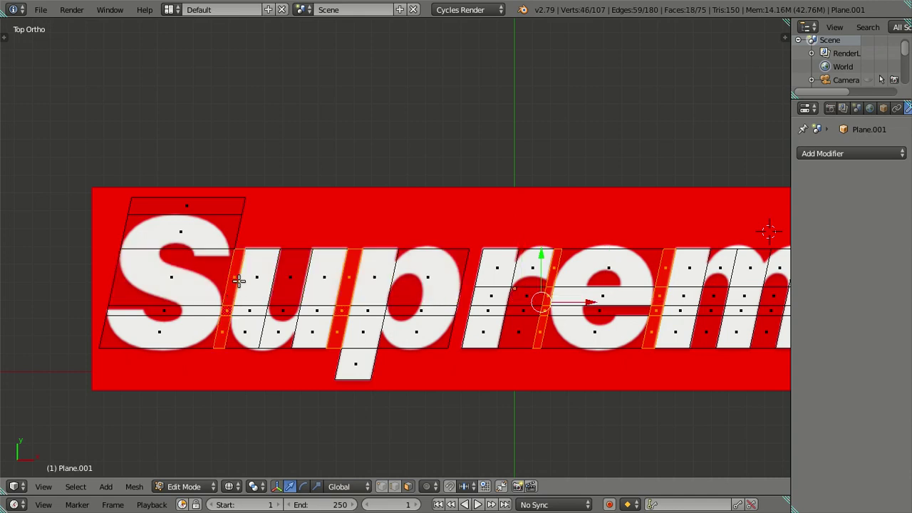
pyautogui.keyDown('shift'); pyautogui.click(210, 206); pyautogui.keyUp('shift')
pyautogui.press('x')
pyautogui.click(402, 212)
# Step: Select the six red faces inside the two stems of the m
pyautogui.scroll(-3, 405, 218)
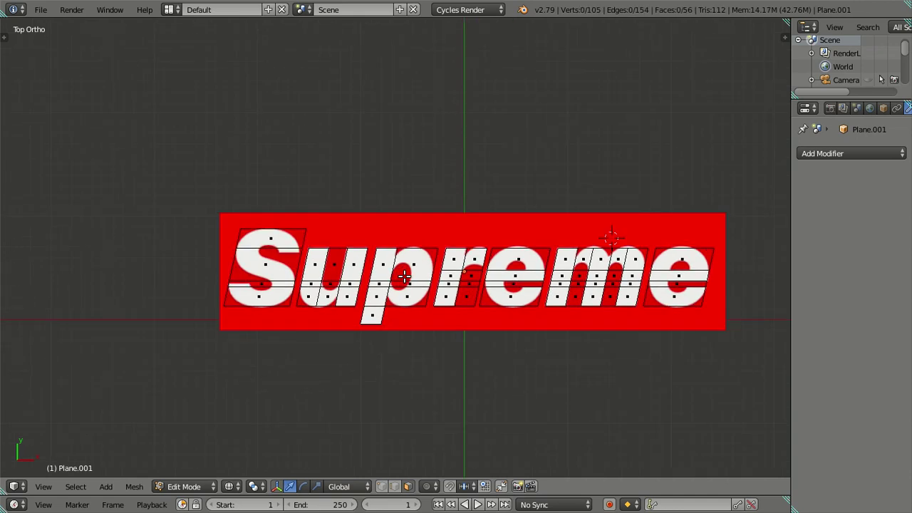
pyautogui.scroll(2, 376, 244)
pyautogui.scroll(3, 465, 330)
pyautogui.scroll(2, 407, 269)
pyautogui.scroll(-2, 406, 268)
pyautogui.scroll(-1, 499, 301)
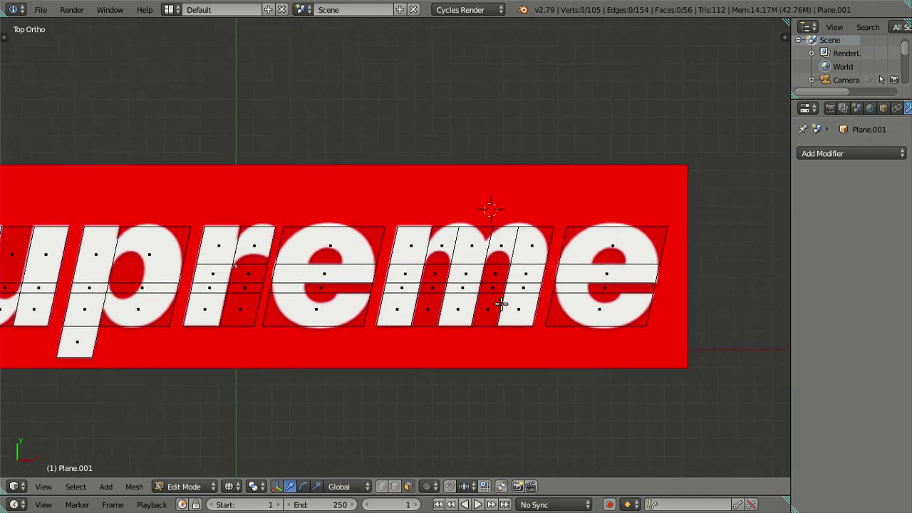
pyautogui.scroll(2, 499, 302)
pyautogui.scroll(1, 443, 305)
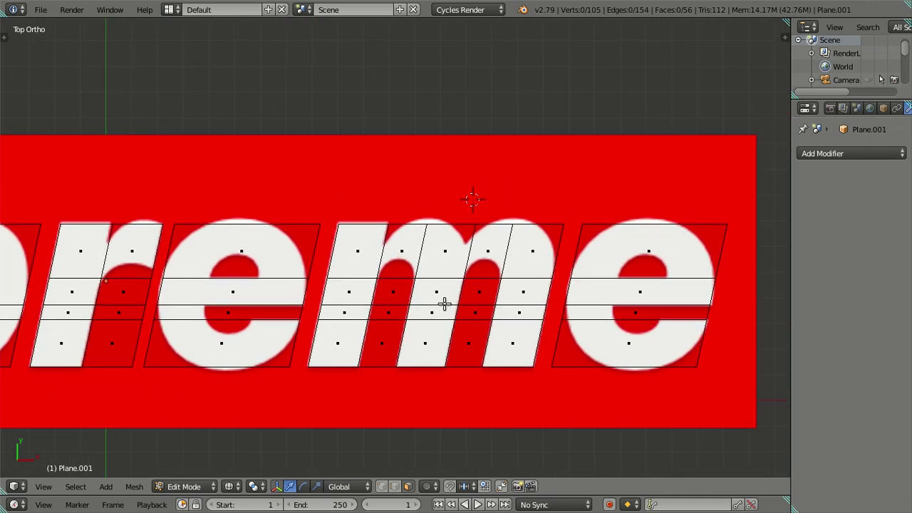
pyautogui.click(479, 290)
pyautogui.keyDown('shift'); pyautogui.click(474, 312); pyautogui.keyUp('shift')
pyautogui.keyDown('shift'); pyautogui.click(470, 333); pyautogui.keyUp('shift')
pyautogui.keyDown('shift'); pyautogui.click(390, 333); pyautogui.keyUp('shift')
pyautogui.keyDown('shift'); pyautogui.click(393, 311); pyautogui.keyUp('shift')
pyautogui.keyDown('shift'); pyautogui.click(393, 289); pyautogui.keyUp('shift')
# Step: Add the red faces beside the r stem and in the u, then delete all selected faces
pyautogui.scroll(-2, 247, 314)
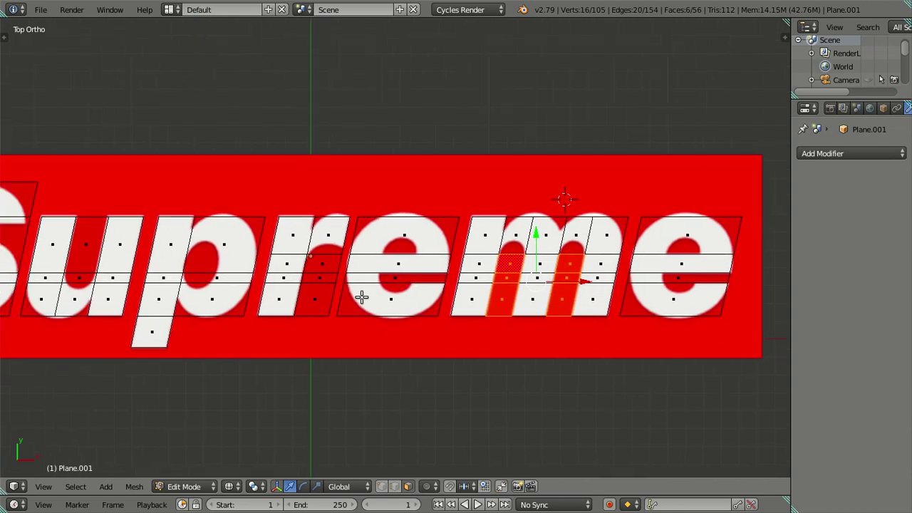
pyautogui.keyDown('shift'); pyautogui.click(326, 266); pyautogui.keyUp('shift')
pyautogui.keyDown('shift'); pyautogui.click(324, 276); pyautogui.keyUp('shift')
pyautogui.keyDown('shift'); pyautogui.click(315, 301); pyautogui.keyUp('shift')
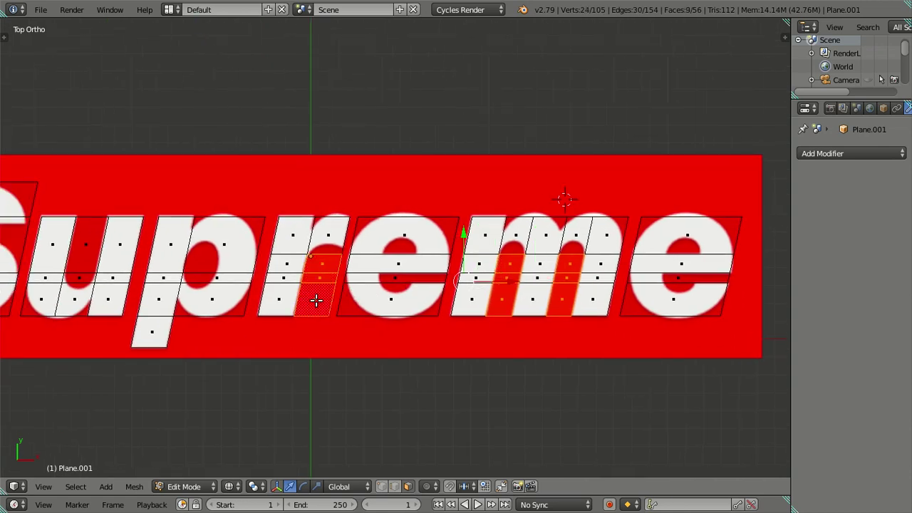
pyautogui.keyDown('shift'); pyautogui.moveTo(315, 305); pyautogui.dragTo(362, 272, button='middle'); pyautogui.keyUp('shift')
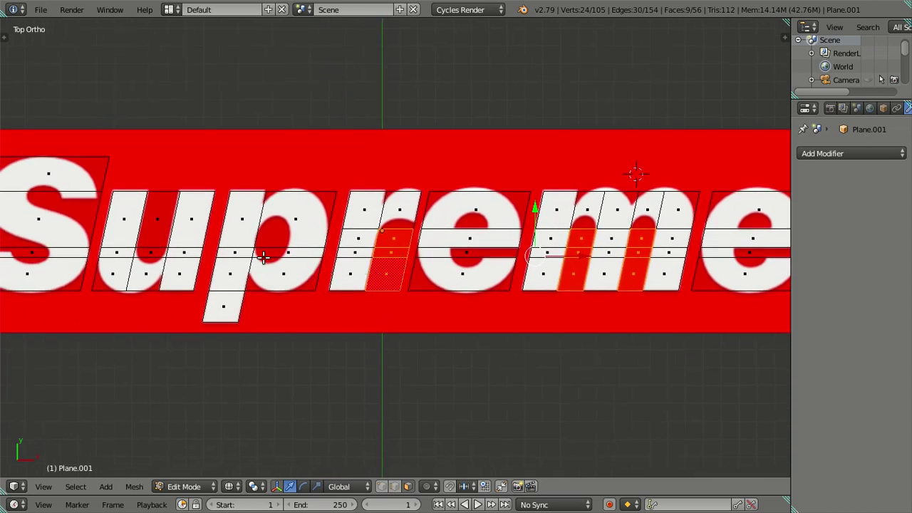
pyautogui.keyDown('shift'); pyautogui.click(151, 219); pyautogui.keyUp('shift')
pyautogui.scroll(-1, 323, 216)
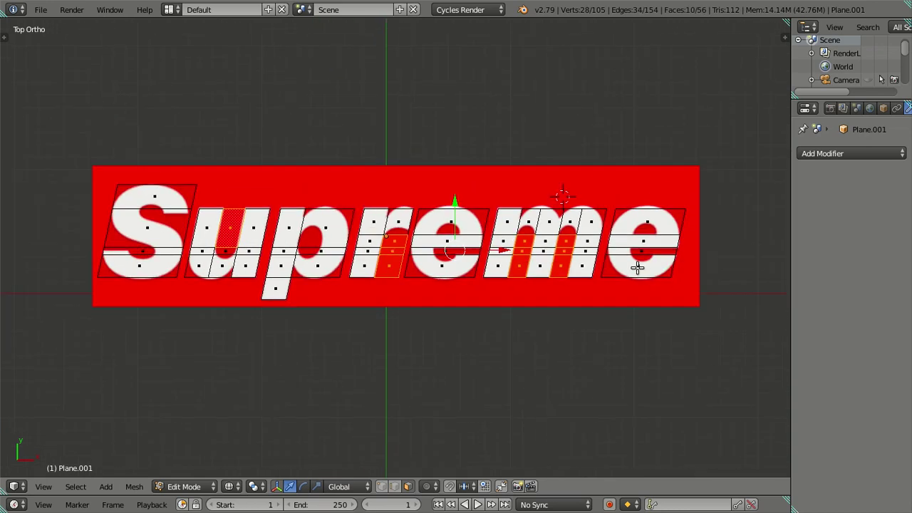
pyautogui.press('x')
pyautogui.click(660, 267)
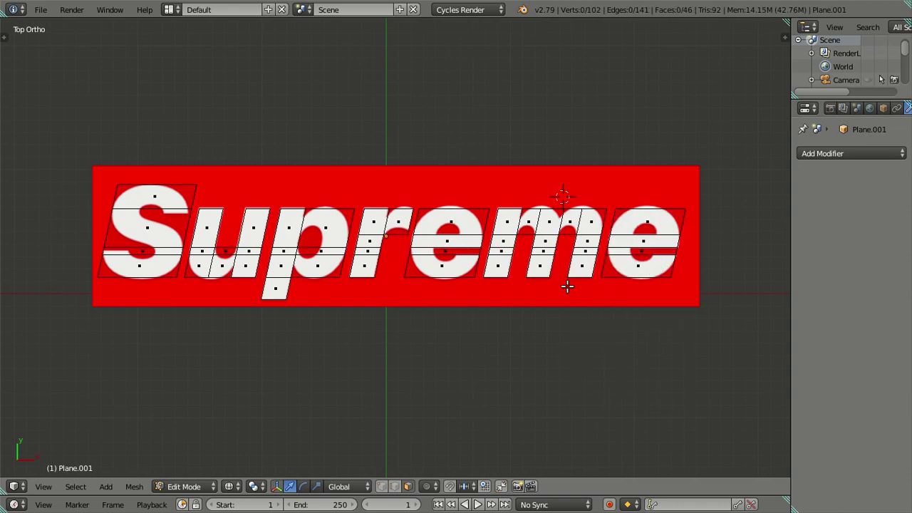
pyautogui.scroll(3, 565, 284)
pyautogui.scroll(2, 534, 284)
# Step: Add two loop cuts through the e, sliding each into position
pyautogui.hotkey('ctrl', 'r')
pyautogui.click(528, 267)
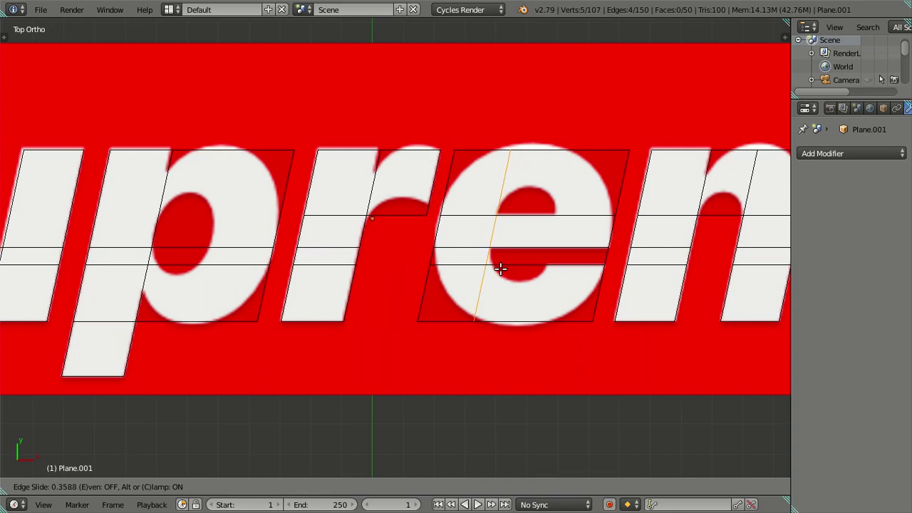
pyautogui.click(500, 269)
pyautogui.hotkey('ctrl', 'r')
pyautogui.click(524, 250)
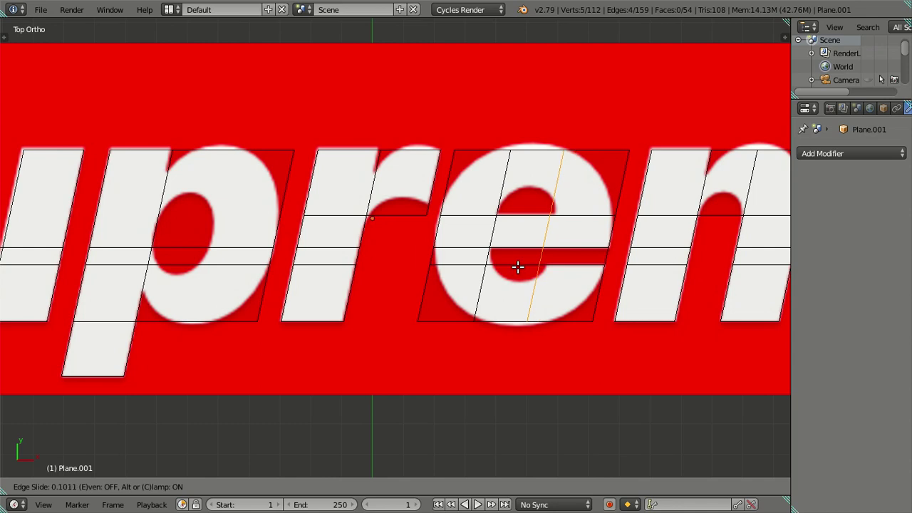
pyautogui.click(522, 274)
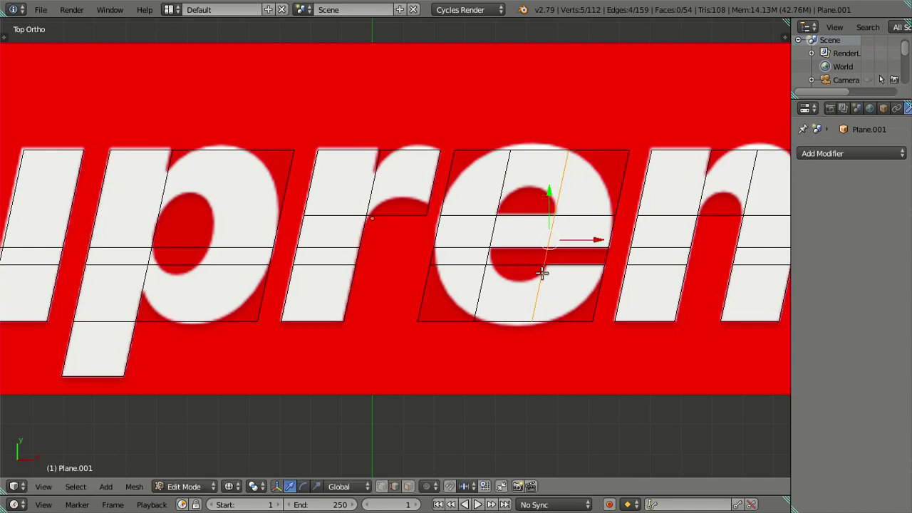
# Step: In face select mode, delete the two red faces in the middle of the e
pyautogui.keyDown('shift'); pyautogui.moveTo(545, 266); pyautogui.dragTo(456, 298, button='middle'); pyautogui.keyUp('shift')
pyautogui.press('a')
pyautogui.click(408, 486)
pyautogui.rightClick(471, 288)
pyautogui.keyDown('shift'); pyautogui.rightClick(427, 290); pyautogui.keyUp('shift')
pyautogui.press('x')
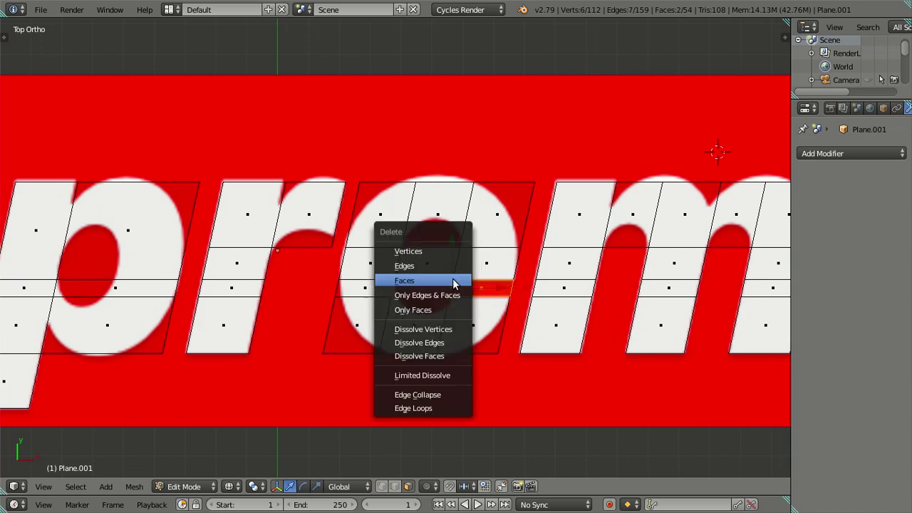
pyautogui.click(453, 280)
pyautogui.scroll(-4, 453, 280)
pyautogui.scroll(1, 514, 272)
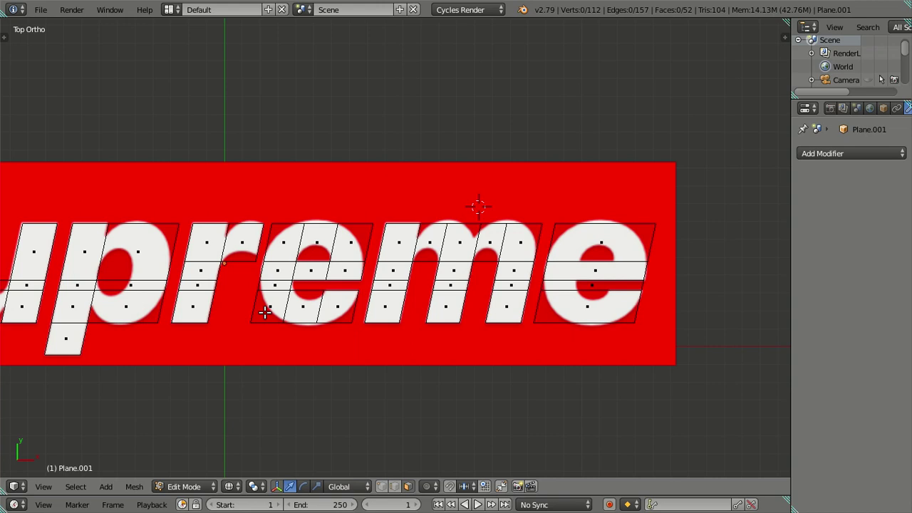
# Step: Delete the thin red strip left inside the e
pyautogui.scroll(1, 276, 306)
pyautogui.scroll(1, 278, 306)
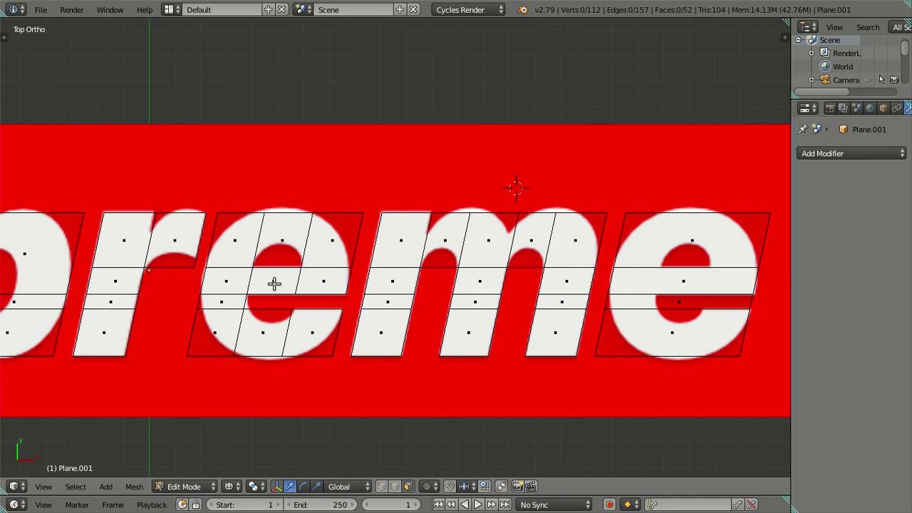
pyautogui.rightClick(716, 311)
pyautogui.press('x')
pyautogui.click(716, 312)
pyautogui.scroll(-3, 441, 300)
pyautogui.scroll(-2, 370, 306)
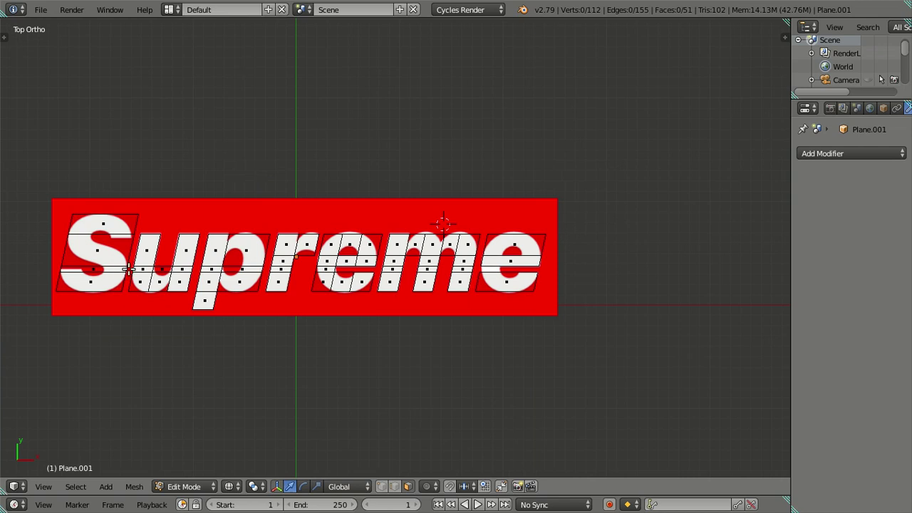
# Step: Delete the red face inside the u
pyautogui.scroll(3, 221, 295)
pyautogui.keyDown('shift'); pyautogui.moveTo(161, 307); pyautogui.dragTo(283, 278, button='middle'); pyautogui.keyUp('shift')
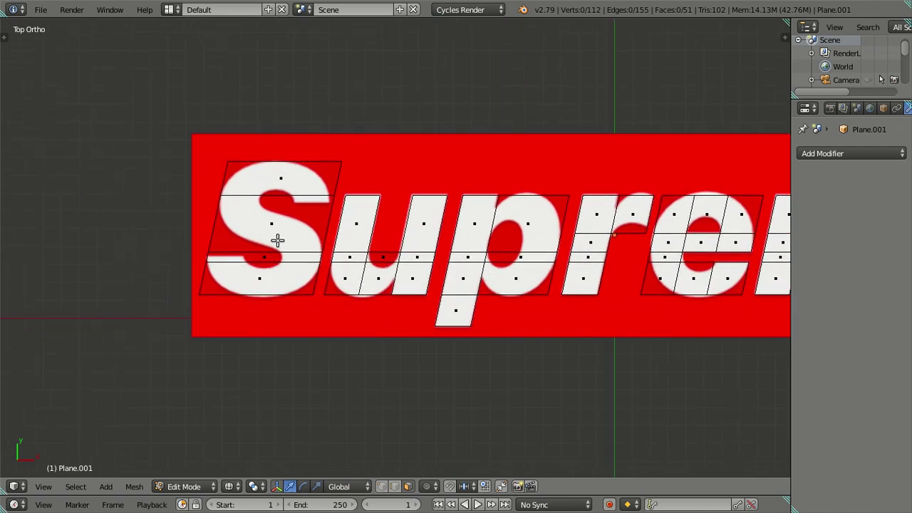
pyautogui.scroll(1, 301, 218)
pyautogui.scroll(1, 320, 228)
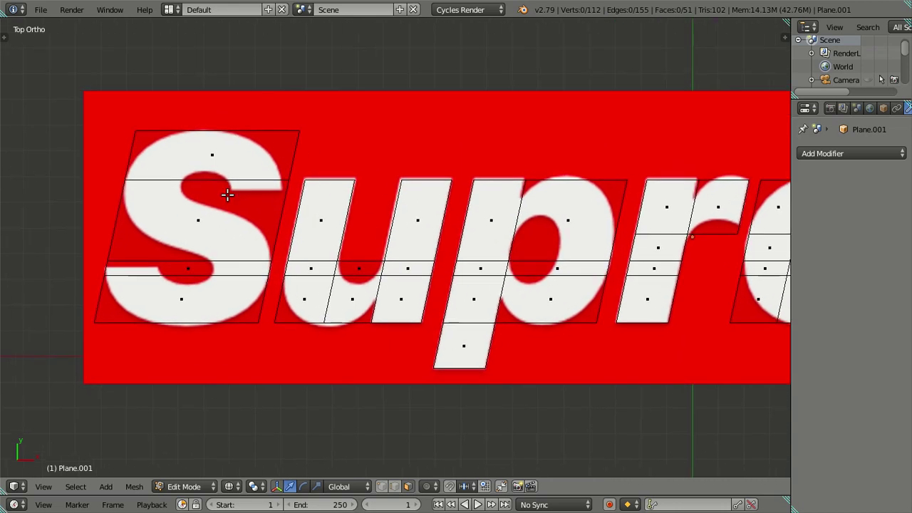
pyautogui.scroll(1, 389, 258)
pyautogui.click(343, 275)
pyautogui.press('x')
pyautogui.click(344, 274)
pyautogui.scroll(-3, 344, 273)
pyautogui.scroll(1, 326, 294)
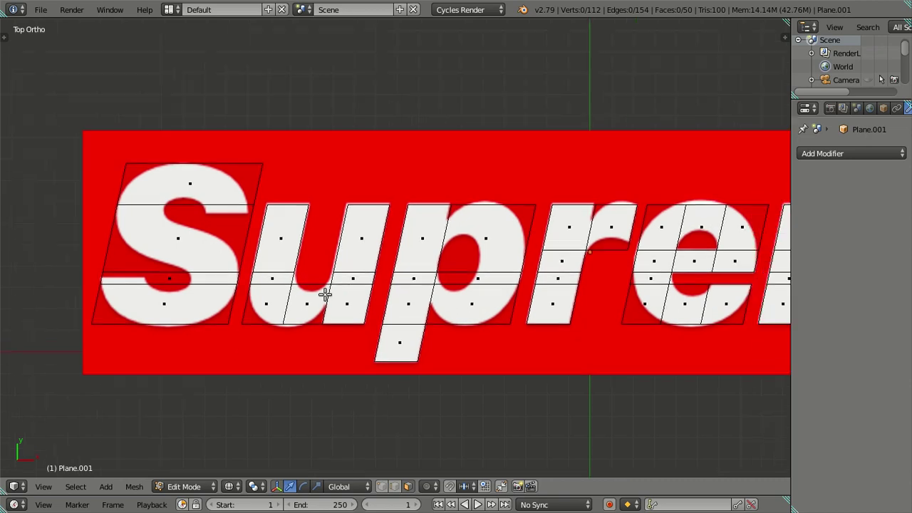
pyautogui.scroll(2, 411, 280)
# Step: Add a vertical and a horizontal loop cut through the p
pyautogui.hotkey('ctrl', 'r')
pyautogui.click(392, 279)
pyautogui.click(388, 279)
pyautogui.hotkey('ctrl', 'r')
pyautogui.click(401, 262)
pyautogui.click(403, 257)
pyautogui.rightClick(376, 276)
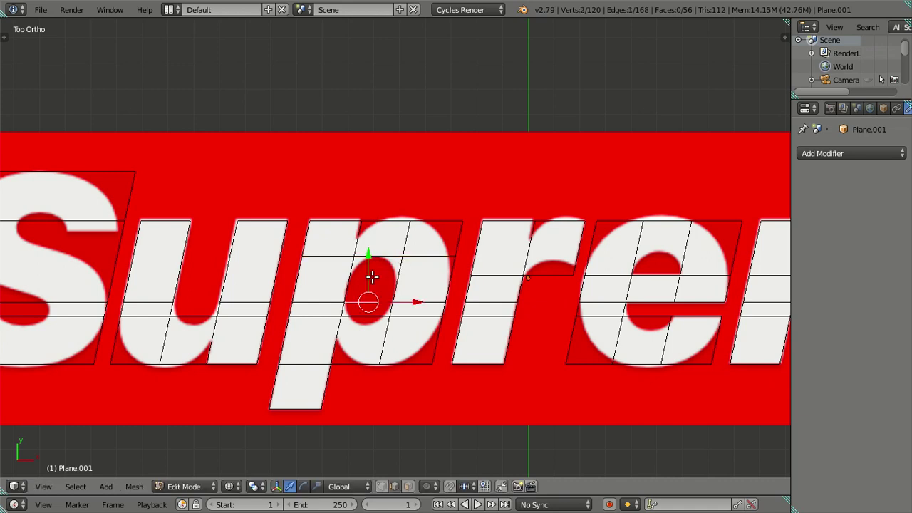
pyautogui.click(408, 486)
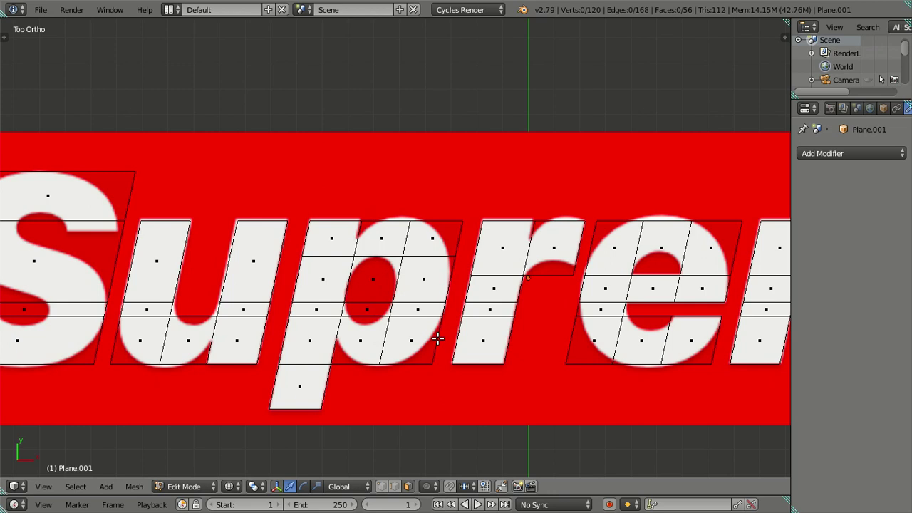
pyautogui.keyDown('shift'); pyautogui.moveTo(437, 336); pyautogui.dragTo(255, 316, button='middle'); pyautogui.keyUp('shift')
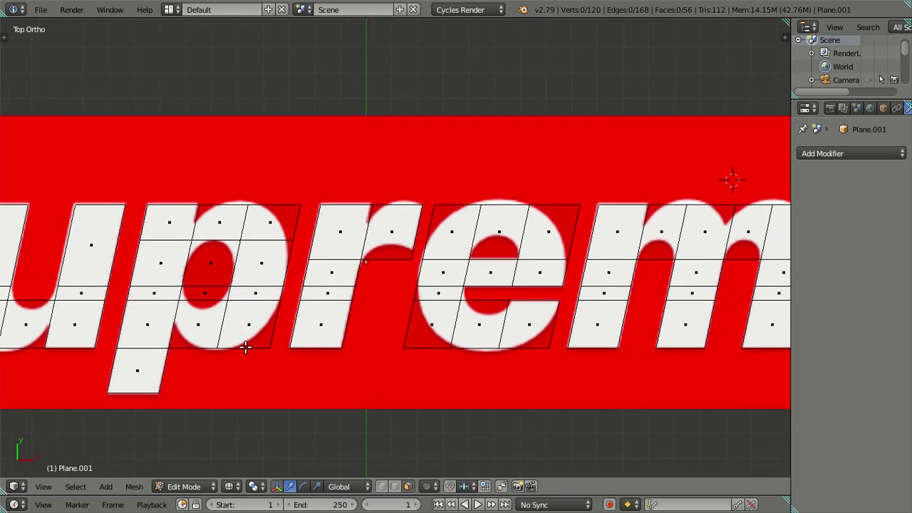
# Step: Add one more centred loop cut and dissolve its edges
pyautogui.hotkey('ctrl', 'r')
pyautogui.click(231, 314)
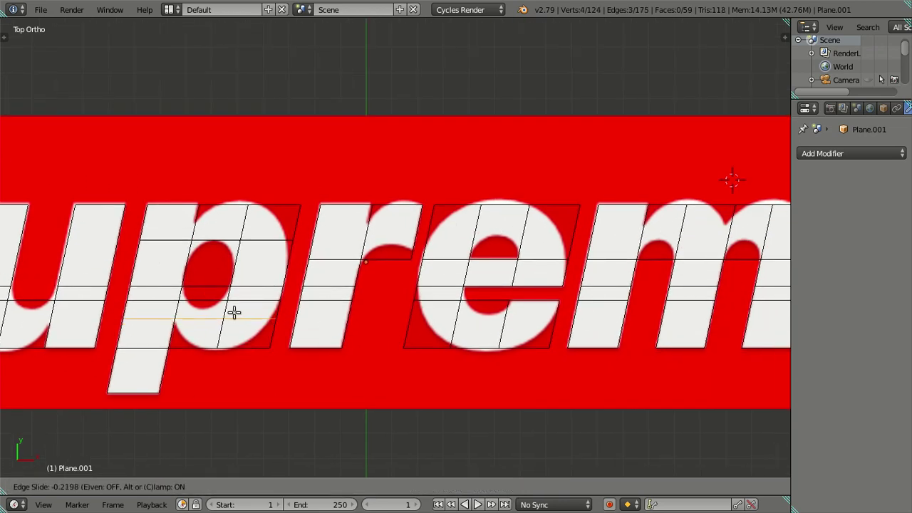
pyautogui.rightClick(243, 307)
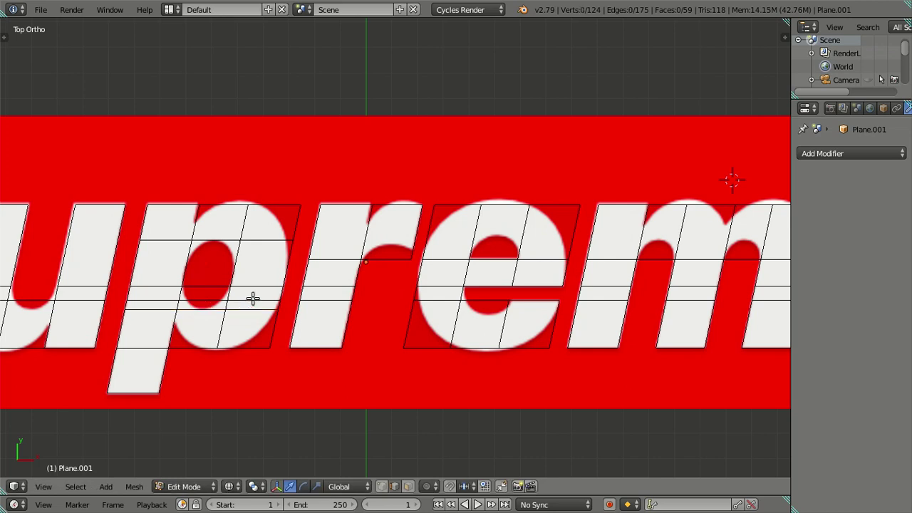
pyautogui.press('x')
pyautogui.click(239, 361)
pyautogui.scroll(-3, 239, 327)
pyautogui.scroll(2, 458, 309)
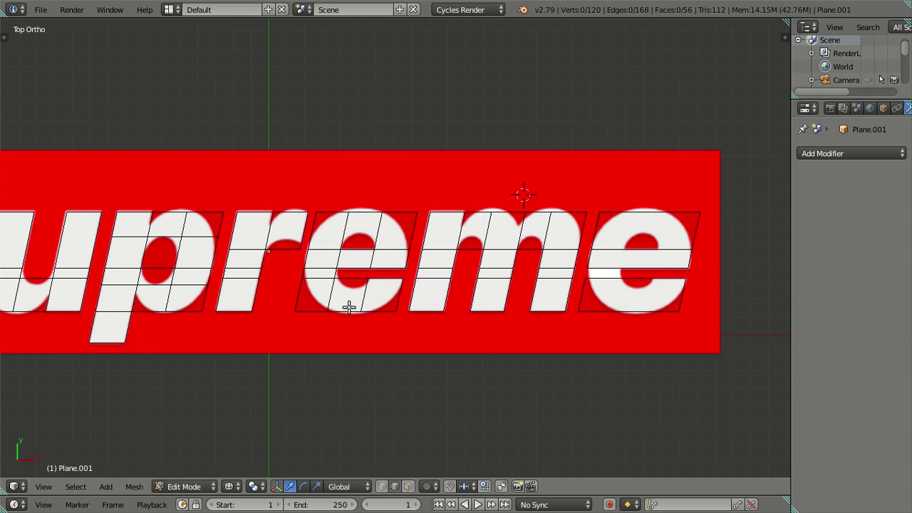
pyautogui.scroll(2, 395, 237)
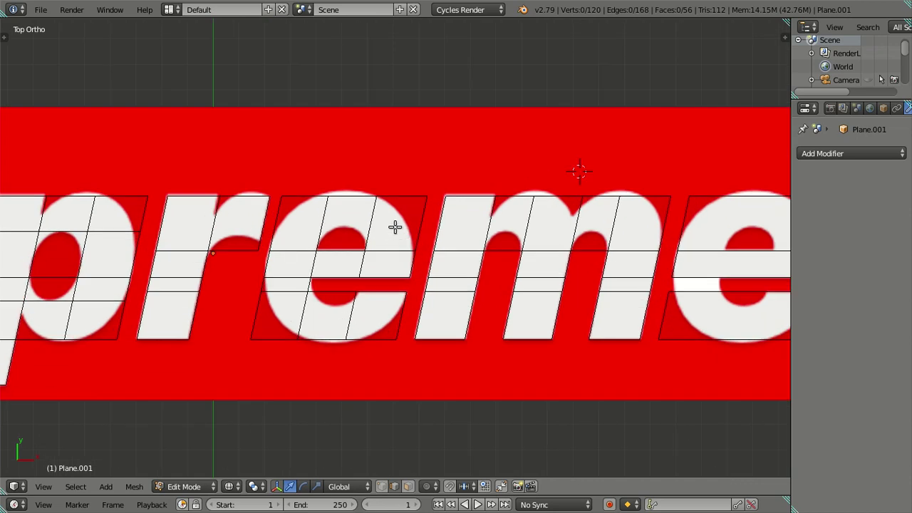
pyautogui.scroll(-2, 306, 278)
pyautogui.scroll(1, 306, 297)
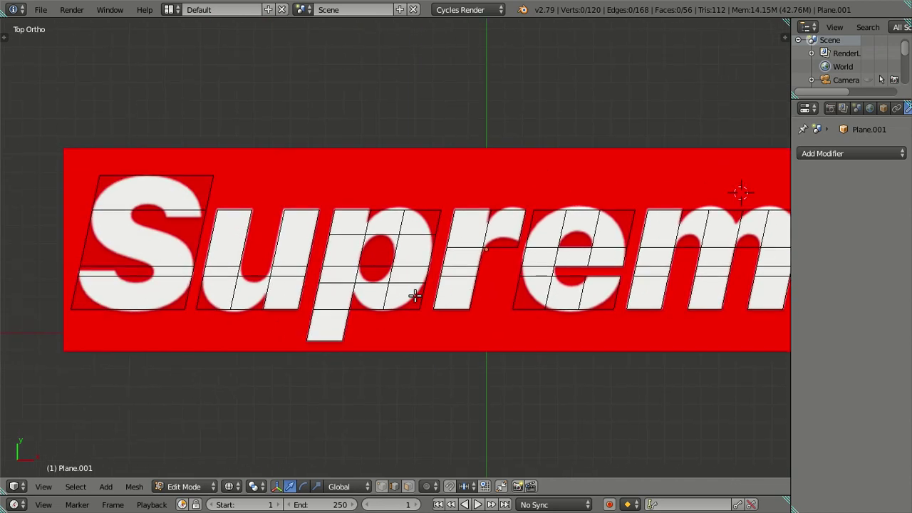
pyautogui.scroll(1, 403, 298)
# Step: Delete the red face in the p's counter
pyautogui.click(408, 485)
pyautogui.rightClick(363, 286)
pyautogui.press('x')
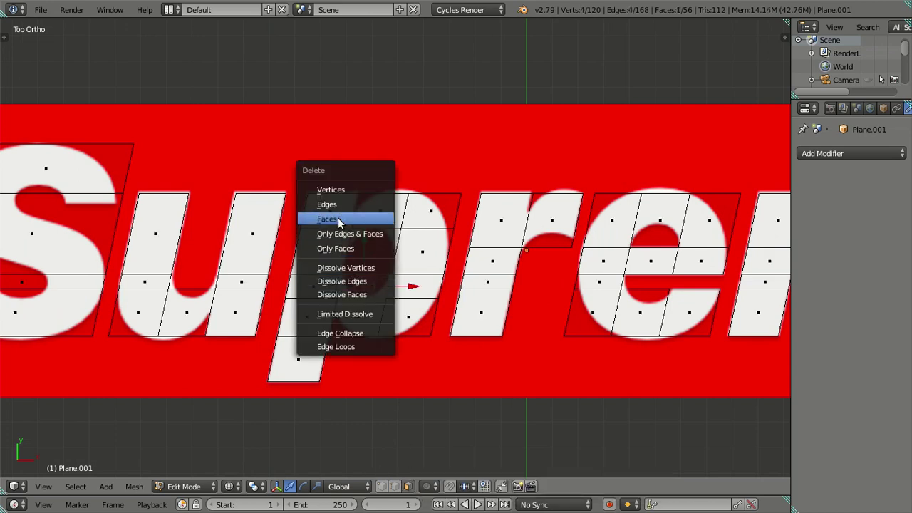
pyautogui.click(339, 221)
pyautogui.scroll(-1, 264, 245)
pyautogui.scroll(2, 306, 285)
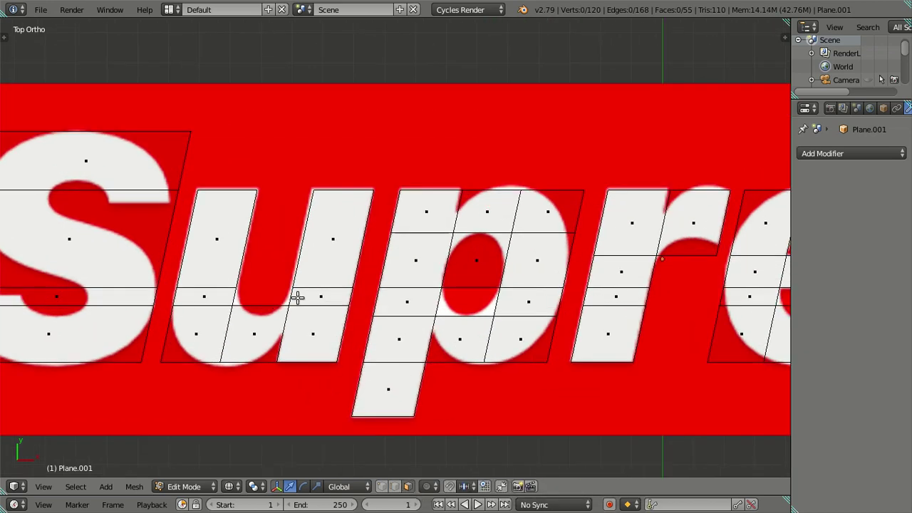
pyautogui.scroll(1, 402, 271)
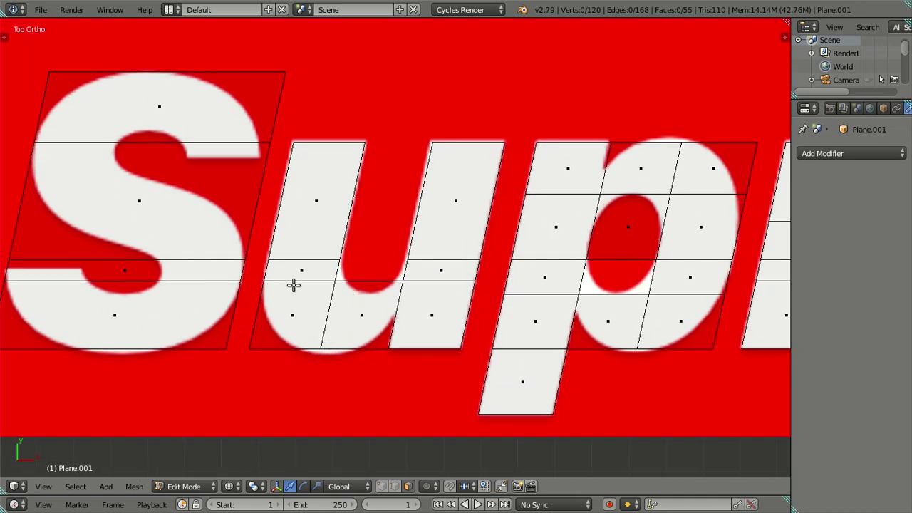
# Step: In Solid shading, delete the face covering the p's inner hole
pyautogui.rightClick(308, 250)
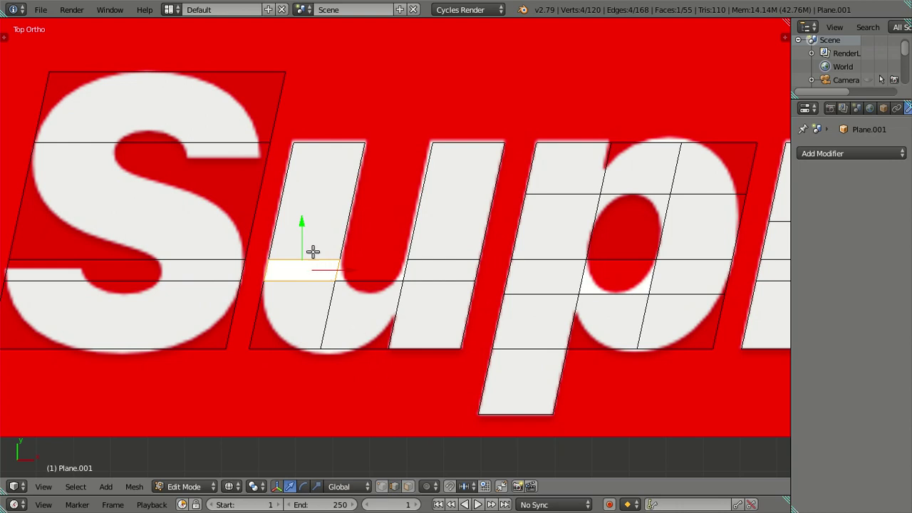
pyautogui.keyDown('alt'); pyautogui.rightClick(425, 258); pyautogui.keyUp('alt')
pyautogui.keyDown('shift'); pyautogui.rightClick(554, 258); pyautogui.keyUp('shift')
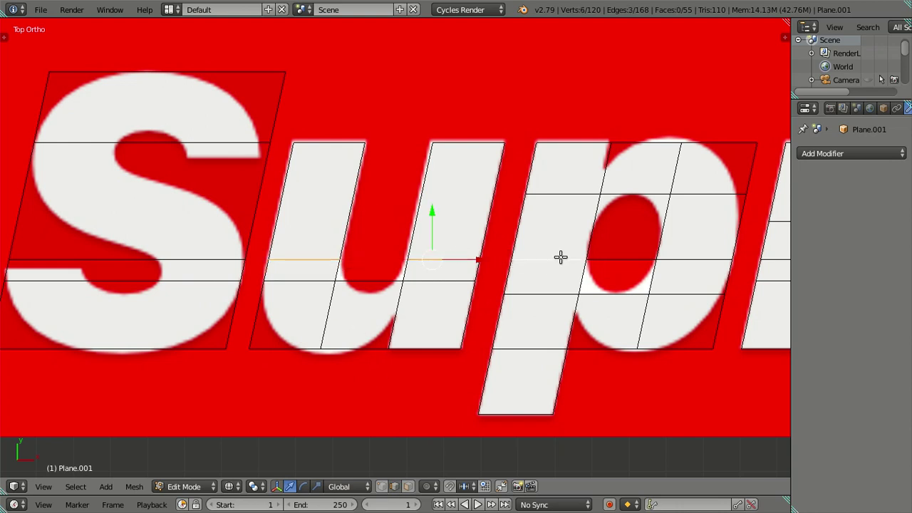
pyautogui.scroll(-2, 560, 257)
pyautogui.hotkey('alt', 'z')
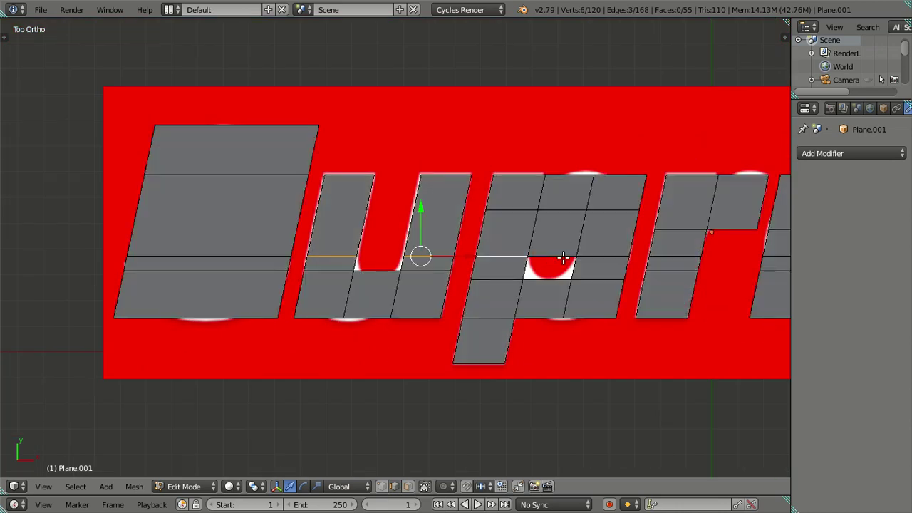
pyautogui.click(409, 485)
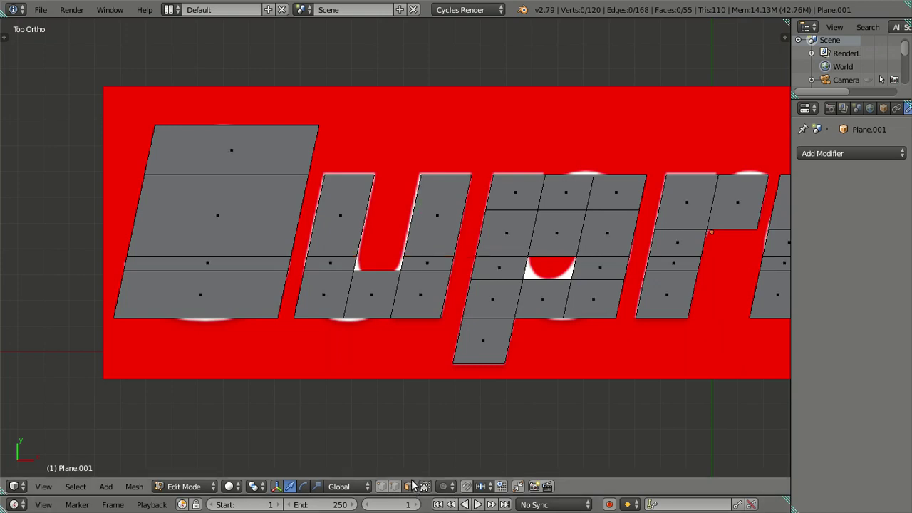
pyautogui.rightClick(545, 245)
pyautogui.press('x')
pyautogui.click(547, 232)
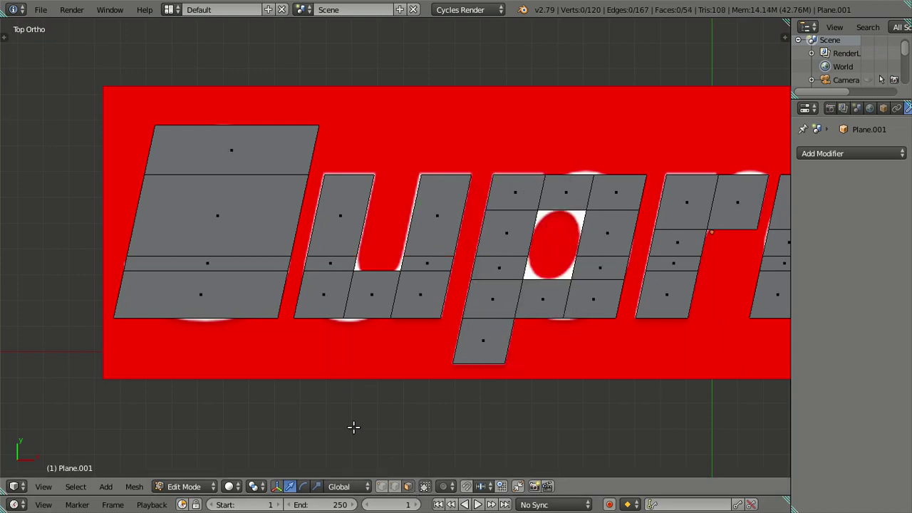
# Step: Return to edge selection with textured shading and clear the selection
pyautogui.click(394, 486)
pyautogui.hotkey('alt', 'z')
pyautogui.rightClick(333, 256)
pyautogui.keyDown('shift'); pyautogui.click(443, 257); pyautogui.keyUp('shift')
pyautogui.scroll(-2, 450, 302)
pyautogui.scroll(2, 358, 294)
pyautogui.press('a')
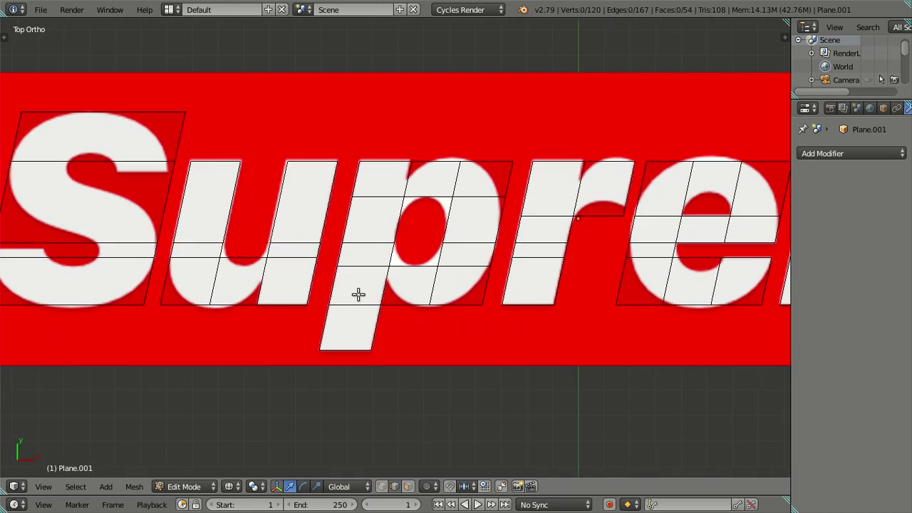
pyautogui.scroll(2, 311, 310)
pyautogui.scroll(-1, 362, 316)
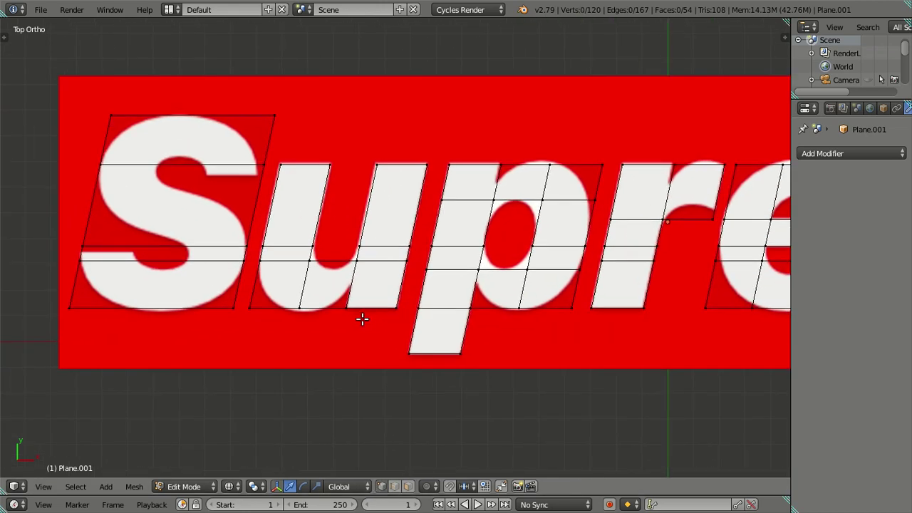
pyautogui.scroll(3, 362, 315)
pyautogui.hotkey('alt', 'z')
pyautogui.hotkey('alt', 'z')
# Step: Add a loop cut across the bottom of the u
pyautogui.rightClick(318, 331)
pyautogui.rightClick(263, 331)
pyautogui.hotkey('ctrl', 'r')
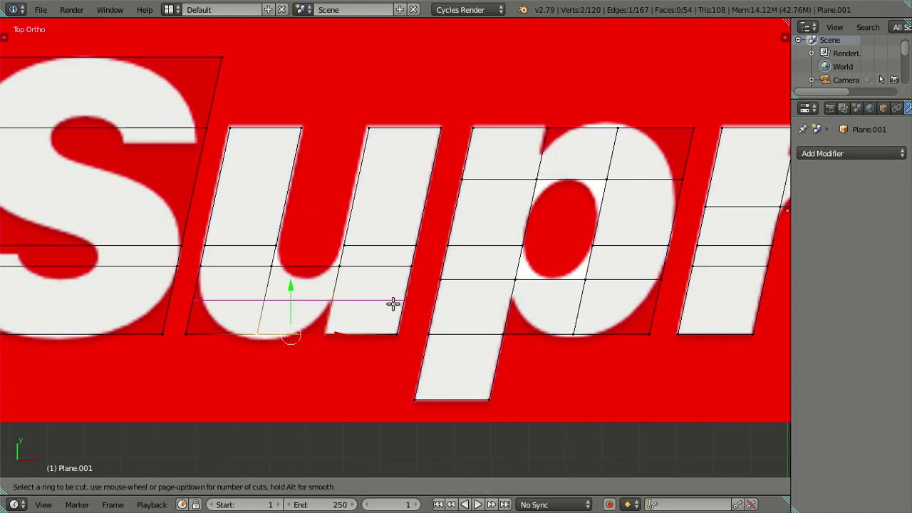
pyautogui.click(393, 303)
pyautogui.click(393, 301)
# Step: Scale the new edge to fit the u and move it vertically
pyautogui.rightClick(344, 265)
pyautogui.keyDown('shift'); pyautogui.rightClick(271, 265); pyautogui.keyUp('shift')
pyautogui.scroll(1, 413, 301)
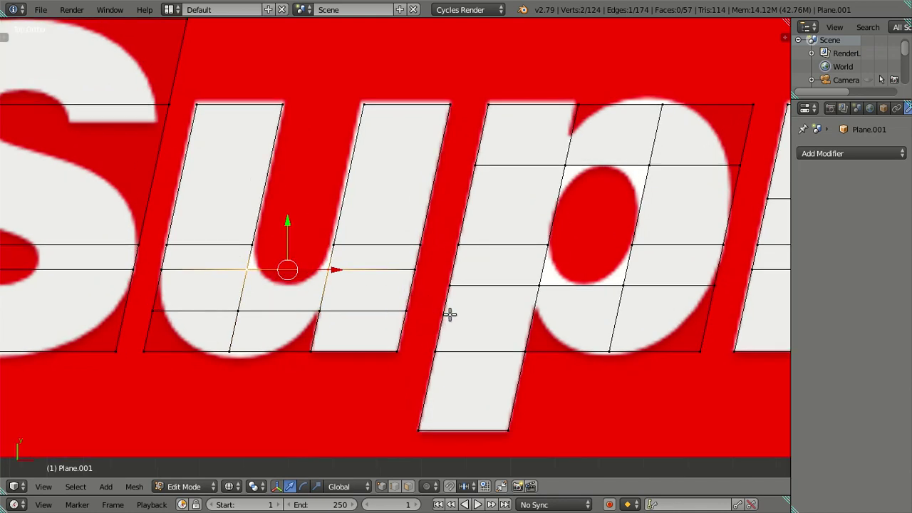
pyautogui.press('s')
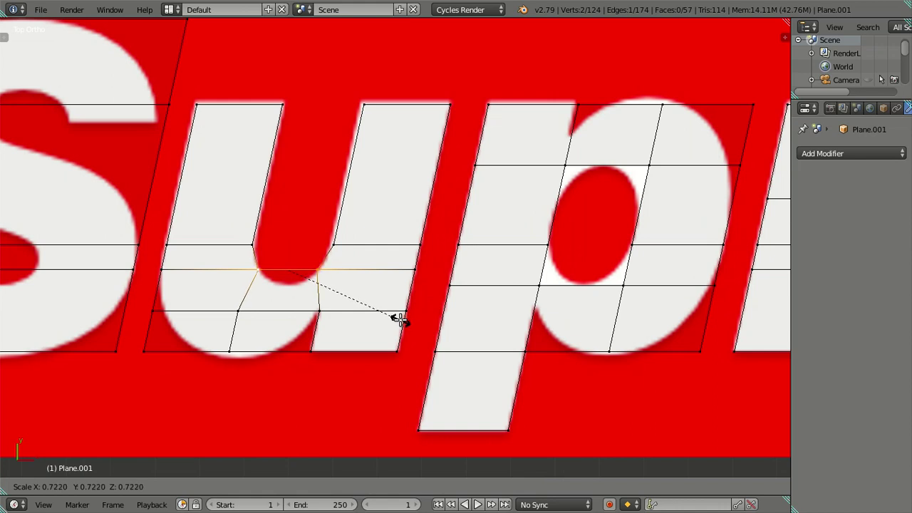
pyautogui.click(388, 320)
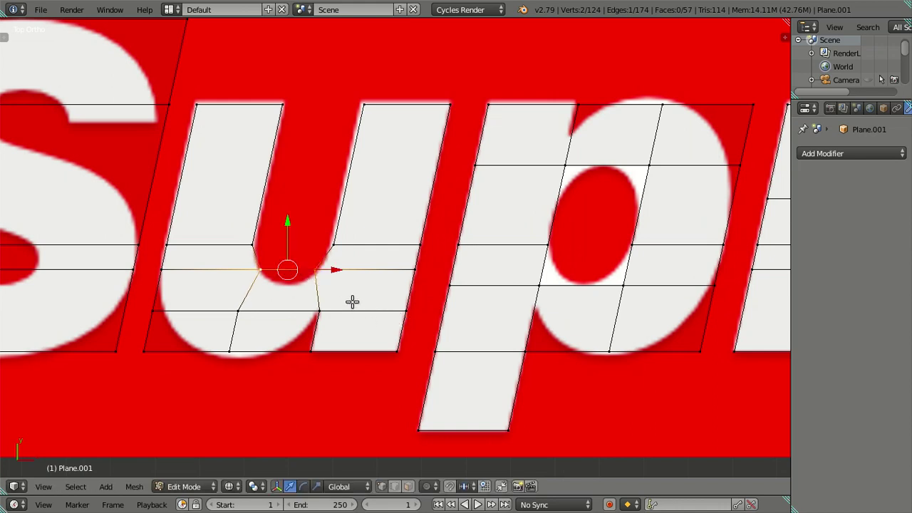
pyautogui.press('g')
pyautogui.press('y')
pyautogui.click(288, 230)
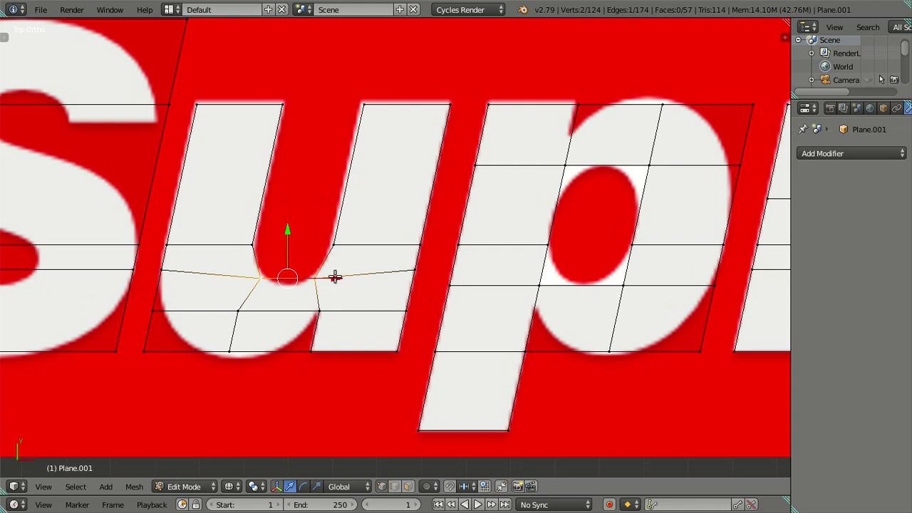
pyautogui.press('s')
pyautogui.press('Escape')
# Step: Delete the red lower-left corner face of the u
pyautogui.press('a')
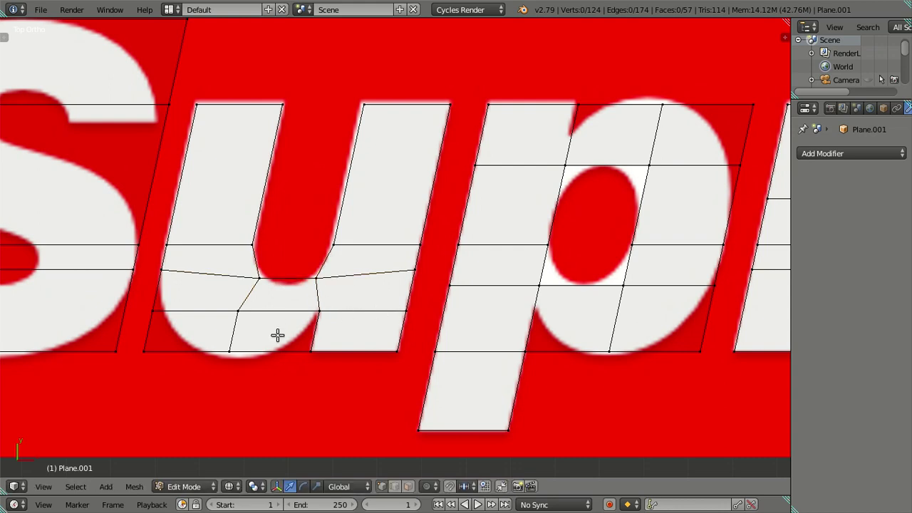
pyautogui.rightClick(237, 311)
pyautogui.keyDown('shift'); pyautogui.rightClick(230, 350); pyautogui.keyUp('shift')
pyautogui.keyDown('shift'); pyautogui.rightClick(311, 351); pyautogui.keyUp('shift')
pyautogui.keyDown('shift'); pyautogui.rightClick(318, 310); pyautogui.keyUp('shift')
pyautogui.press('x')
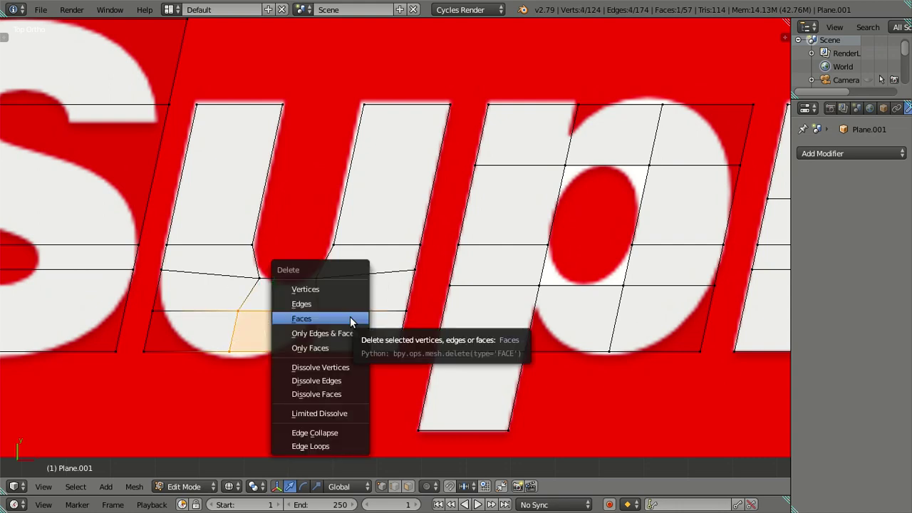
pyautogui.click(350, 318)
# Step: Move a bottom vertex onto the u's curve and slide it left
pyautogui.rightClick(236, 311)
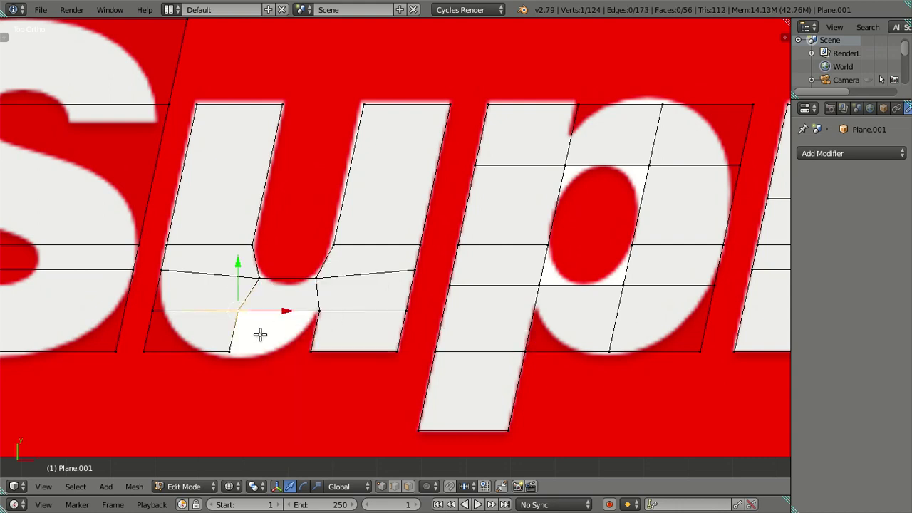
pyautogui.press('g')
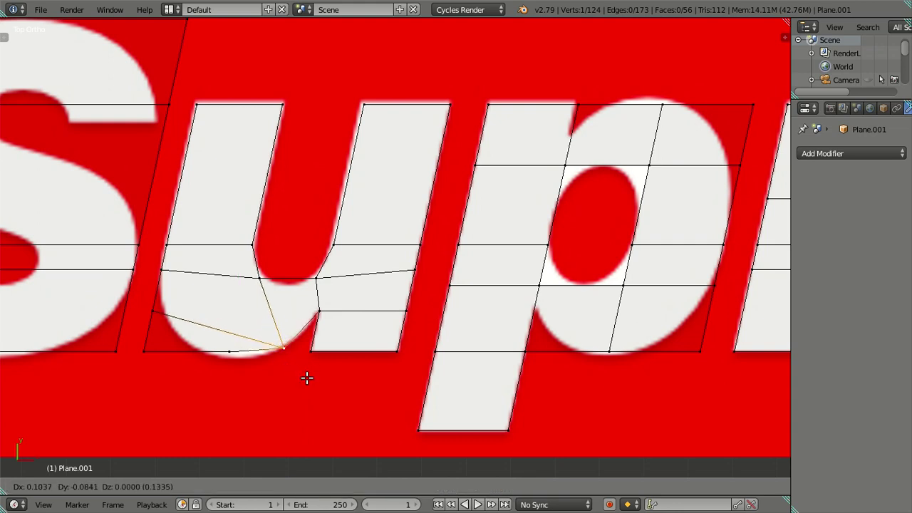
pyautogui.click(307, 378)
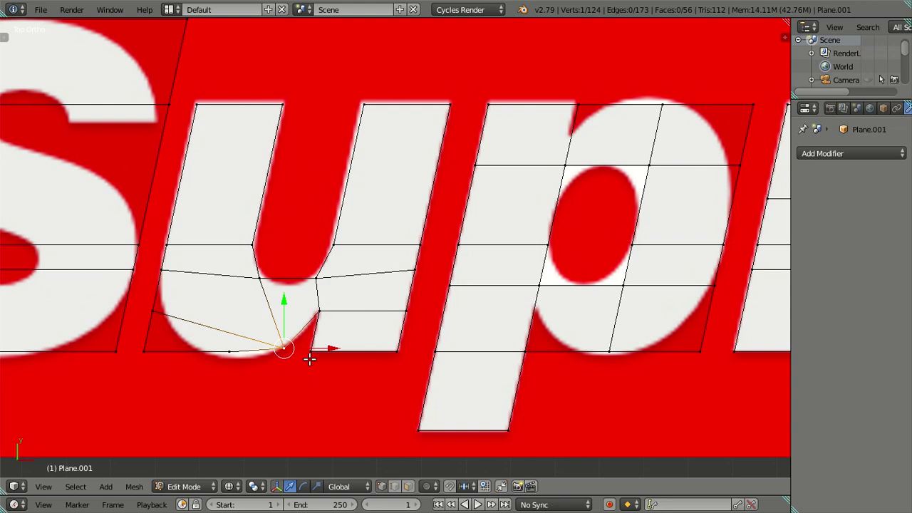
pyautogui.moveTo(322, 347); pyautogui.dragTo(302, 351)
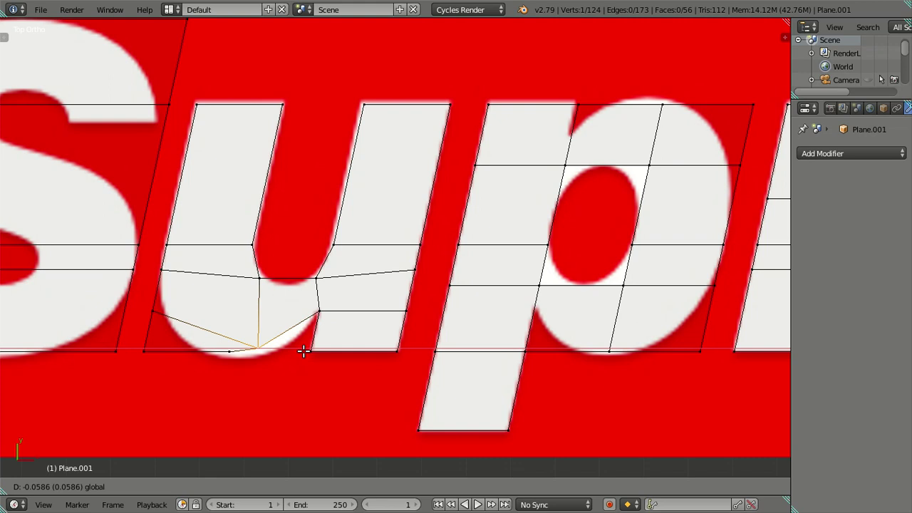
pyautogui.click(302, 350)
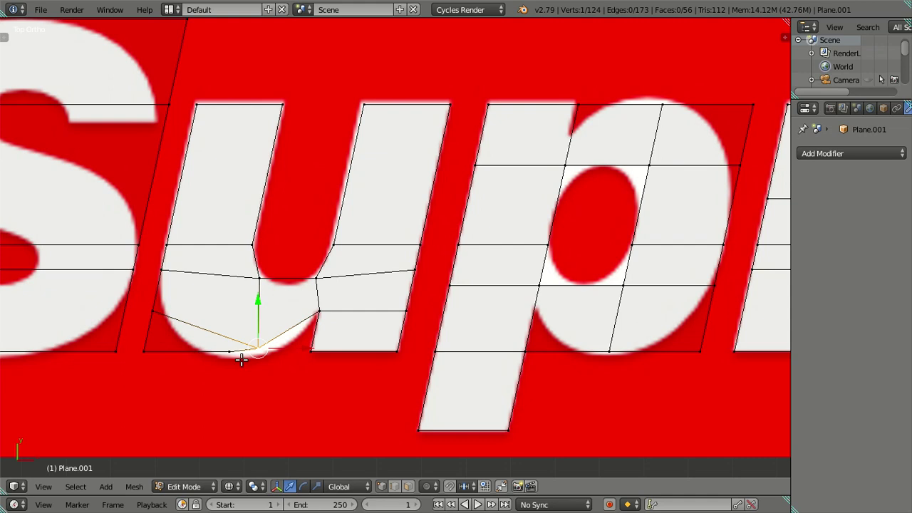
# Step: Dissolve the edge between two bottom vertices and the leftover vertex
pyautogui.keyDown('shift'); pyautogui.rightClick(154, 311); pyautogui.keyUp('shift')
pyautogui.press('x')
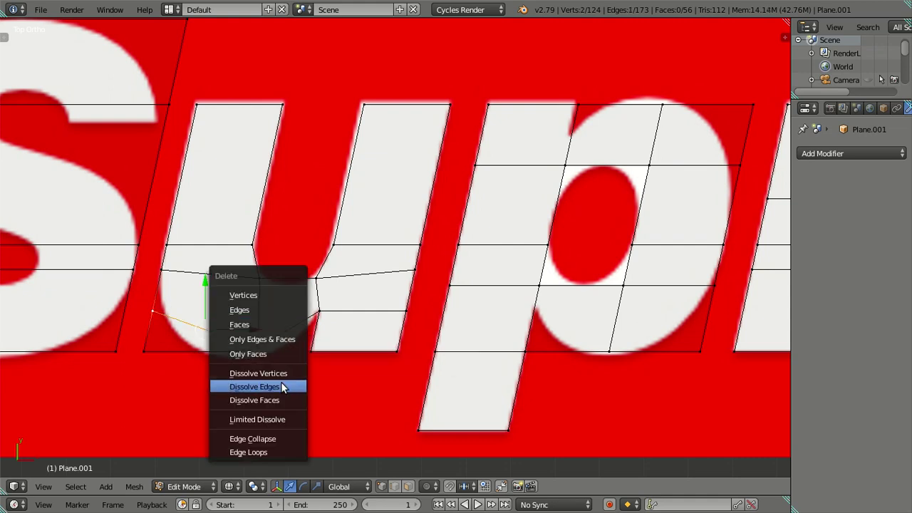
pyautogui.click(282, 386)
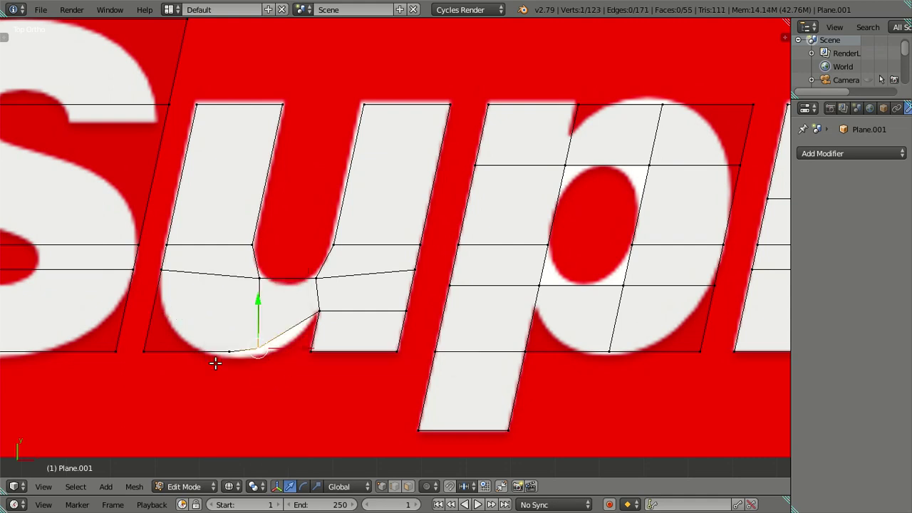
pyautogui.press('x')
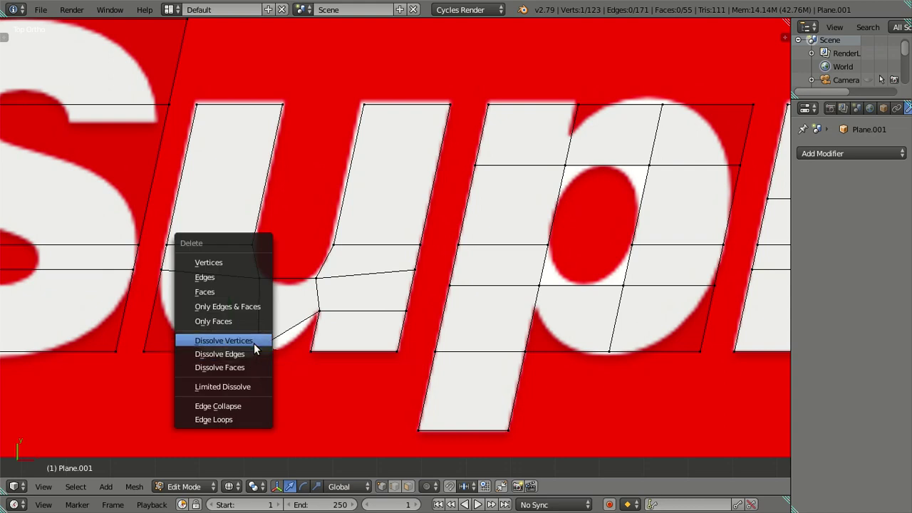
pyautogui.click(254, 343)
# Step: Reposition the remaining bottom and left vertices to follow the u's rounded curve
pyautogui.rightClick(253, 342)
pyautogui.press('g')
pyautogui.press('y')
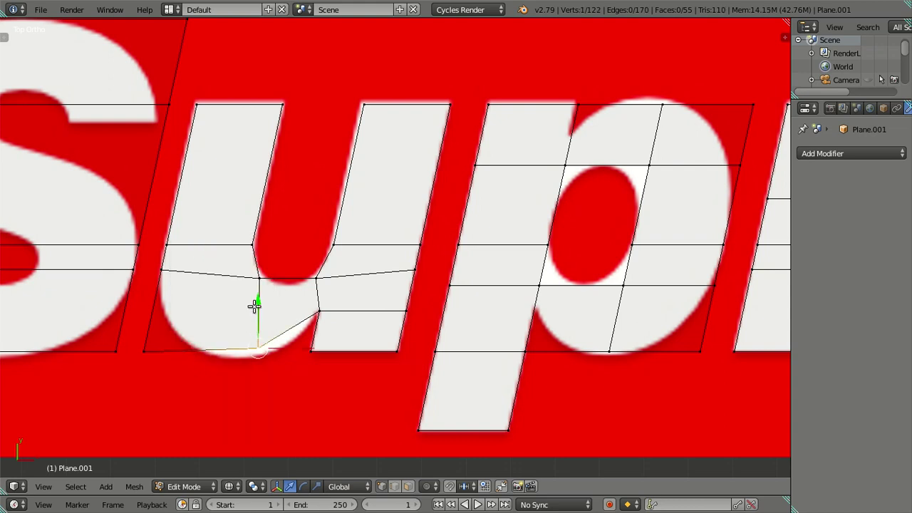
pyautogui.click(254, 316)
pyautogui.rightClick(159, 347)
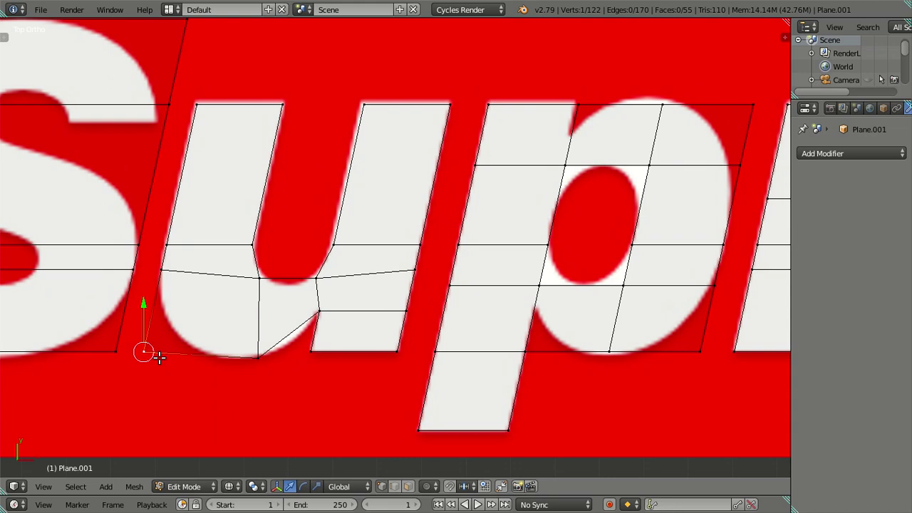
pyautogui.press('g')
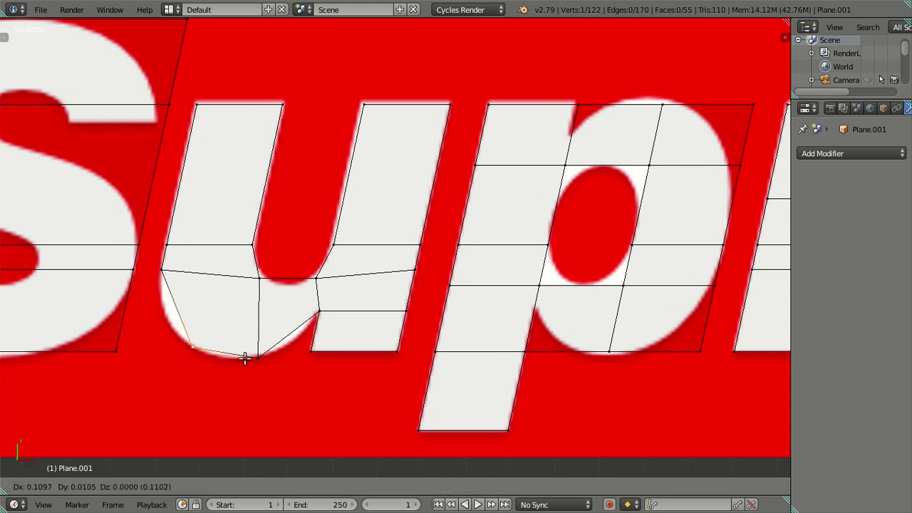
pyautogui.click(240, 357)
pyautogui.rightClick(168, 272)
pyautogui.press('g')
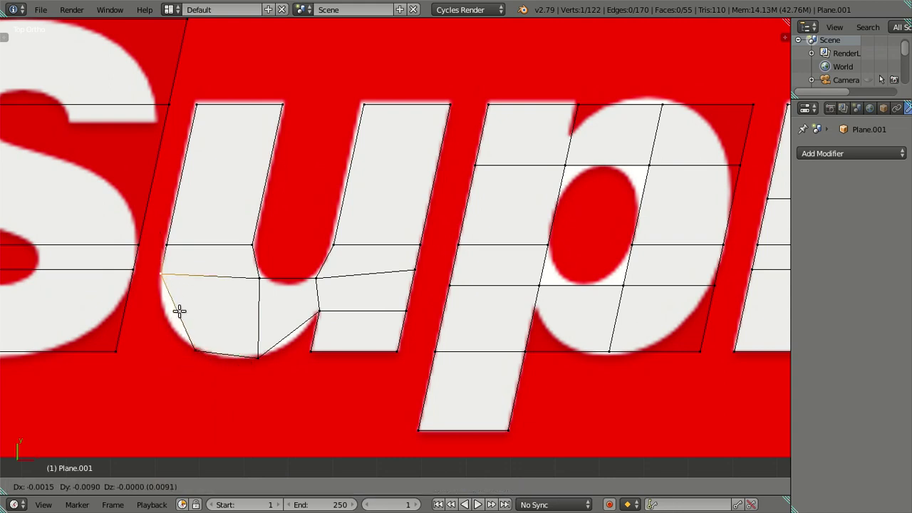
pyautogui.click(181, 321)
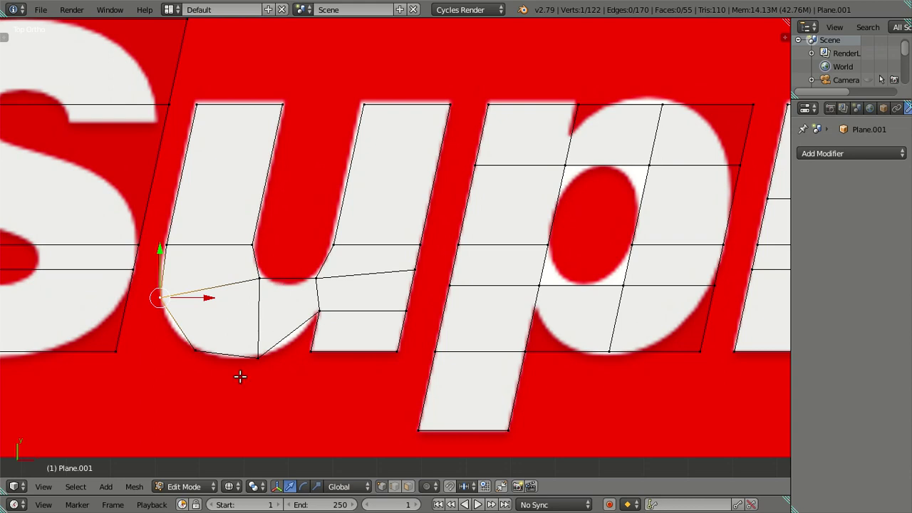
# Step: Extrude the u's bottom edge toward its inner curve, reposition the new vertex, and dissolve the extra one
pyautogui.rightClick(253, 349)
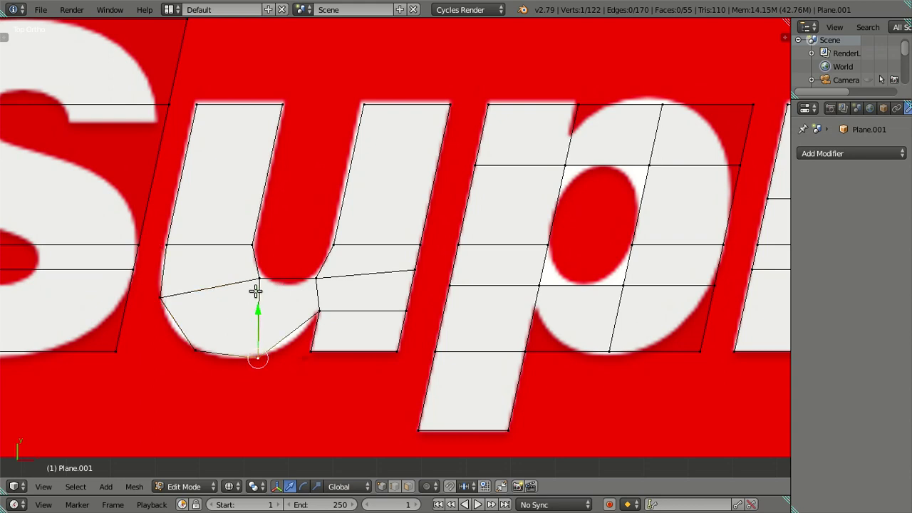
pyautogui.keyDown('shift'); pyautogui.rightClick(258, 278); pyautogui.keyUp('shift')
pyautogui.press('e')
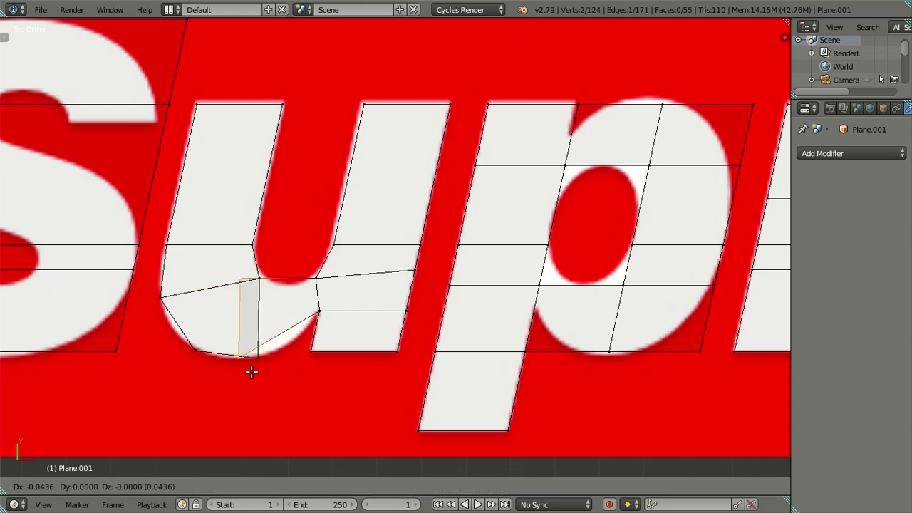
pyautogui.click(309, 379)
pyautogui.rightClick(297, 376)
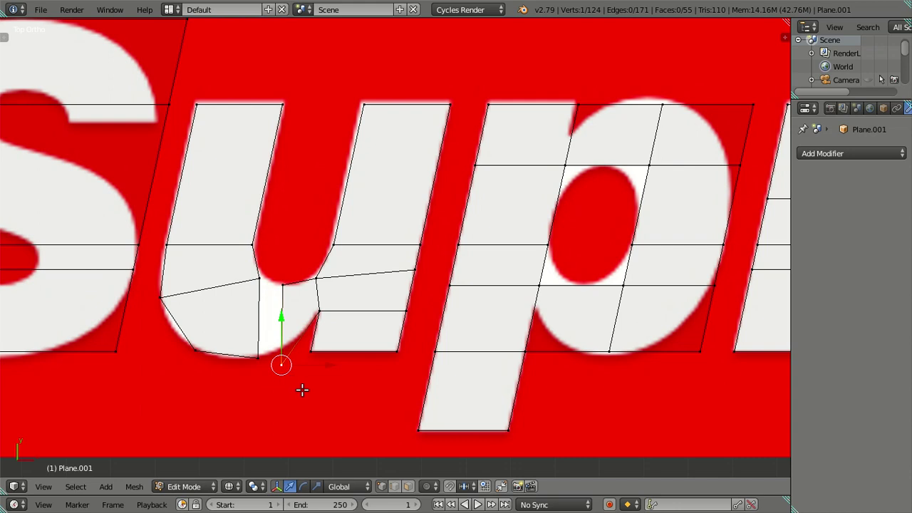
pyautogui.press('g')
pyautogui.click(302, 373)
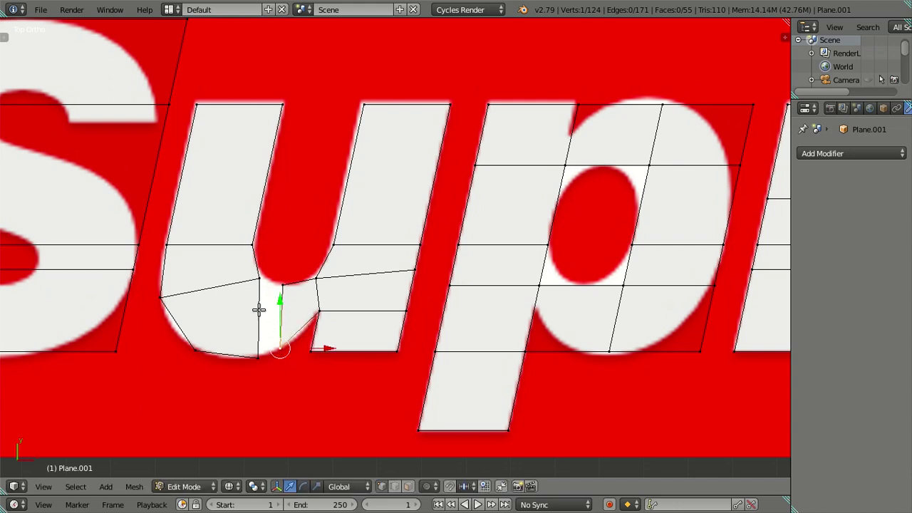
pyautogui.press('x')
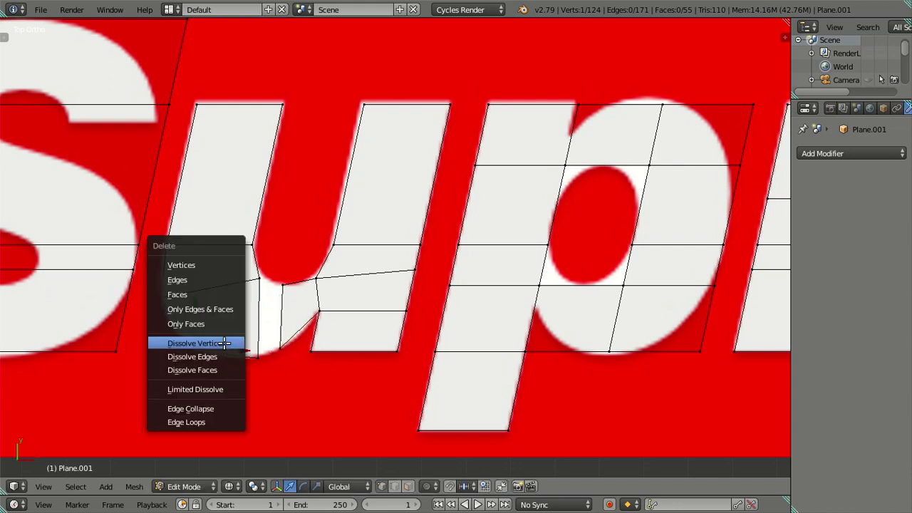
pyautogui.click(225, 344)
# Step: Shift a bottom-curve vertex left and move the junction vertex onto the u's inner curve
pyautogui.rightClick(257, 360)
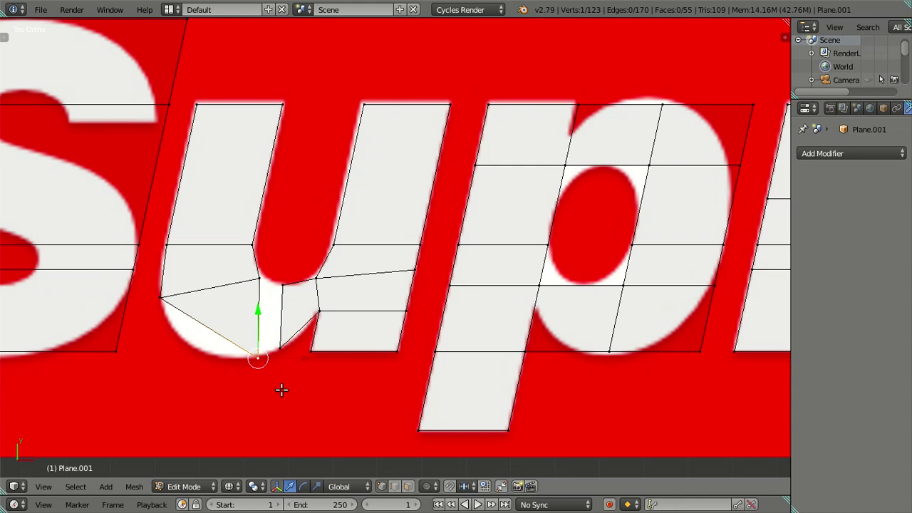
pyautogui.press('g')
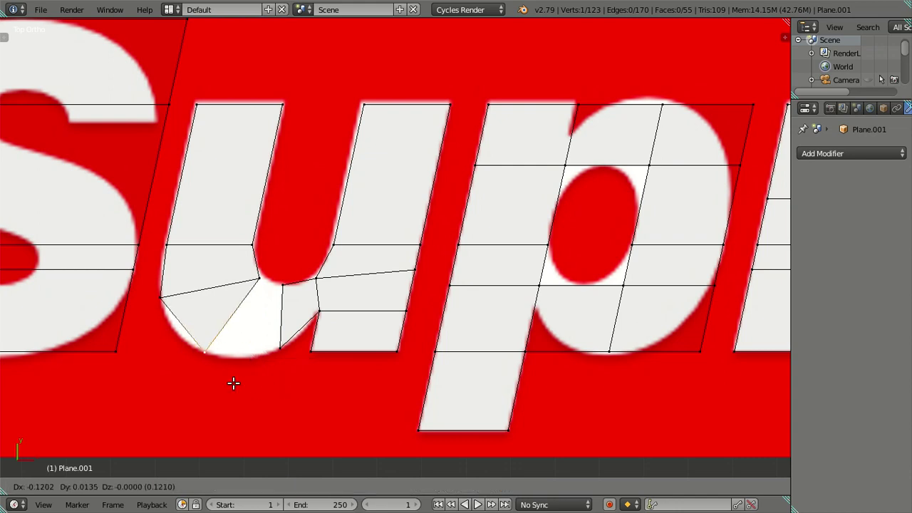
pyautogui.click(229, 383)
pyautogui.rightClick(255, 280)
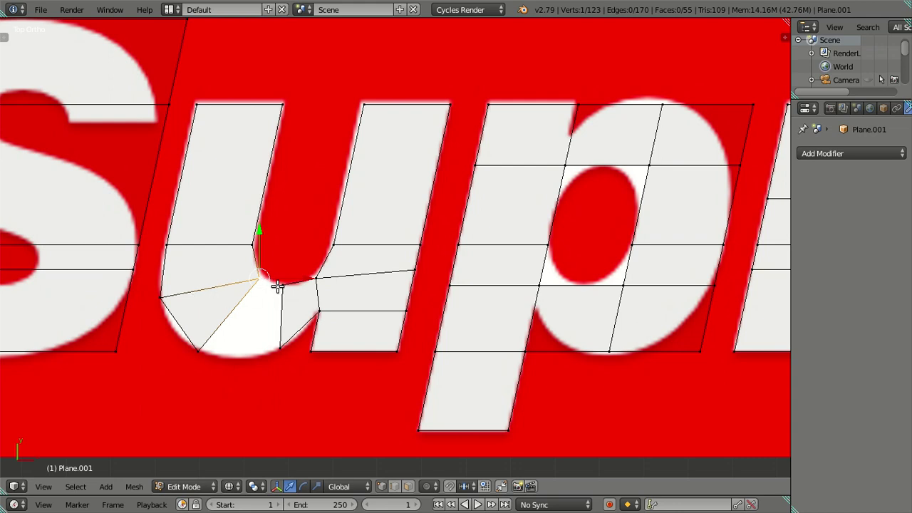
pyautogui.press('e')
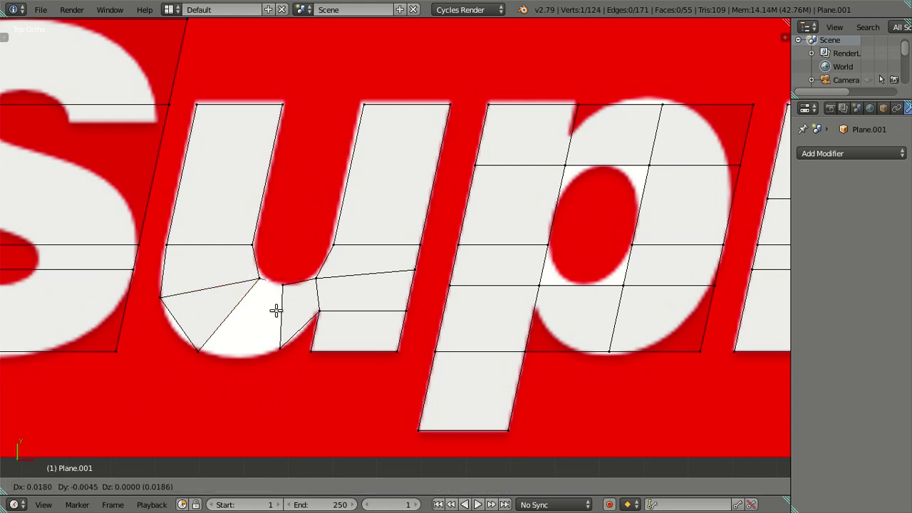
pyautogui.rightClick(276, 317)
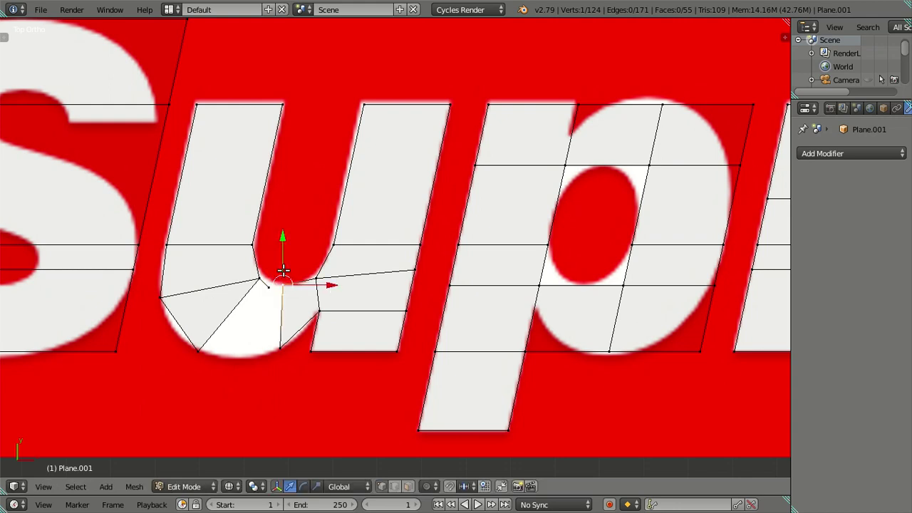
pyautogui.press('g')
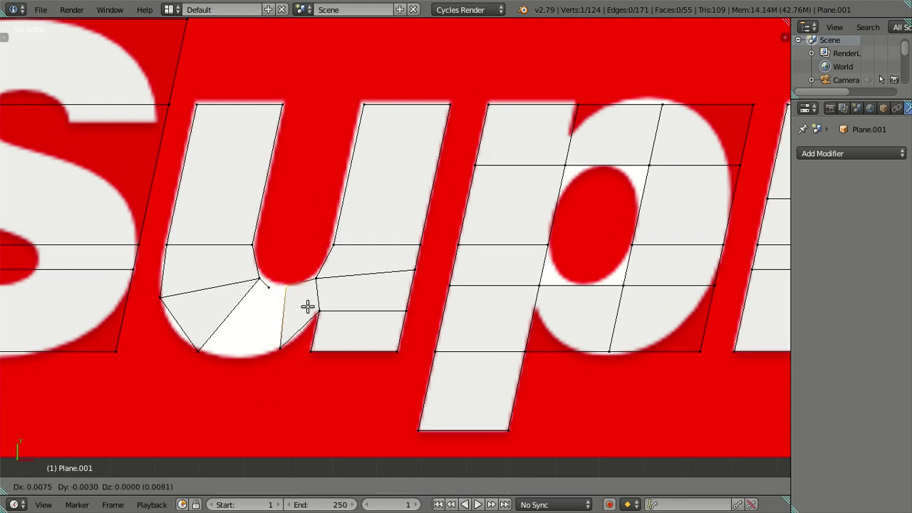
pyautogui.click(302, 301)
# Step: Move two lower-curve vertices together and nudge the inner curve's top vertex down-right
pyautogui.rightClick(262, 281)
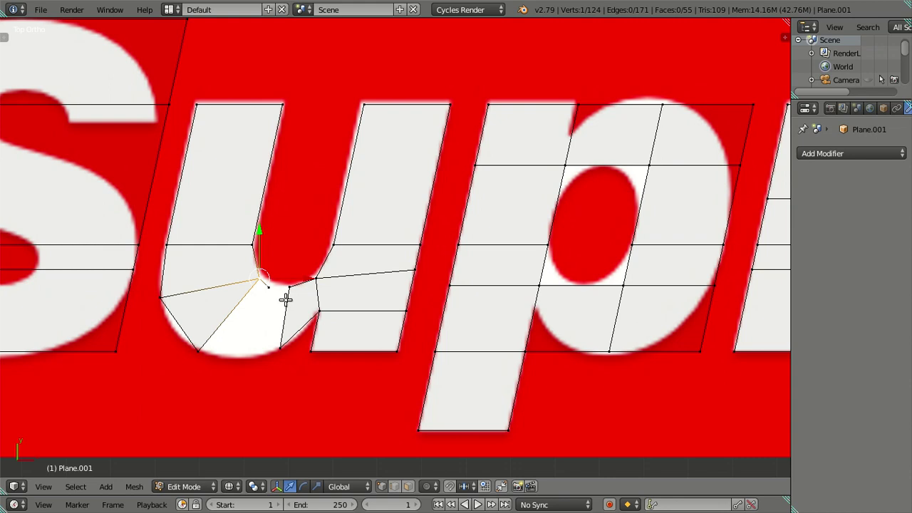
pyautogui.keyDown('shift'); pyautogui.rightClick(282, 293); pyautogui.keyUp('shift')
pyautogui.press('g')
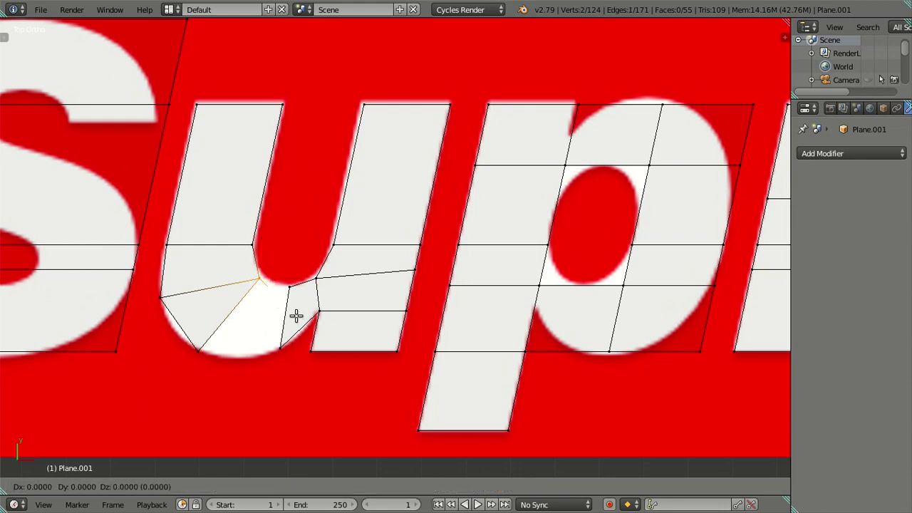
pyautogui.click(295, 311)
pyautogui.rightClick(265, 277)
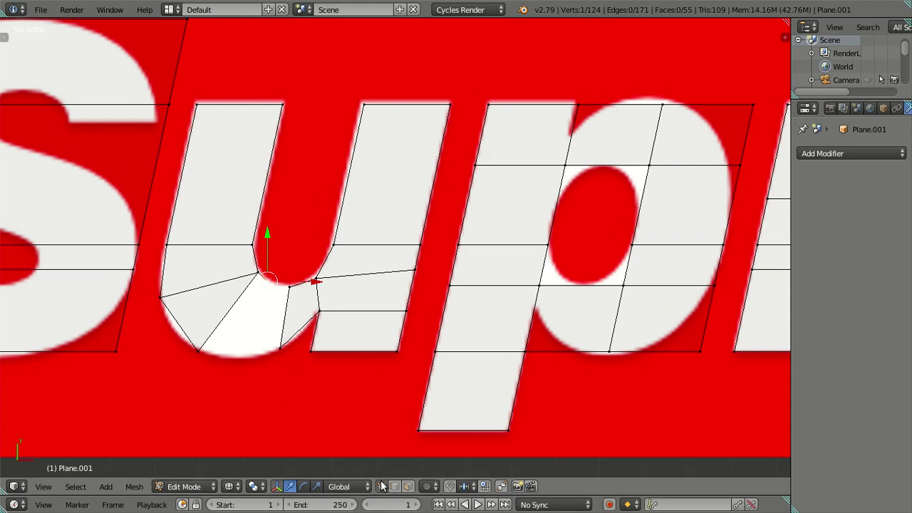
pyautogui.press('g')
pyautogui.click(304, 309)
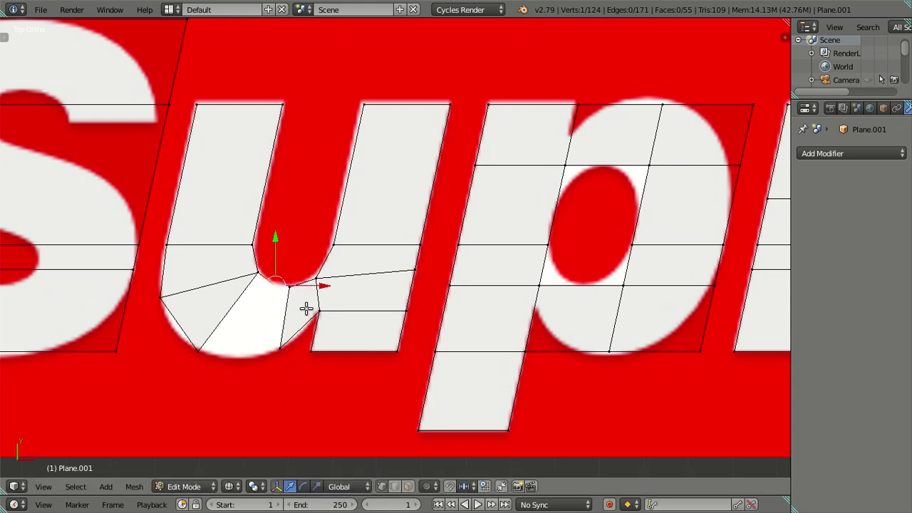
# Step: Slide an inner-curve vertex along the outline, then extrude a new vertex toward the u's bottom
pyautogui.keyDown('shift'); pyautogui.rightClick(288, 290); pyautogui.keyUp('shift')
pyautogui.rightClick(276, 285)
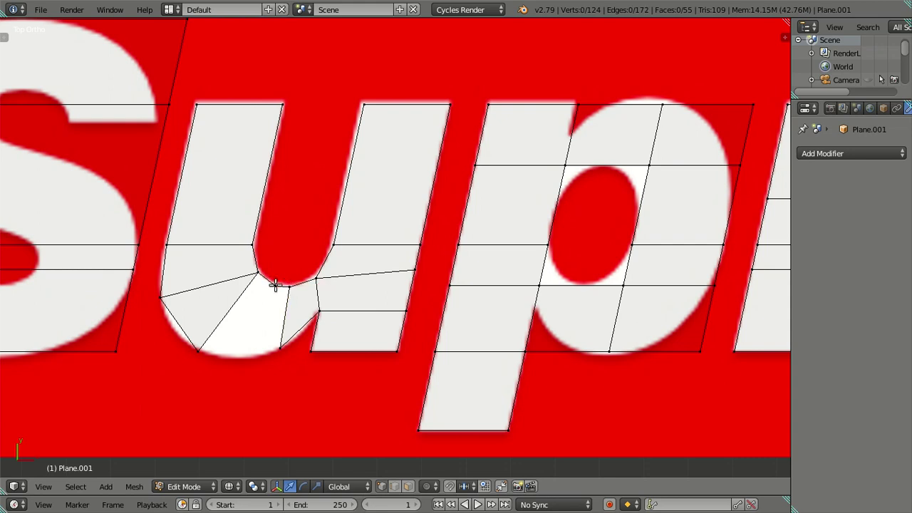
pyautogui.moveTo(320, 285); pyautogui.dragTo(317, 281)
pyautogui.click(317, 282)
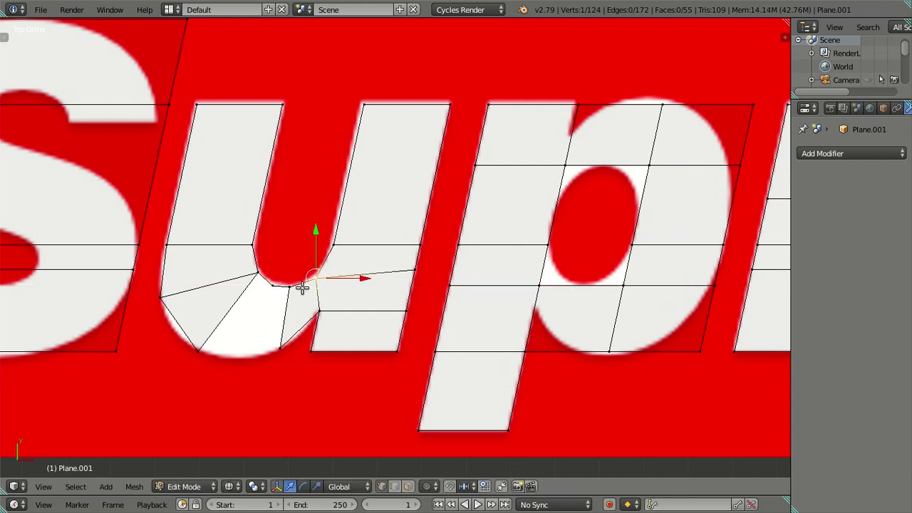
pyautogui.moveTo(334, 288); pyautogui.dragTo(320, 289)
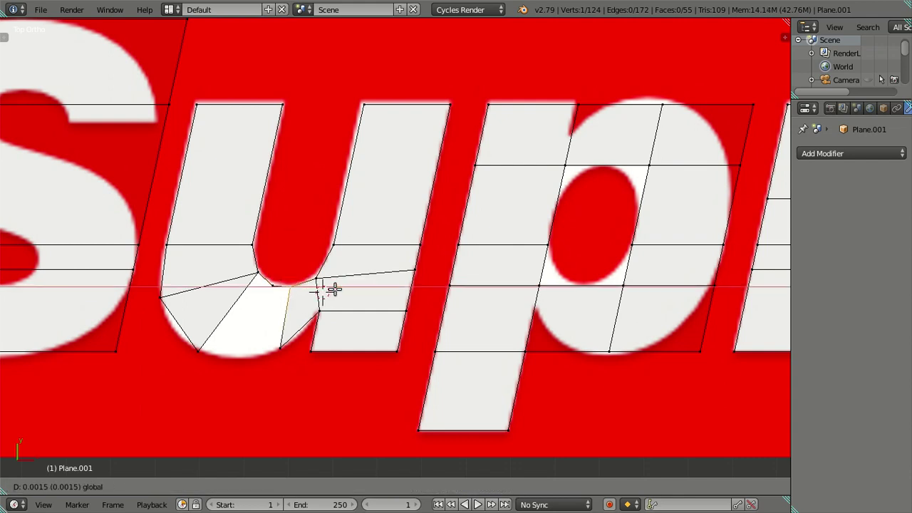
pyautogui.moveTo(312, 232); pyautogui.dragTo(314, 227)
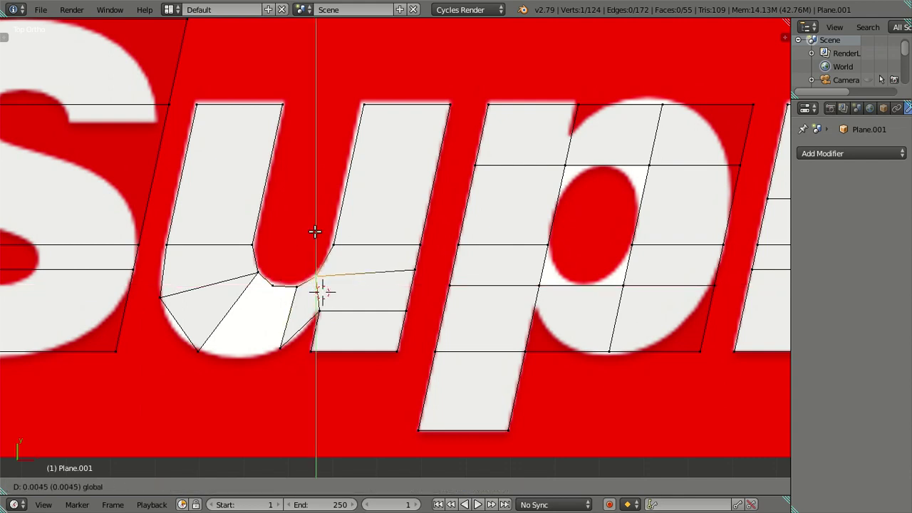
pyautogui.moveTo(345, 272); pyautogui.dragTo(350, 271)
pyautogui.rightClick(274, 283)
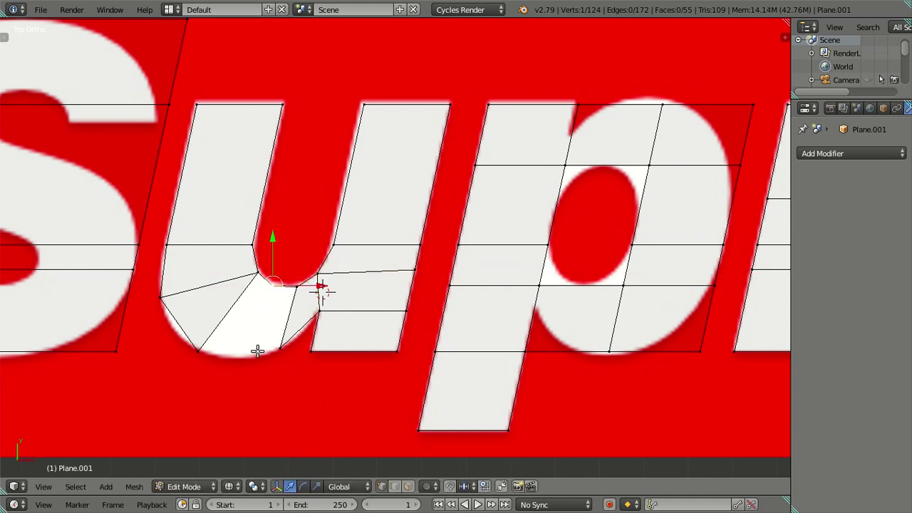
pyautogui.press('e')
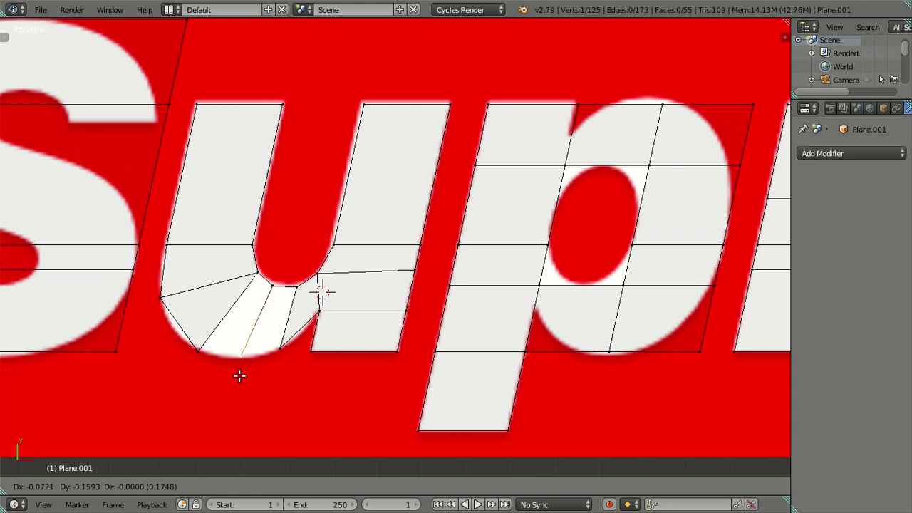
# Step: Place the extruded vertex on the u's bottom edge and fill a four-vertex face there
pyautogui.click(240, 377)
pyautogui.keyDown('shift'); pyautogui.rightClick(198, 351); pyautogui.keyUp('shift')
pyautogui.keyDown('shift'); pyautogui.rightClick(256, 274); pyautogui.keyUp('shift')
pyautogui.keyDown('shift'); pyautogui.rightClick(269, 286); pyautogui.keyUp('shift')
pyautogui.rightClick(198, 354)
pyautogui.keyDown('shift'); pyautogui.rightClick(203, 358); pyautogui.keyUp('shift')
pyautogui.keyDown('shift'); pyautogui.rightClick(240, 357); pyautogui.keyUp('shift')
pyautogui.keyDown('shift'); pyautogui.rightClick(198, 352); pyautogui.keyUp('shift')
pyautogui.keyDown('shift'); pyautogui.rightClick(256, 275); pyautogui.keyUp('shift')
pyautogui.keyDown('shift'); pyautogui.rightClick(268, 287); pyautogui.keyUp('shift')
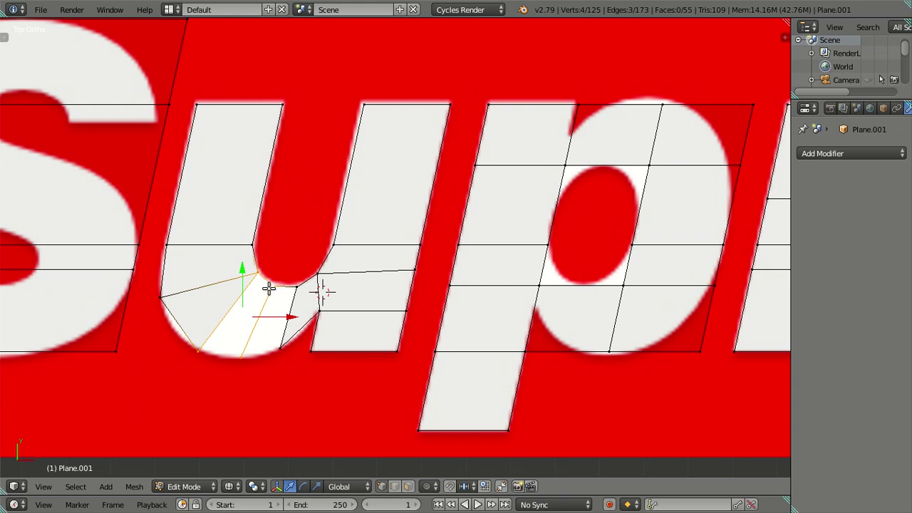
pyautogui.press('f')
pyautogui.press('a')
# Step: Dissolve the unwanted edge to merge faces, then fill another face in the u's curve
pyautogui.rightClick(199, 348)
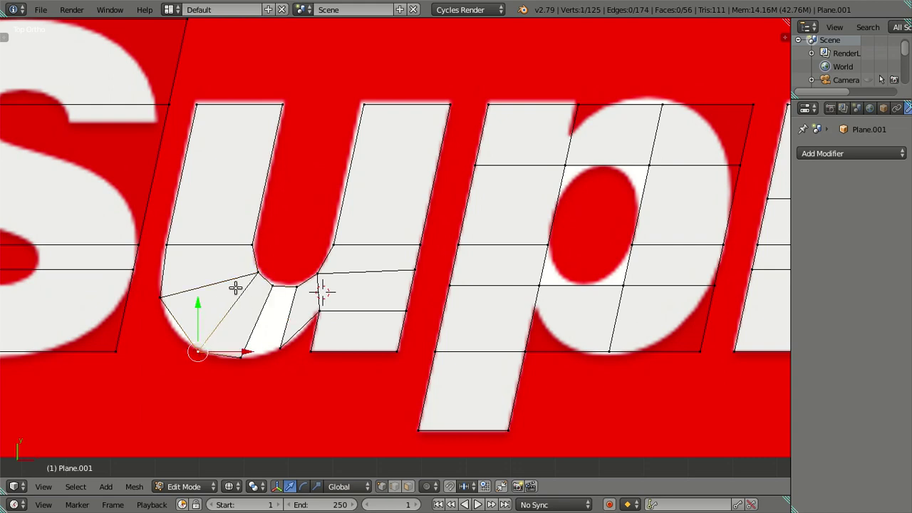
pyautogui.keyDown('shift'); pyautogui.rightClick(266, 289); pyautogui.keyUp('shift')
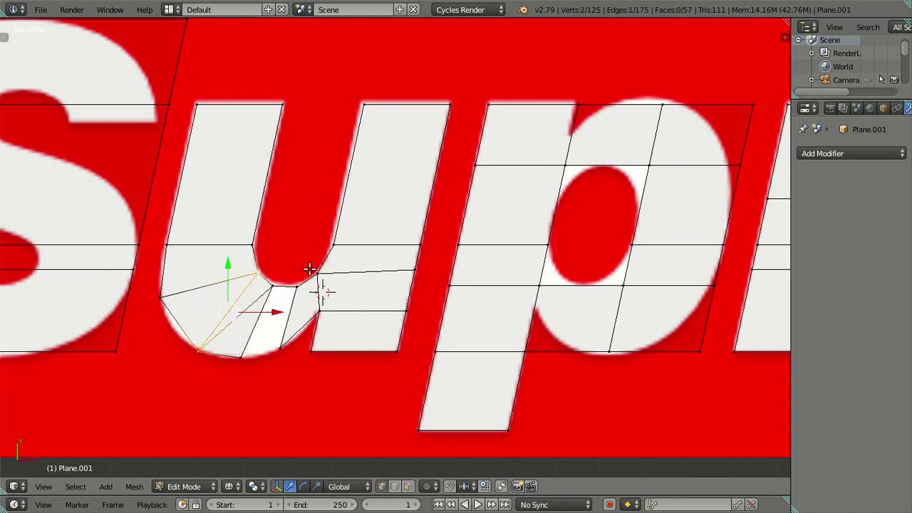
pyautogui.press('x')
pyautogui.click(277, 283)
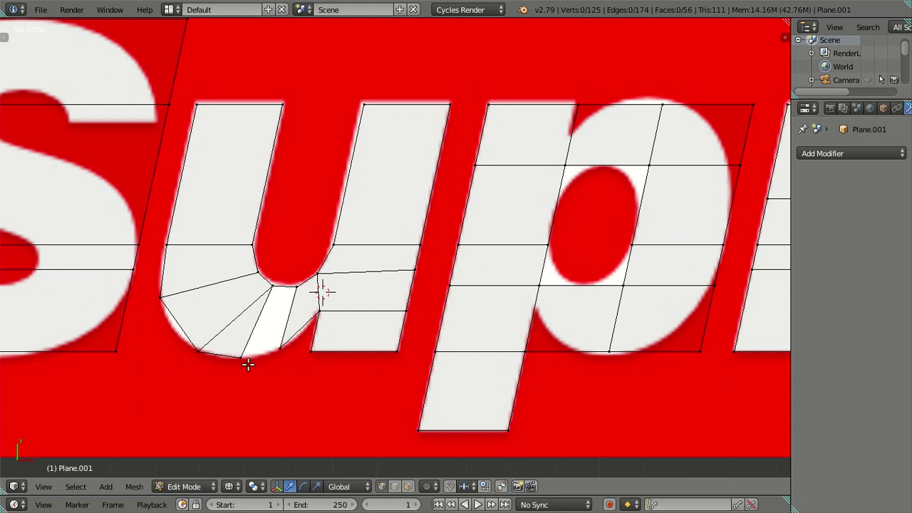
pyautogui.rightClick(251, 364)
pyautogui.keyDown('shift'); pyautogui.rightClick(280, 349); pyautogui.keyUp('shift')
pyautogui.keyDown('shift'); pyautogui.rightClick(273, 288); pyautogui.keyUp('shift')
pyautogui.keyDown('shift'); pyautogui.rightClick(295, 291); pyautogui.keyUp('shift')
pyautogui.press('f')
pyautogui.press('a')
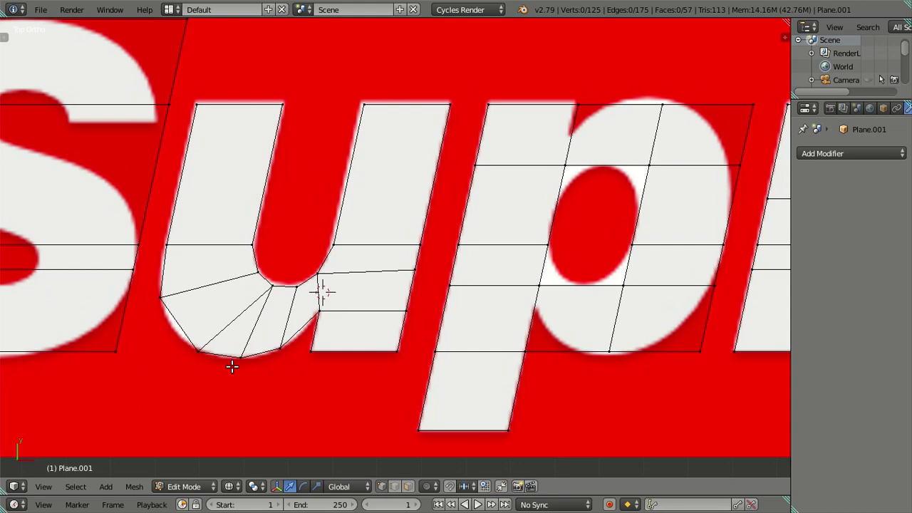
# Step: Move the u's left-edge vertex vertically and a bottom vertex horizontally, then dissolve an extra bottom vertex
pyautogui.rightClick(162, 296)
pyautogui.press('g')
pyautogui.press('y')
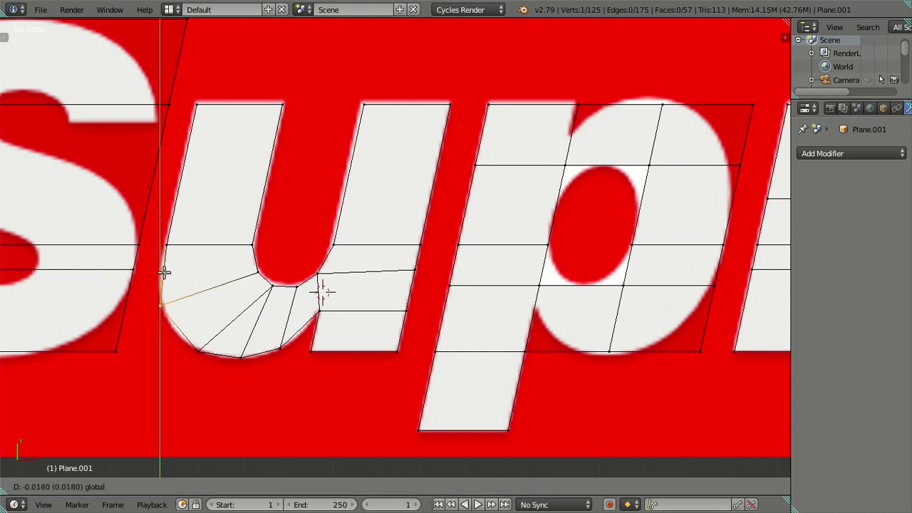
pyautogui.click(160, 266)
pyautogui.rightClick(198, 350)
pyautogui.press('g')
pyautogui.press('x')
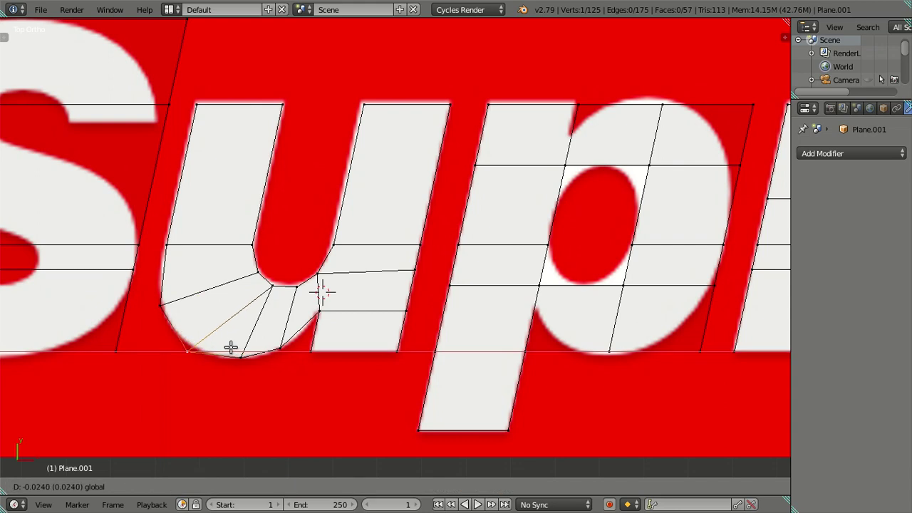
pyautogui.click(231, 347)
pyautogui.rightClick(239, 356)
pyautogui.keyDown('shift'); pyautogui.rightClick(273, 289); pyautogui.keyUp('shift')
pyautogui.press('x')
pyautogui.click(284, 301)
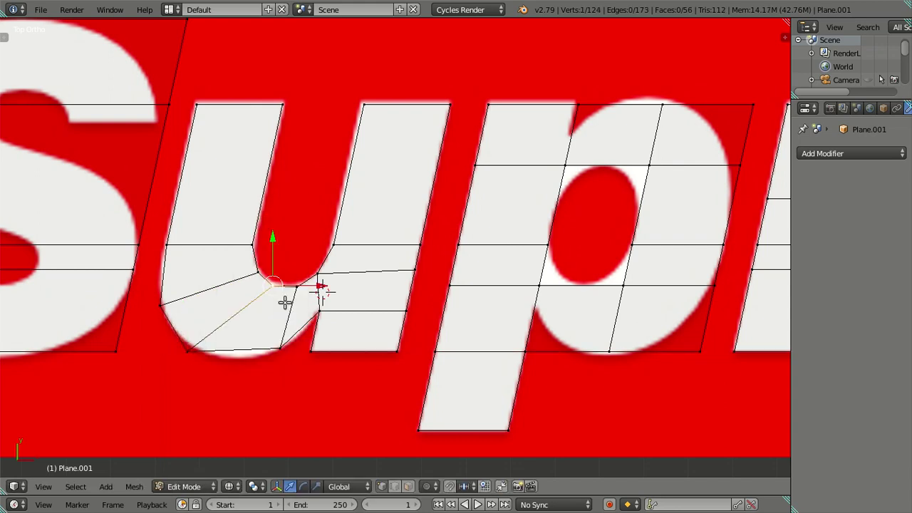
# Step: Slide two vertices at the u's inner corner horizontally onto the letter outline
pyautogui.rightClick(277, 347)
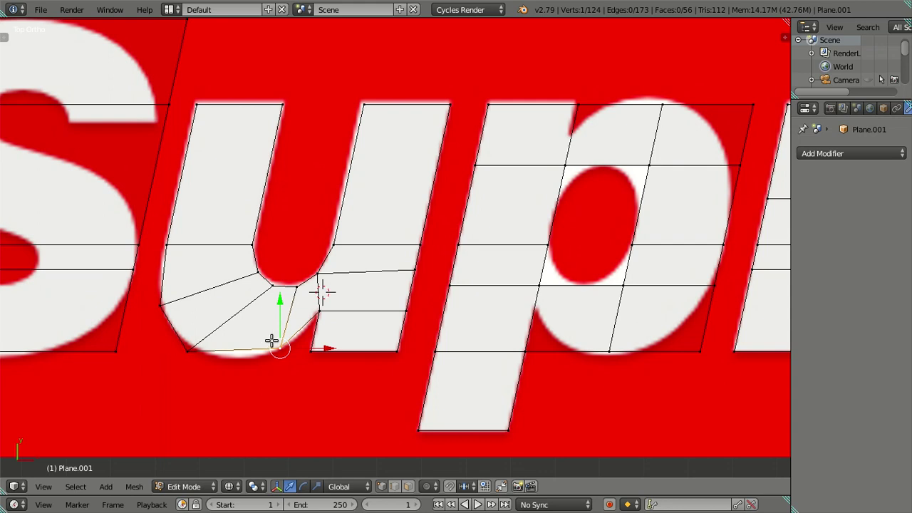
pyautogui.rightClick(255, 263)
pyautogui.moveTo(256, 225); pyautogui.dragTo(255, 220)
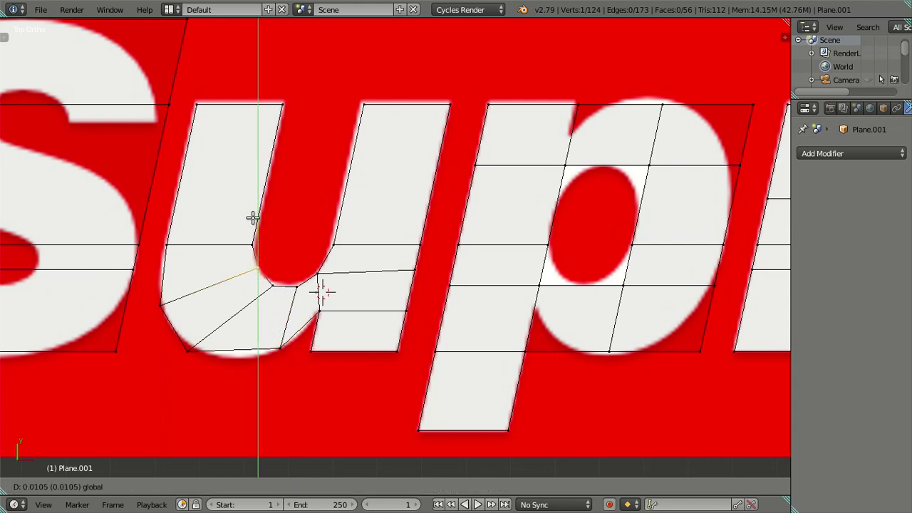
pyautogui.press('g')
pyautogui.press('x')
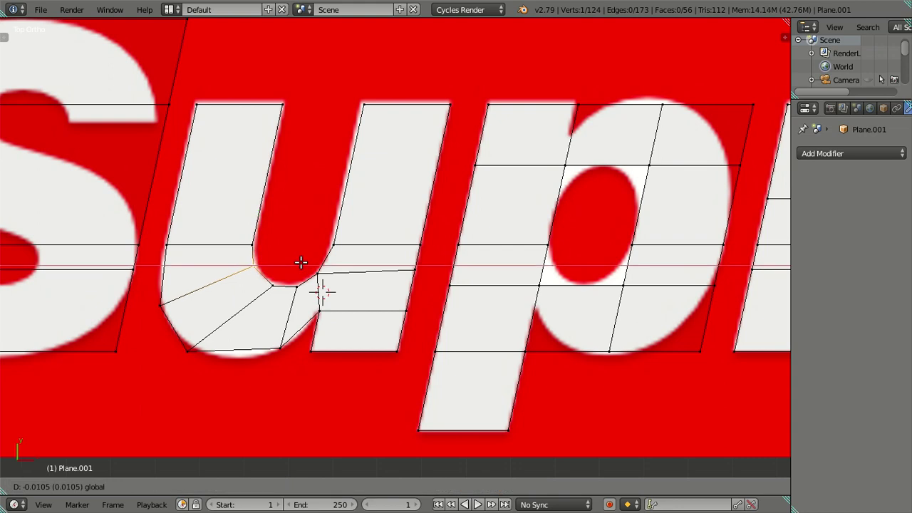
pyautogui.click(303, 262)
pyautogui.rightClick(320, 269)
pyautogui.press('g')
pyautogui.press('x')
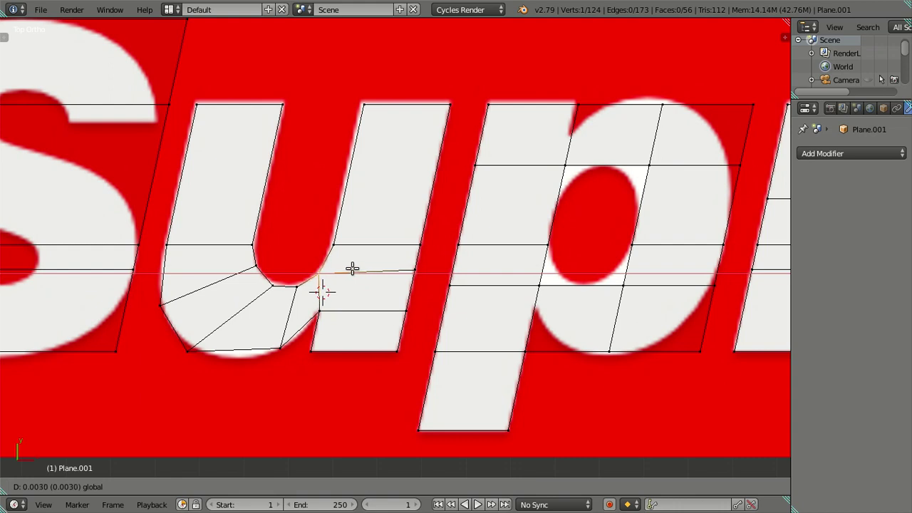
pyautogui.click(352, 268)
pyautogui.press('a')
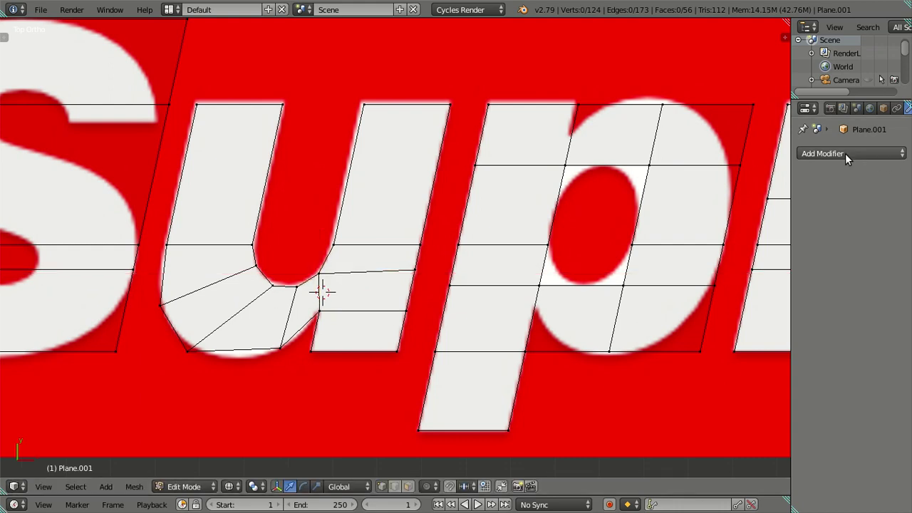
pyautogui.click(845, 153)
# Step: Add a Subdivision Surface modifier and loop-cut across the u's curve, moving the new vertex vertically
pyautogui.click(681, 377)
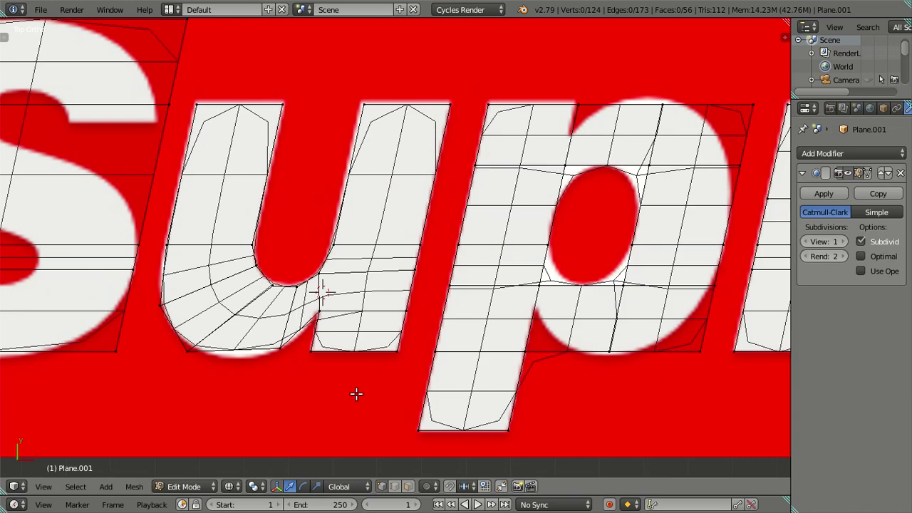
pyautogui.hotkey('ctrl', 'r')
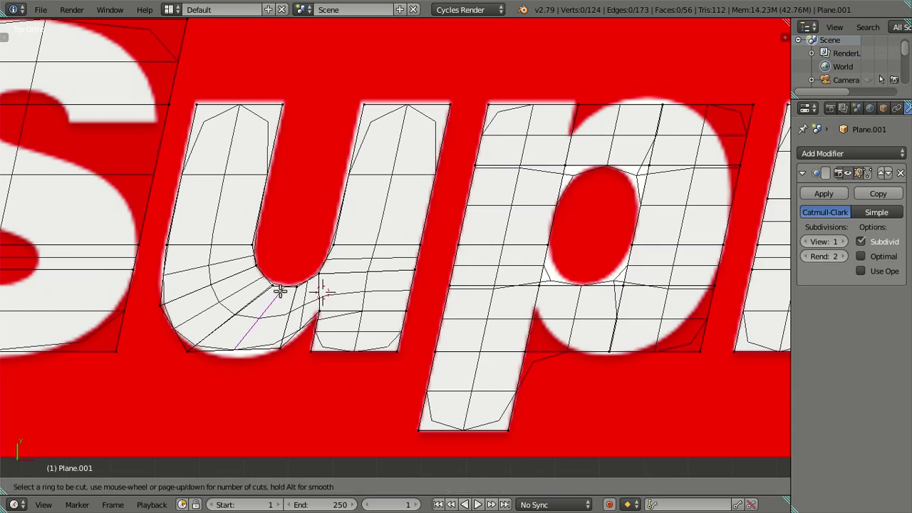
pyautogui.click(281, 292)
pyautogui.rightClick(240, 338)
pyautogui.press('g')
pyautogui.press('y')
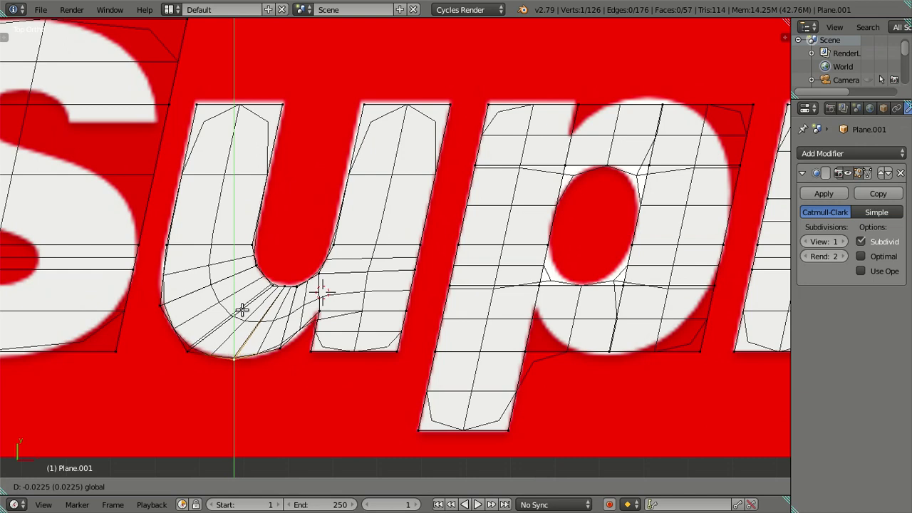
pyautogui.click(241, 309)
# Step: Nudge another curve vertex, check coverage in solid view, and set the subdivision viewport level to 0
pyautogui.rightClick(281, 347)
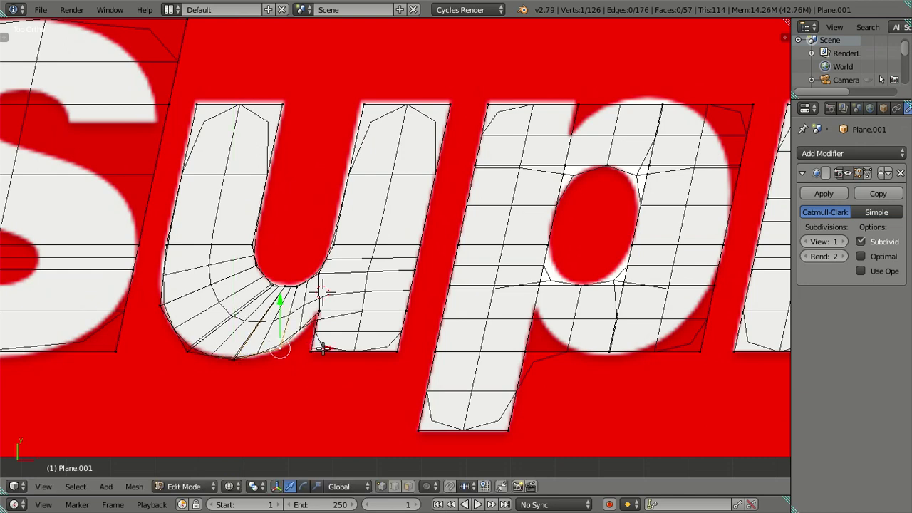
pyautogui.press('g')
pyautogui.click(318, 347)
pyautogui.hotkey('alt', 'z')
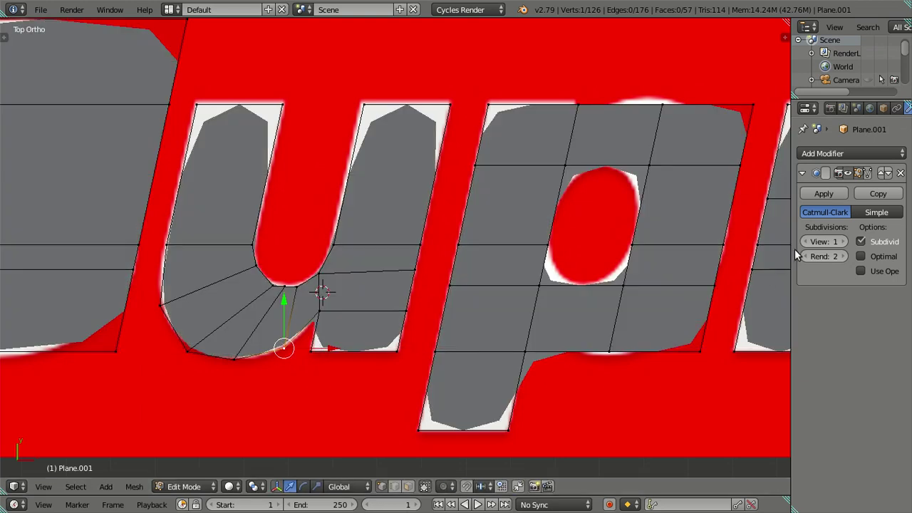
pyautogui.hotkey('ctrl', '0')
pyautogui.hotkey('alt', 'z')
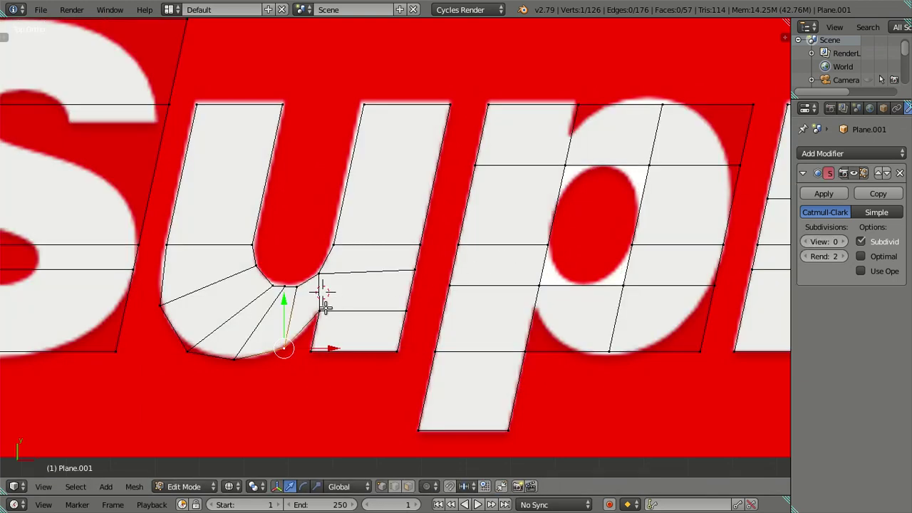
# Step: Nudge a different vertex on the u's curve slightly upward along Y
pyautogui.rightClick(296, 284)
pyautogui.press('g')
pyautogui.rightClick(325, 288)
pyautogui.press('g')
pyautogui.press('y')
pyautogui.rightClick(329, 276)
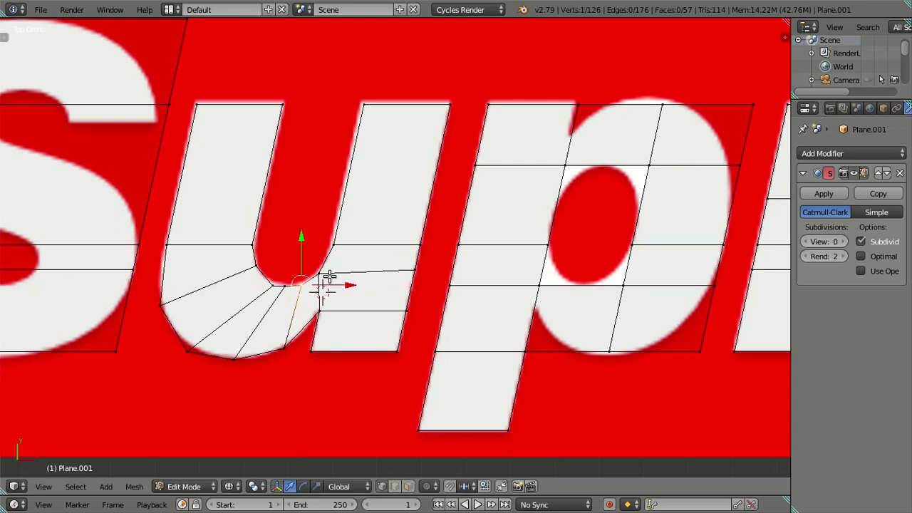
pyautogui.press('g')
pyautogui.rightClick(342, 286)
pyautogui.press('g')
pyautogui.press('y')
pyautogui.rightClick(305, 237)
pyautogui.scroll(1, 304, 256)
pyautogui.press('g')
pyautogui.press('x')
pyautogui.rightClick(292, 290)
pyautogui.press('g')
pyautogui.press('y')
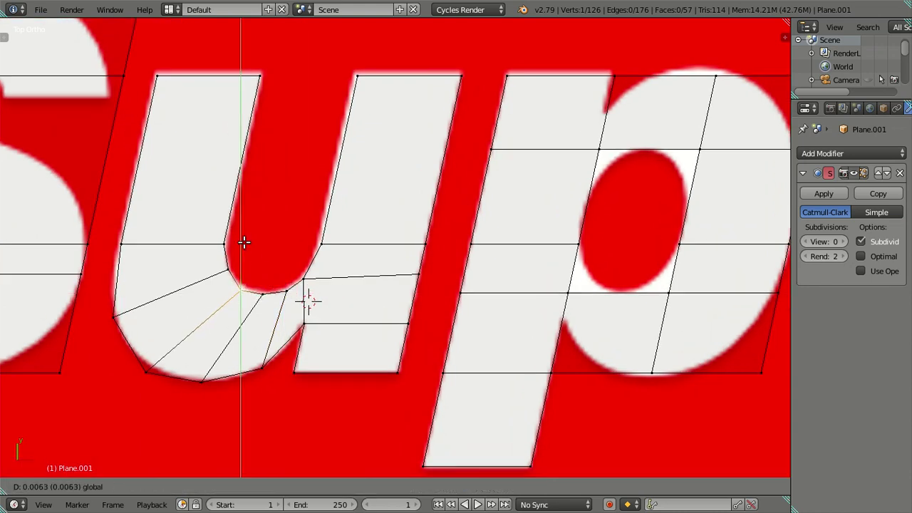
pyautogui.click(245, 242)
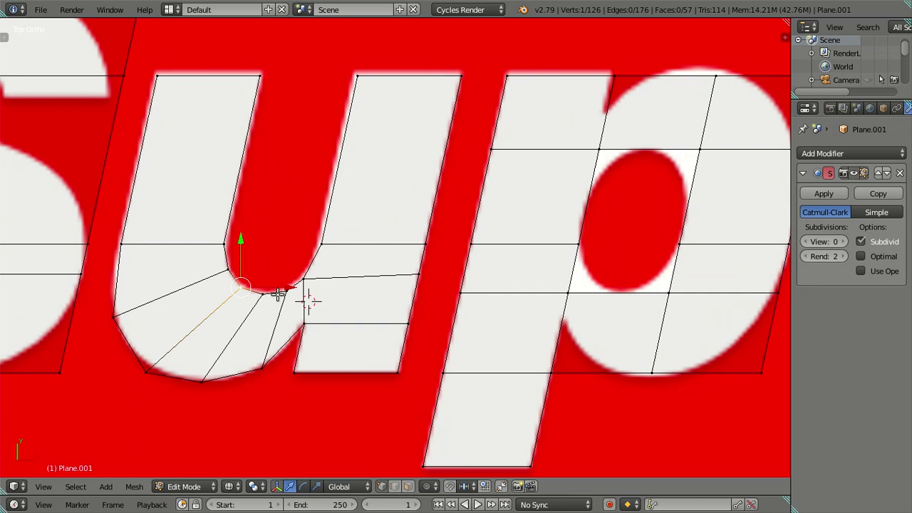
# Step: Nudge the vertex where the u's curve meets the stem up and right, then deselect
pyautogui.rightClick(305, 275)
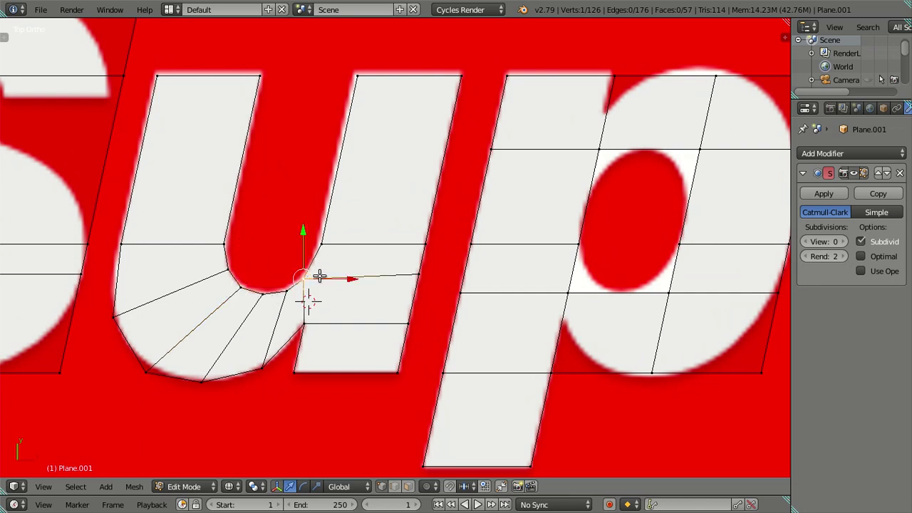
pyautogui.press('g')
pyautogui.click(384, 359)
pyautogui.rightClick(289, 296)
pyautogui.keyDown('shift'); pyautogui.rightClick(233, 275); pyautogui.keyUp('shift')
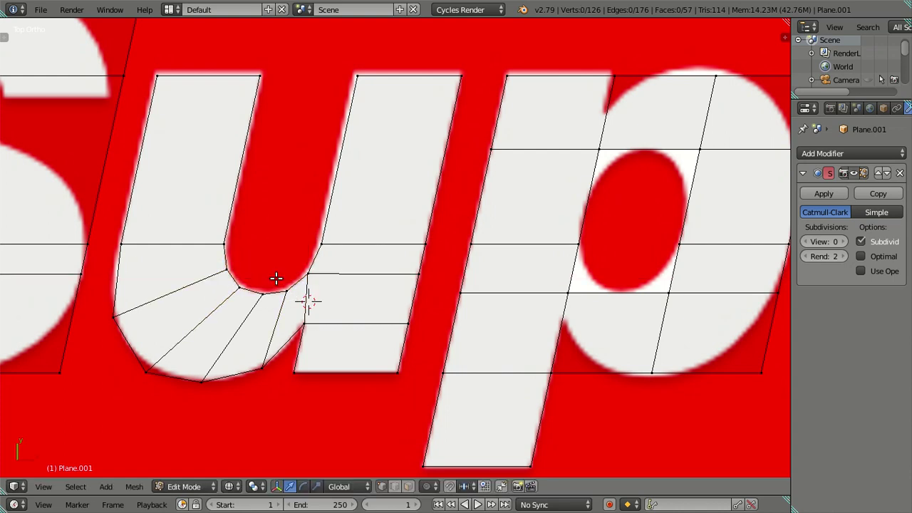
pyautogui.rightClick(285, 292)
pyautogui.rightClick(261, 285)
pyautogui.press('a')
# Step: Frame more of the logo and toggle solid view to check the mesh's coverage
pyautogui.scroll(-1, 263, 247)
pyautogui.scroll(-1, 295, 260)
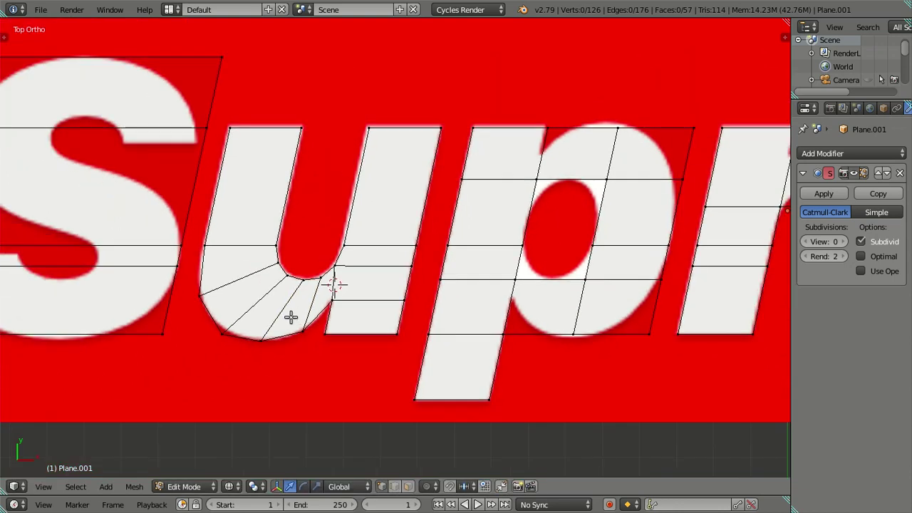
pyautogui.keyDown('shift'); pyautogui.moveTo(307, 265); pyautogui.dragTo(292, 293, button='middle'); pyautogui.keyUp('shift')
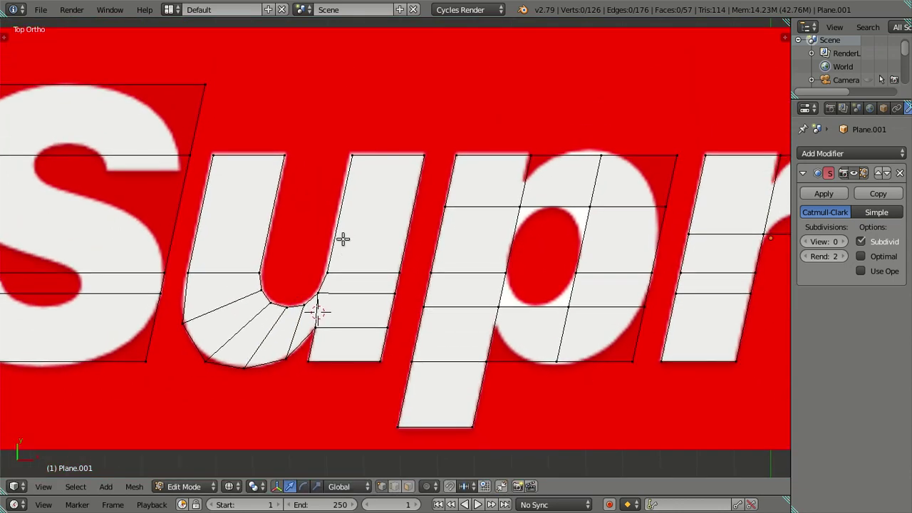
pyautogui.scroll(-2, 342, 238)
pyautogui.scroll(1, 379, 249)
pyautogui.scroll(2, 372, 265)
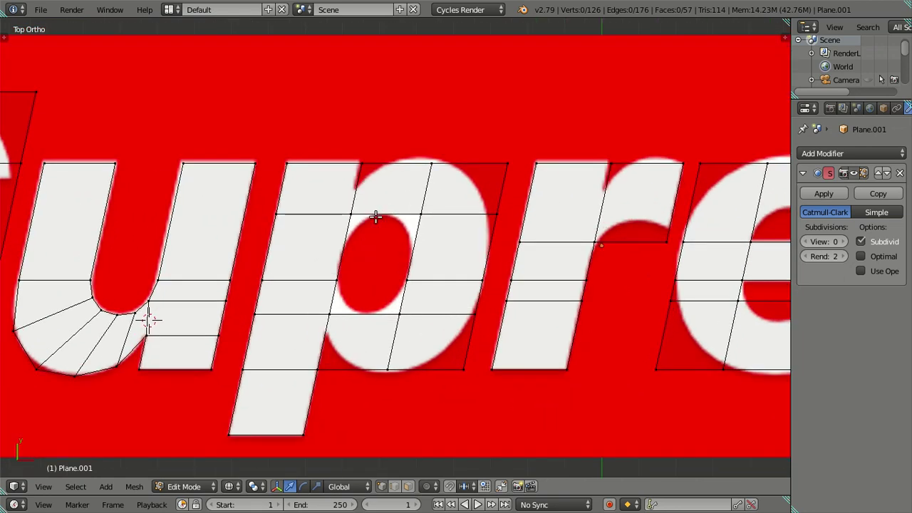
pyautogui.press('z')
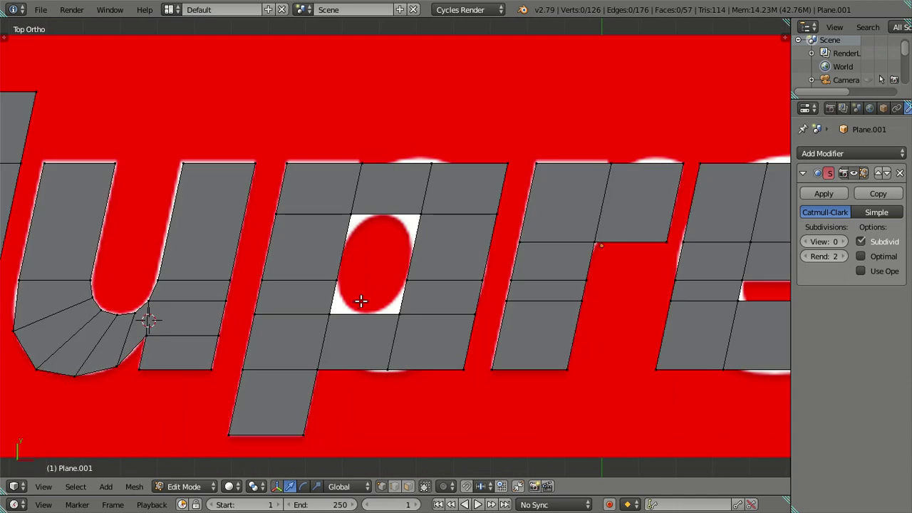
pyautogui.press('z')
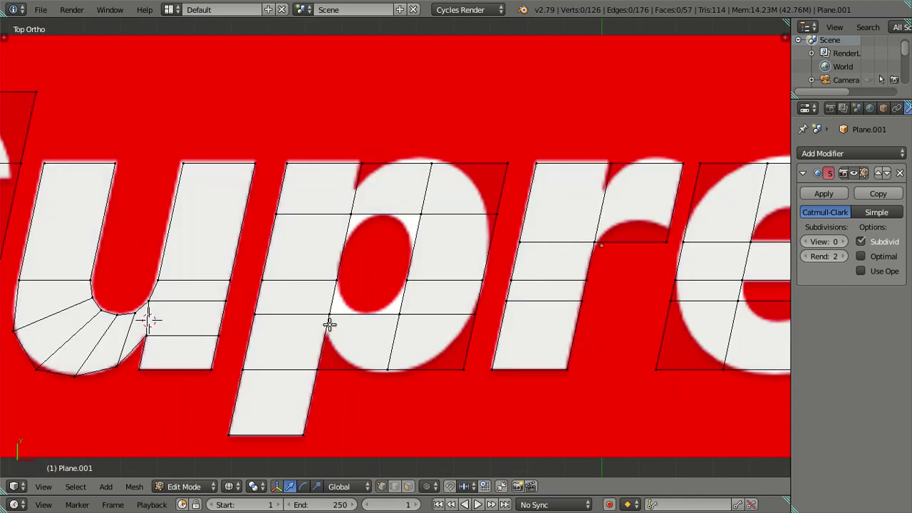
# Step: Merge an edge inside the p's bowl into one vertex at its last point
pyautogui.rightClick(330, 318)
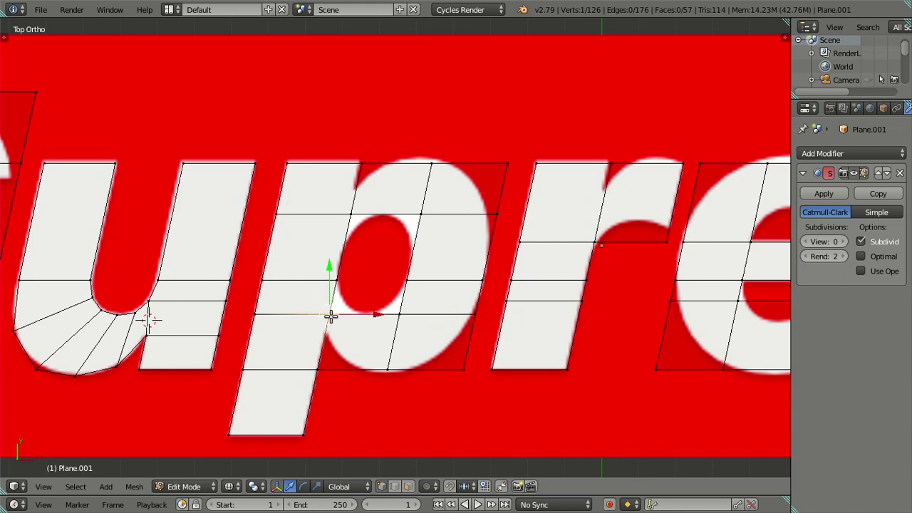
pyautogui.hotkey('alt', 'm')
pyautogui.click(340, 287)
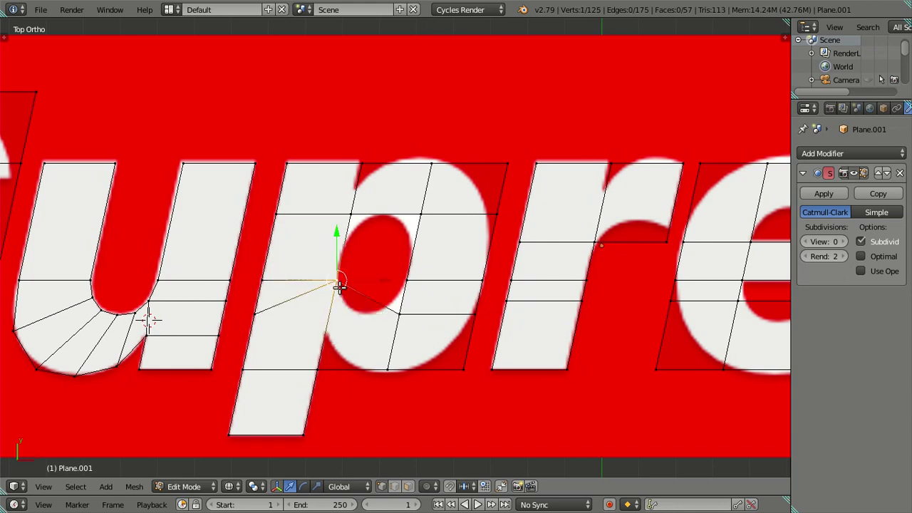
pyautogui.hotkey('ctrl', 'z')
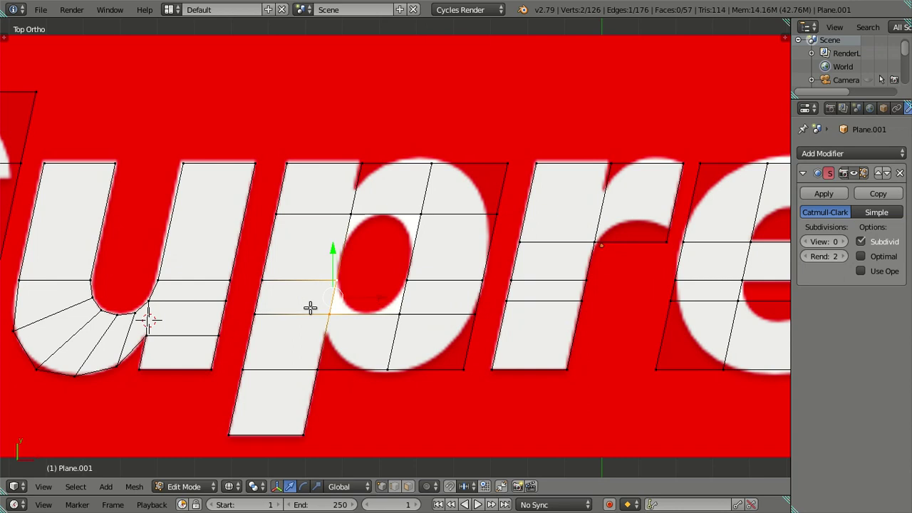
pyautogui.click(343, 304)
# Step: Cut a new edge loop across the p and slide it into position
pyautogui.hotkey('ctrl', 'e')
pyautogui.hotkey('ctrl', 'r')
pyautogui.click(327, 345)
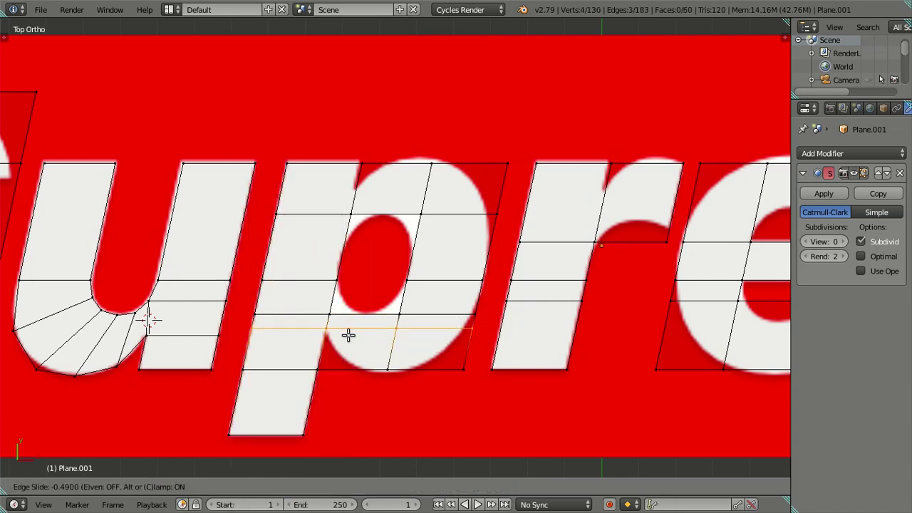
pyautogui.click(353, 342)
# Step: Merge two vertices on the p's left edge into one
pyautogui.click(331, 313)
pyautogui.keyDown('shift'); pyautogui.click(336, 280); pyautogui.keyUp('shift')
pyautogui.hotkey('alt', 'm')
pyautogui.click(366, 297)
# Step: Dissolve a stray edge and merge two more vertices to clean up the p
pyautogui.click(255, 314)
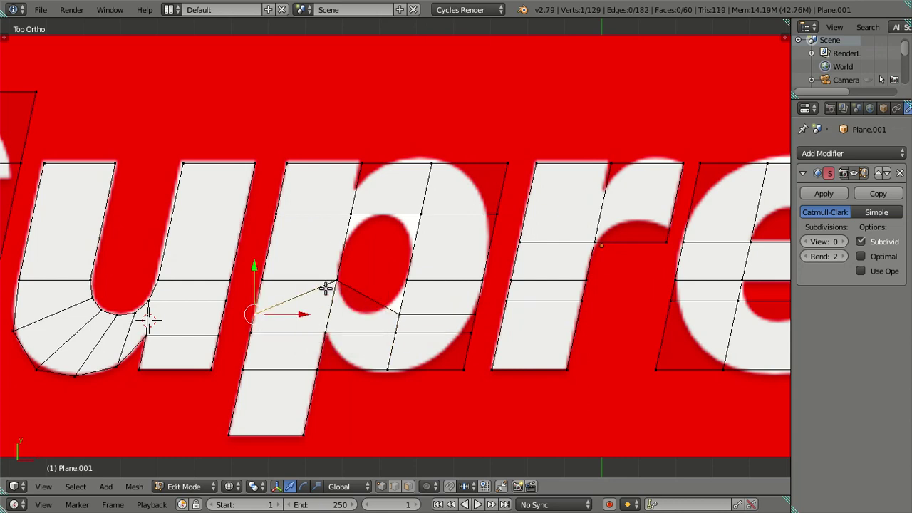
pyautogui.keyDown('shift'); pyautogui.click(329, 285); pyautogui.keyUp('shift')
pyautogui.press('x')
pyautogui.click(381, 280)
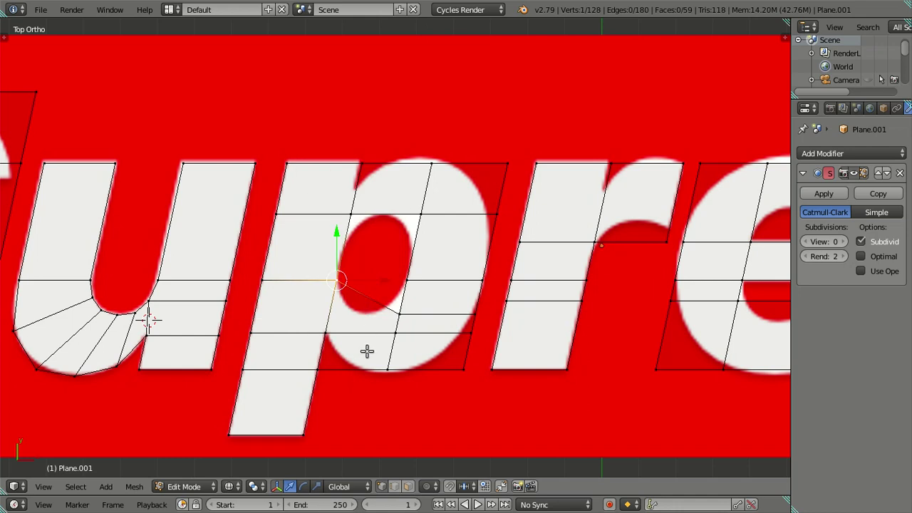
pyautogui.keyDown('shift'); pyautogui.click(384, 364); pyautogui.keyUp('shift')
pyautogui.hotkey('alt', 'm')
pyautogui.click(385, 365)
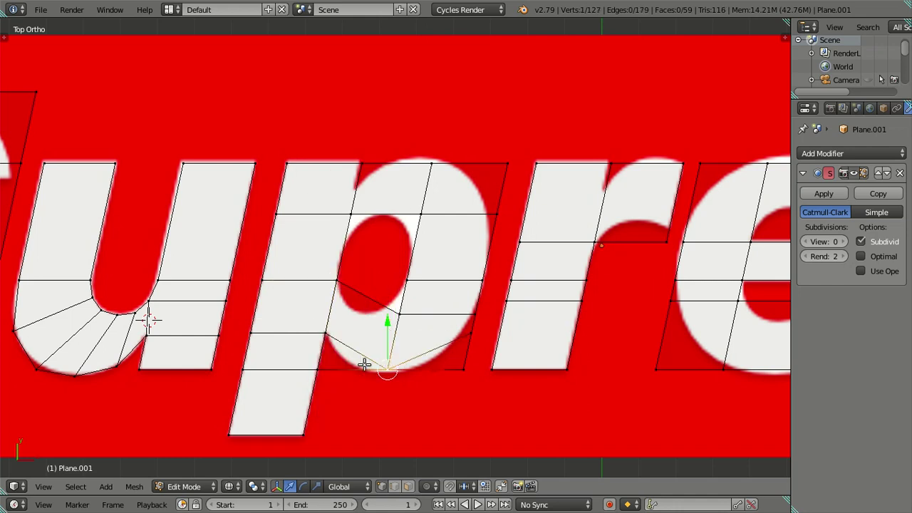
# Step: Delete the stray triangular face inside the p
pyautogui.click(321, 369)
pyautogui.keyDown('shift'); pyautogui.click(325, 333); pyautogui.keyUp('shift')
pyautogui.keyDown('shift'); pyautogui.click(387, 369); pyautogui.keyUp('shift')
pyautogui.press('x')
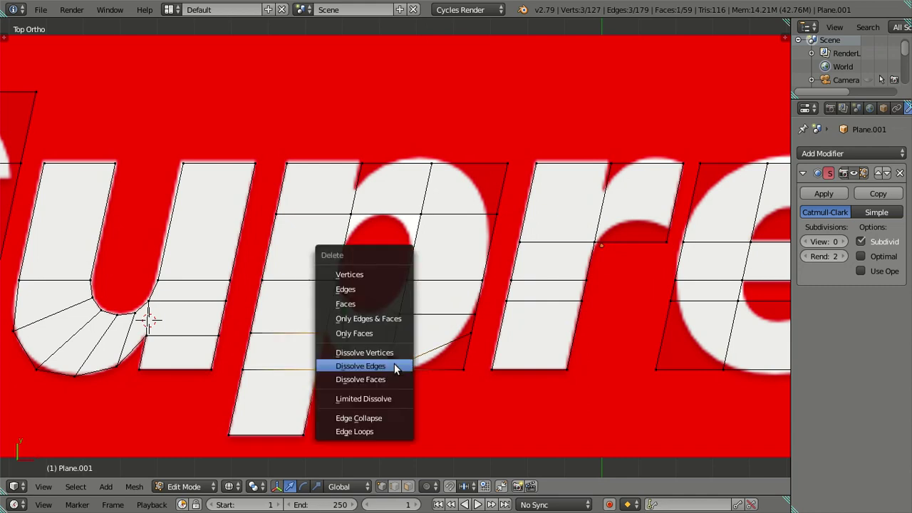
pyautogui.click(364, 304)
pyautogui.press('x')
pyautogui.click(366, 367)
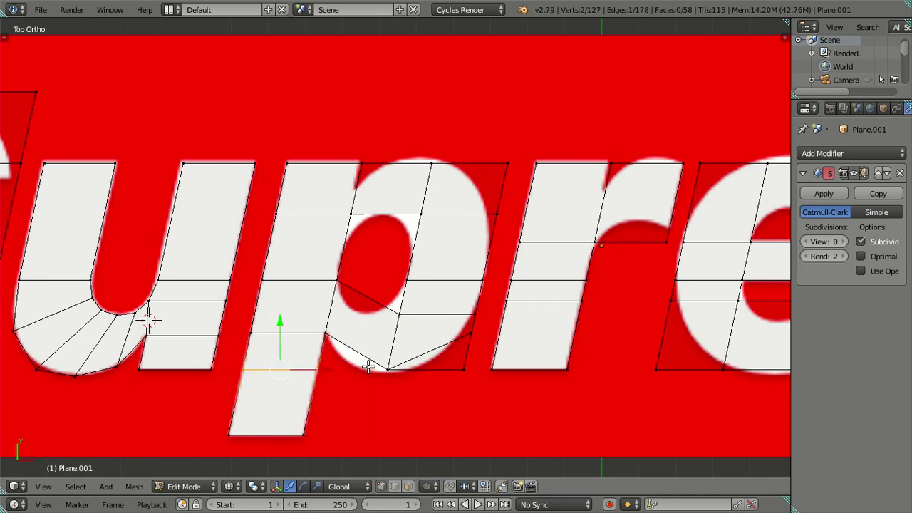
pyautogui.hotkey('ctrl', 'z')
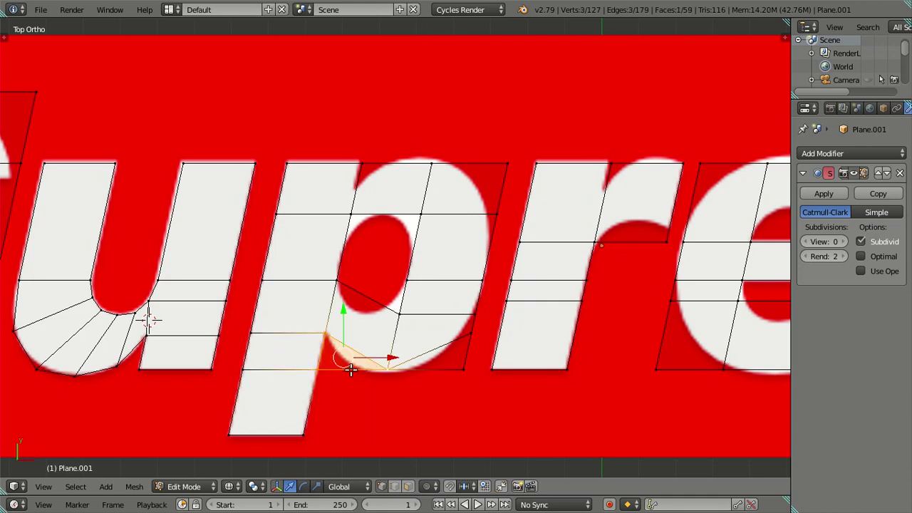
pyautogui.press('x')
pyautogui.click(354, 369)
# Step: Dissolve an edge on the p's lower side so the neighbouring faces merge
pyautogui.rightClick(264, 368)
pyautogui.rightClick(256, 369)
pyautogui.press('x')
pyautogui.click(350, 431)
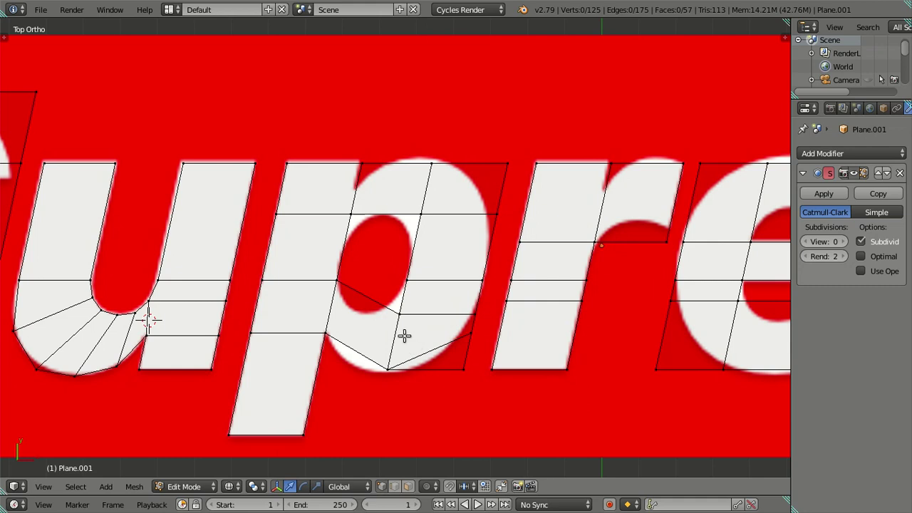
# Step: Collapse the edge on the p's right side and move the vertex left along X
pyautogui.rightClick(462, 345)
pyautogui.hotkey('alt', 'm')
pyautogui.click(459, 368)
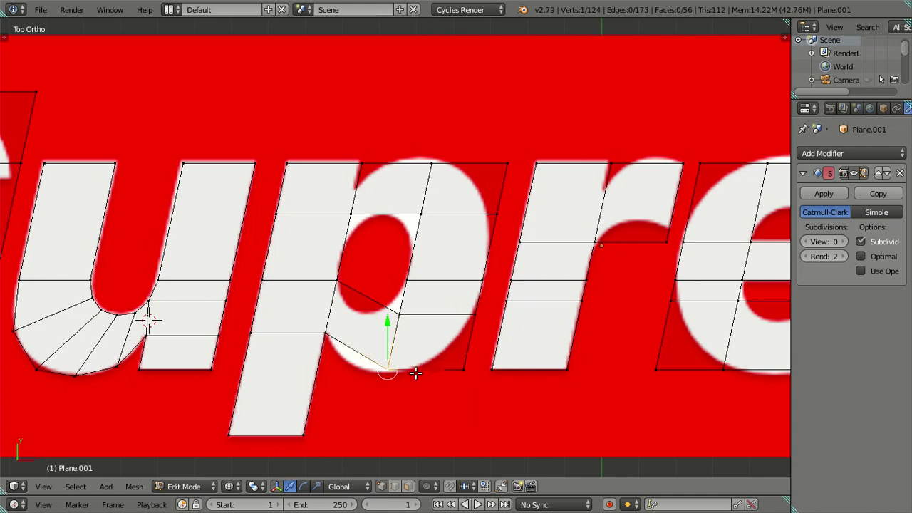
pyautogui.press('g')
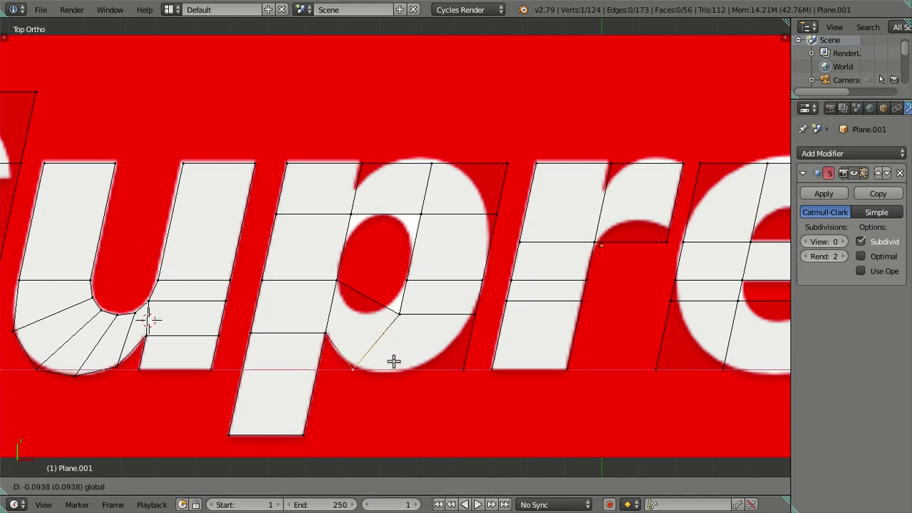
pyautogui.click(401, 322)
pyautogui.press('g')
pyautogui.press('x')
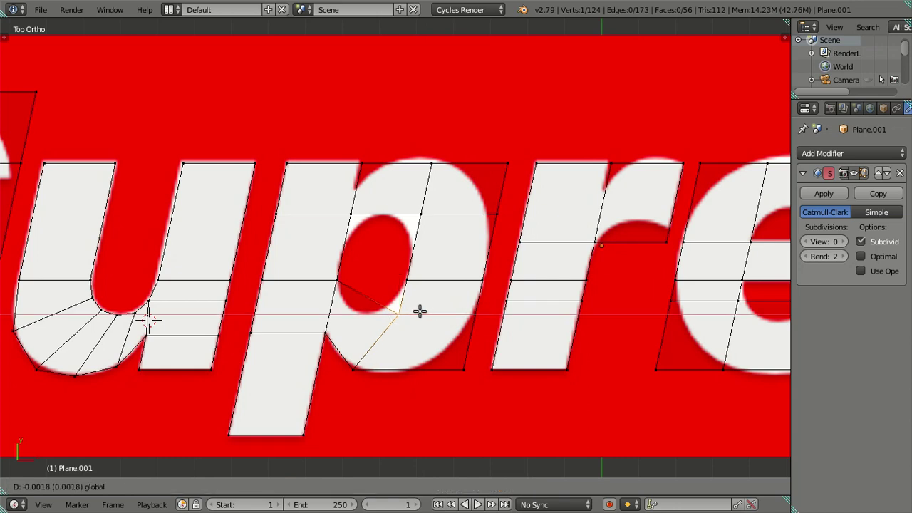
pyautogui.click(398, 308)
# Step: Deselect everything and switch to face select mode
pyautogui.rightClick(406, 280)
pyautogui.press('a')
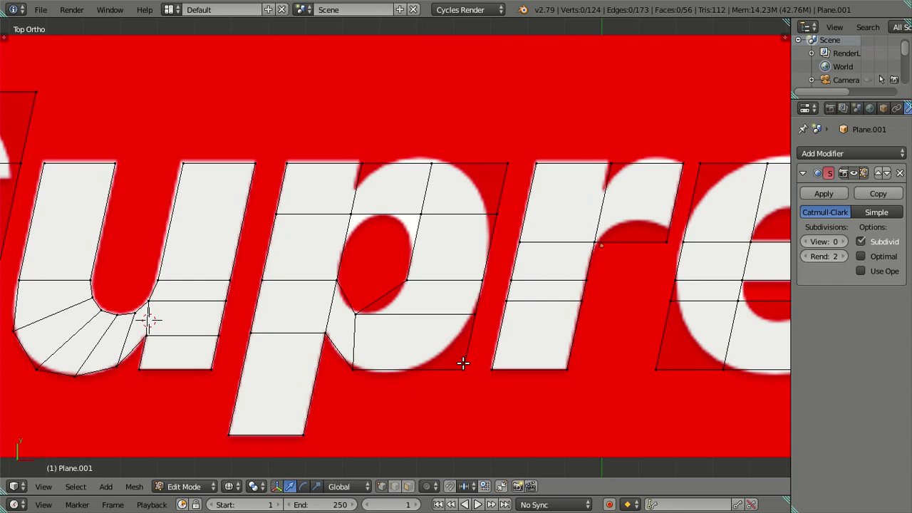
pyautogui.click(407, 485)
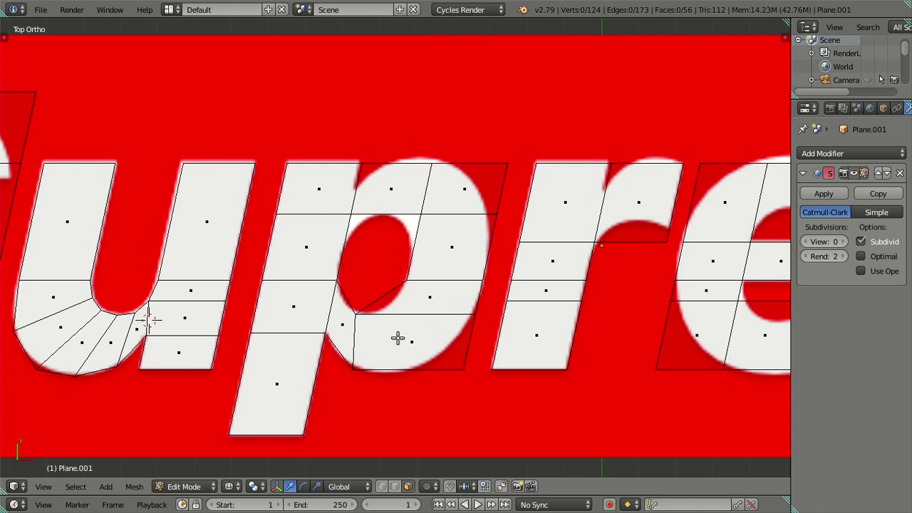
# Step: Delete the p's bottom-right faces and return to vertex selection
pyautogui.rightClick(397, 338)
pyautogui.press('x')
pyautogui.click(398, 245)
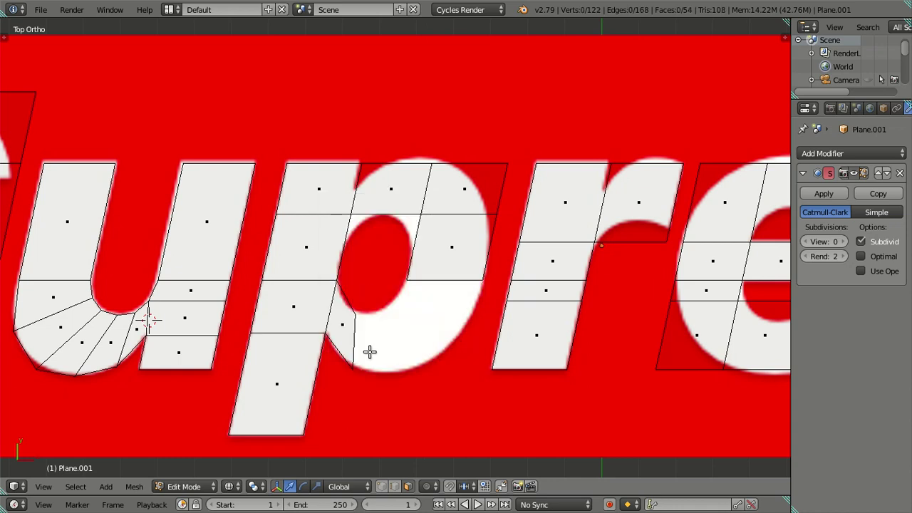
pyautogui.click(383, 486)
# Step: Extrude the edge on the p's right side and slide the new vertex along the curve
pyautogui.rightClick(360, 347)
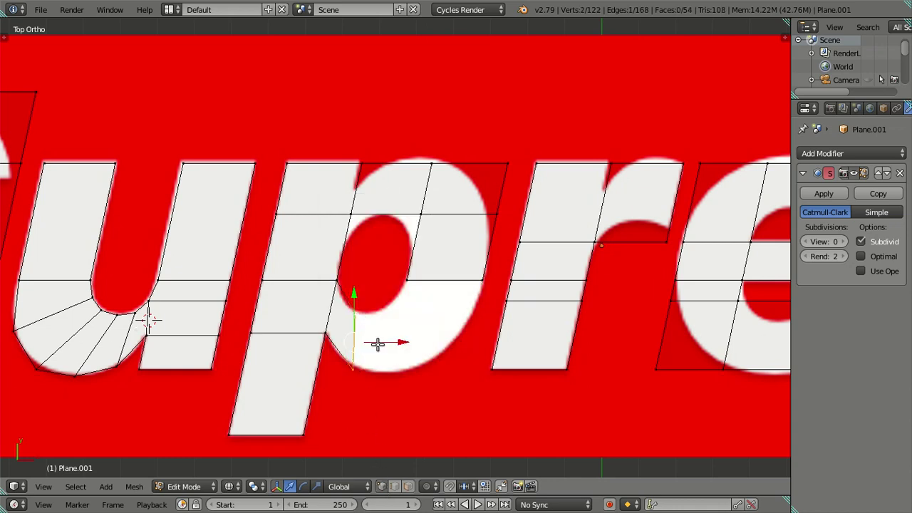
pyautogui.press('e')
pyautogui.rightClick(419, 350)
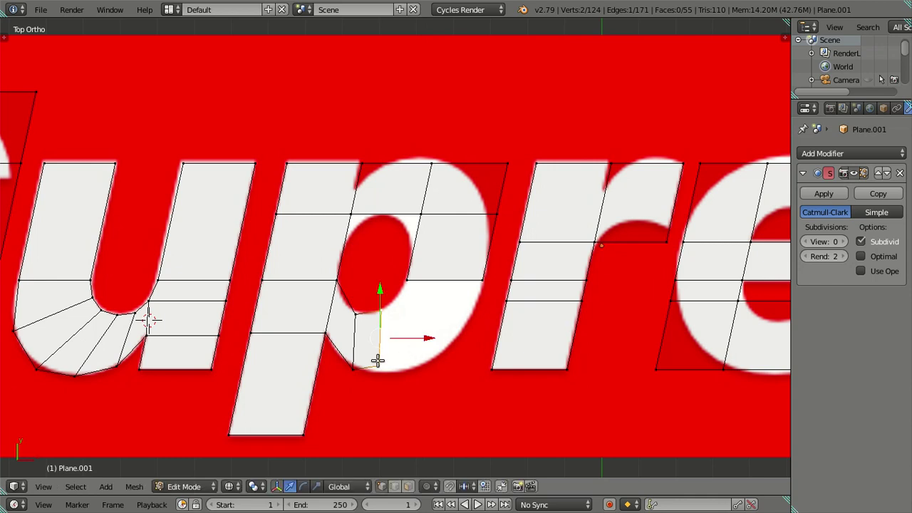
pyautogui.press('g')
pyautogui.press('g')
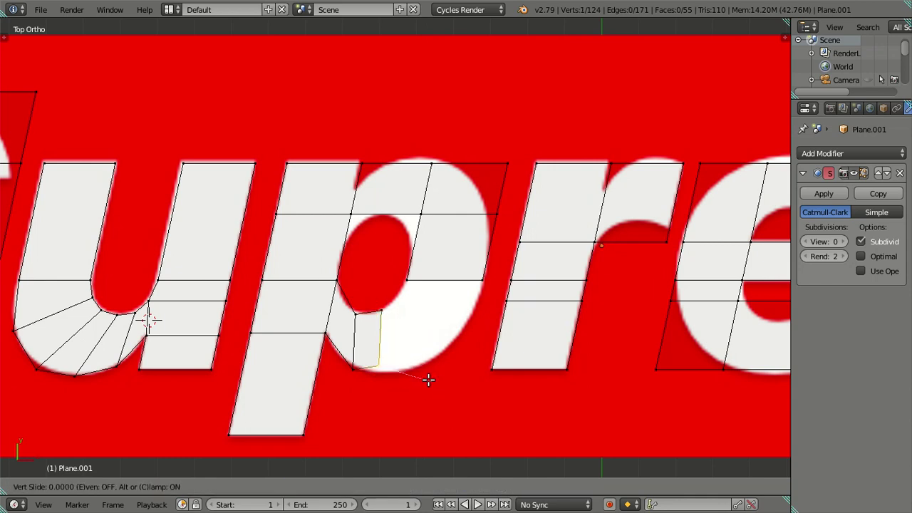
pyautogui.click(420, 405)
pyautogui.press('g')
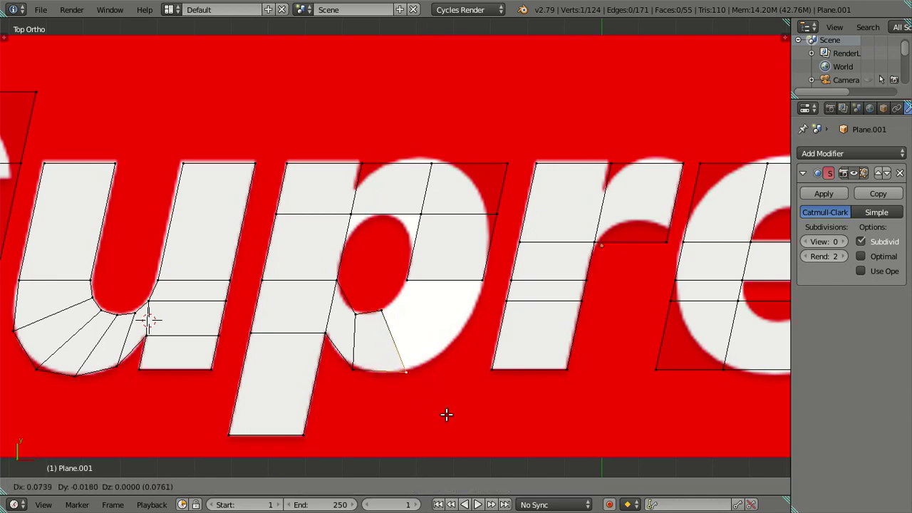
pyautogui.click(440, 410)
# Step: Extrude the next edge and place its outer vertex on the p's outline
pyautogui.keyDown('shift'); pyautogui.rightClick(384, 326); pyautogui.keyUp('shift')
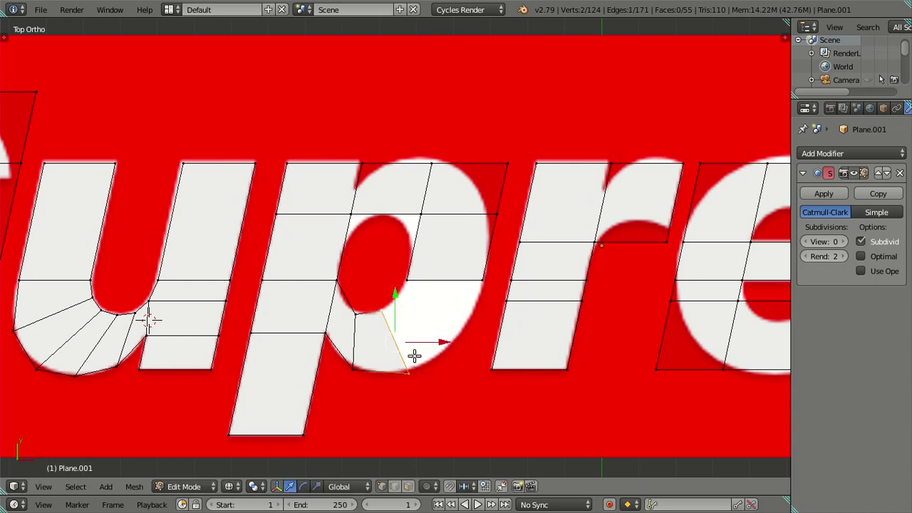
pyautogui.press('e')
pyautogui.click(433, 335)
pyautogui.rightClick(433, 350)
pyautogui.press('g')
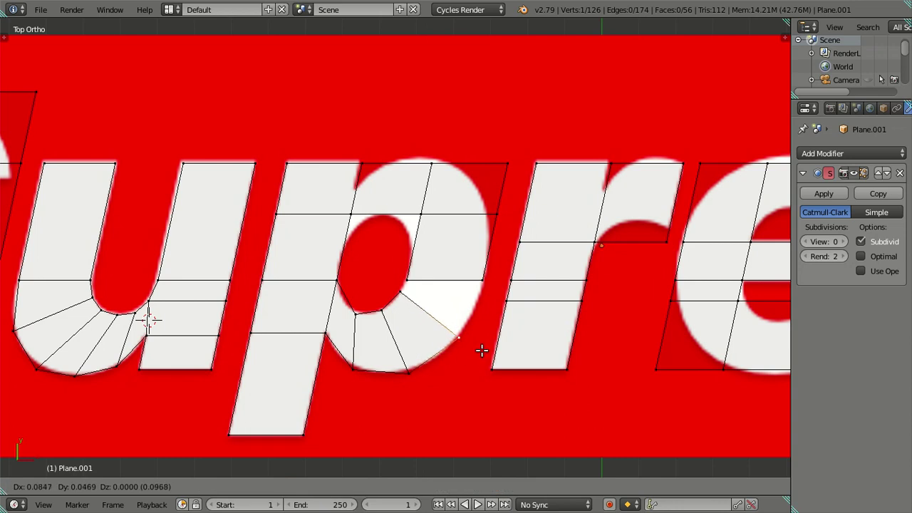
pyautogui.click(477, 347)
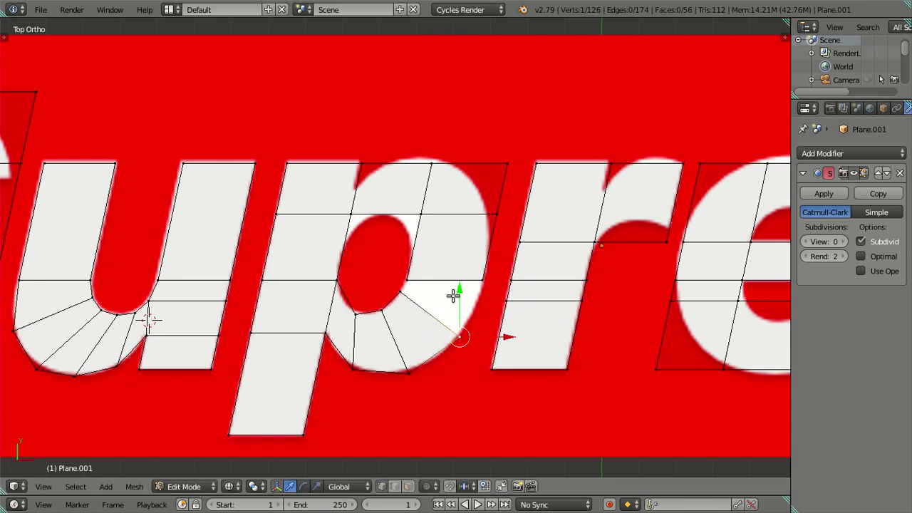
# Step: Move the vertex inside the p's bowl slightly higher
pyautogui.rightClick(403, 293)
pyautogui.press('g')
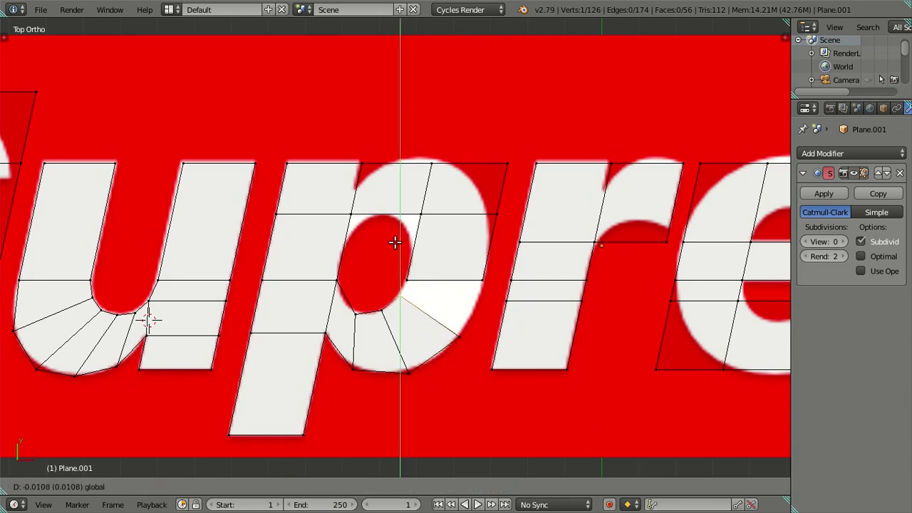
pyautogui.rightClick(399, 242)
pyautogui.rightClick(362, 306)
pyautogui.rightClick(400, 295)
pyautogui.press('g')
pyautogui.click(417, 253)
pyautogui.press('g')
pyautogui.click(413, 274)
# Step: Fine-tune that vertex's height with a Y-locked move
pyautogui.press('g')
pyautogui.press('y')
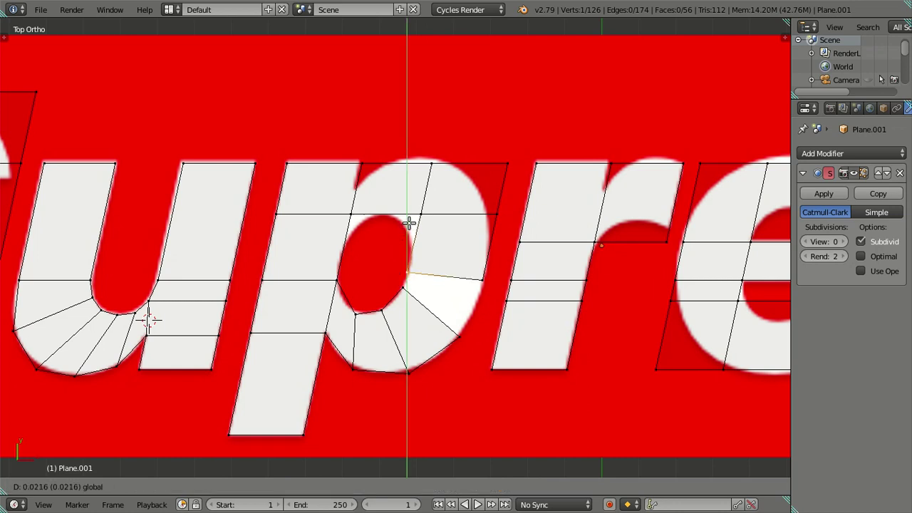
pyautogui.rightClick(413, 212)
pyautogui.press('g')
pyautogui.press('y')
pyautogui.click(412, 218)
pyautogui.press('g')
pyautogui.press('x')
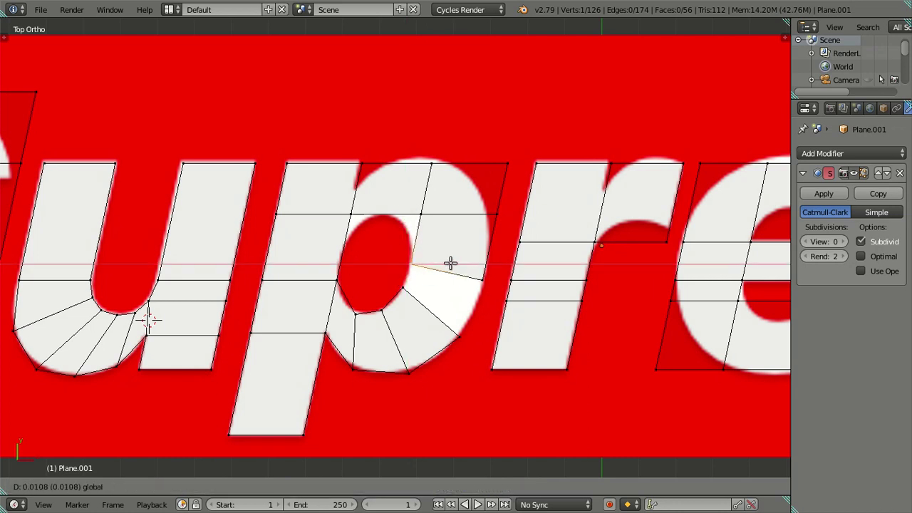
pyautogui.rightClick(450, 263)
pyautogui.press('g')
pyautogui.press('x')
pyautogui.rightClick(455, 262)
# Step: Select the four corner vertices around the remaining gap in the bowl
pyautogui.keyDown('shift'); pyautogui.rightClick(406, 288); pyautogui.keyUp('shift')
pyautogui.keyDown('shift'); pyautogui.rightClick(460, 335); pyautogui.keyUp('shift')
pyautogui.keyDown('shift'); pyautogui.rightClick(484, 279); pyautogui.keyUp('shift')
# Step: Fill the four-vertex gap with a face and add a horizontal loop cut across the p
pyautogui.press('f')
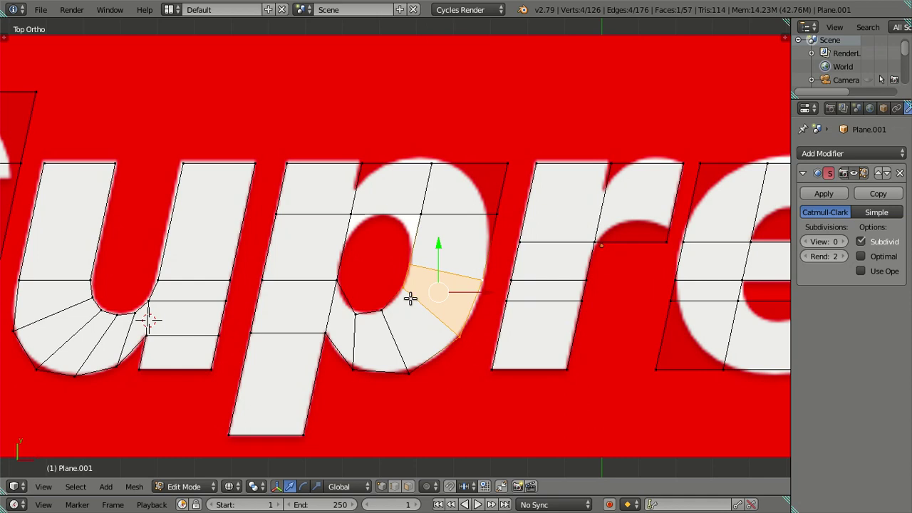
pyautogui.press('a')
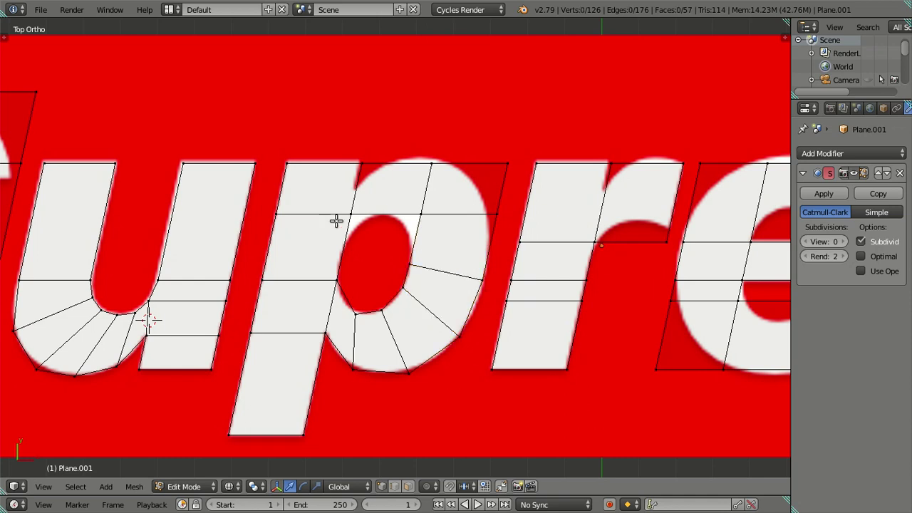
pyautogui.hotkey('ctrl', 'r')
pyautogui.click(423, 193)
pyautogui.rightClick(386, 211)
pyautogui.press('a')
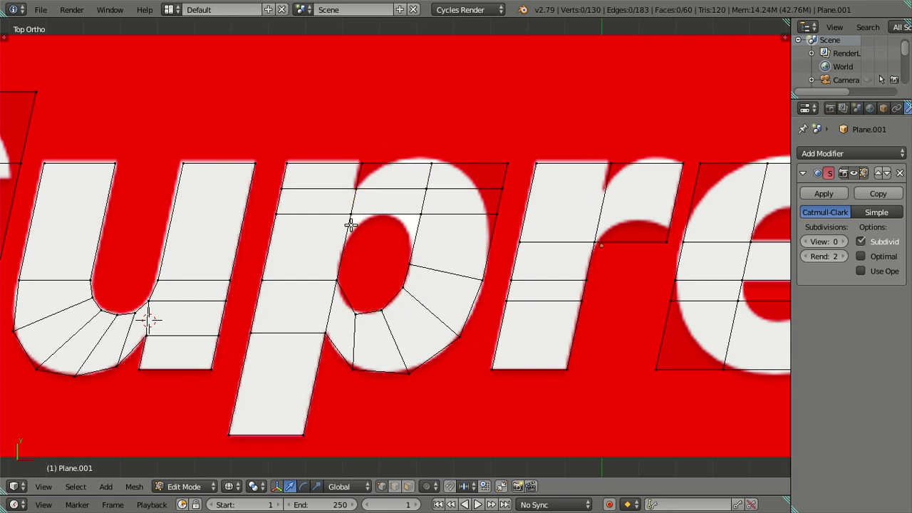
pyautogui.rightClick(350, 216)
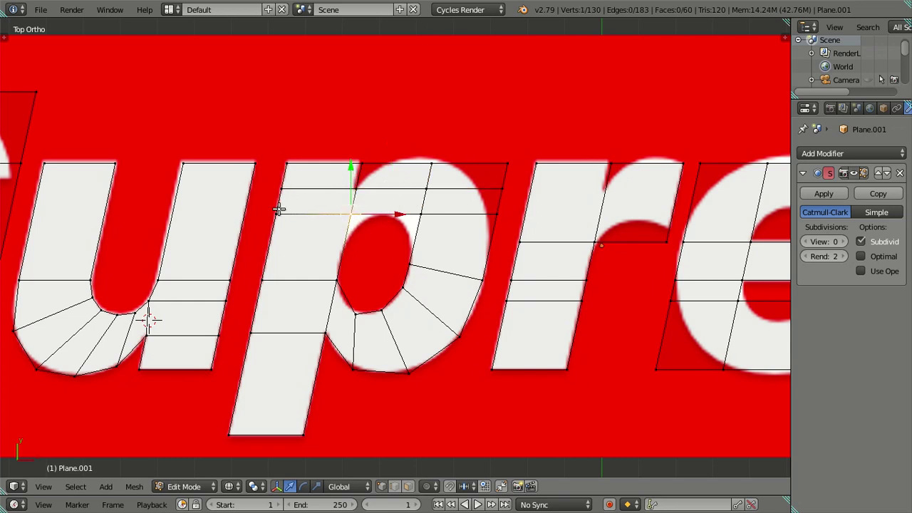
# Step: Loop-cut across the p stem, merge the extra vertices at last, and dissolve the edge across the bowl
pyautogui.hotkey('ctrl', 'r')
pyautogui.click(362, 246)
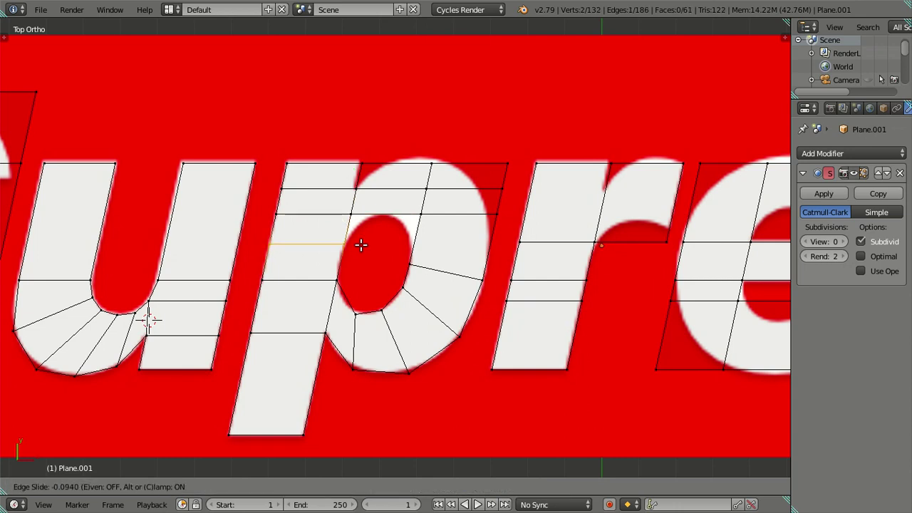
pyautogui.click(361, 245)
pyautogui.hotkey('alt', 'm')
pyautogui.click(352, 242)
pyautogui.click(289, 220)
pyautogui.keyDown('shift'); pyautogui.click(350, 242); pyautogui.keyUp('shift')
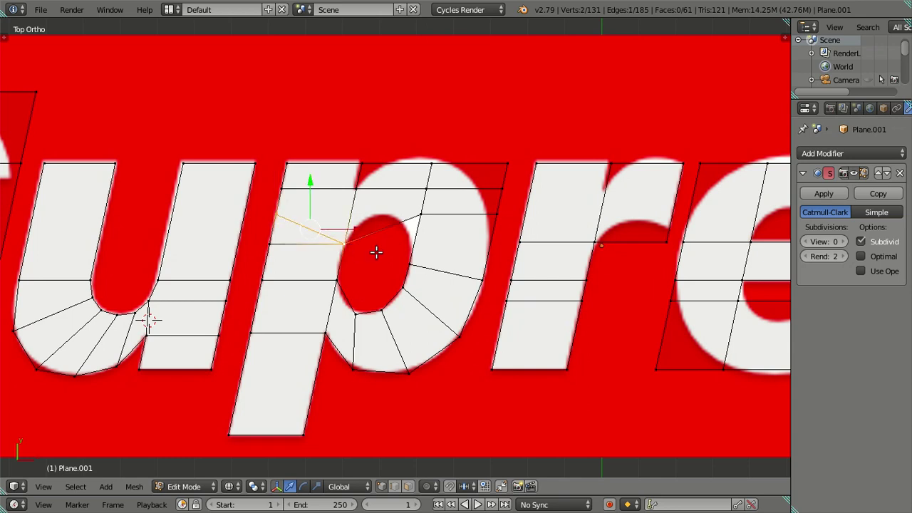
pyautogui.press('x')
pyautogui.click(373, 311)
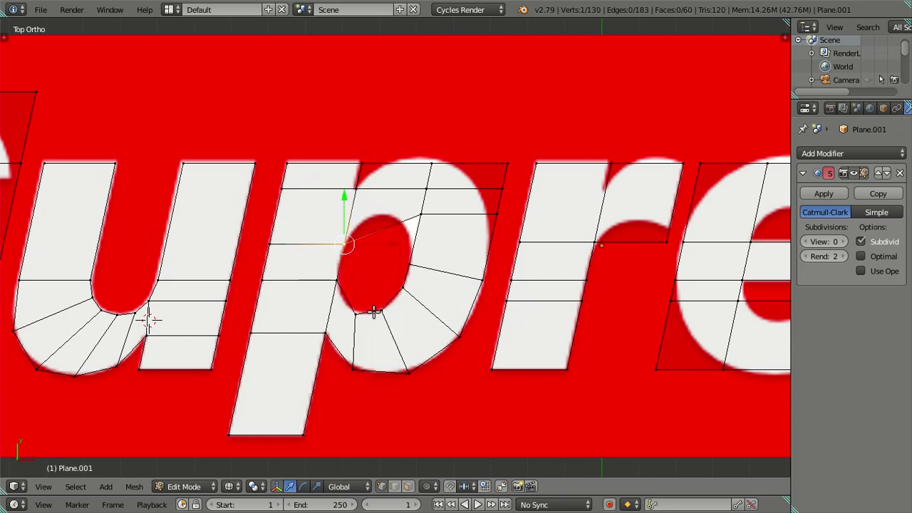
pyautogui.press('a')
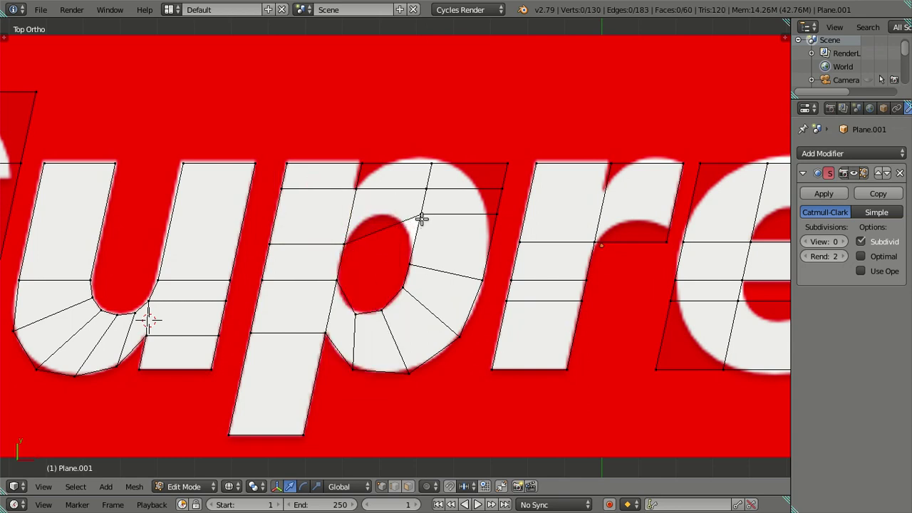
# Step: Move the bowl's top vertex further left and delete the three top faces of the p
pyautogui.click(422, 215)
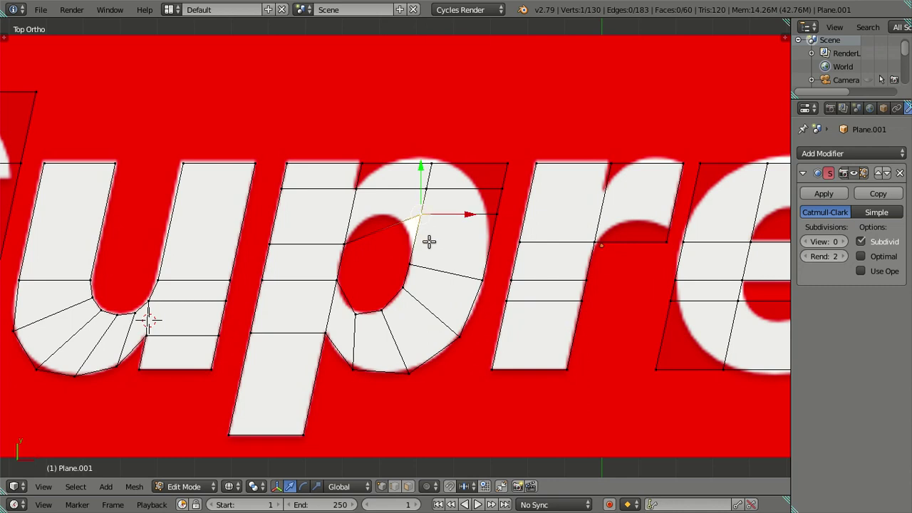
pyautogui.press('g')
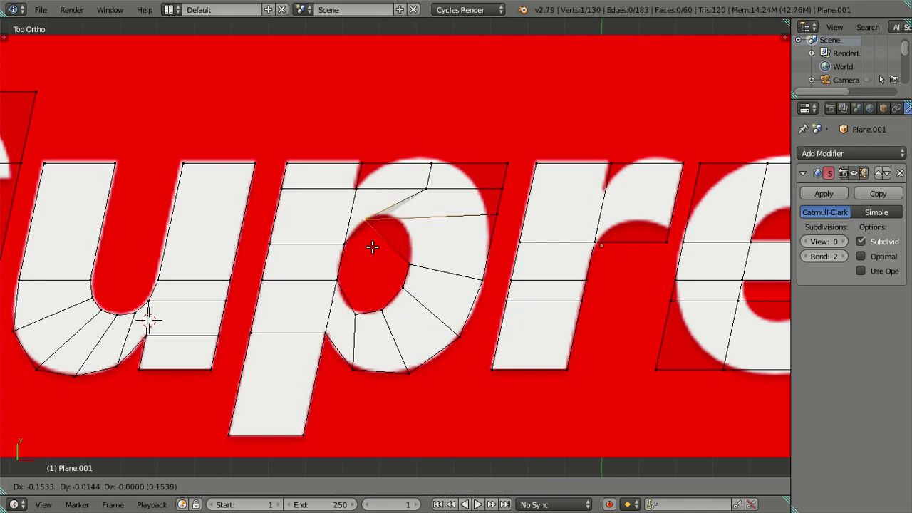
pyautogui.click(375, 246)
pyautogui.click(408, 486)
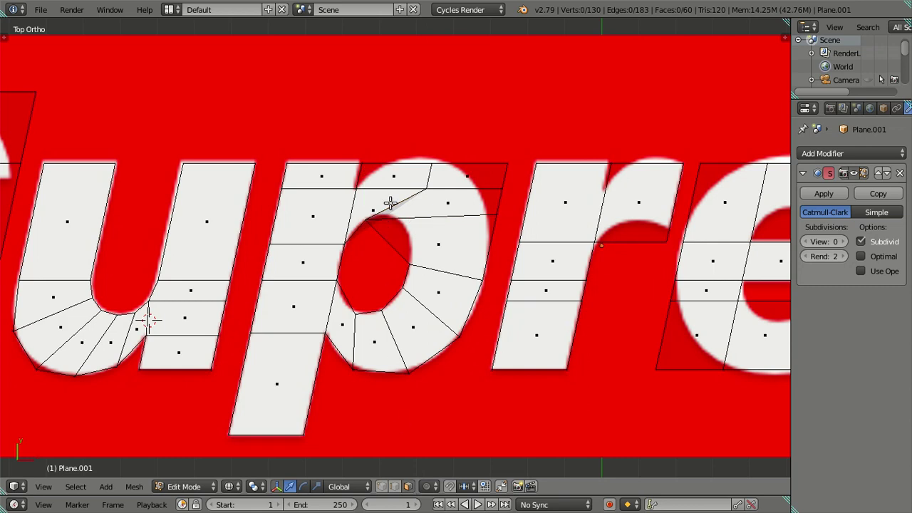
pyautogui.click(396, 179)
pyautogui.keyDown('shift'); pyautogui.click(437, 177); pyautogui.keyUp('shift')
pyautogui.keyDown('shift'); pyautogui.click(440, 203); pyautogui.keyUp('shift')
pyautogui.press('x')
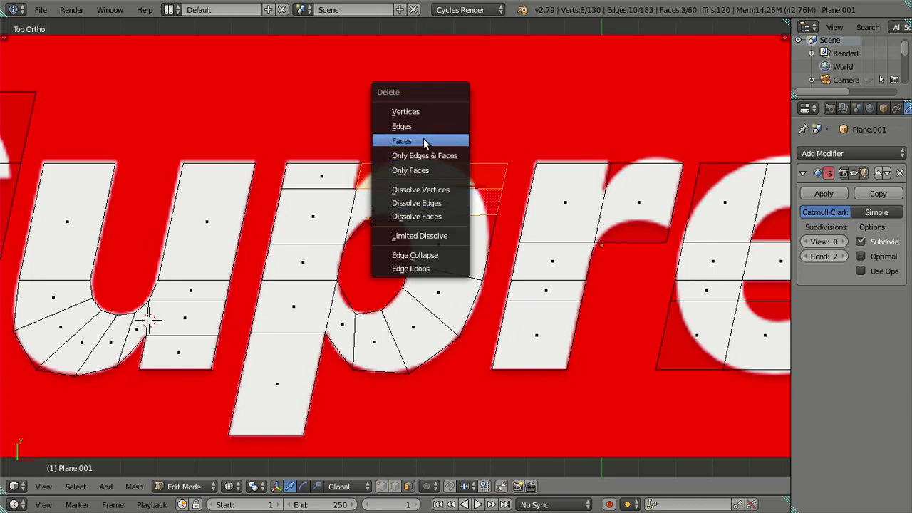
pyautogui.click(424, 143)
# Step: Delete the stray misplaced face on the p's bowl
pyautogui.click(381, 486)
pyautogui.click(426, 190)
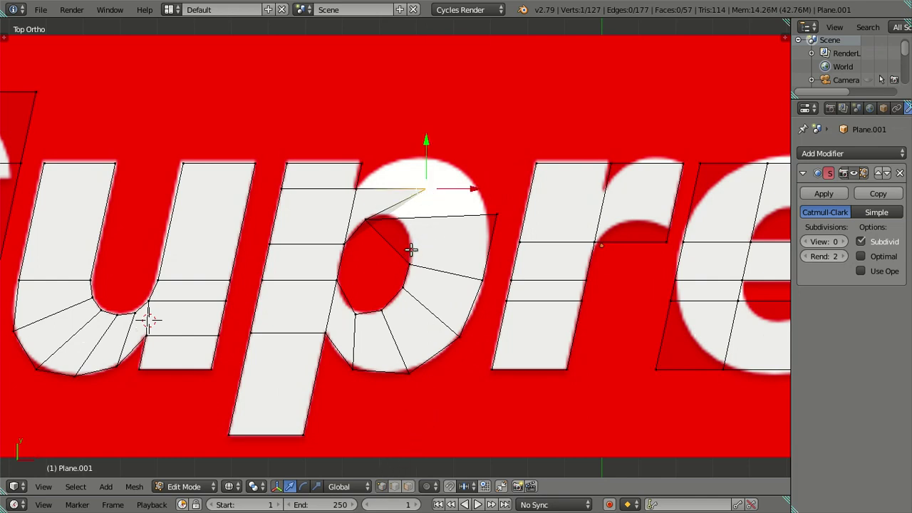
pyautogui.click(407, 487)
pyautogui.click(427, 233)
pyautogui.press('x')
pyautogui.click(427, 233)
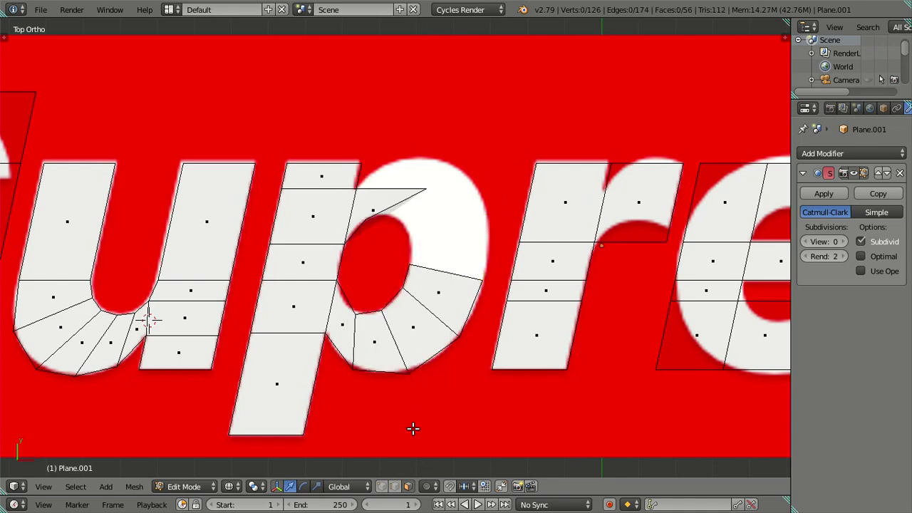
# Step: Place the bowl's top vertex on the p's top edge and extrude the first edge along the bowl
pyautogui.click(382, 486)
pyautogui.rightClick(428, 192)
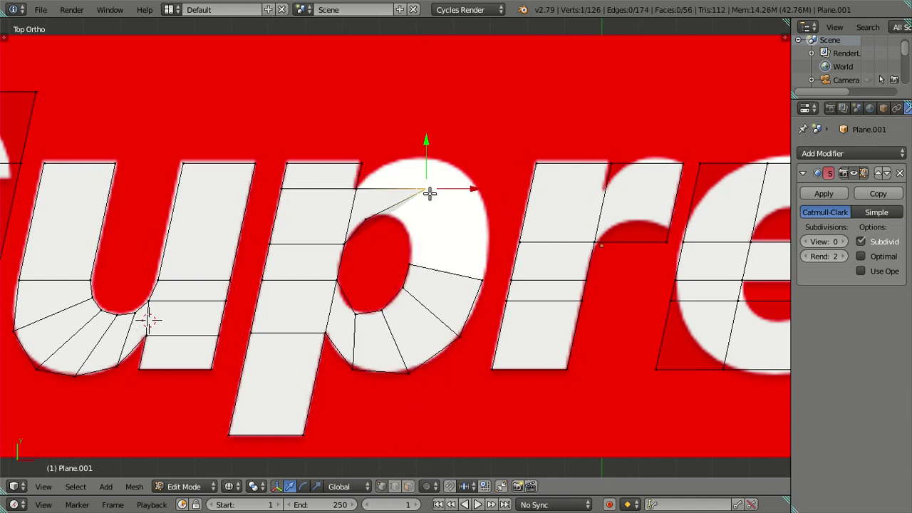
pyautogui.press('g')
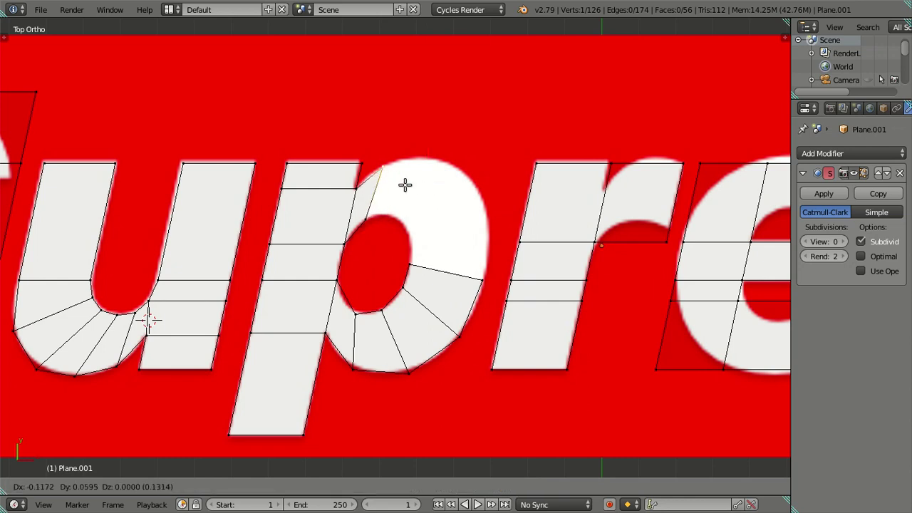
pyautogui.click(365, 220)
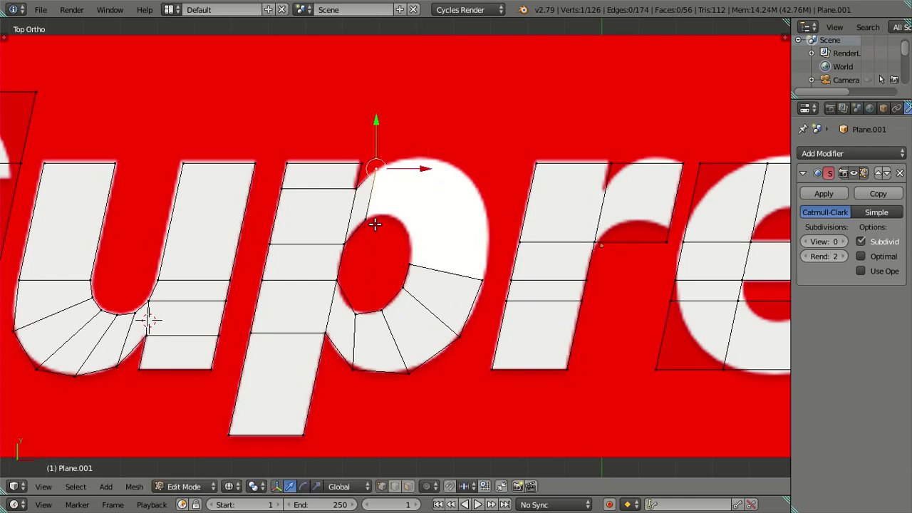
pyautogui.keyDown('shift'); pyautogui.rightClick(369, 224); pyautogui.keyUp('shift')
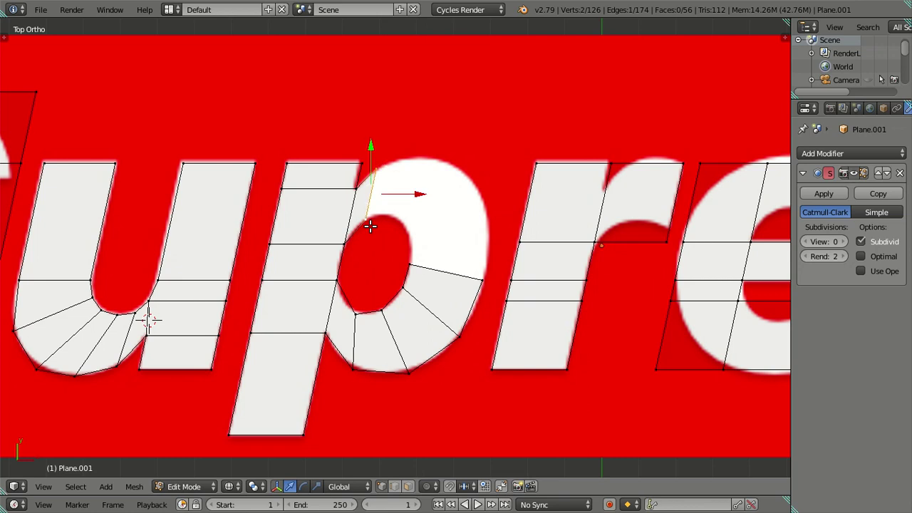
pyautogui.press('e')
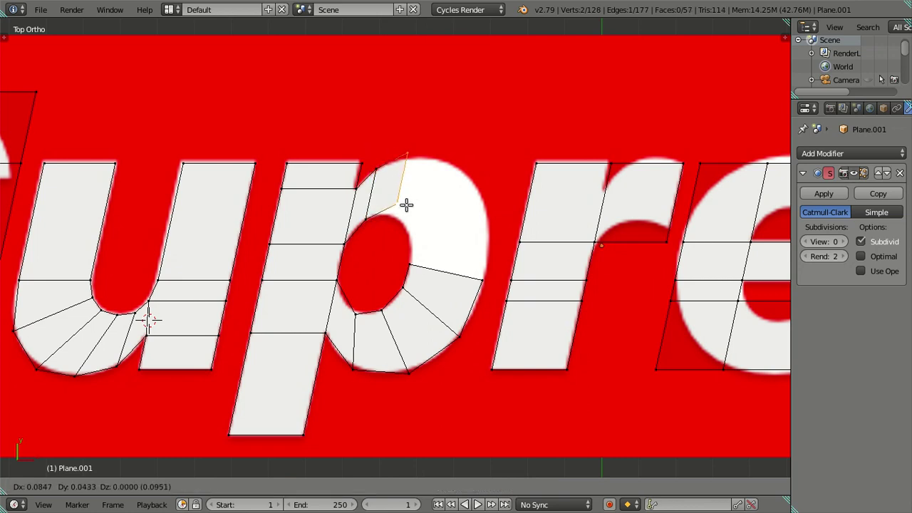
pyautogui.click(400, 214)
pyautogui.rightClick(403, 166)
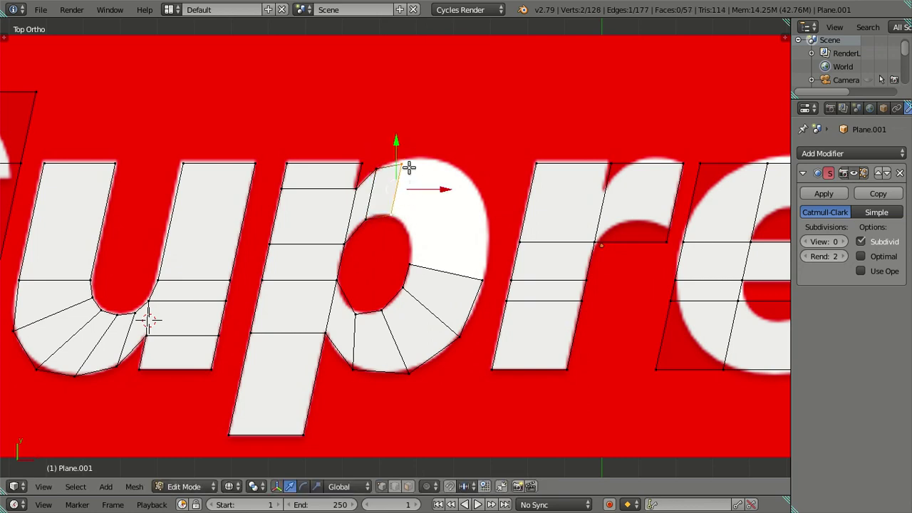
pyautogui.press('g')
# Step: Extrude the next quad around the bowl and pull its outer vertex onto the outline
pyautogui.rightClick(431, 198)
pyautogui.keyDown('shift'); pyautogui.rightClick(404, 212); pyautogui.keyUp('shift')
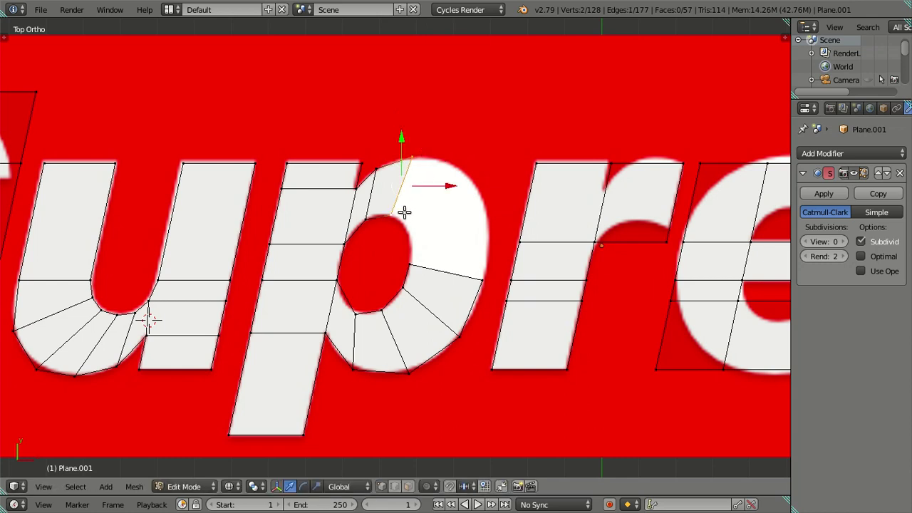
pyautogui.press('e')
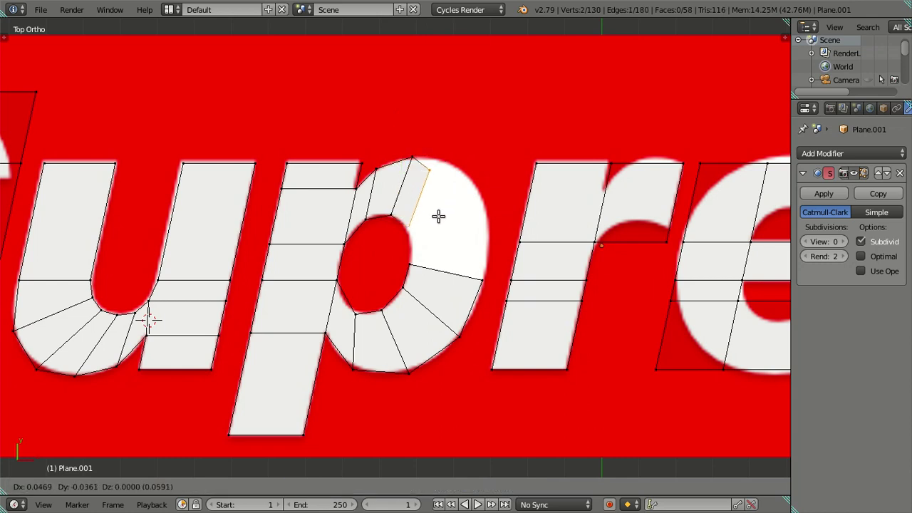
pyautogui.click(438, 216)
pyautogui.rightClick(429, 181)
pyautogui.press('g')
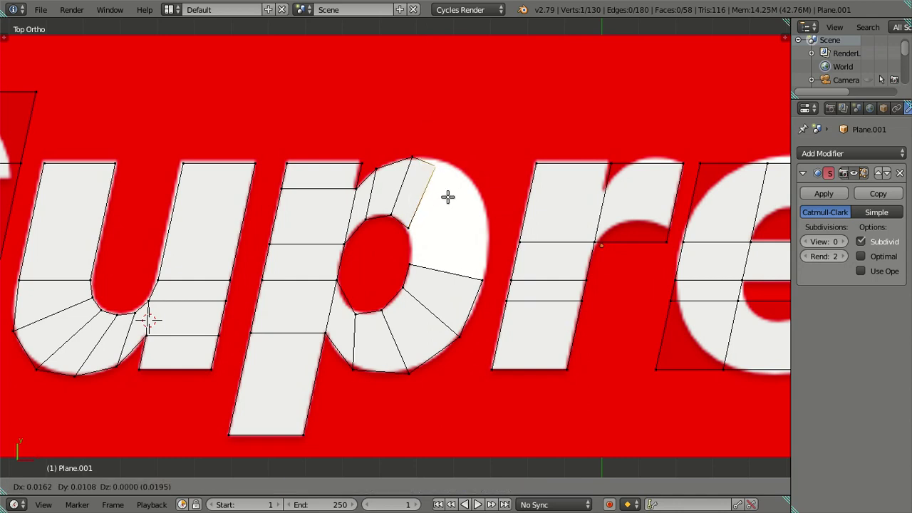
pyautogui.click(458, 198)
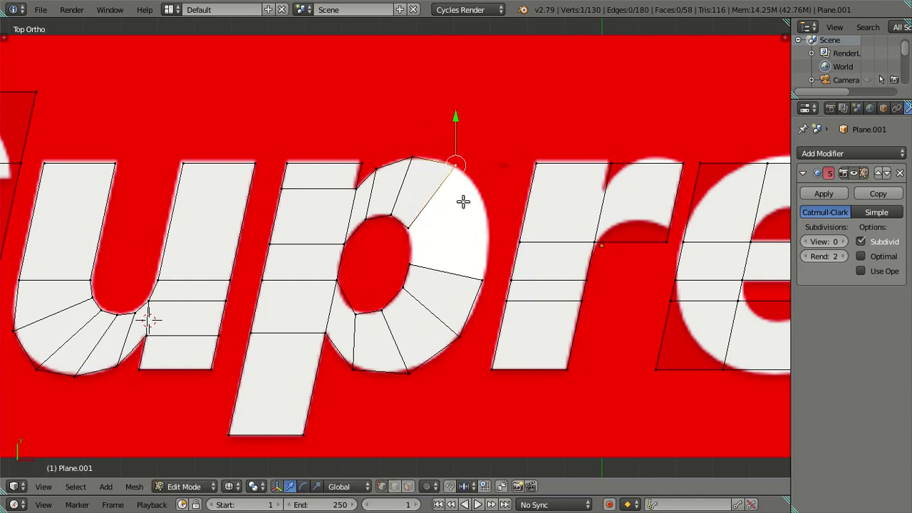
# Step: Extrude a quad down the bowl's right side and snap its outer vertex to the curve
pyautogui.keyDown('shift'); pyautogui.rightClick(415, 225); pyautogui.keyUp('shift')
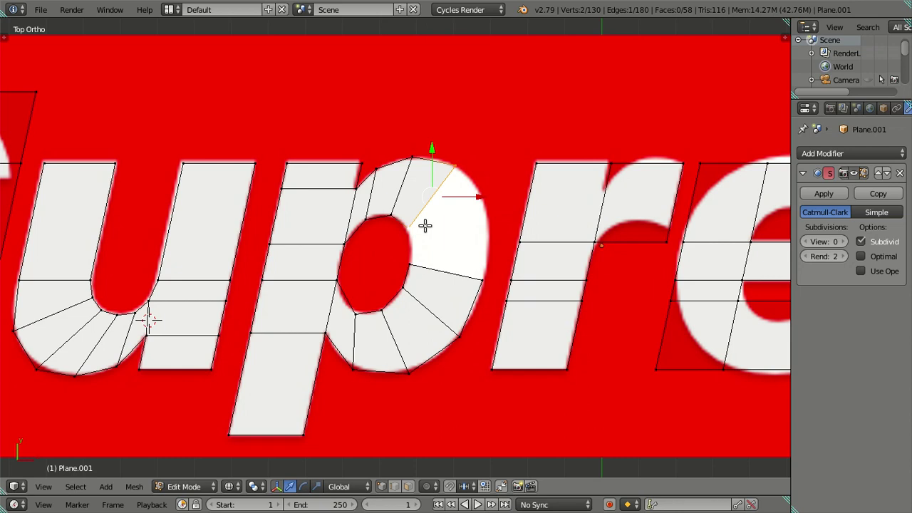
pyautogui.press('e')
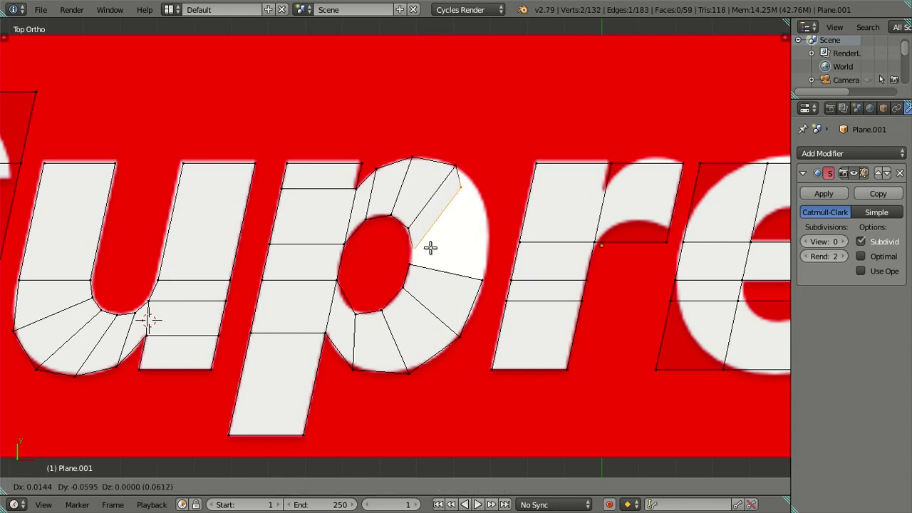
pyautogui.click(435, 235)
pyautogui.rightClick(460, 187)
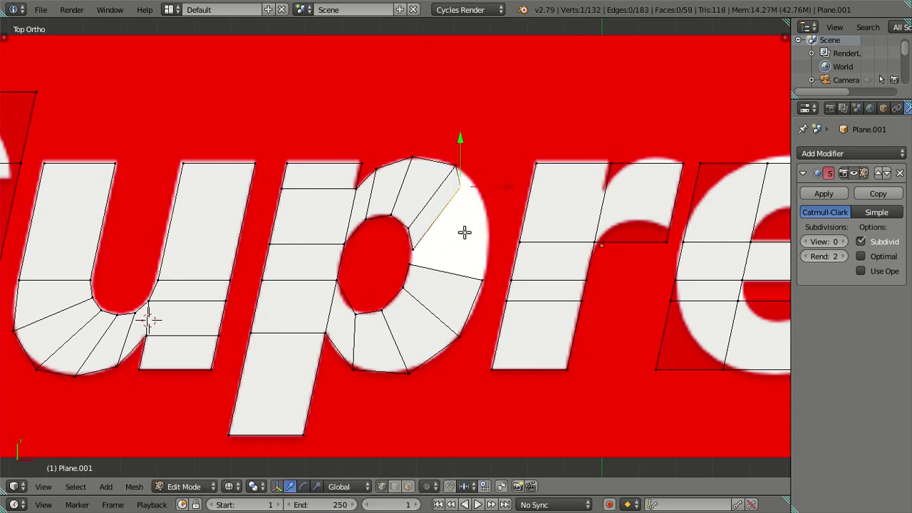
pyautogui.press('g')
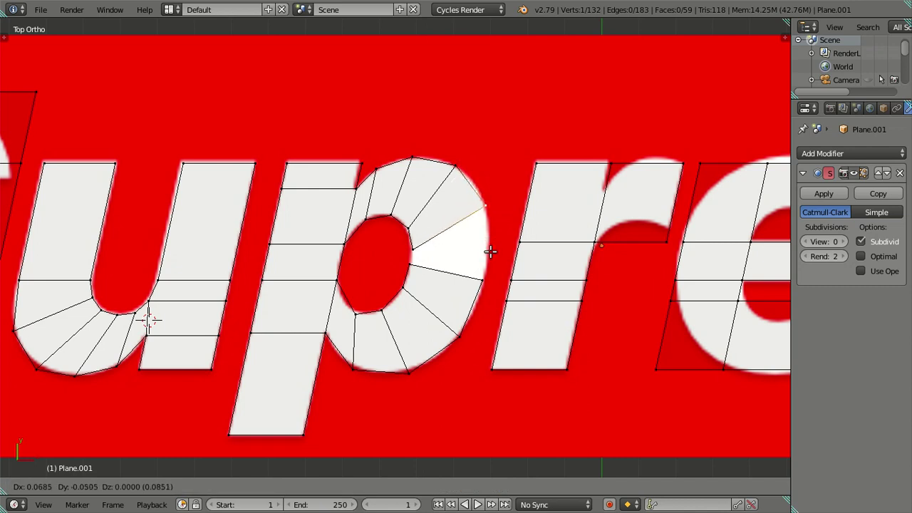
pyautogui.click(490, 250)
# Step: Nudge the right outer vertex onto the bowl's edge and select the four corners of the remaining gap
pyautogui.rightClick(429, 247)
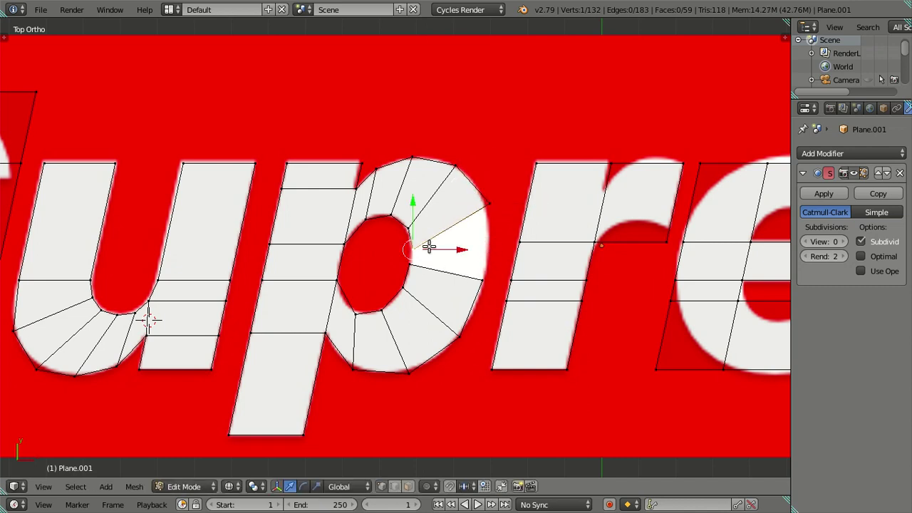
pyautogui.click(453, 249)
pyautogui.click(413, 207)
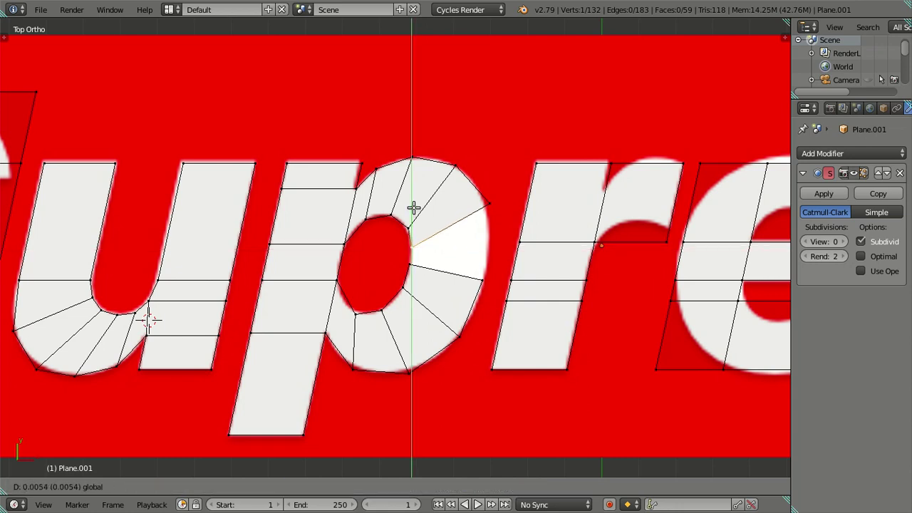
pyautogui.keyDown('shift'); pyautogui.rightClick(420, 279); pyautogui.keyUp('shift')
pyautogui.rightClick(478, 279)
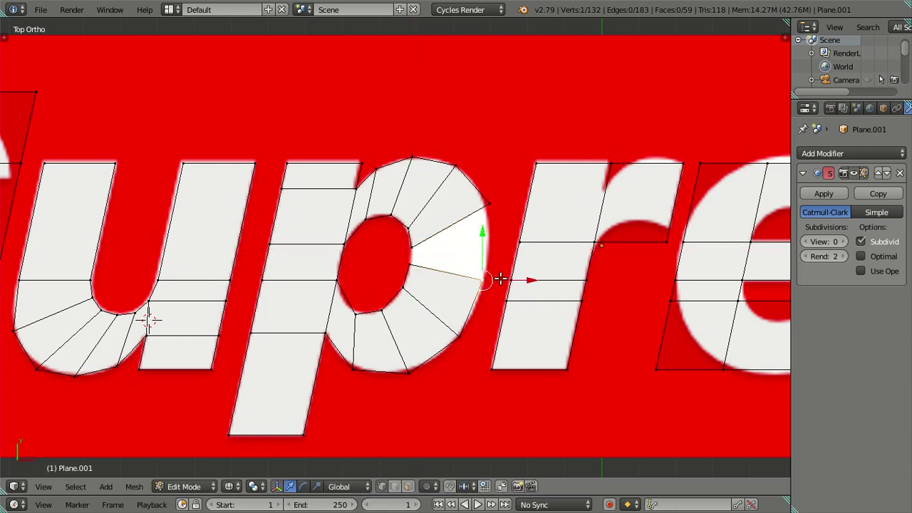
pyautogui.press('g')
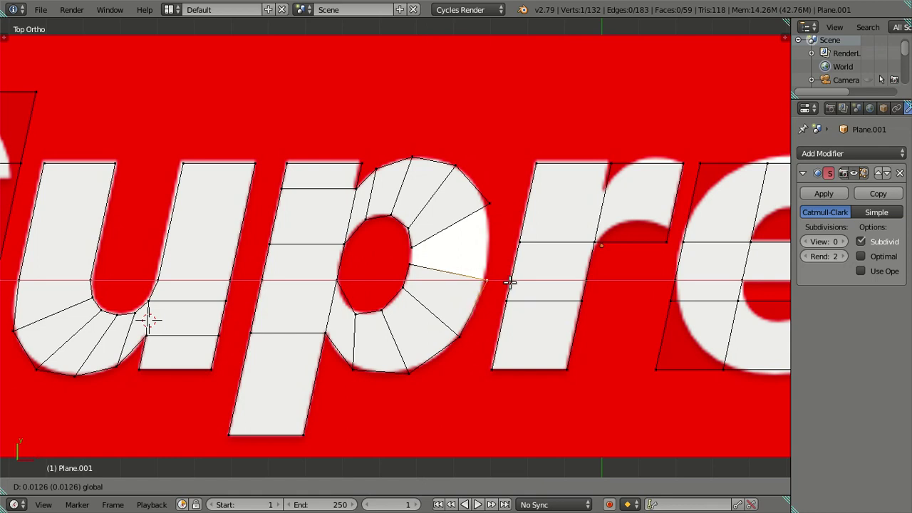
pyautogui.click(507, 281)
pyautogui.keyDown('shift'); pyautogui.rightClick(404, 261); pyautogui.keyUp('shift')
pyautogui.keyDown('shift'); pyautogui.rightClick(482, 228); pyautogui.keyUp('shift')
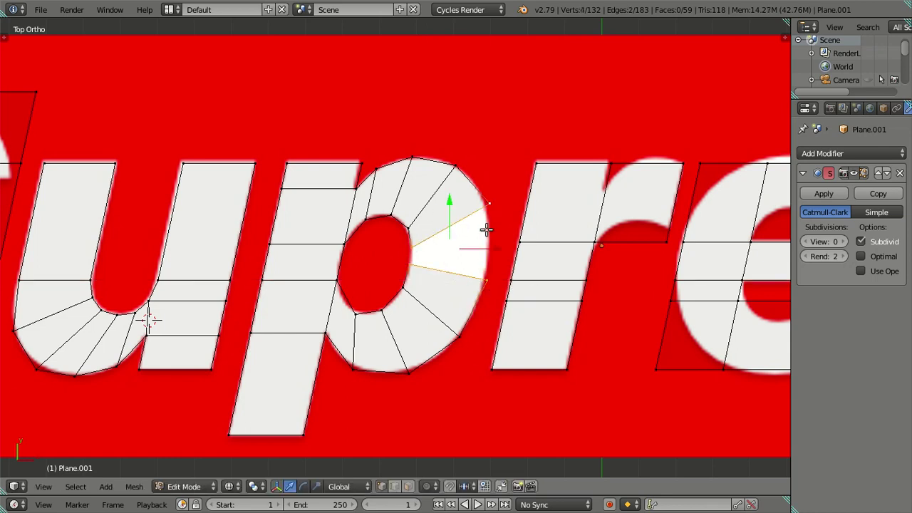
pyautogui.keyDown('shift'); pyautogui.rightClick(491, 267); pyautogui.keyUp('shift')
# Step: Fill the last gap with a quad and raise the subdivision preview to level 2
pyautogui.press('f')
pyautogui.press('a')
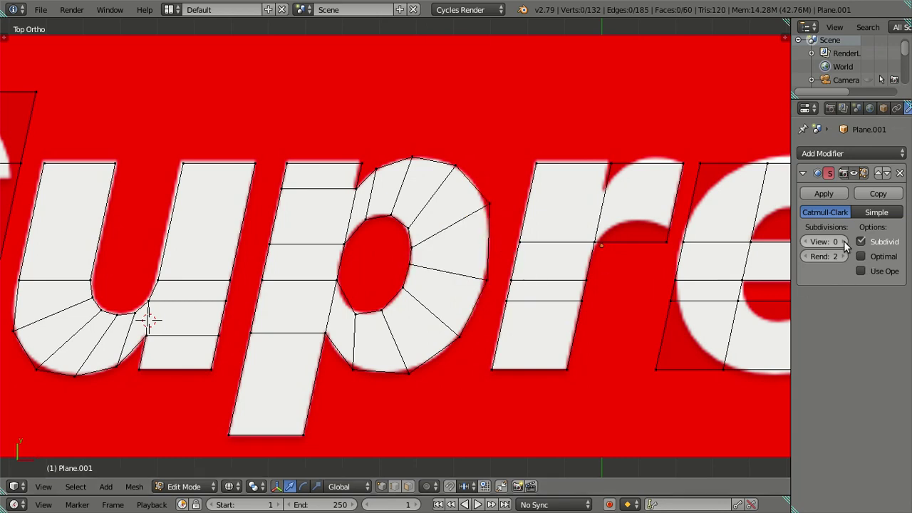
pyautogui.click(844, 241)
pyautogui.click(843, 241)
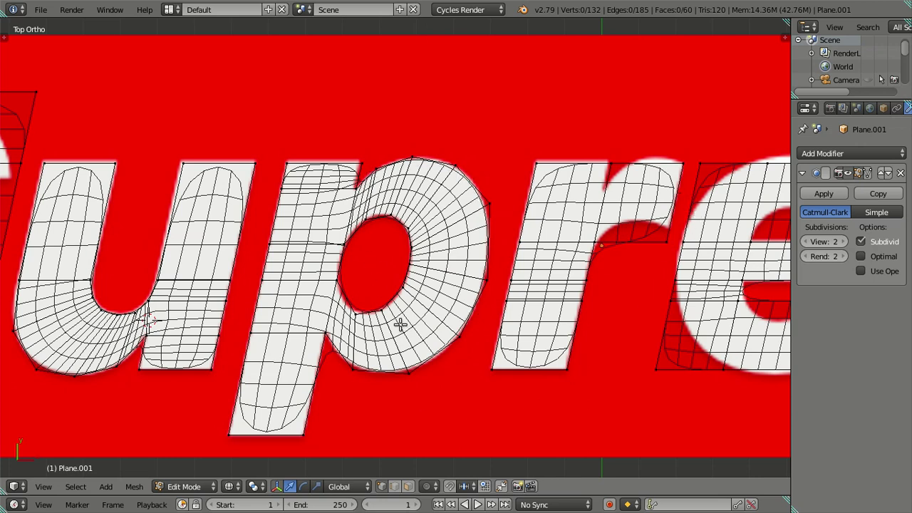
# Step: Slide a vertex on the p's stem horizontally to smooth the letter
pyautogui.rightClick(354, 313)
pyautogui.press('g')
pyautogui.press('x')
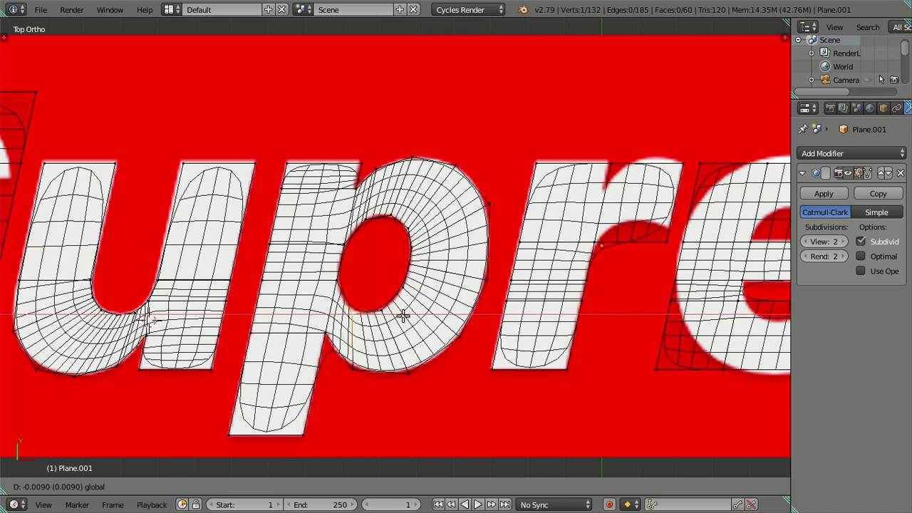
pyautogui.click(390, 318)
pyautogui.moveTo(383, 319); pyautogui.dragTo(419, 310)
pyautogui.press('a')
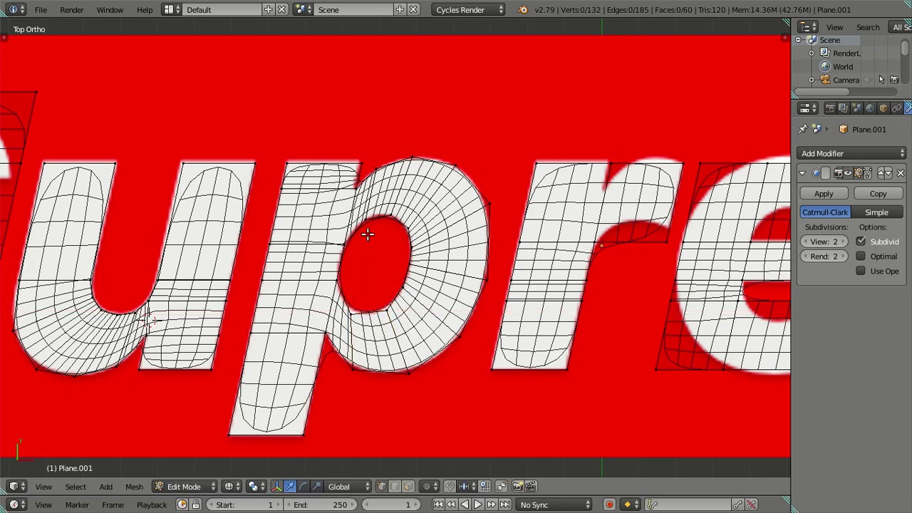
# Step: Adjust the top edge and inner vertices of the p's hole to fit its outline
pyautogui.rightClick(369, 216)
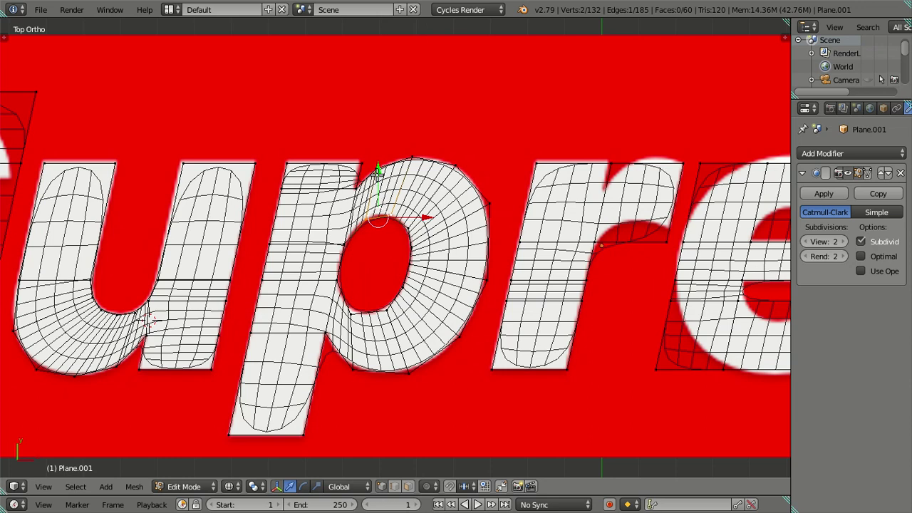
pyautogui.moveTo(378, 171); pyautogui.dragTo(378, 172)
pyautogui.press('a')
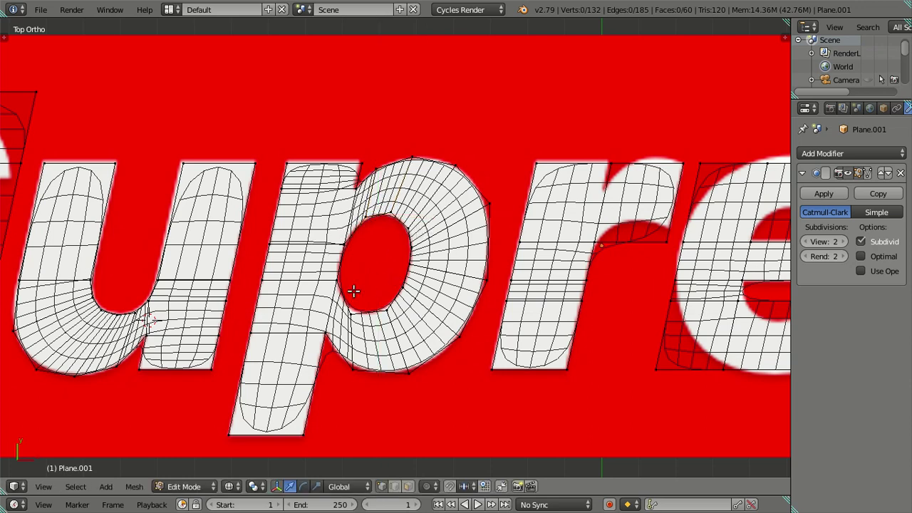
pyautogui.rightClick(352, 308)
pyautogui.moveTo(396, 313); pyautogui.dragTo(386, 313)
pyautogui.rightClick(383, 311)
pyautogui.keyDown('shift'); pyautogui.rightClick(349, 315); pyautogui.keyUp('shift')
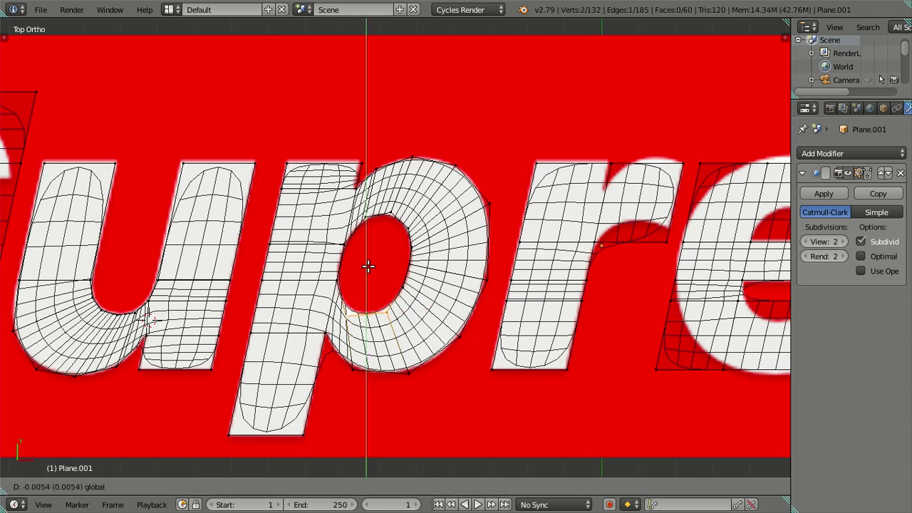
pyautogui.click(368, 266)
# Step: Move the two vertices at the hole's bottom along X to fit the letter
pyautogui.rightClick(357, 321)
pyautogui.press('g')
pyautogui.press('x')
pyautogui.click(390, 316)
pyautogui.rightClick(394, 313)
pyautogui.press('g')
pyautogui.press('x')
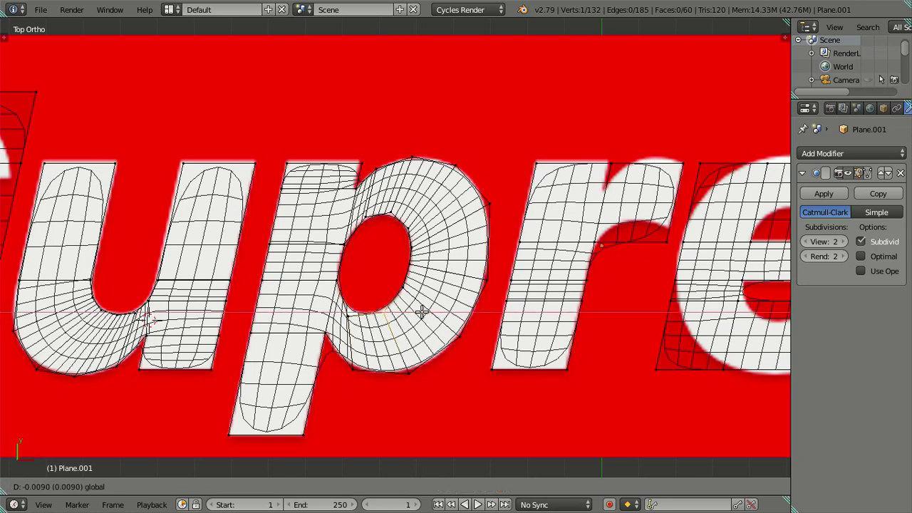
pyautogui.click(420, 311)
pyautogui.press('a')
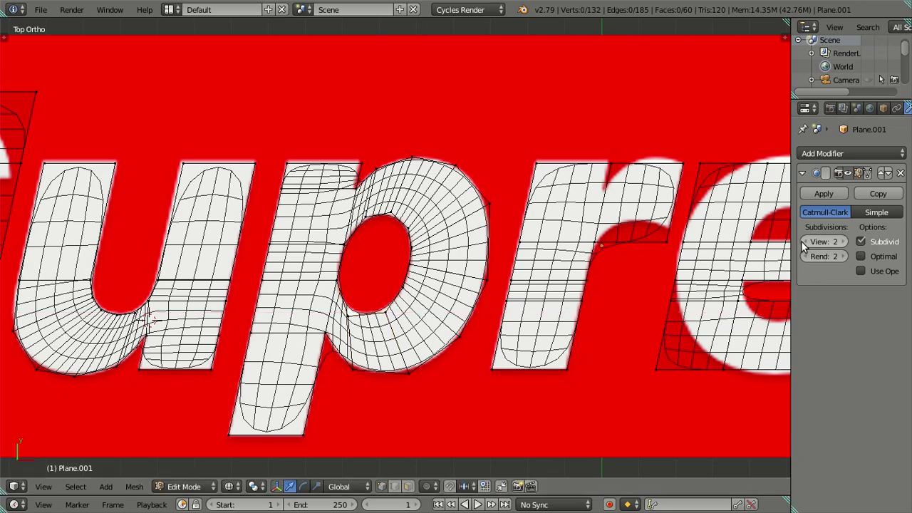
# Step: Set the viewport subdivision level to 0 and move the bowl's inner bottom-left vertex along Y
pyautogui.click(804, 242)
pyautogui.click(804, 241)
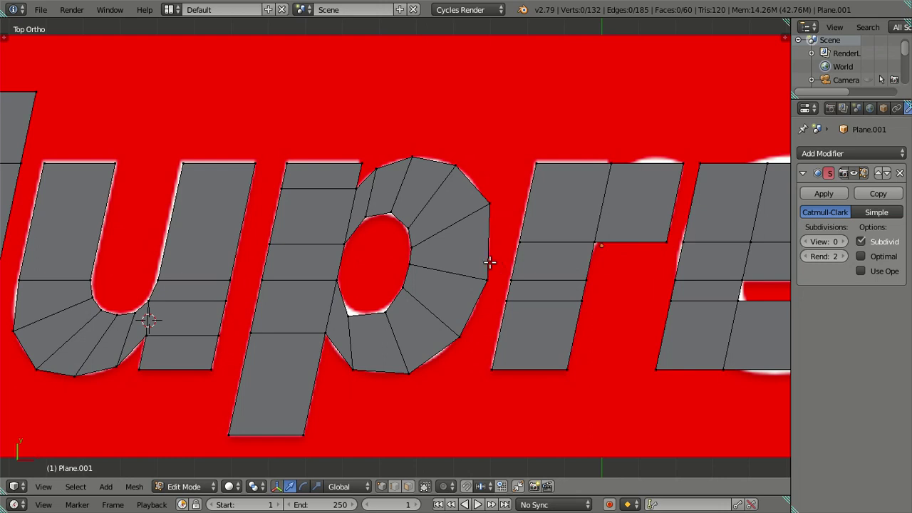
pyautogui.rightClick(345, 315)
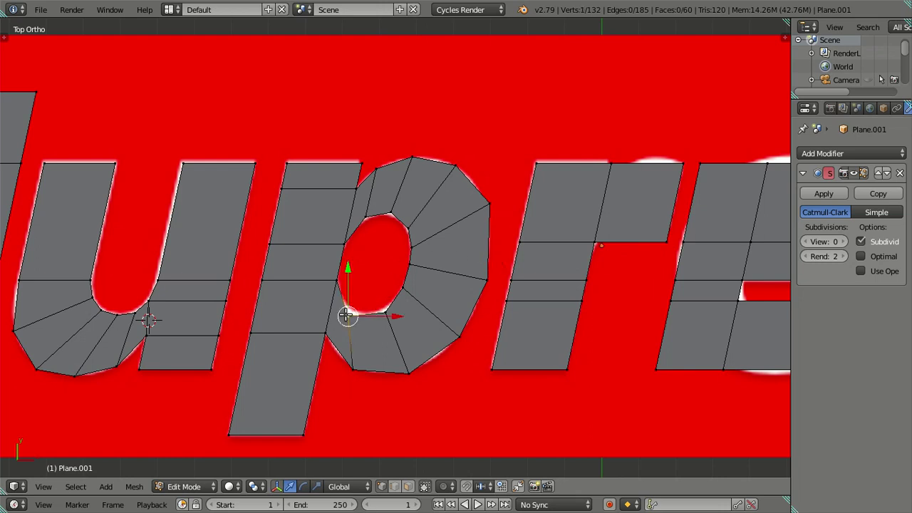
pyautogui.press('g')
pyautogui.press('y')
pyautogui.click(351, 275)
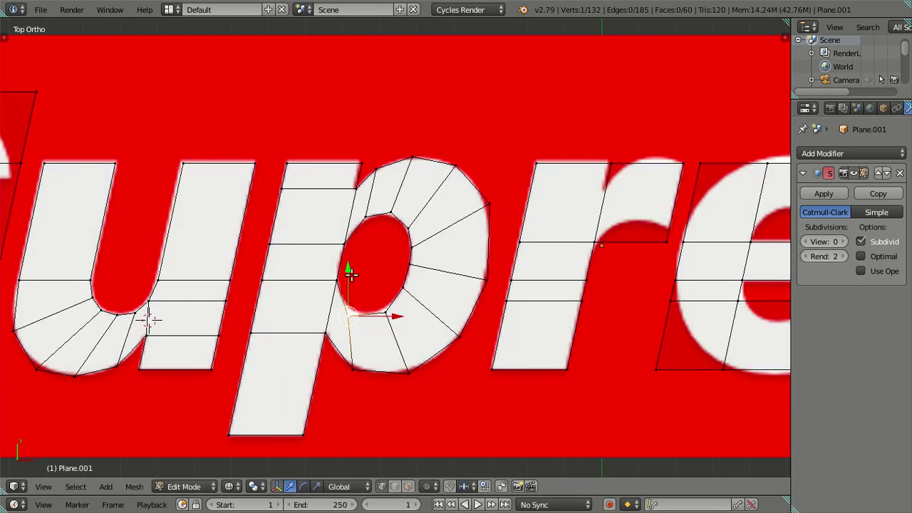
pyautogui.press('g')
pyautogui.press('y')
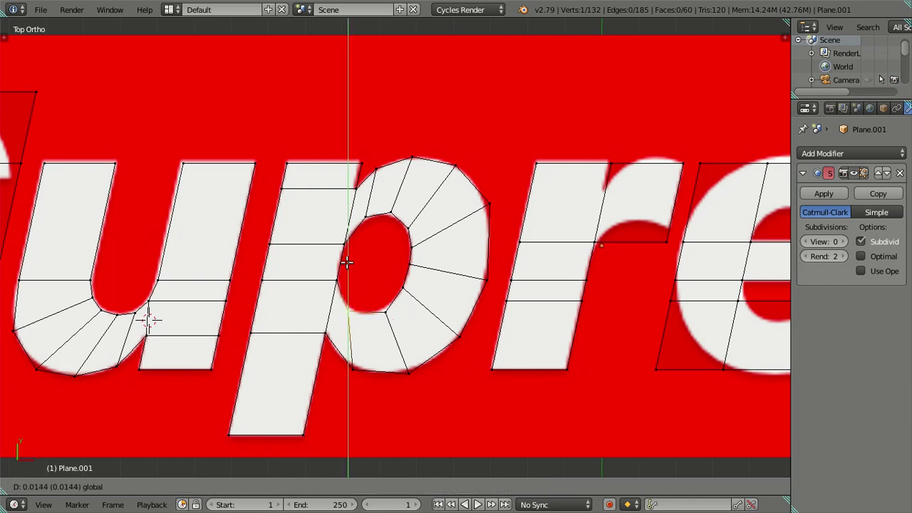
pyautogui.click(350, 268)
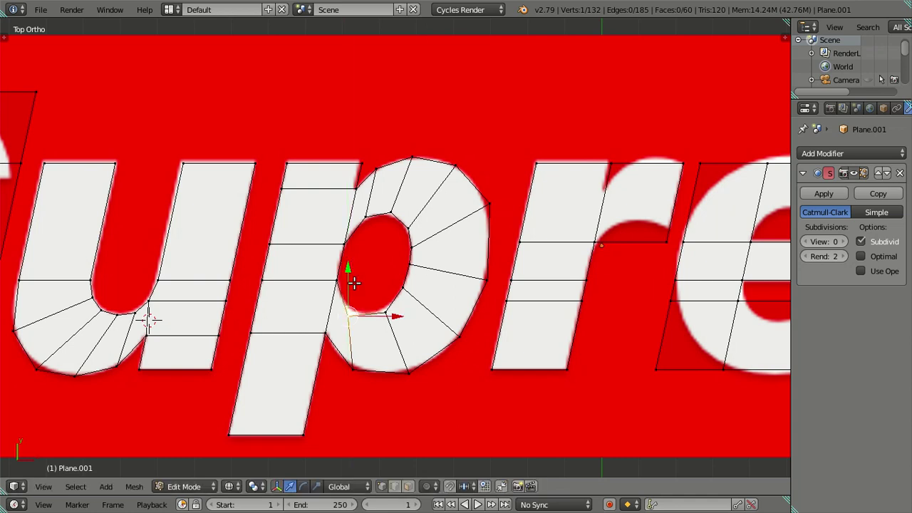
pyautogui.press('a')
pyautogui.scroll(-2, 356, 285)
# Step: Zoom in and add a loop cut across the r
pyautogui.scroll(1, 473, 271)
pyautogui.scroll(1, 372, 253)
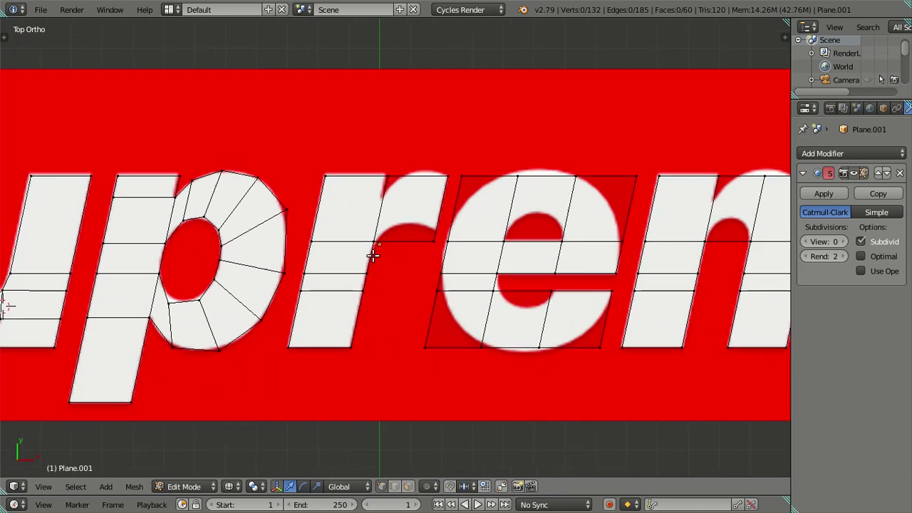
pyautogui.scroll(1, 378, 243)
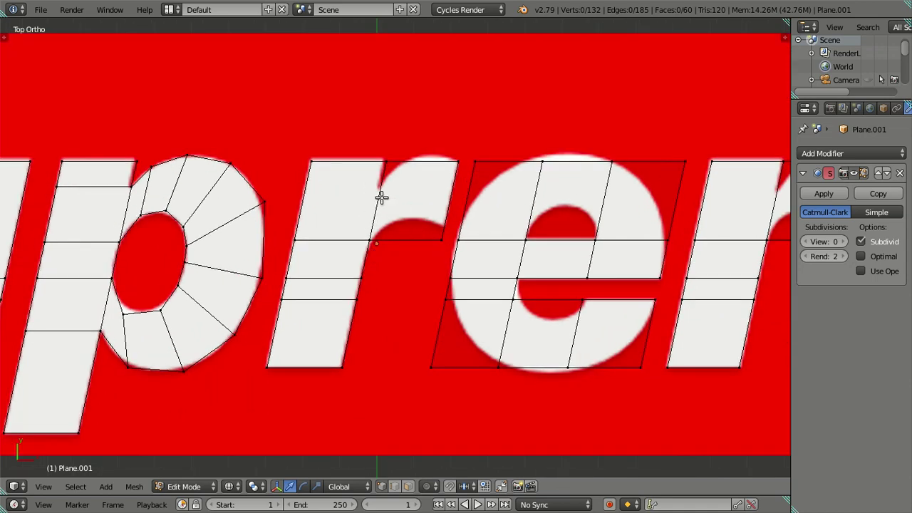
pyautogui.hotkey('ctrl', 'r')
pyautogui.click(384, 196)
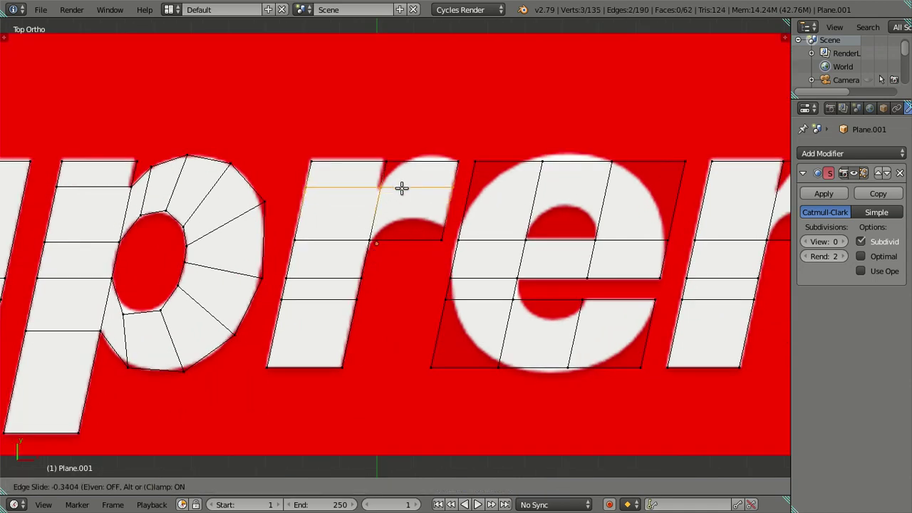
pyautogui.click(402, 189)
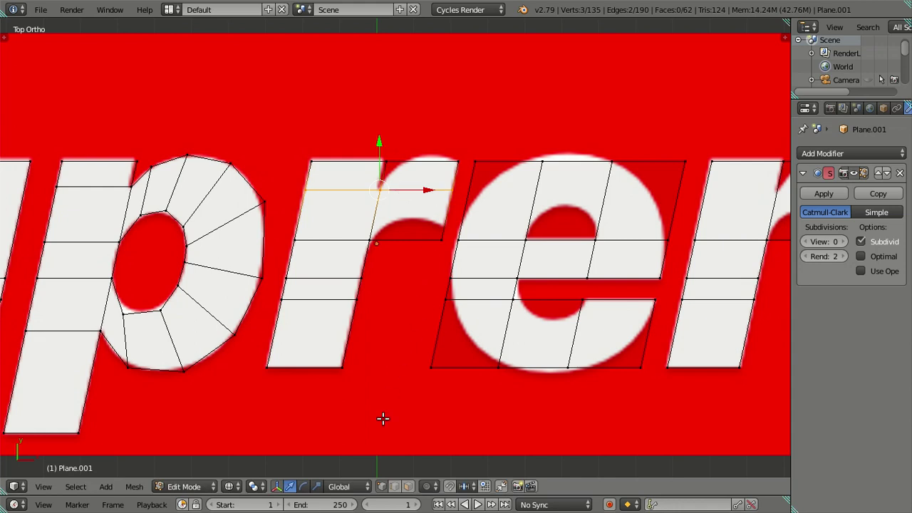
# Step: Delete the r's top-right face
pyautogui.click(407, 486)
pyautogui.rightClick(411, 170)
pyautogui.press('x')
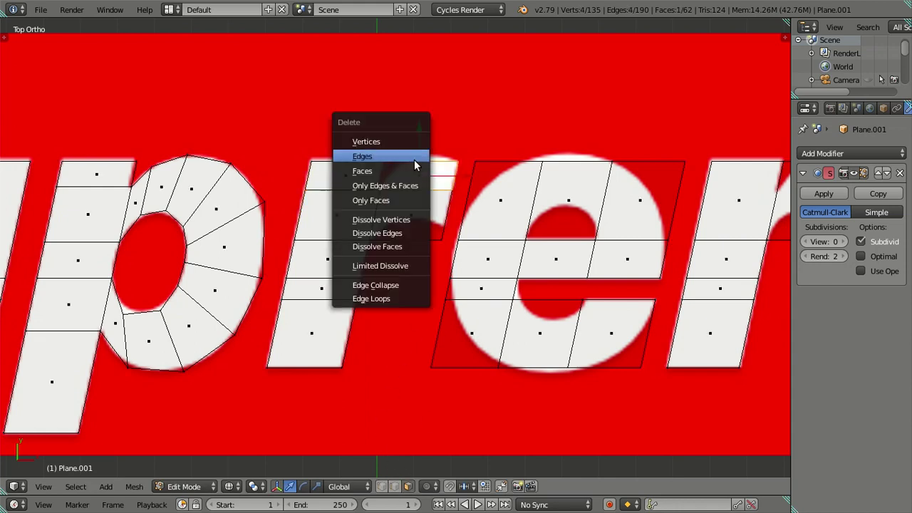
pyautogui.click(409, 172)
# Step: Move the r's right edge up toward the arm's tip
pyautogui.click(381, 485)
pyautogui.rightClick(438, 236)
pyautogui.keyDown('shift'); pyautogui.rightClick(447, 207); pyautogui.keyUp('shift')
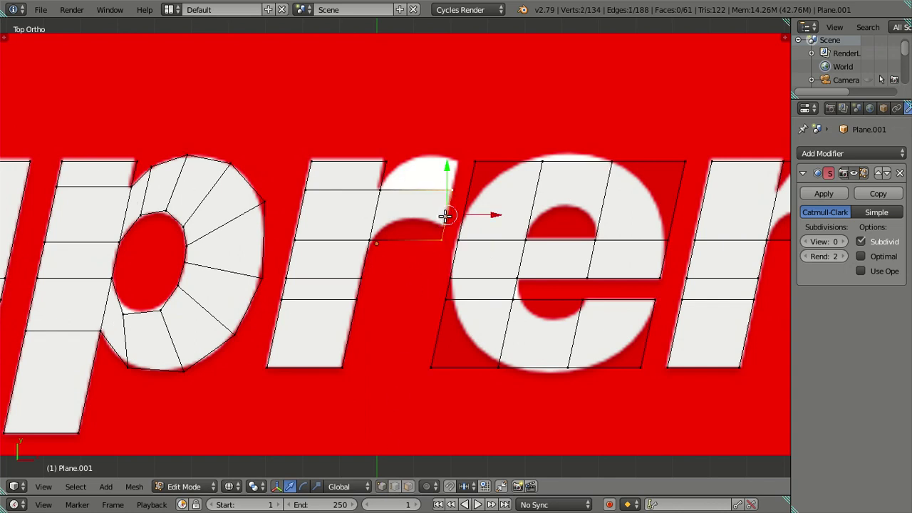
pyautogui.press('g')
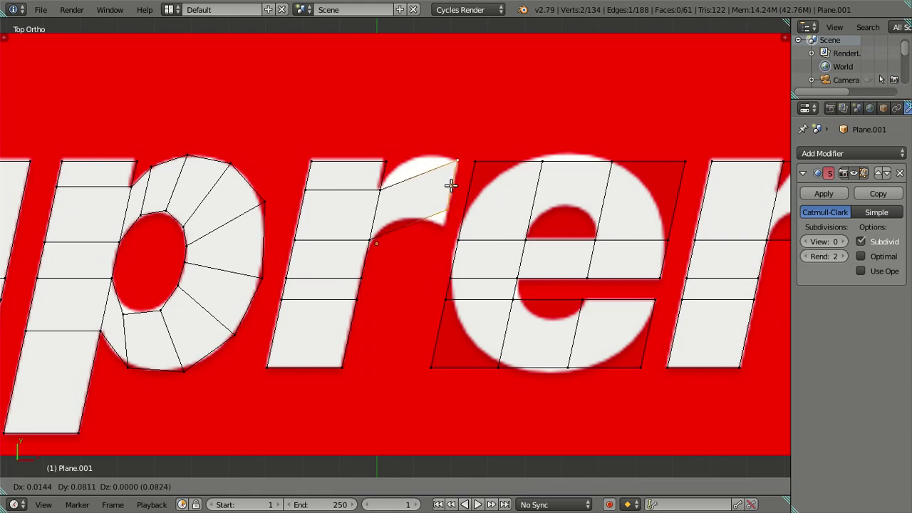
pyautogui.click(450, 184)
# Step: Drop the lower vertex onto the arm's underside and nudge the vertices to the tip
pyautogui.rightClick(443, 235)
pyautogui.press('g')
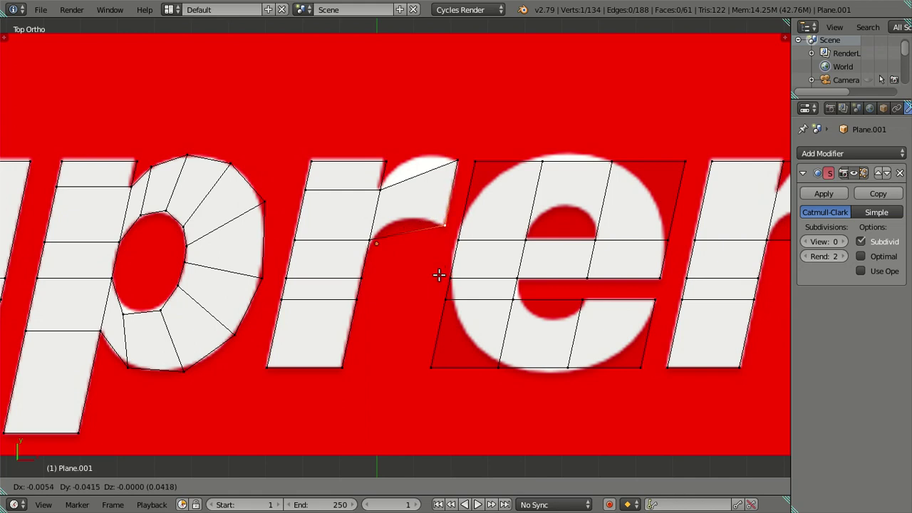
pyautogui.click(438, 275)
pyautogui.keyDown('shift'); pyautogui.rightClick(455, 162); pyautogui.keyUp('shift')
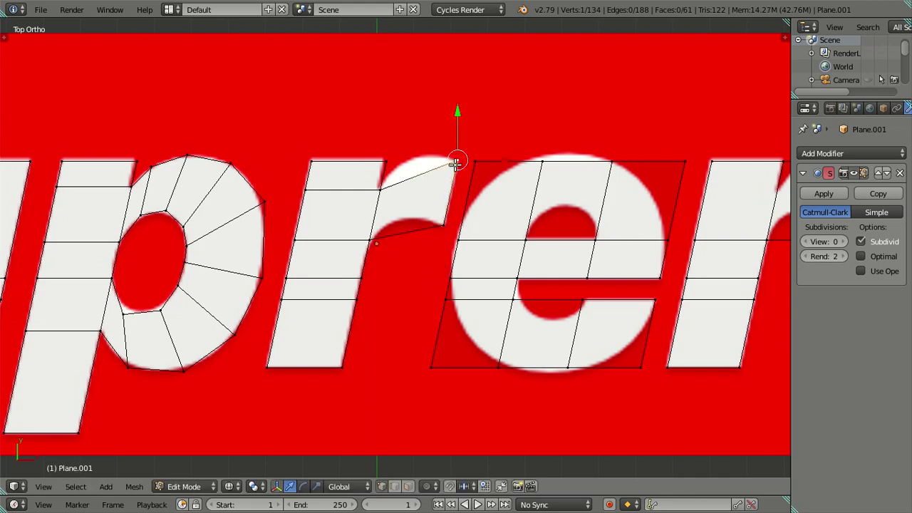
pyautogui.moveTo(492, 190); pyautogui.dragTo(490, 189)
pyautogui.moveTo(450, 146); pyautogui.dragTo(450, 148)
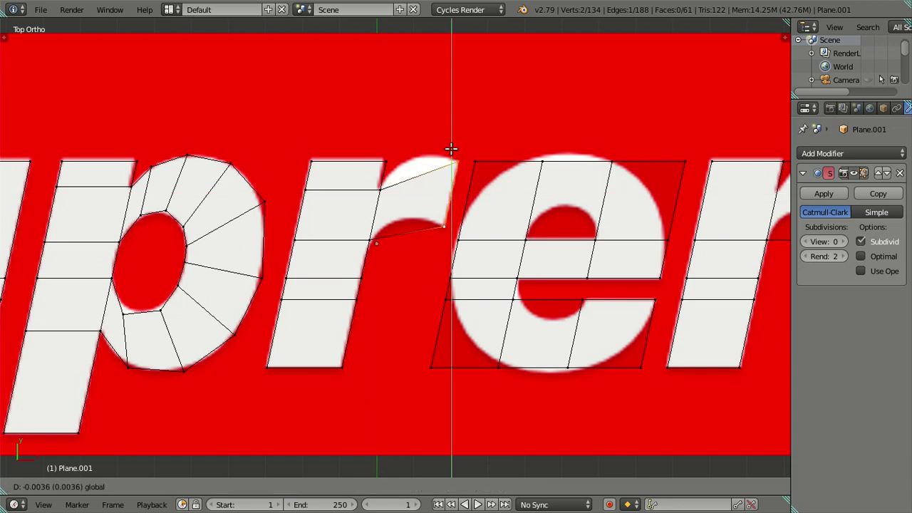
# Step: Loop cut through the r's arm and slide the new edge onto the curve
pyautogui.hotkey('ctrl', 'r')
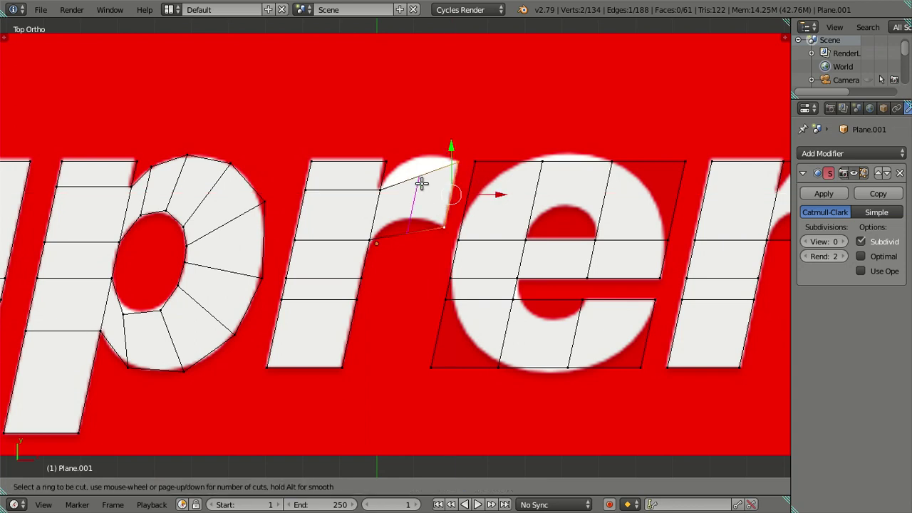
pyautogui.click(422, 178)
pyautogui.click(422, 168)
pyautogui.moveTo(417, 153); pyautogui.dragTo(412, 134)
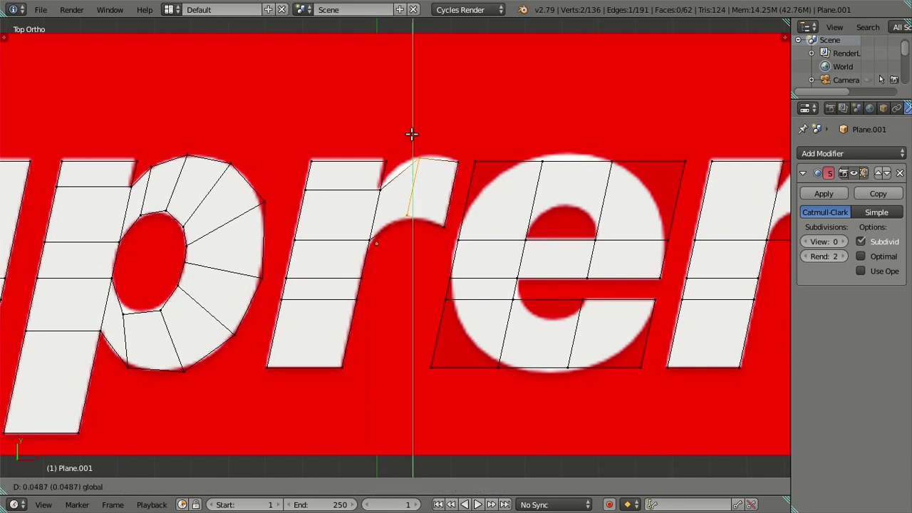
pyautogui.moveTo(458, 189); pyautogui.dragTo(441, 183)
pyautogui.moveTo(397, 138); pyautogui.dragTo(398, 147)
pyautogui.rightClick(403, 165)
pyautogui.moveTo(445, 165); pyautogui.dragTo(443, 163)
# Step: Add another loop in the nub and shift its edge and top-left vertex vertically along the curve
pyautogui.hotkey('ctrl', 'r')
pyautogui.click(433, 165)
pyautogui.press('g')
pyautogui.press('y')
pyautogui.moveTo(429, 139); pyautogui.dragTo(430, 139)
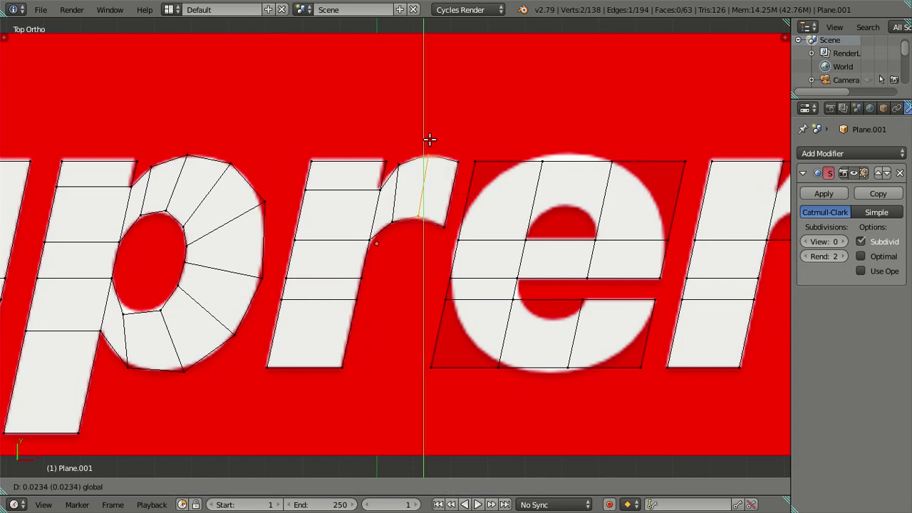
pyautogui.click(424, 150)
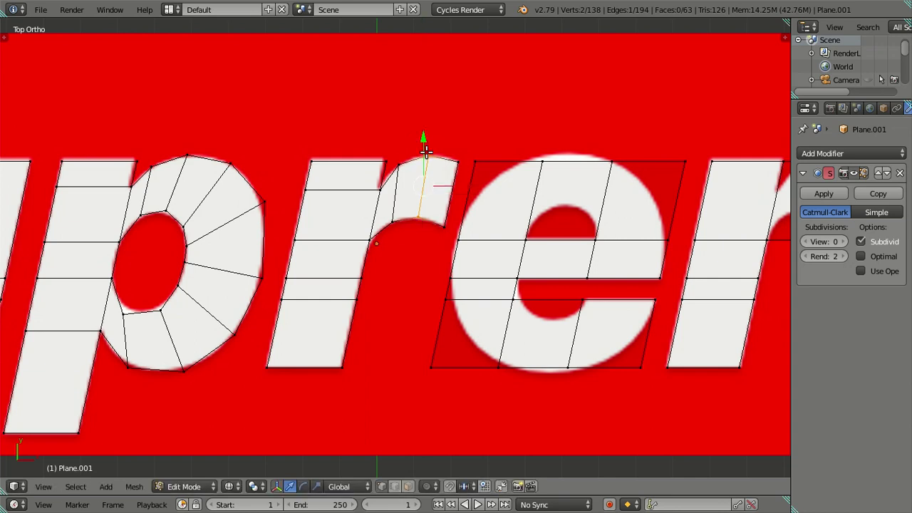
pyautogui.rightClick(399, 162)
pyautogui.press('g')
pyautogui.press('y')
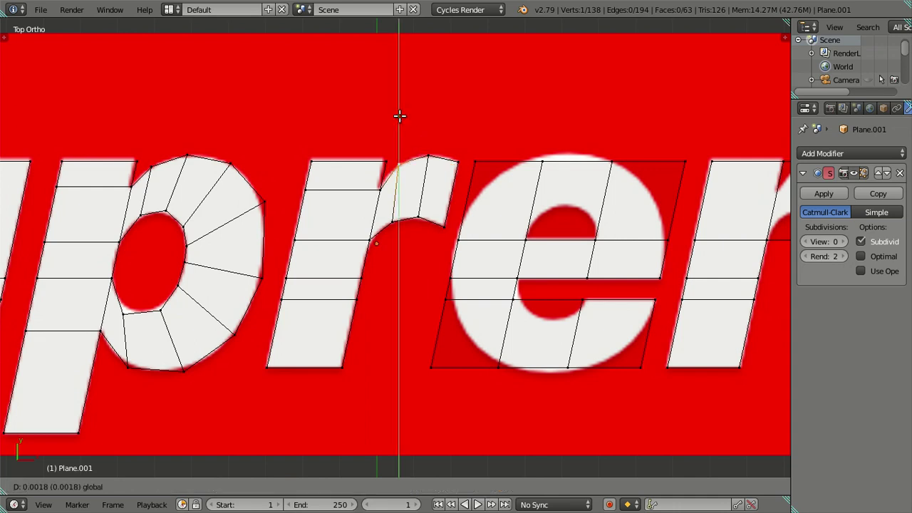
pyautogui.click(399, 116)
pyautogui.press('a')
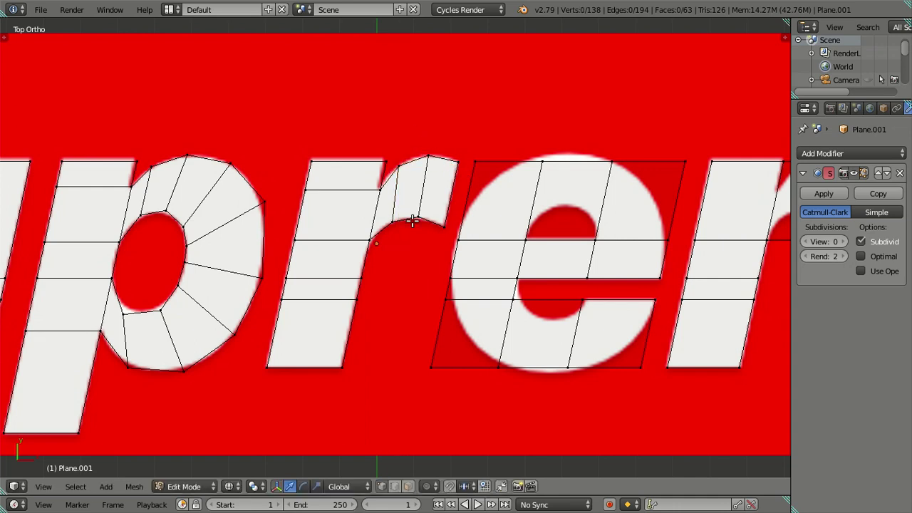
pyautogui.keyDown('shift'); pyautogui.moveTo(414, 220); pyautogui.dragTo(331, 213, button='middle'); pyautogui.keyUp('shift')
# Step: Bring the 'preme' letters into view and loop cut through the e's bottom
pyautogui.scroll(-1, 336, 220)
pyautogui.scroll(-1, 335, 220)
pyautogui.keyDown('shift'); pyautogui.moveTo(490, 242); pyautogui.dragTo(380, 230, button='middle'); pyautogui.keyUp('shift')
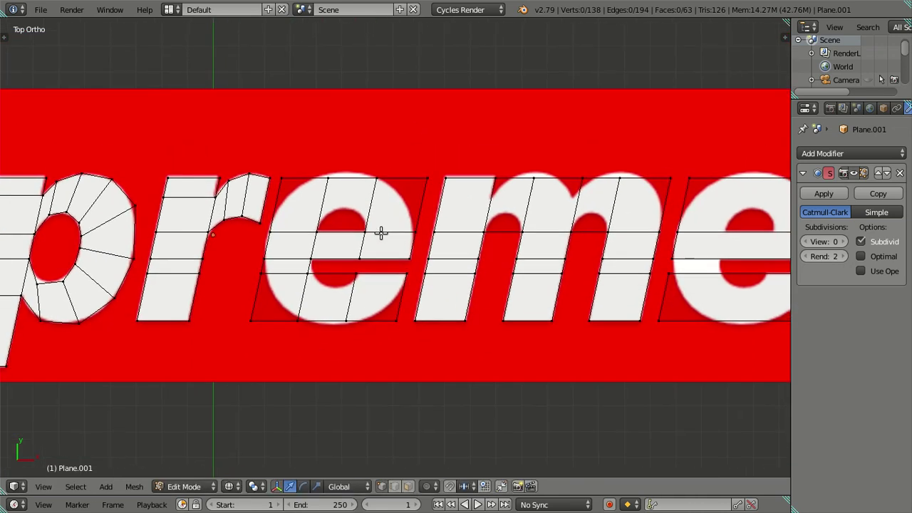
pyautogui.scroll(-1, 363, 230)
pyautogui.scroll(-1, 362, 231)
pyautogui.moveTo(327, 243)
pyautogui.keyDown('shift'); pyautogui.mouseDown(button='middle')
pyautogui.moveTo(489, 244)
pyautogui.moveTo(335, 240)
pyautogui.mouseUp(button='middle'); pyautogui.keyUp('shift')
pyautogui.scroll(2, 478, 246)
pyautogui.keyDown('shift'); pyautogui.moveTo(477, 246); pyautogui.dragTo(403, 236, button='middle'); pyautogui.keyUp('shift')
pyautogui.scroll(3, 403, 235)
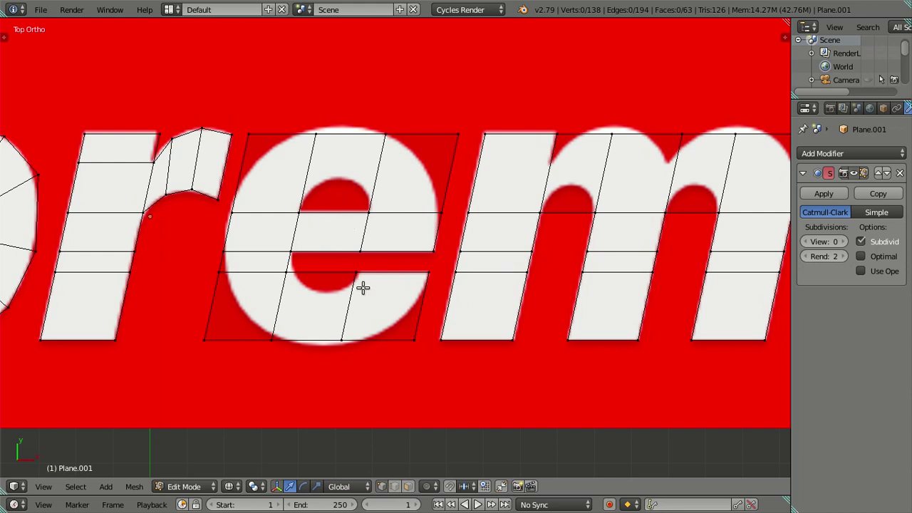
pyautogui.hotkey('ctrl', 'r')
pyautogui.click(323, 273)
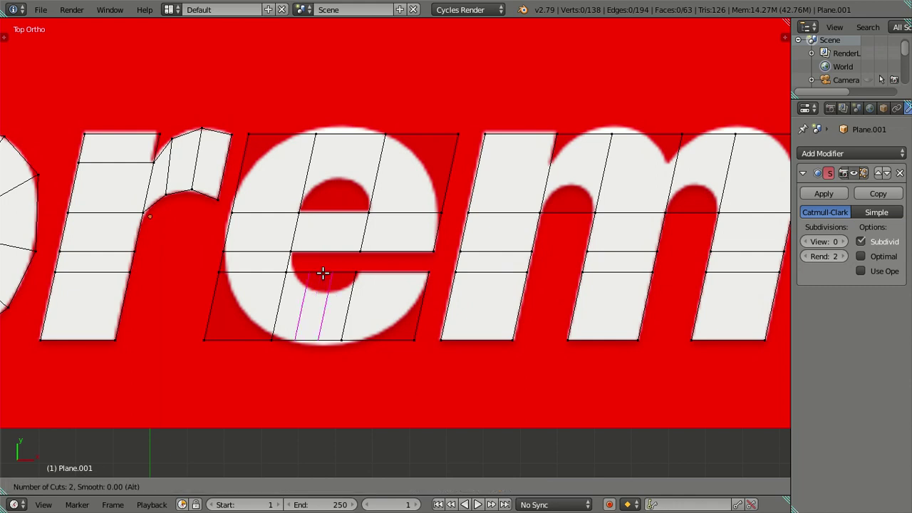
pyautogui.click(323, 273)
# Step: Raise the new edge and one of the e's vertices vertically
pyautogui.rightClick(311, 271)
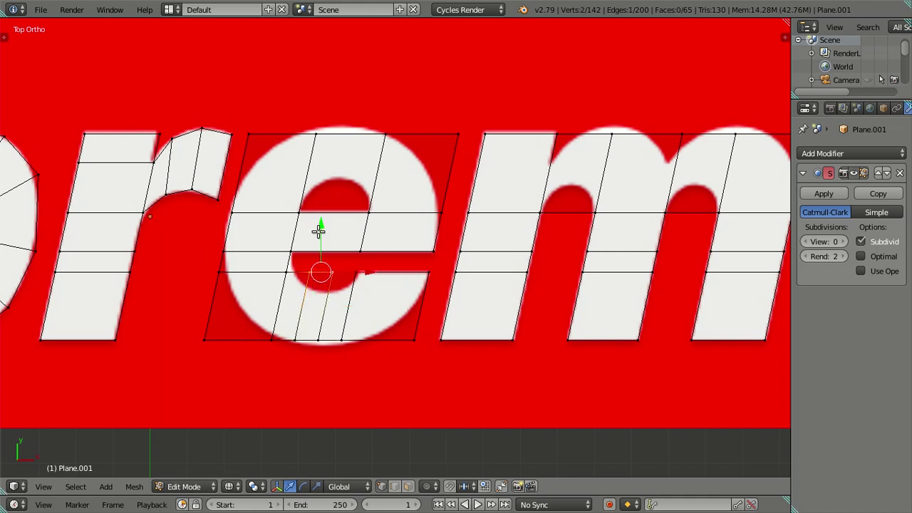
pyautogui.press('g')
pyautogui.press('y')
pyautogui.click(332, 238)
pyautogui.rightClick(329, 282)
pyautogui.press('g')
pyautogui.press('y')
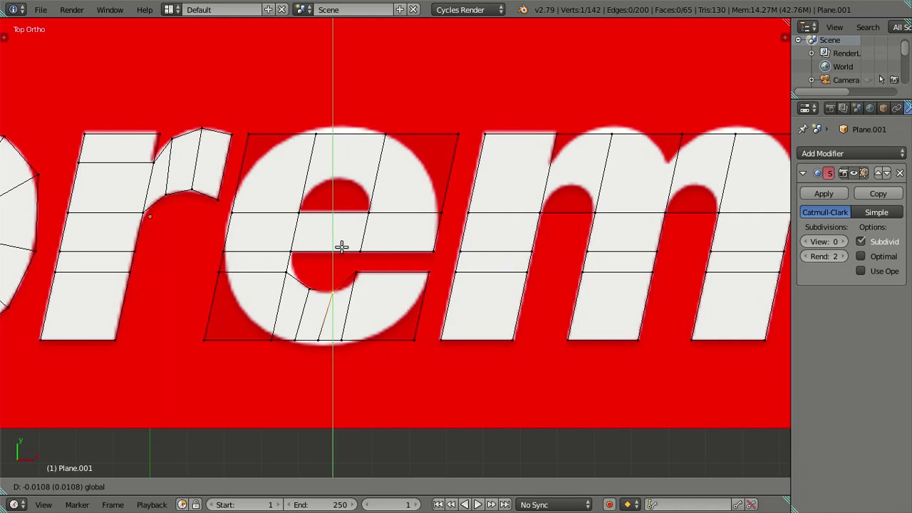
pyautogui.click(343, 241)
pyautogui.press('a')
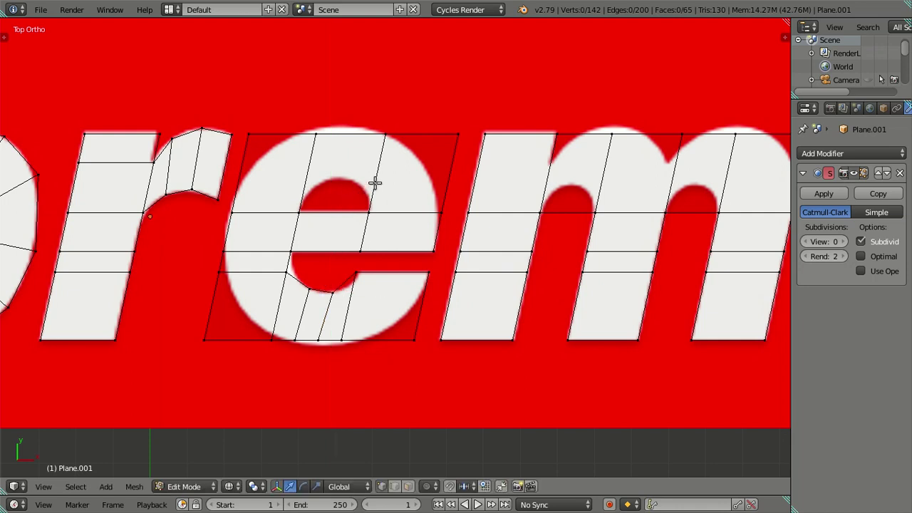
# Step: Loop cut across the e's top row and shrink the edge above the hole
pyautogui.hotkey('ctrl', 'r')
pyautogui.click(376, 182)
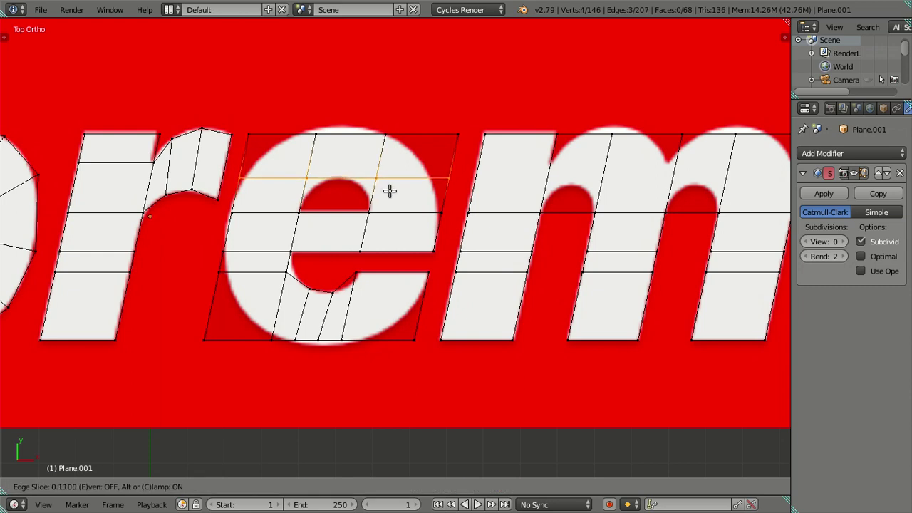
pyautogui.click(390, 190)
pyautogui.rightClick(314, 178)
pyautogui.press('s')
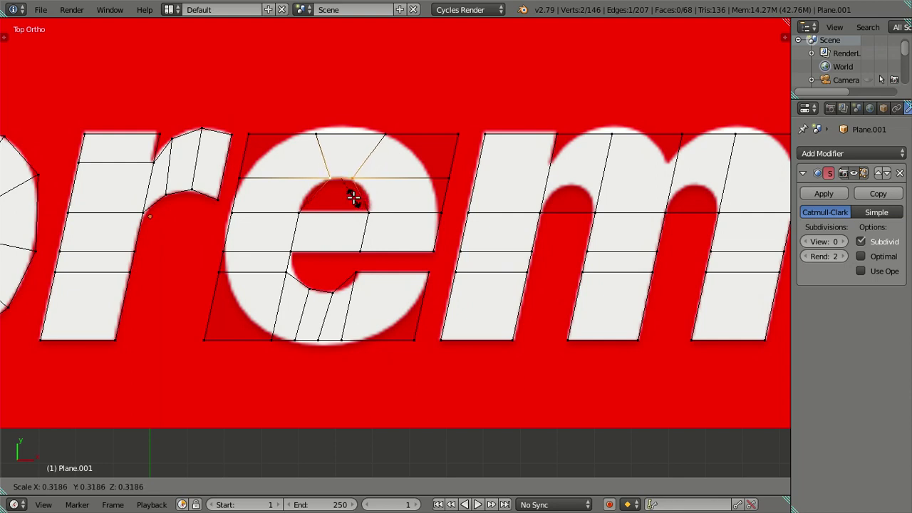
pyautogui.click(353, 197)
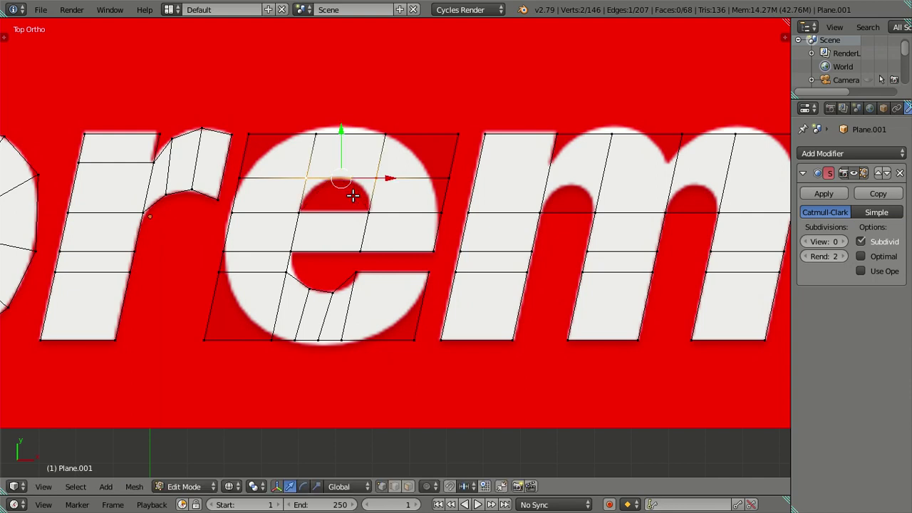
# Step: Add two more loops across the e's top and delete the three faces in its hole
pyautogui.hotkey('ctrl', 'r')
pyautogui.scroll(1, 352, 175)
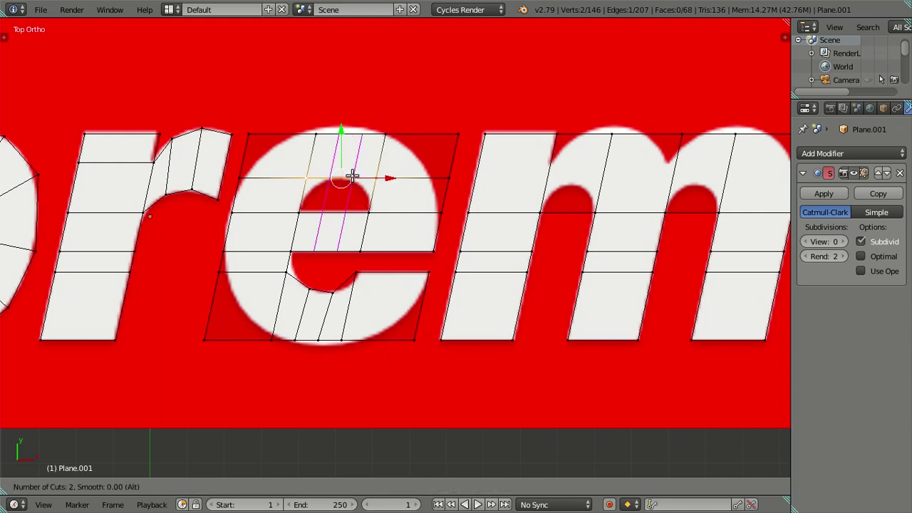
pyautogui.click(352, 175)
pyautogui.rightClick(352, 175)
pyautogui.click(407, 486)
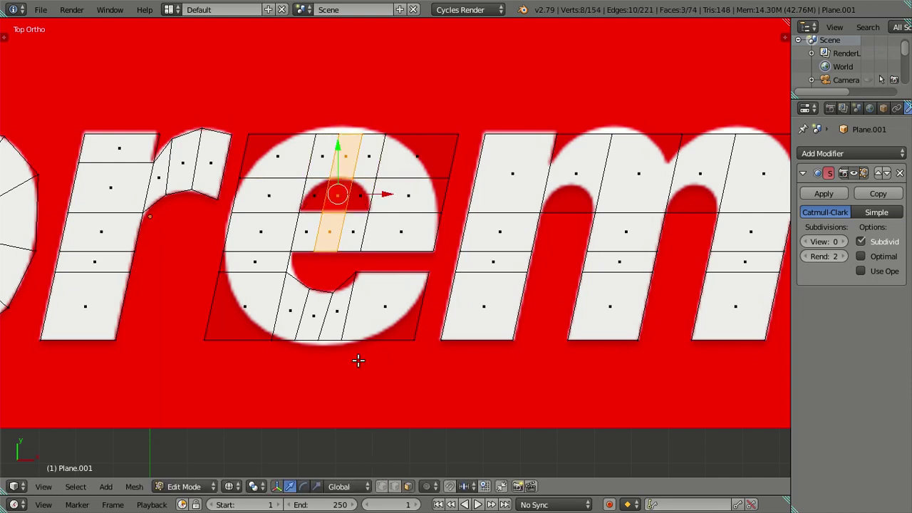
pyautogui.rightClick(316, 198)
pyautogui.keyDown('shift'); pyautogui.rightClick(338, 197); pyautogui.keyUp('shift')
pyautogui.keyDown('shift'); pyautogui.rightClick(361, 199); pyautogui.keyUp('shift')
pyautogui.press('x')
pyautogui.click(359, 203)
# Step: Dissolve the two edges beside the e's hole to merge faces
pyautogui.click(394, 486)
pyautogui.rightClick(340, 232)
pyautogui.keyDown('shift'); pyautogui.rightClick(319, 230); pyautogui.keyUp('shift')
pyautogui.press('x')
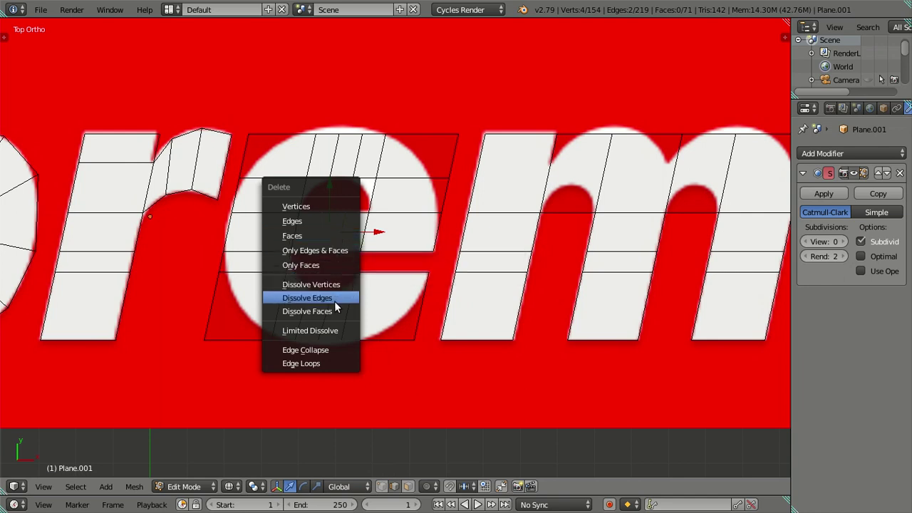
pyautogui.click(337, 299)
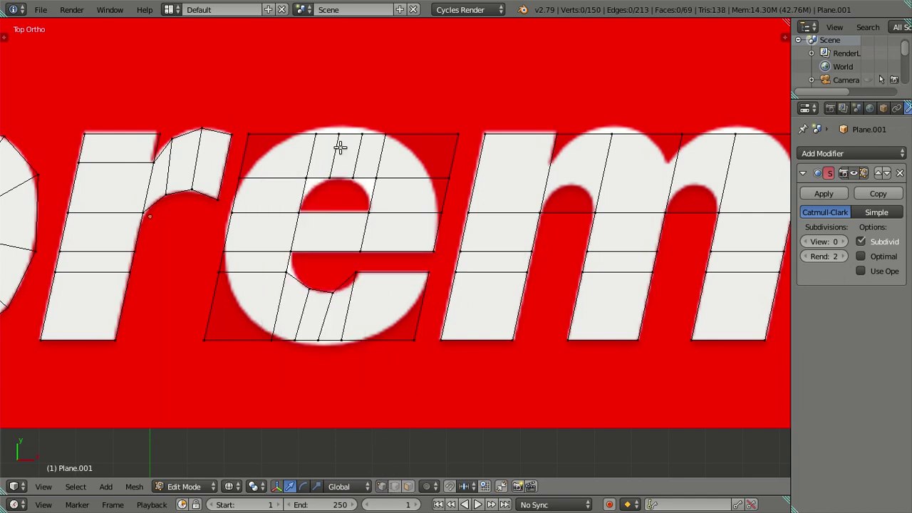
pyautogui.hotkey('alt', 'z')
pyautogui.hotkey('alt', 'z')
# Step: Raise and scale the edge above the e's hole to match the letter's top
pyautogui.rightClick(314, 168)
pyautogui.rightClick(339, 179)
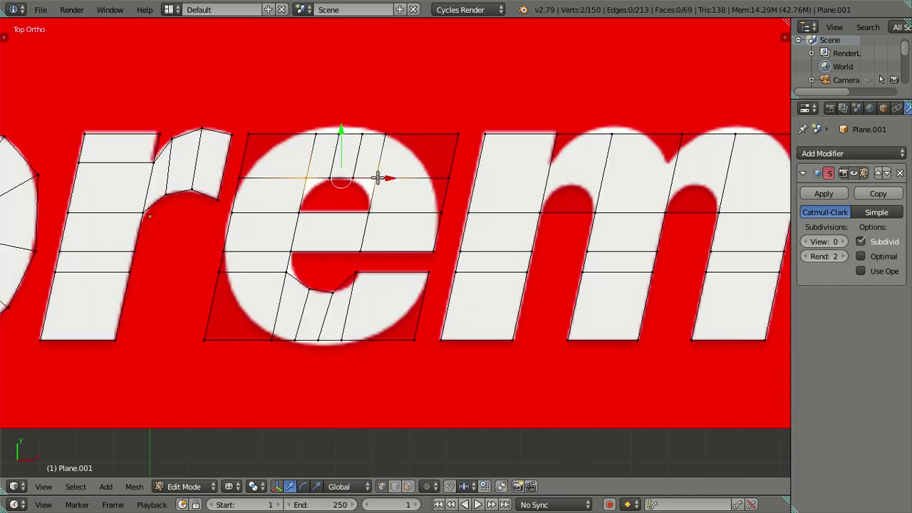
pyautogui.press('g')
pyautogui.press('y')
pyautogui.click(341, 137)
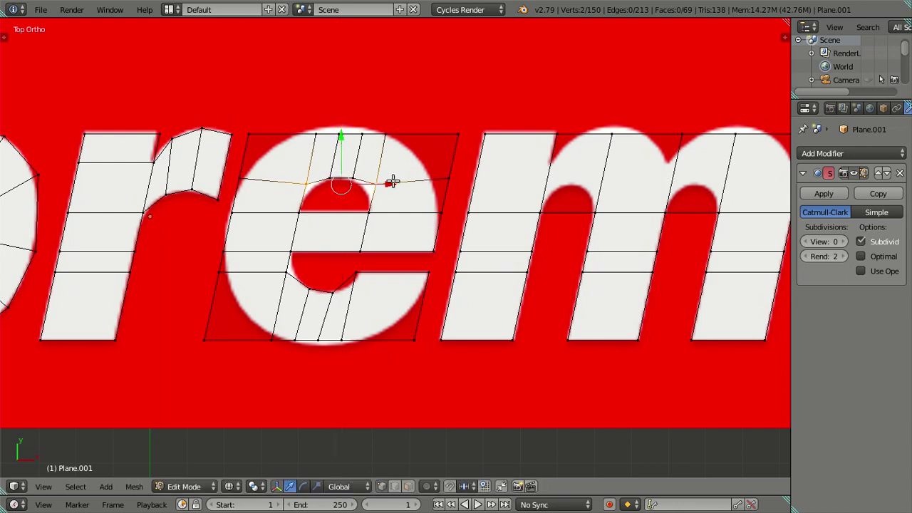
pyautogui.press('s')
pyautogui.click(407, 209)
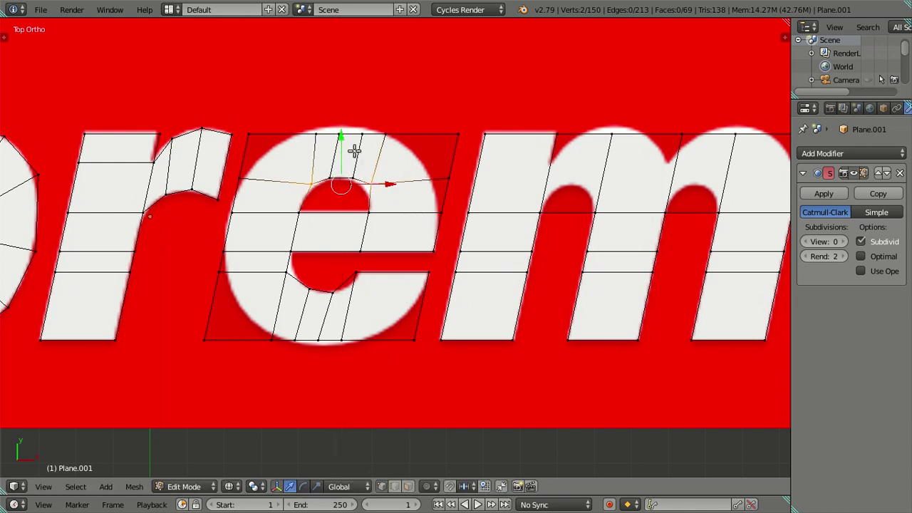
pyautogui.press('g')
pyautogui.press('y')
pyautogui.click(347, 138)
# Step: Reposition the vertex at the top of the hole horizontally and vertically
pyautogui.rightClick(399, 186)
pyautogui.moveTo(413, 188); pyautogui.dragTo(411, 192)
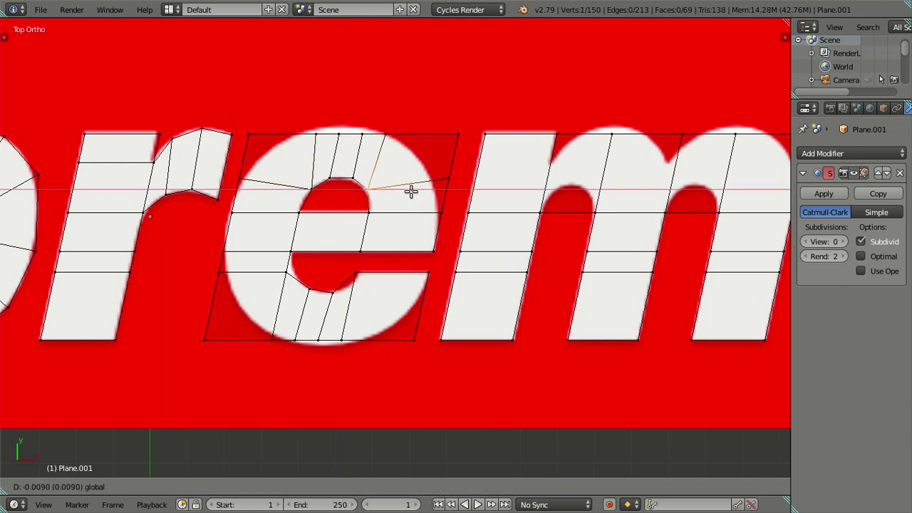
pyautogui.click(411, 191)
pyautogui.press('g')
pyautogui.press('y')
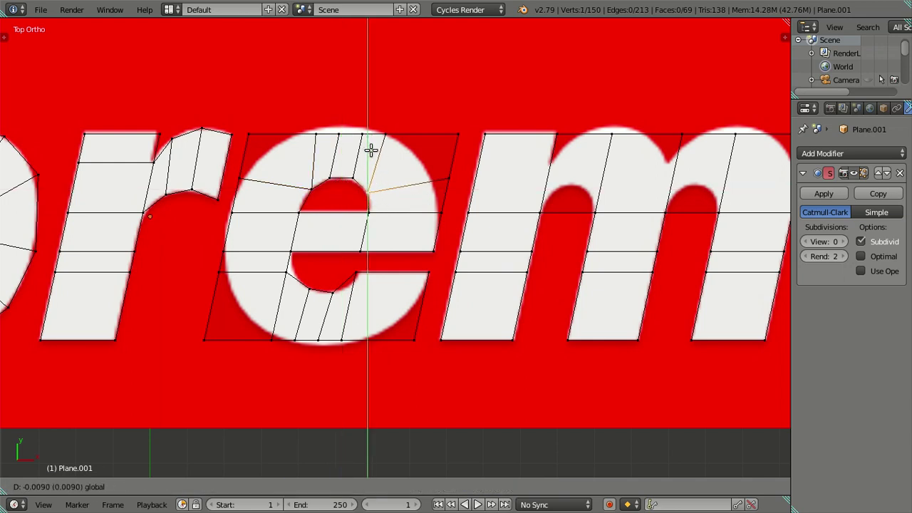
pyautogui.click(370, 149)
# Step: Slide two bottom vertices of the e along X onto its outline
pyautogui.rightClick(276, 271)
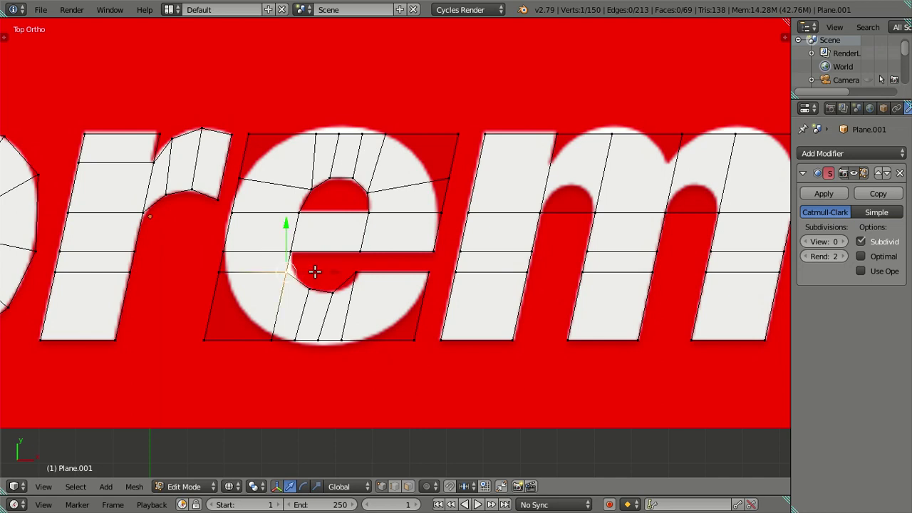
pyautogui.press('g')
pyautogui.press('x')
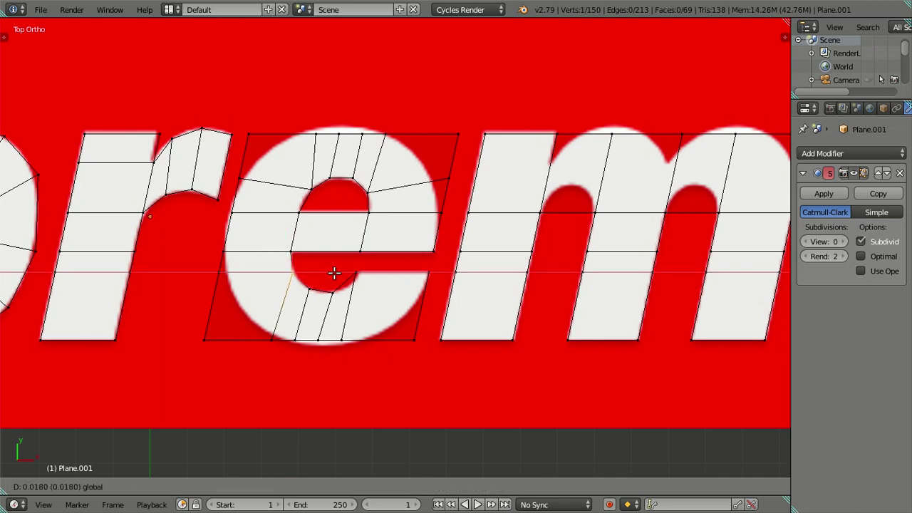
pyautogui.click(334, 273)
pyautogui.rightClick(333, 290)
pyautogui.press('g')
pyautogui.press('x')
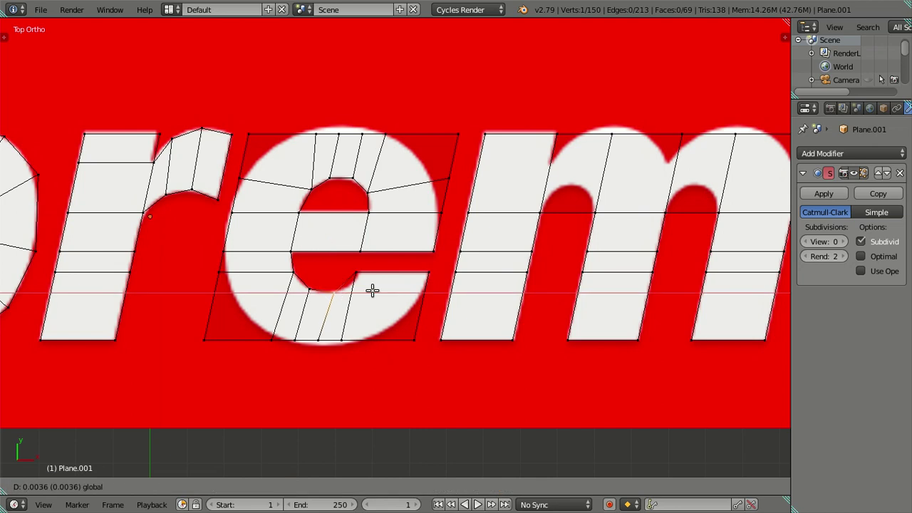
pyautogui.click(370, 290)
pyautogui.press('a')
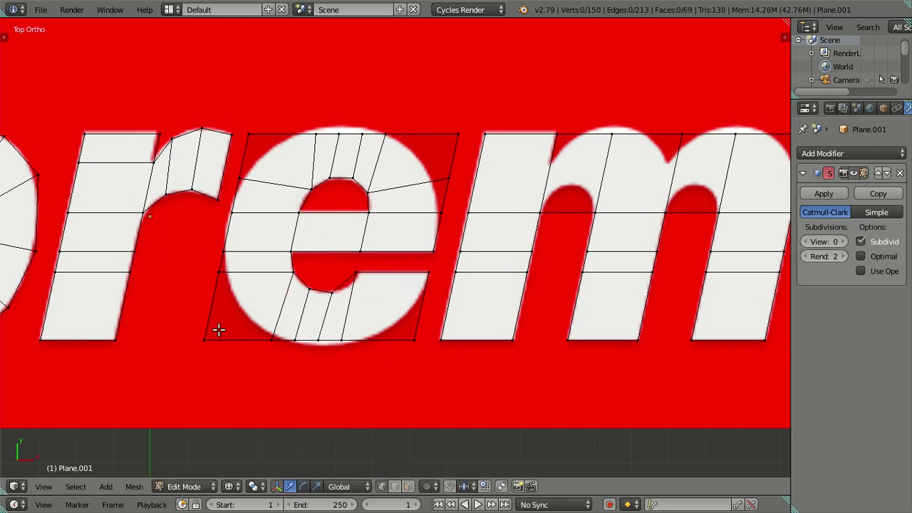
pyautogui.keyDown('shift'); pyautogui.moveTo(232, 307); pyautogui.dragTo(261, 237, button='middle'); pyautogui.keyUp('shift')
# Step: Merge the e's lower-left corner vertices, place the result on the curve, and delete the extra bottom vertex
pyautogui.rightClick(245, 204)
pyautogui.keyDown('shift'); pyautogui.rightClick(230, 280); pyautogui.keyUp('shift')
pyautogui.hotkey('alt', 'm')
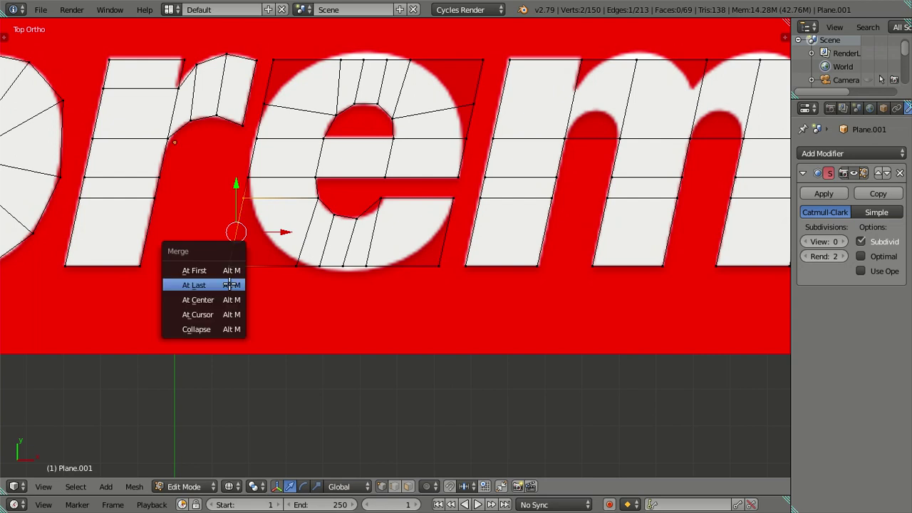
pyautogui.click(231, 284)
pyautogui.press('g')
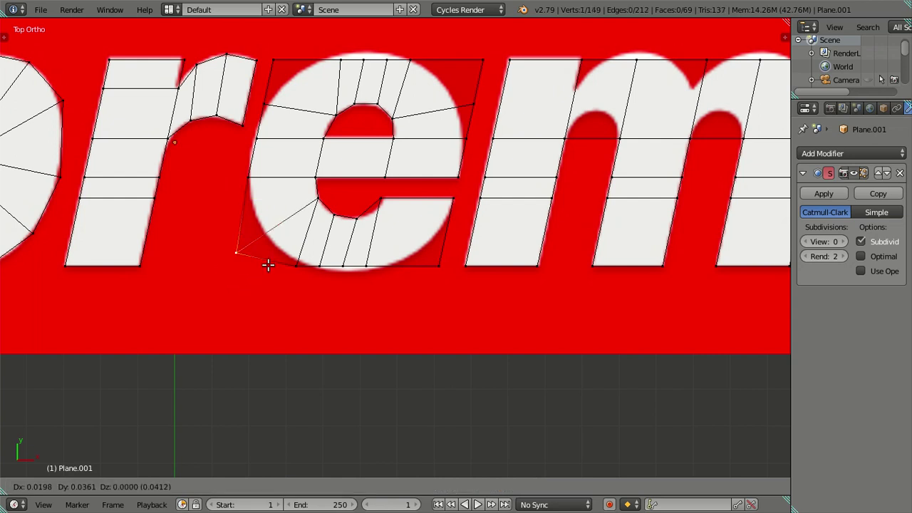
pyautogui.click(290, 263)
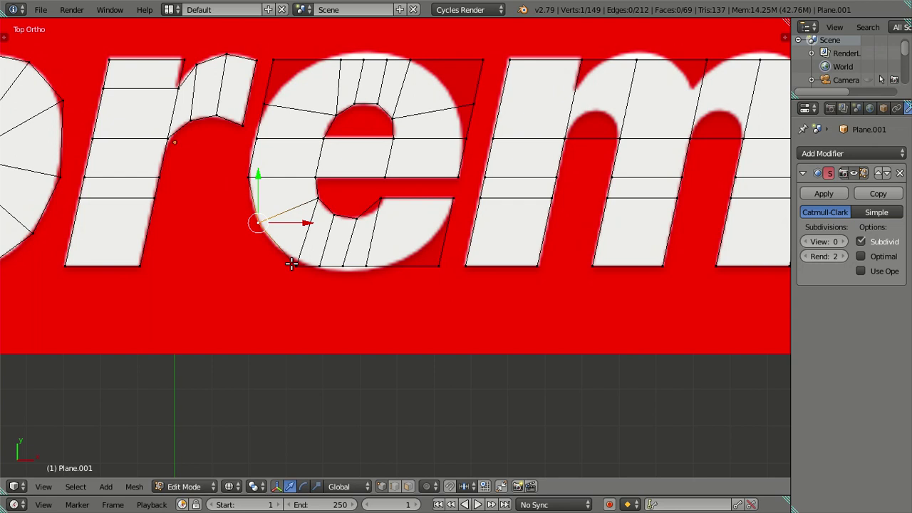
pyautogui.scroll(2, 298, 278)
pyautogui.press('g')
pyautogui.click(248, 275)
pyautogui.press('x')
pyautogui.click(306, 226)
# Step: Move the next three bottom vertices onto the e's lower curve
pyautogui.rightClick(285, 273)
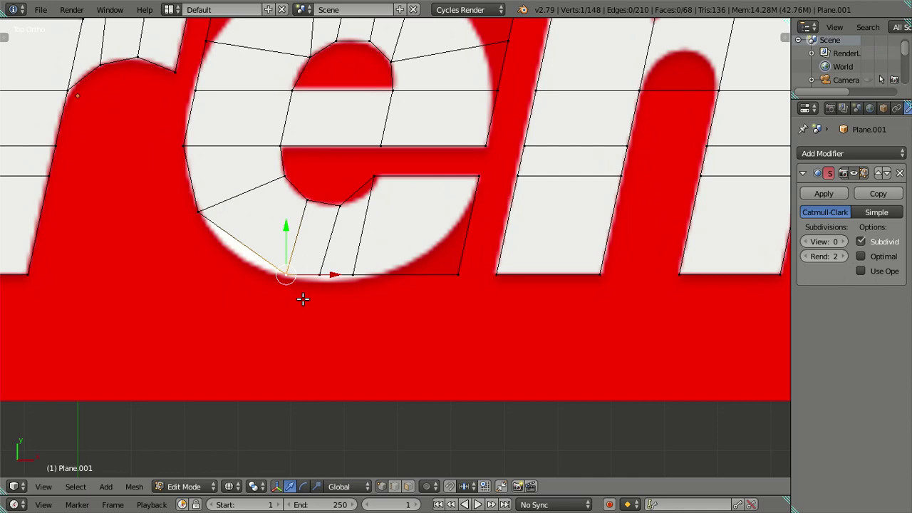
pyautogui.press('g')
pyautogui.click(263, 292)
pyautogui.rightClick(319, 275)
pyautogui.press('g')
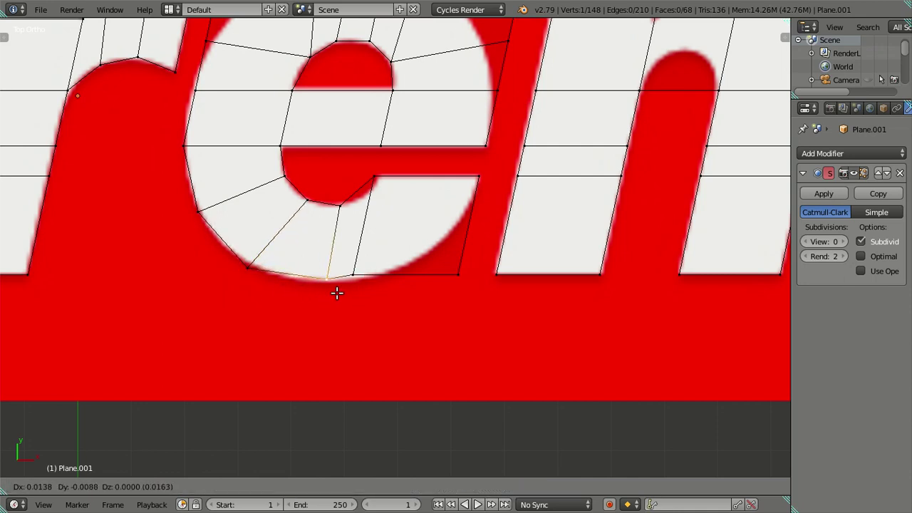
pyautogui.click(349, 301)
pyautogui.rightClick(352, 271)
pyautogui.press('g')
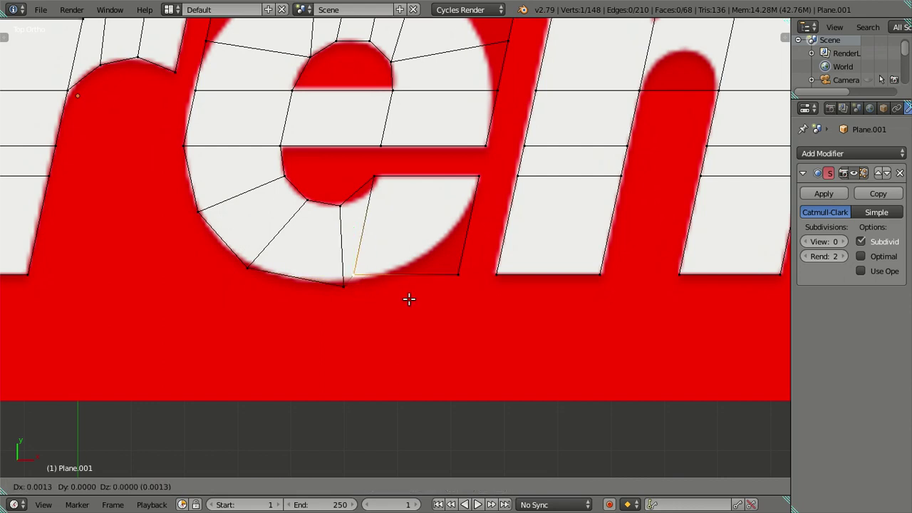
pyautogui.click(456, 281)
# Step: Undo a trial merge, then move the corner vertex up onto the right curve and adjust the curve vertex
pyautogui.rightClick(458, 272)
pyautogui.keyDown('shift'); pyautogui.rightClick(416, 257); pyautogui.keyUp('shift')
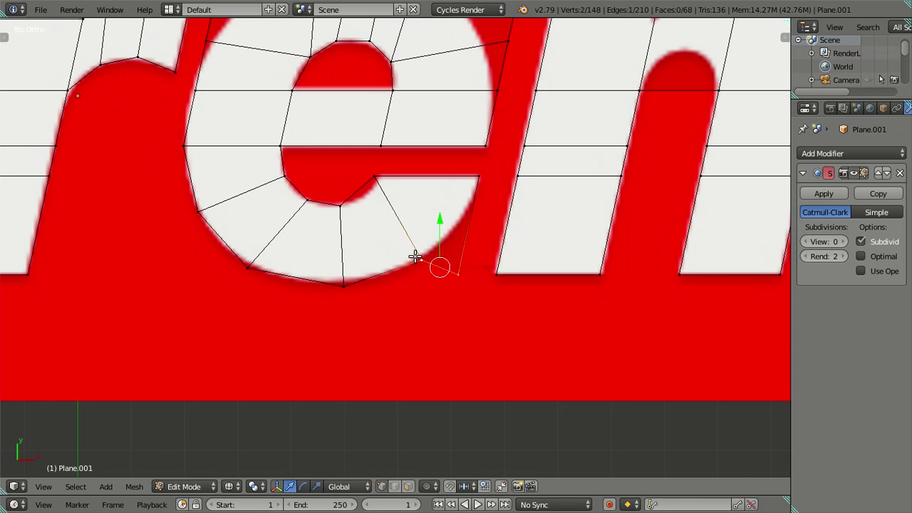
pyautogui.hotkey('alt', 'm')
pyautogui.click(416, 257)
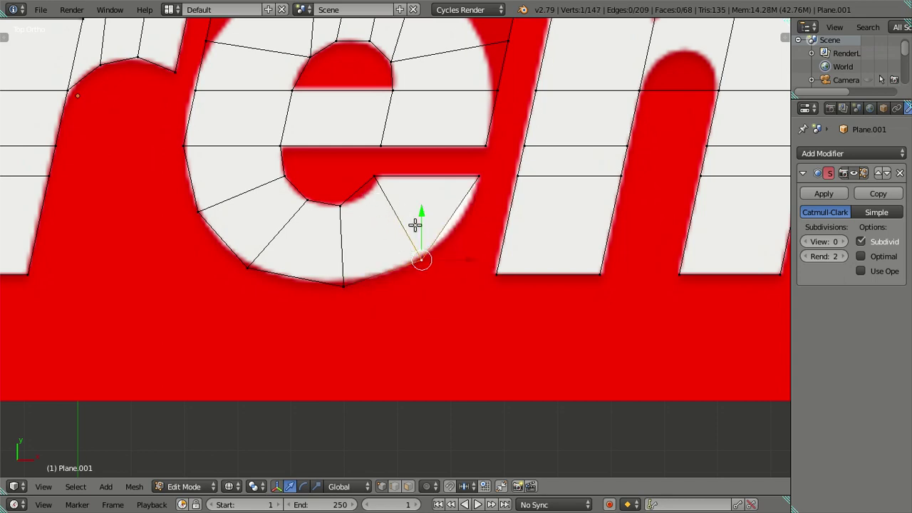
pyautogui.hotkey('ctrl', 'z')
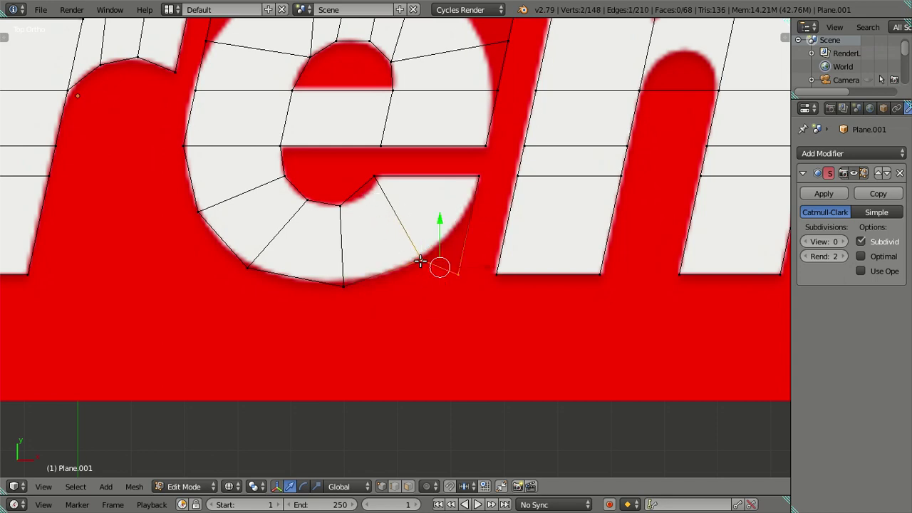
pyautogui.rightClick(461, 288)
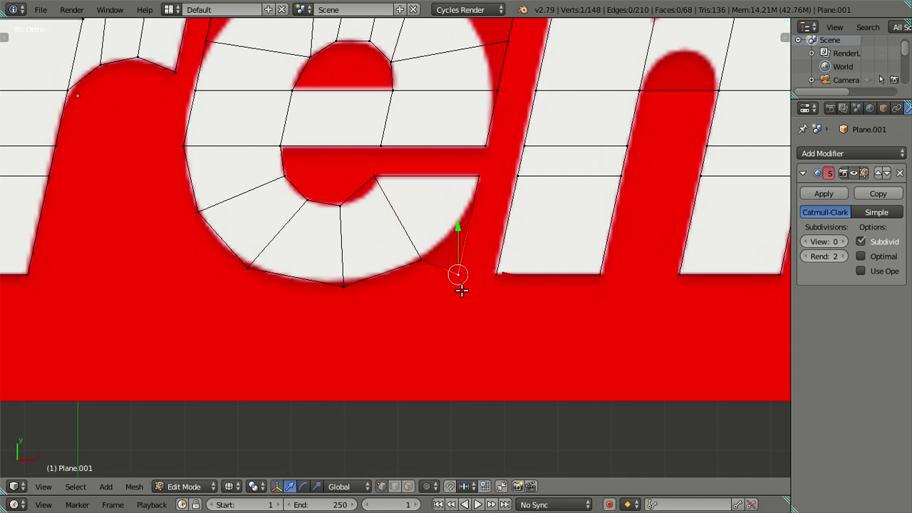
pyautogui.press('g')
pyautogui.click(463, 235)
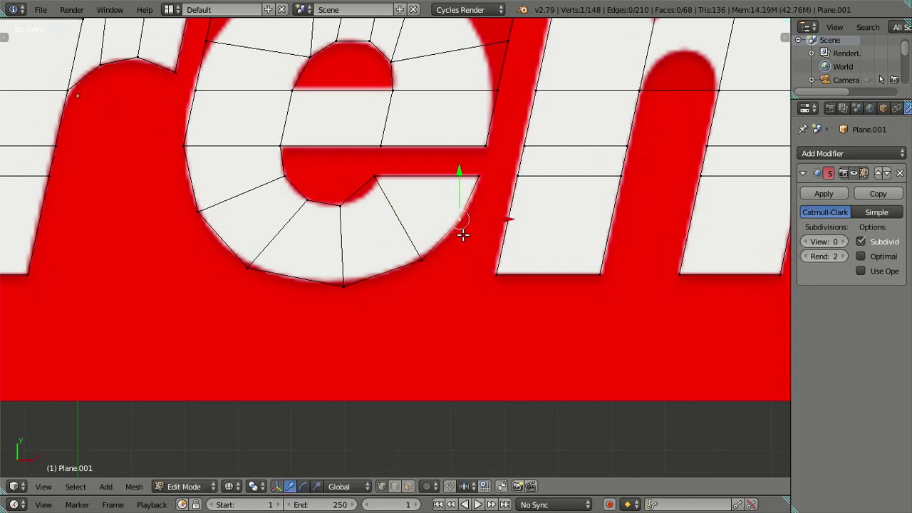
pyautogui.rightClick(431, 258)
pyautogui.press('g')
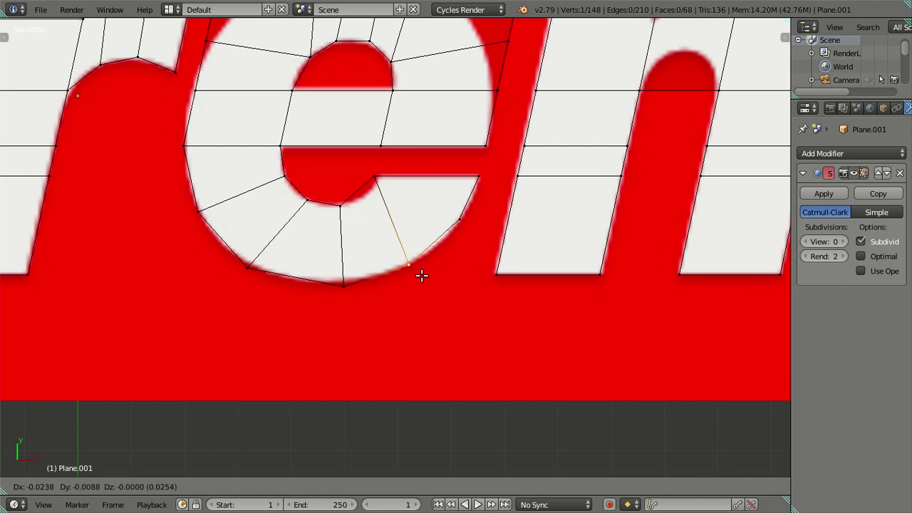
pyautogui.click(423, 275)
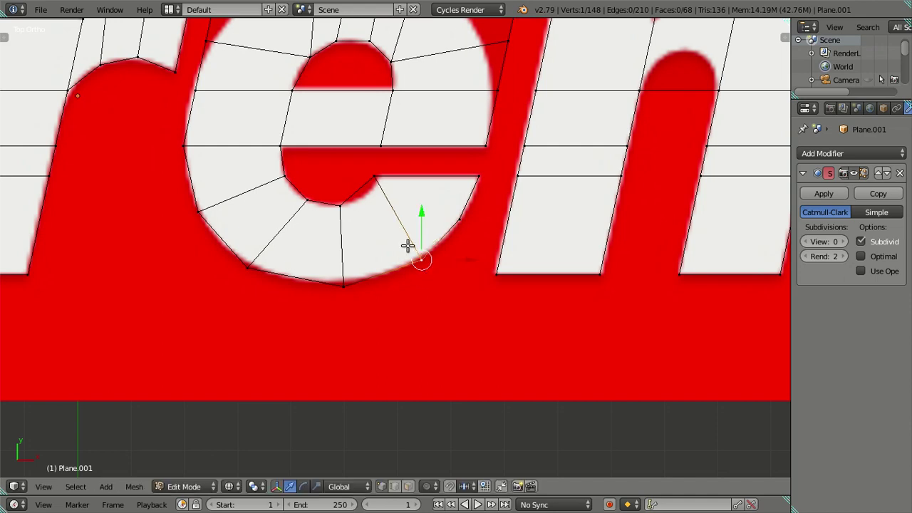
# Step: Add a centred loop cut across the face and dissolve the extra edge
pyautogui.hotkey('ctrl', 'r')
pyautogui.click(363, 194)
pyautogui.rightClick(363, 195)
pyautogui.rightClick(397, 220)
pyautogui.press('x')
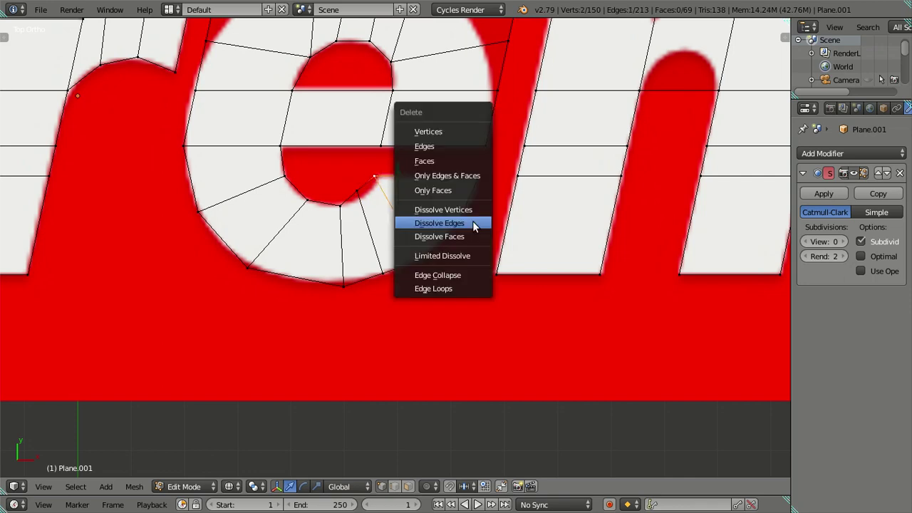
pyautogui.click(472, 223)
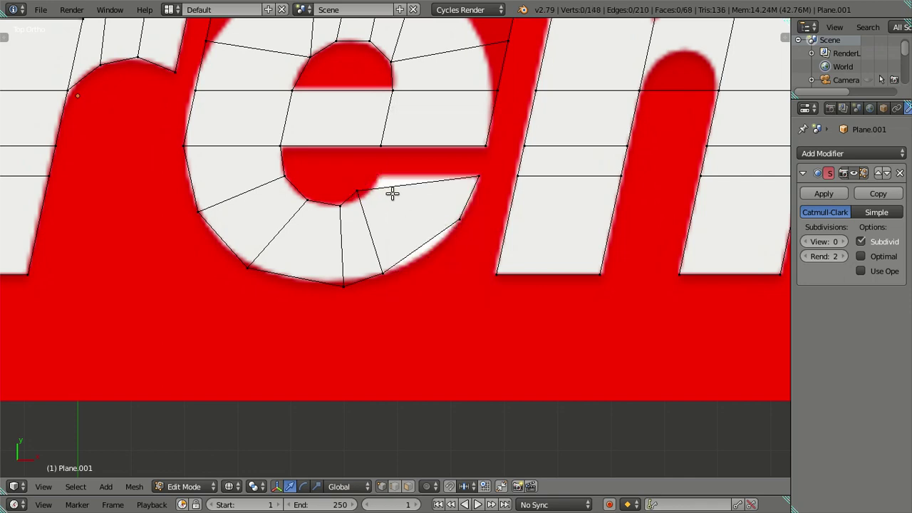
pyautogui.press('Return')
# Step: Snap the 3D cursor to the selected vertex and test dissolving an arc edge, then undo it
pyautogui.hotkey('shift', 's')
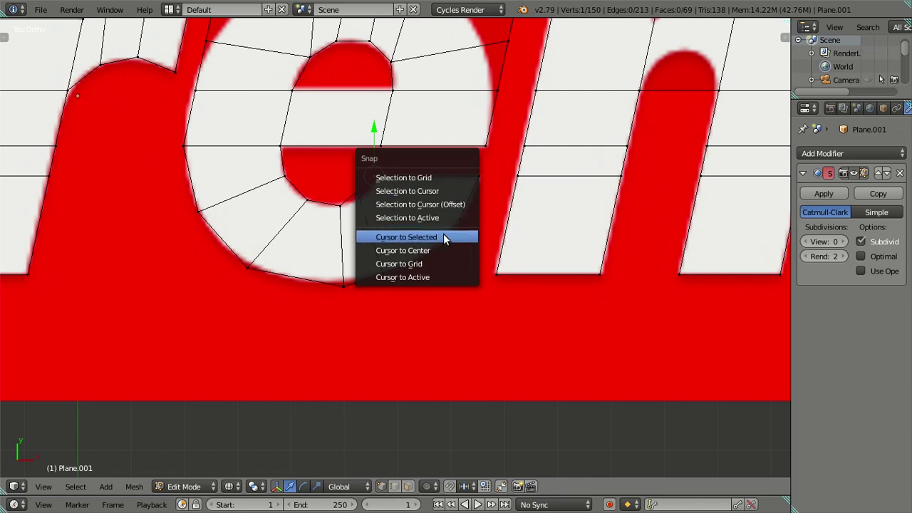
pyautogui.click(441, 235)
pyautogui.press('x')
pyautogui.click(436, 234)
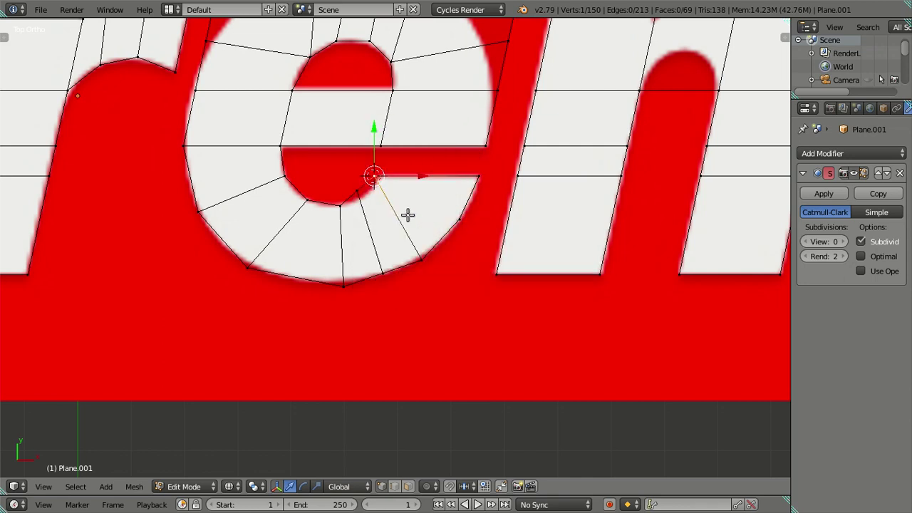
pyautogui.keyDown('shift'); pyautogui.rightClick(421, 258); pyautogui.keyUp('shift')
pyautogui.press('x')
pyautogui.click(446, 237)
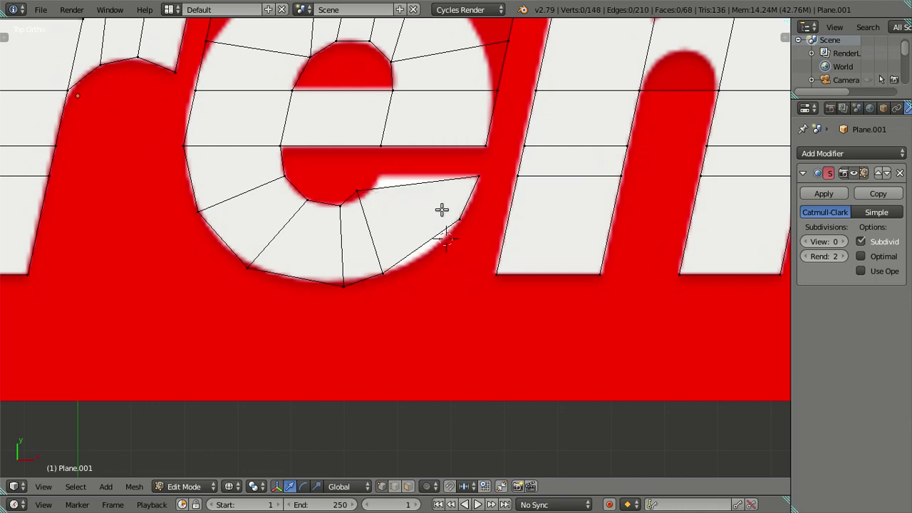
pyautogui.rightClick(457, 212)
pyautogui.hotkey('ctrl', 'z')
pyautogui.hotkey('ctrl', 'z')
pyautogui.hotkey('ctrl', 'z')
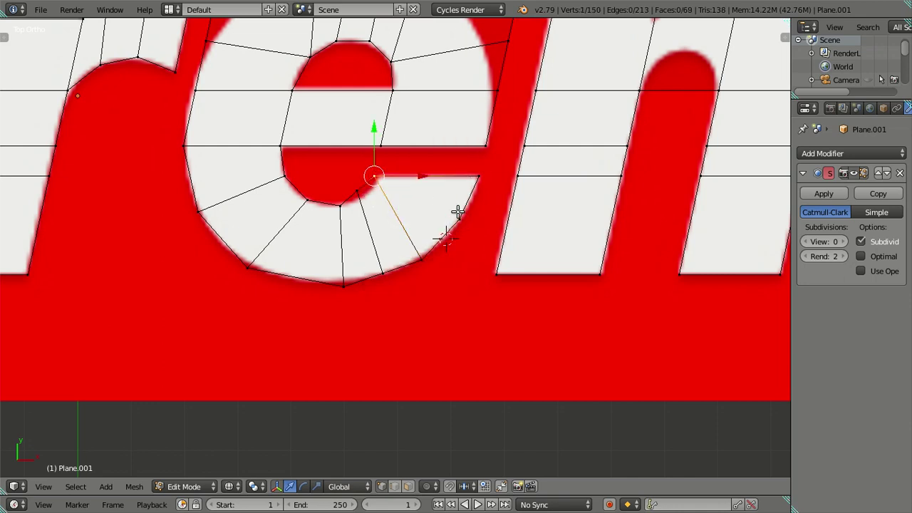
# Step: Retry dissolving an arc edge in edge select mode, then undo it
pyautogui.click(408, 487)
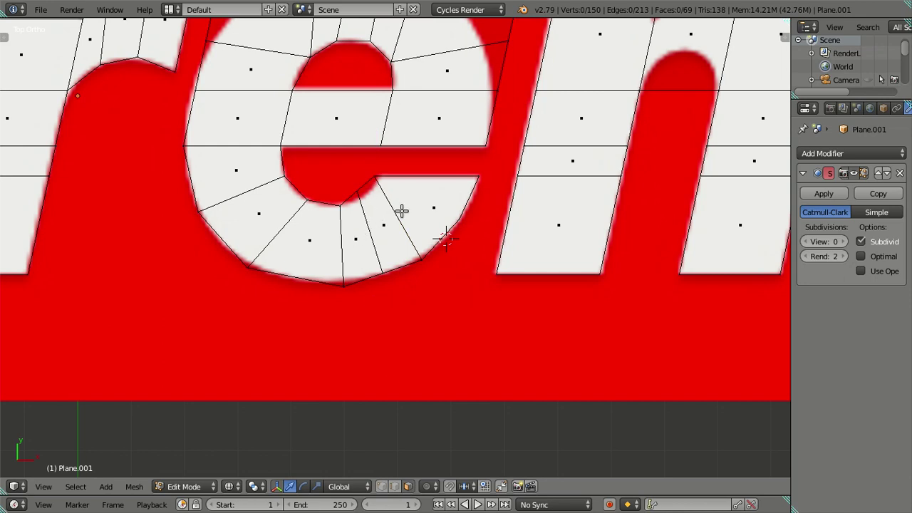
pyautogui.click(395, 488)
pyautogui.rightClick(416, 234)
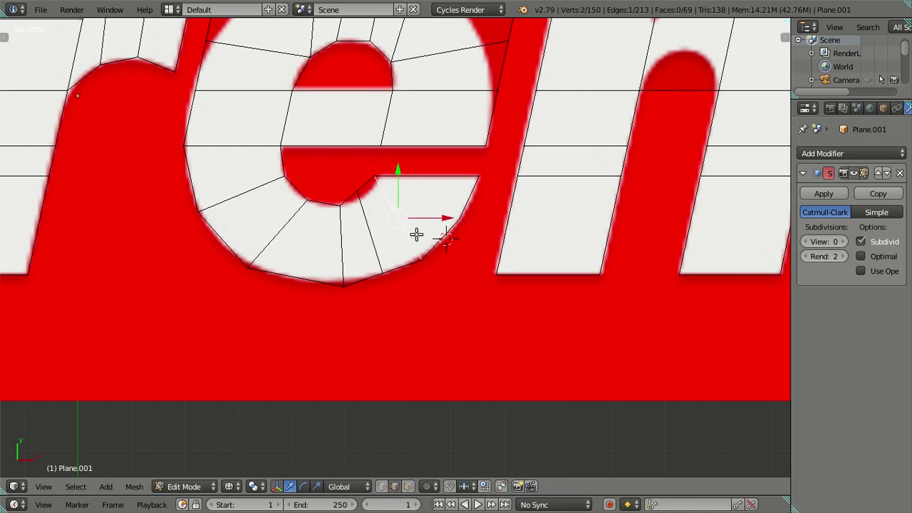
pyautogui.press('x')
pyautogui.click(423, 234)
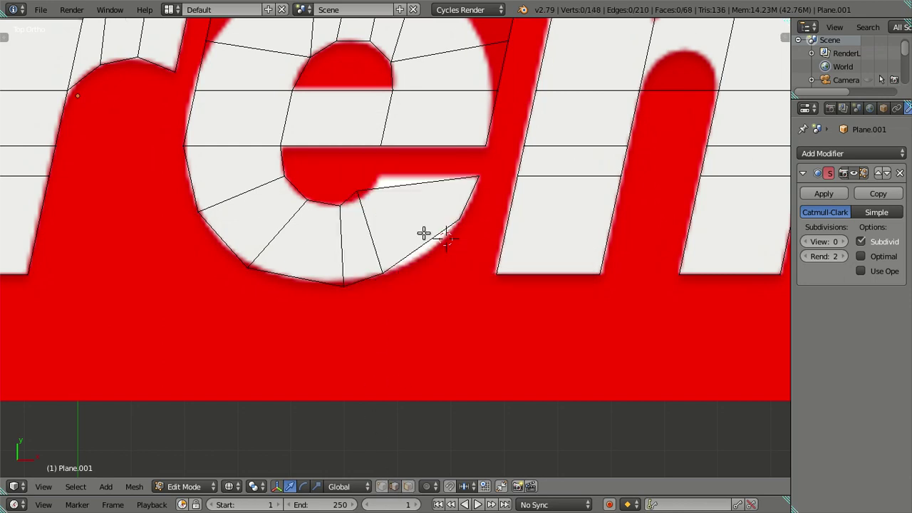
pyautogui.hotkey('ctrl', 'z')
# Step: Select both vertices of the horizontal edge and duplicate them as an extra edge across the 'e'
pyautogui.press('z')
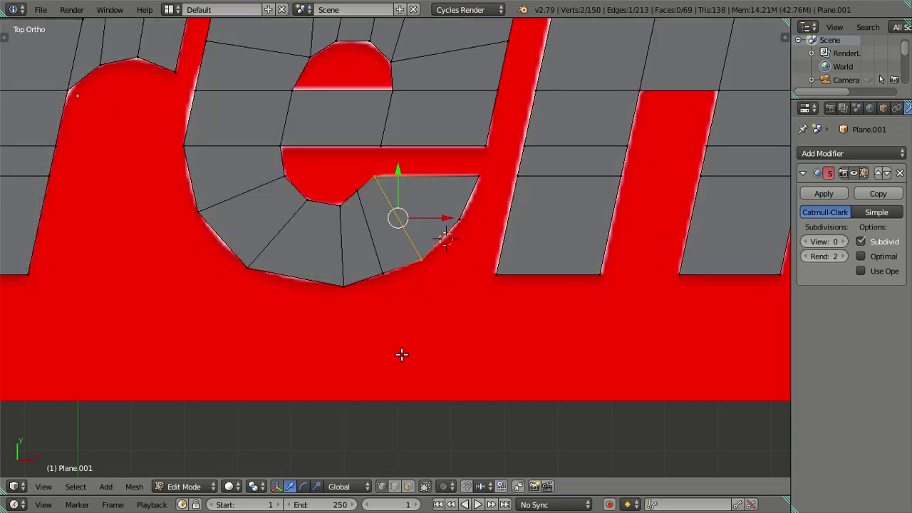
pyautogui.press('a')
pyautogui.click(375, 176)
pyautogui.keyDown('shift'); pyautogui.click(476, 176); pyautogui.keyUp('shift')
pyautogui.press('z')
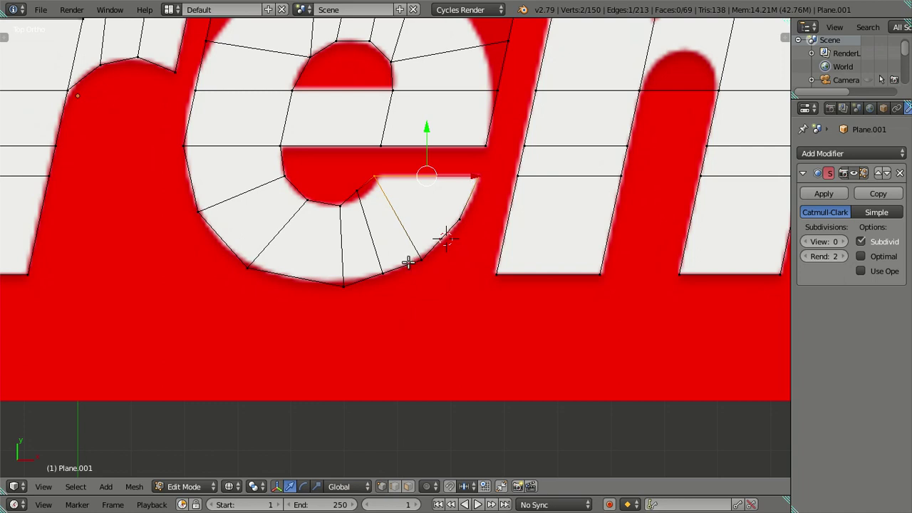
pyautogui.hotkey('shift', 'd')
pyautogui.press('Escape')
# Step: Delete the two faces in the e's lower bowl and fill the hole with a new face
pyautogui.click(408, 486)
pyautogui.click(403, 207)
pyautogui.keyDown('shift'); pyautogui.click(406, 211); pyautogui.keyUp('shift')
pyautogui.press('x')
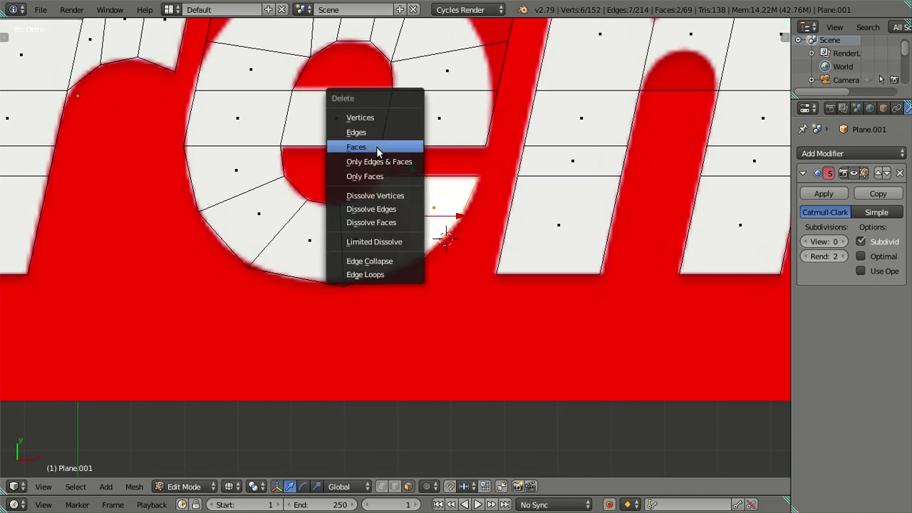
pyautogui.click(376, 147)
pyautogui.click(394, 486)
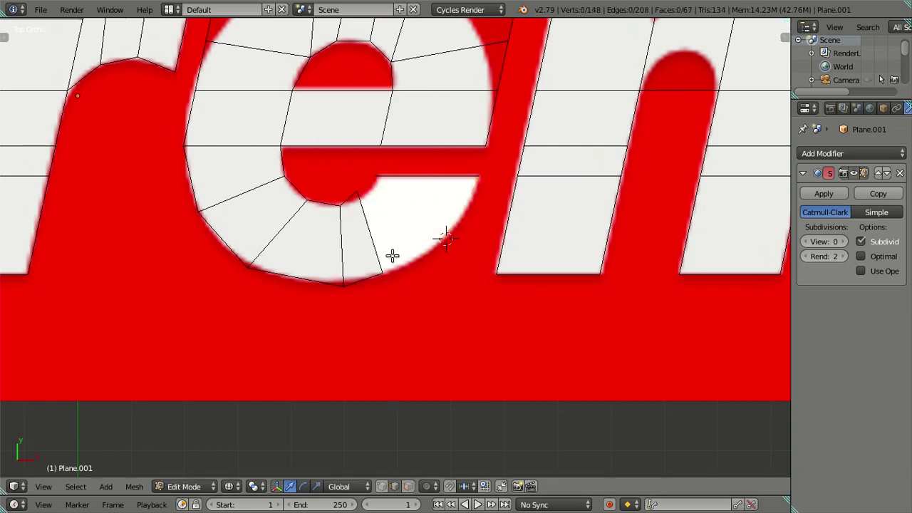
pyautogui.click(366, 214)
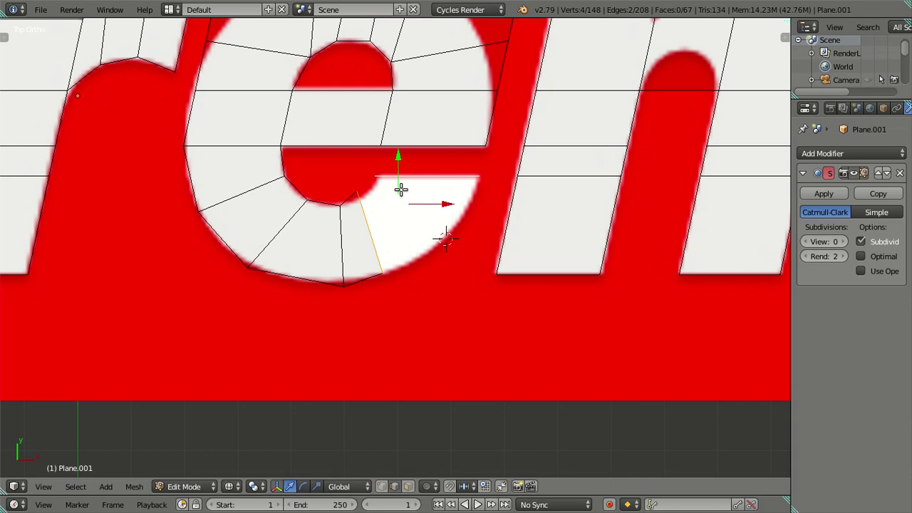
pyautogui.press('f')
pyautogui.press('a')
# Step: Reposition an arc edge, the rim vertex and the bowl's inner vertex along the curve
pyautogui.click(381, 486)
pyautogui.click(357, 193)
pyautogui.keyDown('shift'); pyautogui.click(380, 275); pyautogui.keyUp('shift')
pyautogui.press('g')
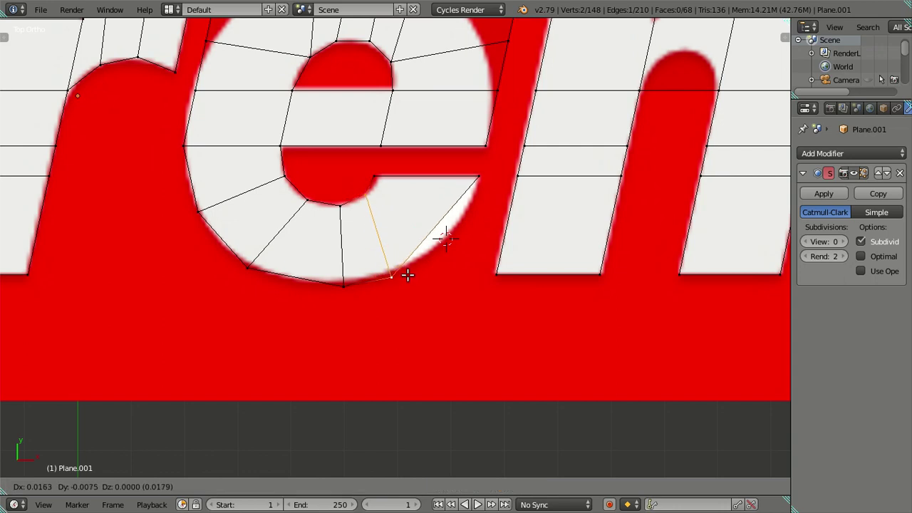
pyautogui.click(407, 276)
pyautogui.rightClick(401, 285)
pyautogui.press('g')
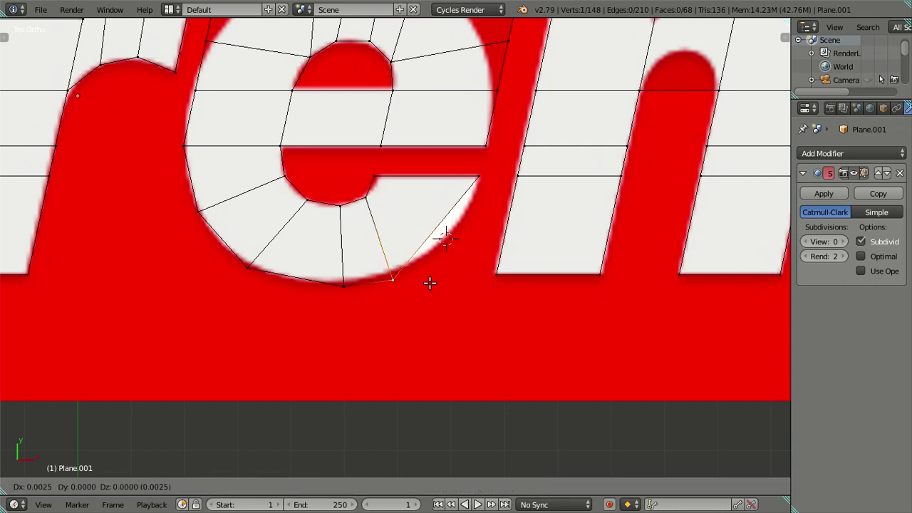
pyautogui.click(429, 276)
pyautogui.rightClick(366, 199)
pyautogui.press('g')
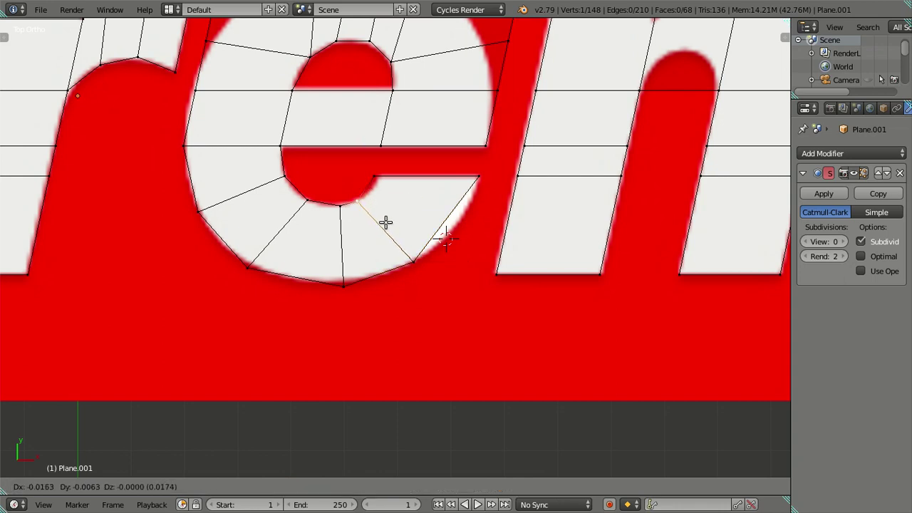
pyautogui.click(387, 222)
# Step: Knife-cut a new edge across the lower bowl face and nudge it slightly along Y
pyautogui.press('k')
pyautogui.moveTo(360, 188); pyautogui.dragTo(456, 232)
pyautogui.press('Return')
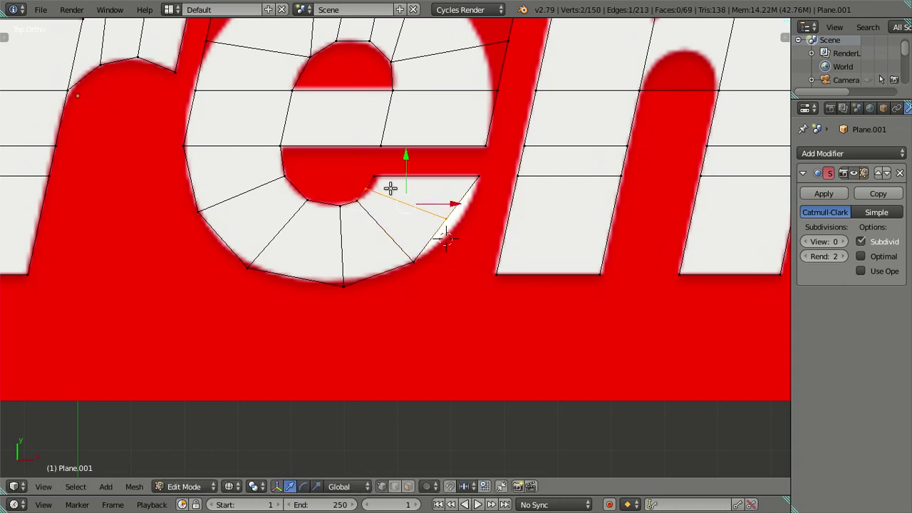
pyautogui.click(432, 192)
pyautogui.press('g')
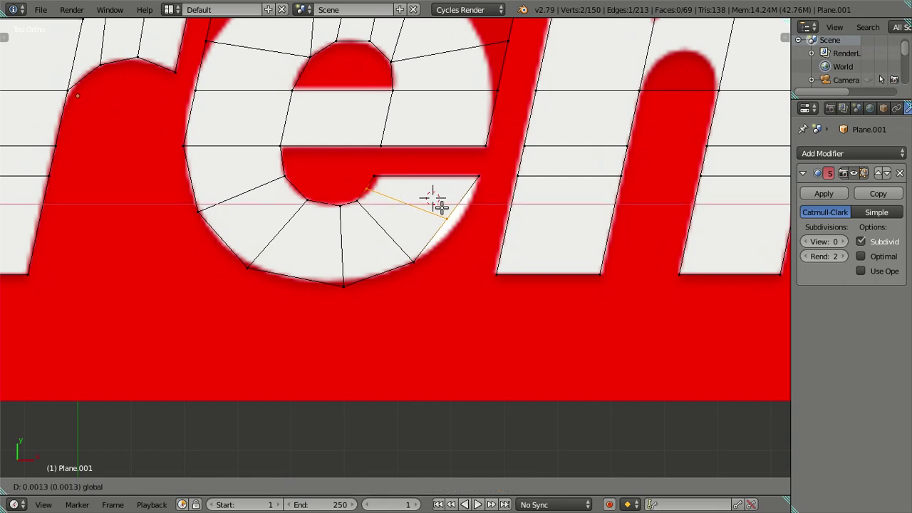
pyautogui.click(441, 204)
pyautogui.moveTo(416, 153); pyautogui.dragTo(411, 155)
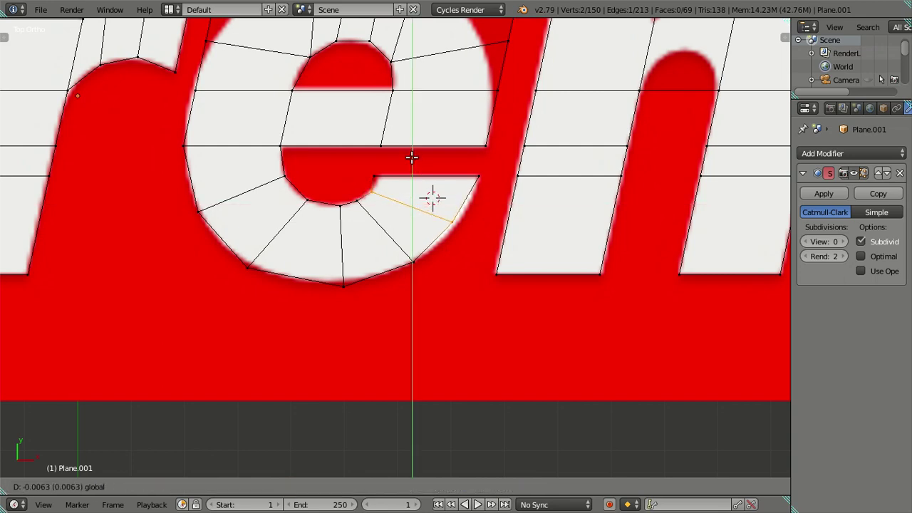
pyautogui.click(411, 155)
pyautogui.press('g')
pyautogui.press('x')
pyautogui.click(460, 205)
# Step: Slide the cut's right-end vertex and two lower-arc vertices onto the letter's outline
pyautogui.rightClick(407, 181)
pyautogui.moveTo(415, 176); pyautogui.dragTo(417, 176)
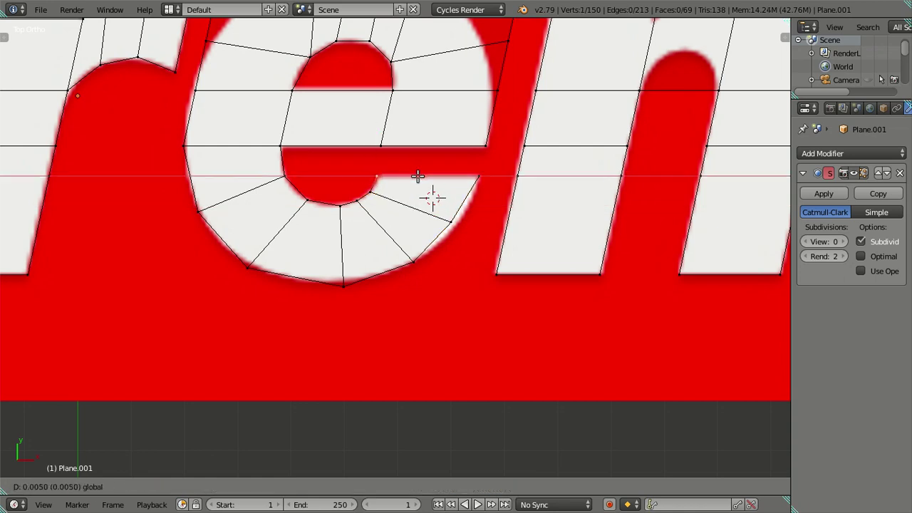
pyautogui.click(417, 176)
pyautogui.rightClick(448, 239)
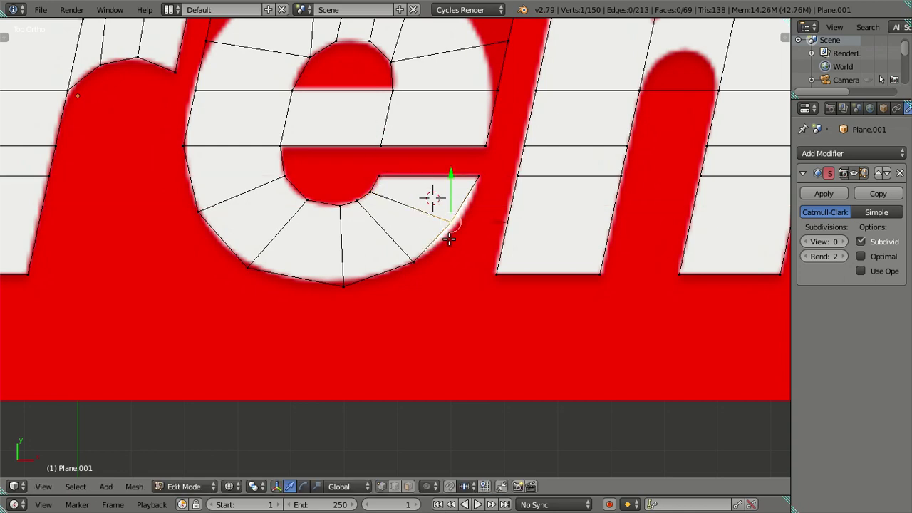
pyautogui.press('g')
pyautogui.click(455, 243)
pyautogui.rightClick(405, 265)
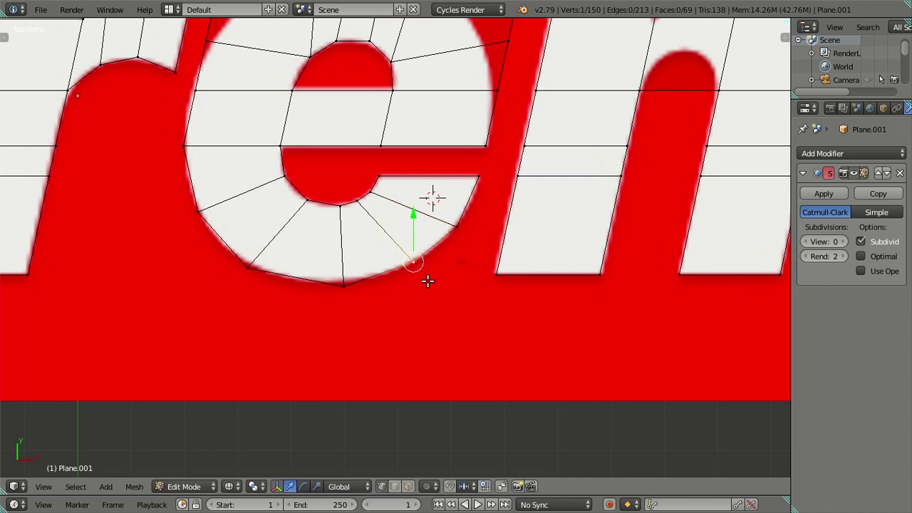
pyautogui.press('g')
pyautogui.click(423, 284)
# Step: Shift the bowl's inner vertex left, then pan up to the top of the 'e'
pyautogui.press('a')
pyautogui.rightClick(344, 206)
pyautogui.press('g')
pyautogui.click(356, 207)
pyautogui.press('a')
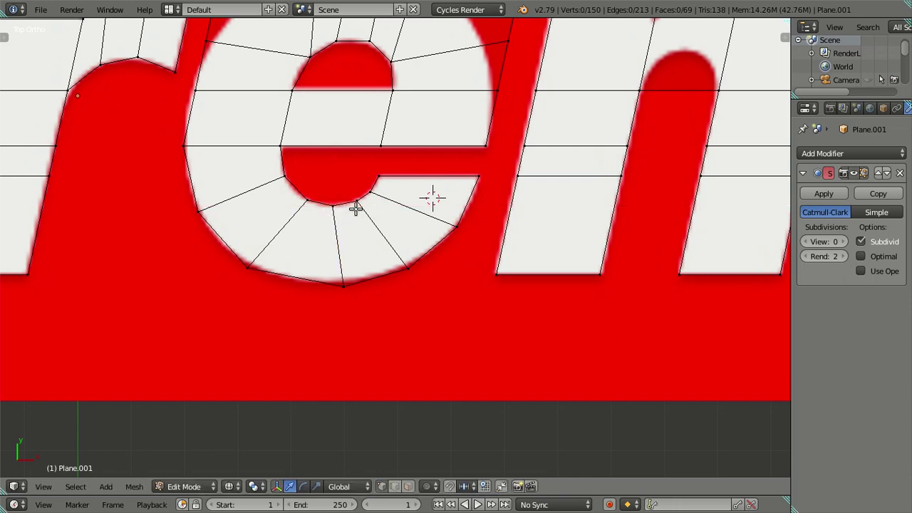
pyautogui.keyDown('shift'); pyautogui.moveTo(356, 207); pyautogui.dragTo(366, 227, button='middle'); pyautogui.keyUp('shift')
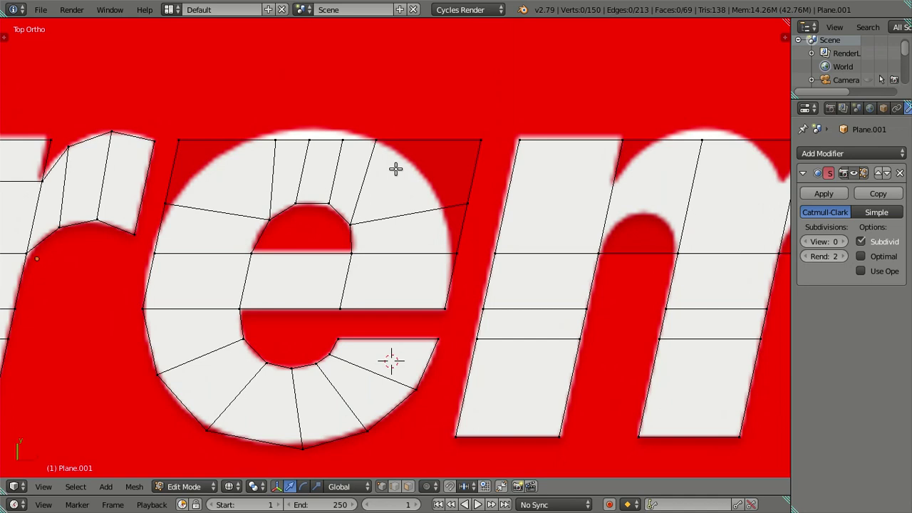
# Step: Merge a top-edge vertex into the top-right corner and delete an extra vertex on the e's upper arc
pyautogui.rightClick(376, 140)
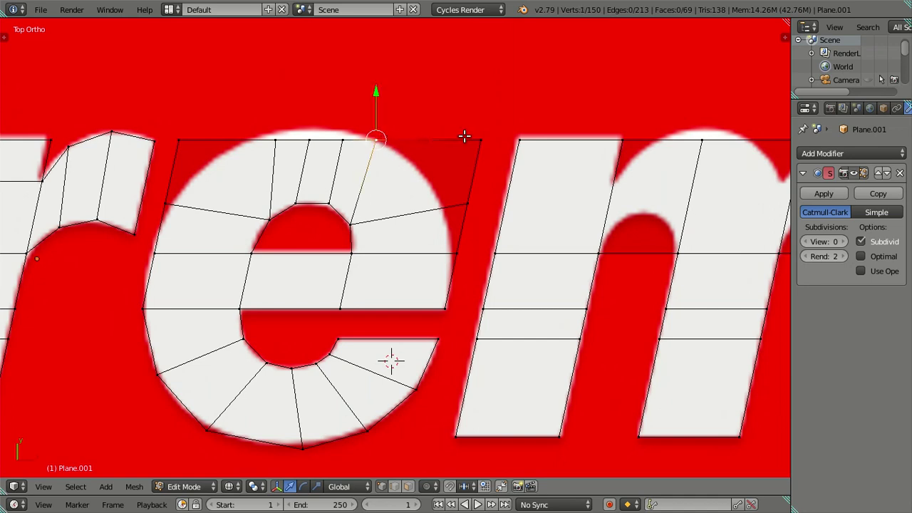
pyautogui.keyDown('shift'); pyautogui.rightClick(473, 146); pyautogui.keyUp('shift')
pyautogui.hotkey('alt', 'm')
pyautogui.click(473, 149)
pyautogui.rightClick(362, 219)
pyautogui.keyDown('shift'); pyautogui.rightClick(463, 208); pyautogui.keyUp('shift')
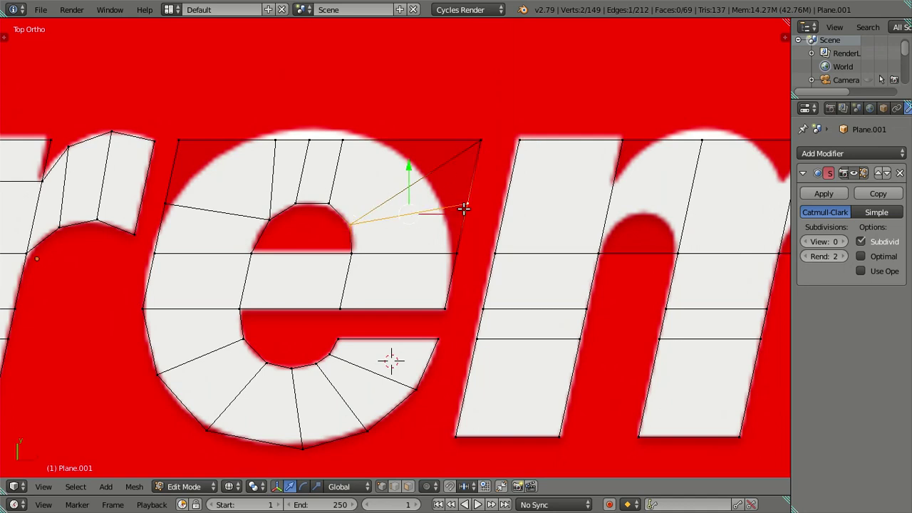
pyautogui.press('x')
pyautogui.click(450, 259)
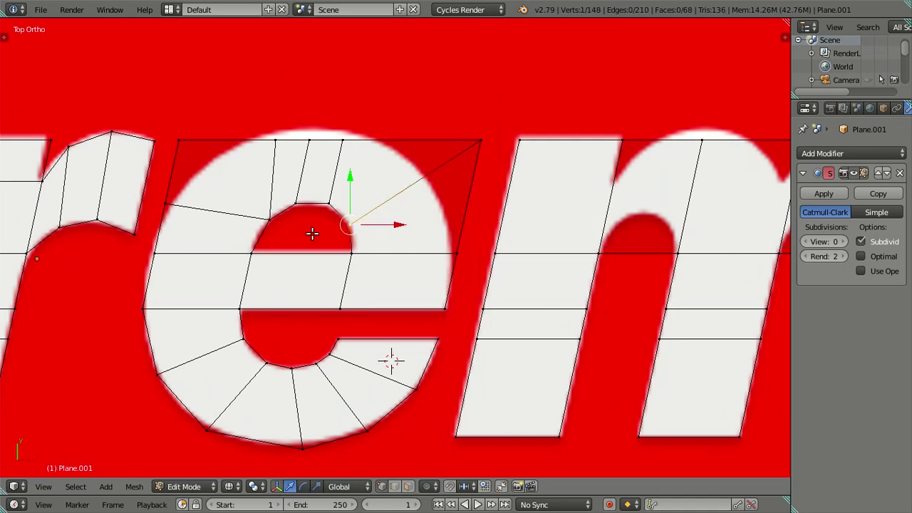
# Step: Merge the two top-left vertices and dissolve the inner edges of the e
pyautogui.rightClick(254, 133)
pyautogui.keyDown('shift'); pyautogui.rightClick(188, 140); pyautogui.keyUp('shift')
pyautogui.press('x')
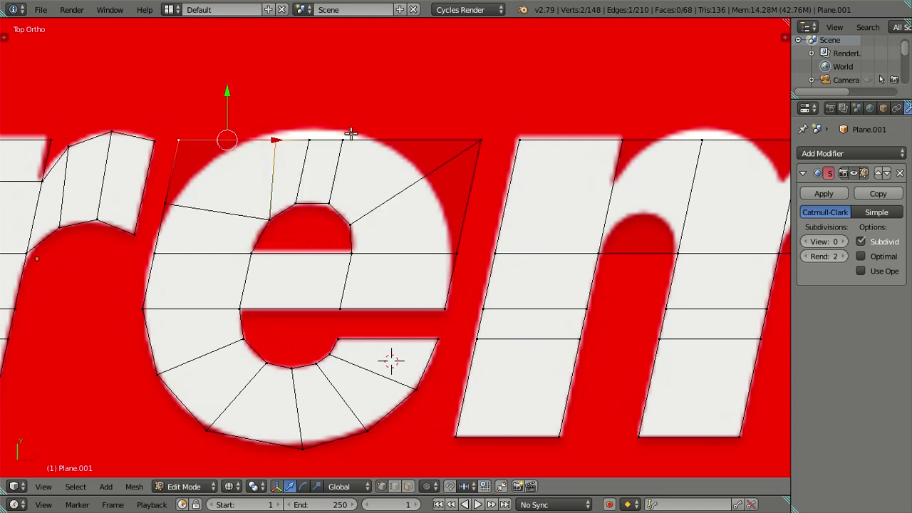
pyautogui.hotkey('alt', 'm')
pyautogui.click(346, 136)
pyautogui.rightClick(263, 210)
pyautogui.keyDown('shift'); pyautogui.rightClick(177, 203); pyautogui.keyUp('shift')
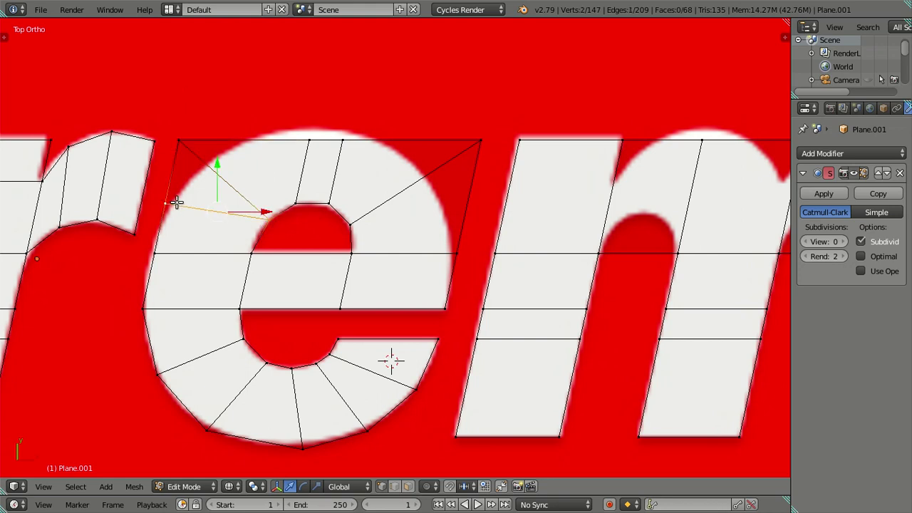
pyautogui.hotkey('alt', 'm')
pyautogui.click(183, 198)
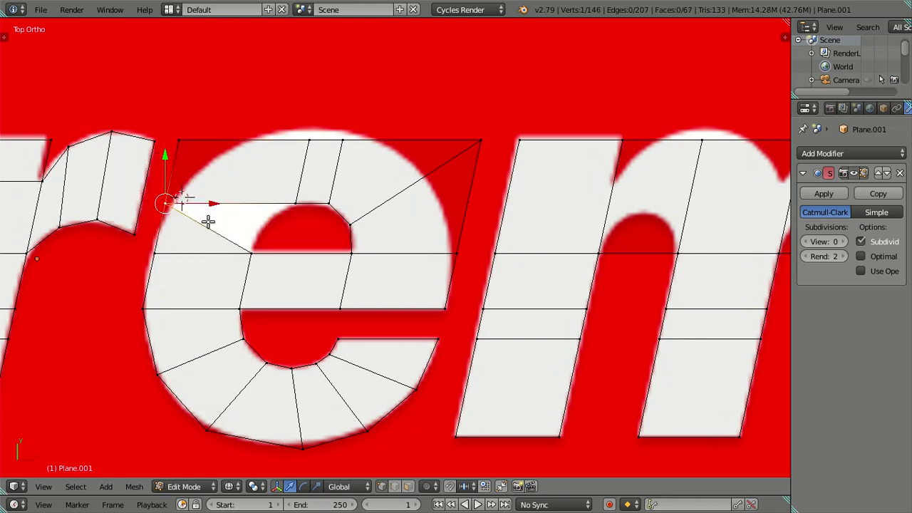
pyautogui.press('x')
pyautogui.click(313, 215)
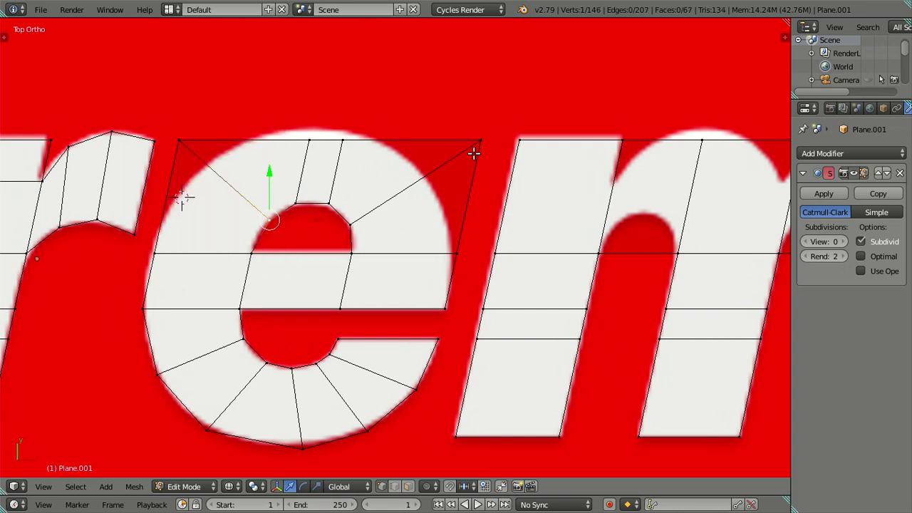
# Step: Move the top-right corner onto the e's outline and slide the right-side vertices into place
pyautogui.rightClick(474, 153)
pyautogui.press('g')
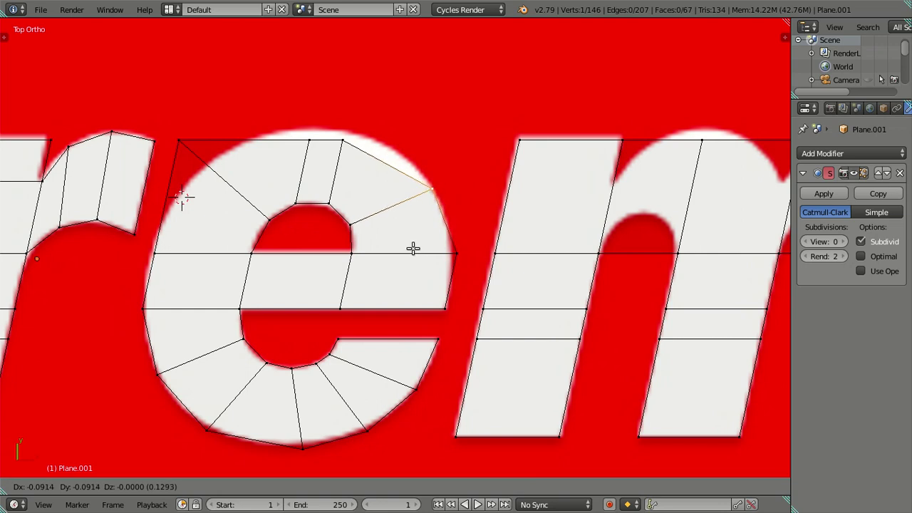
pyautogui.click(413, 249)
pyautogui.rightClick(474, 249)
pyautogui.moveTo(496, 253); pyautogui.dragTo(493, 253)
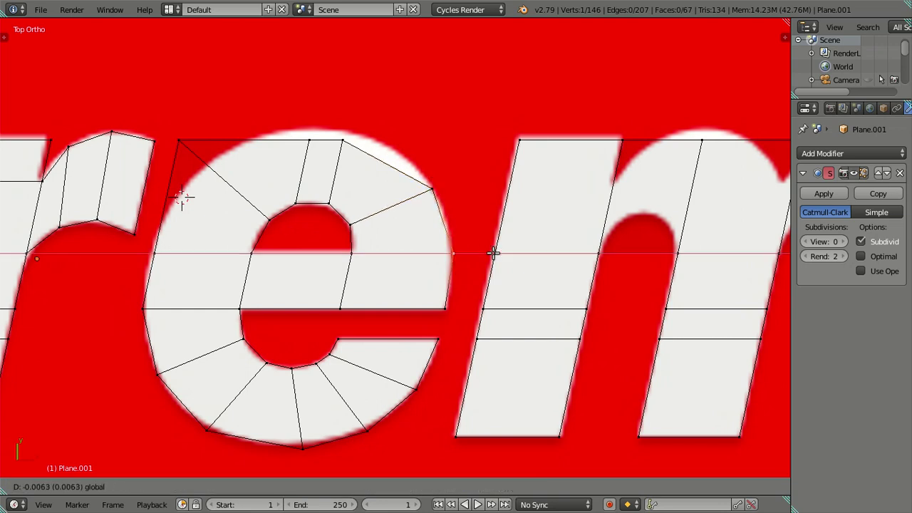
pyautogui.rightClick(460, 305)
pyautogui.moveTo(492, 308); pyautogui.dragTo(451, 227)
pyautogui.rightClick(435, 185)
pyautogui.press('g')
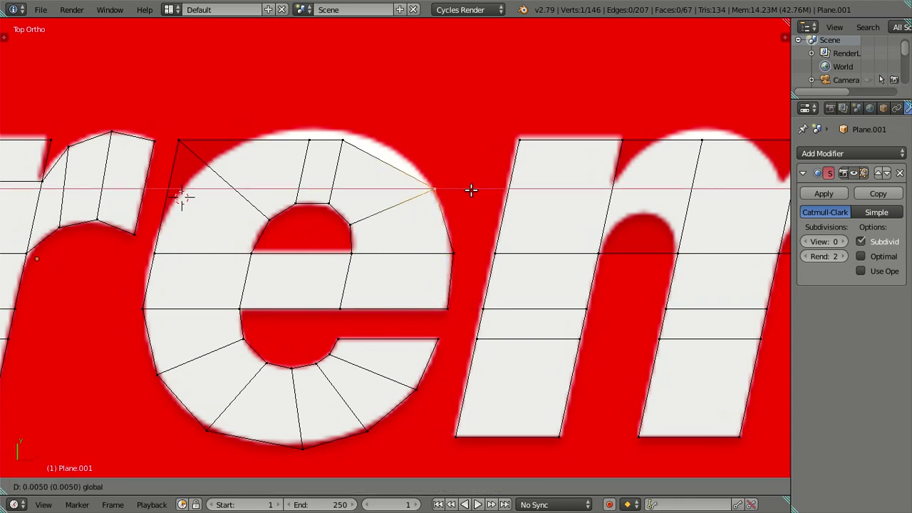
pyautogui.click(471, 190)
# Step: Pull the vertices along the top of the e and its top-left corner onto the outline
pyautogui.rightClick(341, 142)
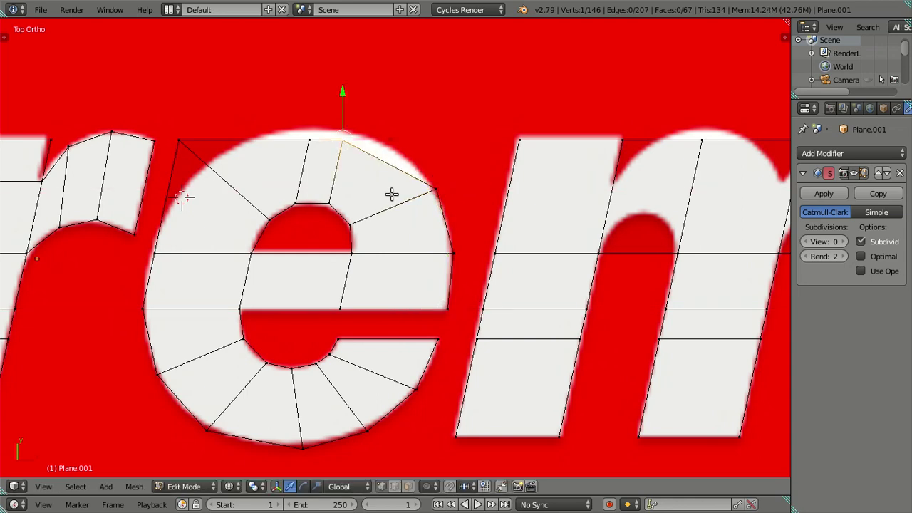
pyautogui.press('g')
pyautogui.click(415, 183)
pyautogui.rightClick(322, 149)
pyautogui.press('g')
pyautogui.click(326, 178)
pyautogui.rightClick(181, 136)
pyautogui.press('g')
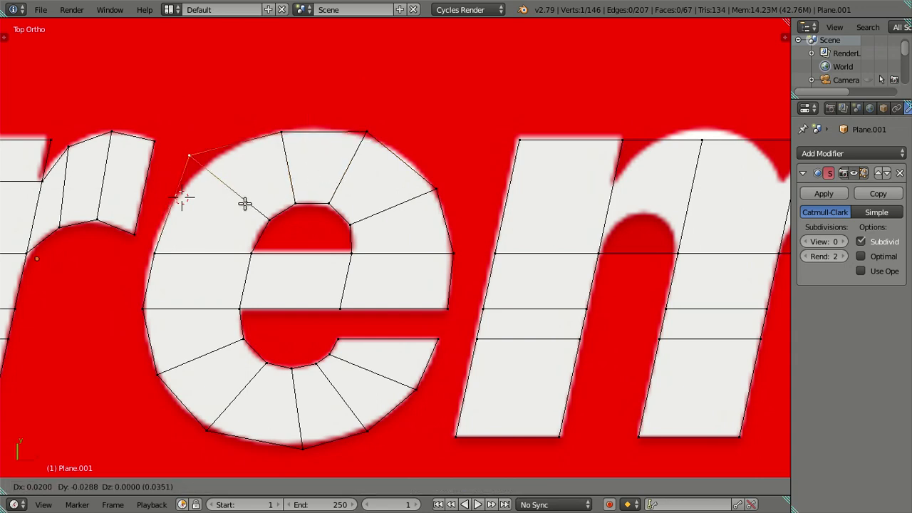
pyautogui.click(252, 206)
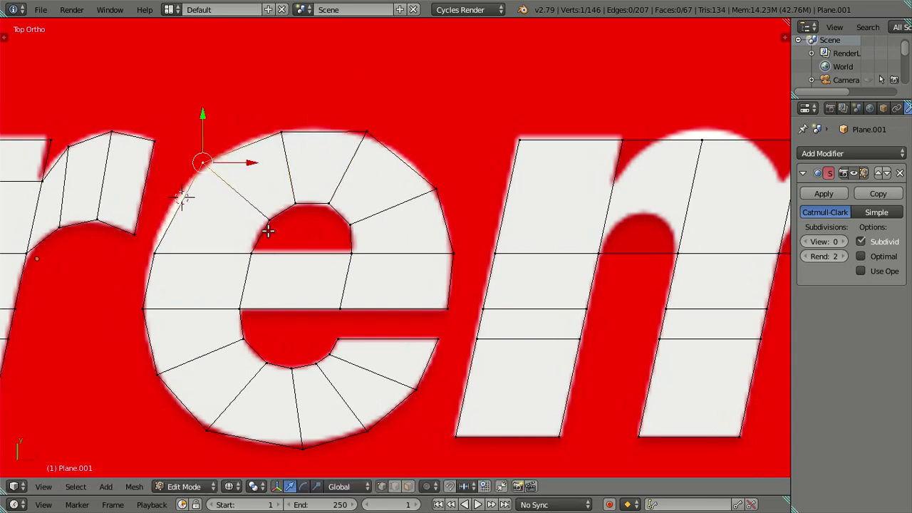
# Step: Try a loop cut across the e's face, then undo it
pyautogui.hotkey('ctrl', 'r')
pyautogui.click(267, 229)
pyautogui.rightClick(267, 230)
pyautogui.rightClick(183, 205)
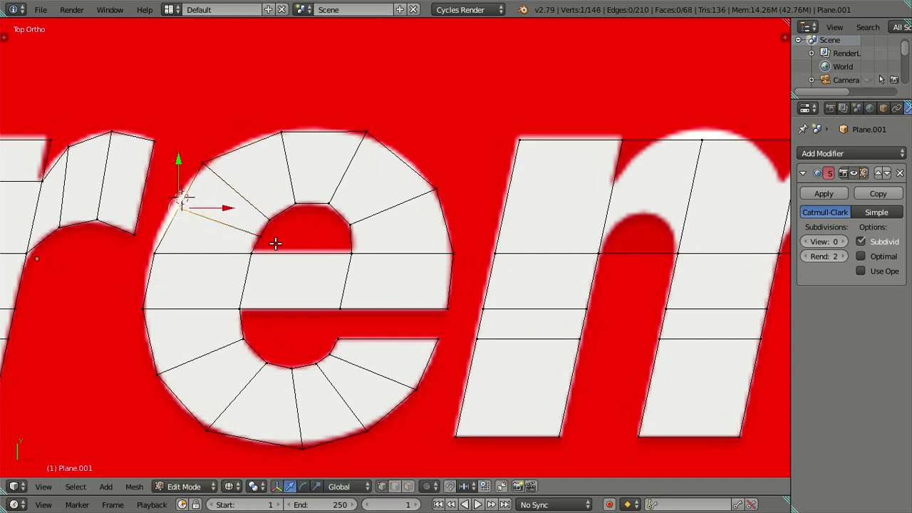
pyautogui.press('g')
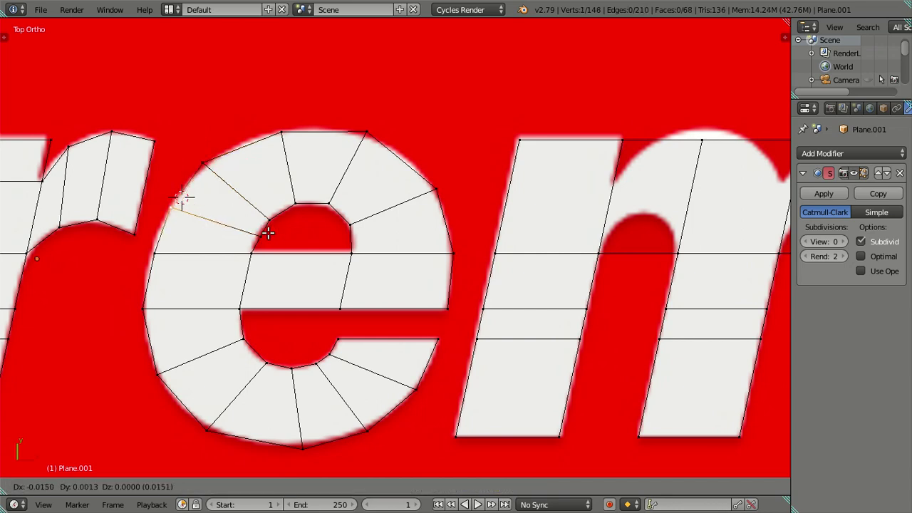
pyautogui.rightClick(287, 226)
pyautogui.hotkey('ctrl', 'z')
pyautogui.hotkey('ctrl', 'z')
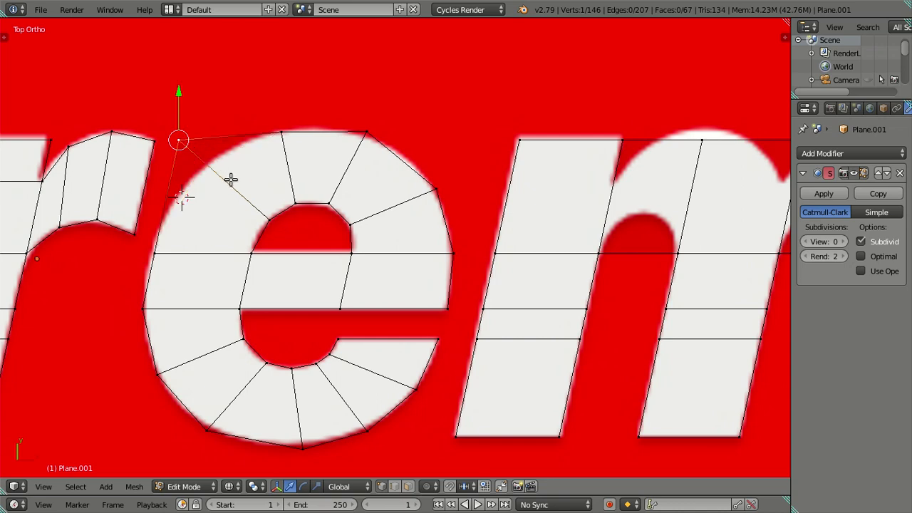
# Step: Place the top-left vertex on the e's curve and nudge the left-side vertex upward
pyautogui.press('g')
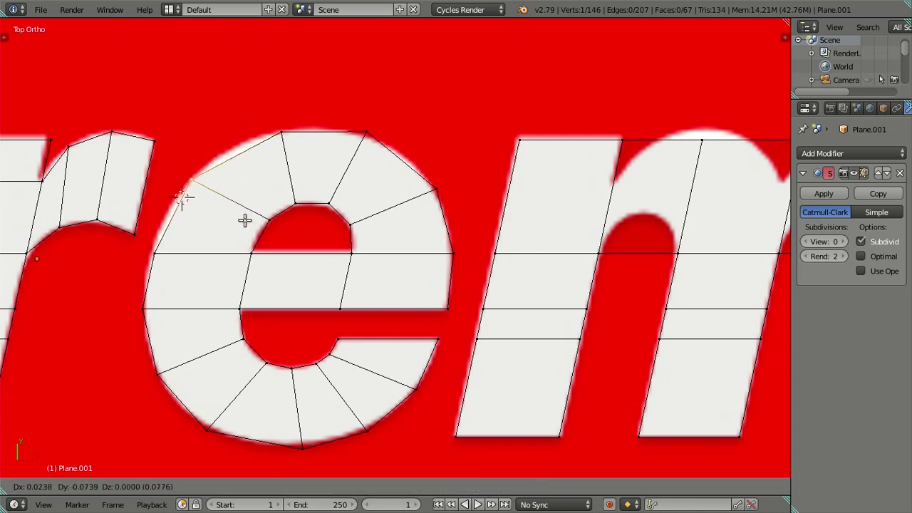
pyautogui.click(244, 220)
pyautogui.rightClick(193, 253)
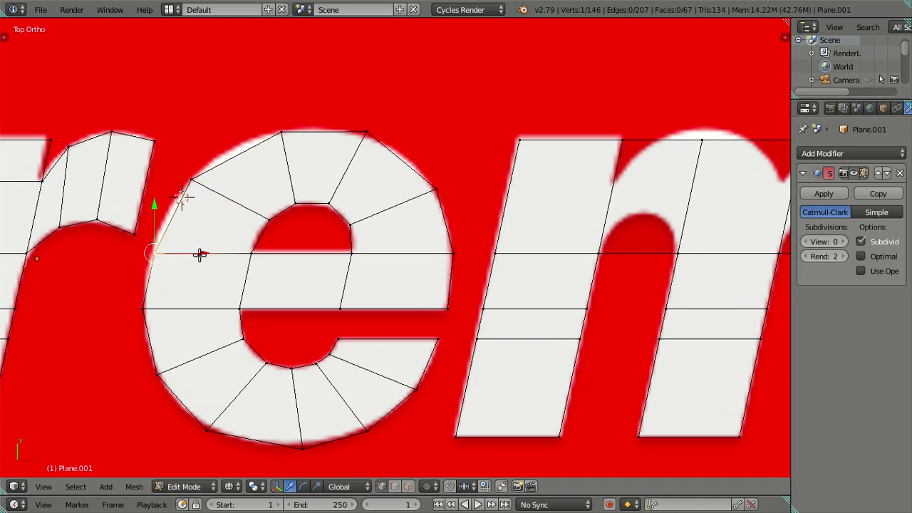
pyautogui.press('g')
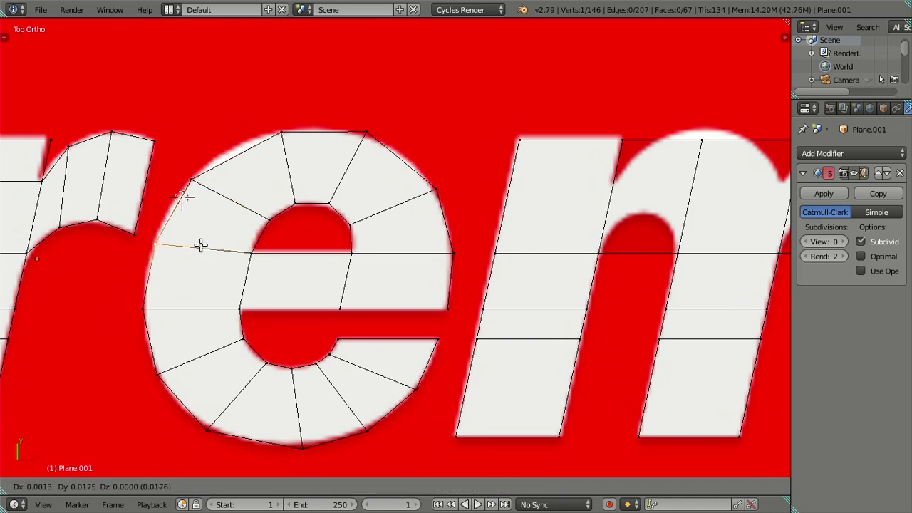
pyautogui.click(200, 245)
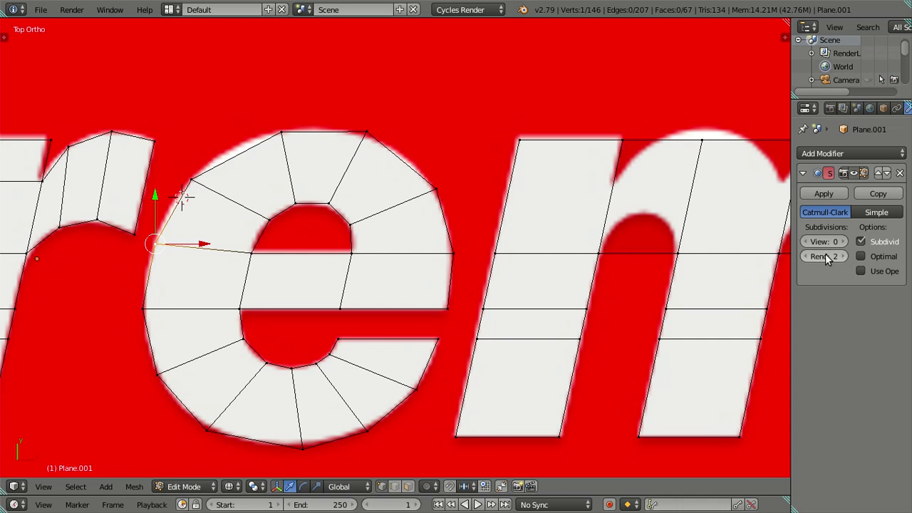
# Step: Preview the Subdivision Surface at View level 2 and pull the e's top and top-right edges onto the outline
pyautogui.moveTo(824, 241); pyautogui.dragTo(844, 242)
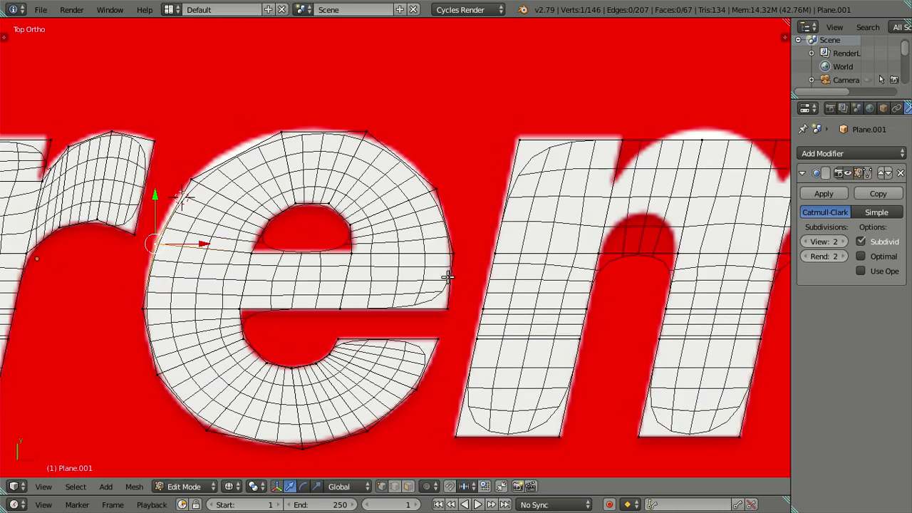
pyautogui.rightClick(280, 134)
pyautogui.keyDown('shift'); pyautogui.rightClick(191, 178); pyautogui.keyUp('shift')
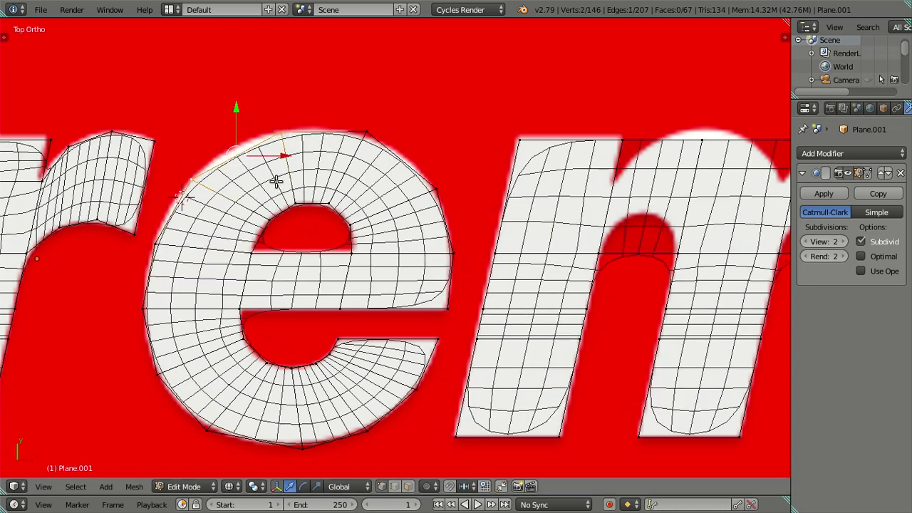
pyautogui.press('g')
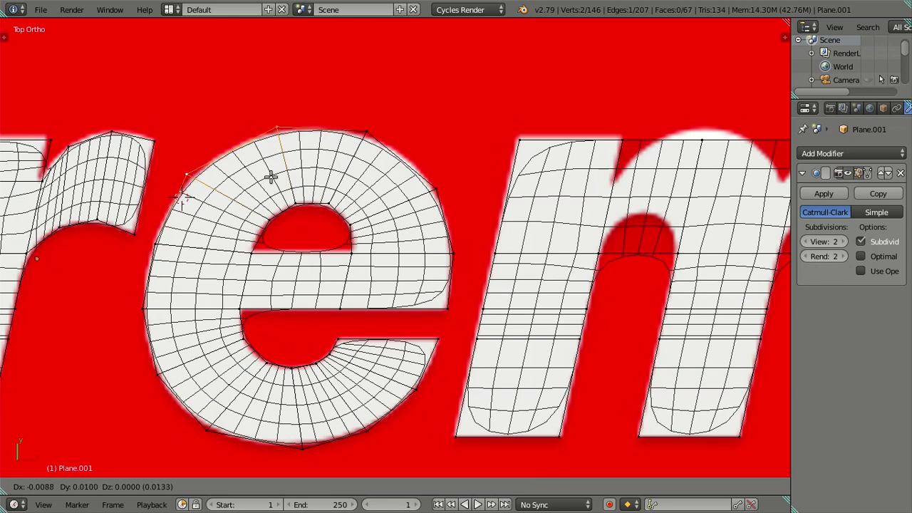
pyautogui.click(270, 176)
pyautogui.rightClick(433, 184)
pyautogui.keyDown('shift'); pyautogui.rightClick(396, 158); pyautogui.keyUp('shift')
pyautogui.press('g')
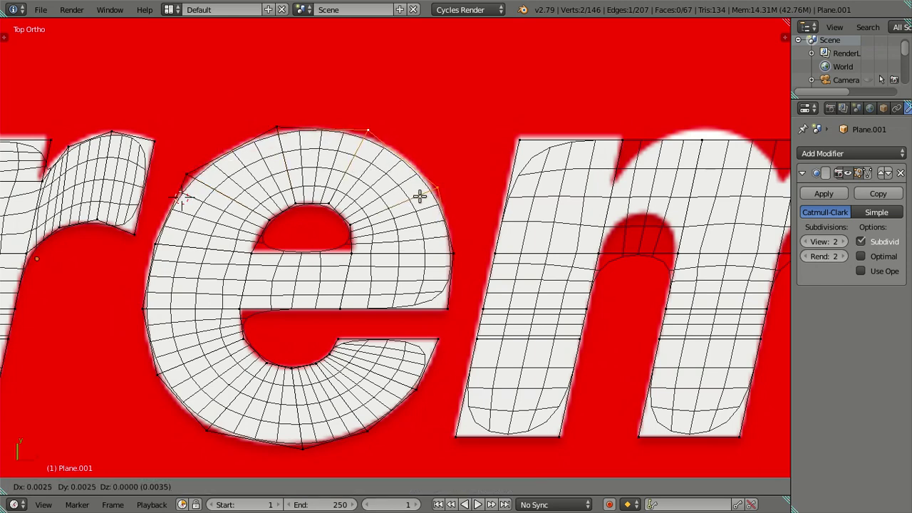
pyautogui.click(421, 195)
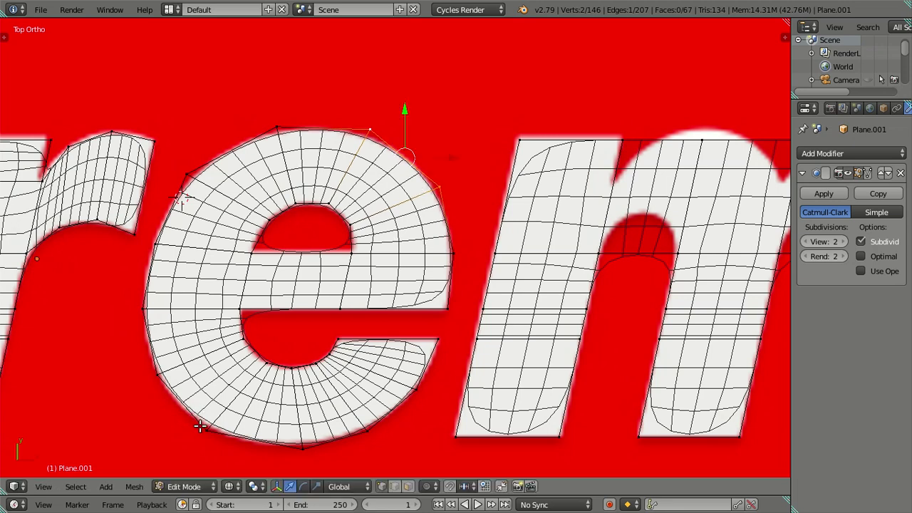
# Step: Move three bottom-left vertices of the e onto the letter's outline
pyautogui.rightClick(146, 367)
pyautogui.keyDown('shift'); pyautogui.rightClick(189, 417); pyautogui.keyUp('shift')
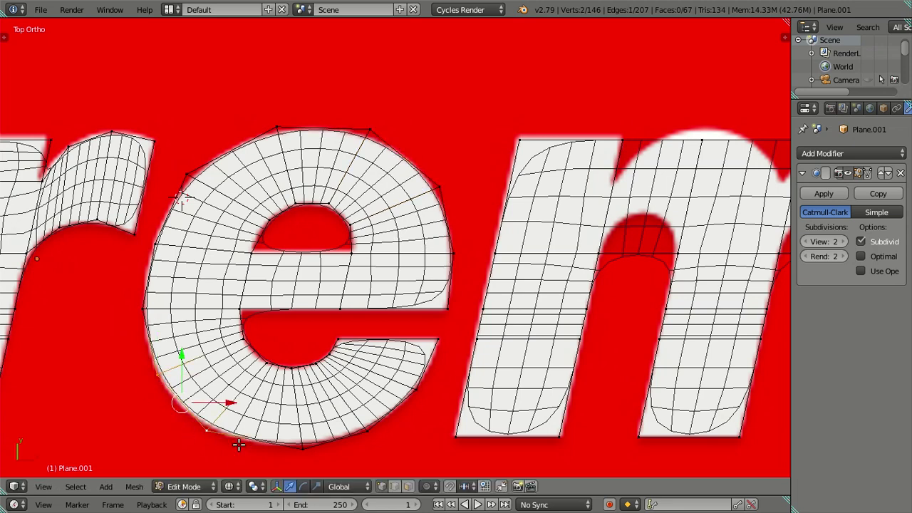
pyautogui.keyDown('shift'); pyautogui.rightClick(303, 455); pyautogui.keyUp('shift')
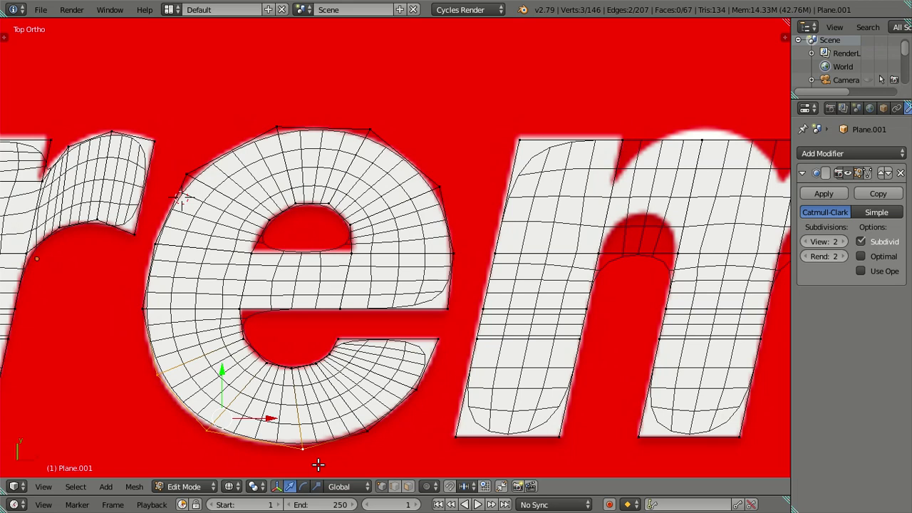
pyautogui.press('g')
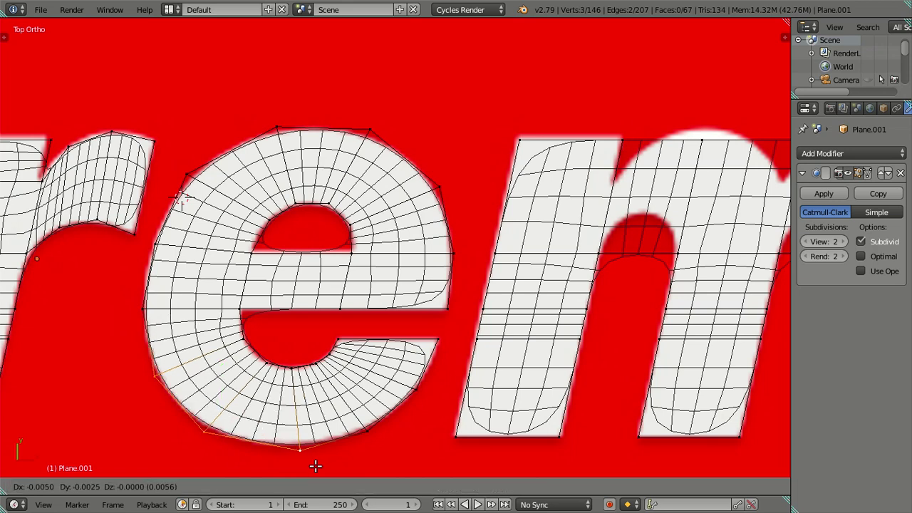
pyautogui.click(314, 467)
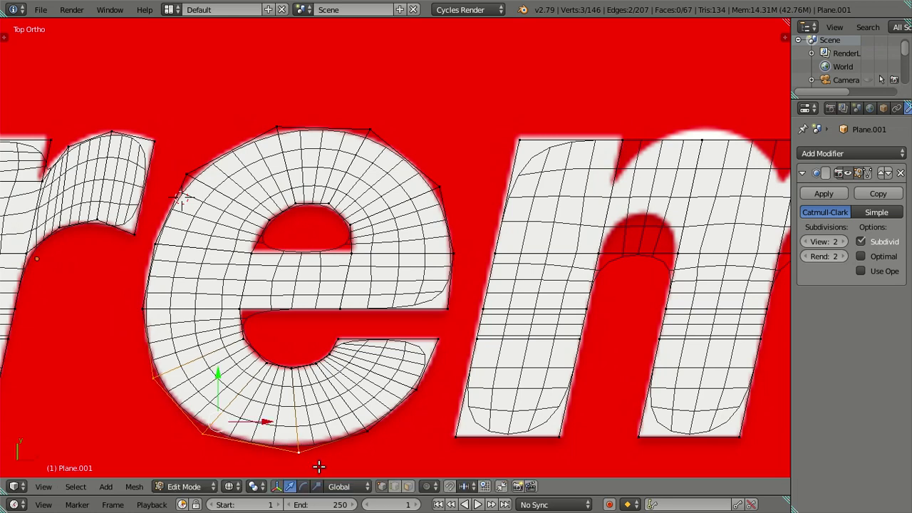
pyautogui.hotkey('ctrl', 'z')
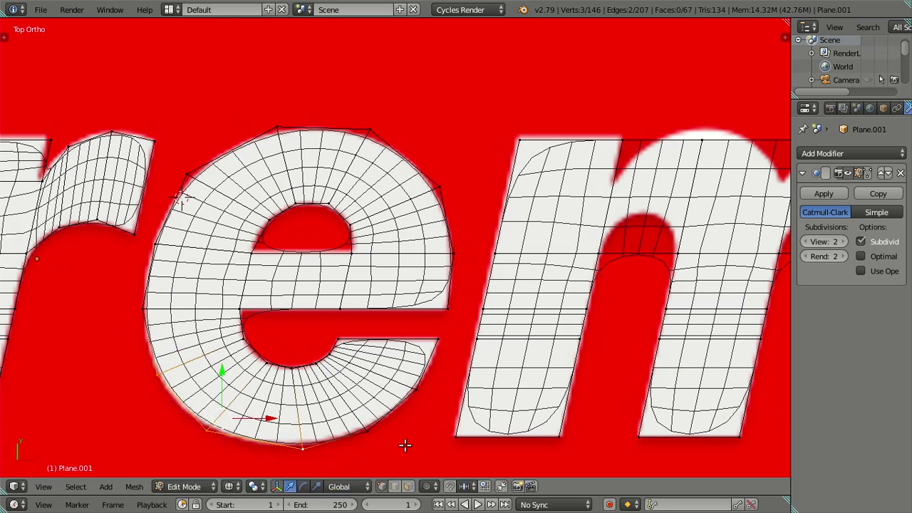
pyautogui.press('g')
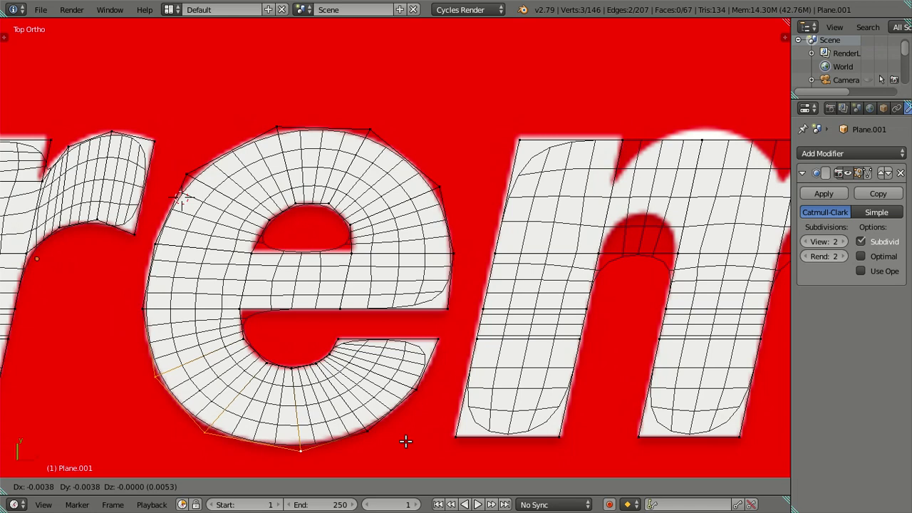
pyautogui.click(405, 441)
# Step: Deselect all, set the subdivision View level back to 0, and restore see-through view framing the m
pyautogui.press('a')
pyautogui.press('z')
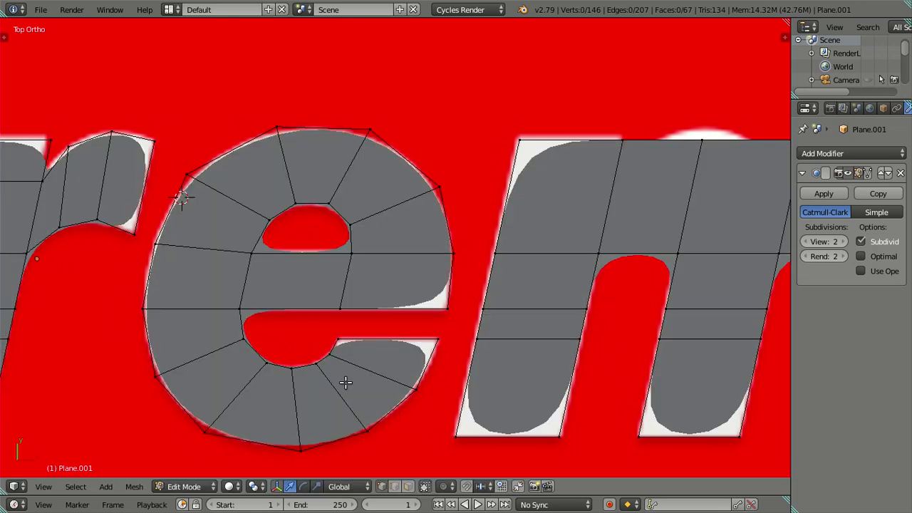
pyautogui.doubleClick(806, 242)
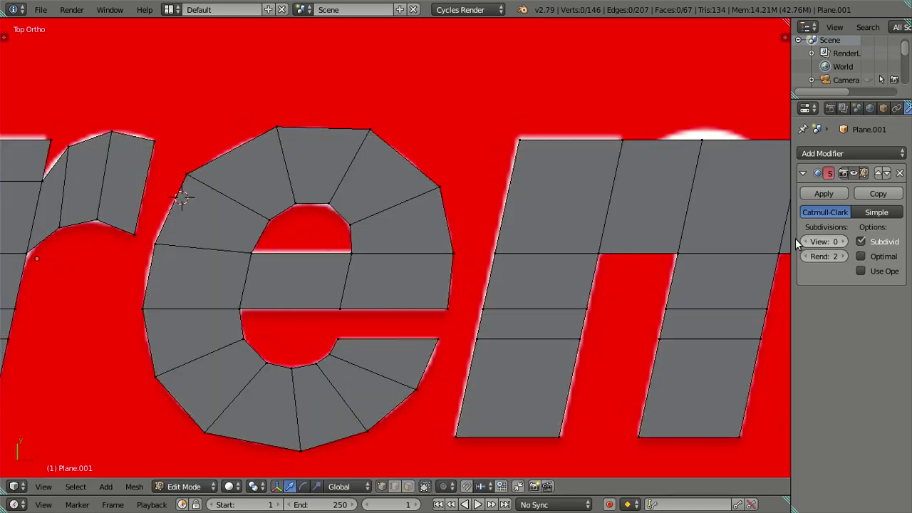
pyautogui.scroll(-3, 336, 282)
pyautogui.scroll(-2, 342, 280)
pyautogui.hotkey('alt', 'z')
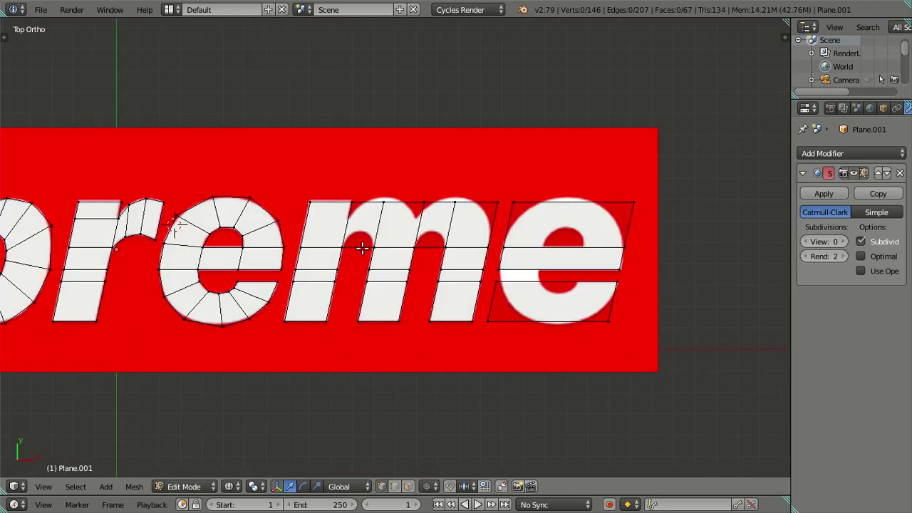
pyautogui.scroll(3, 356, 212)
pyautogui.keyDown('shift'); pyautogui.moveTo(356, 212); pyautogui.dragTo(348, 224, button='middle'); pyautogui.keyUp('shift')
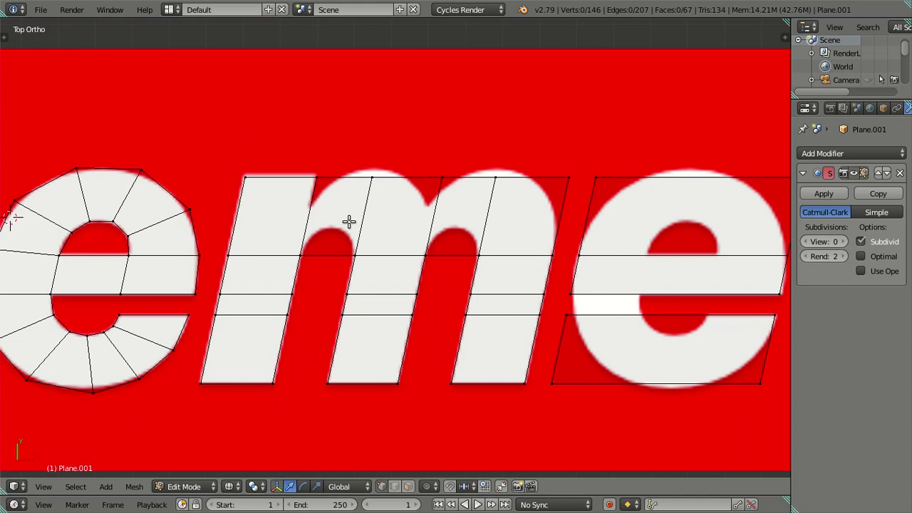
# Step: Dissolve the five cross edges on the m's stems
pyautogui.rightClick(376, 311)
pyautogui.keyDown('shift'); pyautogui.rightClick(498, 314); pyautogui.keyUp('shift')
pyautogui.keyDown('shift'); pyautogui.rightClick(501, 294); pyautogui.keyUp('shift')
pyautogui.keyDown('shift'); pyautogui.rightClick(250, 316); pyautogui.keyUp('shift')
pyautogui.keyDown('shift'); pyautogui.rightClick(274, 293); pyautogui.keyUp('shift')
pyautogui.press('x')
pyautogui.click(366, 287)
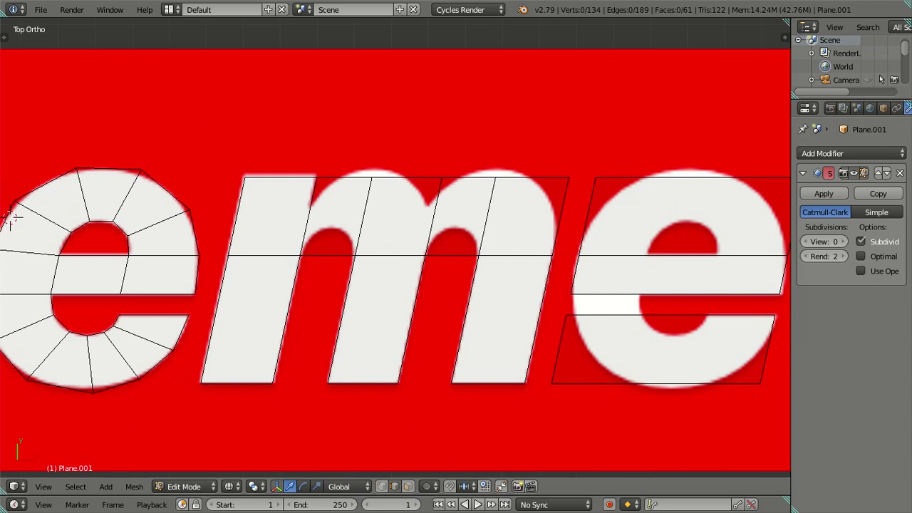
# Step: Merge two vertices on top of the m At Last and select the vertex between its humps
pyautogui.rightClick(493, 178)
pyautogui.keyDown('shift'); pyautogui.rightClick(559, 173); pyautogui.keyUp('shift')
pyautogui.hotkey('alt', 'm')
pyautogui.click(561, 178)
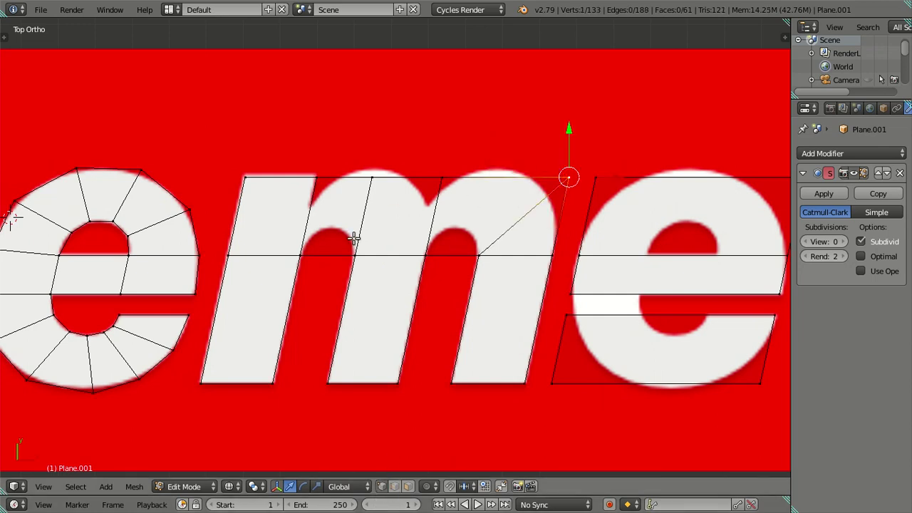
pyautogui.rightClick(437, 185)
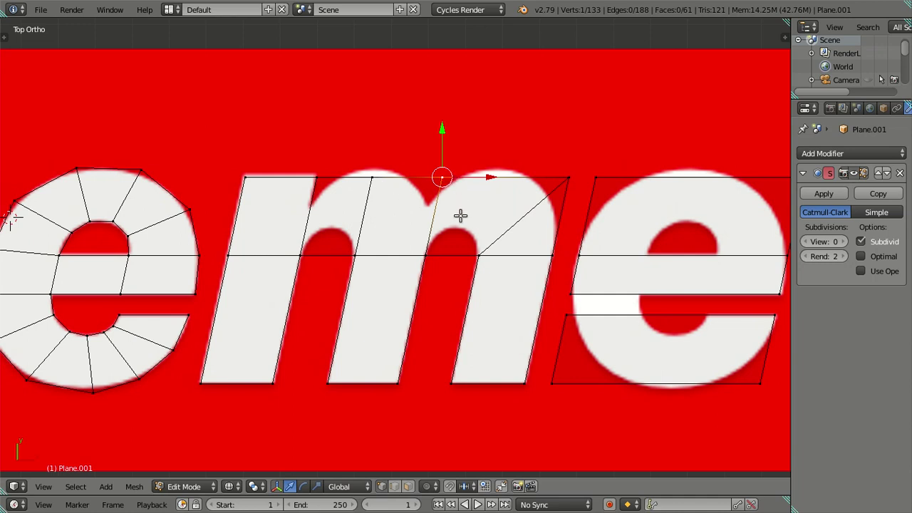
# Step: Pull two vertices of the m down and along its first hump
pyautogui.press('g')
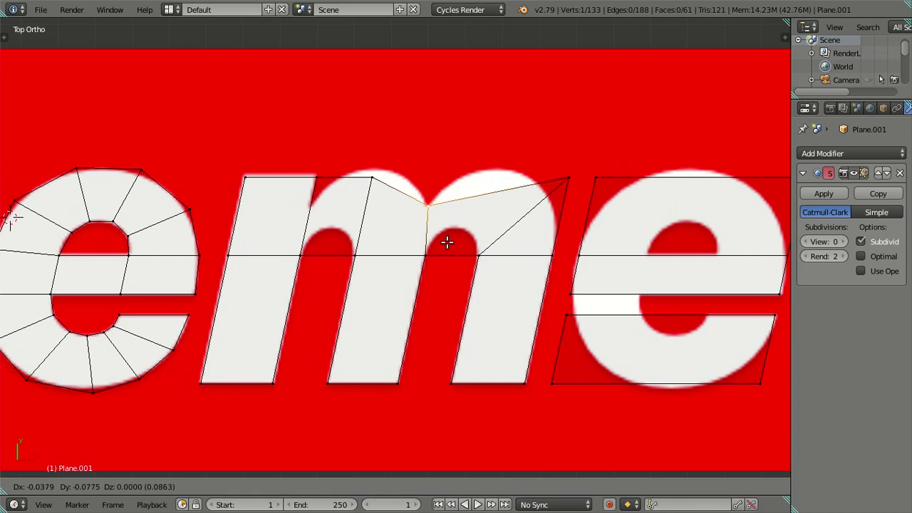
pyautogui.click(441, 243)
pyautogui.rightClick(373, 193)
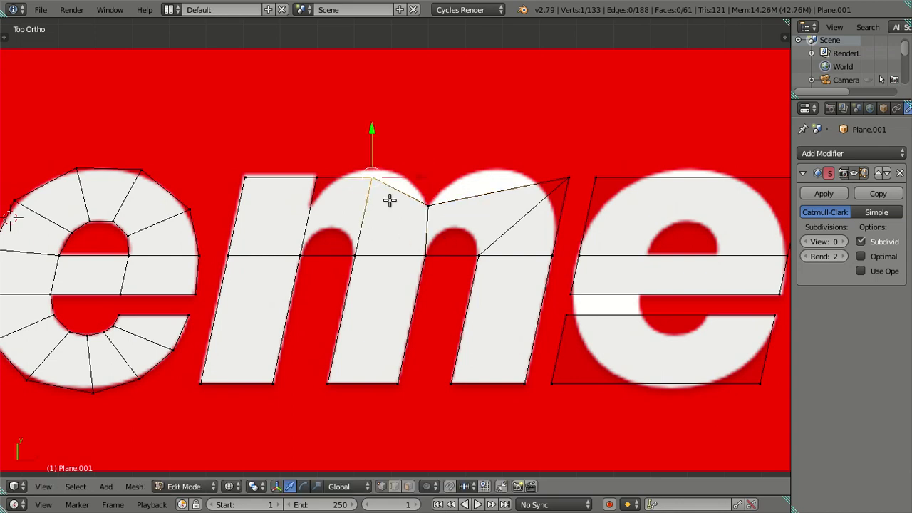
pyautogui.press('g')
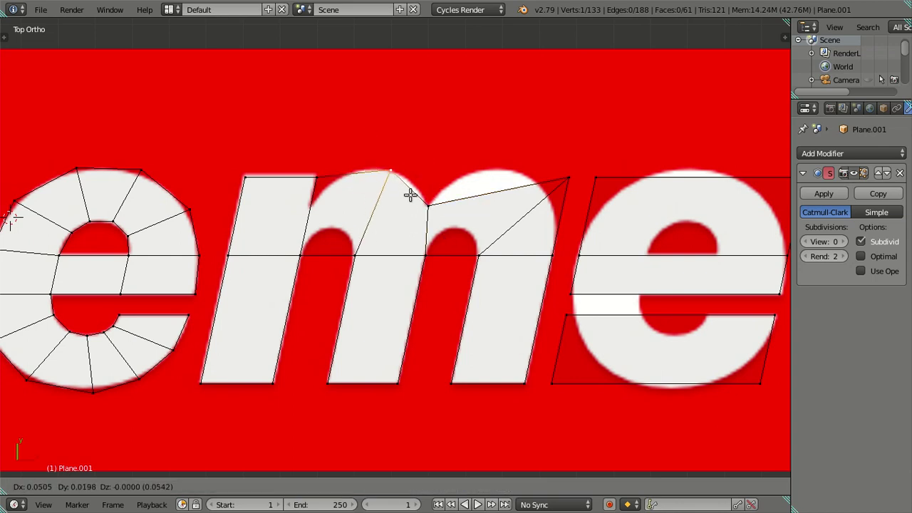
pyautogui.click(416, 198)
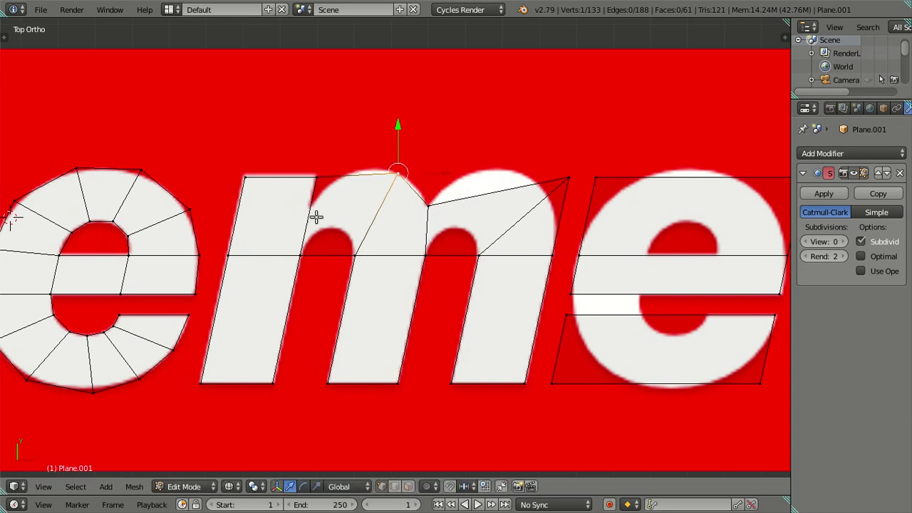
# Step: Add, scale and move a loop cut across the first arch, then undo the reshaping
pyautogui.hotkey('ctrl', 'r')
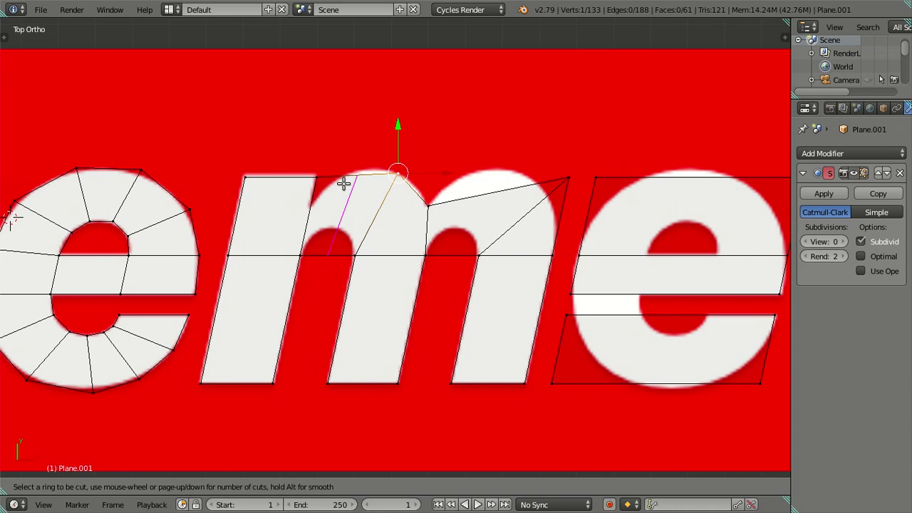
pyautogui.click(344, 184)
pyautogui.click(336, 157)
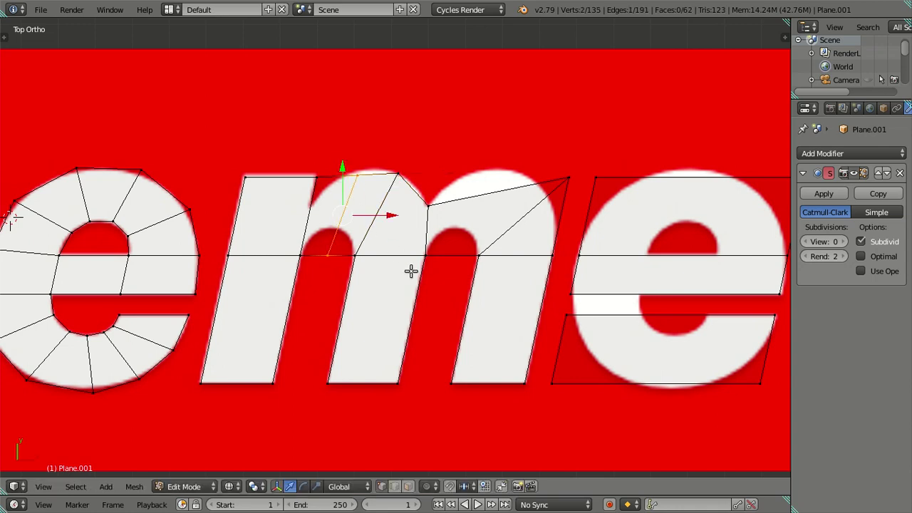
pyautogui.press('s')
pyautogui.click(360, 249)
pyautogui.press('g')
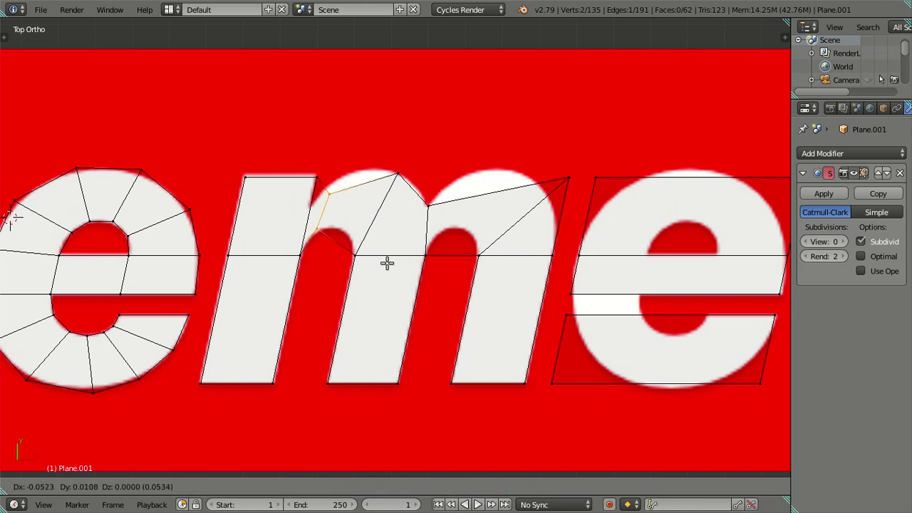
pyautogui.click(388, 265)
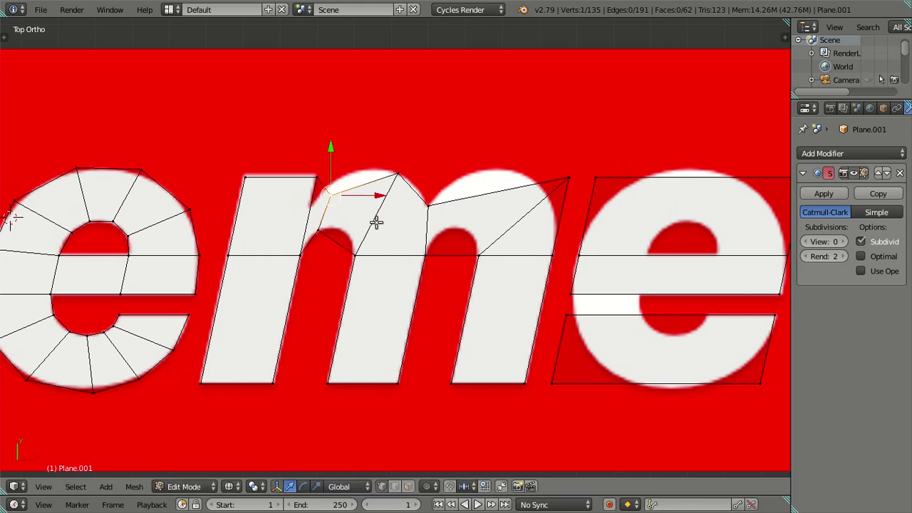
pyautogui.hotkey('ctrl', 'z')
pyautogui.hotkey('ctrl', 'z')
pyautogui.hotkey('ctrl', 'z')
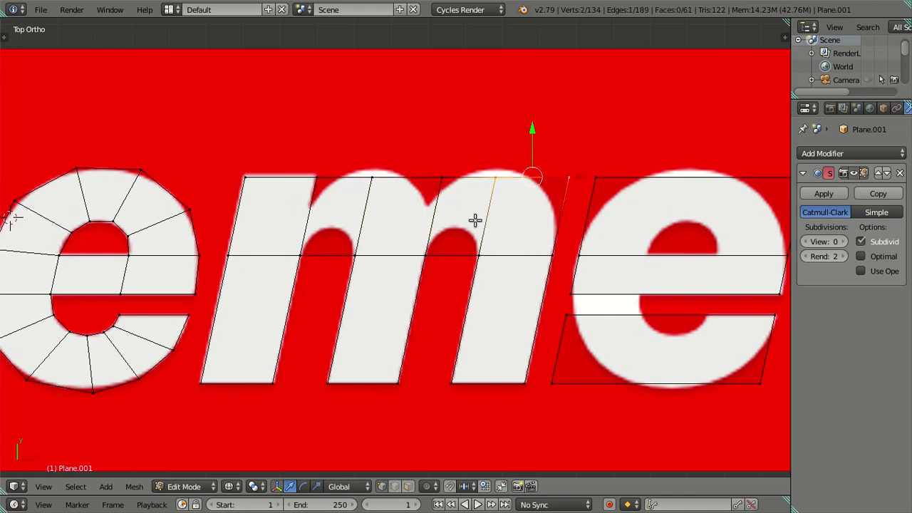
# Step: Cut a horizontal edge loop across the top of the m
pyautogui.hotkey('ctrl', 'r')
pyautogui.click(391, 219)
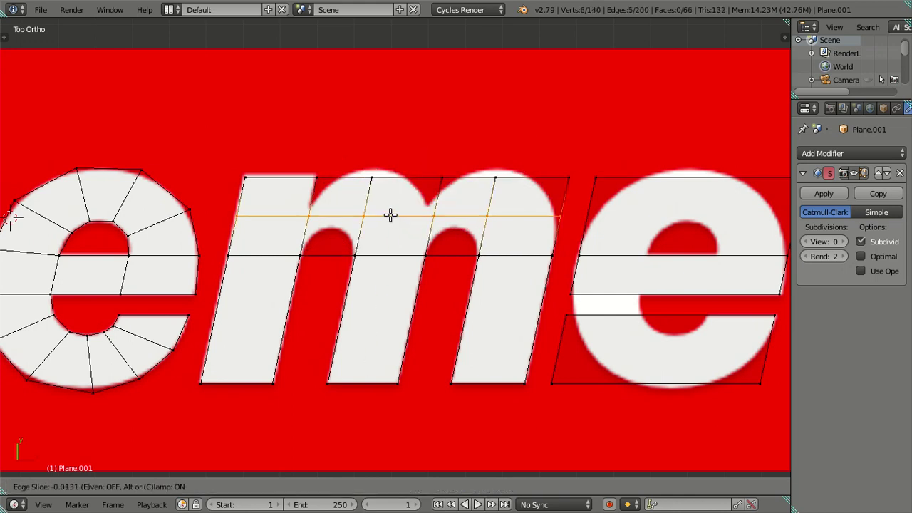
pyautogui.click(398, 211)
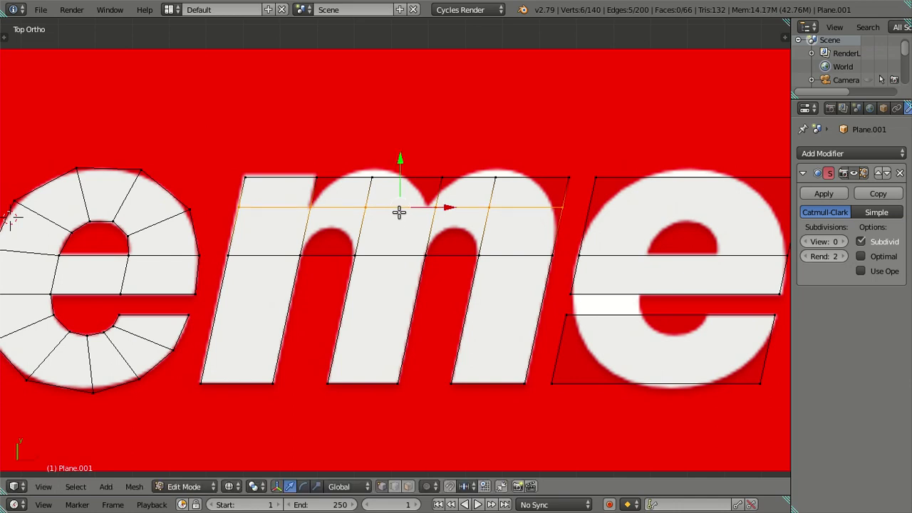
# Step: Deselect all, then select the m's four top faces in face mode
pyautogui.press('a')
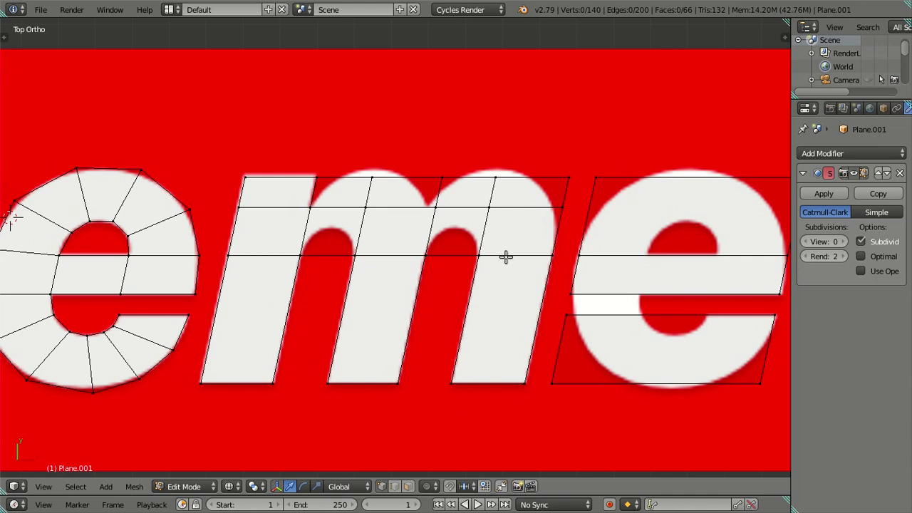
pyautogui.click(407, 485)
pyautogui.rightClick(339, 191)
pyautogui.keyDown('shift'); pyautogui.rightClick(428, 195); pyautogui.keyUp('shift')
pyautogui.keyDown('shift'); pyautogui.rightClick(468, 192); pyautogui.keyUp('shift')
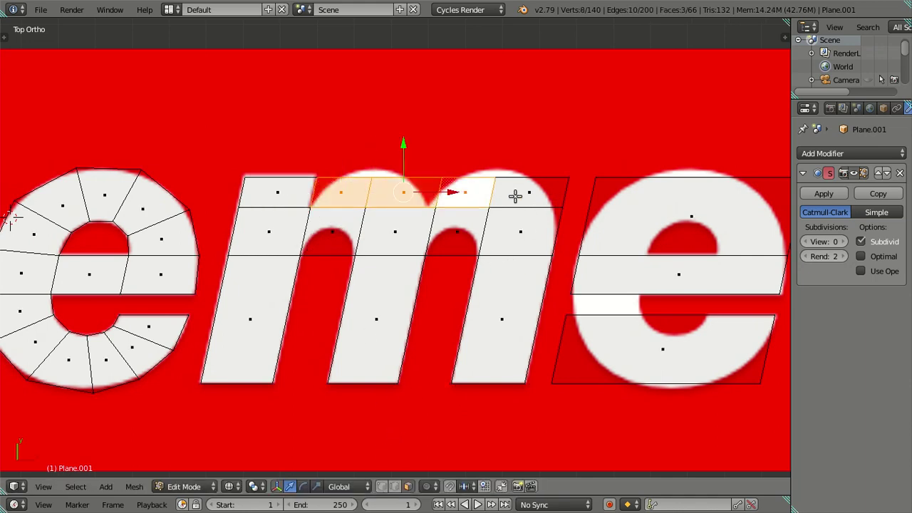
pyautogui.keyDown('shift'); pyautogui.rightClick(527, 197); pyautogui.keyUp('shift')
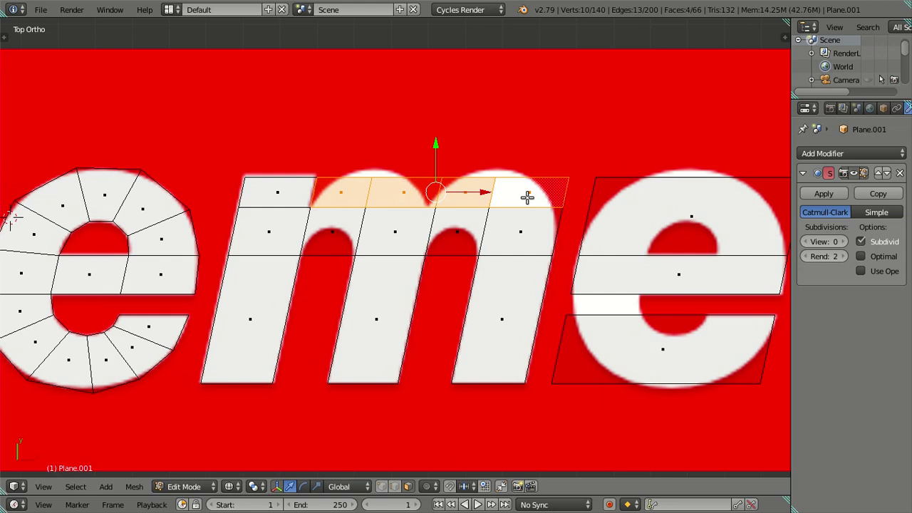
# Step: Delete the m's four top faces, then try merging two top-edge vertices and undo it
pyautogui.press('x')
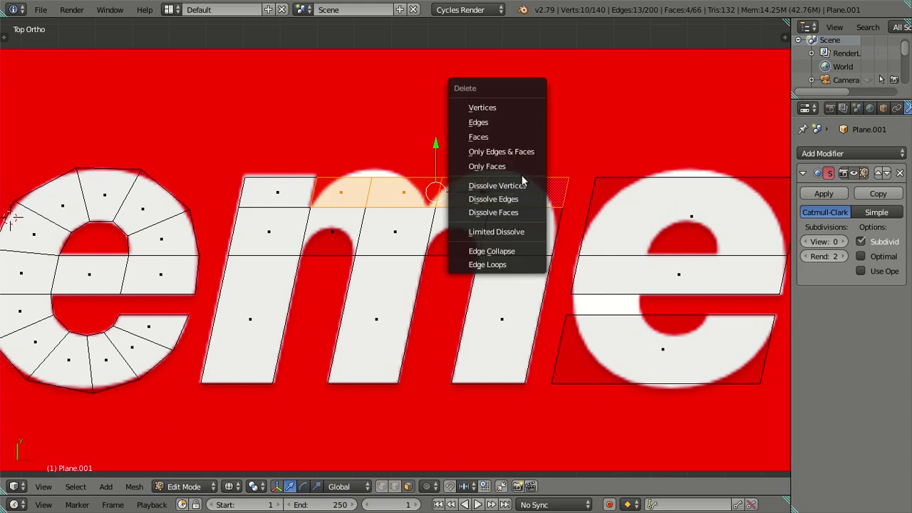
pyautogui.click(502, 137)
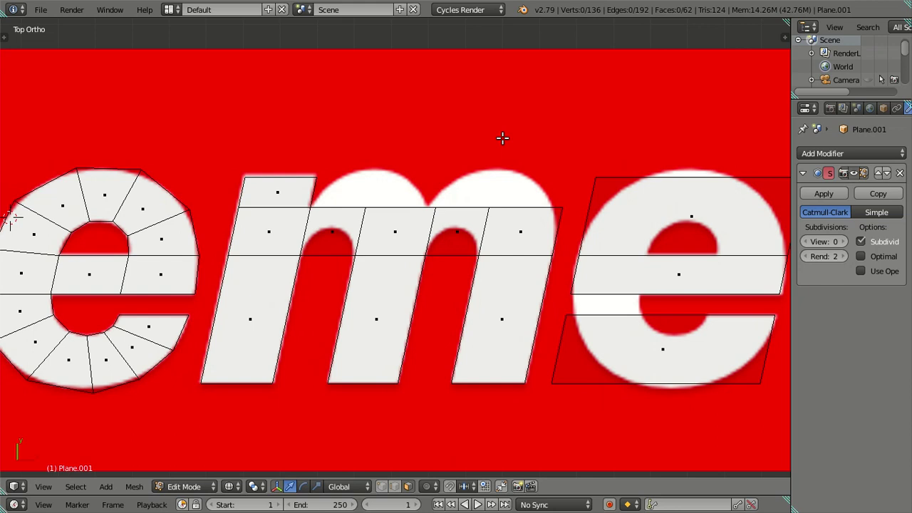
pyautogui.click(382, 486)
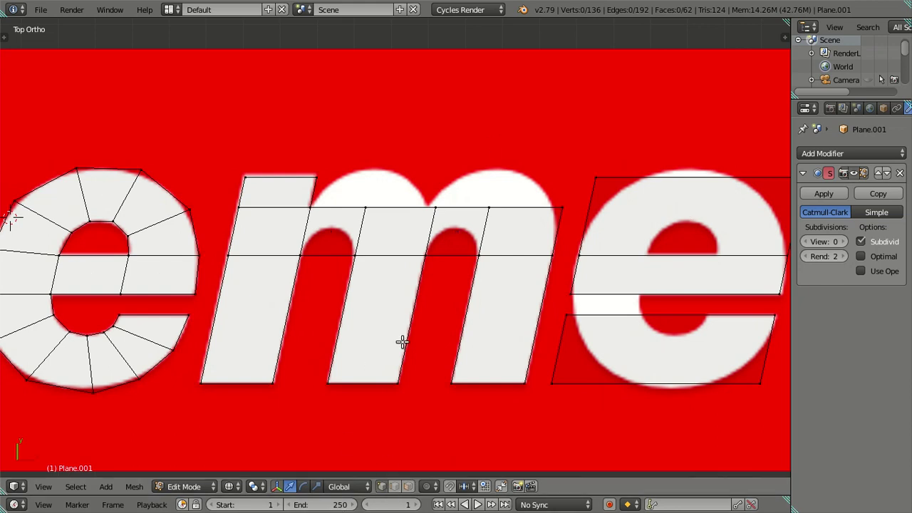
pyautogui.rightClick(490, 207)
pyautogui.keyDown('shift'); pyautogui.rightClick(547, 208); pyautogui.keyUp('shift')
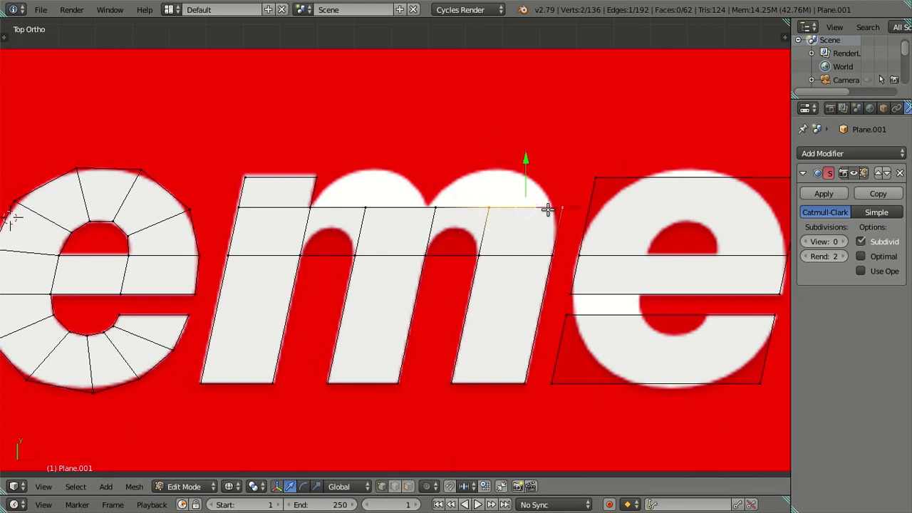
pyautogui.hotkey('alt', 'm')
pyautogui.click(550, 213)
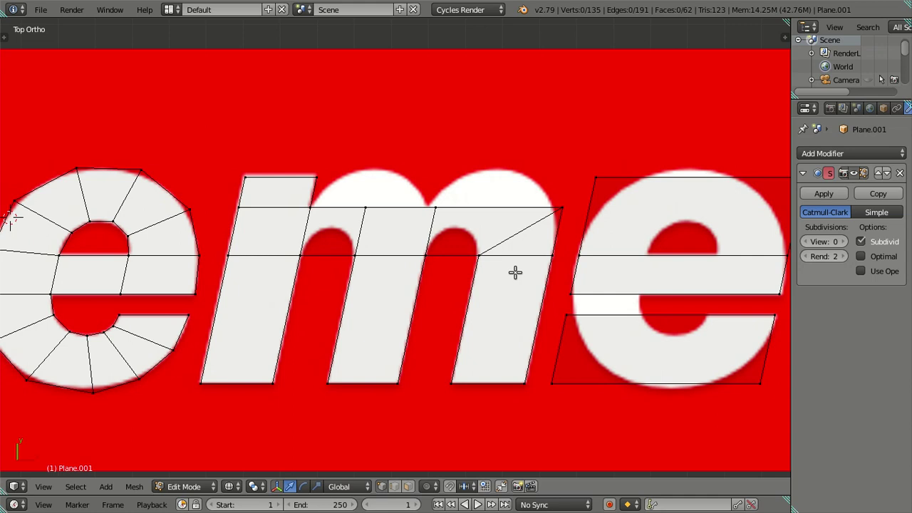
pyautogui.hotkey('ctrl', 'z')
pyautogui.hotkey('ctrl', 'z')
pyautogui.hotkey('ctrl', 'z')
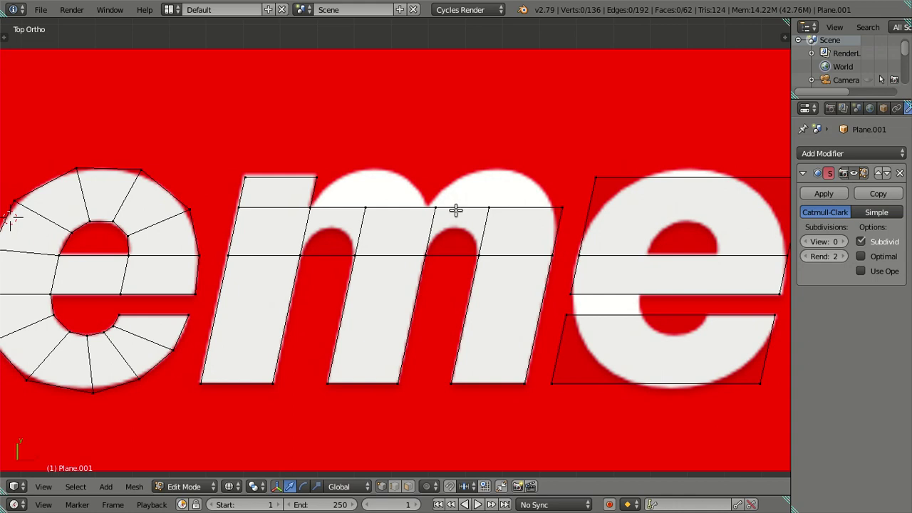
# Step: Lift the m's middle-top vertex onto the hump and add a scaled loop cut along the first arch
pyautogui.rightClick(435, 207)
pyautogui.moveTo(480, 207); pyautogui.dragTo(474, 207)
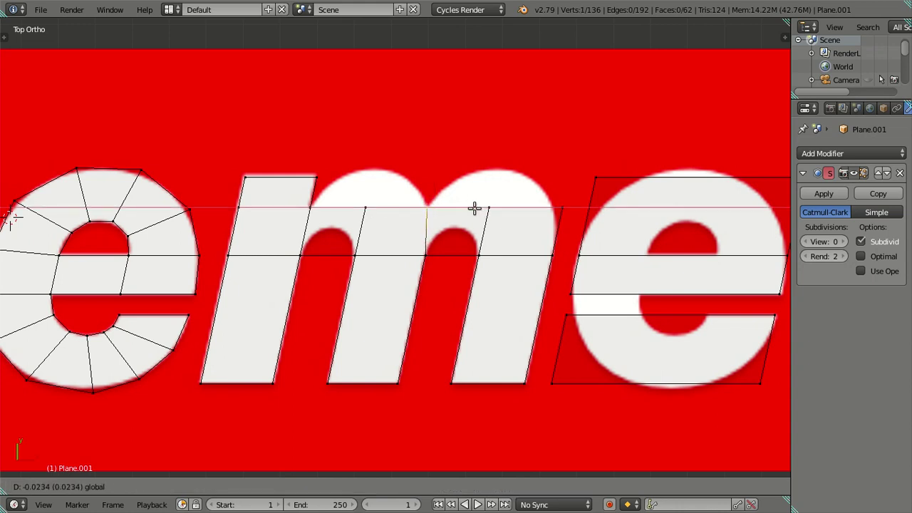
pyautogui.rightClick(364, 217)
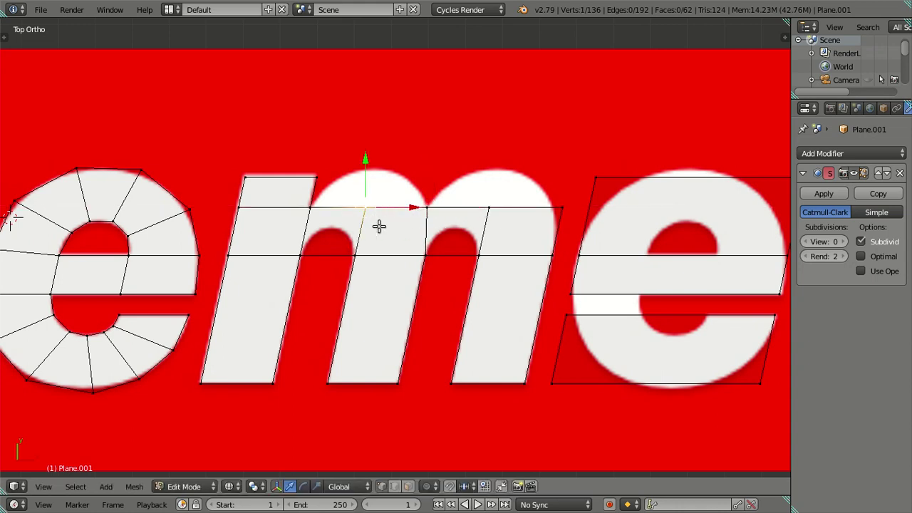
pyautogui.press('g')
pyautogui.click(419, 201)
pyautogui.hotkey('ctrl', 'r')
pyautogui.click(349, 200)
pyautogui.press('s')
pyautogui.click(404, 254)
pyautogui.press('g')
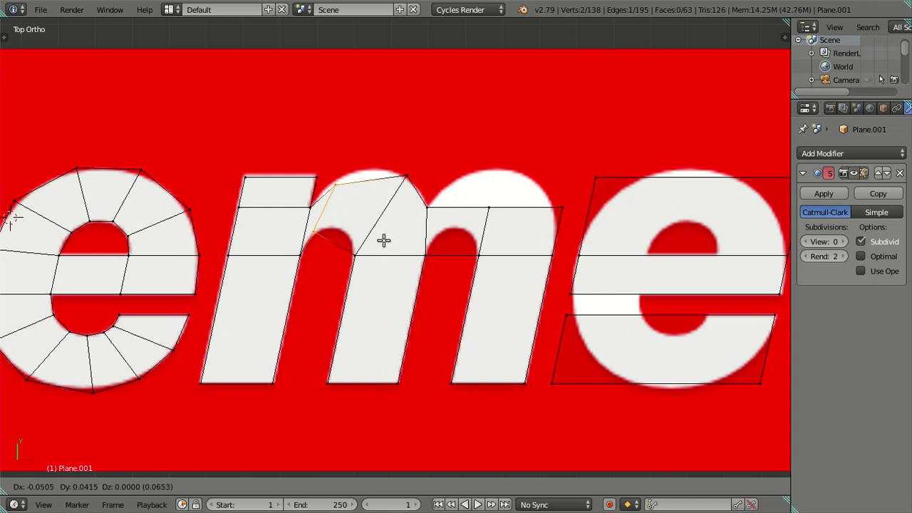
pyautogui.click(384, 241)
# Step: Add another edge up the arch and pull its top vertex onto the arch outline
pyautogui.rightClick(347, 183)
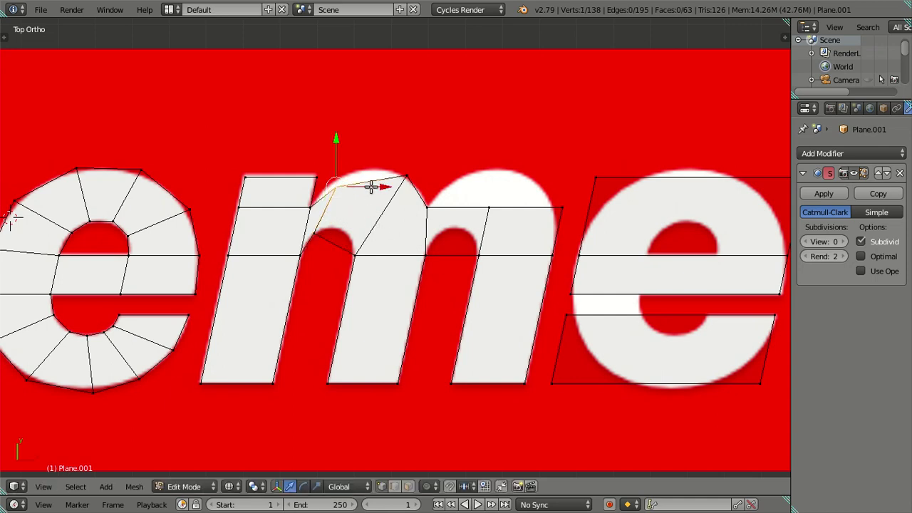
pyautogui.press('g')
pyautogui.press('x')
pyautogui.click(363, 186)
pyautogui.hotkey('ctrl', 'r')
pyautogui.click(362, 188)
pyautogui.rightClick(362, 189)
pyautogui.press('g')
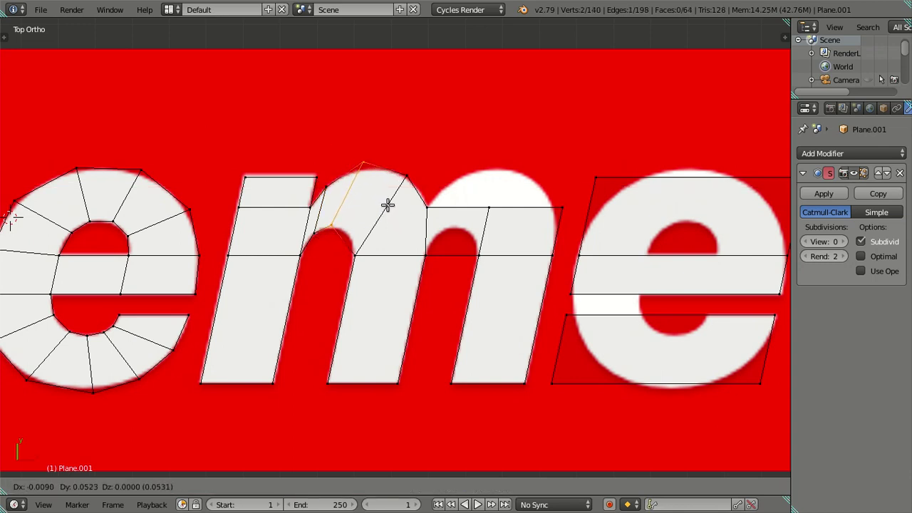
pyautogui.click(387, 206)
pyautogui.rightClick(364, 165)
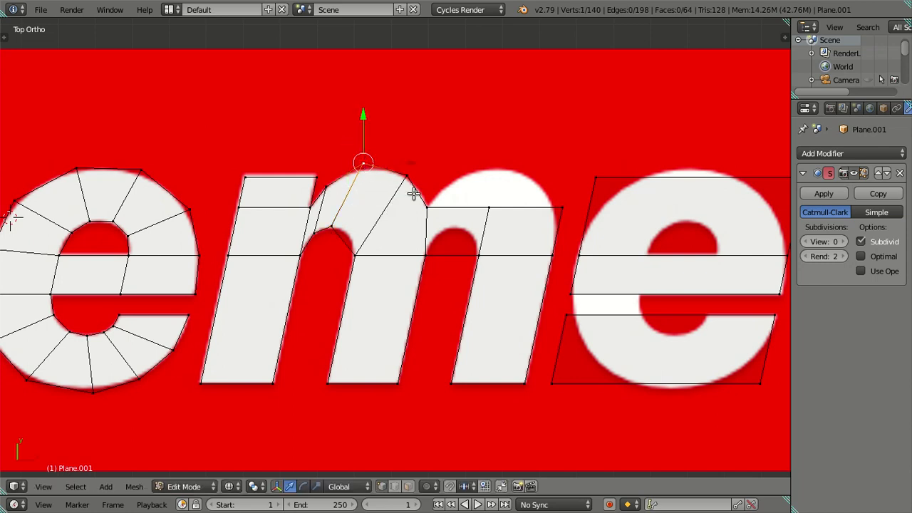
pyautogui.press('g')
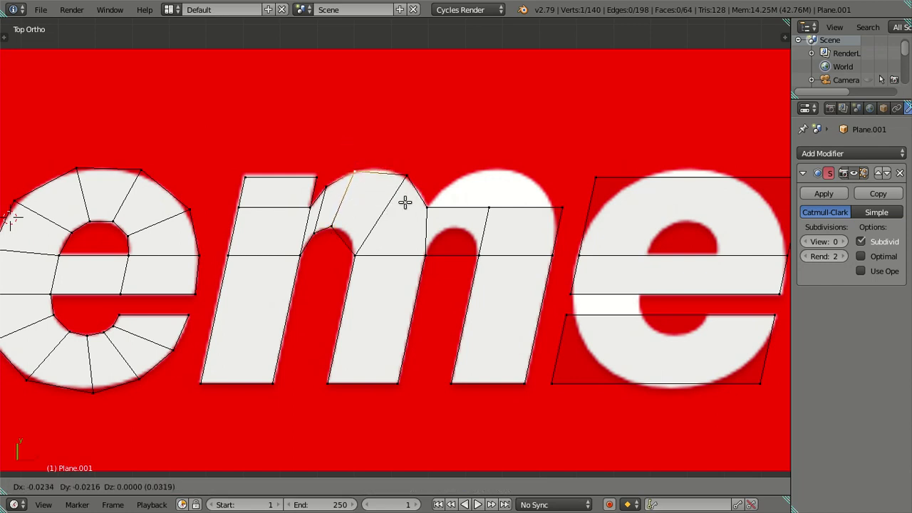
pyautogui.click(405, 202)
# Step: Add a final arch edge and snap its vertices onto the curved letter outline
pyautogui.hotkey('ctrl', 'r')
pyautogui.click(390, 178)
pyautogui.rightClick(390, 179)
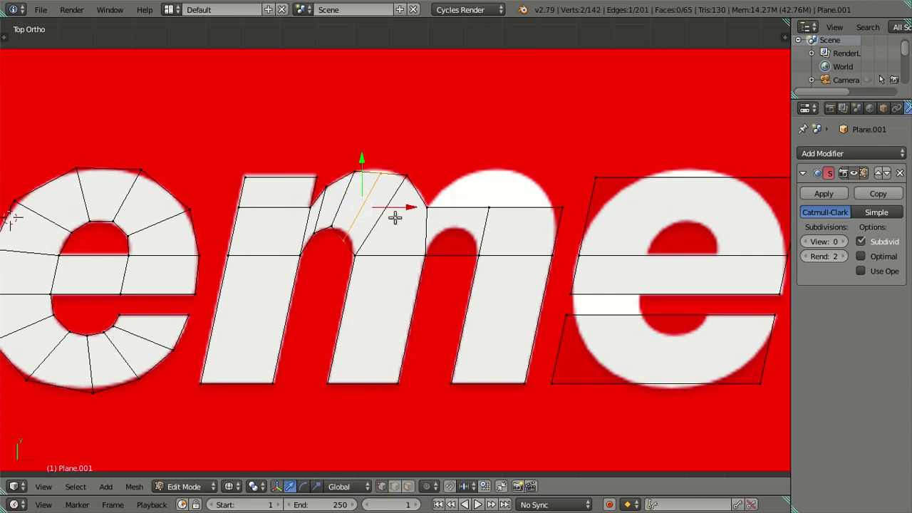
pyautogui.press('g')
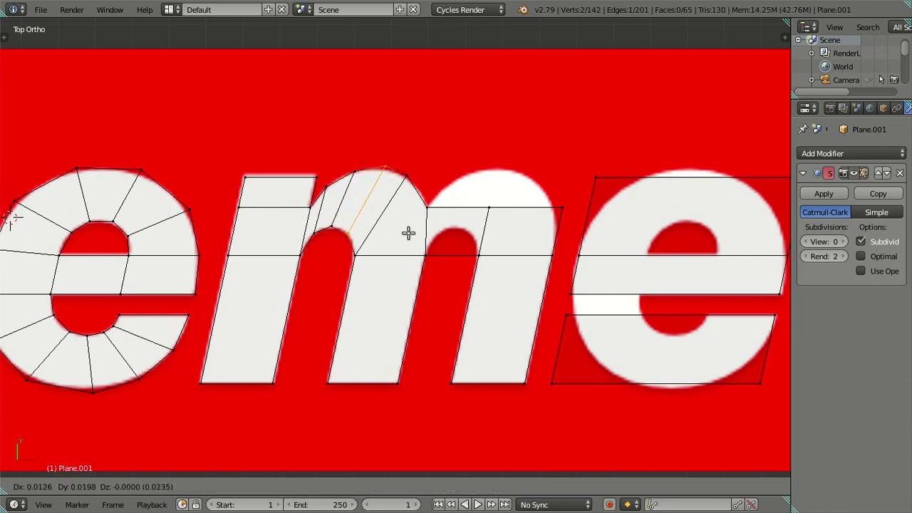
pyautogui.click(408, 233)
pyautogui.rightClick(390, 166)
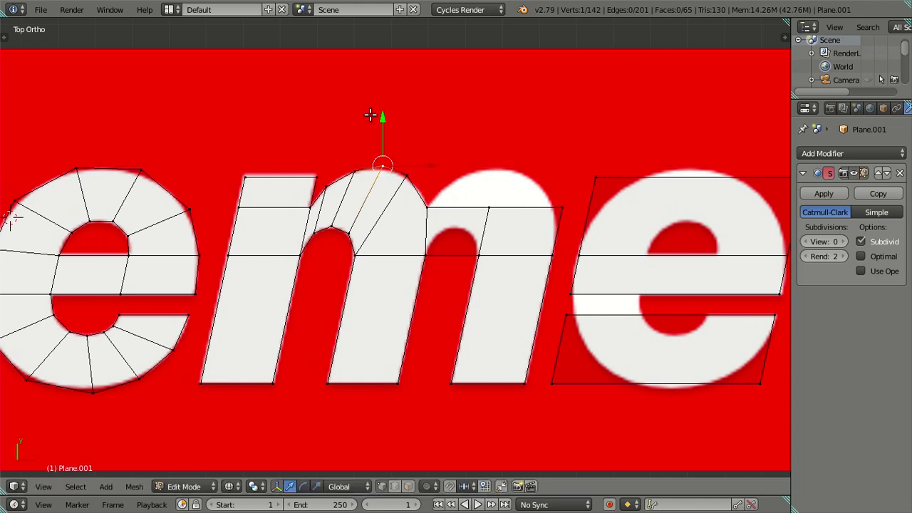
pyautogui.moveTo(382, 116); pyautogui.dragTo(385, 114)
pyautogui.rightClick(414, 174)
pyautogui.press('g')
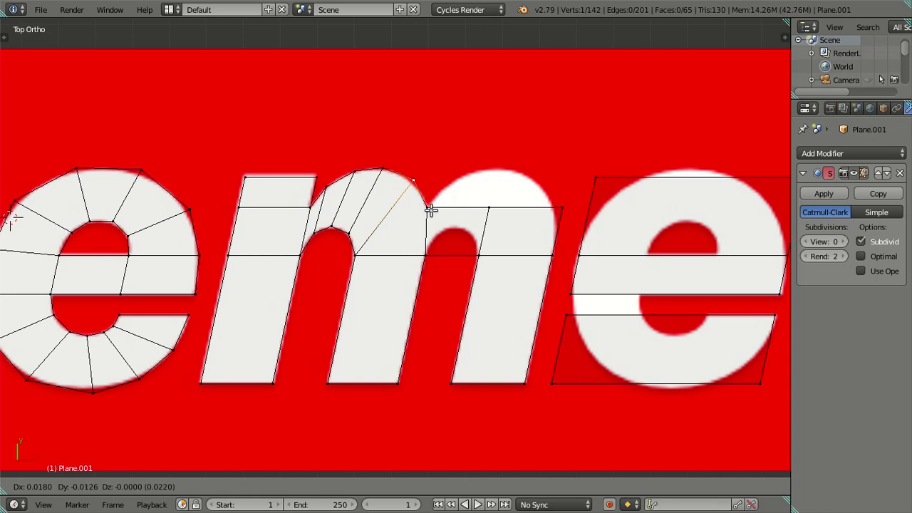
pyautogui.click(430, 213)
pyautogui.press('a')
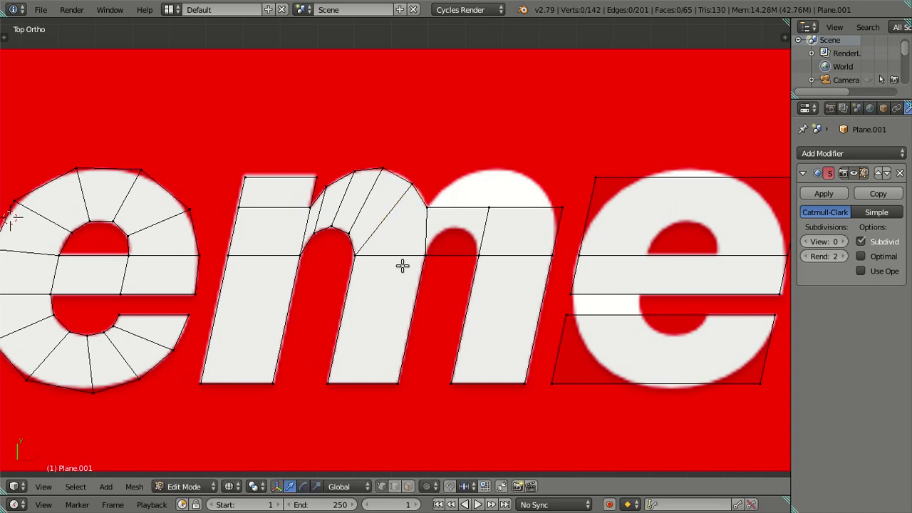
pyautogui.hotkey('ctrl', 'r')
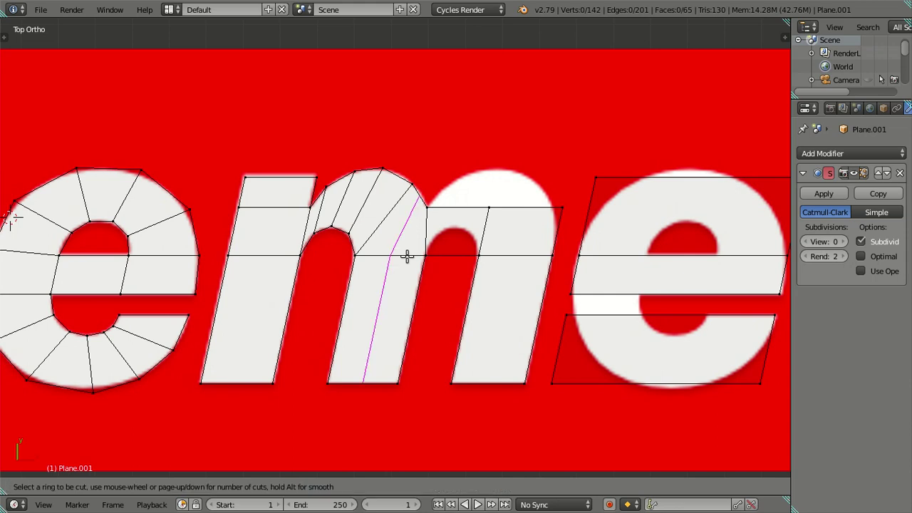
# Step: Add edge loops down the m's leg and into its right arch
pyautogui.click(406, 256)
pyautogui.rightClick(407, 257)
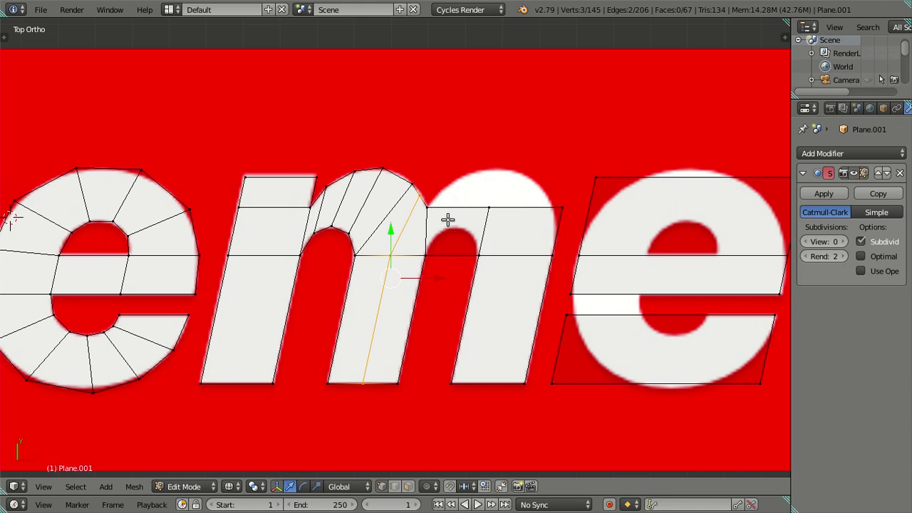
pyautogui.hotkey('ctrl', 'r')
pyautogui.click(456, 246)
pyautogui.rightClick(456, 239)
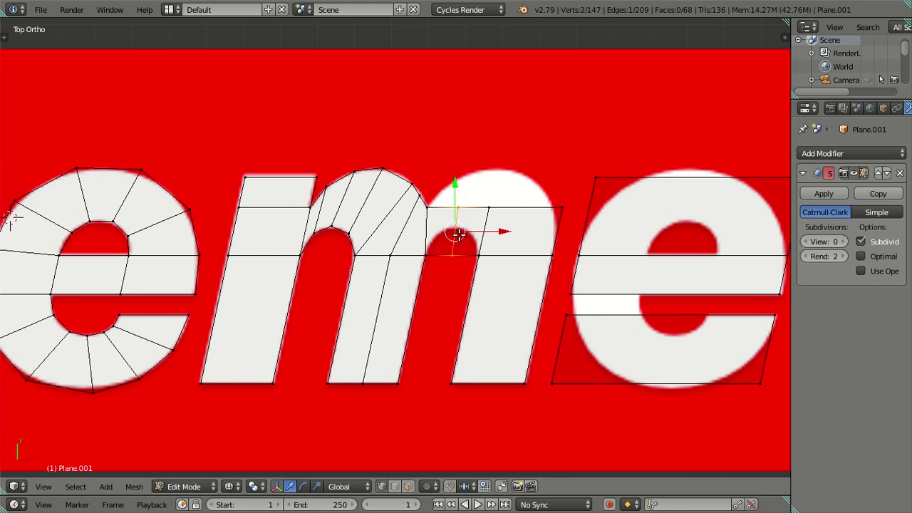
pyautogui.press('g')
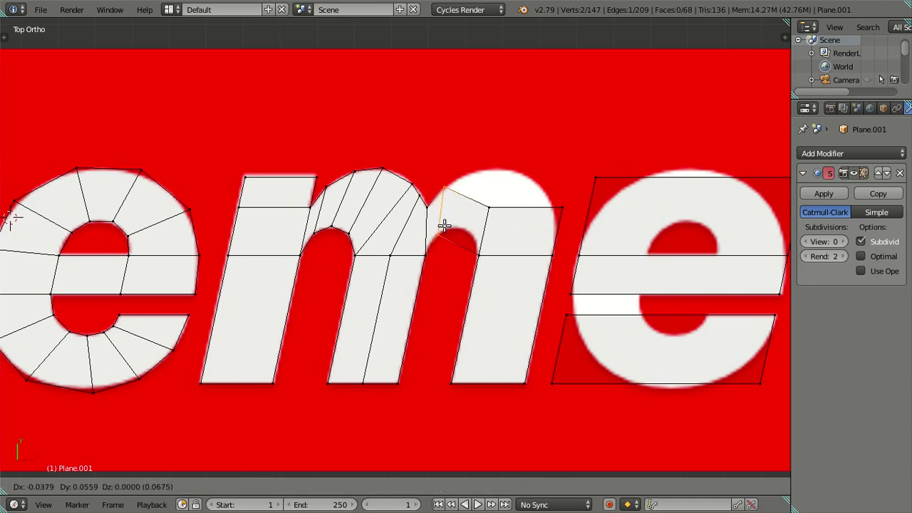
pyautogui.click(443, 225)
# Step: Cut another edge across the right arch and move its top vertex up-right
pyautogui.hotkey('ctrl', 'r')
pyautogui.click(471, 204)
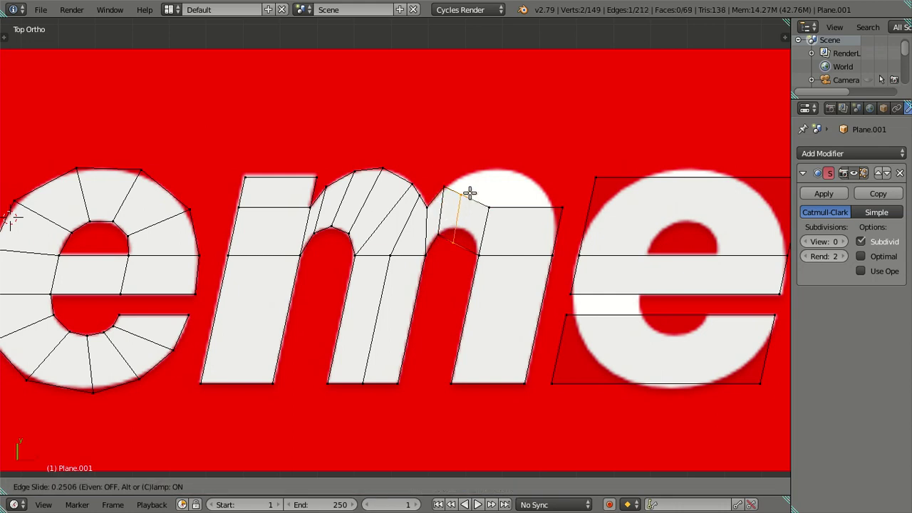
pyautogui.click(479, 227)
pyautogui.press('g')
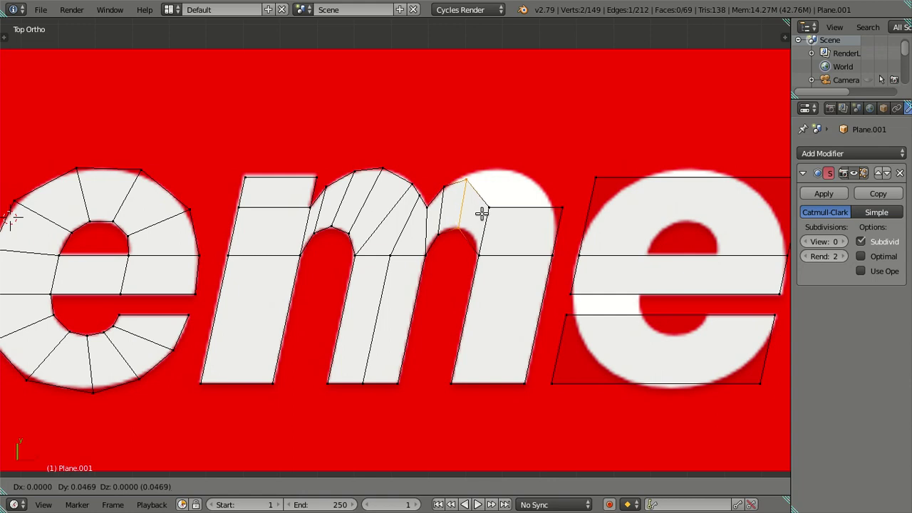
pyautogui.click(479, 213)
pyautogui.rightClick(473, 192)
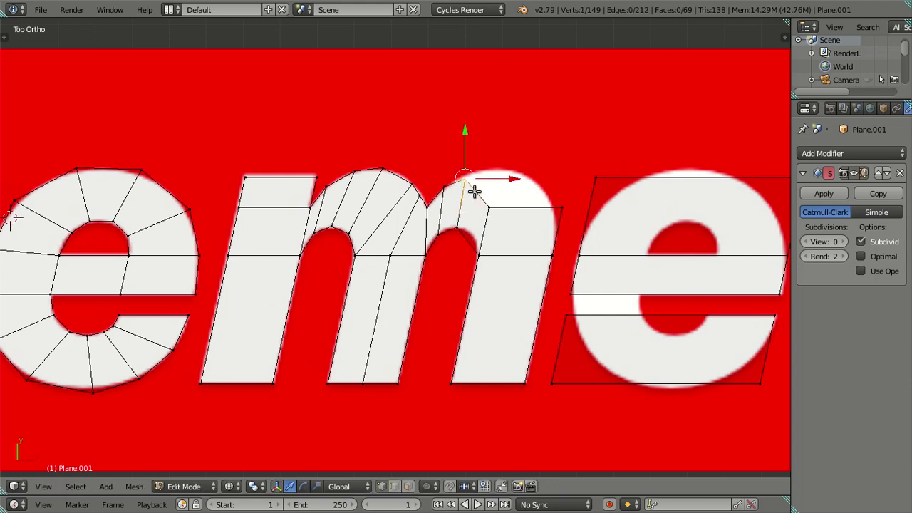
pyautogui.press('g')
pyautogui.click(496, 198)
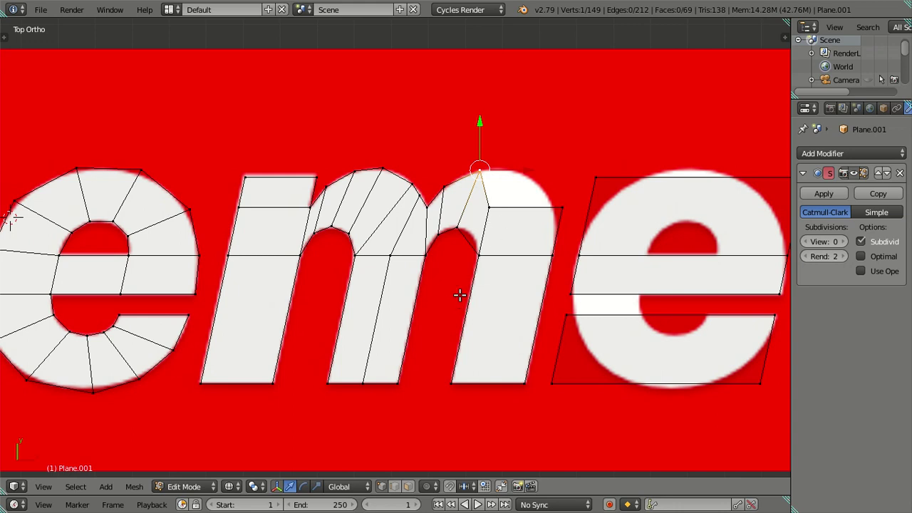
# Step: Delete the two top-right faces of the m
pyautogui.click(407, 485)
pyautogui.rightClick(515, 232)
pyautogui.press('x')
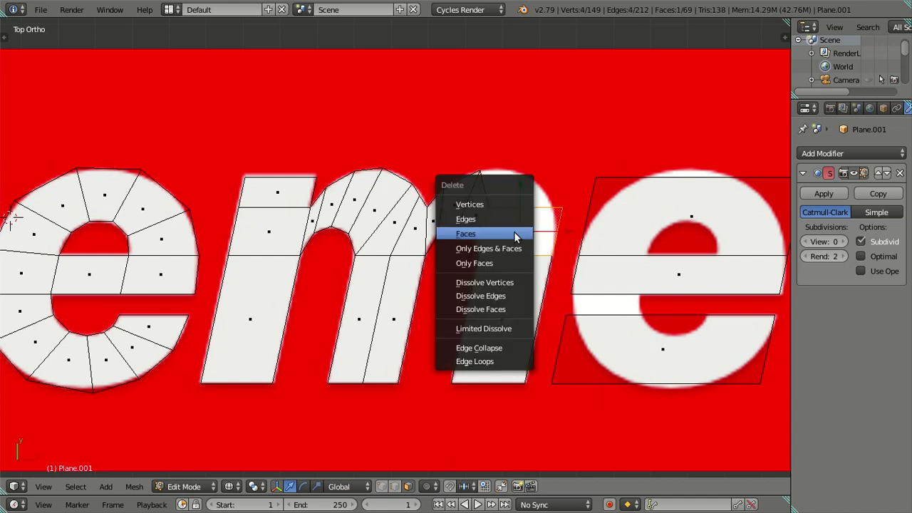
pyautogui.keyDown('shift'); pyautogui.rightClick(478, 210); pyautogui.keyUp('shift')
pyautogui.press('x')
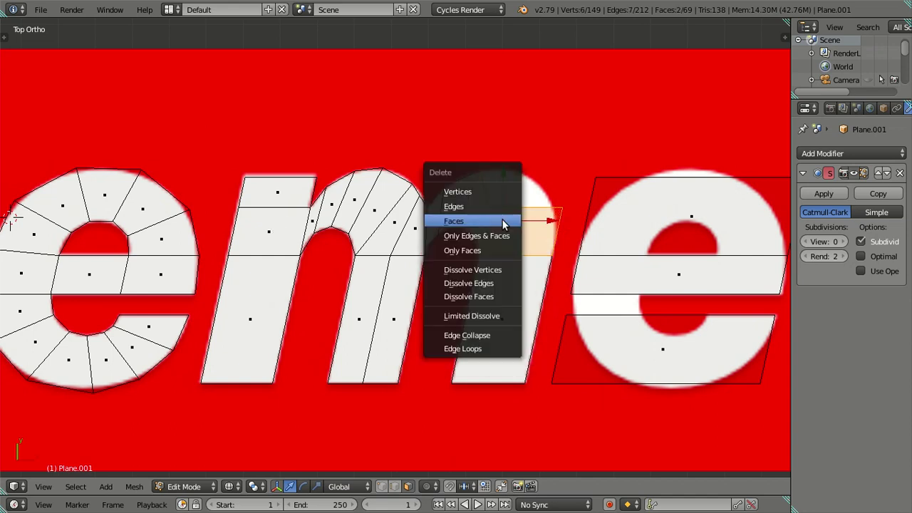
pyautogui.click(498, 221)
# Step: Extrude the open arch edge toward the top right and pull it to the arch's right side
pyautogui.click(394, 486)
pyautogui.rightClick(470, 211)
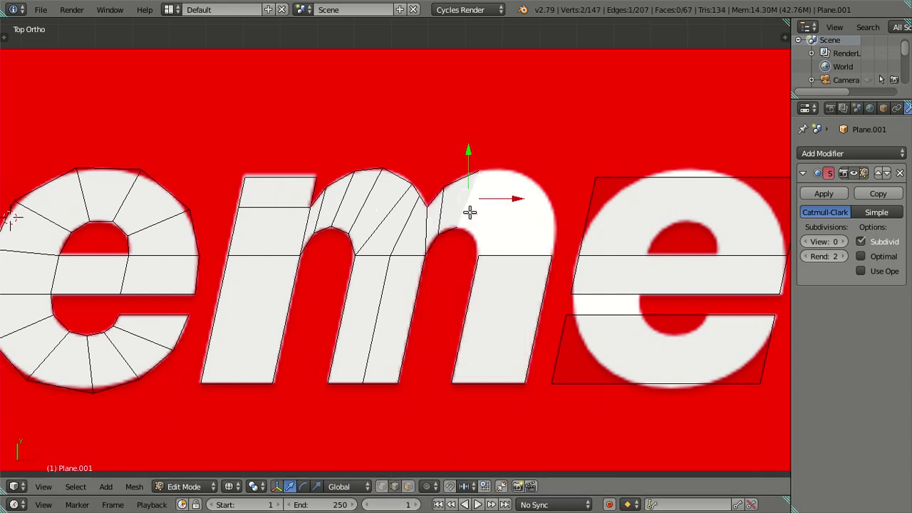
pyautogui.click(380, 487)
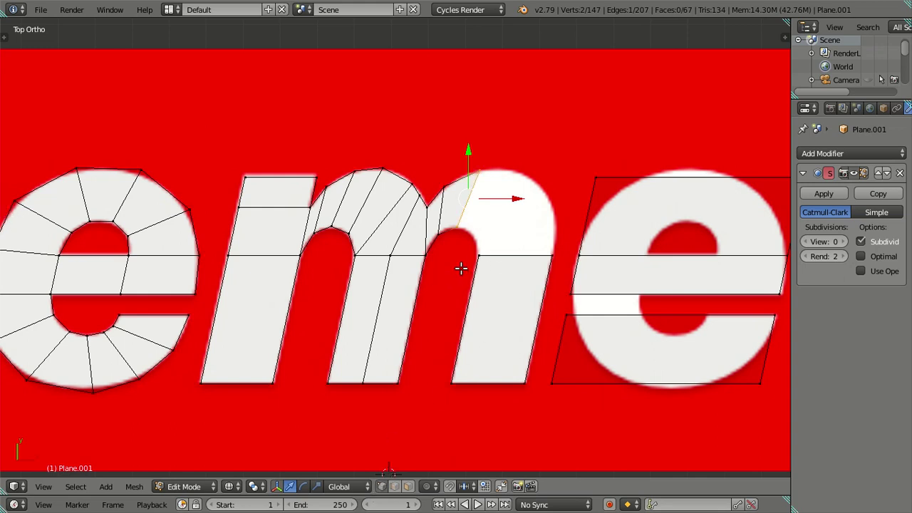
pyautogui.press('e')
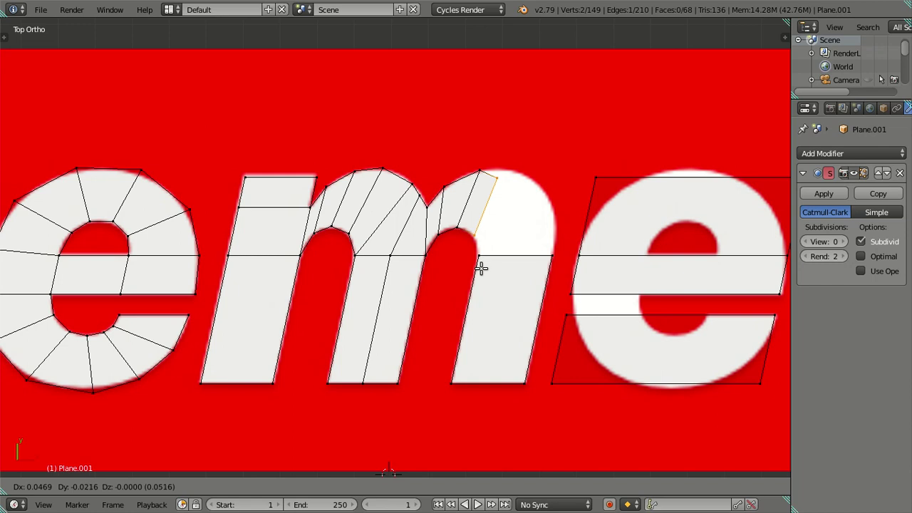
pyautogui.click(498, 207)
pyautogui.rightClick(499, 208)
pyautogui.press('g')
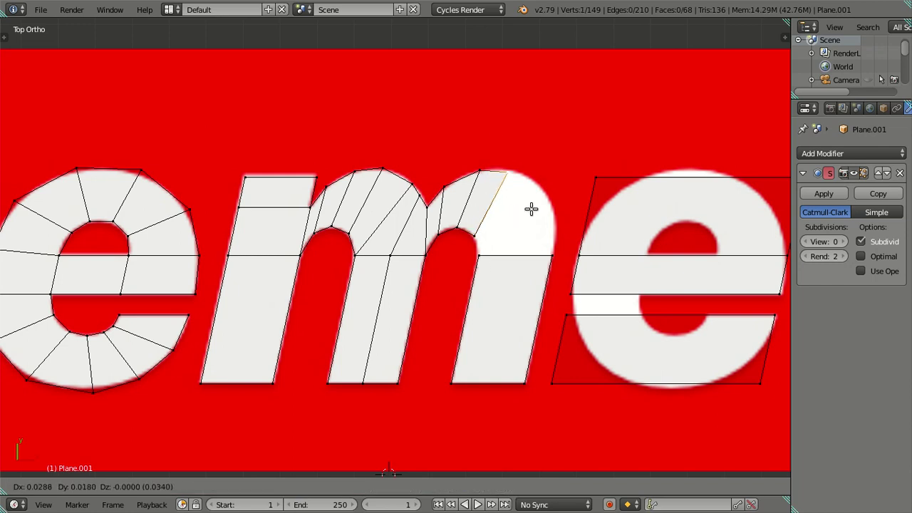
pyautogui.click(564, 247)
# Step: Reposition the arch-top and inner vertices, then fill a face between four corner vertices
pyautogui.rightClick(483, 176)
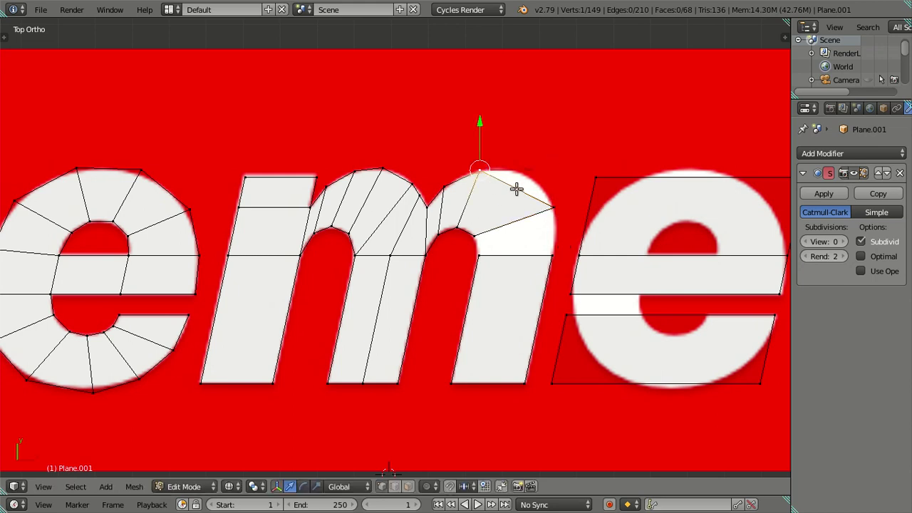
pyautogui.press('g')
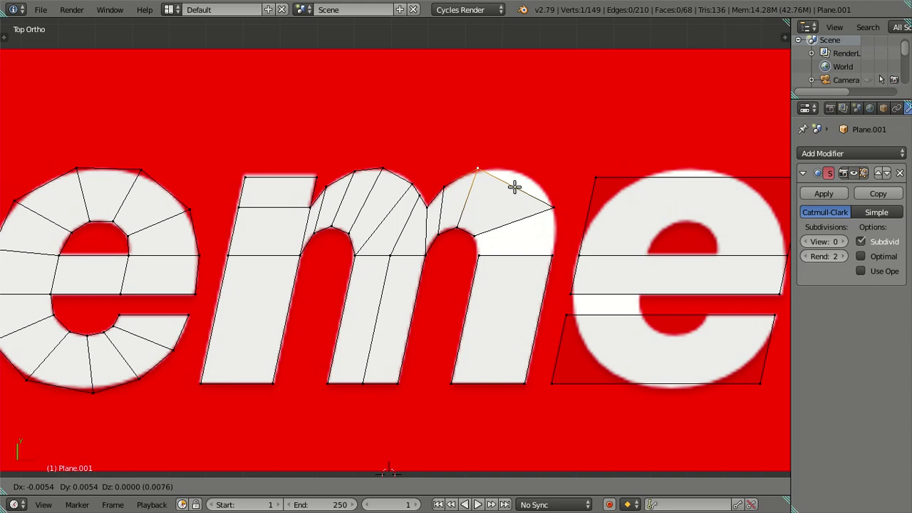
pyautogui.click(514, 186)
pyautogui.rightClick(482, 226)
pyautogui.press('g')
pyautogui.press('y')
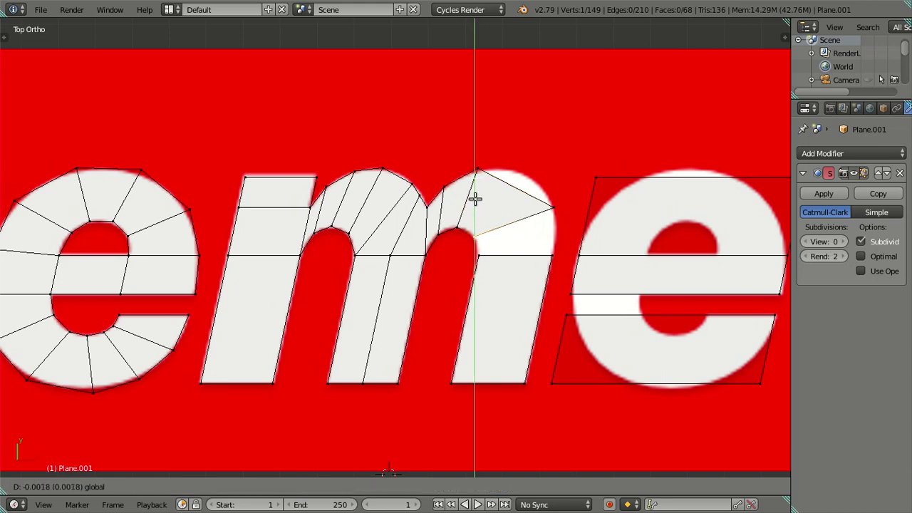
pyautogui.click(480, 200)
pyautogui.keyDown('shift'); pyautogui.rightClick(477, 249); pyautogui.keyUp('shift')
pyautogui.keyDown('shift'); pyautogui.rightClick(552, 253); pyautogui.keyUp('shift')
pyautogui.keyDown('shift'); pyautogui.rightClick(554, 210); pyautogui.keyUp('shift')
pyautogui.press('f')
# Step: Add a new edge through the right arch face and fit its vertices to the outline
pyautogui.rightClick(475, 240)
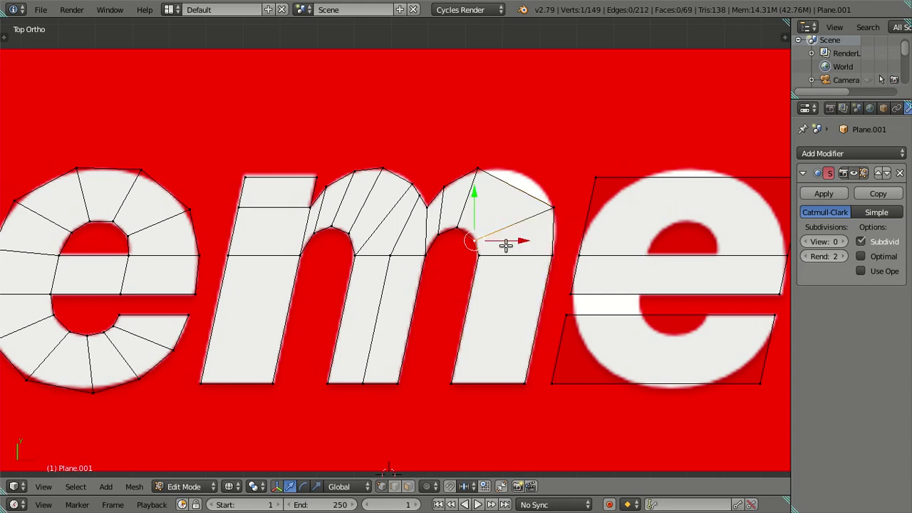
pyautogui.press('e')
pyautogui.click(496, 201)
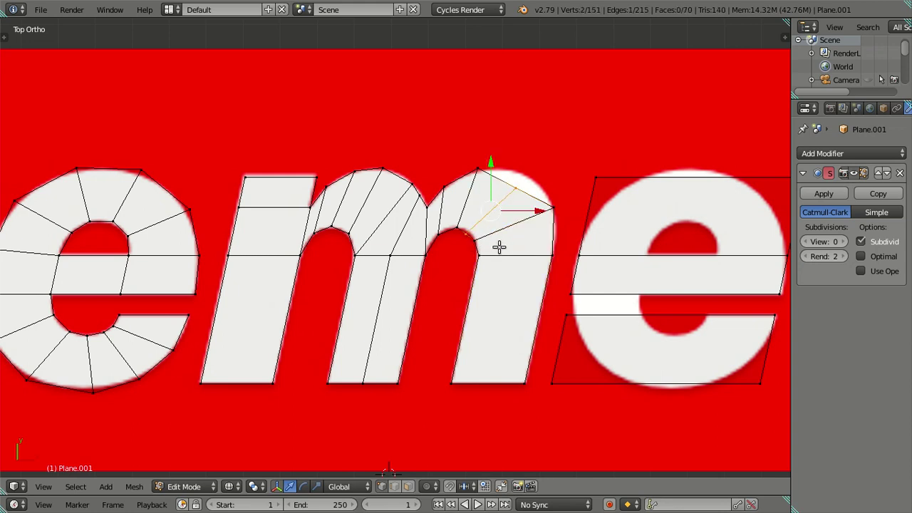
pyautogui.press('g')
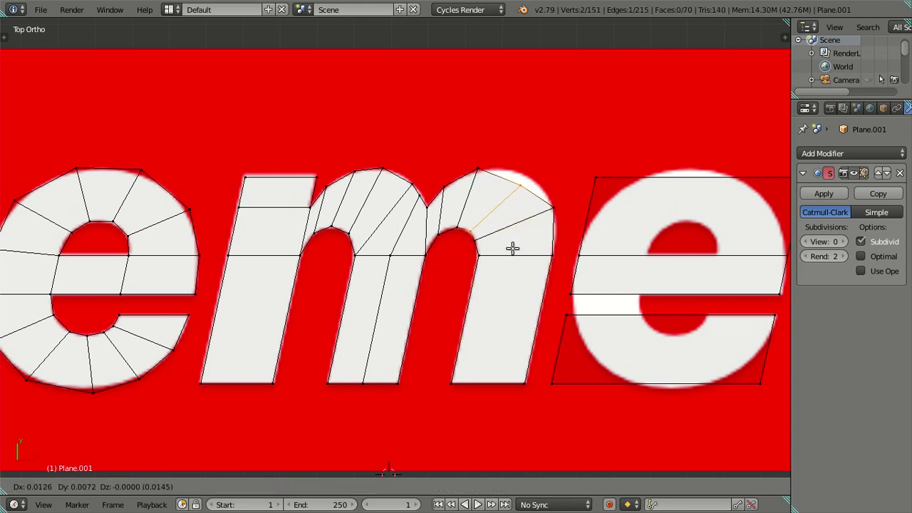
pyautogui.click(513, 246)
pyautogui.rightClick(523, 209)
pyautogui.press('g')
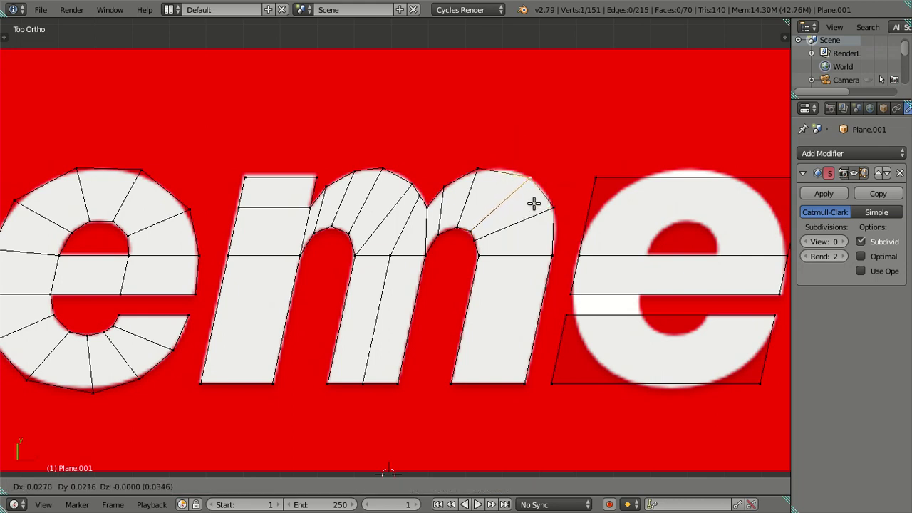
pyautogui.click(510, 186)
pyautogui.rightClick(491, 185)
pyautogui.press('g')
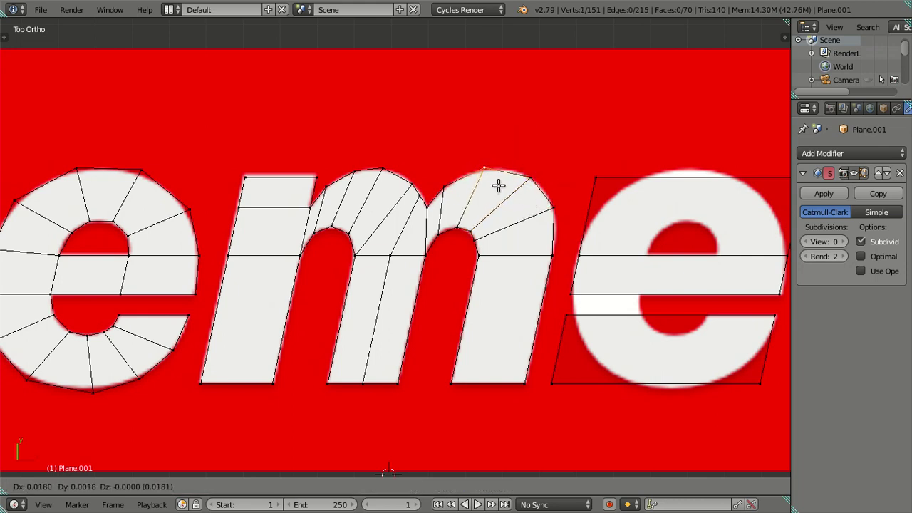
pyautogui.click(497, 184)
# Step: Adjust the inner and outer vertices of the second arch
pyautogui.rightClick(476, 238)
pyautogui.press('g')
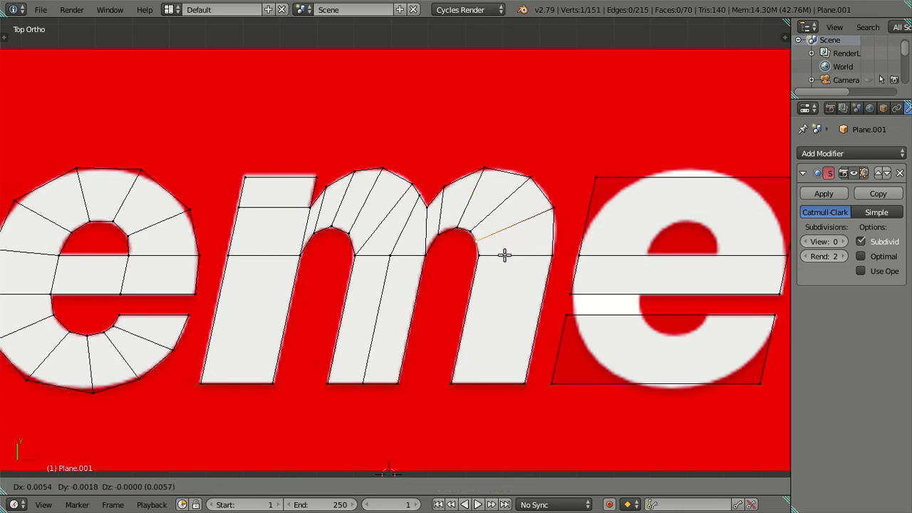
pyautogui.click(503, 254)
pyautogui.rightClick(553, 208)
pyautogui.press('g')
pyautogui.click(558, 212)
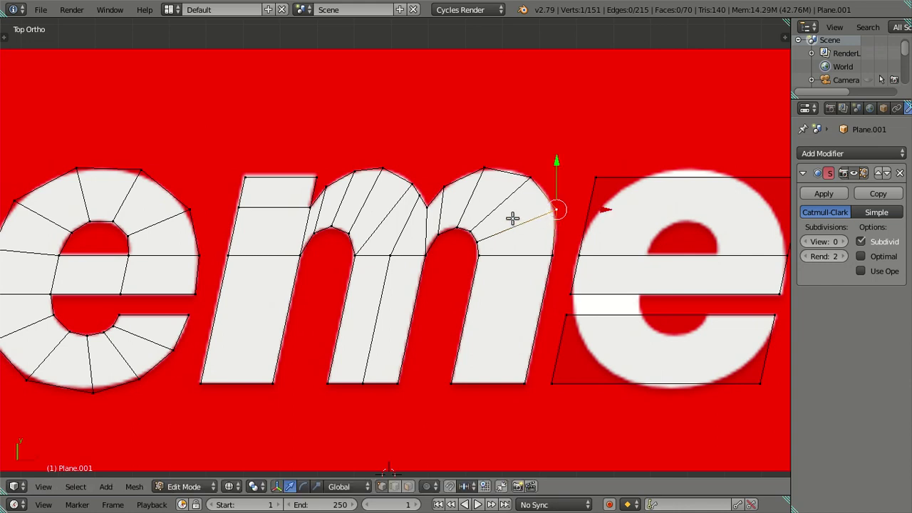
# Step: Raise the two inner vertices of the second arch to fit, then select the edge atop the arch
pyautogui.rightClick(444, 191)
pyautogui.keyDown('shift'); pyautogui.rightClick(450, 228); pyautogui.keyUp('shift')
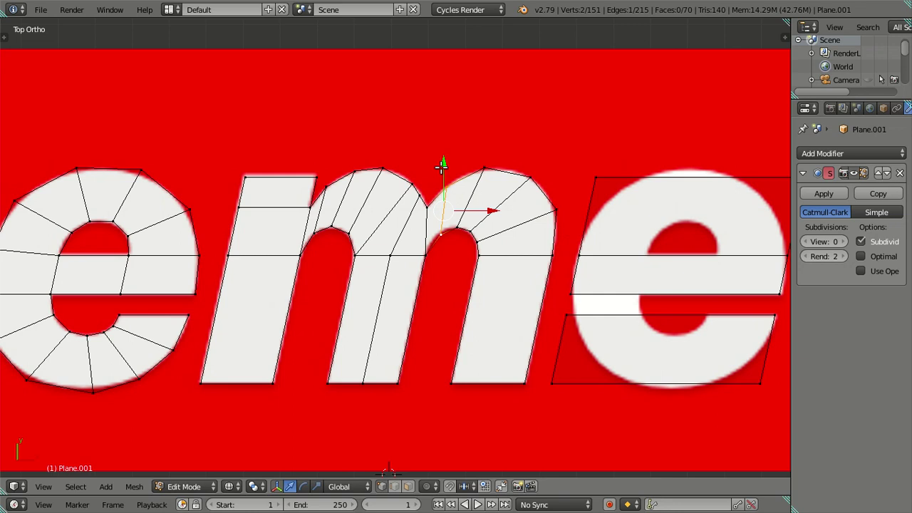
pyautogui.moveTo(442, 164); pyautogui.dragTo(442, 157)
pyautogui.press('a')
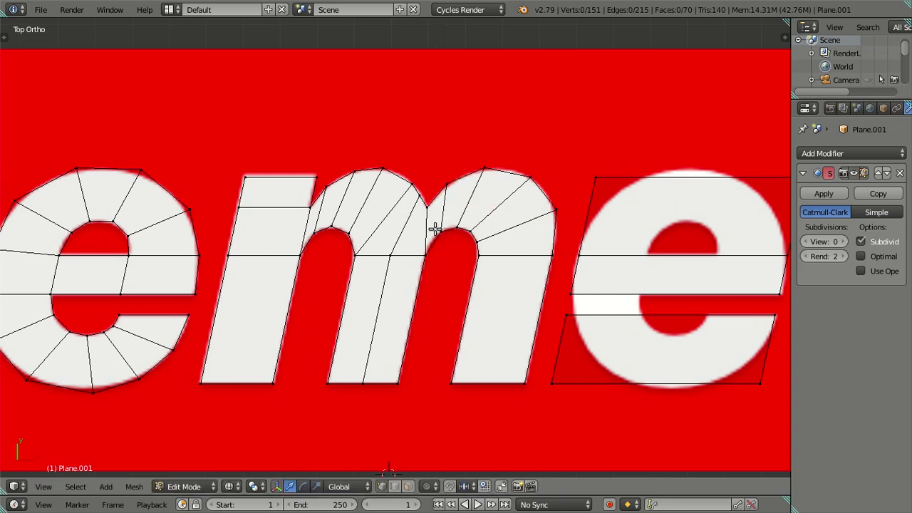
pyautogui.hotkey('ctrl', 'r')
pyautogui.press('Escape')
pyautogui.rightClick(420, 195)
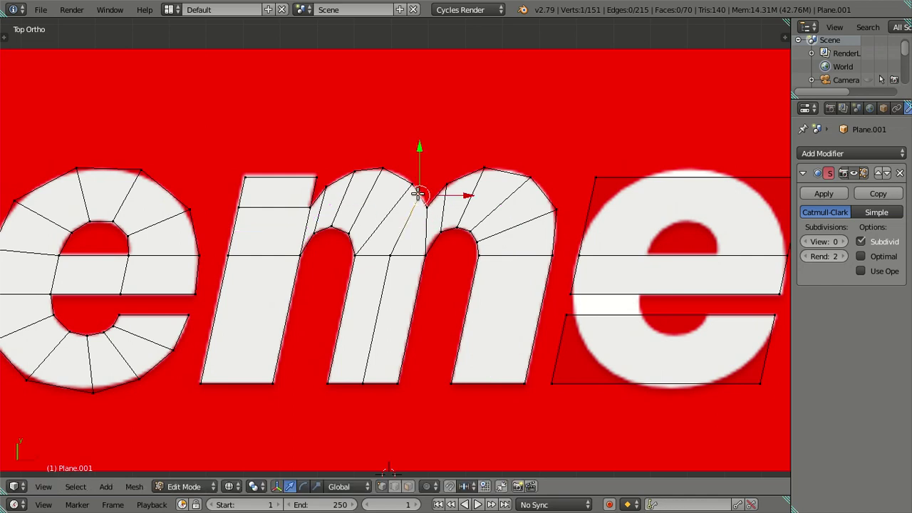
# Step: Merge the stray vertices at the top of the m onto the last selected one
pyautogui.hotkey('alt', 'm')
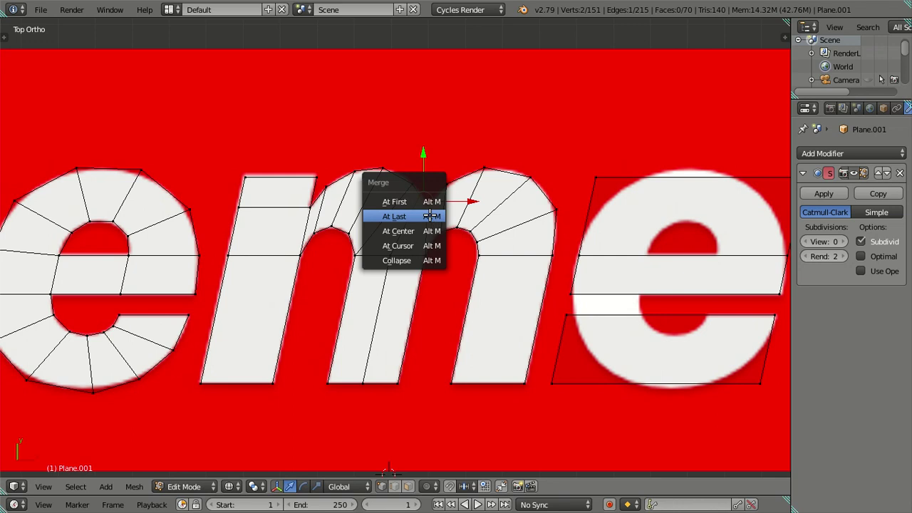
pyautogui.click(431, 215)
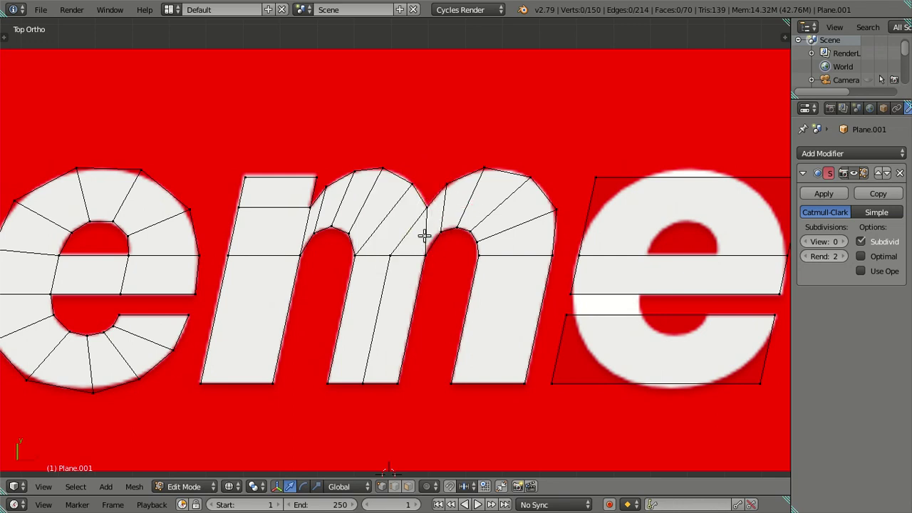
pyautogui.rightClick(427, 235)
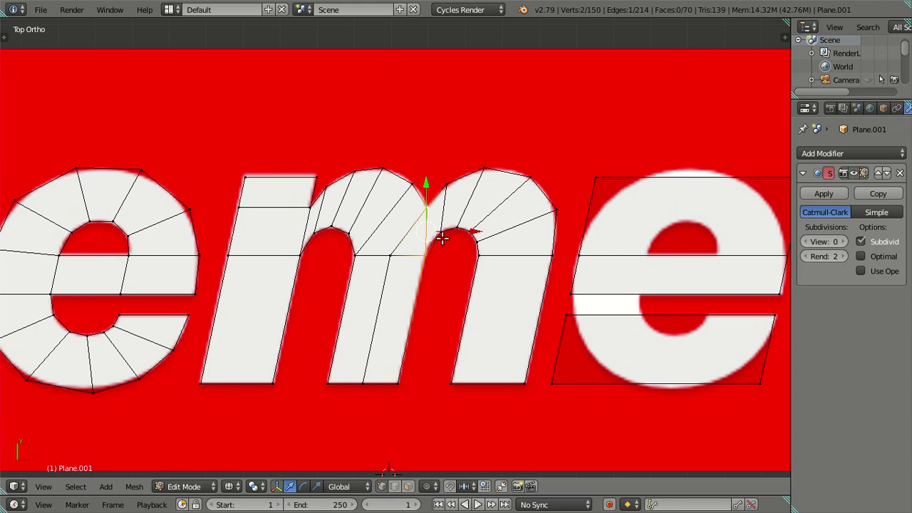
# Step: Dissolve the redundant edges where the m's two arches meet in the middle stem
pyautogui.rightClick(399, 258)
pyautogui.keyDown('ctrl'); pyautogui.rightClick(413, 313); pyautogui.keyUp('ctrl')
pyautogui.press('x')
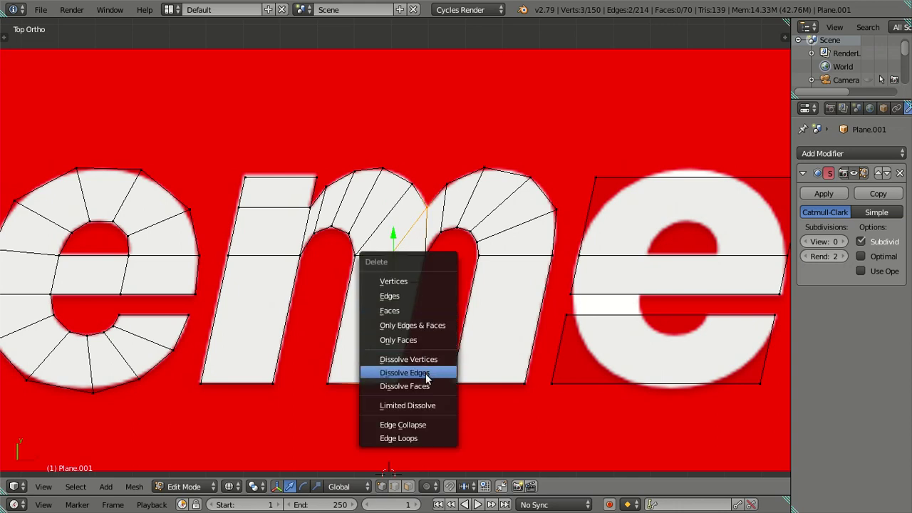
pyautogui.click(426, 373)
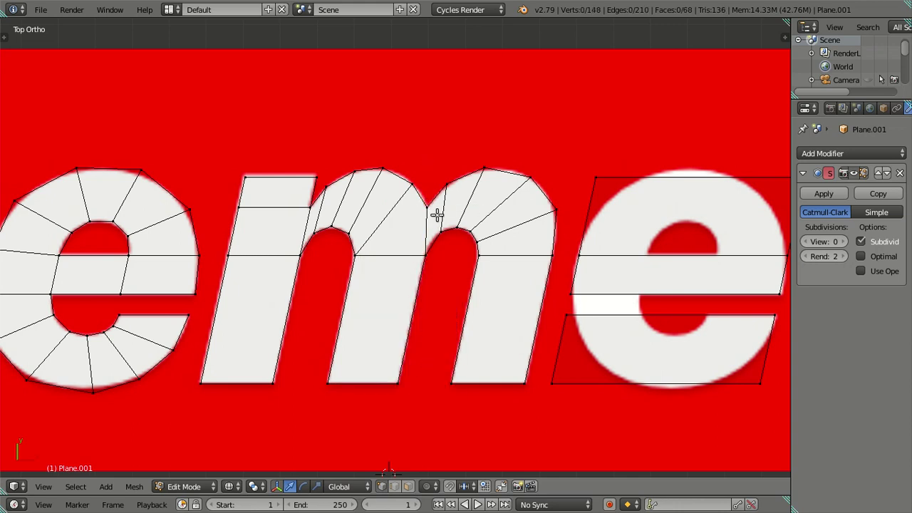
pyautogui.hotkey('ctrl', 'r')
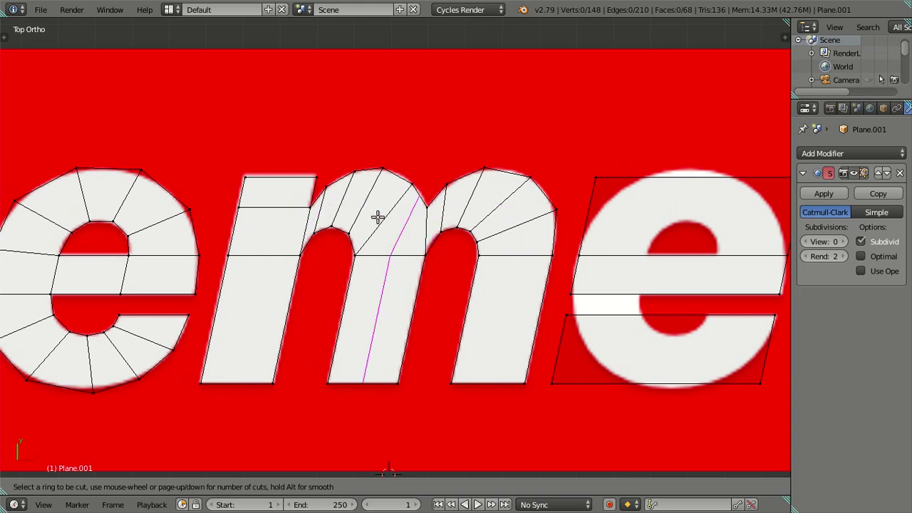
pyautogui.press('Escape')
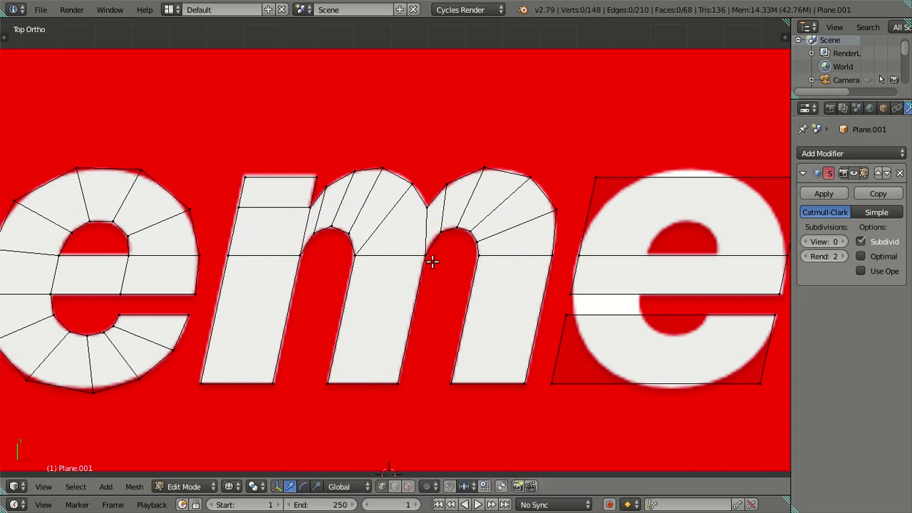
pyautogui.scroll(-1, 420, 269)
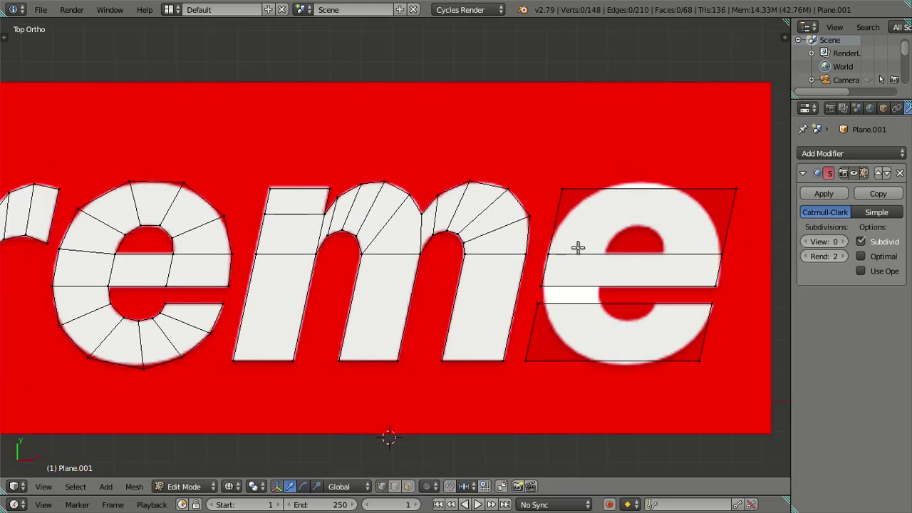
# Step: Delete the rough placeholder faces covering the final e of Supreme
pyautogui.scroll(-2, 578, 246)
pyautogui.scroll(-1, 385, 247)
pyautogui.rightClick(404, 247)
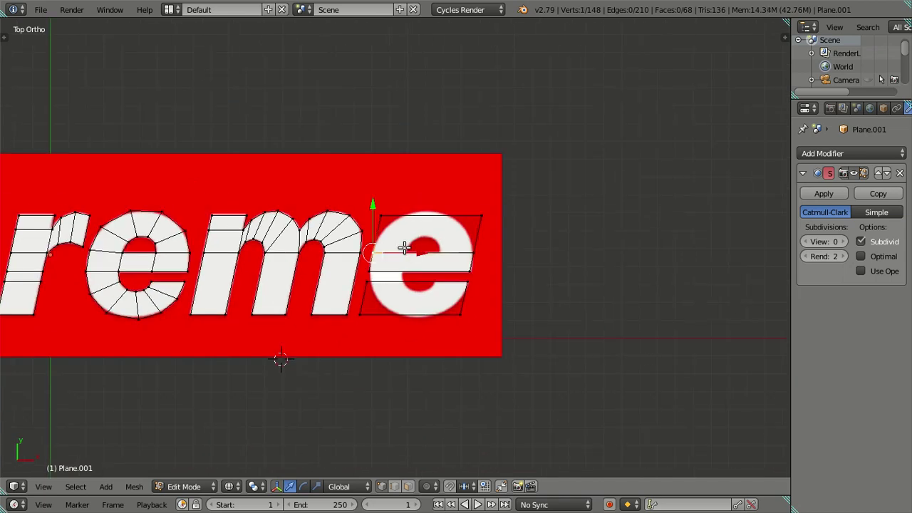
pyautogui.press('ctrl+KP_Add')
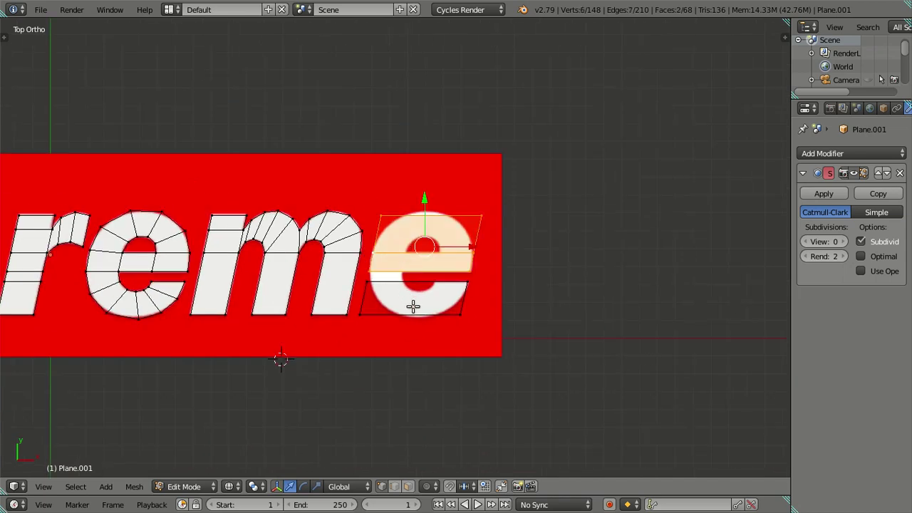
pyautogui.keyDown('shift'); pyautogui.rightClick(420, 320); pyautogui.keyUp('shift')
pyautogui.press('x')
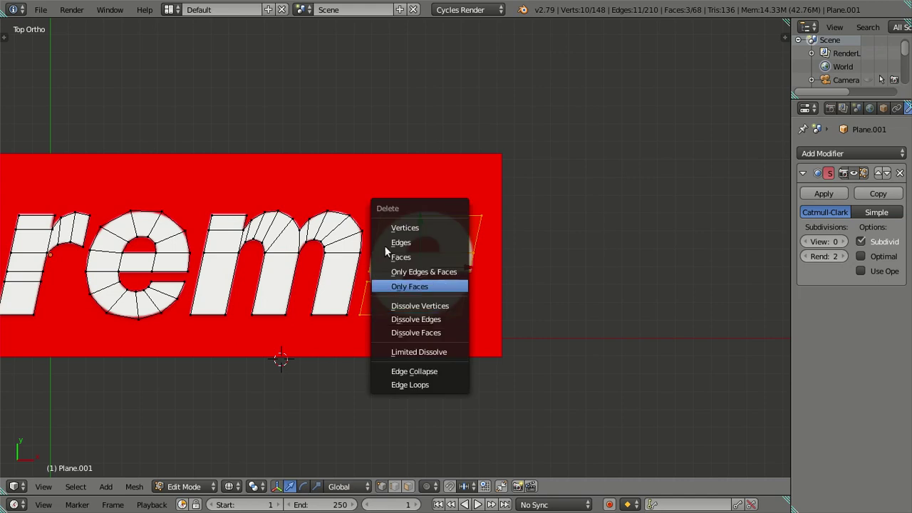
pyautogui.click(394, 255)
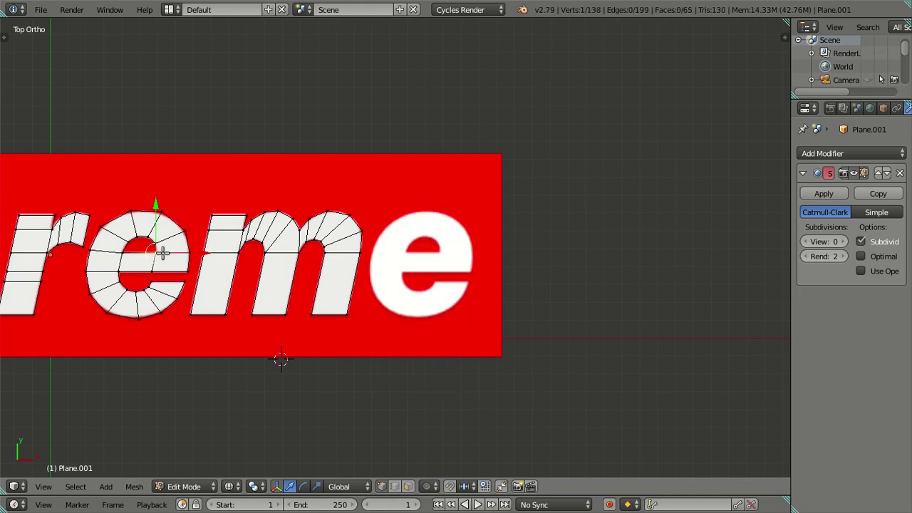
# Step: Duplicate the traced e from reme and slide the copy horizontally over the final e
pyautogui.press('l')
pyautogui.hotkey('shift', 'd')
pyautogui.press('Escape')
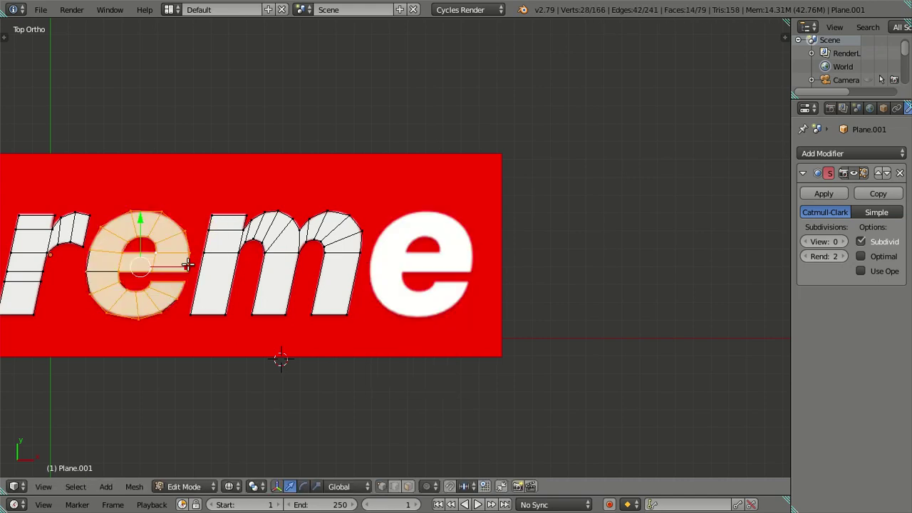
pyautogui.press('g')
pyautogui.press('x')
pyautogui.click(448, 272)
pyautogui.scroll(3, 448, 297)
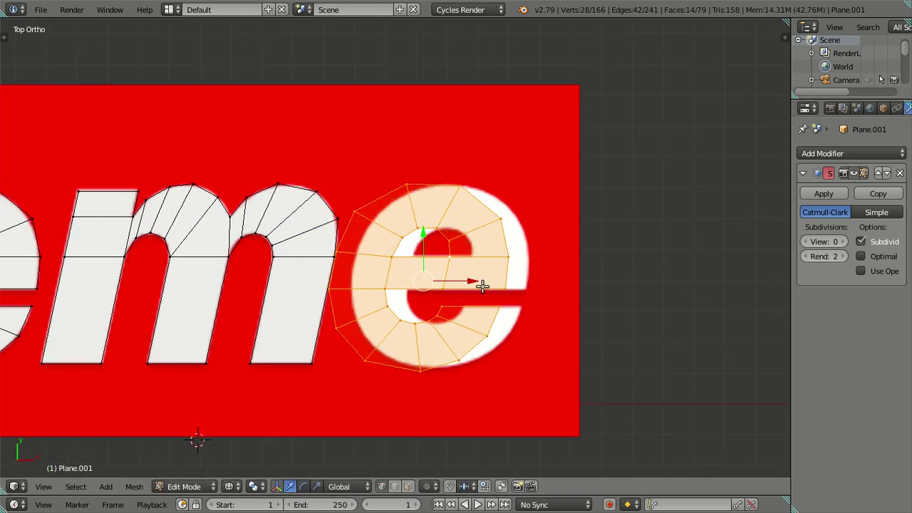
pyautogui.scroll(2, 463, 281)
pyautogui.press('g')
pyautogui.press('x')
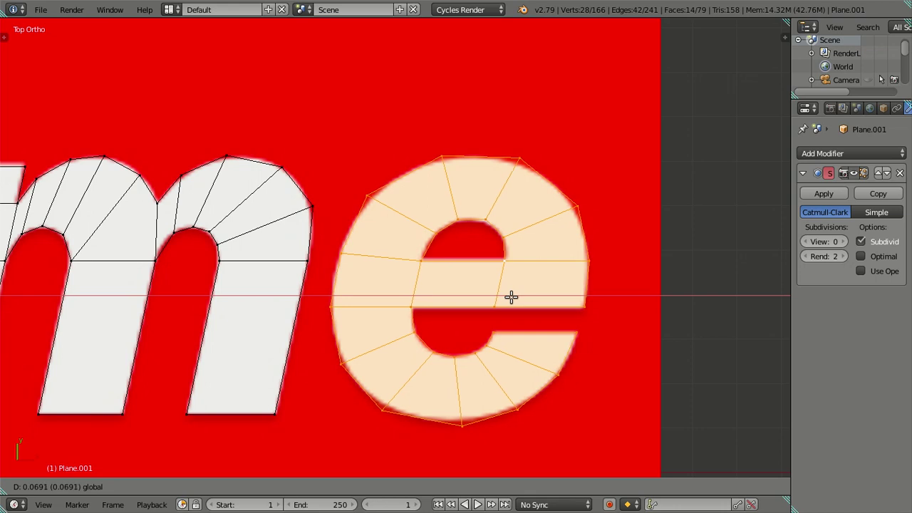
pyautogui.click(511, 297)
pyautogui.press('a')
pyautogui.scroll(-4, 344, 299)
# Step: Cut a horizontal loop across the S, then dissolve the extra horizontal edges
pyautogui.scroll(-3, 257, 436)
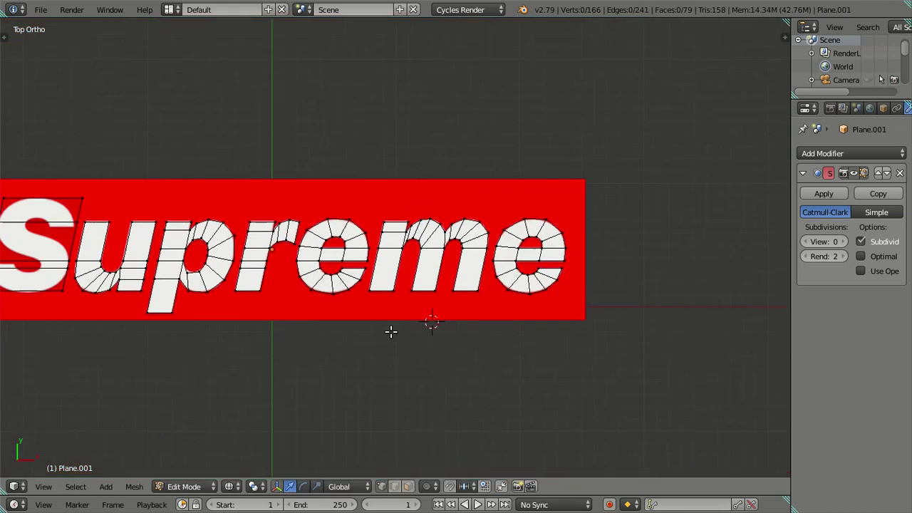
pyautogui.scroll(1, 322, 283)
pyautogui.scroll(2, 218, 264)
pyautogui.scroll(1, 381, 313)
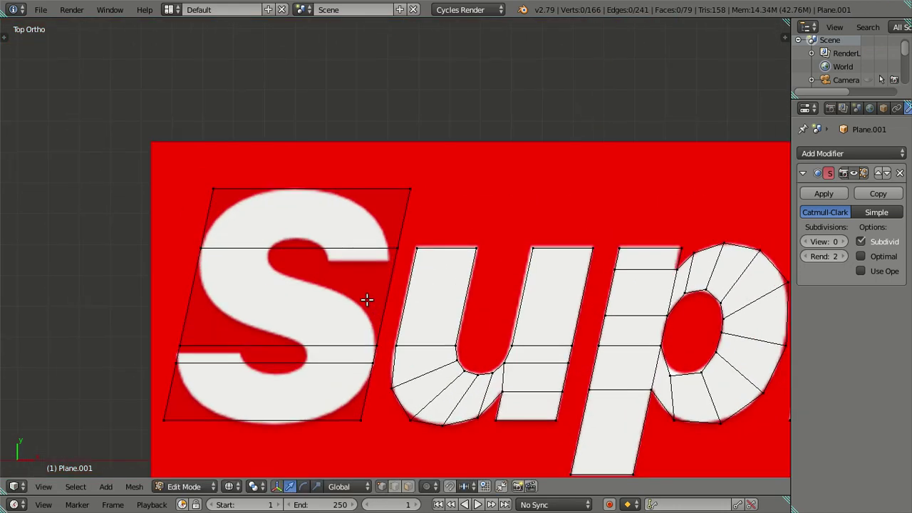
pyautogui.hotkey('ctrl', 'r')
pyautogui.click(387, 274)
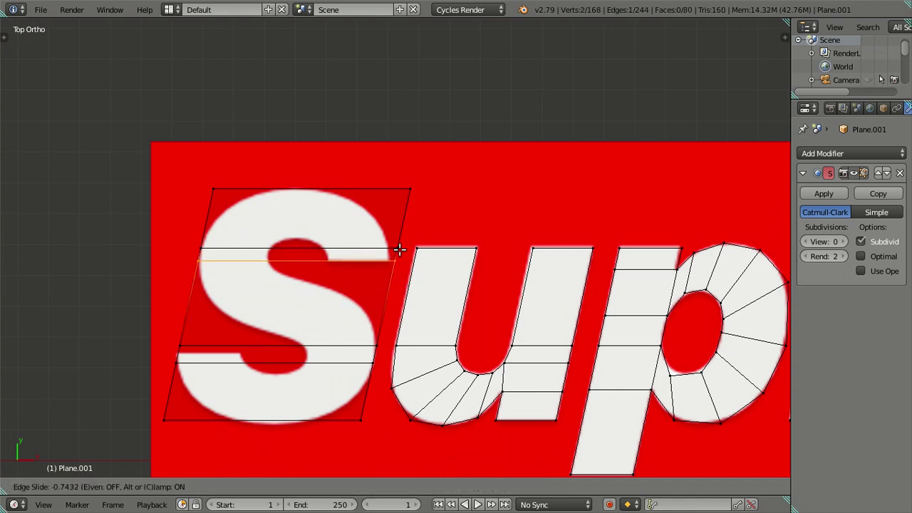
pyautogui.click(399, 249)
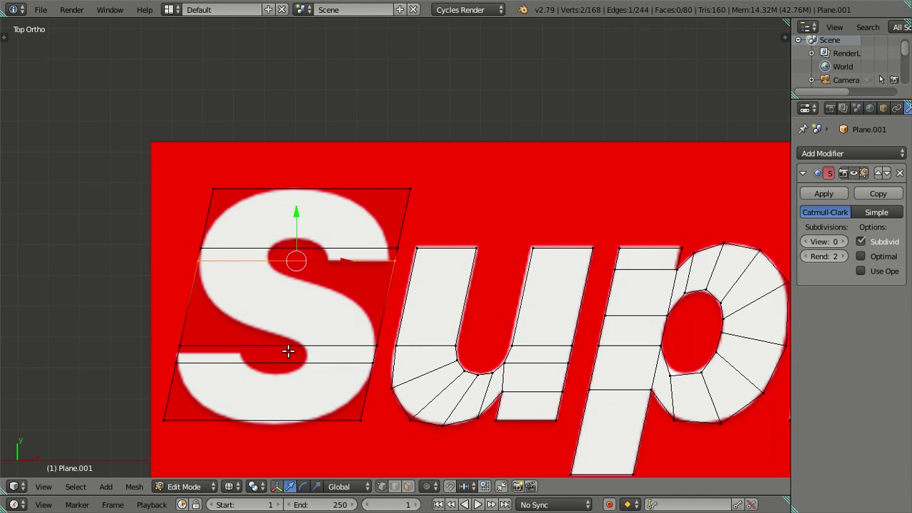
pyautogui.keyDown('shift'); pyautogui.rightClick(310, 363); pyautogui.keyUp('shift')
pyautogui.press('x')
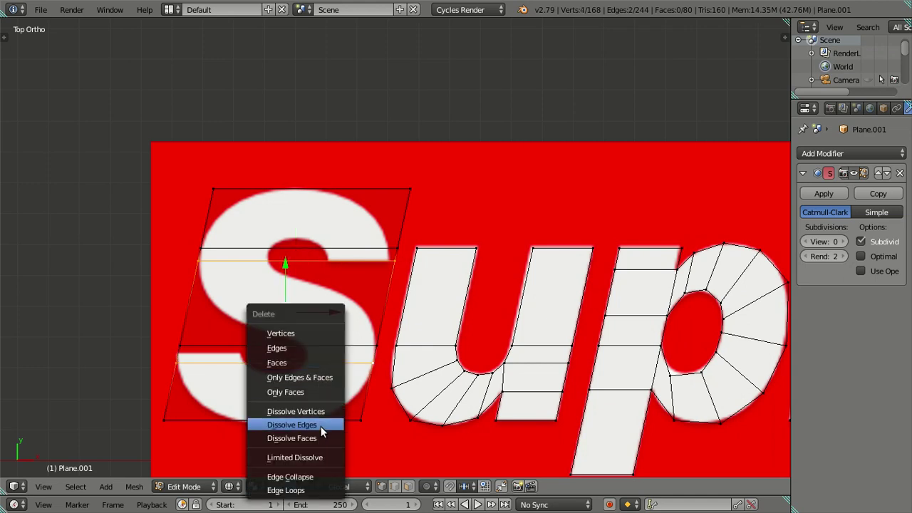
pyautogui.click(319, 426)
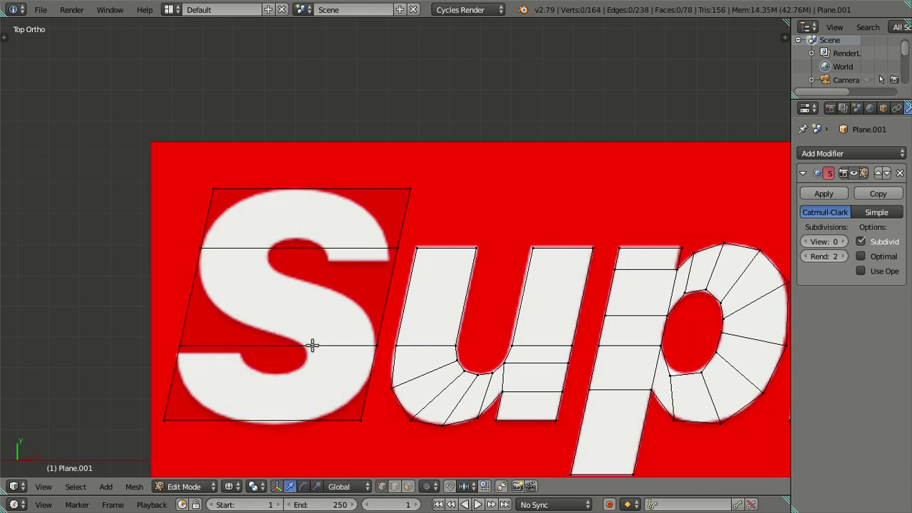
pyautogui.rightClick(312, 346)
pyautogui.press('x')
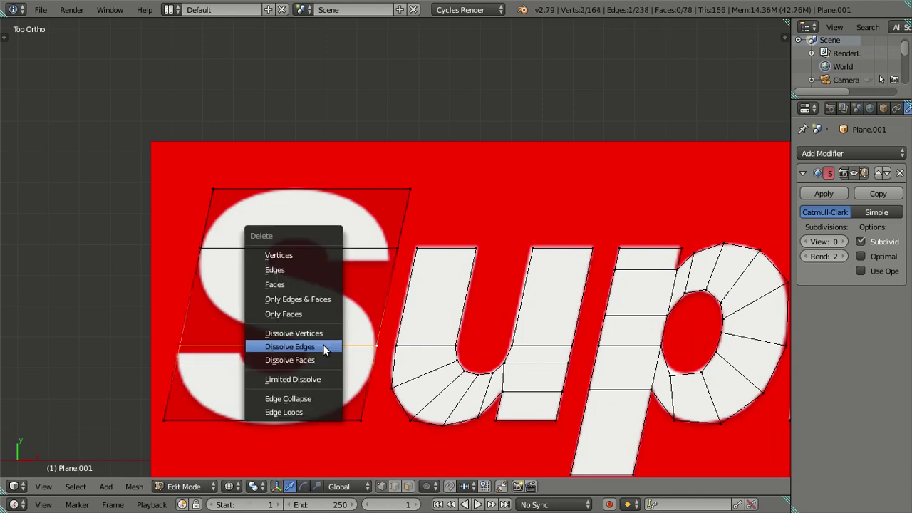
pyautogui.click(325, 347)
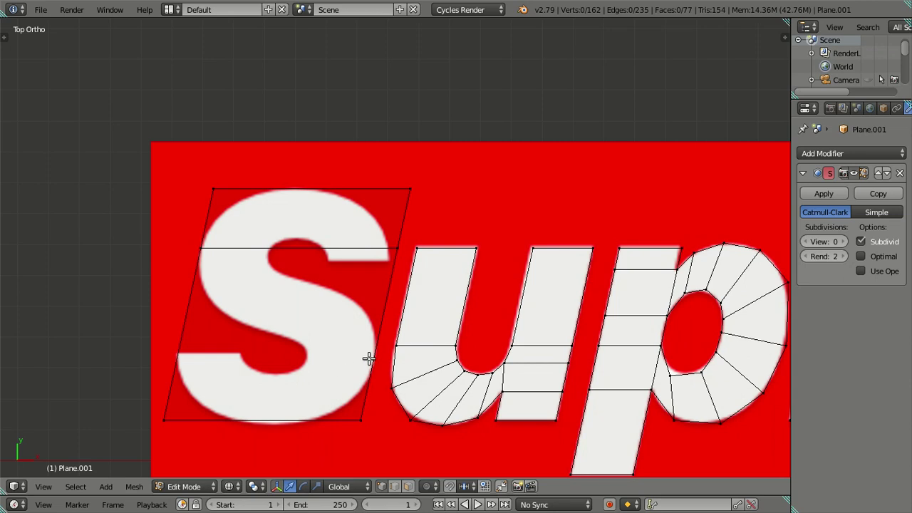
# Step: Cut a new horizontal loop across the lower S
pyautogui.hotkey('ctrl', 'r')
pyautogui.click(367, 363)
pyautogui.click(365, 366)
pyautogui.scroll(1, 377, 328)
pyautogui.scroll(1, 413, 292)
pyautogui.scroll(1, 444, 197)
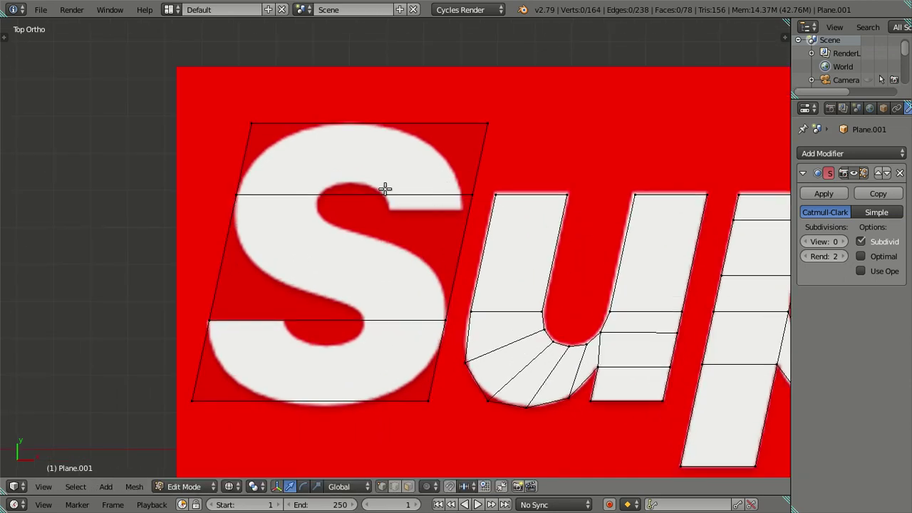
# Step: Cut and dissolve a loop on the upper S, then slide its right vertex onto the outline
pyautogui.hotkey('ctrl', 'r')
pyautogui.click(456, 242)
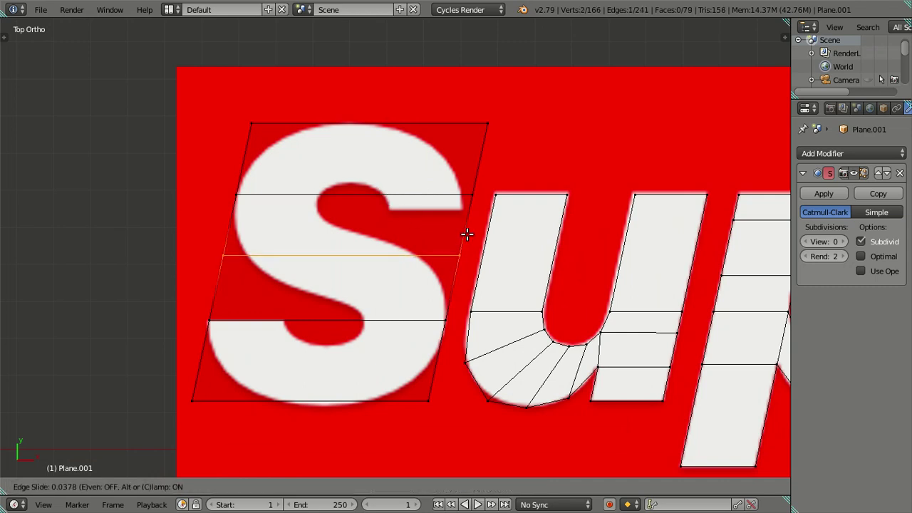
pyautogui.click(492, 208)
pyautogui.press('x')
pyautogui.click(403, 185)
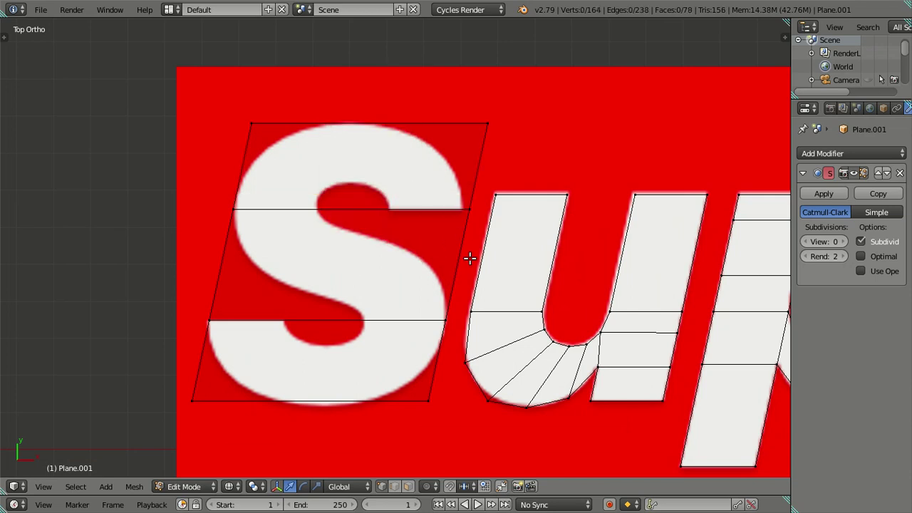
pyautogui.rightClick(471, 200)
pyautogui.press('g')
pyautogui.press('x')
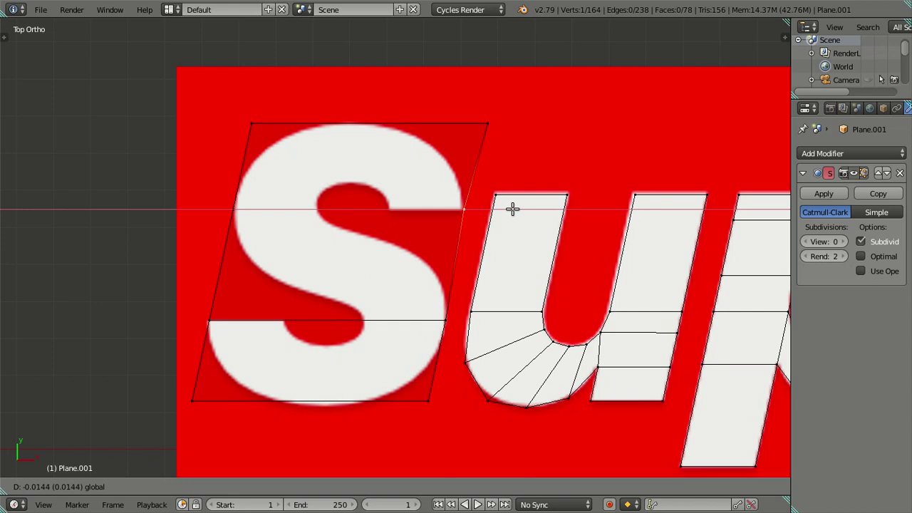
pyautogui.click(512, 208)
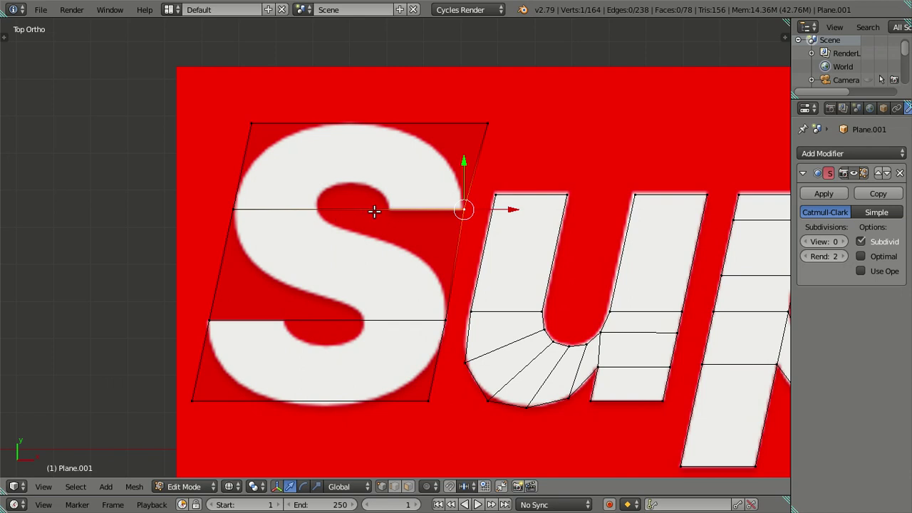
# Step: Add two vertical edge loops through the S grid
pyautogui.hotkey('ctrl', 'r')
pyautogui.click(398, 217)
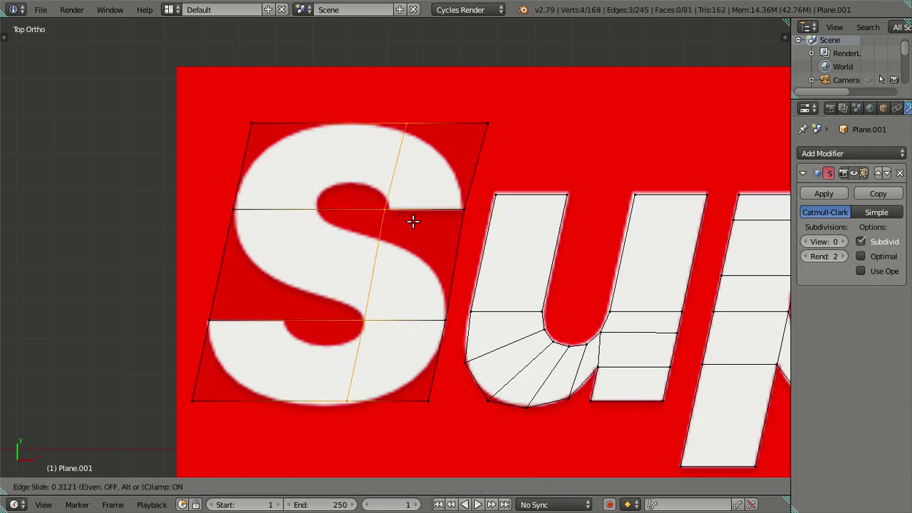
pyautogui.click(415, 223)
pyautogui.hotkey('ctrl', 'r')
pyautogui.click(275, 321)
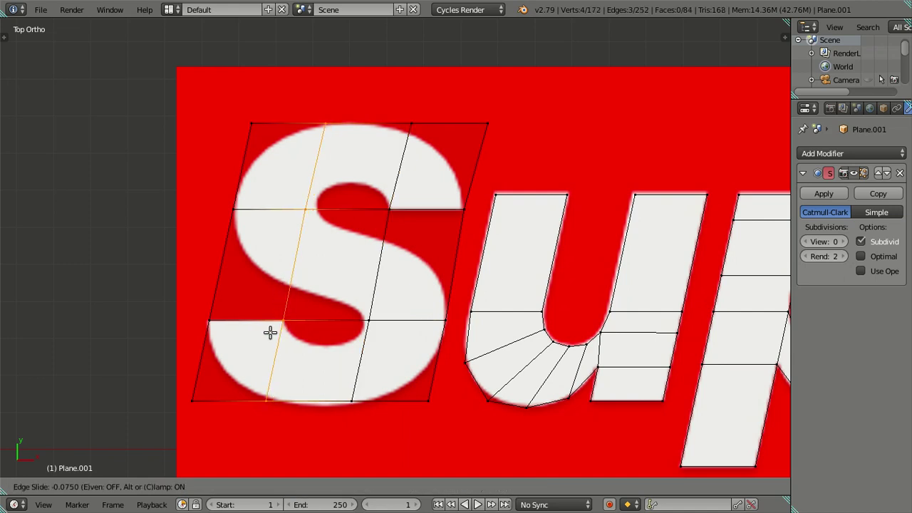
pyautogui.click(270, 333)
pyautogui.press('s')
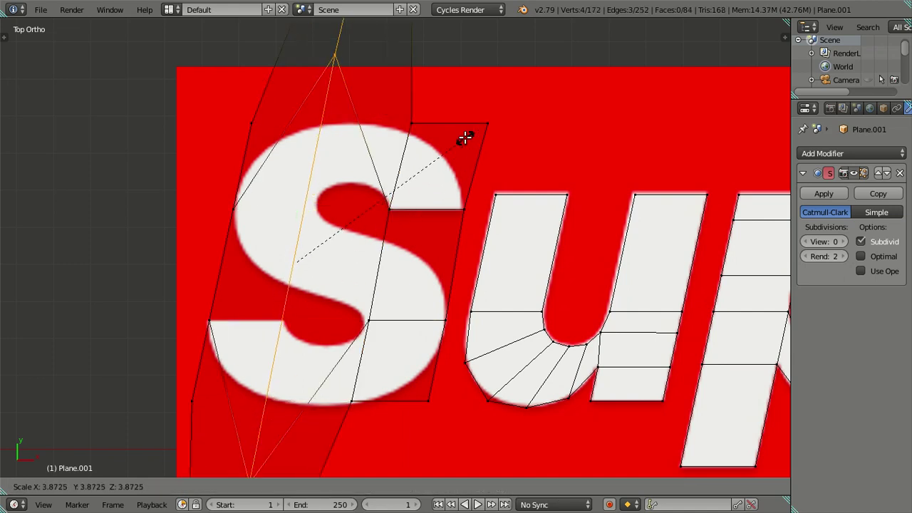
pyautogui.rightClick(461, 136)
pyautogui.press('a')
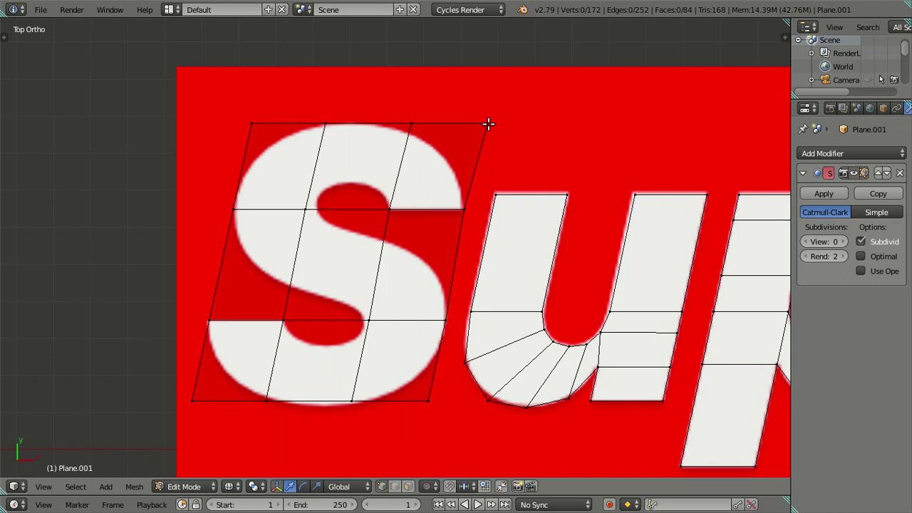
# Step: Move the S grid's top-right corner vertex down onto the S's inner curve
pyautogui.rightClick(485, 123)
pyautogui.press('g')
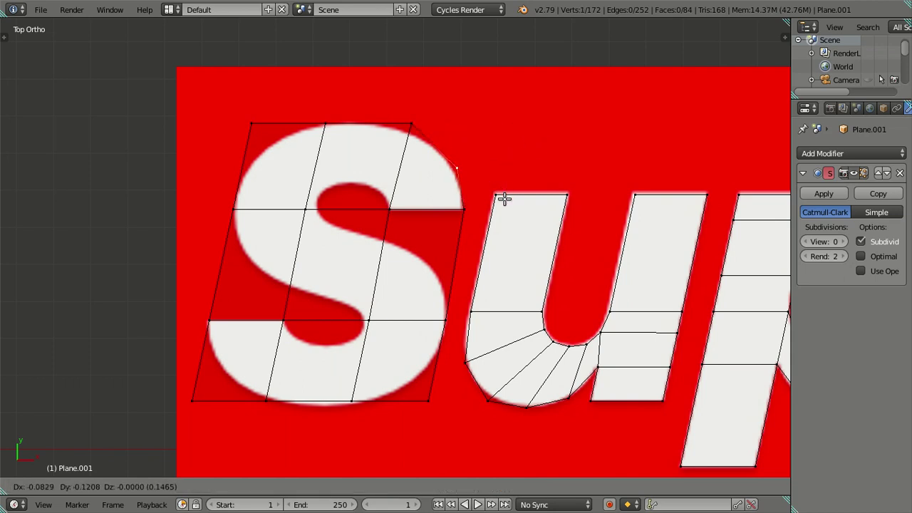
pyautogui.click(502, 200)
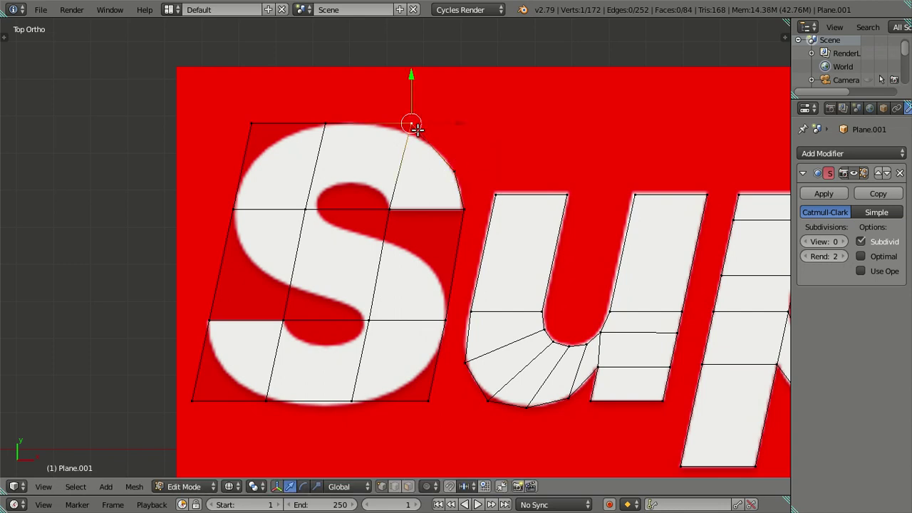
pyautogui.press('g')
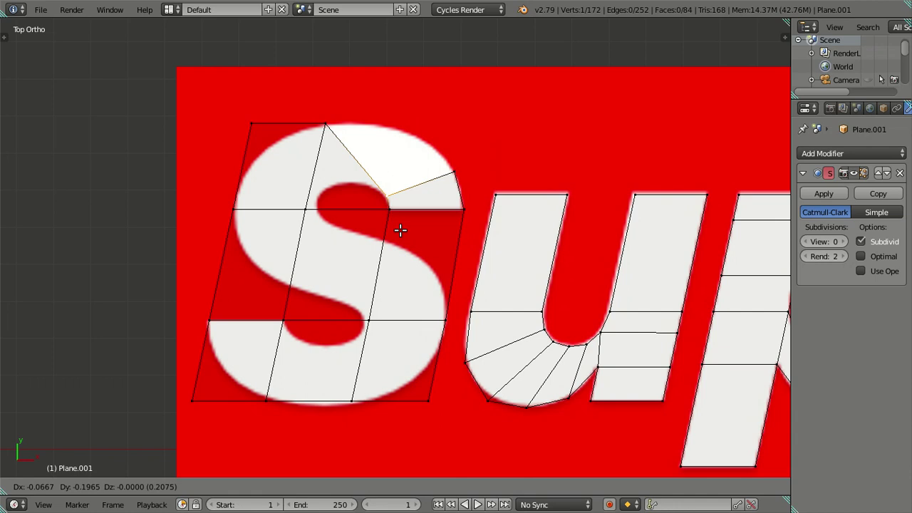
pyautogui.click(400, 229)
pyautogui.hotkey('ctrl', 'r')
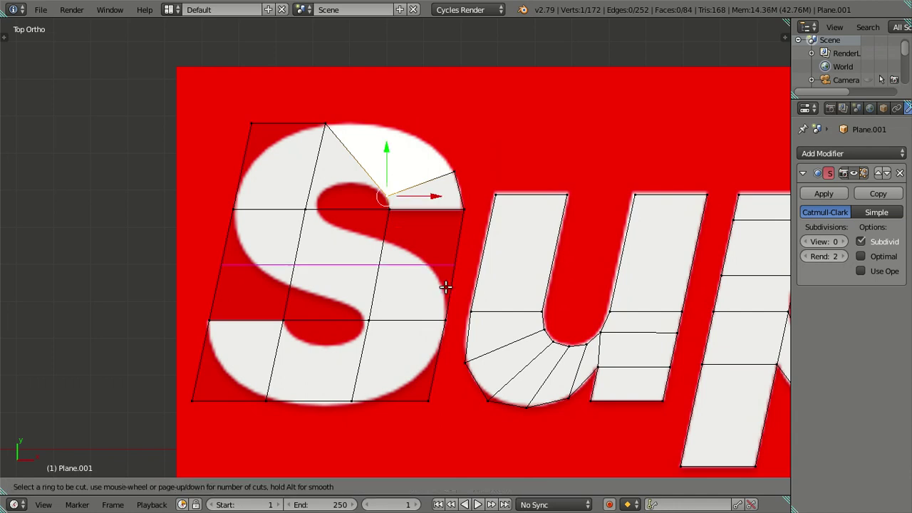
pyautogui.press('Escape')
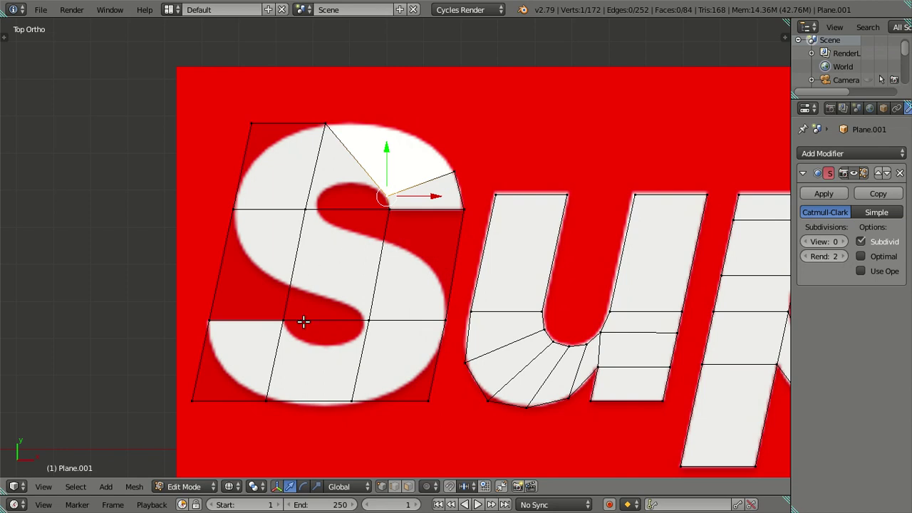
# Step: Pull the bottom-left grid vertices onto the S's lower-left edge and inner curve
pyautogui.rightClick(196, 399)
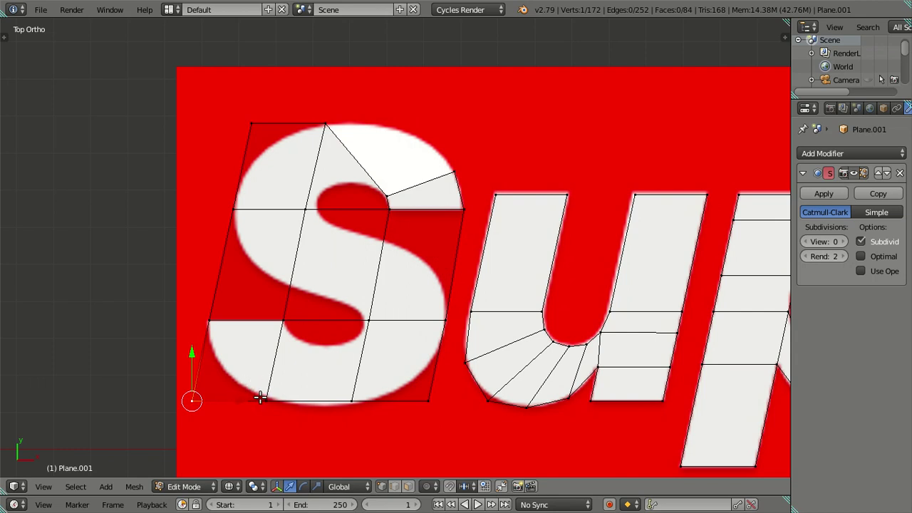
pyautogui.press('g')
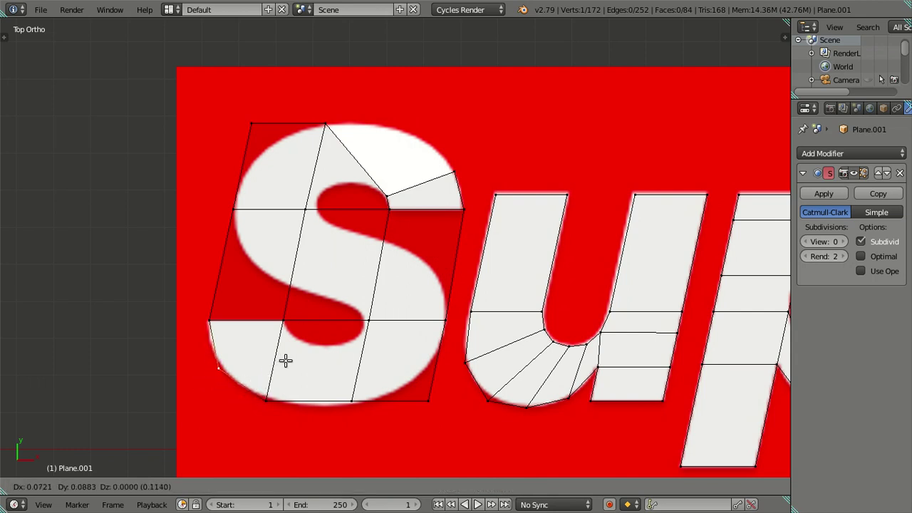
pyautogui.click(281, 350)
pyautogui.rightClick(273, 396)
pyautogui.press('g')
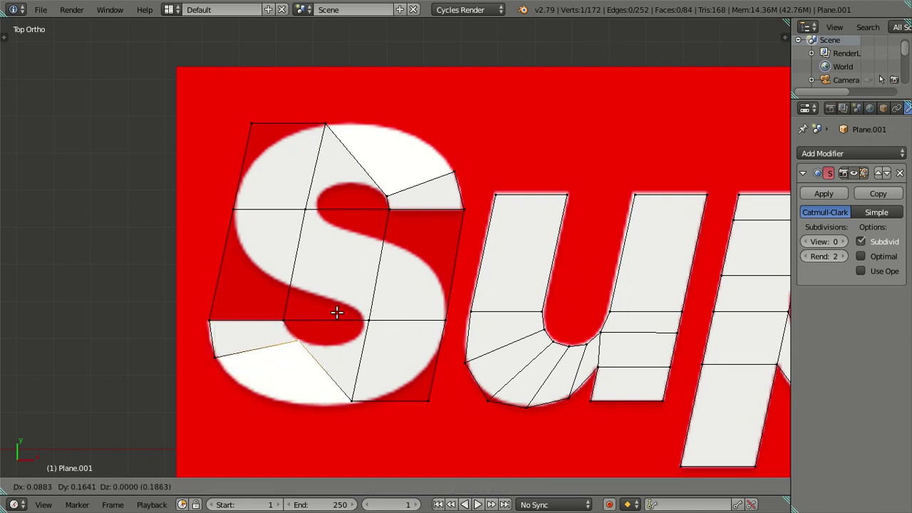
pyautogui.click(322, 310)
pyautogui.rightClick(235, 360)
pyautogui.press('g')
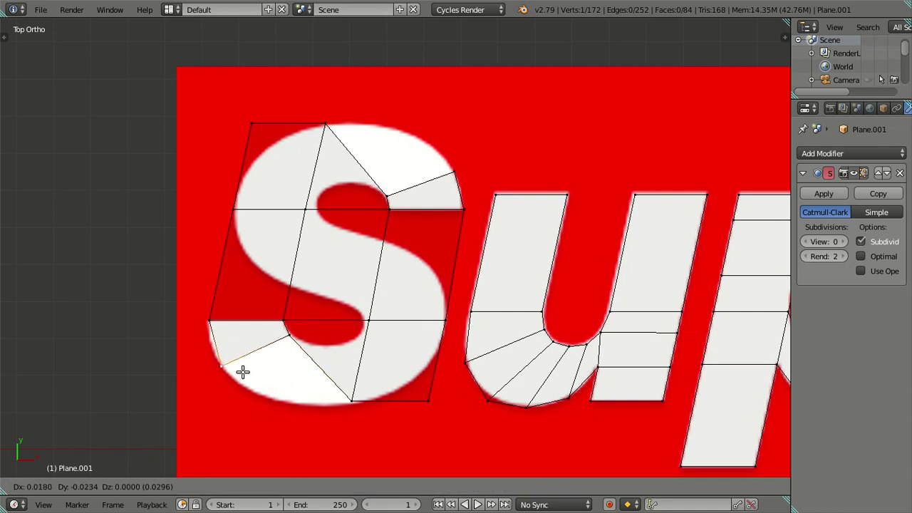
pyautogui.click(242, 373)
pyautogui.rightClick(228, 322)
pyautogui.press('g')
pyautogui.press('x')
pyautogui.click(246, 321)
# Step: Delete seven faces of the S grid in face select mode
pyautogui.click(408, 485)
pyautogui.rightClick(349, 340)
pyautogui.keyDown('shift'); pyautogui.rightClick(377, 336); pyautogui.keyUp('shift')
pyautogui.keyDown('shift'); pyautogui.rightClick(336, 257); pyautogui.keyUp('shift')
pyautogui.keyDown('shift'); pyautogui.rightClick(383, 274); pyautogui.keyUp('shift')
pyautogui.keyDown('shift'); pyautogui.rightClick(235, 254); pyautogui.keyUp('shift')
pyautogui.keyDown('shift'); pyautogui.rightClick(285, 178); pyautogui.keyUp('shift')
pyautogui.keyDown('shift'); pyautogui.rightClick(319, 179); pyautogui.keyUp('shift')
pyautogui.press('x')
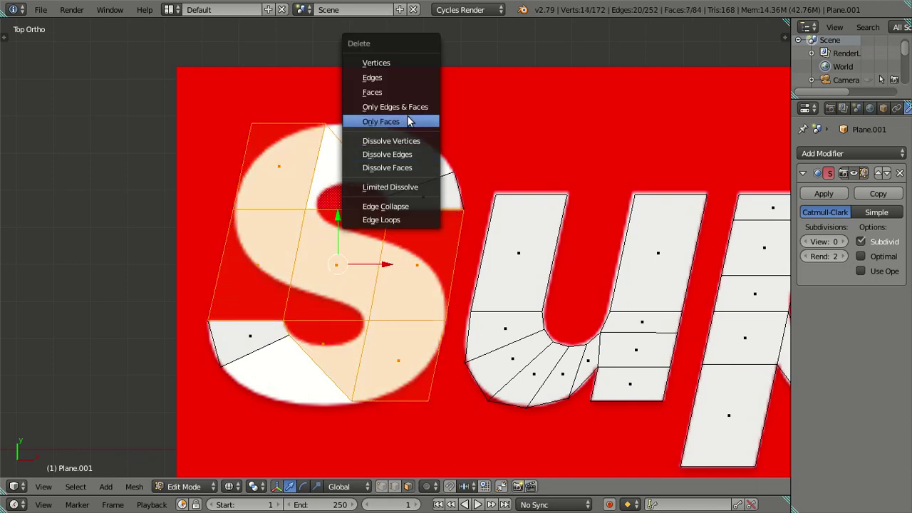
pyautogui.click(395, 93)
# Step: Extrude the top piece's edge into a quad along the S's top curve, fitting its inner vertex
pyautogui.click(381, 486)
pyautogui.rightClick(387, 197)
pyautogui.keyDown('shift'); pyautogui.rightClick(461, 165); pyautogui.keyUp('shift')
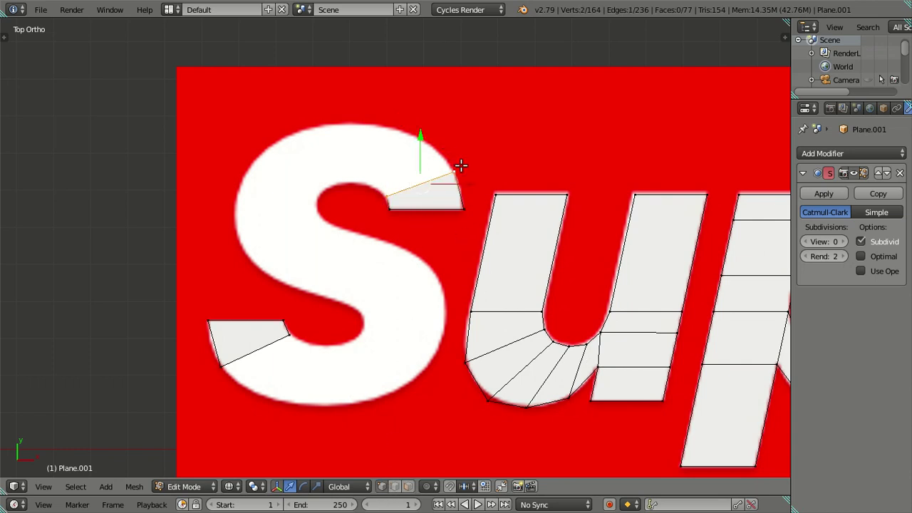
pyautogui.press('e')
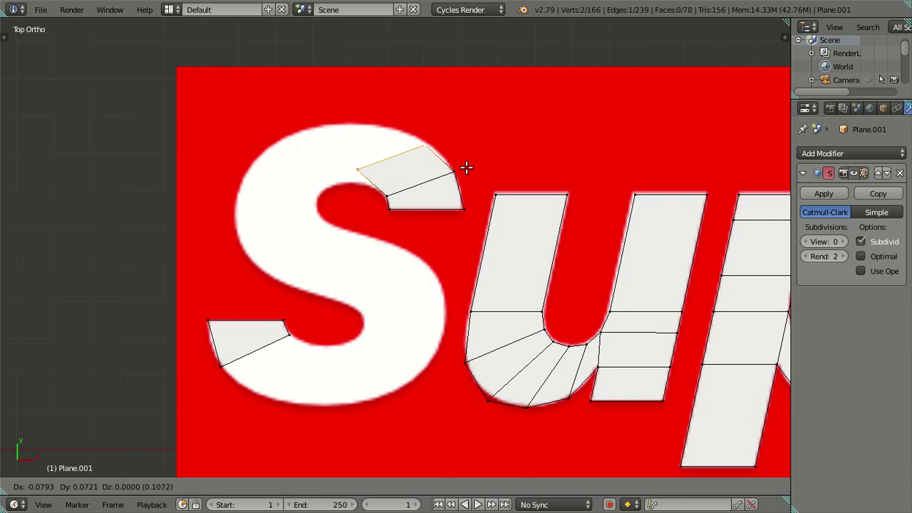
pyautogui.click(419, 164)
pyautogui.rightClick(363, 172)
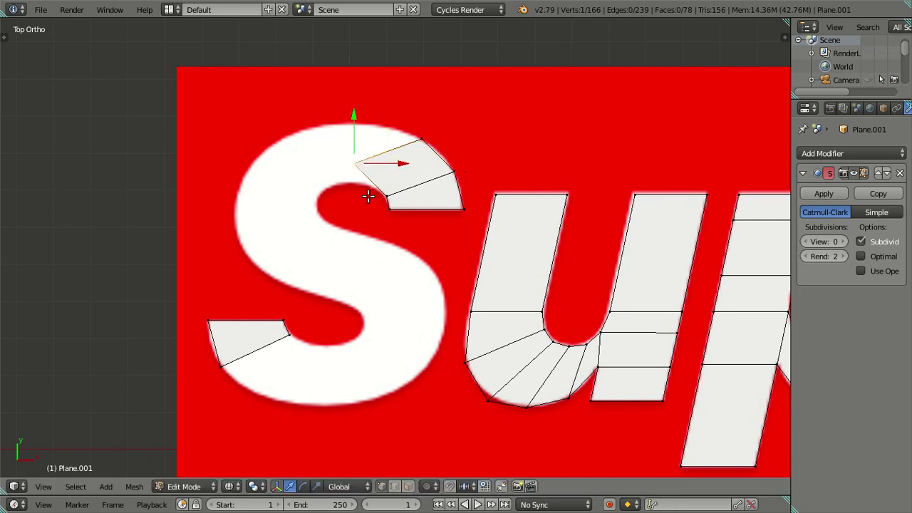
pyautogui.press('g')
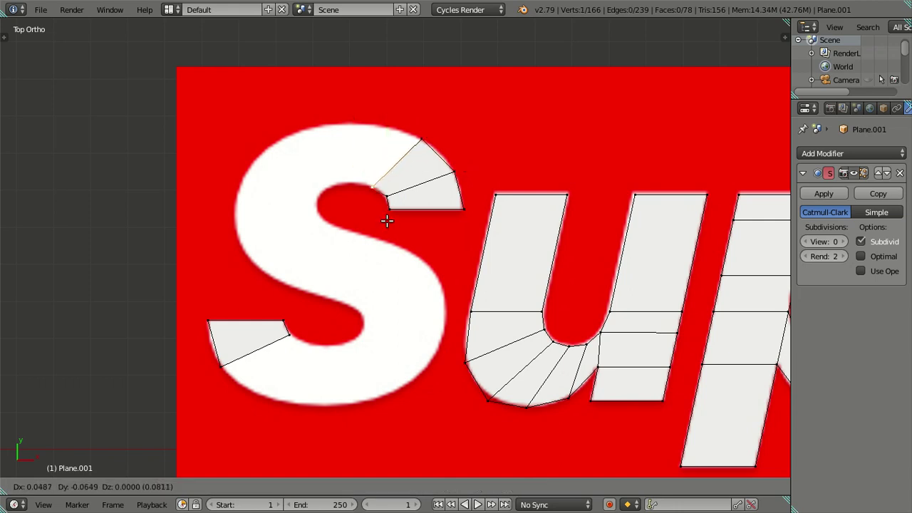
pyautogui.click(387, 215)
# Step: Extrude another quad along the arc and snap its vertices onto the S's outer edge
pyautogui.keyDown('shift'); pyautogui.rightClick(416, 147); pyautogui.keyUp('shift')
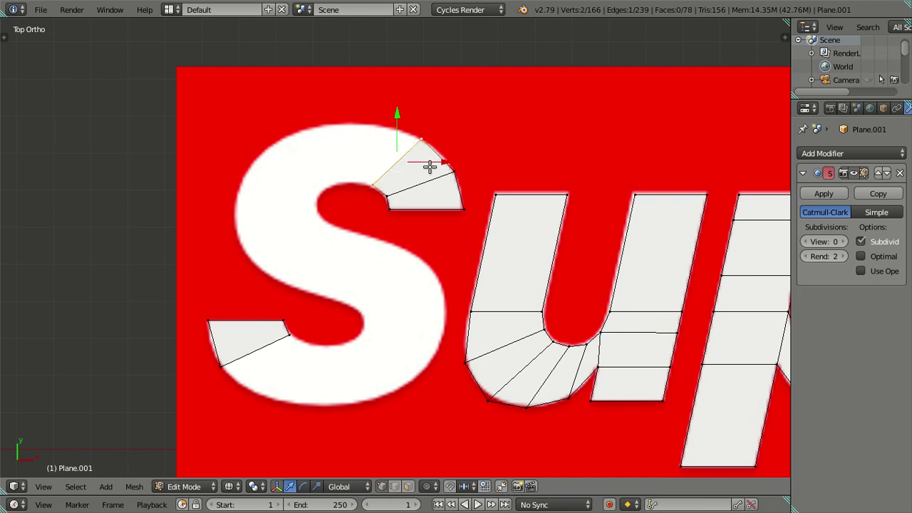
pyautogui.press('e')
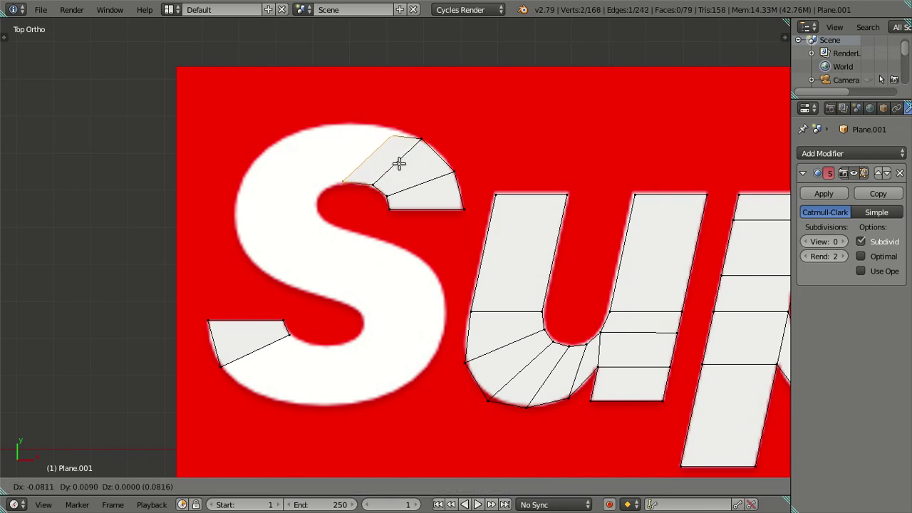
pyautogui.click(399, 163)
pyautogui.rightClick(390, 137)
pyautogui.press('g')
pyautogui.click(342, 165)
pyautogui.rightClick(421, 139)
pyautogui.press('g')
pyautogui.click(398, 142)
# Step: Extrude a further quad leftward around the arc, fitting its upper vertex to the outline
pyautogui.rightClick(327, 130)
pyautogui.keyDown('shift'); pyautogui.rightClick(332, 190); pyautogui.keyUp('shift')
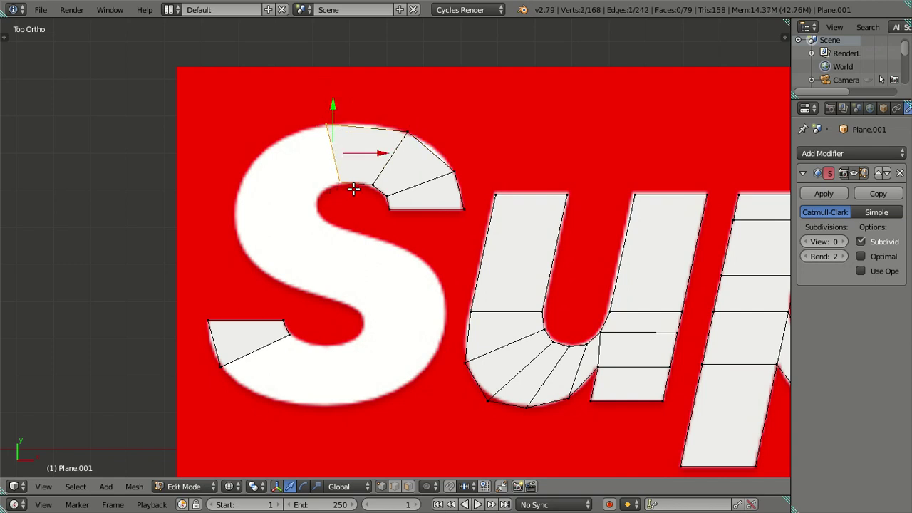
pyautogui.press('e')
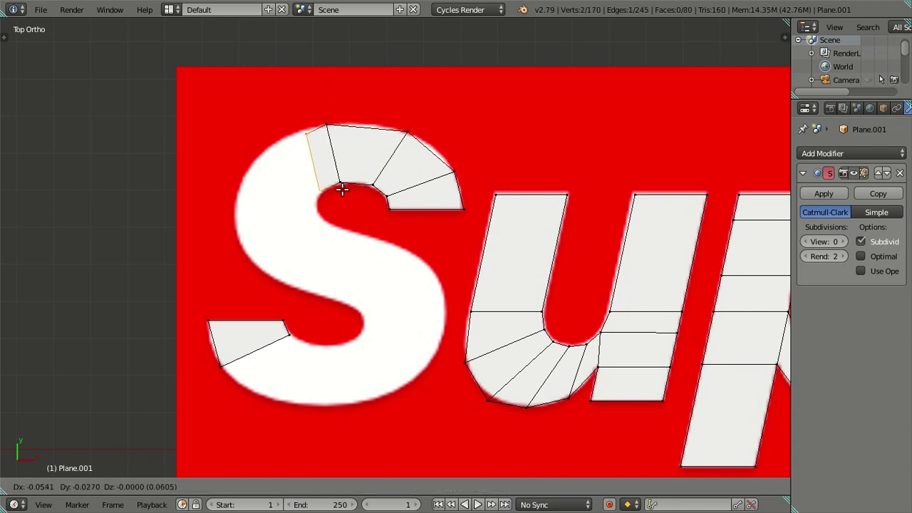
pyautogui.click(319, 161)
pyautogui.rightClick(310, 144)
pyautogui.press('g')
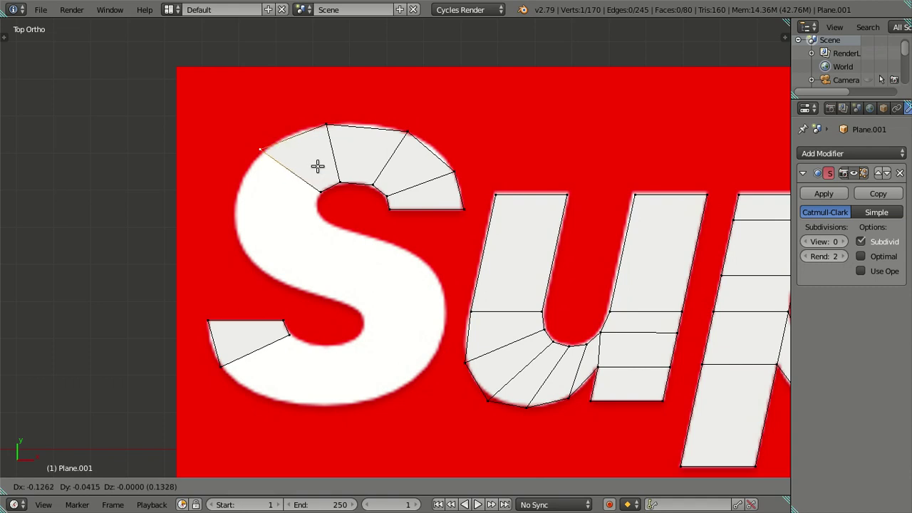
pyautogui.click(318, 174)
# Step: Extrude quads down the S's left side, placing the outer vertex on the left edge
pyautogui.keyDown('shift'); pyautogui.rightClick(322, 189); pyautogui.keyUp('shift')
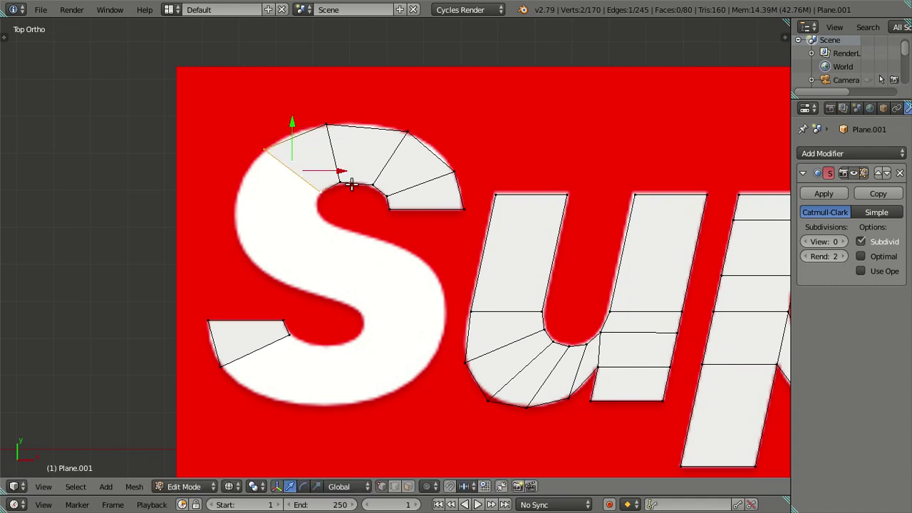
pyautogui.press('e')
pyautogui.click(347, 204)
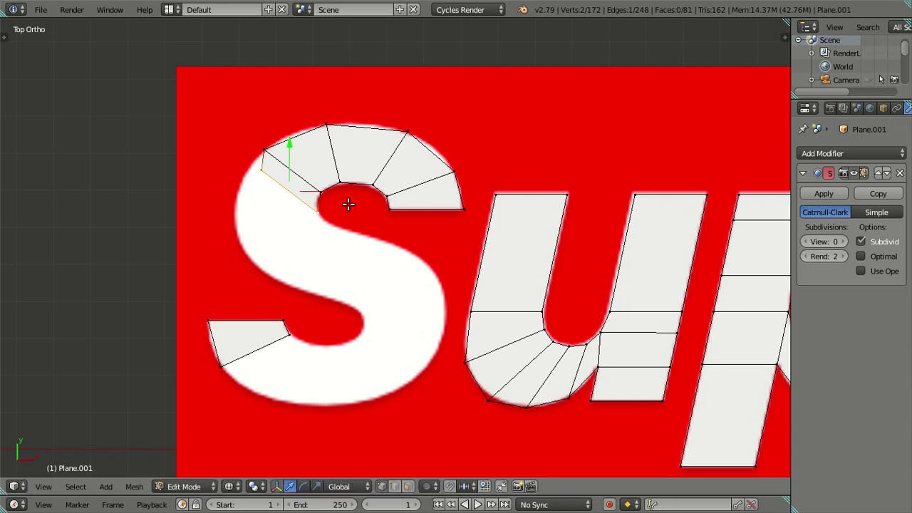
pyautogui.rightClick(264, 176)
pyautogui.press('g')
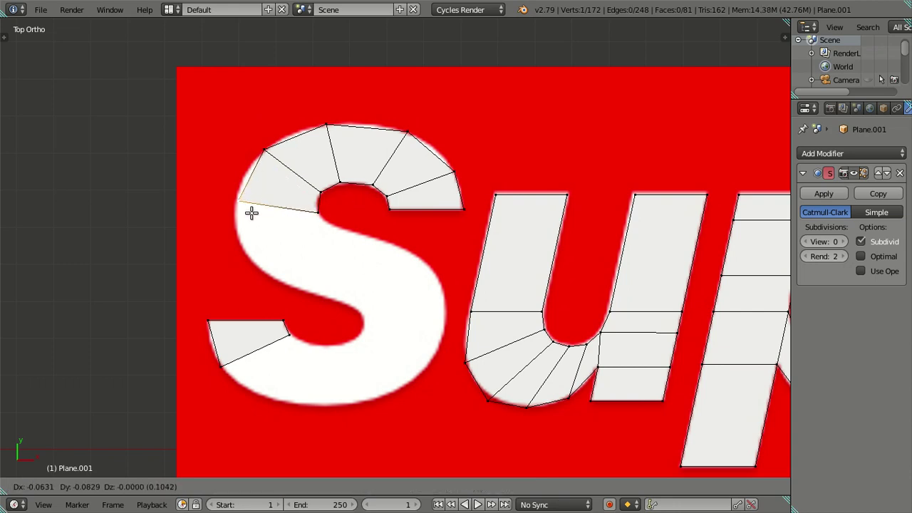
pyautogui.click(243, 226)
pyautogui.keyDown('shift'); pyautogui.rightClick(325, 223); pyautogui.keyUp('shift')
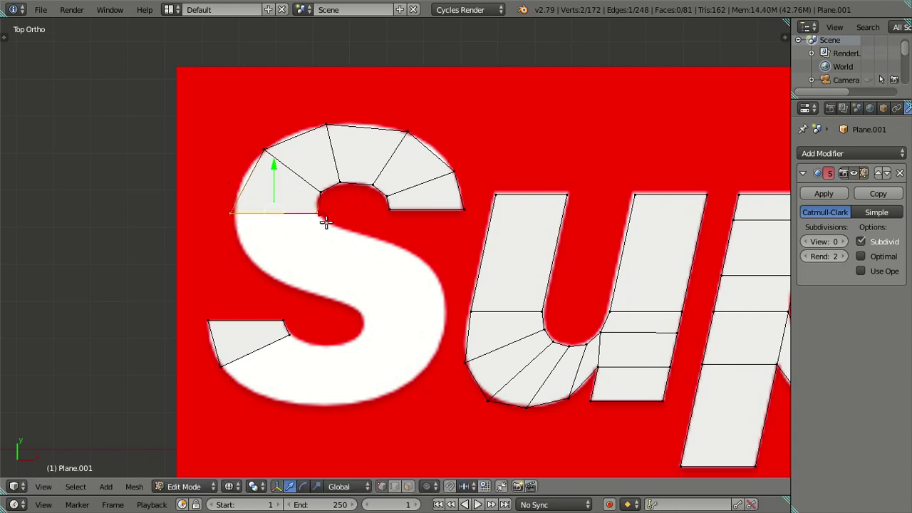
pyautogui.press('e')
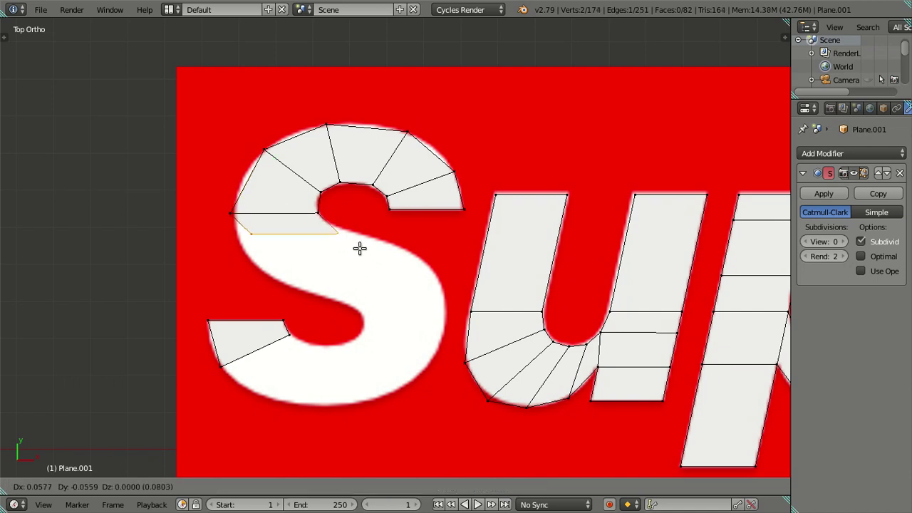
# Step: Place a new quad across the S's spine, then extrude the next quad along it
pyautogui.click(357, 241)
pyautogui.rightClick(250, 227)
pyautogui.press('g')
pyautogui.click(301, 299)
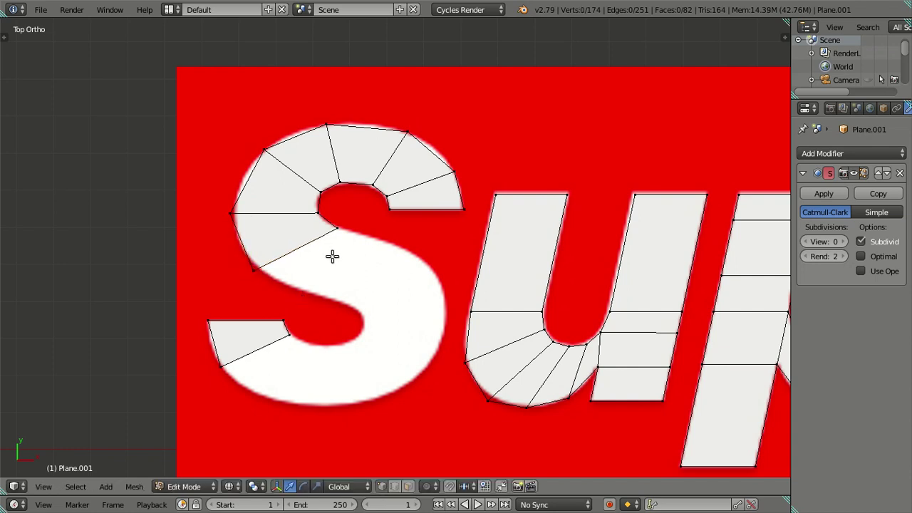
pyautogui.keyDown('shift'); pyautogui.rightClick(337, 228); pyautogui.keyUp('shift')
pyautogui.press('e')
pyautogui.click(351, 271)
# Step: Snap the new quad's vertices to the S's lower inner edge and right outline
pyautogui.rightClick(288, 275)
pyautogui.press('g')
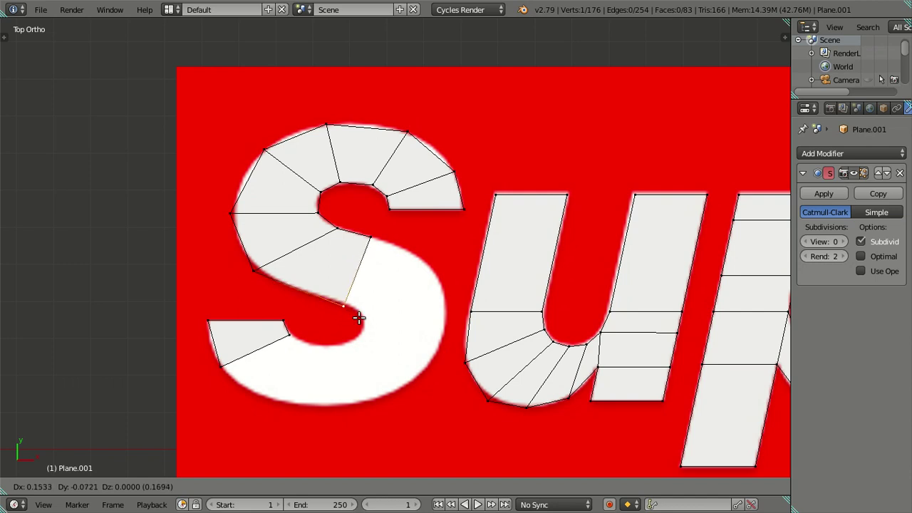
pyautogui.click(359, 317)
pyautogui.rightClick(374, 239)
pyautogui.press('g')
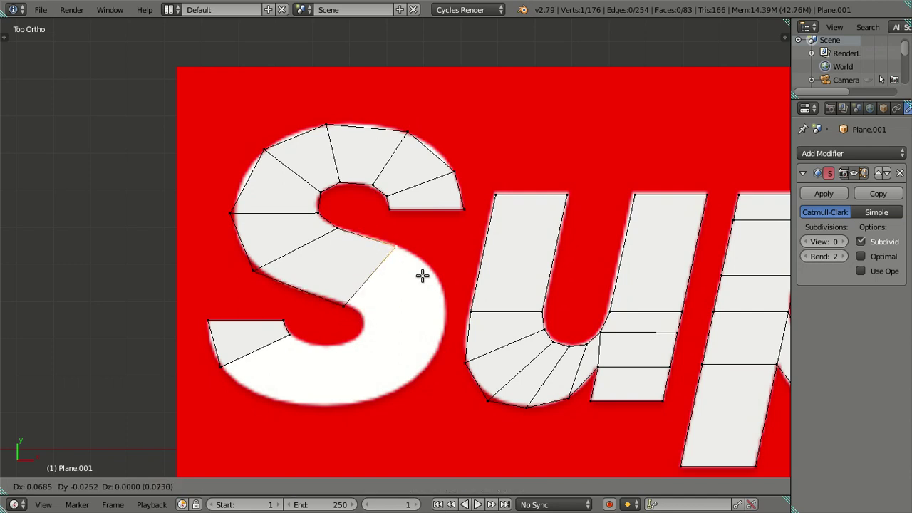
pyautogui.click(432, 276)
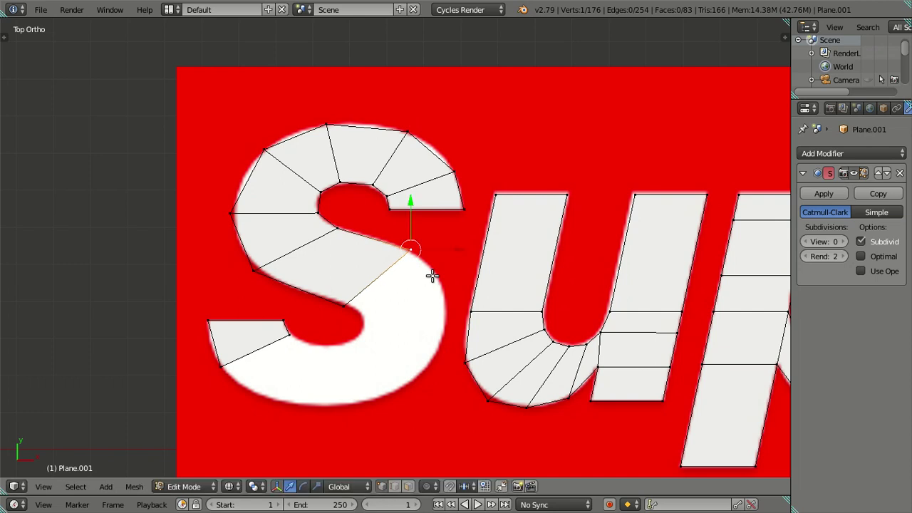
pyautogui.keyDown('shift'); pyautogui.rightClick(371, 303); pyautogui.keyUp('shift')
pyautogui.press('e')
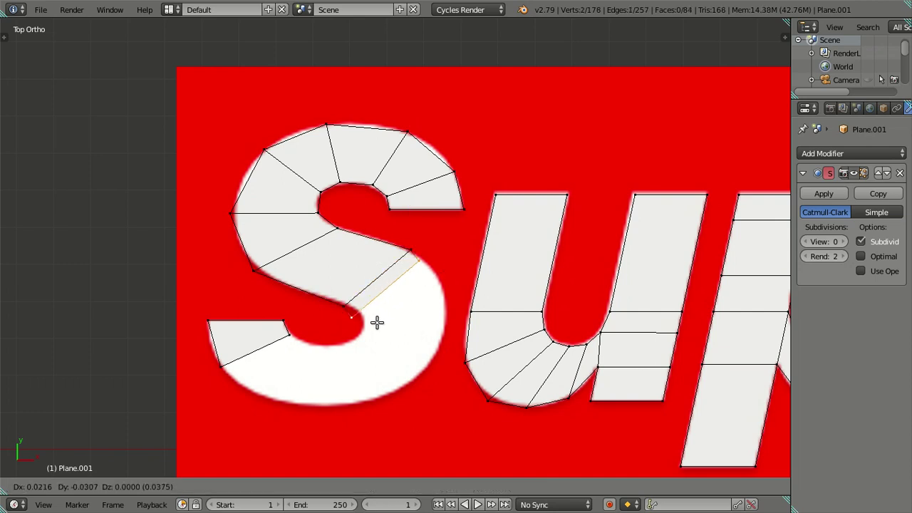
pyautogui.rightClick(383, 320)
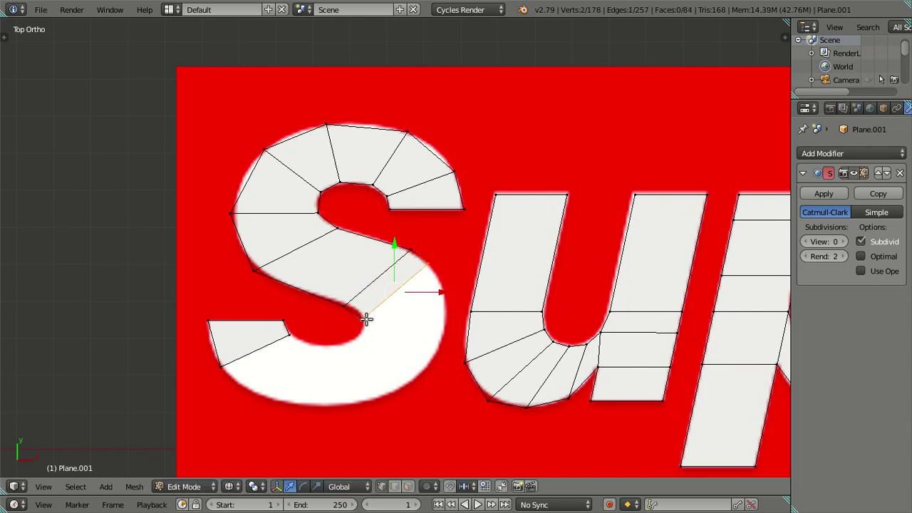
# Step: Fit three vertices onto the S's inner curve, letter edge and outer outline
pyautogui.rightClick(347, 302)
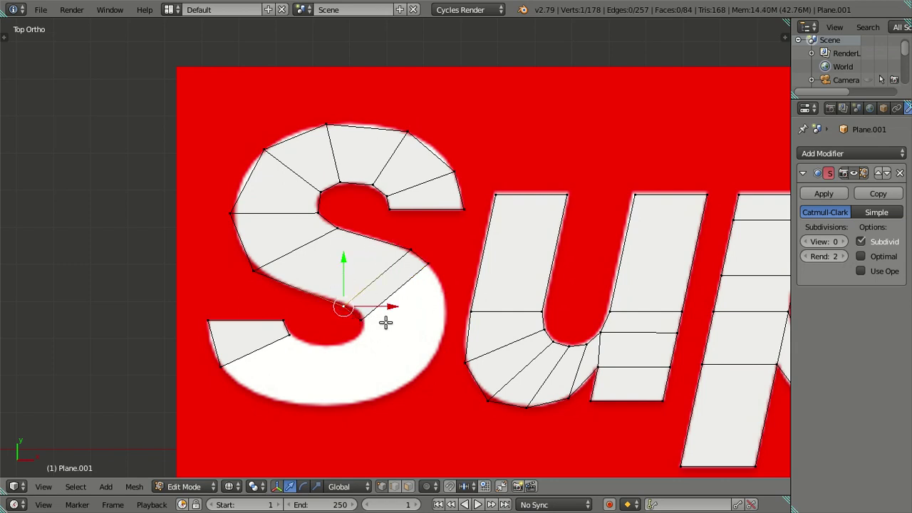
pyautogui.press('g')
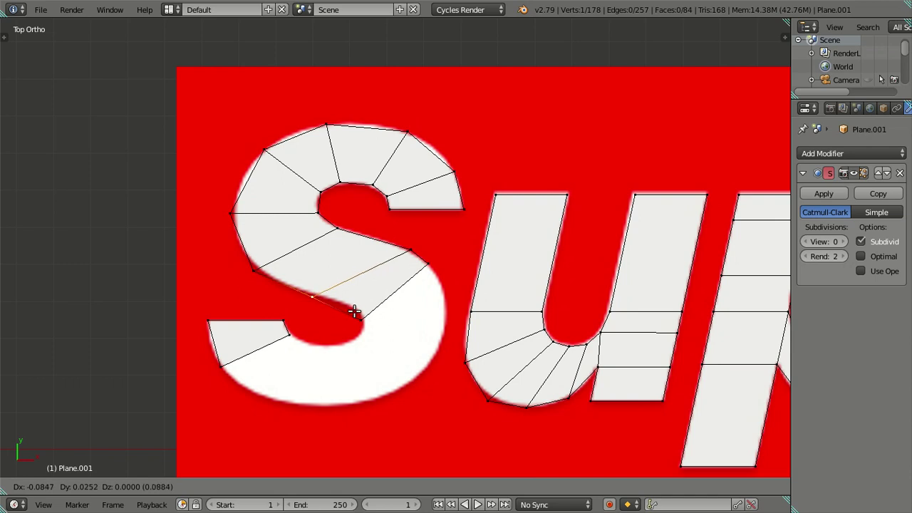
pyautogui.click(364, 318)
pyautogui.rightClick(373, 322)
pyautogui.press('g')
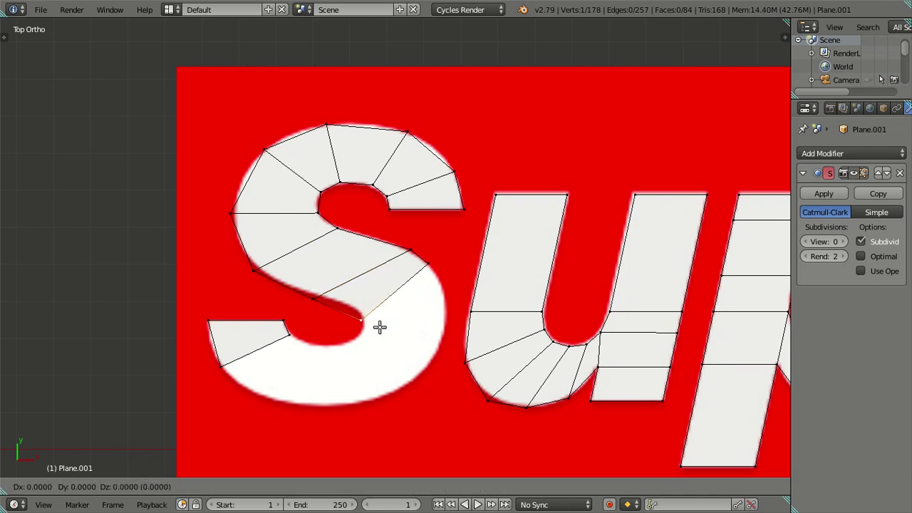
pyautogui.click(374, 317)
pyautogui.rightClick(410, 249)
pyautogui.press('g')
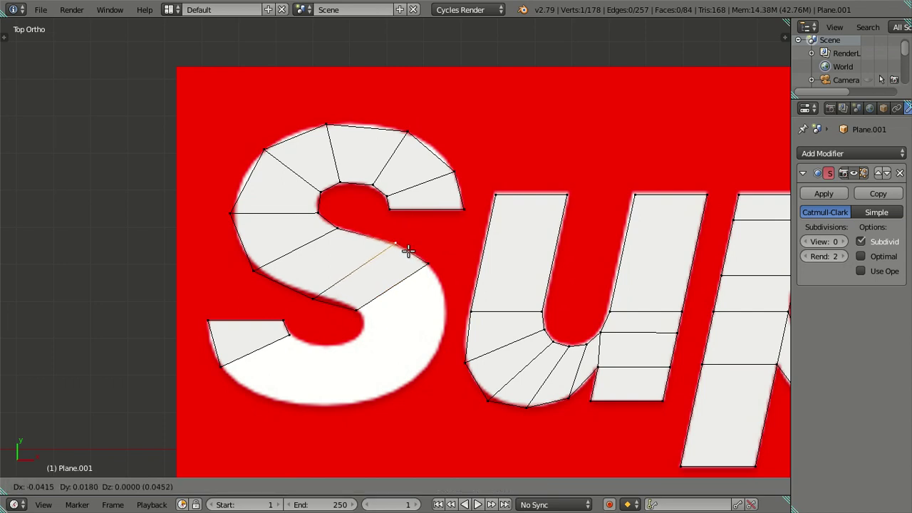
pyautogui.click(407, 251)
# Step: Abandon an unwanted edge extrusion with undo, then slide an inner vertex along its edge
pyautogui.rightClick(324, 292)
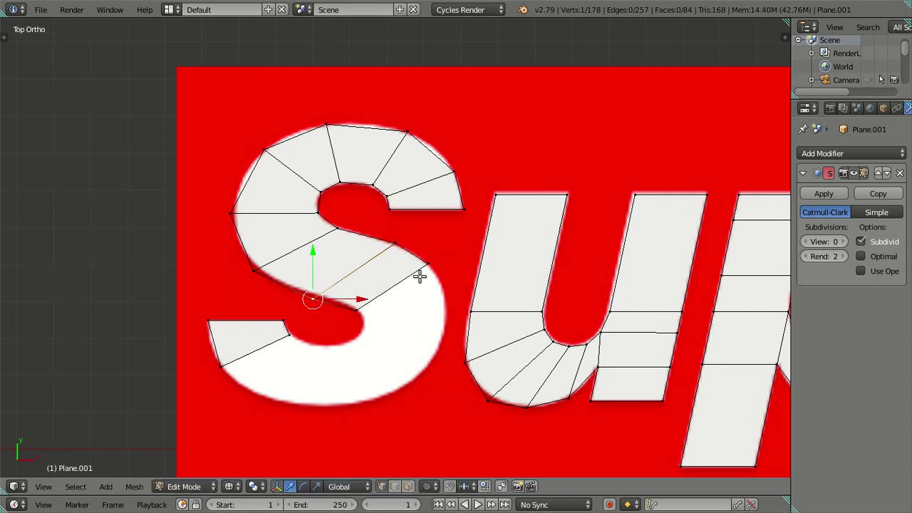
pyautogui.rightClick(356, 308)
pyautogui.keyDown('shift'); pyautogui.rightClick(428, 265); pyautogui.keyUp('shift')
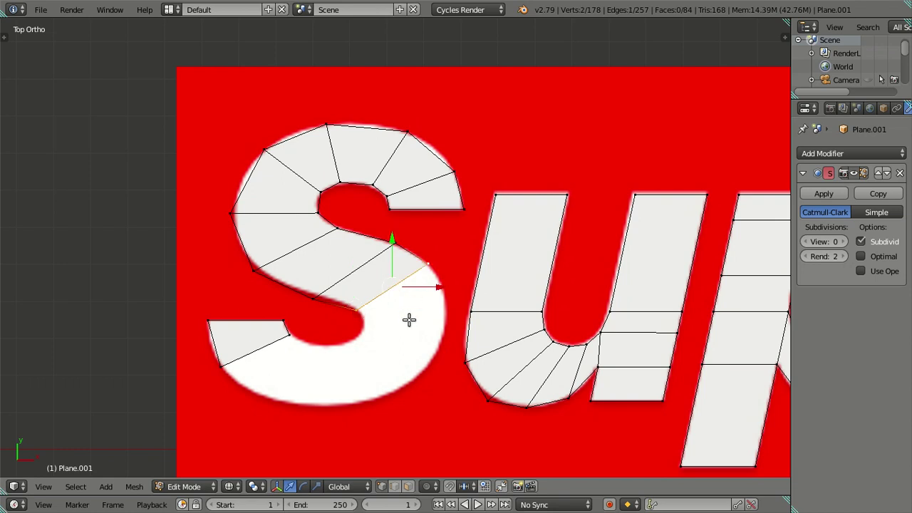
pyautogui.press('e')
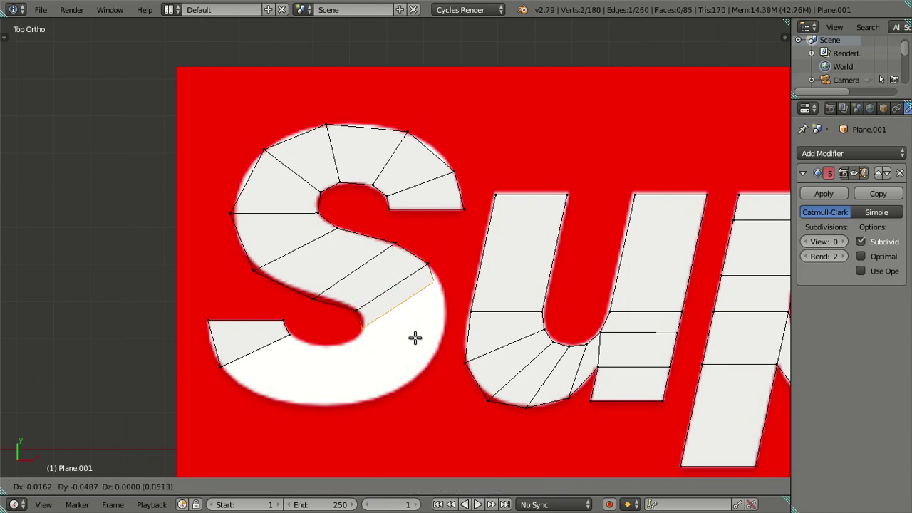
pyautogui.press('Escape')
pyautogui.hotkey('ctrl', 'z')
pyautogui.press('g')
pyautogui.press('g')
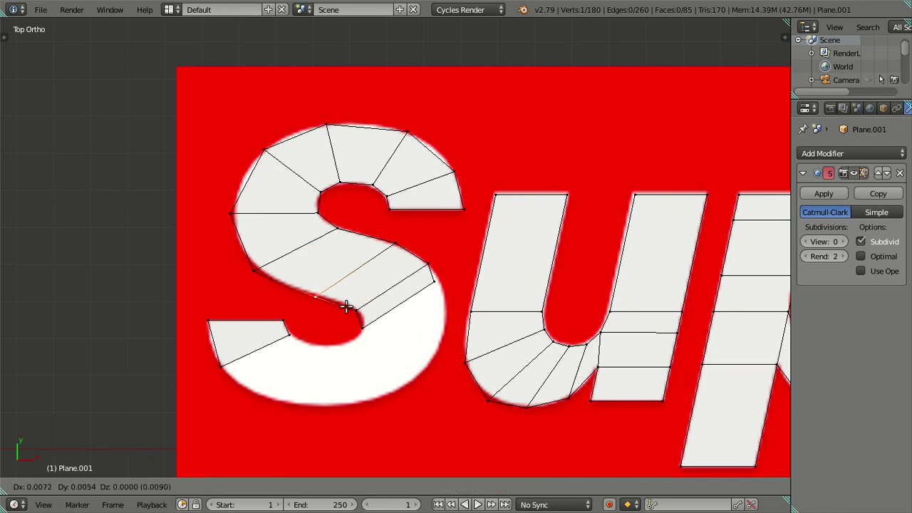
pyautogui.click(305, 300)
# Step: Align the left-side and upper-left vertices to the S's left outline and upper inner curve
pyautogui.rightClick(269, 276)
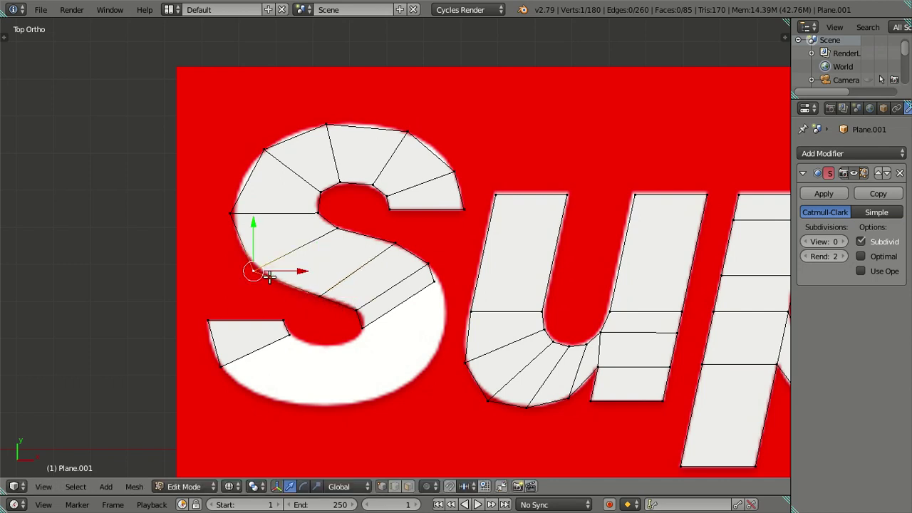
pyautogui.press('g')
pyautogui.press('g')
pyautogui.click(299, 297)
pyautogui.rightClick(238, 222)
pyautogui.press('g')
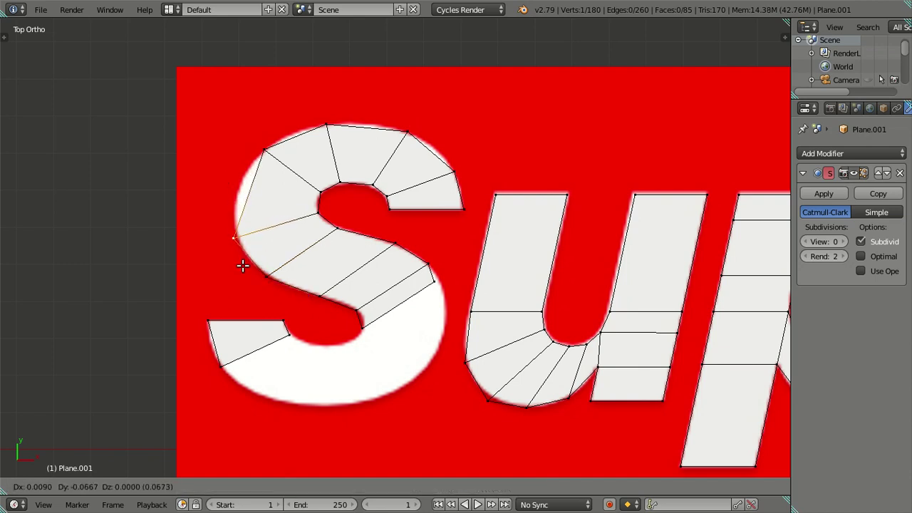
pyautogui.click(242, 266)
pyautogui.rightClick(319, 212)
pyautogui.press('g')
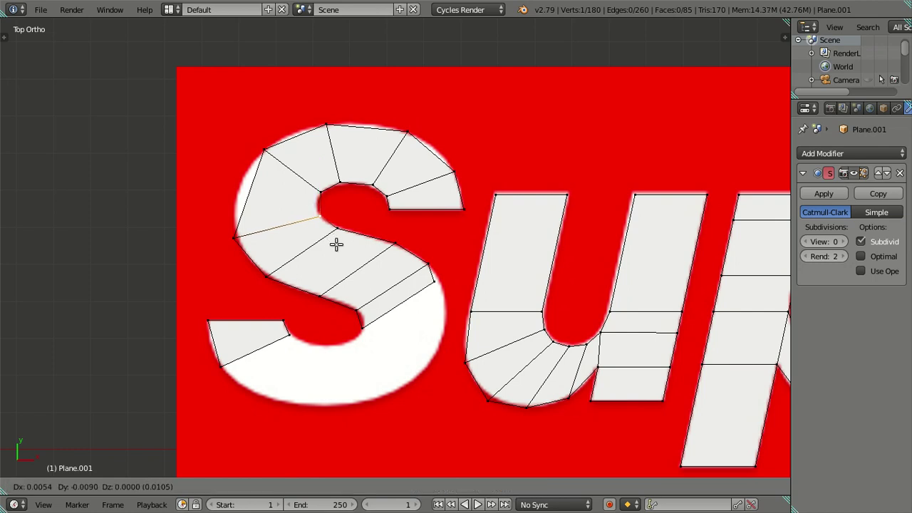
pyautogui.click(320, 208)
# Step: Loop-cut the S's upper-left face and shift the new vertex horizontally onto the inner curve
pyautogui.hotkey('ctrl', 'r')
pyautogui.click(286, 200)
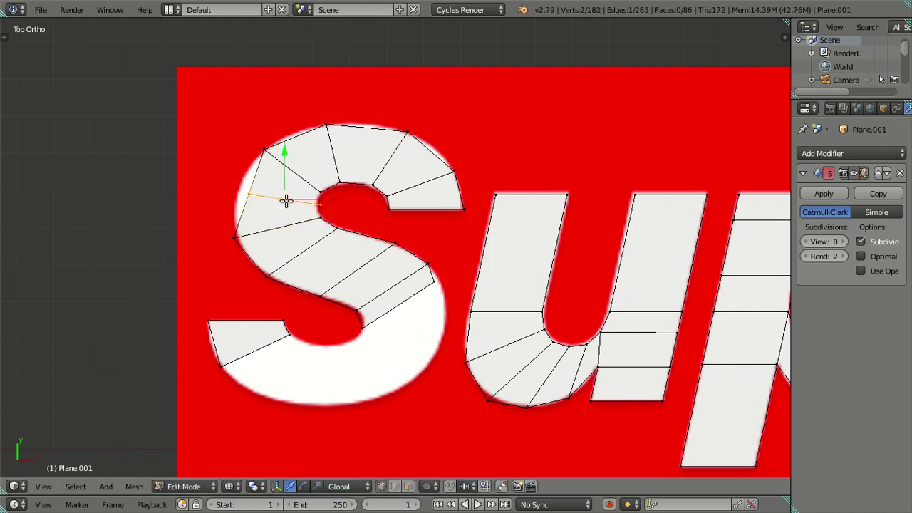
pyautogui.press('g')
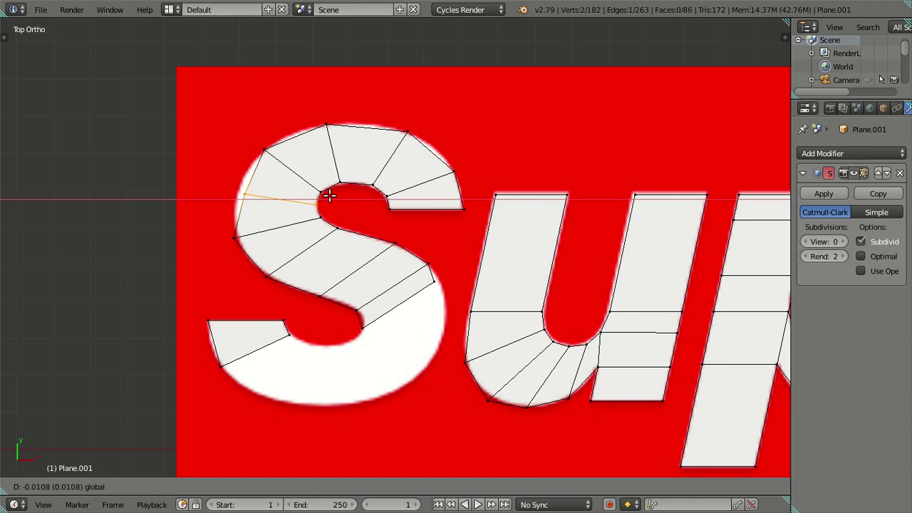
pyautogui.click(266, 188)
pyautogui.rightClick(272, 193)
pyautogui.press('g')
pyautogui.press('x')
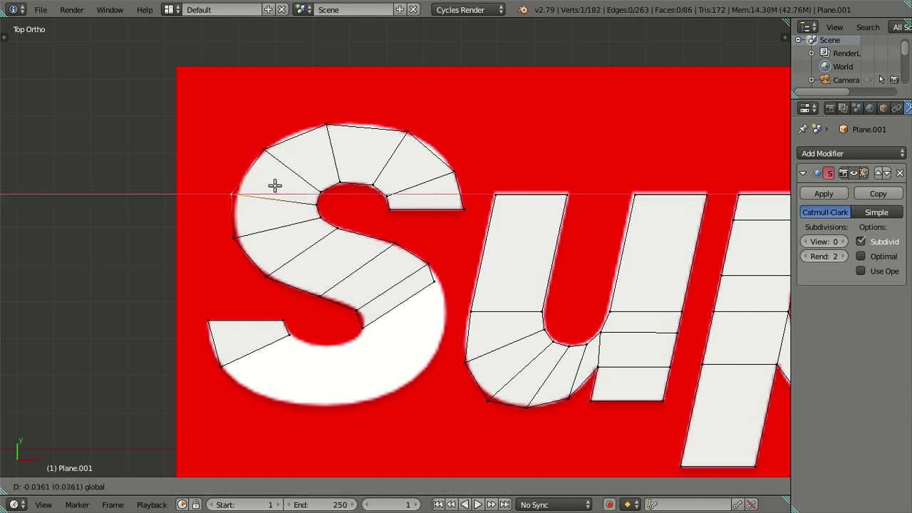
pyautogui.click(274, 183)
# Step: Fit vertices to the S's left outline, lower inner curve and right outer outline
pyautogui.rightClick(249, 237)
pyautogui.press('g')
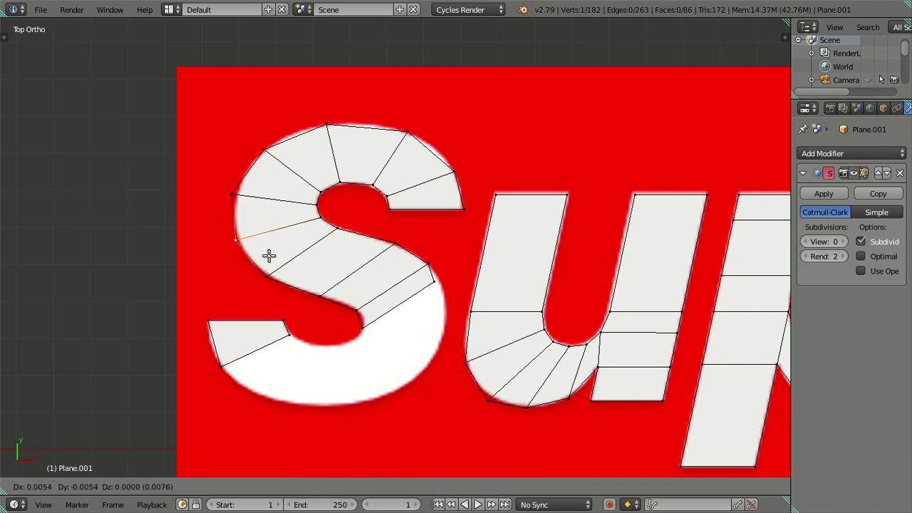
pyautogui.click(267, 259)
pyautogui.rightClick(322, 299)
pyautogui.press('g')
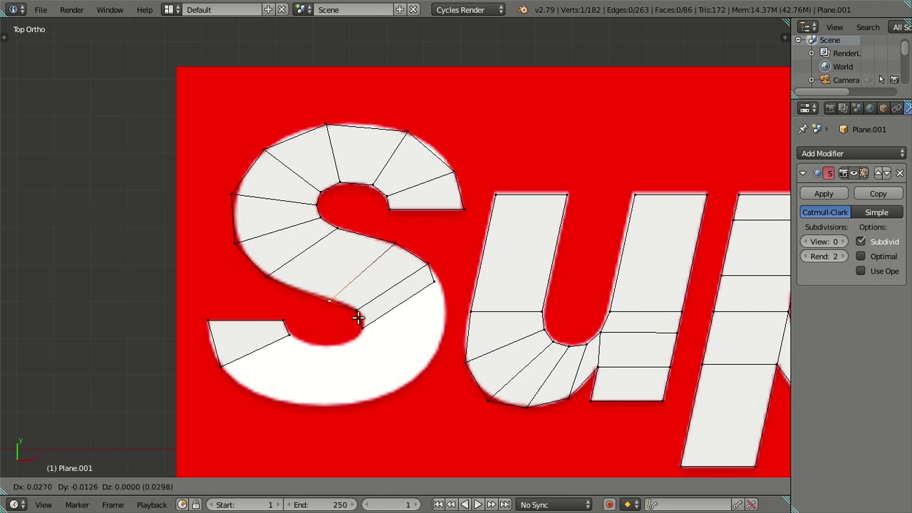
pyautogui.click(376, 273)
pyautogui.rightClick(397, 246)
pyautogui.press('g')
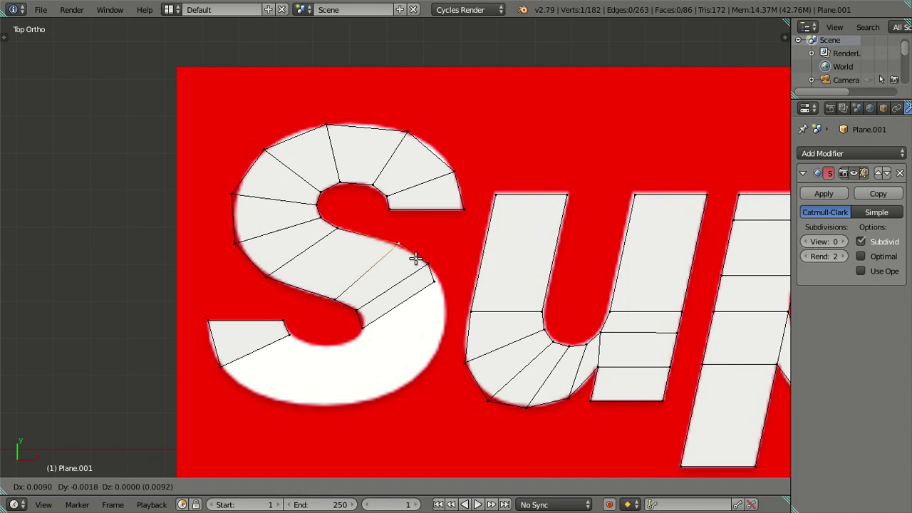
pyautogui.click(416, 259)
# Step: Align the lower right-edge vertices to the S's right outline, shifting the pair horizontally
pyautogui.rightClick(443, 296)
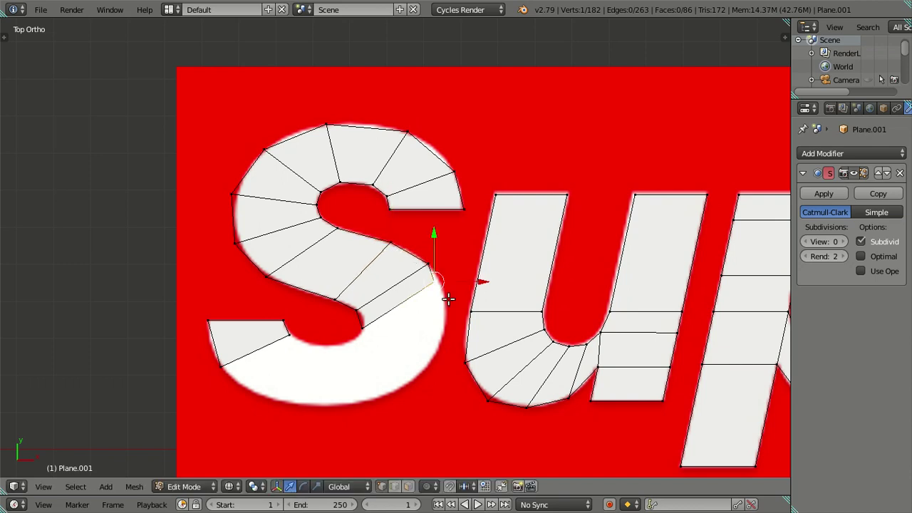
pyautogui.press('g')
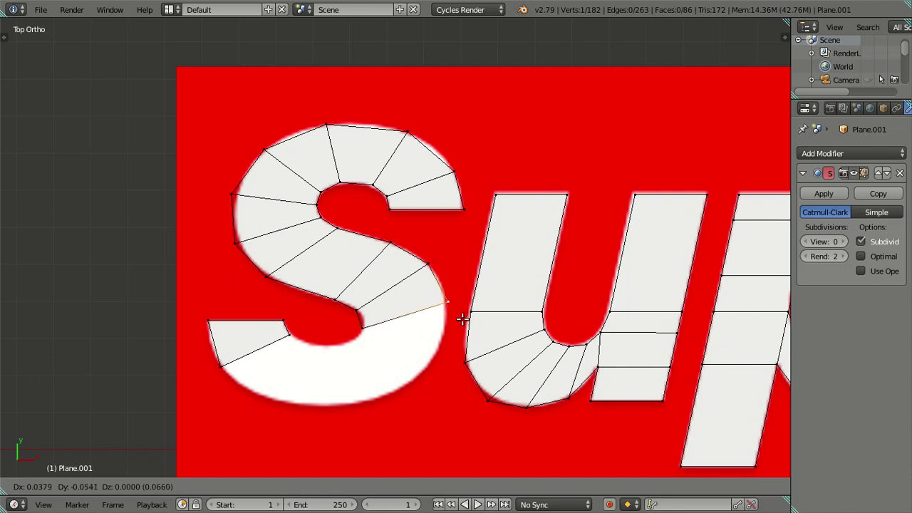
pyautogui.click(463, 318)
pyautogui.rightClick(423, 262)
pyautogui.keyDown('shift'); pyautogui.rightClick(449, 297); pyautogui.keyUp('shift')
pyautogui.press('g')
pyautogui.press('x')
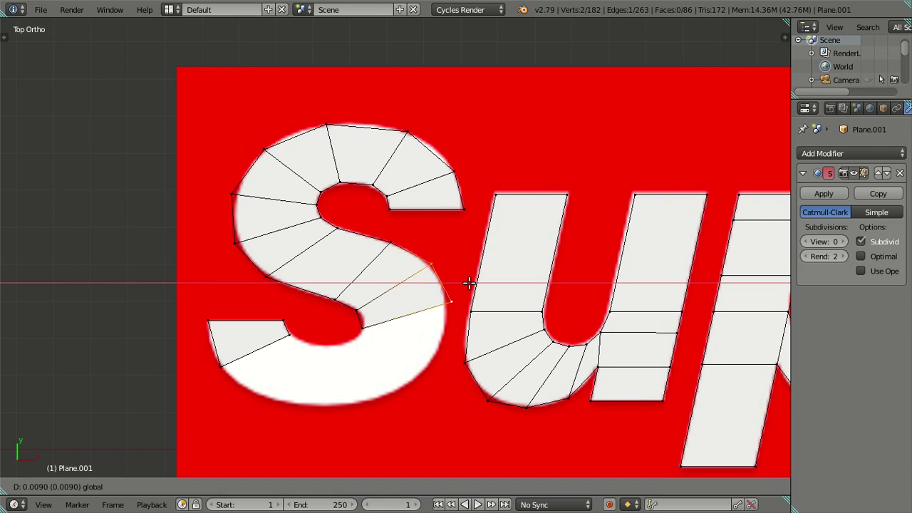
pyautogui.click(419, 288)
pyautogui.rightClick(460, 311)
pyautogui.rightClick(431, 263)
# Step: Extrude a new face down the S's lower bowl and fit it to the inner and outer curves
pyautogui.rightClick(357, 326)
pyautogui.press('g')
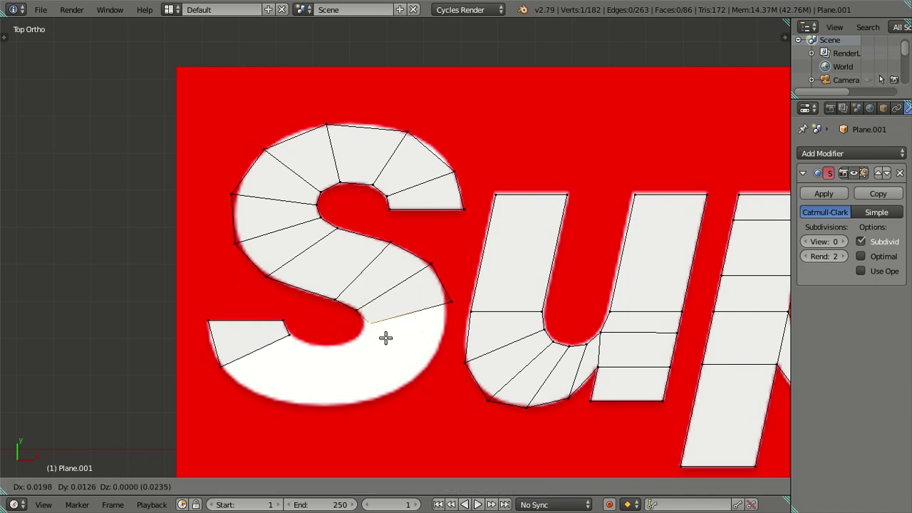
pyautogui.click(382, 339)
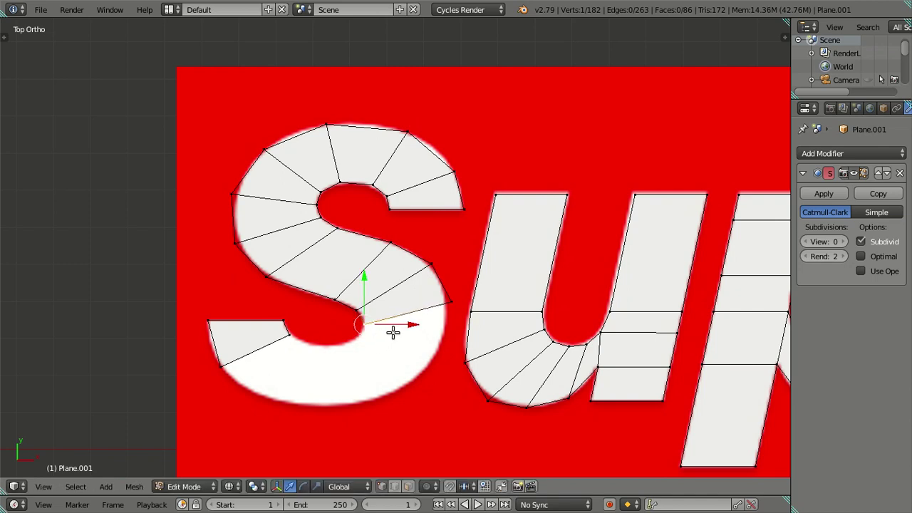
pyautogui.keyDown('shift'); pyautogui.rightClick(449, 304); pyautogui.keyUp('shift')
pyautogui.press('e')
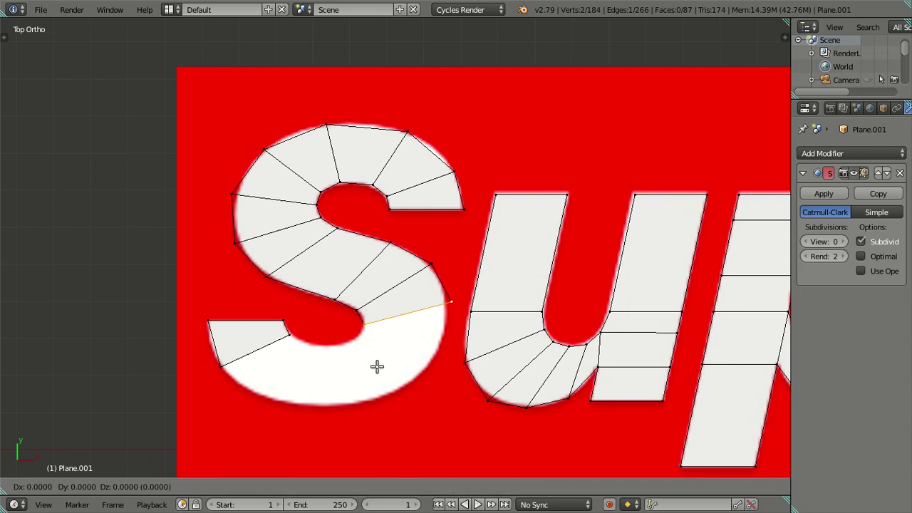
pyautogui.click(370, 369)
pyautogui.rightClick(440, 331)
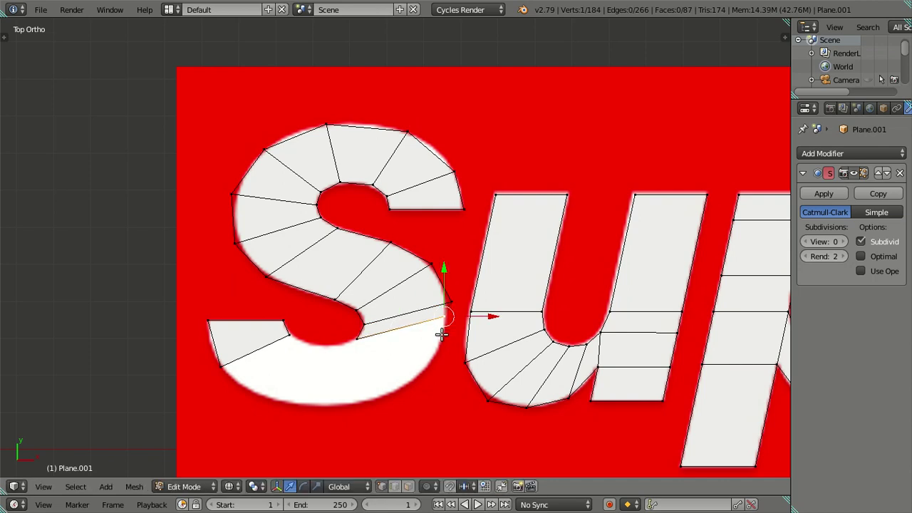
pyautogui.press('g')
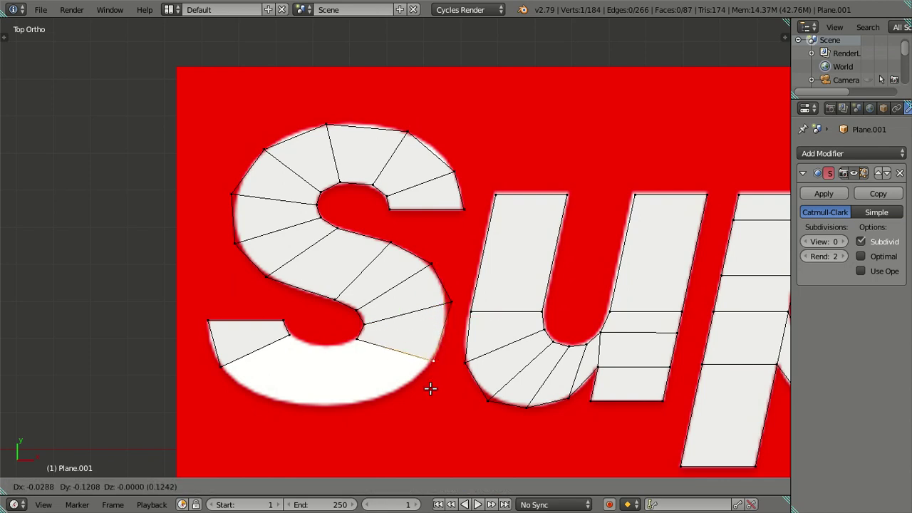
pyautogui.click(430, 390)
# Step: Nudge a right-edge vertex vertically, then extrude another face further along the bowl
pyautogui.rightClick(453, 300)
pyautogui.press('g')
pyautogui.press('y')
pyautogui.click(468, 288)
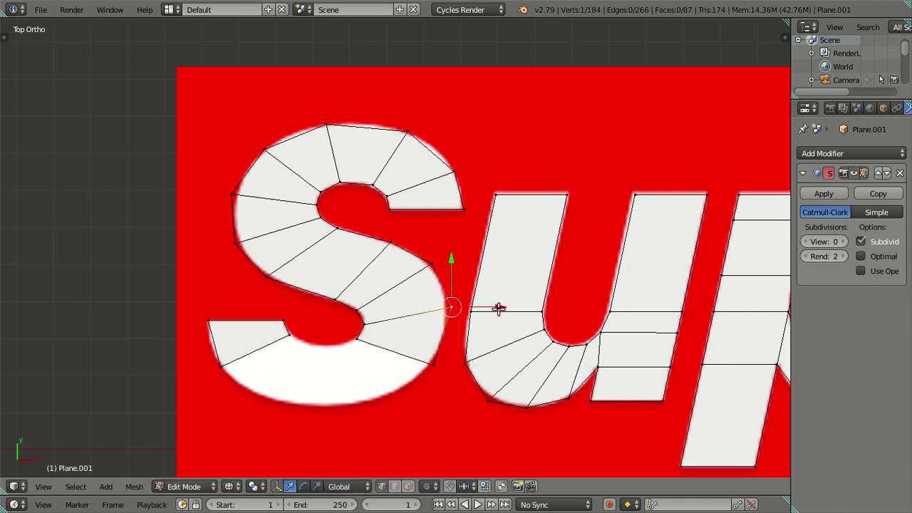
pyautogui.rightClick(432, 364)
pyautogui.keyDown('shift'); pyautogui.rightClick(356, 340); pyautogui.keyUp('shift')
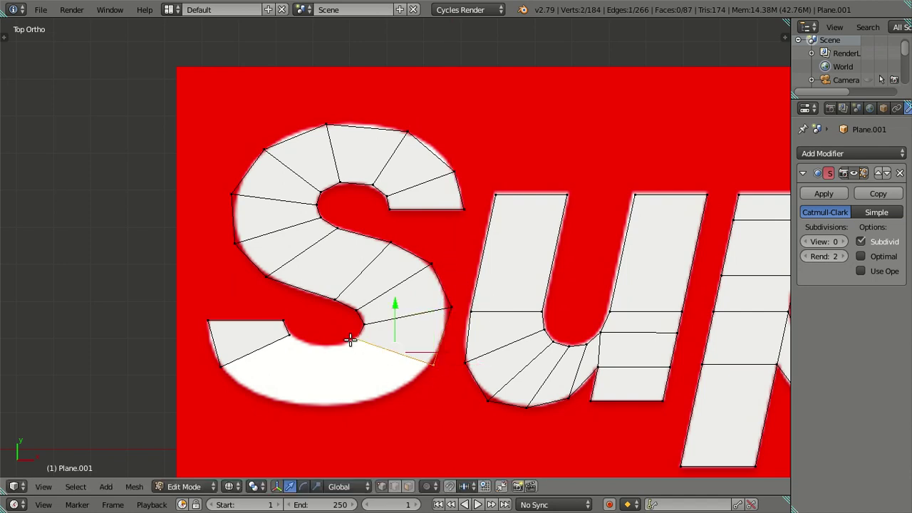
pyautogui.press('e')
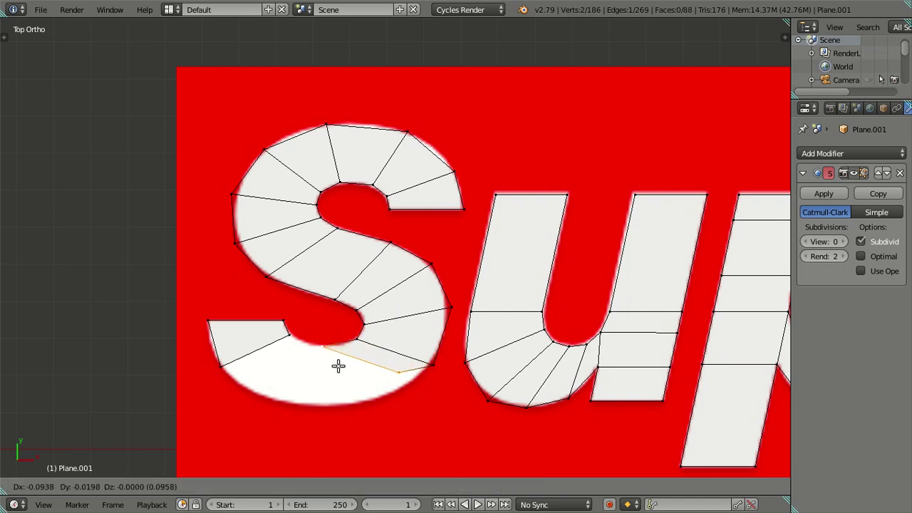
pyautogui.click(339, 366)
pyautogui.rightClick(396, 385)
pyautogui.press('g')
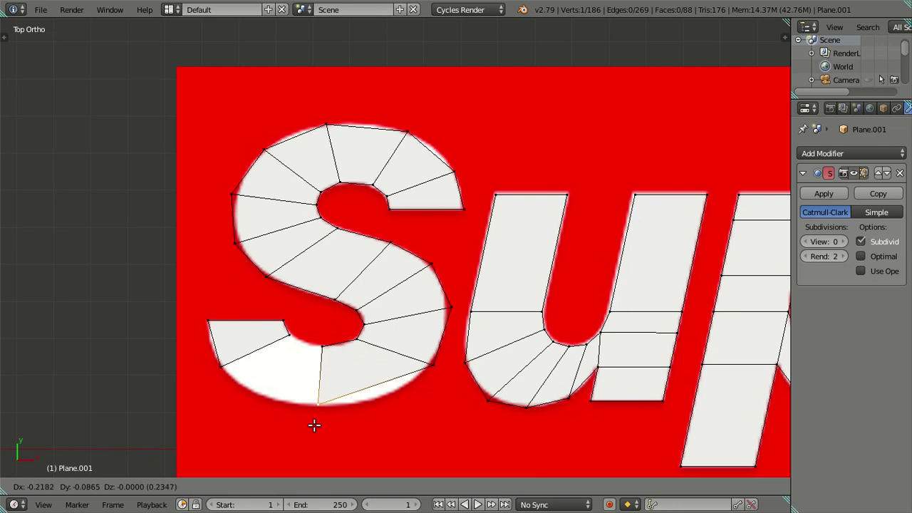
# Step: Set the last vertex on the lower outline and fill a face across the four tail vertices
pyautogui.click(314, 425)
pyautogui.keyDown('shift'); pyautogui.rightClick(320, 345); pyautogui.keyUp('shift')
pyautogui.keyDown('shift'); pyautogui.rightClick(289, 335); pyautogui.keyUp('shift')
pyautogui.keyDown('shift'); pyautogui.rightClick(246, 354); pyautogui.keyUp('shift')
pyautogui.press('g')
pyautogui.rightClick(282, 365)
pyautogui.press('f')
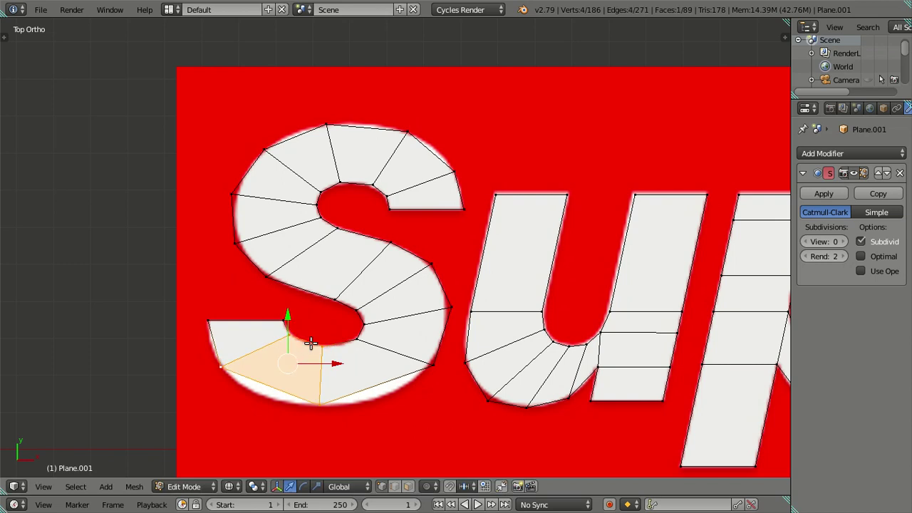
# Step: Split the new tail face down the middle with a centred loop cut
pyautogui.hotkey('ctrl', 'r')
pyautogui.click(306, 346)
pyautogui.rightClick(309, 350)
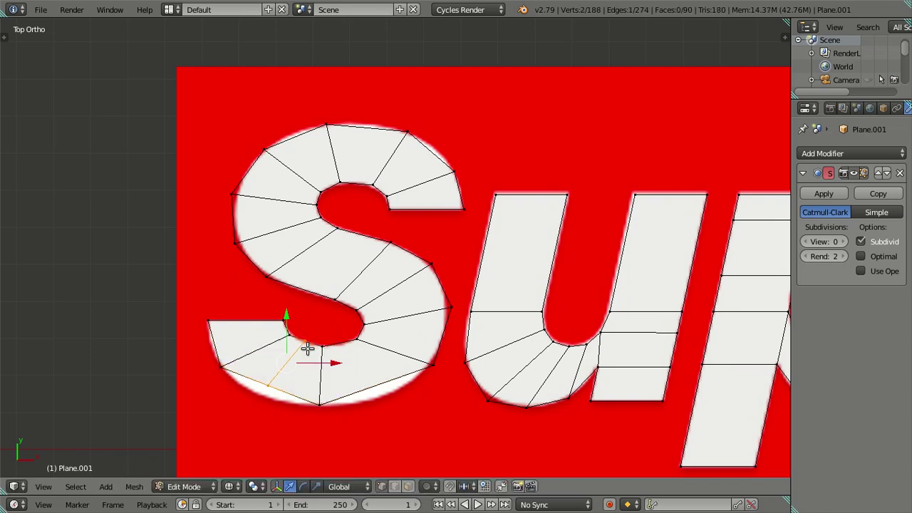
pyautogui.rightClick(305, 365)
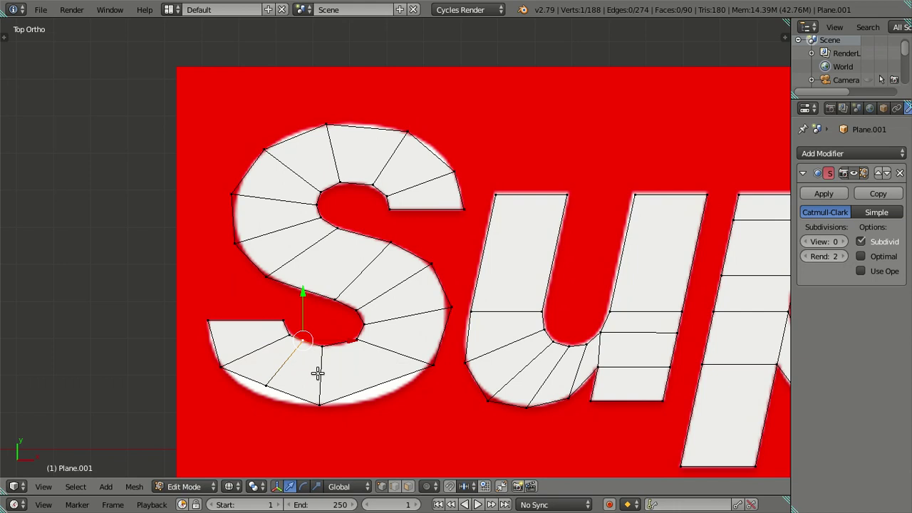
pyautogui.keyDown('shift'); pyautogui.rightClick(313, 371); pyautogui.keyUp('shift')
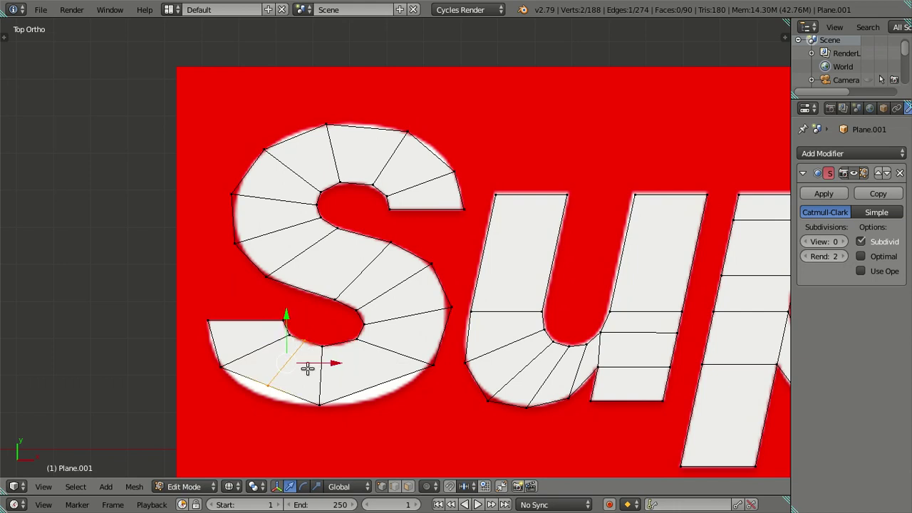
pyautogui.press('g')
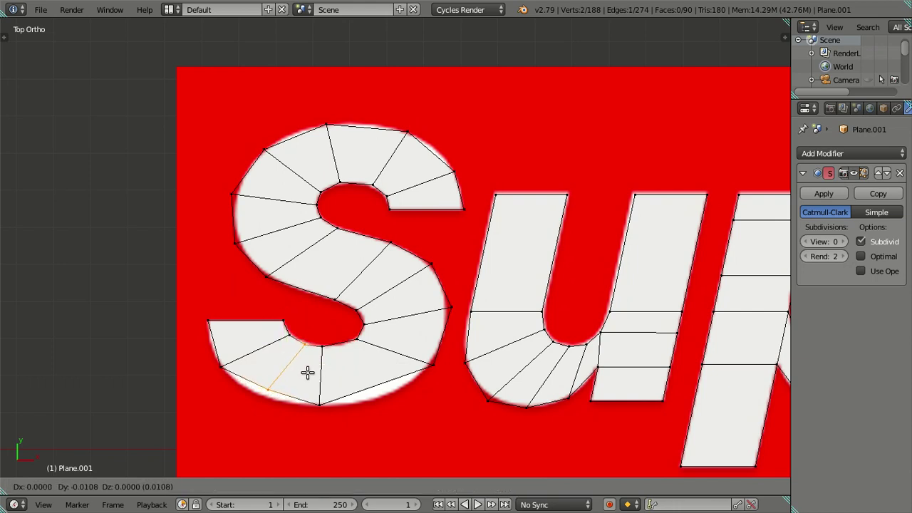
pyautogui.rightClick(287, 378)
# Step: Drop the cut's lower vertex onto the S's outline
pyautogui.rightClick(286, 383)
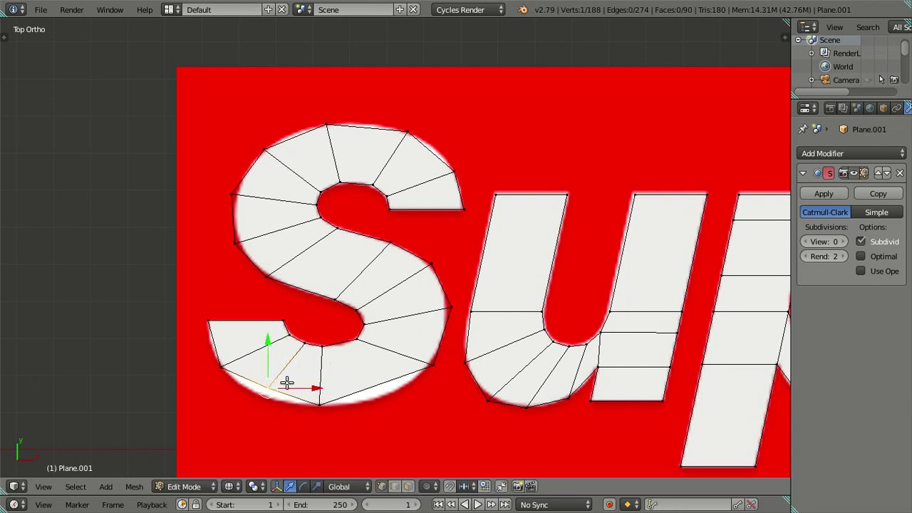
pyautogui.press('g')
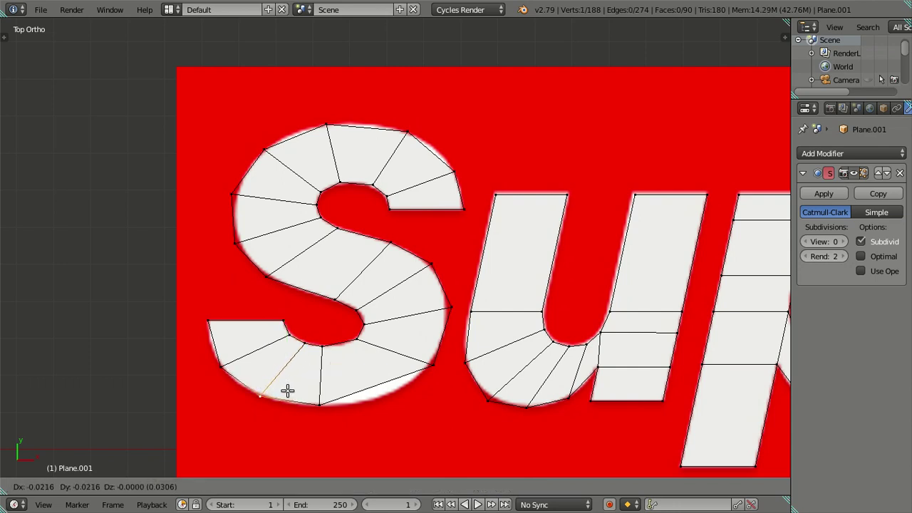
pyautogui.rightClick(285, 392)
pyautogui.rightClick(319, 404)
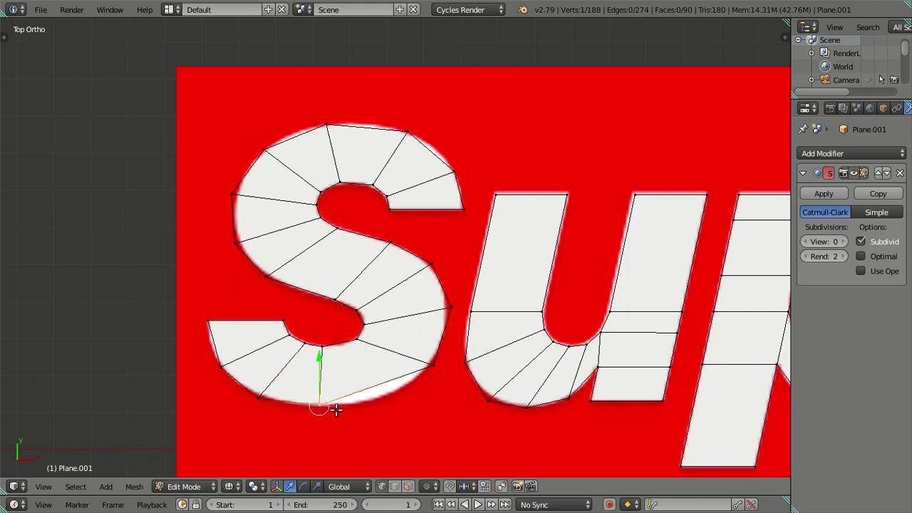
pyautogui.press('g')
pyautogui.click(343, 416)
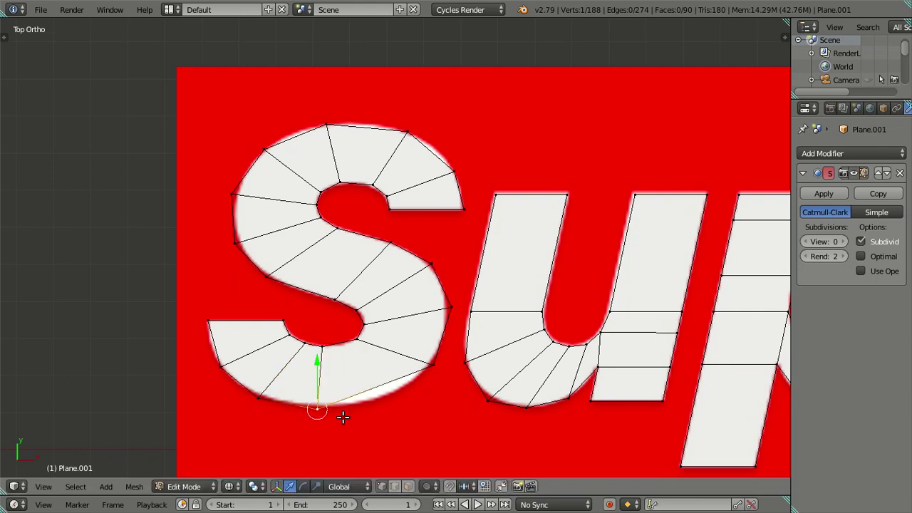
# Step: Knife-cut a new edge across the lower S face and snap its outer vertex to the outline
pyautogui.press('k')
pyautogui.click(341, 343)
pyautogui.click(376, 387)
pyautogui.press('Return')
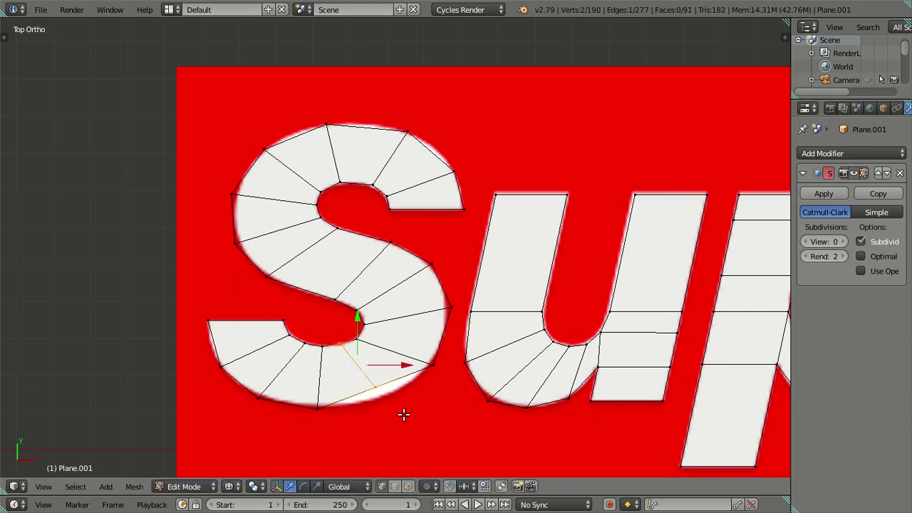
pyautogui.press('g')
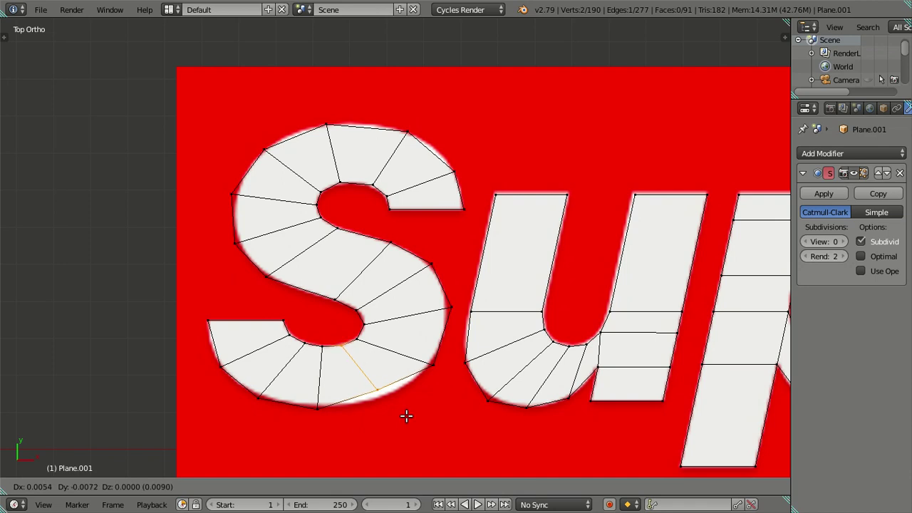
pyautogui.rightClick(406, 416)
pyautogui.rightClick(390, 405)
pyautogui.press('g')
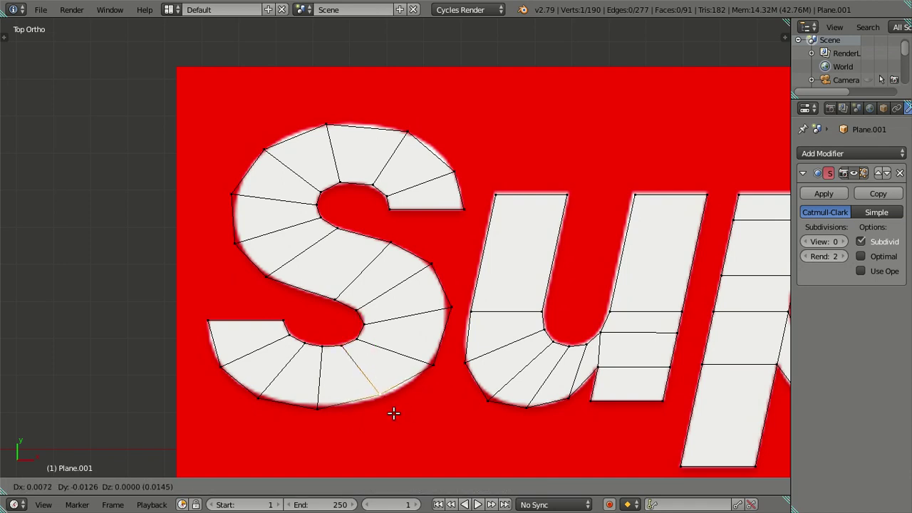
pyautogui.click(394, 413)
# Step: Deselect all and raise the subdivision preview level to 2
pyautogui.press('s')
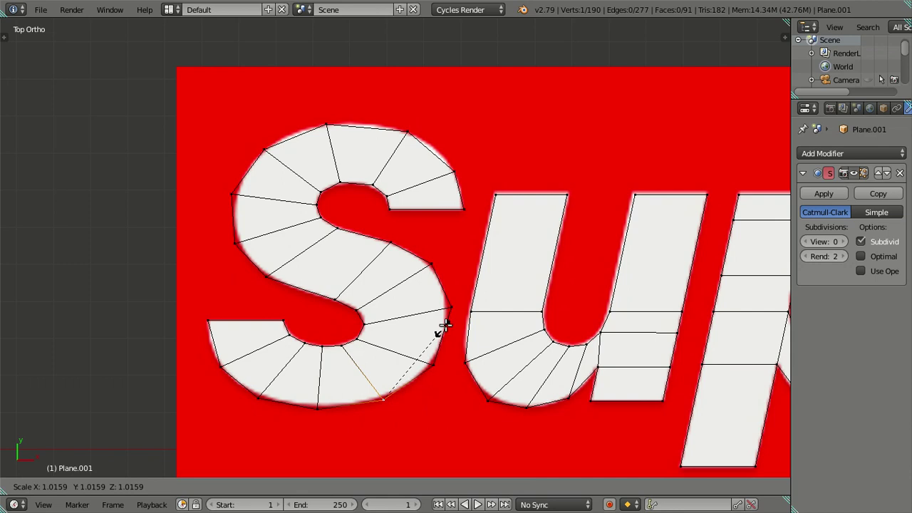
pyautogui.rightClick(437, 328)
pyautogui.press('a')
pyautogui.click(840, 241)
# Step: Preview the mesh at subdivision level 2 and raise the two top S vertices onto the outline
pyautogui.click(841, 242)
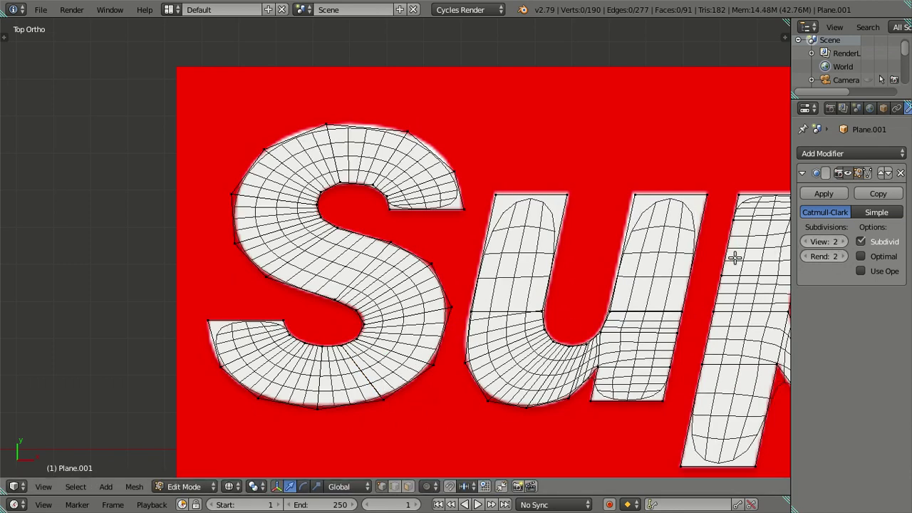
pyautogui.rightClick(208, 320)
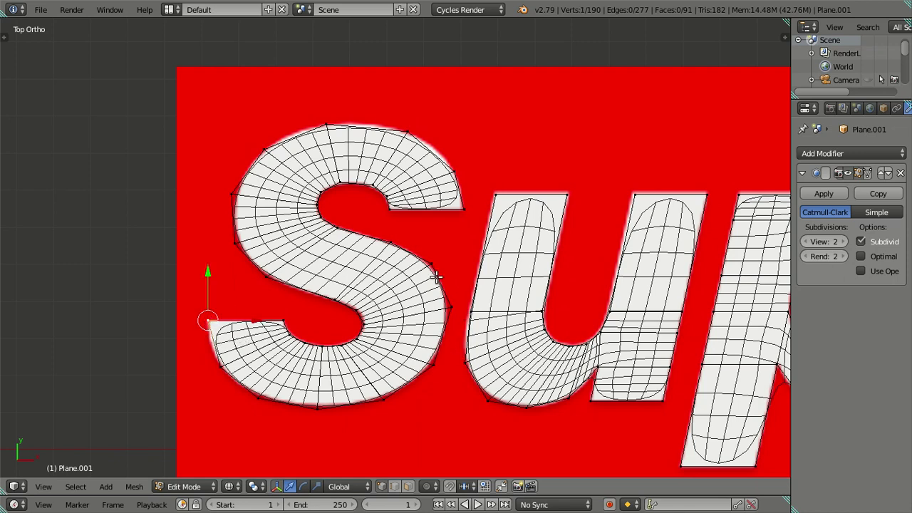
pyautogui.rightClick(405, 125)
pyautogui.keyDown('shift'); pyautogui.rightClick(326, 125); pyautogui.keyUp('shift')
pyautogui.moveTo(368, 74); pyautogui.dragTo(372, 70)
# Step: Slide the S's top vertex and bottom-left vertex horizontally onto the logo outline
pyautogui.rightClick(409, 126)
pyautogui.press('g')
pyautogui.press('x')
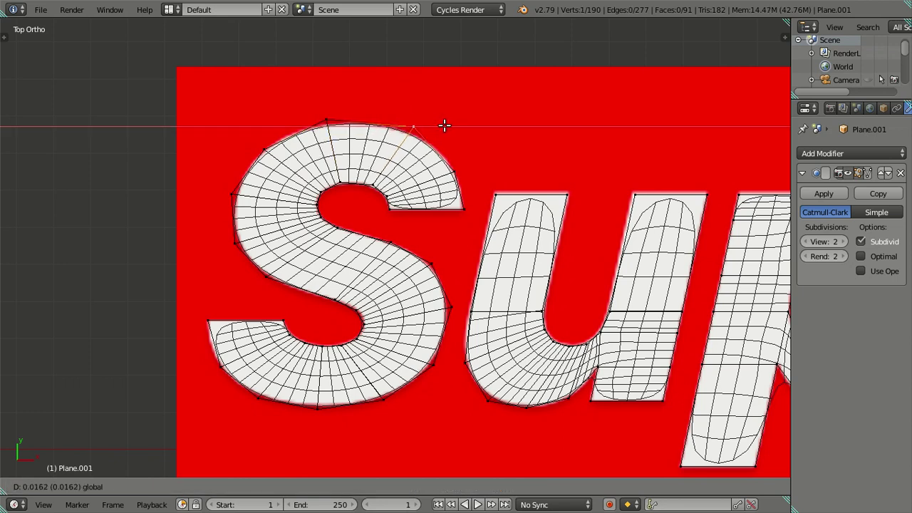
pyautogui.click(444, 125)
pyautogui.rightClick(221, 371)
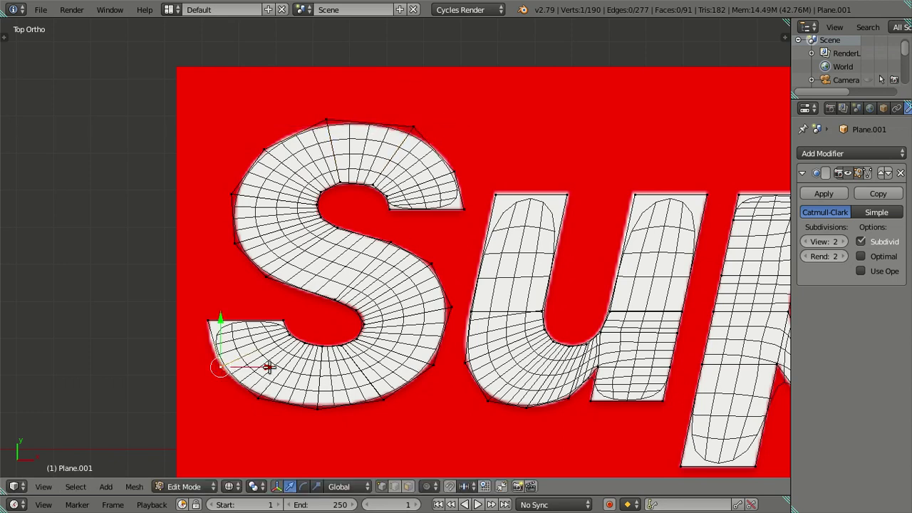
pyautogui.press('g')
pyautogui.press('x')
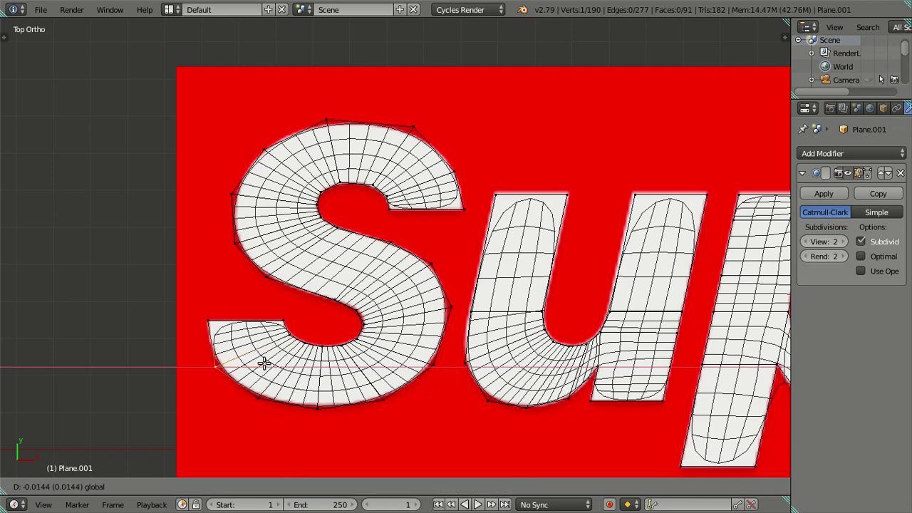
pyautogui.click(264, 363)
# Step: Nudge the S's lower-right vertex horizontally; cancel the left-edge vertical move and deselect all
pyautogui.rightClick(456, 368)
pyautogui.press('g')
pyautogui.press('x')
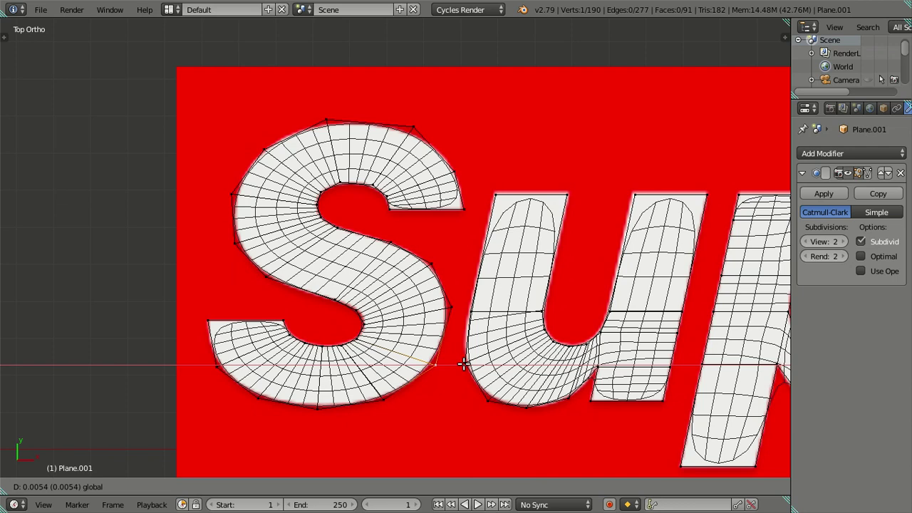
pyautogui.click(463, 364)
pyautogui.rightClick(265, 280)
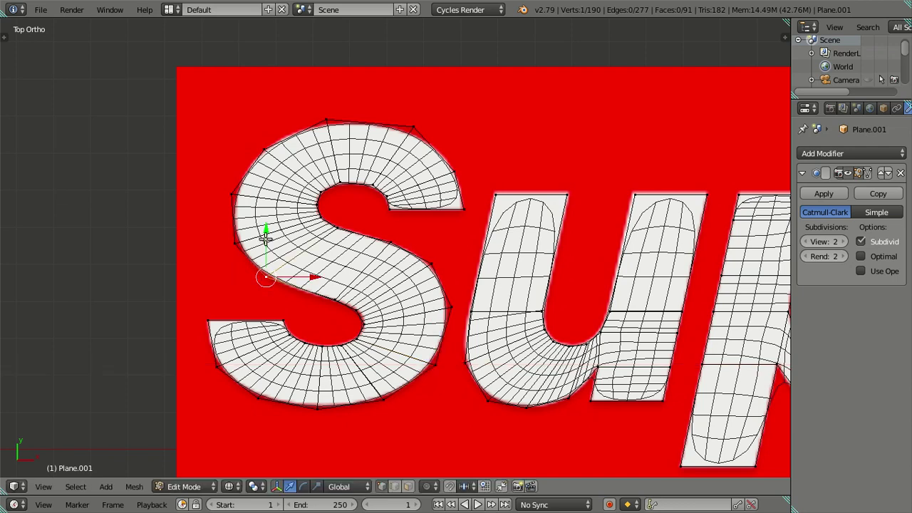
pyautogui.press('g')
pyautogui.press('y')
pyautogui.press('Escape')
pyautogui.press('a')
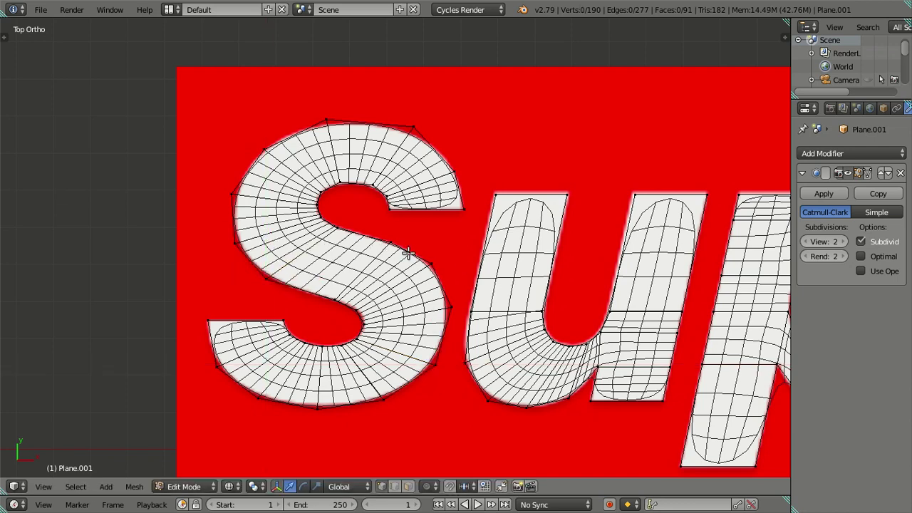
# Step: Slide the S's right-side vertex horizontally onto the outline, then set subdivision view back to 0
pyautogui.rightClick(416, 264)
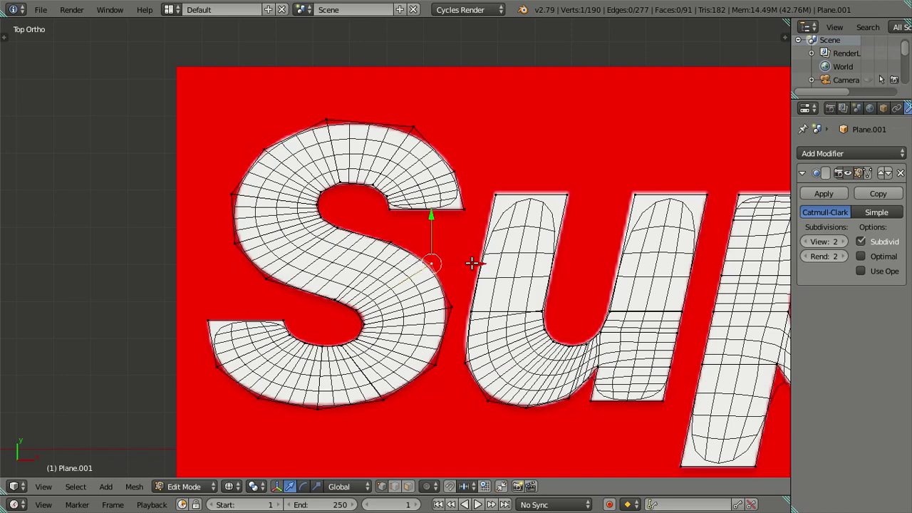
pyautogui.press('g')
pyautogui.press('x')
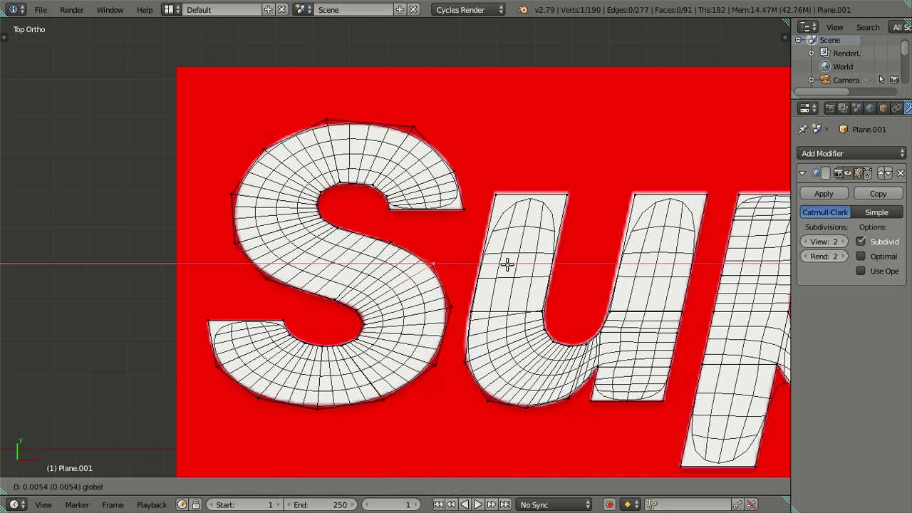
pyautogui.click(506, 265)
pyautogui.moveTo(824, 241); pyautogui.dragTo(805, 241)
# Step: Deselect the mesh and pan the view to centre the Supreme text
pyautogui.press('a')
pyautogui.press('a')
pyautogui.press('a')
pyautogui.scroll(-7, 411, 268)
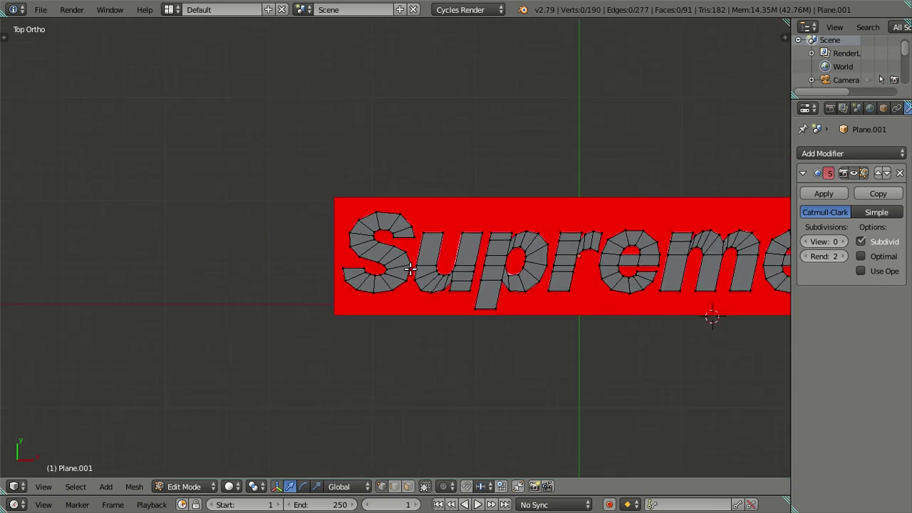
pyautogui.scroll(-3, 464, 277)
pyautogui.keyDown('shift'); pyautogui.moveTo(455, 285); pyautogui.dragTo(342, 292, button='middle'); pyautogui.keyUp('shift')
pyautogui.scroll(3, 405, 244)
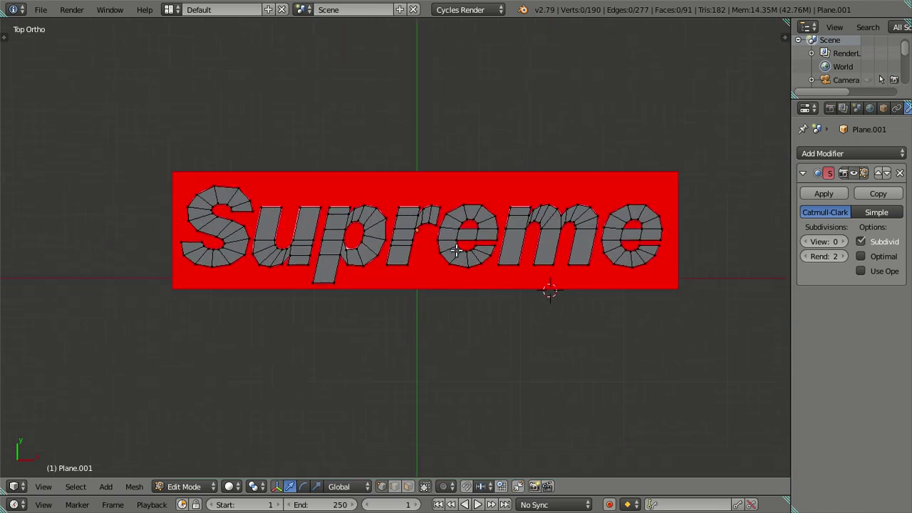
pyautogui.hotkey('ctrl', 'shift', 'o')
pyautogui.press('Escape')
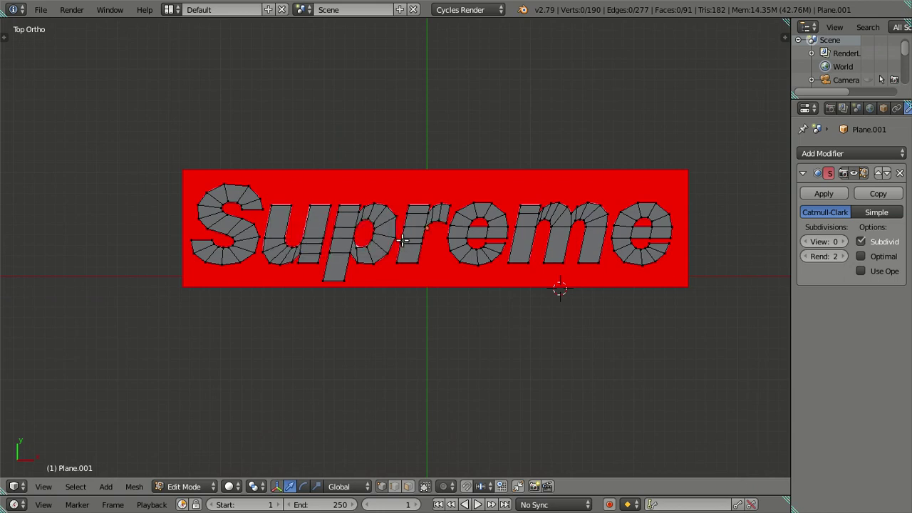
# Step: Frame the whole Supreme logo and take the Blender window out of fullscreen
pyautogui.scroll(3, 329, 227)
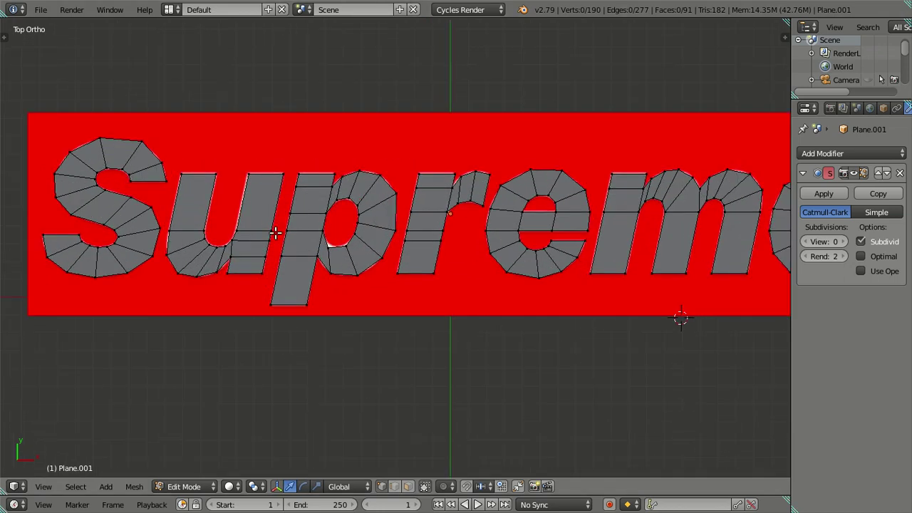
pyautogui.scroll(-3, 237, 216)
pyautogui.keyDown('shift'); pyautogui.moveTo(409, 232); pyautogui.dragTo(325, 228, button='middle'); pyautogui.keyUp('shift')
pyautogui.scroll(1, 325, 228)
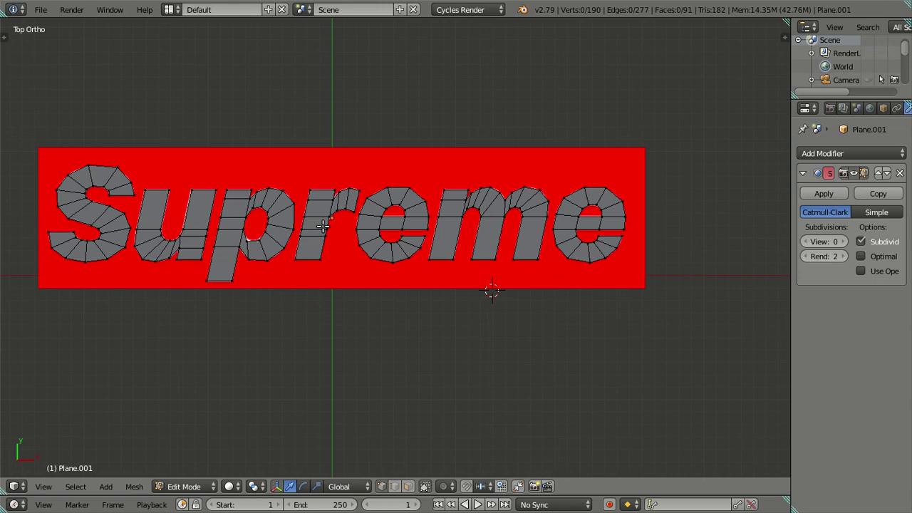
pyautogui.click(106, 10)
pyautogui.click(121, 39)
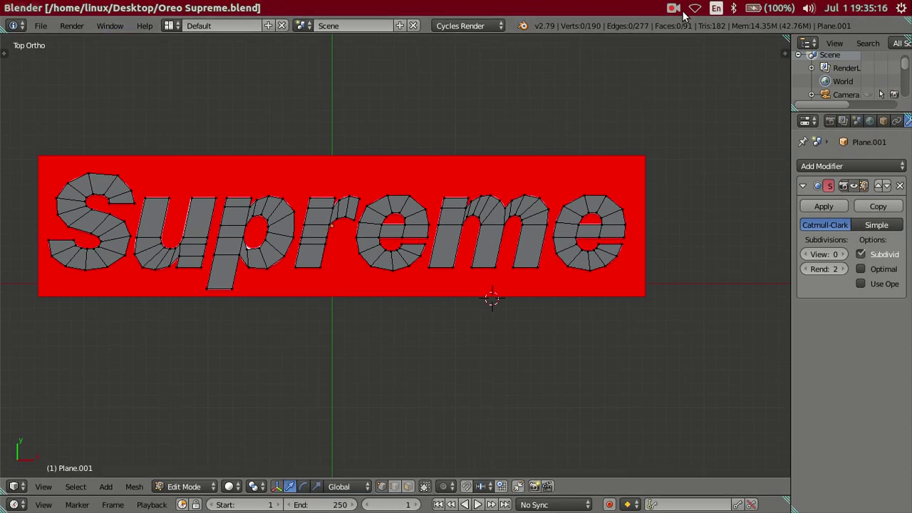